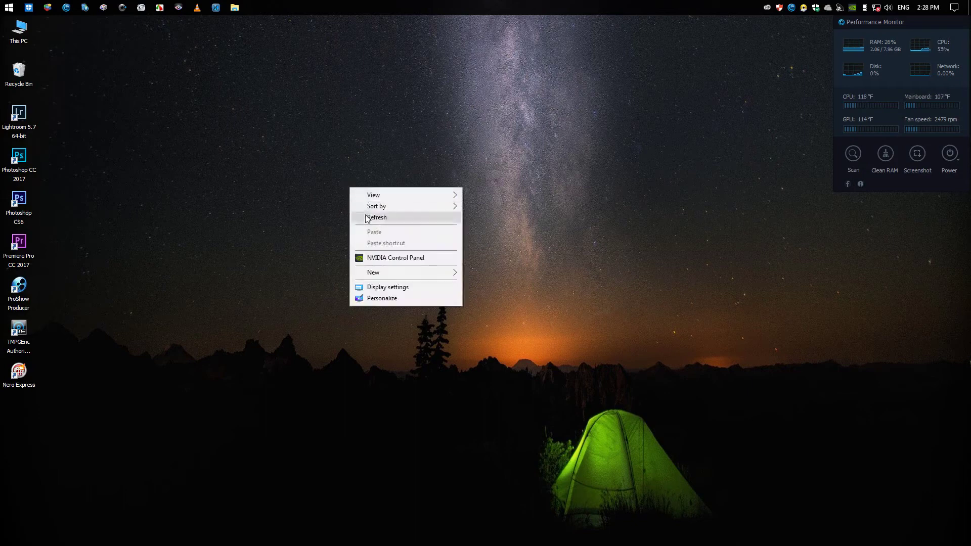
# Refresh the desktop and launch Premiere Pro CC 2017 from its desktop icon
pyautogui.click(377, 216)
pyautogui.doubleClick(20, 251)
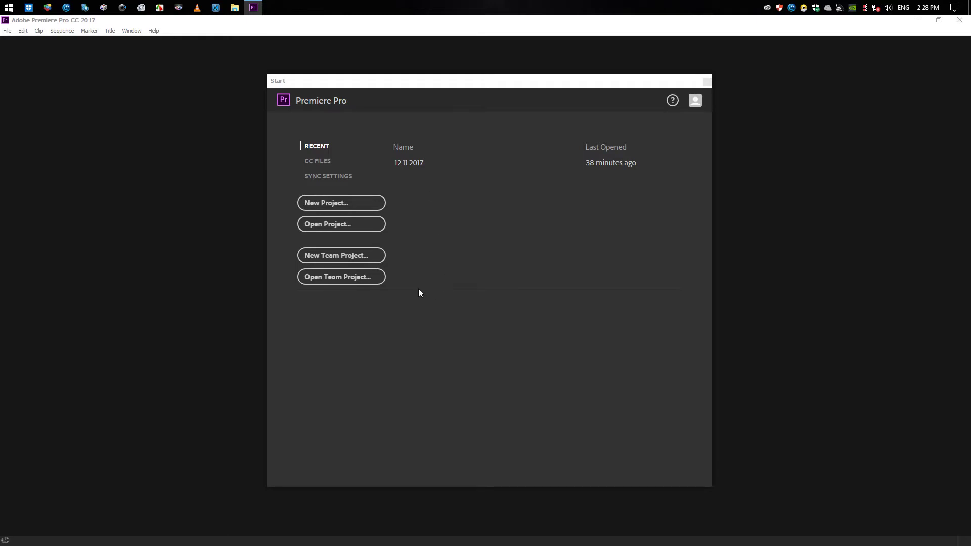
# Dismiss the project file browser and open the recent project 12.11.2017 instead
pyautogui.click(354, 224)
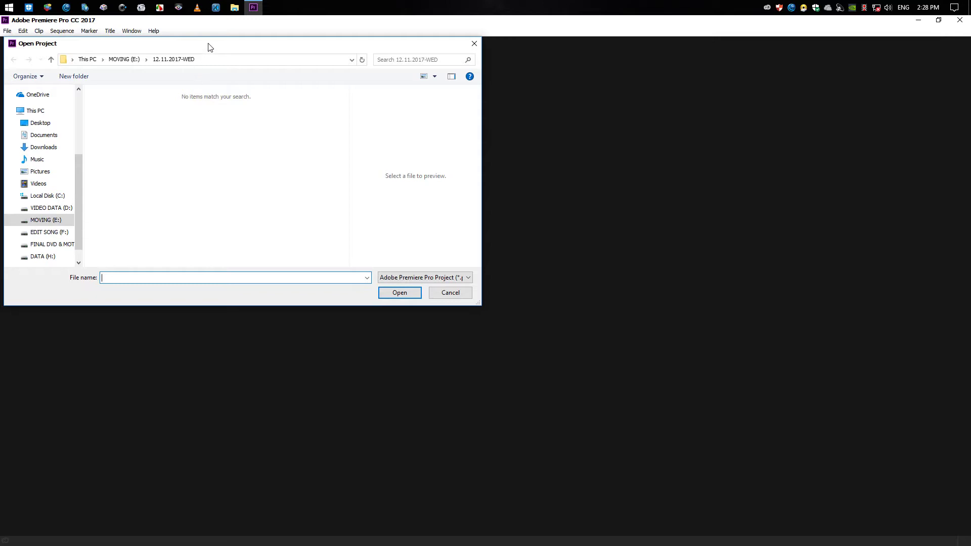
pyautogui.moveTo(210, 48); pyautogui.dragTo(315, 80)
pyautogui.click(580, 76)
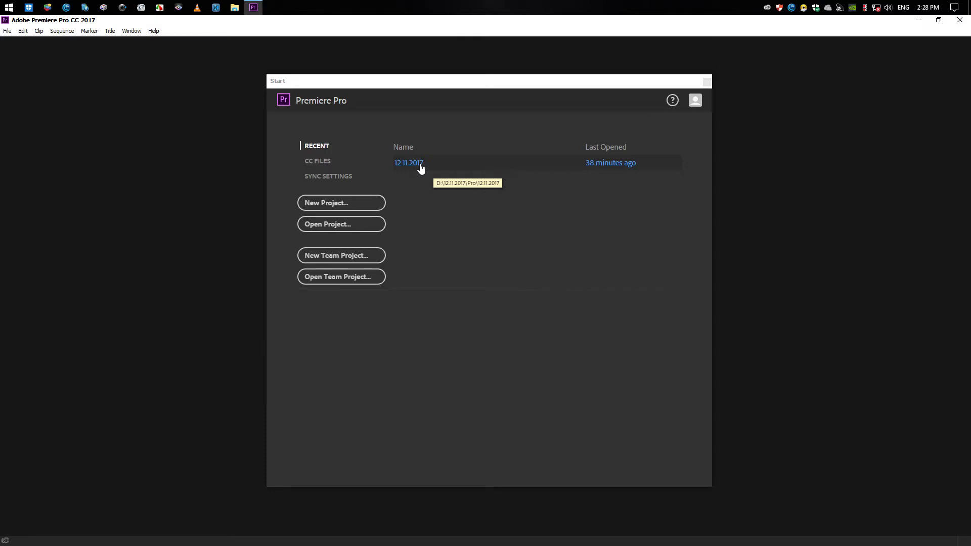
pyautogui.click(419, 165)
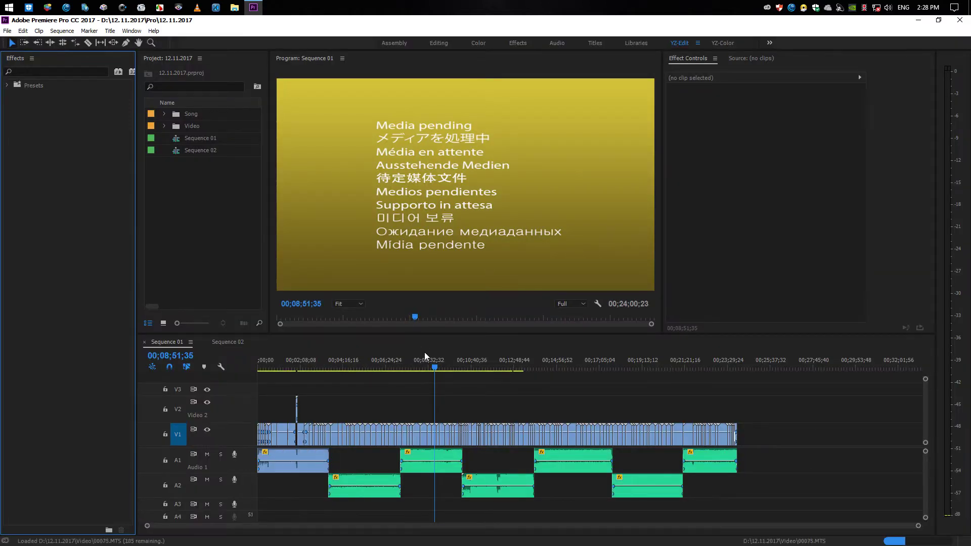
# Rewind Sequence 01 to 00;00;00;00, then look through the Video bin's clips and close it
pyautogui.click(505, 382)
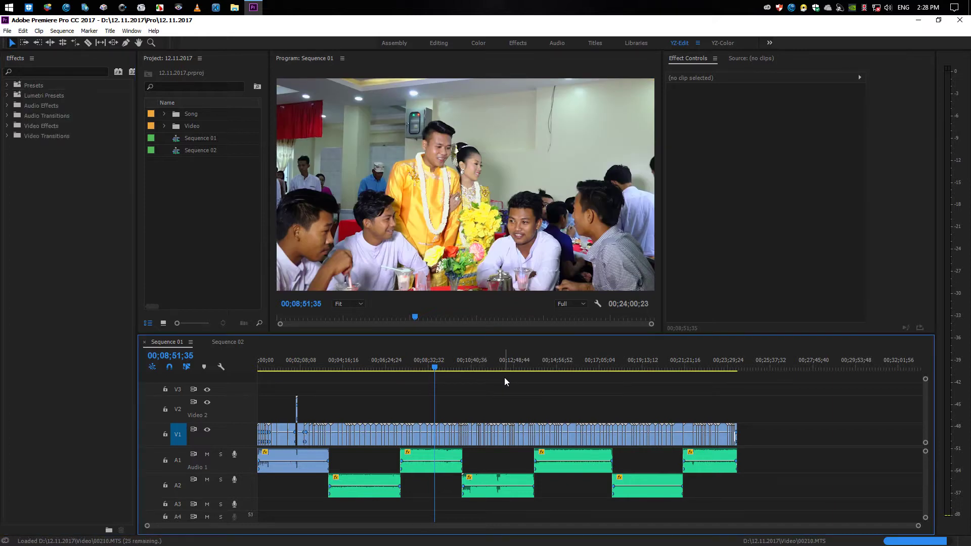
pyautogui.press('Home')
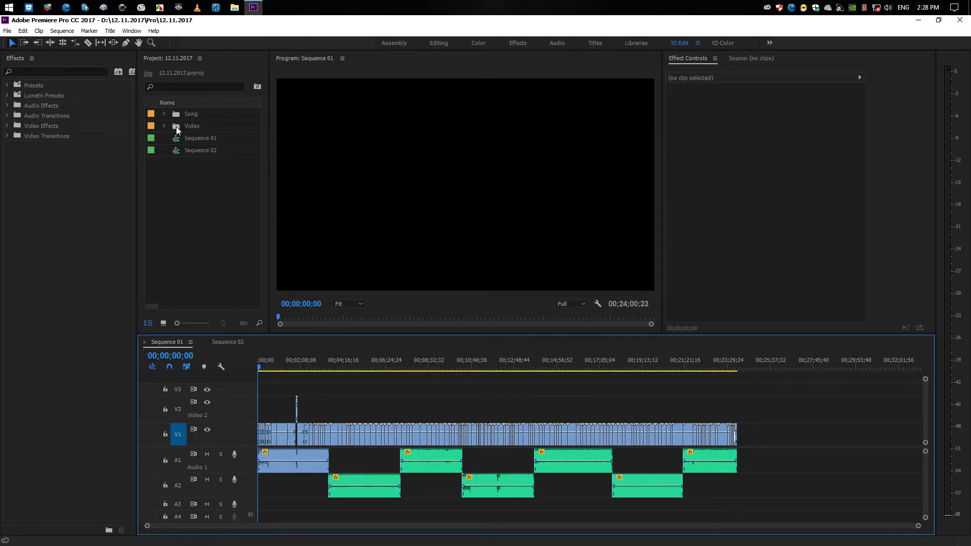
pyautogui.doubleClick(176, 126)
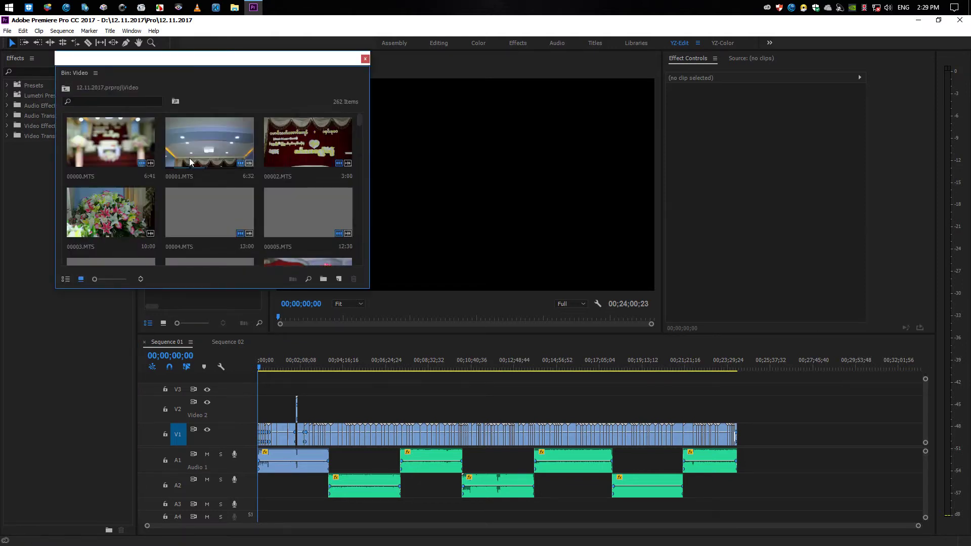
pyautogui.scroll(-2, 260, 211)
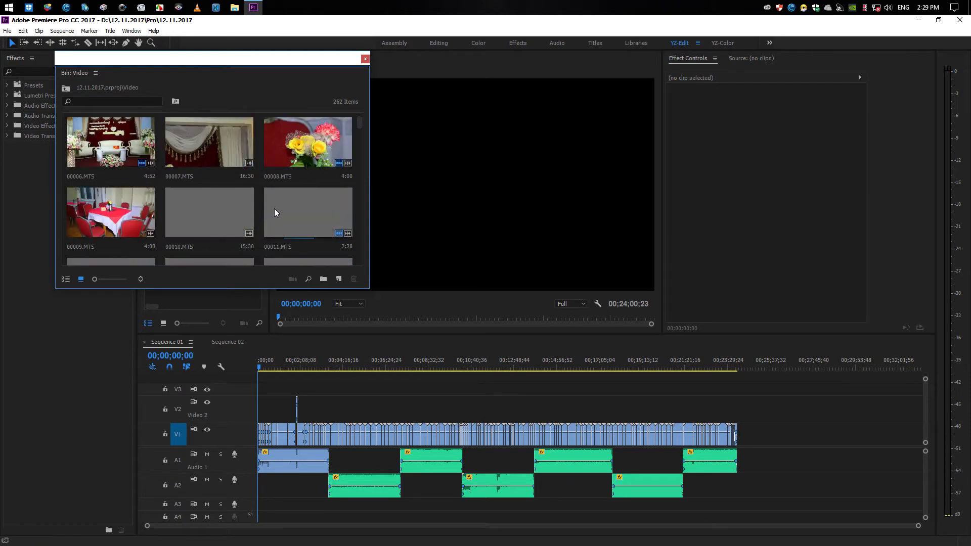
pyautogui.scroll(-2, 293, 205)
pyautogui.scroll(-1, 295, 202)
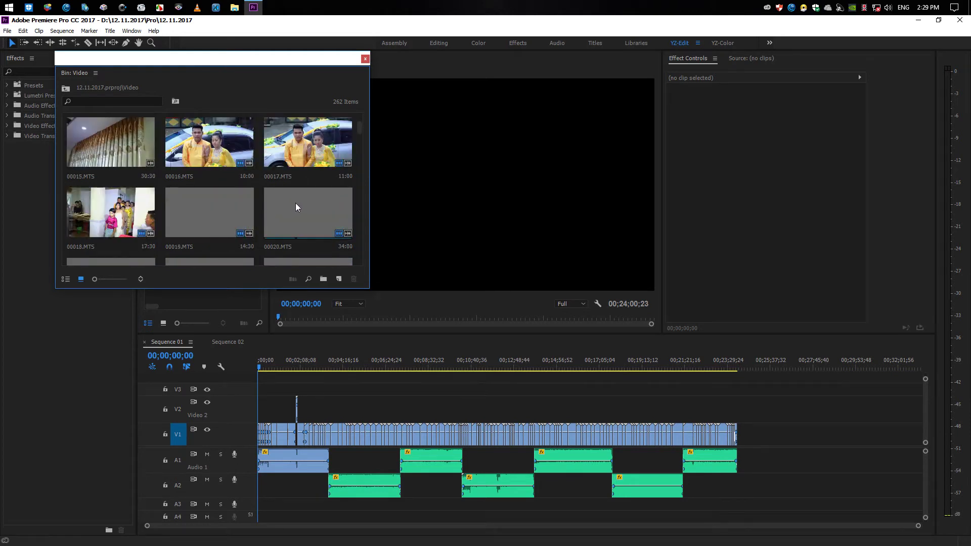
pyautogui.scroll(-3, 297, 206)
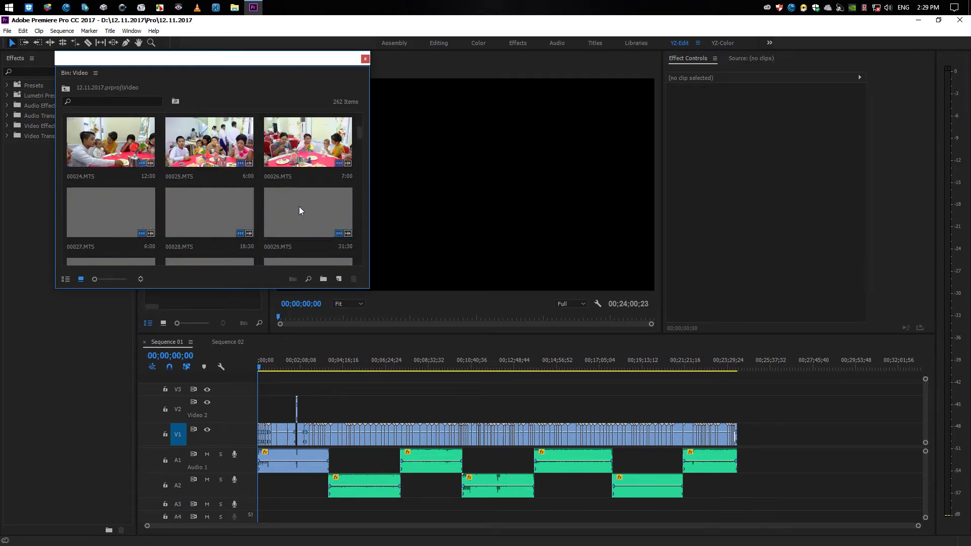
pyautogui.scroll(-2, 269, 216)
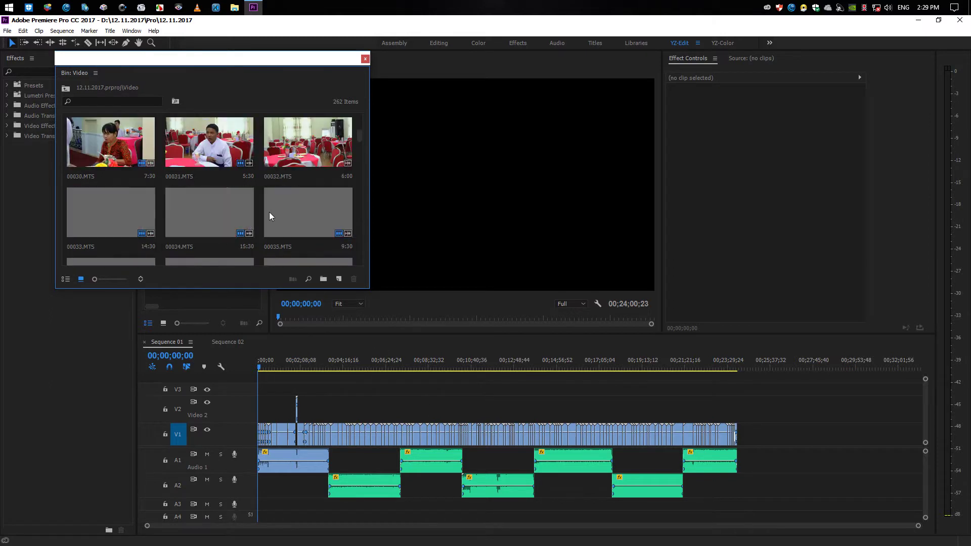
pyautogui.scroll(-1, 271, 213)
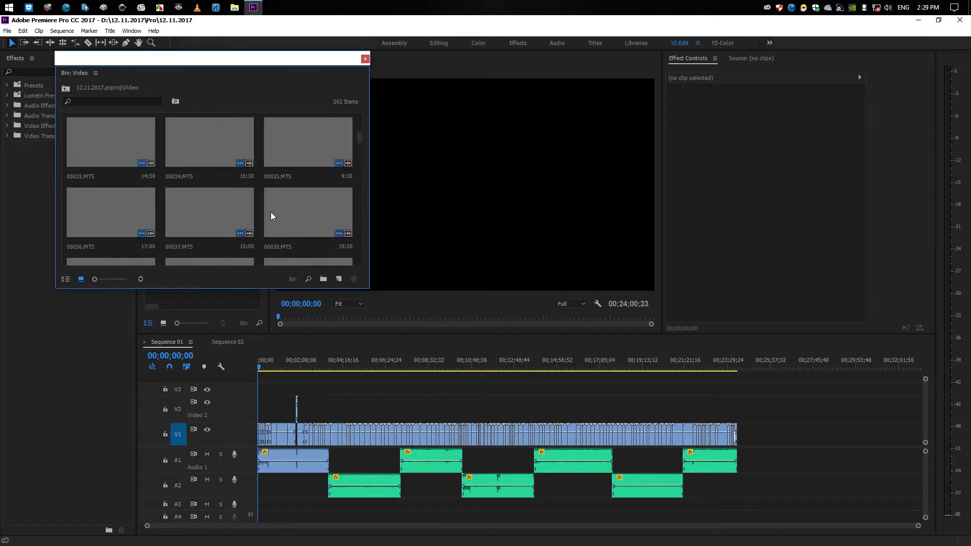
pyautogui.click(365, 59)
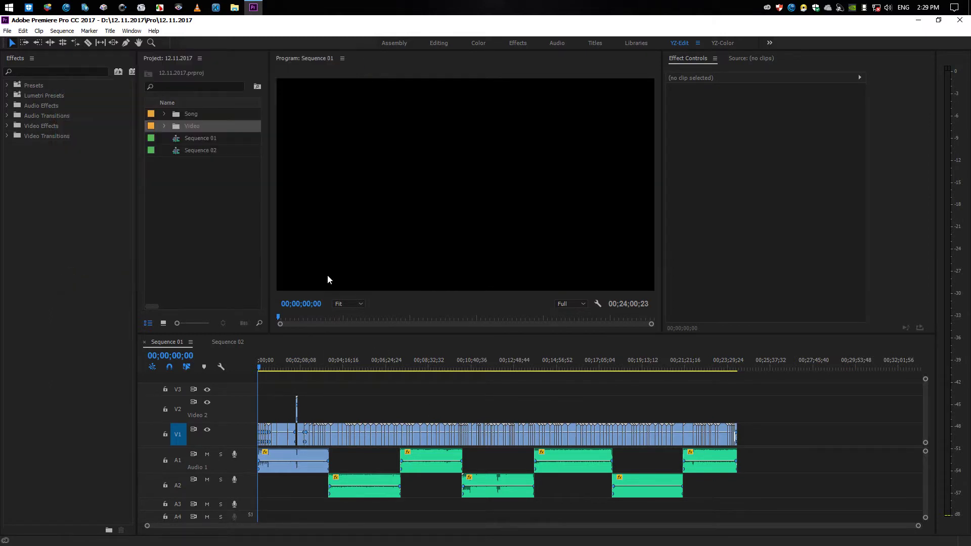
# Create Sequence 03 from the AVCHD 1080p60 preset
pyautogui.click(233, 342)
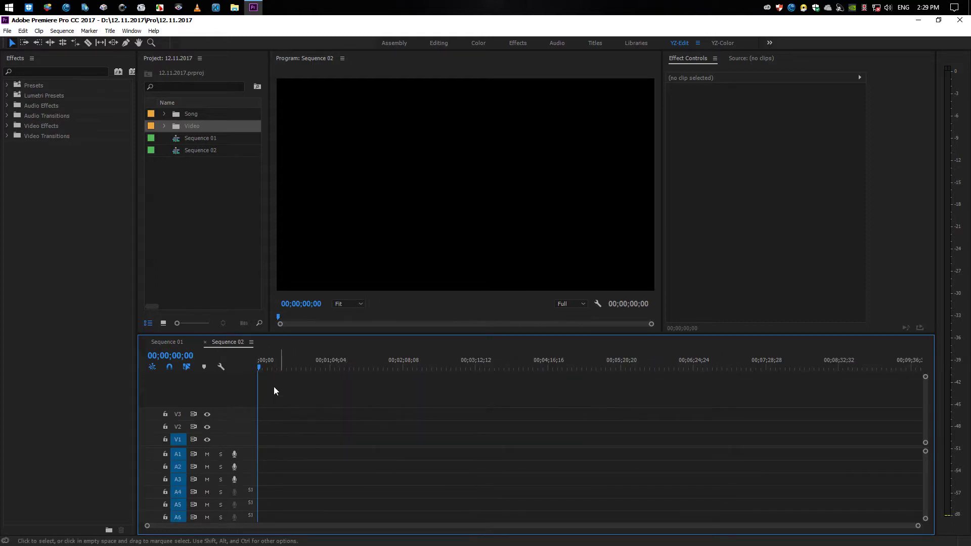
pyautogui.click(212, 189)
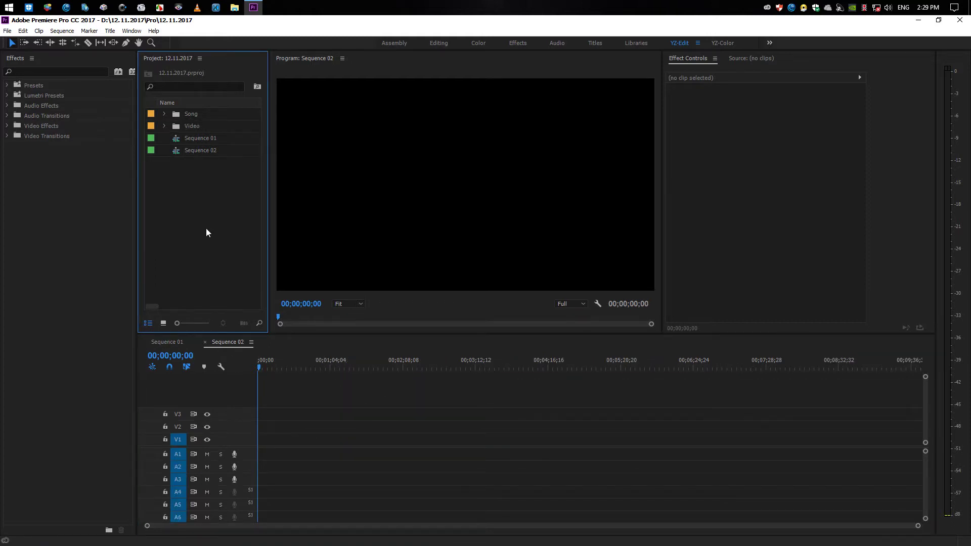
pyautogui.hotkey('ctrl', 'n')
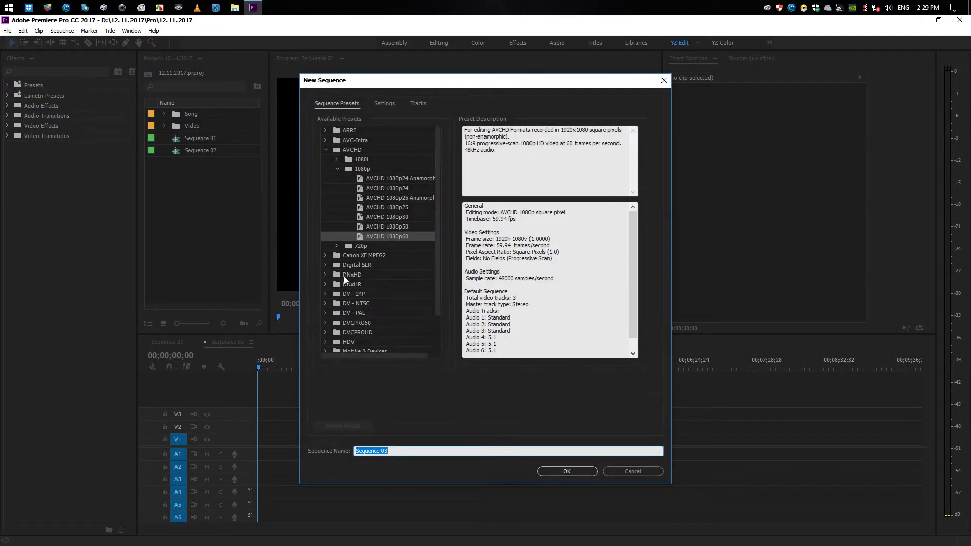
pyautogui.click(389, 238)
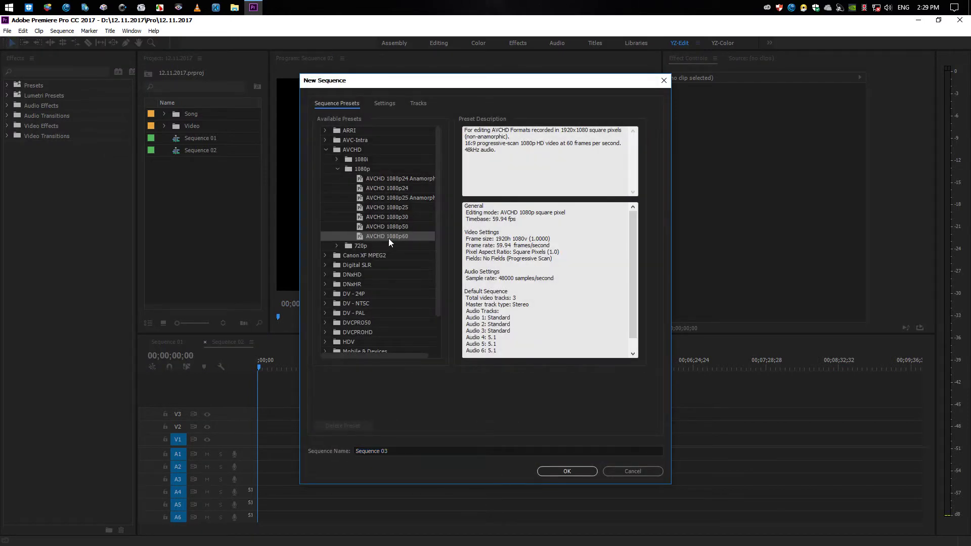
pyautogui.click(569, 475)
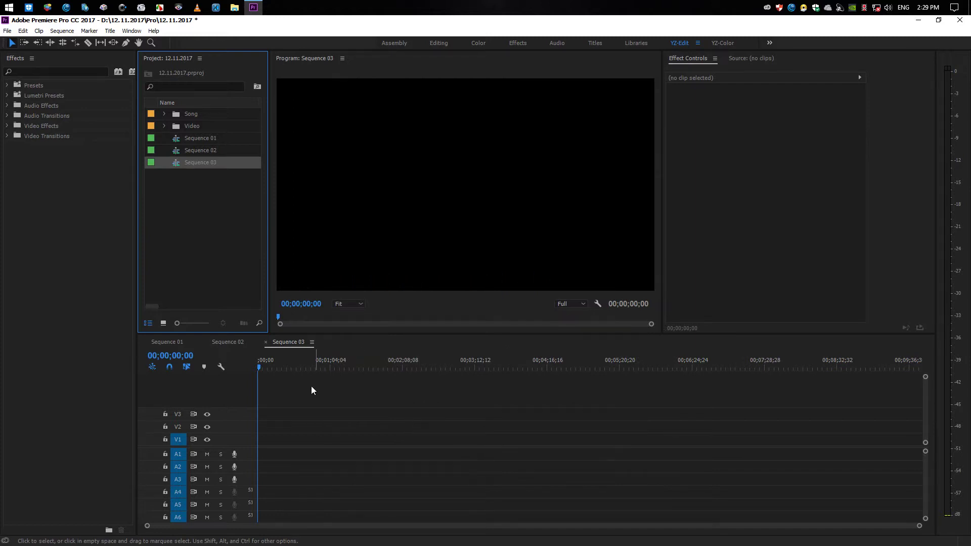
# Cycle through Sequences 01, 02 and 03, finishing on the empty Sequence 02
pyautogui.click(228, 341)
pyautogui.click(169, 343)
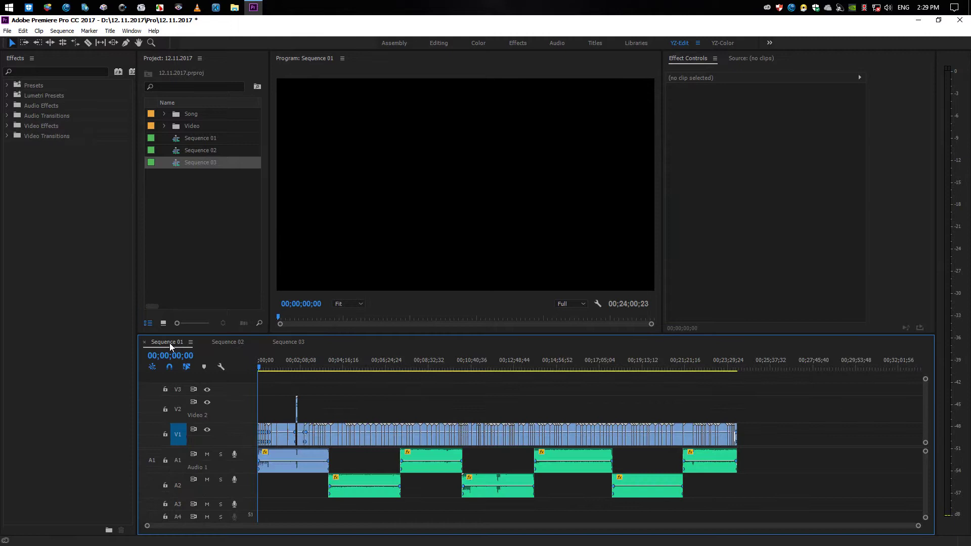
pyautogui.click(228, 342)
pyautogui.click(281, 340)
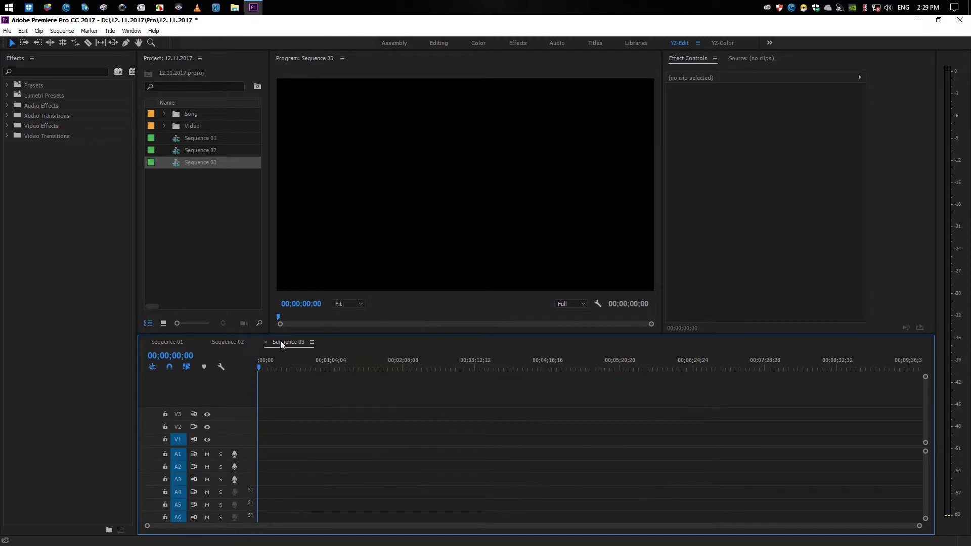
pyautogui.click(227, 342)
pyautogui.click(163, 342)
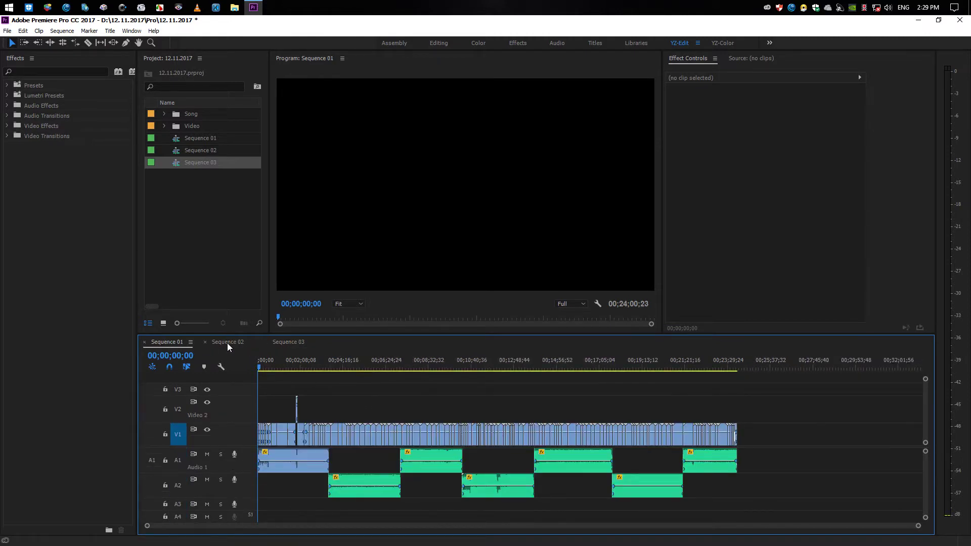
pyautogui.click(227, 343)
pyautogui.click(294, 344)
pyautogui.click(236, 346)
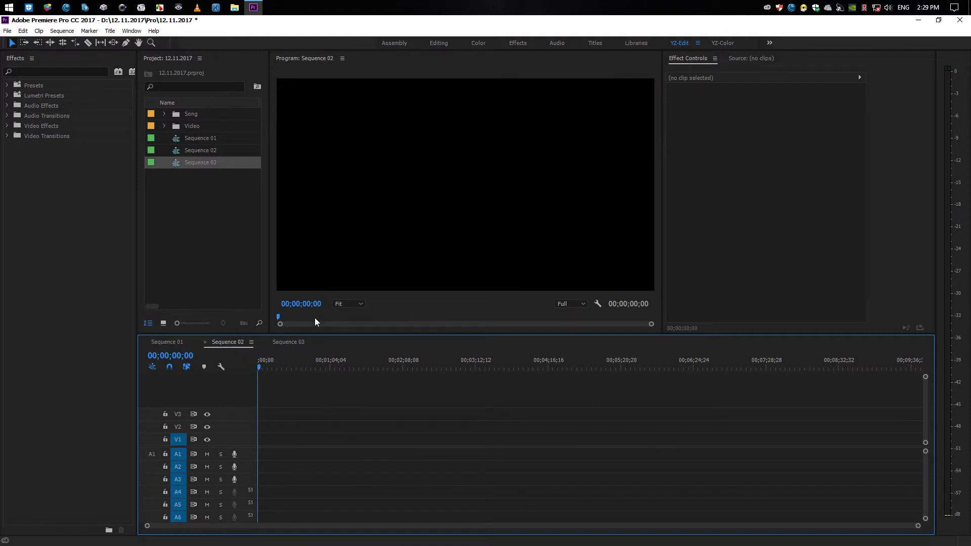
# Place the eight Video bin clips 00163 through 00170 at the start of Sequence 02
pyautogui.doubleClick(178, 125)
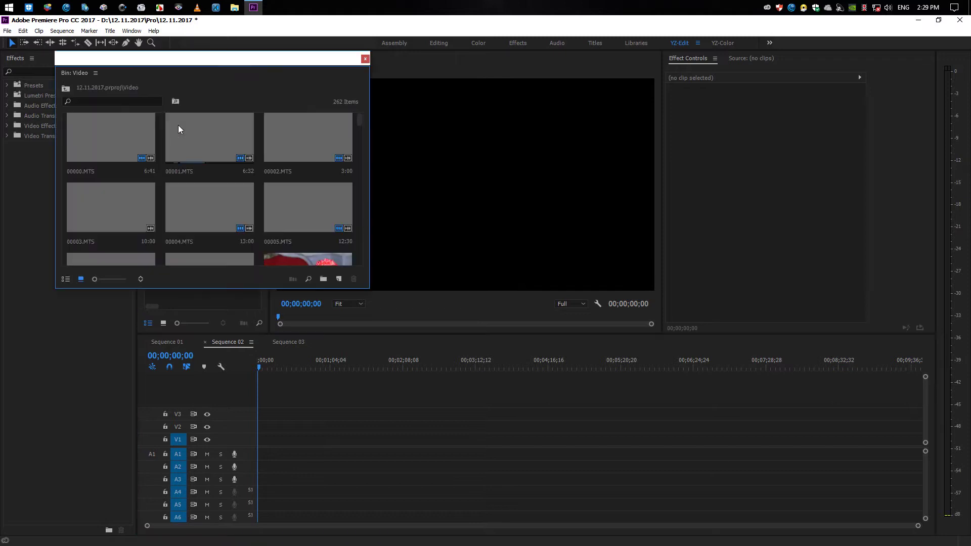
pyautogui.scroll(-4, 223, 181)
pyautogui.scroll(-3, 224, 186)
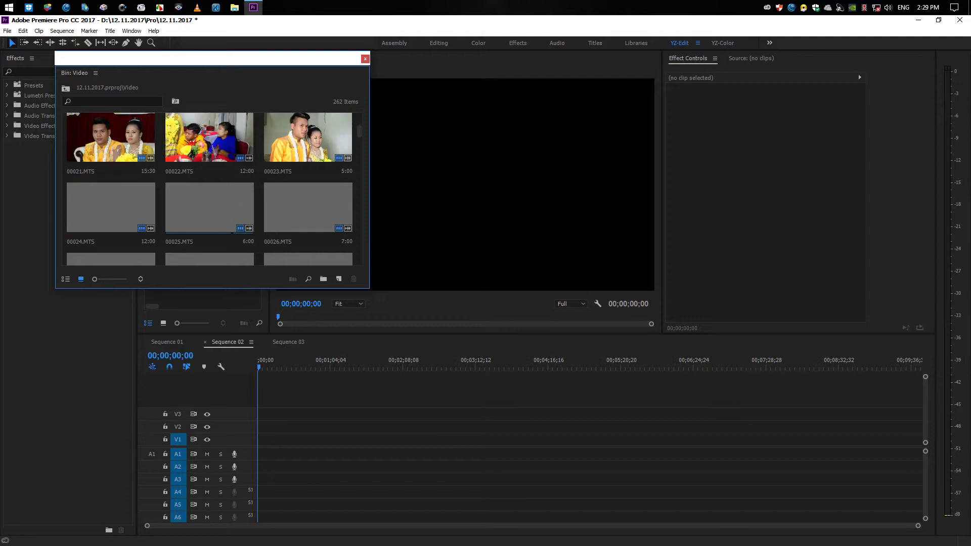
pyautogui.moveTo(212, 58); pyautogui.dragTo(195, 47)
pyautogui.moveTo(340, 120); pyautogui.dragTo(341, 194)
pyautogui.click(186, 223)
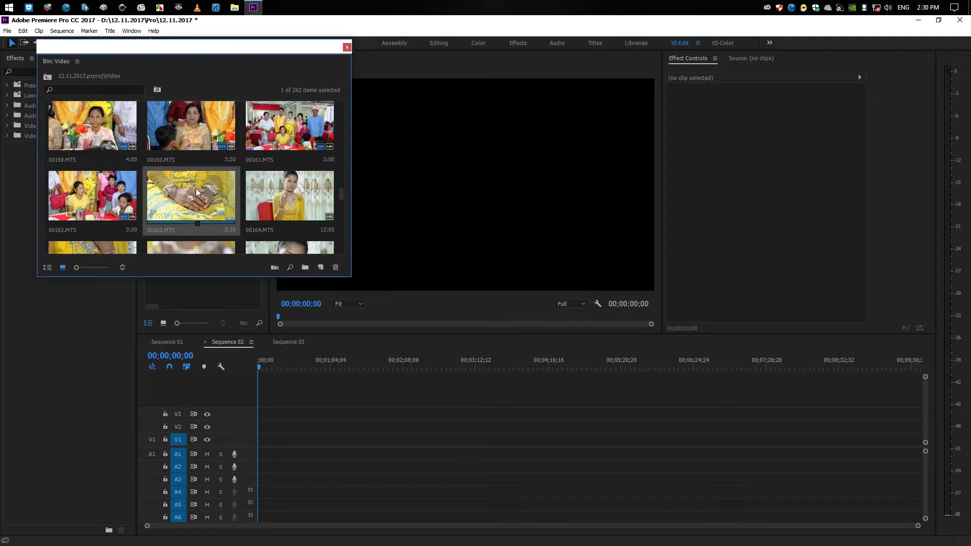
pyautogui.scroll(-1, 245, 204)
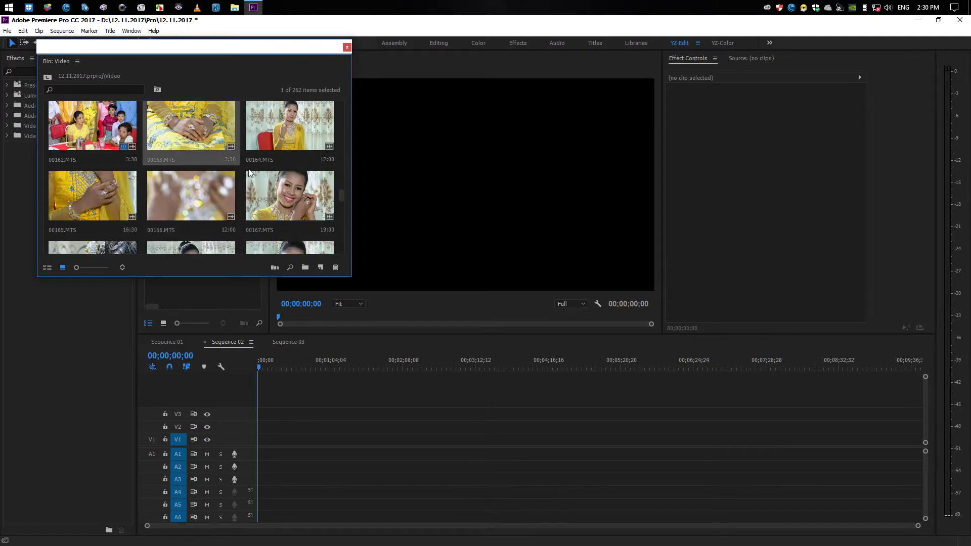
pyautogui.scroll(-1, 250, 211)
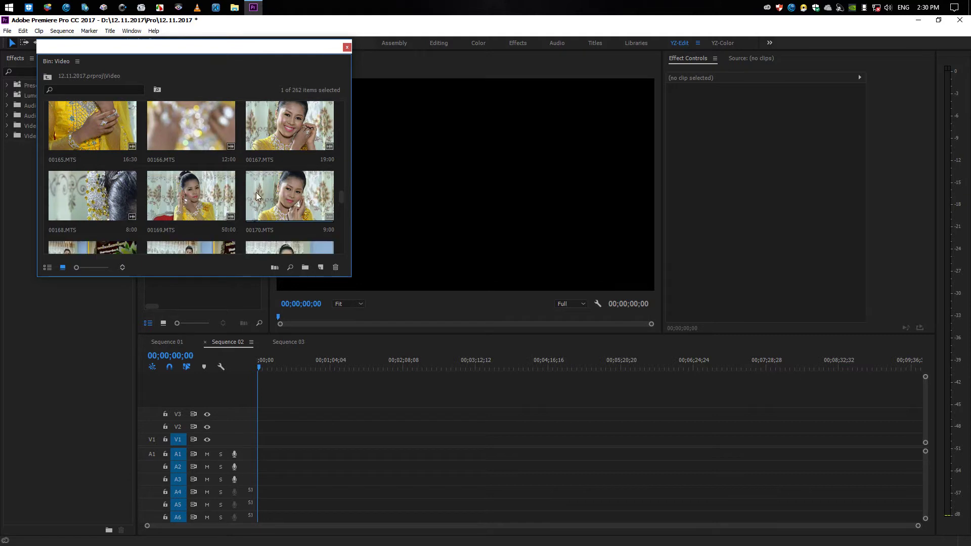
pyautogui.scroll(-1, 250, 197)
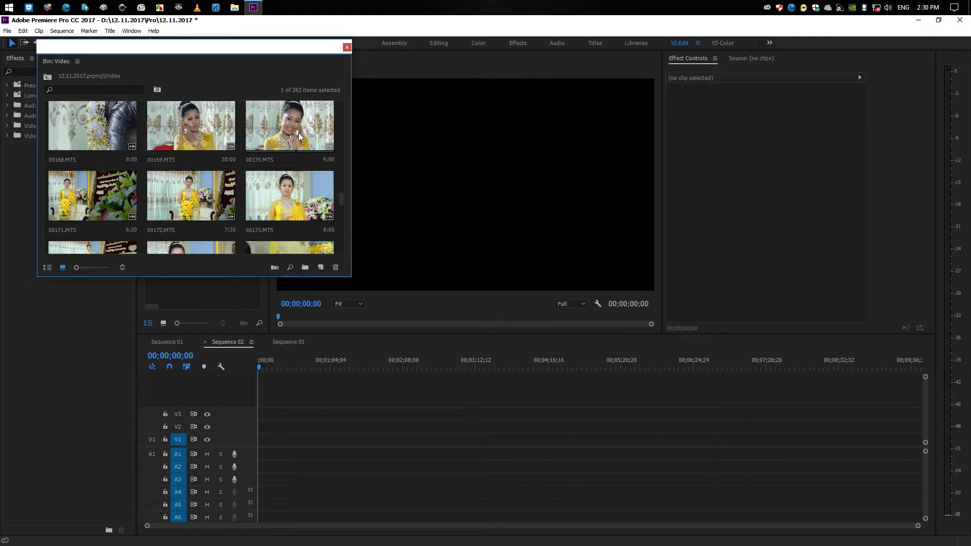
pyautogui.scroll(1, 276, 168)
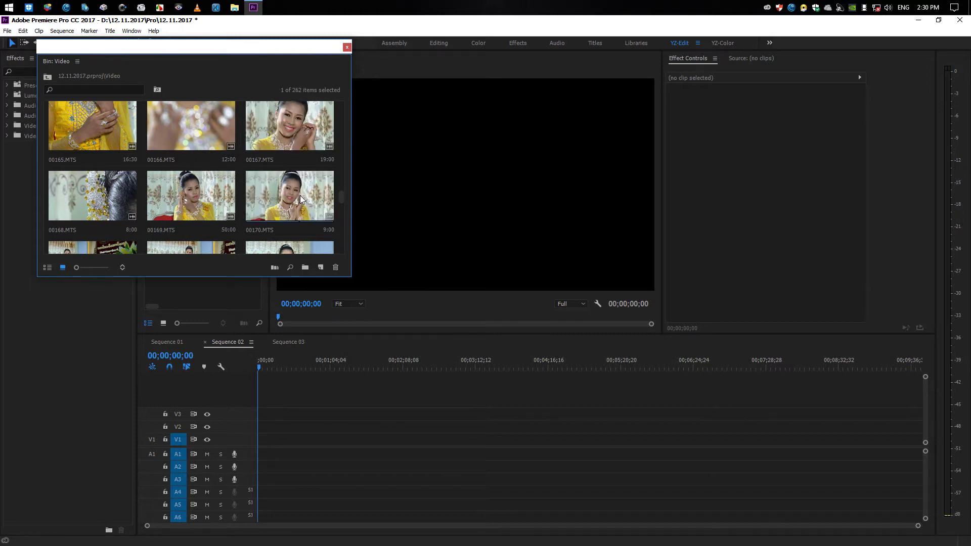
pyautogui.scroll(-1, 296, 197)
pyautogui.scroll(1, 296, 146)
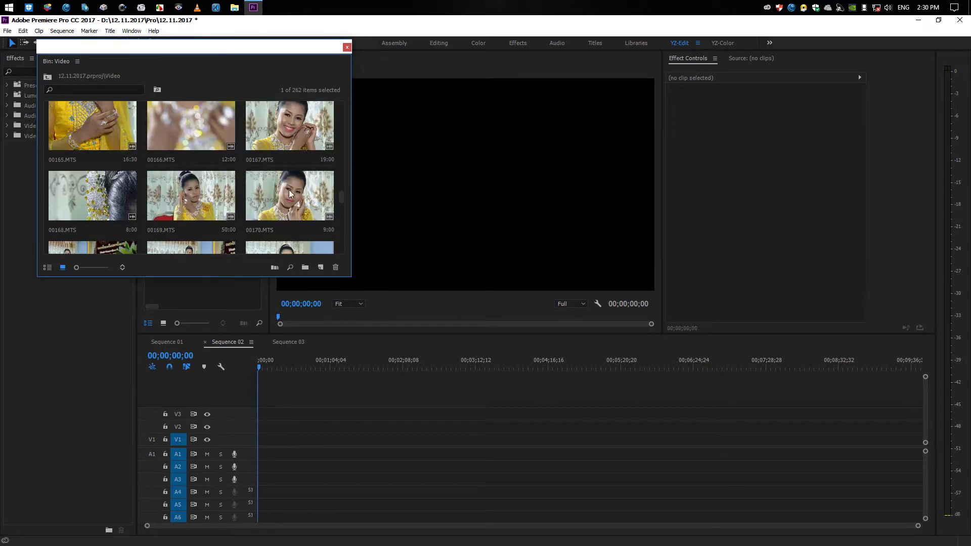
pyautogui.keyDown('shift'); pyautogui.click(282, 197); pyautogui.keyUp('shift')
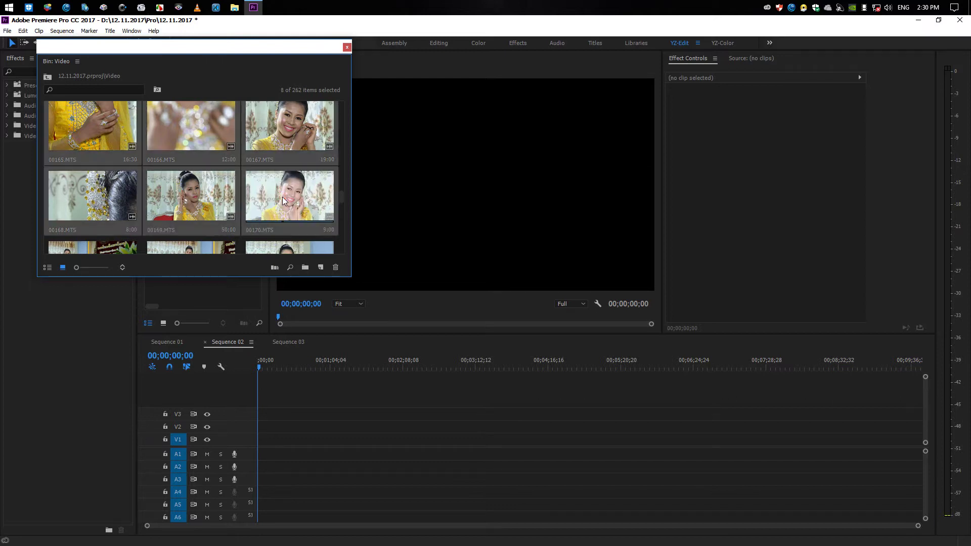
pyautogui.moveTo(272, 194); pyautogui.dragTo(300, 452)
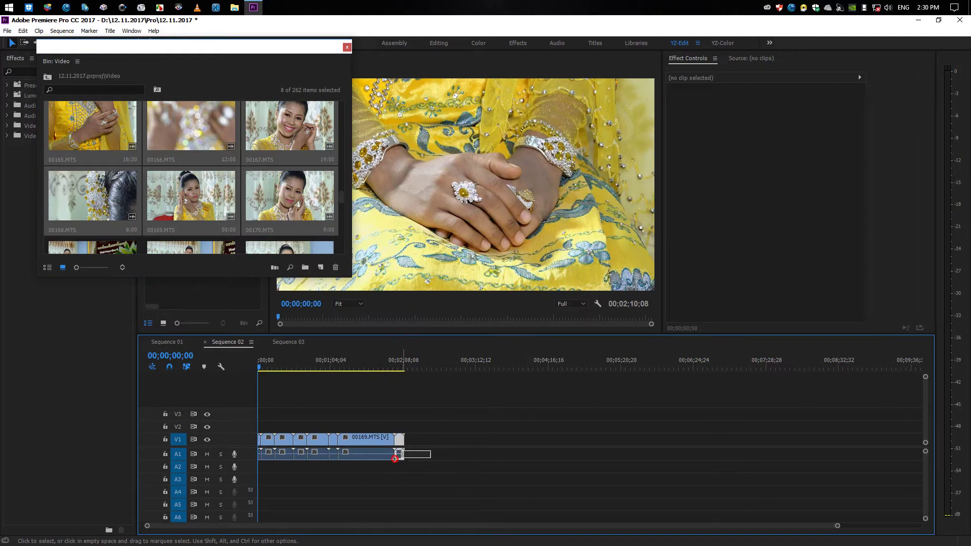
# Deselect the timeline clips and turn off targeting on V1, A1, A2, A4, A5 and A6
pyautogui.moveTo(429, 451); pyautogui.dragTo(258, 462)
pyautogui.click(282, 419)
pyautogui.click(178, 439)
pyautogui.click(178, 454)
pyautogui.click(178, 466)
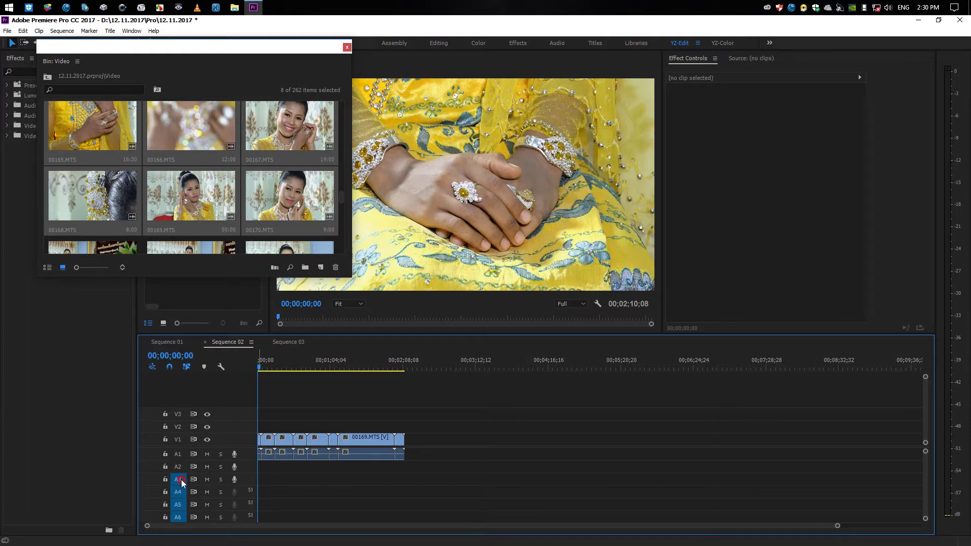
pyautogui.click(184, 490)
pyautogui.click(181, 504)
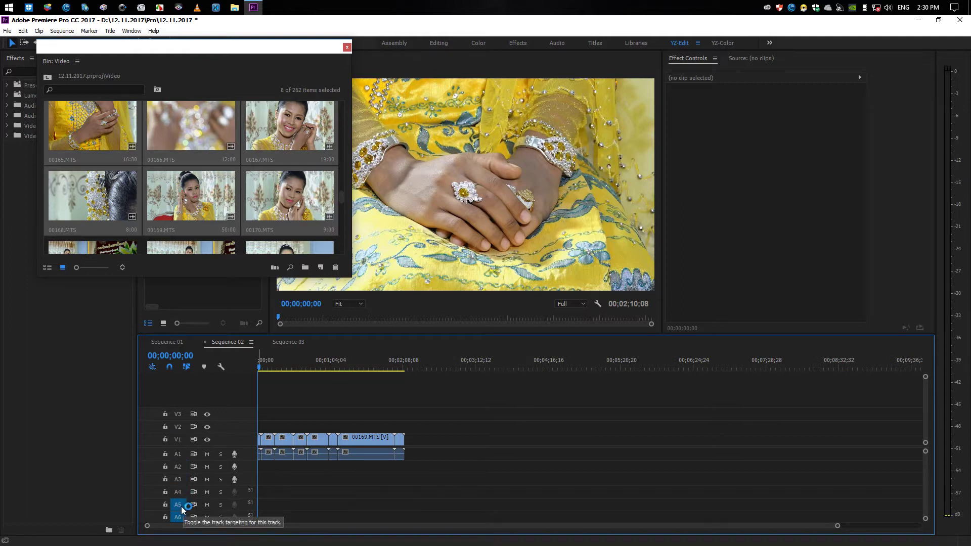
pyautogui.click(181, 518)
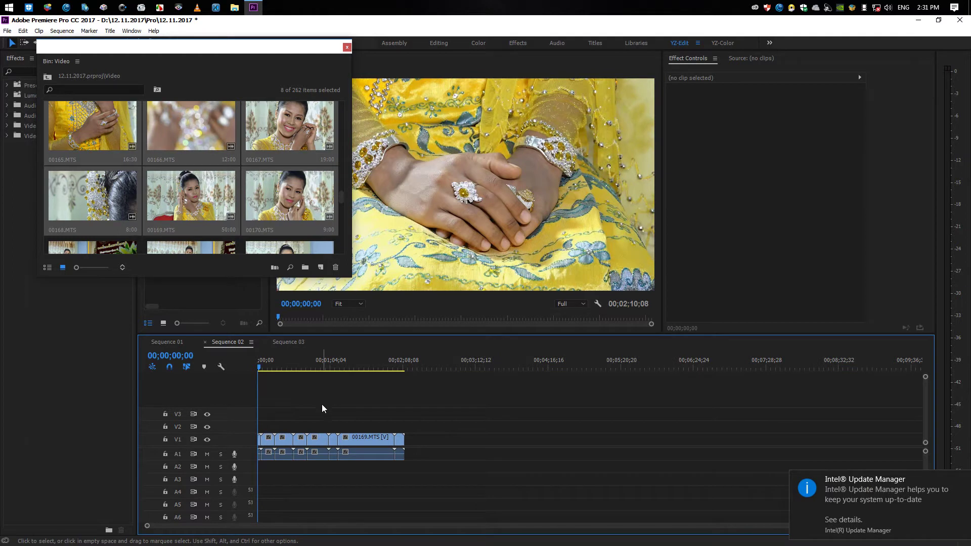
# Save the project, dismiss the update notice, and close the floating Video bin
pyautogui.hotkey('ctrl', 's')
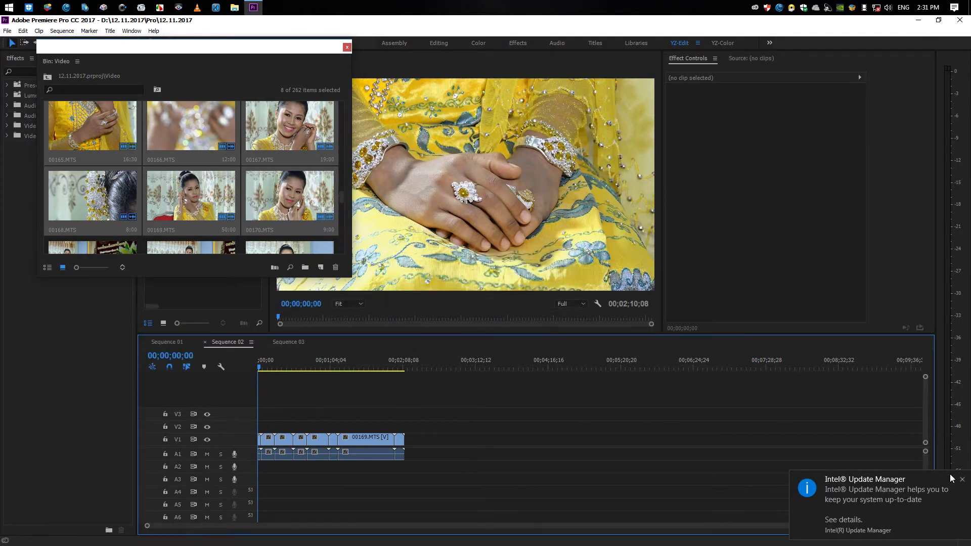
pyautogui.click(963, 481)
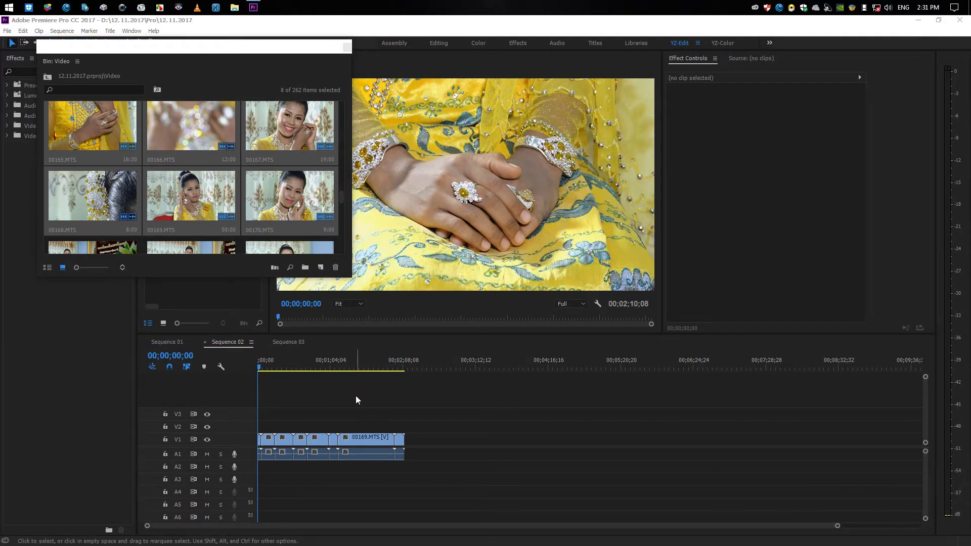
pyautogui.click(347, 47)
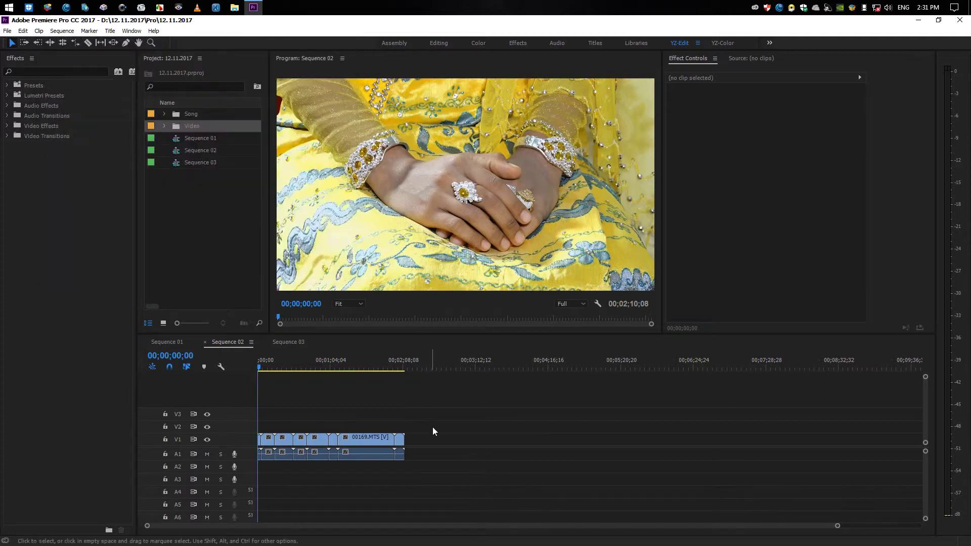
# Unlink the eight Sequence 02 clips, delete their A1 audio, and reopen the Video bin
pyautogui.moveTo(438, 463); pyautogui.dragTo(256, 445)
pyautogui.rightClick(356, 439)
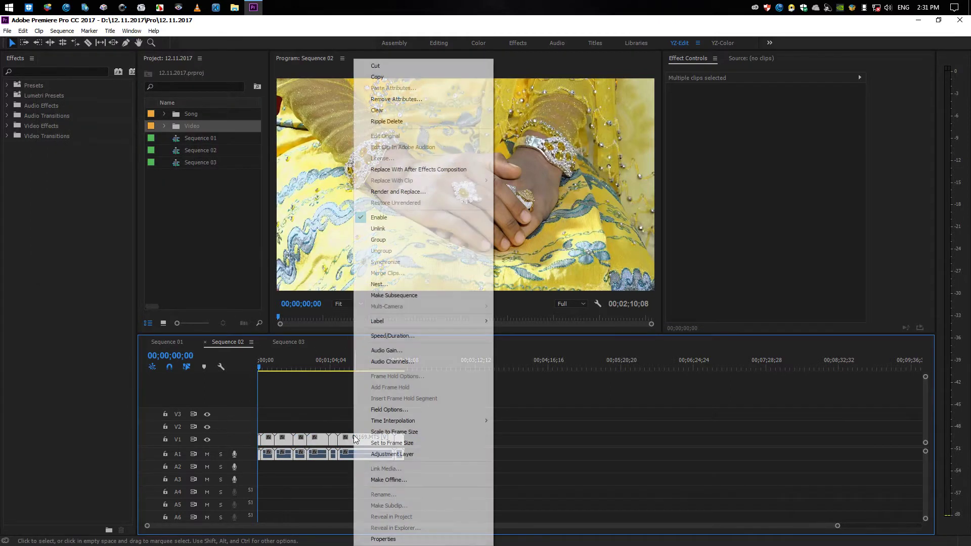
pyautogui.click(377, 228)
pyautogui.moveTo(423, 455); pyautogui.dragTo(254, 458)
pyautogui.press('Delete')
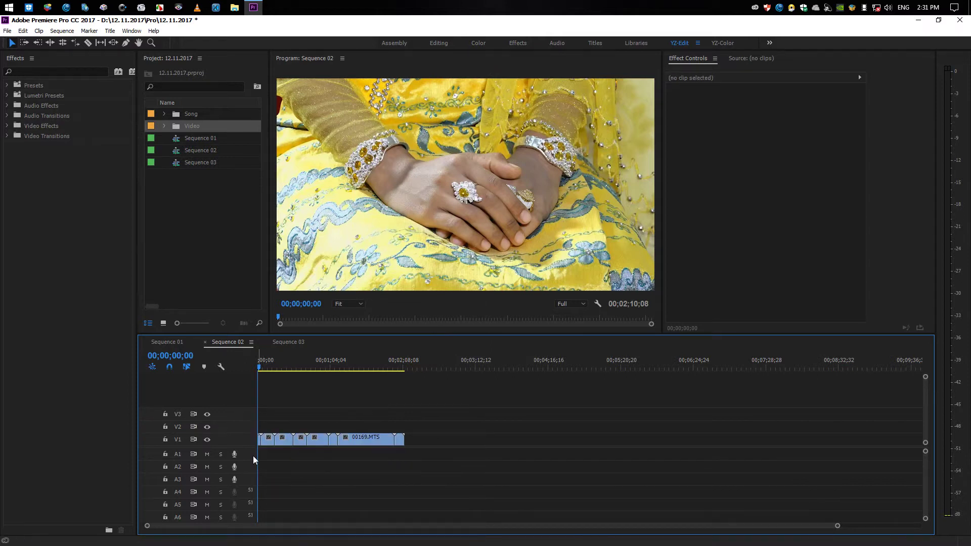
pyautogui.doubleClick(191, 126)
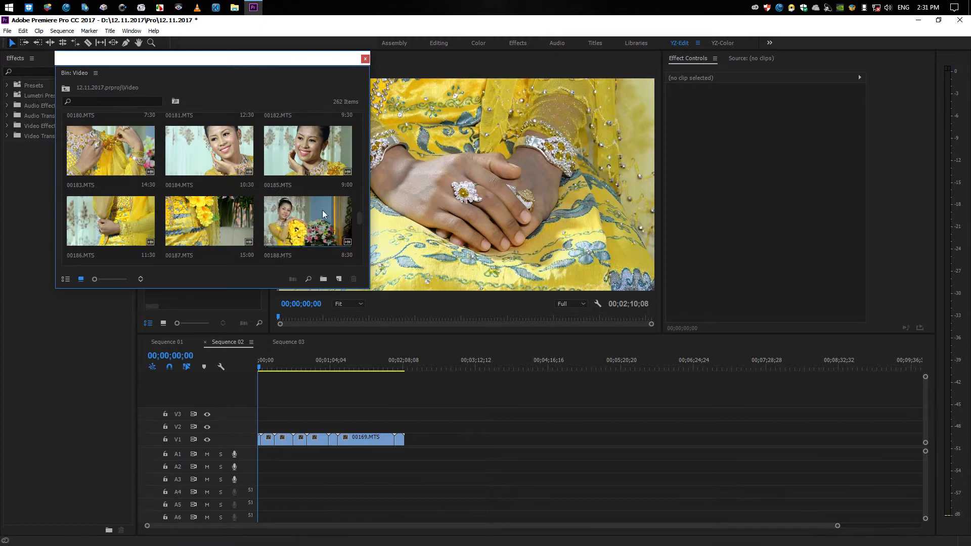
pyautogui.scroll(3, 319, 195)
# Select clips 00171 through 00194 in the Video bin and drop them on V1 near 00;03;12
pyautogui.scroll(1, 319, 196)
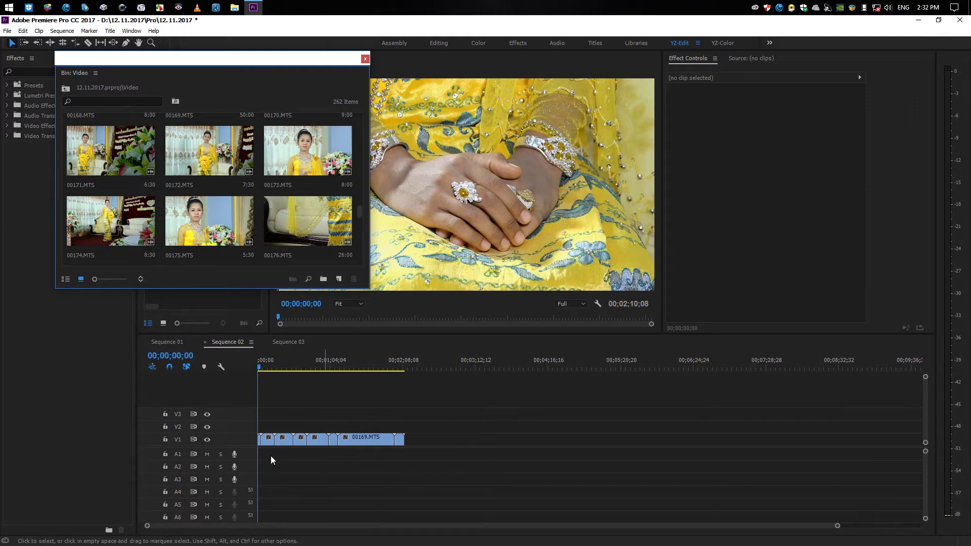
pyautogui.scroll(1, 223, 198)
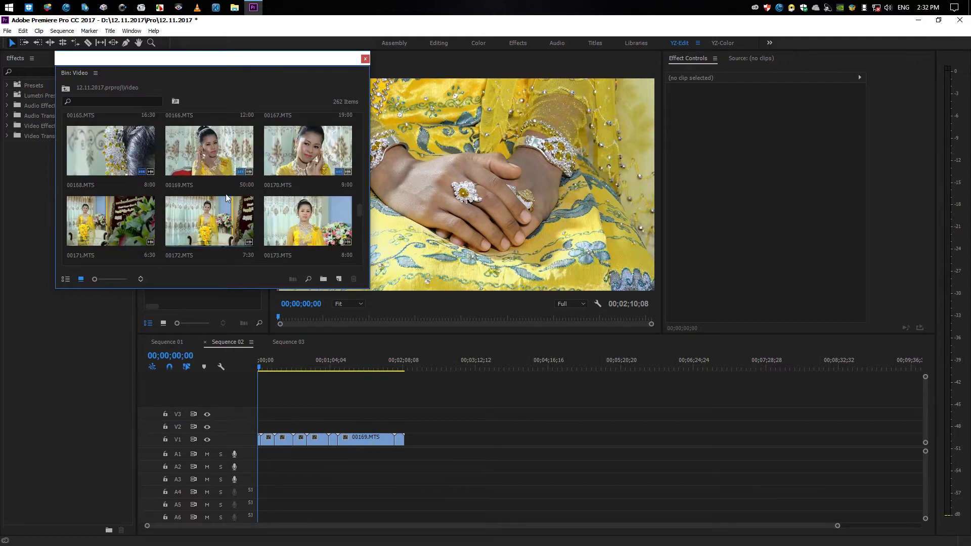
pyautogui.click(94, 227)
pyautogui.scroll(-1, 196, 207)
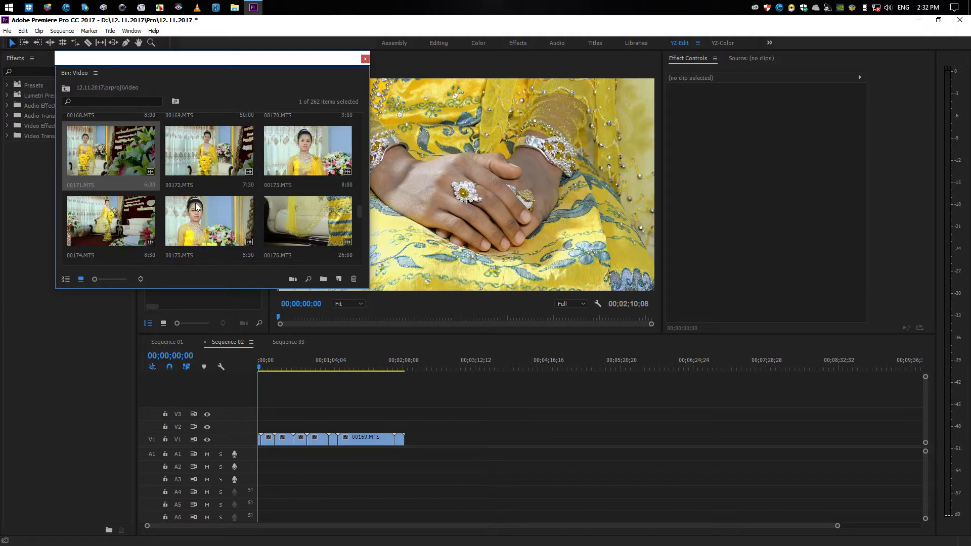
pyautogui.scroll(-1, 223, 208)
pyautogui.scroll(-1, 238, 204)
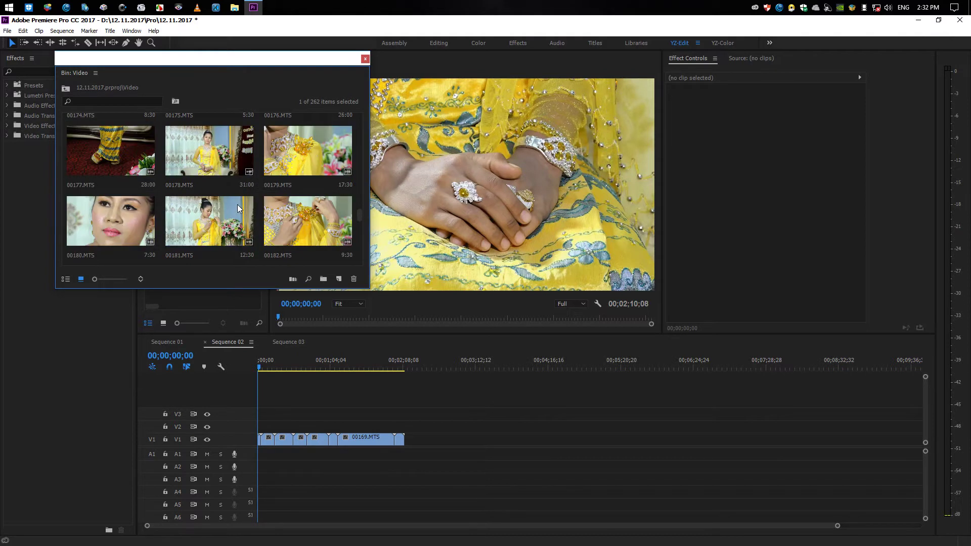
pyautogui.scroll(-1, 193, 197)
pyautogui.scroll(-1, 195, 198)
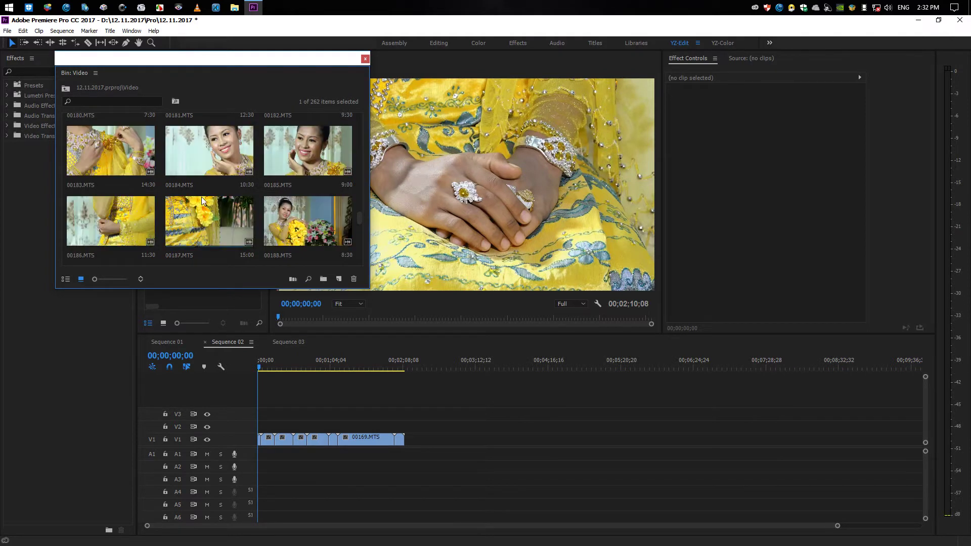
pyautogui.scroll(-1, 201, 197)
pyautogui.scroll(-1, 202, 199)
pyautogui.scroll(-1, 203, 201)
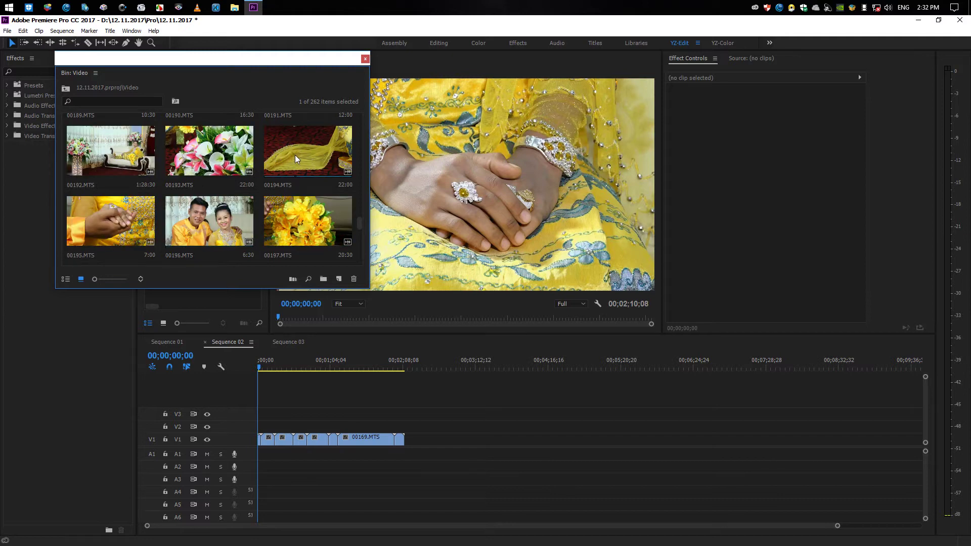
pyautogui.keyDown('shift'); pyautogui.click(317, 161); pyautogui.keyUp('shift')
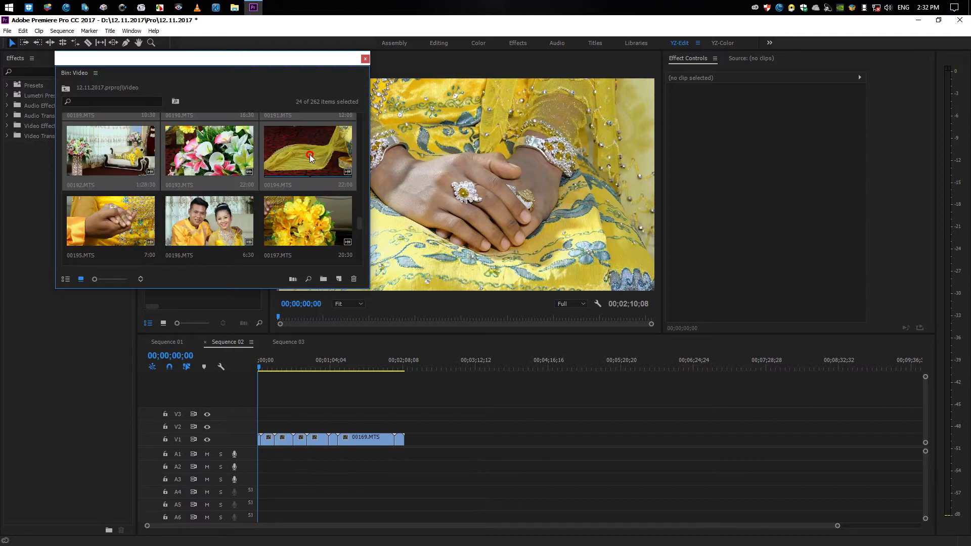
pyautogui.moveTo(318, 161)
pyautogui.mouseDown()
pyautogui.moveTo(620, 440)
pyautogui.moveTo(722, 439)
pyautogui.mouseUp()
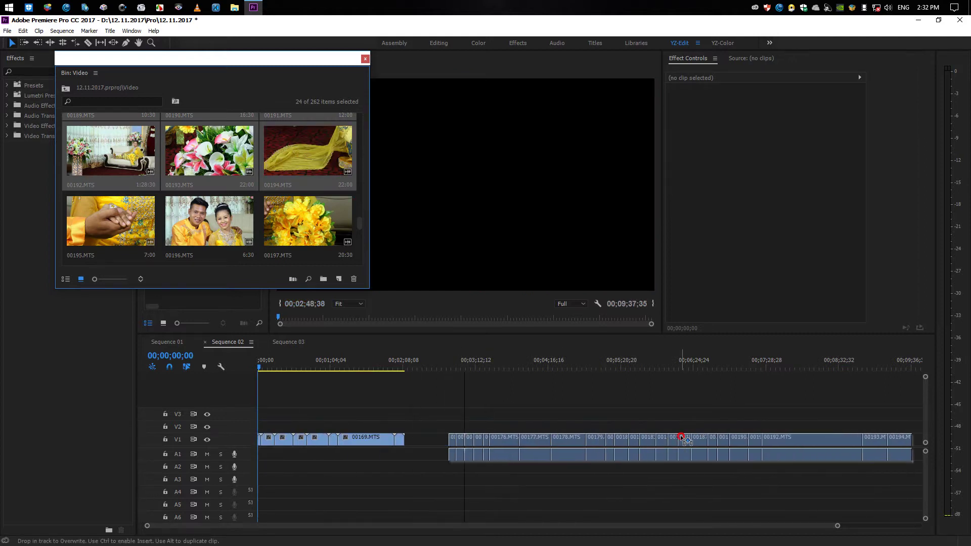
pyautogui.scroll(-1, 234, 200)
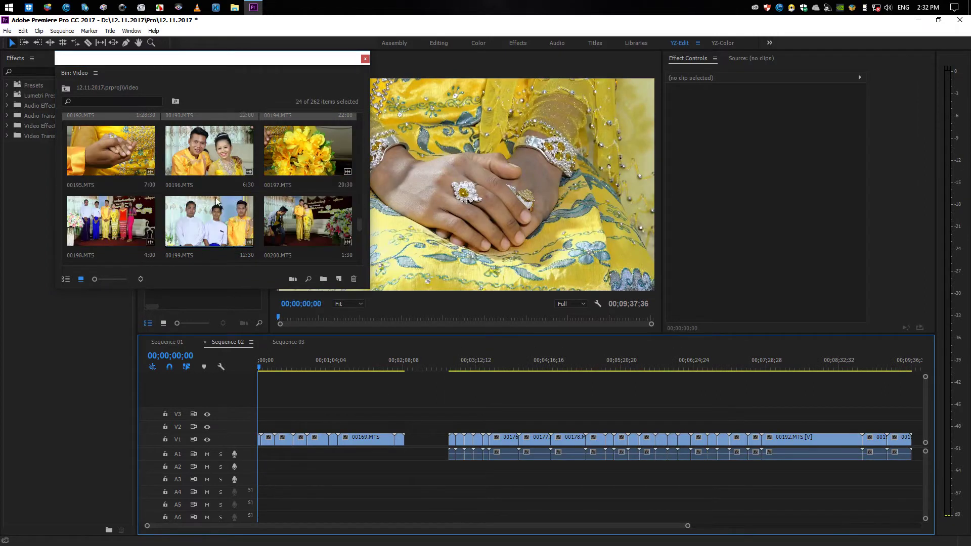
pyautogui.scroll(-2, 204, 200)
pyautogui.scroll(-1, 203, 197)
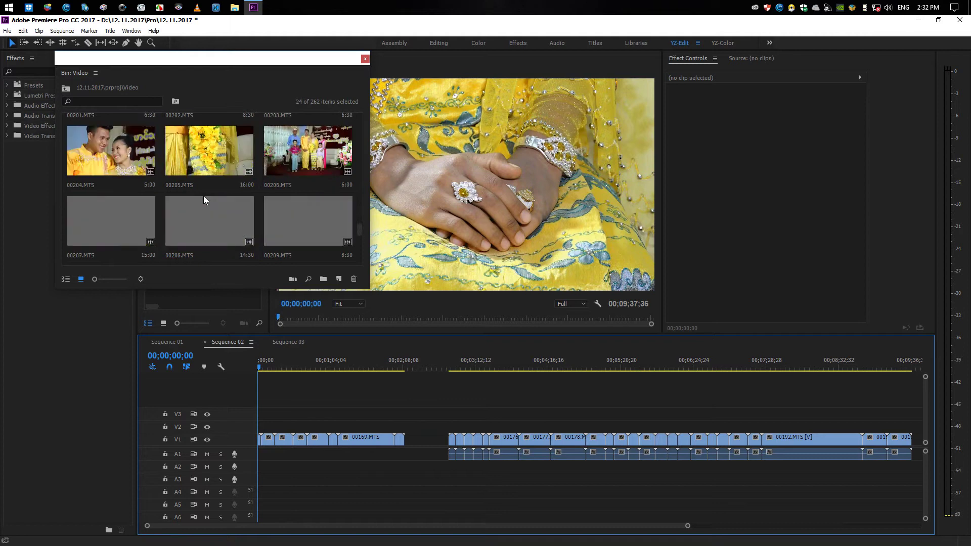
pyautogui.scroll(-1, 202, 197)
pyautogui.scroll(-1, 202, 199)
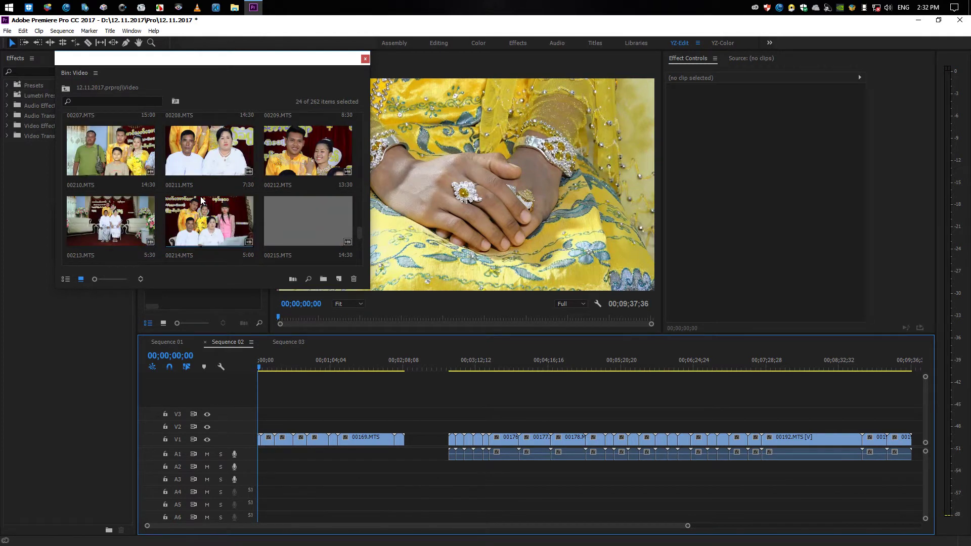
pyautogui.scroll(-1, 200, 201)
pyautogui.scroll(-1, 200, 201)
pyautogui.scroll(-1, 200, 197)
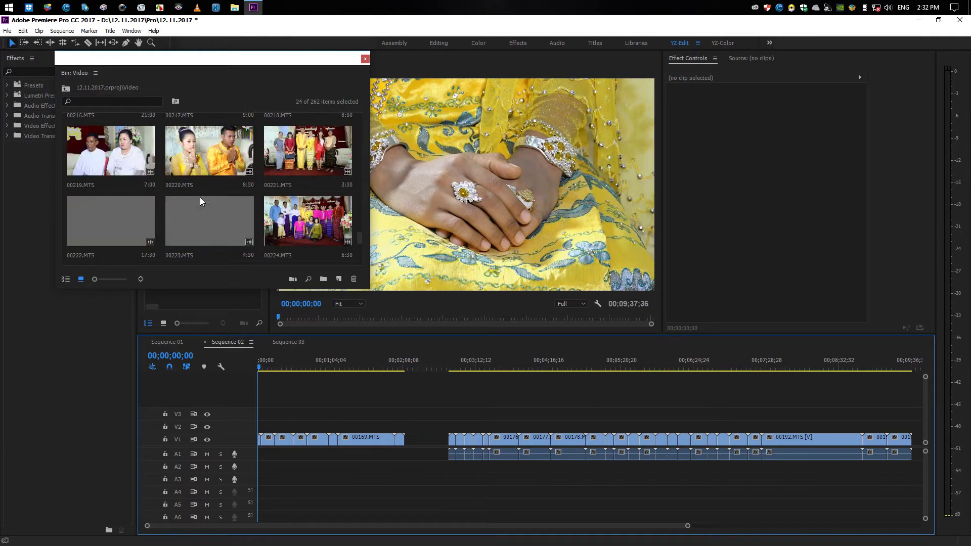
pyautogui.scroll(-1, 199, 197)
pyautogui.scroll(-2, 200, 200)
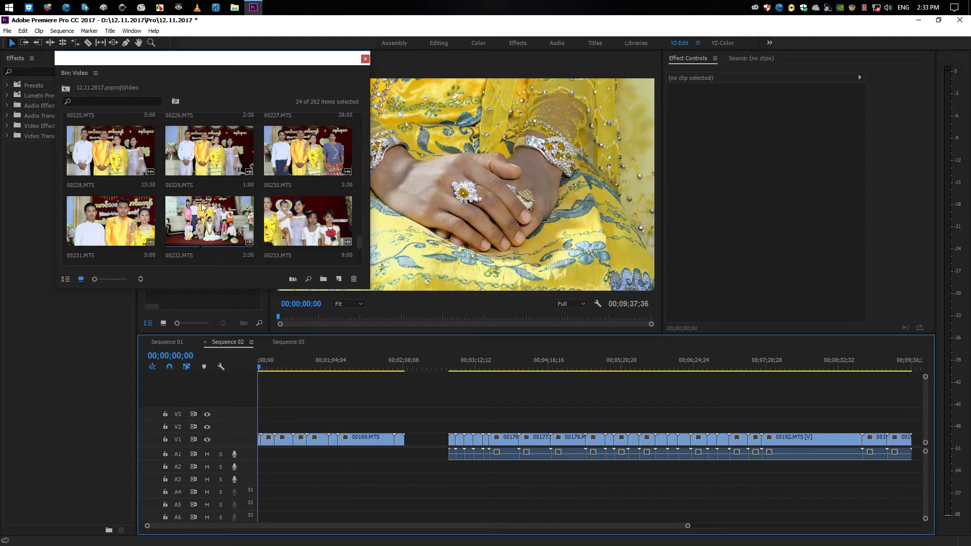
pyautogui.scroll(-1, 223, 195)
pyautogui.scroll(-1, 223, 196)
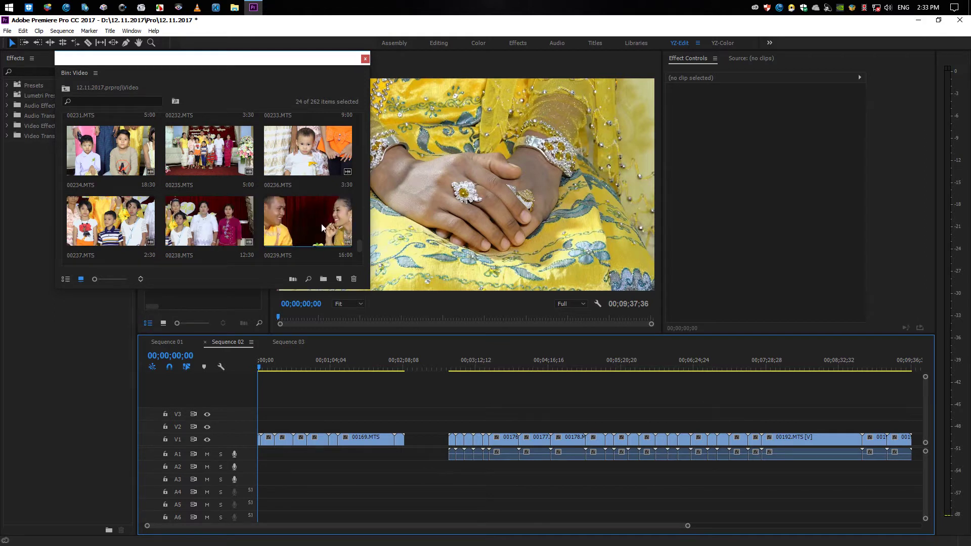
pyautogui.scroll(-1, 304, 223)
pyautogui.scroll(-1, 314, 223)
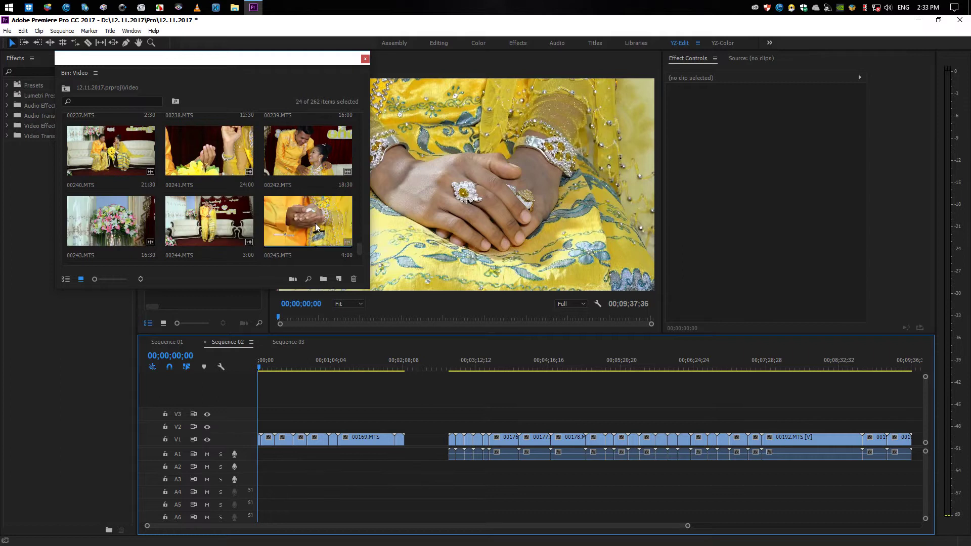
pyautogui.scroll(-1, 315, 223)
pyautogui.scroll(-1, 314, 223)
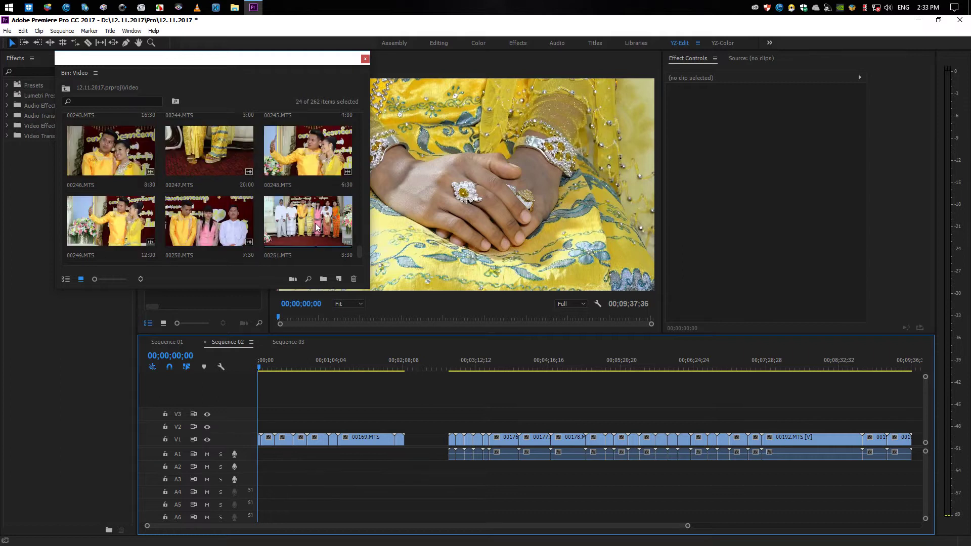
pyautogui.scroll(-1, 314, 223)
pyautogui.scroll(-2, 314, 223)
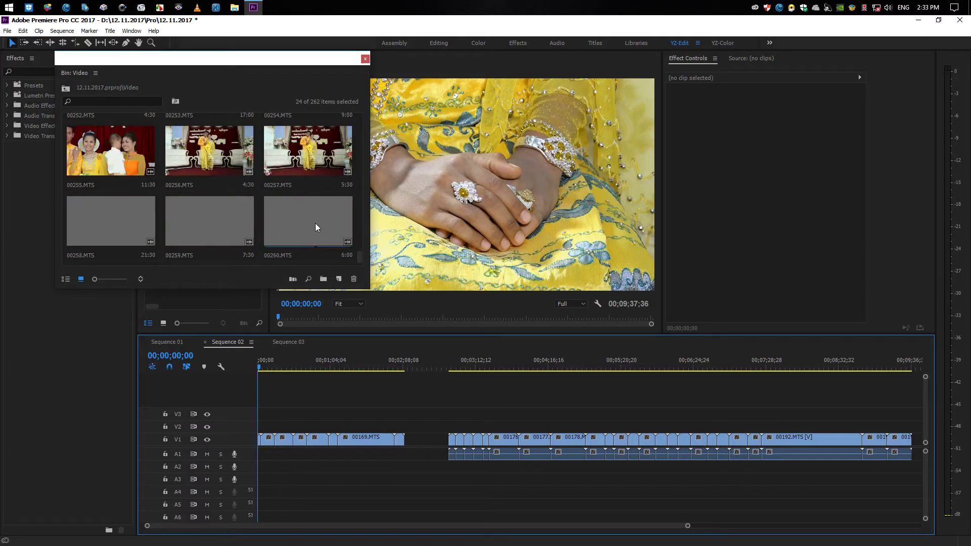
pyautogui.scroll(-1, 315, 223)
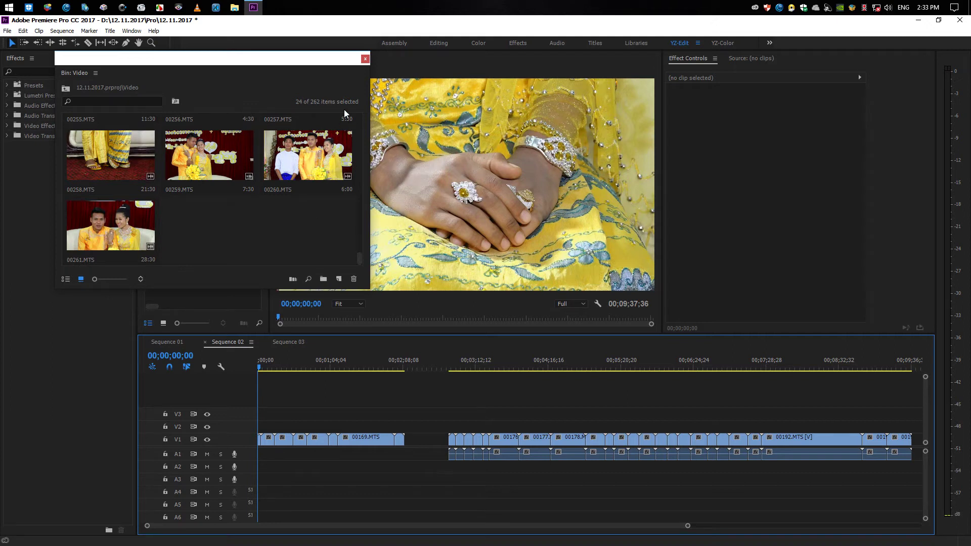
# Close the floating Video bin and scrub Sequence 02 back to its start, zooming in and out
pyautogui.click(364, 58)
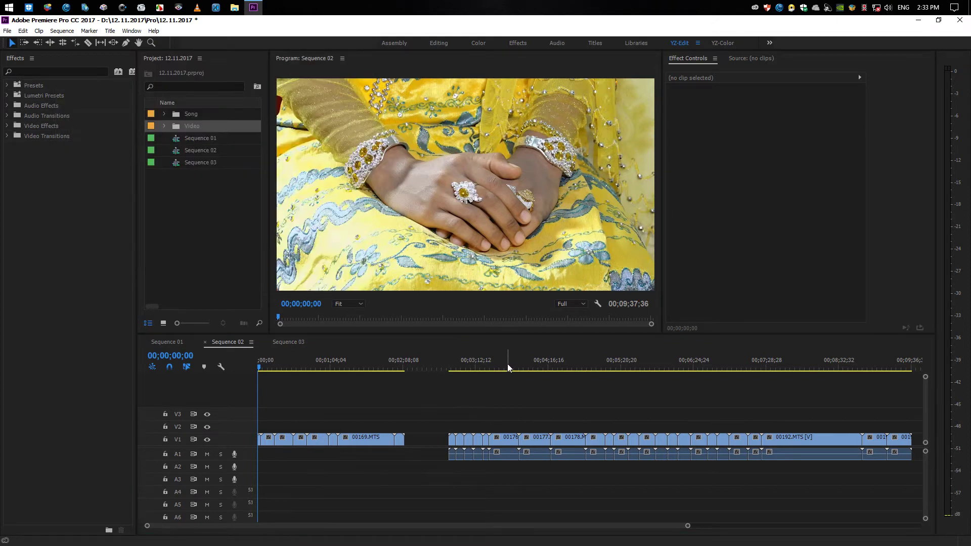
pyautogui.click(507, 364)
pyautogui.moveTo(375, 369); pyautogui.dragTo(316, 373)
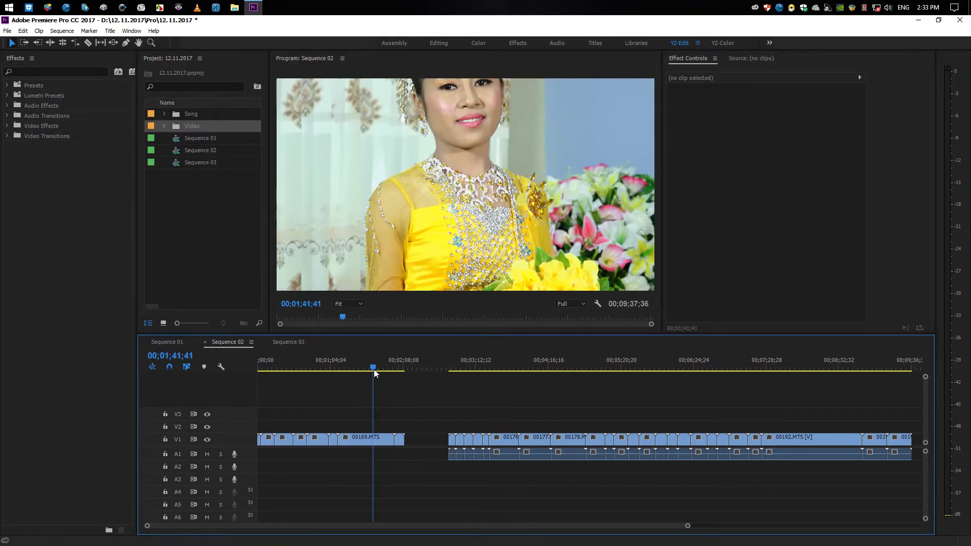
pyautogui.press('Home')
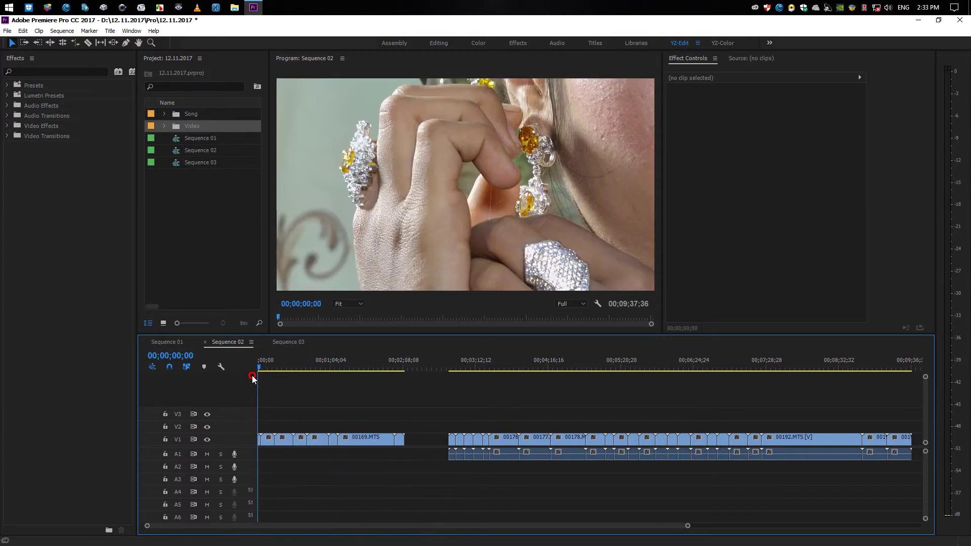
pyautogui.press('=')
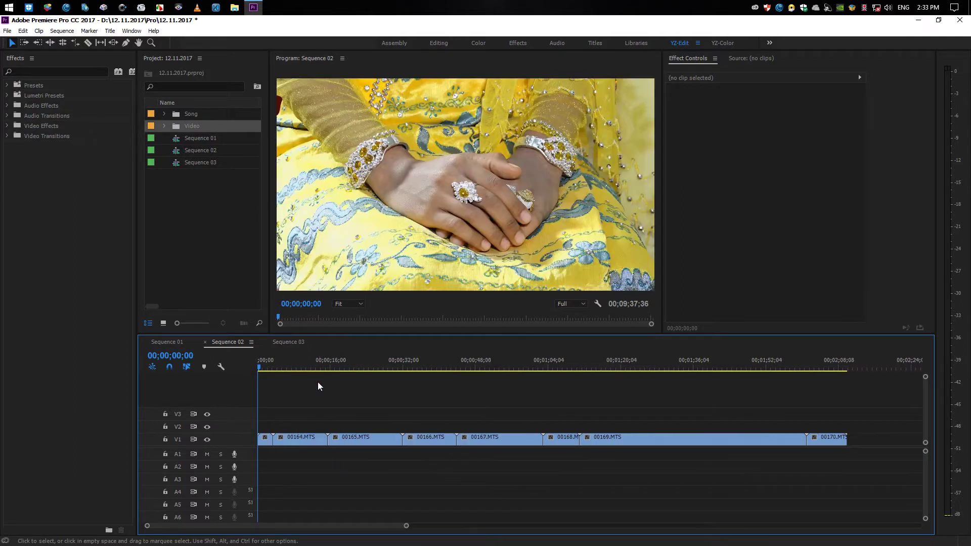
pyautogui.press('-')
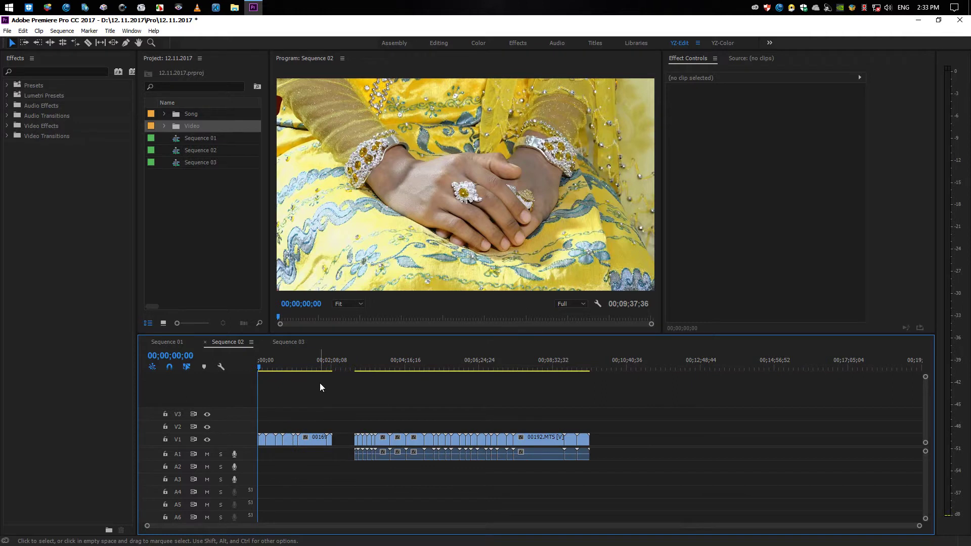
# Preview footage around 00;01;25, 00;04;37 and 00;07;05, leaving the playhead at 00;03;56;11
pyautogui.click(307, 361)
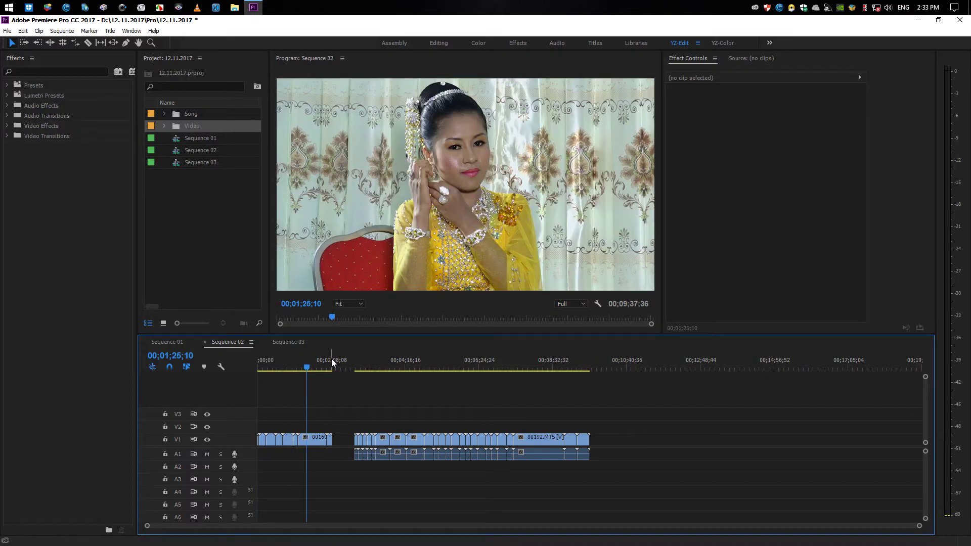
pyautogui.moveTo(326, 367); pyautogui.dragTo(311, 369)
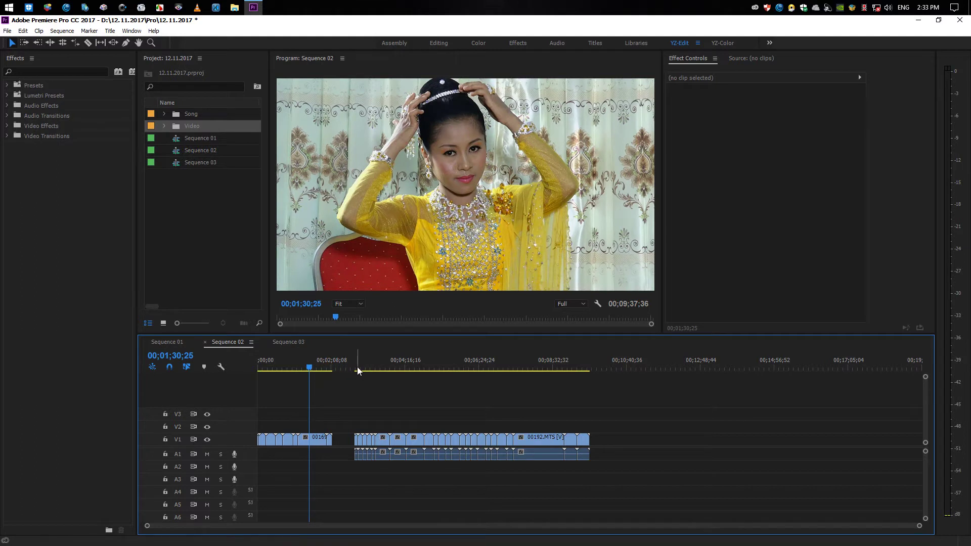
pyautogui.click(356, 367)
pyautogui.click(383, 364)
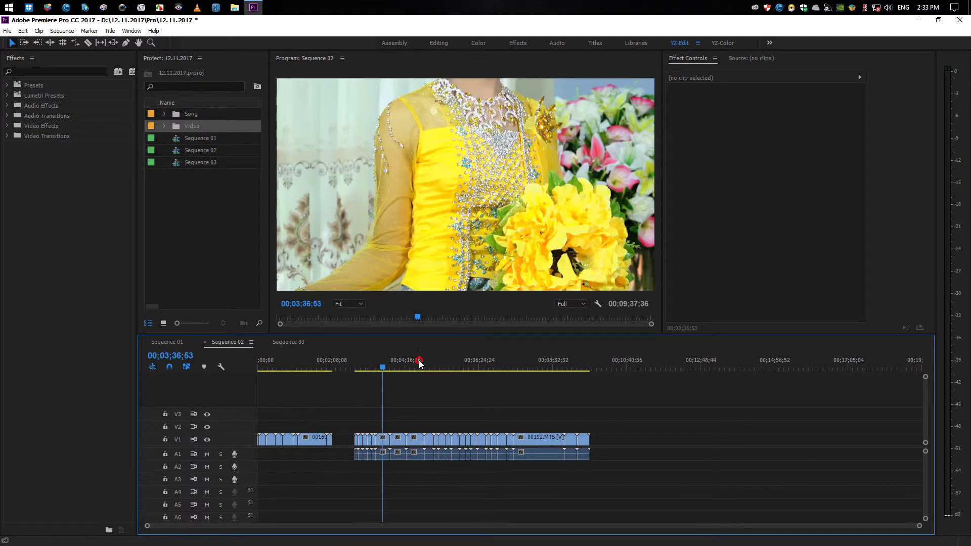
pyautogui.click(417, 362)
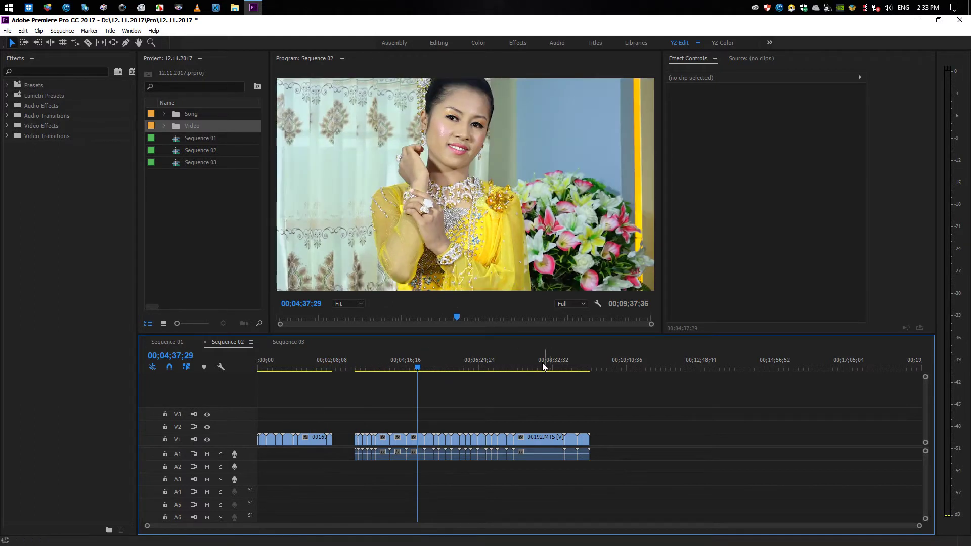
pyautogui.click(542, 364)
pyautogui.click(565, 367)
pyautogui.click(580, 367)
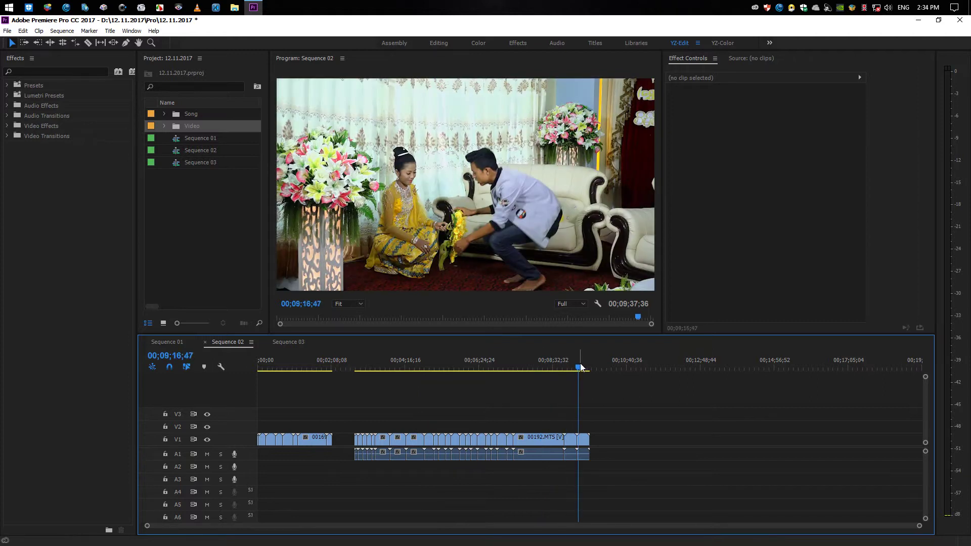
pyautogui.click(503, 363)
pyautogui.click(394, 365)
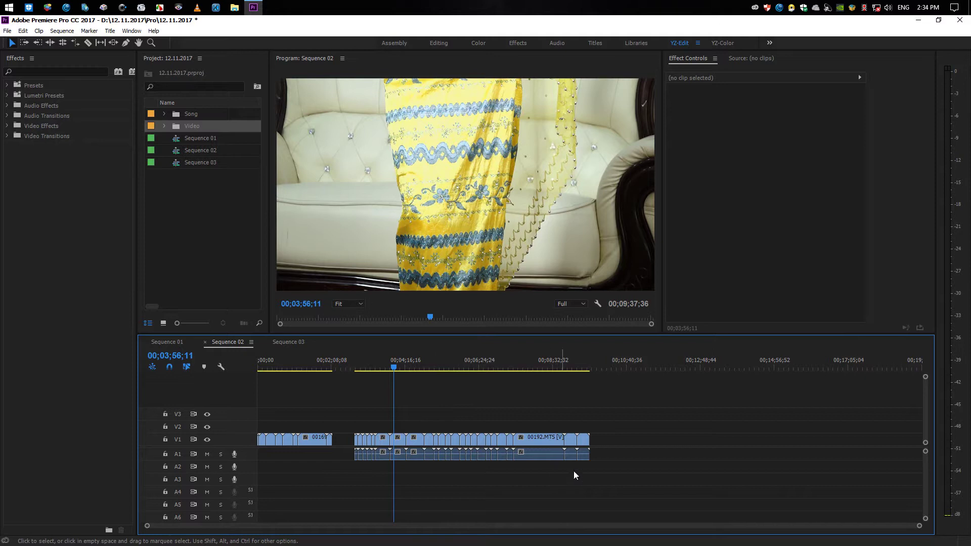
pyautogui.moveTo(637, 477)
pyautogui.mouseDown()
pyautogui.moveTo(364, 469)
pyautogui.moveTo(346, 454)
pyautogui.mouseUp()
pyautogui.rightClick(531, 441)
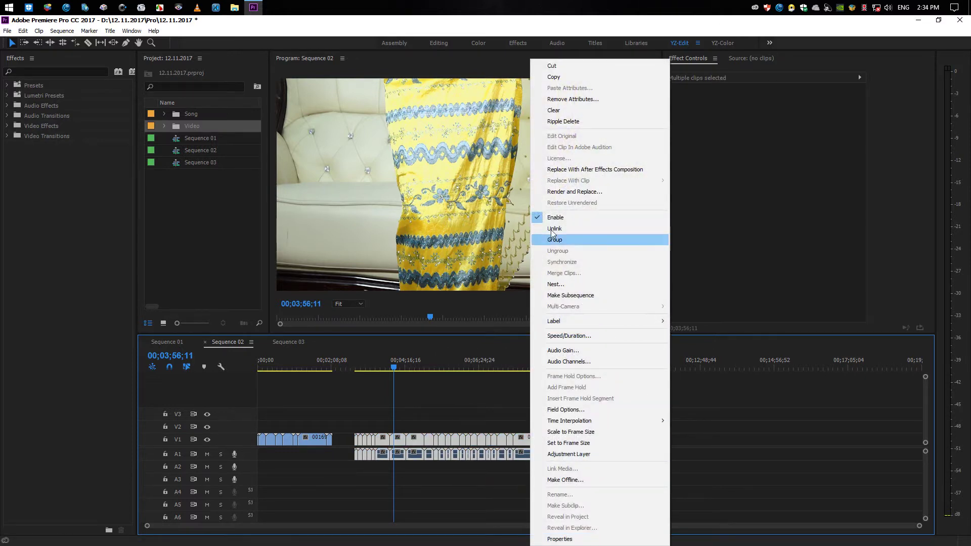
pyautogui.click(556, 230)
pyautogui.moveTo(625, 481); pyautogui.dragTo(357, 446)
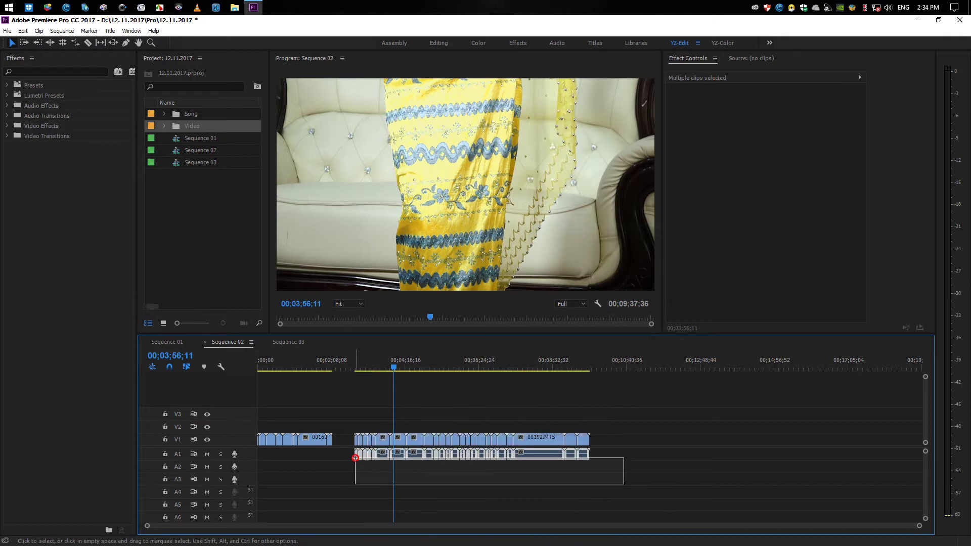
pyautogui.press('Delete')
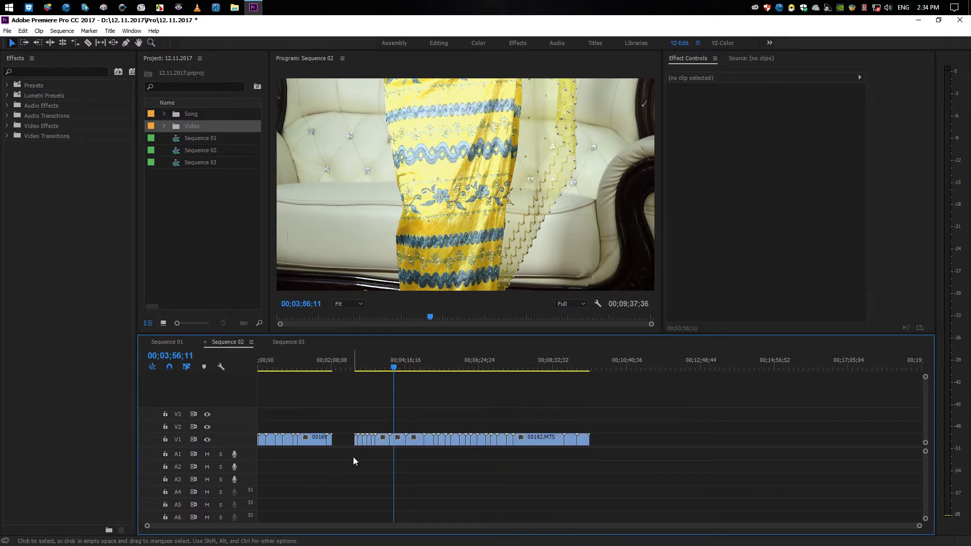
pyautogui.hotkey('ctrl', 'z')
pyautogui.hotkey('ctrl', 'z')
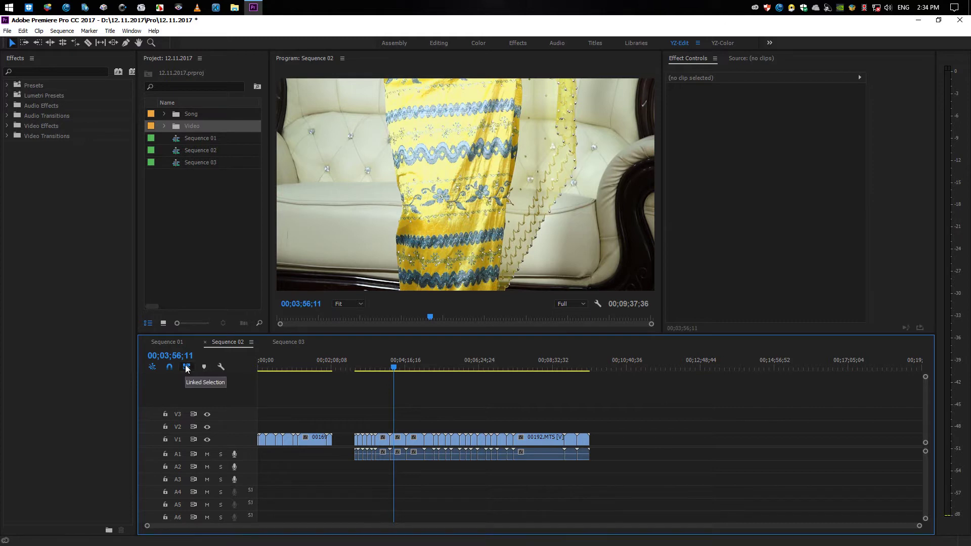
# Turn off Linked Selection, check that V1 clips select alone, then delete every A1 audio clip
pyautogui.click(186, 366)
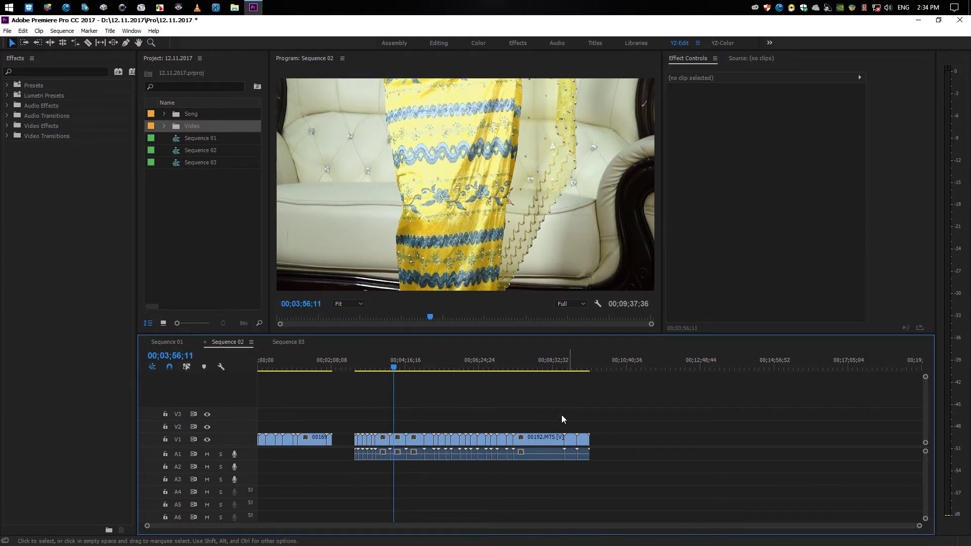
pyautogui.click(545, 442)
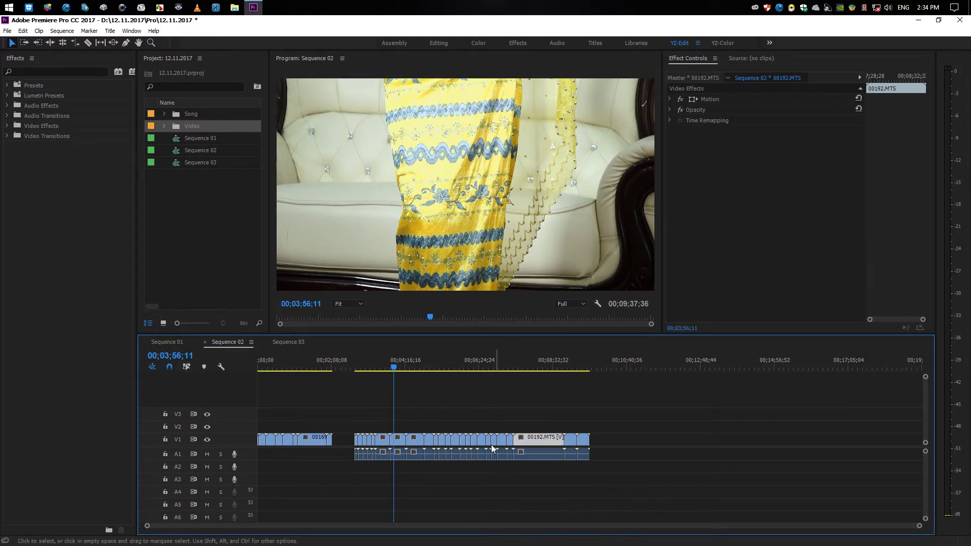
pyautogui.click(481, 439)
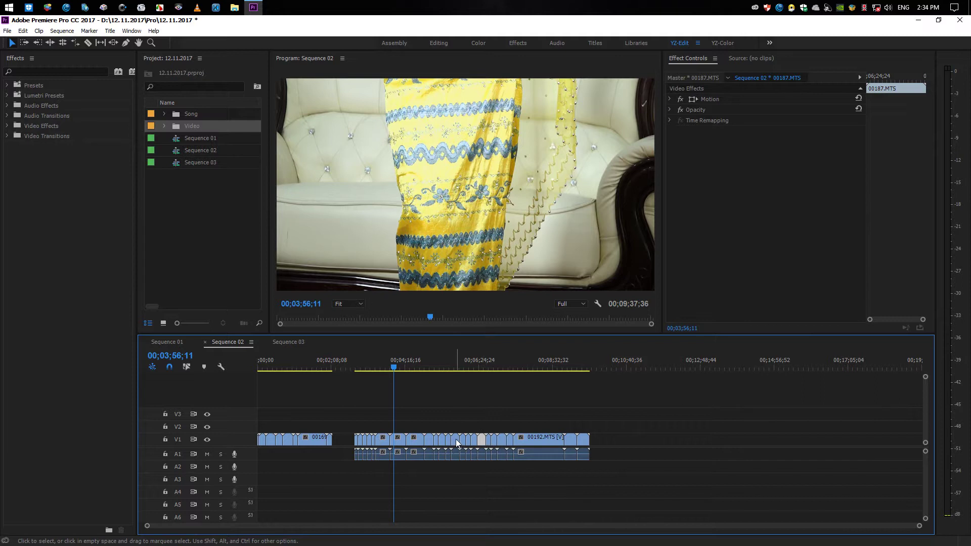
pyautogui.click(472, 402)
pyautogui.moveTo(658, 483); pyautogui.dragTo(331, 453)
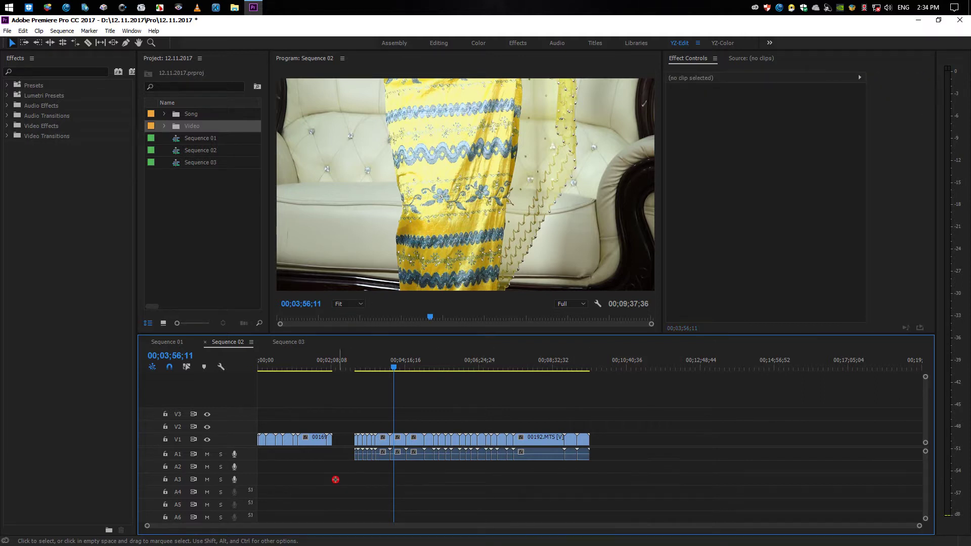
pyautogui.press('Delete')
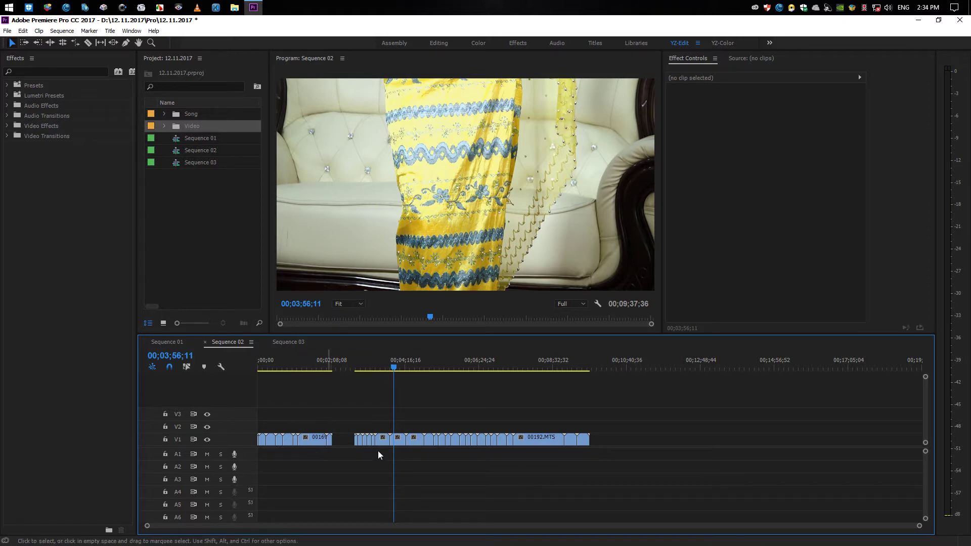
# Expand V1 to show thumbnails, zoom in, and select opening clip 00164 with the playhead inside it
pyautogui.doubleClick(251, 438)
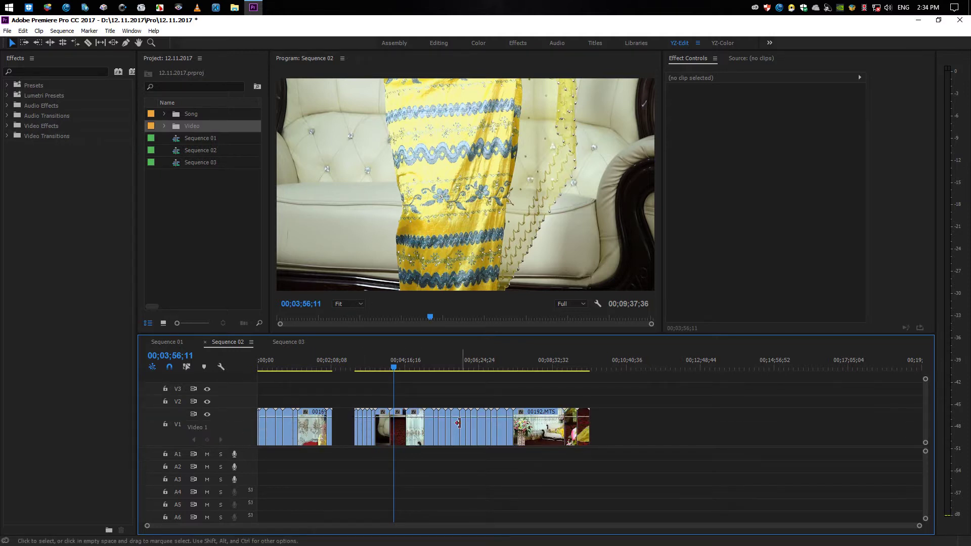
pyautogui.press('=')
pyautogui.press('=')
pyautogui.press('=')
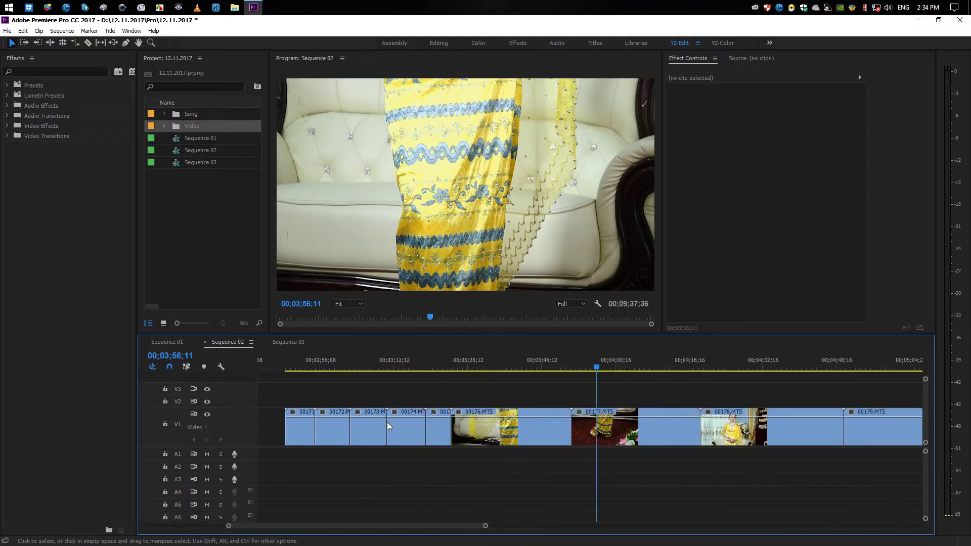
pyautogui.scroll(5, 467, 425)
pyautogui.scroll(5, 445, 430)
pyautogui.press('Home')
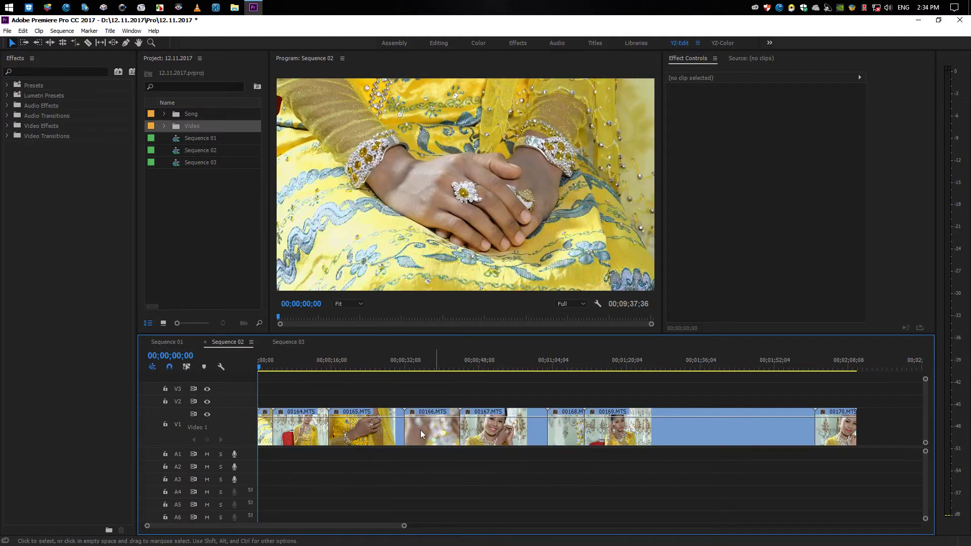
pyautogui.click(301, 431)
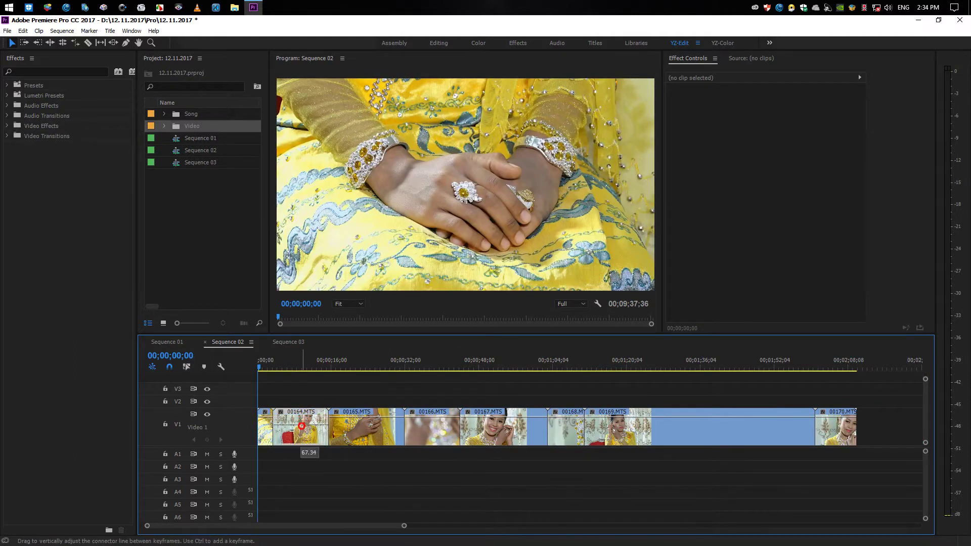
pyautogui.press('Down')
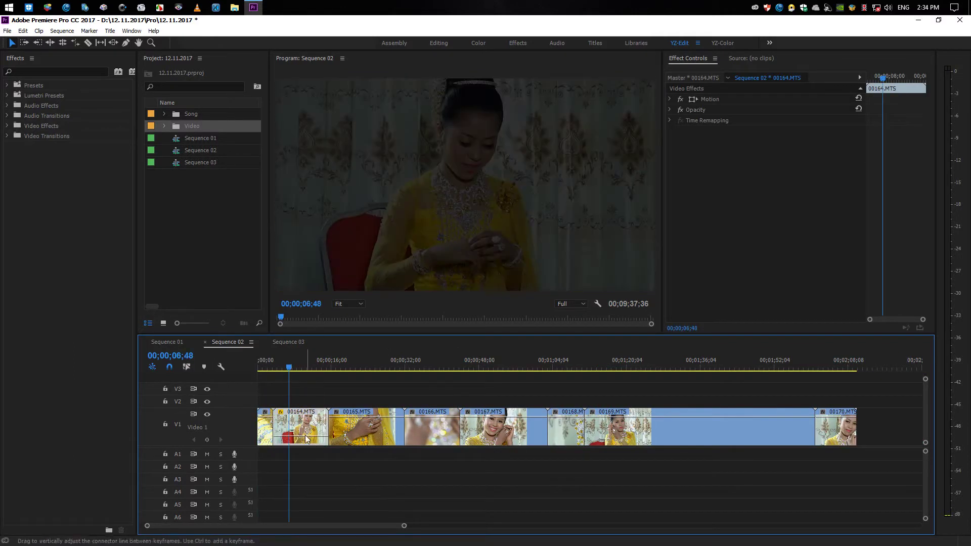
# Adjust clip 00164's opacity in Effect Controls, briefly lowering it to 43.1%
pyautogui.moveTo(305, 435); pyautogui.dragTo(308, 404)
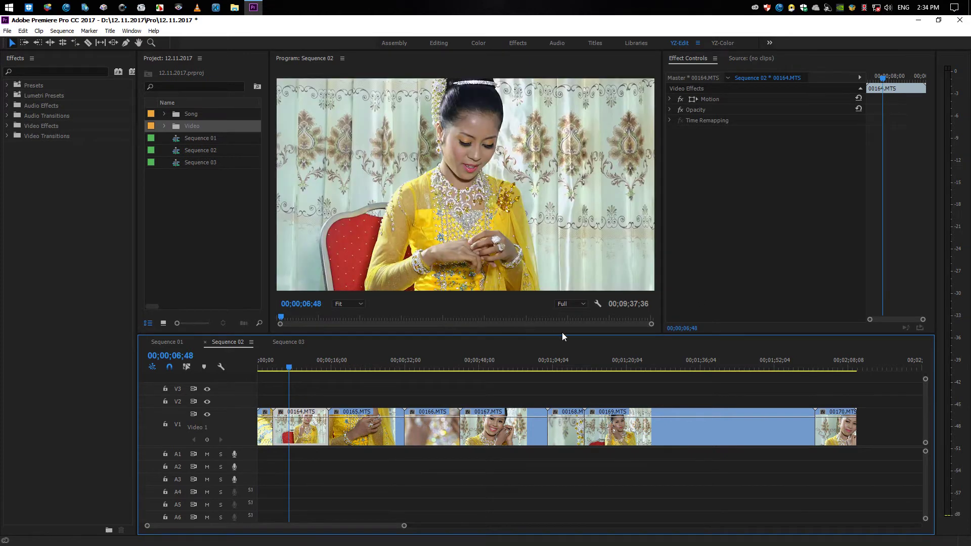
pyautogui.click(672, 110)
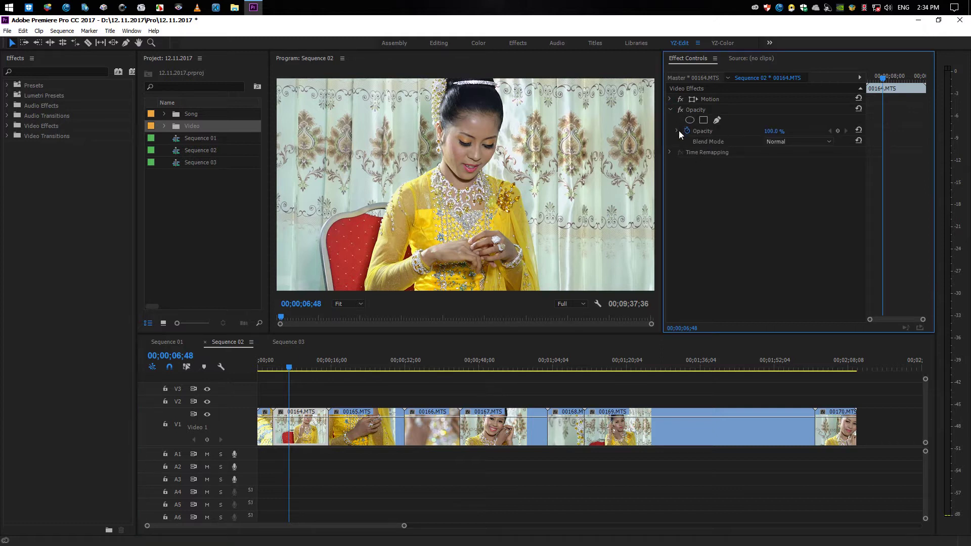
pyautogui.click(677, 131)
pyautogui.click(688, 130)
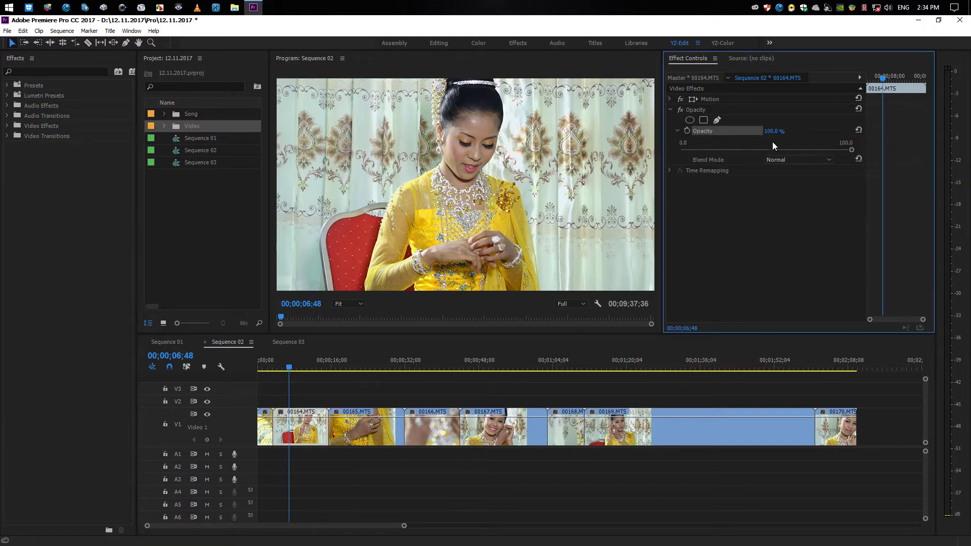
pyautogui.moveTo(852, 151)
pyautogui.mouseDown()
pyautogui.moveTo(742, 149)
pyautogui.moveTo(867, 147)
pyautogui.mouseUp()
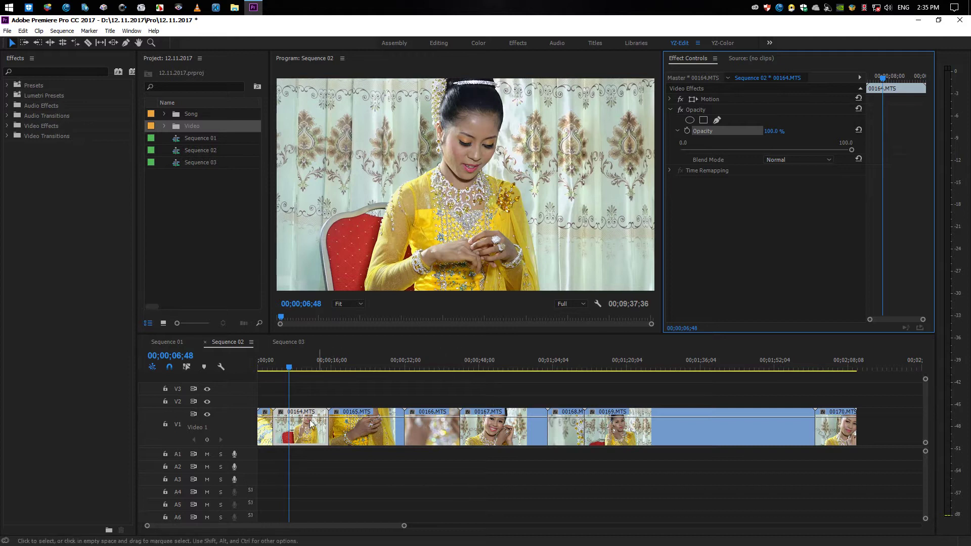
# Add an opacity keyframe to clip 00164 and play the fade-in from the sequence start
pyautogui.press('p')
pyautogui.click(289, 417)
pyautogui.press('v')
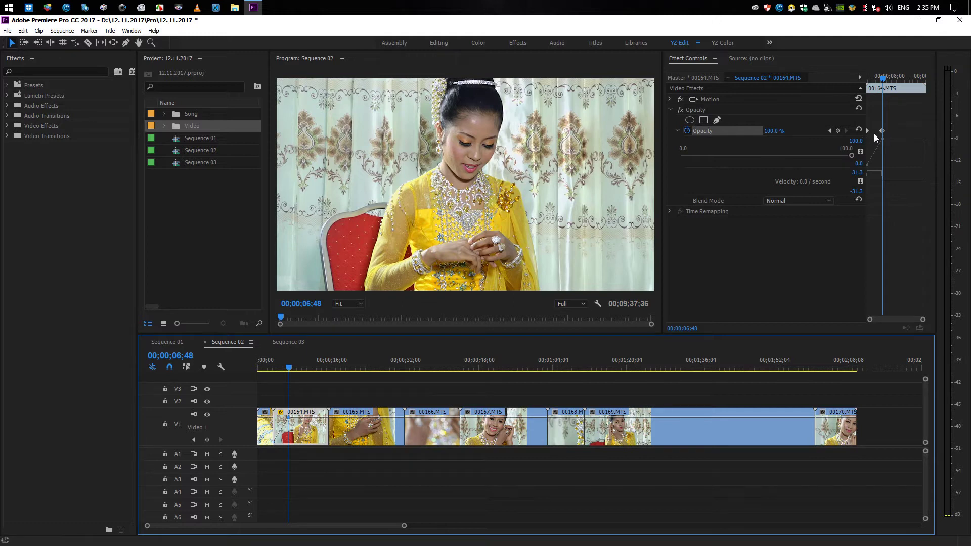
pyautogui.moveTo(278, 368); pyautogui.dragTo(270, 369)
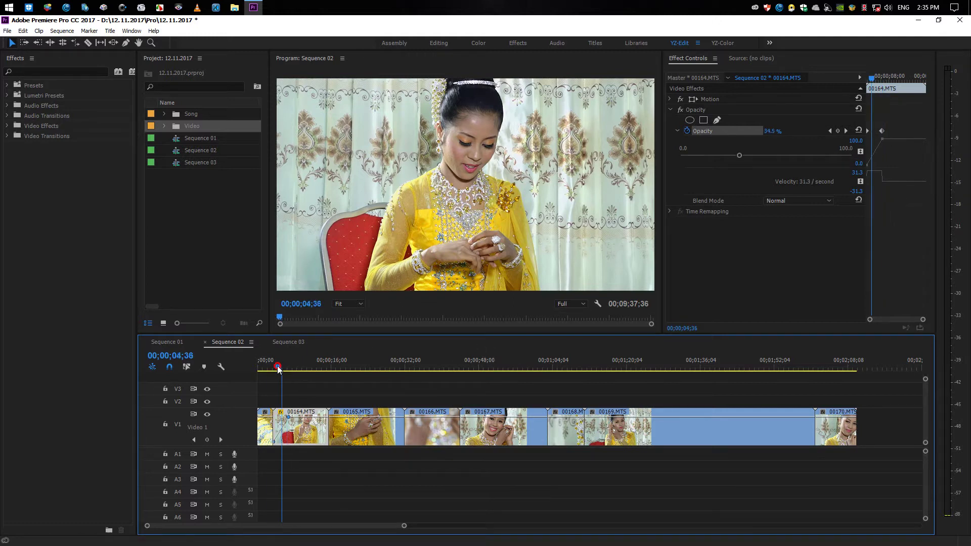
pyautogui.press('space')
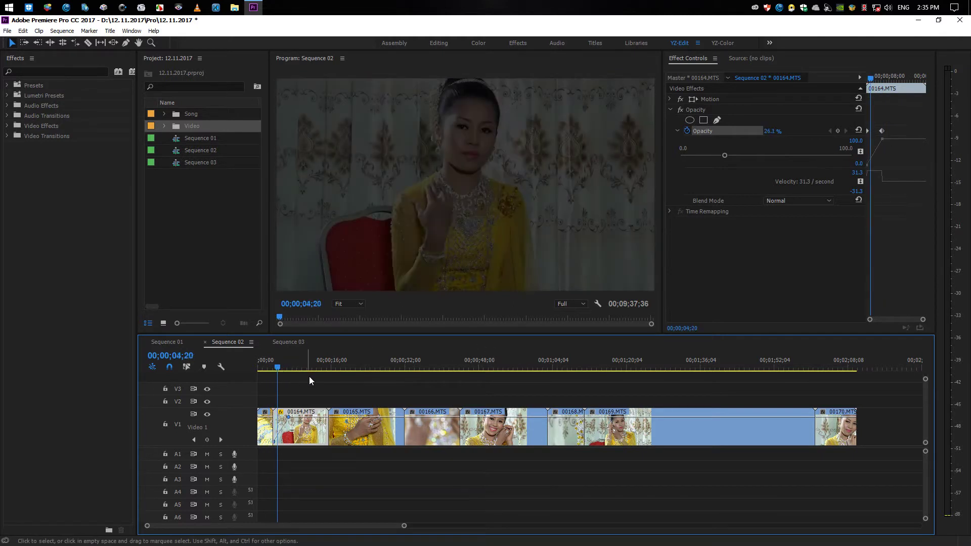
pyautogui.press('space')
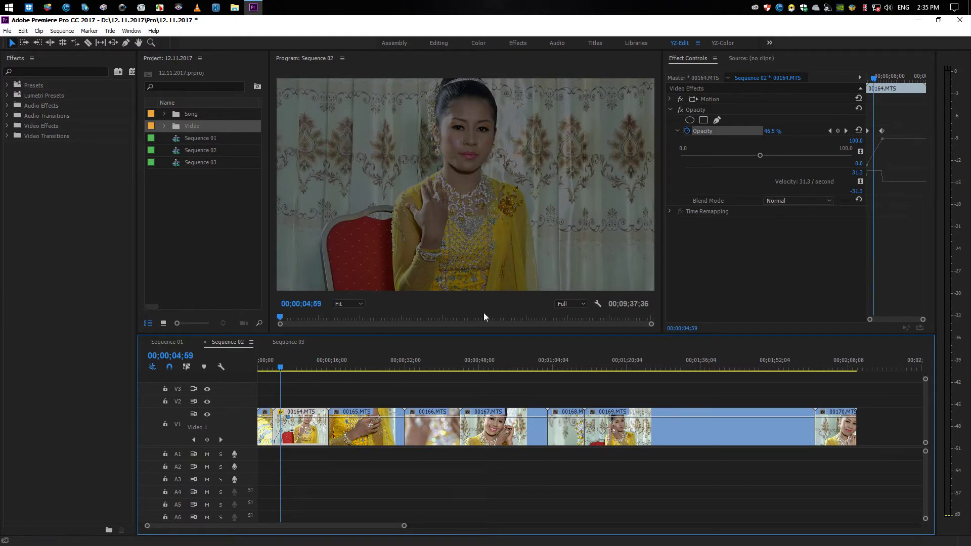
# Delete both opacity keyframes on clip 00164 so it plays at 100% opacity
pyautogui.rightClick(274, 442)
pyautogui.click(303, 533)
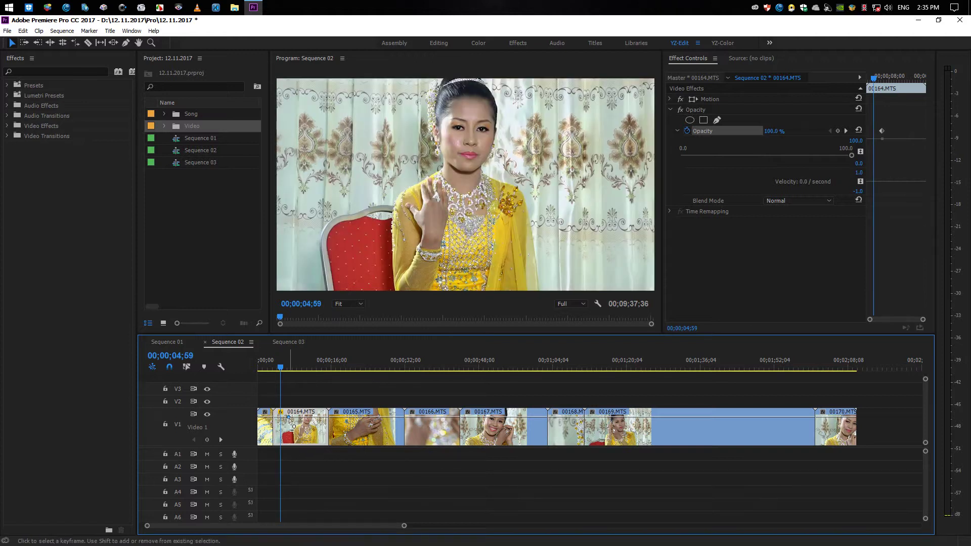
pyautogui.rightClick(288, 419)
pyautogui.click(314, 511)
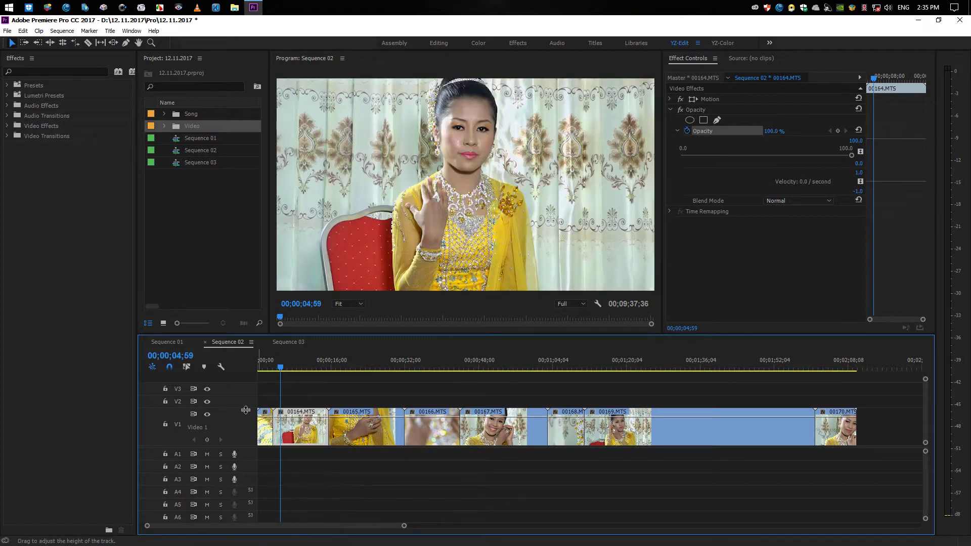
# Shorten the V1 track, zoom the timeline to fit, and save the project
pyautogui.moveTo(246, 410); pyautogui.dragTo(250, 416)
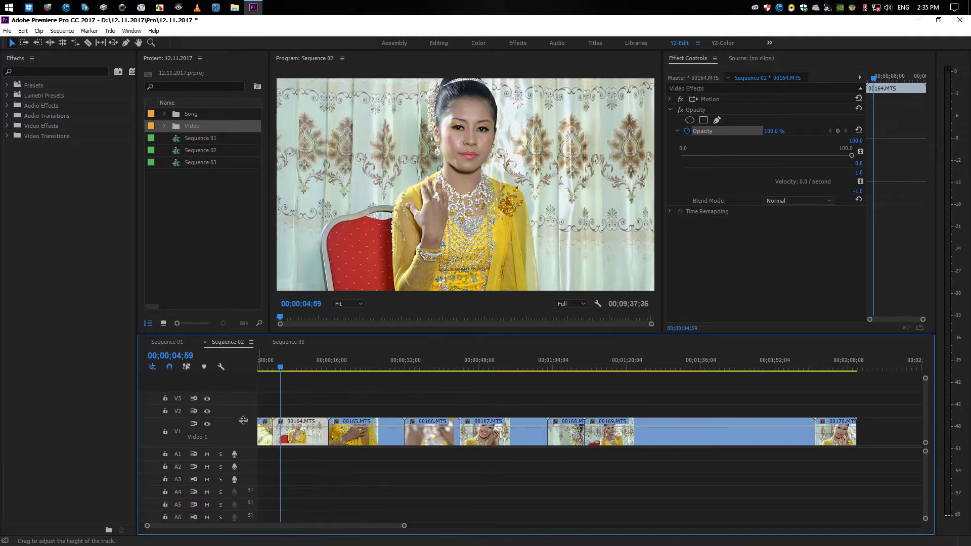
pyautogui.click(351, 385)
pyautogui.press('\\')
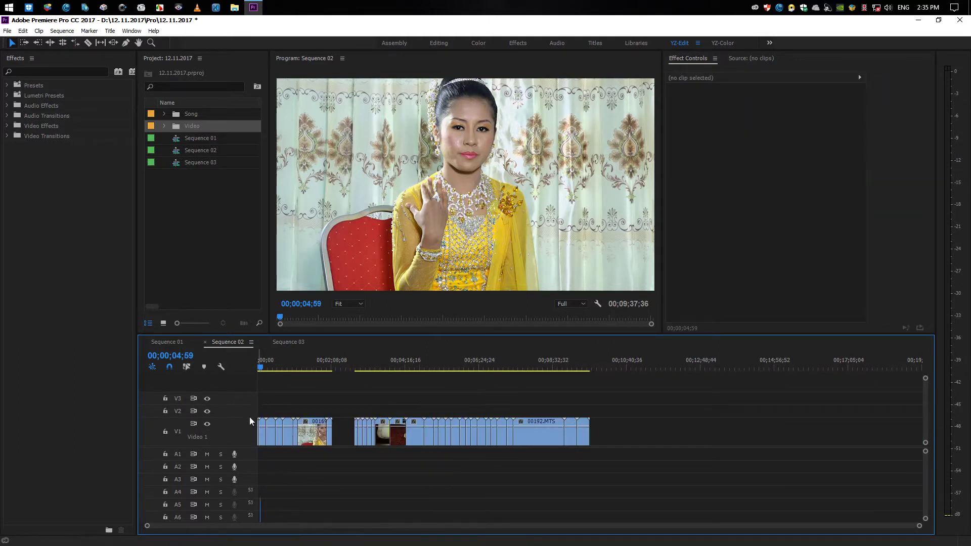
pyautogui.moveTo(250, 421); pyautogui.dragTo(249, 423)
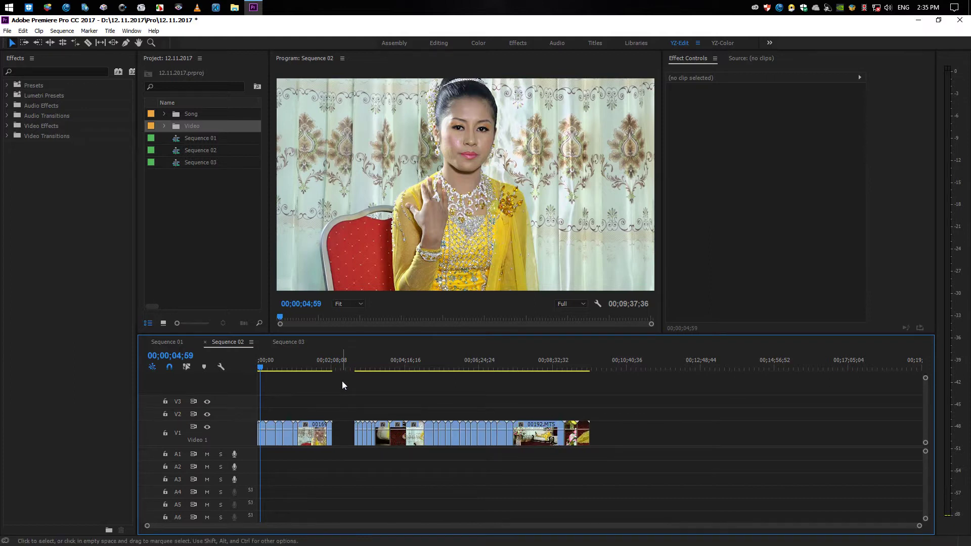
pyautogui.hotkey('ctrl', 's')
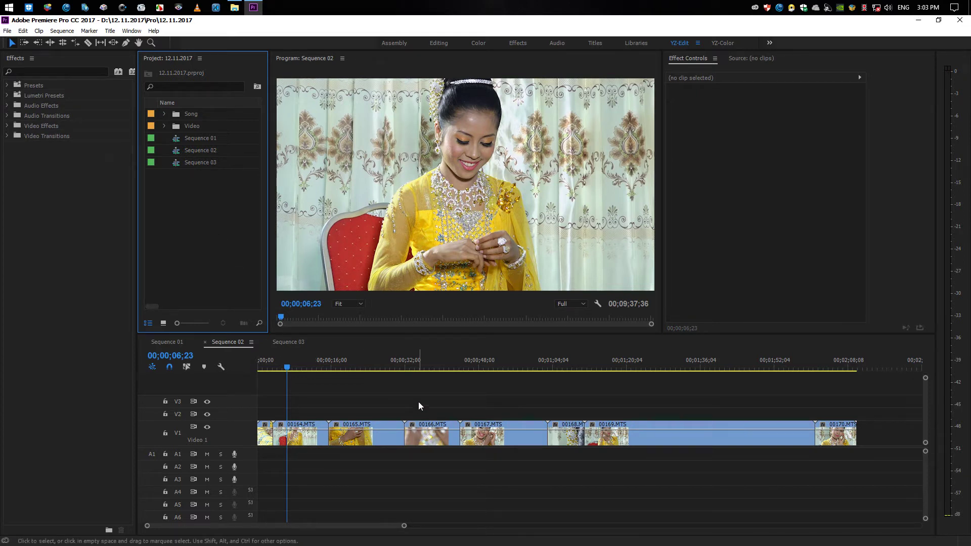
# Adjust the timeline zoom in and out to see more of the sequence's clips
pyautogui.click(377, 388)
pyautogui.press('-')
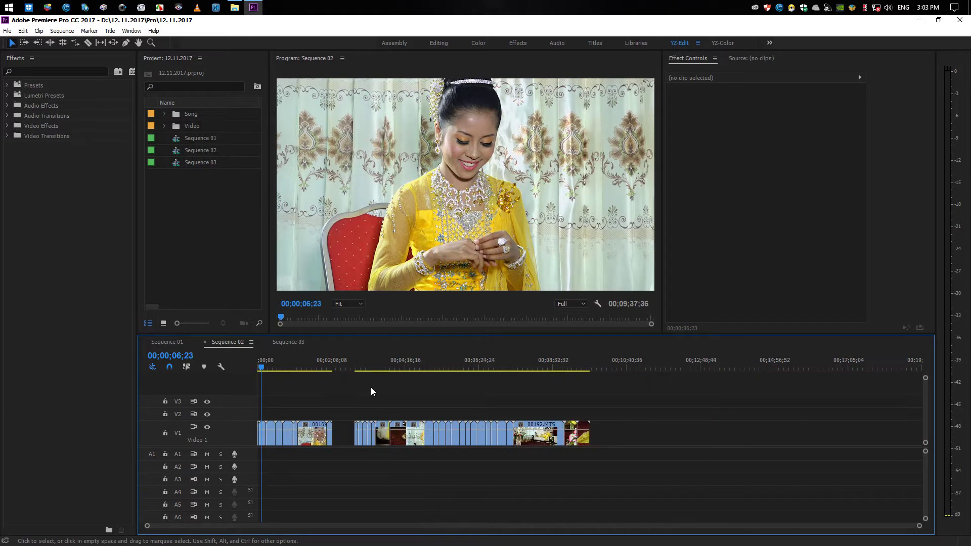
pyautogui.press('-')
pyautogui.press('=')
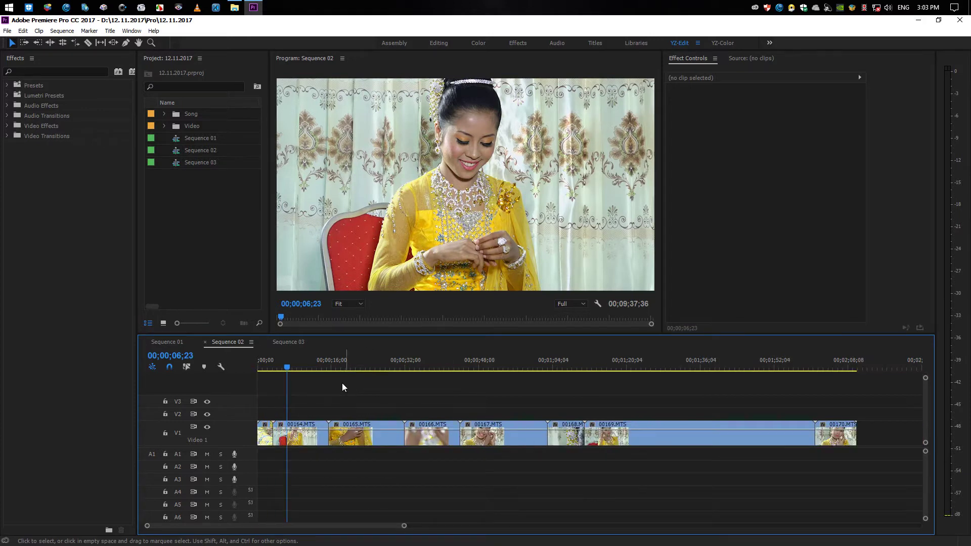
pyautogui.press('-')
pyautogui.press('-')
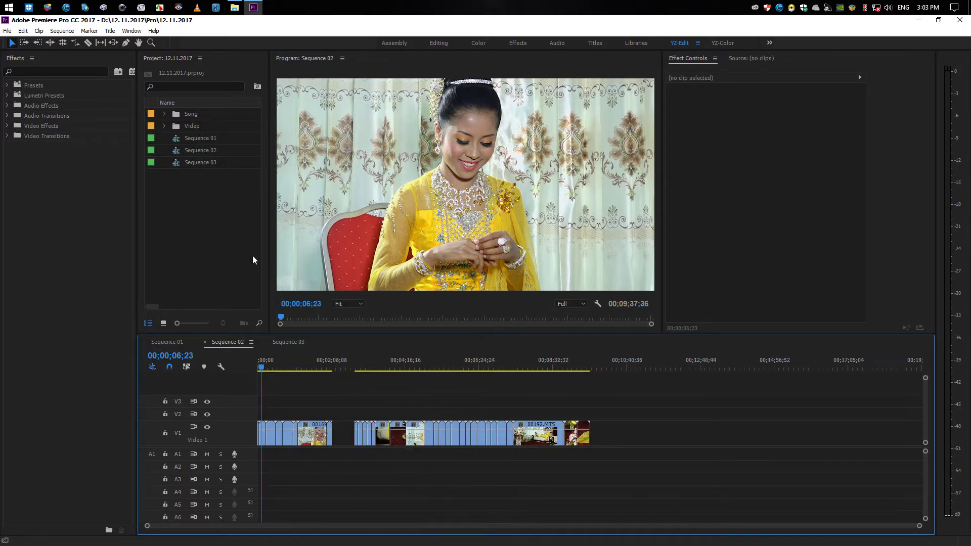
pyautogui.click(176, 207)
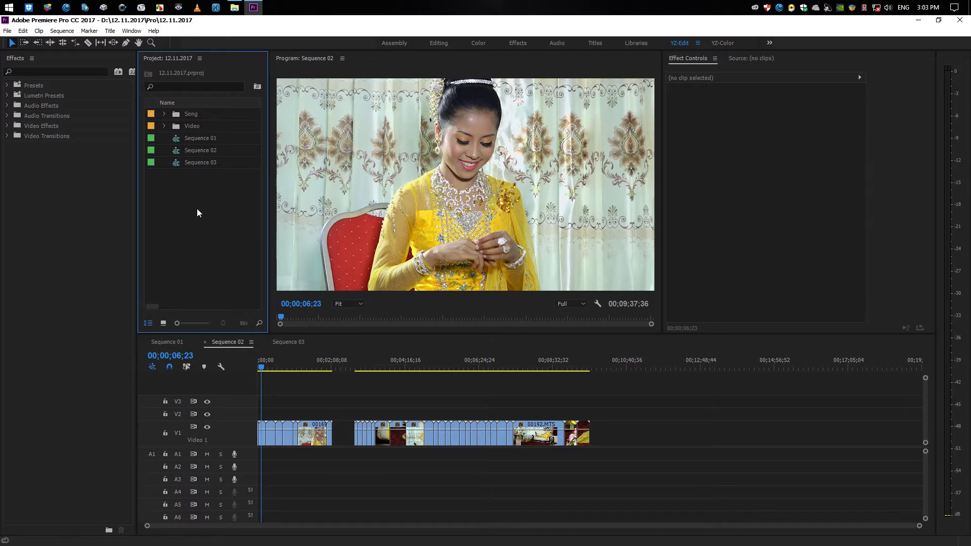
# Create a new bin named Motion in the Project panel
pyautogui.rightClick(197, 209)
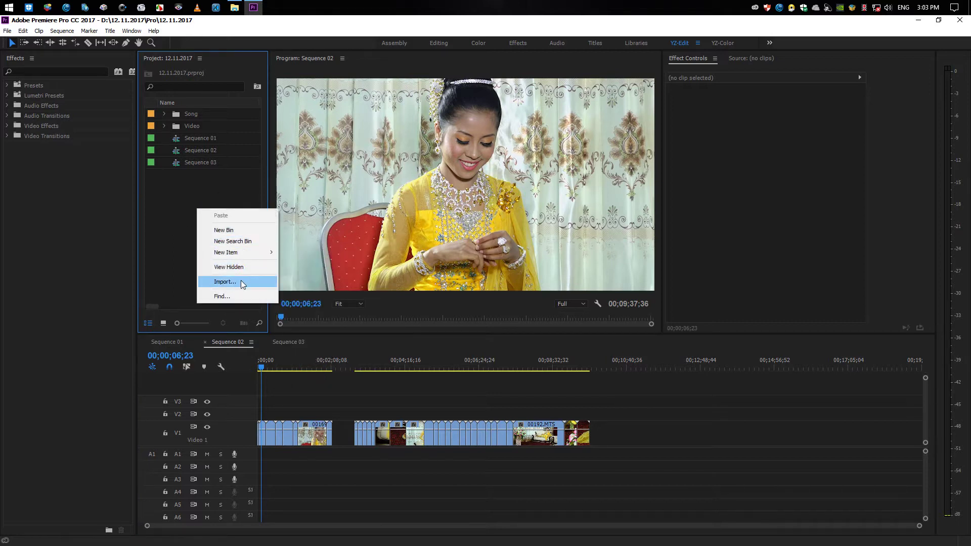
pyautogui.click(241, 230)
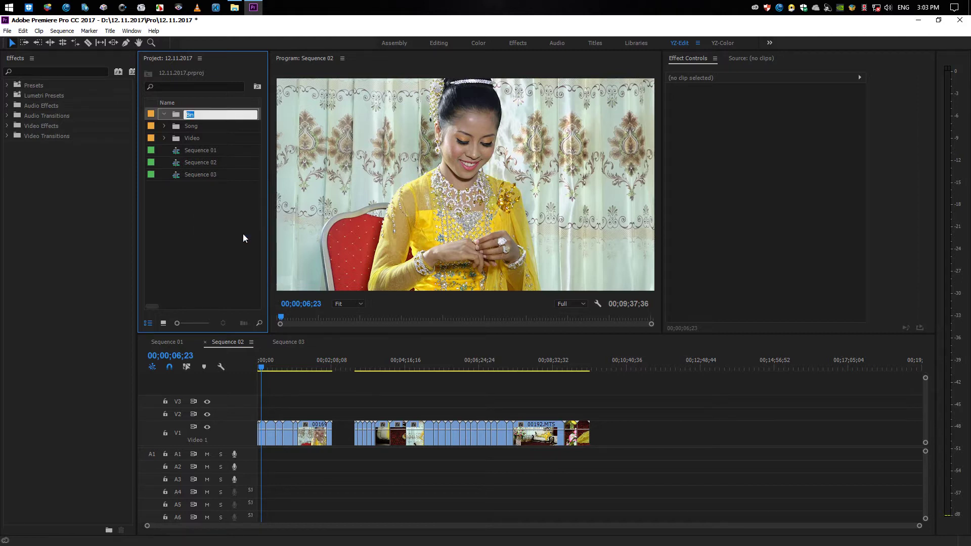
pyautogui.write('Motio')
pyautogui.click(272, 247)
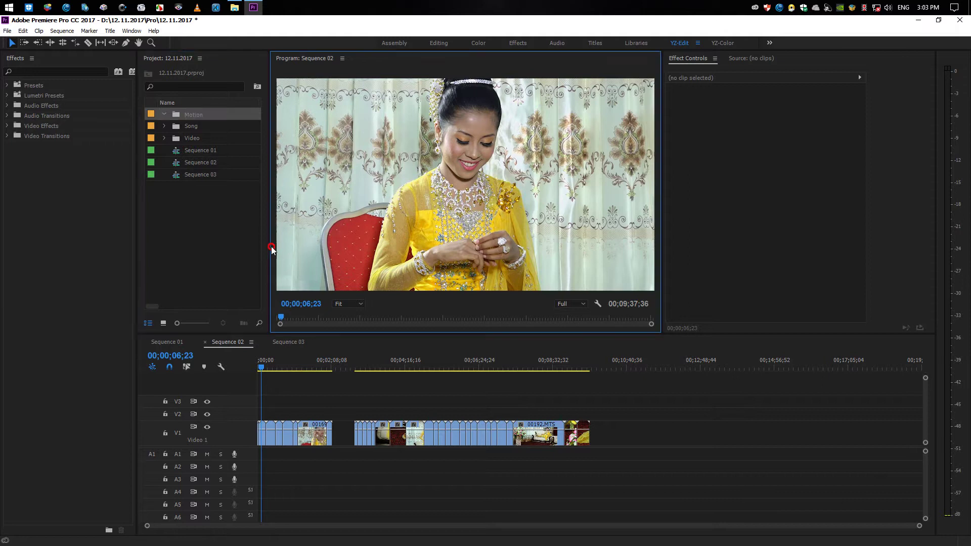
# Open the Motion bin in its own window and start an import from inside it
pyautogui.click(163, 115)
pyautogui.click(178, 184)
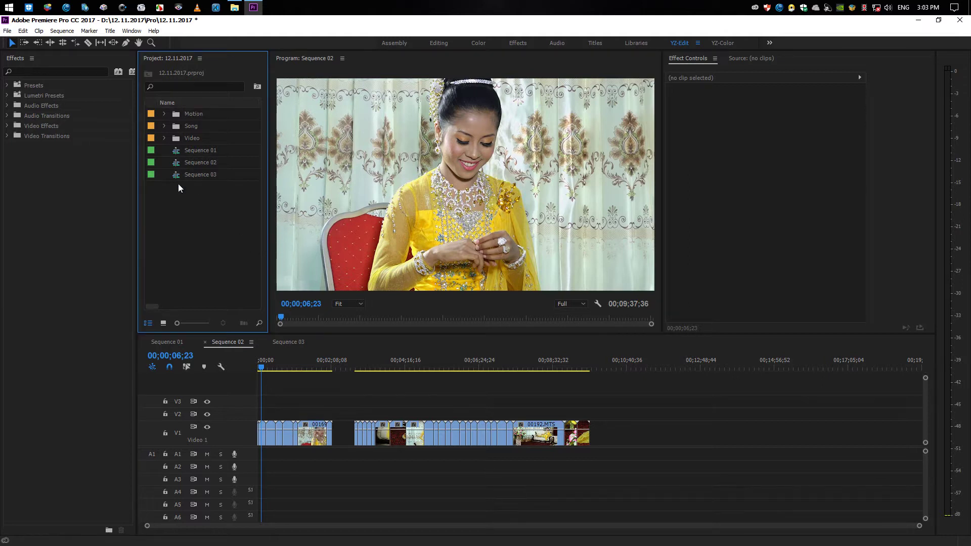
pyautogui.doubleClick(178, 117)
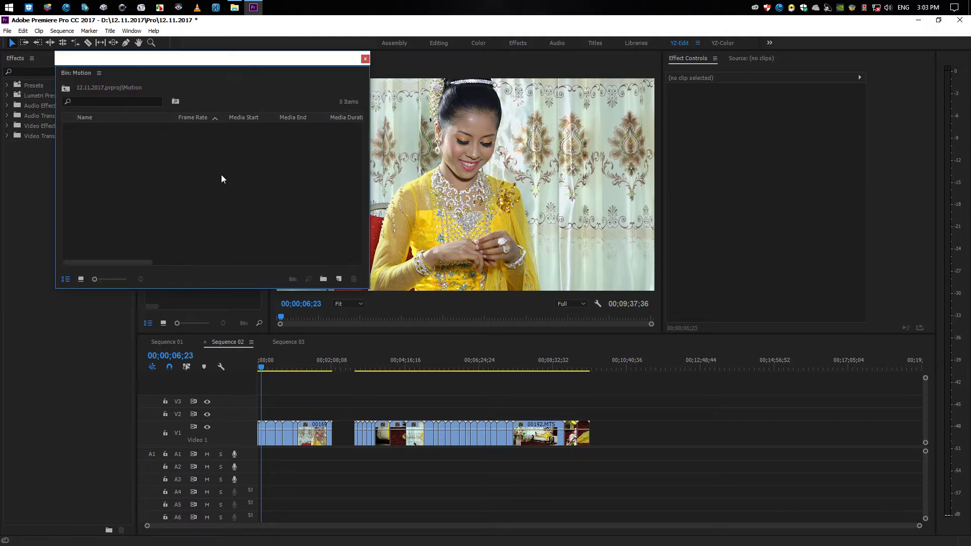
pyautogui.rightClick(202, 163)
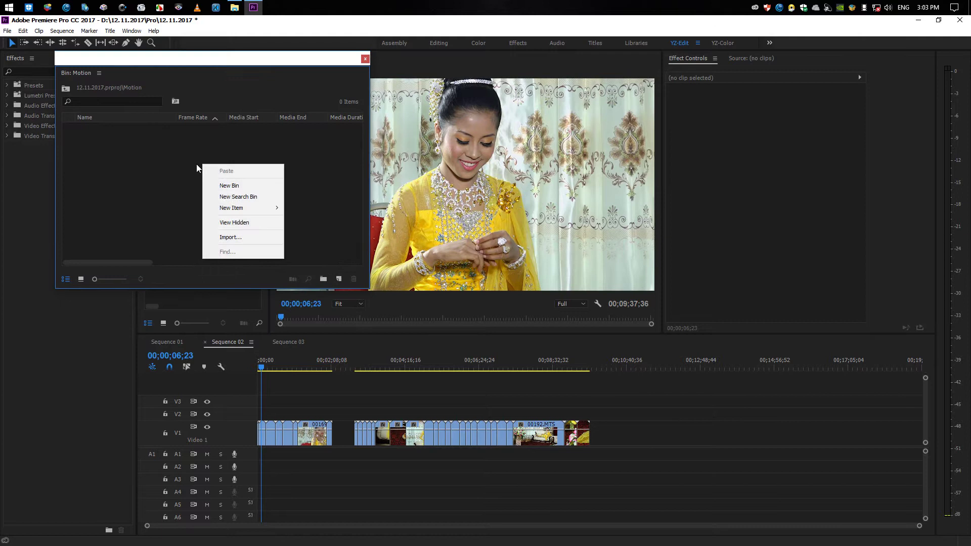
pyautogui.click(238, 238)
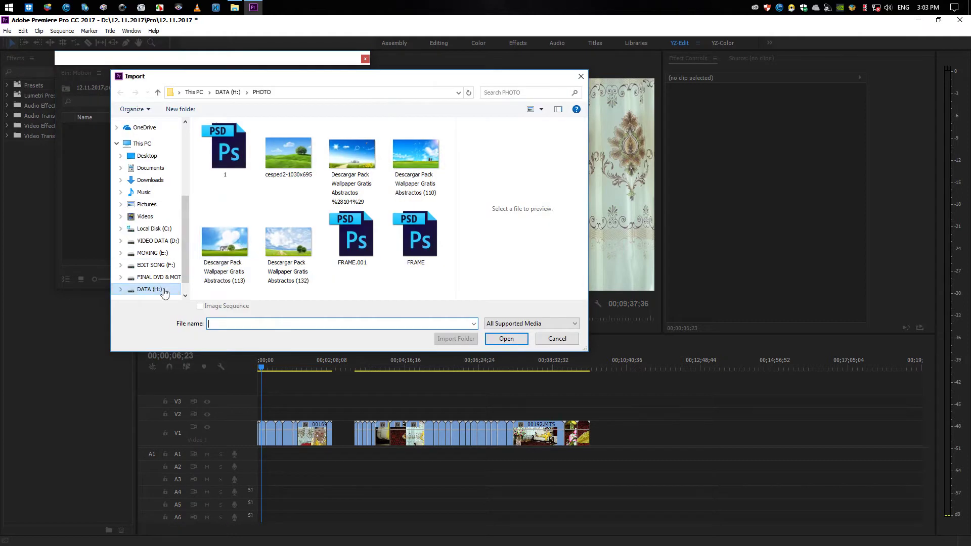
# Browse to FINAL DVD & MOTION > Video Motion > New Motion 2017 and maximize the Import dialog
pyautogui.click(162, 290)
pyautogui.click(170, 278)
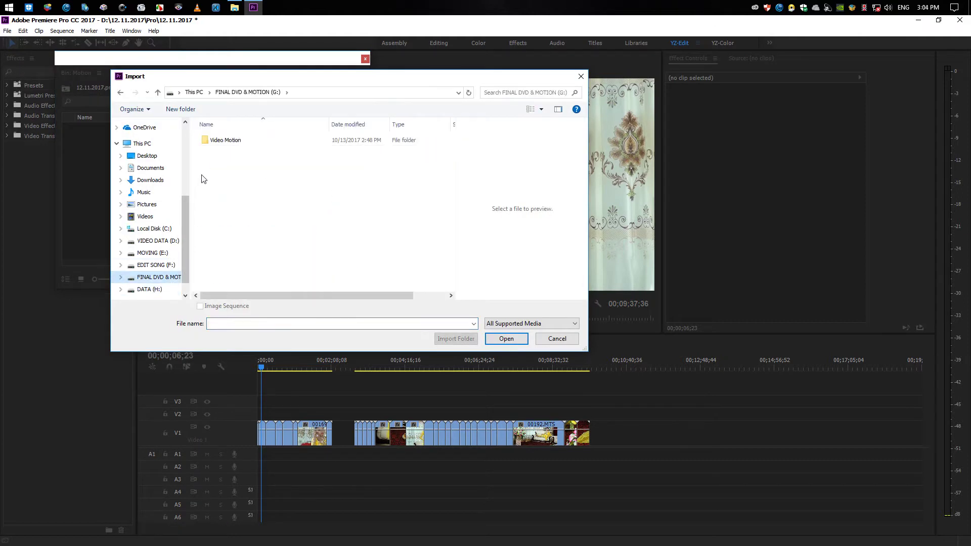
pyautogui.doubleClick(223, 140)
pyautogui.doubleClick(243, 144)
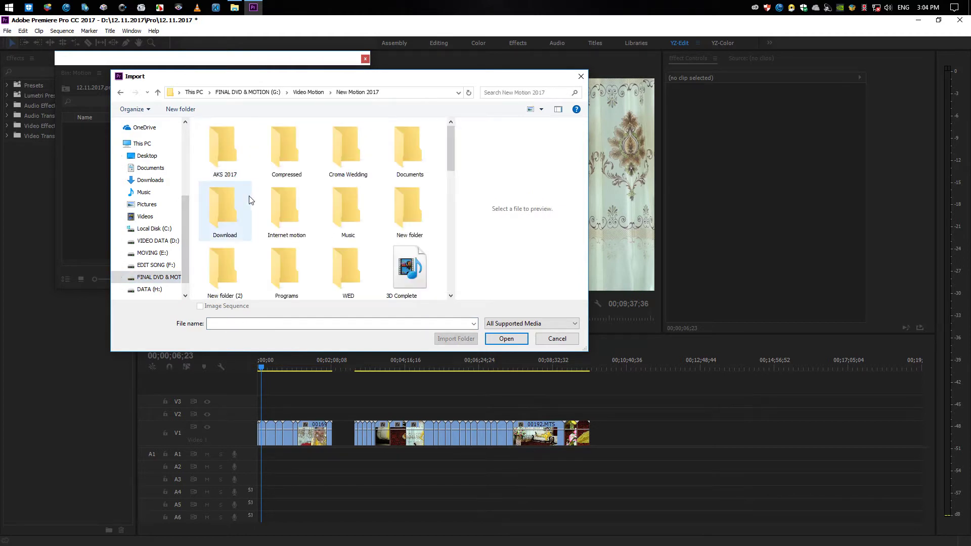
pyautogui.click(558, 110)
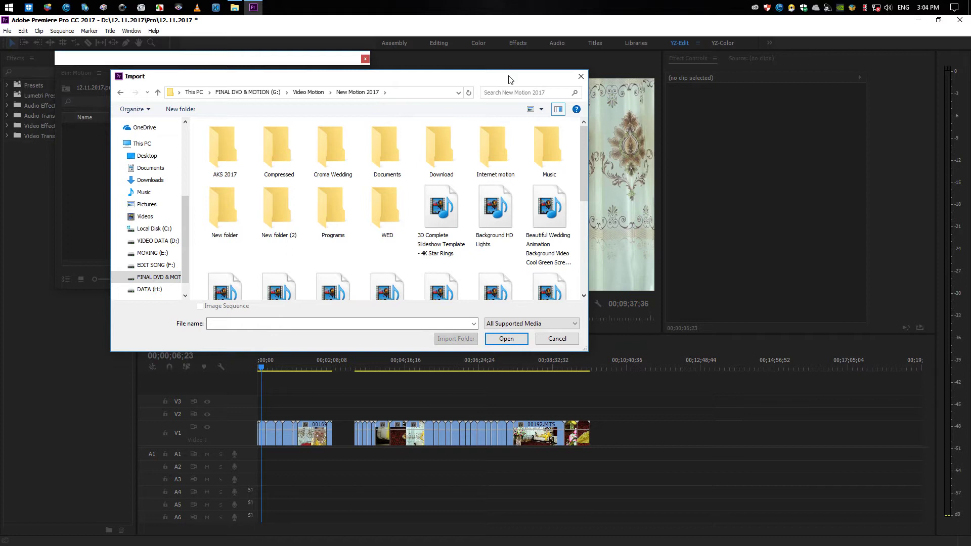
pyautogui.doubleClick(509, 76)
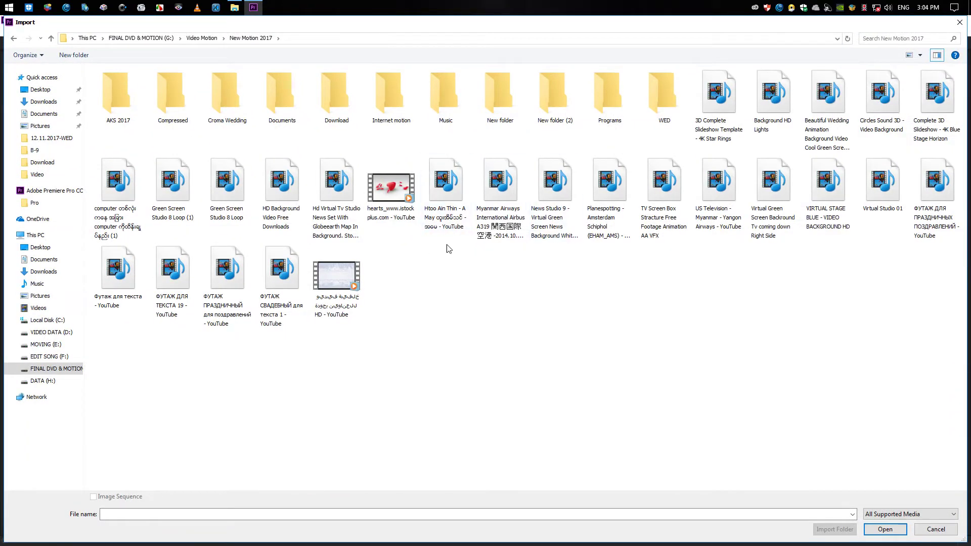
# Preview the hearts and Myanmar Airways videos in a media player, then open AKS 2017
pyautogui.click(387, 190)
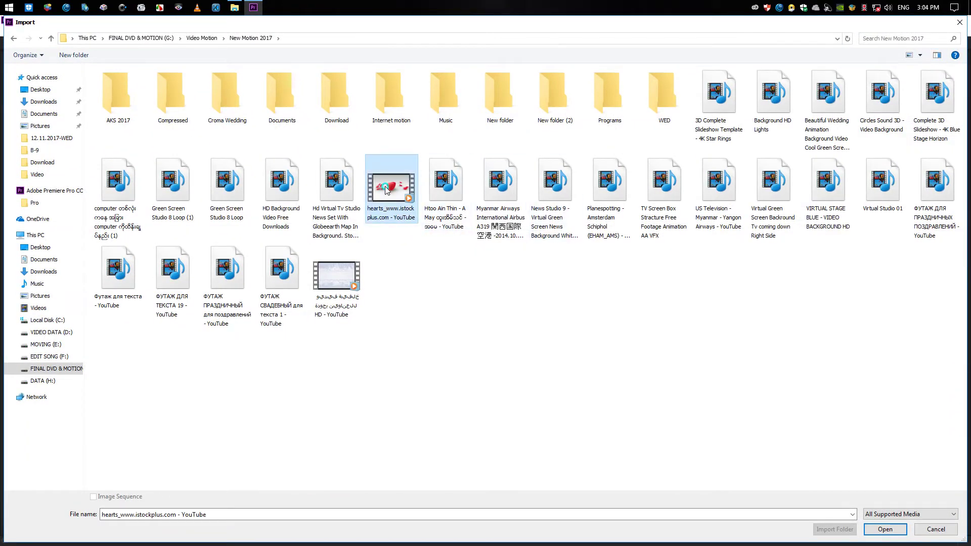
pyautogui.rightClick(386, 188)
pyautogui.click(409, 208)
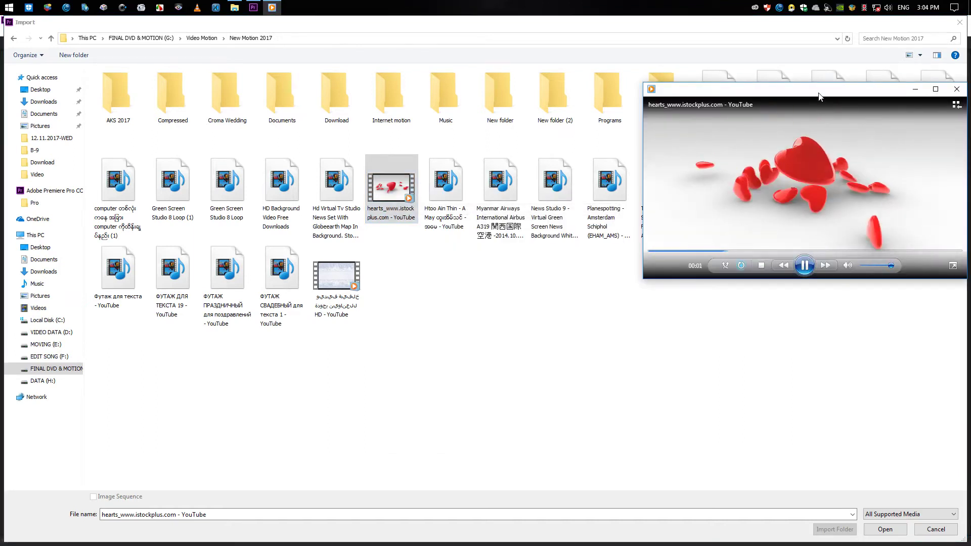
pyautogui.moveTo(820, 95); pyautogui.dragTo(580, 260)
pyautogui.hotkey('alt', 'Tab')
pyautogui.press('Right')
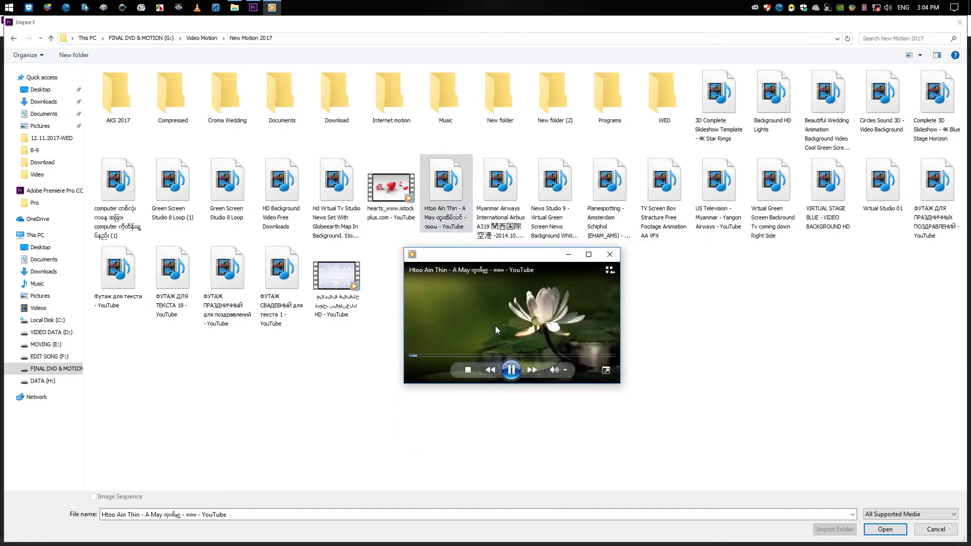
pyautogui.click(509, 183)
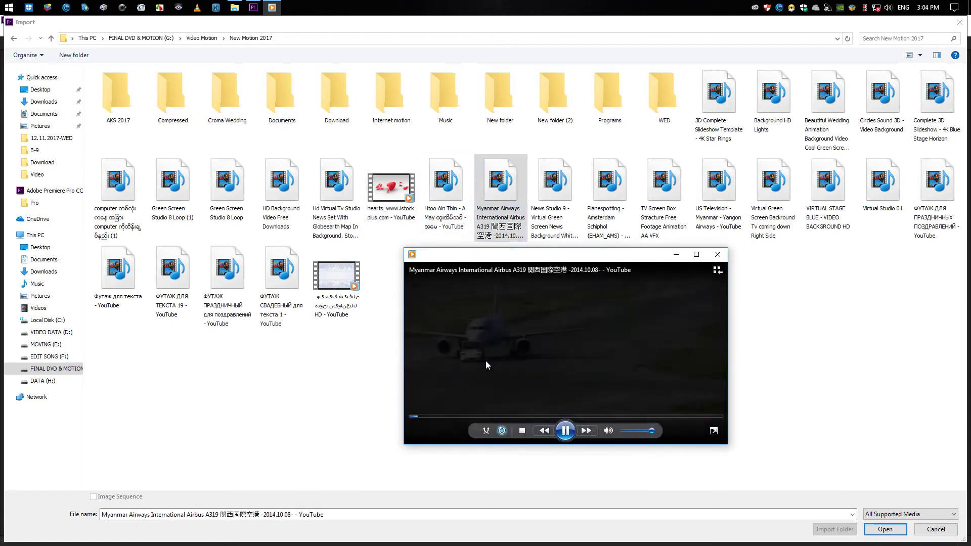
pyautogui.click(717, 255)
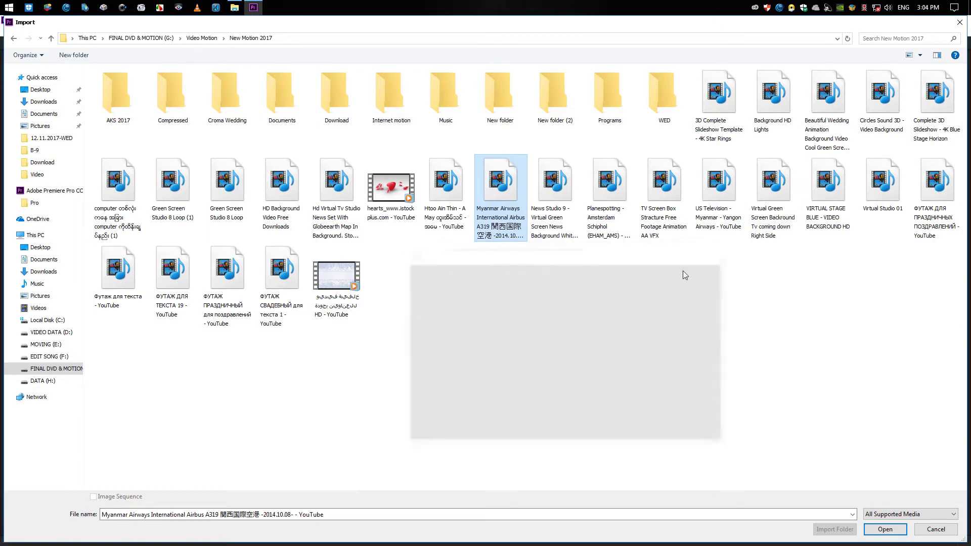
pyautogui.doubleClick(135, 100)
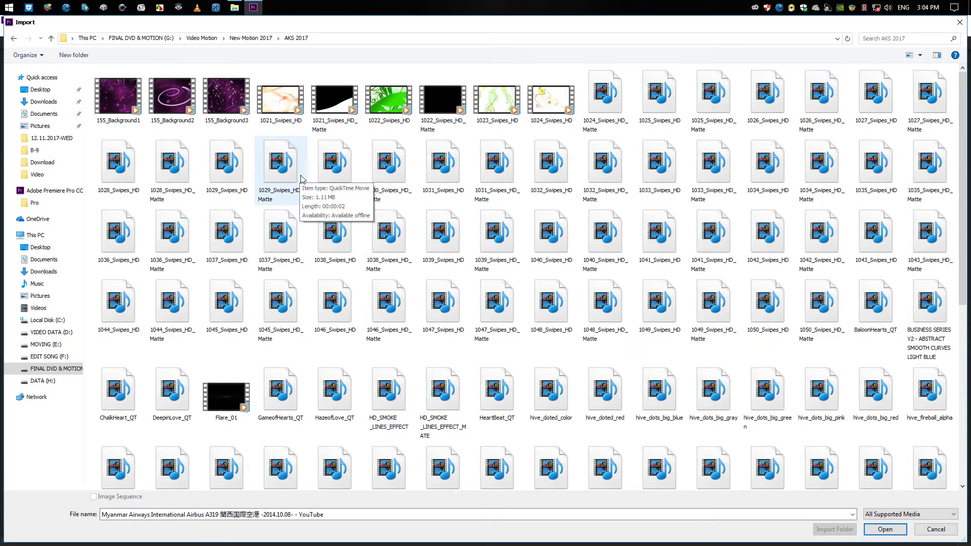
# Check the Compressed and Croma Wedding folders, then settle in New Motion 2017's Documents folder
pyautogui.press('BackSpace')
pyautogui.doubleClick(176, 102)
pyautogui.press('BackSpace')
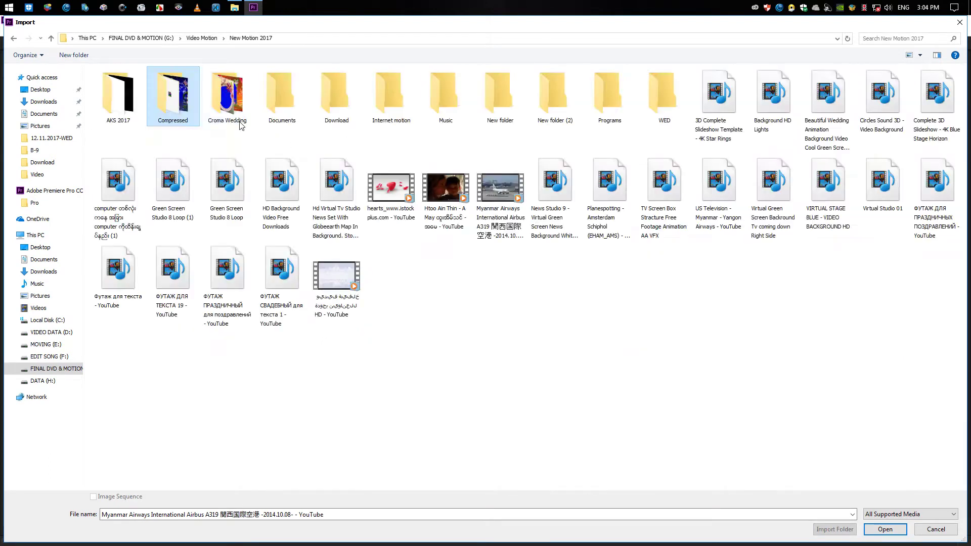
pyautogui.doubleClick(233, 124)
pyautogui.press('BackSpace')
pyautogui.doubleClick(291, 99)
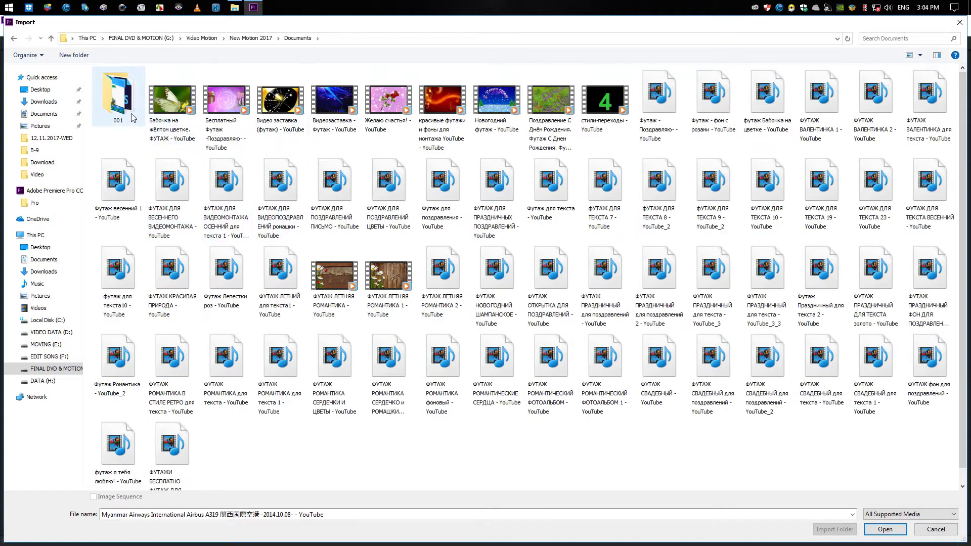
pyautogui.doubleClick(133, 117)
pyautogui.press('BackSpace')
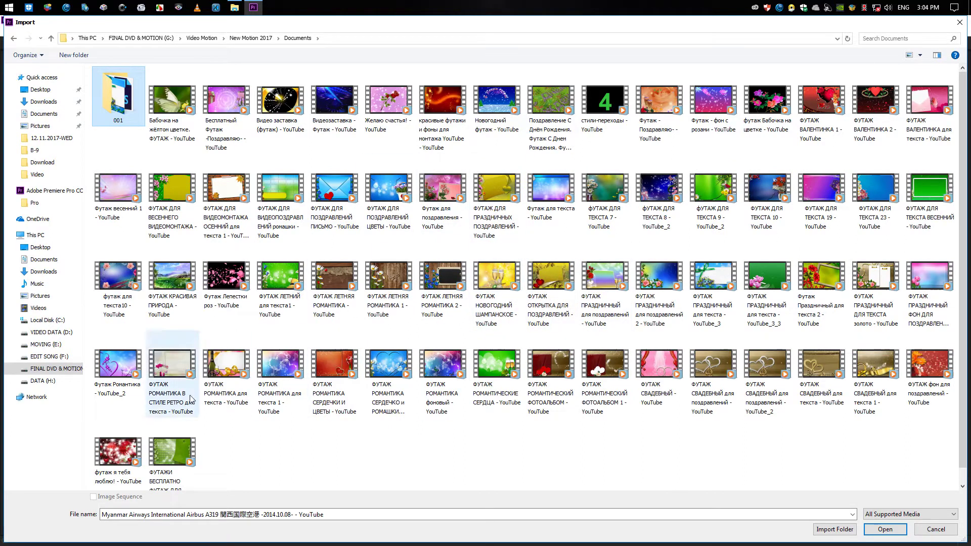
# Select the eight footage clips, including Видеозаставка and the wedding greeting clips, and import them
pyautogui.click(137, 282)
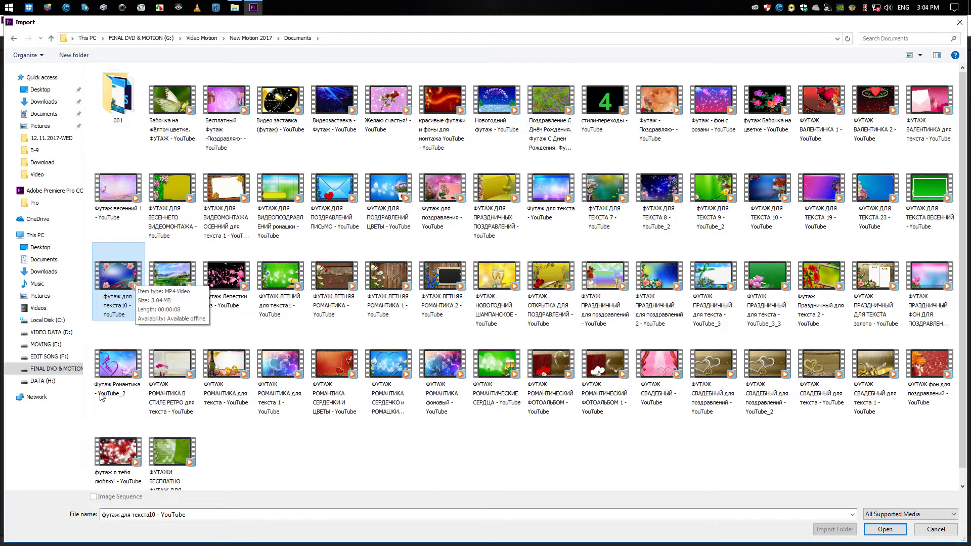
pyautogui.keyDown('ctrl'); pyautogui.click(124, 365); pyautogui.keyUp('ctrl')
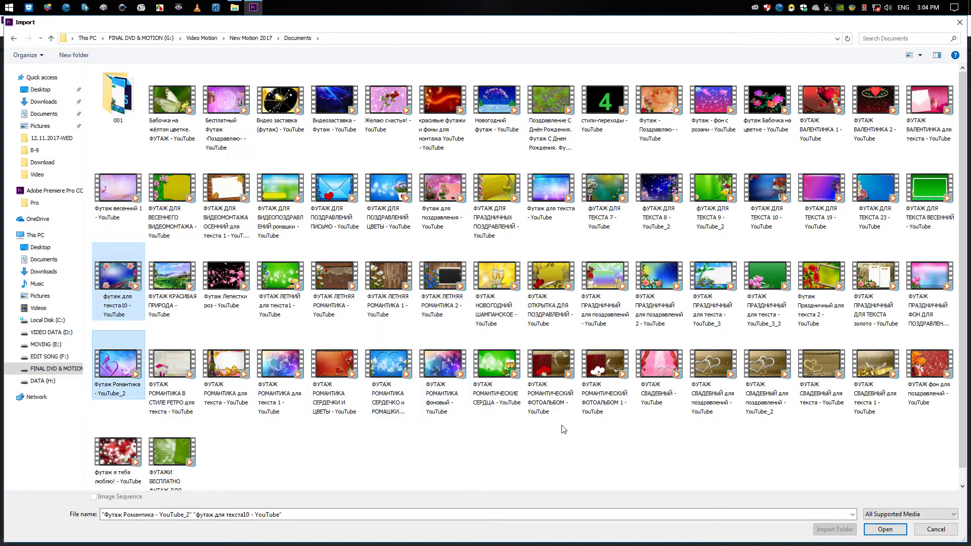
pyautogui.keyDown('ctrl'); pyautogui.click(711, 373); pyautogui.keyUp('ctrl')
pyautogui.keyDown('ctrl'); pyautogui.click(788, 373); pyautogui.keyUp('ctrl')
pyautogui.keyDown('ctrl'); pyautogui.click(822, 369); pyautogui.keyUp('ctrl')
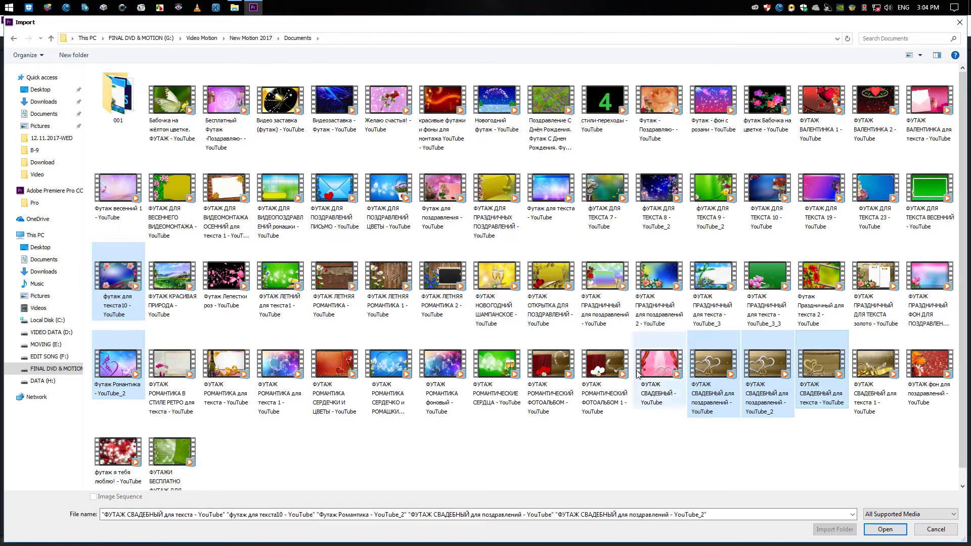
pyautogui.keyDown('ctrl'); pyautogui.click(114, 459); pyautogui.keyUp('ctrl')
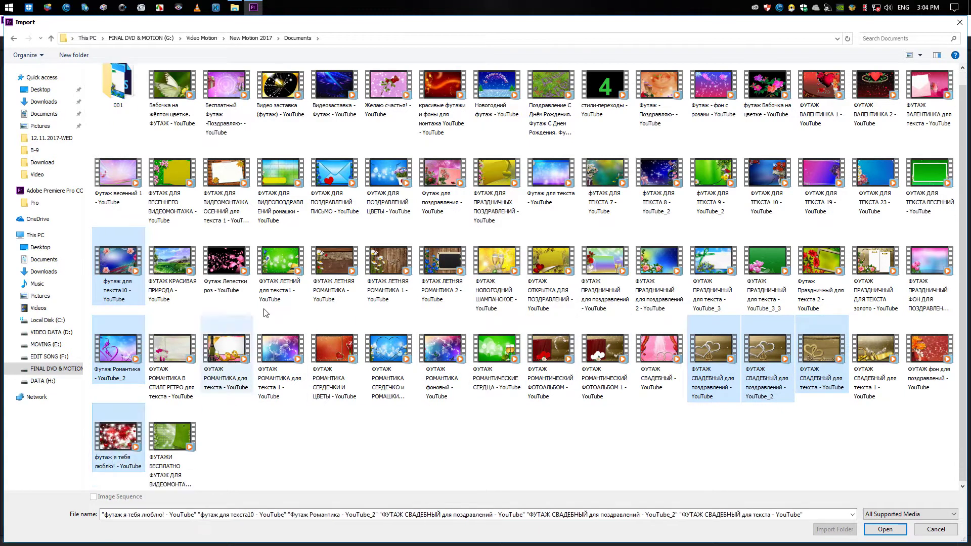
pyautogui.keyDown('ctrl'); pyautogui.click(115, 184); pyautogui.keyUp('ctrl')
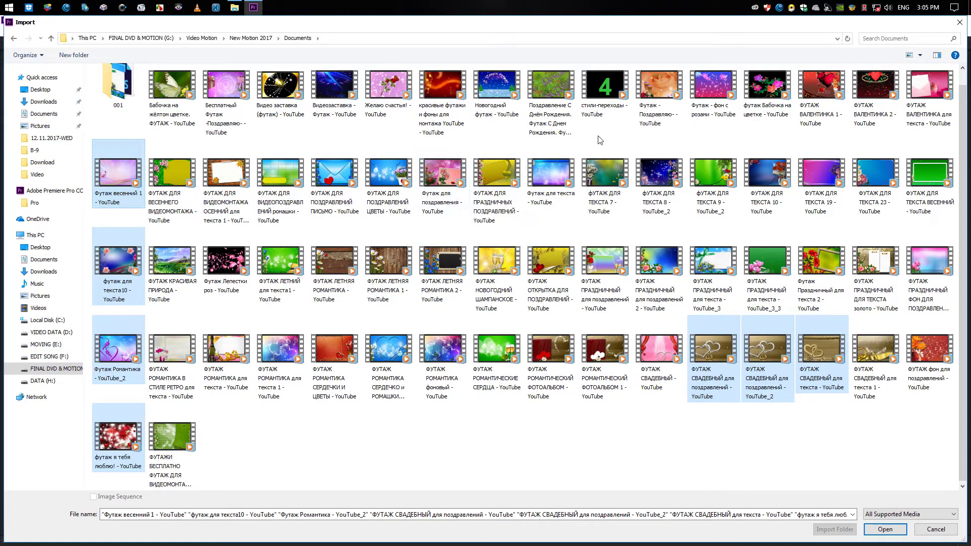
pyautogui.keyDown('ctrl'); pyautogui.click(332, 91); pyautogui.keyUp('ctrl')
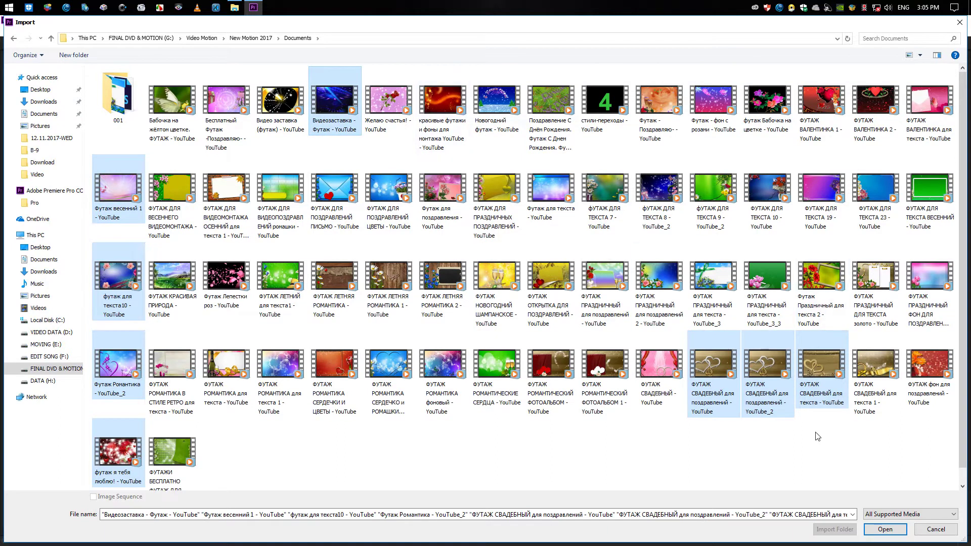
pyautogui.click(884, 529)
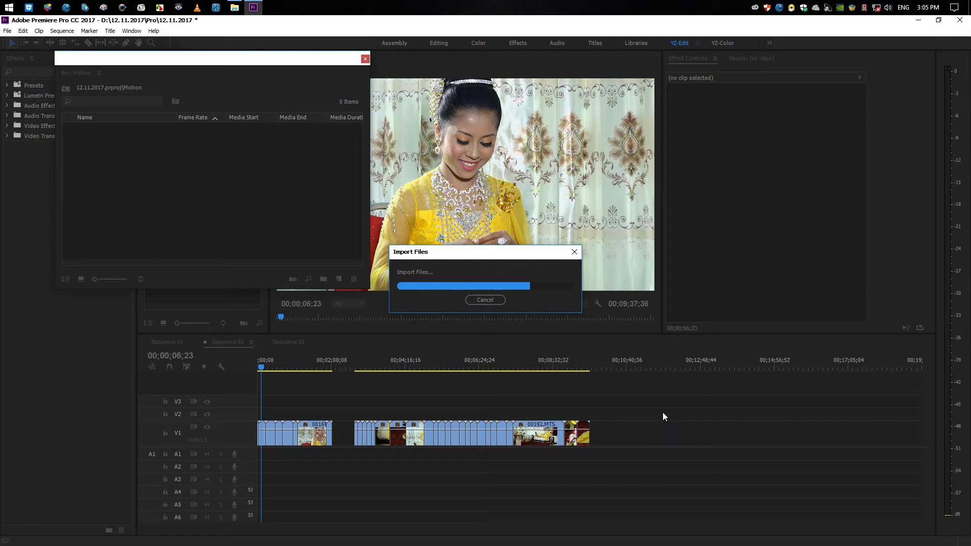
# Switch the Motion bin to Icon View and look over the imported clip thumbnails
pyautogui.click(80, 278)
pyautogui.scroll(-2, 215, 191)
pyautogui.click(311, 229)
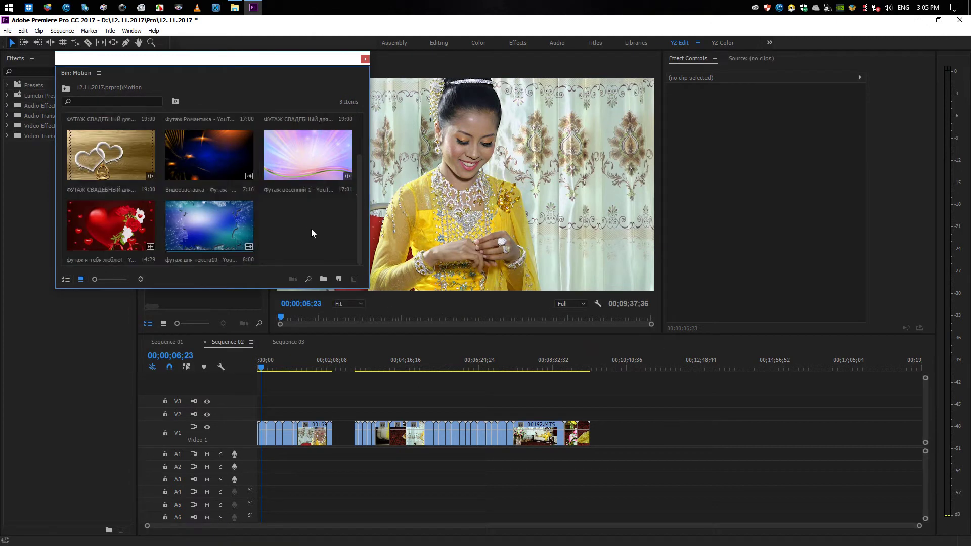
pyautogui.scroll(2, 270, 208)
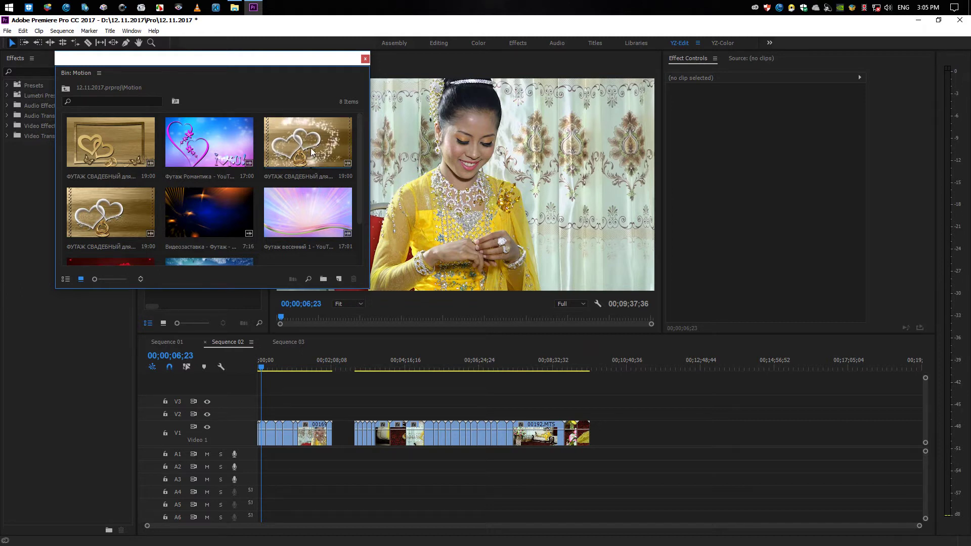
pyautogui.scroll(-2, 312, 144)
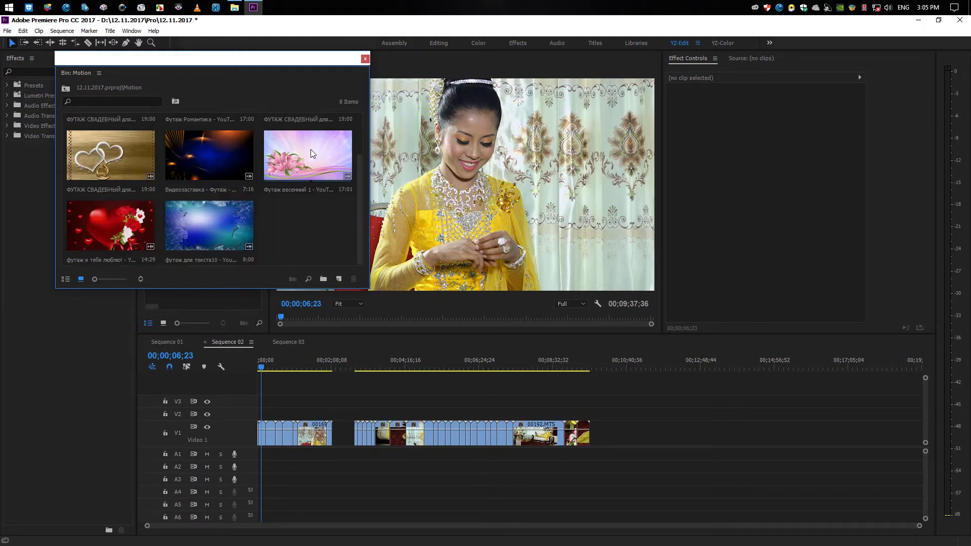
pyautogui.scroll(2, 310, 156)
# Zoom Sequence 02 in around 31 seconds and move the playhead further along
pyautogui.click(303, 377)
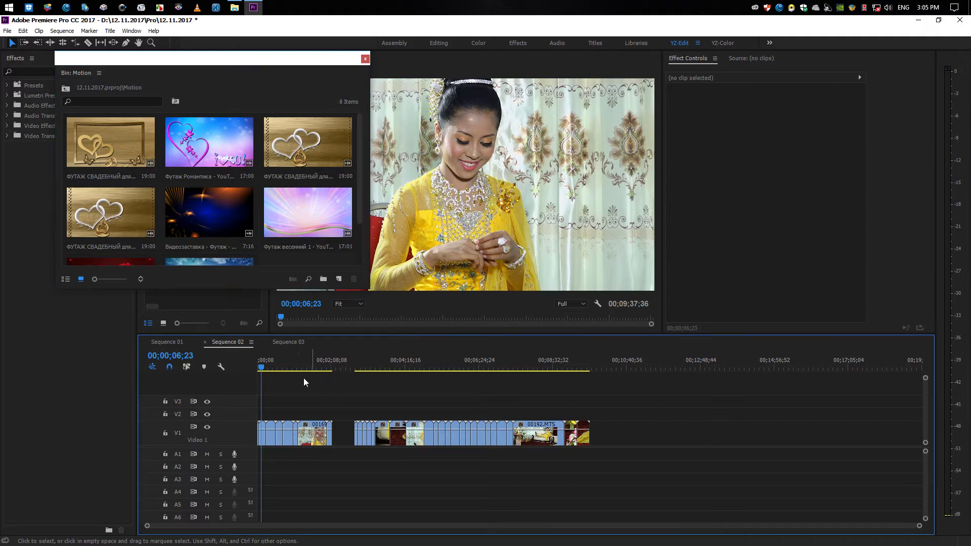
pyautogui.click(276, 366)
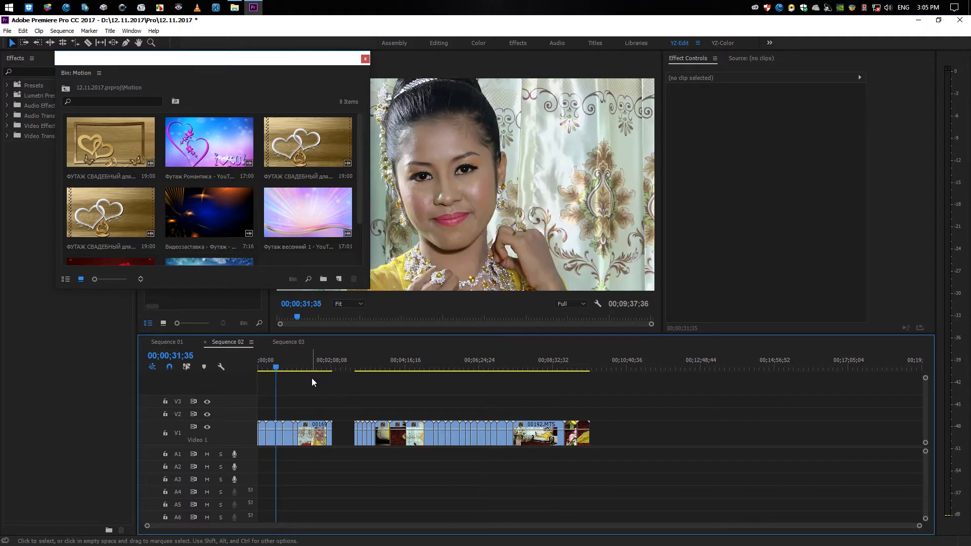
pyautogui.press('=')
pyautogui.press('=')
pyautogui.press('=')
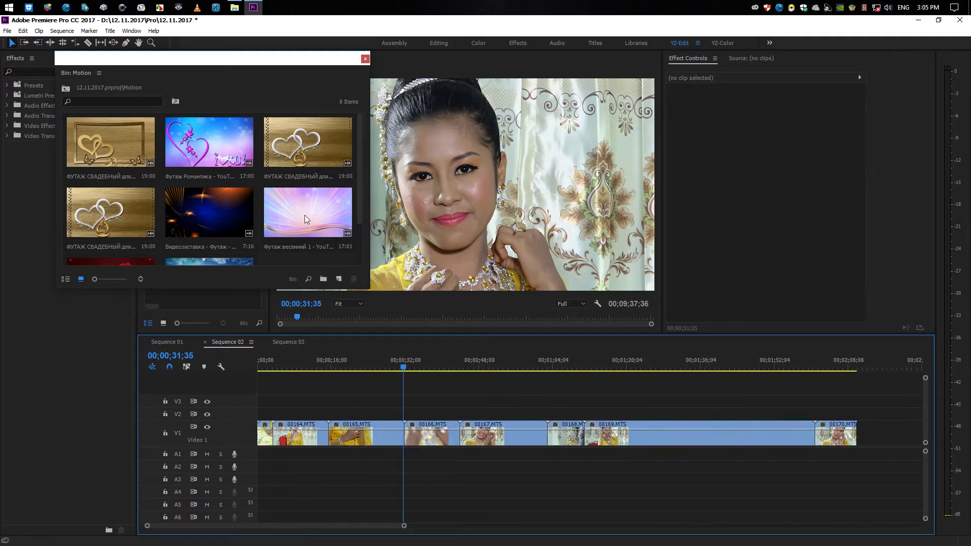
pyautogui.moveTo(419, 367); pyautogui.dragTo(587, 380)
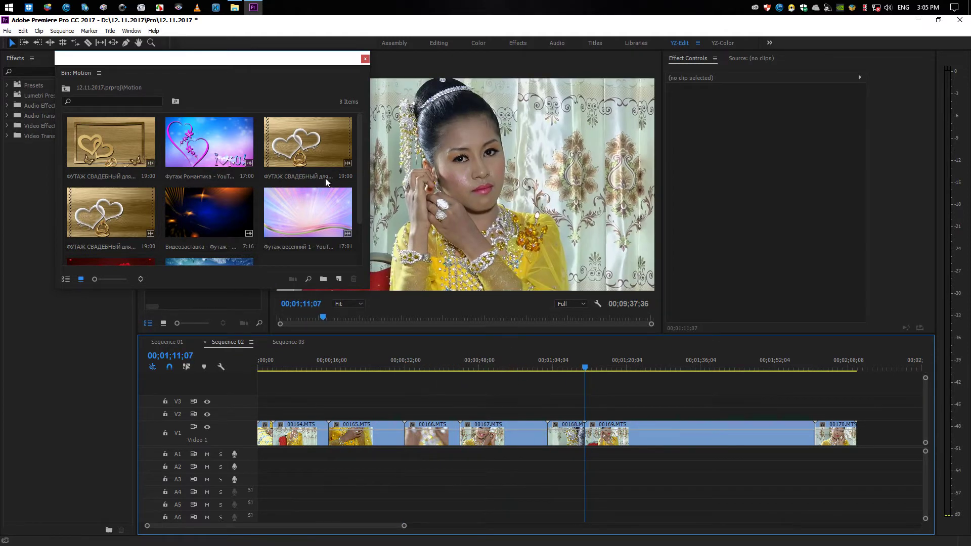
# Load the golden hearts ФУТАЖ СВАДЕБНЫЙ clip, marking In at 00:00:00:18 and Out for a 00:00:03:22 range
pyautogui.doubleClick(303, 147)
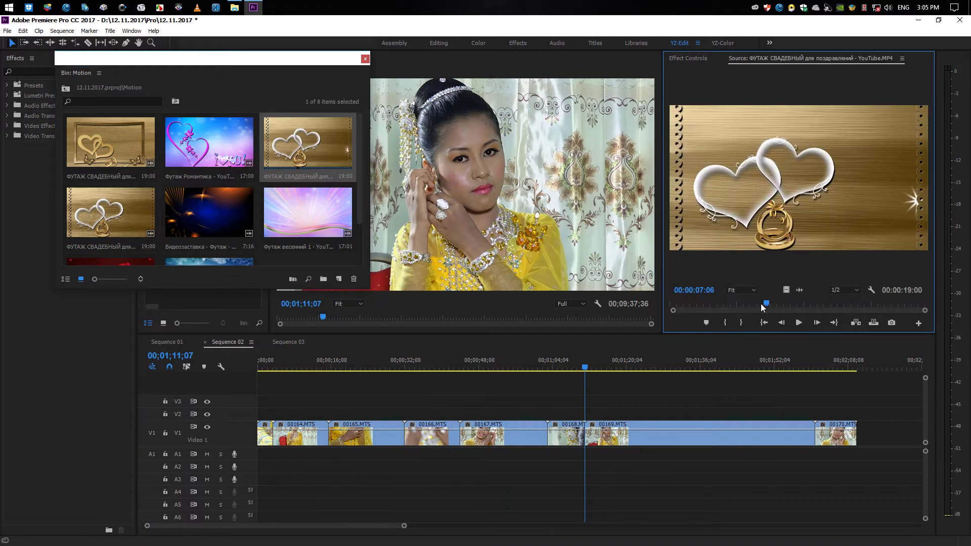
pyautogui.moveTo(763, 308); pyautogui.dragTo(721, 305)
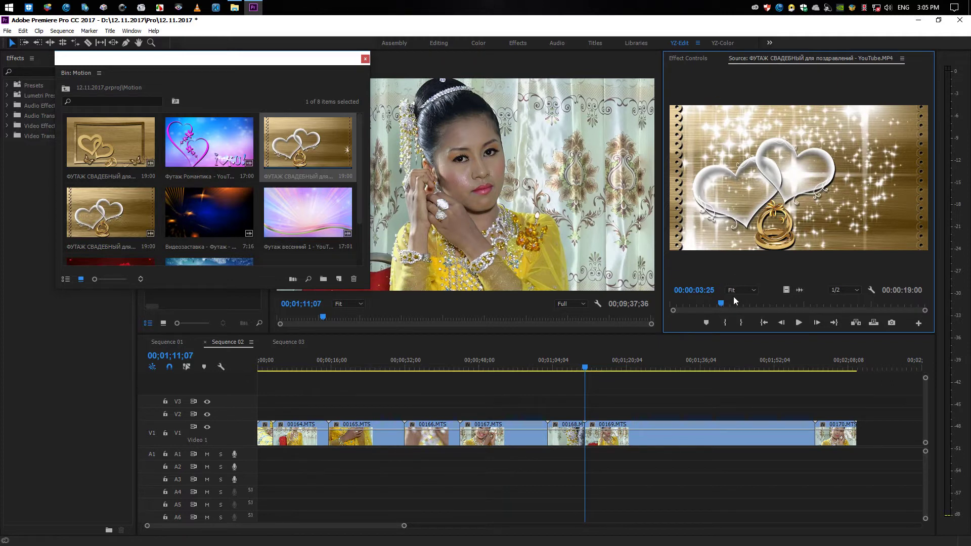
pyautogui.moveTo(720, 306); pyautogui.dragTo(676, 304)
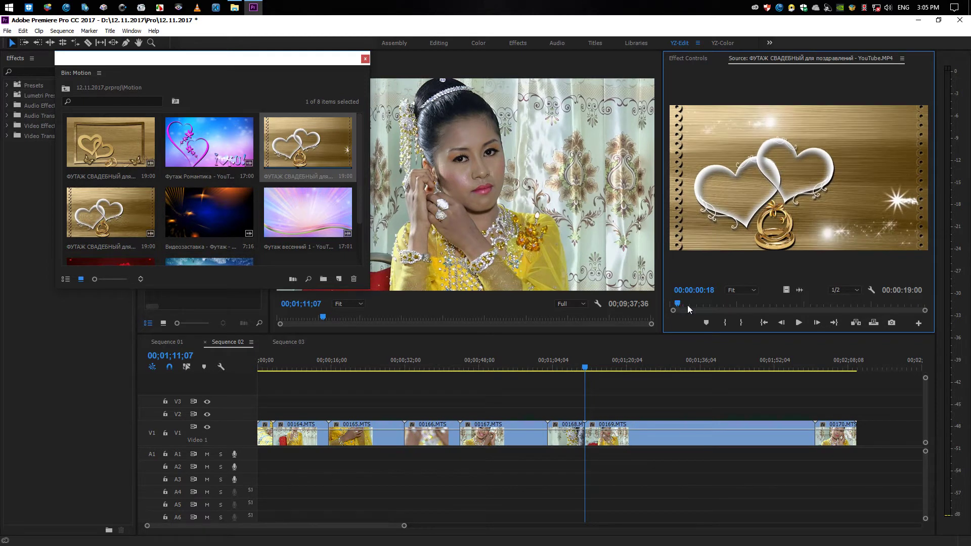
pyautogui.press('i')
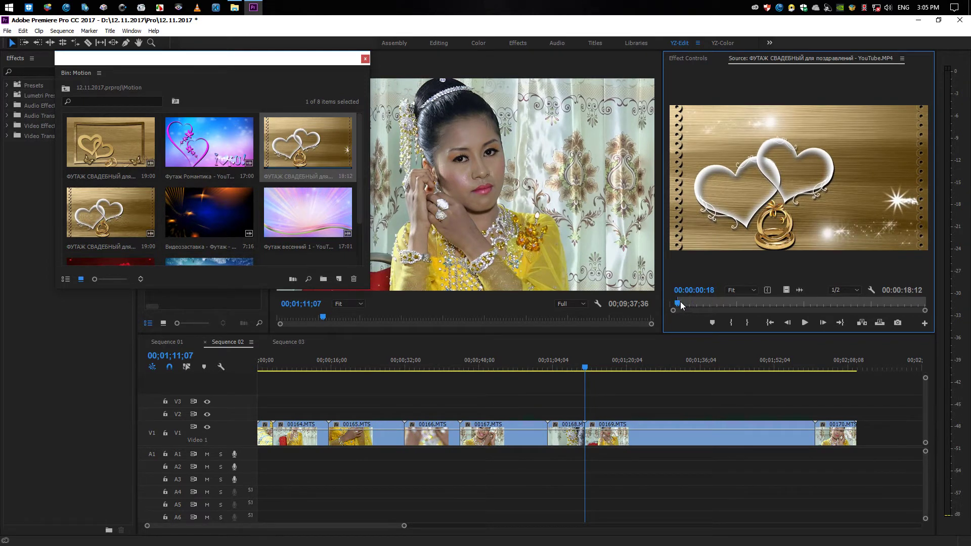
pyautogui.click(677, 303)
pyautogui.moveTo(677, 303); pyautogui.dragTo(727, 306)
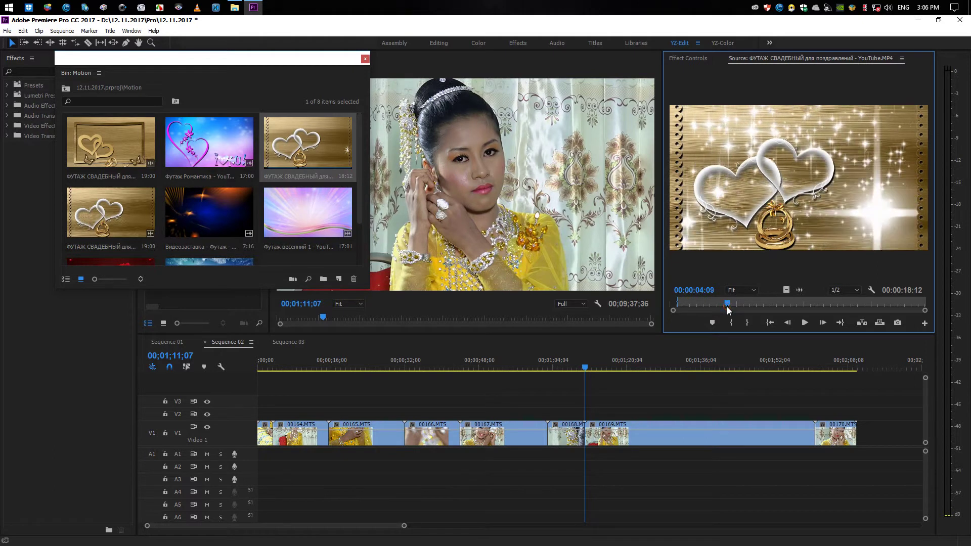
pyautogui.press('o')
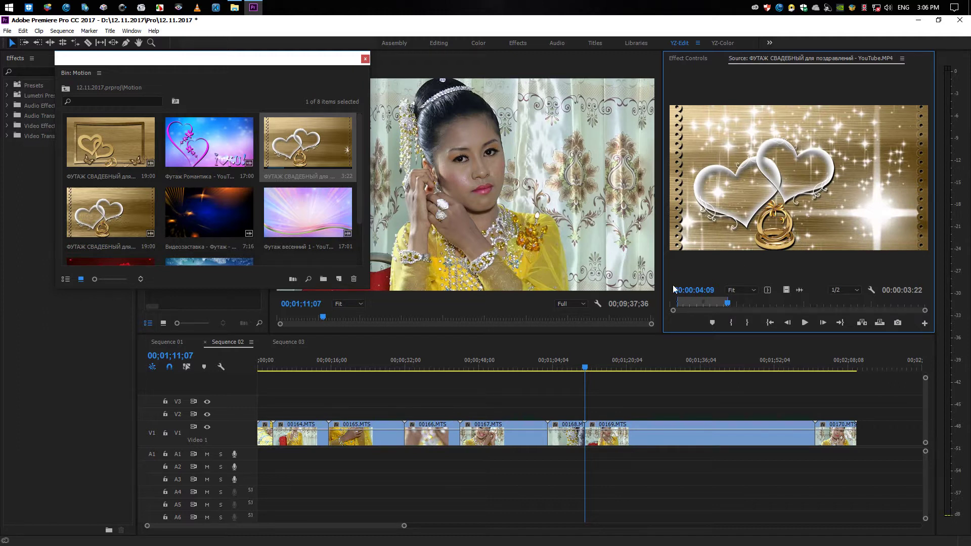
# Place the marked hearts clip on V2 at the playhead and select it
pyautogui.moveTo(713, 340); pyautogui.dragTo(578, 417)
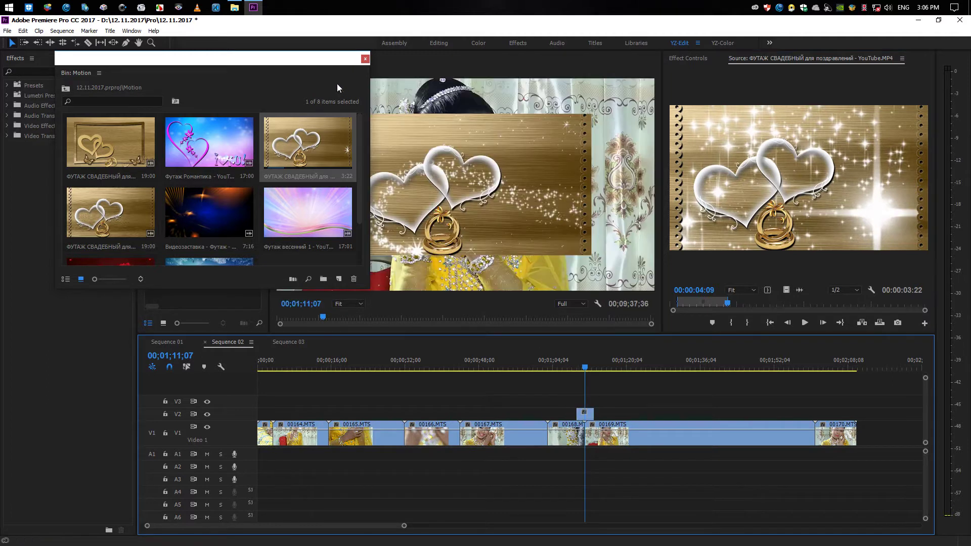
pyautogui.click(365, 60)
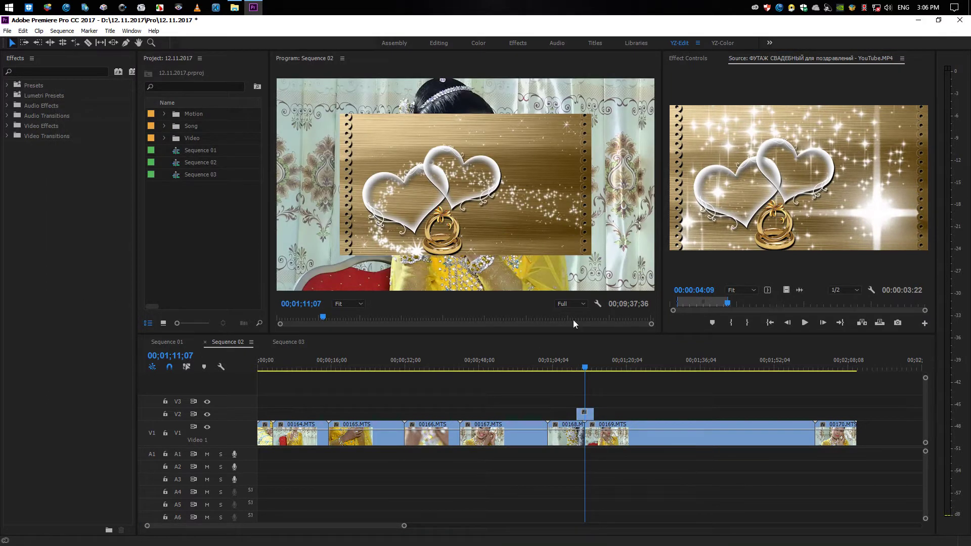
pyautogui.click(611, 444)
pyautogui.click(609, 389)
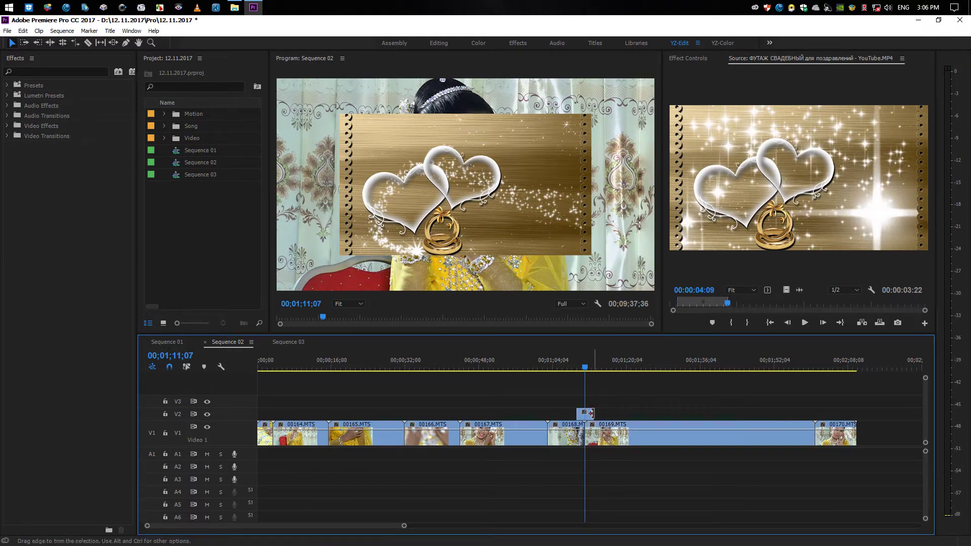
pyautogui.click(587, 415)
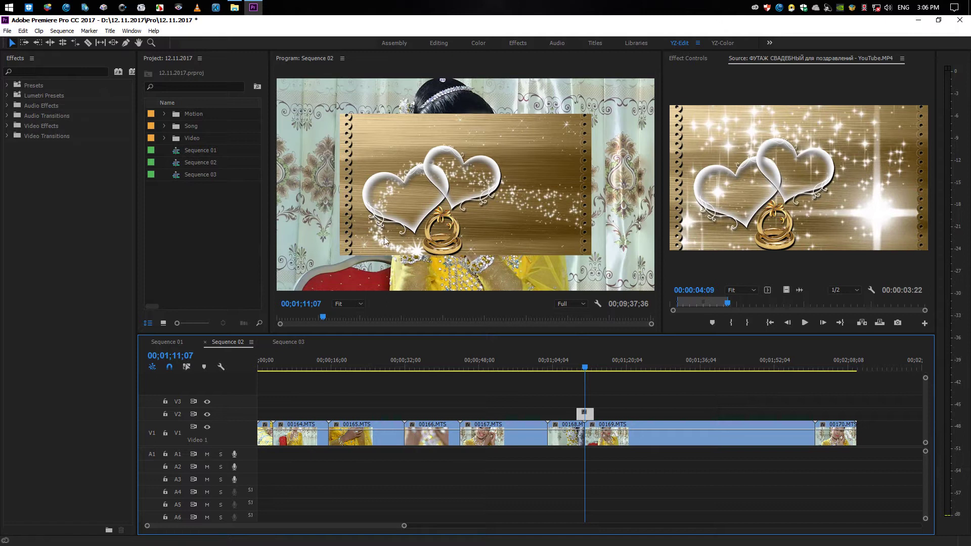
# Try enlarging the V2 clip's Scale in Effect Controls, then undo it back to 100
pyautogui.click(690, 57)
pyautogui.click(671, 100)
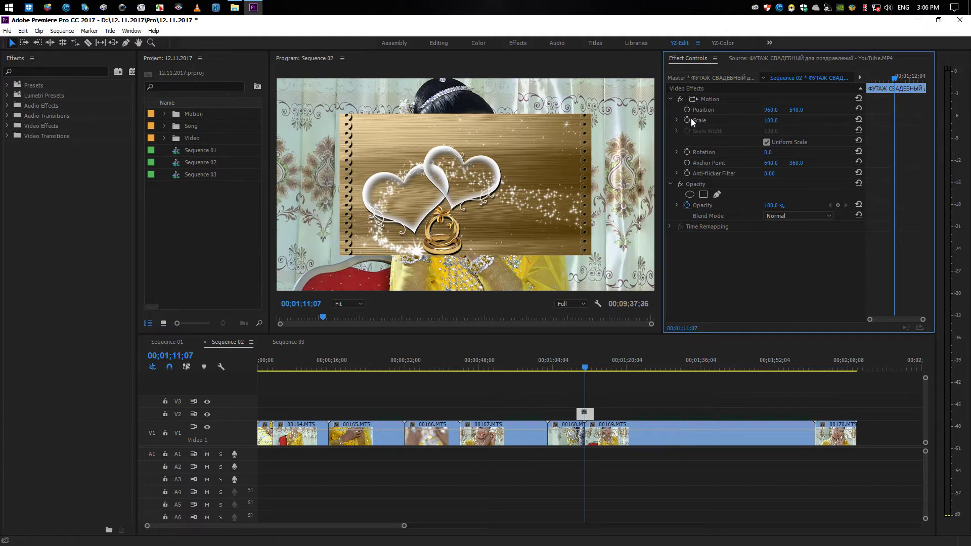
pyautogui.click(676, 120)
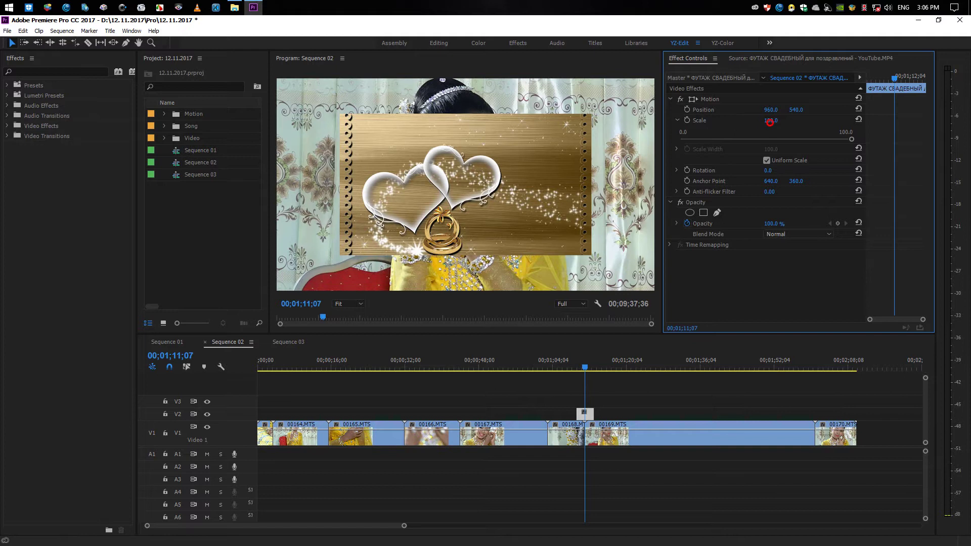
pyautogui.moveTo(770, 122); pyautogui.dragTo(777, 122)
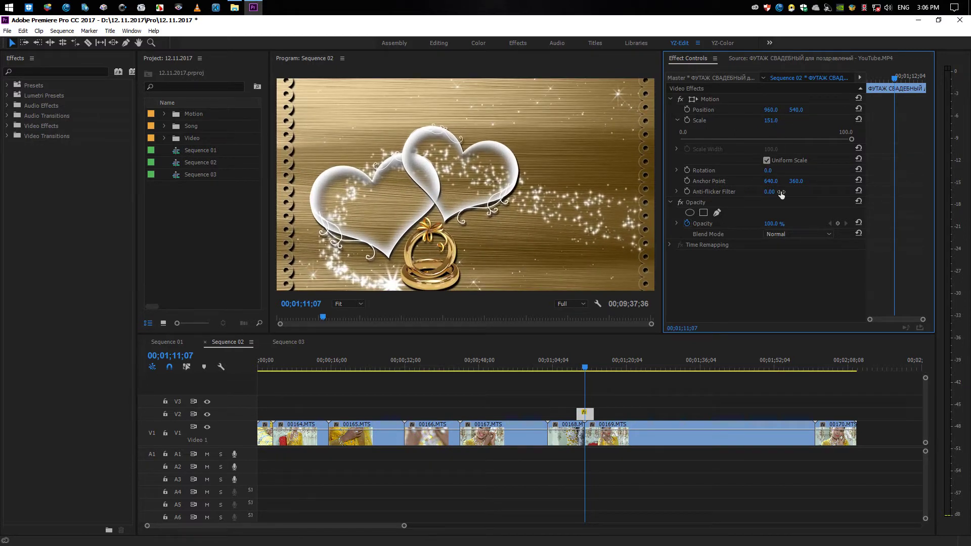
pyautogui.hotkey('ctrl', 'z')
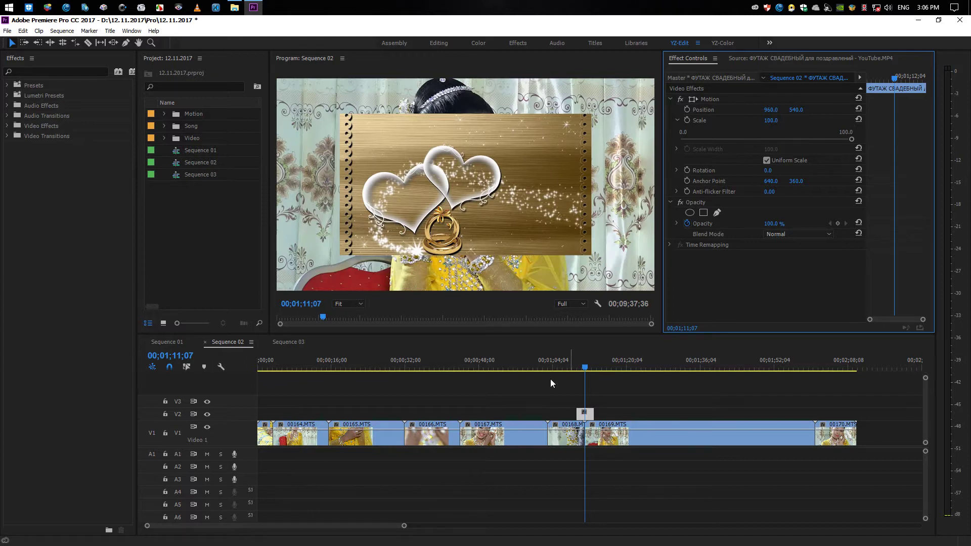
# After trying a 156 scale, apply Scale to Frame Size to the V2 hearts overlay
pyautogui.rightClick(587, 415)
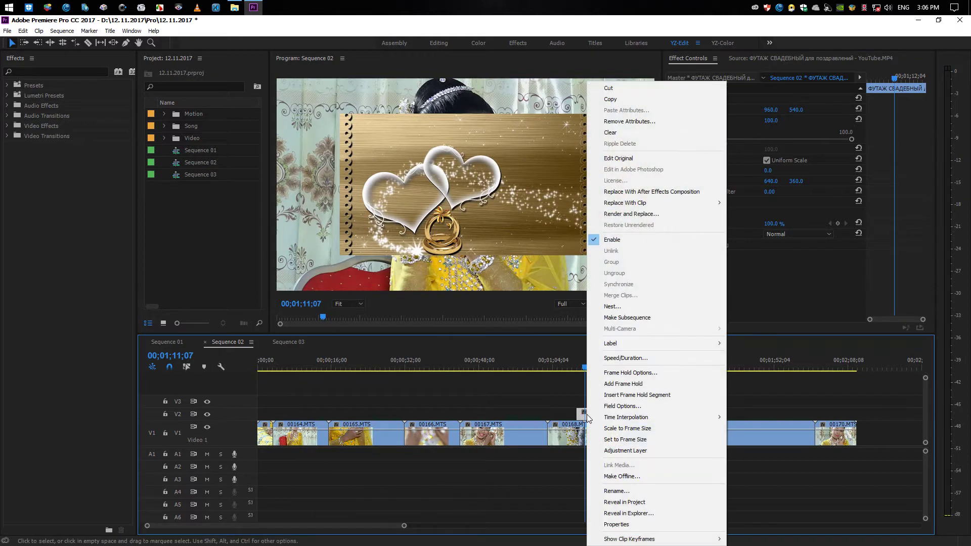
pyautogui.click(635, 430)
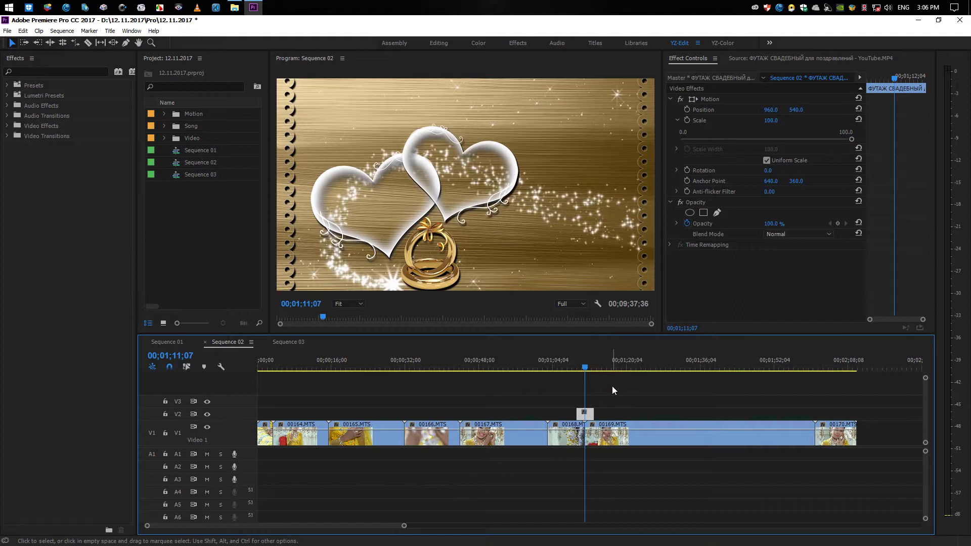
pyautogui.hotkey('ctrl', 'z')
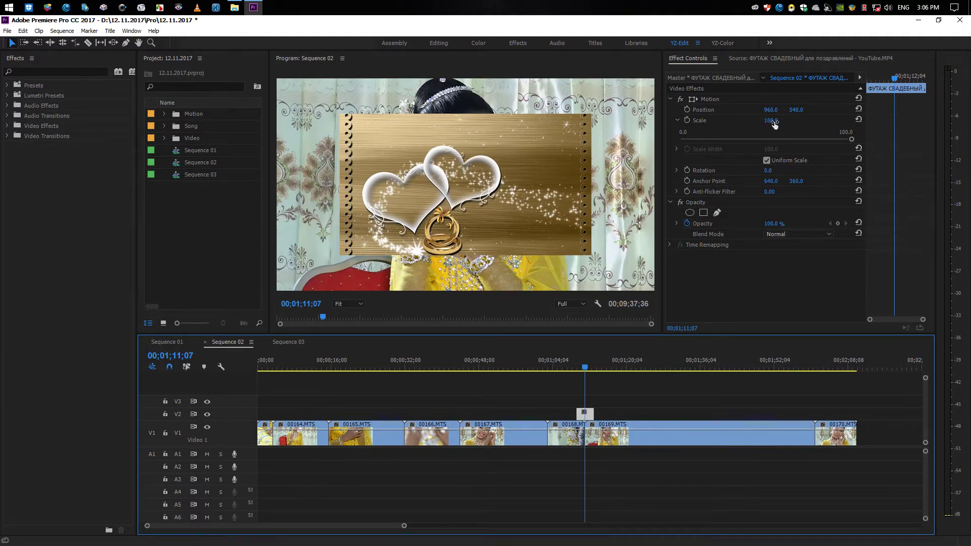
pyautogui.moveTo(767, 122); pyautogui.dragTo(772, 131)
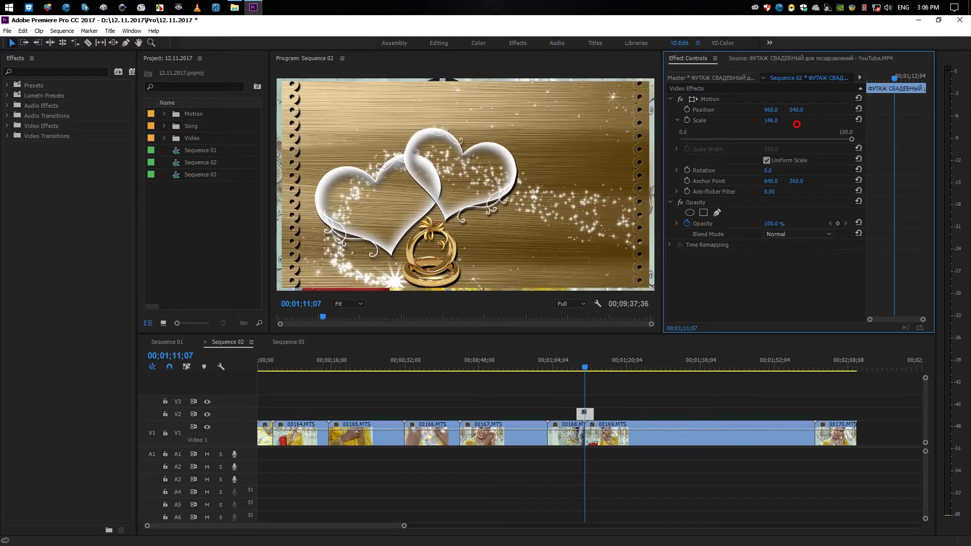
pyautogui.hotkey('ctrl', 'z')
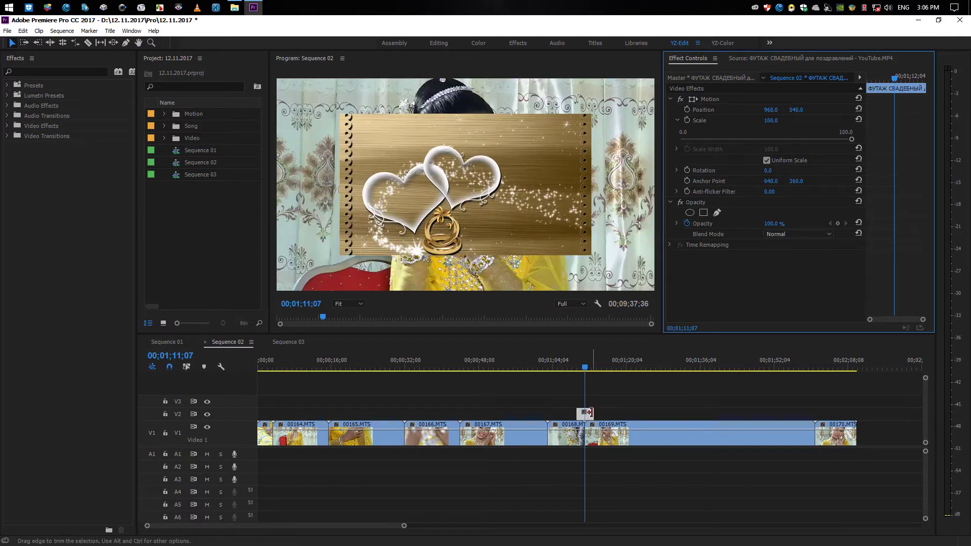
pyautogui.rightClick(589, 417)
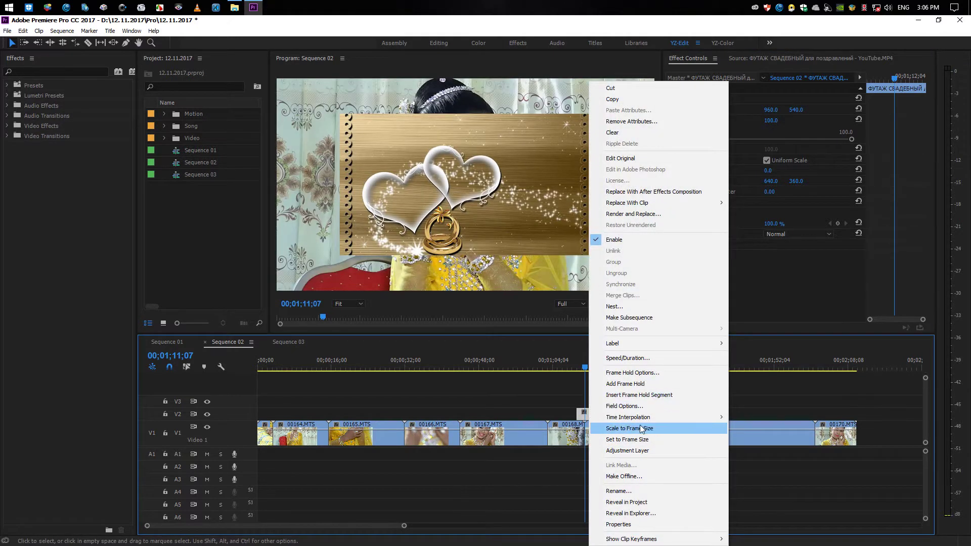
pyautogui.click(640, 428)
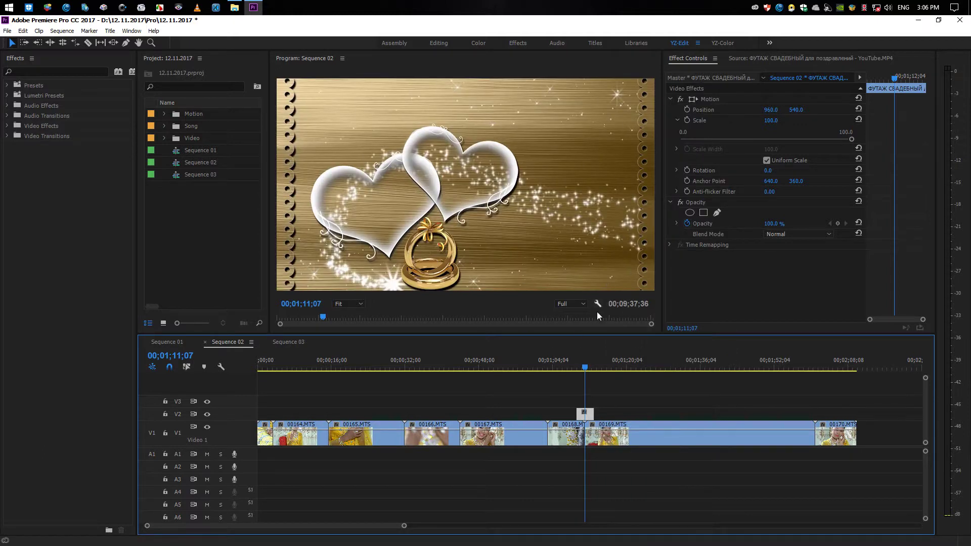
pyautogui.click(599, 389)
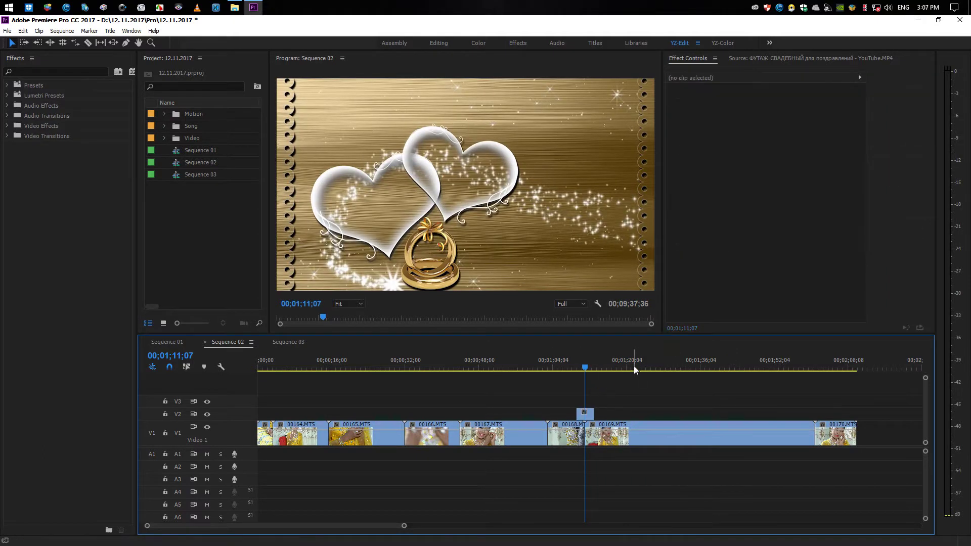
# Zoom in on the V2 overlay, scrub to find its end, and trim its tail
pyautogui.press('=')
pyautogui.press('=')
pyautogui.press('=')
pyautogui.press('=')
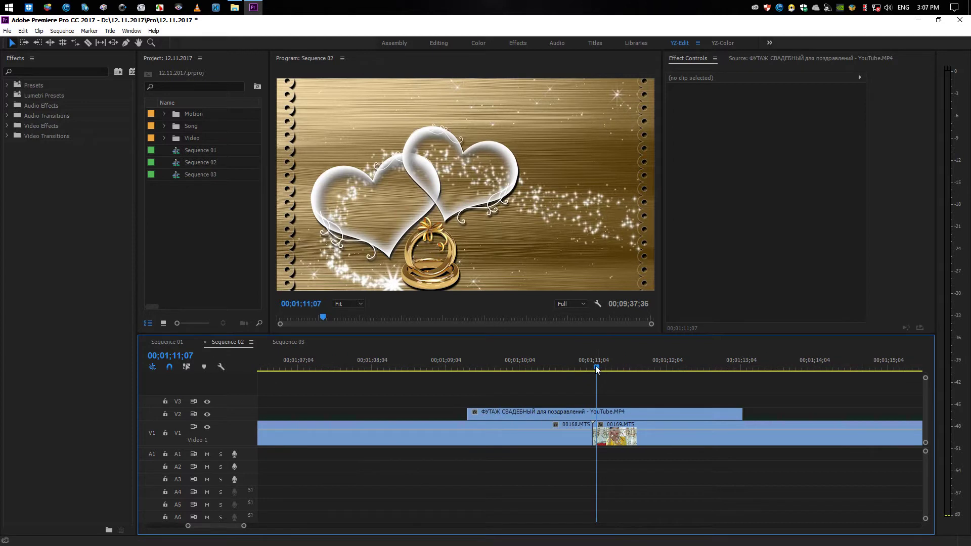
pyautogui.click(594, 367)
pyautogui.moveTo(594, 368); pyautogui.dragTo(474, 370)
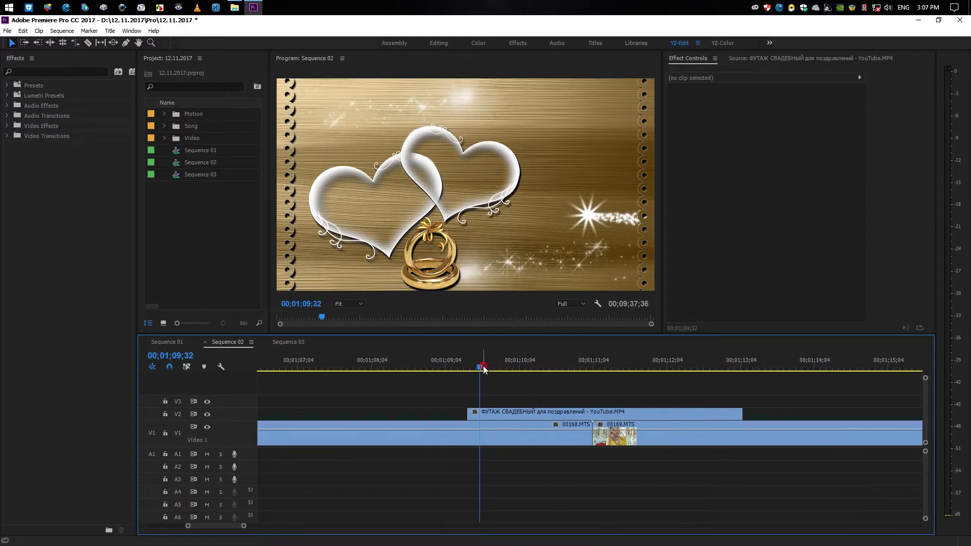
pyautogui.moveTo(480, 368); pyautogui.dragTo(610, 368)
pyautogui.click(619, 431)
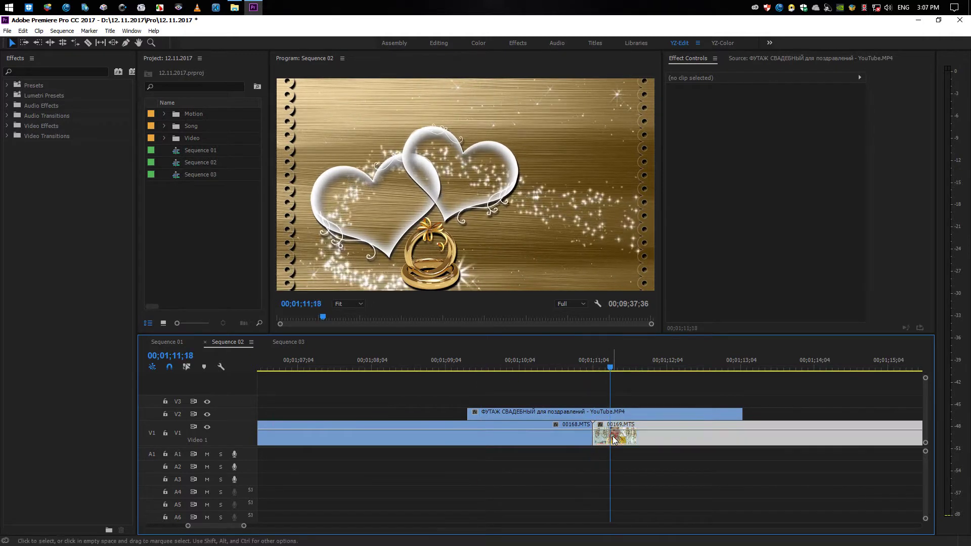
pyautogui.click(634, 383)
pyautogui.moveTo(614, 369); pyautogui.dragTo(682, 372)
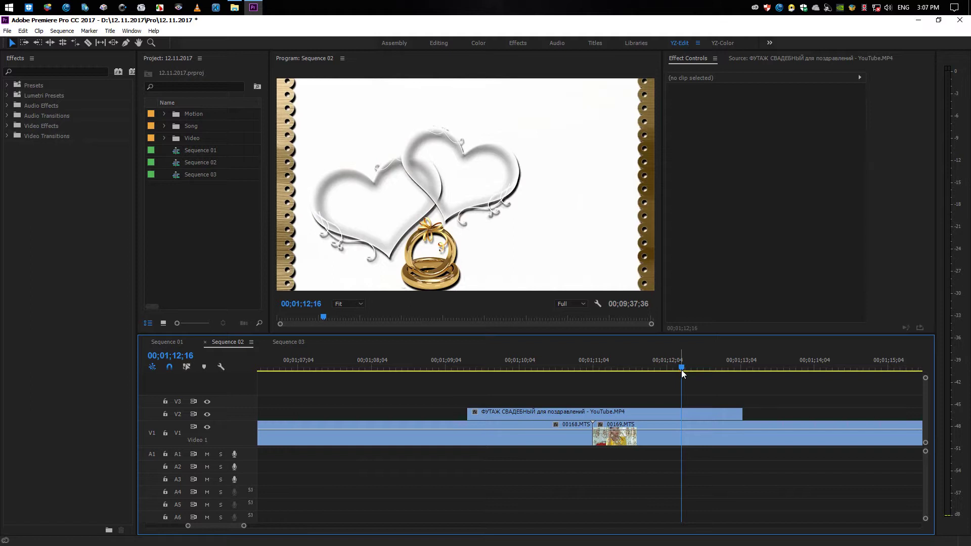
pyautogui.moveTo(742, 414)
pyautogui.mouseDown()
pyautogui.moveTo(562, 414)
pyautogui.moveTo(699, 412)
pyautogui.mouseUp()
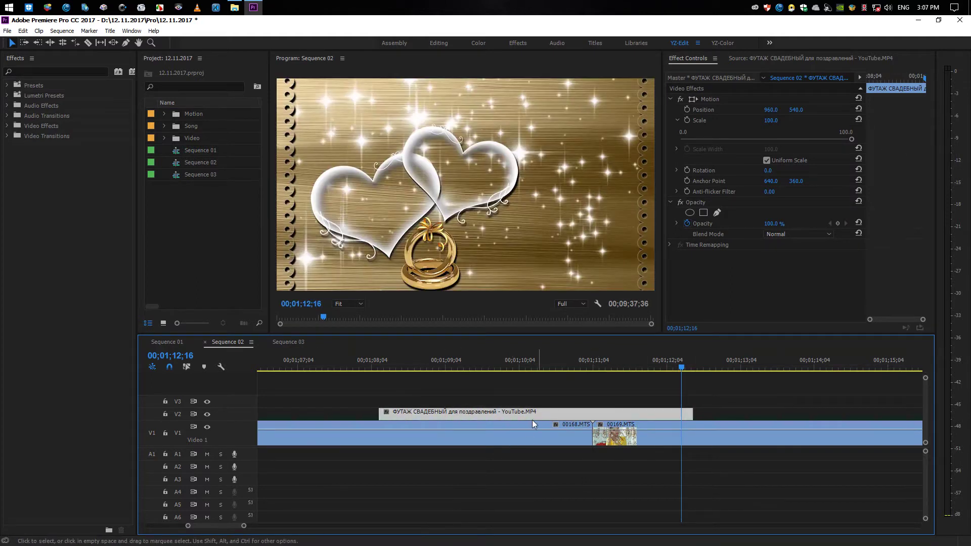
# Enlarge the Video 2 track, preview the overlay, and trim its head to start around 00;01;10
pyautogui.doubleClick(248, 415)
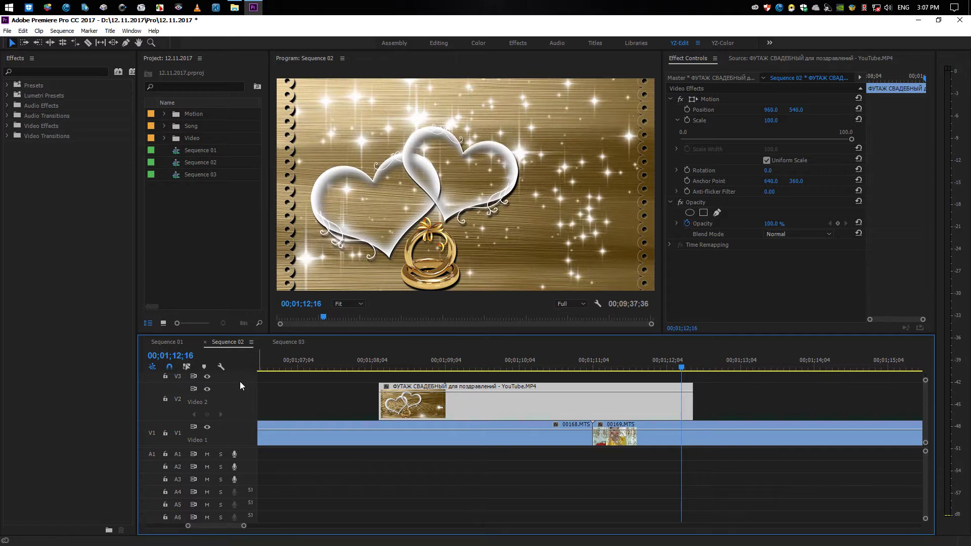
pyautogui.moveTo(245, 385); pyautogui.dragTo(245, 392)
pyautogui.moveTo(490, 363); pyautogui.dragTo(464, 362)
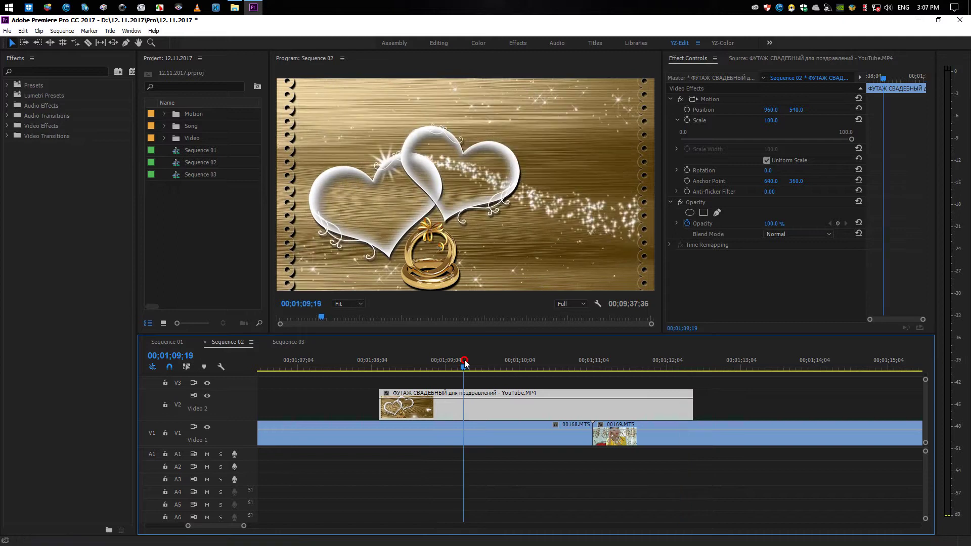
pyautogui.press('space')
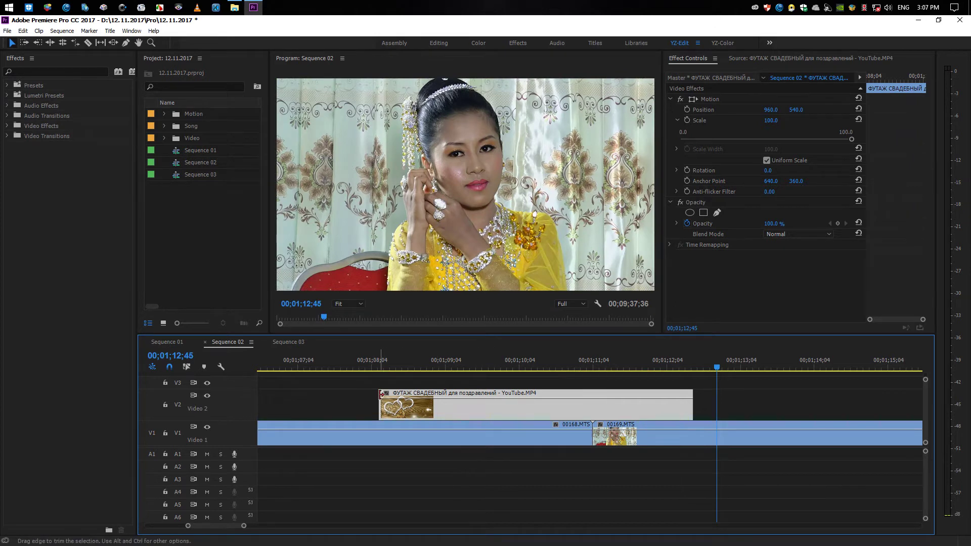
pyautogui.moveTo(380, 394); pyautogui.dragTo(494, 394)
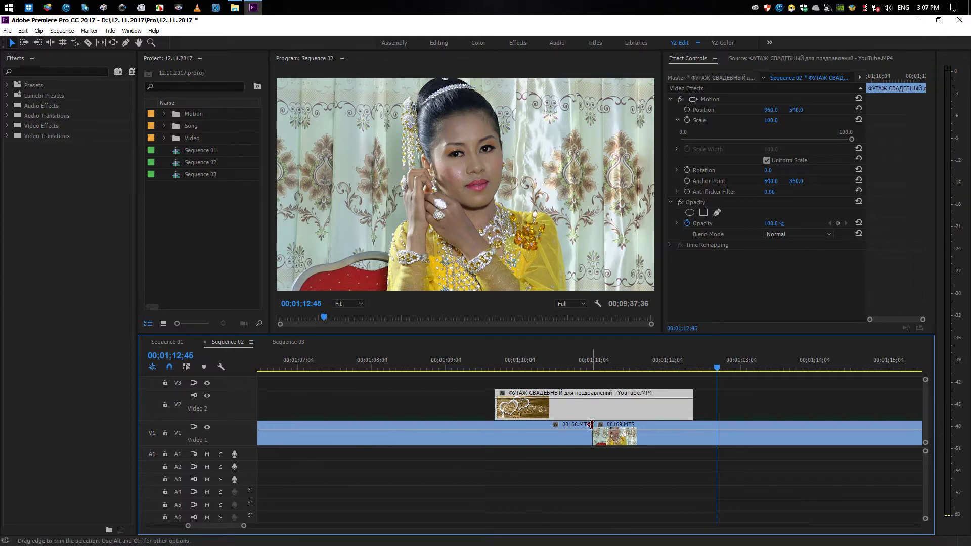
# Add opacity keyframes on the V2 hearts overlay, pulling the first and last down to 0%
pyautogui.press('p')
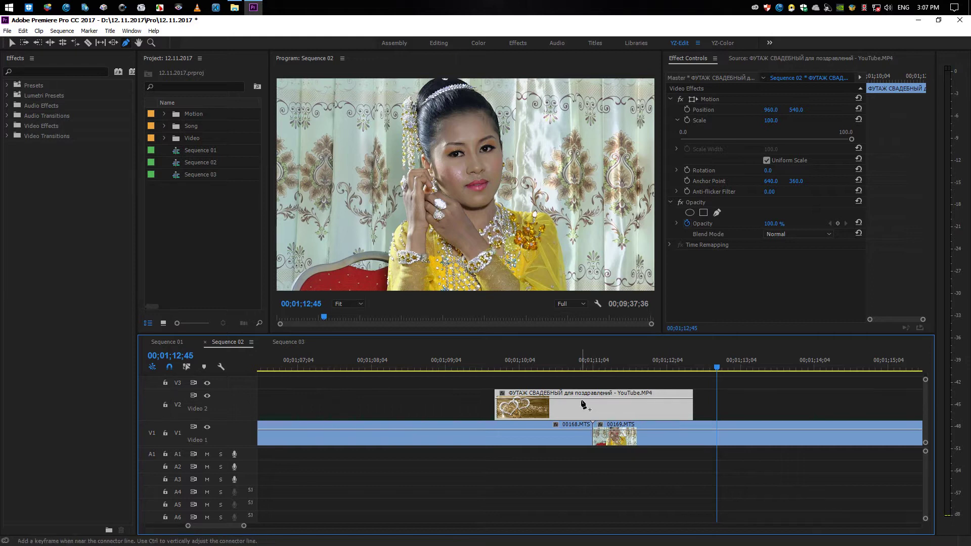
pyautogui.click(580, 398)
pyautogui.click(601, 398)
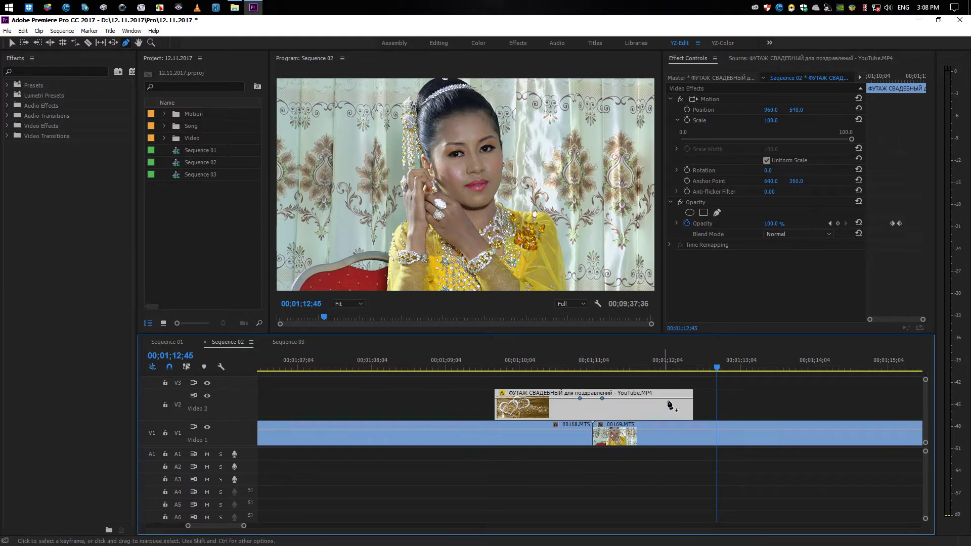
pyautogui.click(692, 399)
pyautogui.moveTo(692, 398); pyautogui.dragTo(691, 419)
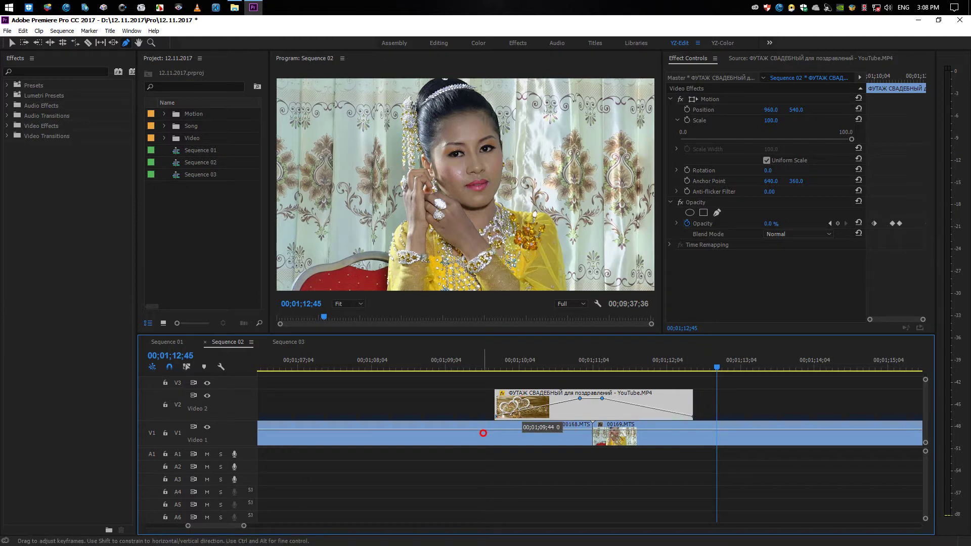
pyautogui.moveTo(524, 402); pyautogui.dragTo(481, 433)
pyautogui.press('v')
# Play back from just before the overlay to check its fade-in and fade-out
pyautogui.click(482, 363)
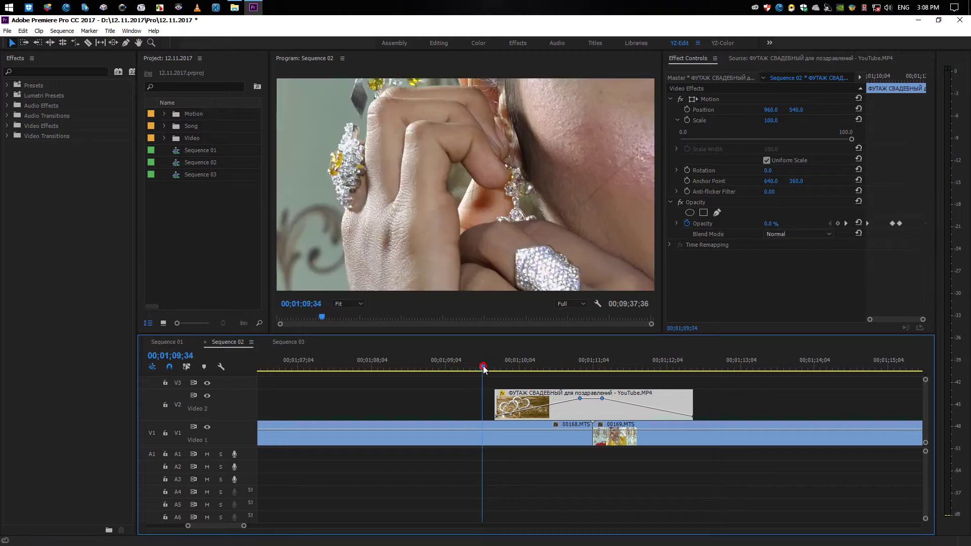
pyautogui.click(532, 379)
pyautogui.press('space')
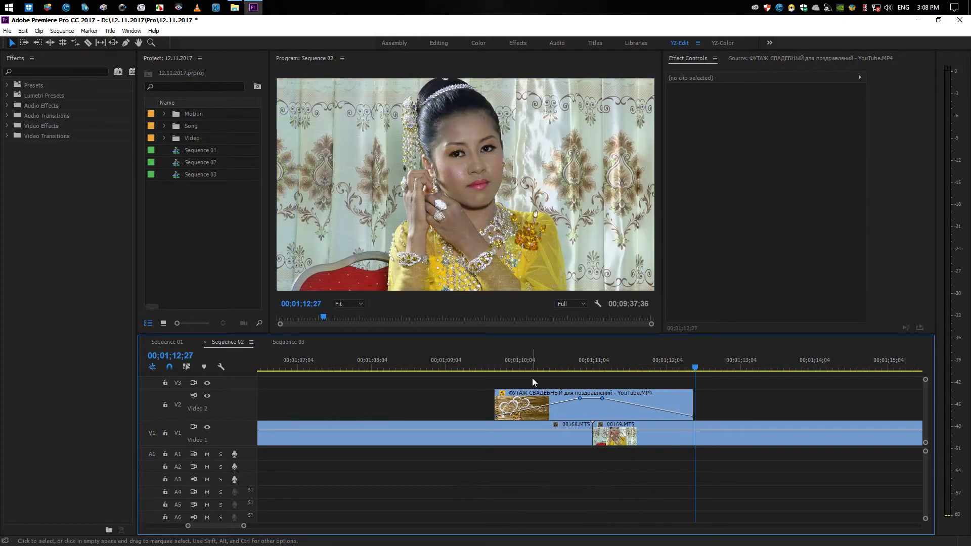
# Stop playback, expand the Video Transitions folder, and zoom the timeline around the overlay clip
pyautogui.press('space')
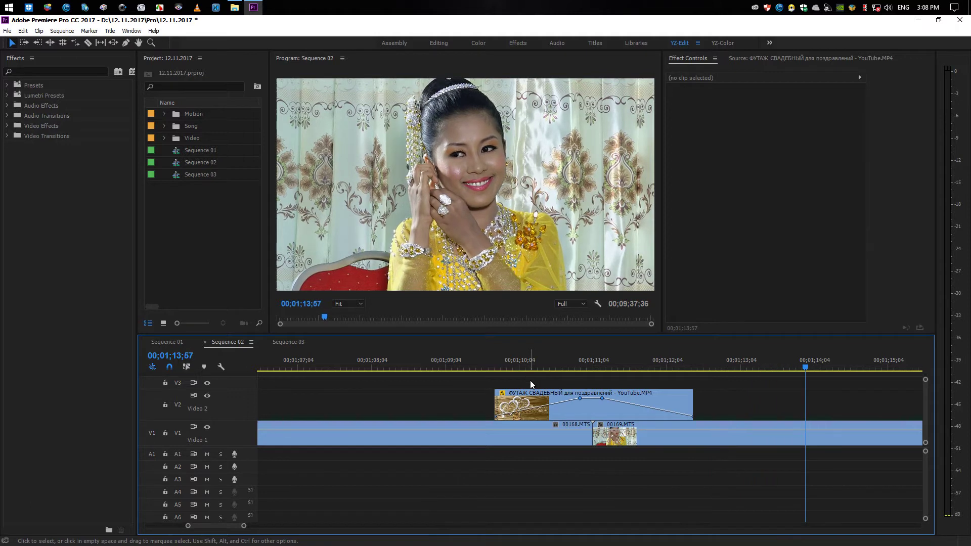
pyautogui.press('-')
pyautogui.press('-')
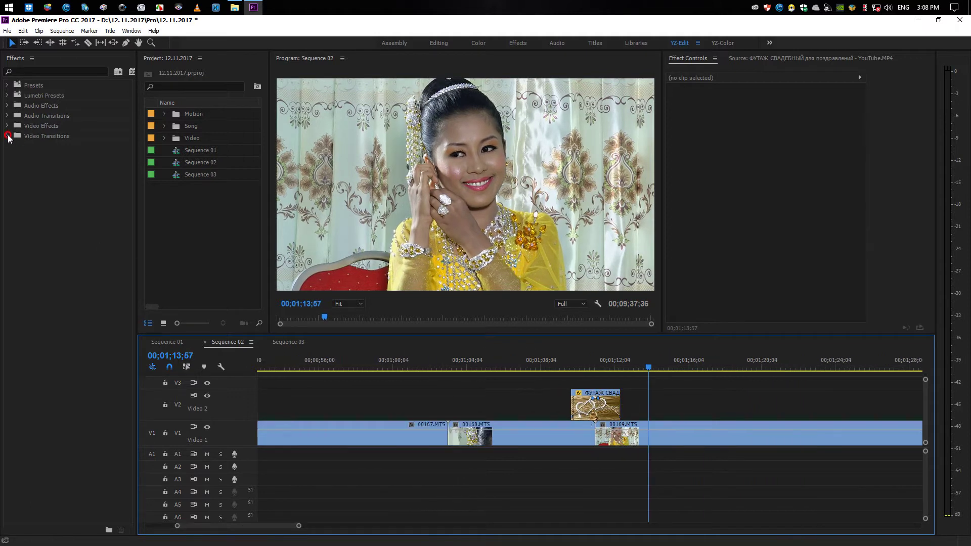
pyautogui.click(8, 136)
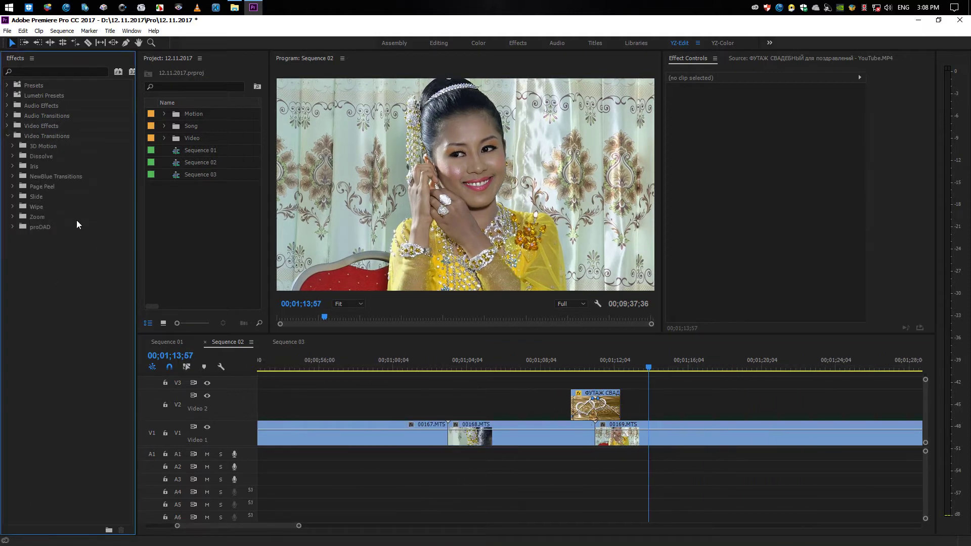
pyautogui.click(566, 362)
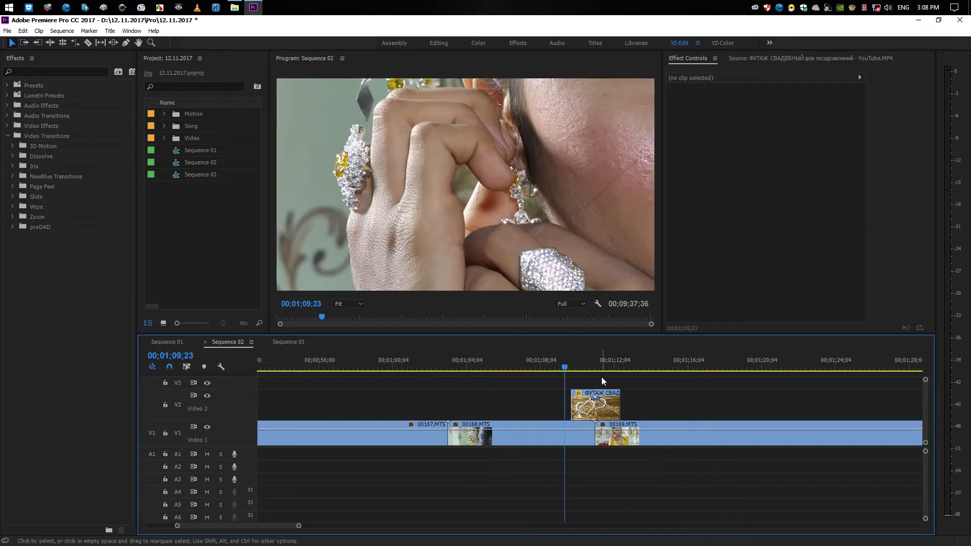
pyautogui.press('=')
pyautogui.press('-')
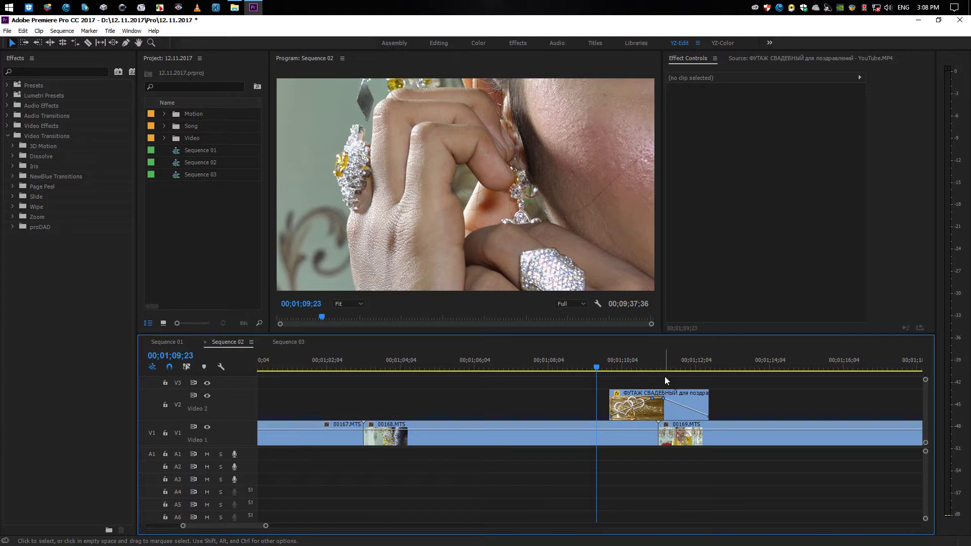
# Play through the overlay, then select the short V2 clip and delete it
pyautogui.press('space')
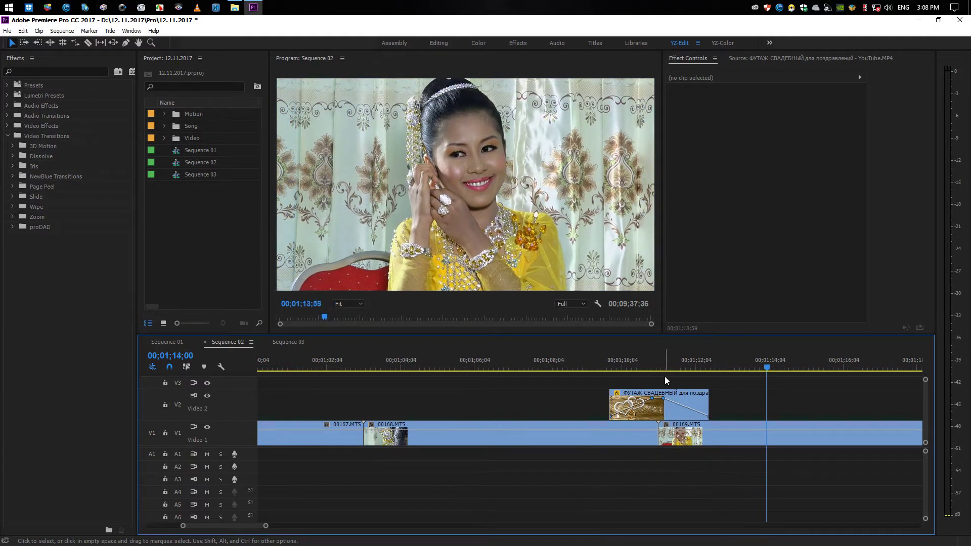
pyautogui.press('-')
pyautogui.press('-')
pyautogui.press('-')
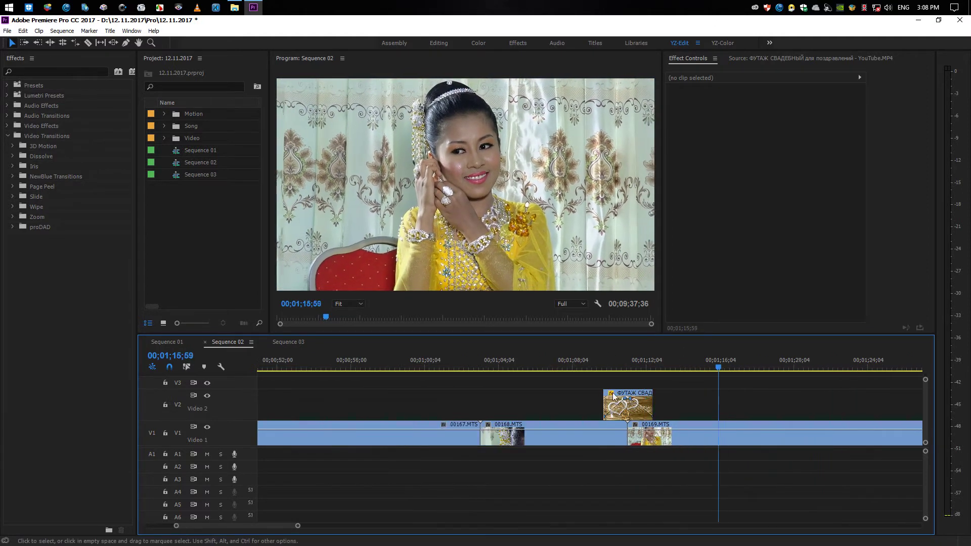
pyautogui.moveTo(603, 370)
pyautogui.mouseDown()
pyautogui.moveTo(614, 374)
pyautogui.moveTo(588, 377)
pyautogui.mouseUp()
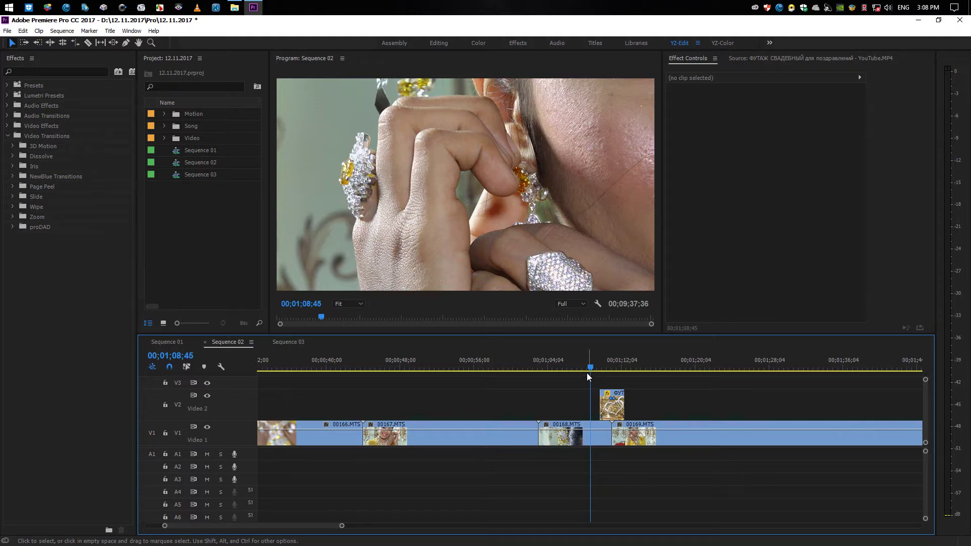
pyautogui.click(618, 394)
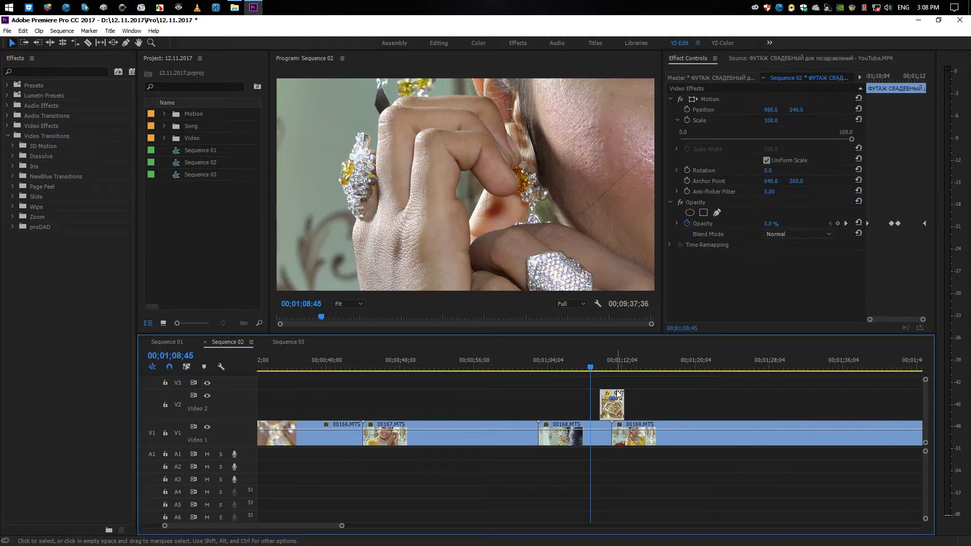
pyautogui.press('Delete')
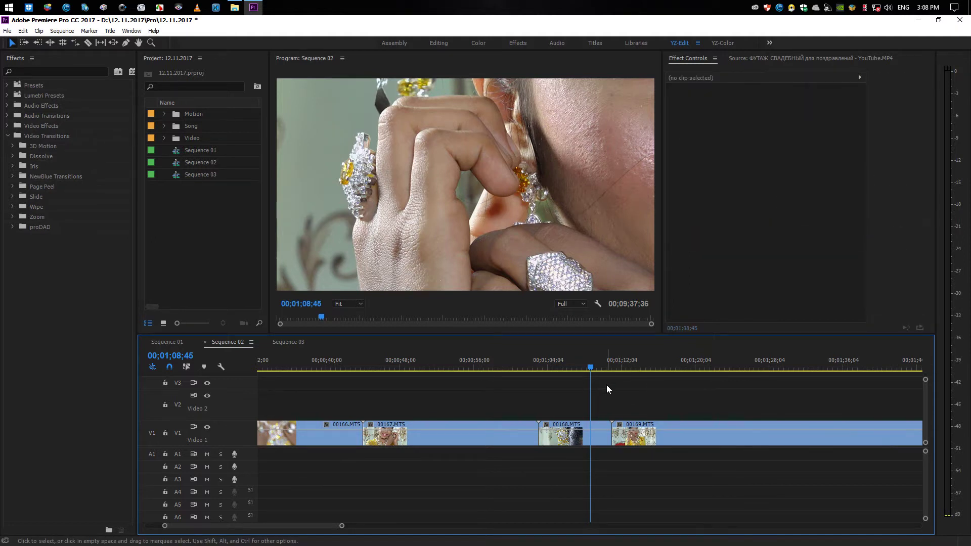
# Zoom out to the sequence start, open the Song bin's own window, and return to the Lovely song folder
pyautogui.press('-')
pyautogui.press('Home')
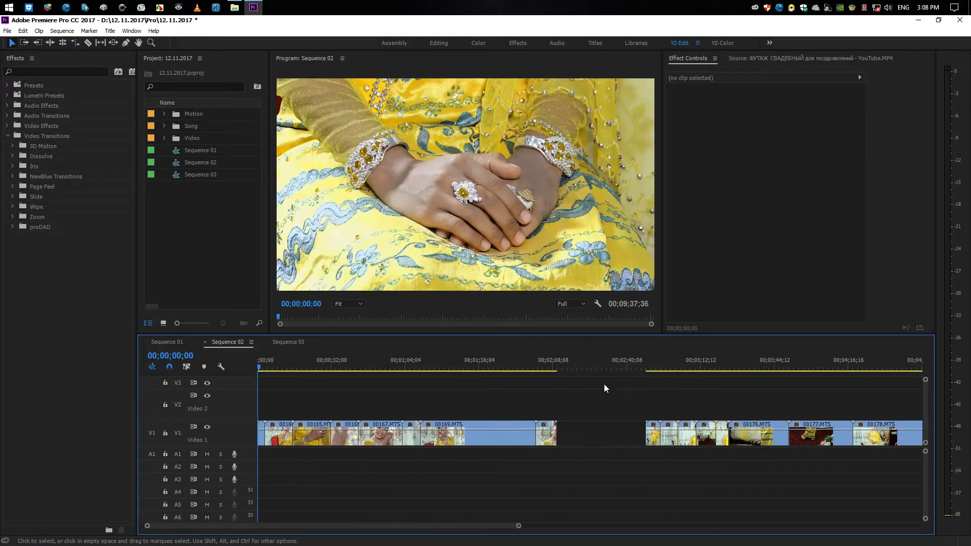
pyautogui.press('-')
pyautogui.press('-')
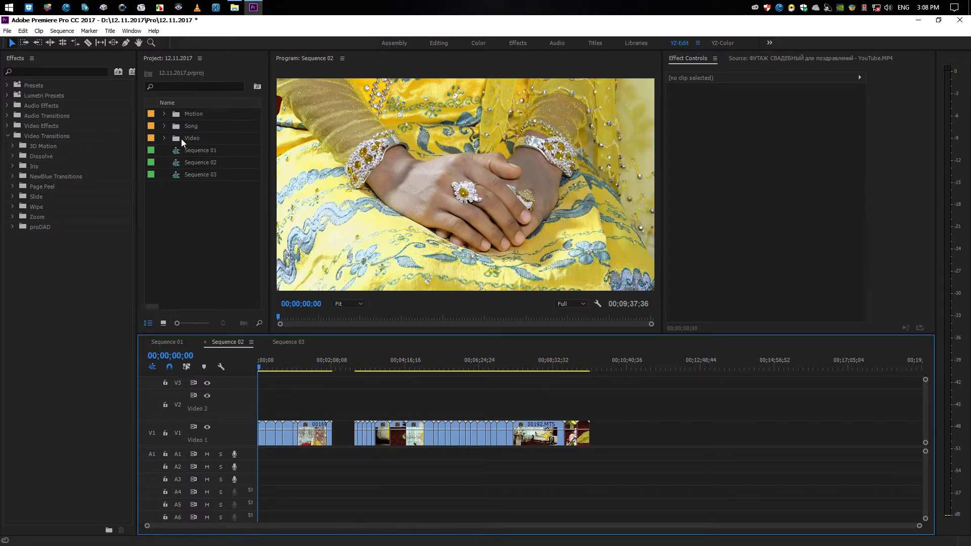
pyautogui.doubleClick(176, 125)
pyautogui.scroll(-1, 213, 187)
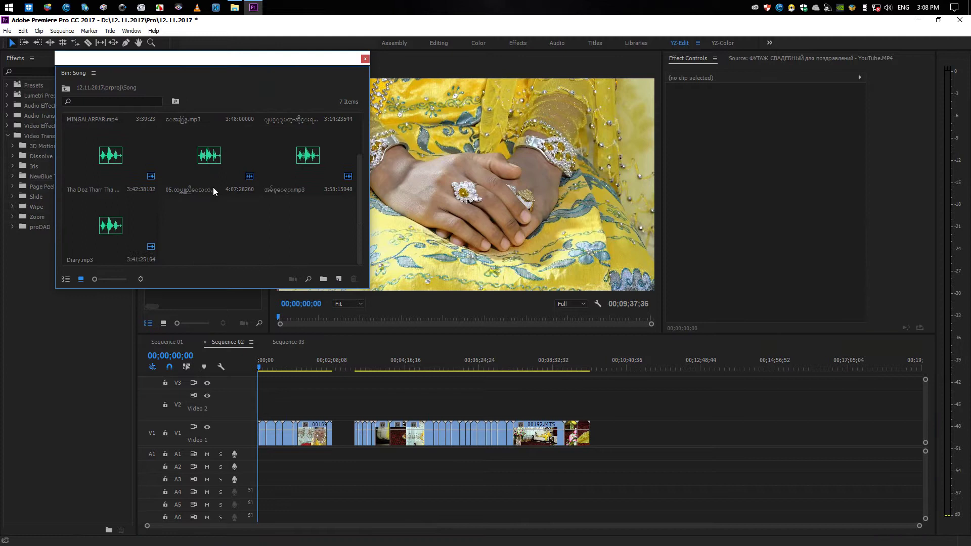
pyautogui.click(234, 8)
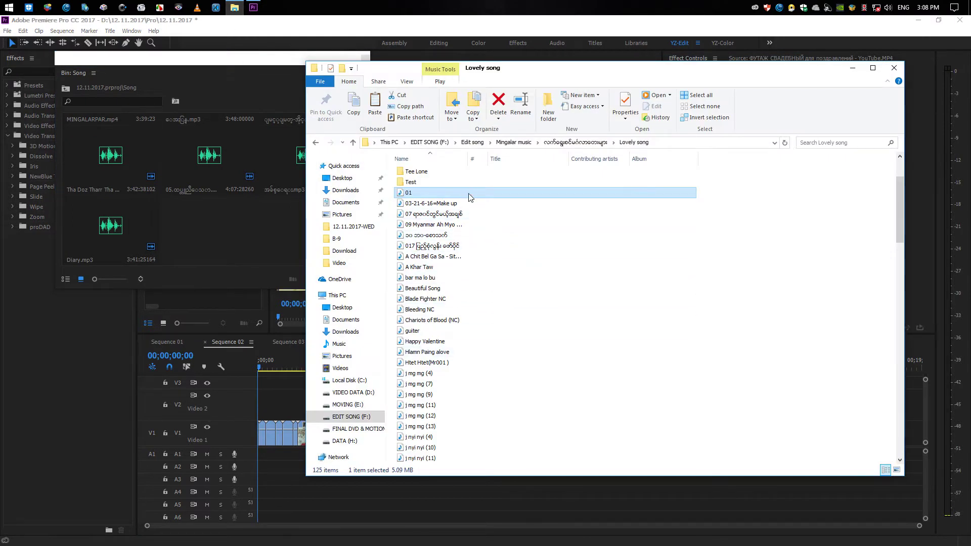
# Preview song 01 in the Lovely song folder, then drag it into the Bin: Song window
pyautogui.doubleClick(471, 197)
pyautogui.click(435, 338)
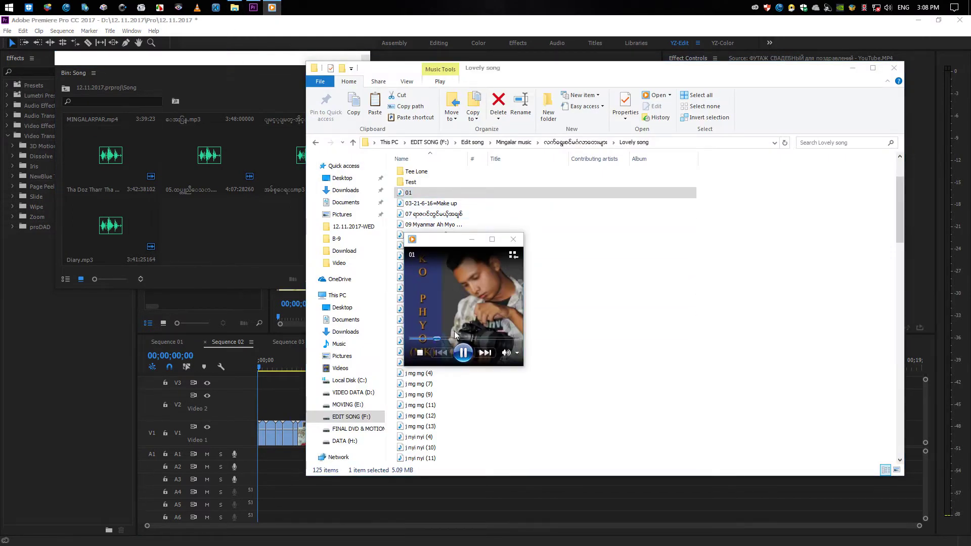
pyautogui.click(514, 242)
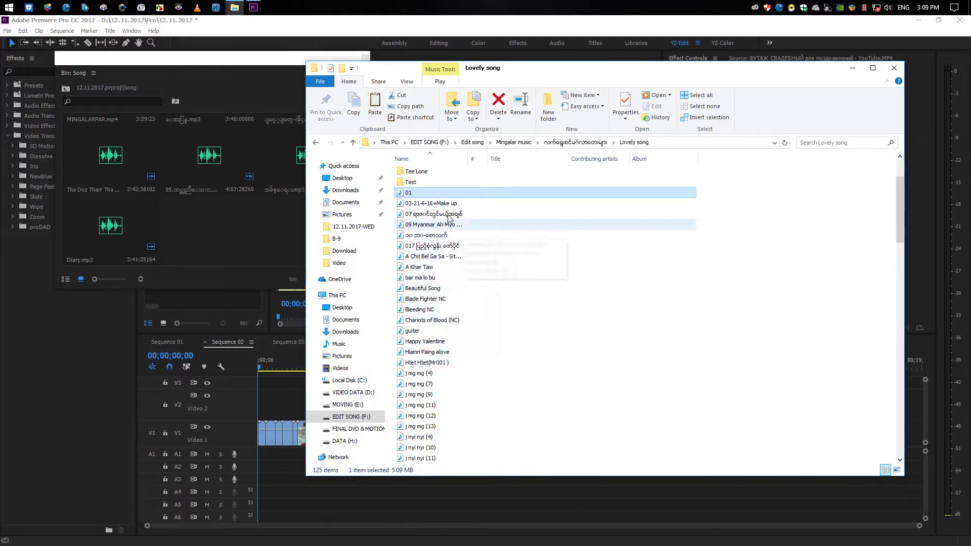
pyautogui.moveTo(437, 193); pyautogui.dragTo(206, 234)
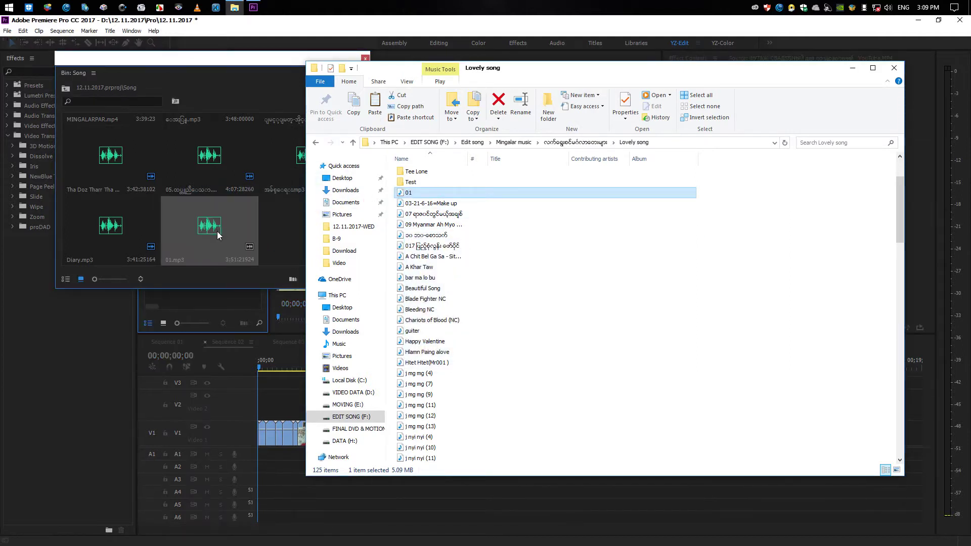
# Place 01.mp3 on track A1 at 00;00 and close the floating Song bin
pyautogui.click(853, 66)
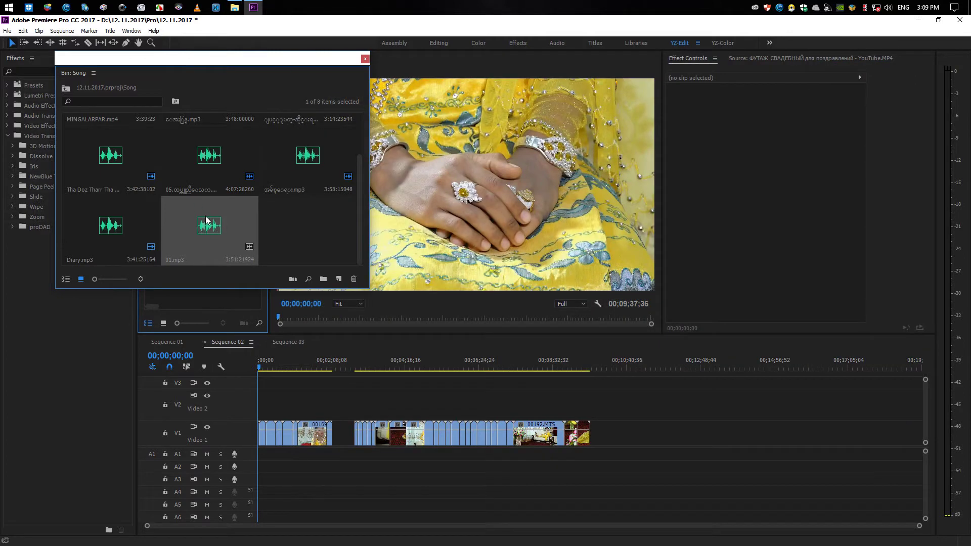
pyautogui.moveTo(206, 220); pyautogui.dragTo(251, 458)
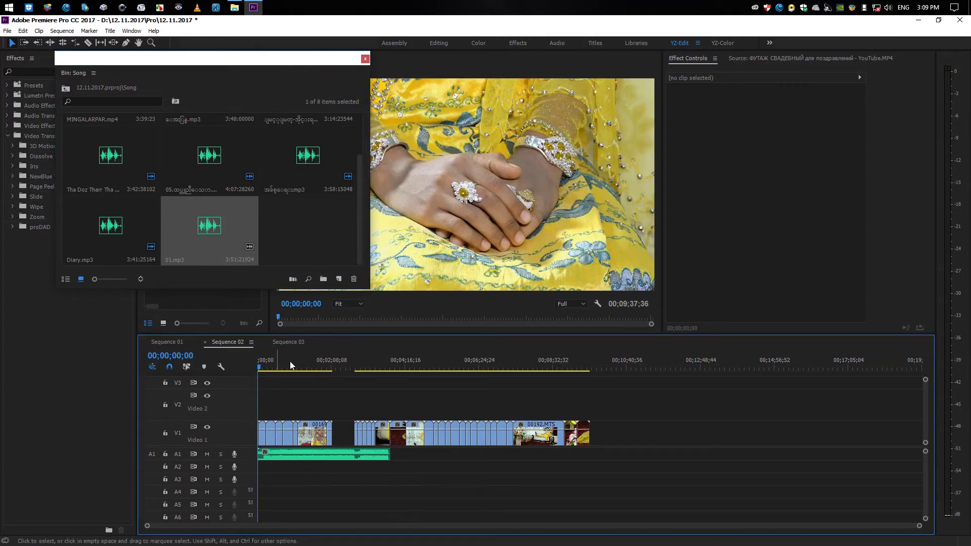
pyautogui.click(365, 60)
pyautogui.click(291, 399)
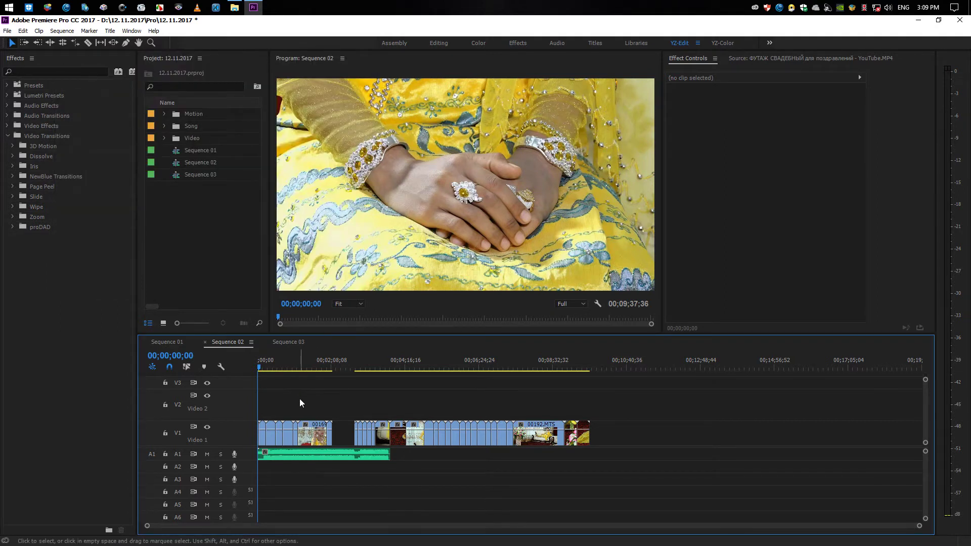
# Zoom the timeline in and enlarge track A1 to show the song's waveform
pyautogui.press('=')
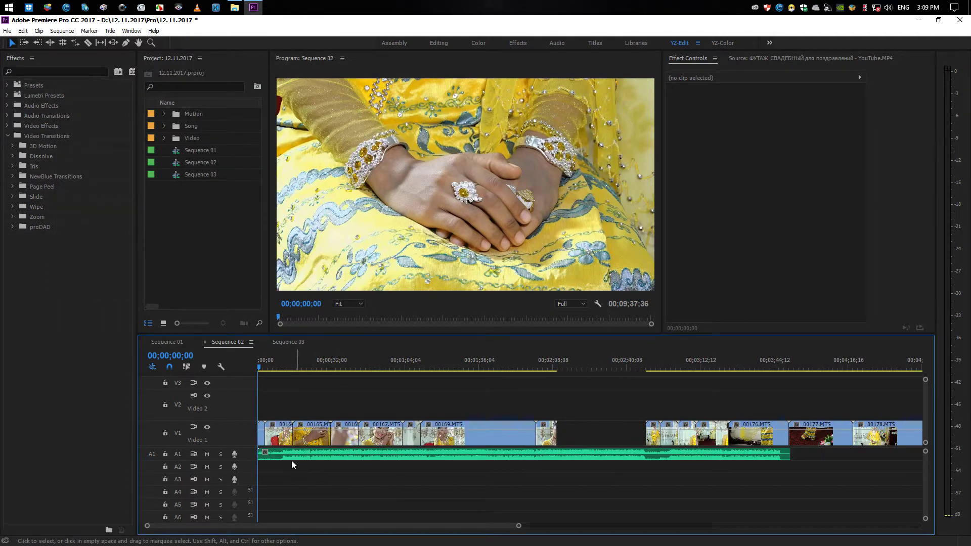
pyautogui.doubleClick(251, 455)
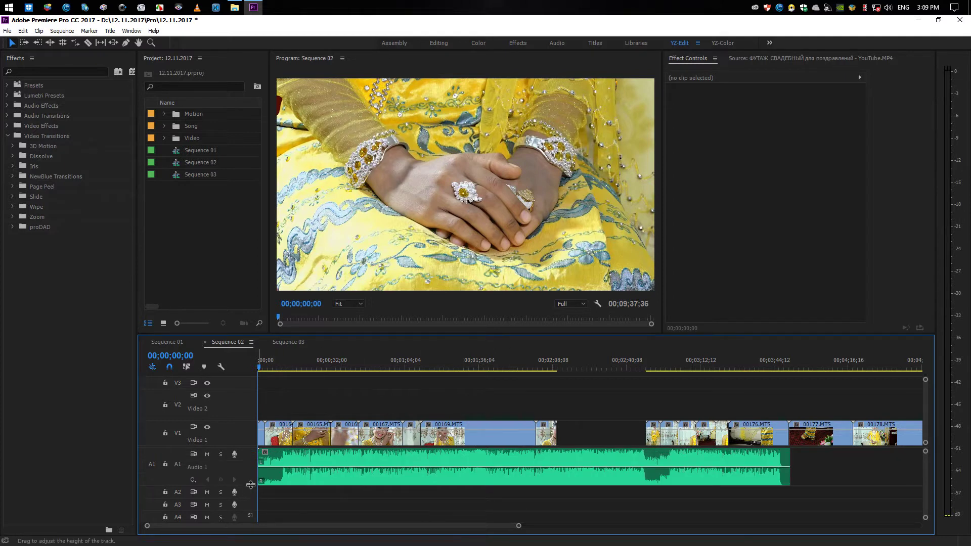
pyautogui.moveTo(250, 480); pyautogui.dragTo(249, 475)
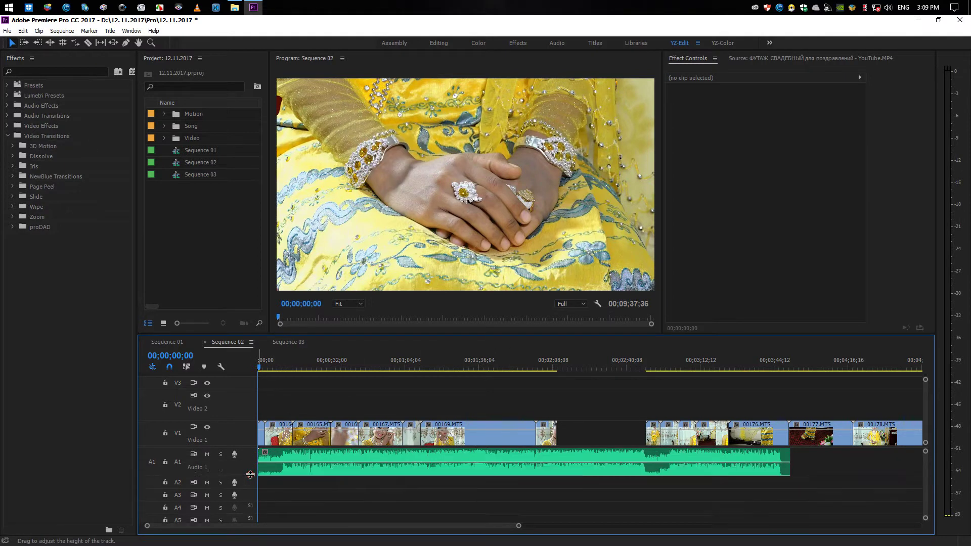
# Play the sequence with the song while zooming the timeline in and out
pyautogui.press('-')
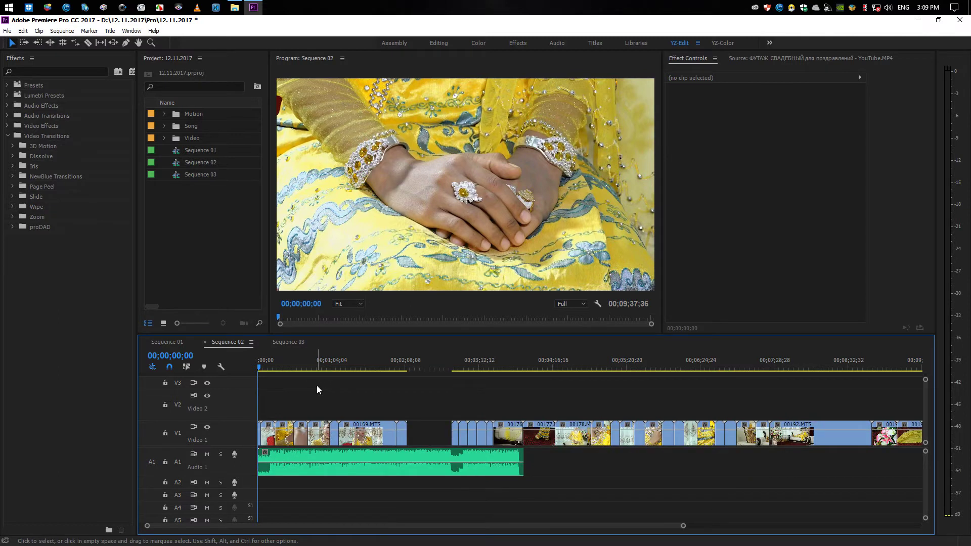
pyautogui.press('space')
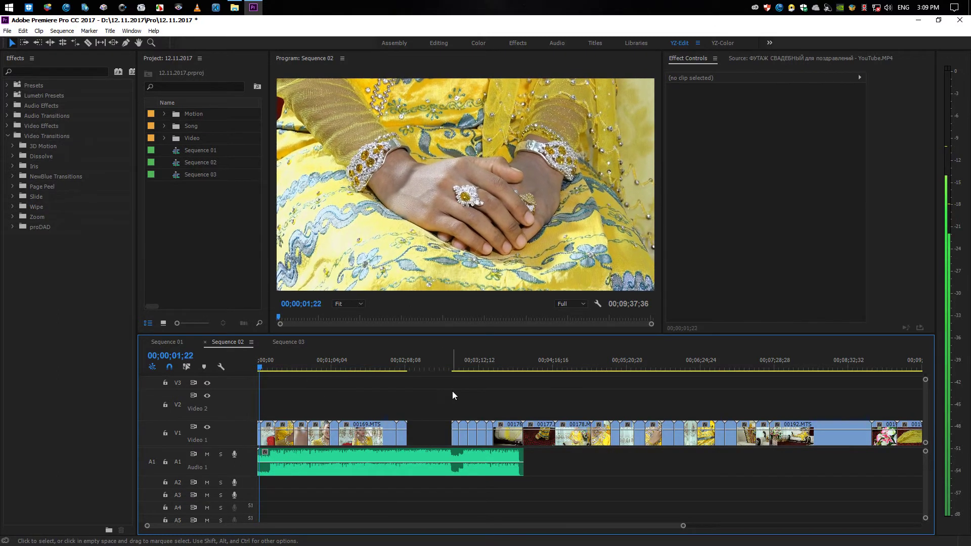
pyautogui.press('=')
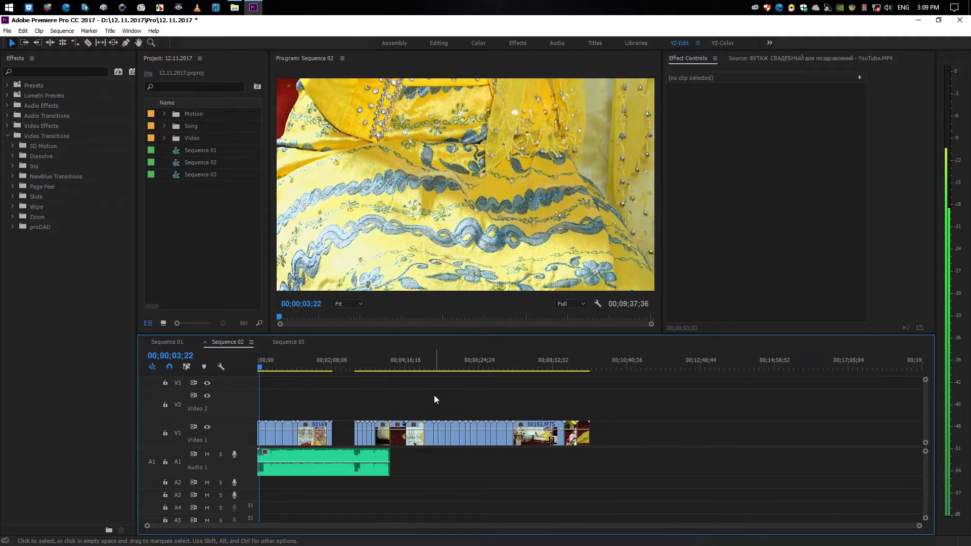
pyautogui.press('=')
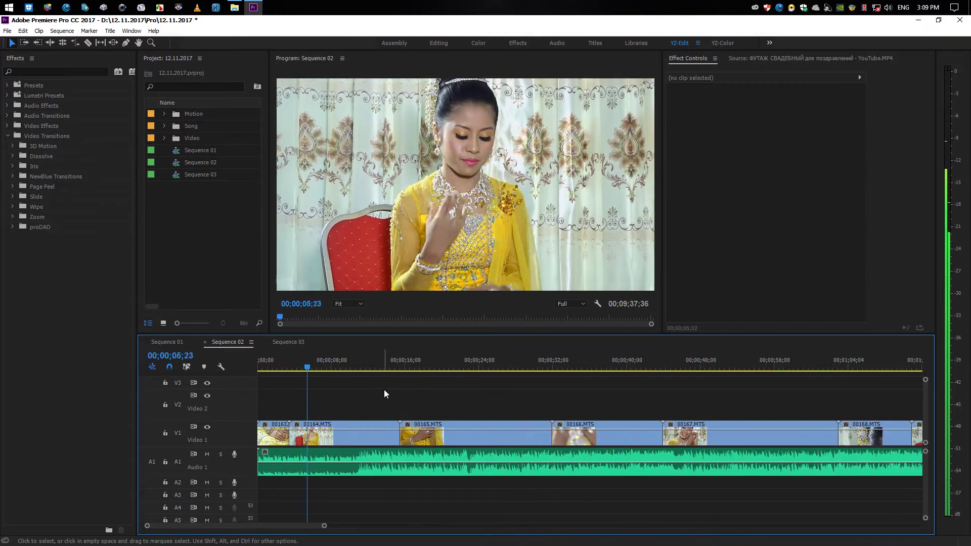
pyautogui.press('-')
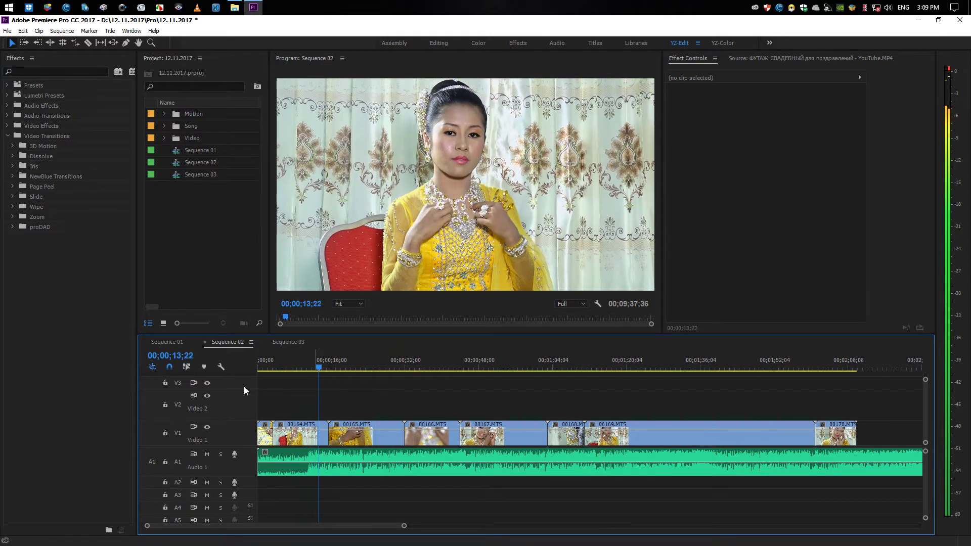
# Zoom out to show all clips and marquee-select the later group of V1 clips
pyautogui.click(296, 361)
pyautogui.press('-')
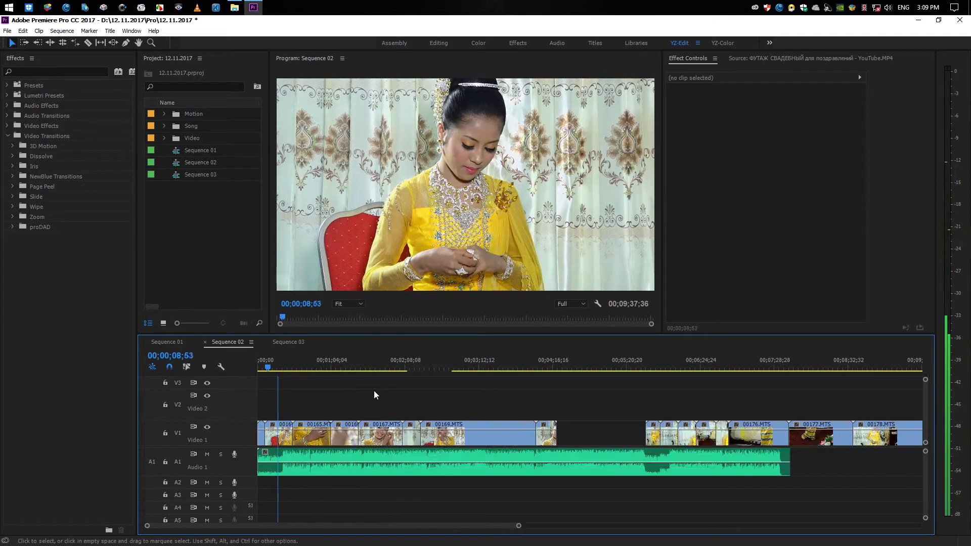
pyautogui.press('-')
pyautogui.press('-')
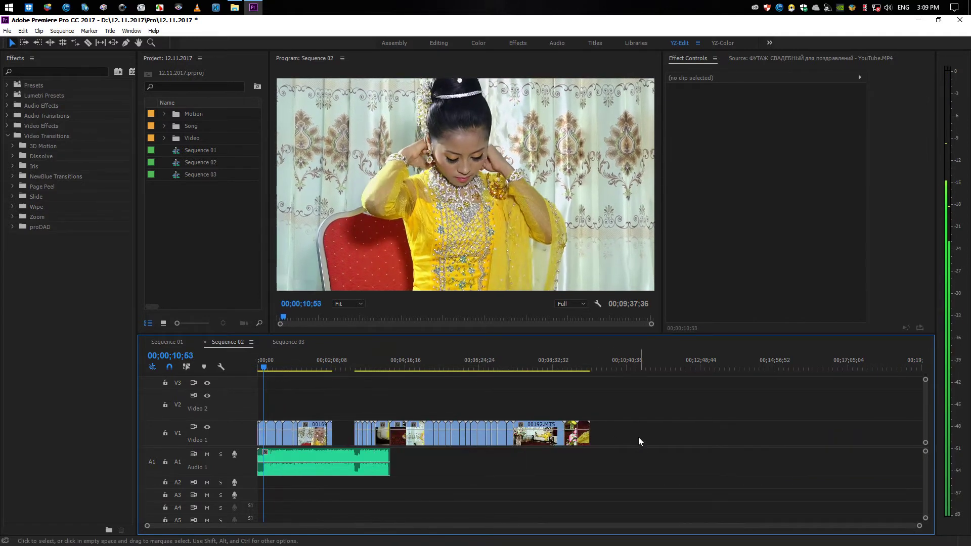
pyautogui.moveTo(638, 438)
pyautogui.mouseDown()
pyautogui.moveTo(356, 409)
pyautogui.moveTo(655, 432)
pyautogui.mouseUp()
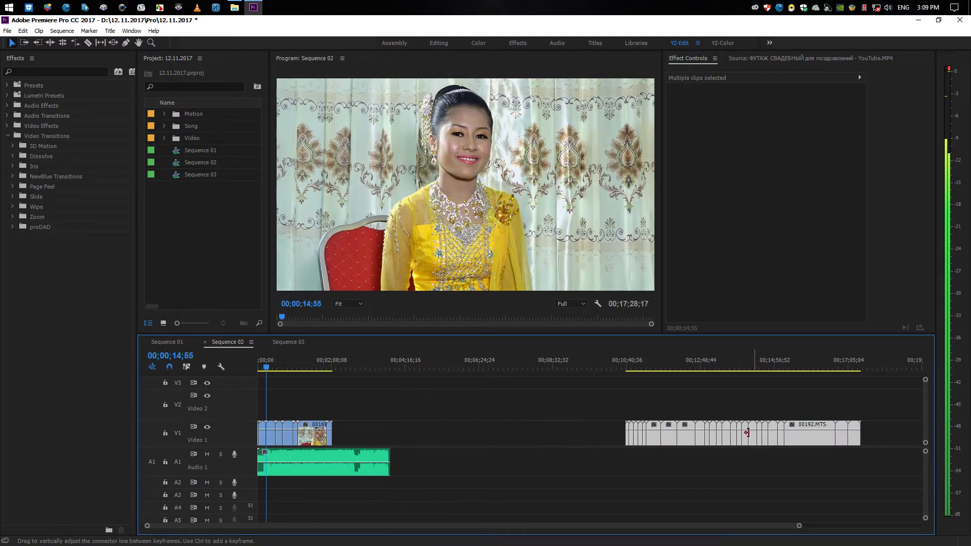
# Drop the later V1 group further along, then shift the first V1 group to start around 00;00;24
pyautogui.click(283, 386)
pyautogui.click(264, 364)
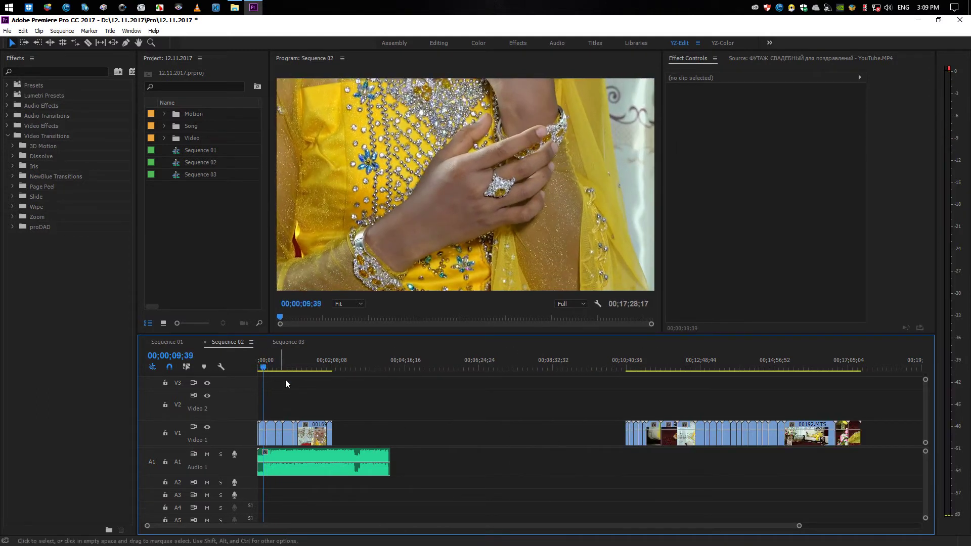
pyautogui.press('=')
pyautogui.press('=')
pyautogui.press('=')
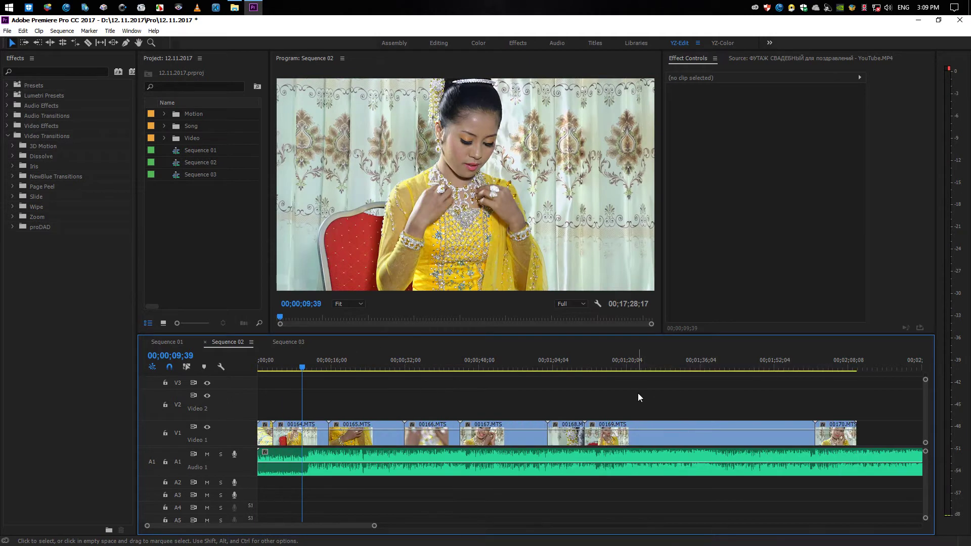
pyautogui.press('-')
pyautogui.moveTo(587, 430)
pyautogui.mouseDown()
pyautogui.moveTo(253, 429)
pyautogui.moveTo(315, 424)
pyautogui.mouseUp()
pyautogui.click(315, 403)
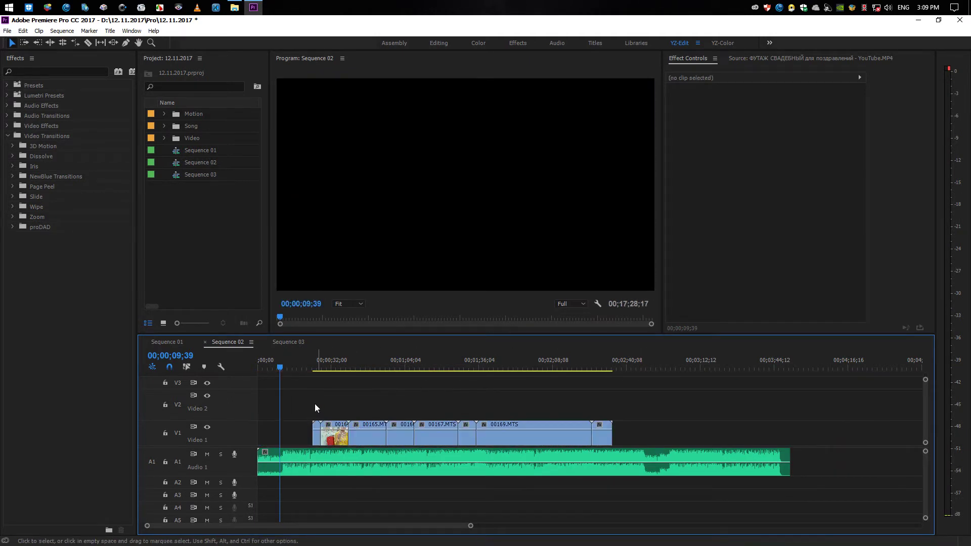
# Zoom into the sequence start and play and scrub the song around 10 seconds to find a beat
pyautogui.press('=')
pyautogui.press('=')
pyautogui.press('=')
pyautogui.click(416, 368)
pyautogui.press('space')
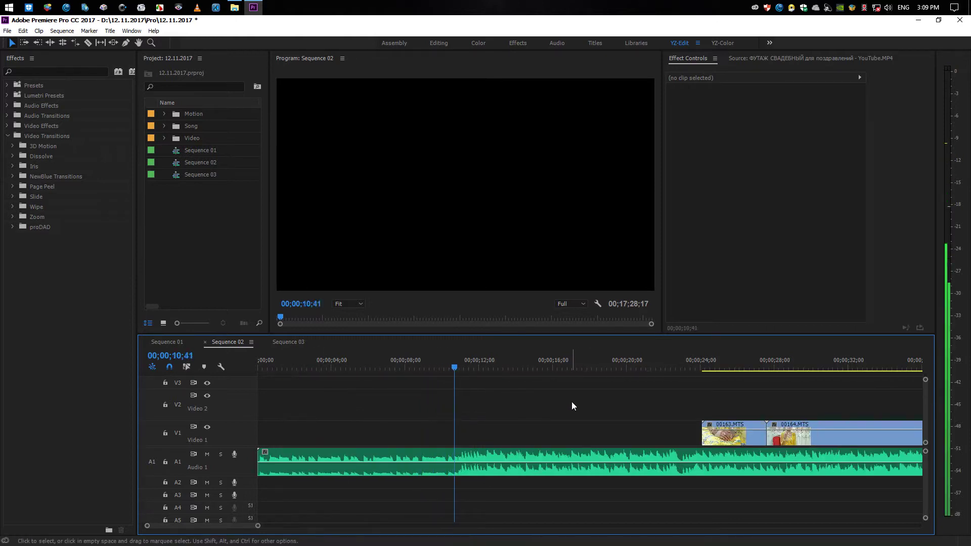
pyautogui.press('space')
pyautogui.click(447, 366)
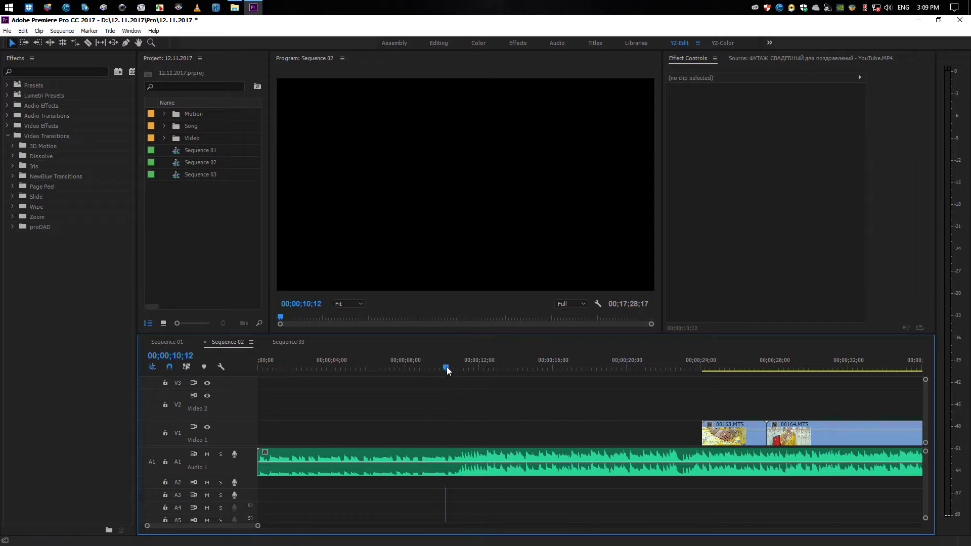
pyautogui.press('space')
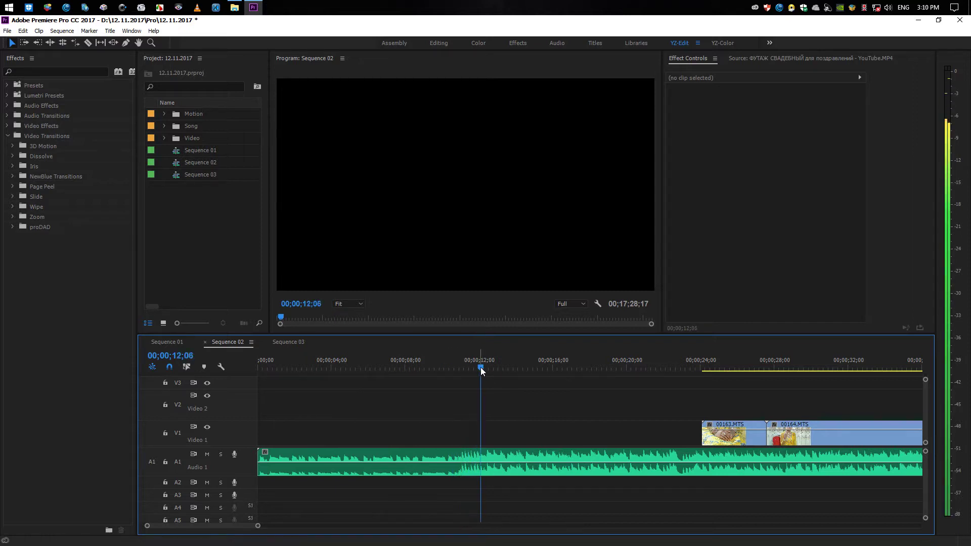
pyautogui.moveTo(474, 369); pyautogui.dragTo(456, 378)
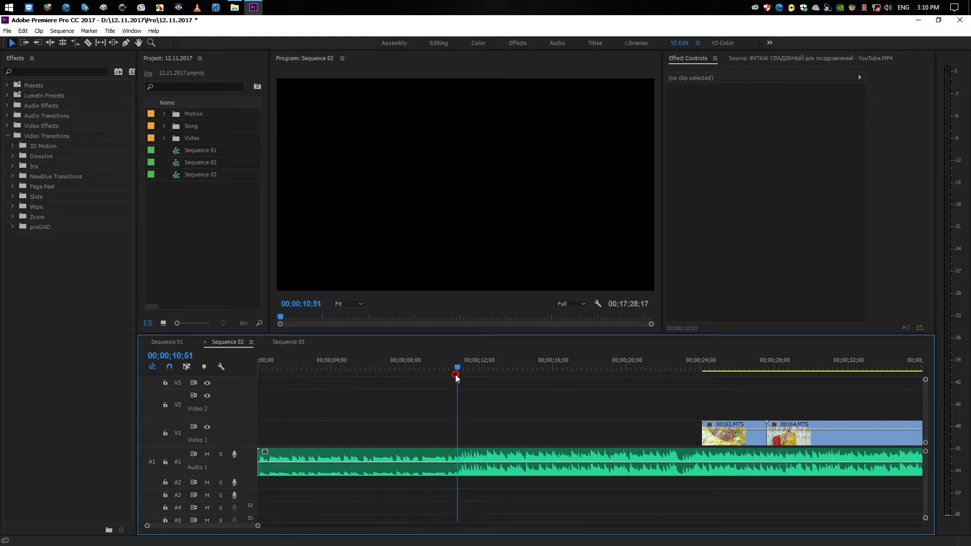
# Play the song, then put the playhead at 00;00;08;15 and add a marker there
pyautogui.press('space')
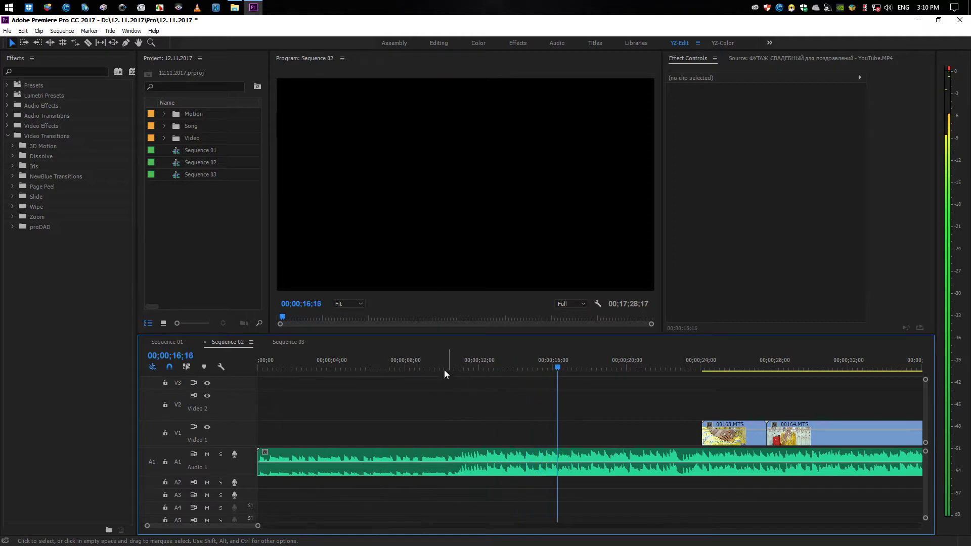
pyautogui.click(439, 366)
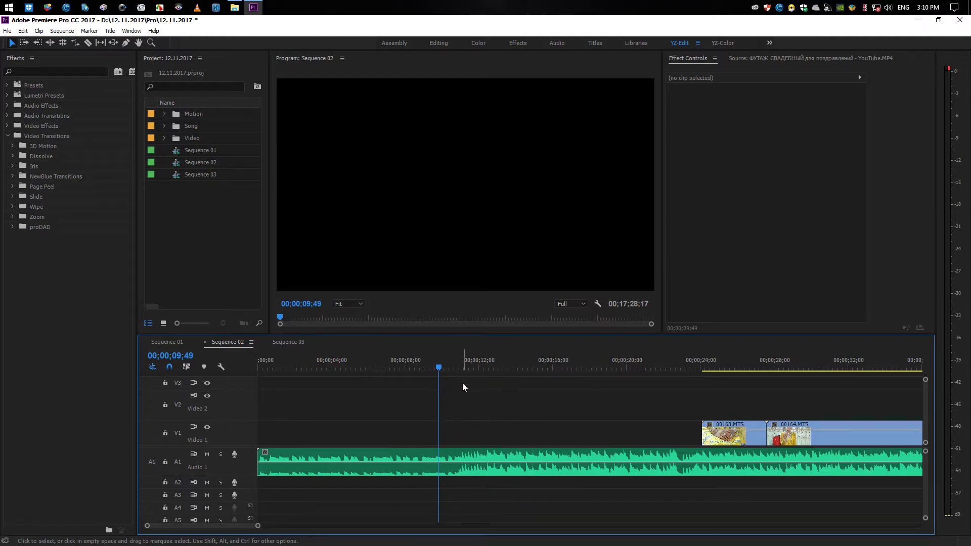
pyautogui.moveTo(439, 367); pyautogui.dragTo(409, 369)
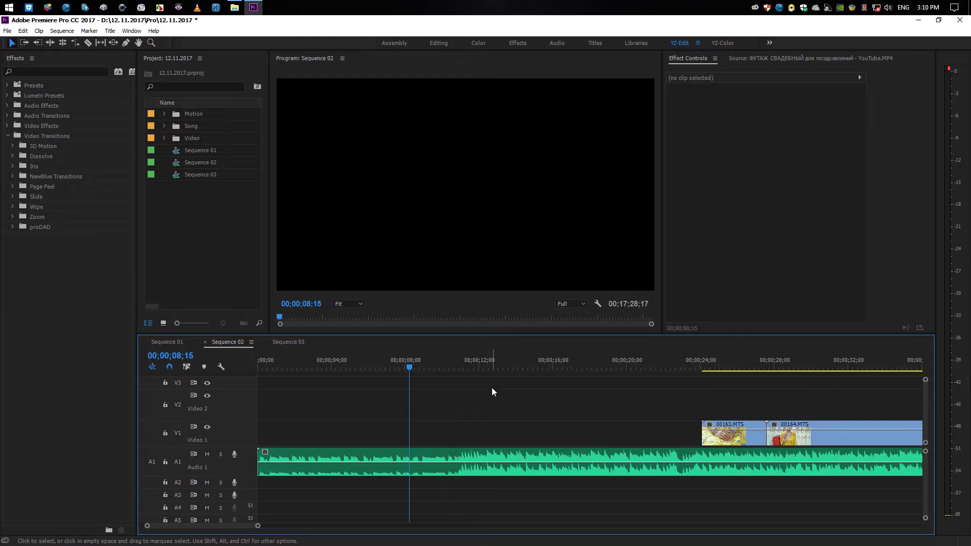
pyautogui.press('m')
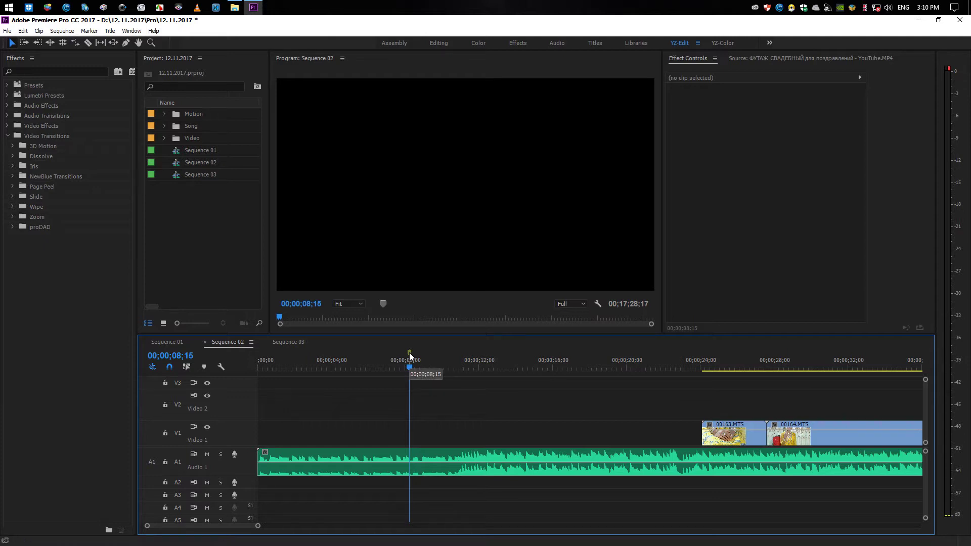
# Jump between the markers at 00;00;08;15 and 00;00;11;59 and delete them
pyautogui.click(478, 363)
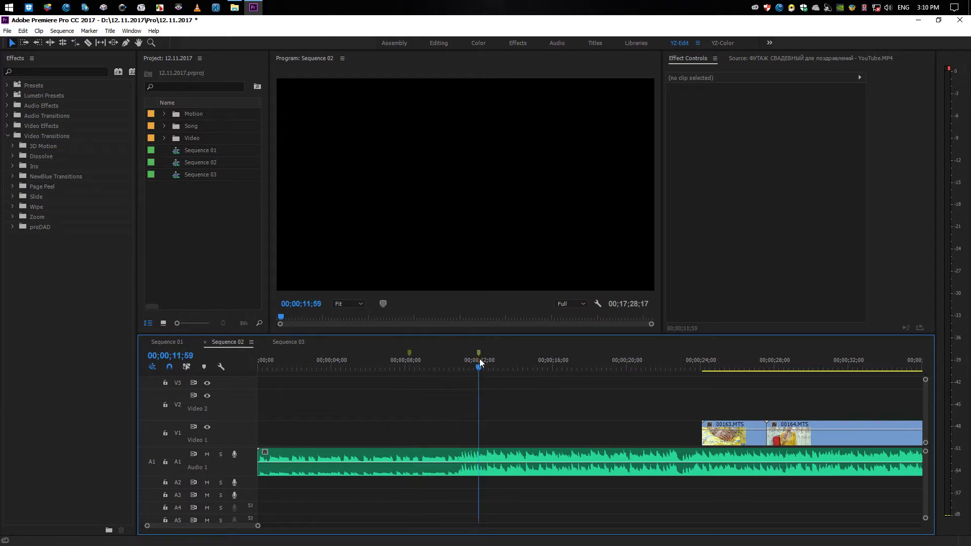
pyautogui.click(409, 351)
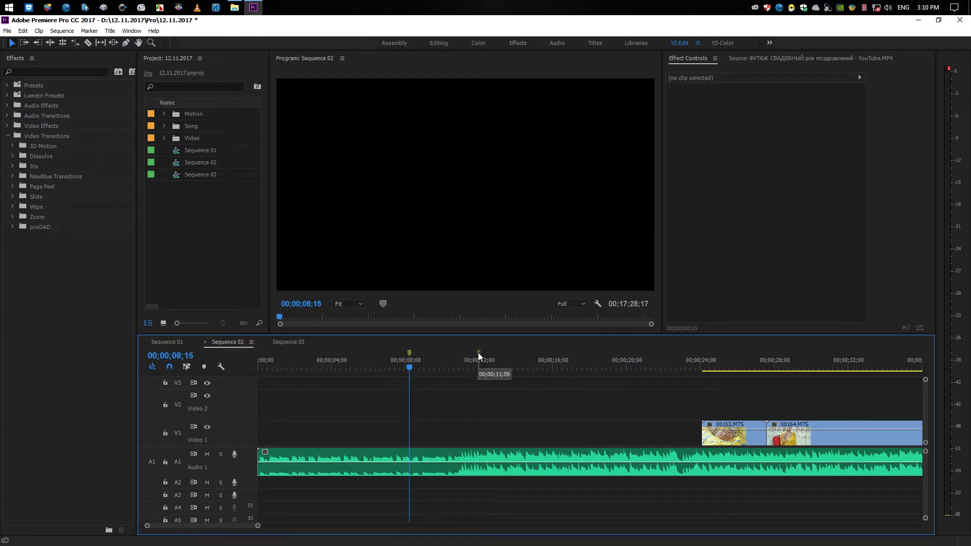
pyautogui.click(478, 353)
pyautogui.click(412, 353)
# Play and scrub the song from 10;18 back to about 7 seconds to find the beat again
pyautogui.click(448, 365)
pyautogui.press('space')
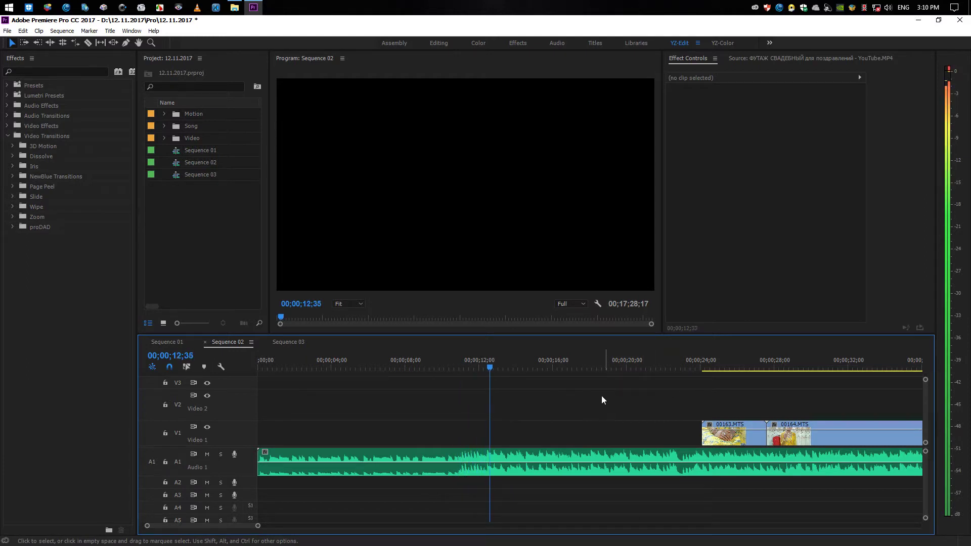
pyautogui.click(506, 369)
pyautogui.moveTo(507, 369); pyautogui.dragTo(474, 368)
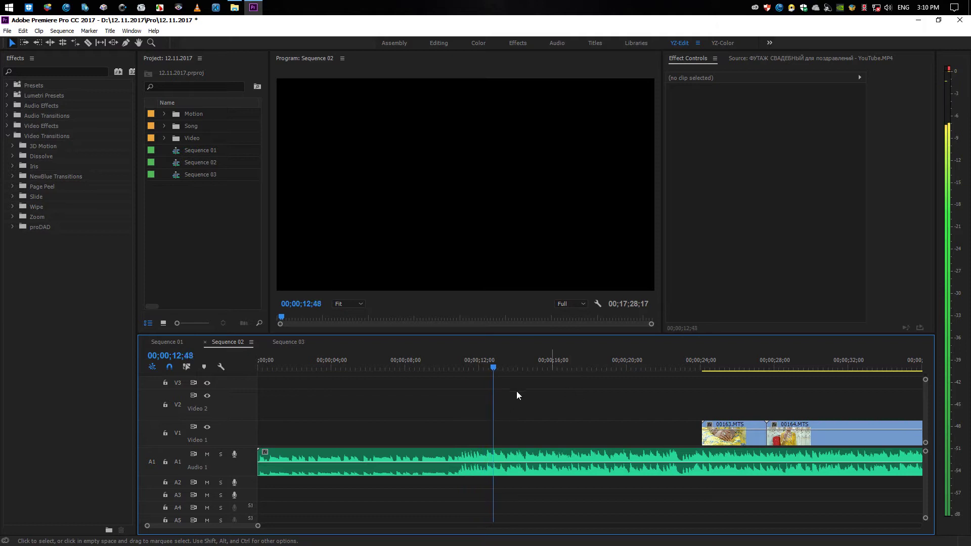
pyautogui.click(422, 368)
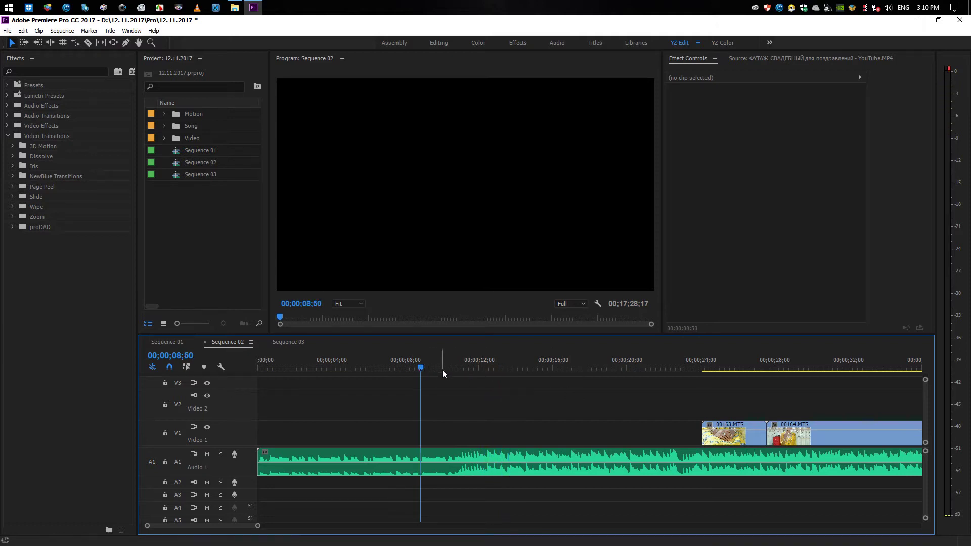
pyautogui.click(375, 369)
pyautogui.press('space')
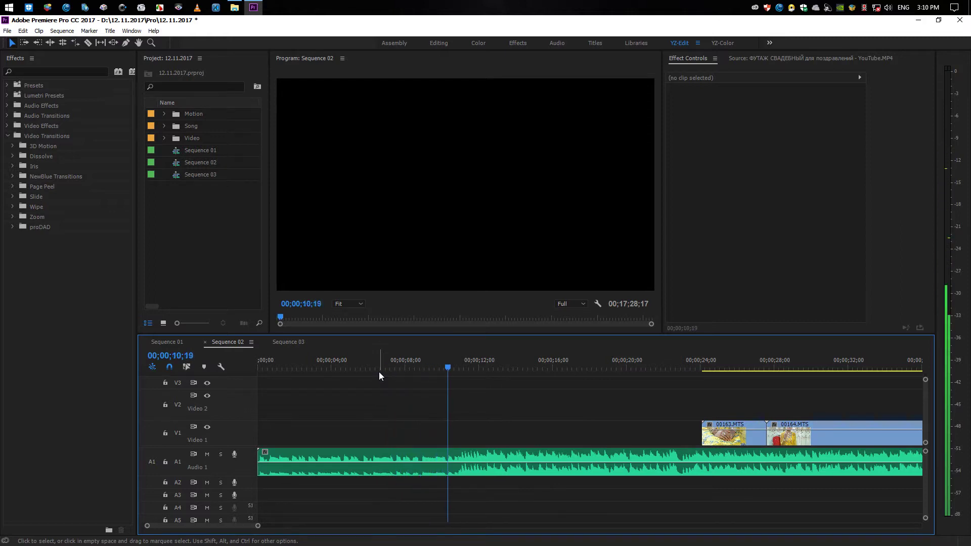
pyautogui.press('m')
pyautogui.press('m')
pyautogui.press('m')
pyautogui.press('m')
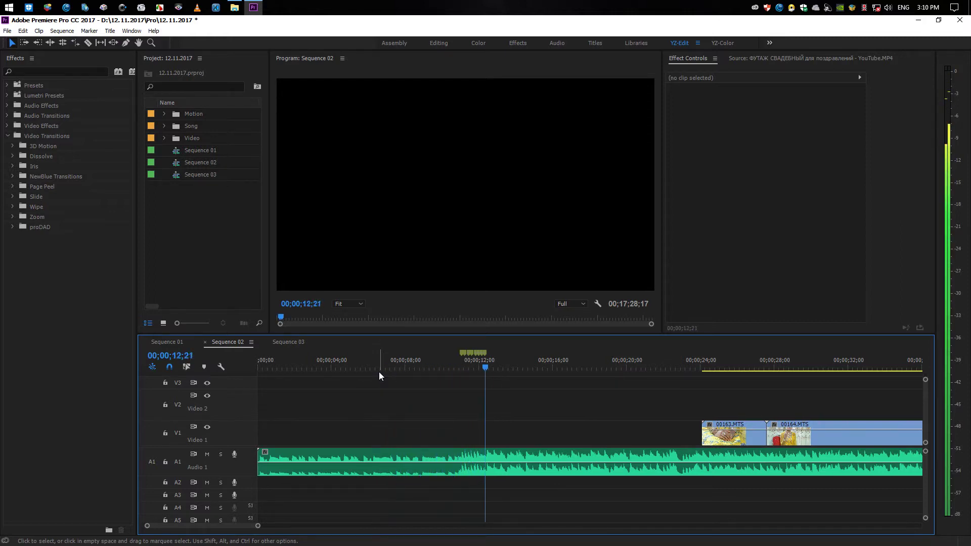
pyautogui.press('m')
pyautogui.press('m')
pyautogui.press('space')
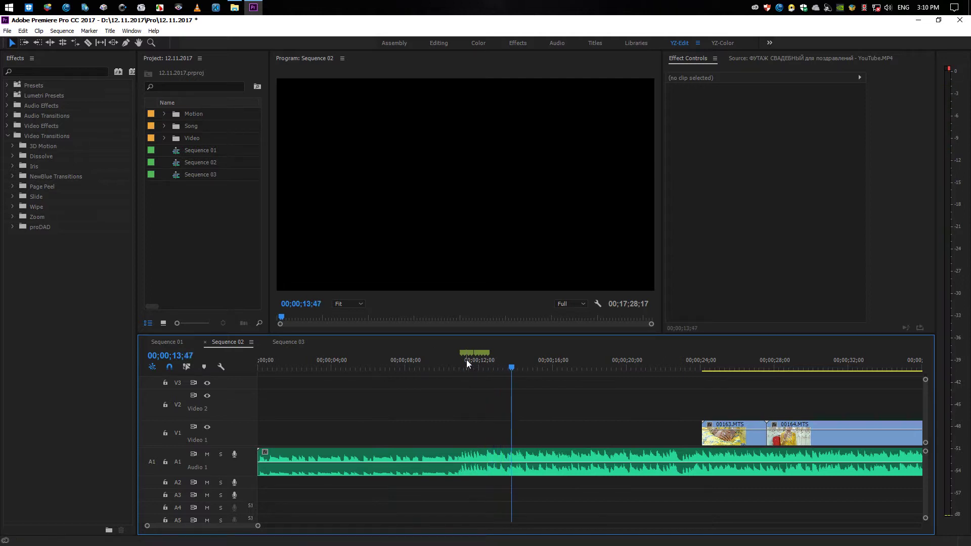
pyautogui.click(456, 362)
pyautogui.press('=')
pyautogui.press('=')
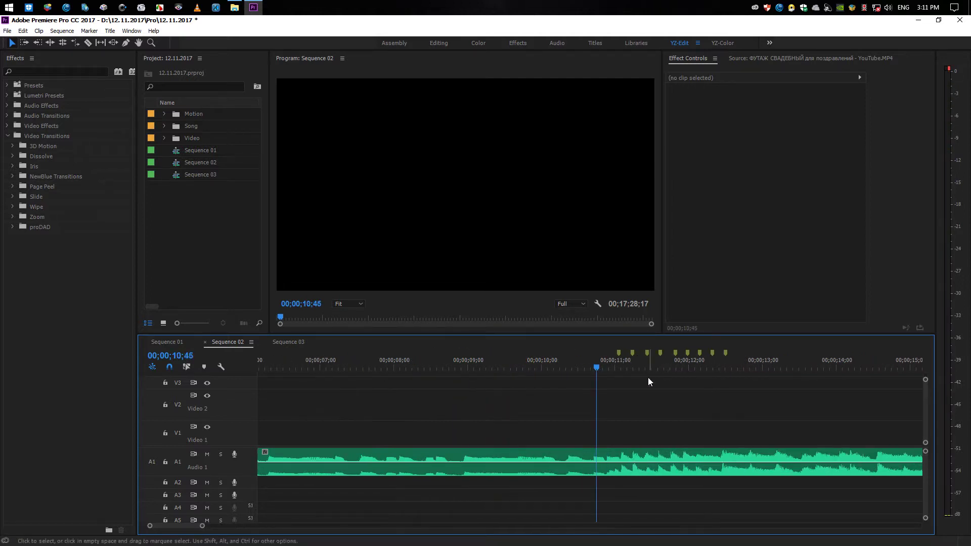
pyautogui.press('space')
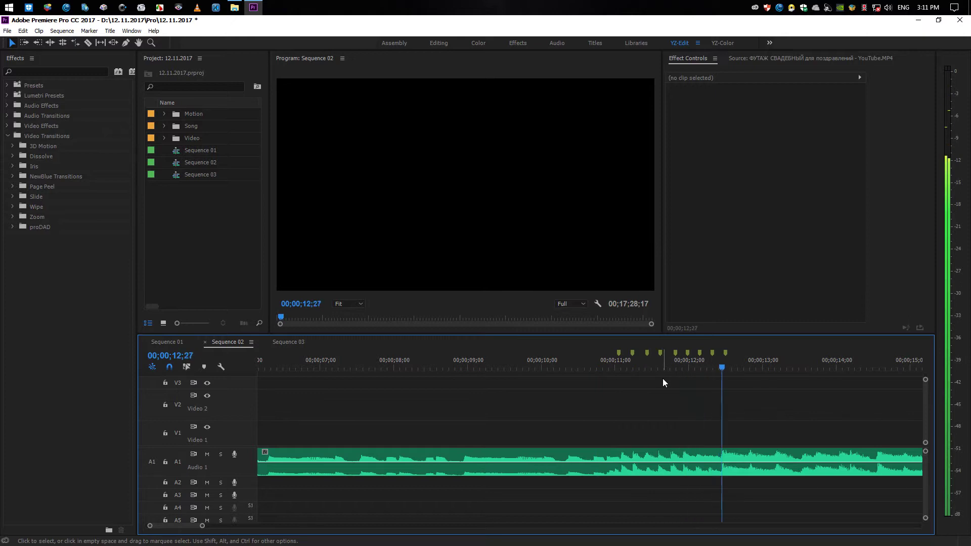
pyautogui.press('space')
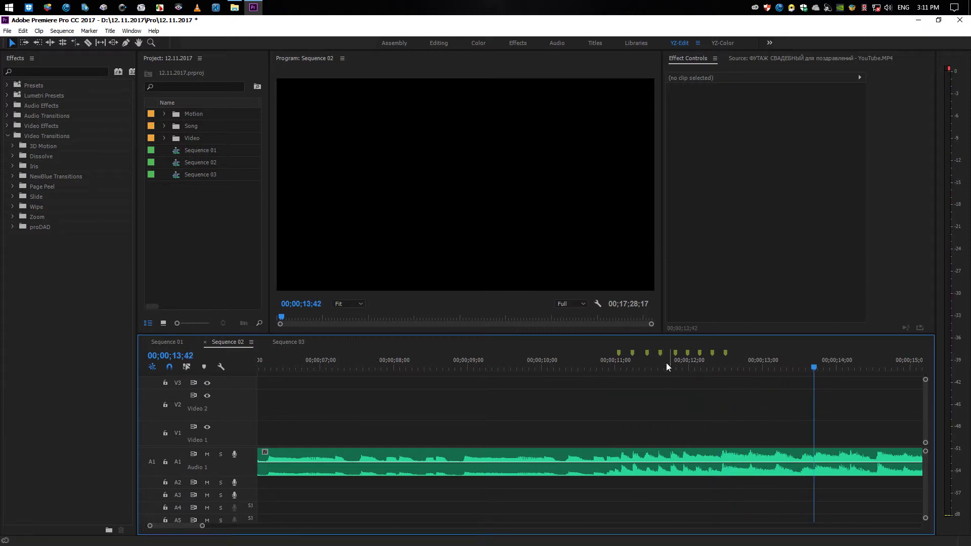
pyautogui.hotkey('ctrl', 'z')
pyautogui.hotkey('ctrl', 'z')
pyautogui.hotkey('ctrl', 'z')
pyautogui.hotkey('ctrl', 'z')
pyautogui.hotkey('ctrl', 'z')
pyautogui.hotkey('ctrl', 'z')
pyautogui.click(565, 368)
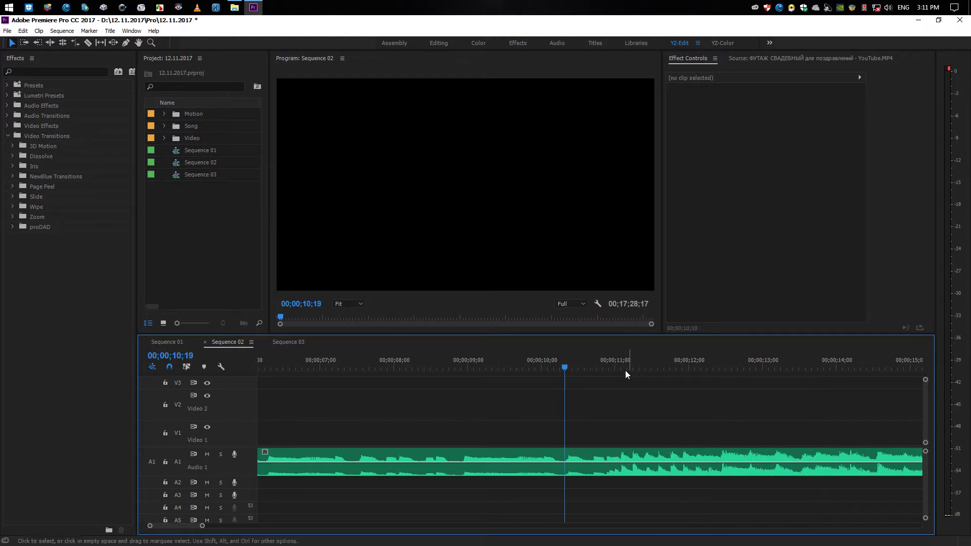
pyautogui.press('m')
pyautogui.moveTo(617, 367); pyautogui.dragTo(625, 369)
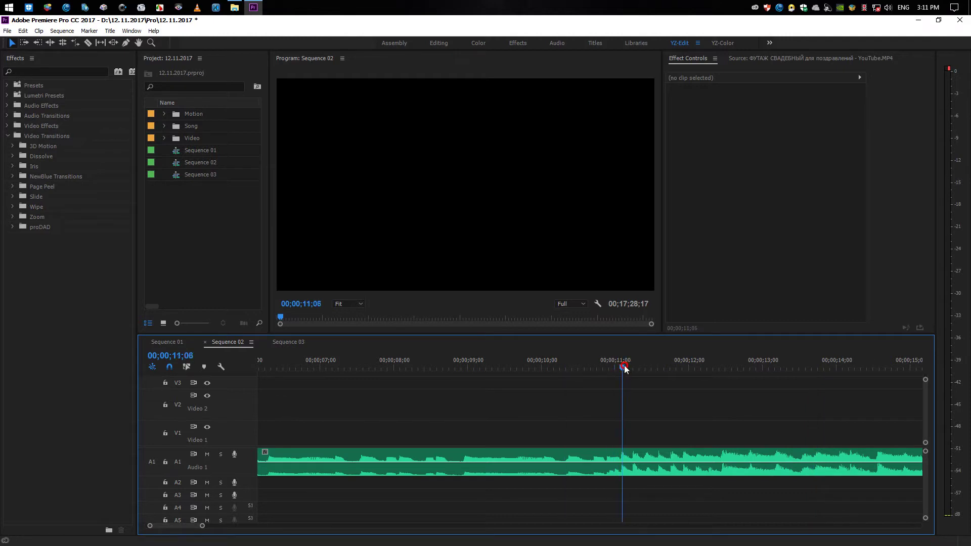
# Zoom the timeline in further and add a beat marker near 00;00;11;34
pyautogui.press('=')
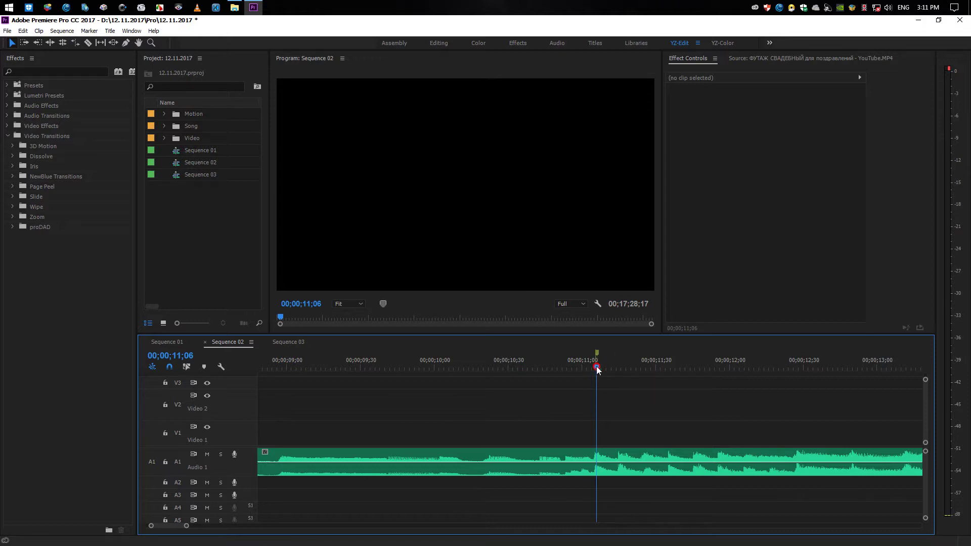
pyautogui.moveTo(596, 366); pyautogui.dragTo(800, 368)
pyautogui.press('m')
pyautogui.press('m')
pyautogui.press('m')
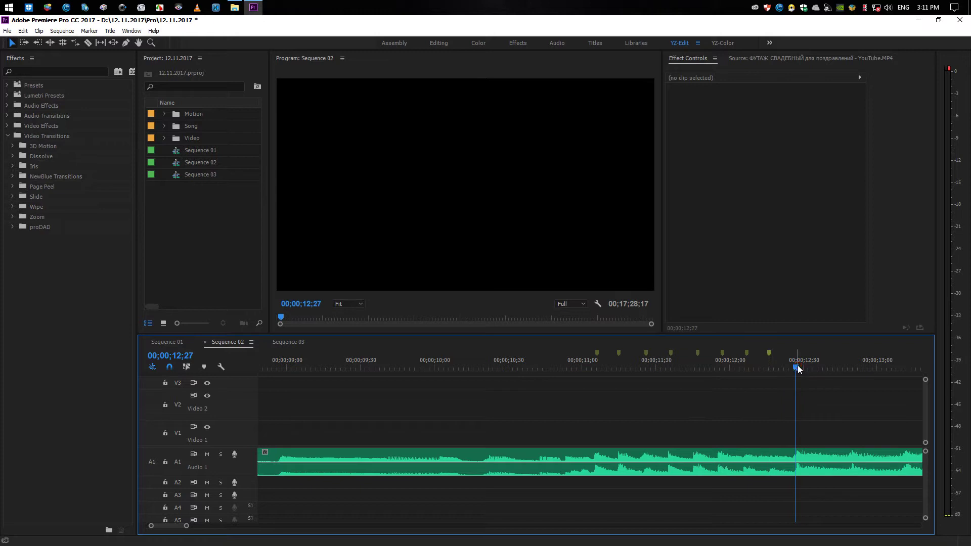
# Add a marker at exactly 00;00;11;00, then play back from about 10;47 to check the markers
pyautogui.moveTo(798, 367); pyautogui.dragTo(569, 391)
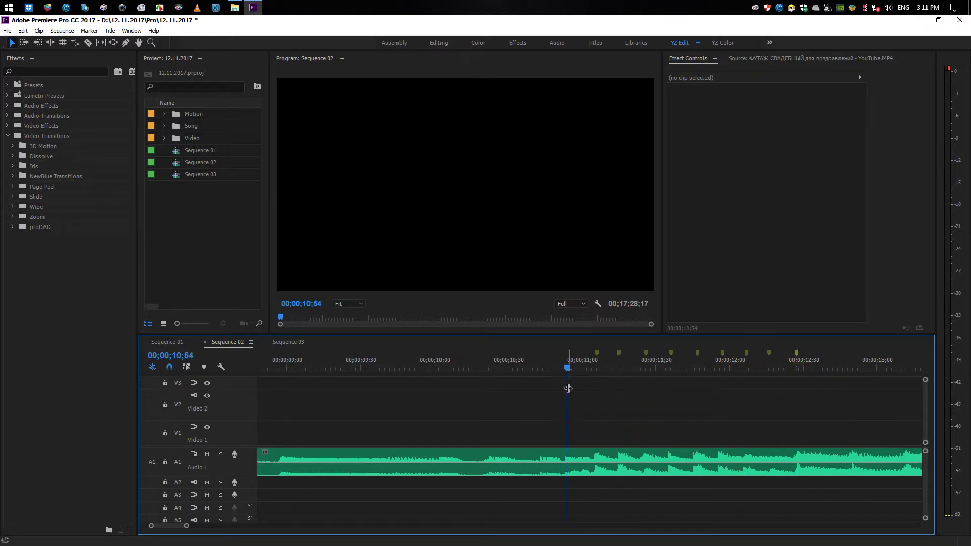
pyautogui.moveTo(570, 369)
pyautogui.mouseDown()
pyautogui.moveTo(583, 369)
pyautogui.moveTo(550, 373)
pyautogui.mouseUp()
pyautogui.press('m')
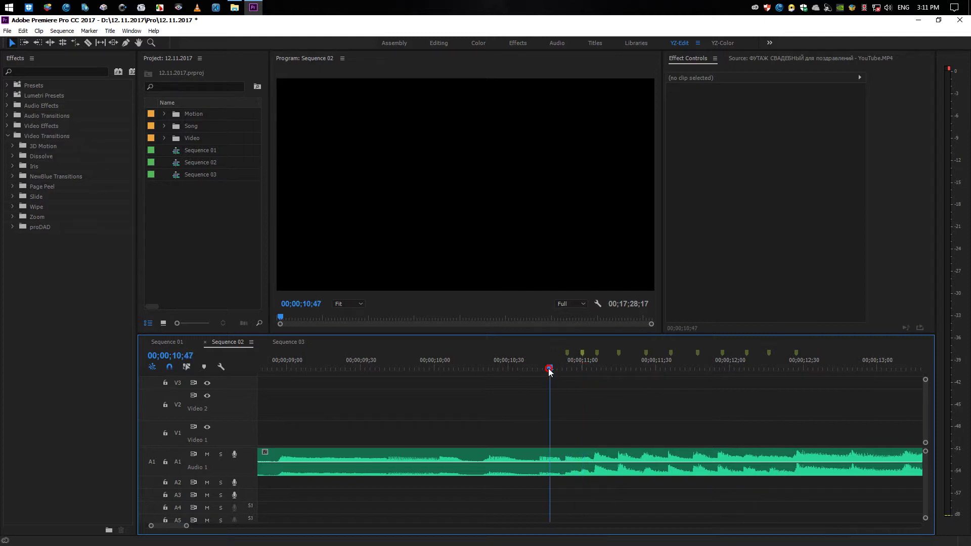
pyautogui.press('space')
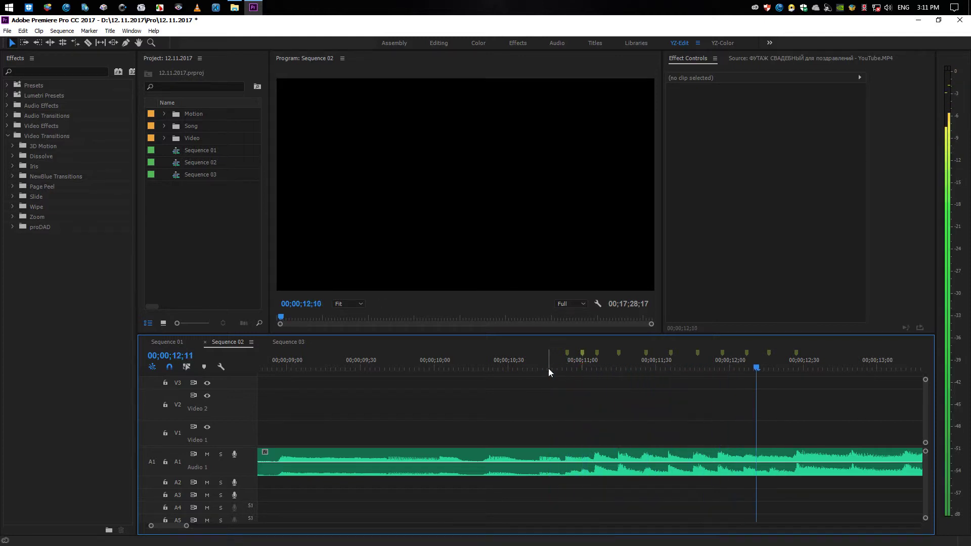
pyautogui.click(554, 363)
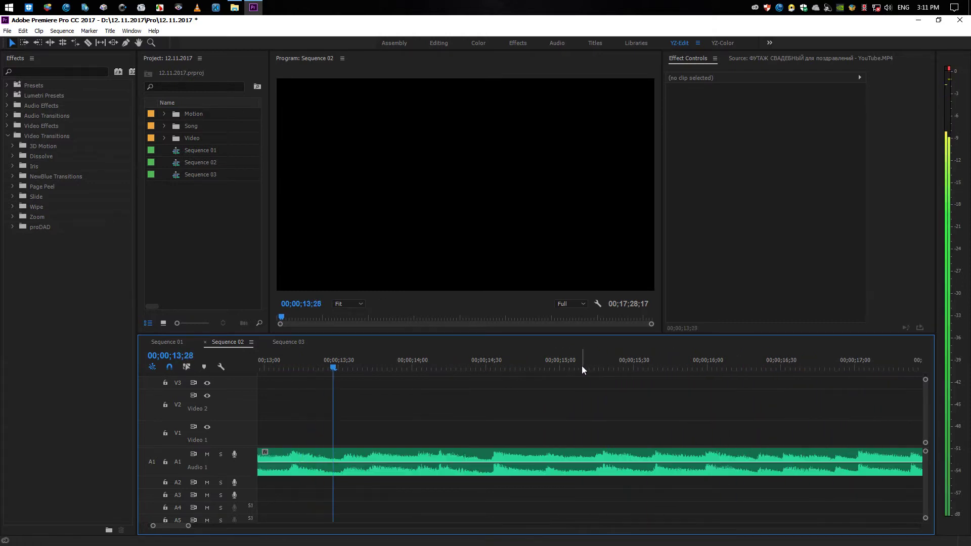
# Play the song from 00;00;10;42 to listen for the beat
pyautogui.keyDown('alt'); pyautogui.scroll(-2, 582, 368); pyautogui.keyUp('alt')
pyautogui.click(429, 365)
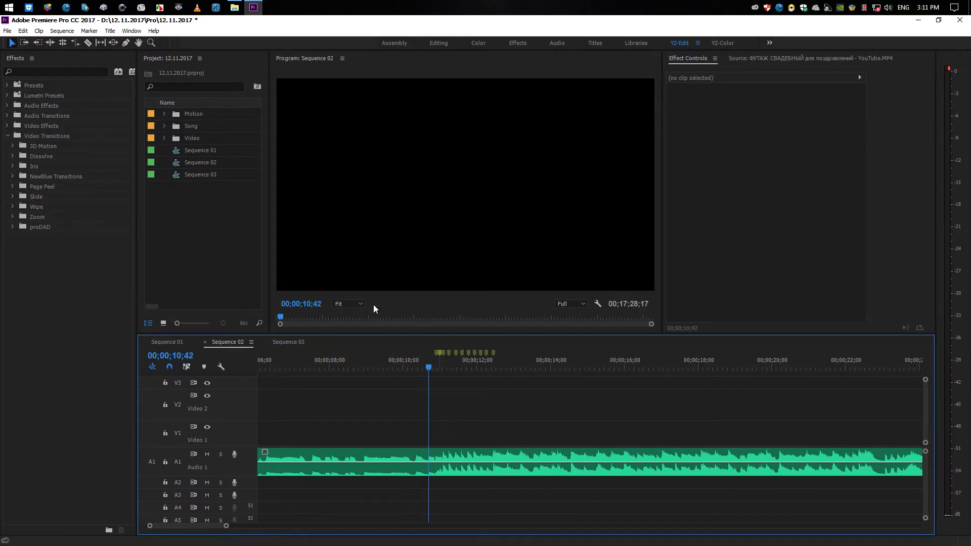
pyautogui.press('space')
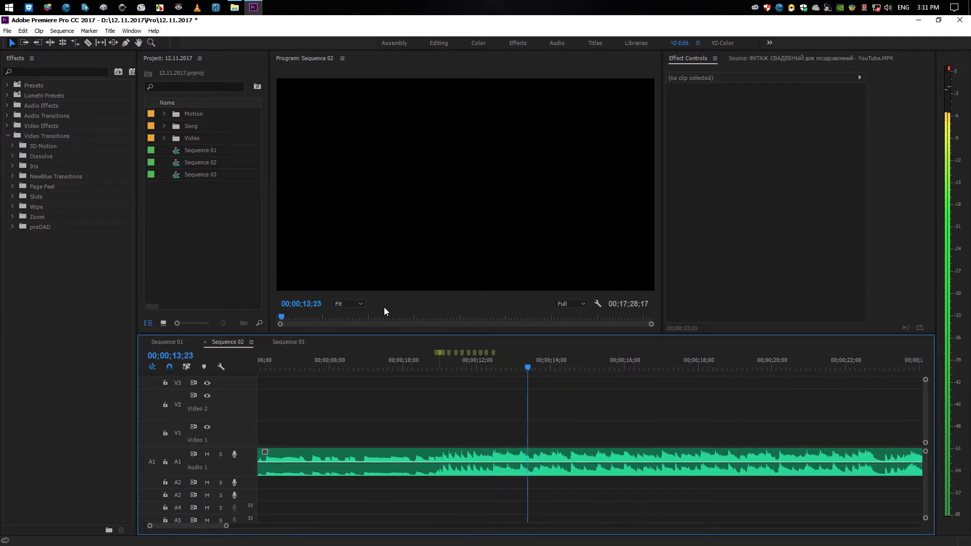
pyautogui.press('space')
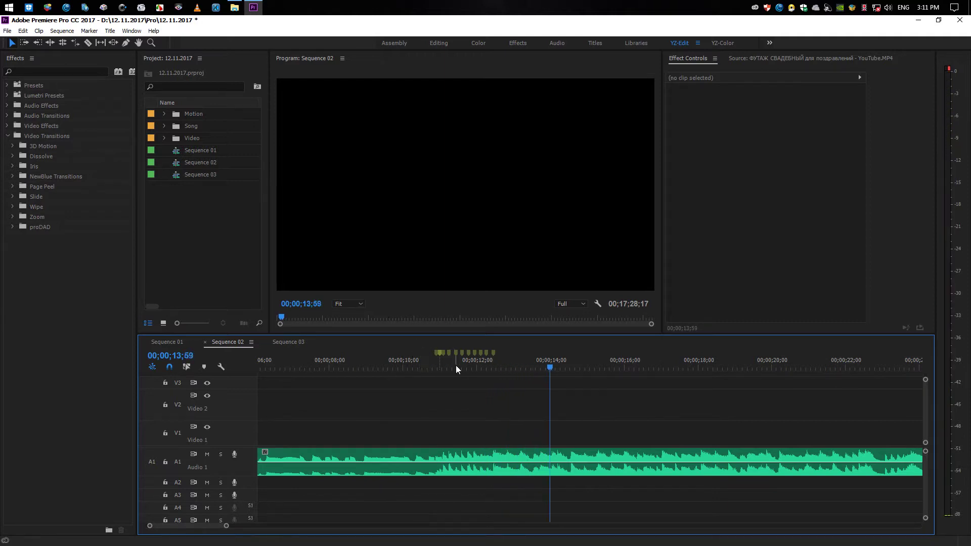
# Replay from about 10;56, stop at 00;00;15;09 and add a marker there with its settings open
pyautogui.click(502, 377)
pyautogui.moveTo(407, 379); pyautogui.dragTo(438, 375)
pyautogui.press('space')
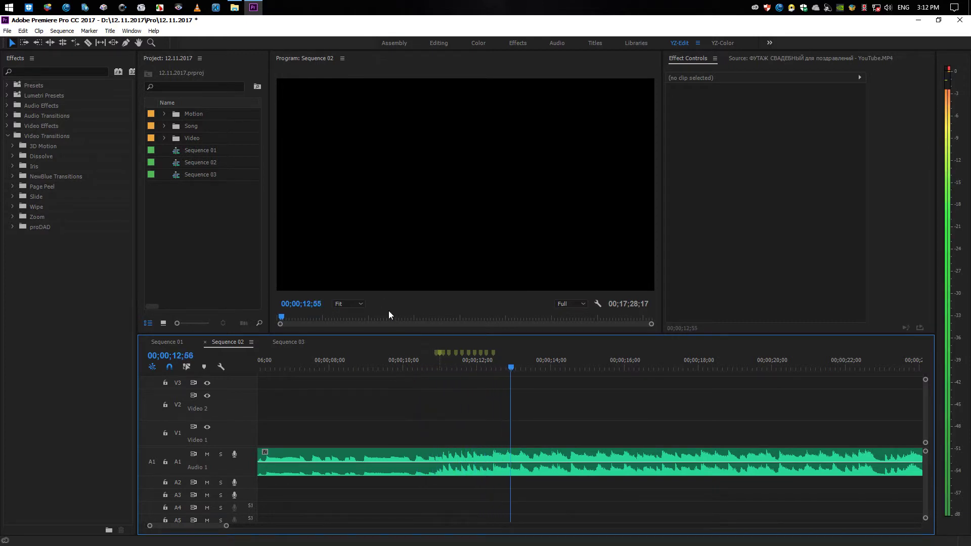
pyautogui.press('space')
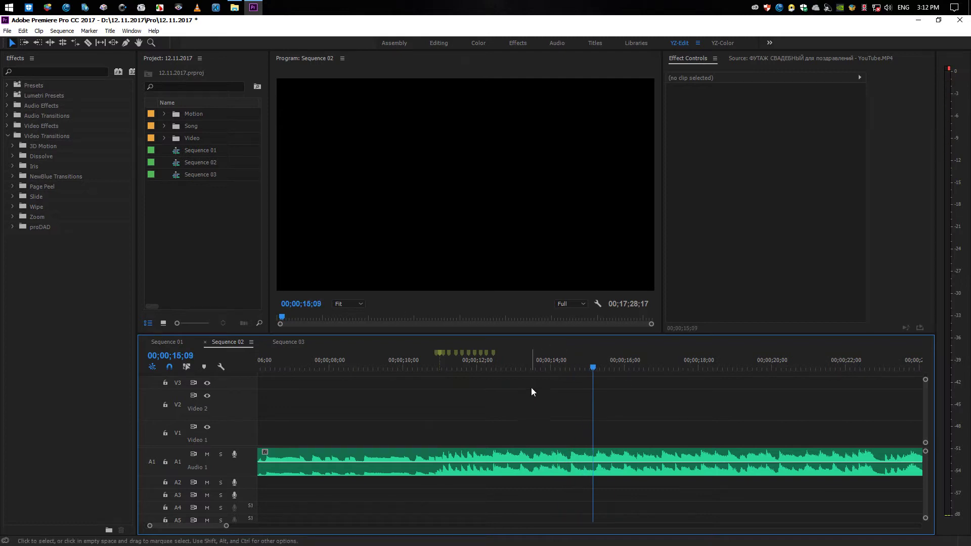
pyautogui.press('m')
pyautogui.press('m')
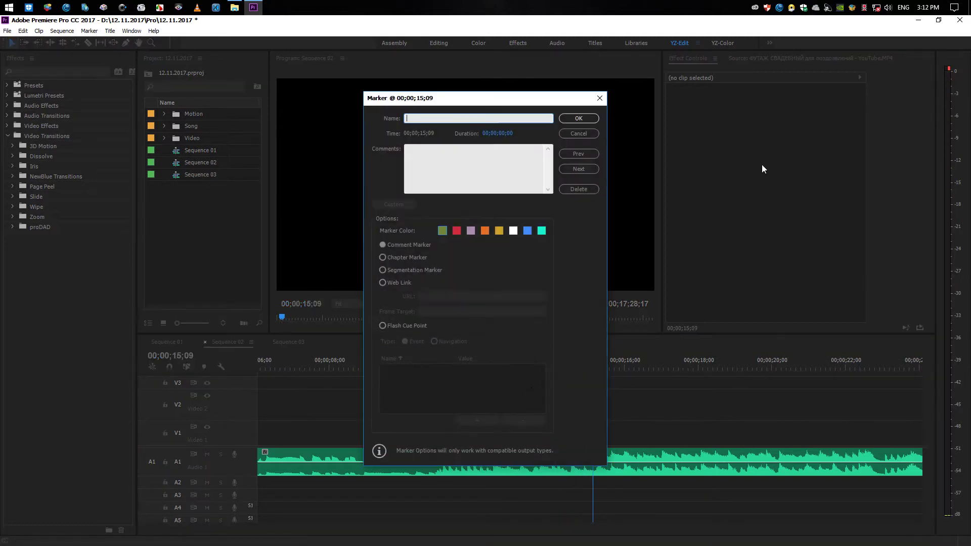
# Keep the 15;09 marker and add another marker at 00;00;16;10
pyautogui.press('Return')
pyautogui.click(631, 360)
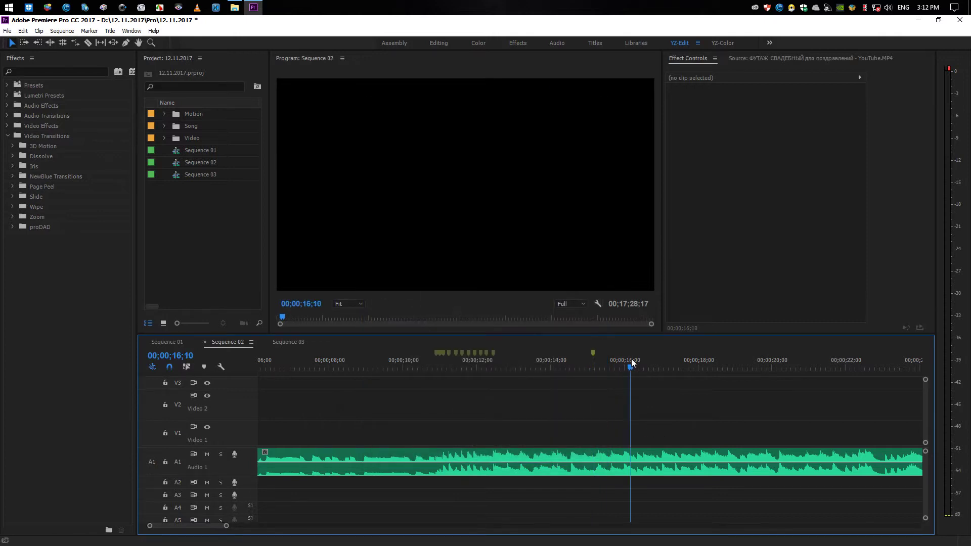
pyautogui.press('m')
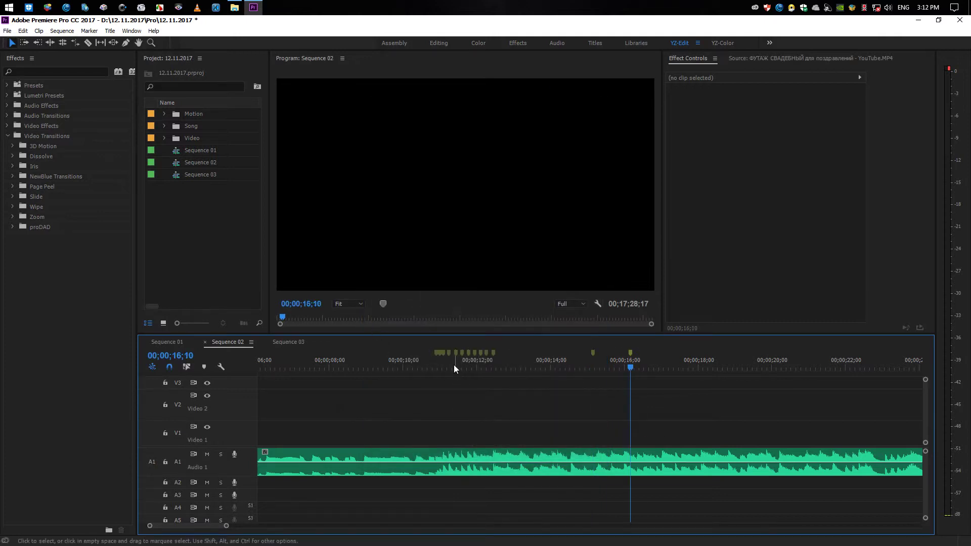
# Clear the marker at 15;09 from the timeline ruler
pyautogui.rightClick(594, 352)
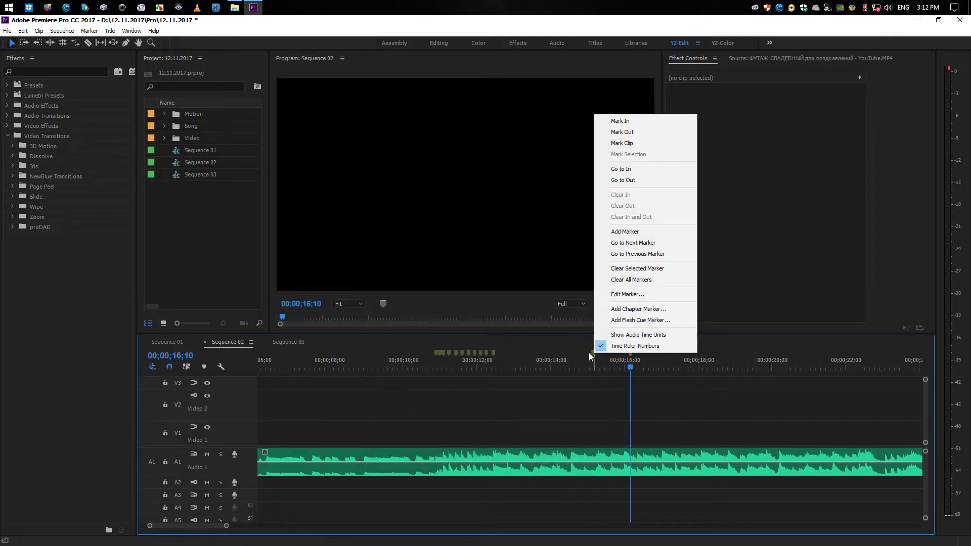
pyautogui.click(630, 280)
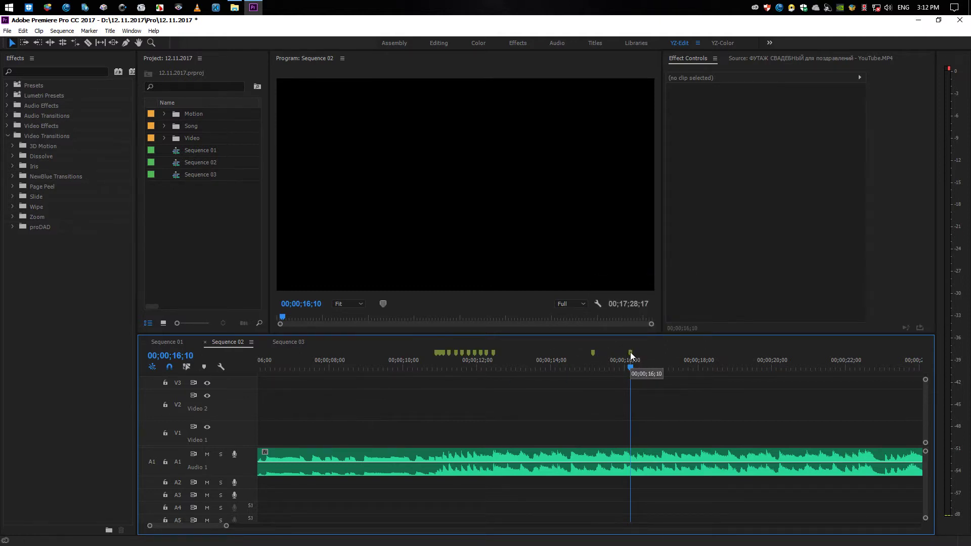
pyautogui.rightClick(630, 356)
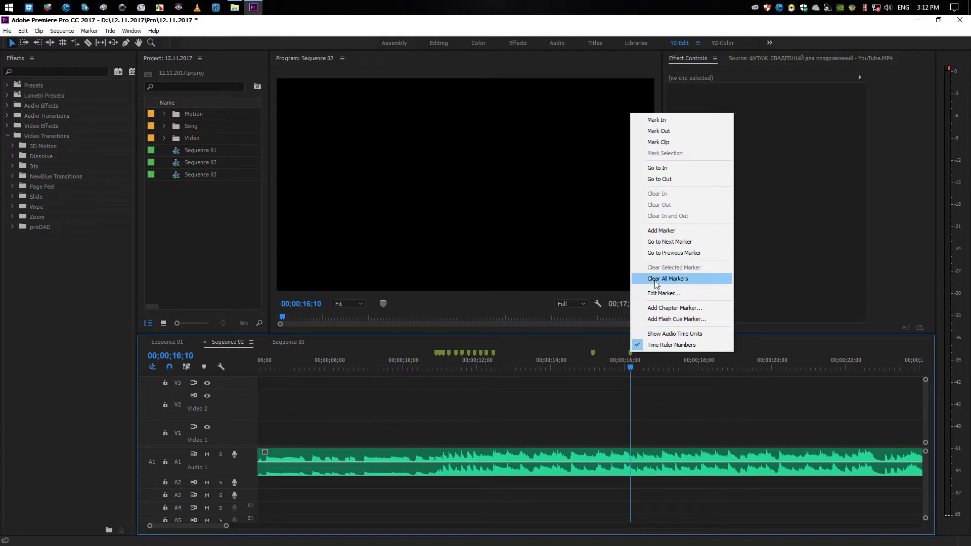
pyautogui.click(609, 344)
pyautogui.click(594, 355)
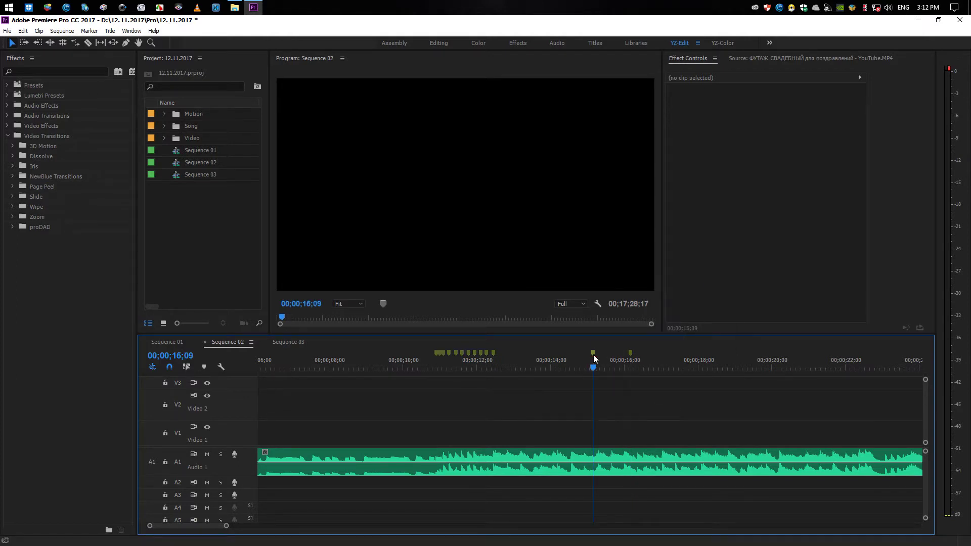
pyautogui.rightClick(594, 355)
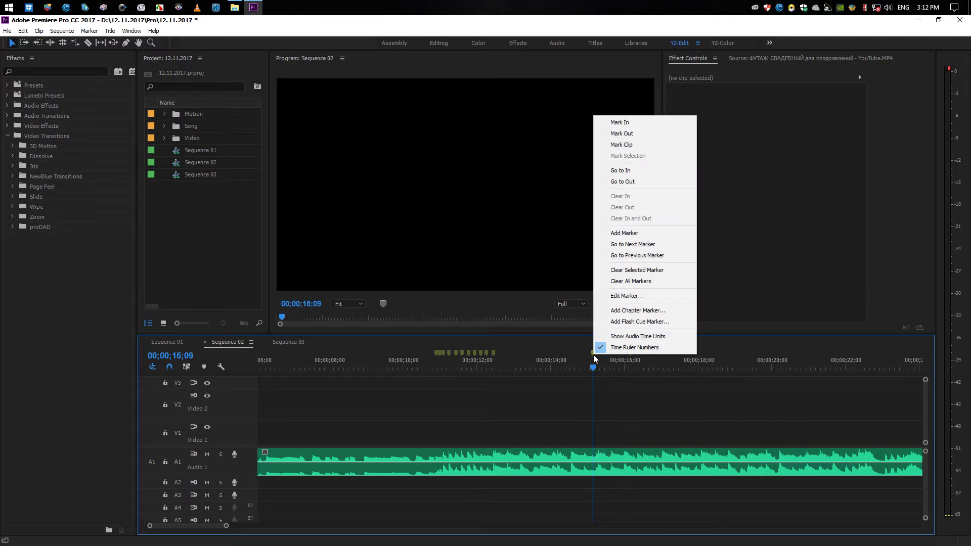
pyautogui.click(642, 271)
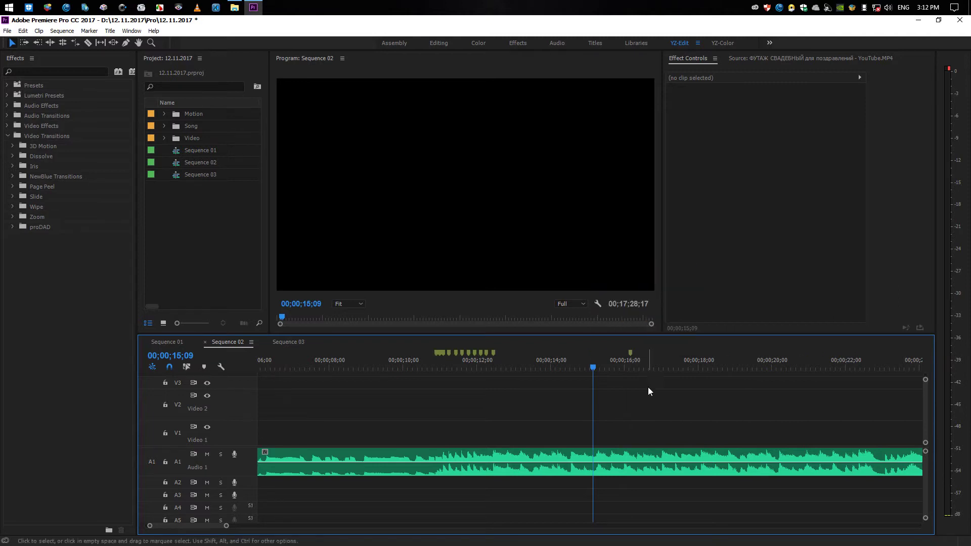
# Clear the marker at 16;10 from the timeline ruler
pyautogui.rightClick(630, 351)
pyautogui.click(593, 347)
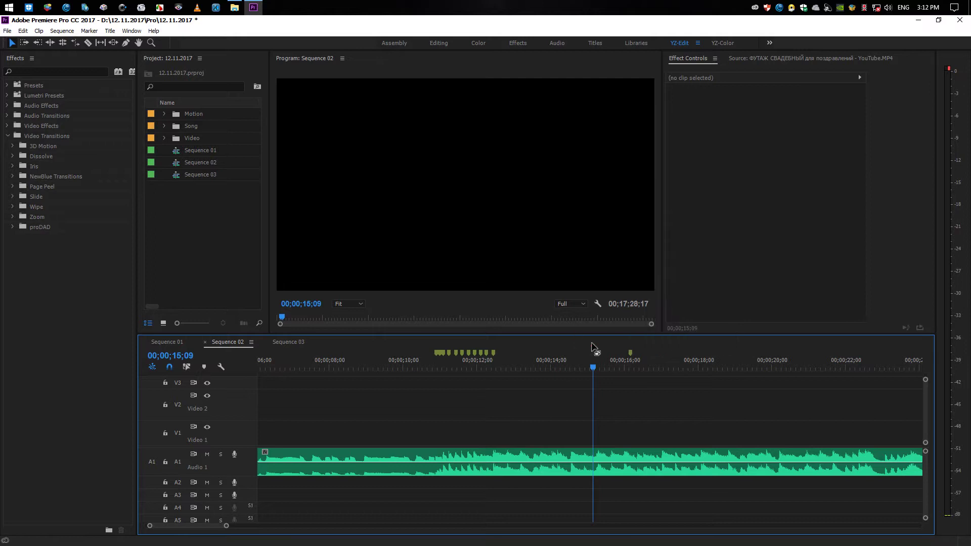
pyautogui.click(630, 353)
pyautogui.rightClick(630, 353)
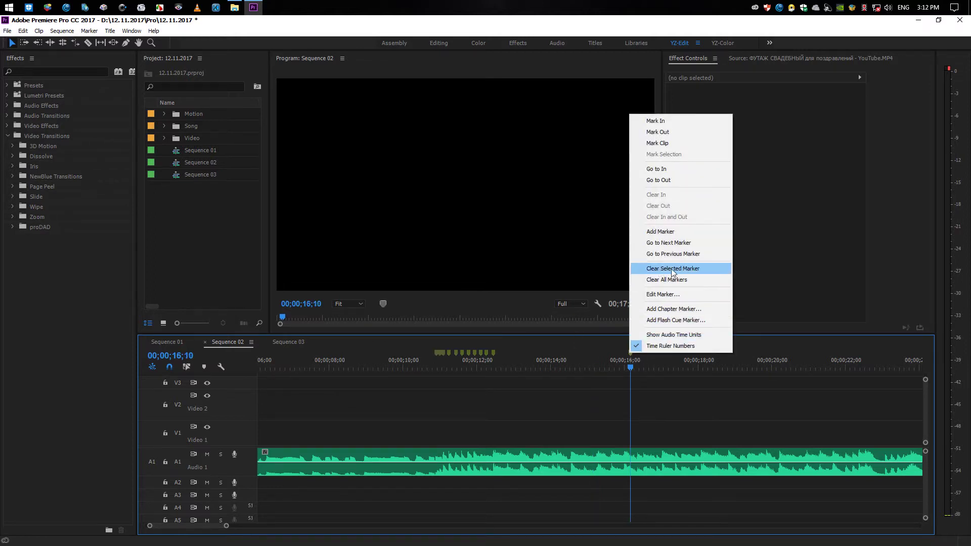
pyautogui.click(655, 324)
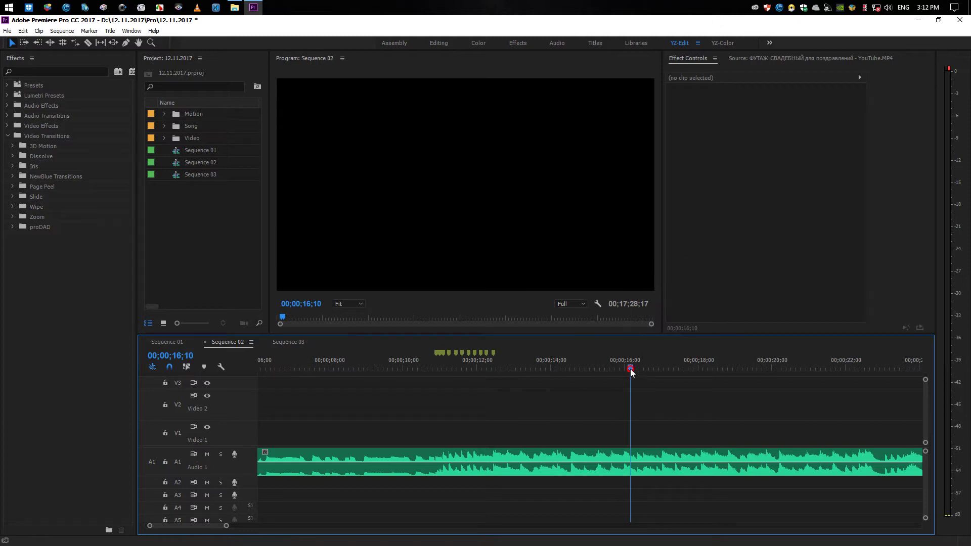
# Play the song from 10;27 and zoom the timeline out
pyautogui.moveTo(630, 369); pyautogui.dragTo(419, 369)
pyautogui.scroll(5, 511, 349)
pyautogui.press('space')
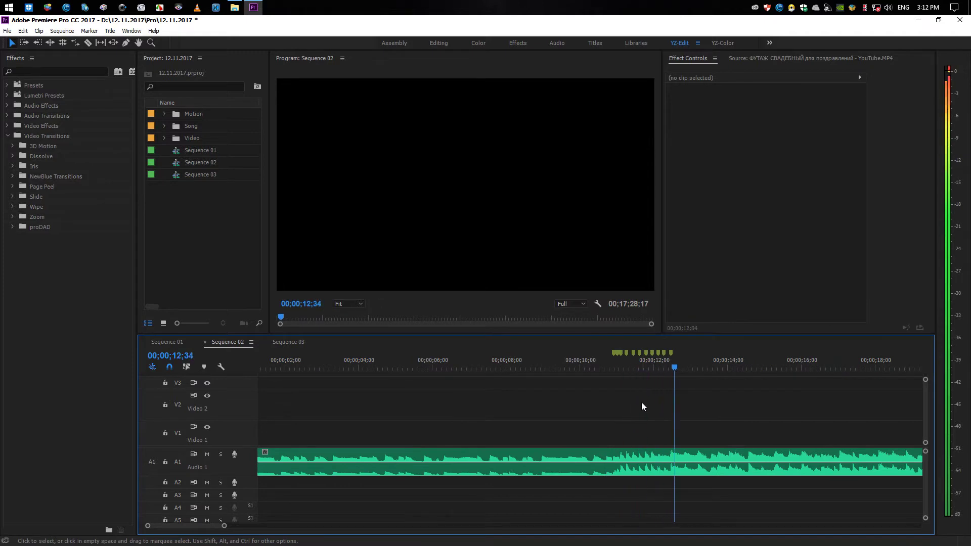
pyautogui.press('-')
pyautogui.press('-')
pyautogui.press('-')
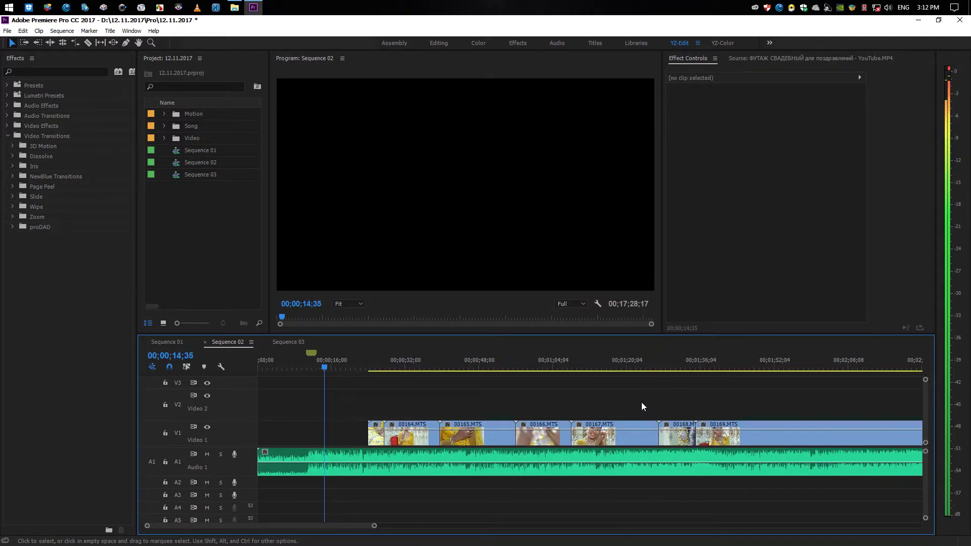
# Play Sequence 02 from 00;00;00;00, then save the 12.11.2017 project
pyautogui.press('Home')
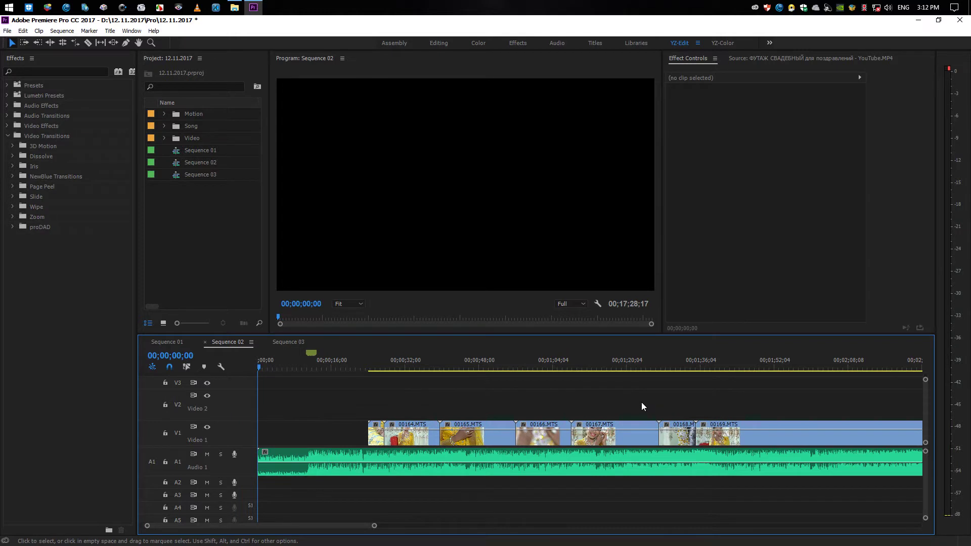
pyautogui.press('=')
pyautogui.press('=')
pyautogui.press('=')
pyautogui.press('-')
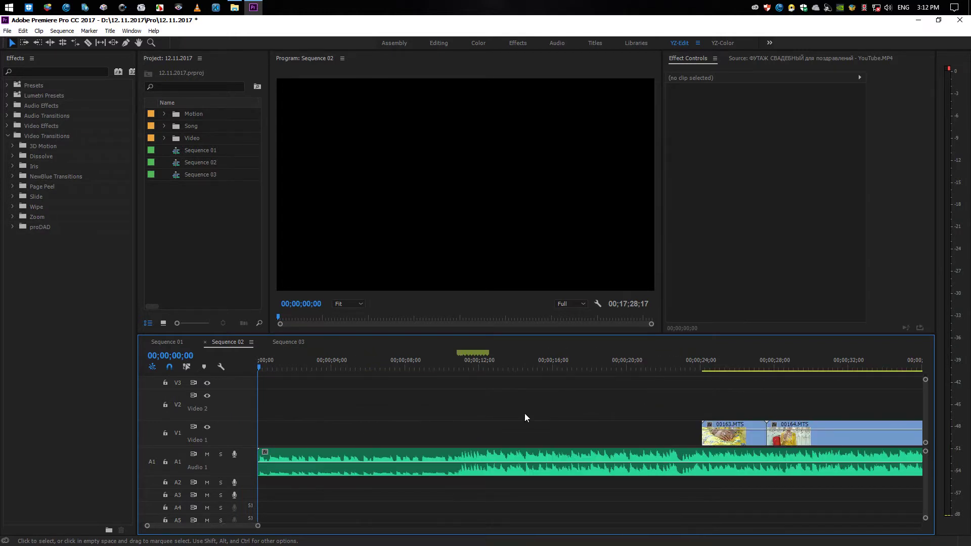
pyautogui.press('space')
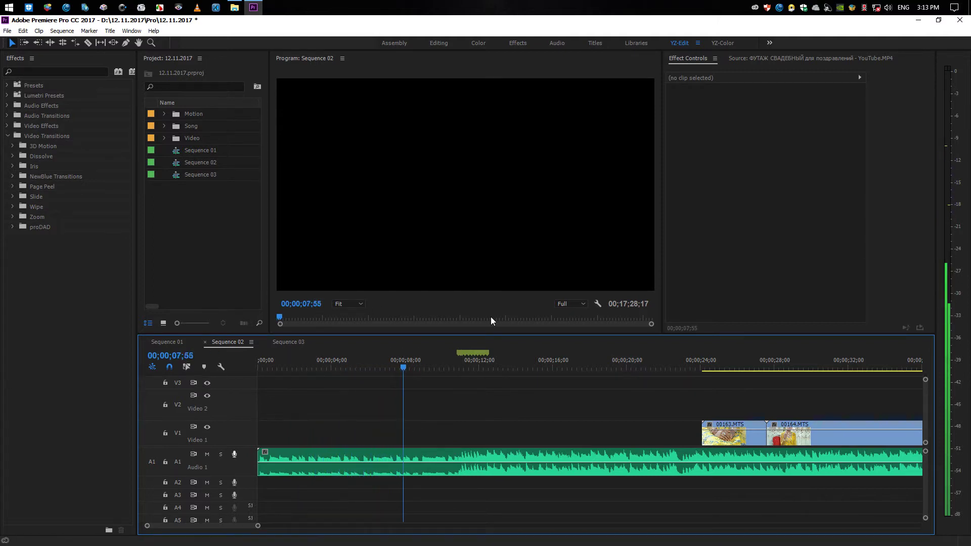
pyautogui.hotkey('ctrl', 's')
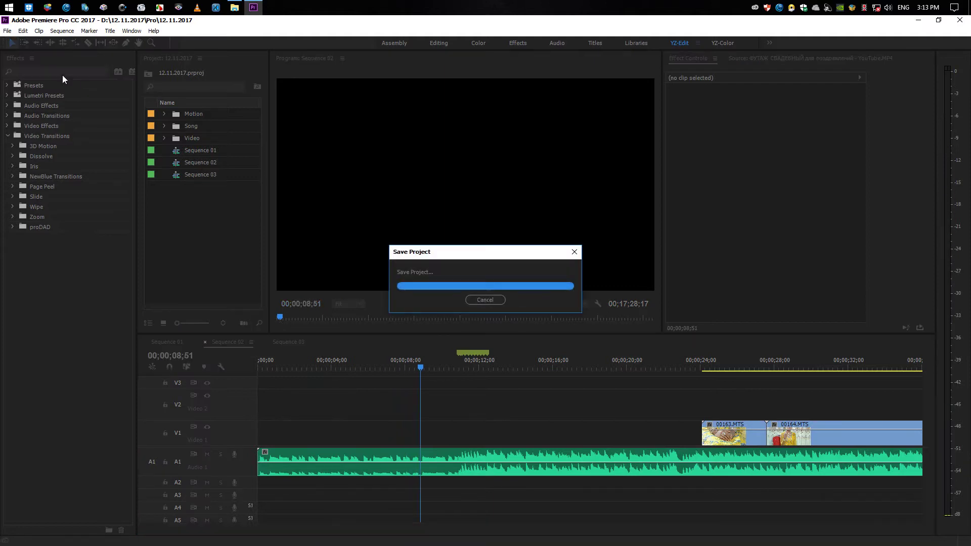
# Open the Video bin and select the flower clip 00003.MTS among its thumbnails
pyautogui.doubleClick(185, 139)
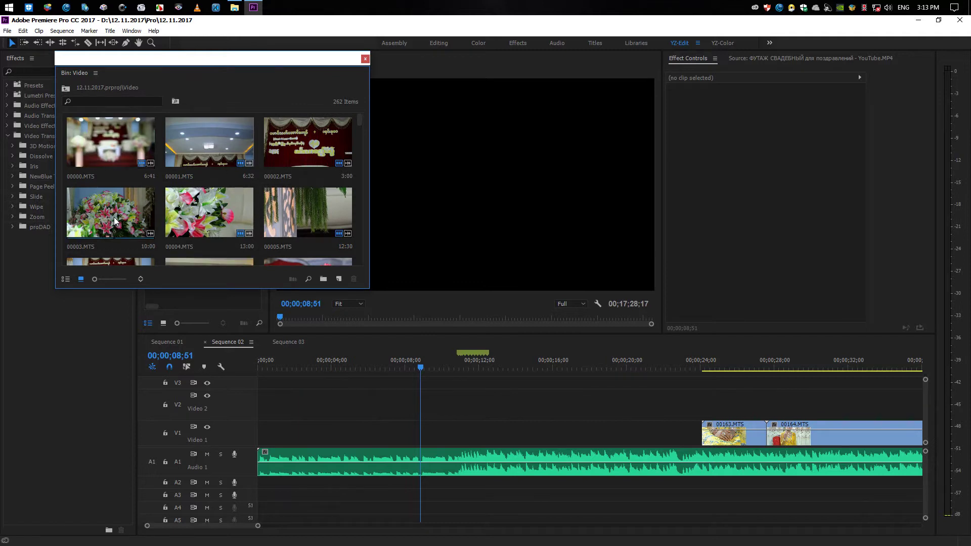
pyautogui.click(129, 214)
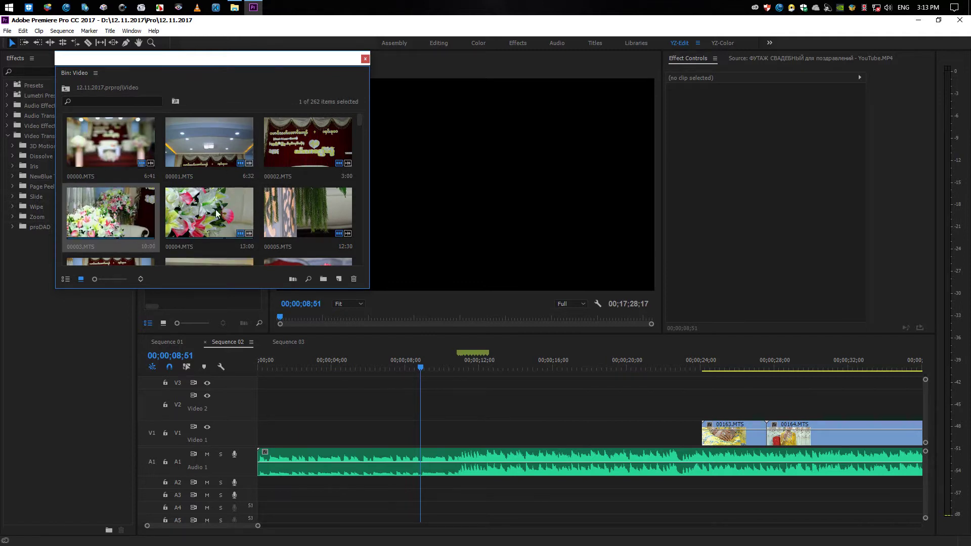
pyautogui.scroll(-1, 211, 210)
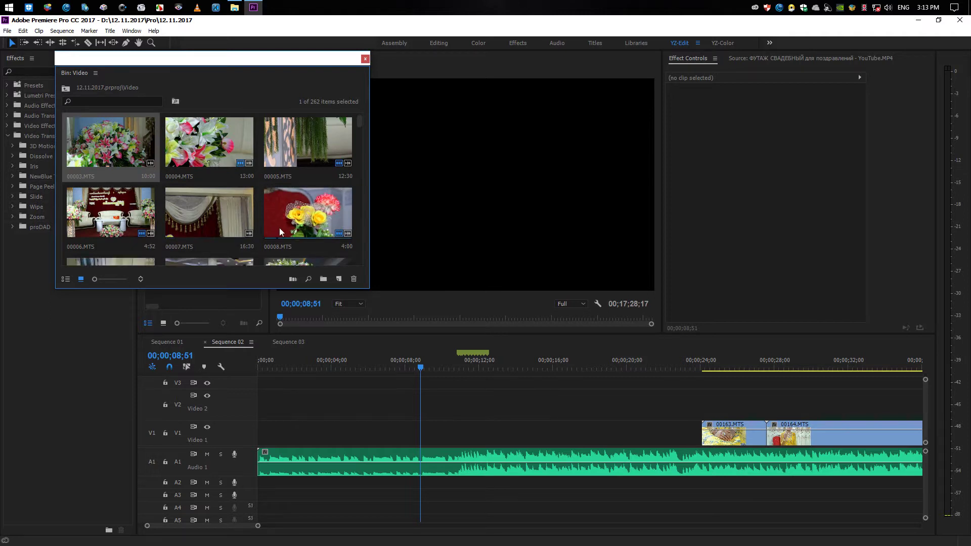
pyautogui.scroll(-1, 190, 187)
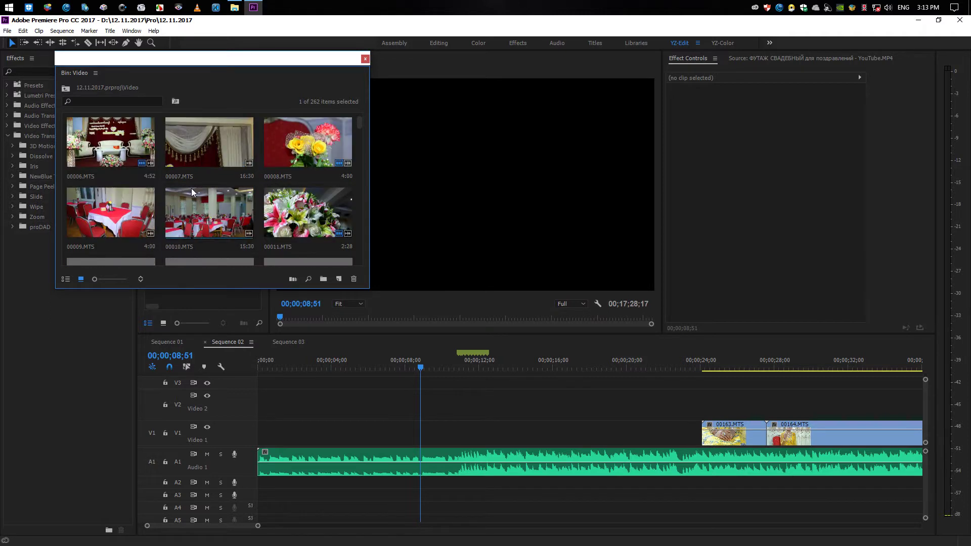
pyautogui.scroll(2, 305, 212)
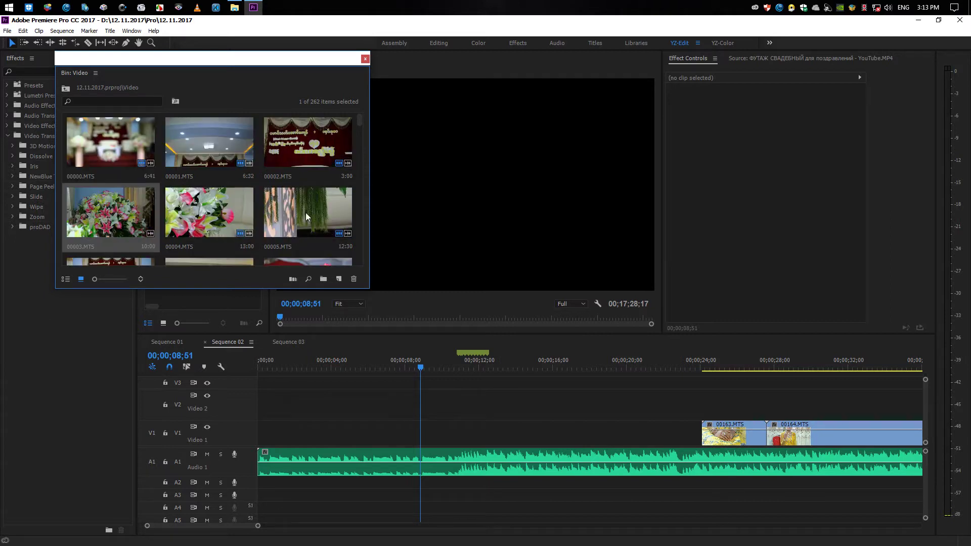
# Load 00003.MTS in the Source monitor and preview it at Full resolution
pyautogui.doubleClick(101, 204)
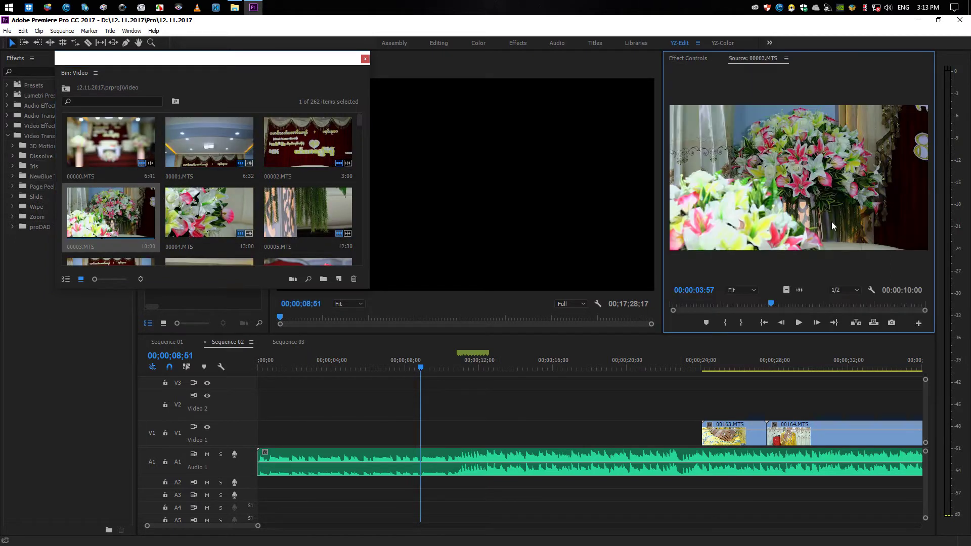
pyautogui.moveTo(771, 307); pyautogui.dragTo(653, 313)
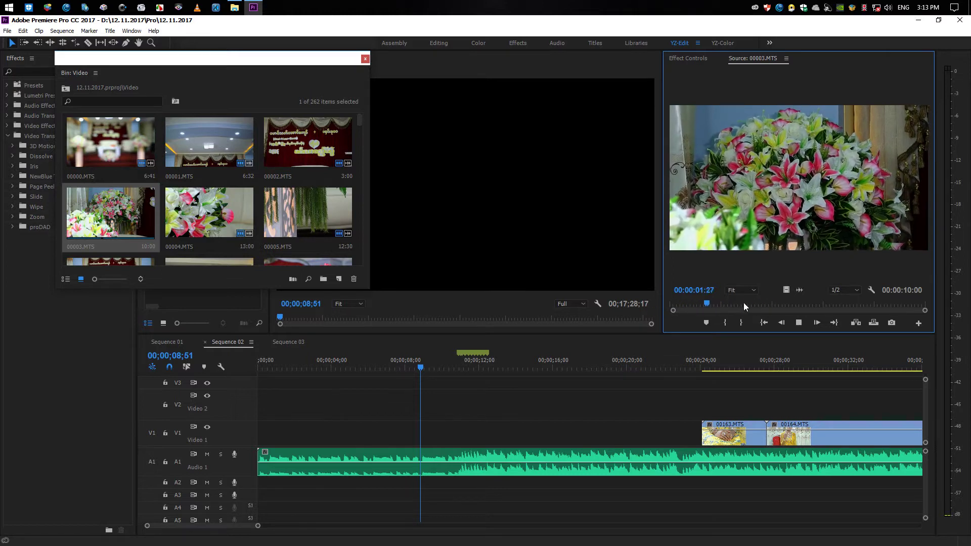
pyautogui.press('space')
pyautogui.click(720, 305)
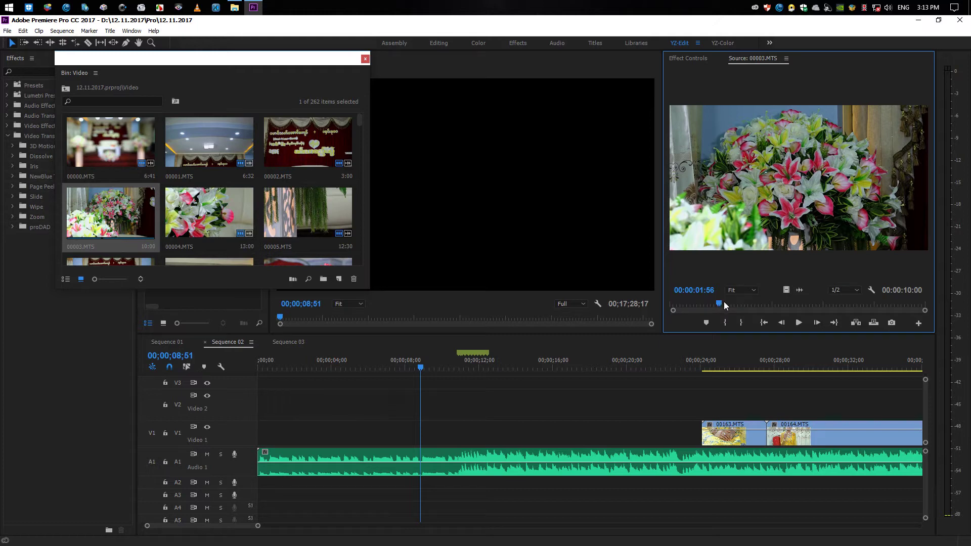
pyautogui.click(855, 290)
pyautogui.click(842, 294)
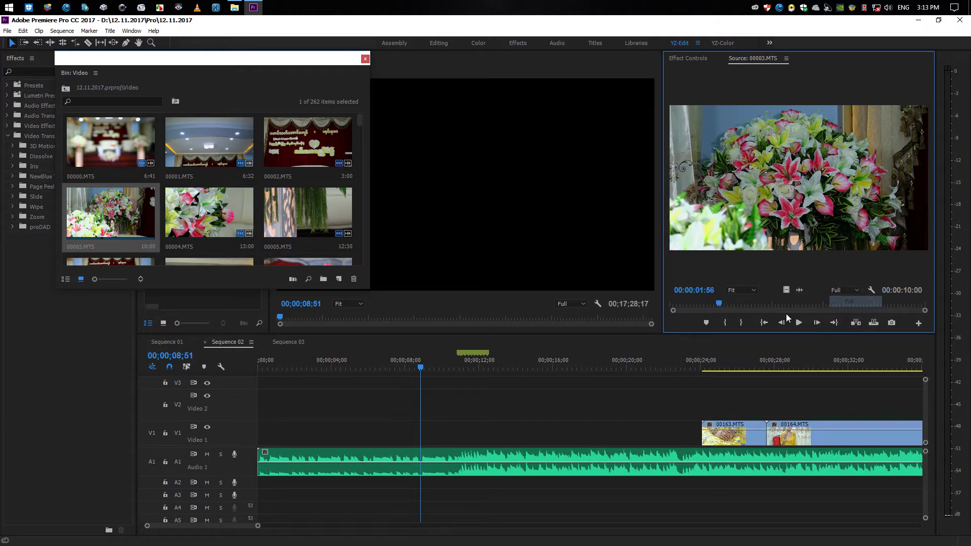
pyautogui.click(742, 303)
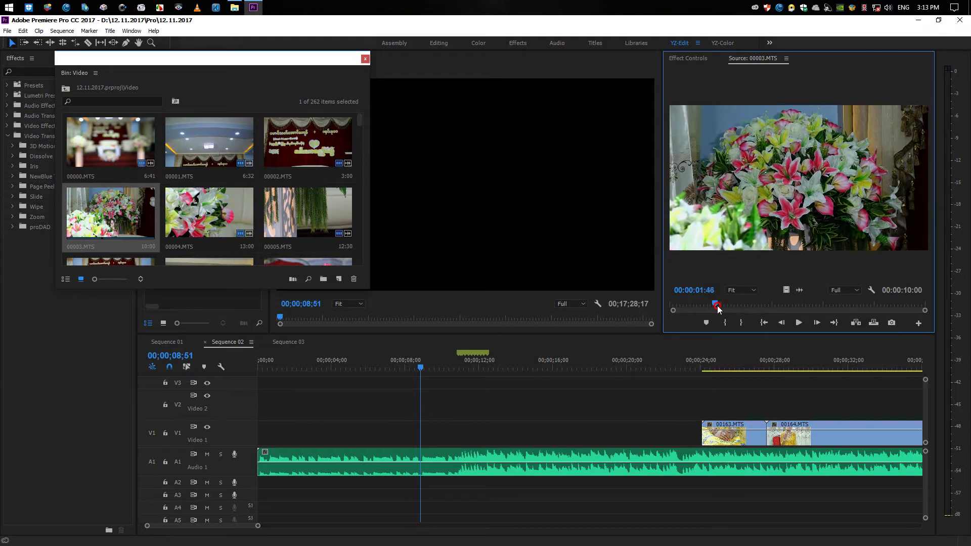
# Set the source in point at 00:00:02:00 and the out point at 00:00:04:50
pyautogui.moveTo(742, 303)
pyautogui.mouseDown()
pyautogui.moveTo(696, 309)
pyautogui.moveTo(722, 310)
pyautogui.mouseUp()
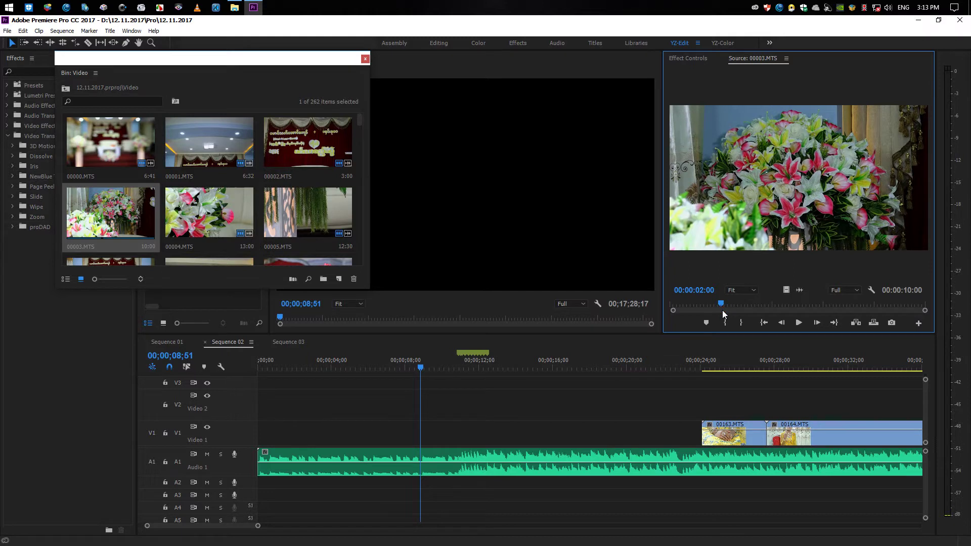
pyautogui.press('i')
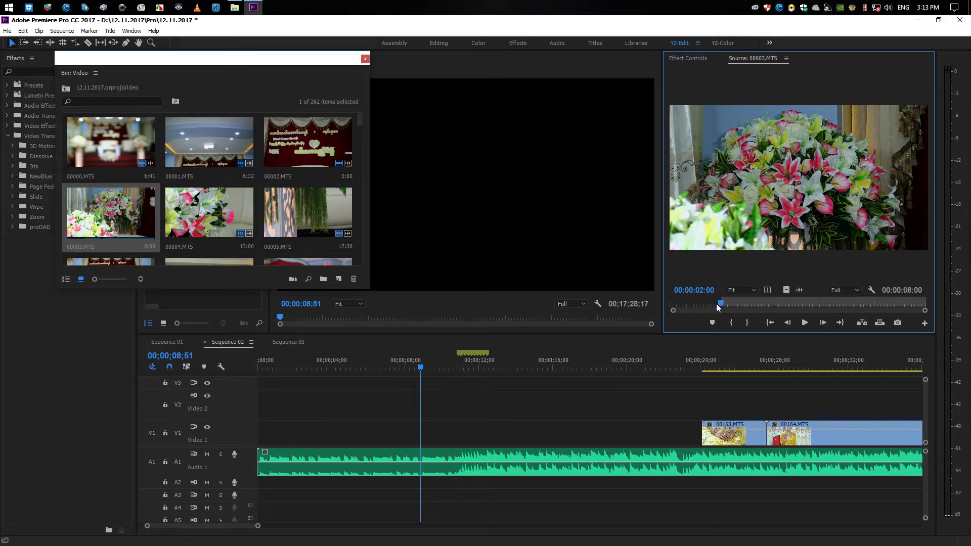
pyautogui.moveTo(725, 307); pyautogui.dragTo(795, 307)
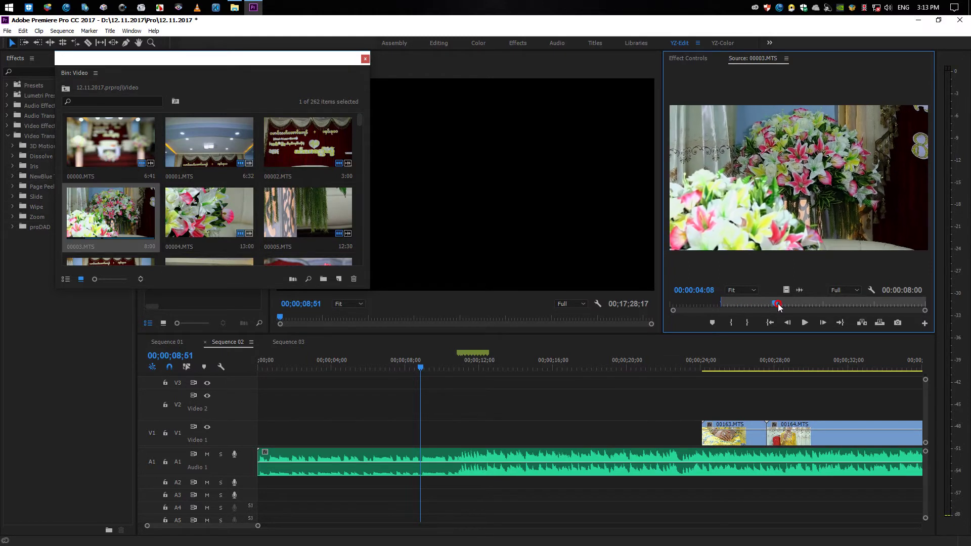
pyautogui.press('o')
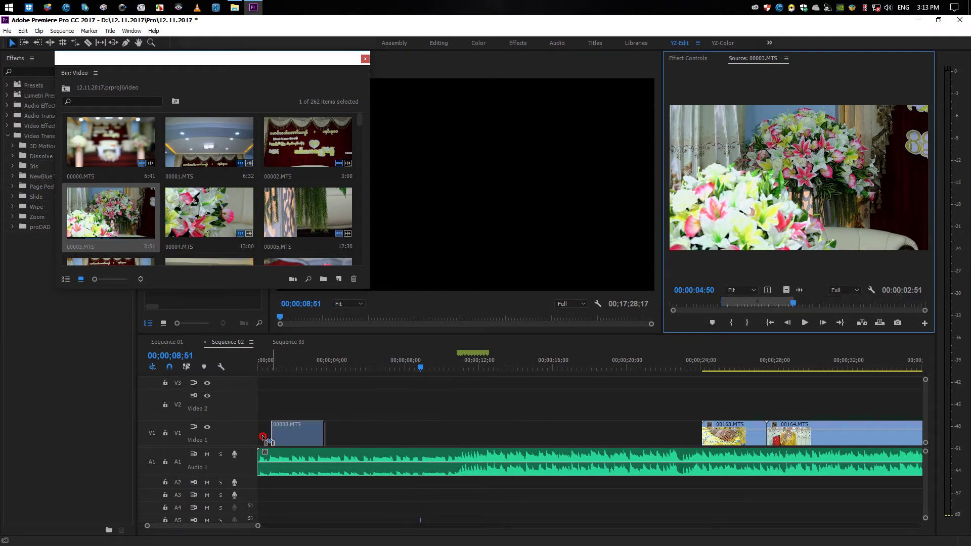
# Place 00003.MTS at the start of V1 and extend its end to about 00;00;04;00
pyautogui.moveTo(398, 372); pyautogui.dragTo(268, 435)
pyautogui.press('Home')
pyautogui.press('space')
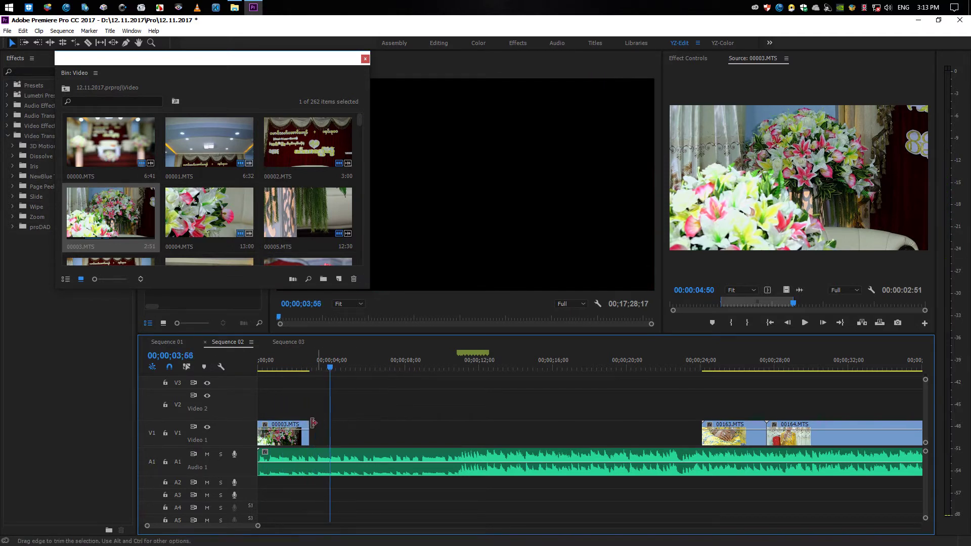
pyautogui.moveTo(307, 425); pyautogui.dragTo(329, 425)
pyautogui.moveTo(329, 365); pyautogui.dragTo(214, 370)
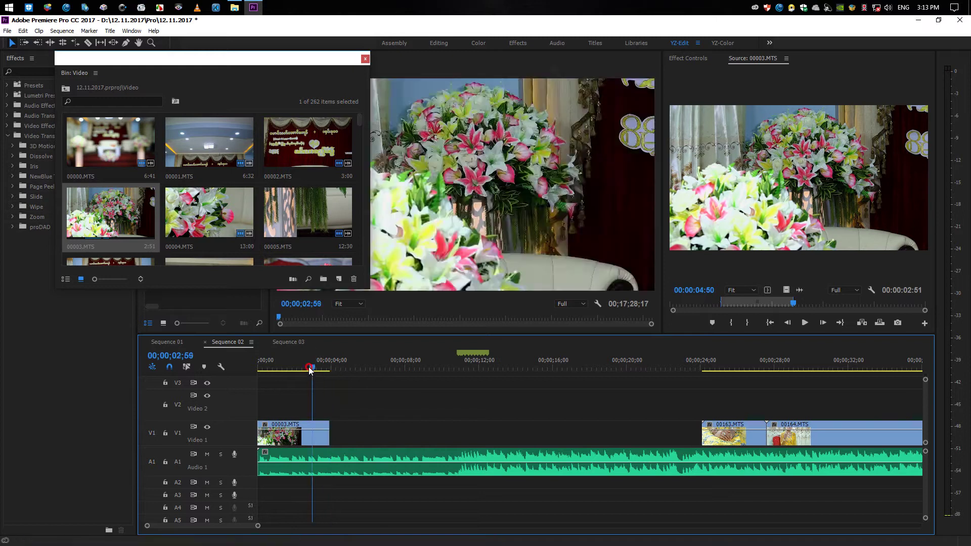
pyautogui.press('space')
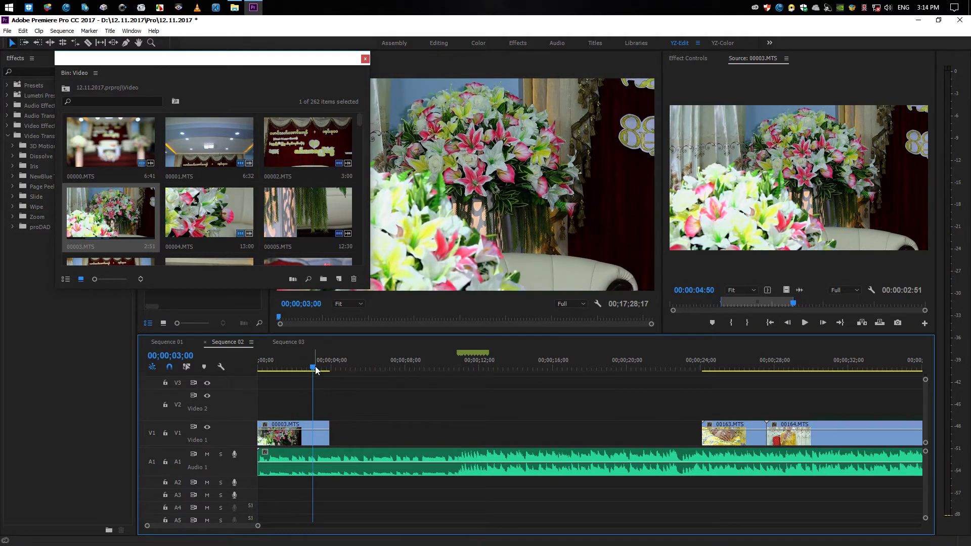
# Play the edit from the start and scrub to about 00;00;01;07 to find the beat
pyautogui.moveTo(315, 364); pyautogui.dragTo(221, 379)
pyautogui.press('space')
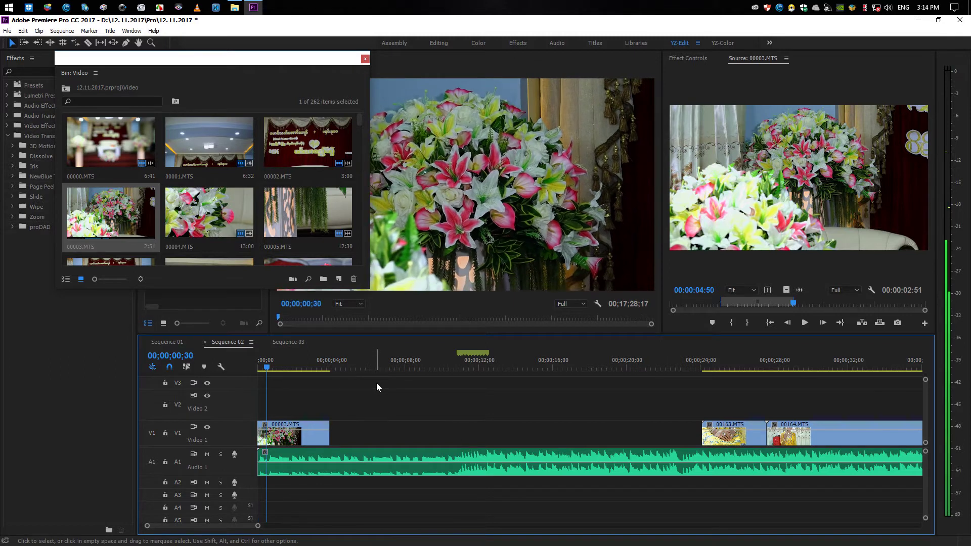
pyautogui.click(283, 367)
pyautogui.press('space')
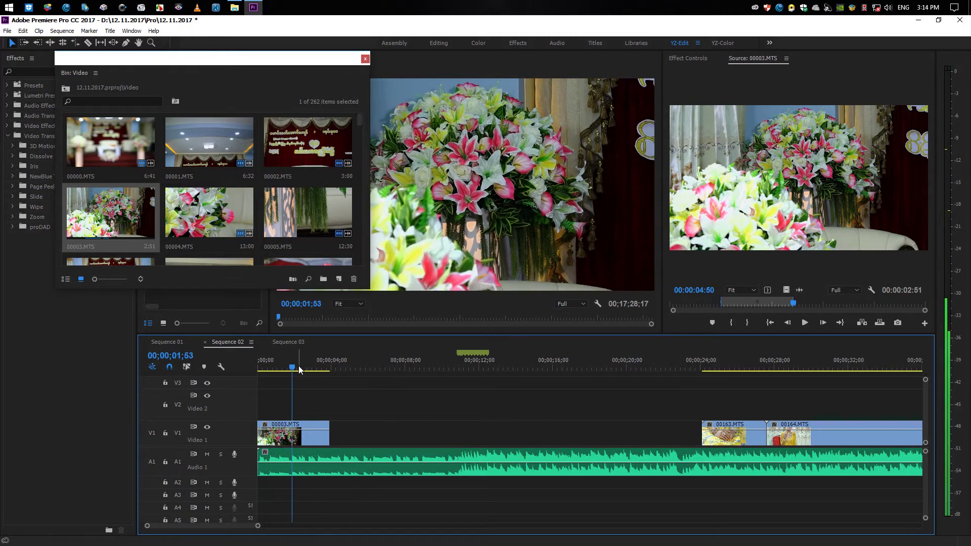
pyautogui.moveTo(284, 371); pyautogui.dragTo(278, 371)
# Cut the song at 00;00;01;09, delete the opening piece, and slide the rest to 00;00;00;00 on A1
pyautogui.press('=')
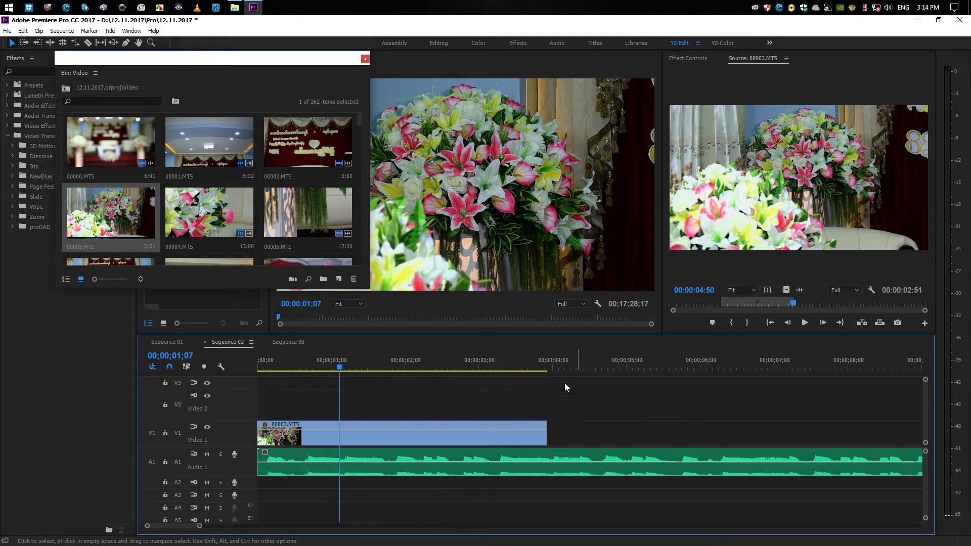
pyautogui.moveTo(339, 368); pyautogui.dragTo(342, 371)
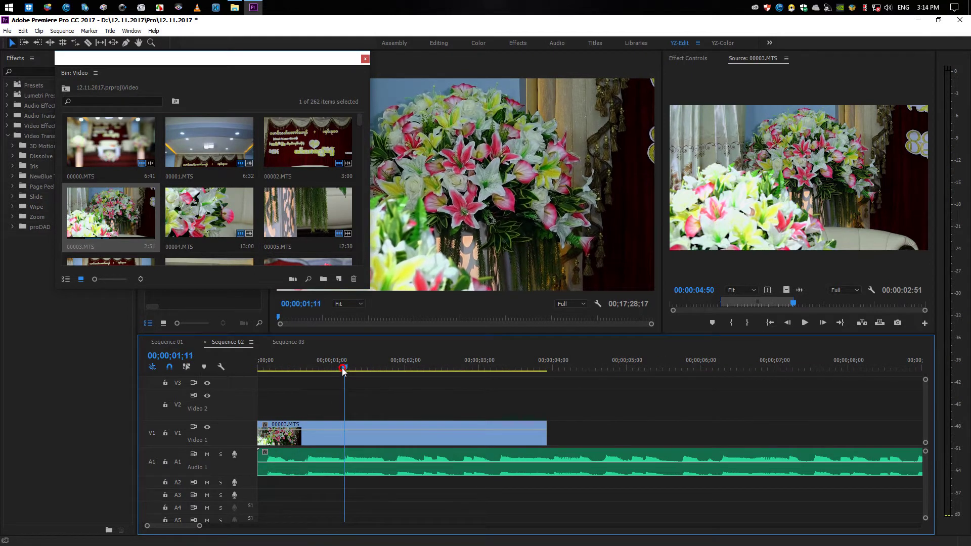
pyautogui.press('c')
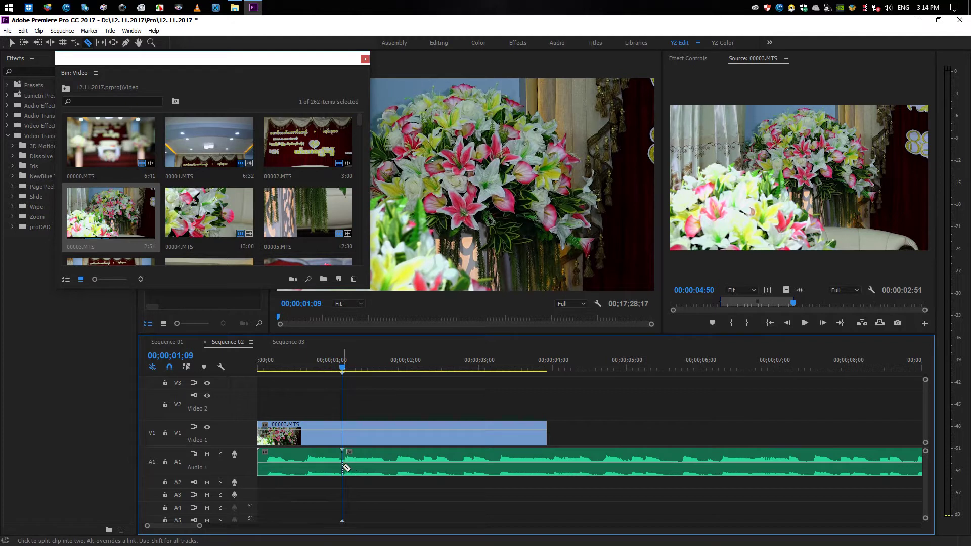
pyautogui.press('space')
pyautogui.press('-')
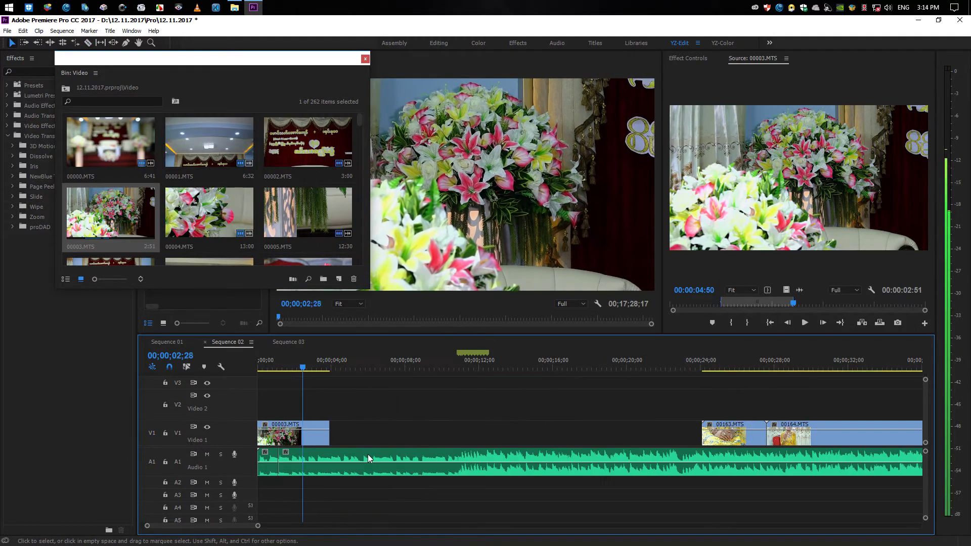
pyautogui.click(273, 458)
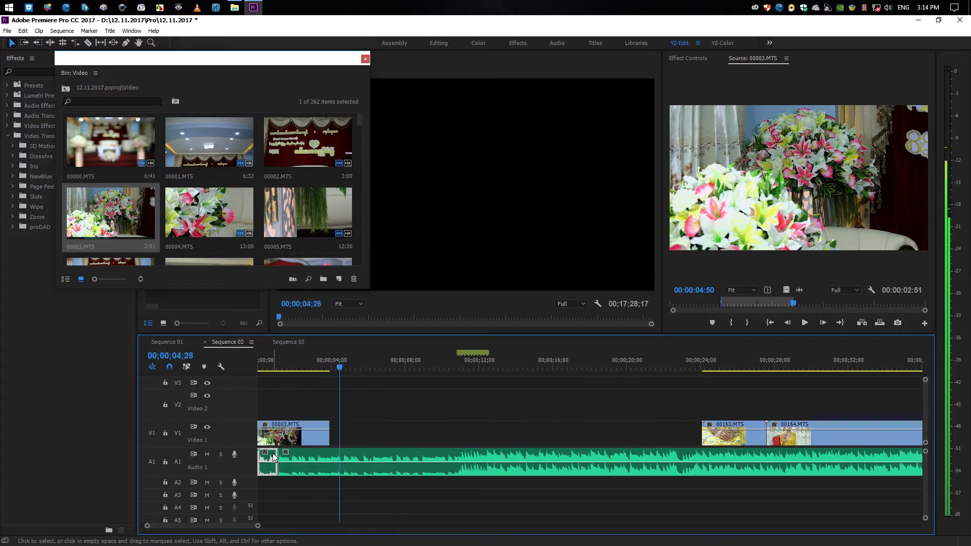
pyautogui.press('Delete')
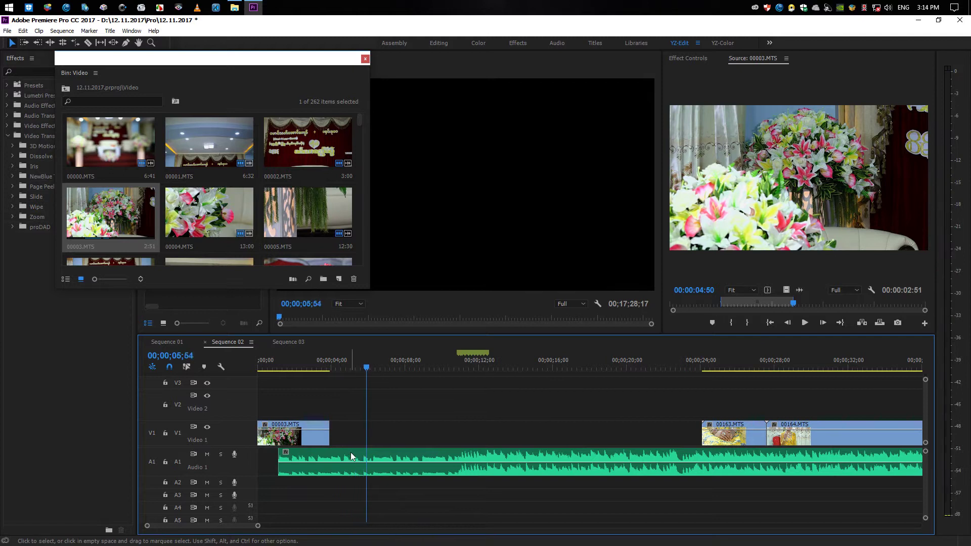
pyautogui.moveTo(351, 456); pyautogui.dragTo(287, 464)
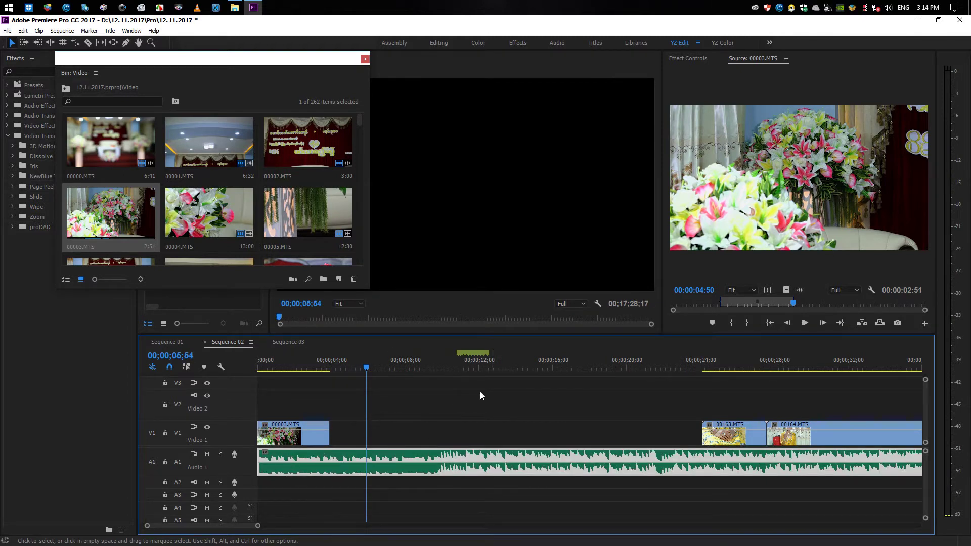
# Play from about 00;00;10;32, add a ruler marker, then clear all markers from the sequence
pyautogui.click(452, 360)
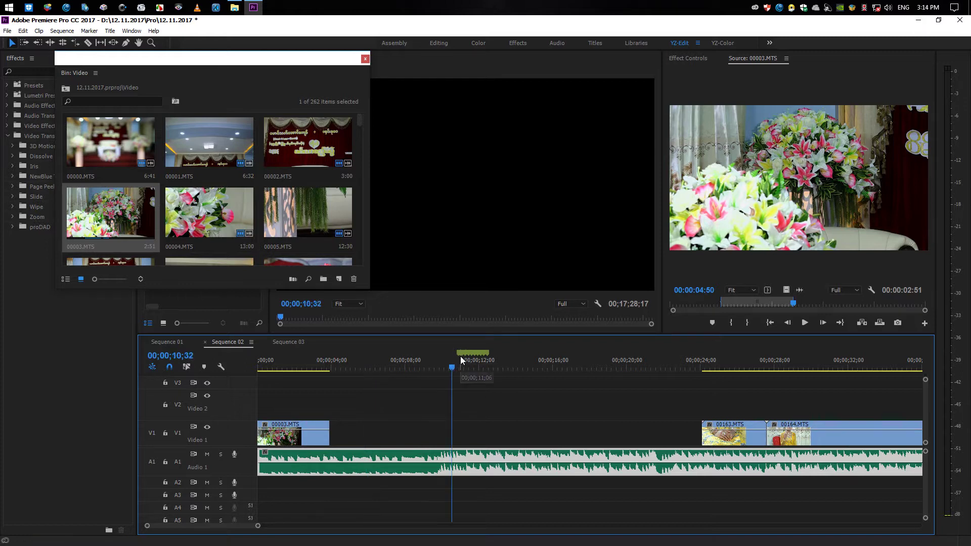
pyautogui.press('space')
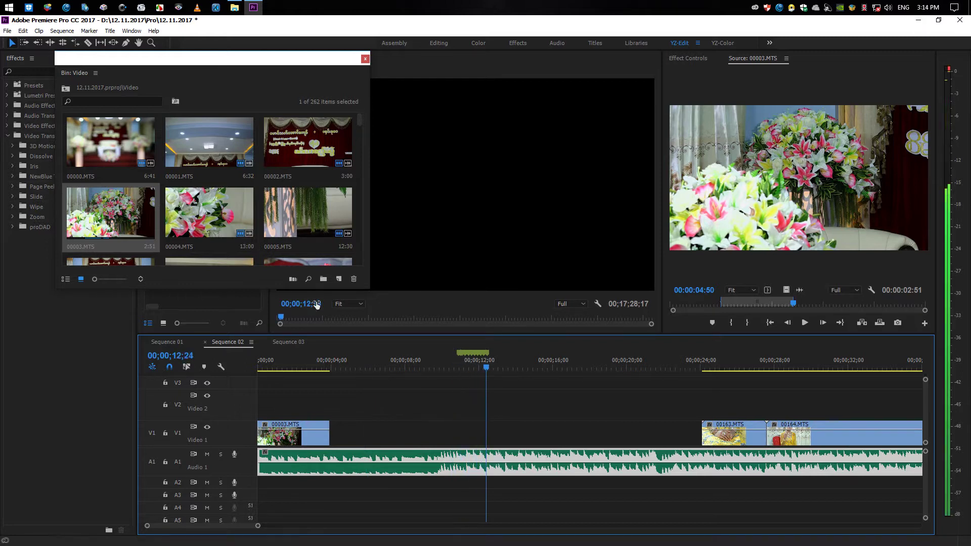
pyautogui.rightClick(486, 356)
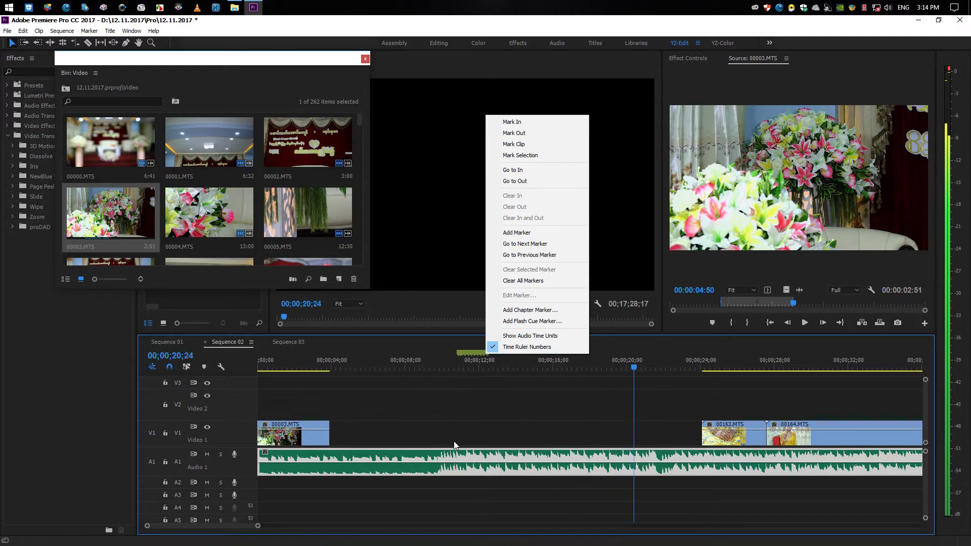
pyautogui.click(457, 350)
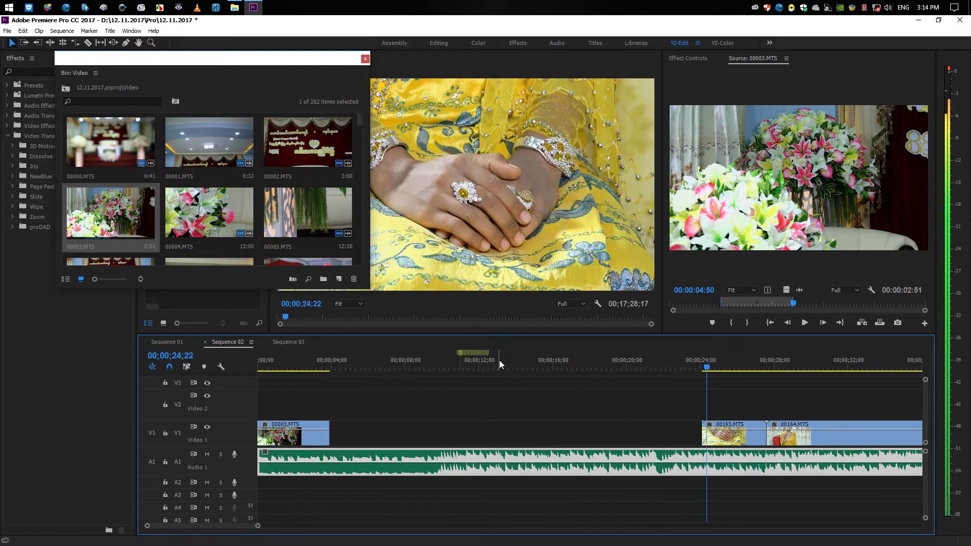
pyautogui.moveTo(448, 353)
pyautogui.mouseDown()
pyautogui.moveTo(462, 357)
pyautogui.moveTo(439, 353)
pyautogui.moveTo(471, 357)
pyautogui.mouseUp()
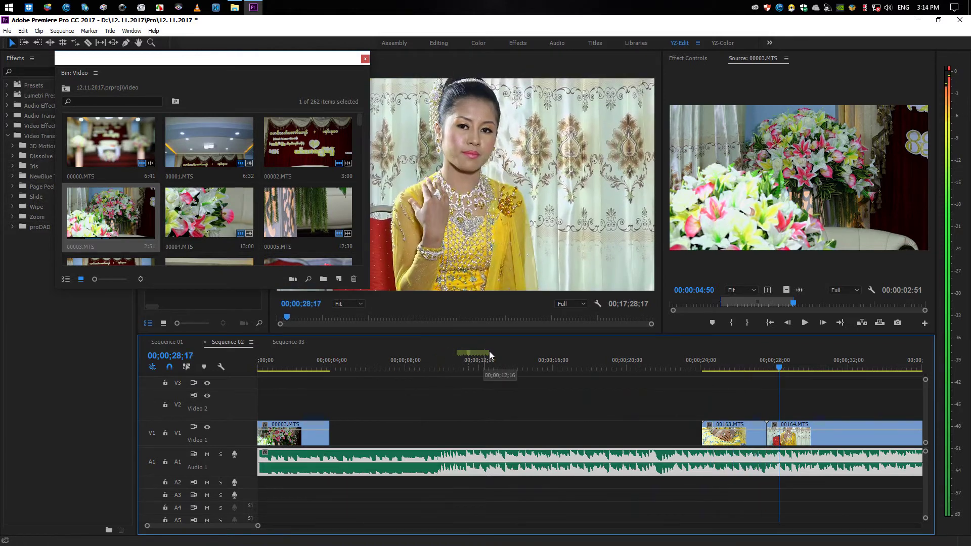
pyautogui.rightClick(471, 357)
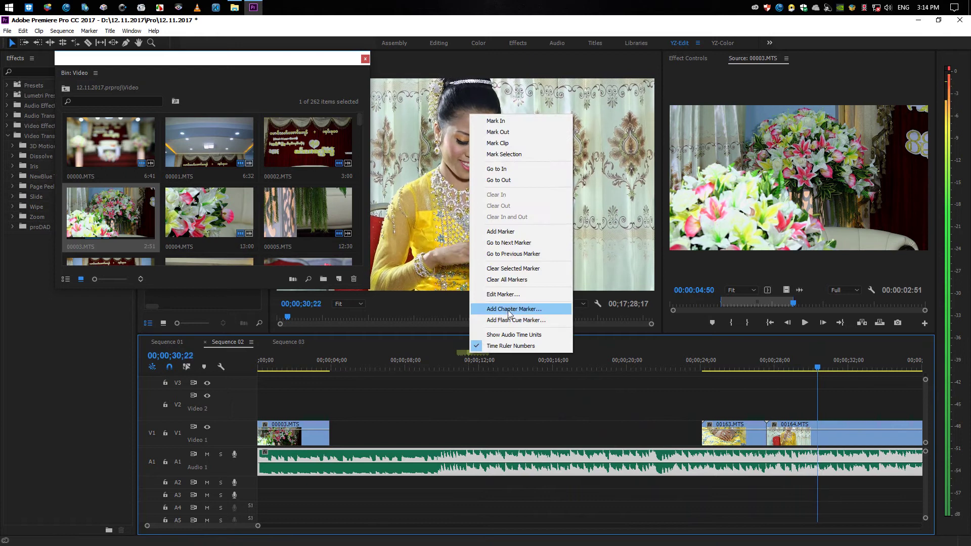
pyautogui.click(506, 278)
# Play the edit from around ten seconds, then from 00;00;00;00, and return to the start
pyautogui.click(421, 364)
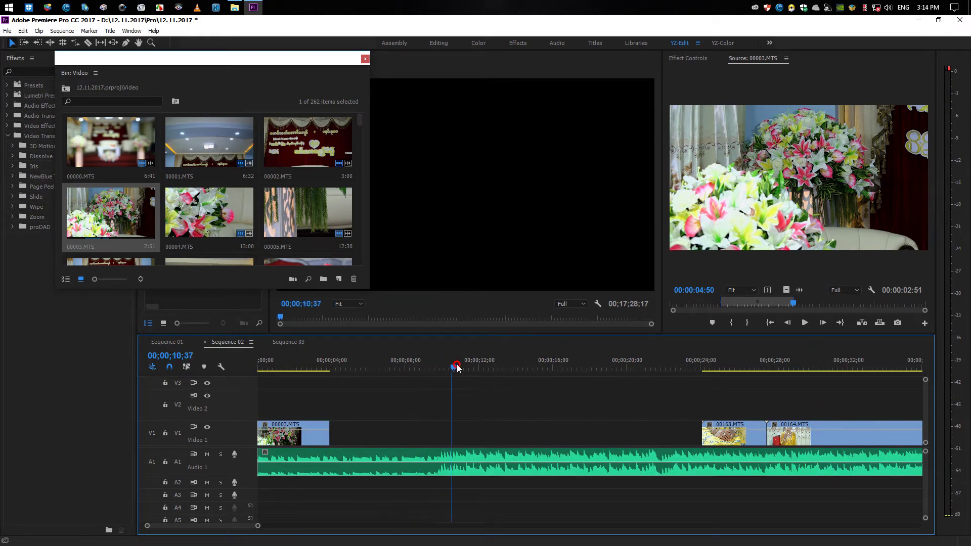
pyautogui.press('space')
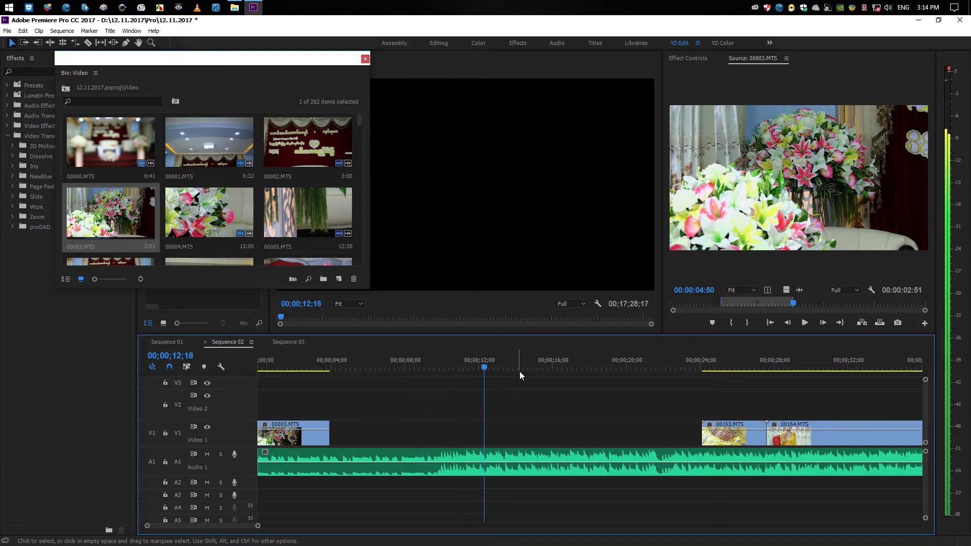
pyautogui.press('Home')
pyautogui.press('space')
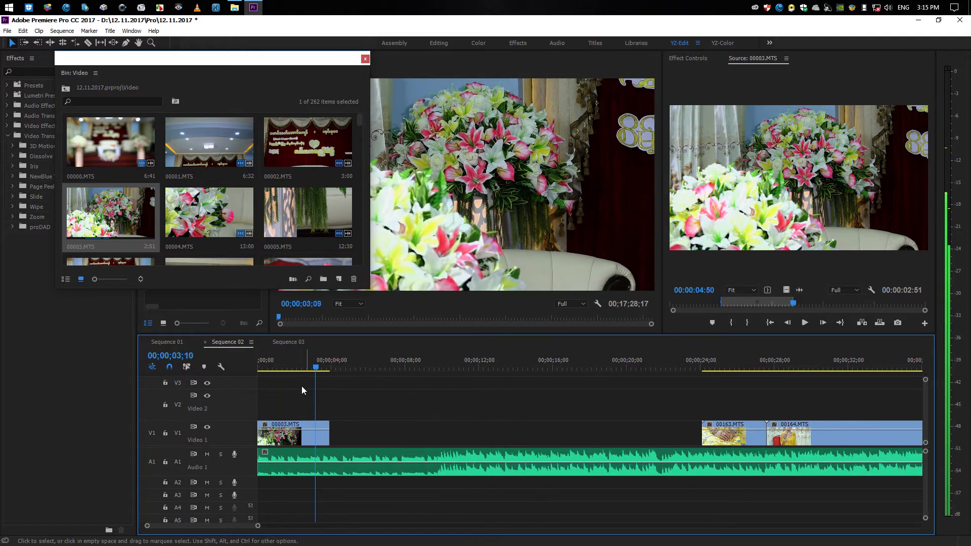
pyautogui.press('space')
pyautogui.press('Home')
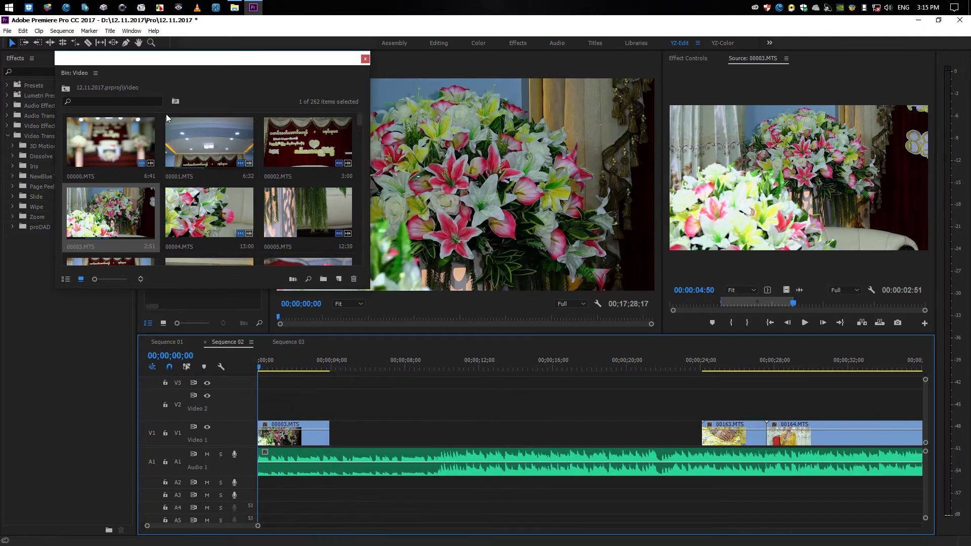
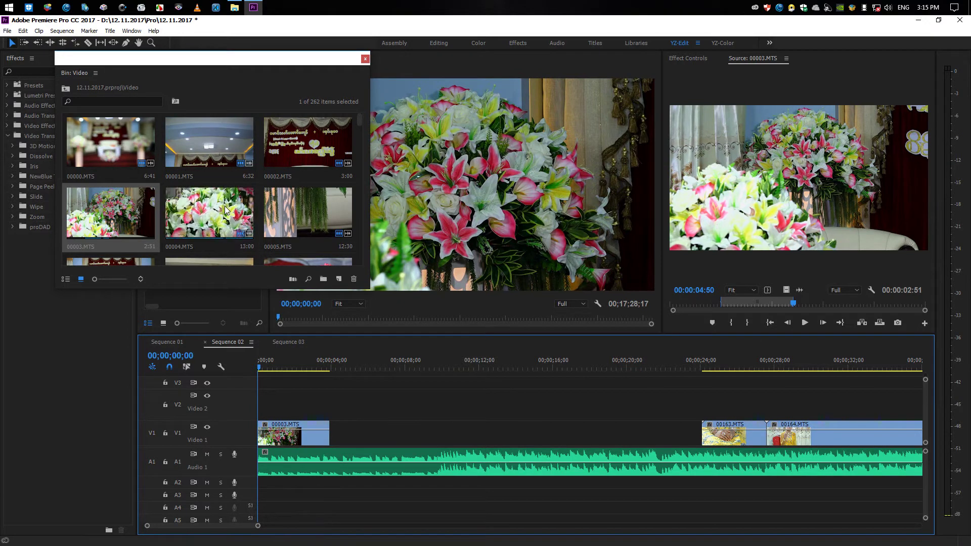
# Load fern clip 00005.MTS in the Source monitor and mark a 00:00:06:30 In/Out section
pyautogui.doubleClick(301, 212)
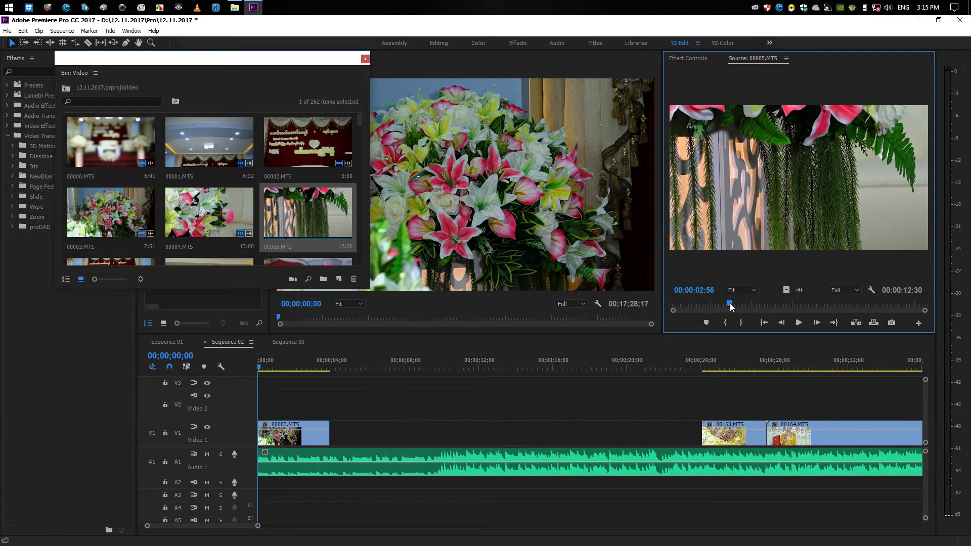
pyautogui.moveTo(730, 306); pyautogui.dragTo(685, 313)
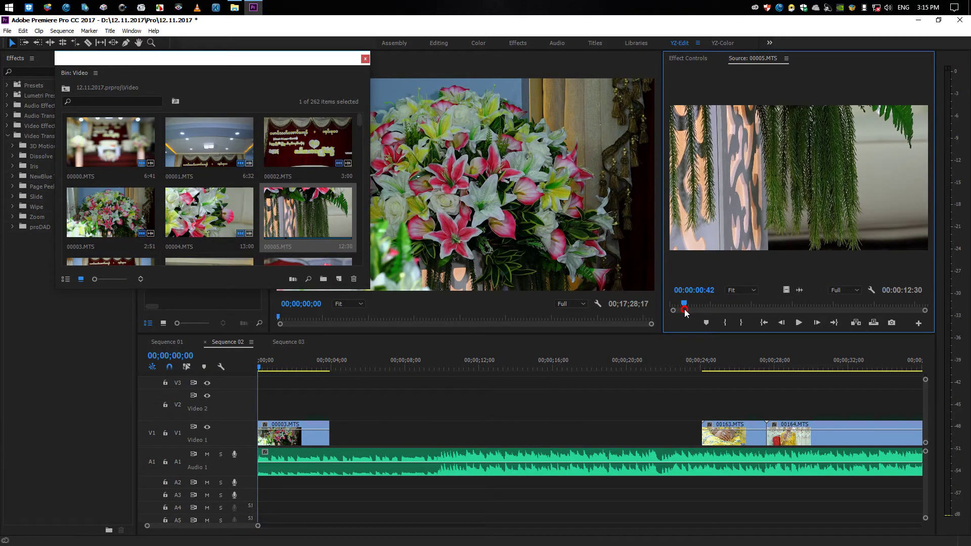
pyautogui.press('i')
pyautogui.moveTo(686, 306); pyautogui.dragTo(760, 309)
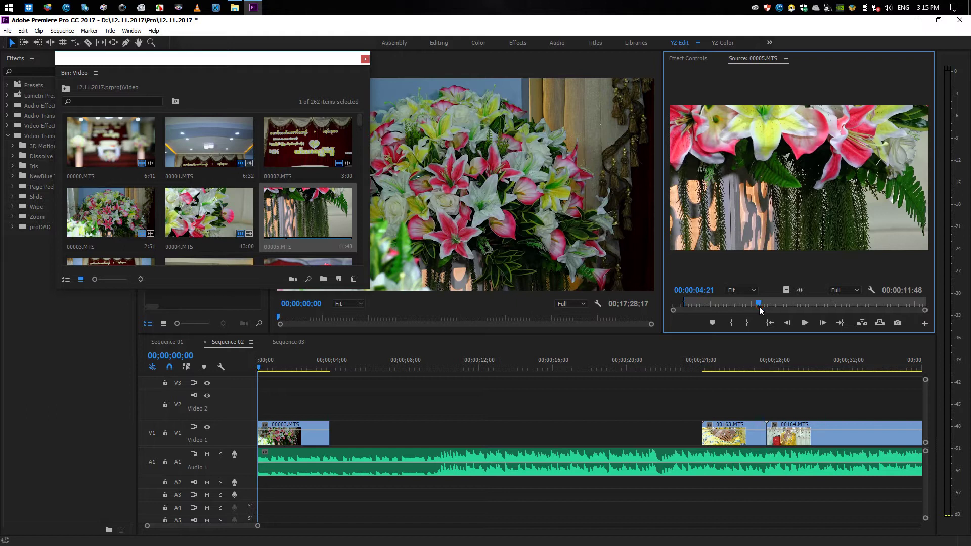
pyautogui.moveTo(760, 306); pyautogui.dragTo(819, 309)
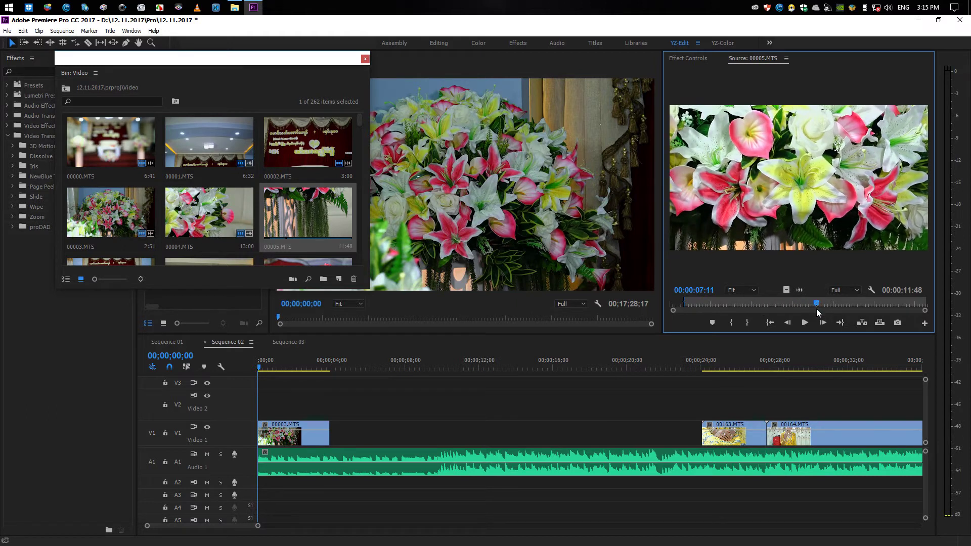
pyautogui.press('o')
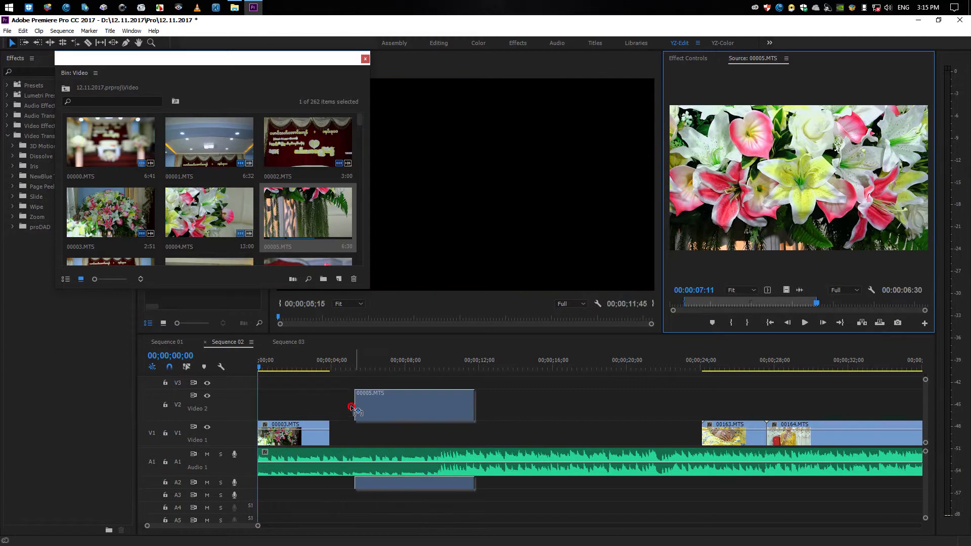
# Undo the Video 2 placement and drop only the video of 00005.MTS on V1 after 00003.MTS
pyautogui.moveTo(598, 249); pyautogui.dragTo(379, 416)
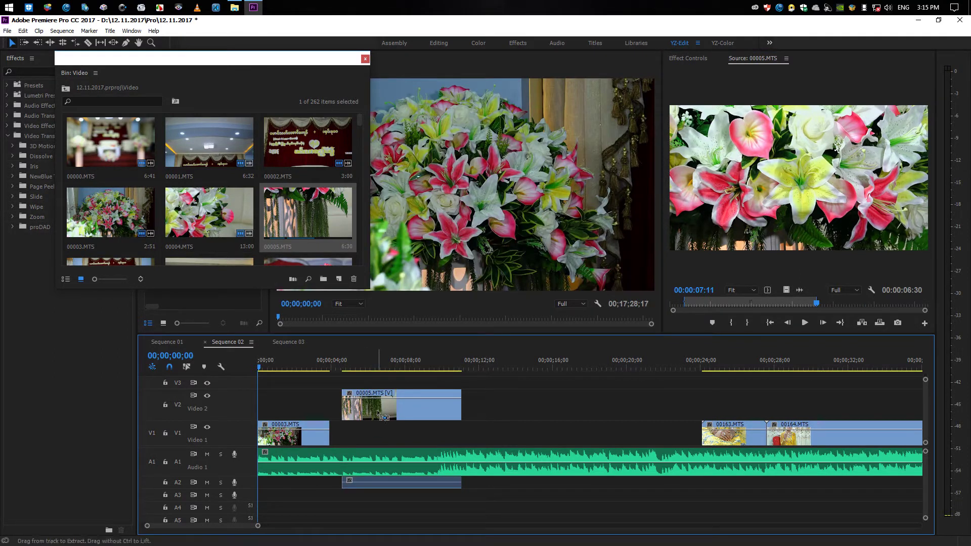
pyautogui.hotkey('ctrl', 'z')
pyautogui.click(800, 291)
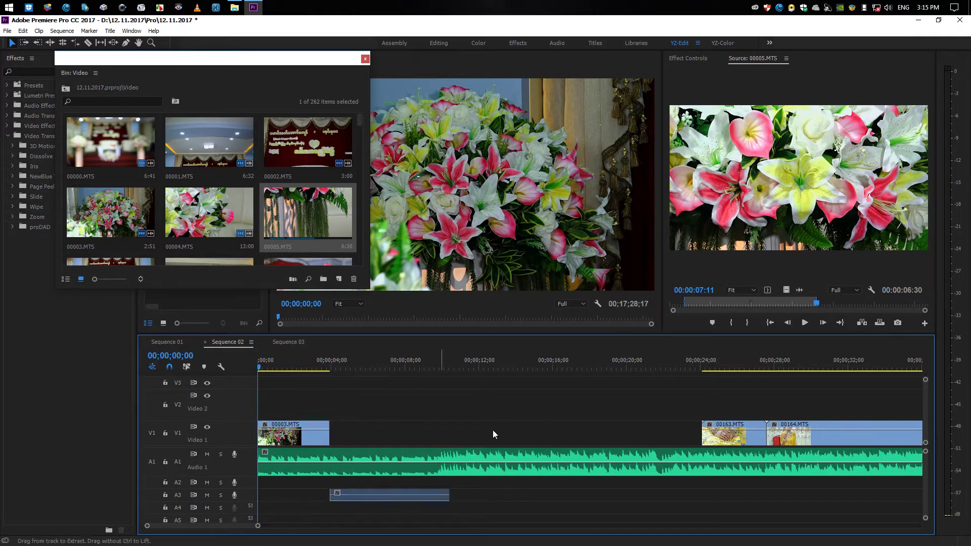
pyautogui.moveTo(441, 458); pyautogui.dragTo(730, 267)
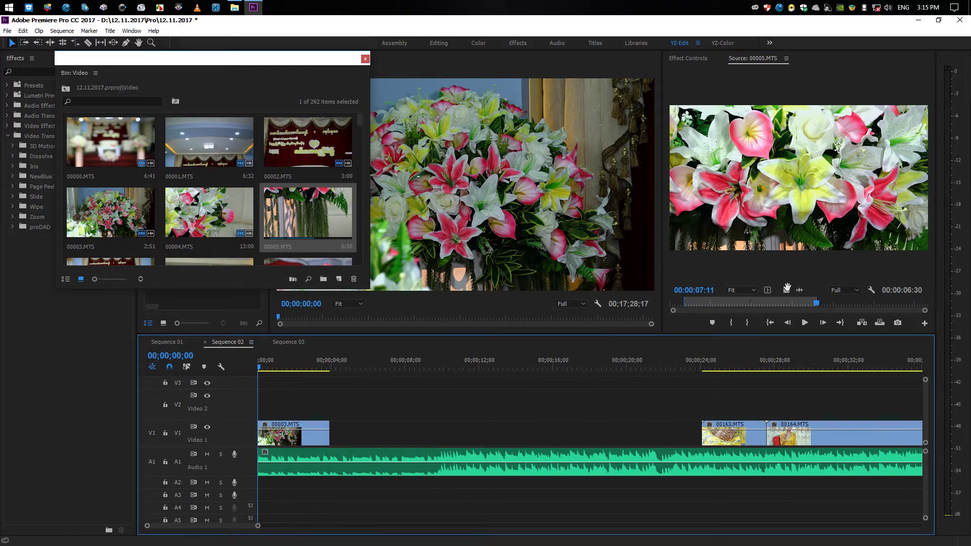
pyautogui.moveTo(787, 288); pyautogui.dragTo(340, 446)
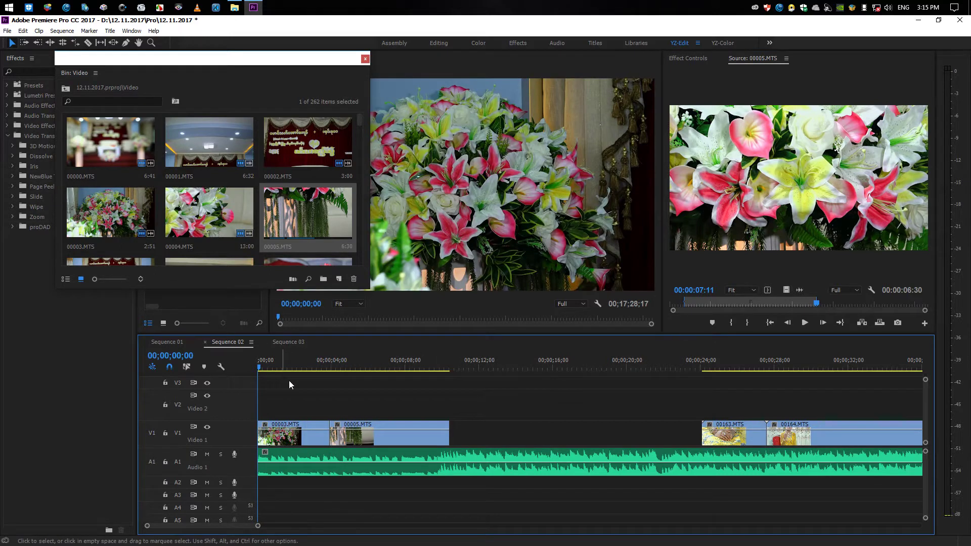
# Review the cut and trim 00003.MTS and 00005.MTS so 00005.MTS ends near 00;00;08;29
pyautogui.press('space')
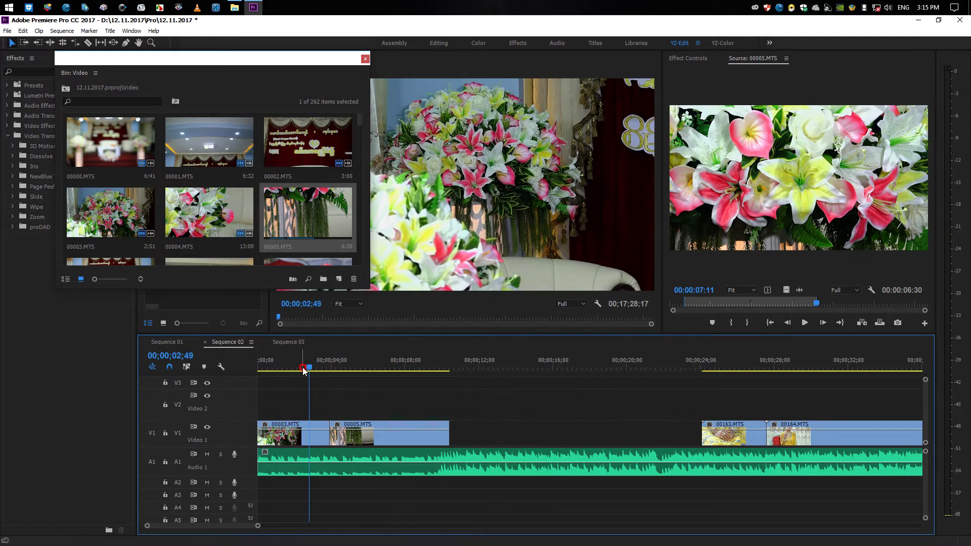
pyautogui.moveTo(309, 368); pyautogui.dragTo(258, 368)
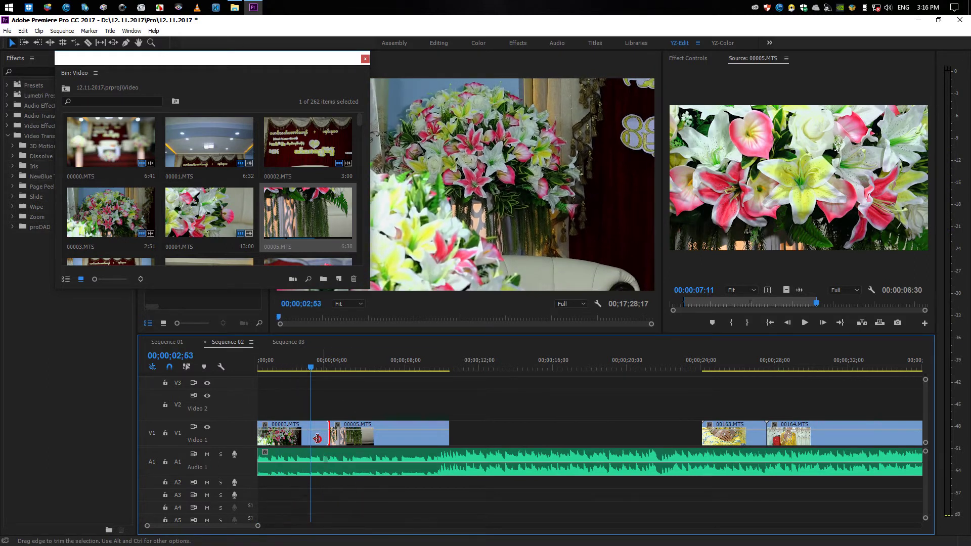
pyautogui.moveTo(321, 437)
pyautogui.mouseDown()
pyautogui.moveTo(311, 438)
pyautogui.moveTo(319, 440)
pyautogui.mouseUp()
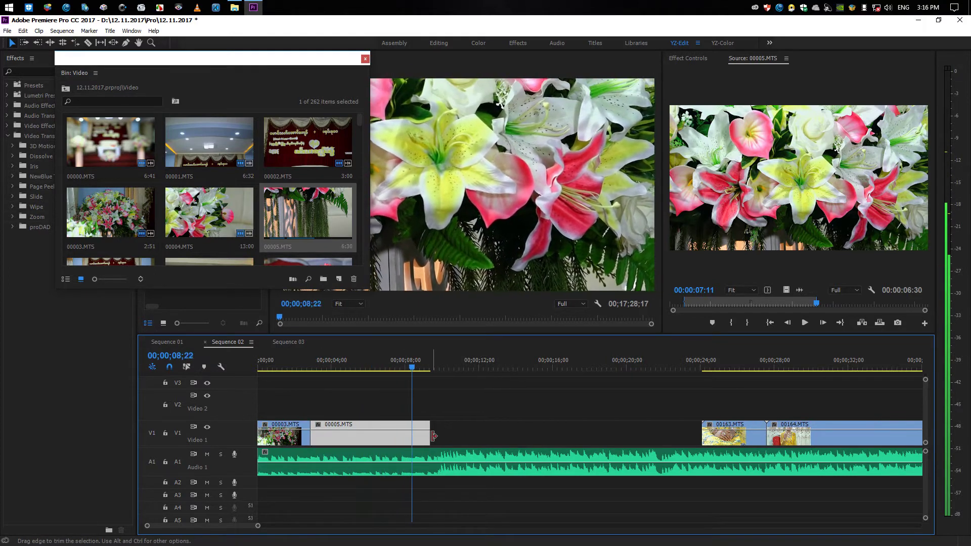
pyautogui.moveTo(428, 438); pyautogui.dragTo(414, 438)
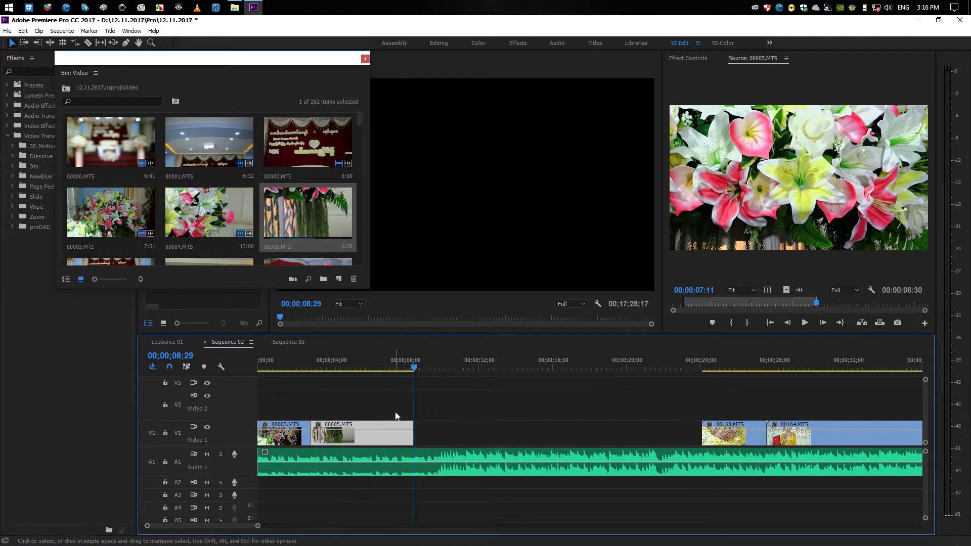
# Load lily clip 00011.MTS from the bin and drop it on V1 after the other clips
pyautogui.scroll(-1, 235, 221)
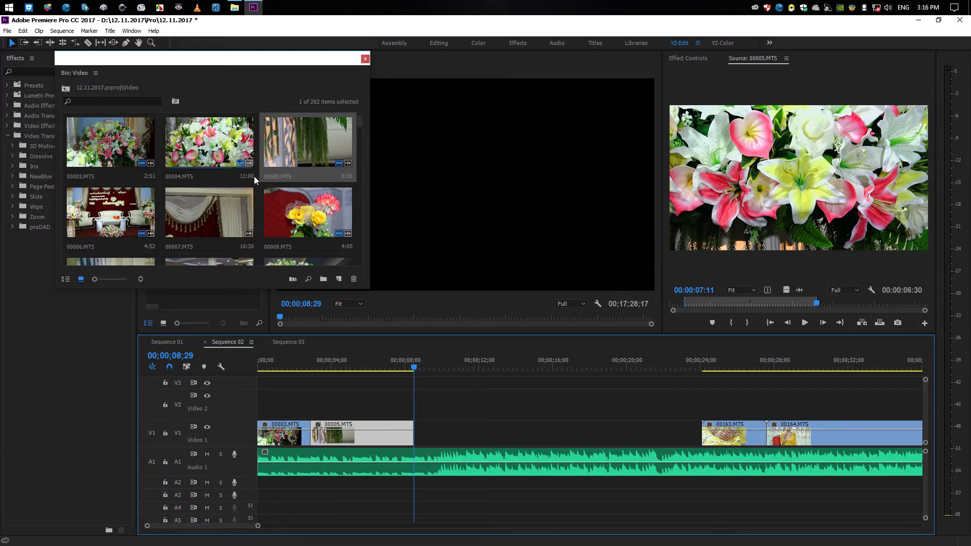
pyautogui.scroll(-1, 225, 214)
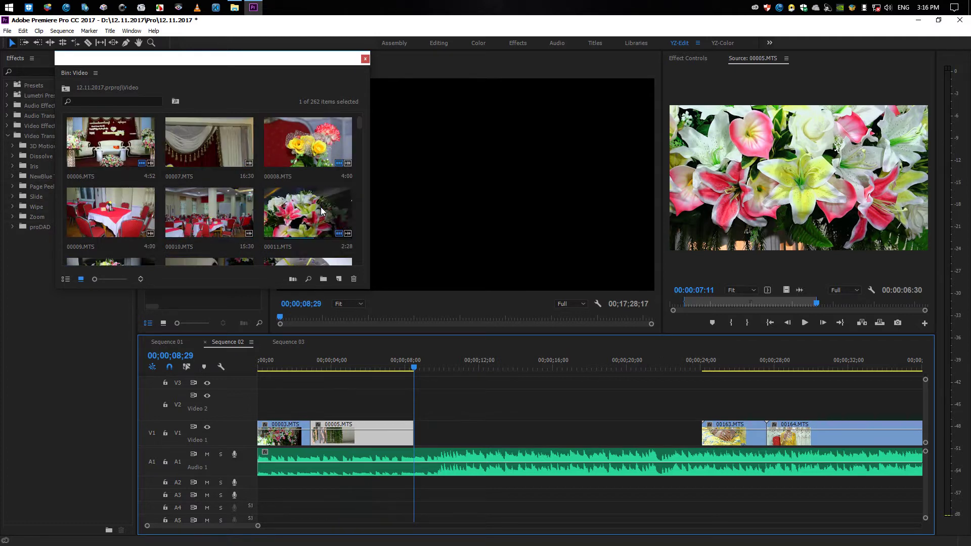
pyautogui.doubleClick(354, 216)
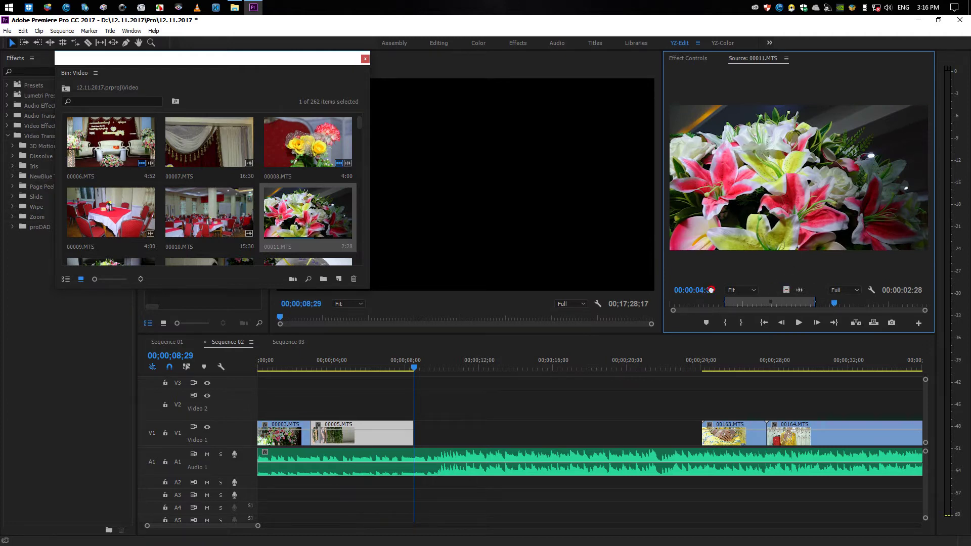
pyautogui.moveTo(710, 290); pyautogui.dragTo(452, 428)
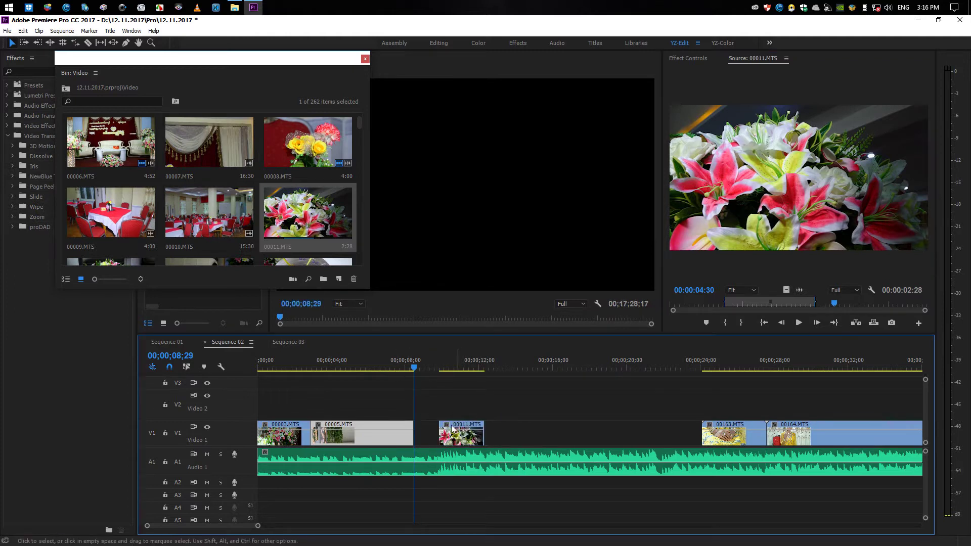
# Slide 00011.MTS left against 00005.MTS and play back the joined clips
pyautogui.press('j')
pyautogui.moveTo(473, 442); pyautogui.dragTo(448, 425)
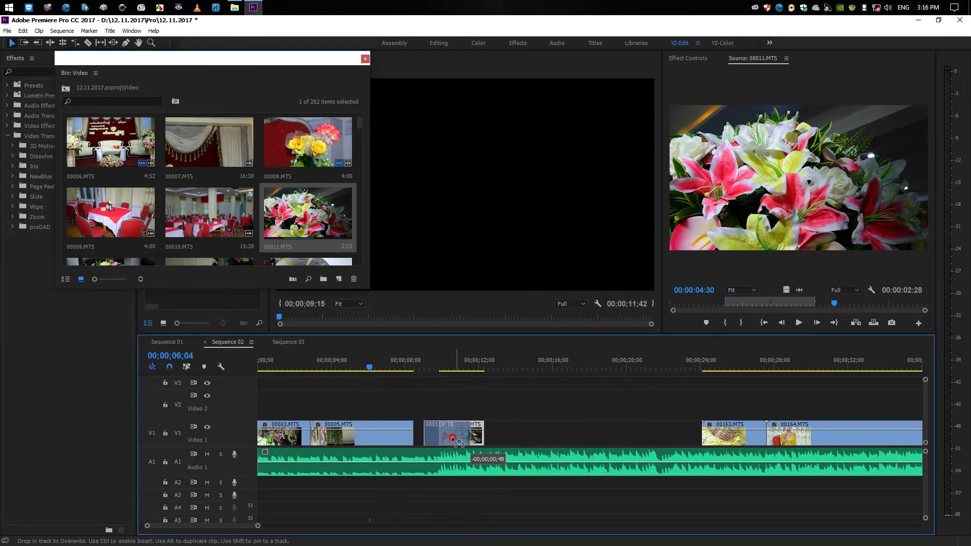
pyautogui.press('space')
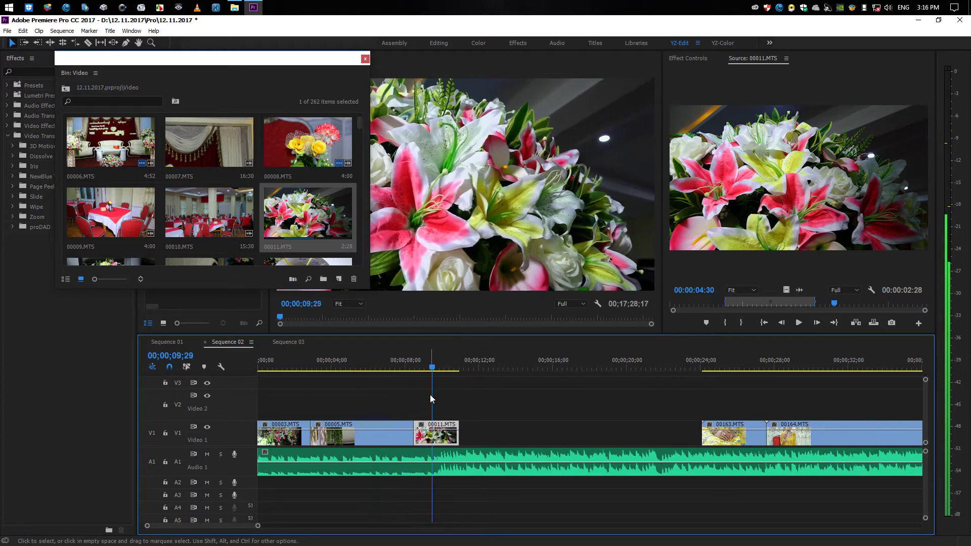
pyautogui.click(408, 365)
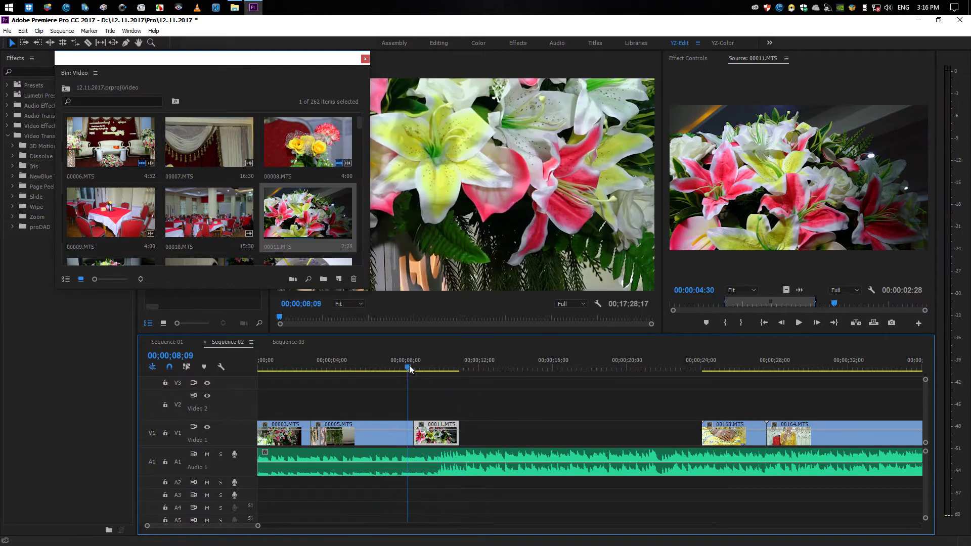
pyautogui.press('Home')
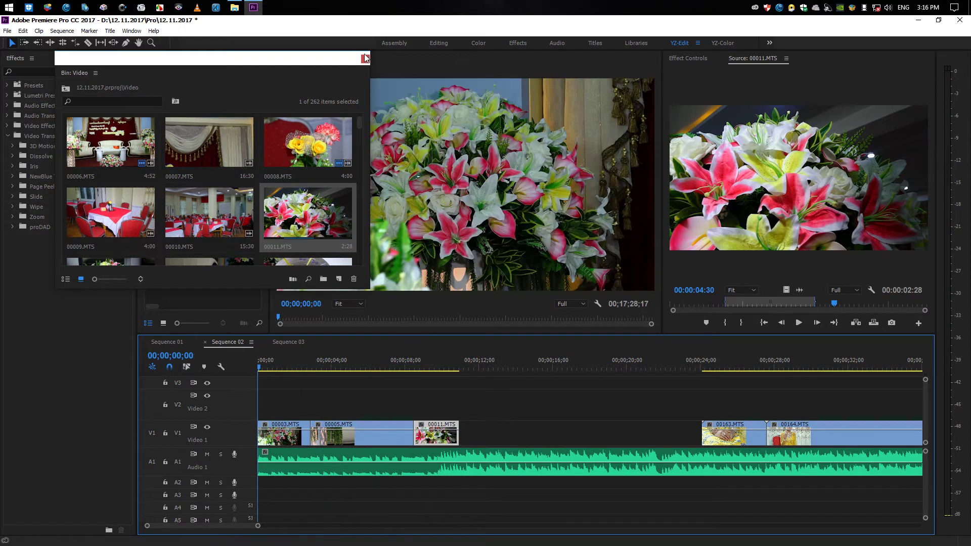
# Close the floating video bin and zoom the timeline in on its start
pyautogui.click(357, 61)
pyautogui.click(365, 59)
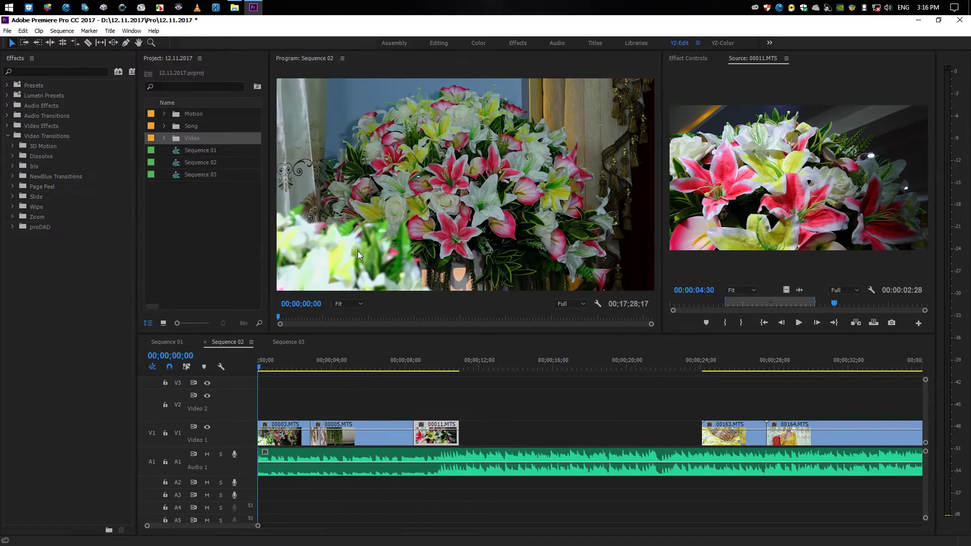
pyautogui.click(328, 389)
pyautogui.press('=')
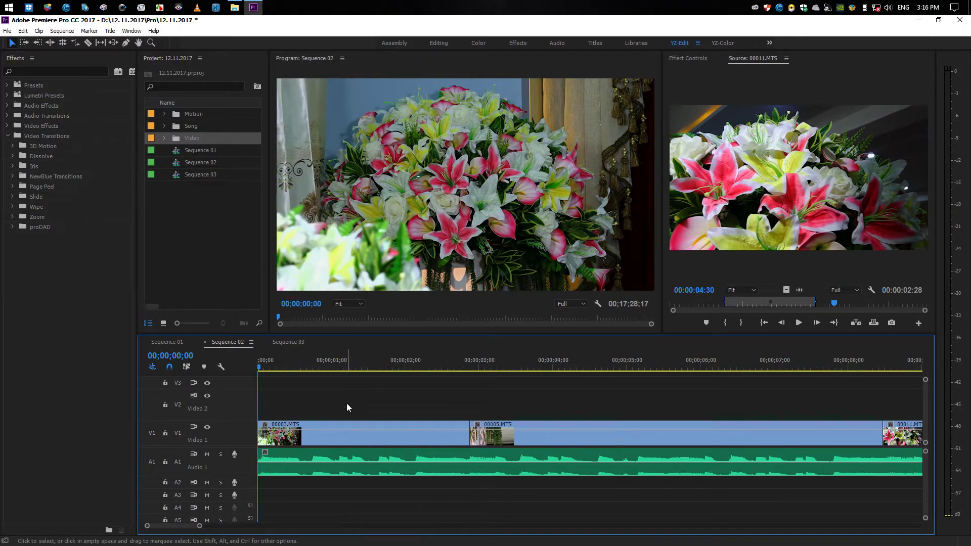
# Add an opacity keyframe on 00003.MTS and pull its start to zero for a fade-in from black
pyautogui.press('p')
pyautogui.click(296, 433)
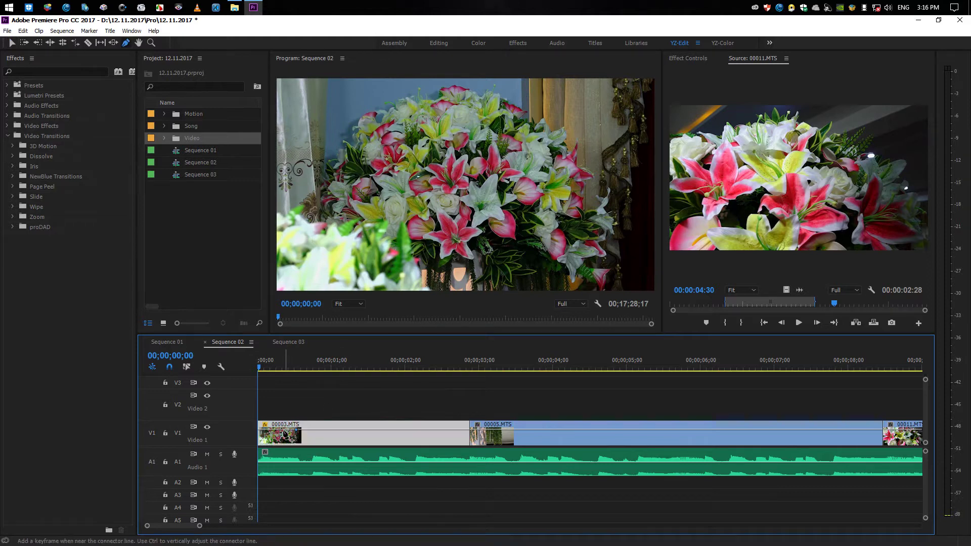
pyautogui.moveTo(247, 449); pyautogui.dragTo(229, 465)
pyautogui.press('v')
pyautogui.click(327, 381)
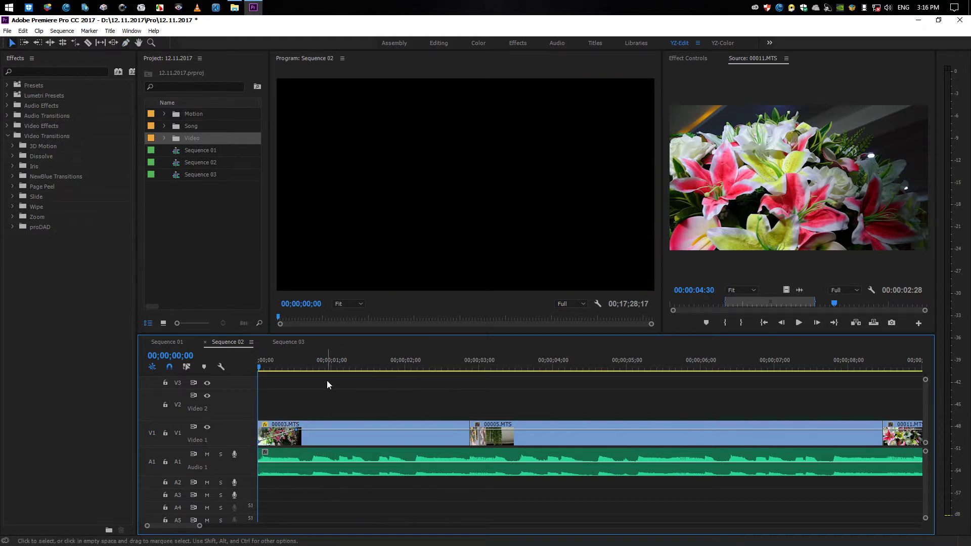
pyautogui.press('space')
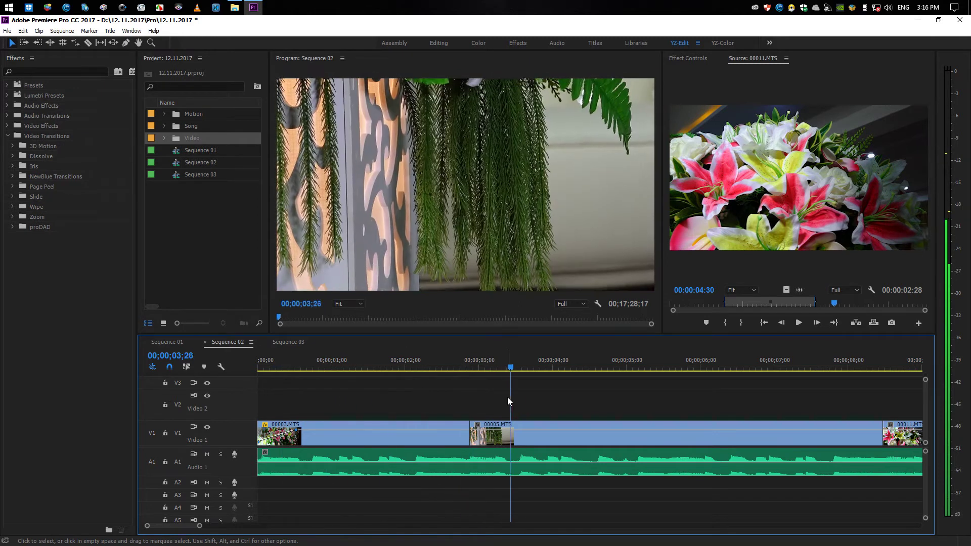
pyautogui.press('-')
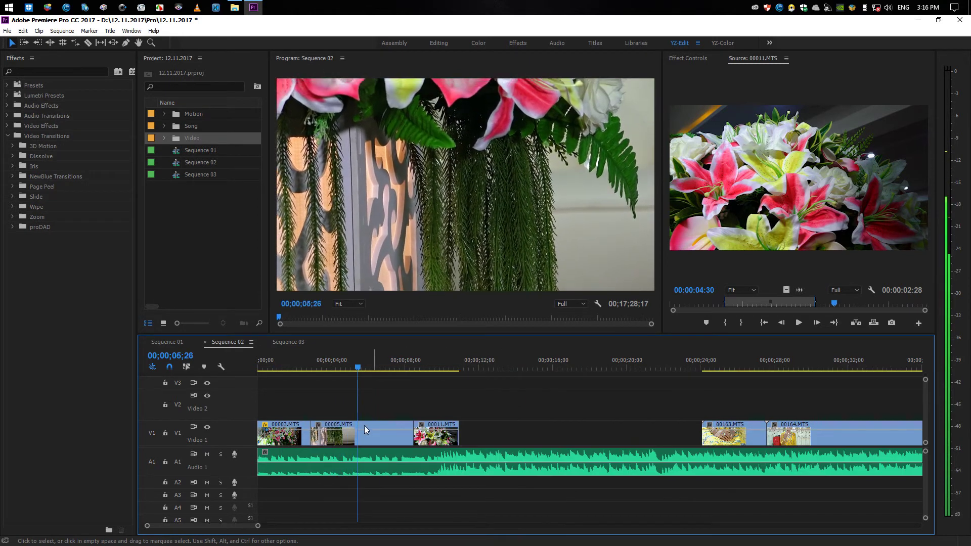
pyautogui.click(12, 156)
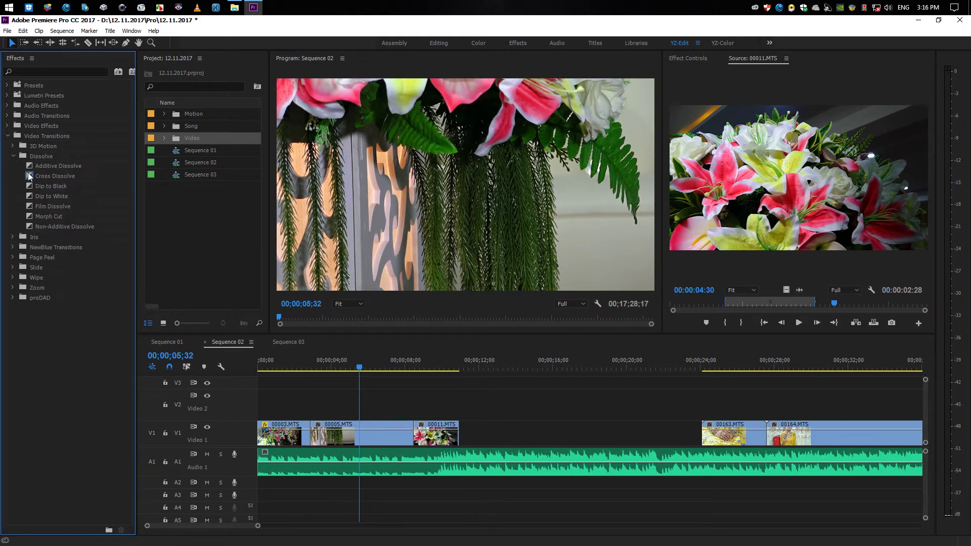
pyautogui.moveTo(29, 176); pyautogui.dragTo(320, 282)
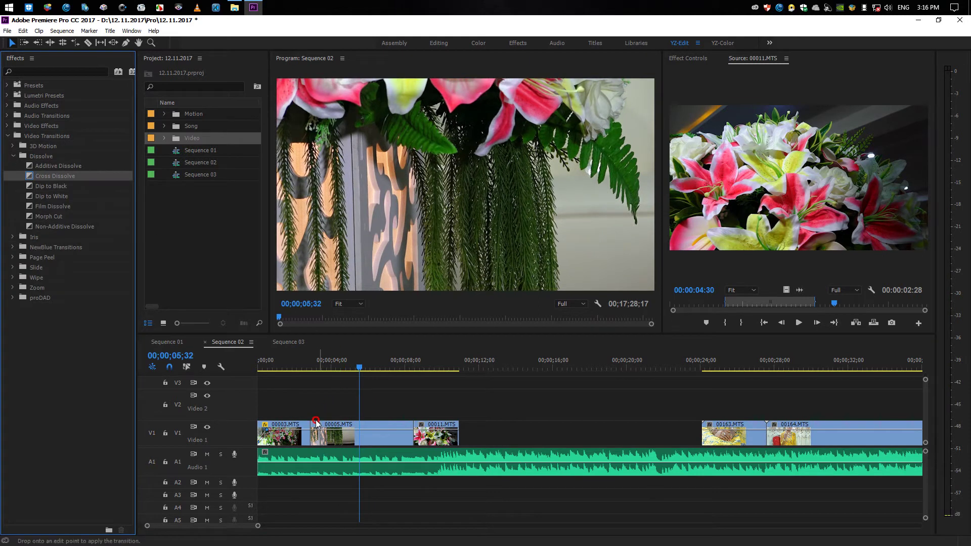
pyautogui.moveTo(316, 422); pyautogui.dragTo(315, 424)
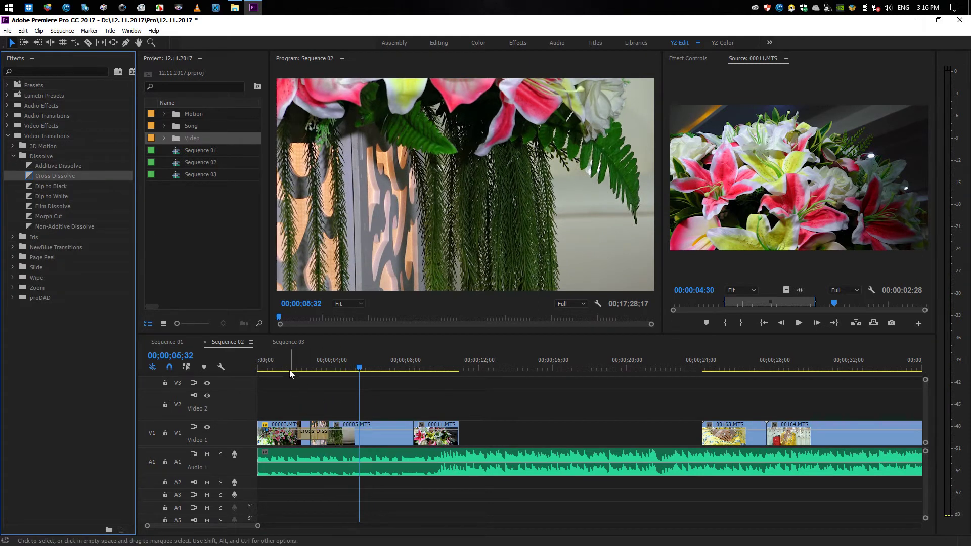
pyautogui.click(290, 373)
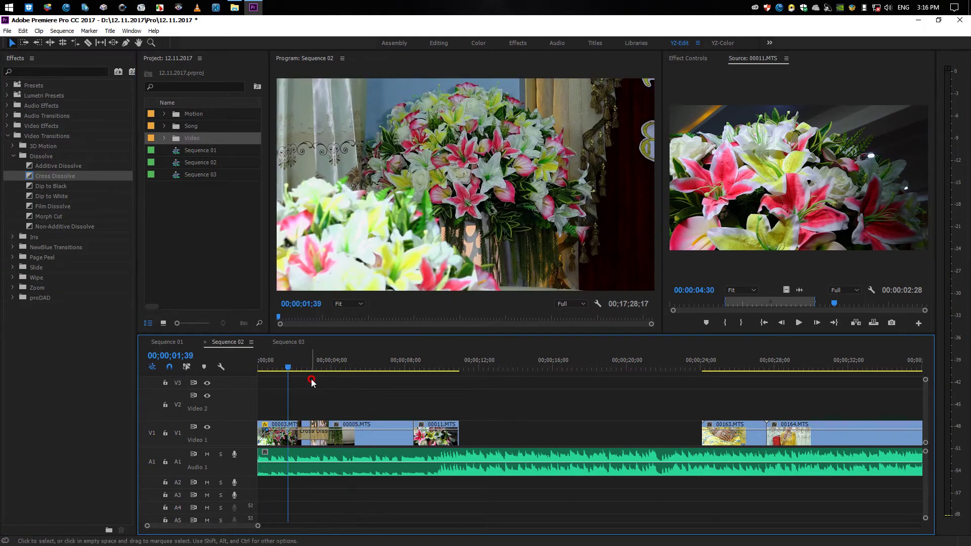
pyautogui.press('space')
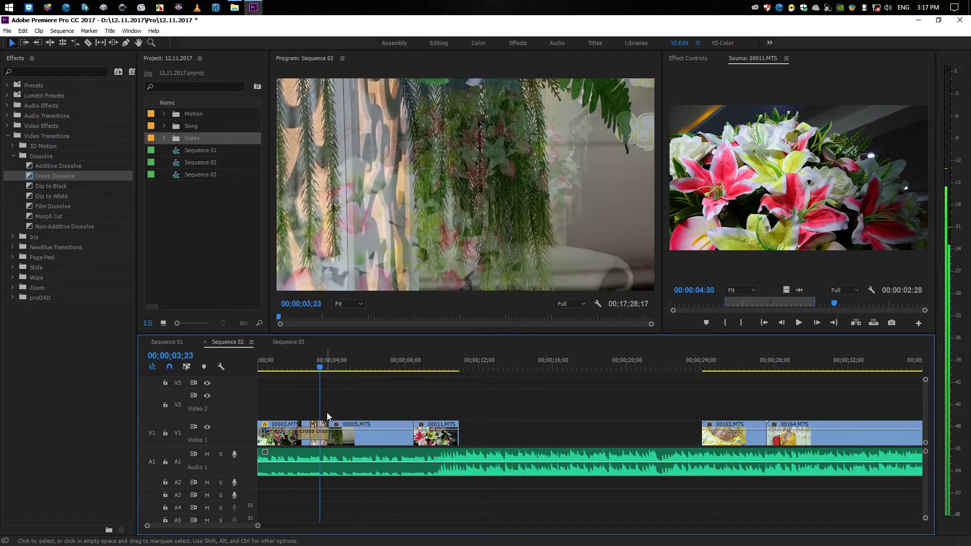
pyautogui.click(293, 367)
pyautogui.press('space')
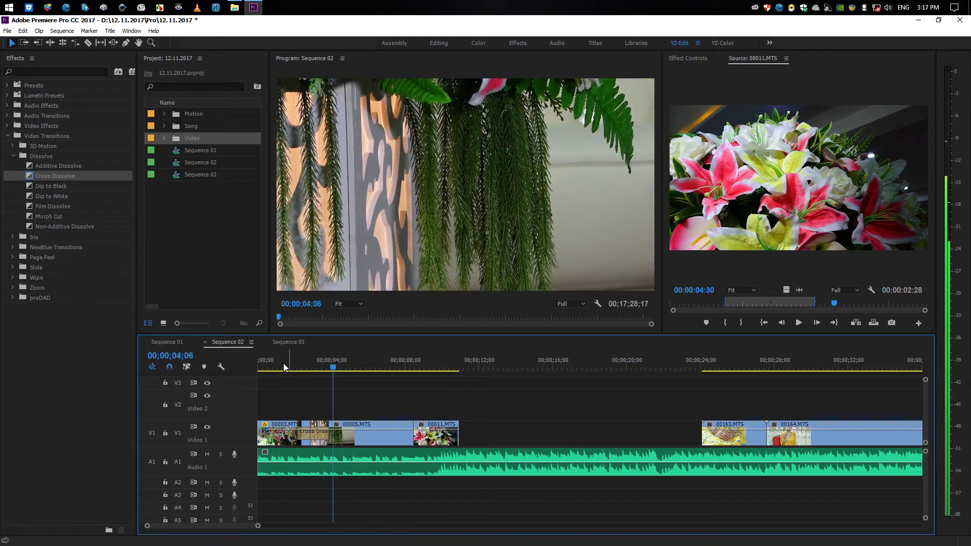
pyautogui.click(283, 364)
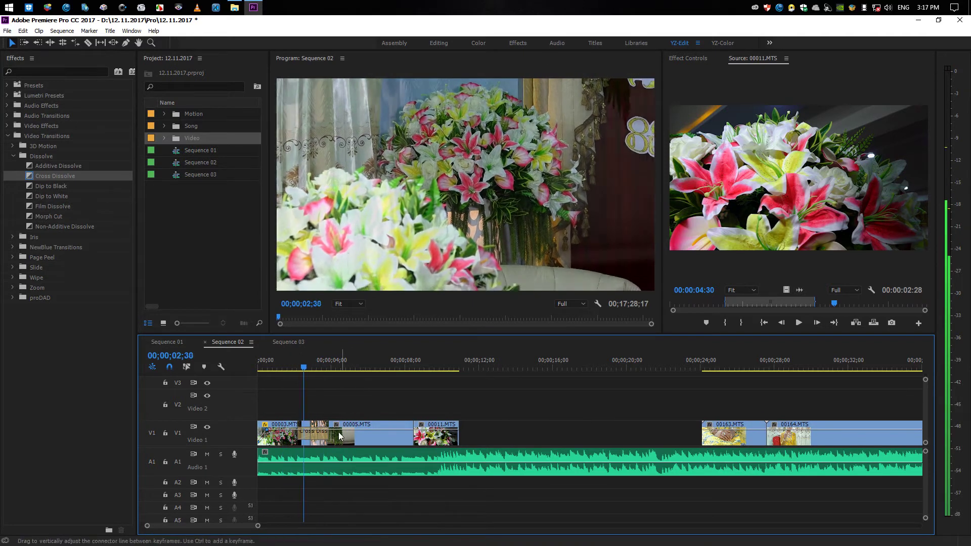
pyautogui.click(313, 437)
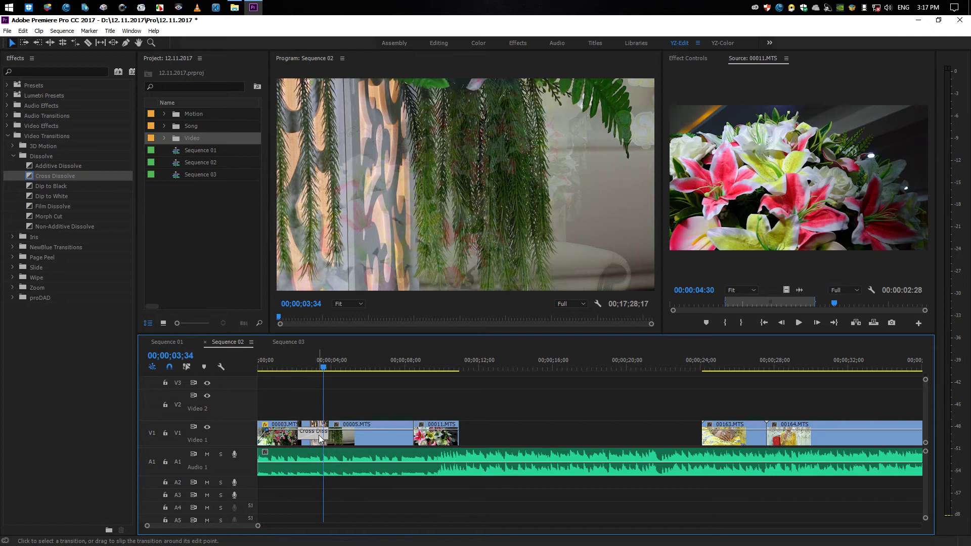
pyautogui.moveTo(313, 438); pyautogui.dragTo(309, 438)
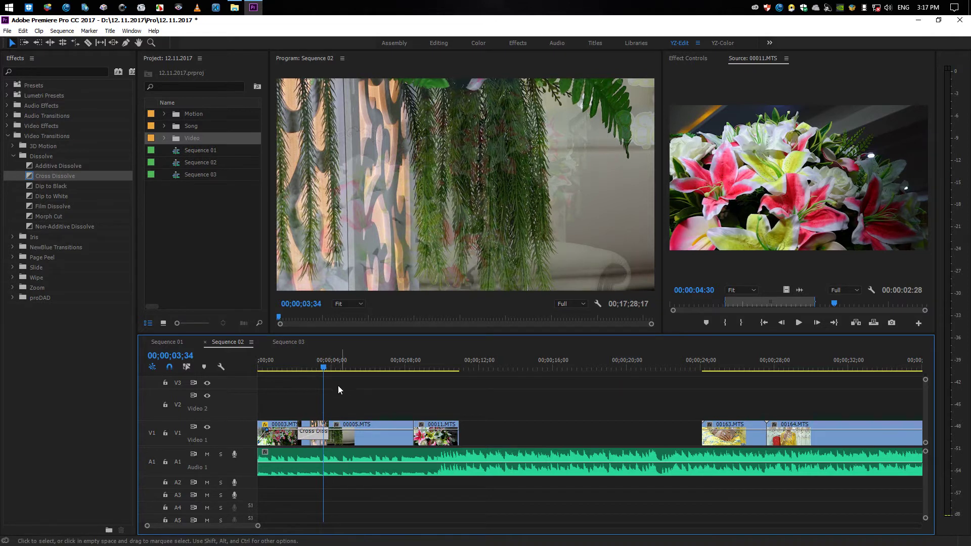
pyautogui.click(295, 367)
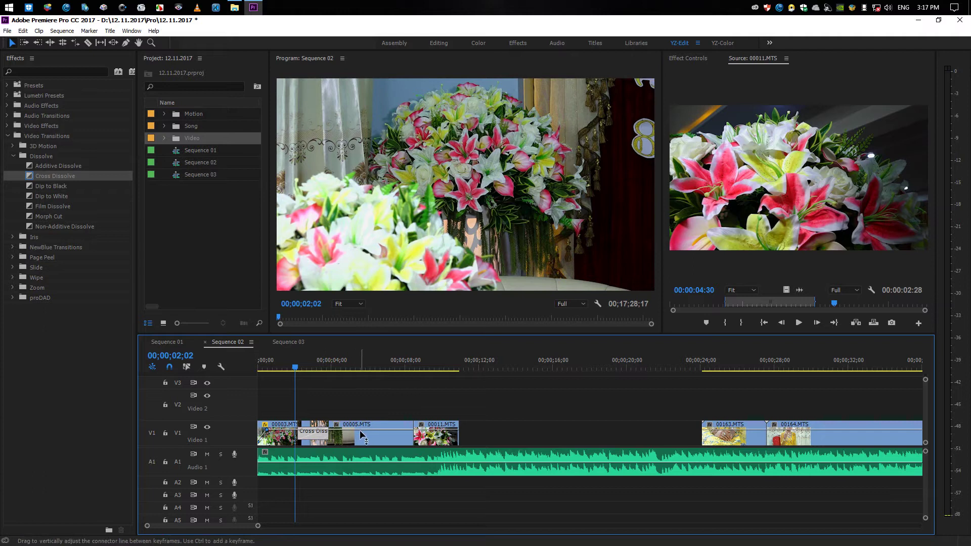
# Move 00005.MTS up to Video 2 and lower its starting opacity for a fade-in
pyautogui.moveTo(360, 429)
pyautogui.mouseDown()
pyautogui.moveTo(337, 415)
pyautogui.moveTo(324, 433)
pyautogui.moveTo(300, 407)
pyautogui.mouseUp()
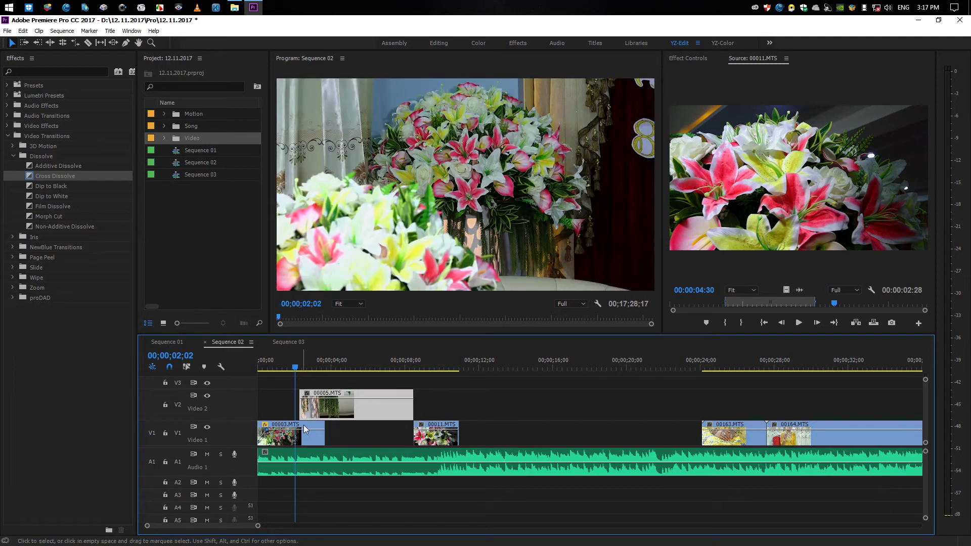
pyautogui.press('p')
pyautogui.click(322, 398)
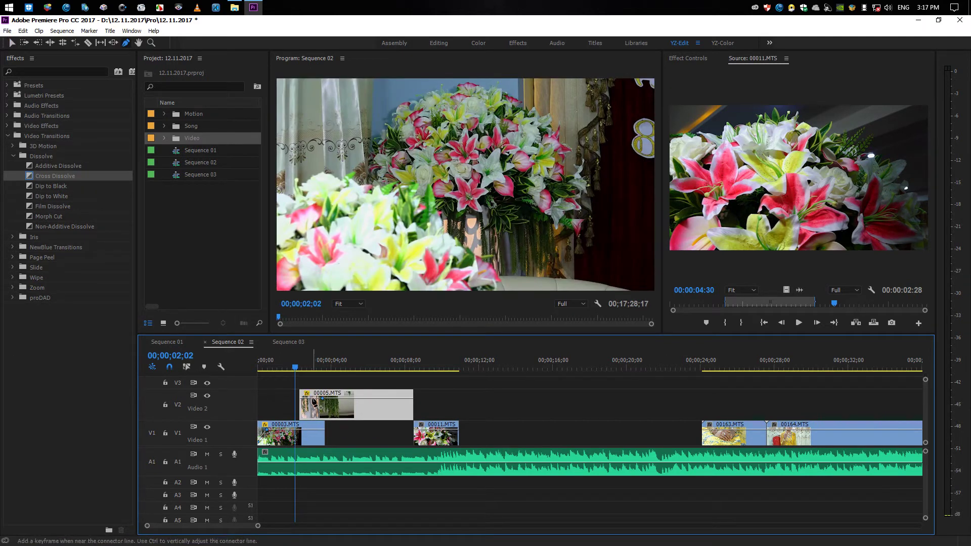
pyautogui.moveTo(304, 407); pyautogui.dragTo(301, 418)
# Play back the fade-in and extend 00011.MTS's start earlier beneath 00005.MTS
pyautogui.press('v')
pyautogui.click(333, 380)
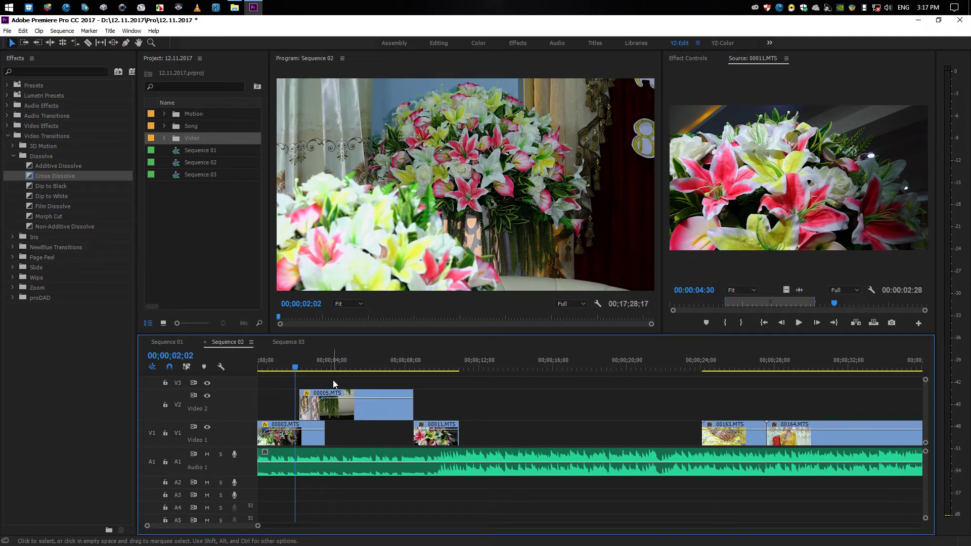
pyautogui.press('space')
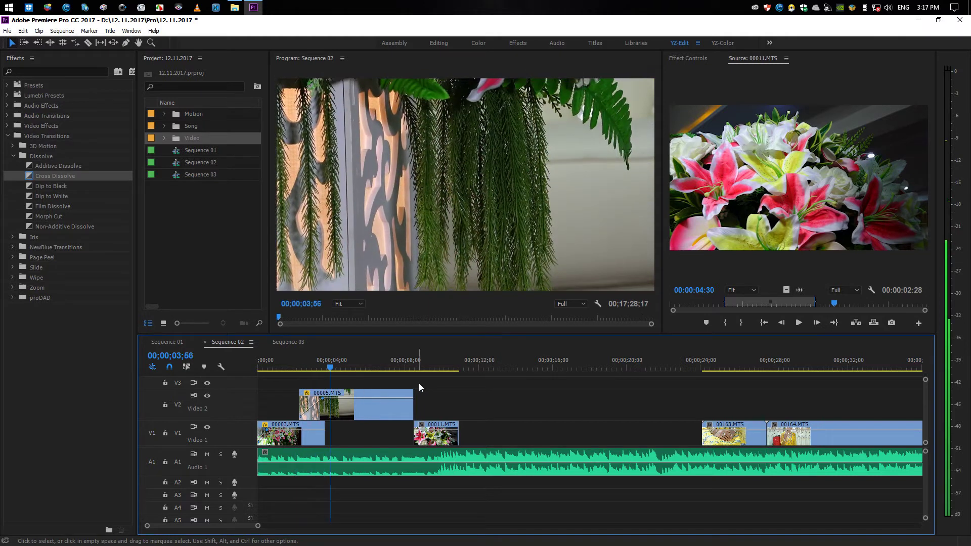
pyautogui.moveTo(414, 434)
pyautogui.mouseDown()
pyautogui.moveTo(398, 434)
pyautogui.moveTo(418, 405)
pyautogui.mouseUp()
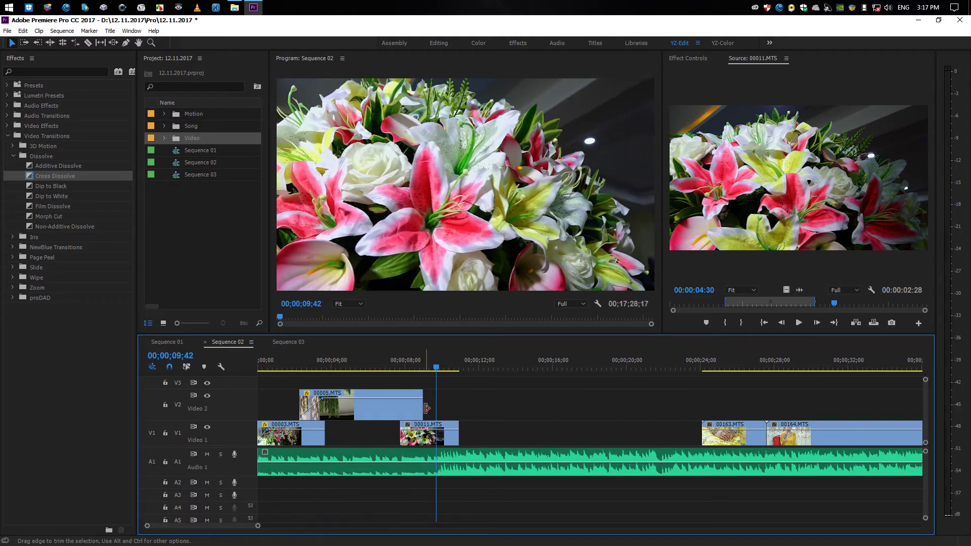
# Add an opacity keyframe near 00005.MTS's end, lower the end point to zero, and replay the fade-out
pyautogui.press('p')
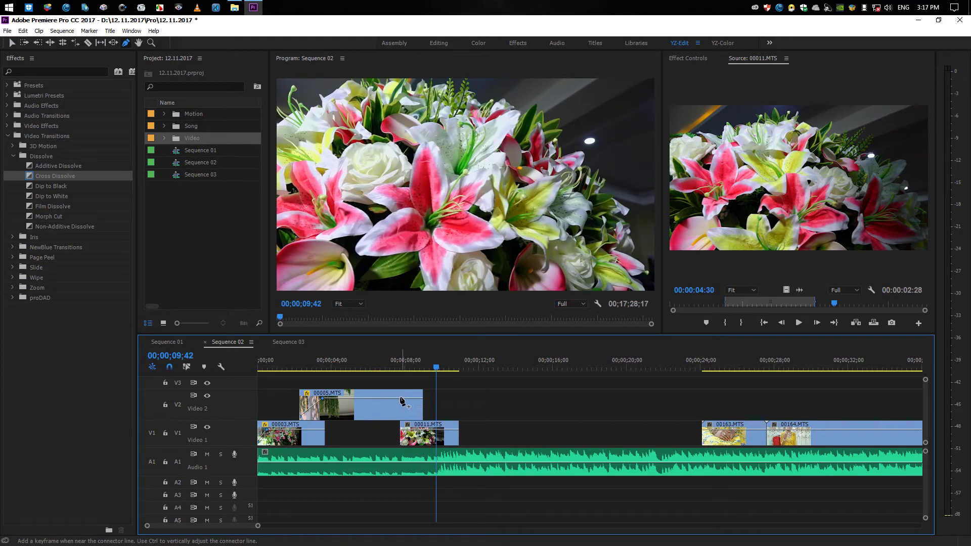
pyautogui.click(399, 398)
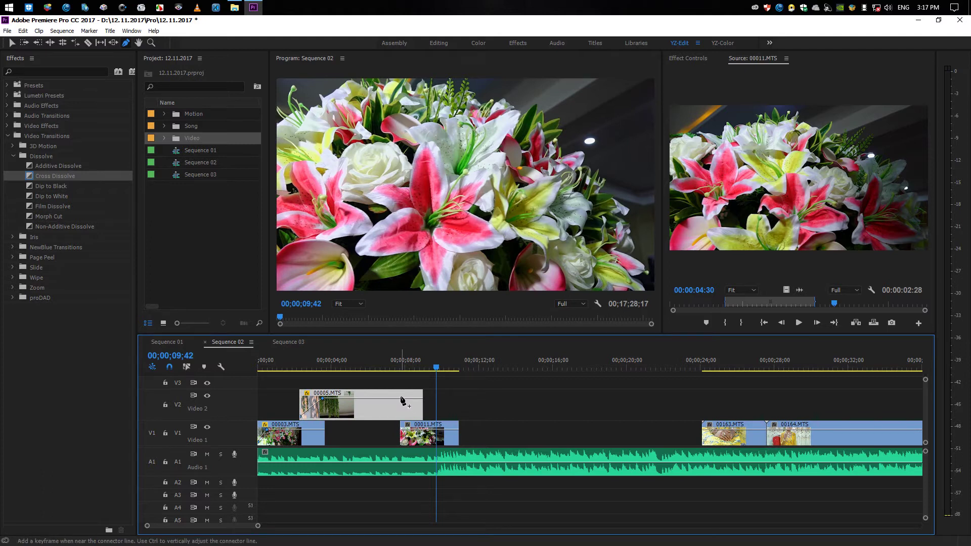
pyautogui.moveTo(421, 398); pyautogui.dragTo(426, 403)
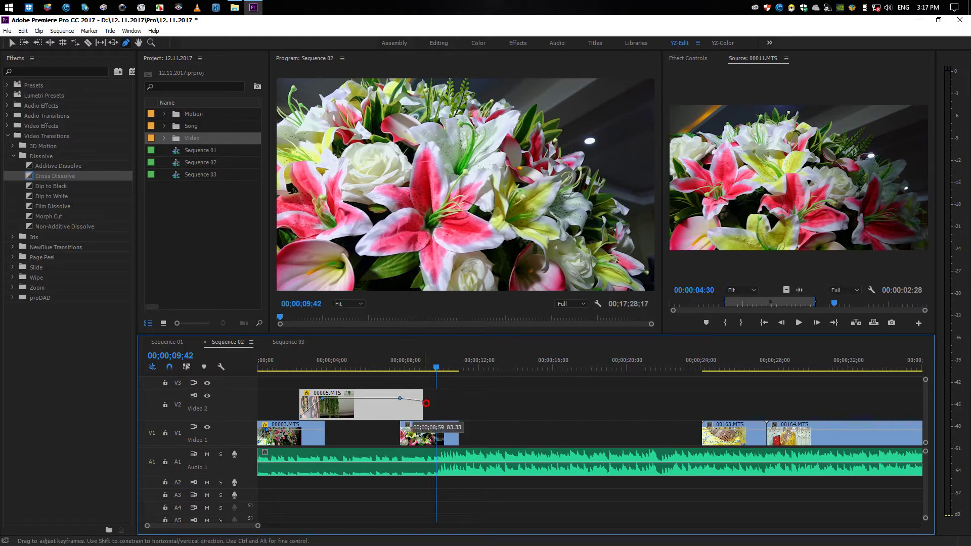
pyautogui.moveTo(447, 442); pyautogui.dragTo(447, 442)
pyautogui.press('v')
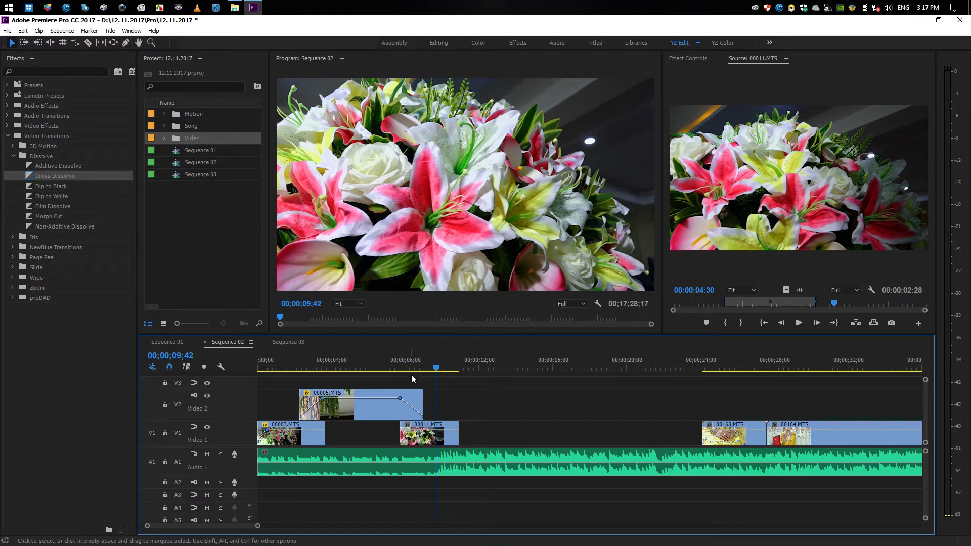
pyautogui.click(394, 365)
pyautogui.press('space')
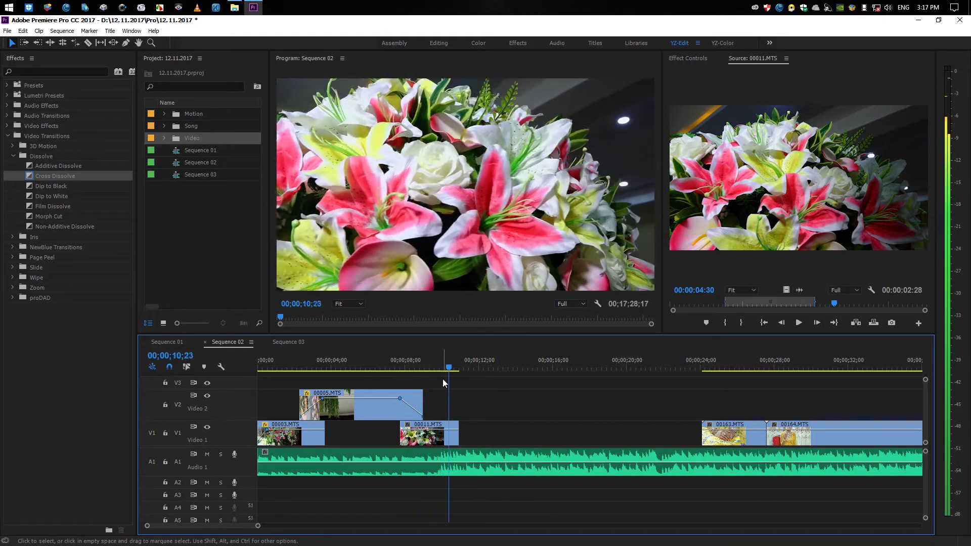
pyautogui.click(276, 365)
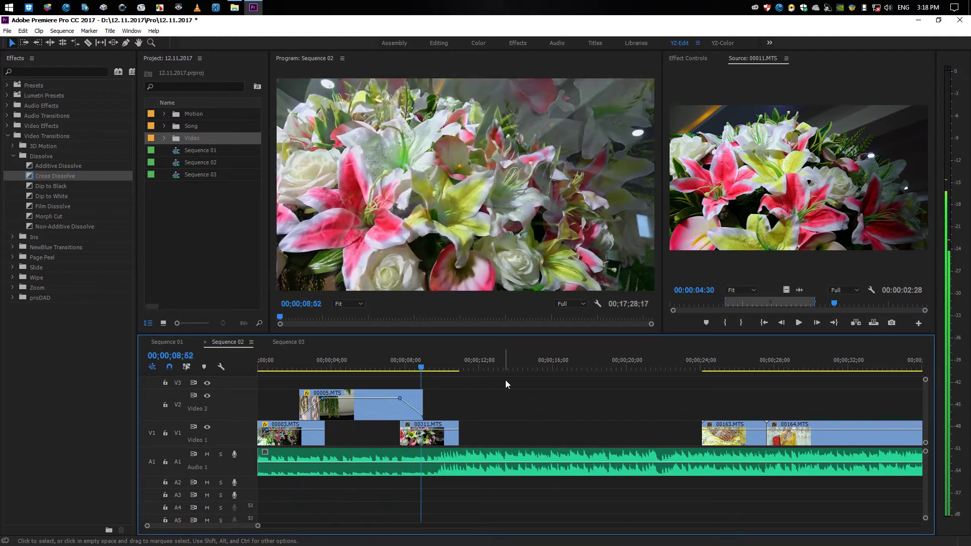
# Trim the right edge of 00011.MTS back to the playhead at 00;00;09;44
pyautogui.press('=')
pyautogui.press('=')
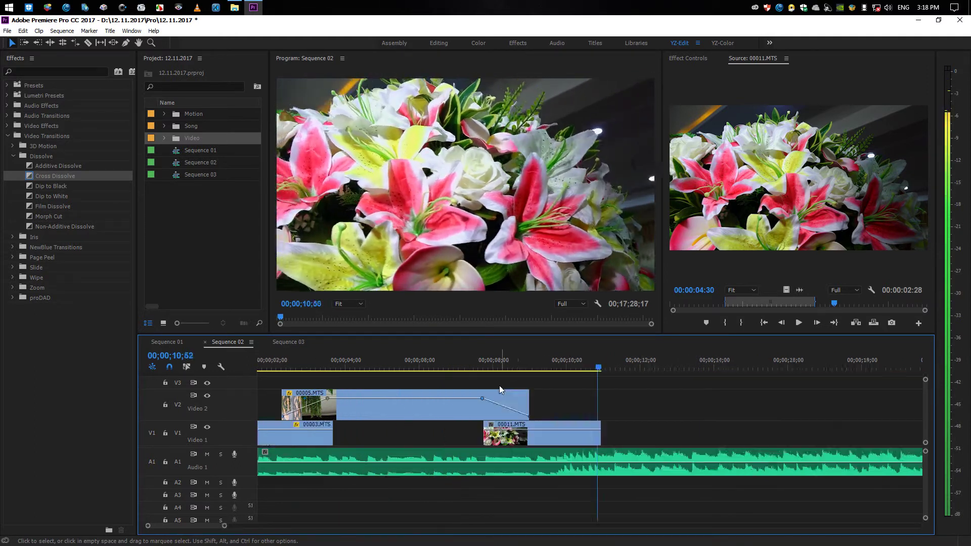
pyautogui.click(458, 369)
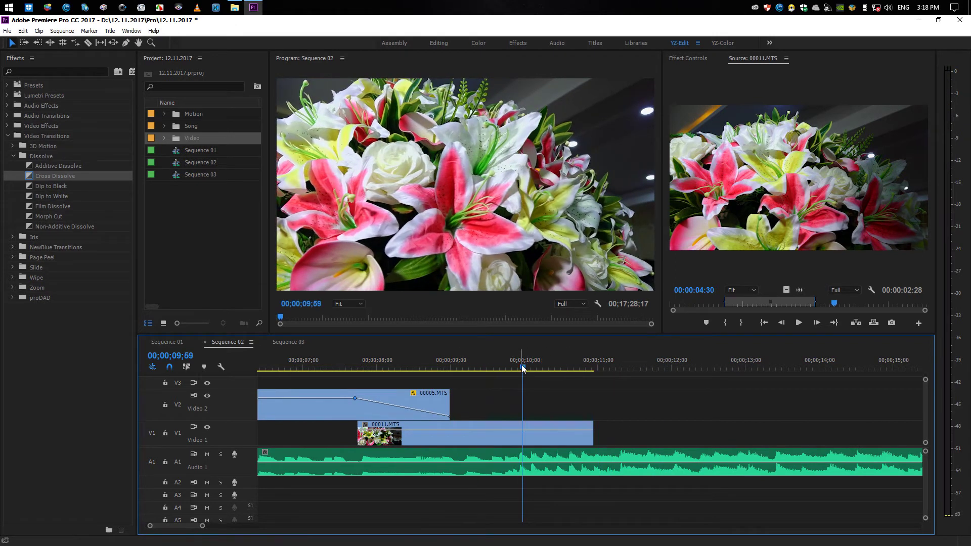
pyautogui.moveTo(524, 368); pyautogui.dragTo(504, 371)
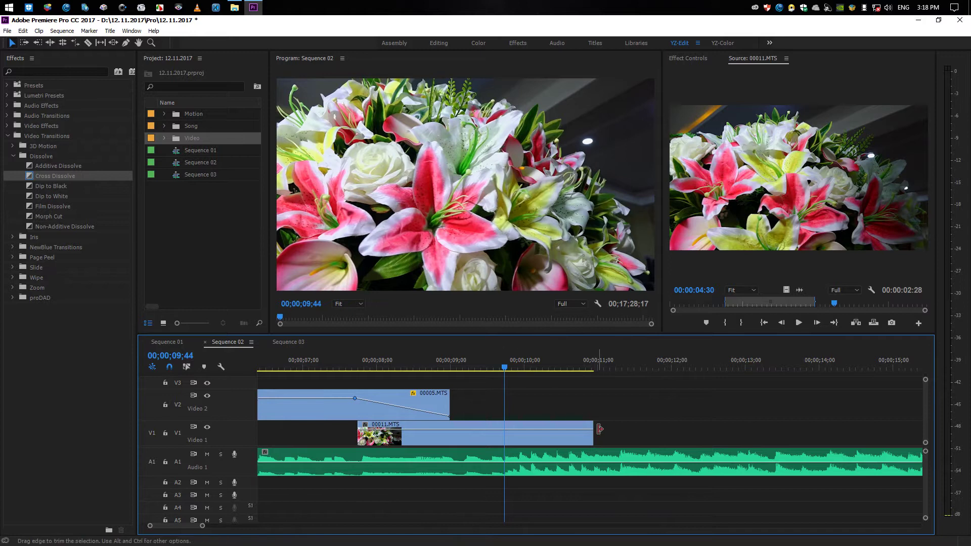
pyautogui.moveTo(599, 430); pyautogui.dragTo(504, 440)
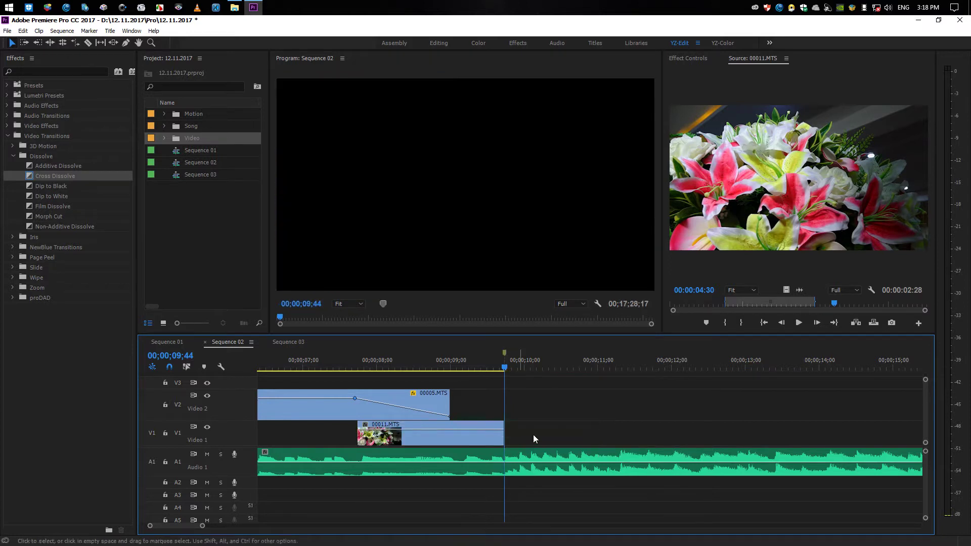
pyautogui.press('=')
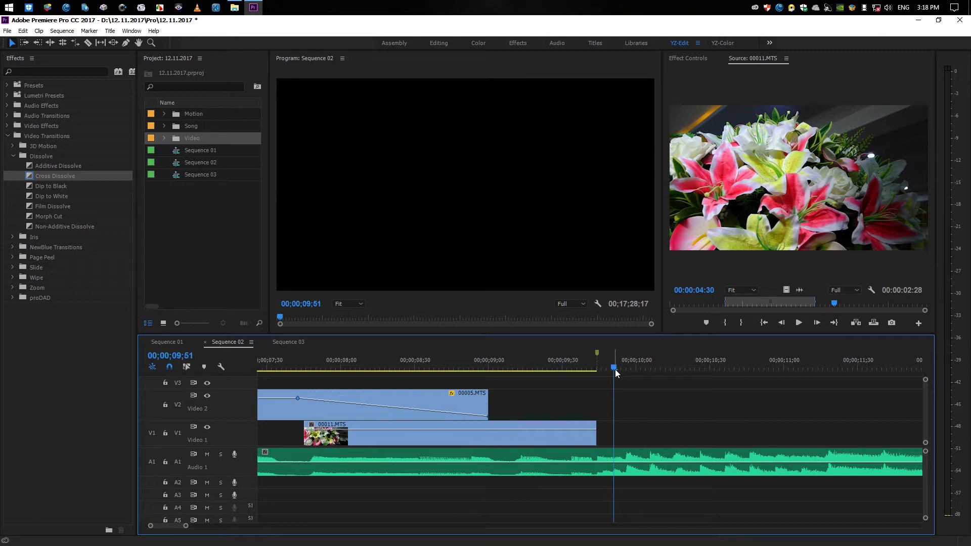
# Add a marker at 00;00;09;51 and scrub past the clip end to about 00;00;10;36
pyautogui.press('m')
pyautogui.moveTo(615, 369); pyautogui.dragTo(622, 368)
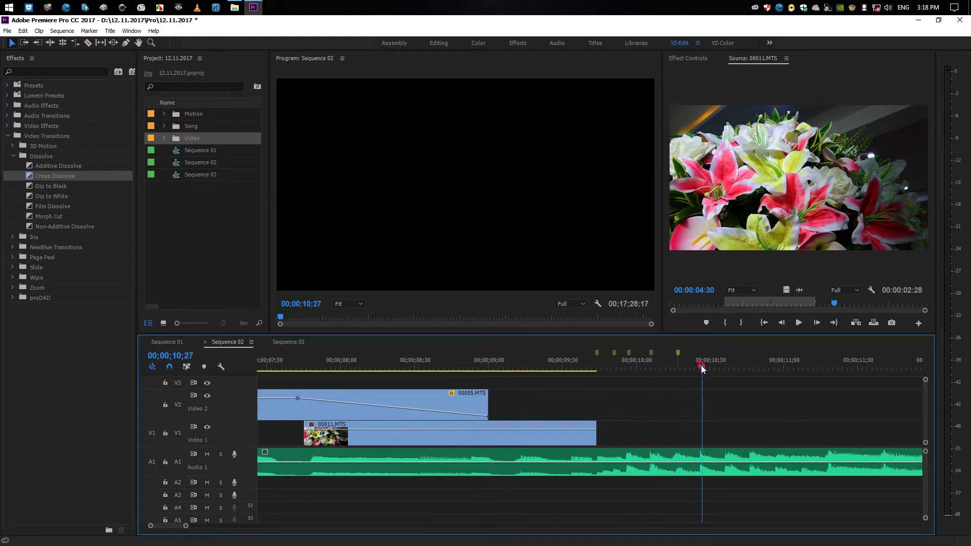
pyautogui.moveTo(705, 369); pyautogui.dragTo(828, 370)
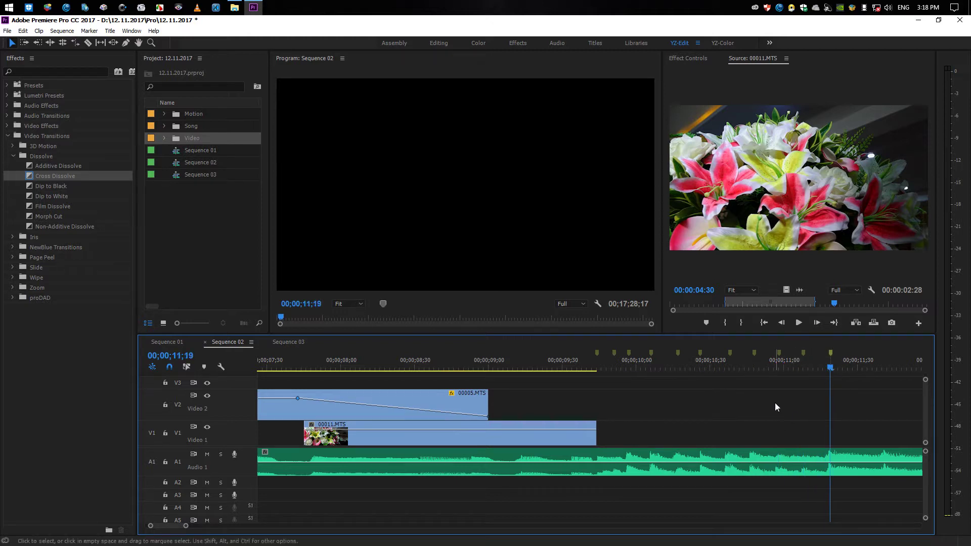
pyautogui.press('-')
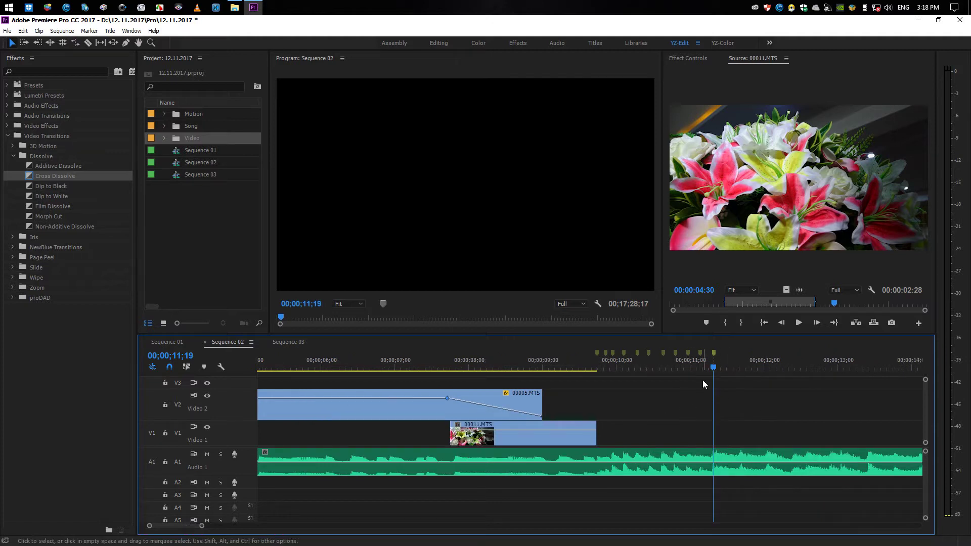
# Replay the stretch from about 00;00;09;00 through the gap after 00011.MTS, then zoom out
pyautogui.moveTo(713, 371); pyautogui.dragTo(559, 368)
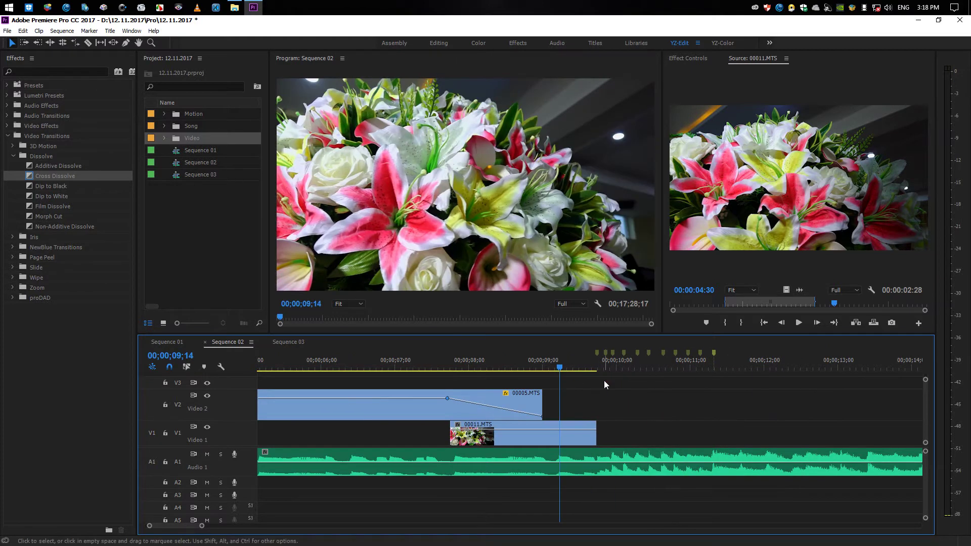
pyautogui.press('space')
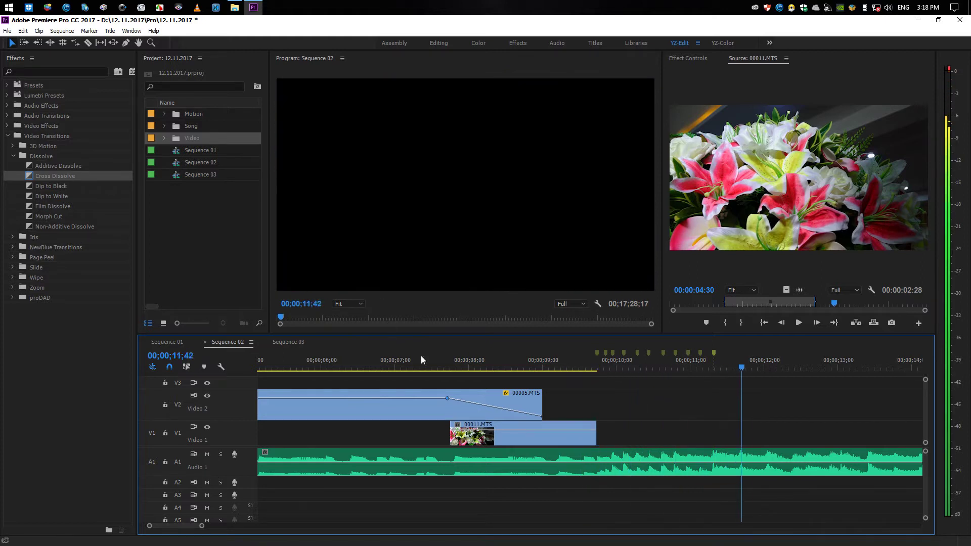
pyautogui.press('space')
pyautogui.click(581, 369)
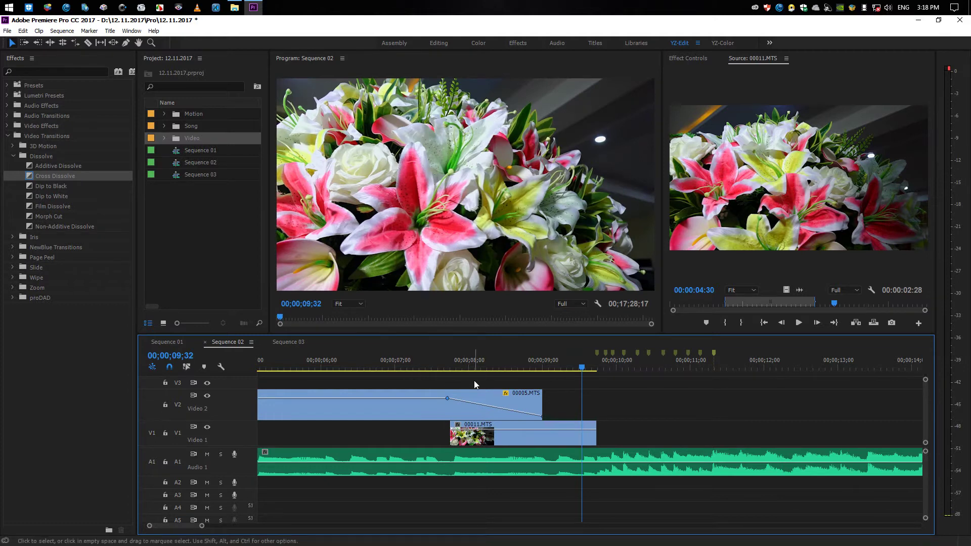
pyautogui.press('space')
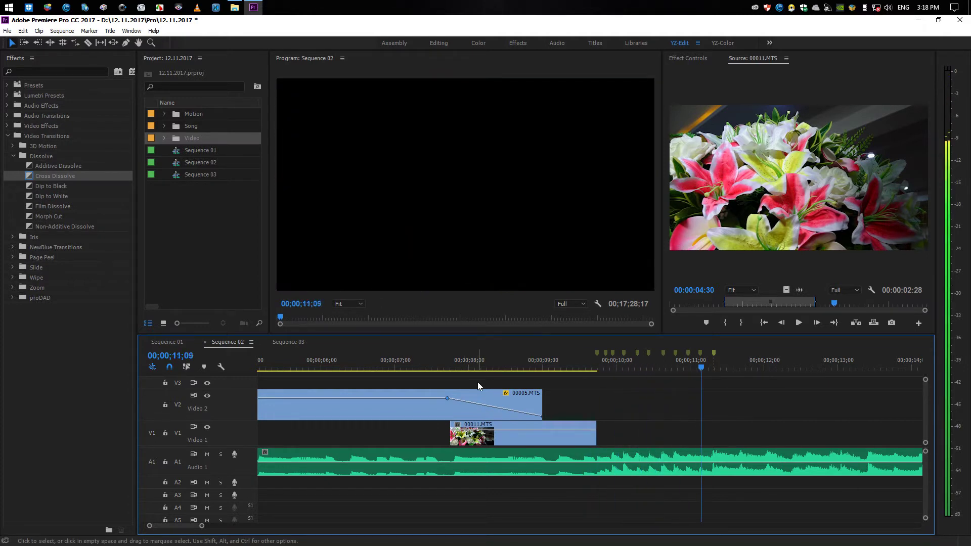
pyautogui.click(569, 365)
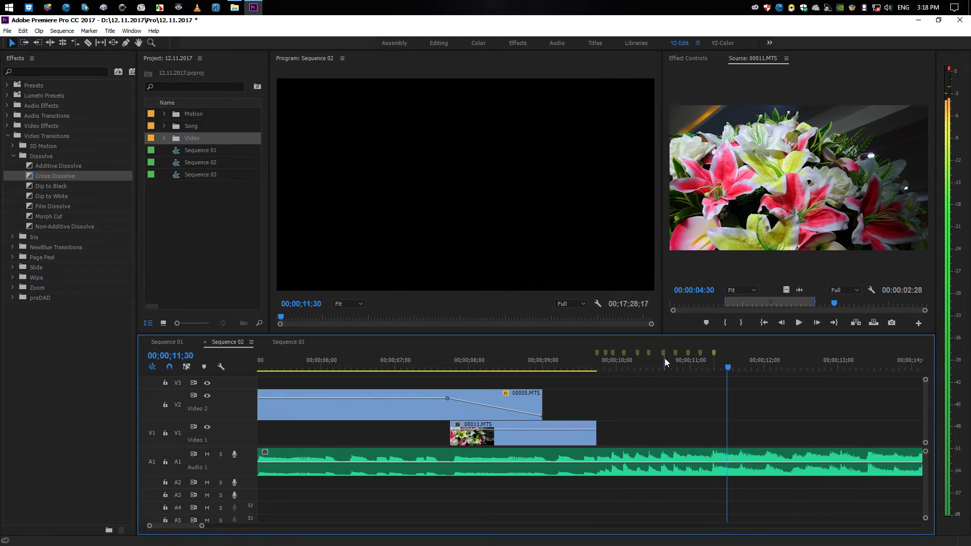
pyautogui.click(590, 364)
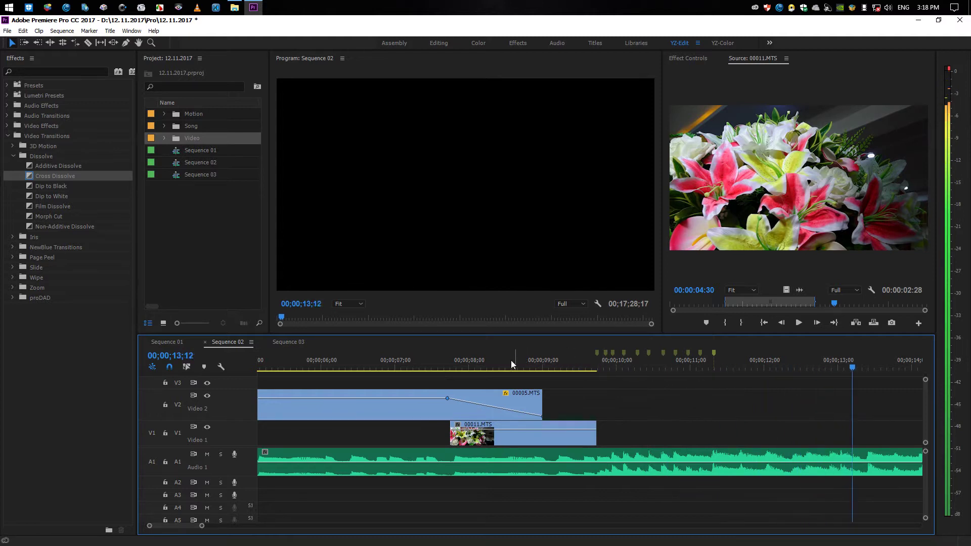
pyautogui.click(526, 356)
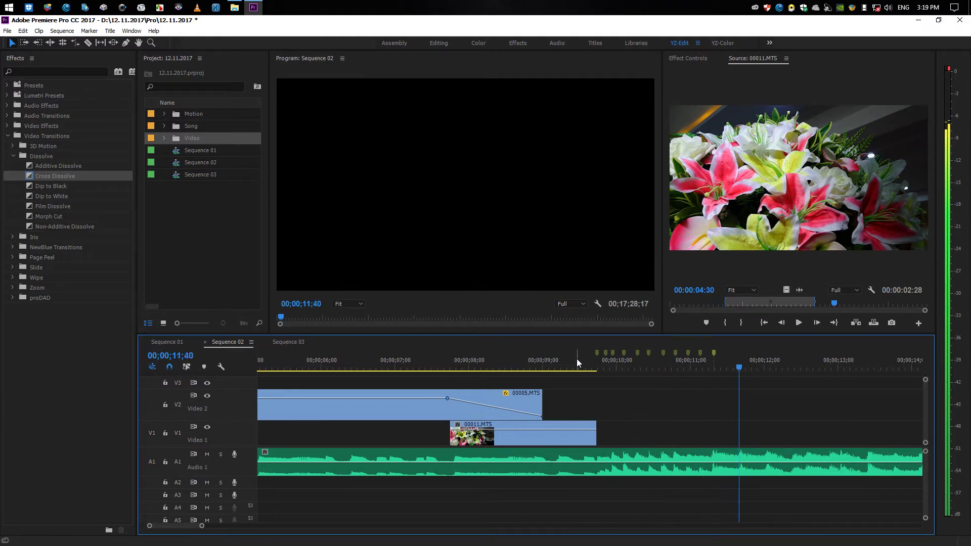
pyautogui.press('-')
pyautogui.press('-')
pyautogui.press('-')
pyautogui.press('-')
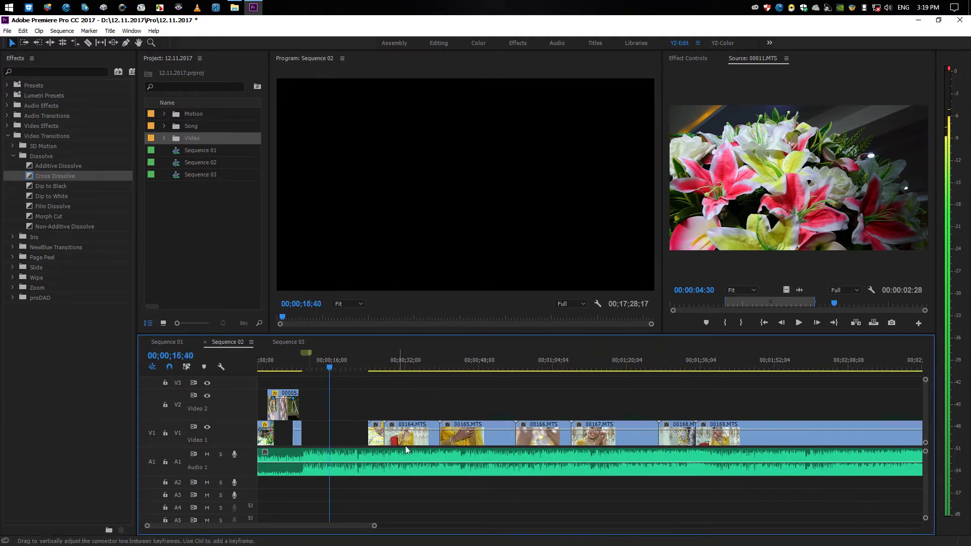
pyautogui.click(376, 366)
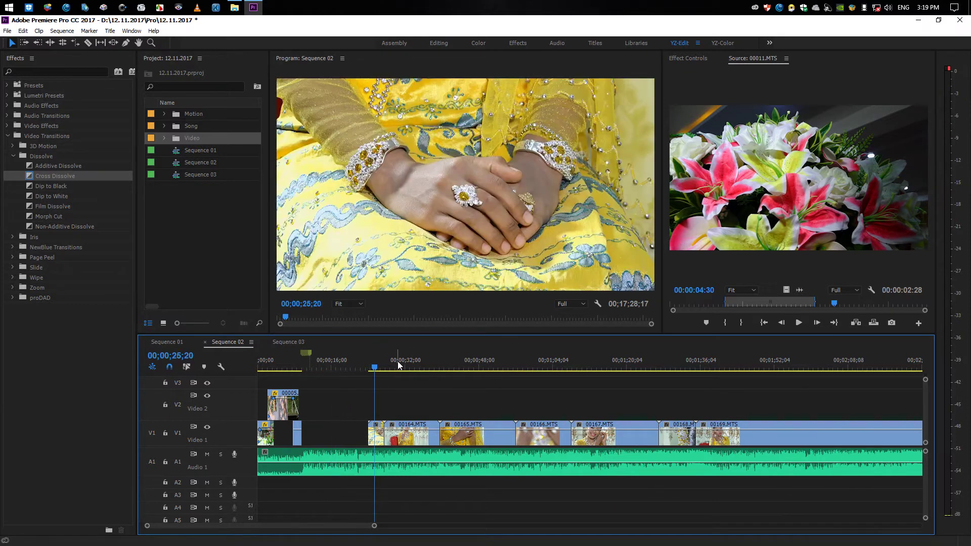
pyautogui.moveTo(398, 364); pyautogui.dragTo(379, 365)
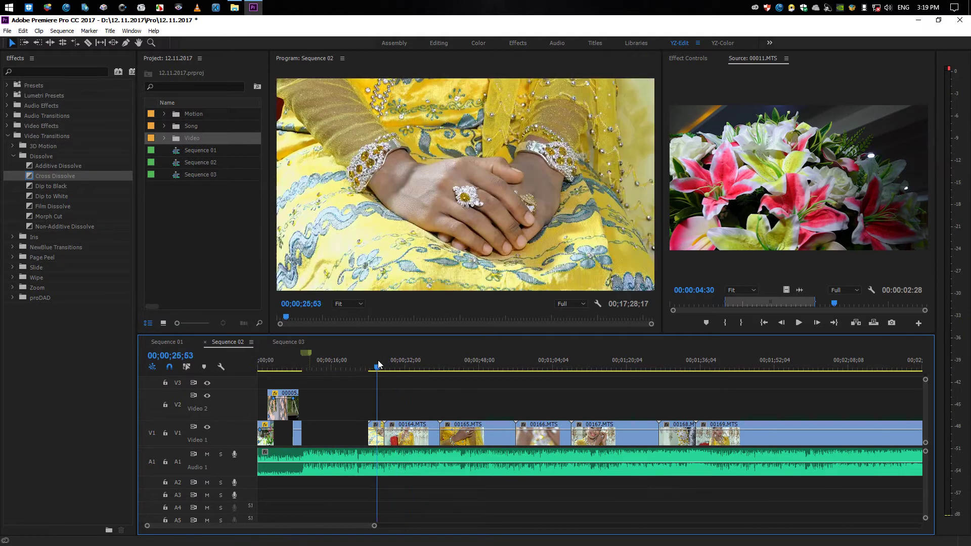
pyautogui.press('=')
pyautogui.press('=')
pyautogui.press('=')
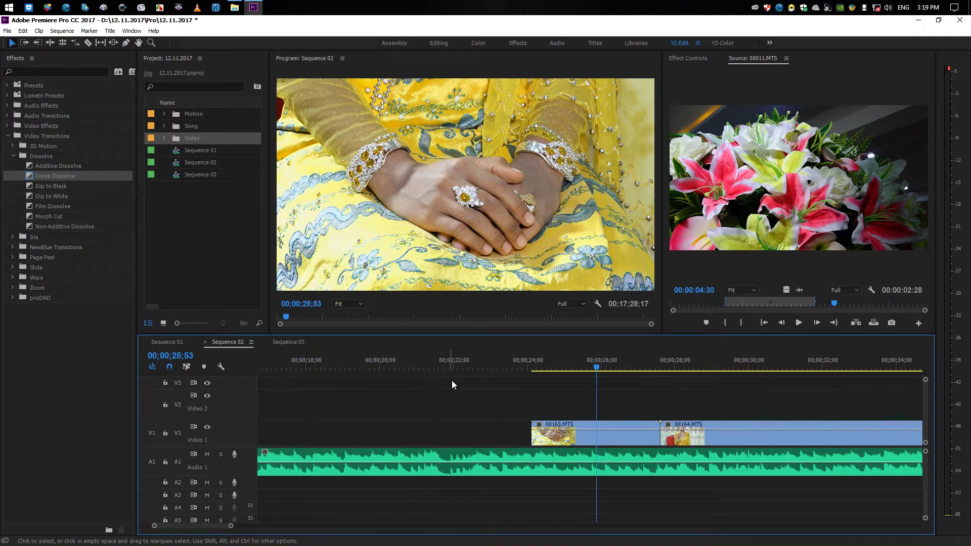
pyautogui.press('-')
pyautogui.press('-')
pyautogui.press('-')
pyautogui.press('-')
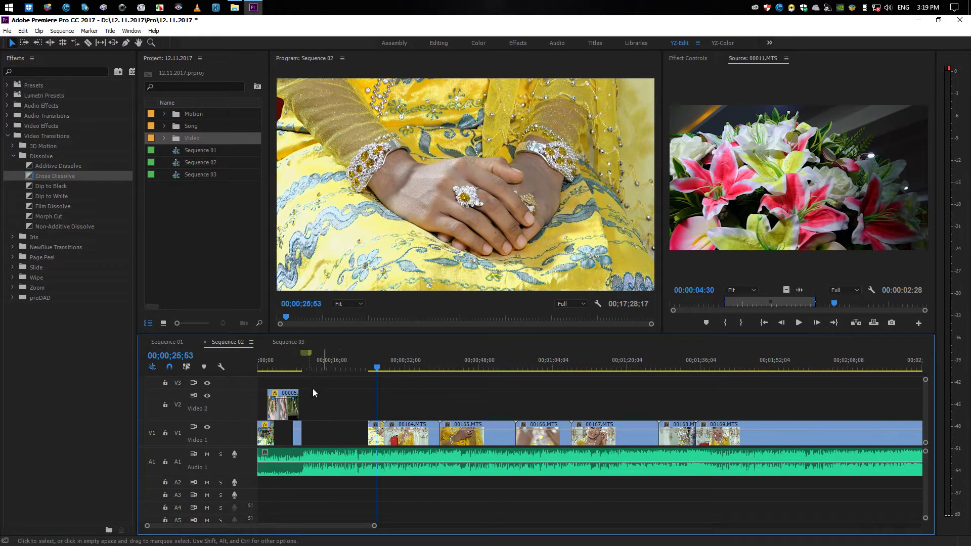
pyautogui.moveTo(429, 368); pyautogui.dragTo(392, 366)
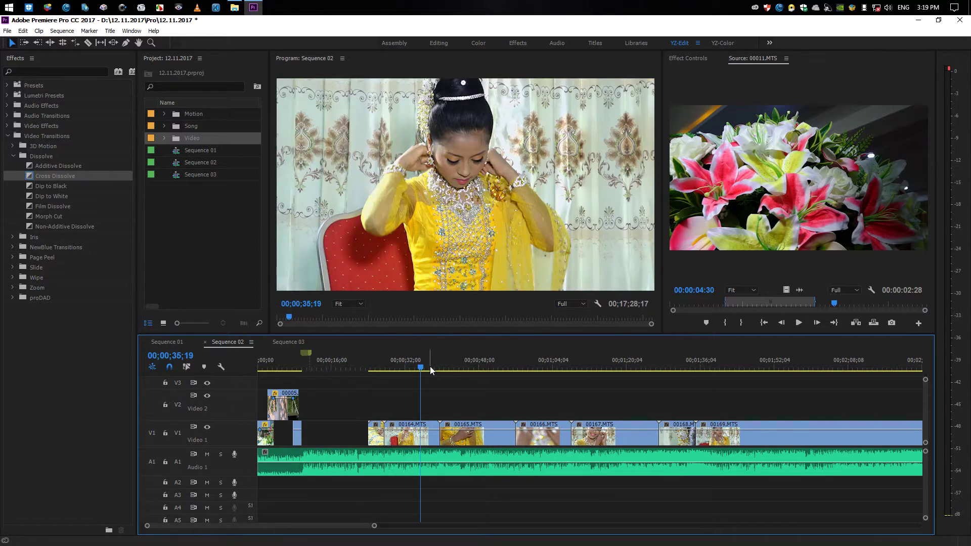
pyautogui.click(478, 365)
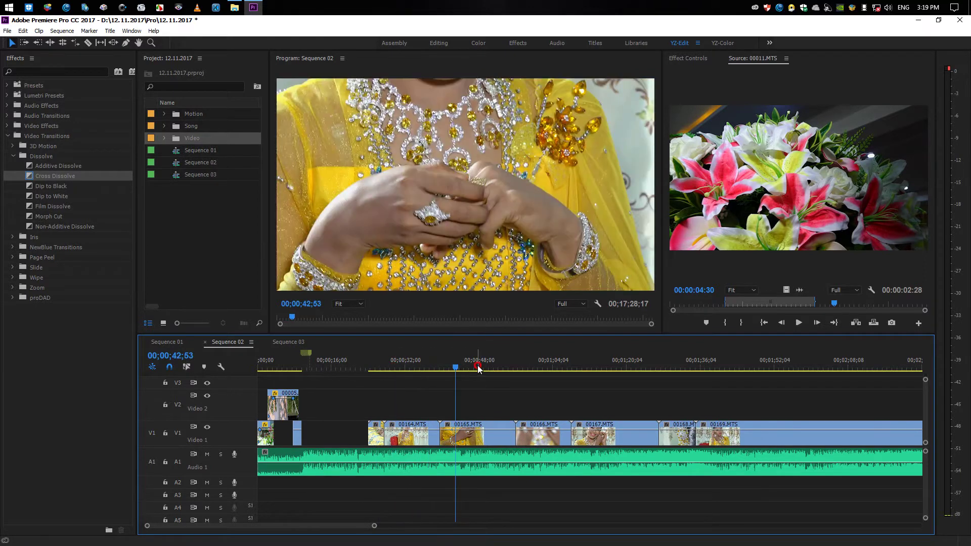
pyautogui.moveTo(490, 365)
pyautogui.mouseDown()
pyautogui.moveTo(472, 366)
pyautogui.moveTo(504, 370)
pyautogui.moveTo(480, 378)
pyautogui.mouseUp()
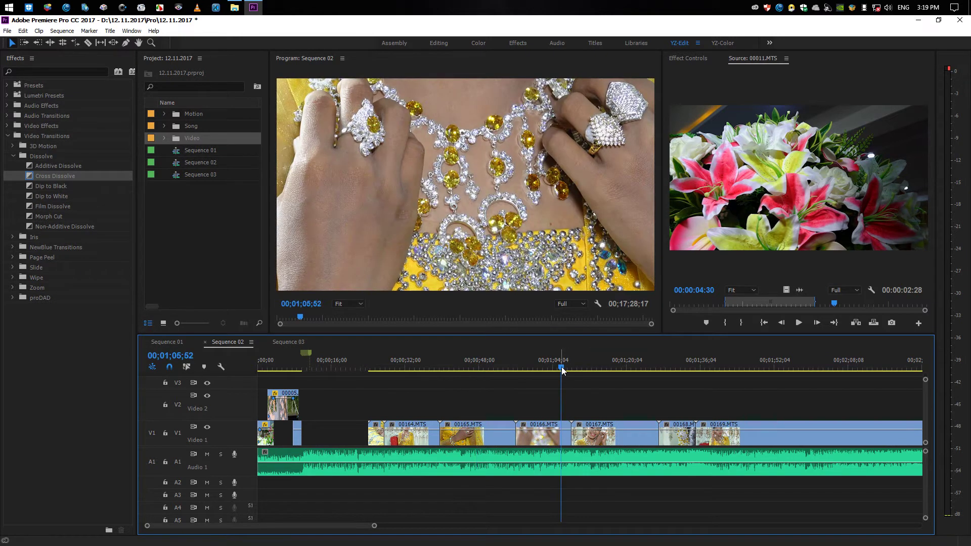
pyautogui.moveTo(561, 369); pyautogui.dragTo(376, 384)
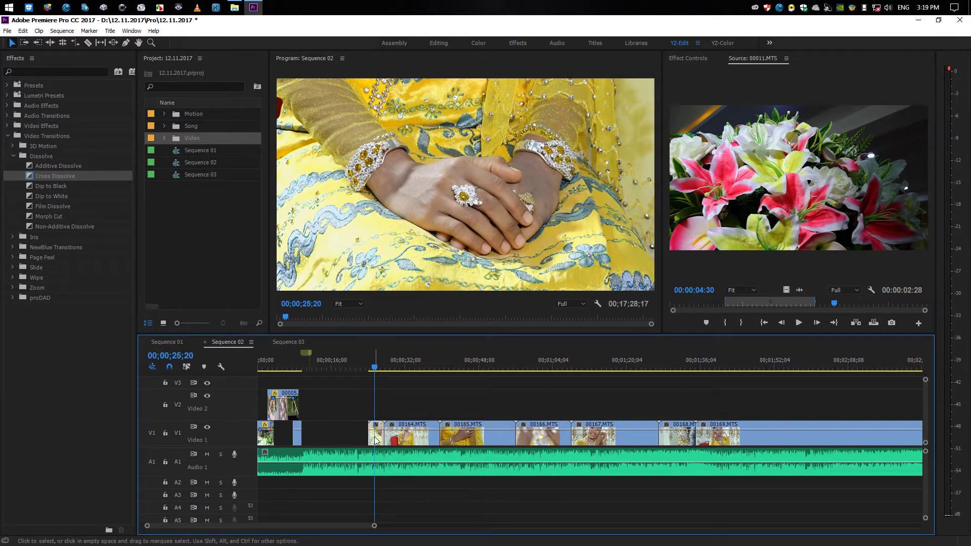
# Paste bride clip 00163.MTS into the V1 gap and trim its end to 00;00;11;03
pyautogui.click(303, 369)
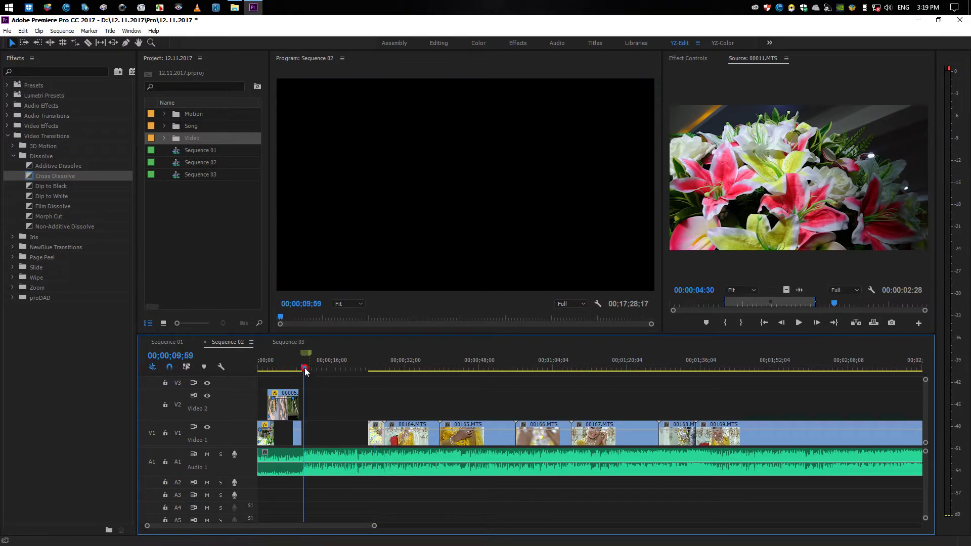
pyautogui.hotkey('ctrl', 'v')
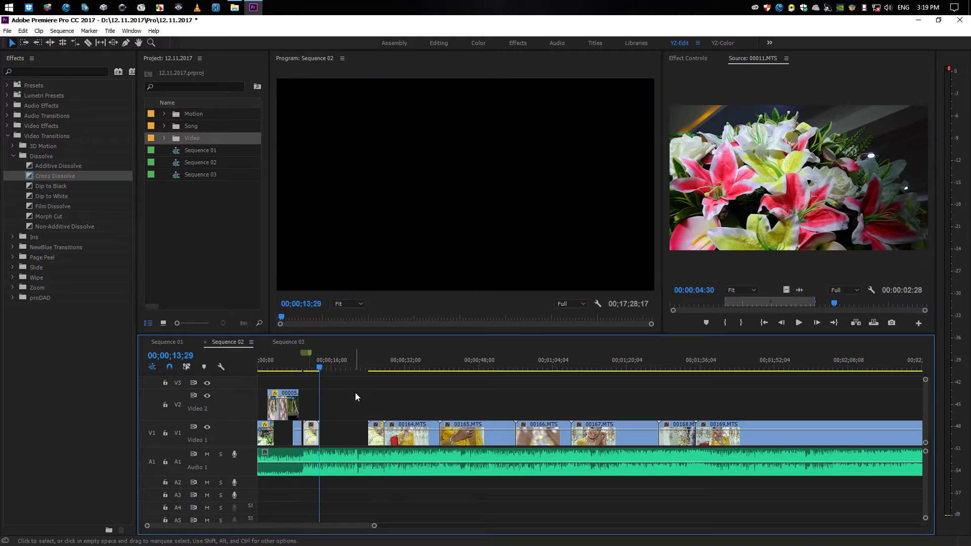
pyautogui.press('=')
pyautogui.press('=')
pyautogui.press('=')
pyautogui.press('=')
pyautogui.click(397, 368)
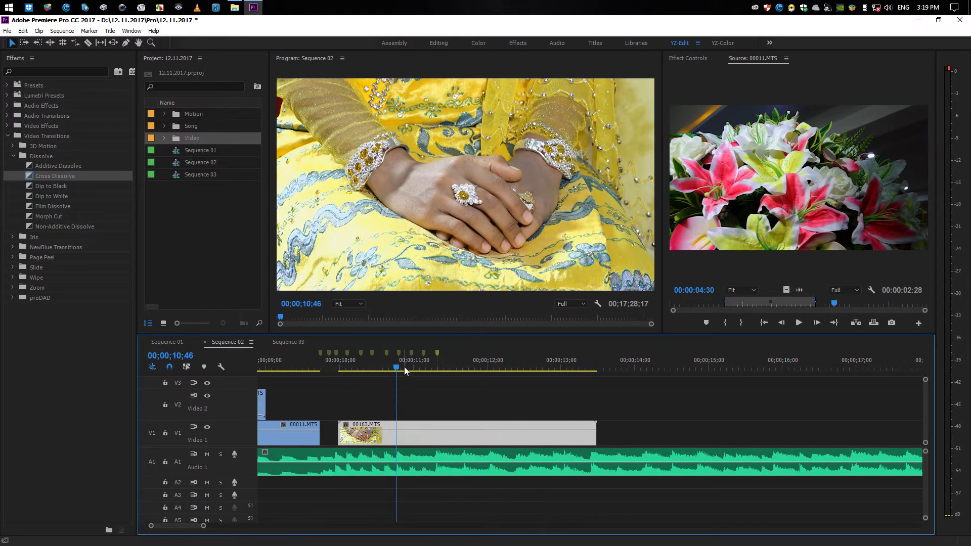
pyautogui.moveTo(396, 368)
pyautogui.mouseDown()
pyautogui.moveTo(464, 370)
pyautogui.moveTo(439, 380)
pyautogui.mouseUp()
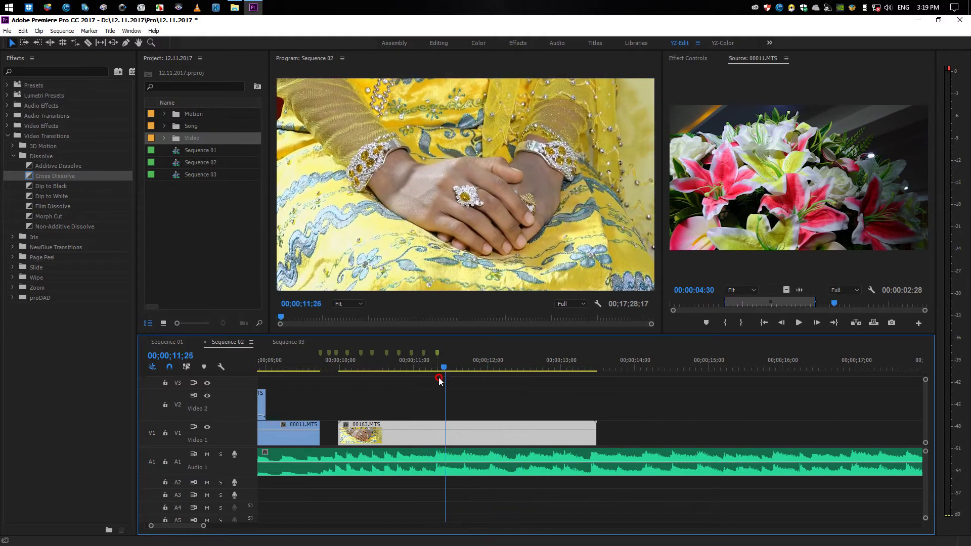
pyautogui.moveTo(439, 381); pyautogui.dragTo(417, 383)
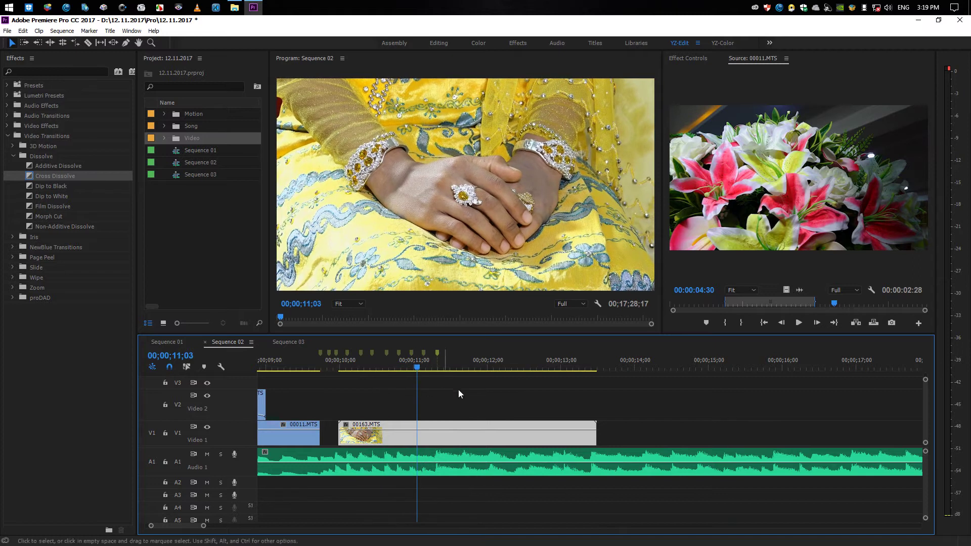
pyautogui.moveTo(595, 433); pyautogui.dragTo(417, 433)
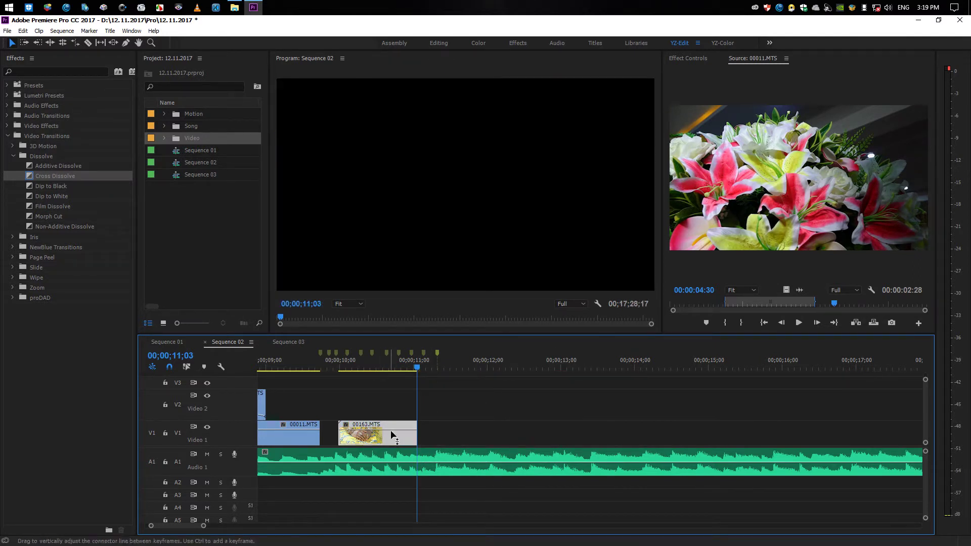
# Set a Frame Hold on In Point for 00163.MTS and slide it left against 00011.MTS
pyautogui.rightClick(381, 439)
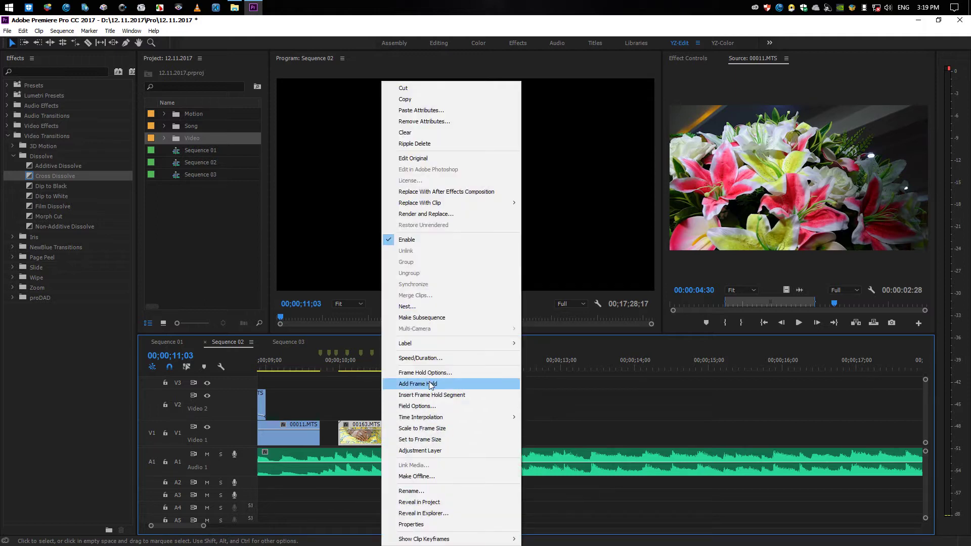
pyautogui.click(433, 372)
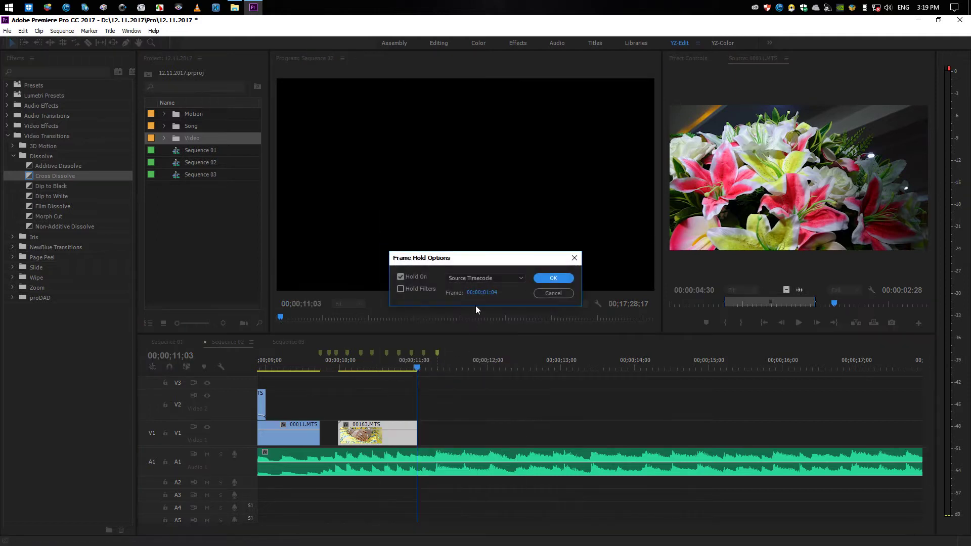
pyautogui.click(519, 279)
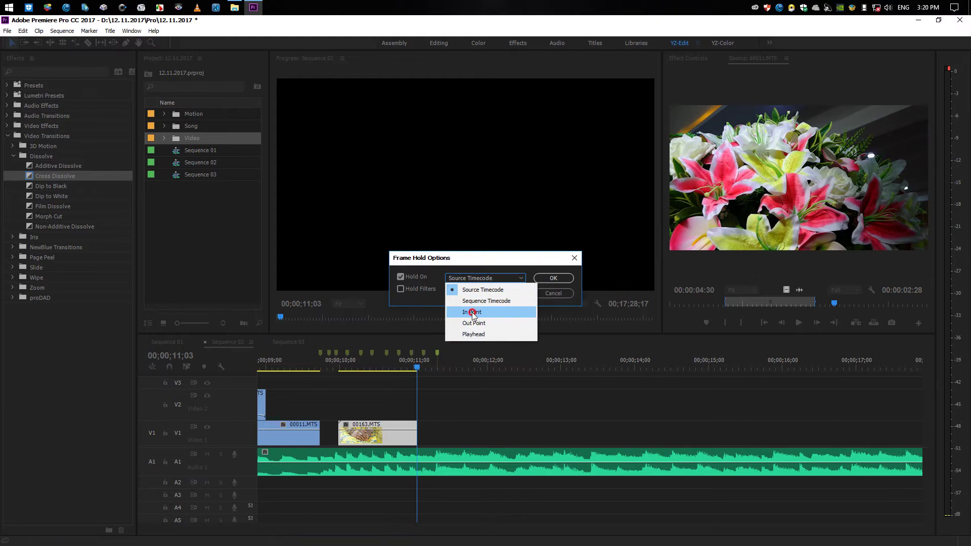
pyautogui.click(472, 312)
pyautogui.click(553, 278)
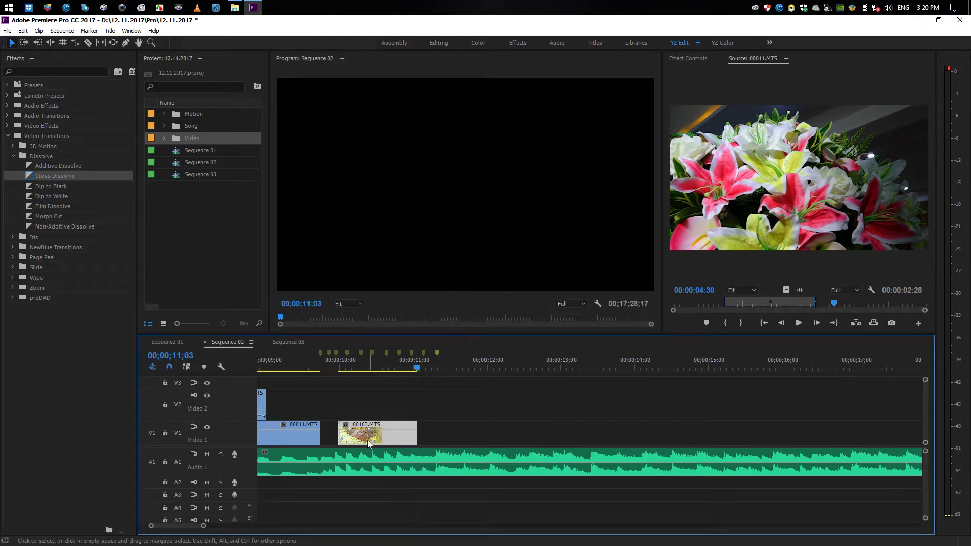
pyautogui.moveTo(362, 442); pyautogui.dragTo(347, 440)
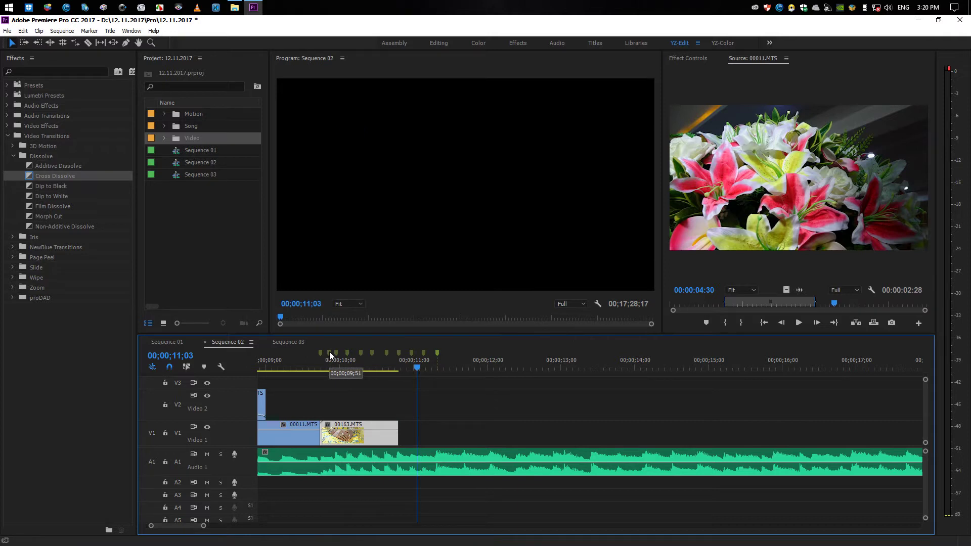
pyautogui.click(329, 353)
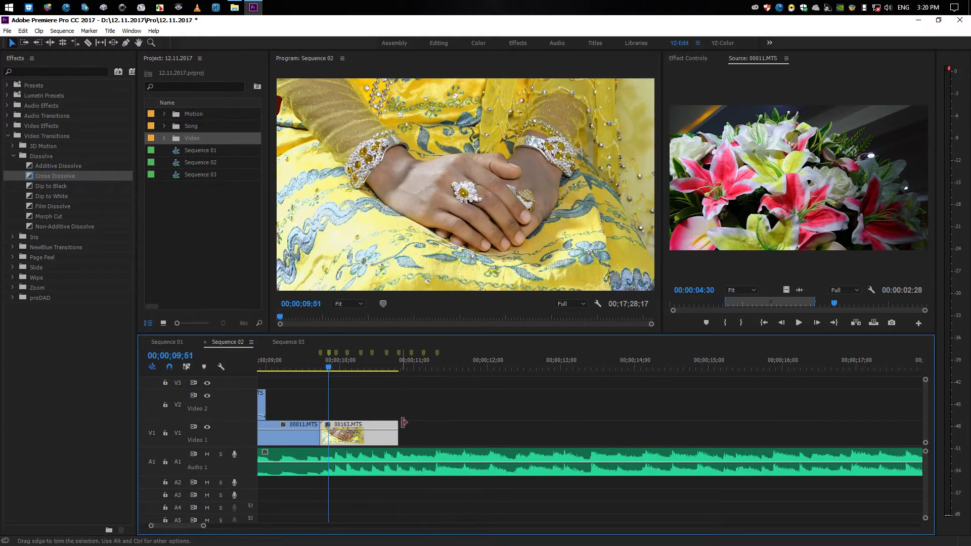
# Trim the held clip's end back to the playhead, then scrub ahead to preview the 00166.MTS footage
pyautogui.moveTo(382, 429); pyautogui.dragTo(328, 430)
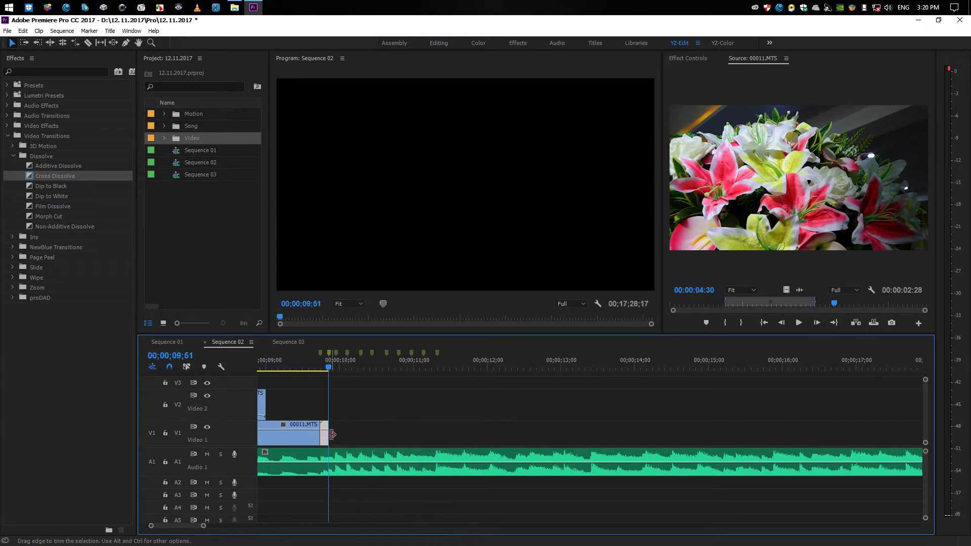
pyautogui.press('-')
pyautogui.press('-')
pyautogui.press('-')
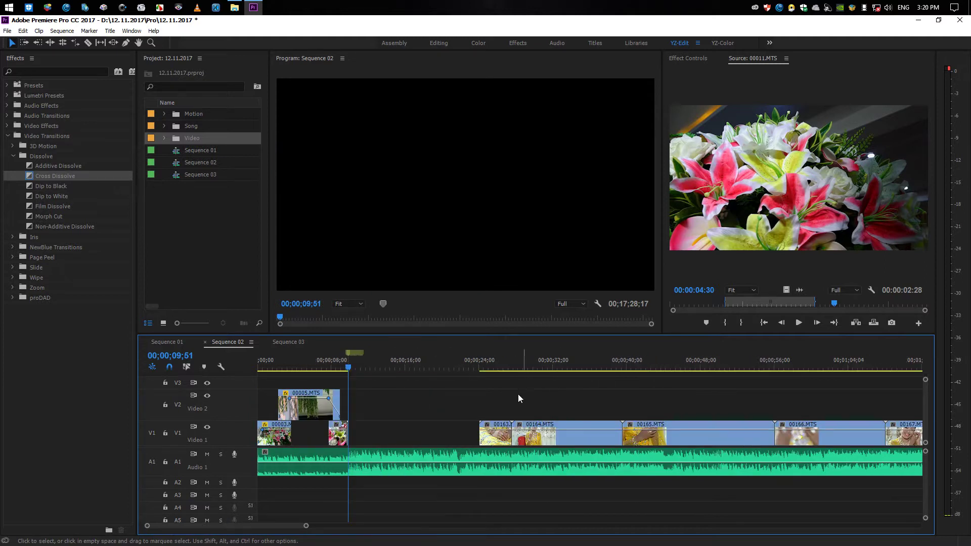
pyautogui.click(500, 366)
pyautogui.click(806, 368)
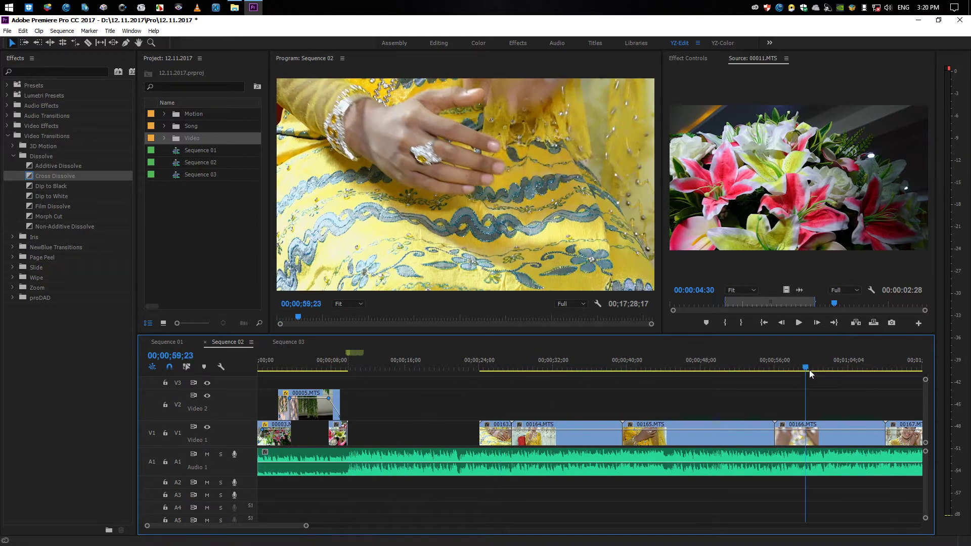
pyautogui.moveTo(805, 367); pyautogui.dragTo(818, 368)
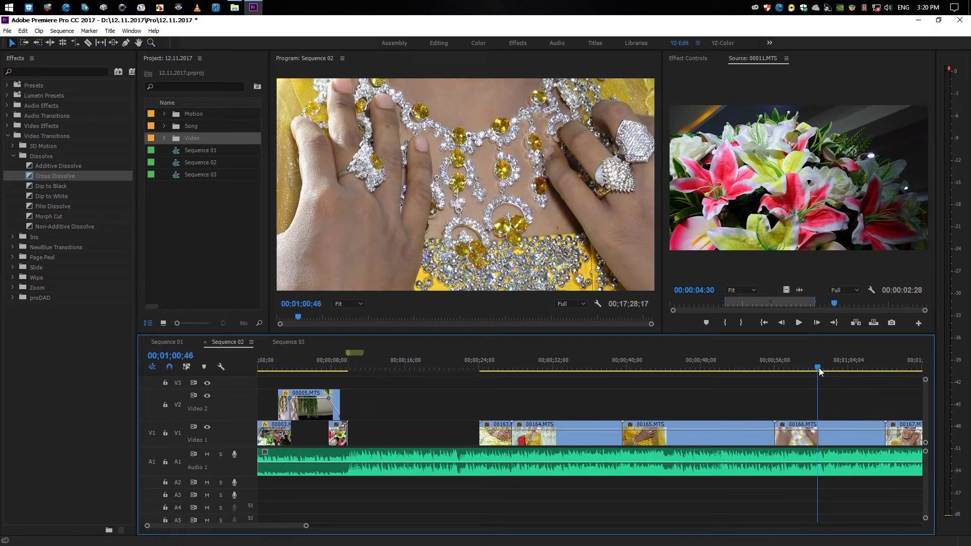
# Try pasting copies of 00166.MTS into the V1 gap and onto V2, undoing the attempts
pyautogui.click(833, 438)
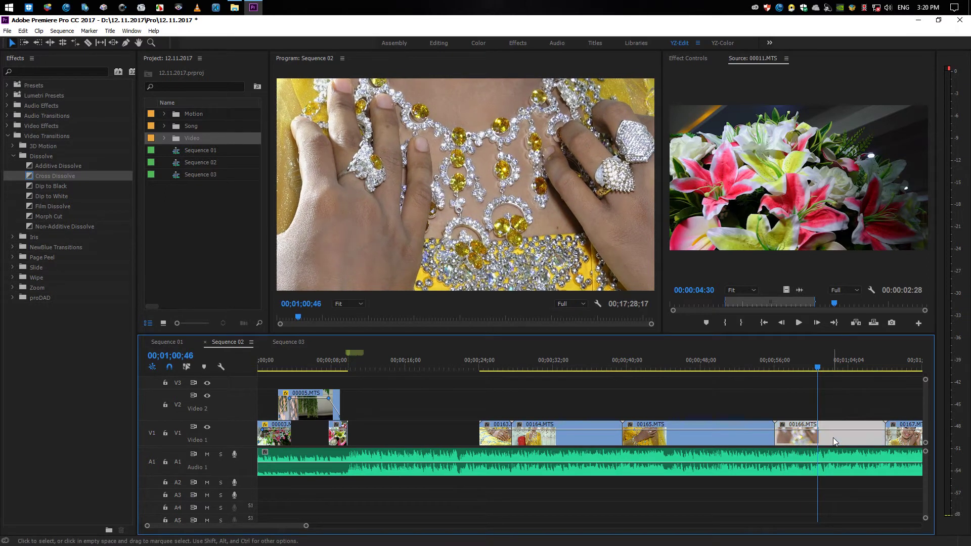
pyautogui.click(355, 368)
pyautogui.hotkey('ctrl', 'v')
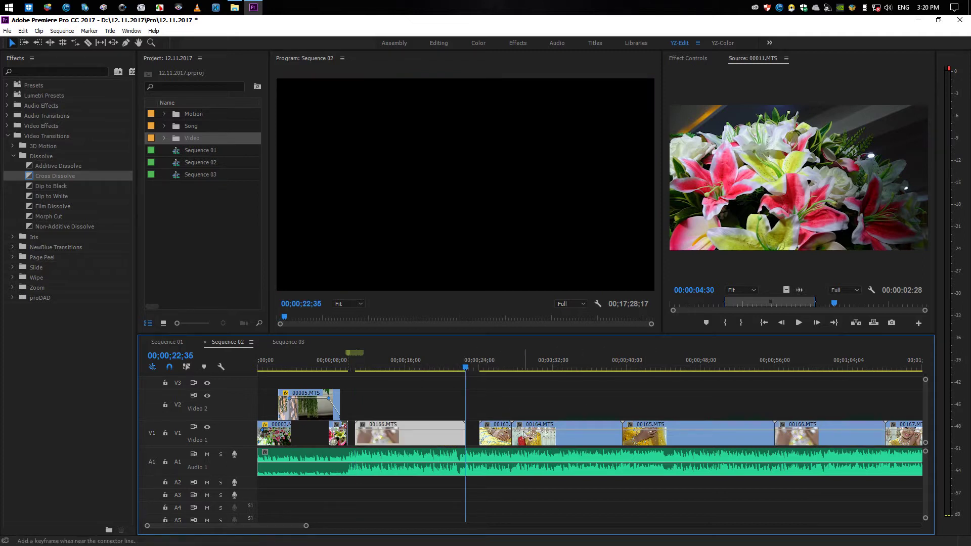
pyautogui.hotkey('ctrl', 'z')
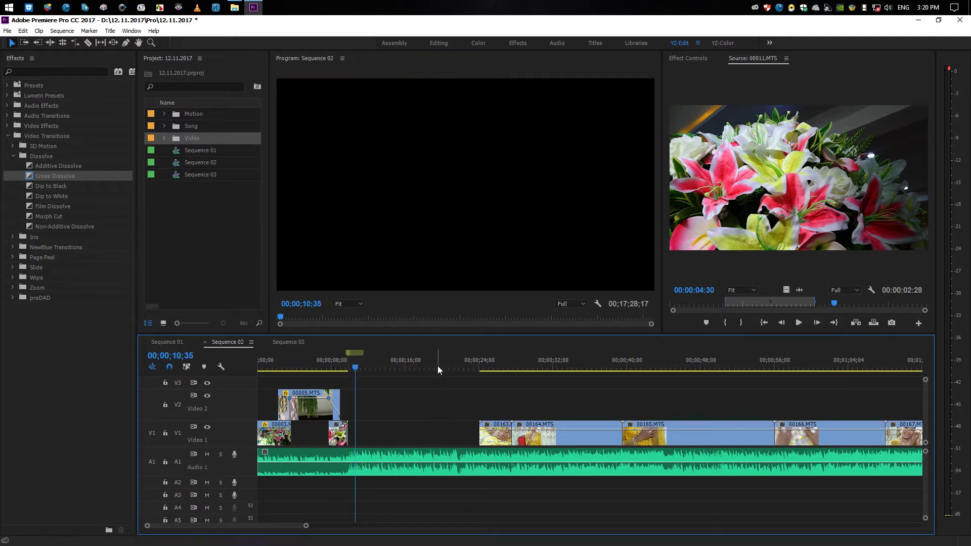
pyautogui.click(438, 366)
pyautogui.hotkey('ctrl', 'v')
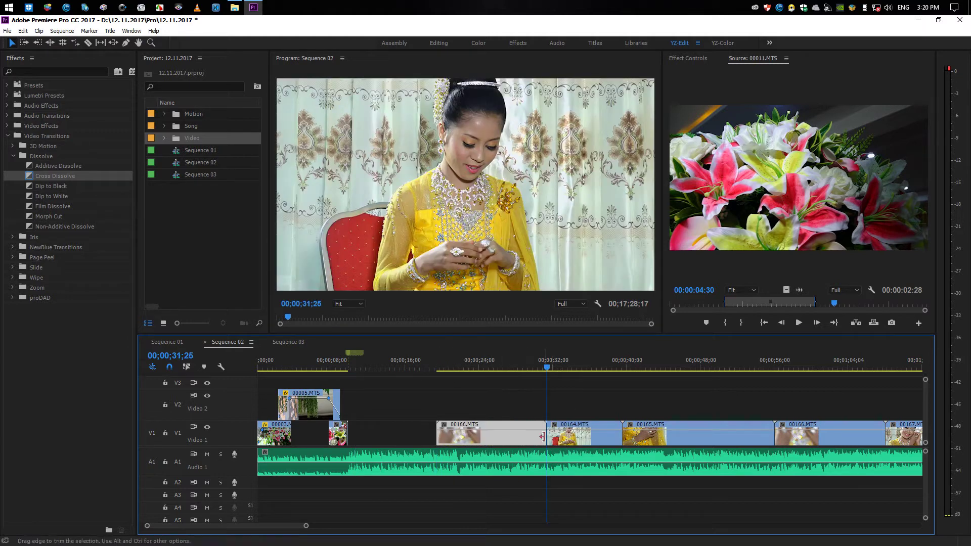
pyautogui.moveTo(508, 441); pyautogui.dragTo(576, 402)
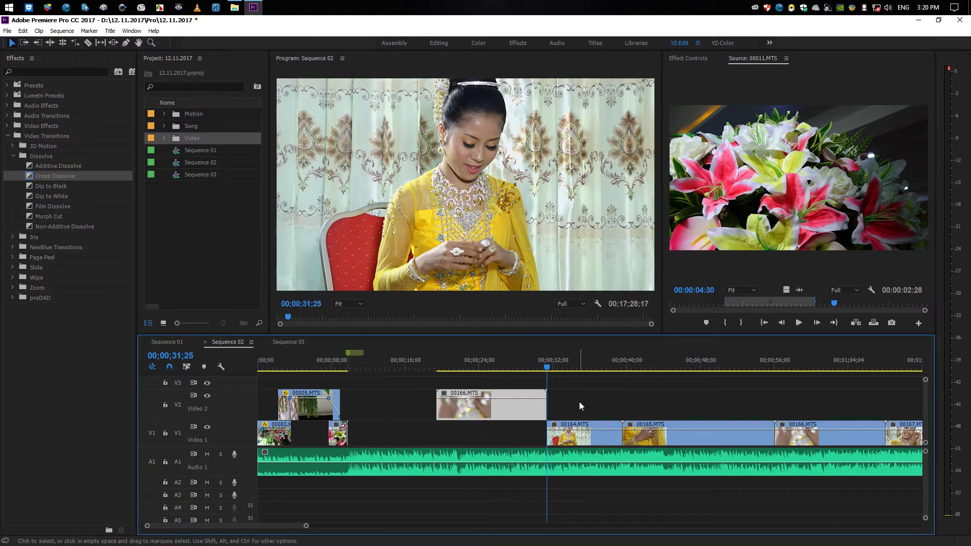
pyautogui.hotkey('ctrl', 'z')
pyautogui.hotkey('ctrl', 'z')
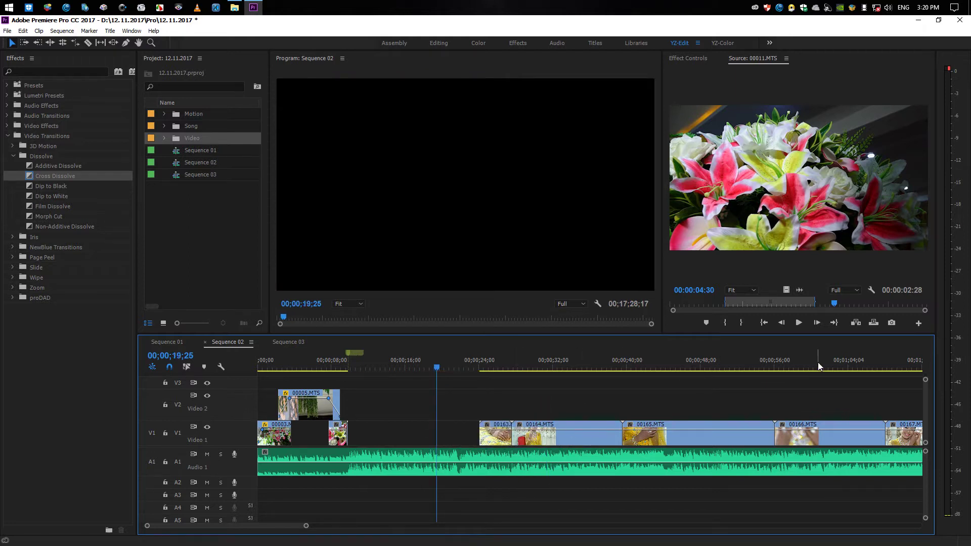
# Target the Video 2 track and select clip 00166.MTS on Video 1
pyautogui.moveTo(817, 366)
pyautogui.mouseDown()
pyautogui.moveTo(853, 367)
pyautogui.moveTo(840, 366)
pyautogui.mouseUp()
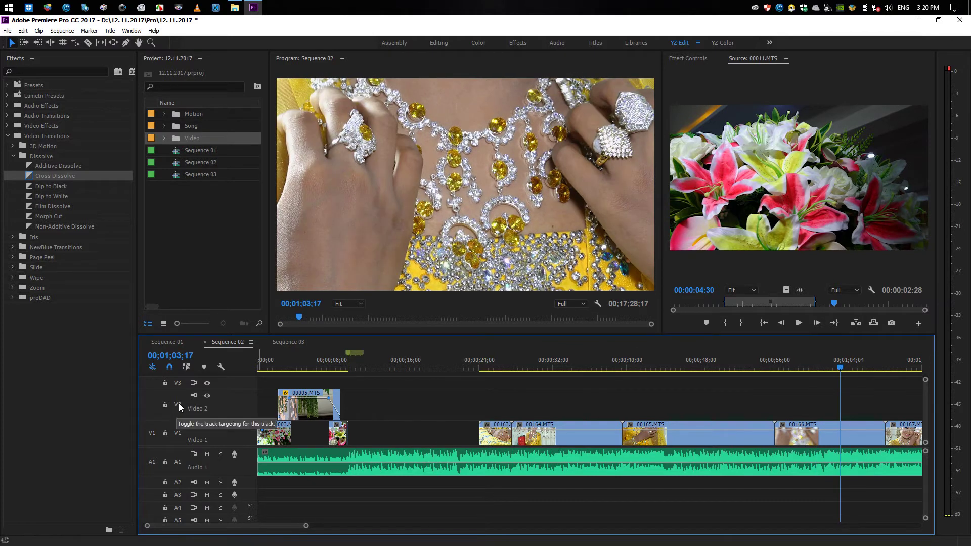
pyautogui.click(178, 404)
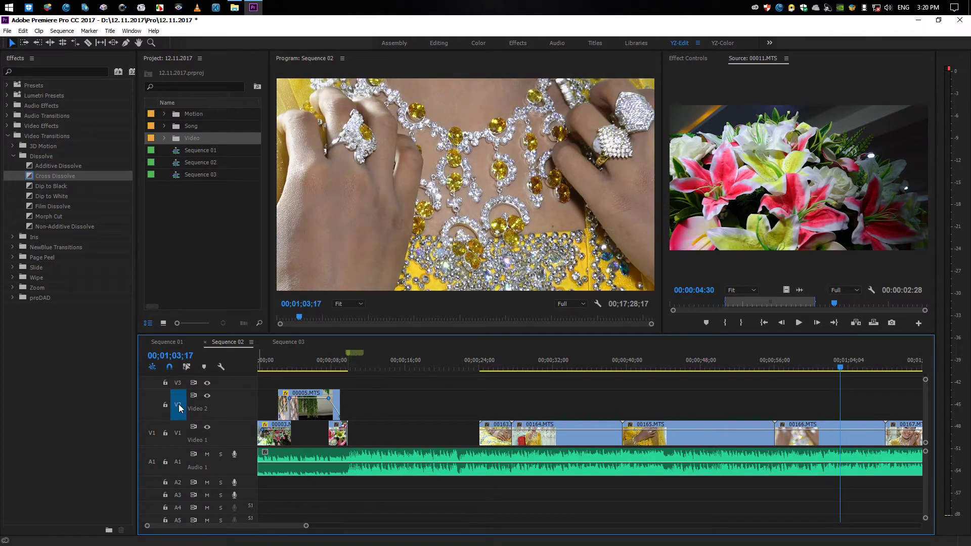
pyautogui.click(806, 443)
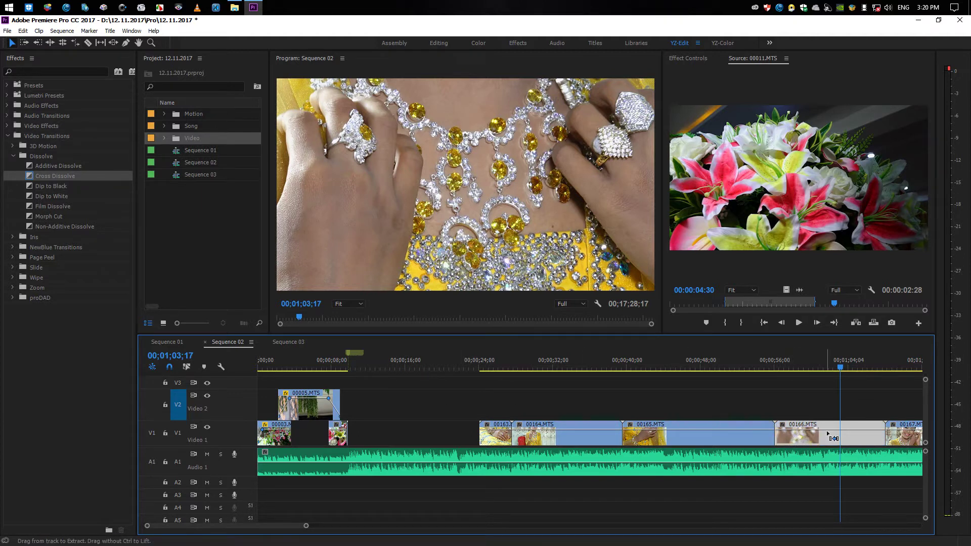
# Copy 00166.MTS onto Video 2 near the sequence start and trim its start to 00;00;16;18
pyautogui.moveTo(825, 458); pyautogui.dragTo(557, 393)
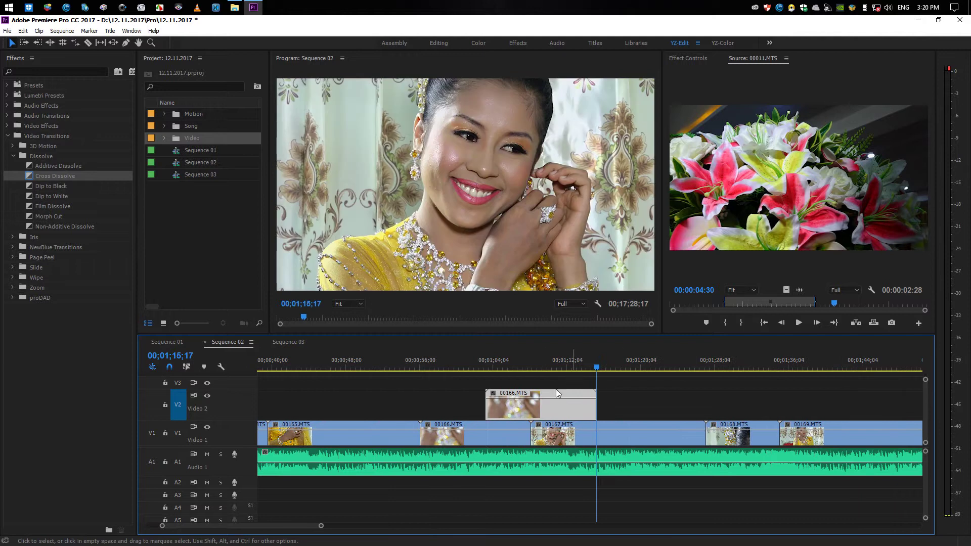
pyautogui.moveTo(307, 524); pyautogui.dragTo(296, 525)
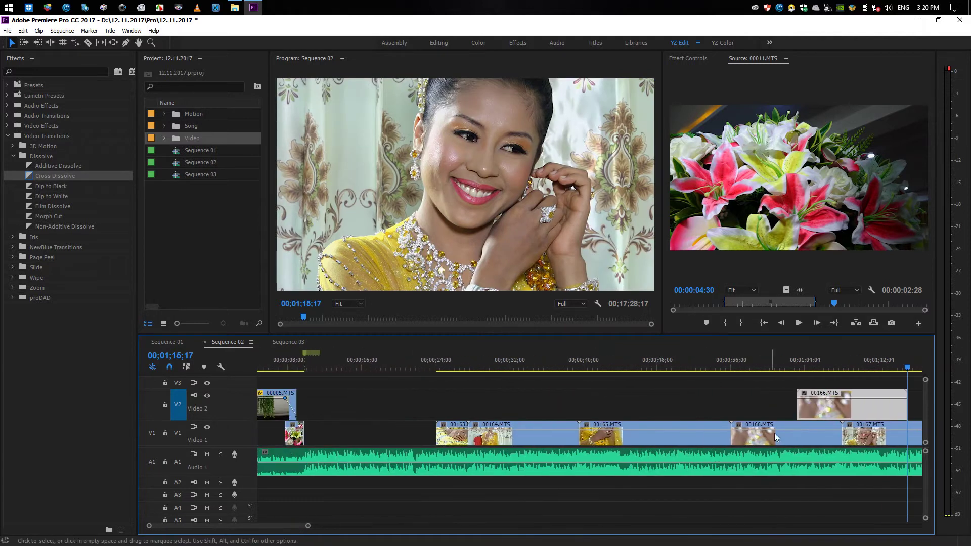
pyautogui.moveTo(750, 412); pyautogui.dragTo(266, 404)
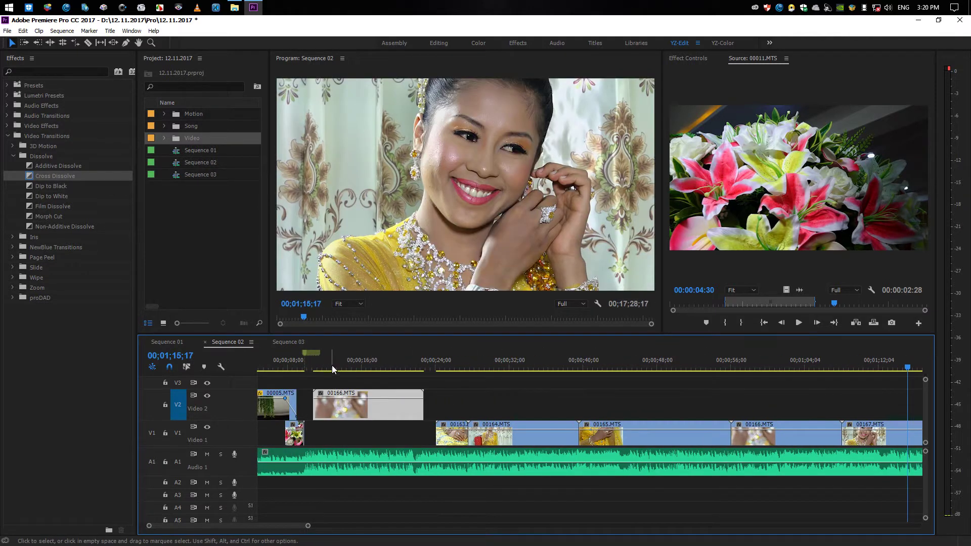
pyautogui.click(330, 365)
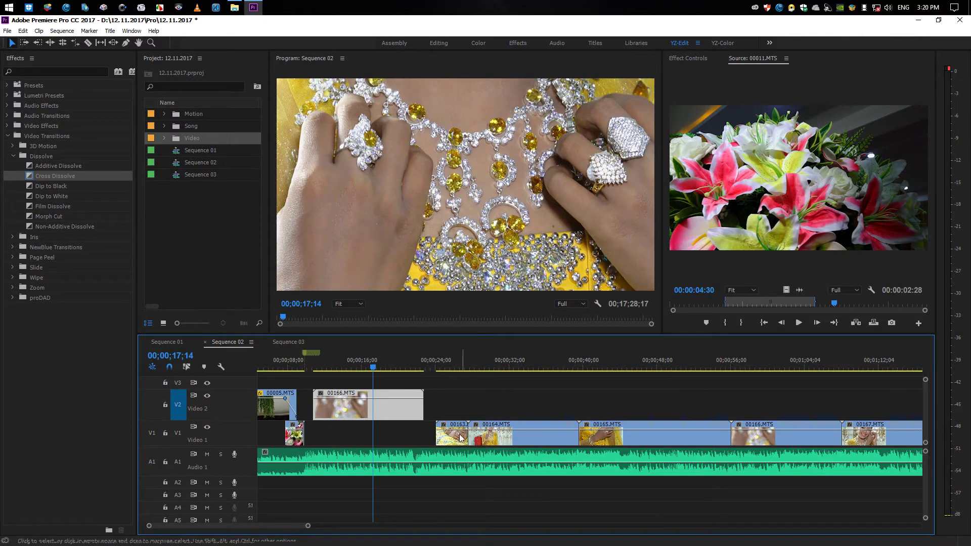
pyautogui.moveTo(376, 365); pyautogui.dragTo(371, 369)
pyautogui.moveTo(310, 393); pyautogui.dragTo(373, 399)
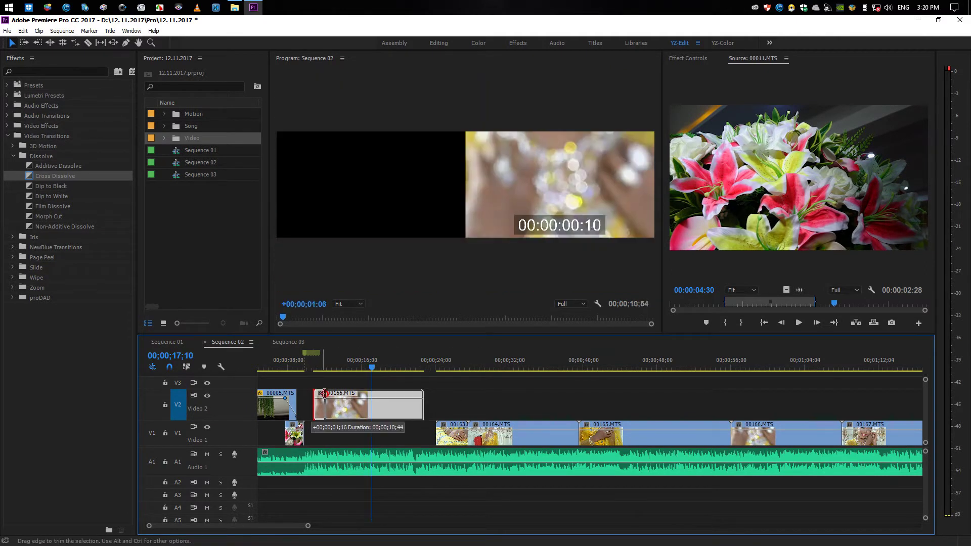
# Freeze the copy on its In Point frame and drop it into the empty Video 1 gap
pyautogui.rightClick(393, 412)
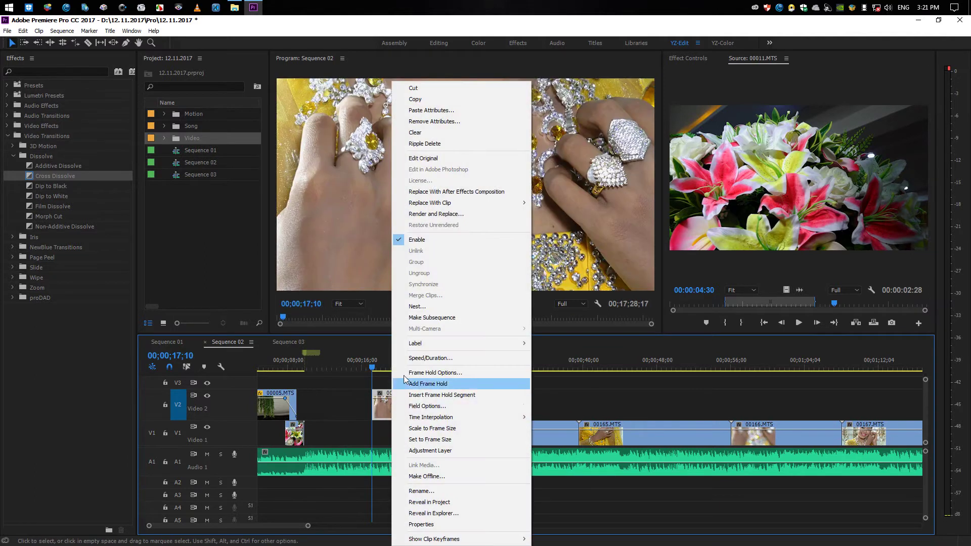
pyautogui.click(445, 370)
pyautogui.click(488, 279)
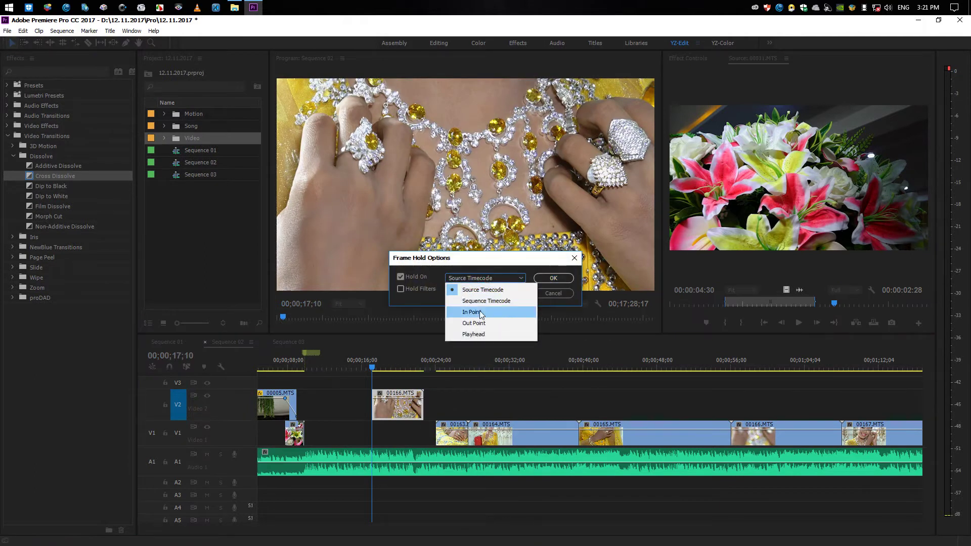
pyautogui.click(475, 310)
pyautogui.click(537, 280)
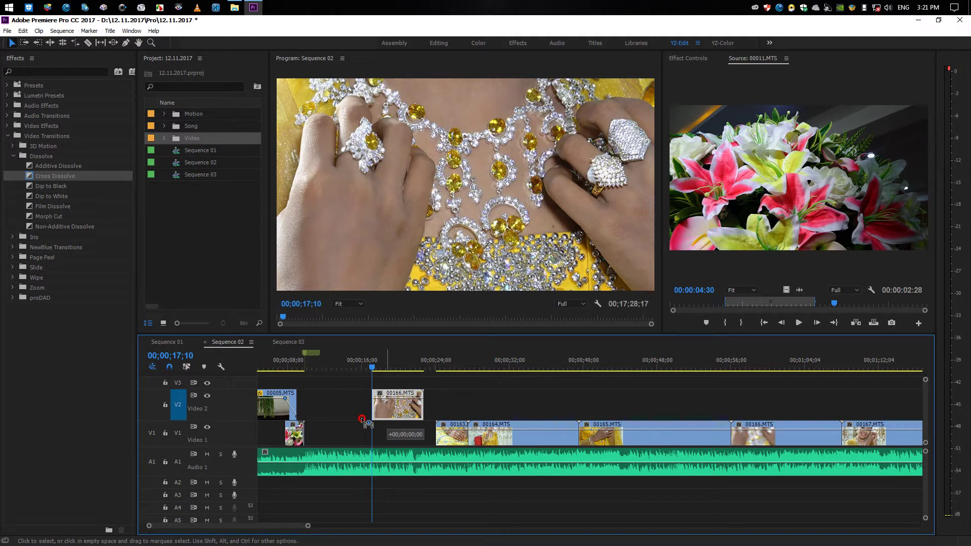
pyautogui.moveTo(410, 410); pyautogui.dragTo(356, 433)
pyautogui.click(320, 367)
# Zoom in and butt the held 00166.MTS clip against the end of 00011.MTS
pyautogui.press('=')
pyautogui.press('=')
pyautogui.press('=')
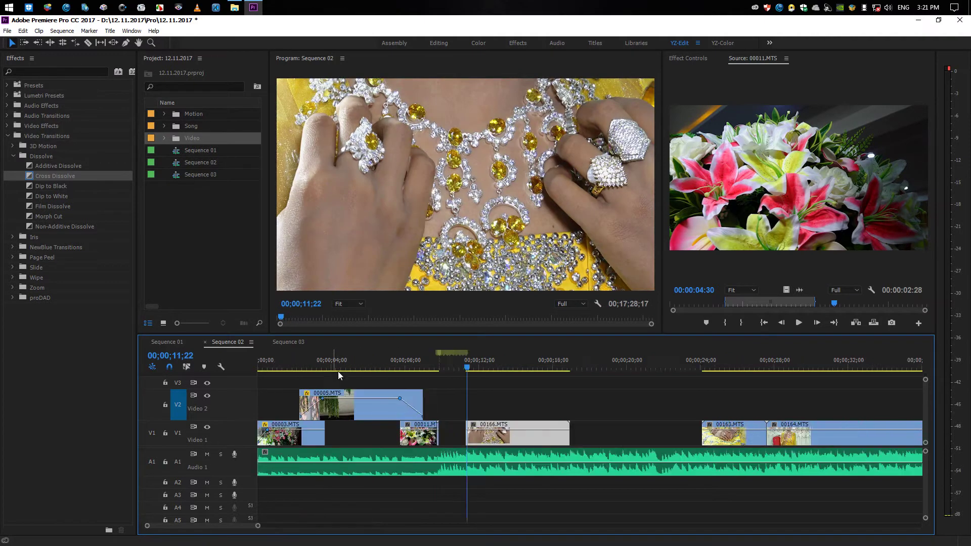
pyautogui.press('=')
pyautogui.press('=')
pyautogui.moveTo(604, 434); pyautogui.dragTo(389, 440)
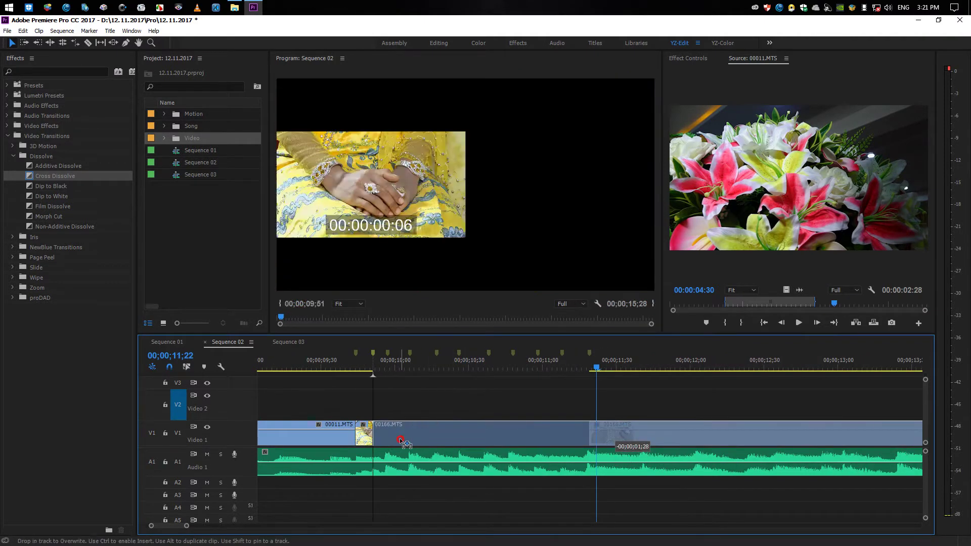
pyautogui.click(388, 354)
# Cut the held clip at the playhead and delete the part right of the cut
pyautogui.press('c')
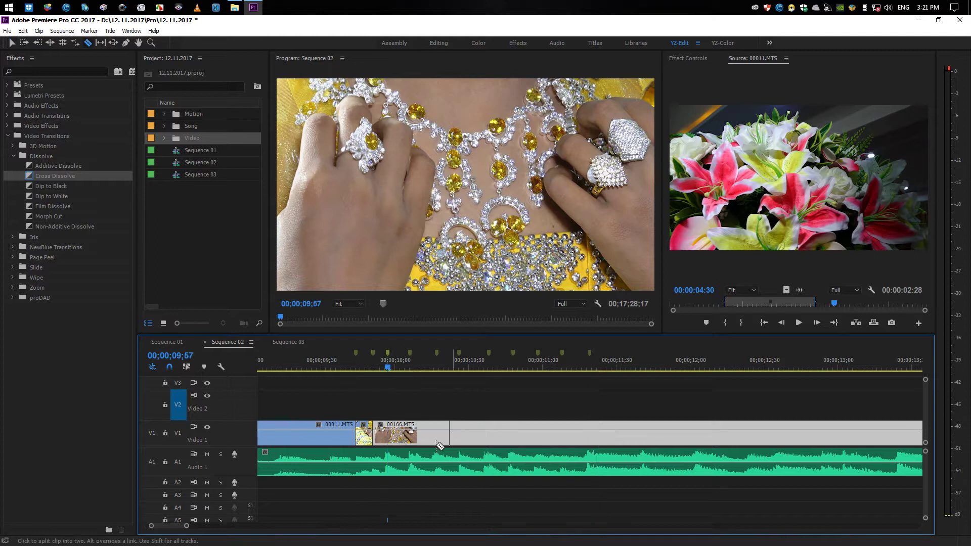
pyautogui.click(389, 434)
pyautogui.press('v')
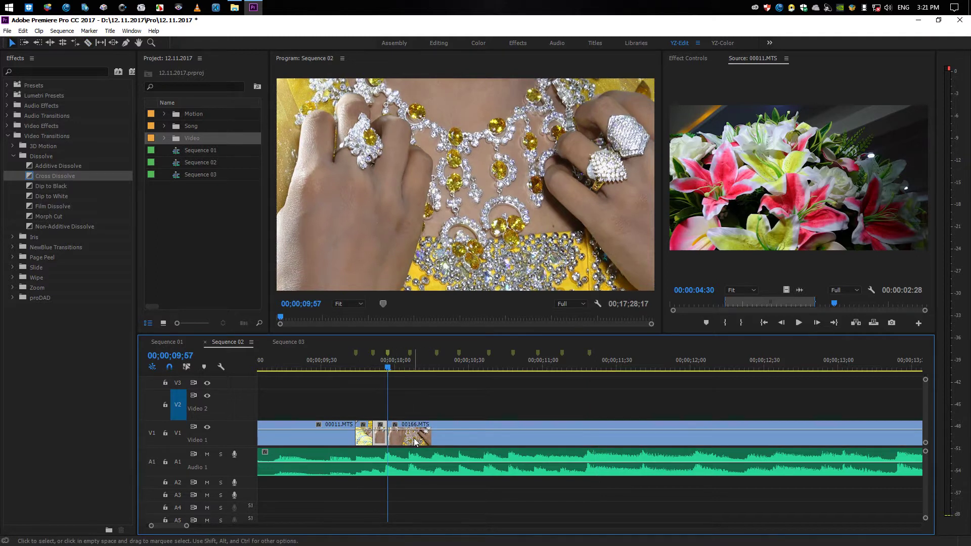
pyautogui.click(404, 434)
pyautogui.press('Delete')
# Play back the edit from just before it, then zoom out to around 00;00;36
pyautogui.click(340, 367)
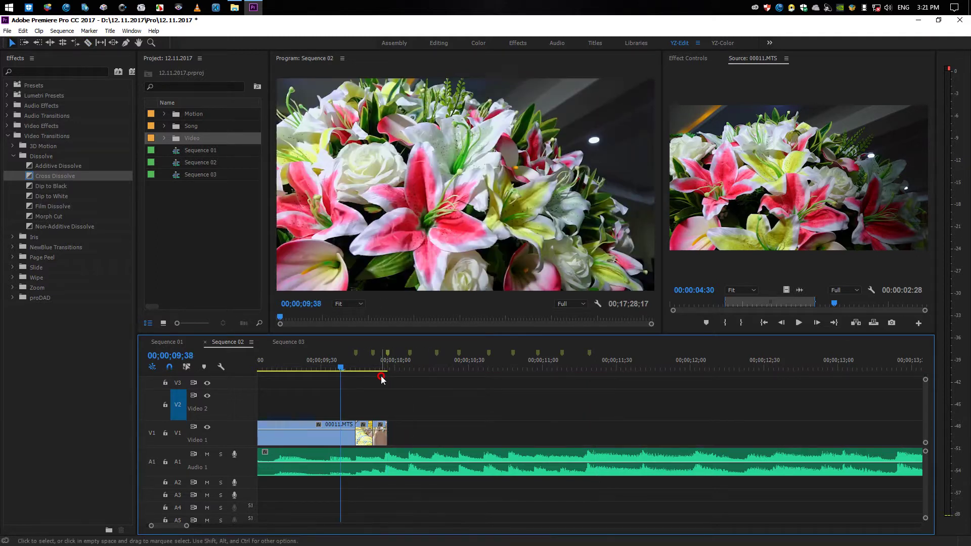
pyautogui.press('space')
pyautogui.click(319, 369)
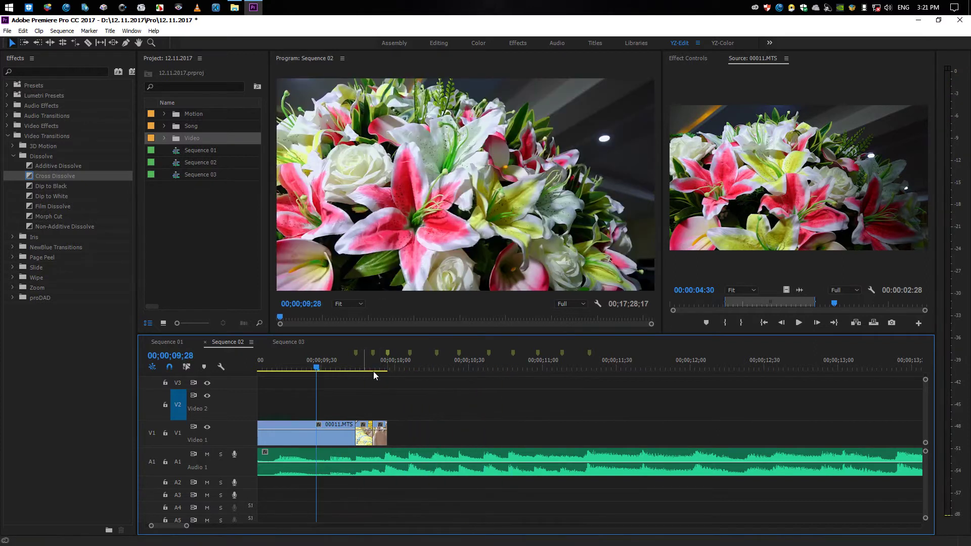
pyautogui.press('-')
pyautogui.press('-')
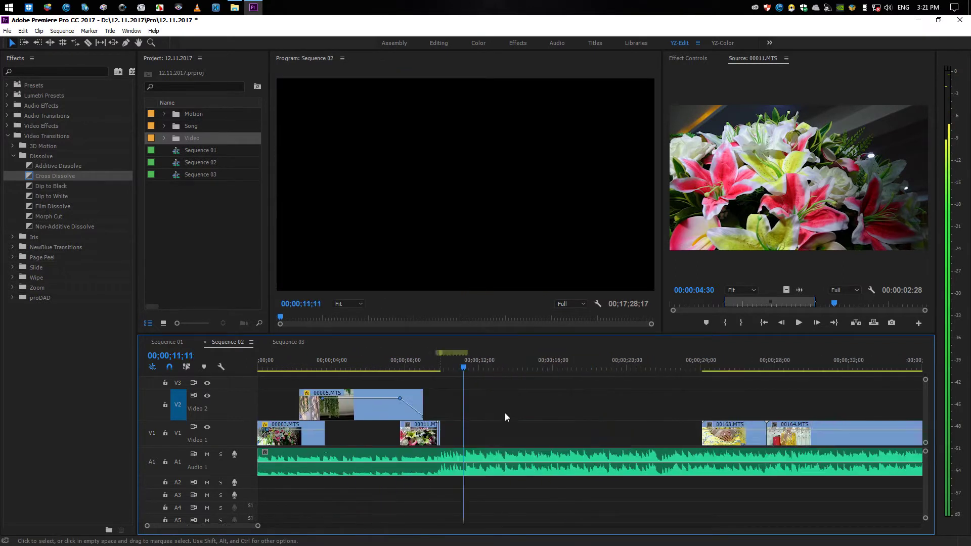
pyautogui.press('-')
pyautogui.click(596, 367)
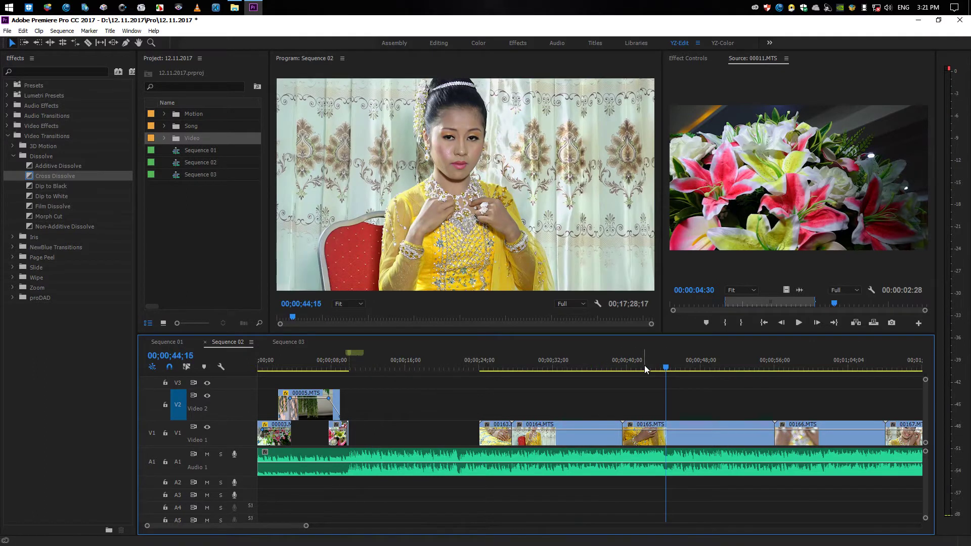
# Copy 00164.MTS onto Video 2, trim its start to the chosen frame, and move it into the Video 1 gap
pyautogui.moveTo(644, 365)
pyautogui.mouseDown()
pyautogui.moveTo(736, 379)
pyautogui.moveTo(572, 389)
pyautogui.mouseUp()
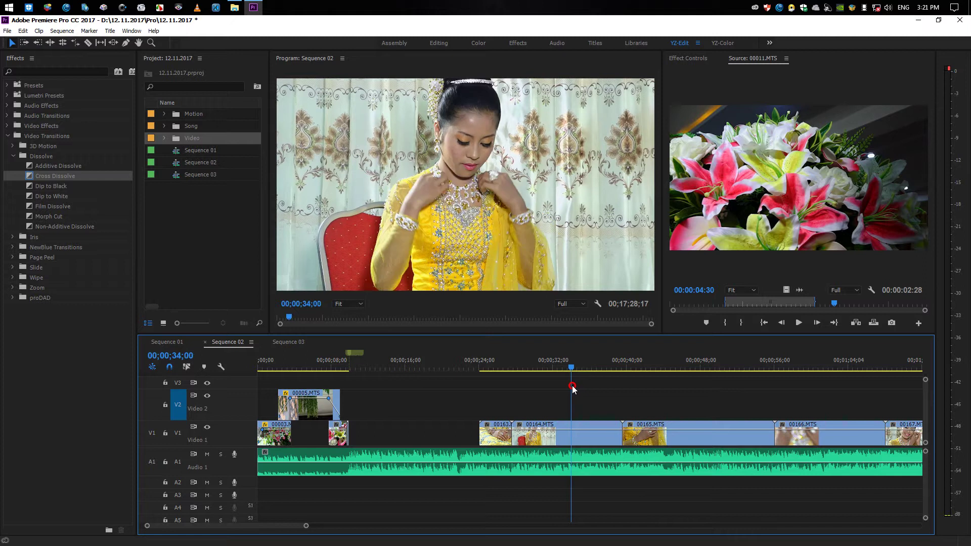
pyautogui.click(578, 435)
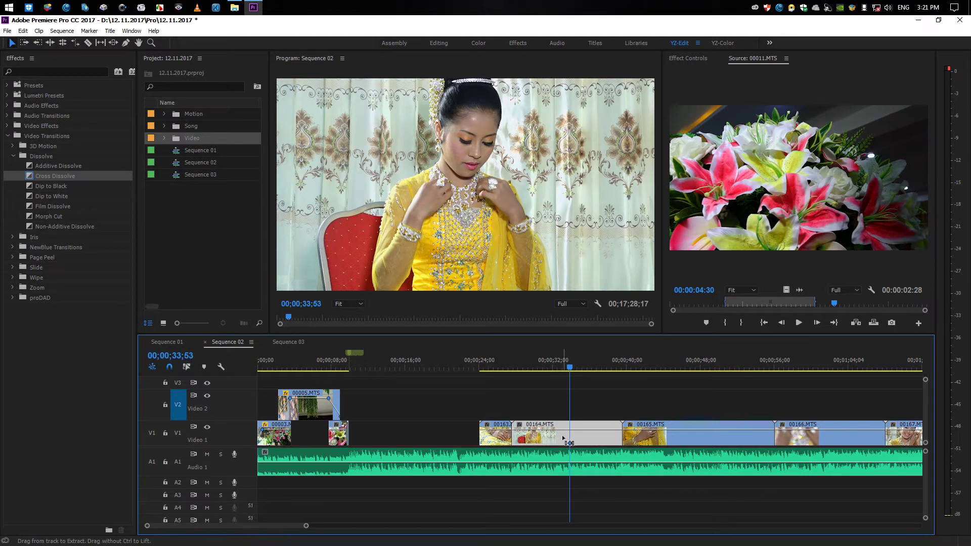
pyautogui.moveTo(564, 438); pyautogui.dragTo(621, 406)
pyautogui.moveTo(625, 369); pyautogui.dragTo(631, 370)
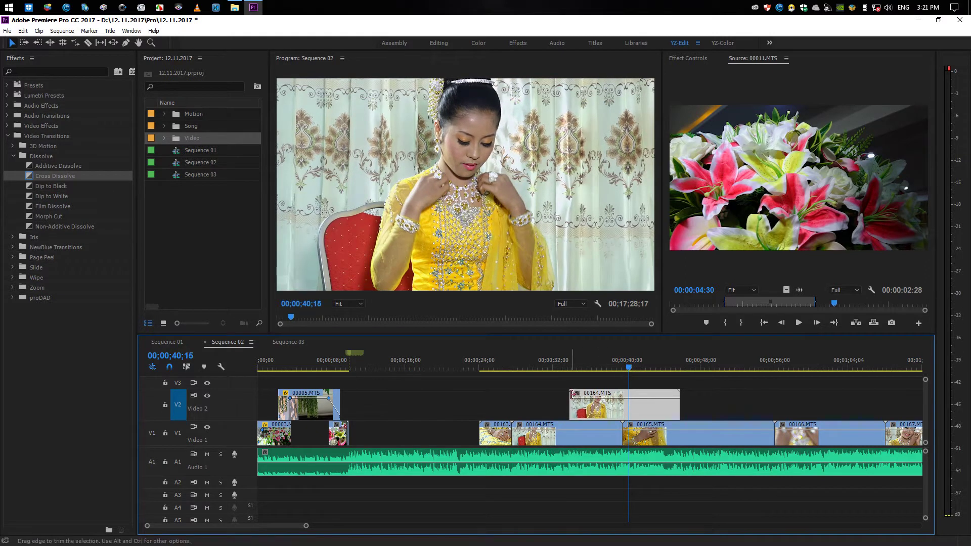
pyautogui.moveTo(570, 404)
pyautogui.mouseDown()
pyautogui.moveTo(628, 405)
pyautogui.moveTo(375, 435)
pyautogui.mouseUp()
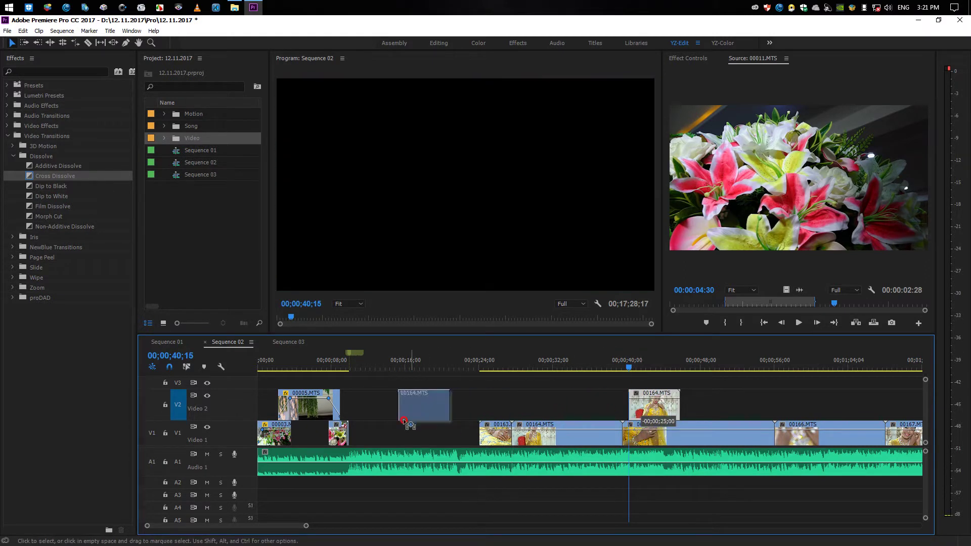
pyautogui.click(368, 367)
# Slide 00164.MTS left toward 00011.MTS and freeze it on its In Point frame
pyautogui.press('=')
pyautogui.press('=')
pyautogui.press('=')
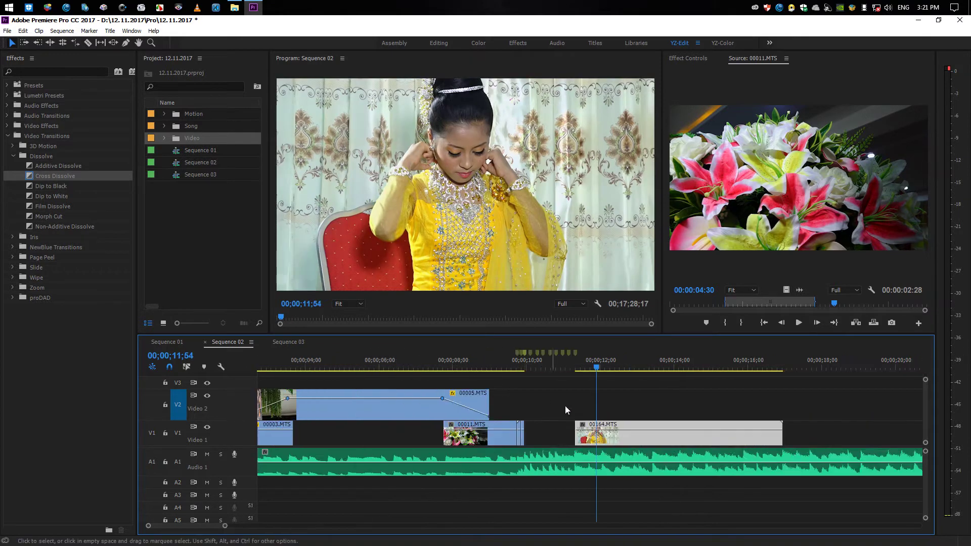
pyautogui.moveTo(565, 437); pyautogui.dragTo(465, 444)
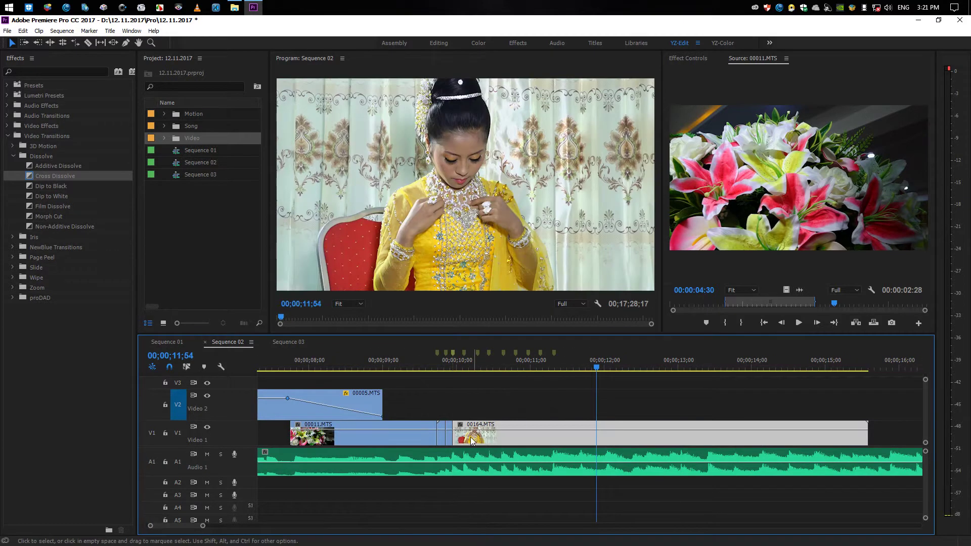
pyautogui.click(462, 367)
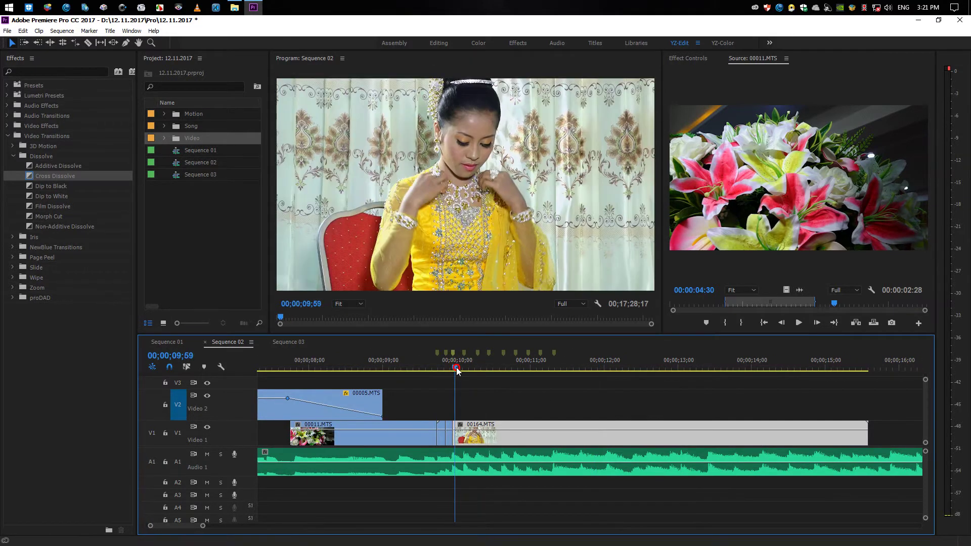
pyautogui.rightClick(484, 434)
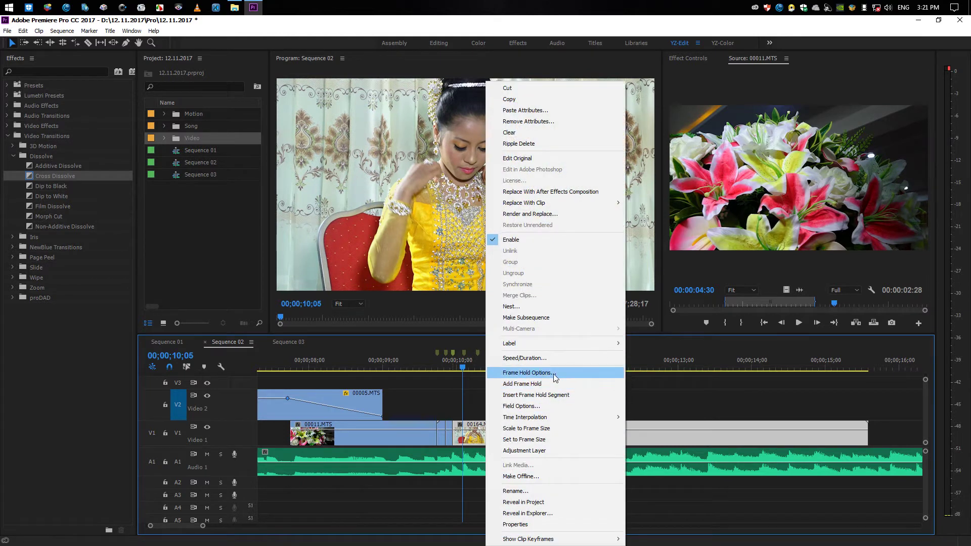
pyautogui.click(529, 373)
pyautogui.click(488, 278)
pyautogui.click(478, 311)
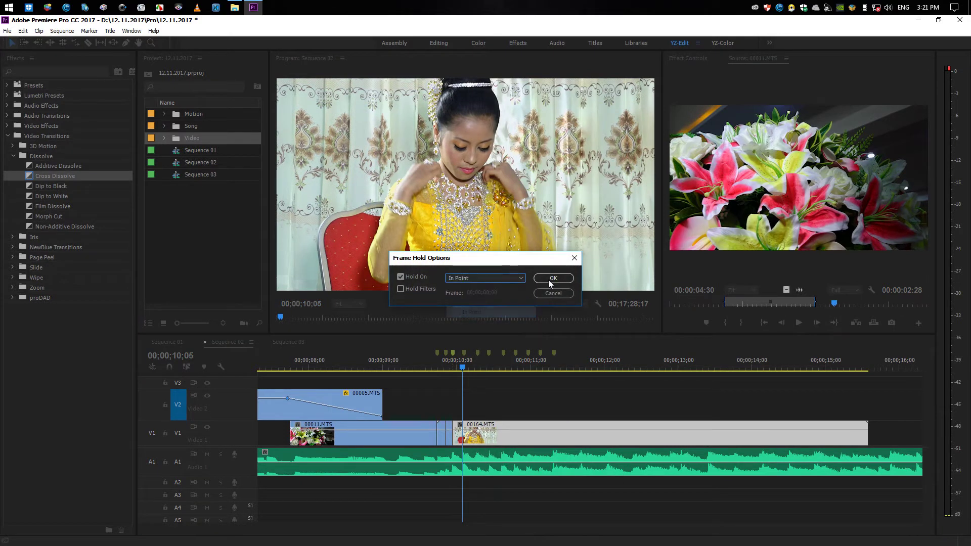
pyautogui.click(552, 278)
# Adjust the playhead and marker, undoing stray marker moves, and settle the playhead at 10;06
pyautogui.press('Right')
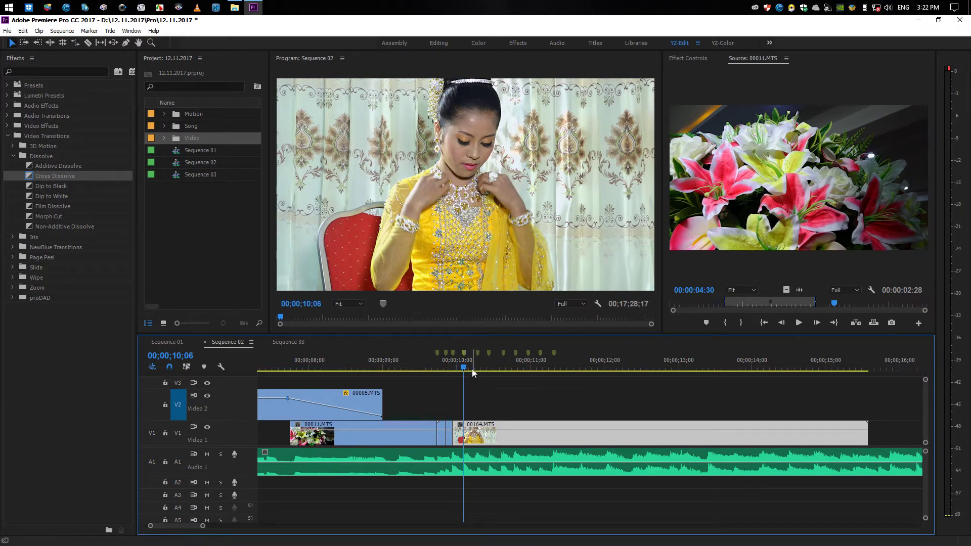
pyautogui.moveTo(478, 356); pyautogui.dragTo(503, 361)
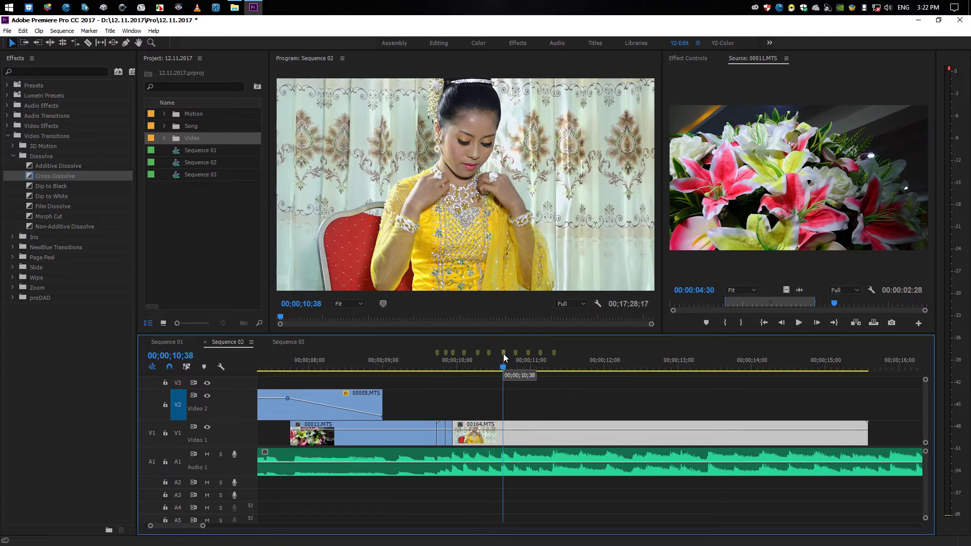
pyautogui.click(500, 355)
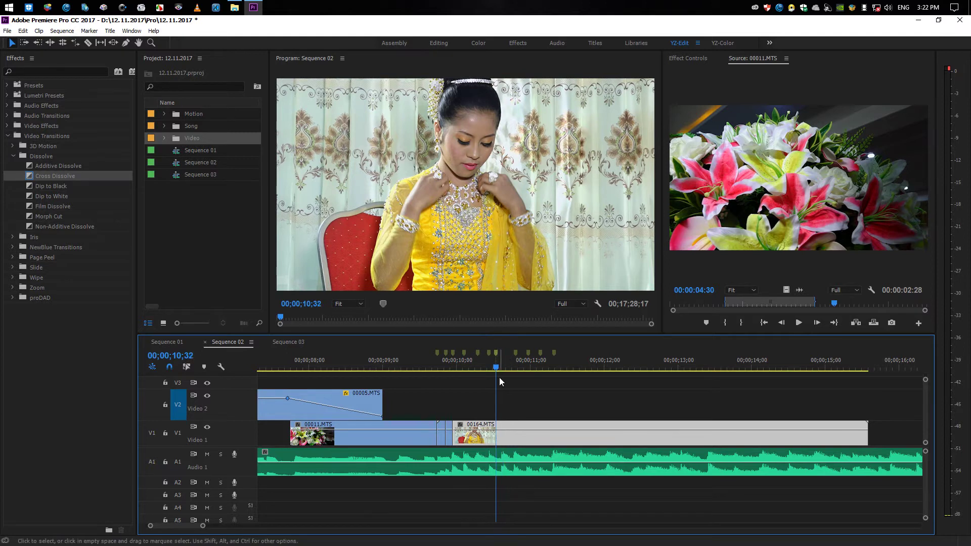
pyautogui.hotkey('ctrl', 'z')
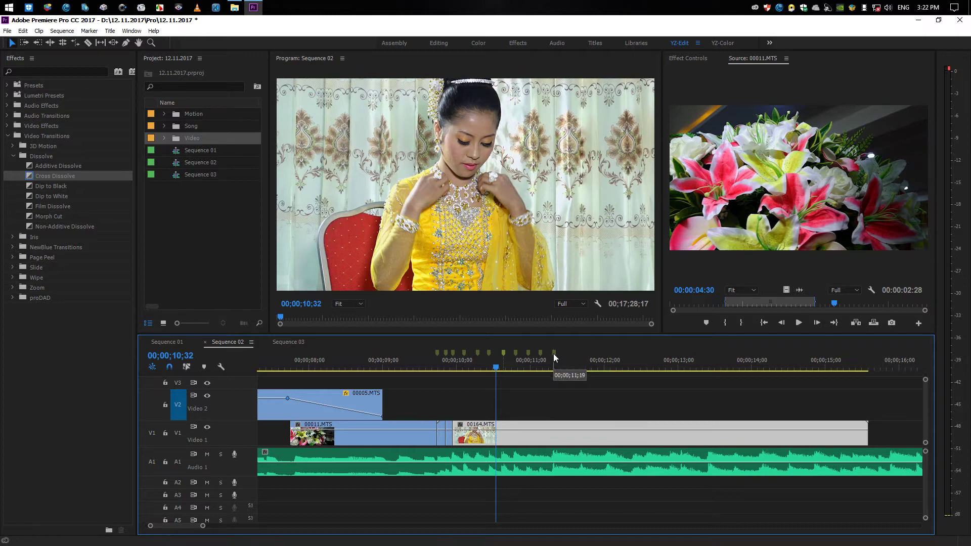
pyautogui.moveTo(555, 353); pyautogui.dragTo(567, 354)
pyautogui.click(568, 354)
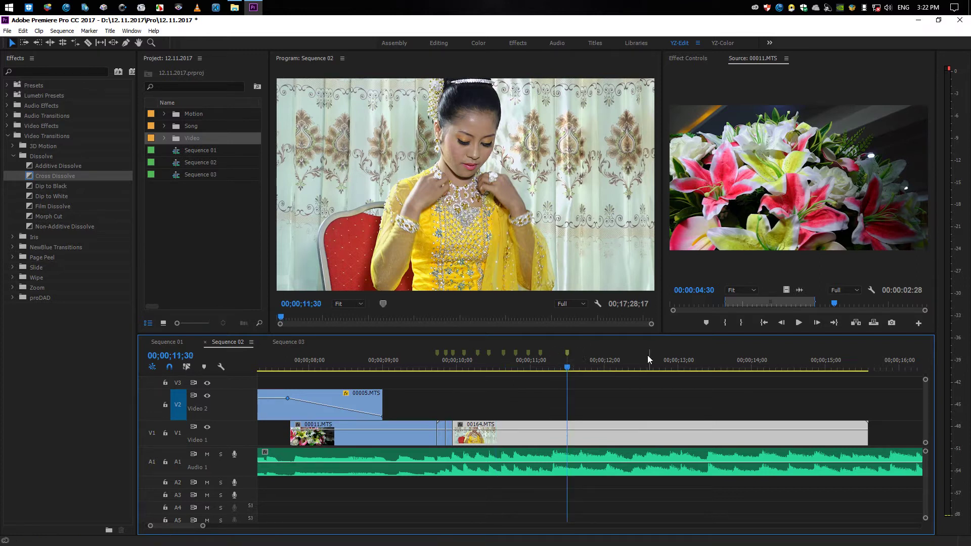
pyautogui.hotkey('ctrl', 'z')
pyautogui.click(477, 354)
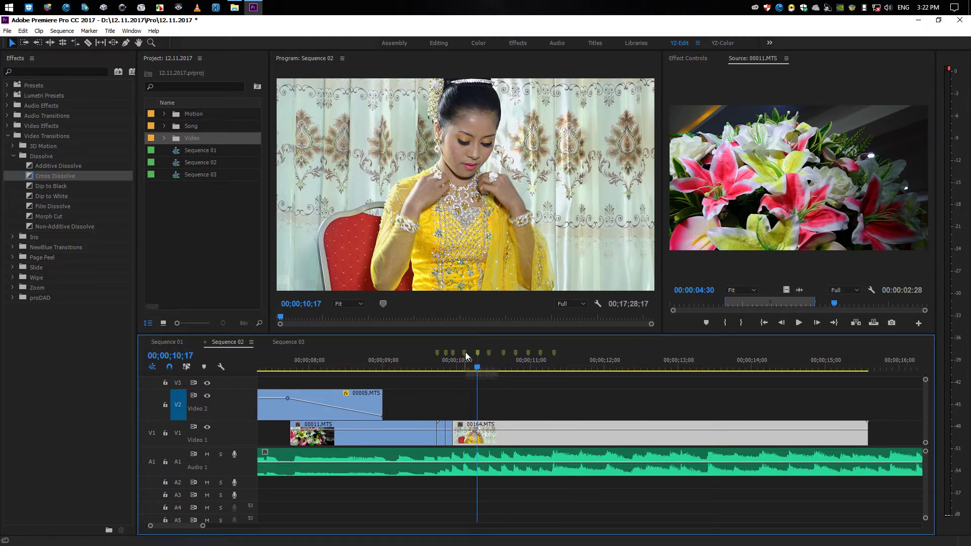
pyautogui.click(464, 351)
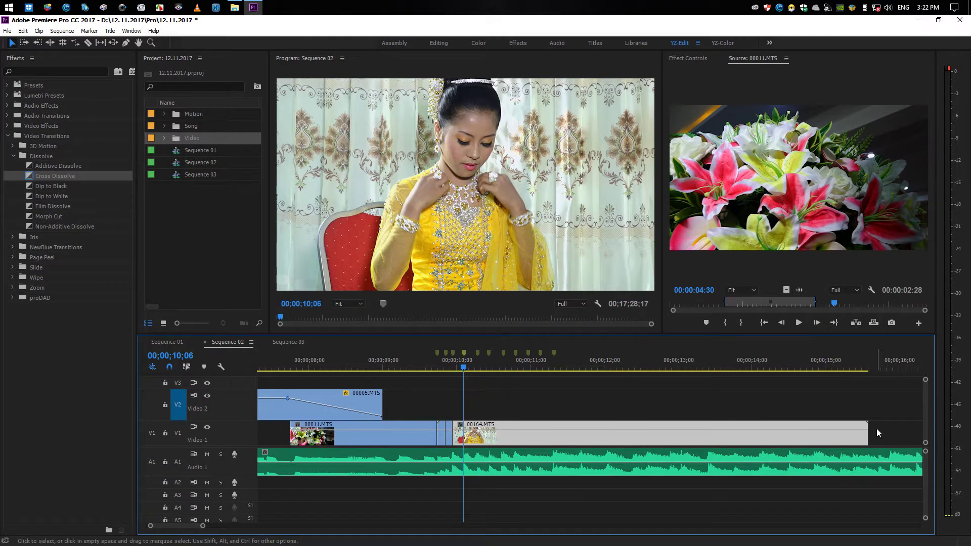
# Trim 00164.MTS back to the playhead at 10;06 and play back the edit
pyautogui.moveTo(868, 433); pyautogui.dragTo(463, 440)
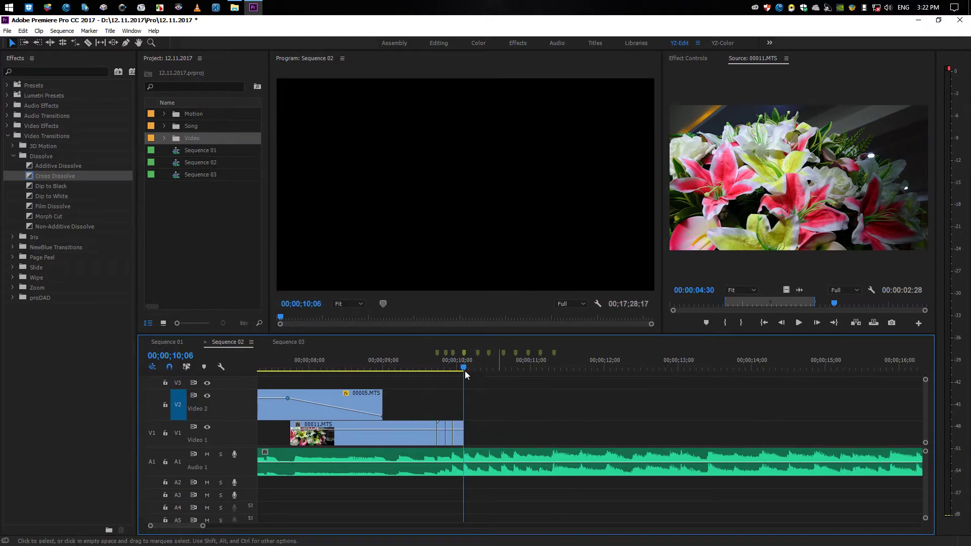
pyautogui.click(422, 369)
pyautogui.press('space')
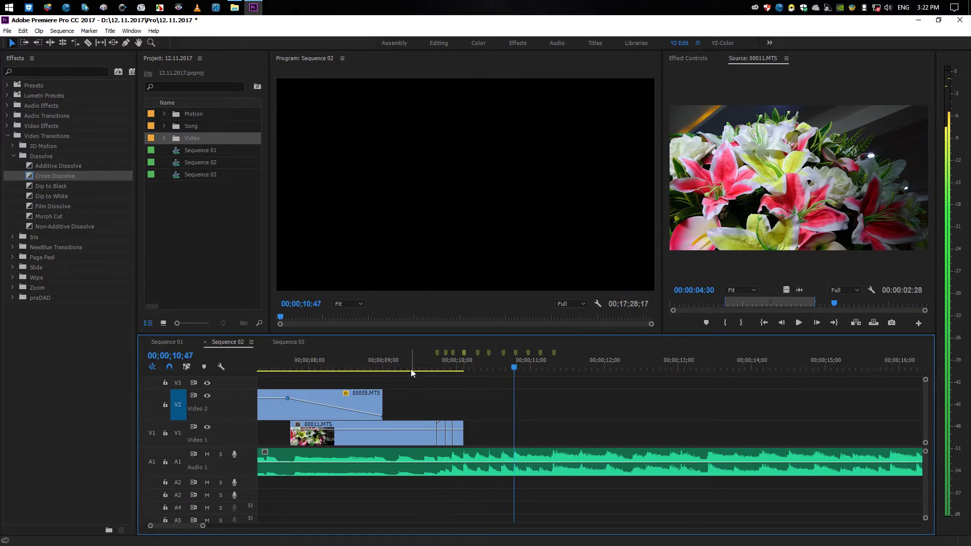
pyautogui.click(414, 370)
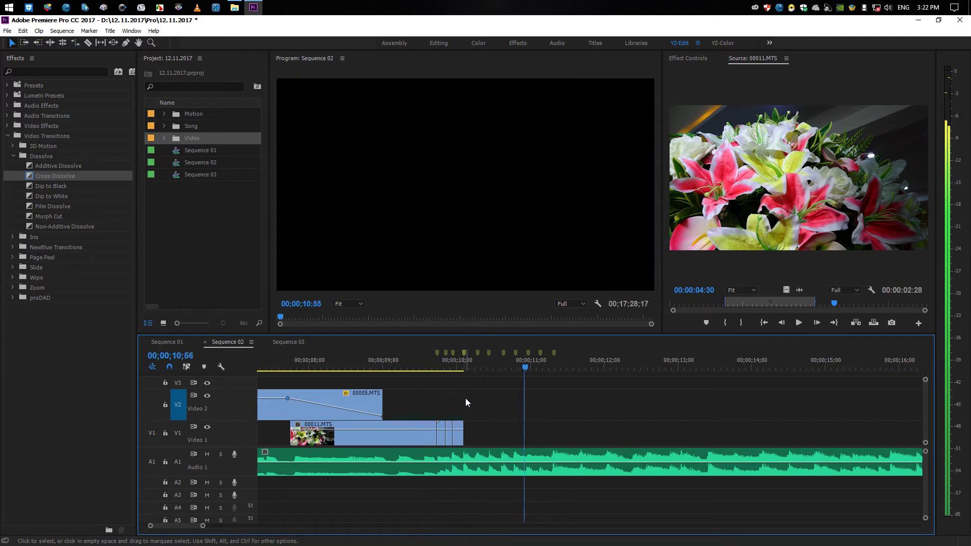
pyautogui.press('-')
pyautogui.press('-')
pyautogui.press('-')
# Preview the later bride clips up to 46;43 and drag part of 00165.MTS onto Video 2
pyautogui.click(499, 369)
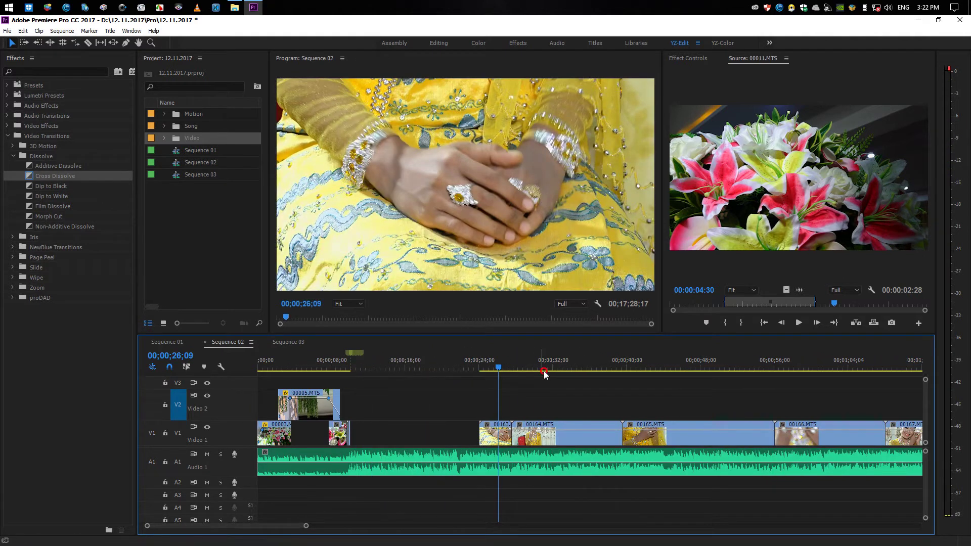
pyautogui.click(559, 369)
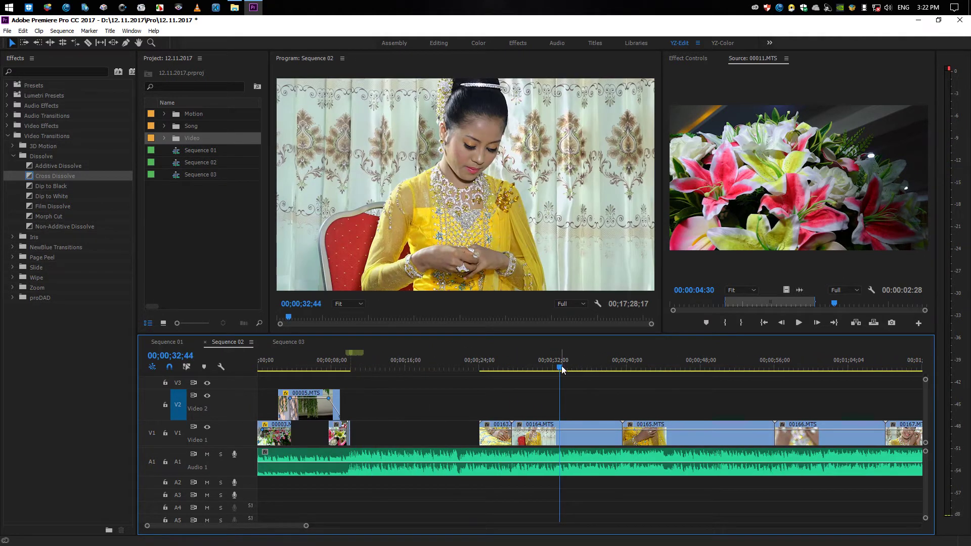
pyautogui.moveTo(561, 369)
pyautogui.mouseDown()
pyautogui.moveTo(716, 369)
pyautogui.moveTo(687, 371)
pyautogui.mouseUp()
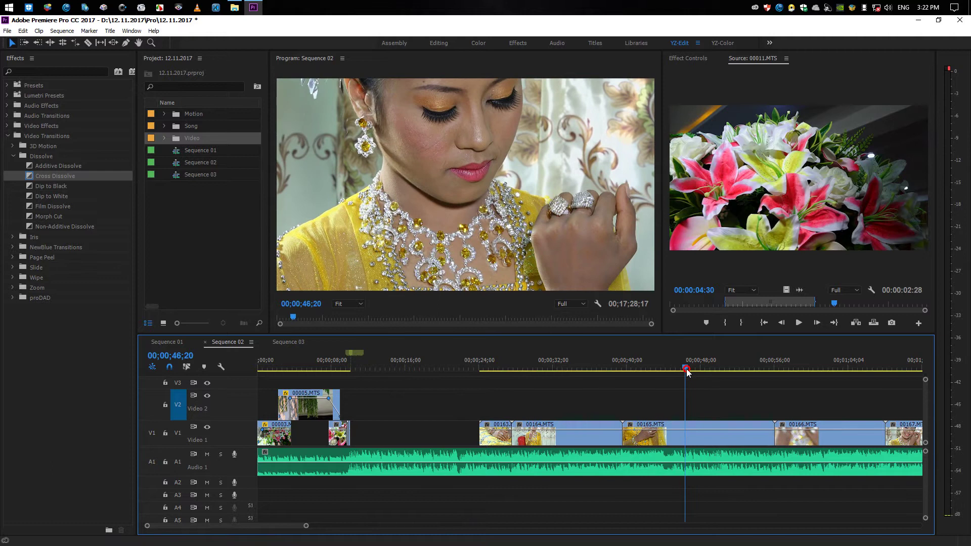
pyautogui.moveTo(687, 370); pyautogui.dragTo(691, 372)
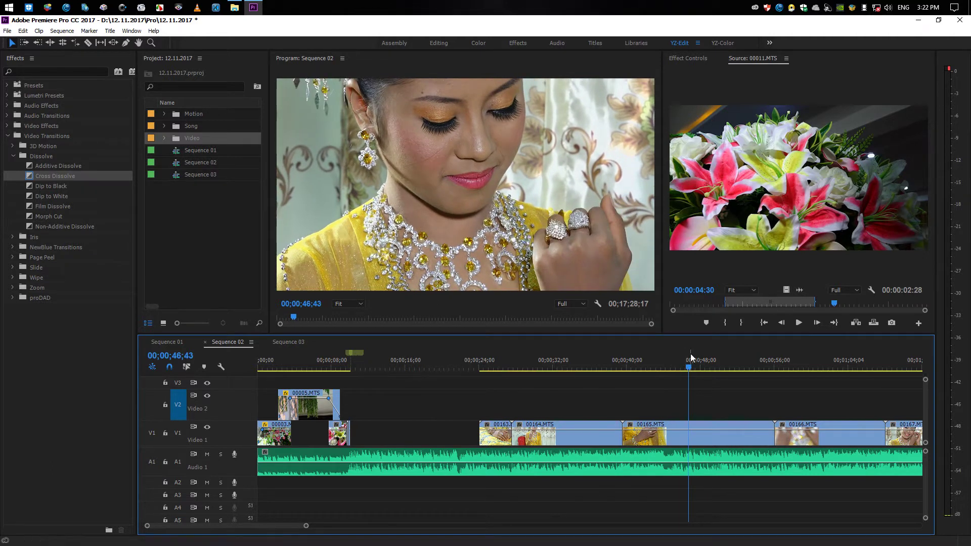
pyautogui.moveTo(650, 434)
pyautogui.mouseDown()
pyautogui.moveTo(688, 428)
pyautogui.moveTo(384, 410)
pyautogui.mouseUp()
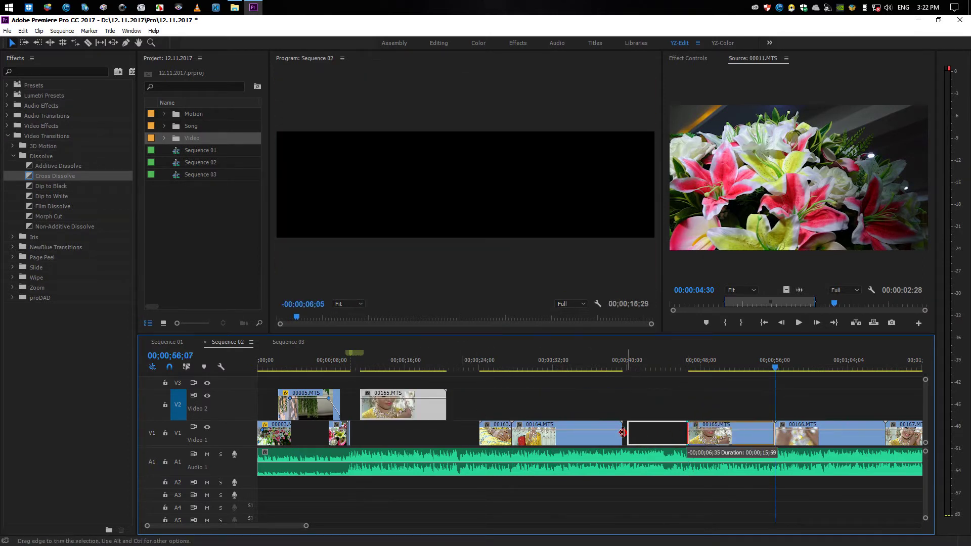
pyautogui.click(362, 362)
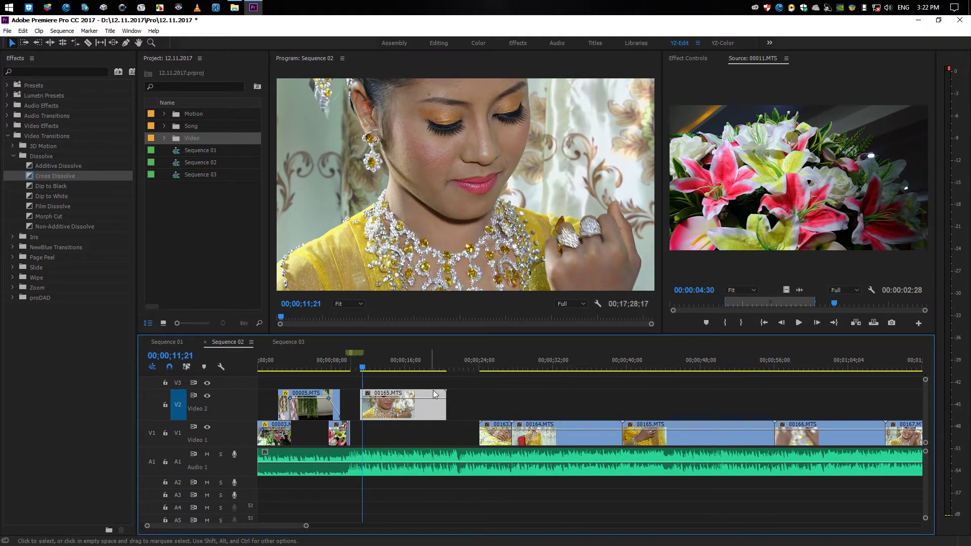
pyautogui.press('=')
pyautogui.press('=')
pyautogui.press('=')
# Line 00165.MTS up right after 00011.MTS and freeze it on its In Point frame
pyautogui.moveTo(607, 414); pyautogui.dragTo(524, 403)
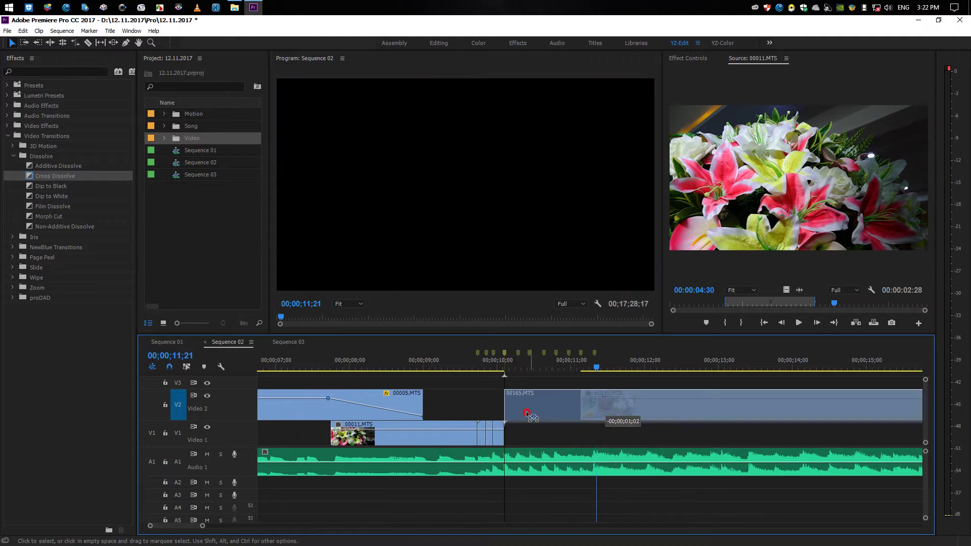
pyautogui.rightClick(541, 409)
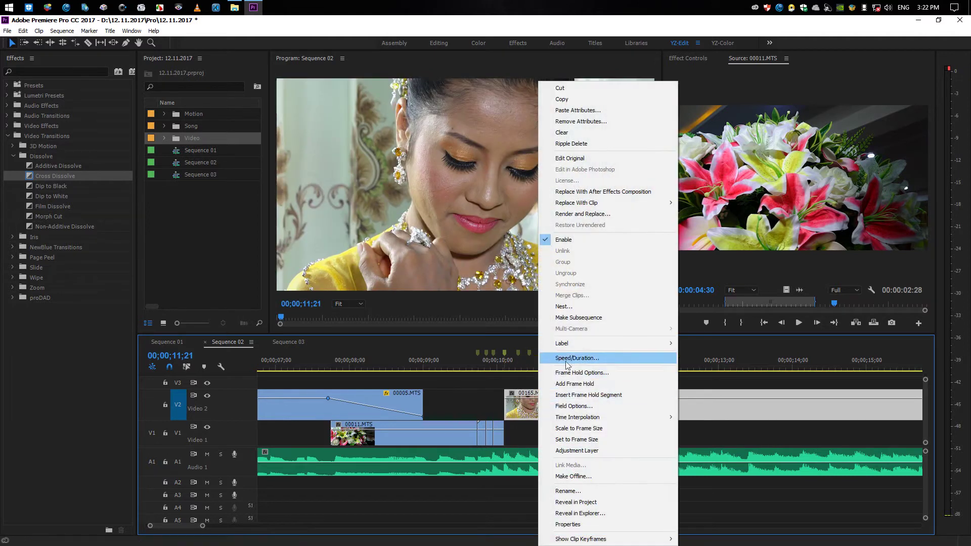
pyautogui.click(580, 374)
pyautogui.click(486, 278)
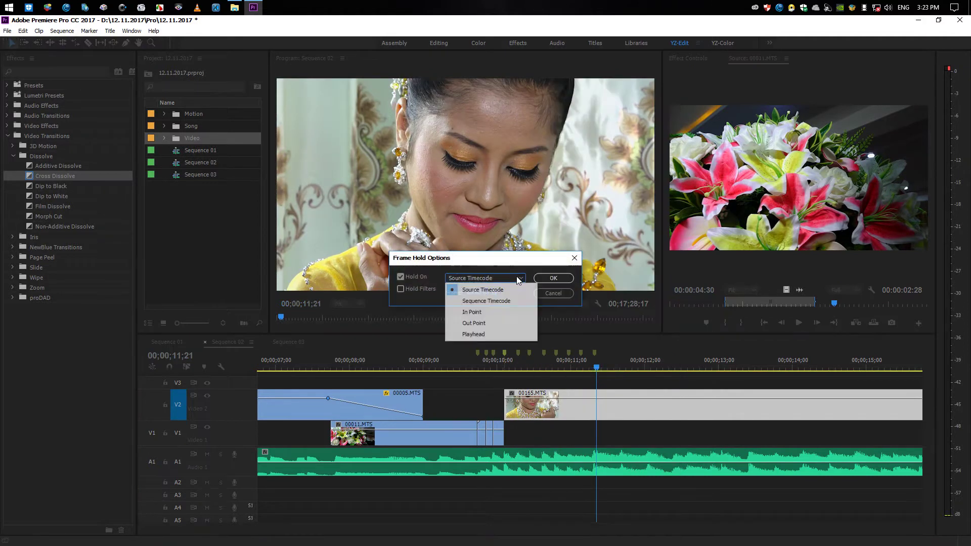
pyautogui.click(473, 309)
pyautogui.click(555, 279)
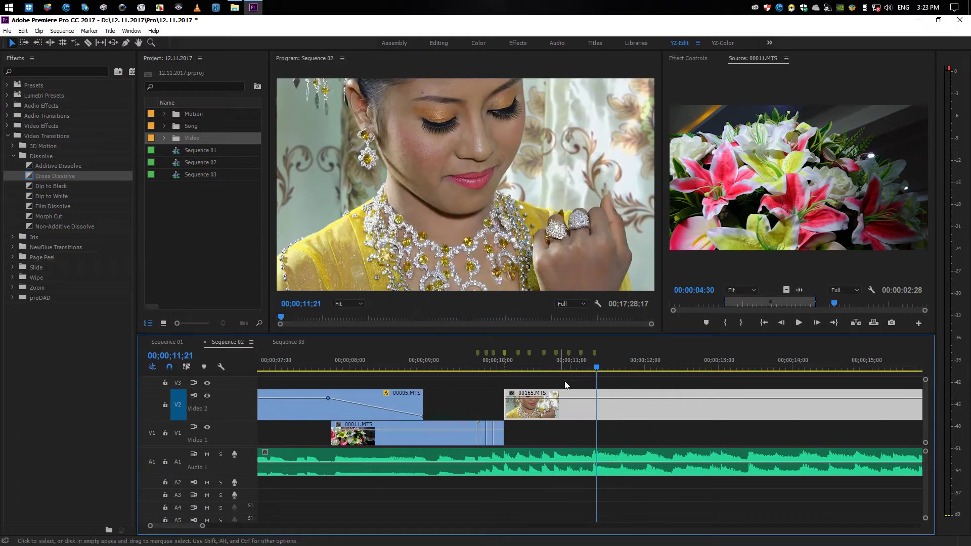
# Cut the still about a second in, delete its tail, drop it onto Video 1, and preview it
pyautogui.press('c')
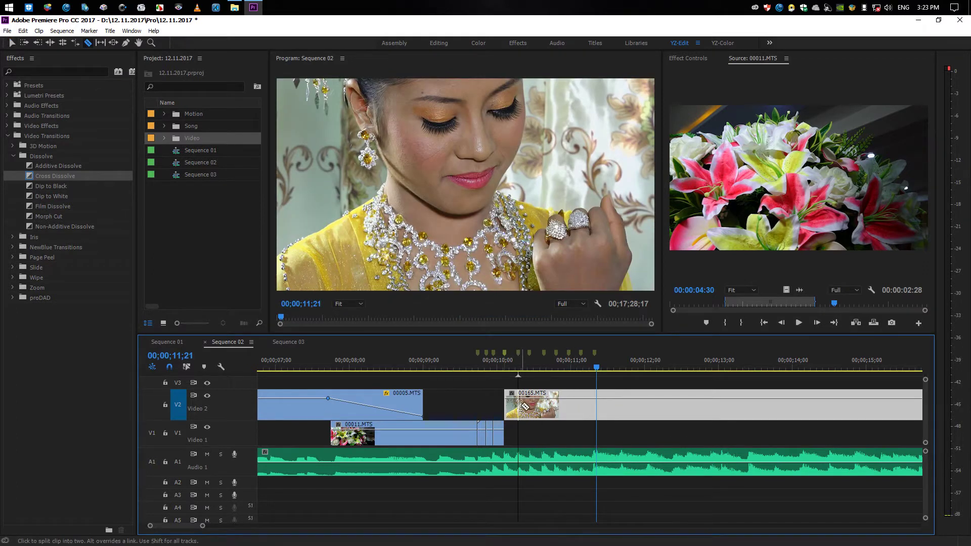
pyautogui.click(517, 406)
pyautogui.press('v')
pyautogui.click(526, 407)
pyautogui.press('Delete')
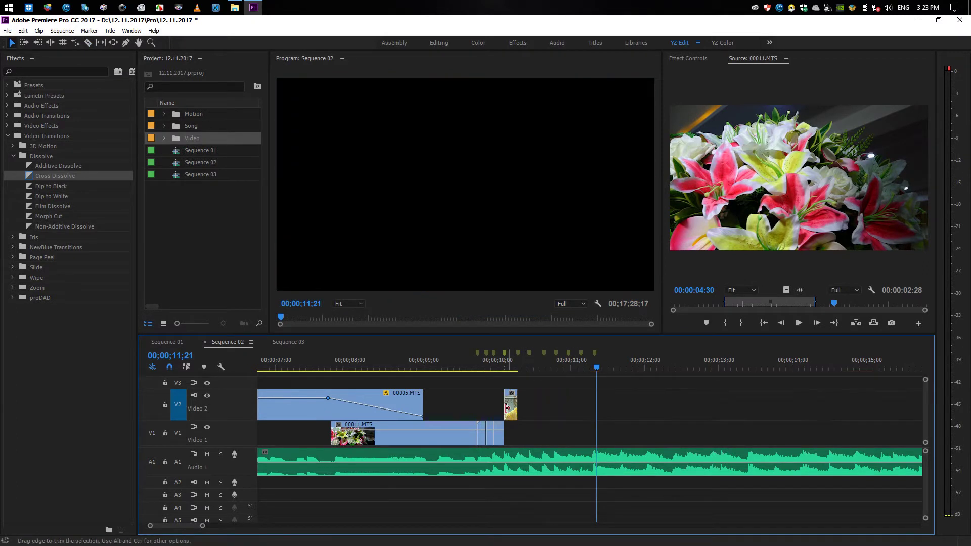
pyautogui.moveTo(510, 407); pyautogui.dragTo(510, 434)
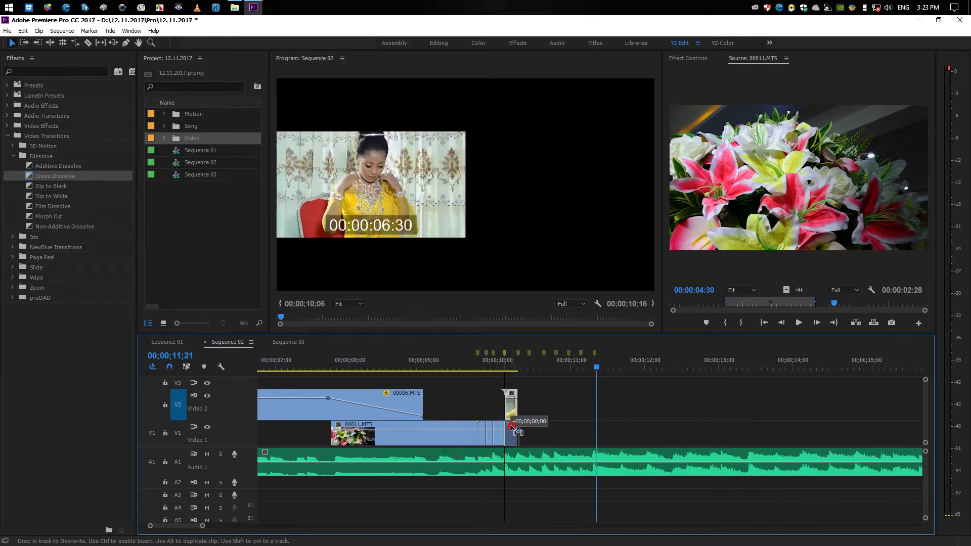
pyautogui.press('Up')
pyautogui.press('Up')
pyautogui.press('Up')
pyautogui.press('space')
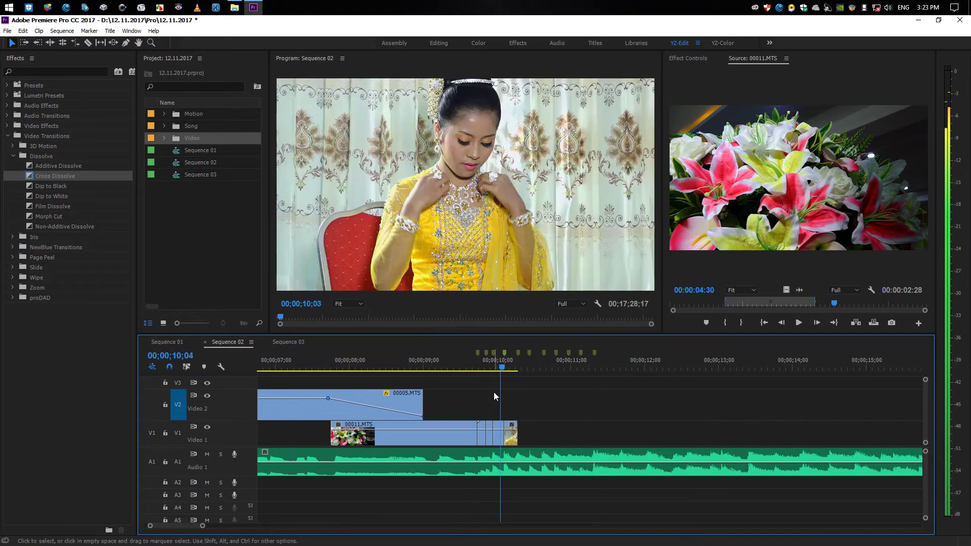
pyautogui.press('-')
pyautogui.press('-')
pyautogui.press('-')
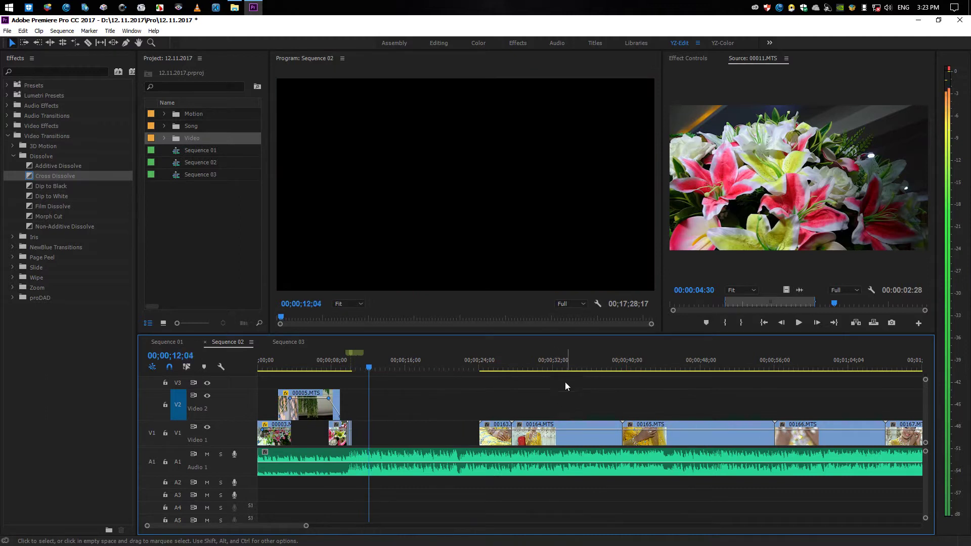
# Find 00167.MTS near 1;10;32, move it to the start of Video 2, and set the playhead at 12;16
pyautogui.moveTo(746, 362); pyautogui.dragTo(901, 376)
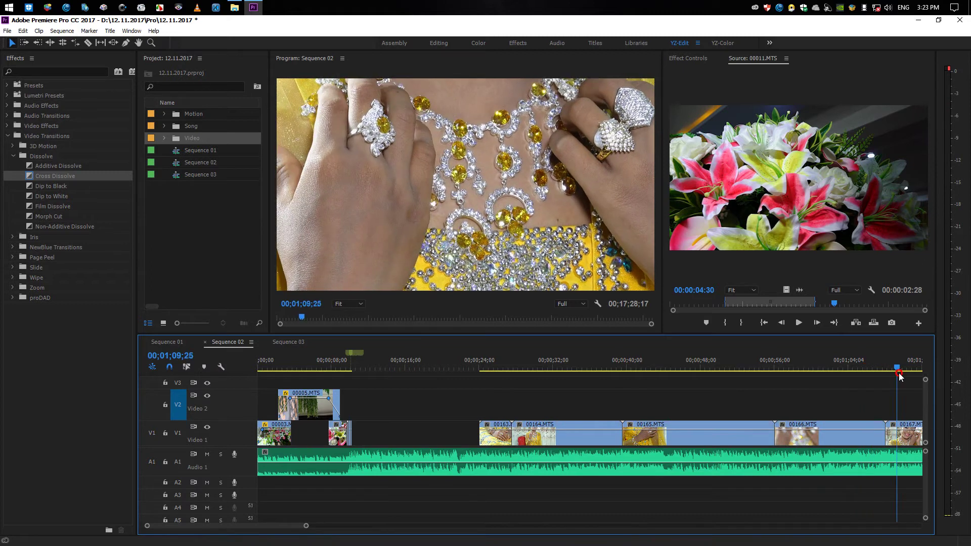
pyautogui.press('=')
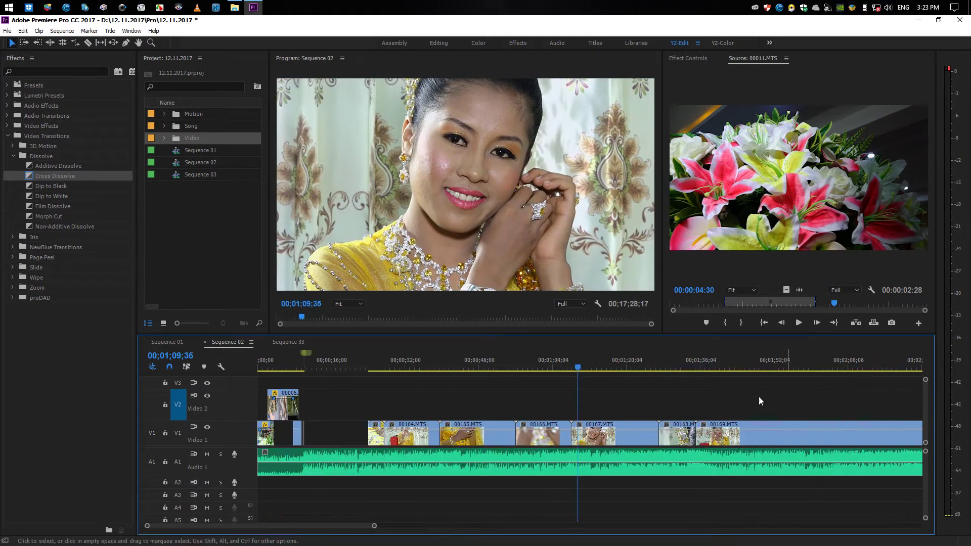
pyautogui.moveTo(598, 367)
pyautogui.mouseDown()
pyautogui.moveTo(616, 369)
pyautogui.moveTo(603, 368)
pyautogui.mouseUp()
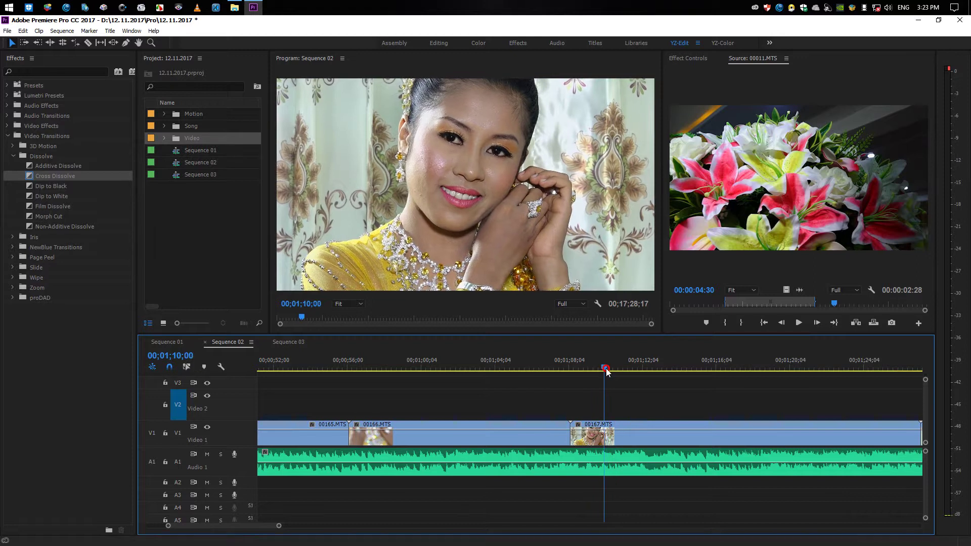
pyautogui.click(615, 440)
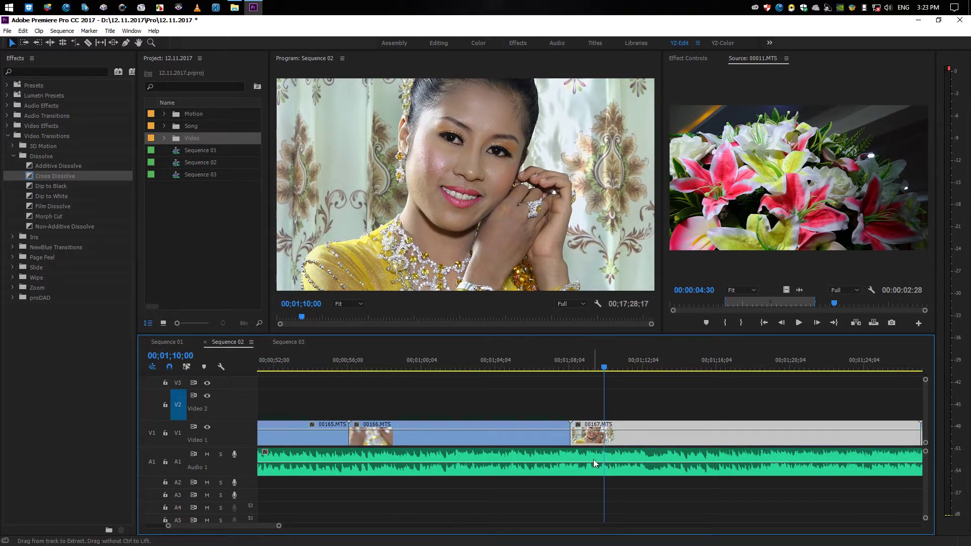
pyautogui.scroll(-6, 595, 463)
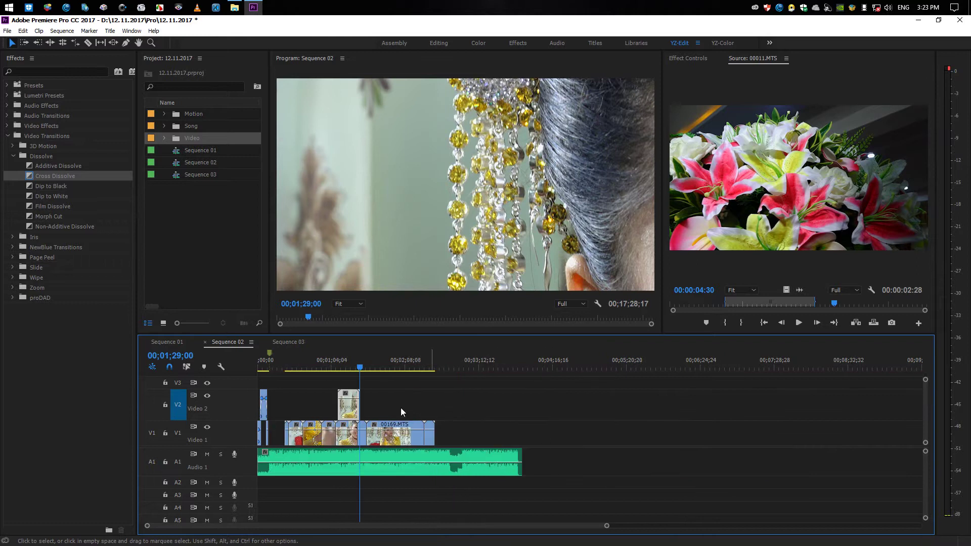
pyautogui.moveTo(353, 409); pyautogui.dragTo(287, 410)
pyautogui.moveTo(288, 366); pyautogui.dragTo(273, 370)
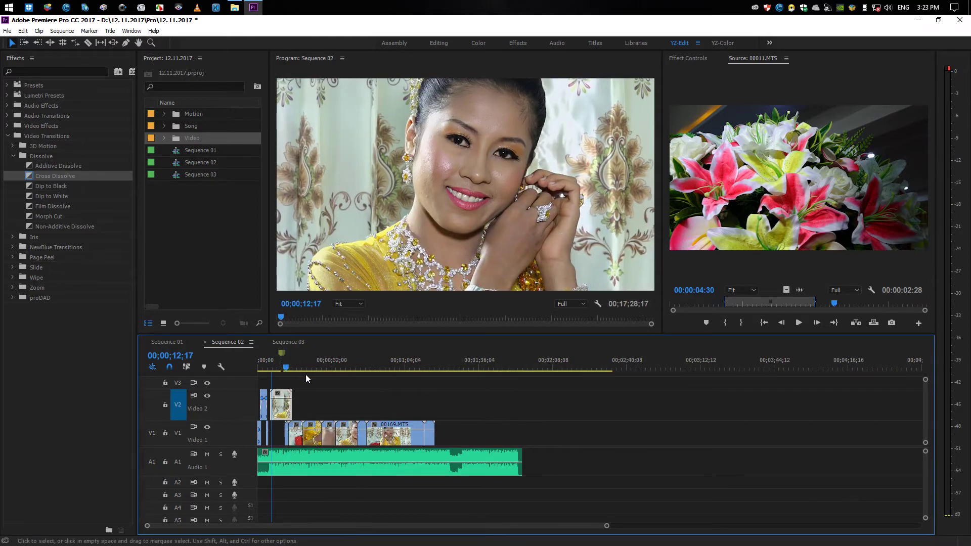
pyautogui.scroll(6, 595, 387)
pyautogui.moveTo(599, 373); pyautogui.dragTo(595, 372)
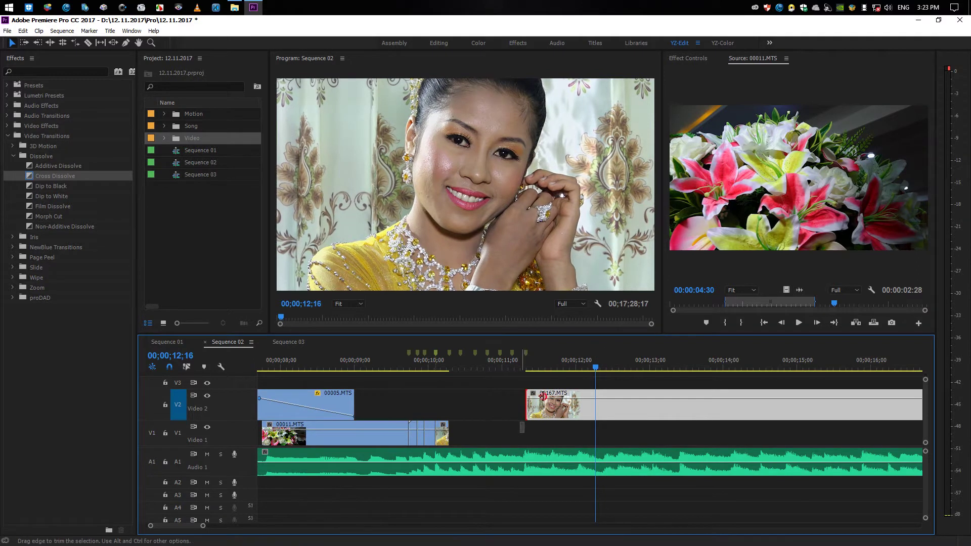
# Trim the start of 00167.MTS to the playhead and apply a frame hold to it
pyautogui.moveTo(542, 396)
pyautogui.mouseDown()
pyautogui.moveTo(595, 396)
pyautogui.moveTo(450, 400)
pyautogui.mouseUp()
pyautogui.rightClick(488, 415)
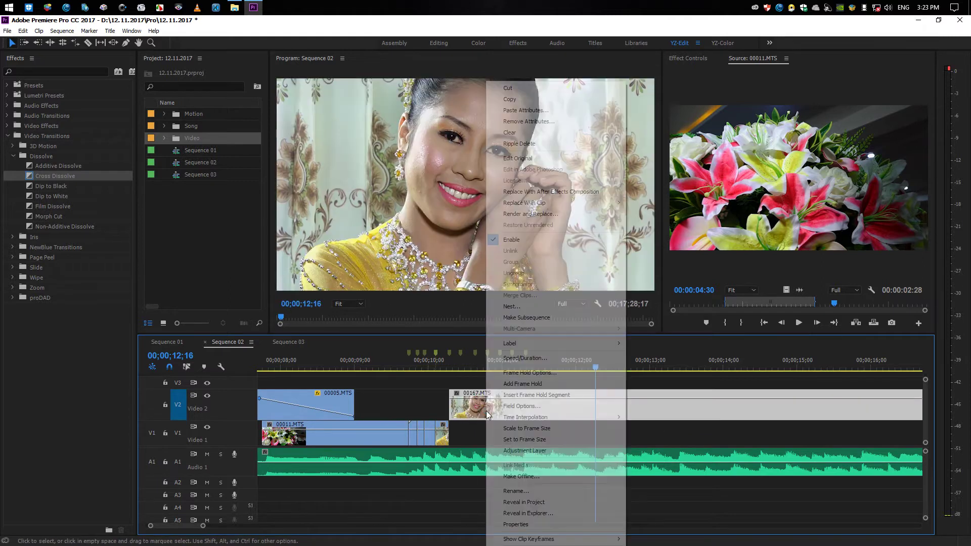
pyautogui.click(538, 373)
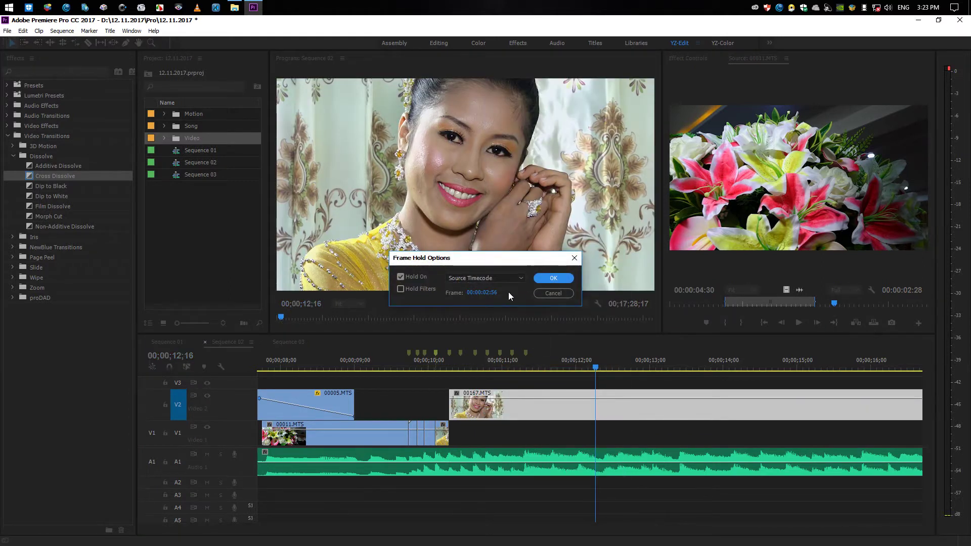
pyautogui.click(485, 277)
pyautogui.click(509, 299)
pyautogui.click(553, 277)
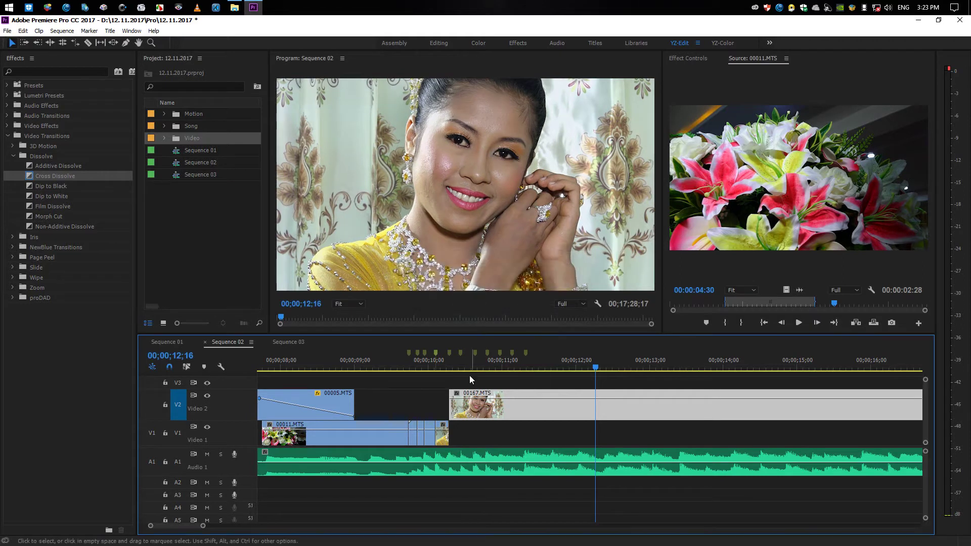
# Play the sequence from around 11;48, then set the playhead at 10;26 for a cut
pyautogui.moveTo(449, 361); pyautogui.dragTo(563, 365)
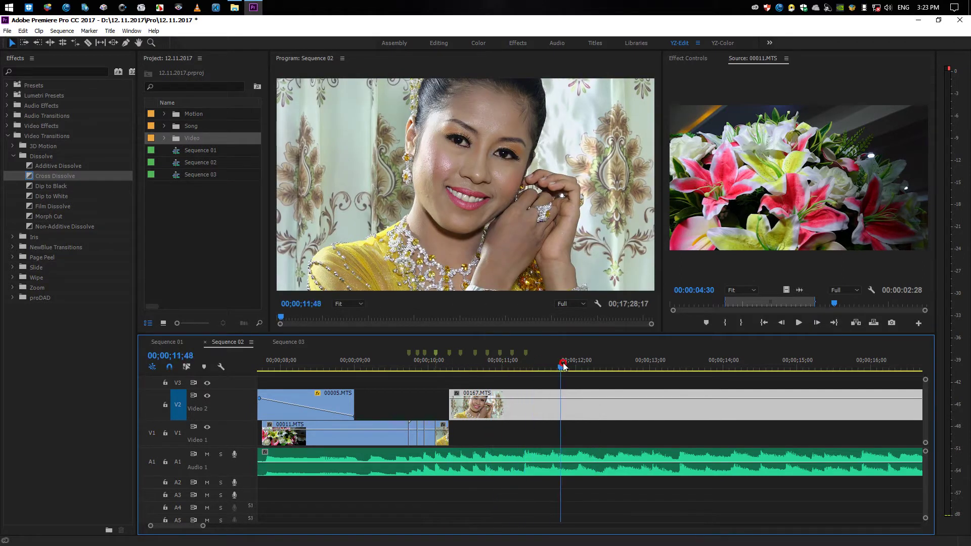
pyautogui.press('-')
pyautogui.press('-')
pyautogui.press('space')
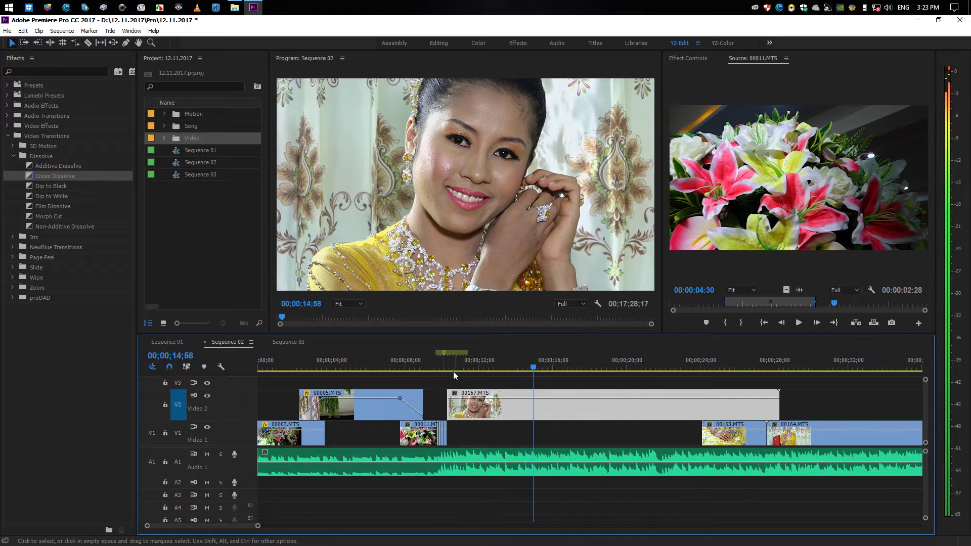
pyautogui.press('=')
pyautogui.press('=')
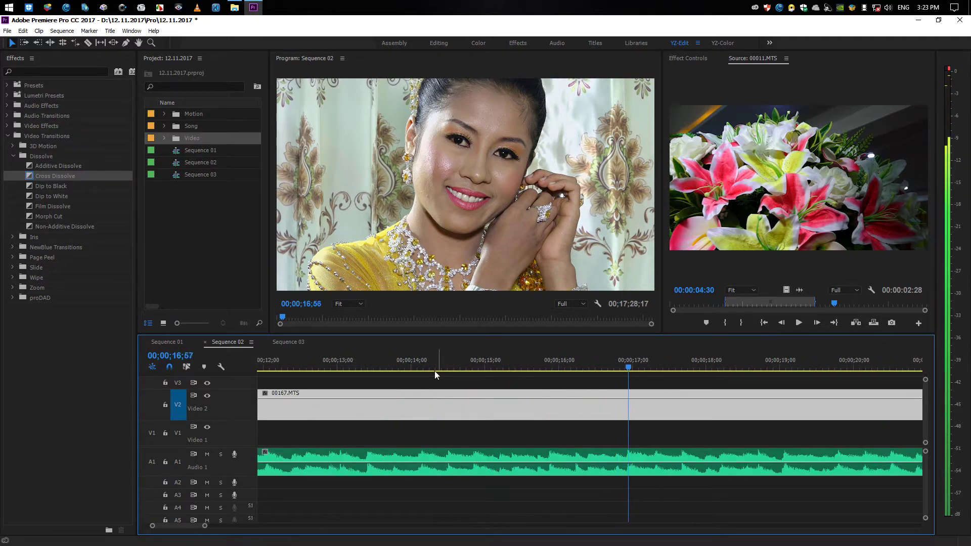
pyautogui.press('Up')
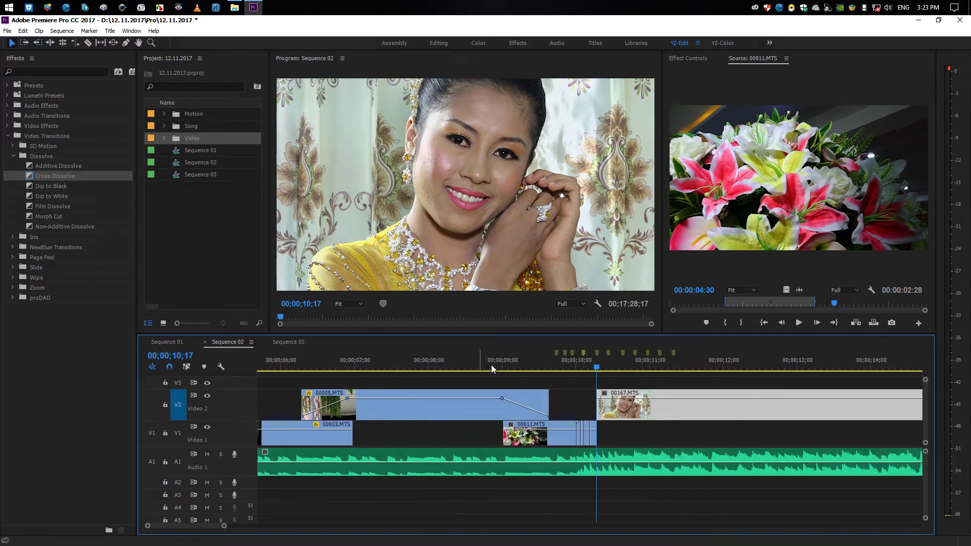
pyautogui.press('=')
pyautogui.click(608, 354)
# Split 00167.MTS at 10;26, delete the right part, and move the short piece onto V1
pyautogui.press('c')
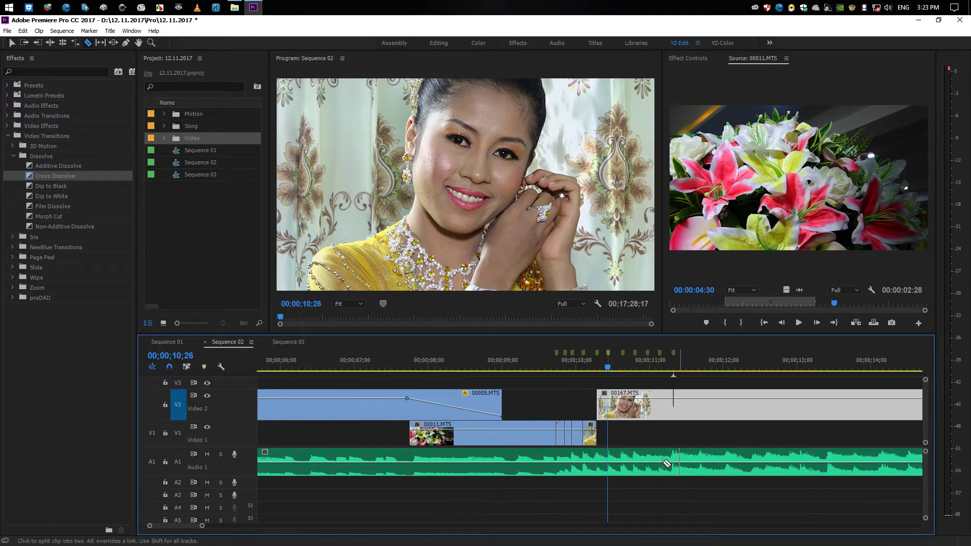
pyautogui.click(609, 407)
pyautogui.press('v')
pyautogui.click(634, 412)
pyautogui.press('Delete')
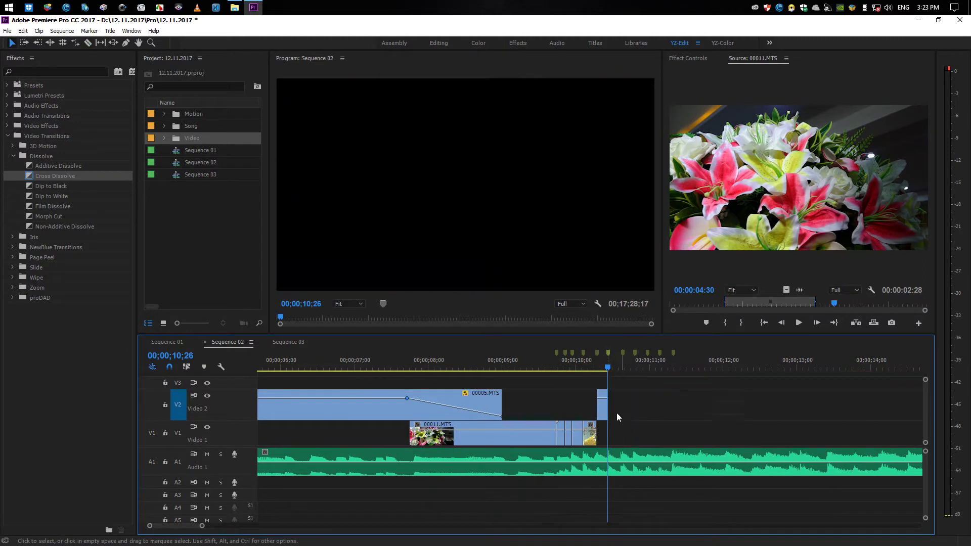
pyautogui.moveTo(600, 414); pyautogui.dragTo(603, 429)
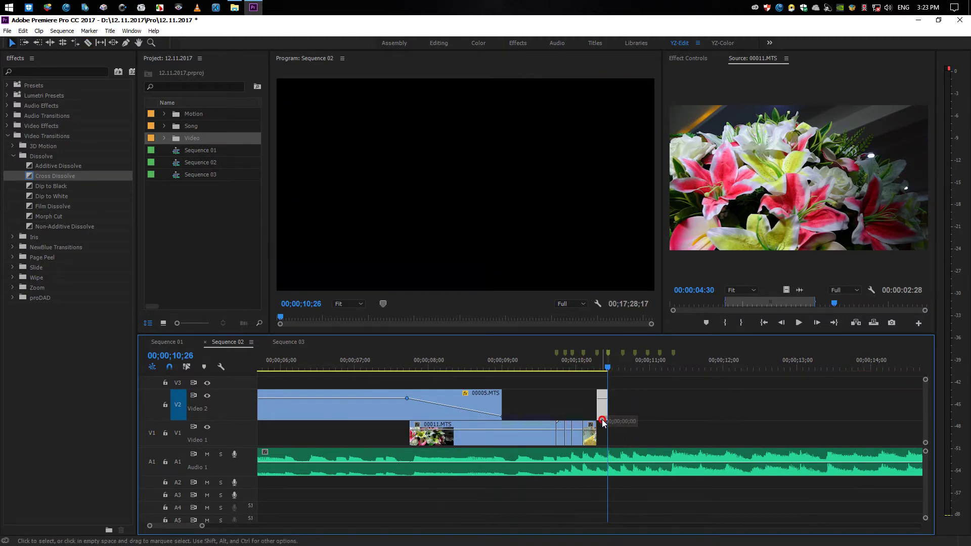
# Review the edit at 10;09, 10;14 and 10;21, then show 00167.MTS's motion and opacity settings
pyautogui.click(591, 366)
pyautogui.press('space')
pyautogui.press('=')
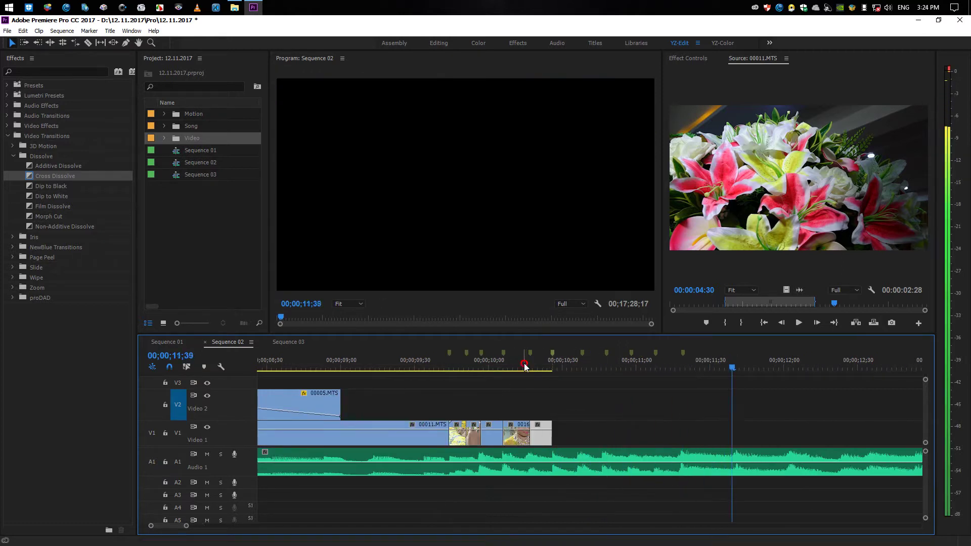
pyautogui.click(519, 368)
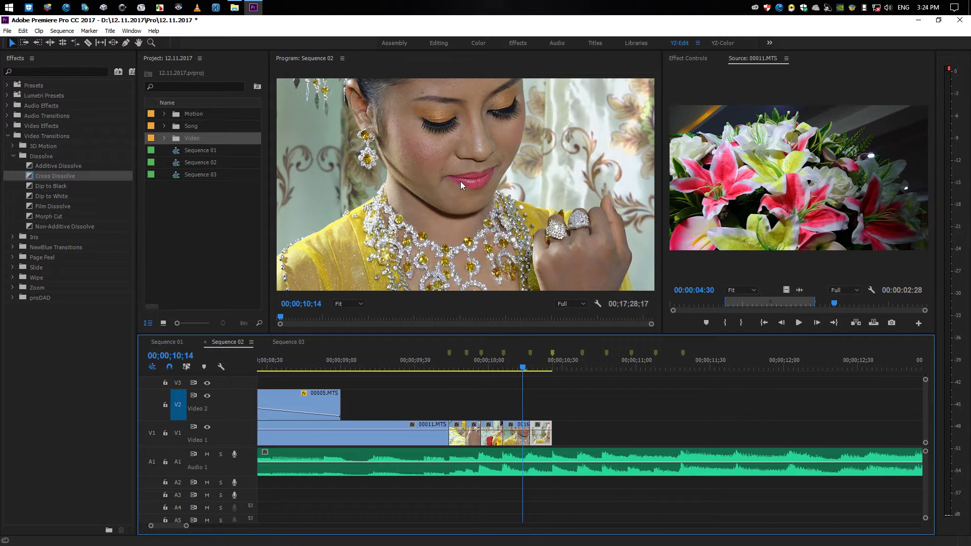
pyautogui.click(512, 362)
pyautogui.click(539, 359)
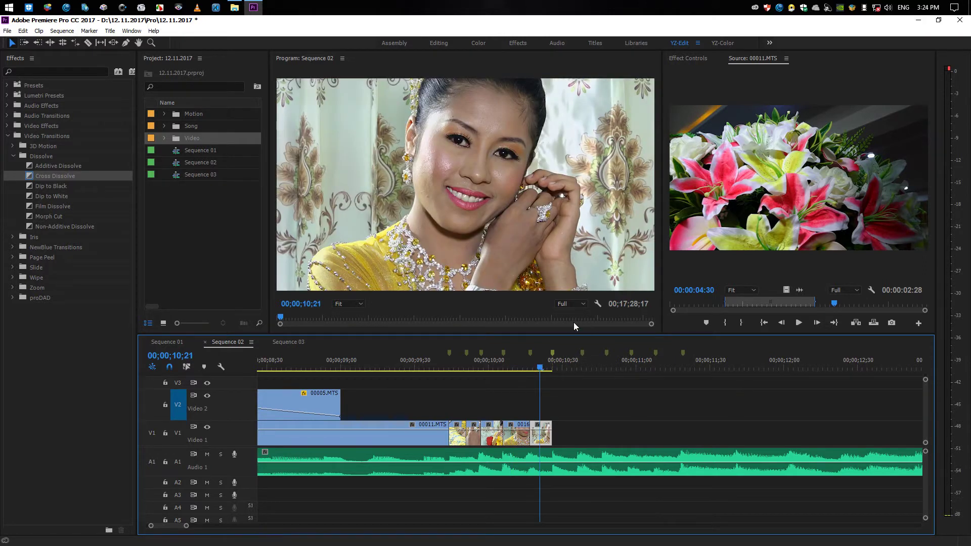
pyautogui.press('space')
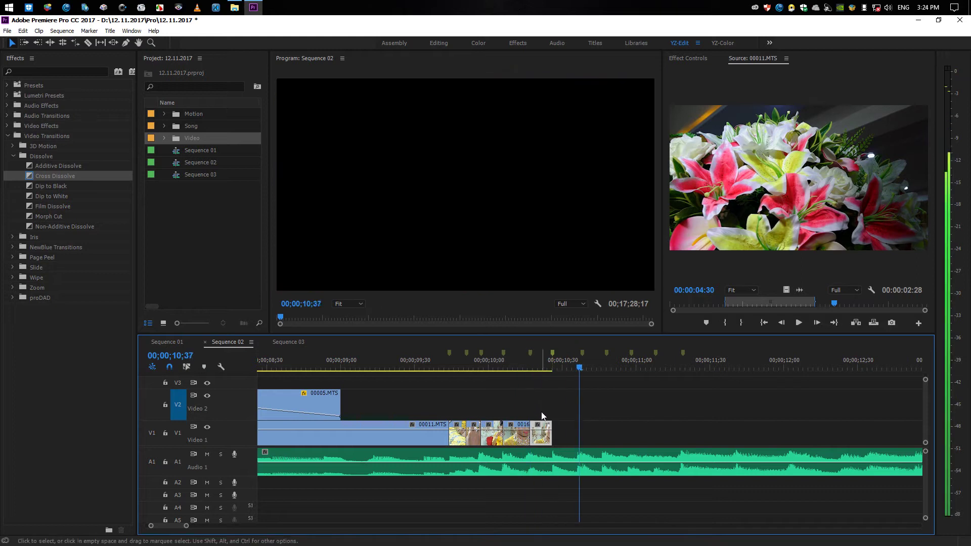
pyautogui.click(489, 361)
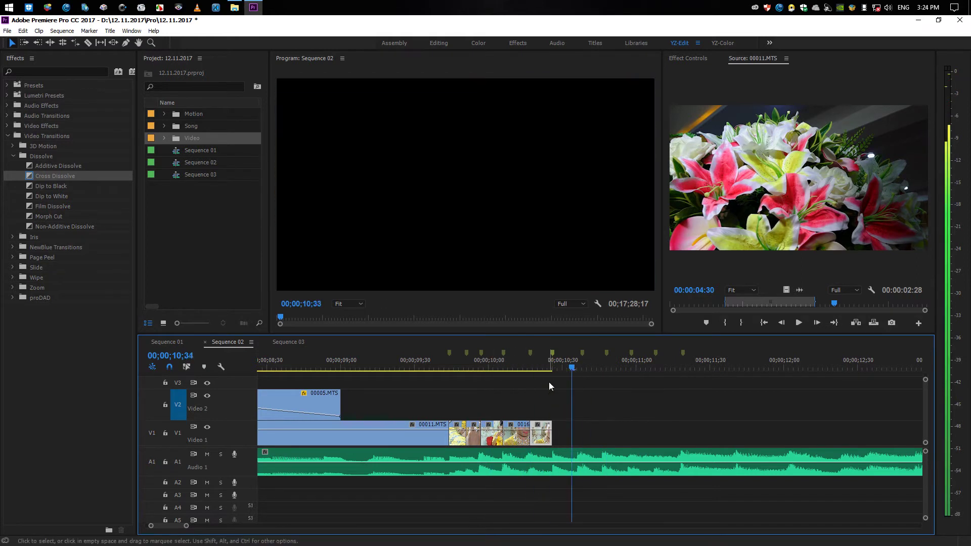
pyautogui.click(463, 362)
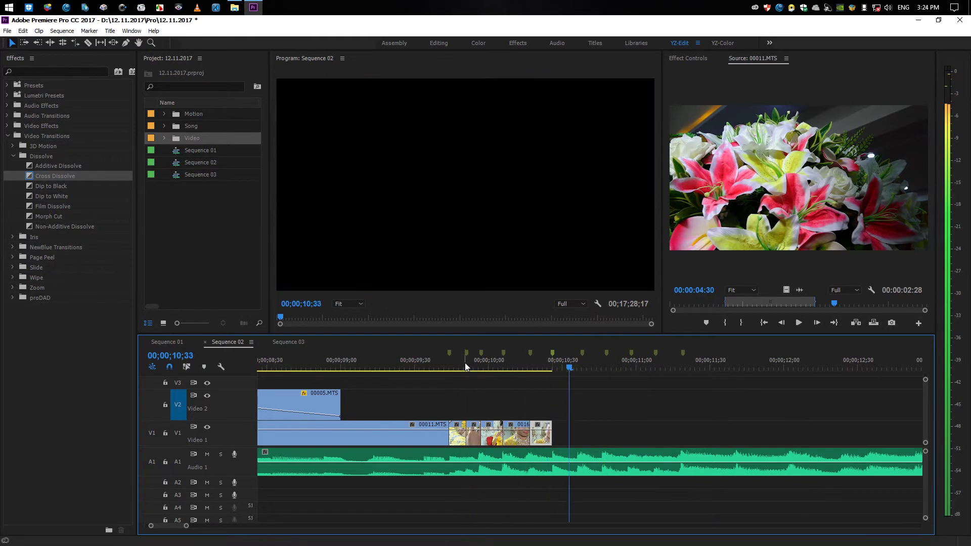
pyautogui.click(536, 366)
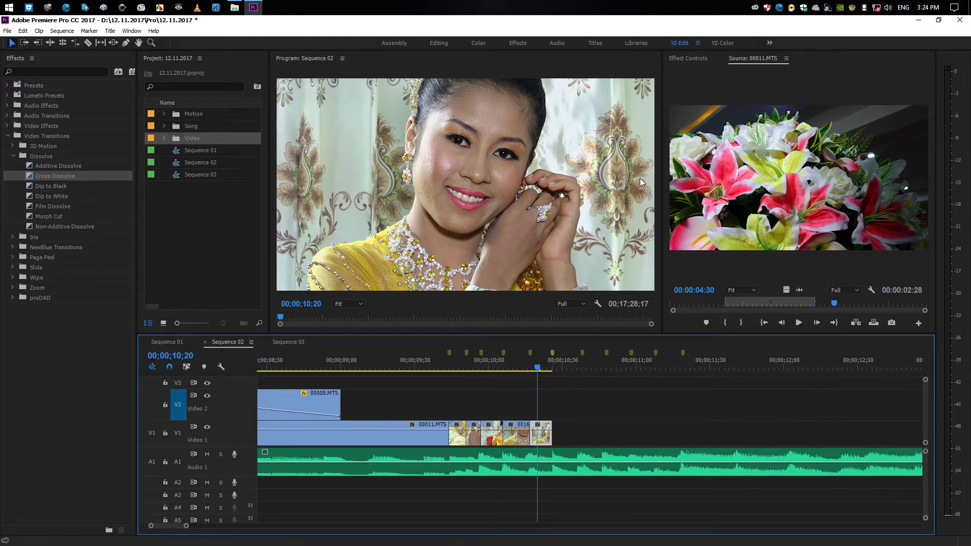
pyautogui.click(684, 59)
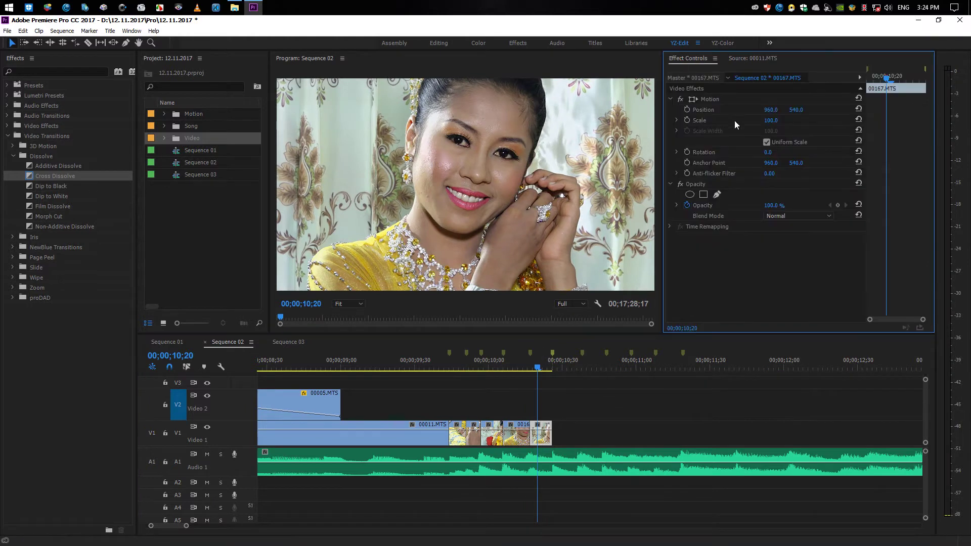
# Enlarge the 00167.MTS bride shot's Scale from 100 to about 145 in Effect Controls
pyautogui.click(677, 121)
pyautogui.moveTo(772, 120); pyautogui.dragTo(798, 122)
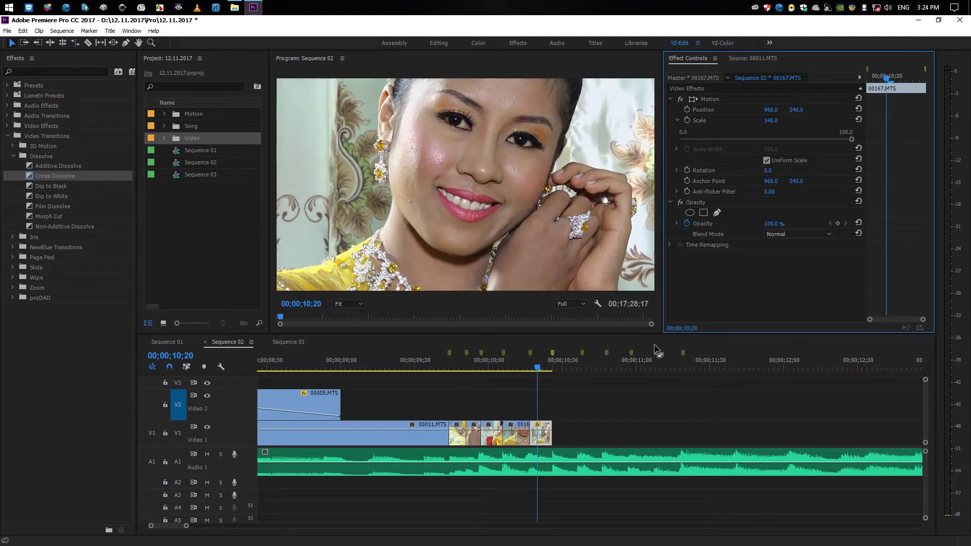
pyautogui.click(593, 384)
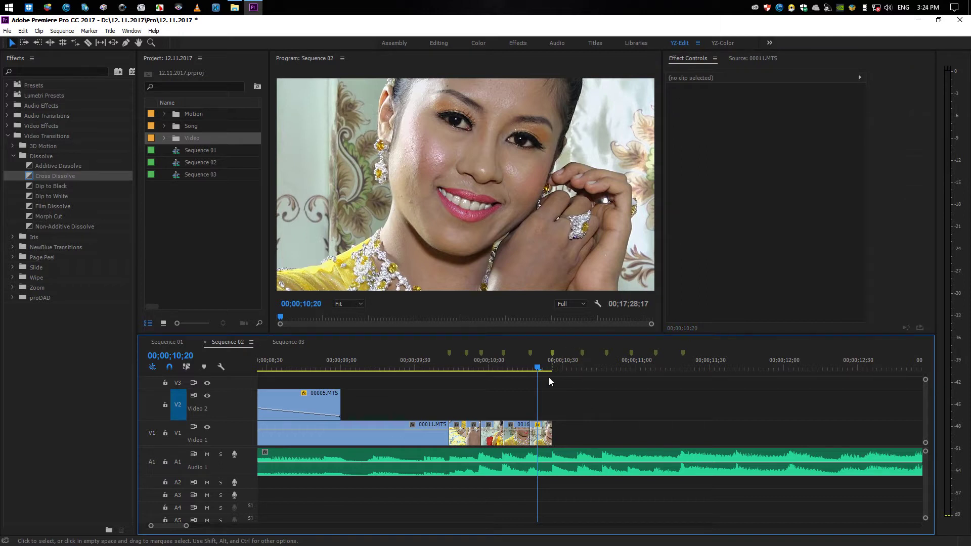
# Play back and scrub the bride section from about 09;30 to 10;21 to check the closer shot
pyautogui.moveTo(537, 370)
pyautogui.mouseDown()
pyautogui.moveTo(540, 383)
pyautogui.moveTo(415, 403)
pyautogui.mouseUp()
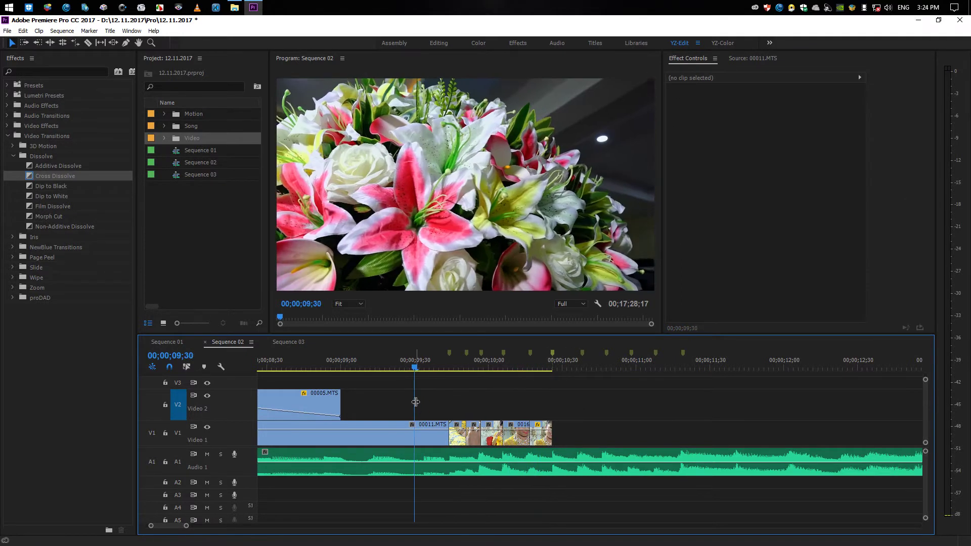
pyautogui.press('space')
pyautogui.click(435, 364)
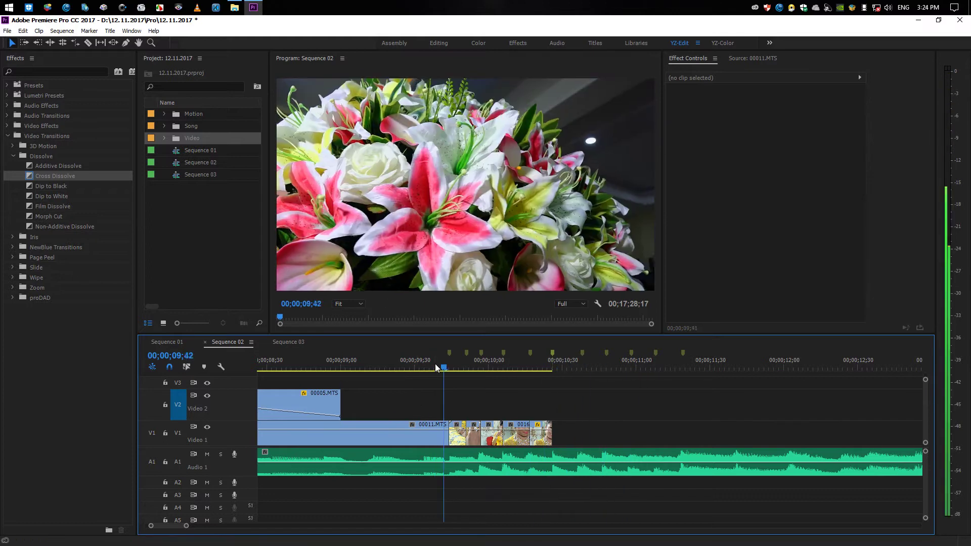
pyautogui.press('-')
pyautogui.press('-')
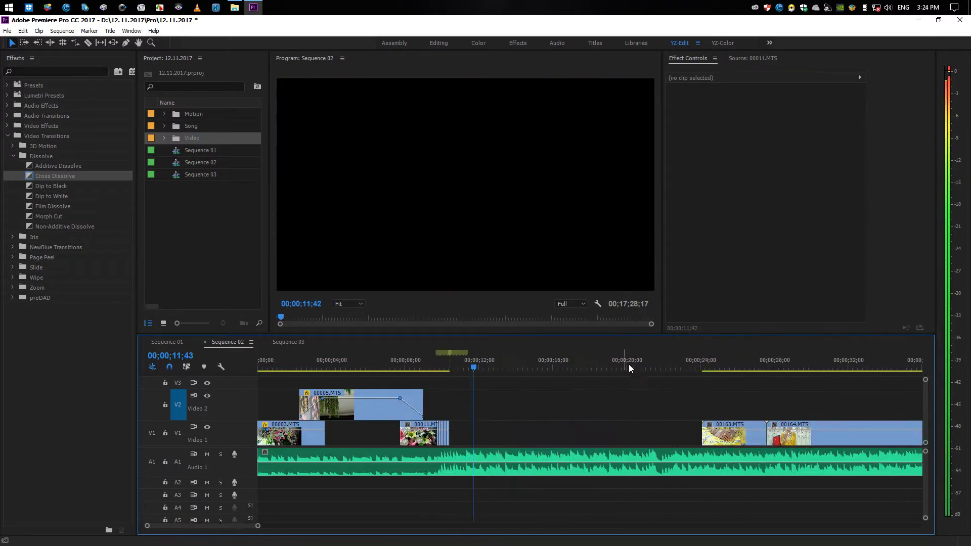
pyautogui.press('-')
pyautogui.press('-')
pyautogui.press('=')
pyautogui.press('=')
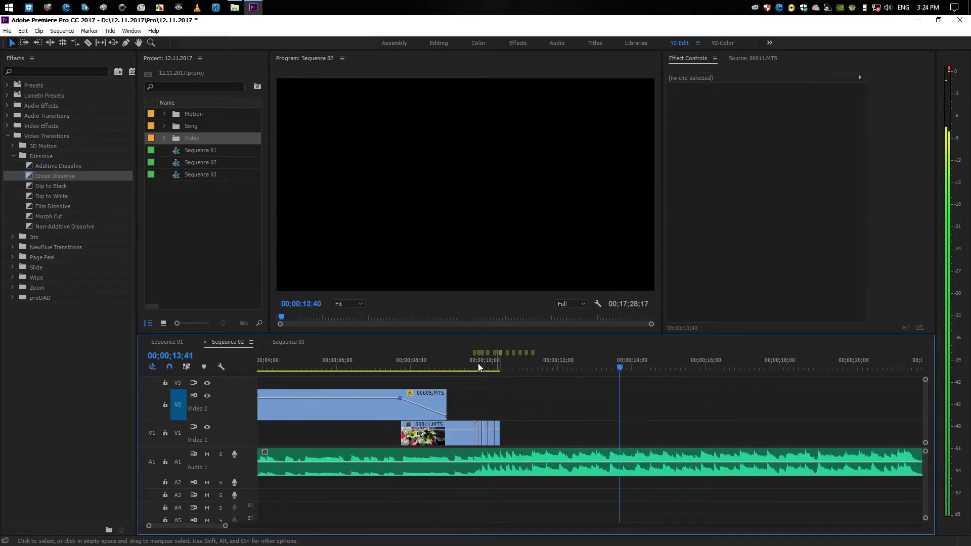
pyautogui.click(478, 363)
pyautogui.press('=')
pyautogui.press('=')
pyautogui.click(644, 370)
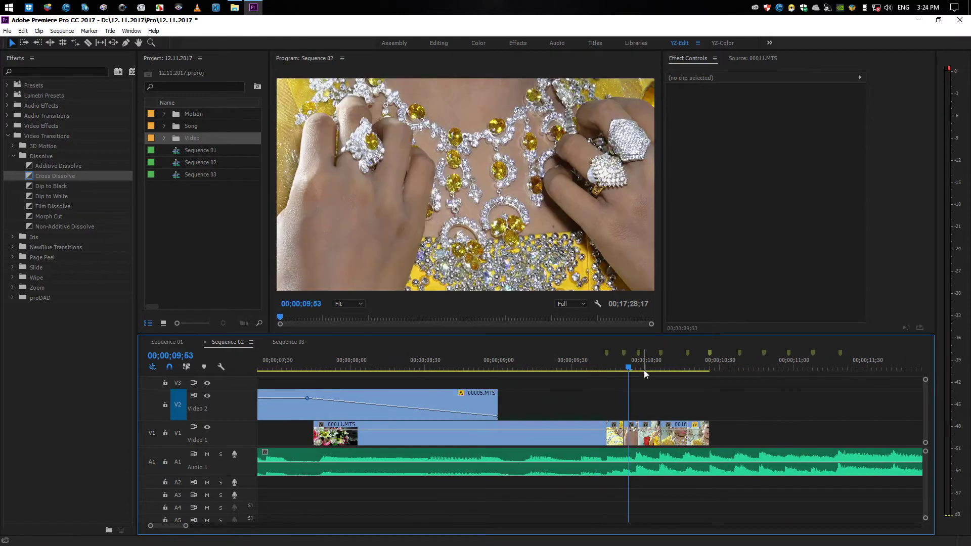
pyautogui.moveTo(648, 368); pyautogui.dragTo(651, 368)
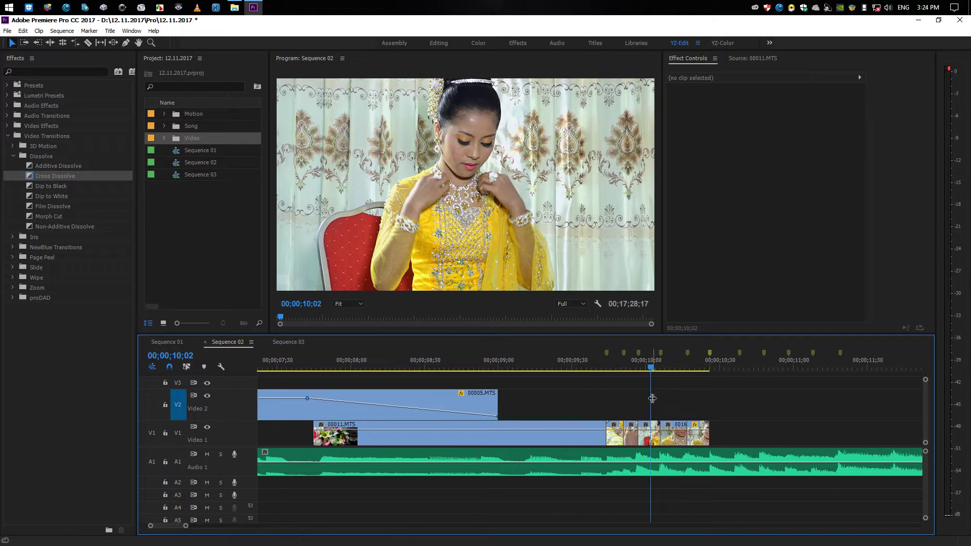
pyautogui.click(670, 368)
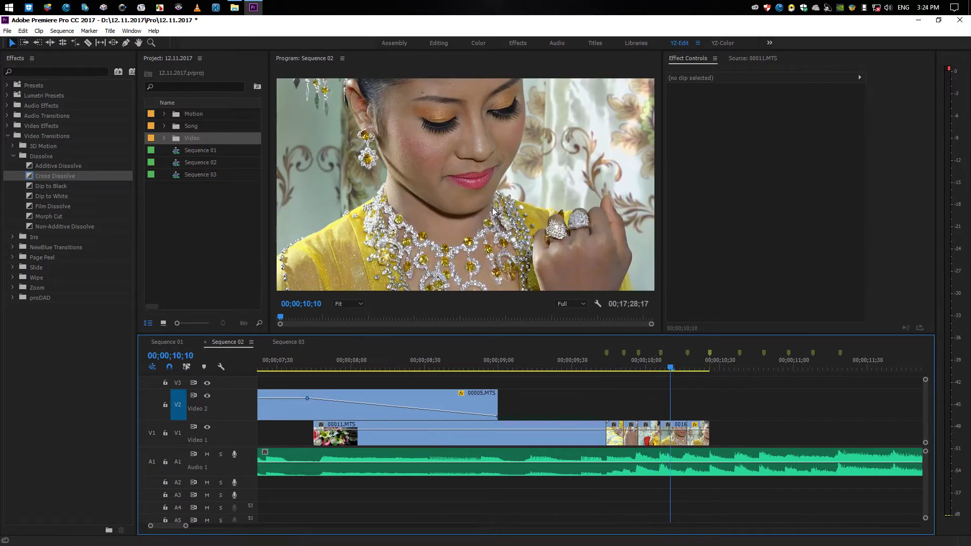
pyautogui.click(698, 368)
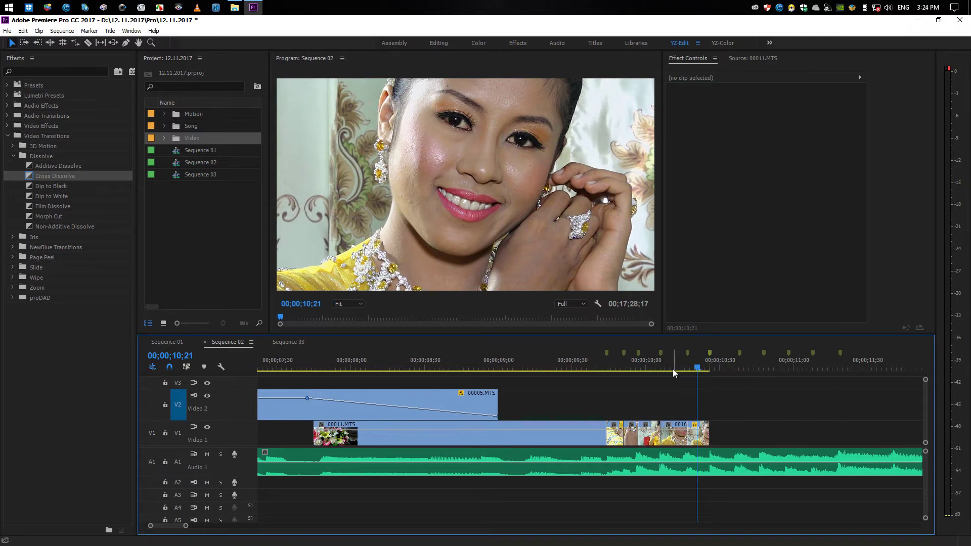
pyautogui.press('-')
pyautogui.press('-')
pyautogui.press('-')
# Move the playhead to about 1;33;17, near the 00168.MTS clip
pyautogui.click(819, 368)
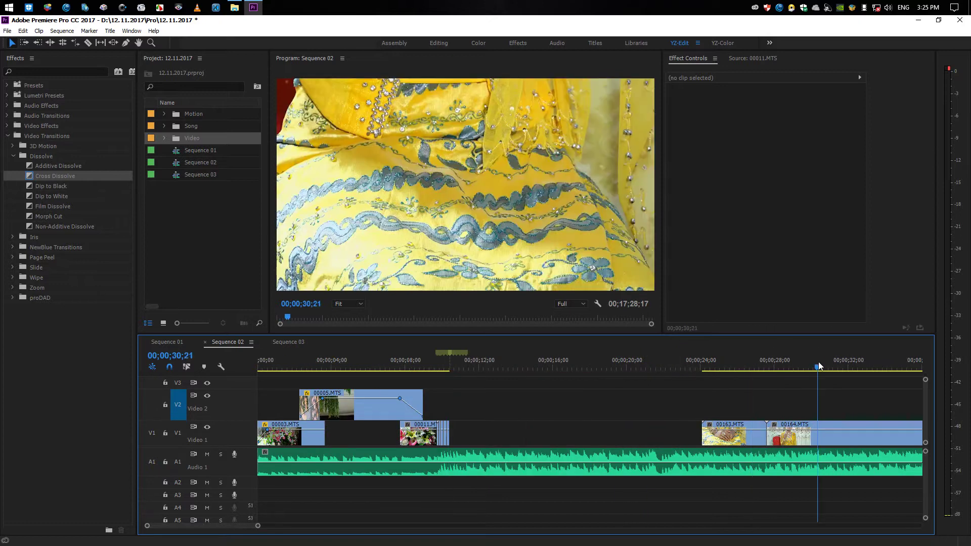
pyautogui.press('-')
pyautogui.press('-')
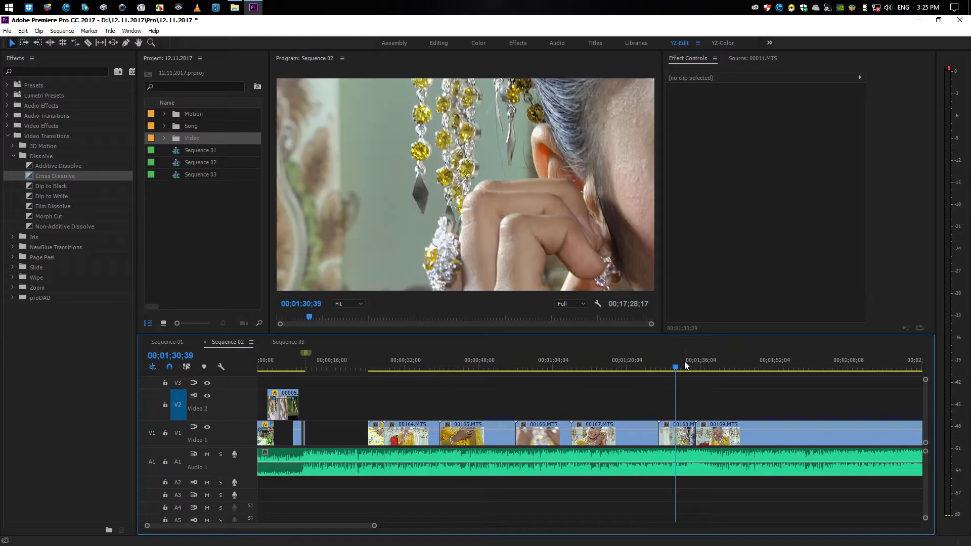
pyautogui.moveTo(689, 364)
pyautogui.mouseDown()
pyautogui.moveTo(673, 371)
pyautogui.moveTo(694, 380)
pyautogui.mouseUp()
# Copy 00168.MTS onto V2 and trim the copy to end at 00;01;42;00
pyautogui.click(669, 441)
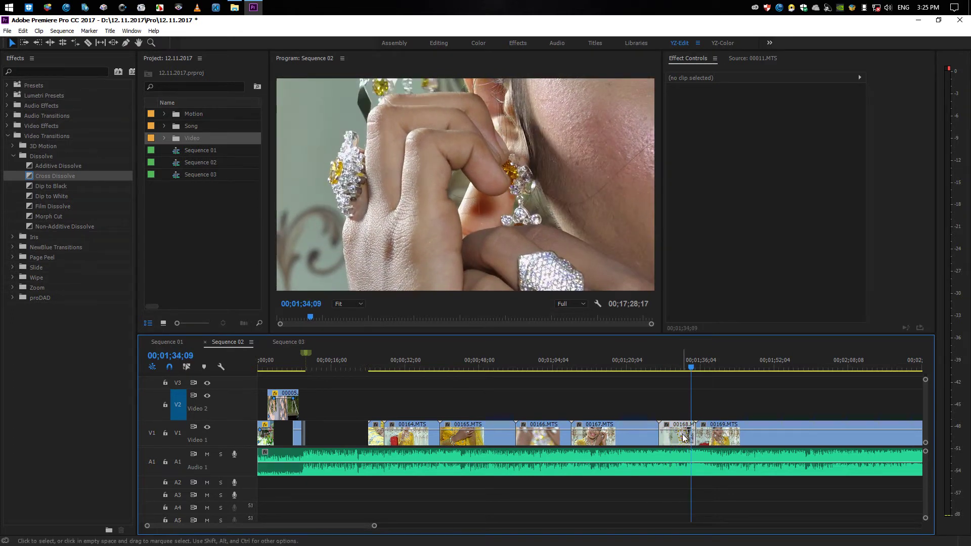
pyautogui.hotkey('ctrl', 'c')
pyautogui.hotkey('ctrl', 'v')
pyautogui.press('=')
pyautogui.press('=')
pyautogui.press('=')
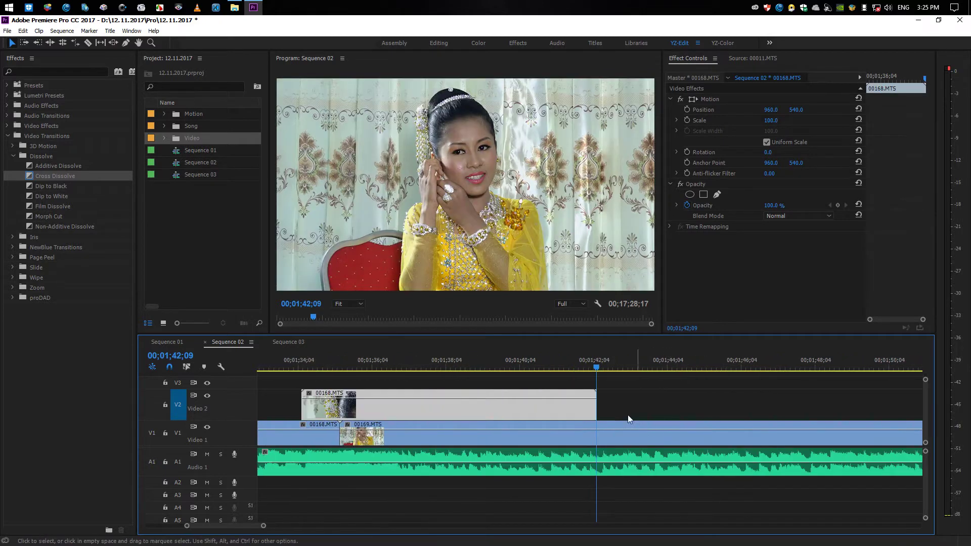
pyautogui.click(593, 365)
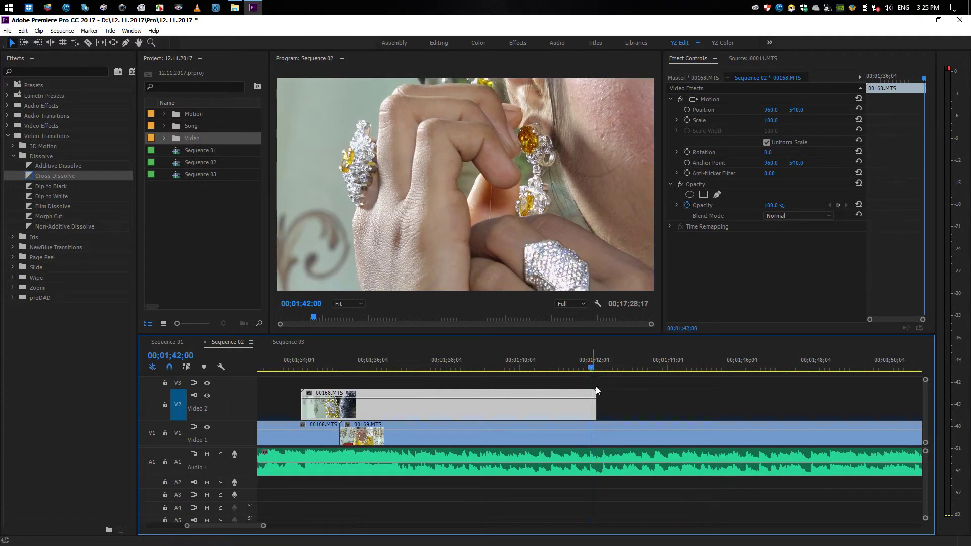
pyautogui.moveTo(597, 390); pyautogui.dragTo(591, 390)
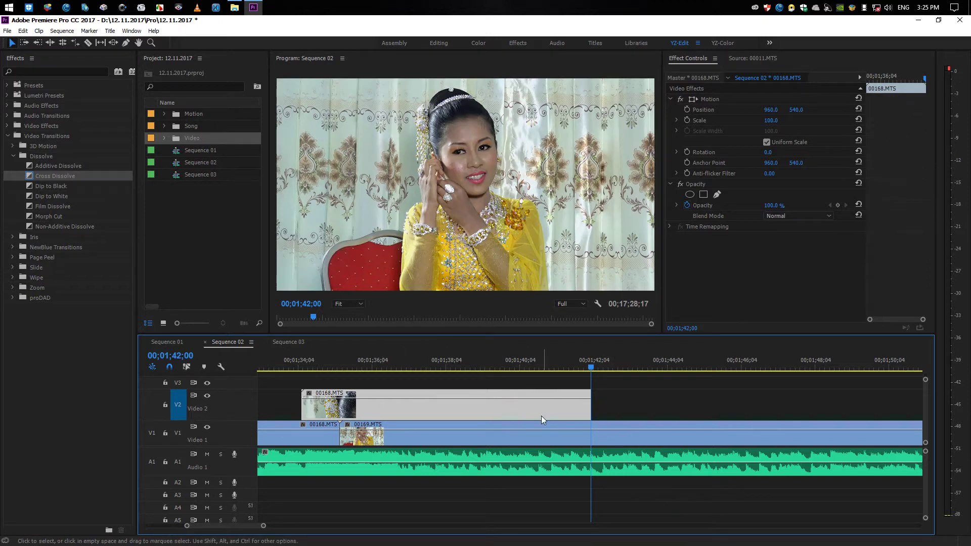
# Set Frame Hold Options on the V2 00168.MTS copy to hold on its Out Point
pyautogui.rightClick(467, 406)
pyautogui.click(505, 368)
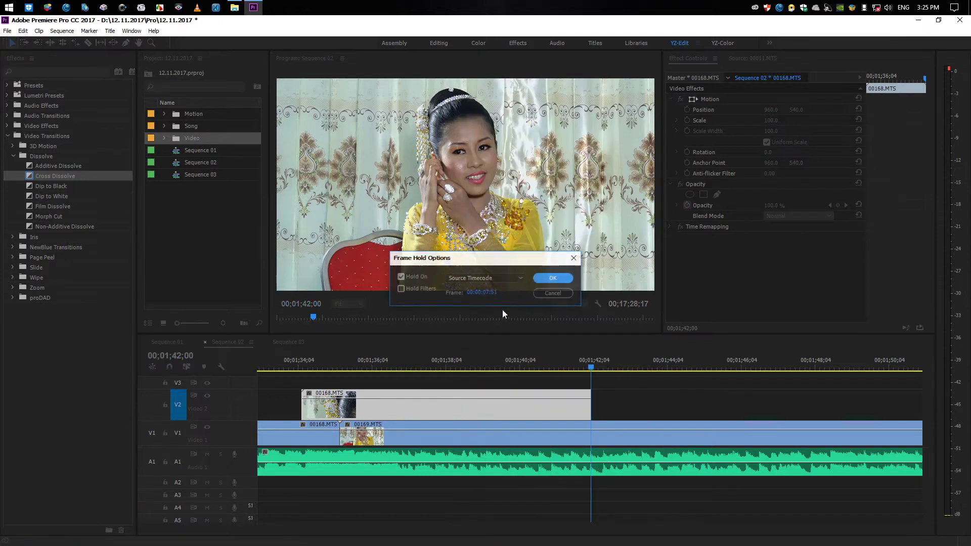
pyautogui.click(493, 278)
pyautogui.click(488, 322)
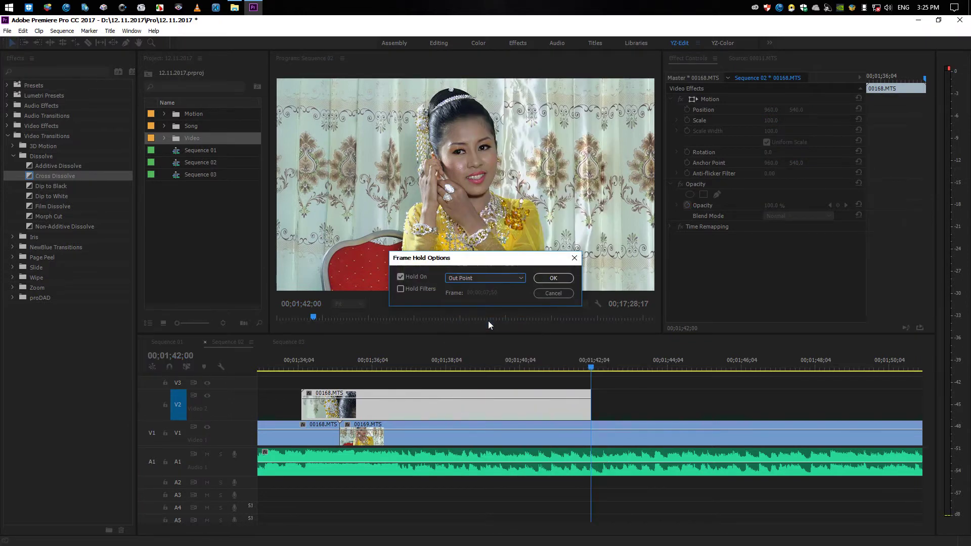
pyautogui.click(553, 278)
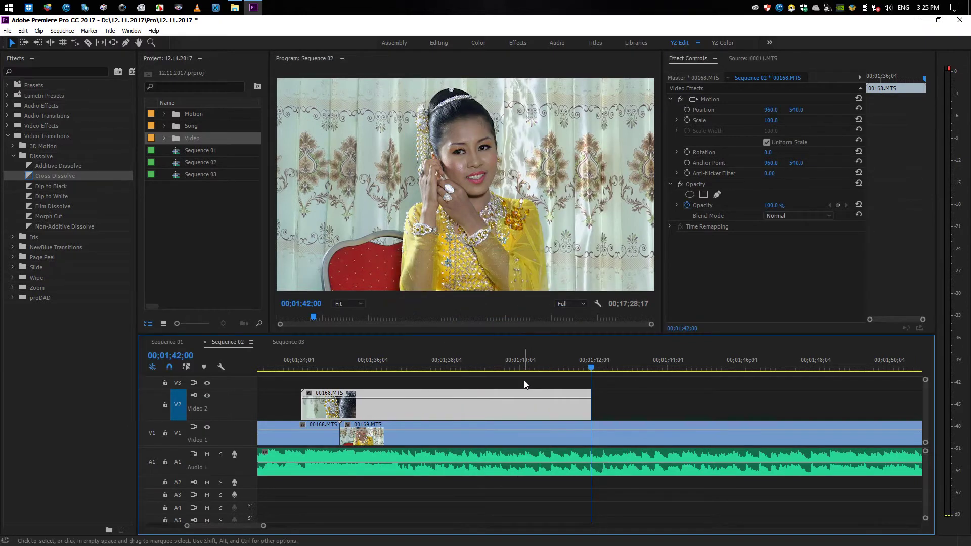
# Trim the held clip so it ends at 00;01;42 and starts around 00;01;40
pyautogui.click(511, 386)
pyautogui.click(393, 366)
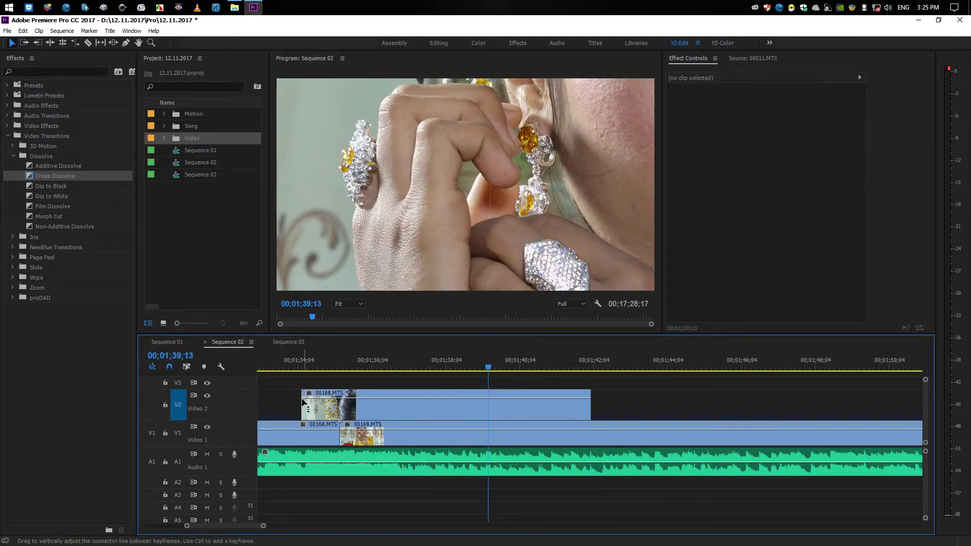
pyautogui.moveTo(304, 392); pyautogui.dragTo(530, 403)
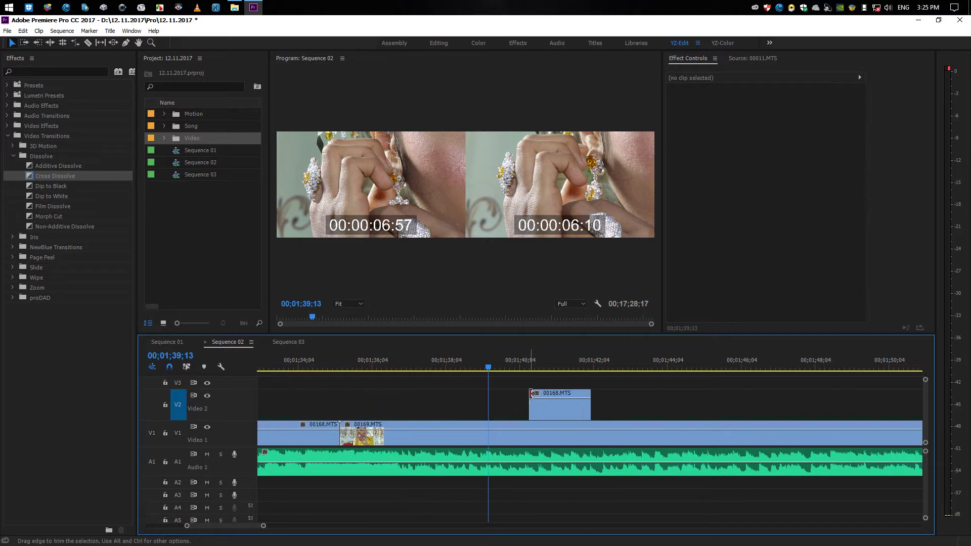
pyautogui.hotkey('ctrl', 'z')
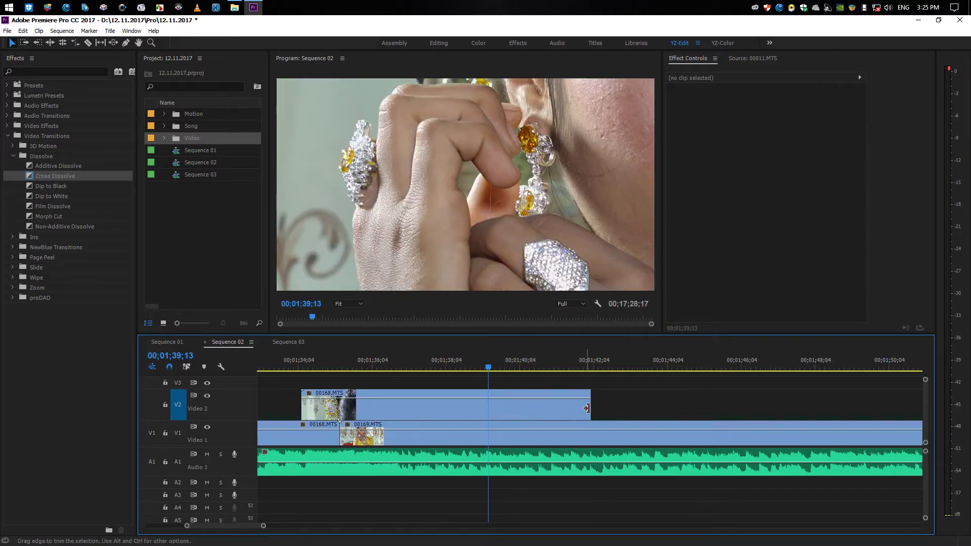
pyautogui.moveTo(590, 405)
pyautogui.mouseDown()
pyautogui.moveTo(339, 407)
pyautogui.moveTo(410, 401)
pyautogui.mouseUp()
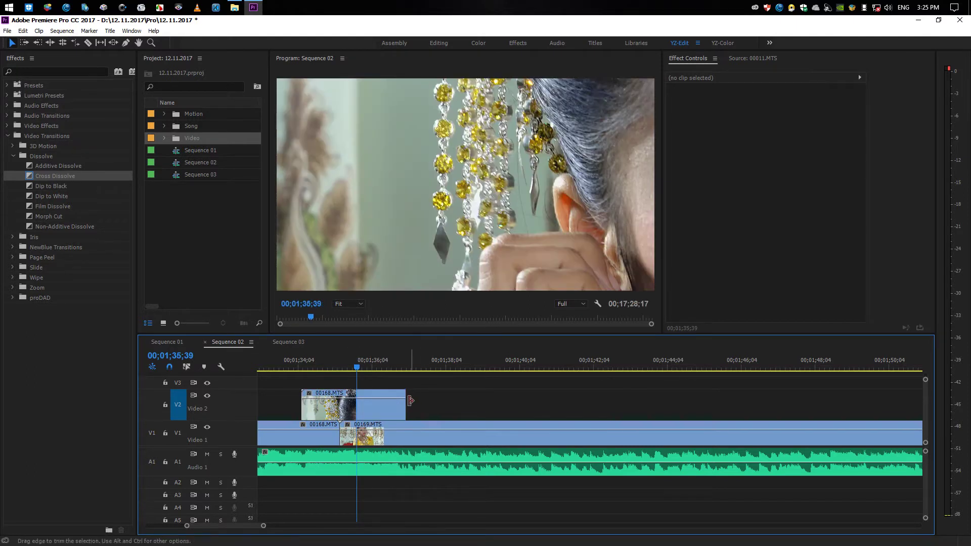
pyautogui.moveTo(410, 401); pyautogui.dragTo(657, 394)
pyautogui.click(574, 362)
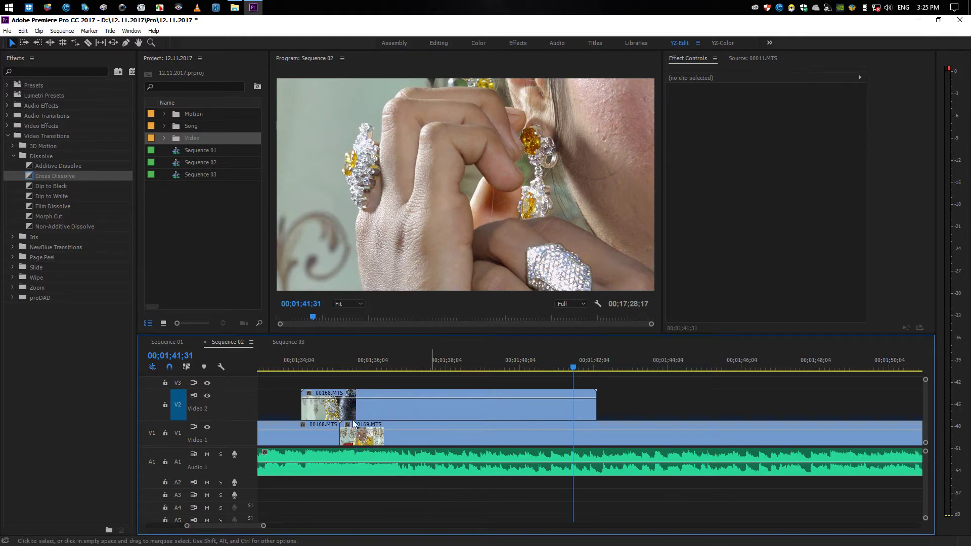
pyautogui.moveTo(363, 394); pyautogui.dragTo(529, 393)
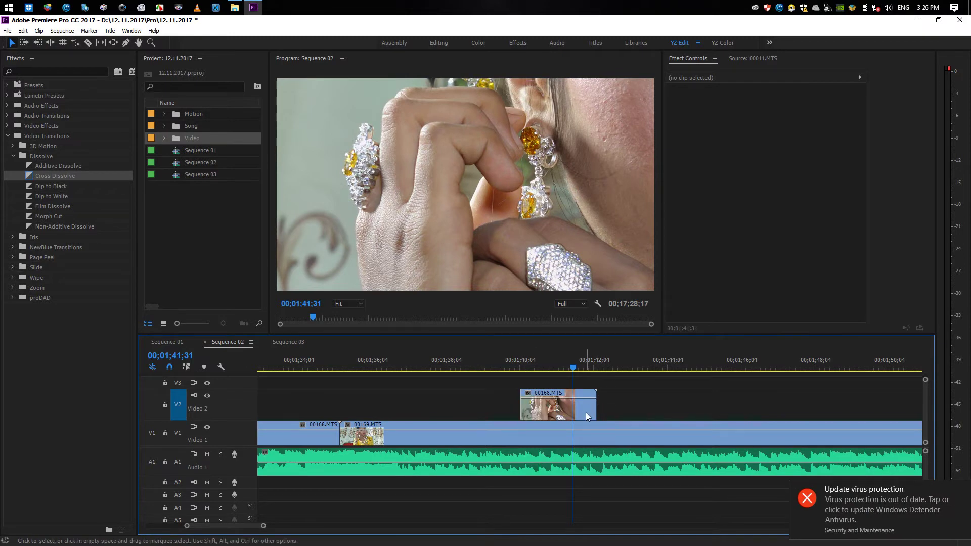
# Cut the short 00168.MTS hold and paste it onto Video 2 at 00;00;12;36
pyautogui.click(560, 413)
pyautogui.press('-')
pyautogui.press('-')
pyautogui.press('-')
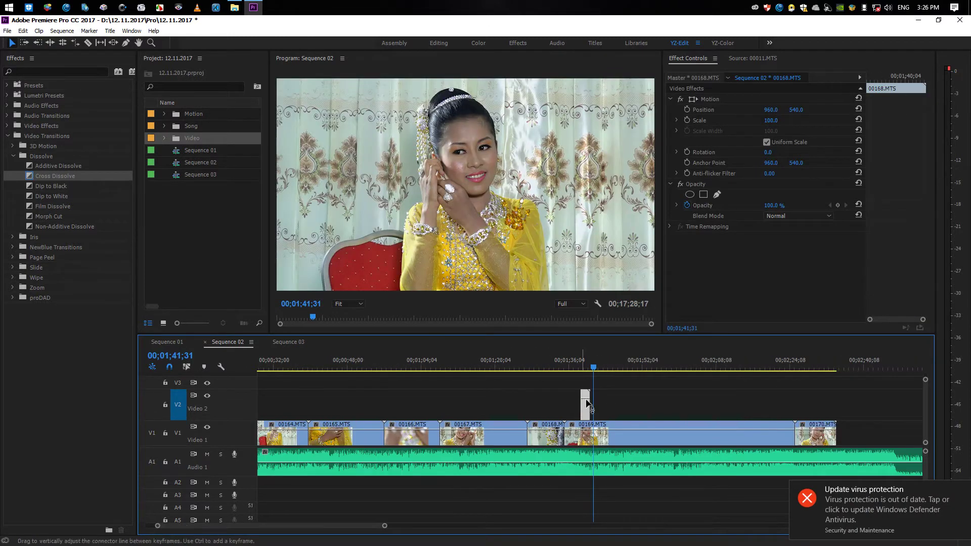
pyautogui.press('Delete')
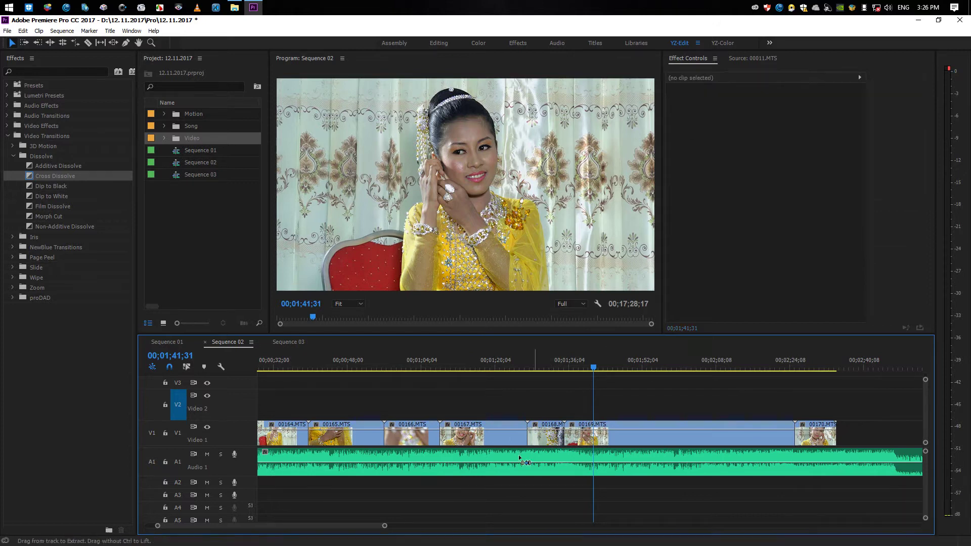
pyautogui.moveTo(369, 526); pyautogui.dragTo(347, 527)
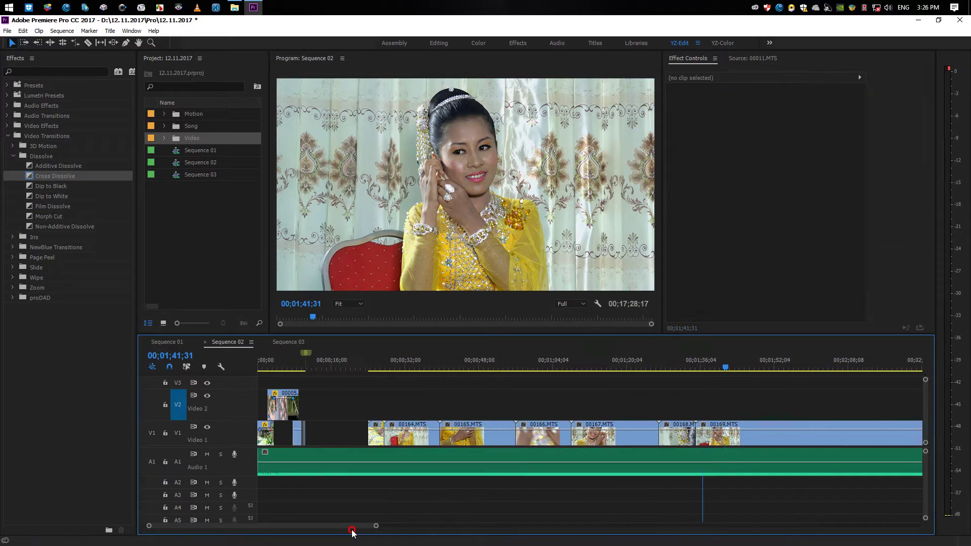
pyautogui.click(311, 360)
pyautogui.hotkey('ctrl', 'z')
pyautogui.press('=')
pyautogui.press('=')
pyautogui.press('=')
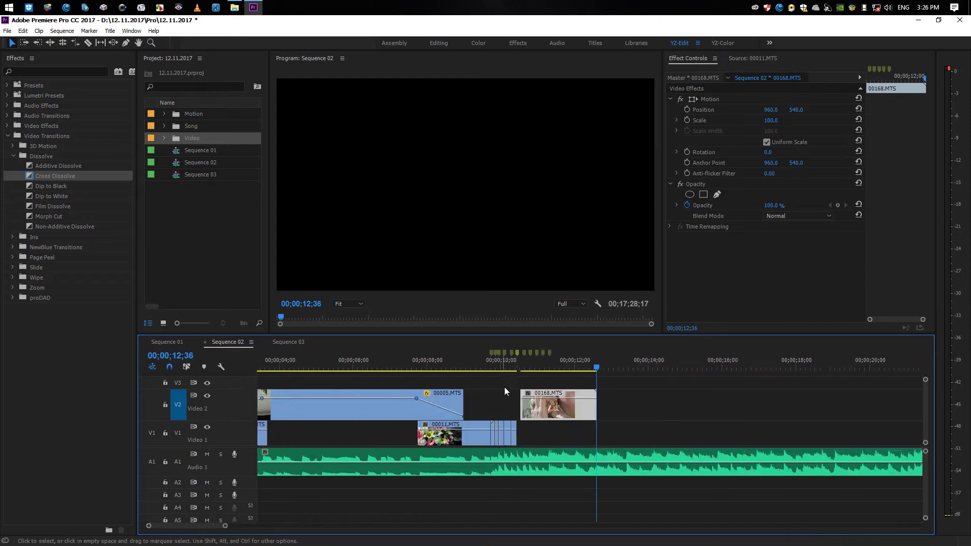
# Snap the hold against the end of 00011.MTS and extend its start slightly earlier
pyautogui.click(479, 412)
pyautogui.moveTo(479, 410); pyautogui.dragTo(579, 412)
pyautogui.moveTo(504, 409); pyautogui.dragTo(447, 399)
pyautogui.click(451, 353)
pyautogui.press('=')
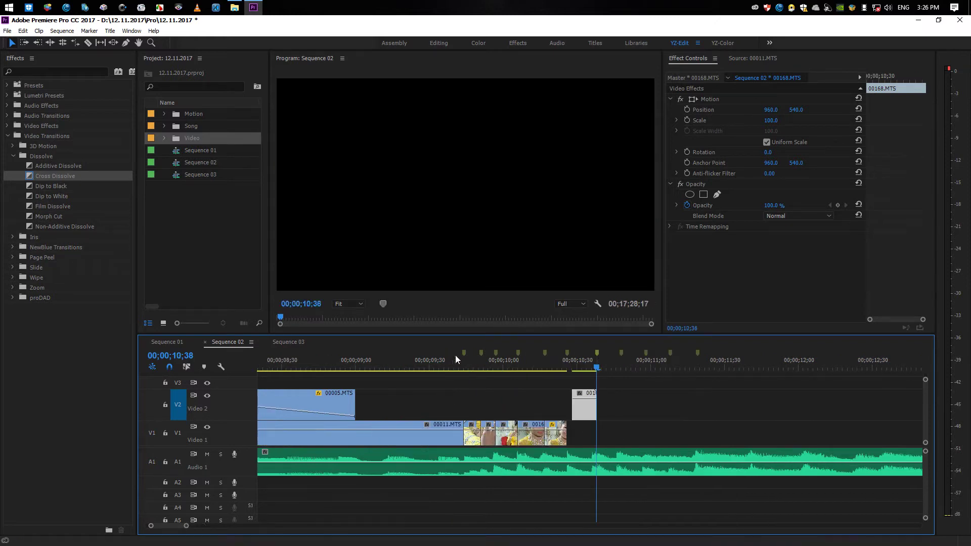
pyautogui.press('=')
pyautogui.moveTo(547, 394); pyautogui.dragTo(538, 394)
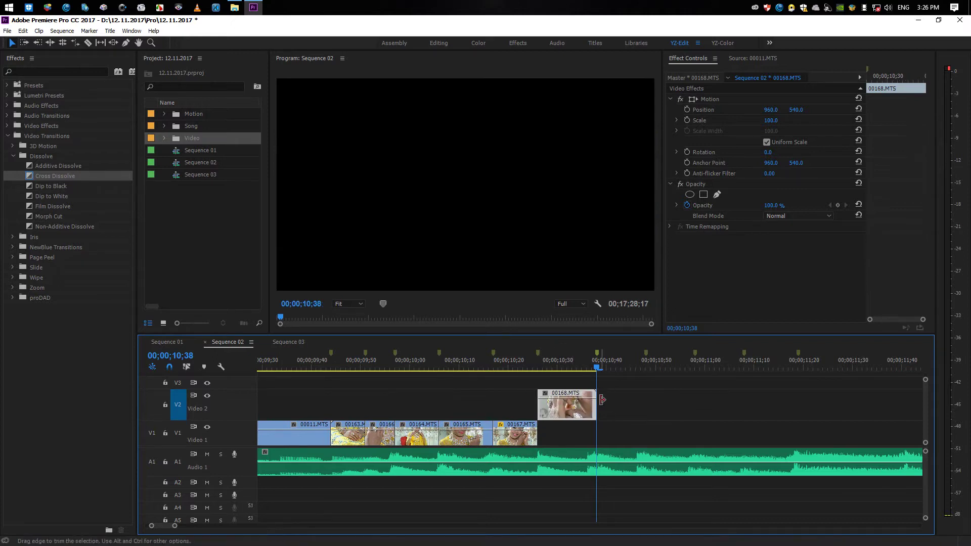
# Drop the hold onto Video 1 after the flower clips and play it from about 00;00;09;40
pyautogui.moveTo(562, 419); pyautogui.dragTo(561, 437)
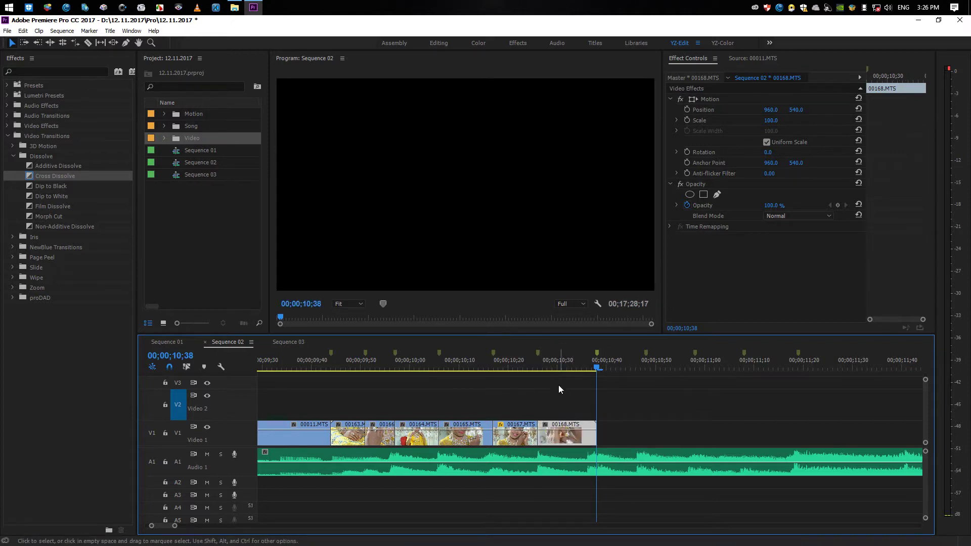
pyautogui.click(556, 387)
pyautogui.press('-')
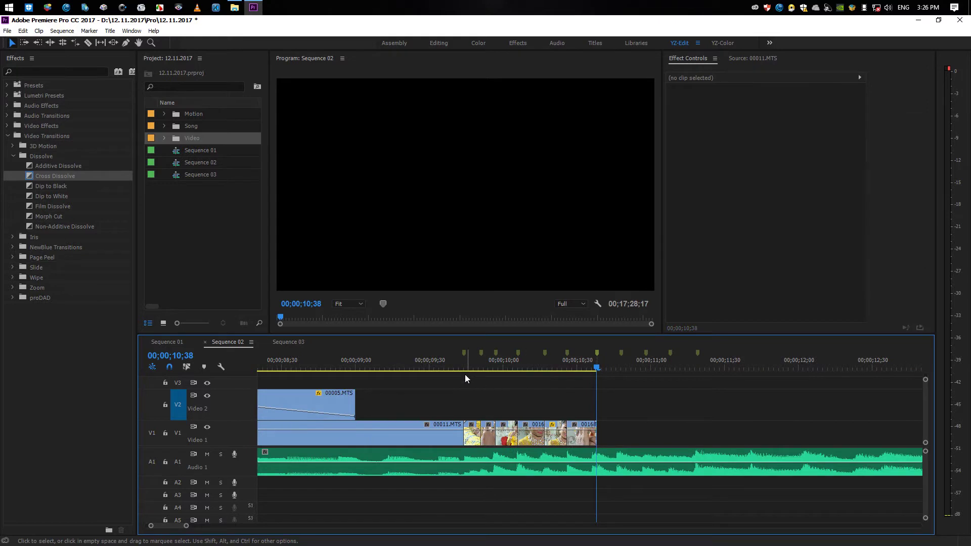
pyautogui.click(472, 376)
pyautogui.press('space')
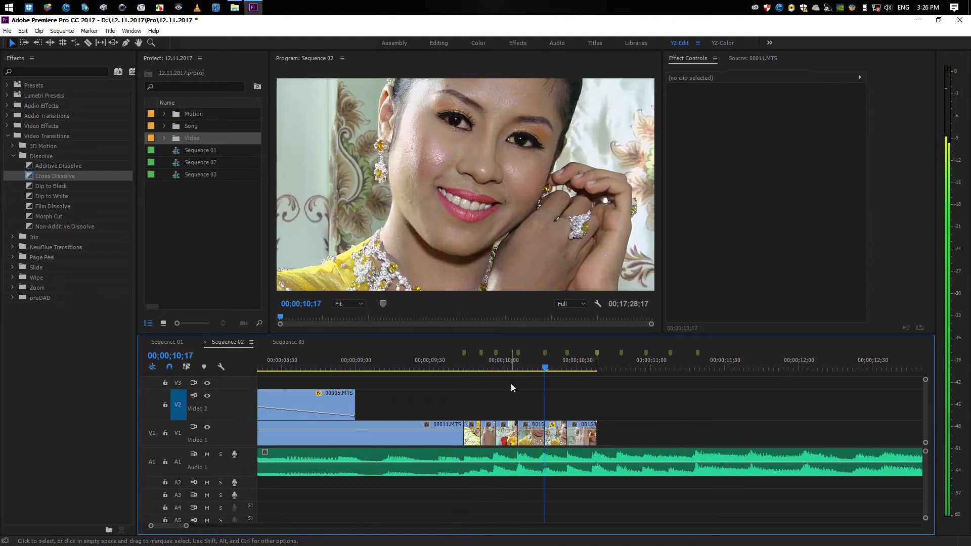
pyautogui.press('-')
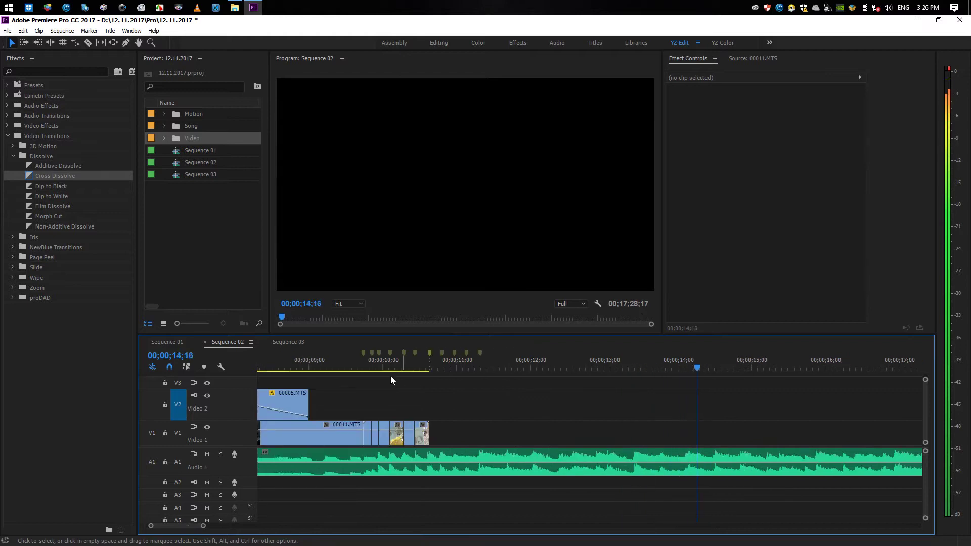
# Replay the bride stills from about 00;00;09;35 to check the new hold
pyautogui.click(352, 368)
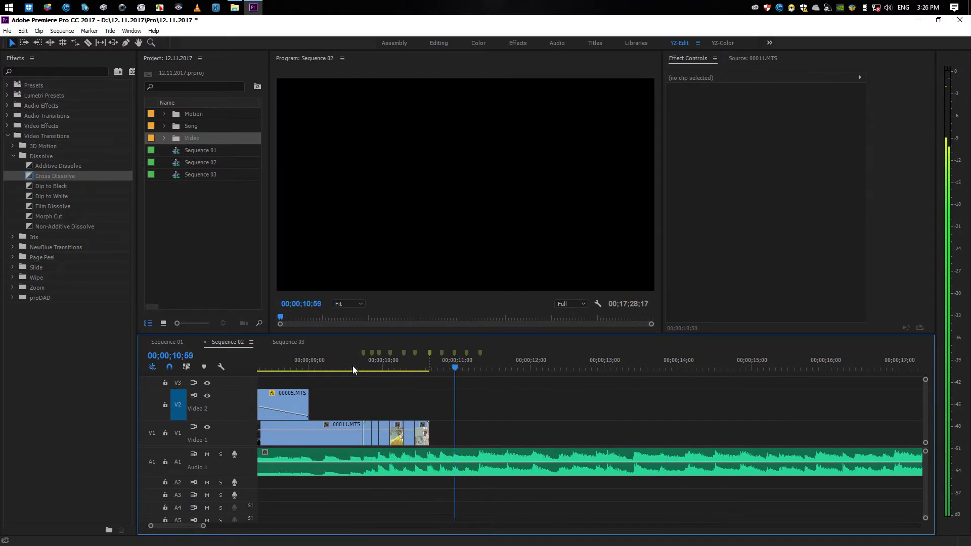
pyautogui.click(409, 371)
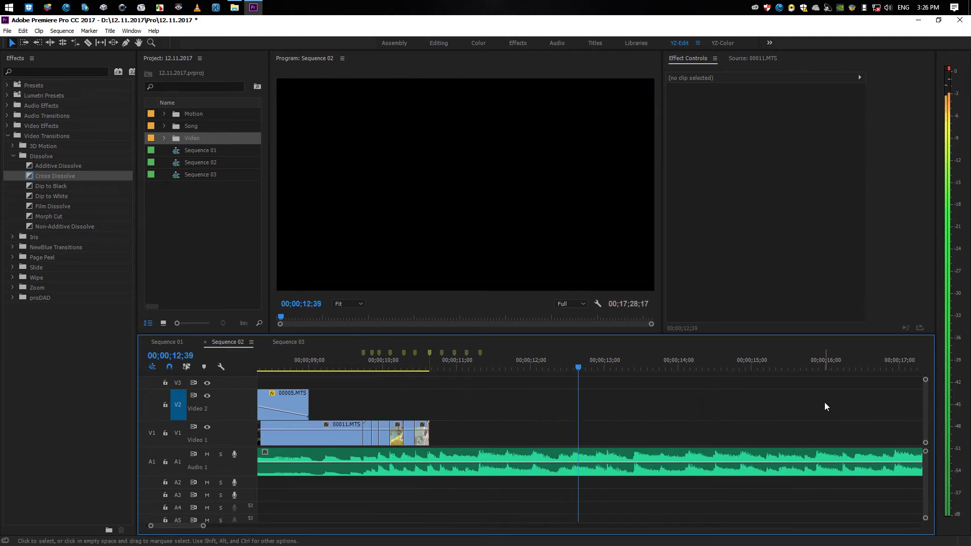
pyautogui.press('-')
pyautogui.press('-')
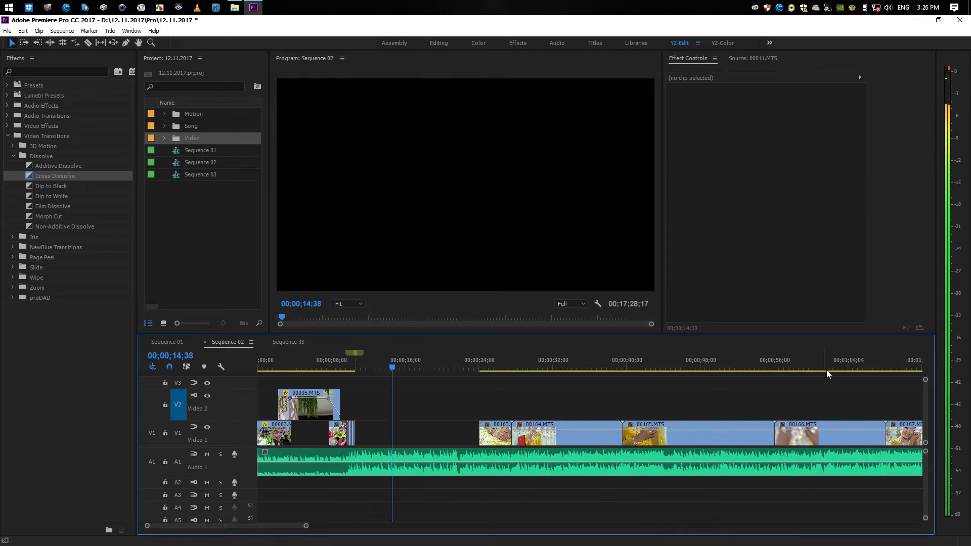
# Park the playhead around 00;01;54 and select the 00169.MTS clip on Video 1
pyautogui.click(838, 369)
pyautogui.click(773, 368)
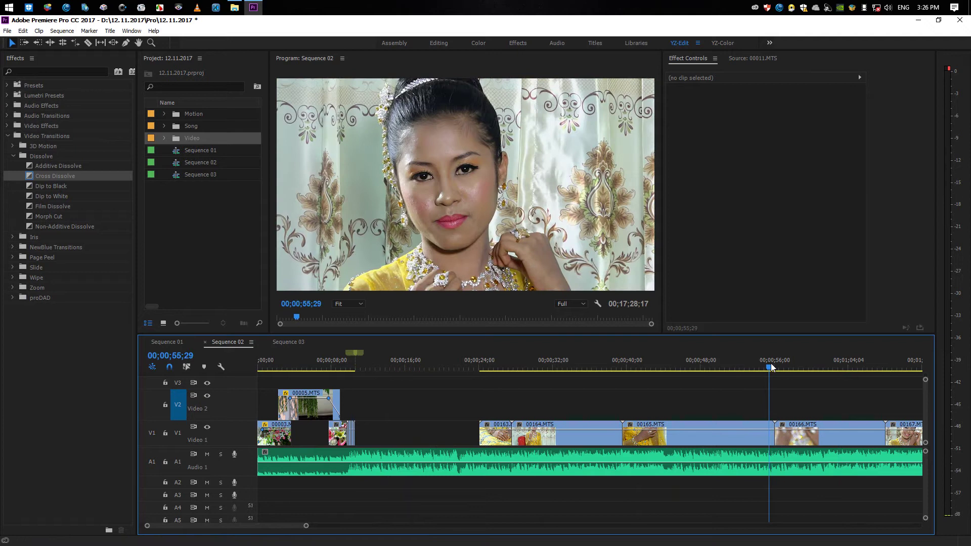
pyautogui.press('-')
pyautogui.press('-')
pyautogui.click(520, 365)
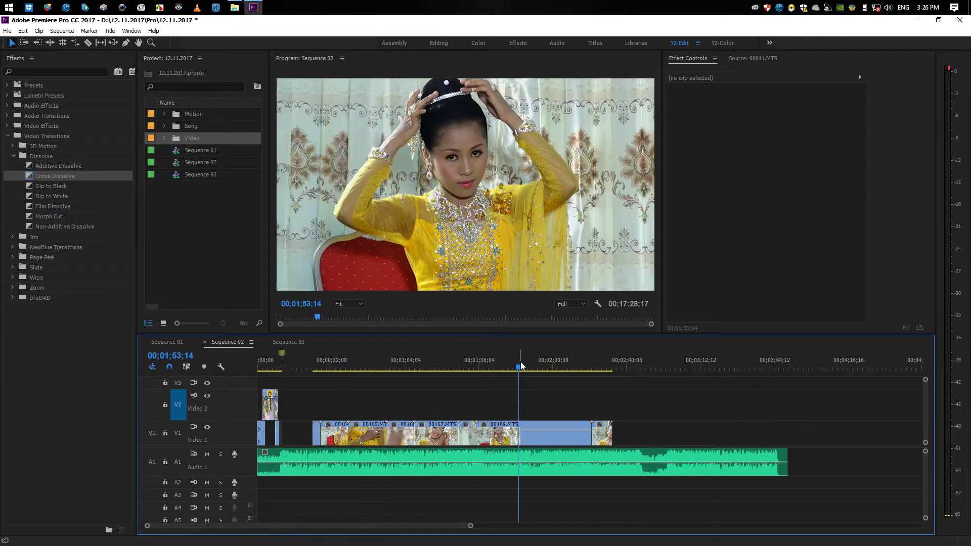
pyautogui.press('=')
pyautogui.press('=')
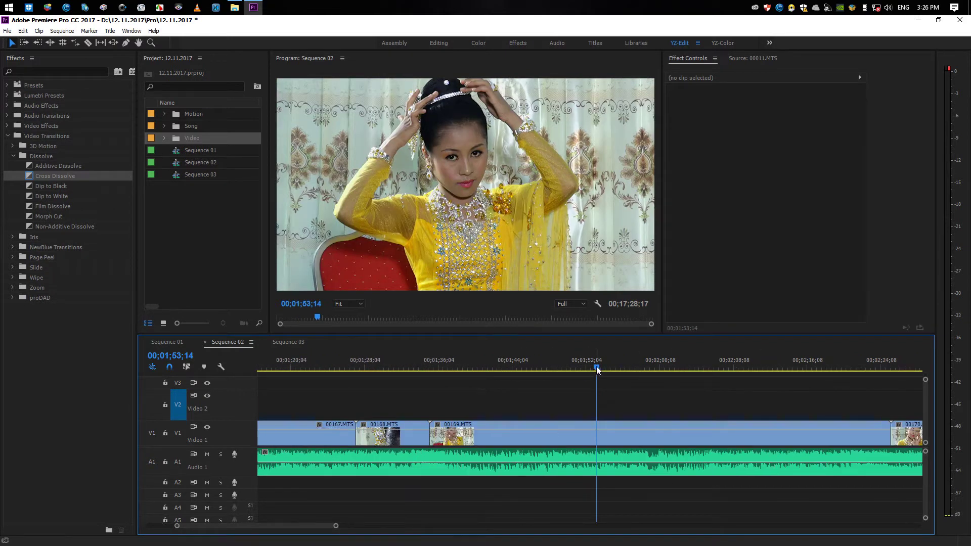
pyautogui.moveTo(596, 366); pyautogui.dragTo(607, 368)
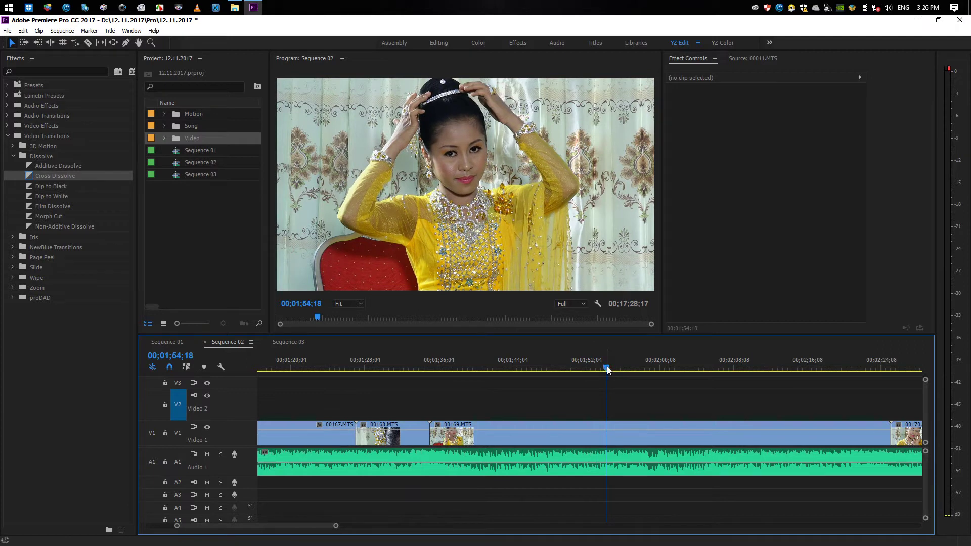
pyautogui.click(615, 436)
# Copy 00169.MTS onto Video 2 and park the playhead at 00;02;07;35
pyautogui.hotkey('ctrl', 'c')
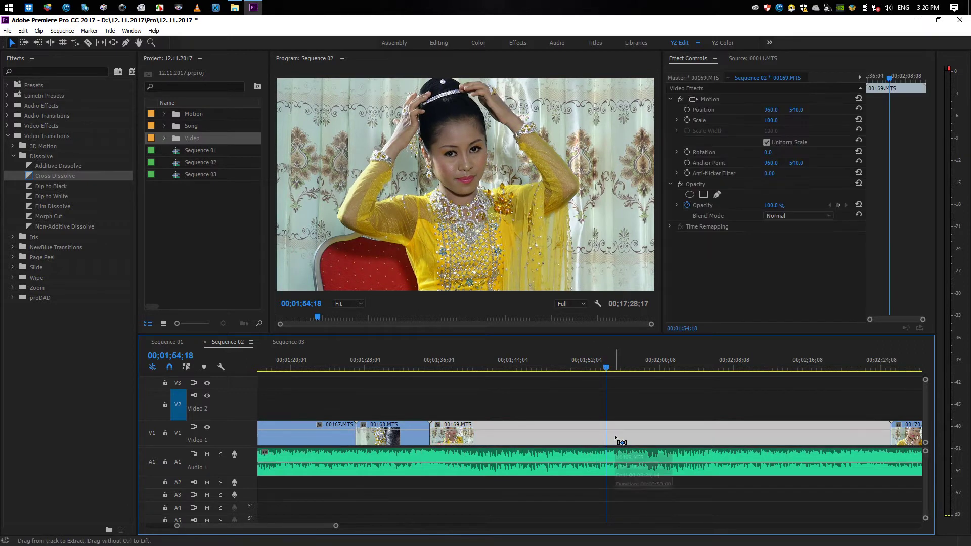
pyautogui.hotkey('ctrl', 'v')
pyautogui.press('-')
pyautogui.press('-')
pyautogui.press('-')
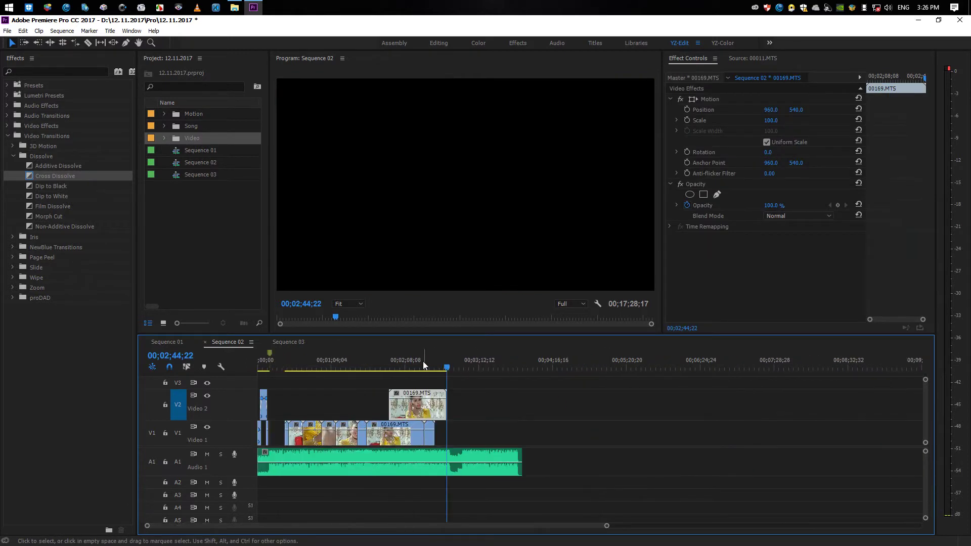
pyautogui.click(408, 367)
pyautogui.press('=')
pyautogui.press('=')
pyautogui.press('=')
pyautogui.moveTo(523, 365); pyautogui.dragTo(851, 389)
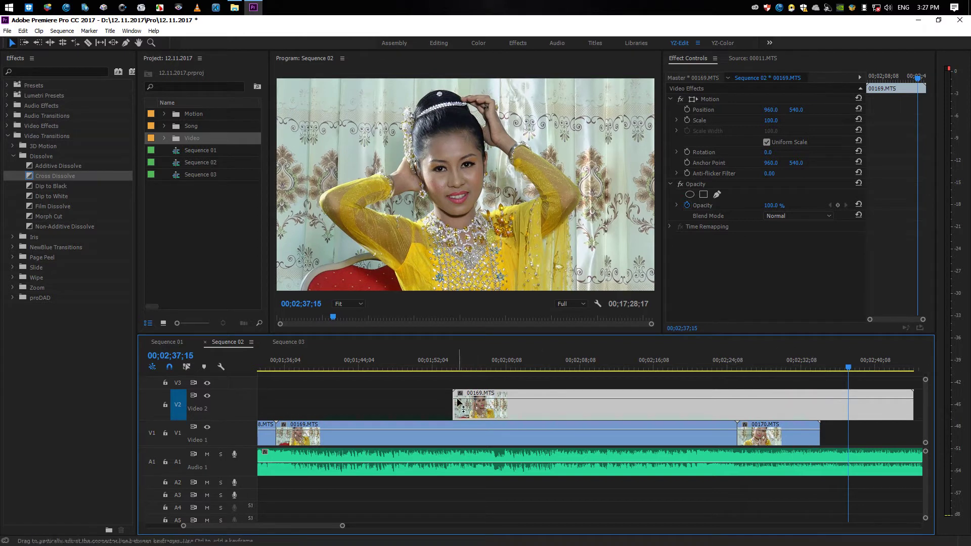
# Trim the V2 copy's start to the playhead, checking playback to fine-tune it
pyautogui.moveTo(454, 393); pyautogui.dragTo(842, 409)
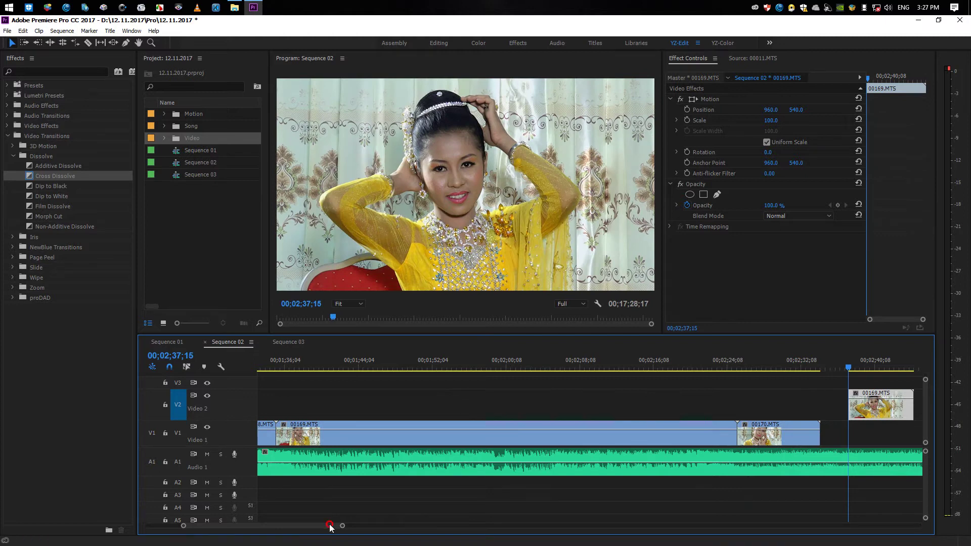
pyautogui.moveTo(331, 525); pyautogui.dragTo(348, 533)
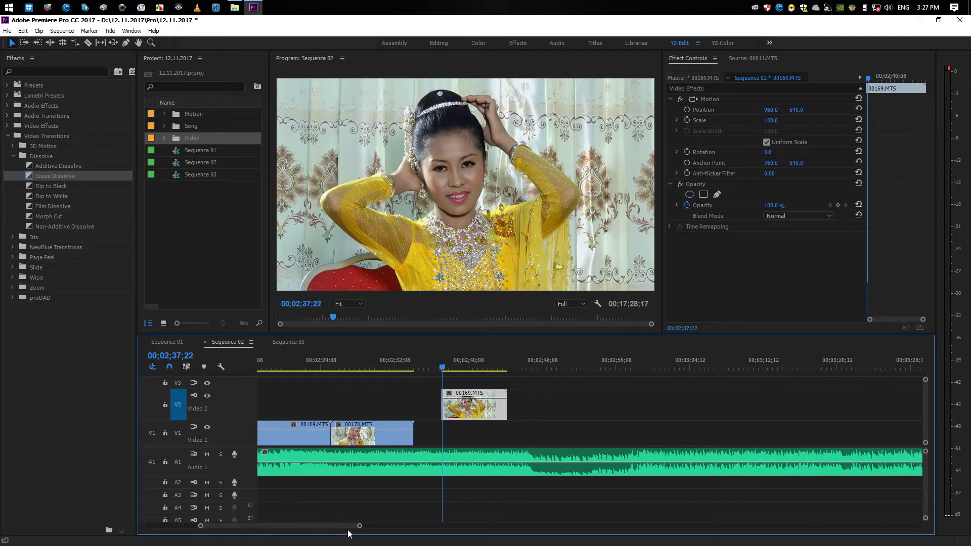
pyautogui.press('space')
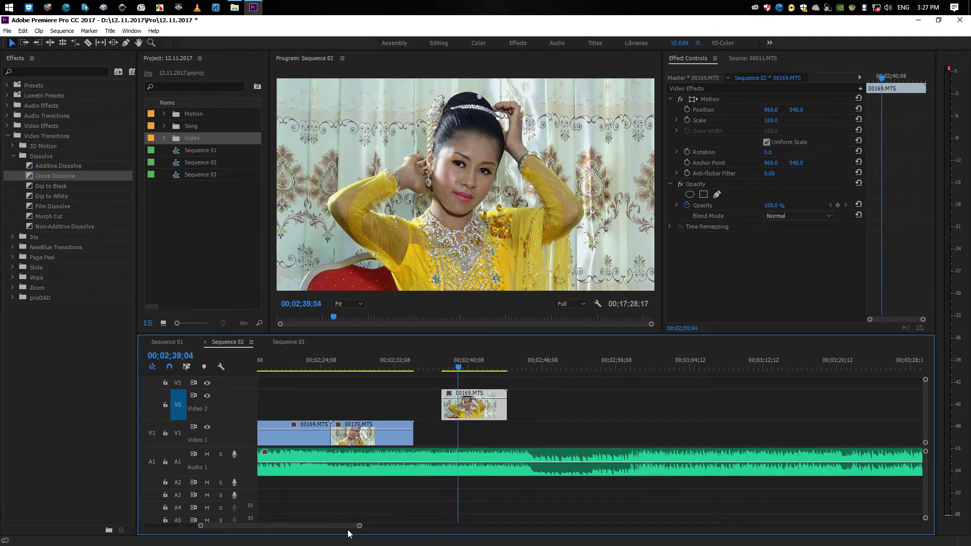
pyautogui.press('j')
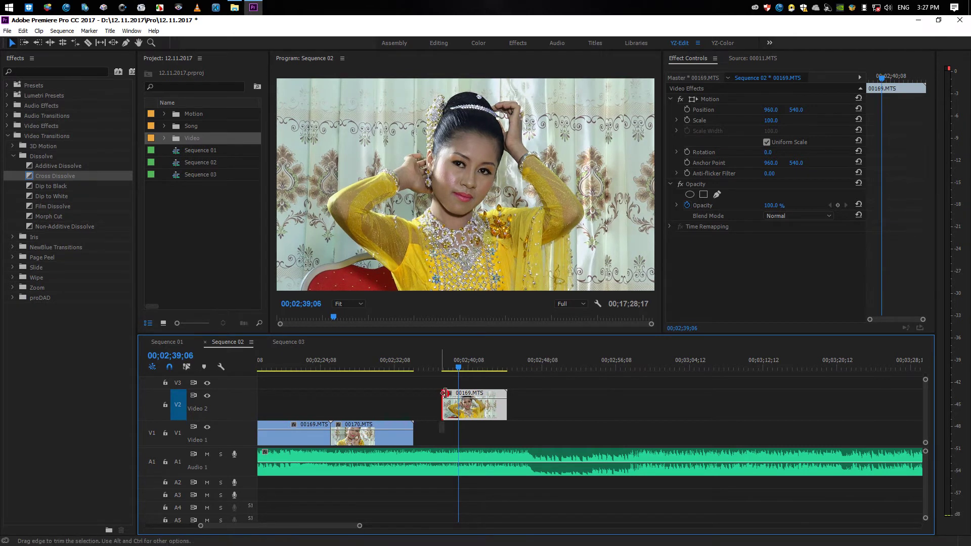
pyautogui.moveTo(445, 394); pyautogui.dragTo(459, 393)
# Freeze the V2 copy on its In Point frame and cut it from the timeline
pyautogui.rightClick(483, 404)
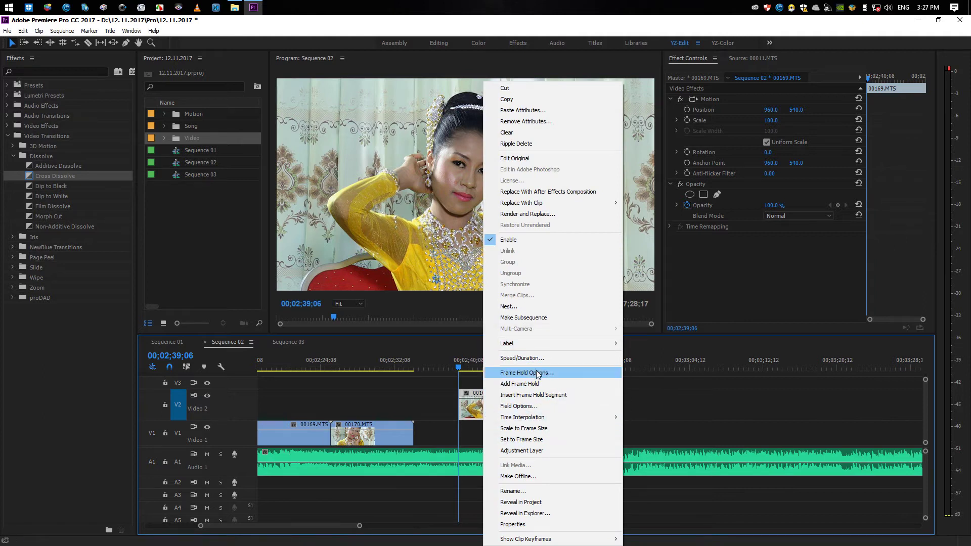
pyautogui.click(537, 374)
pyautogui.click(515, 278)
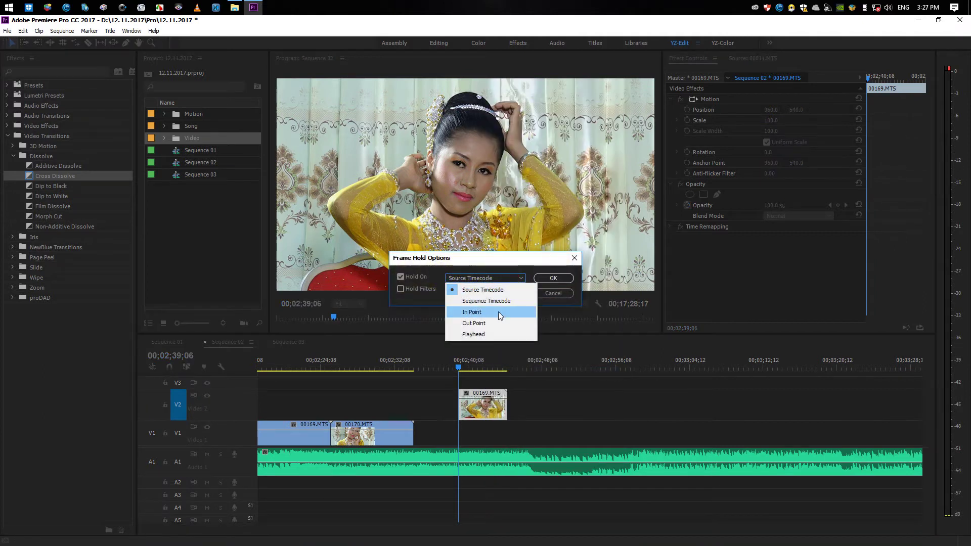
pyautogui.click(499, 311)
pyautogui.click(553, 279)
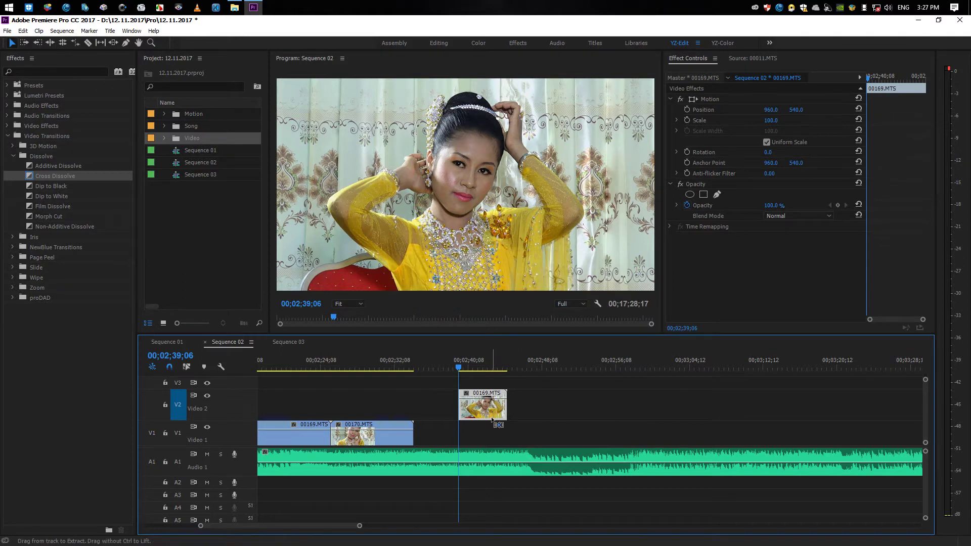
pyautogui.press('Delete')
pyautogui.press('\\')
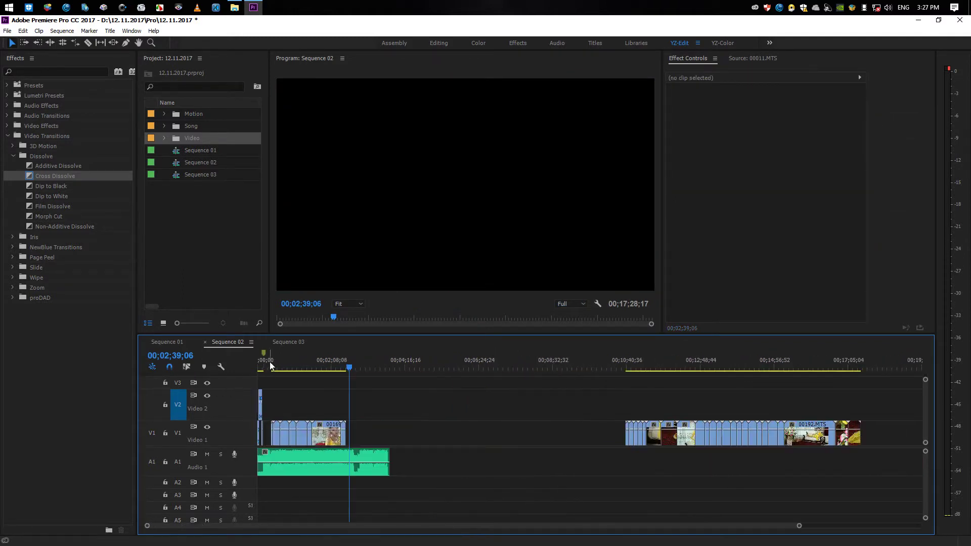
# Paste the held 00169.MTS on V2 and place it right after the V1 clips near 00;00;11
pyautogui.click(278, 362)
pyautogui.press('=')
pyautogui.press('=')
pyautogui.press('=')
pyautogui.hotkey('ctrl', 'v')
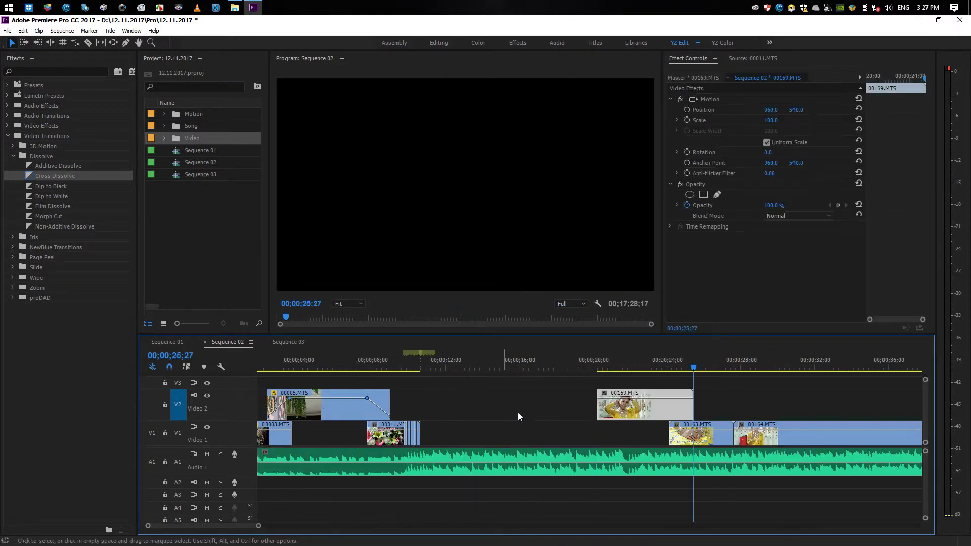
pyautogui.moveTo(617, 412); pyautogui.dragTo(441, 412)
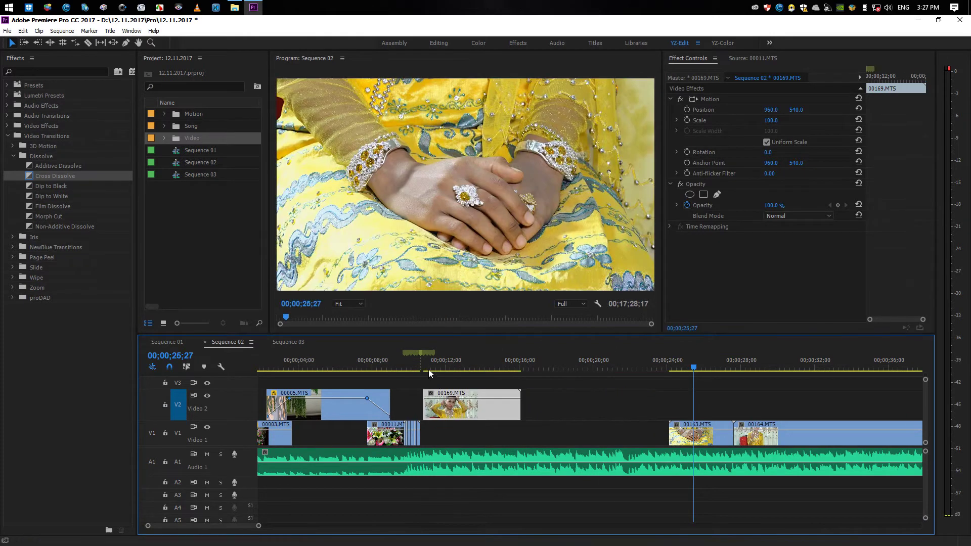
pyautogui.click(428, 367)
pyautogui.press('=')
pyautogui.press('=')
pyautogui.press('=')
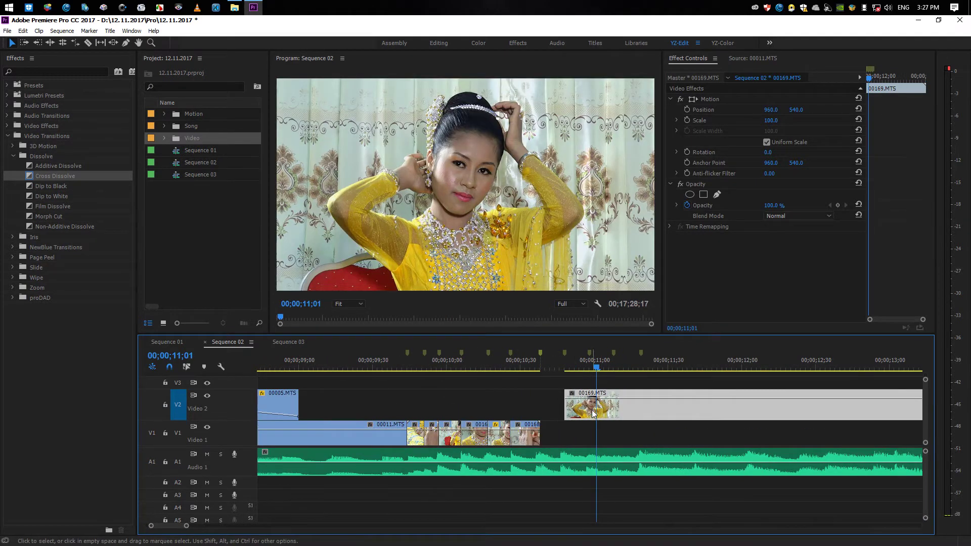
pyautogui.moveTo(580, 395); pyautogui.dragTo(556, 395)
# Split it at 00;00;10;48, delete the extra piece, and move the short hold onto V1
pyautogui.click(564, 354)
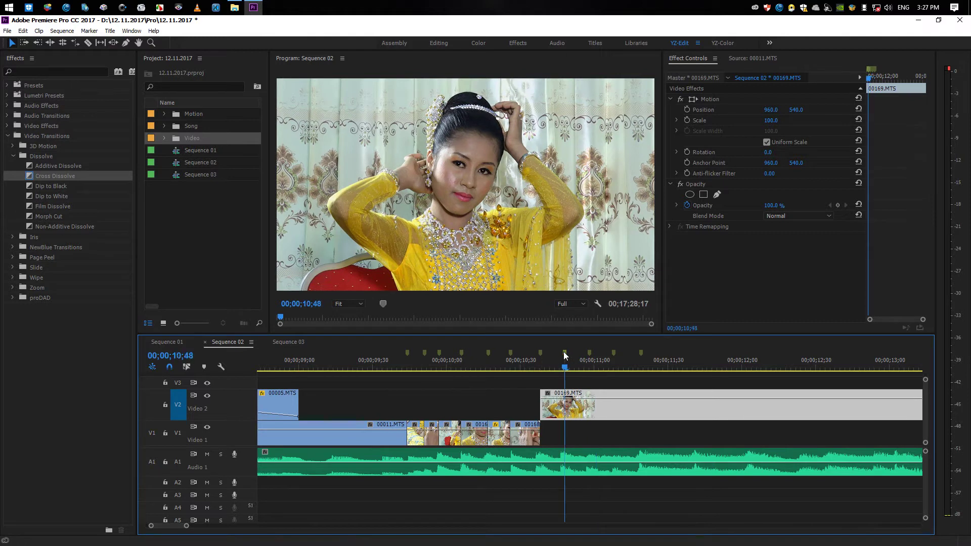
pyautogui.hotkey('ctrl', 'k')
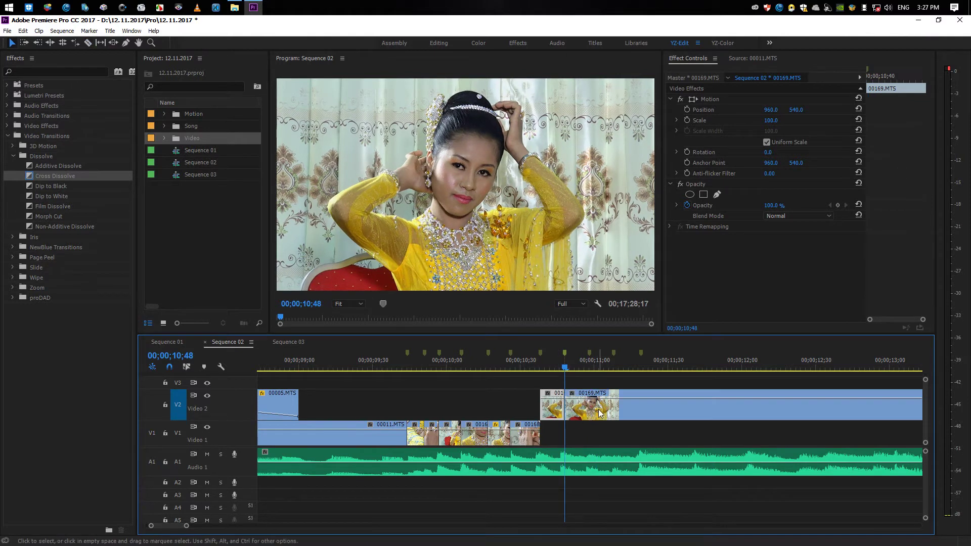
pyautogui.click(599, 410)
pyautogui.press('Delete')
pyautogui.press('-')
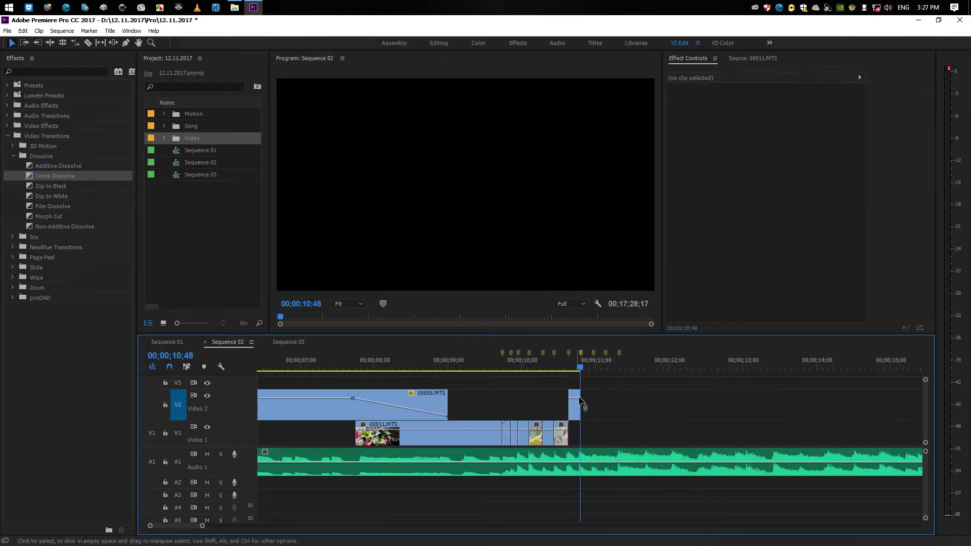
pyautogui.moveTo(575, 418); pyautogui.dragTo(577, 433)
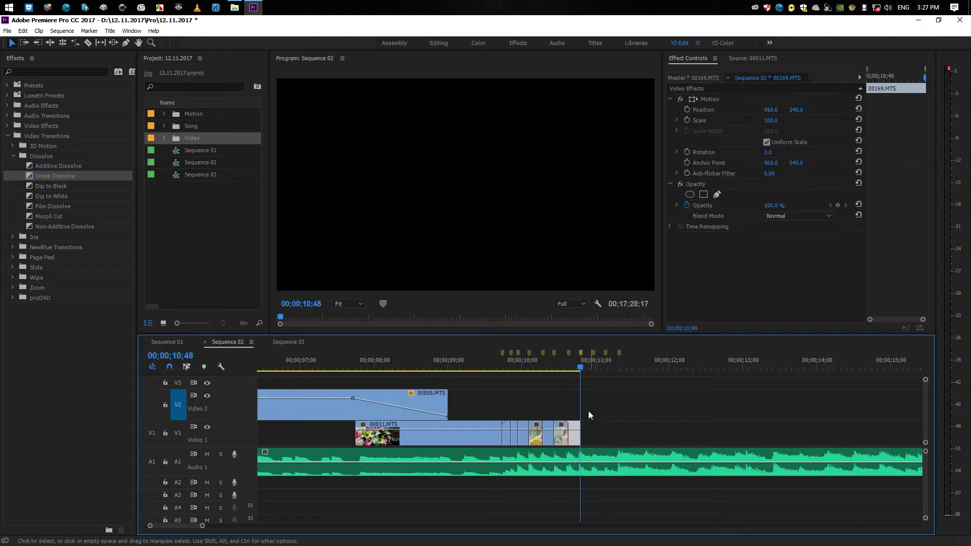
# Save the project and play back the section from 00;00;09;33
pyautogui.click(479, 380)
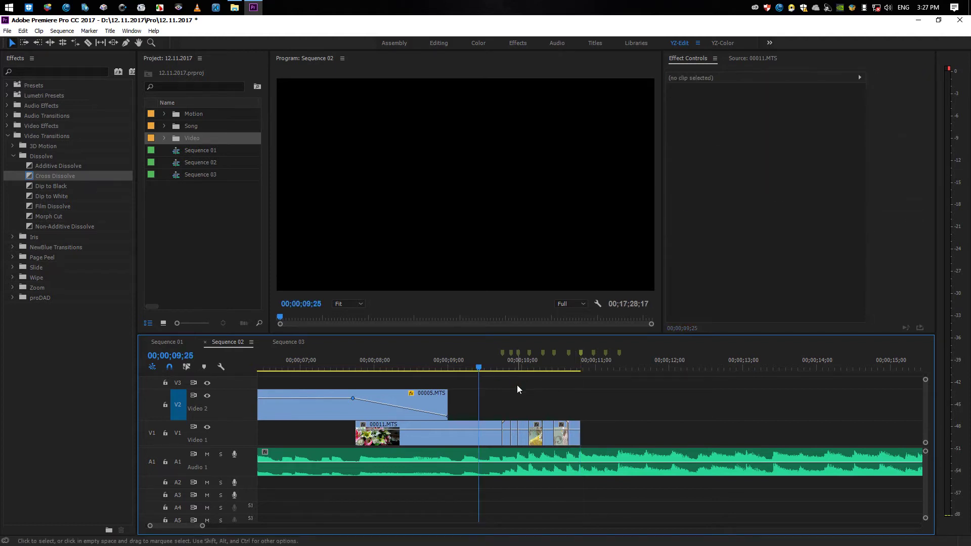
pyautogui.click(489, 400)
pyautogui.hotkey('ctrl', 's')
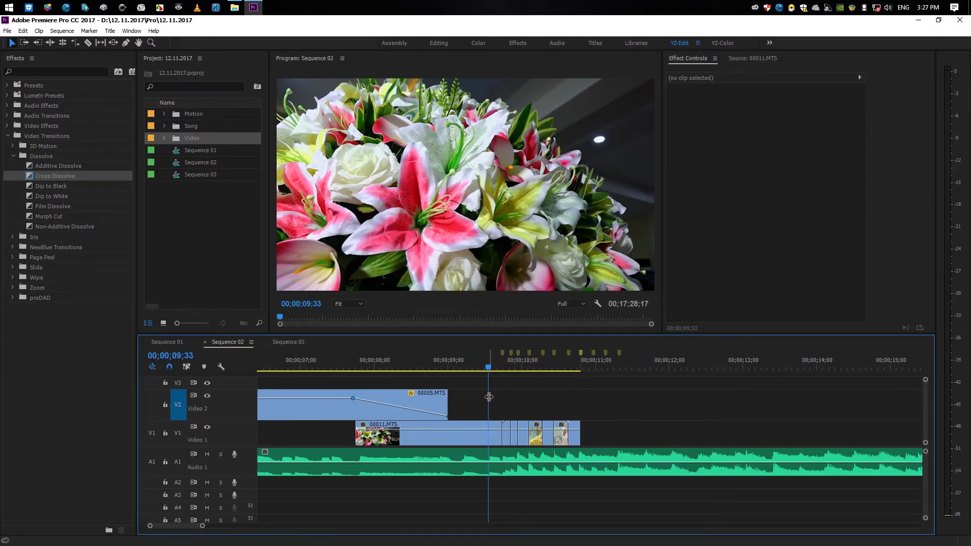
pyautogui.press('space')
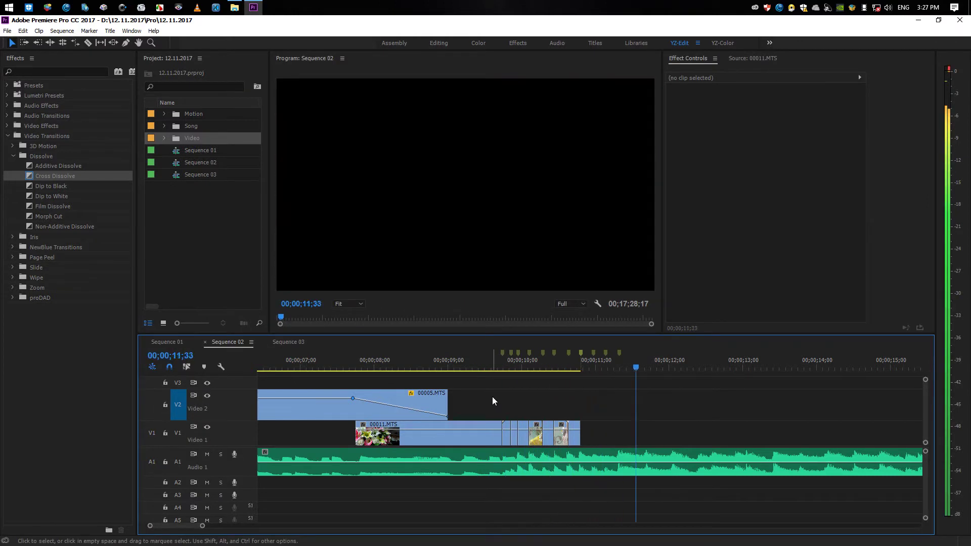
pyautogui.press('-')
pyautogui.press('-')
pyautogui.press('-')
pyautogui.press('=')
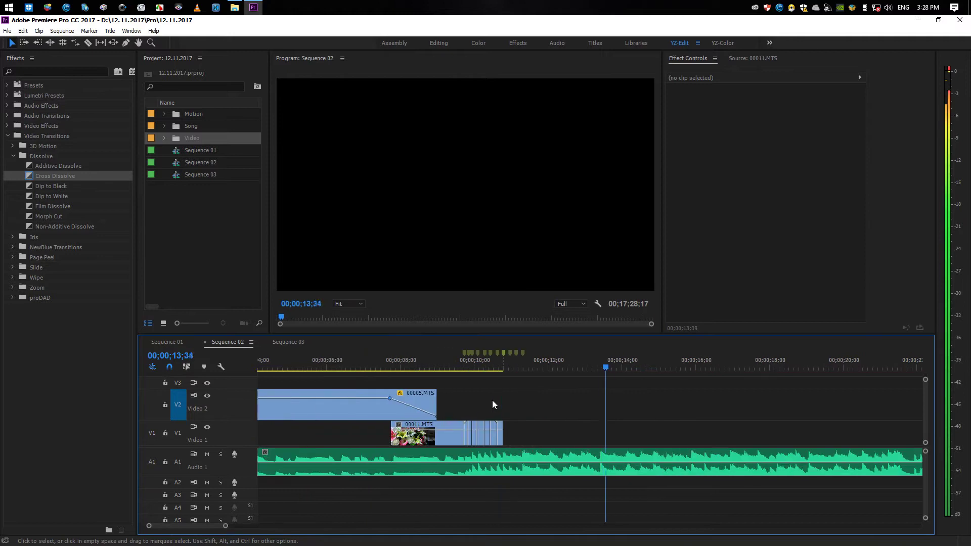
pyautogui.press('-')
pyautogui.press('-')
pyautogui.press('-')
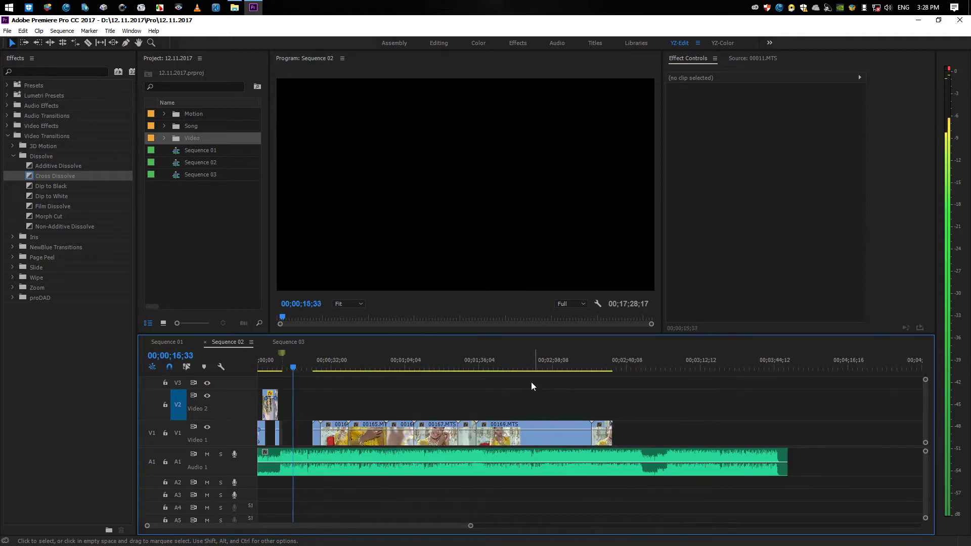
# Alt-drag a copy of 00170.MTS from V1 onto V2 directly above it
pyautogui.moveTo(537, 363); pyautogui.dragTo(602, 371)
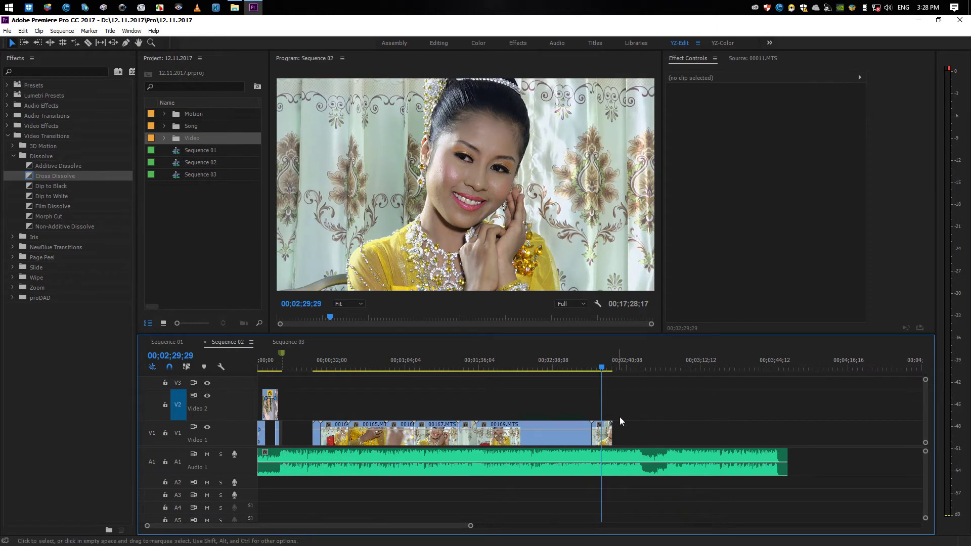
pyautogui.click(607, 441)
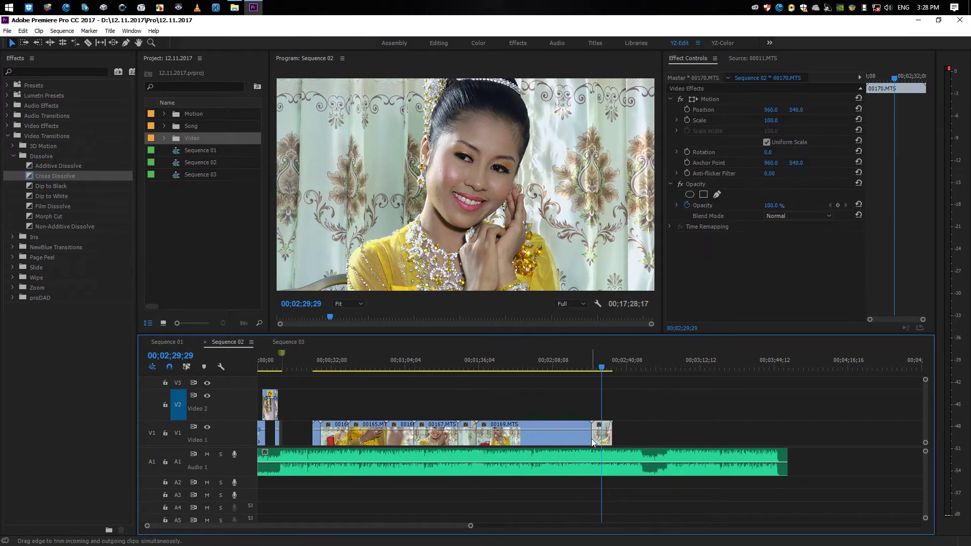
pyautogui.moveTo(592, 443); pyautogui.dragTo(602, 407)
# Trim the V2 copy's start to 00;02;33;55
pyautogui.click(614, 364)
pyautogui.press('=')
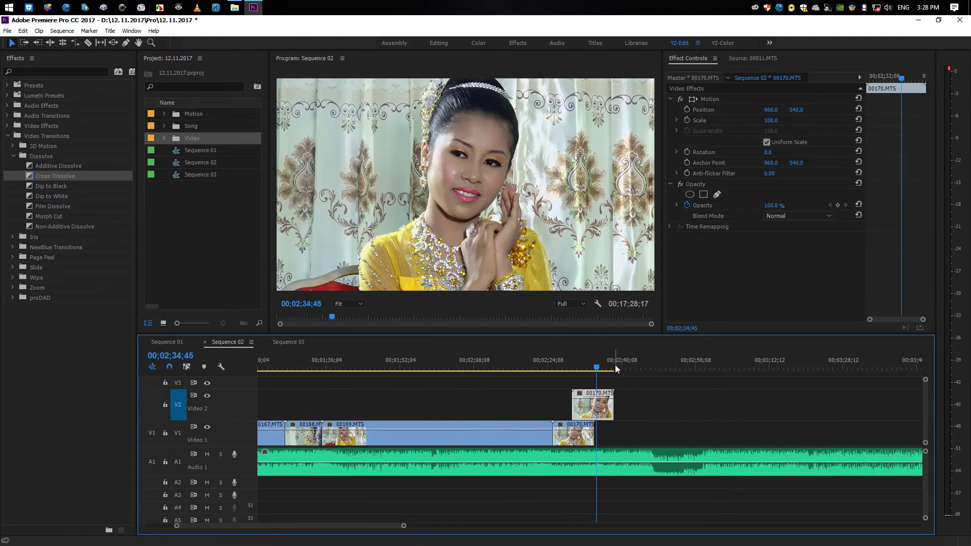
pyautogui.press('=')
pyautogui.moveTo(597, 367); pyautogui.dragTo(582, 368)
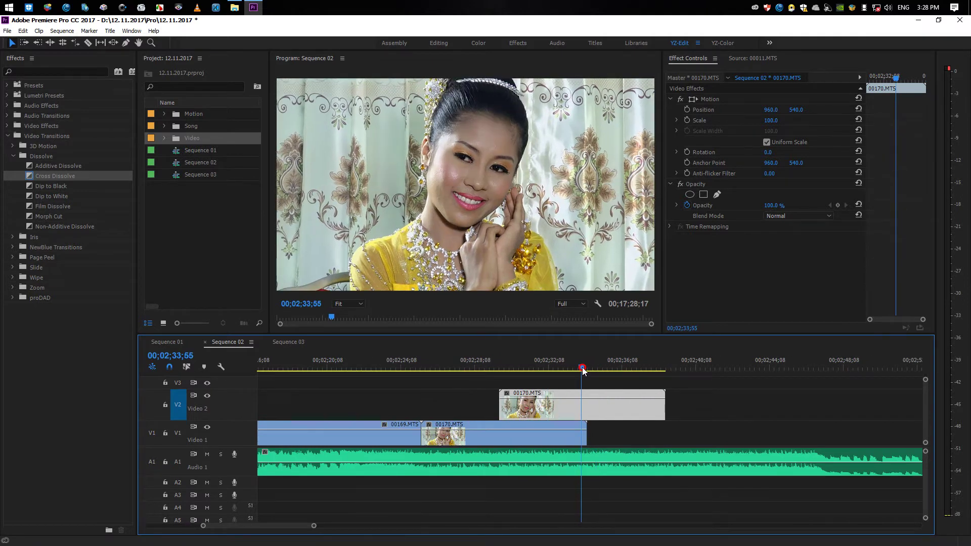
pyautogui.moveTo(500, 396); pyautogui.dragTo(581, 396)
pyautogui.rightClick(603, 412)
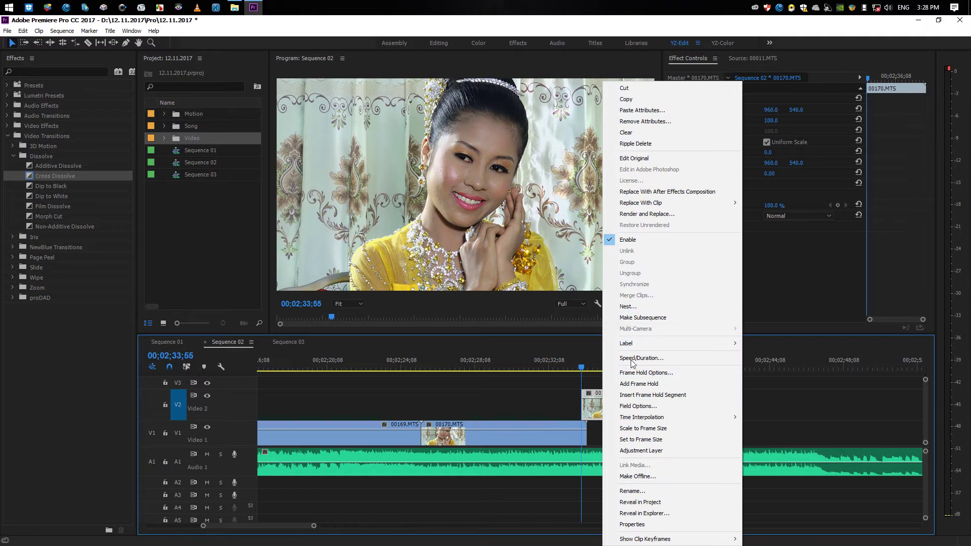
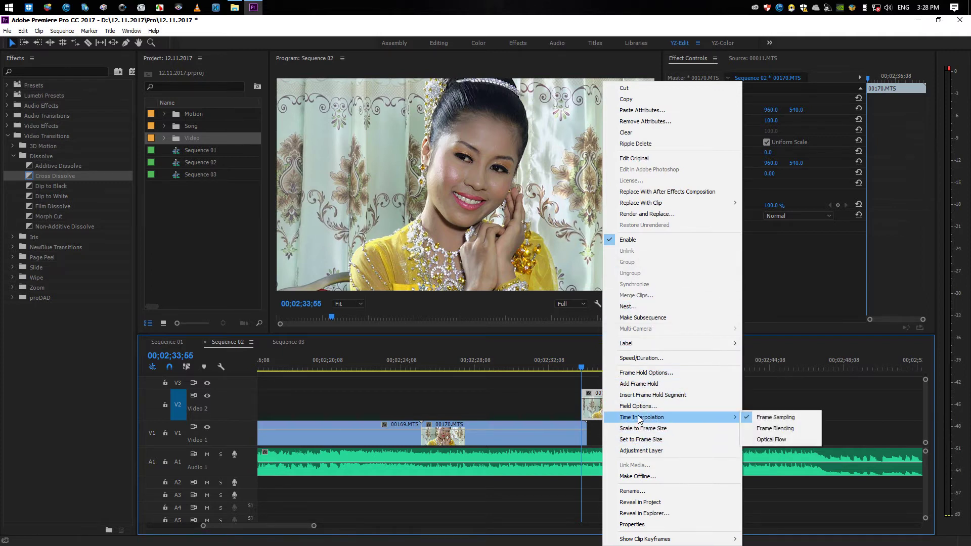
# Set clip 00170 to a frame hold on its In Point
pyautogui.click(658, 378)
pyautogui.click(519, 279)
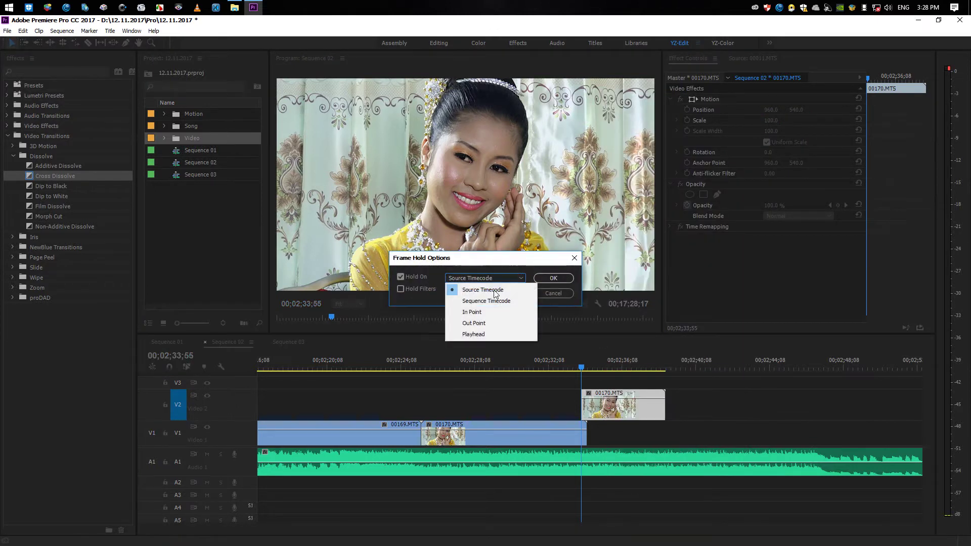
pyautogui.click(466, 313)
pyautogui.click(563, 290)
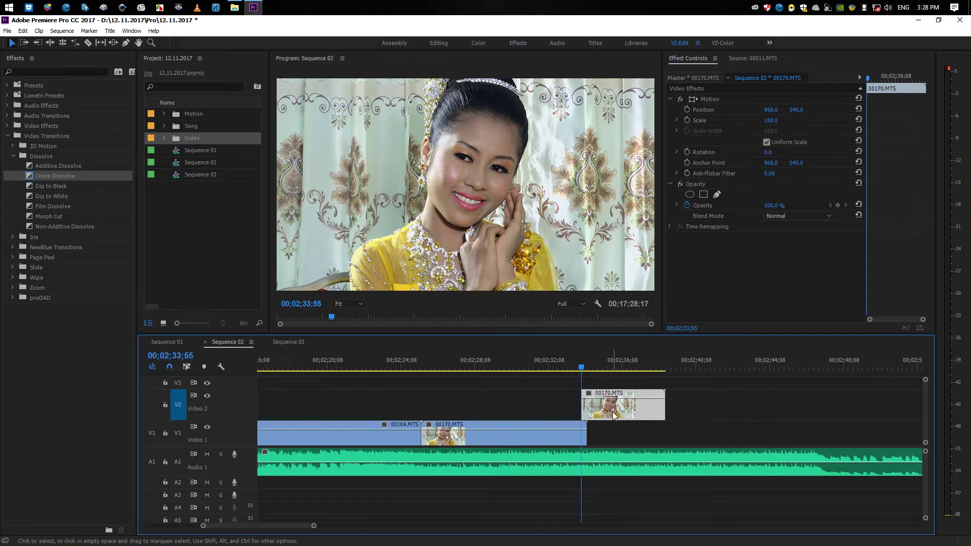
# Copy the held 00170 clip and paste it near 11;12
pyautogui.moveTo(614, 405); pyautogui.dragTo(541, 412)
pyautogui.press('Delete')
pyautogui.hotkey('ctrl', 'z')
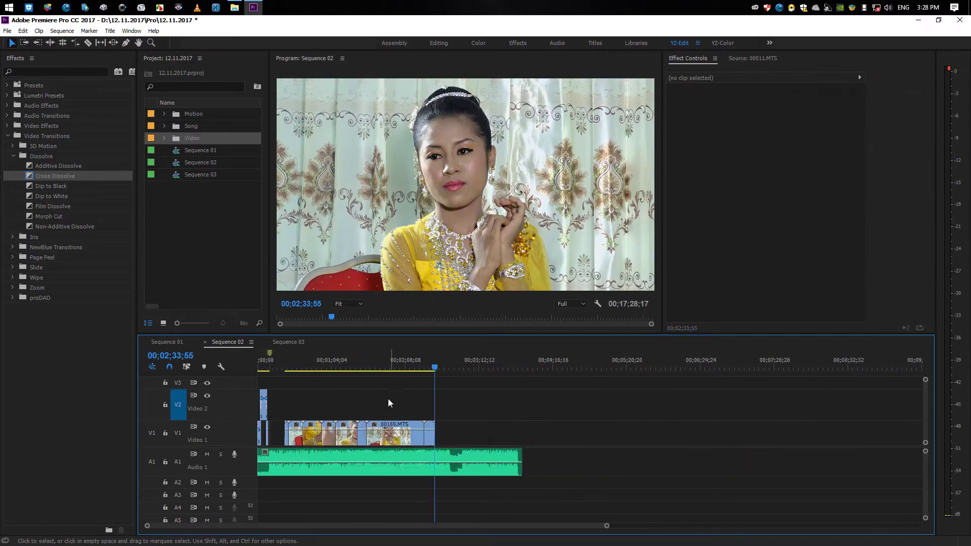
pyautogui.hotkey('ctrl', 'z')
pyautogui.click(278, 369)
pyautogui.hotkey('ctrl', 'z')
pyautogui.press('=')
pyautogui.press('=')
pyautogui.press('=')
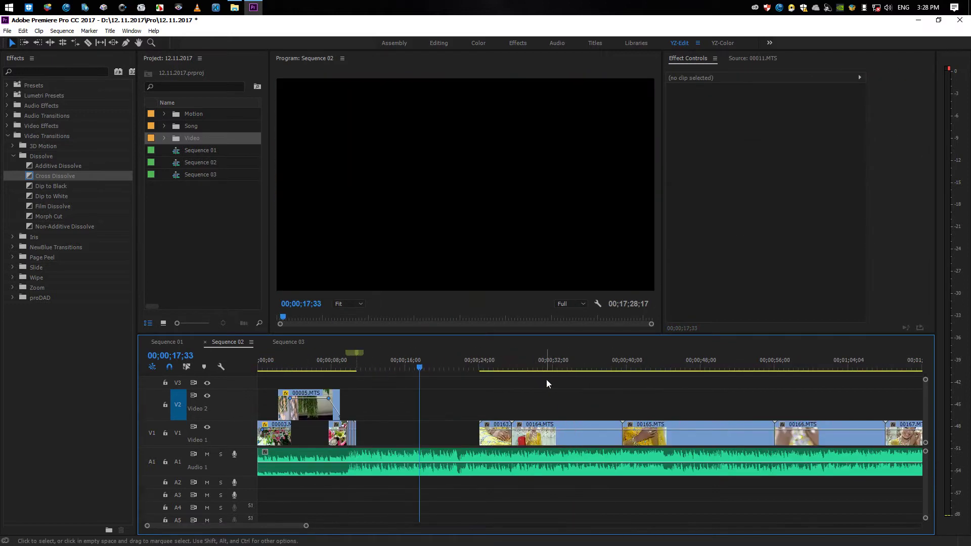
pyautogui.press('=')
pyautogui.click(363, 366)
pyautogui.hotkey('ctrl', 'v')
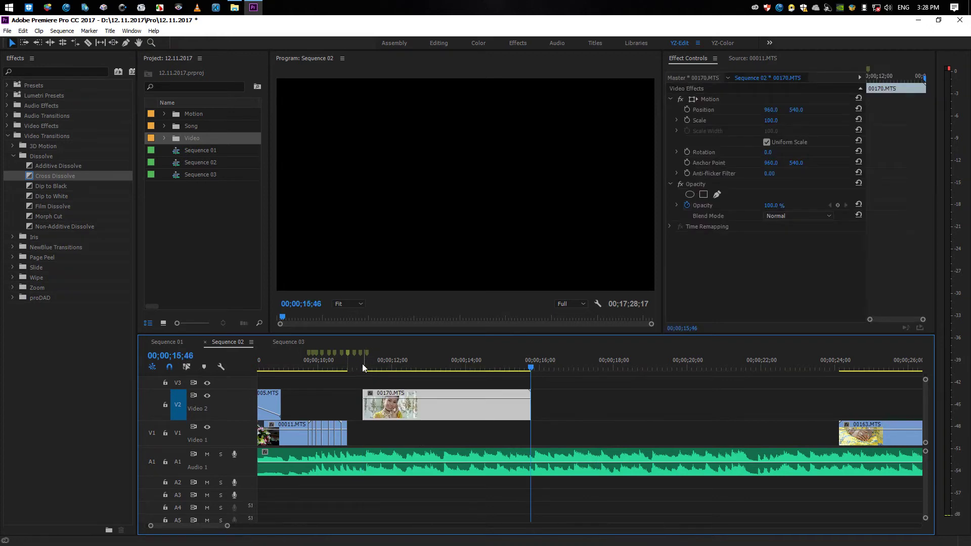
# Trim the pasted 00170 to end at 10;58 and place it on Video 1 after 00169
pyautogui.moveTo(390, 414); pyautogui.dragTo(374, 415)
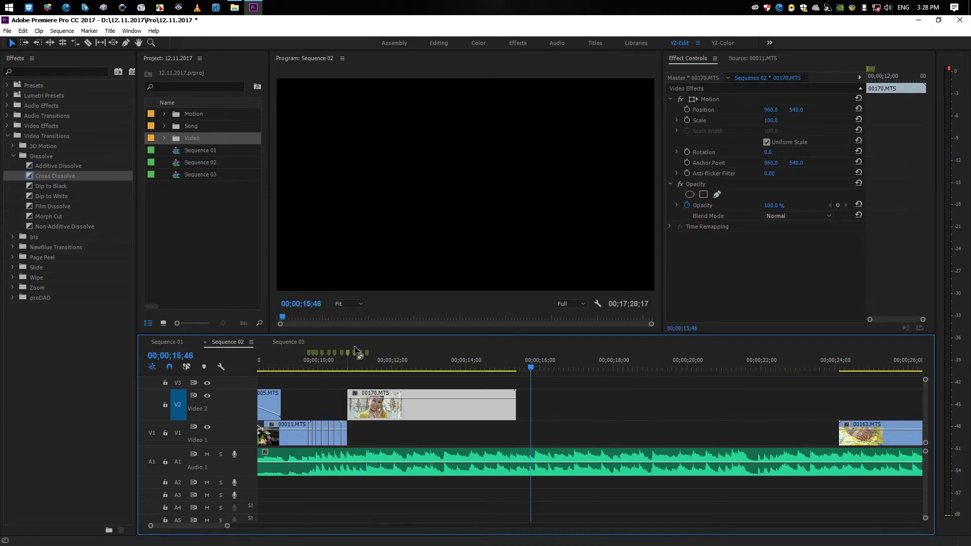
pyautogui.click(355, 354)
pyautogui.moveTo(515, 405); pyautogui.dragTo(360, 421)
pyautogui.press('=')
pyautogui.press('=')
pyautogui.press('=')
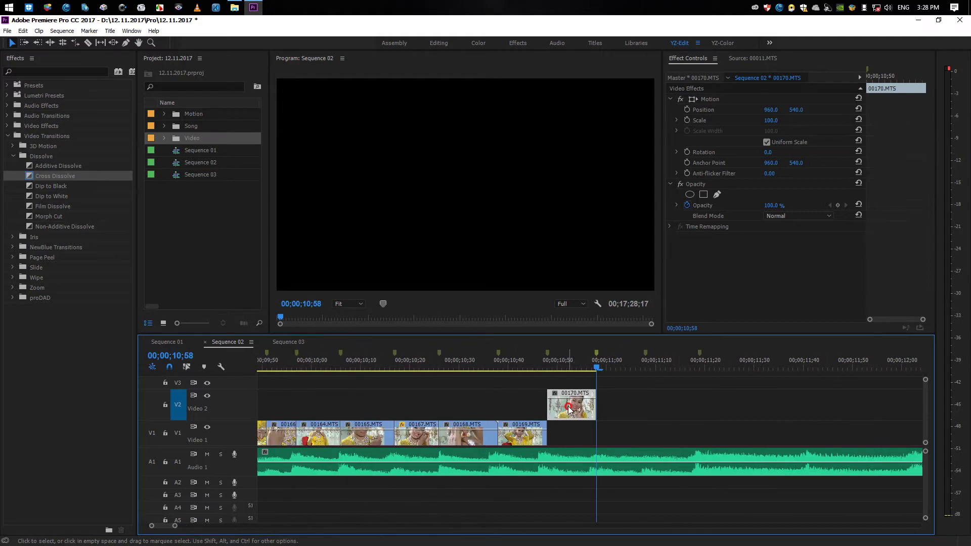
pyautogui.moveTo(568, 410); pyautogui.dragTo(568, 434)
# Preview the join between 00169 and 00170 around 10;43–10;53
pyautogui.click(529, 368)
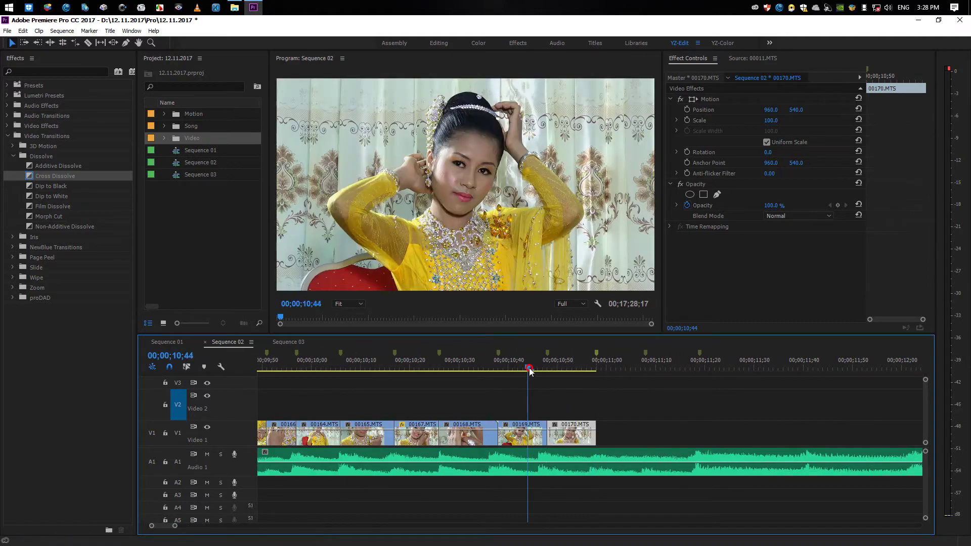
pyautogui.click(571, 362)
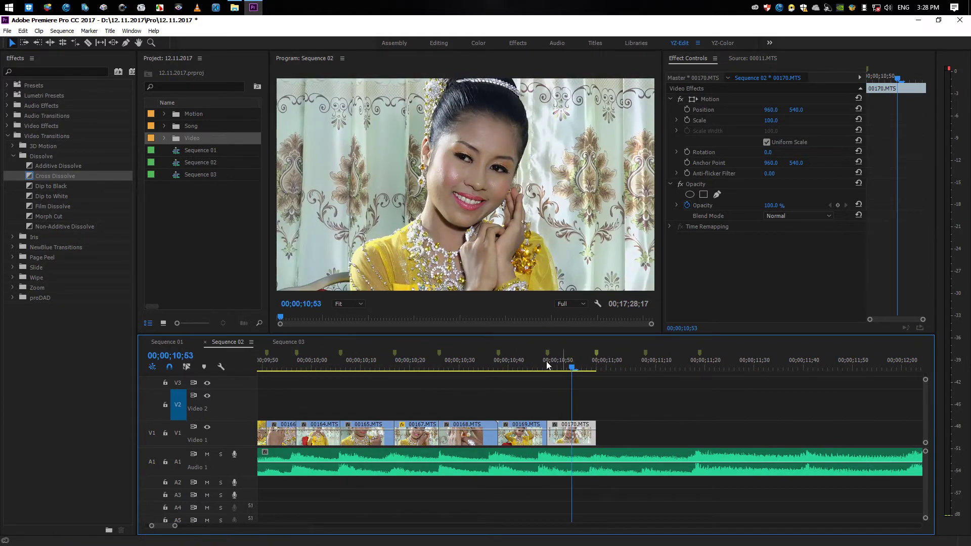
pyautogui.moveTo(548, 365); pyautogui.dragTo(577, 370)
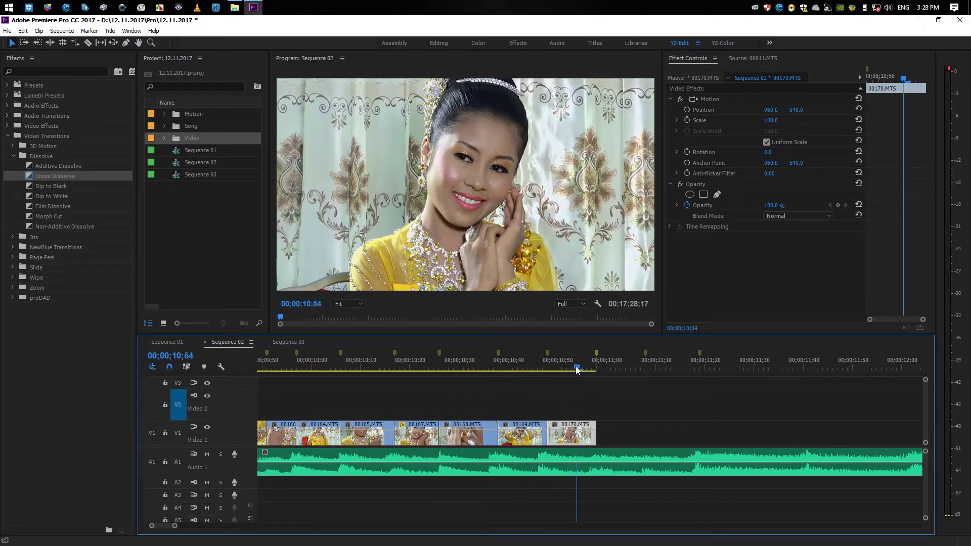
pyautogui.click(524, 365)
# Enlarge the 00170 freeze frame to 149% scale
pyautogui.click(568, 361)
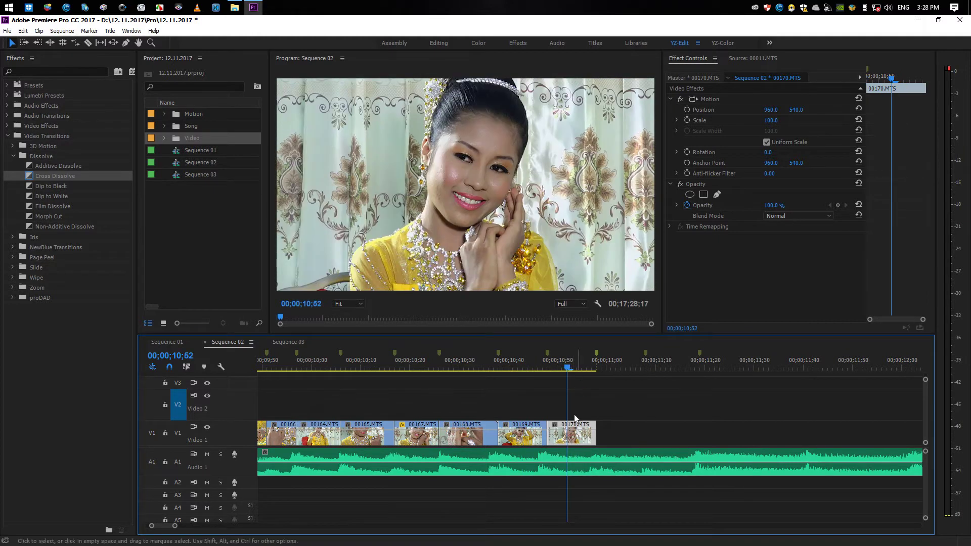
pyautogui.click(677, 120)
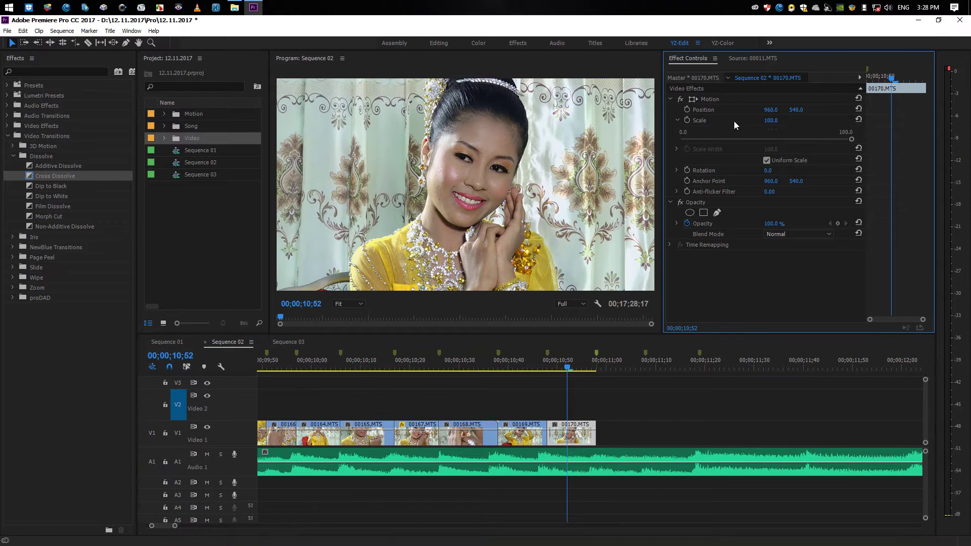
pyautogui.moveTo(771, 122); pyautogui.dragTo(802, 123)
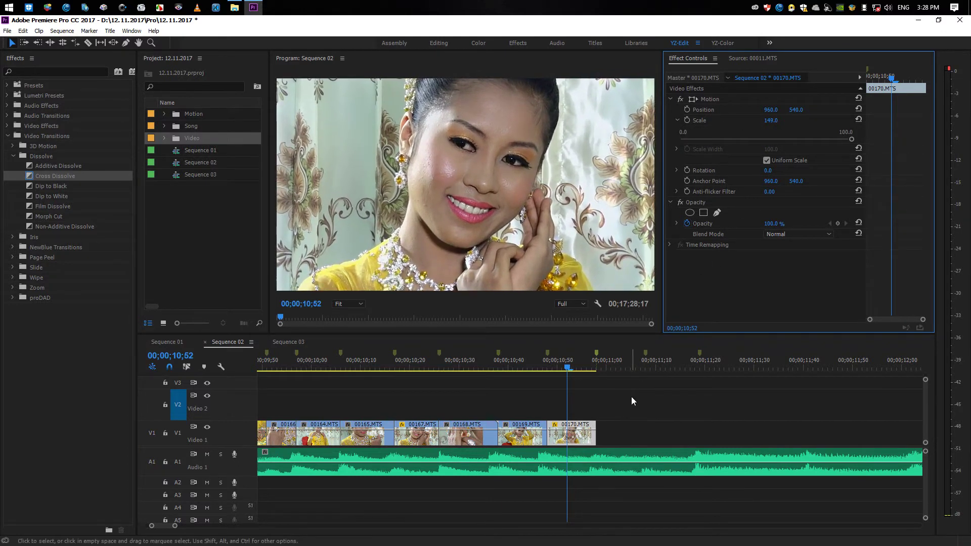
pyautogui.click(635, 382)
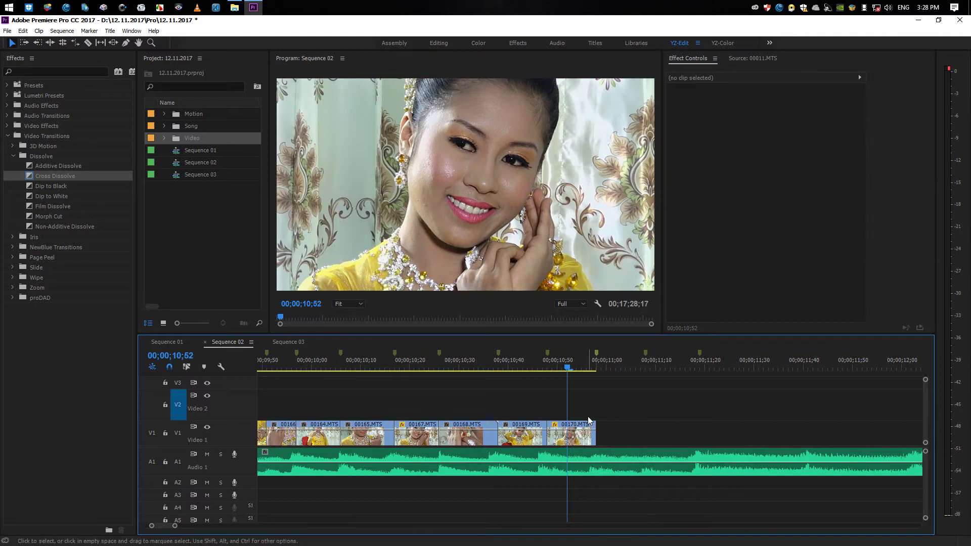
pyautogui.moveTo(557, 371)
pyautogui.mouseDown()
pyautogui.moveTo(523, 379)
pyautogui.moveTo(572, 402)
pyautogui.mouseUp()
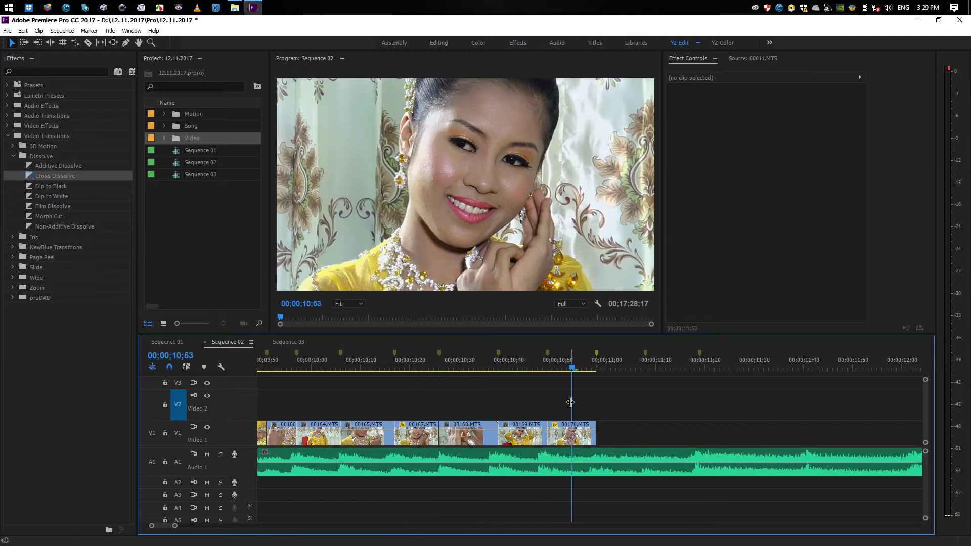
# Copy clip 00170 and paste it directly after itself on Video 1
pyautogui.click(567, 436)
pyautogui.hotkey('ctrl', 'c')
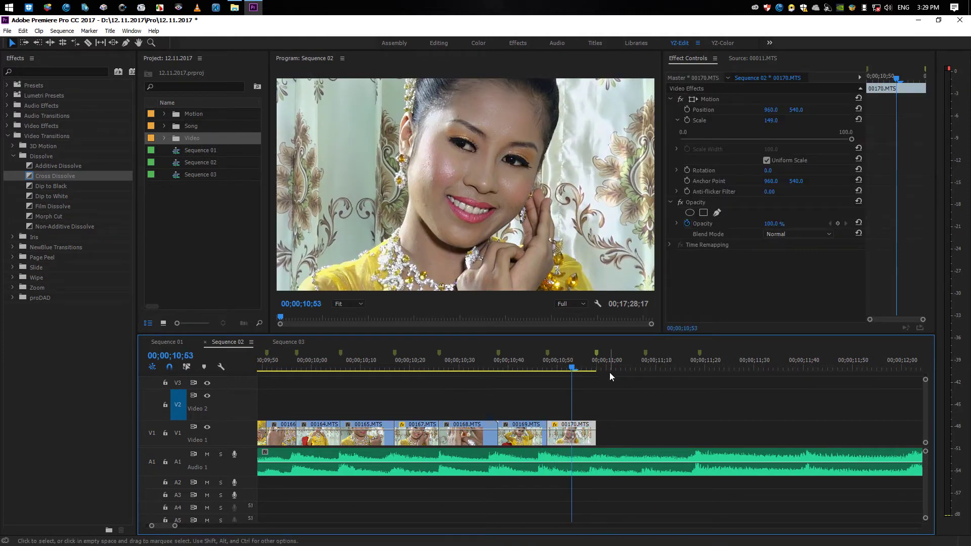
pyautogui.click(611, 368)
pyautogui.hotkey('ctrl', 'v')
pyautogui.moveTo(635, 416)
pyautogui.mouseDown()
pyautogui.moveTo(621, 416)
pyautogui.moveTo(627, 434)
pyautogui.moveTo(652, 426)
pyautogui.mouseUp()
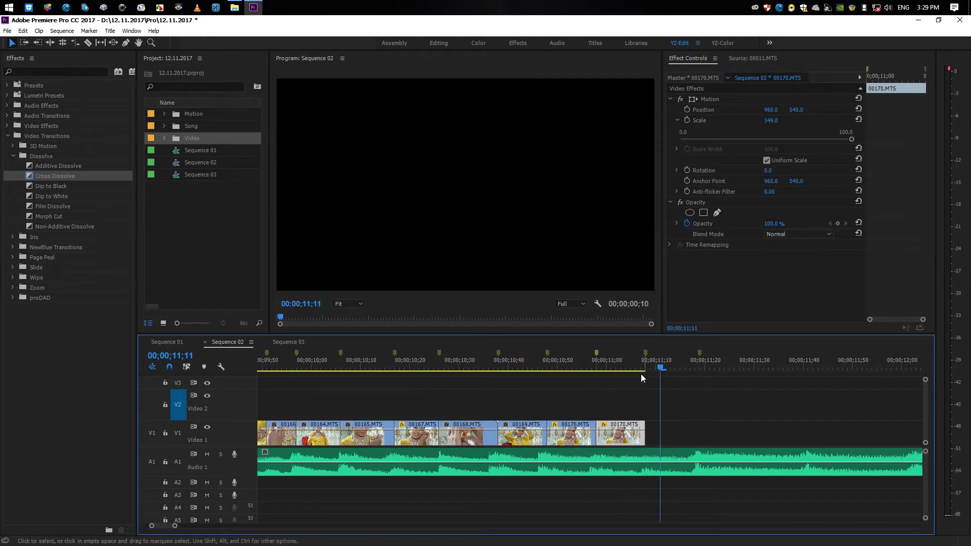
# Give the copy Rotation 34°, Scale 194 and Position 944, 639
pyautogui.click(616, 367)
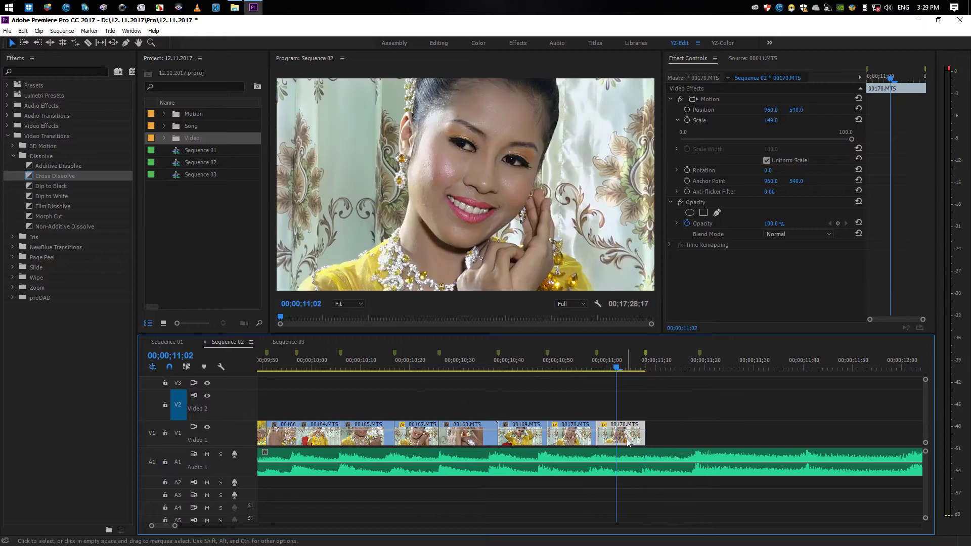
pyautogui.click(678, 169)
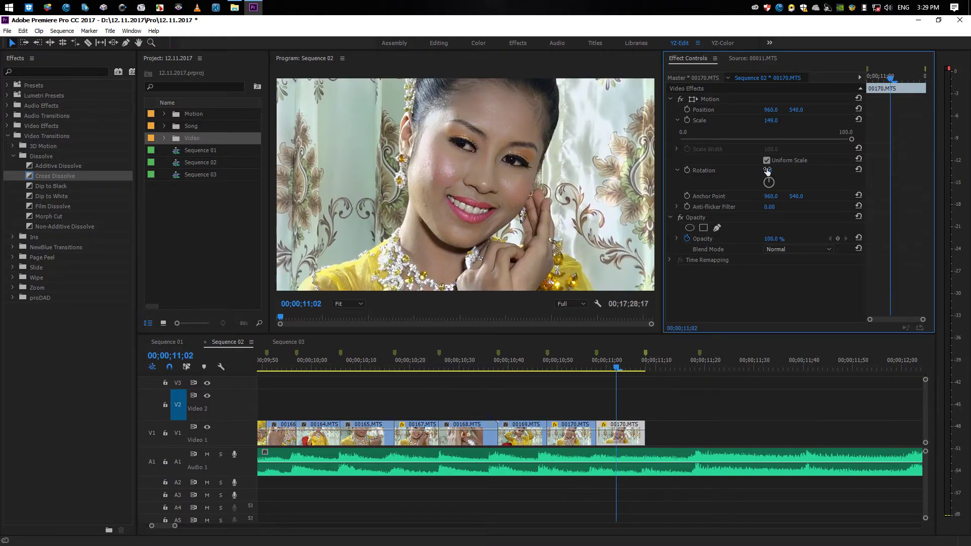
pyautogui.moveTo(767, 170); pyautogui.dragTo(787, 173)
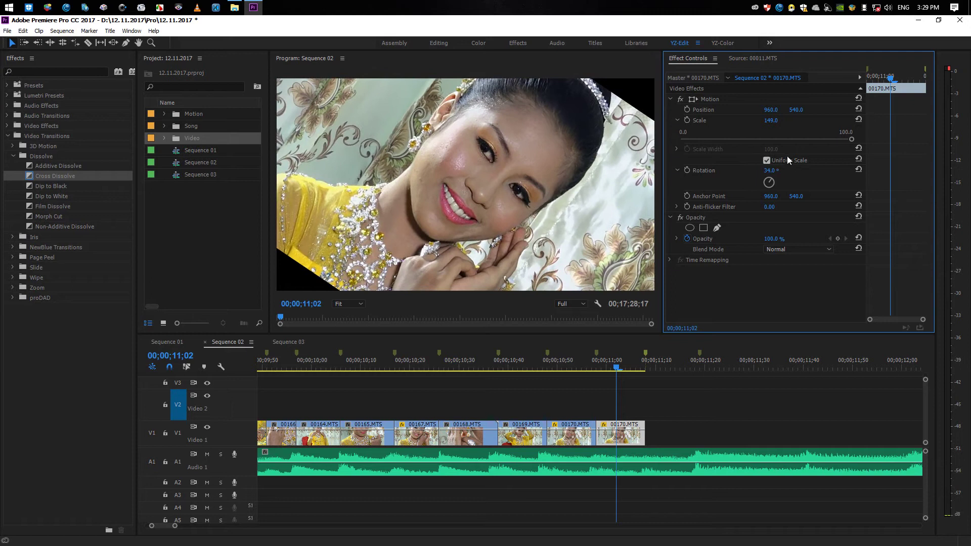
pyautogui.moveTo(767, 123); pyautogui.dragTo(792, 120)
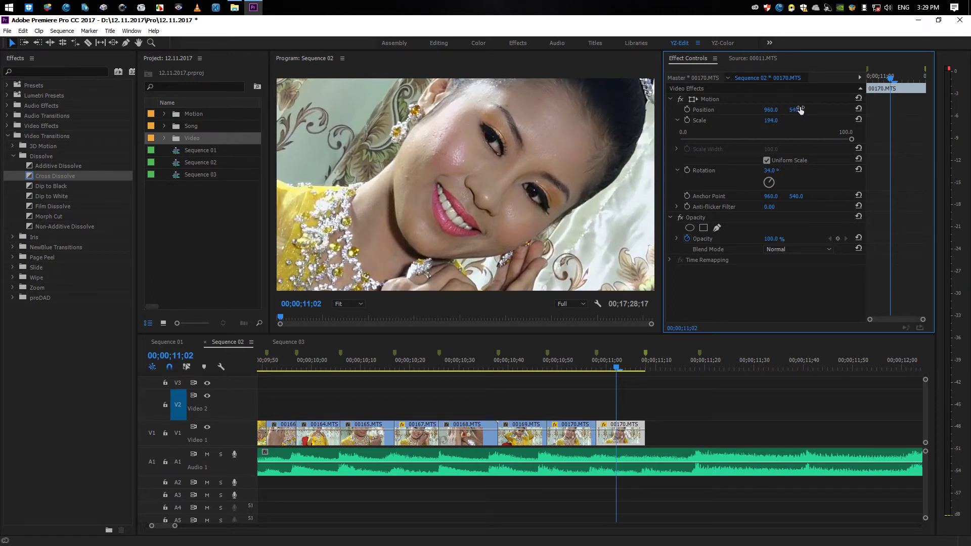
pyautogui.moveTo(771, 110); pyautogui.dragTo(799, 114)
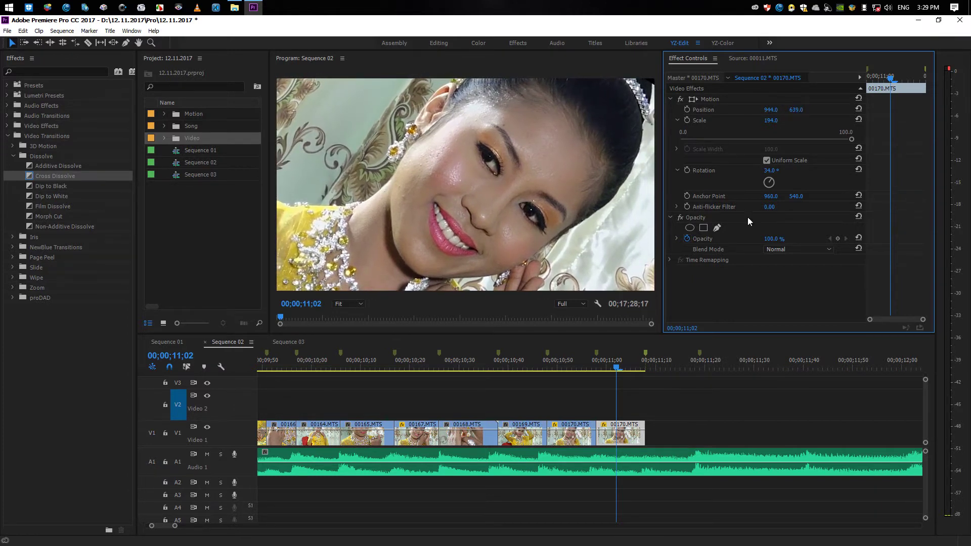
pyautogui.click(645, 413)
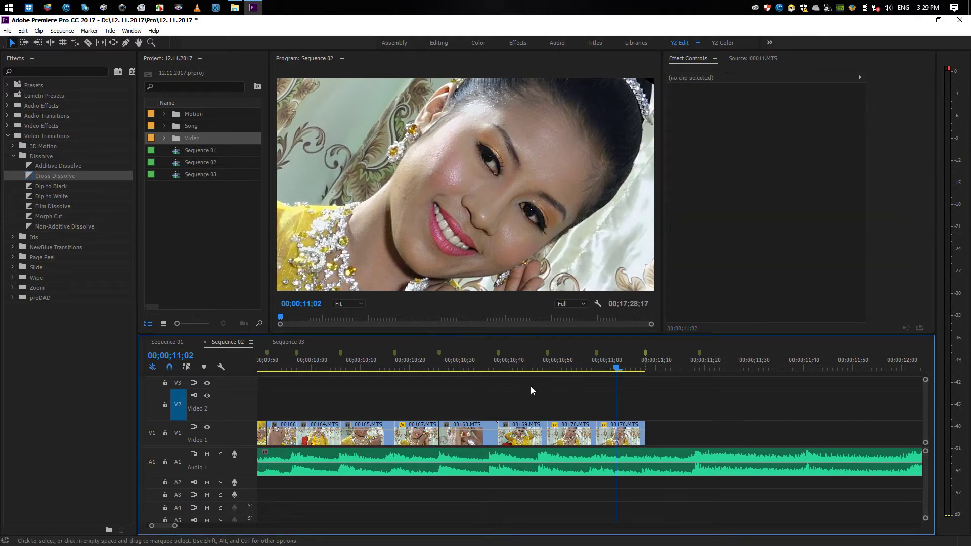
# Paste a copy of 00169 at 11;09, extend it to 11;19, and move it onto Video 1
pyautogui.click(527, 365)
pyautogui.click(534, 438)
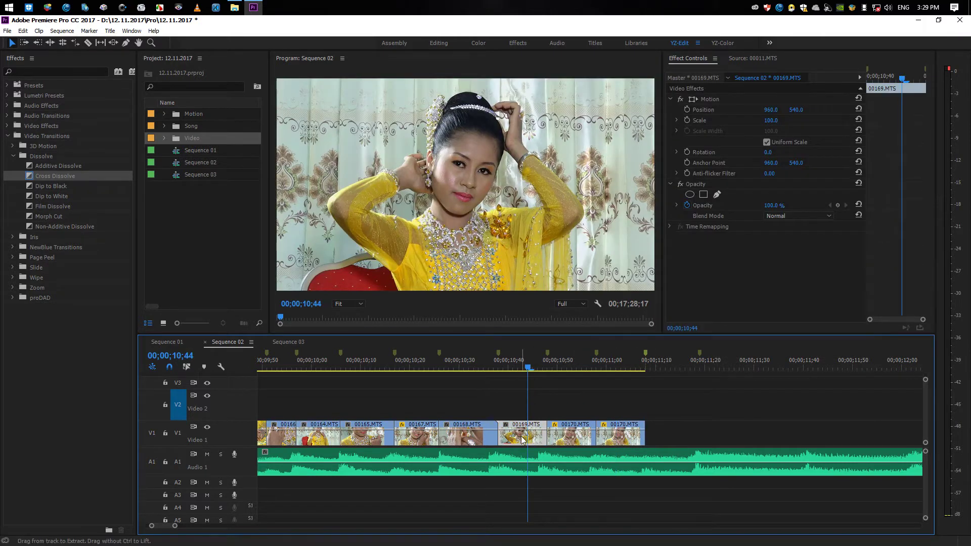
pyautogui.click(663, 361)
pyautogui.hotkey('ctrl', 'v')
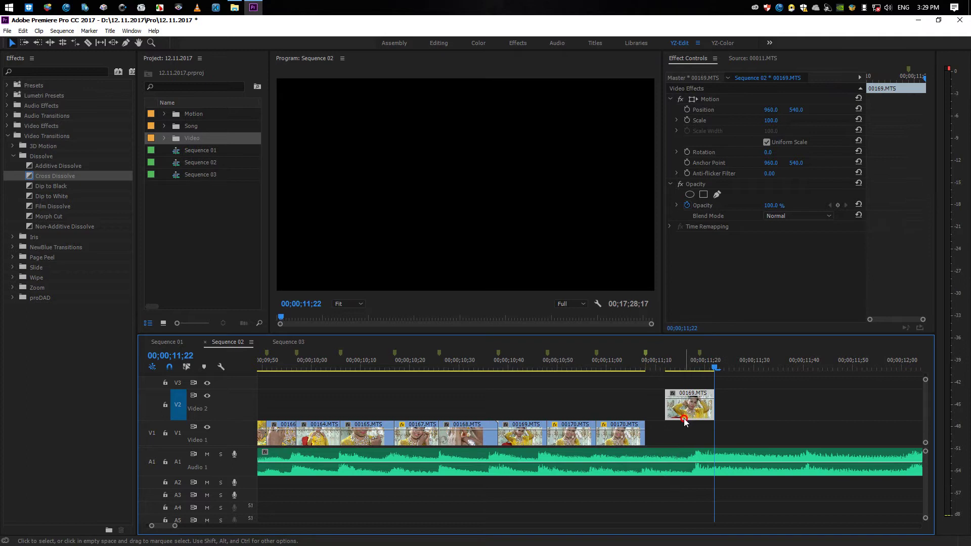
pyautogui.moveTo(684, 420); pyautogui.dragTo(664, 420)
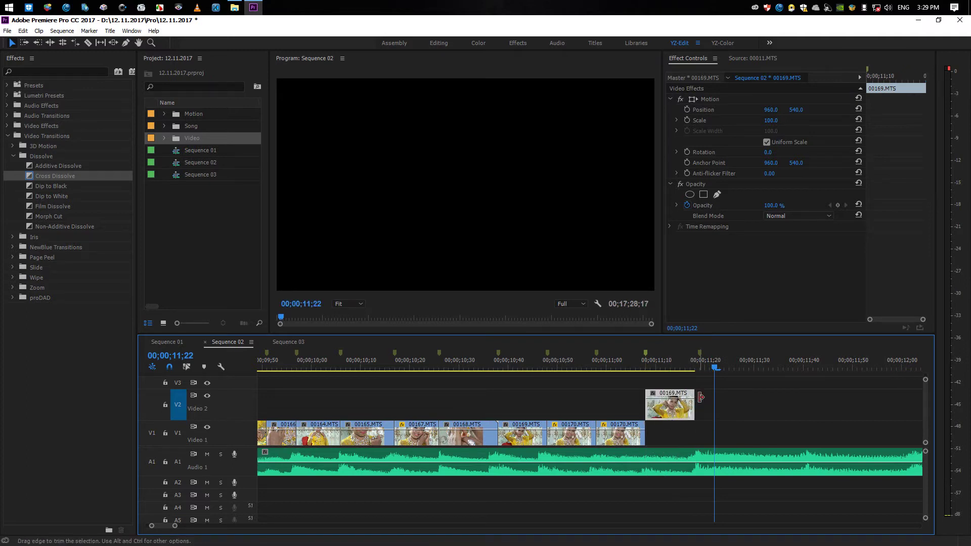
pyautogui.press('Left')
pyautogui.press('Left')
pyautogui.press('Left')
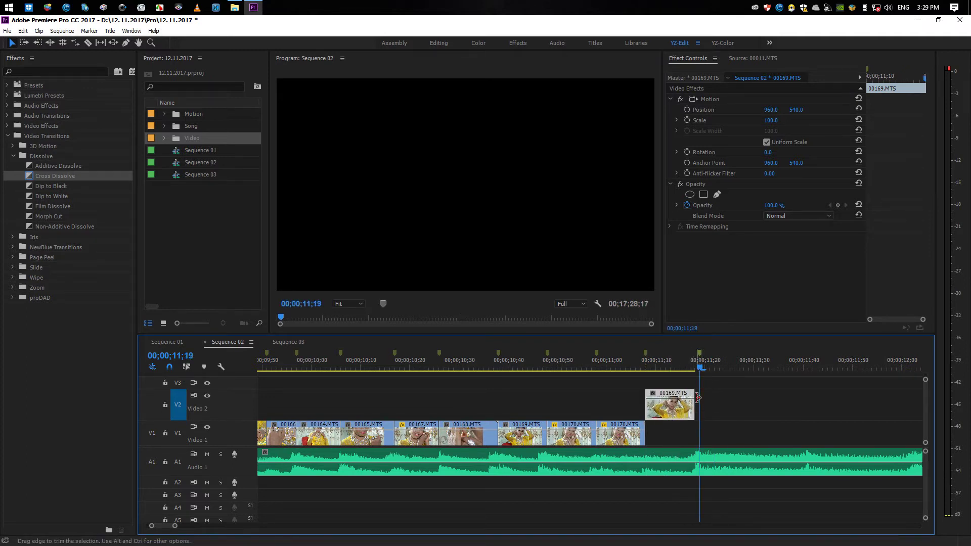
pyautogui.moveTo(697, 398); pyautogui.dragTo(699, 398)
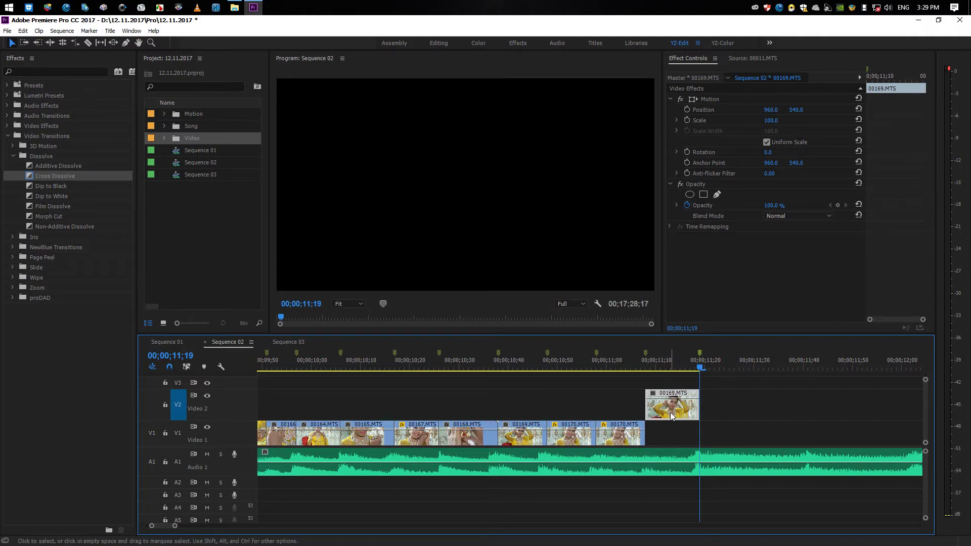
pyautogui.moveTo(672, 416); pyautogui.dragTo(672, 445)
# Scale the 00169 copy up to 158%
pyautogui.press('Left')
pyautogui.press('Left')
pyautogui.press('Left')
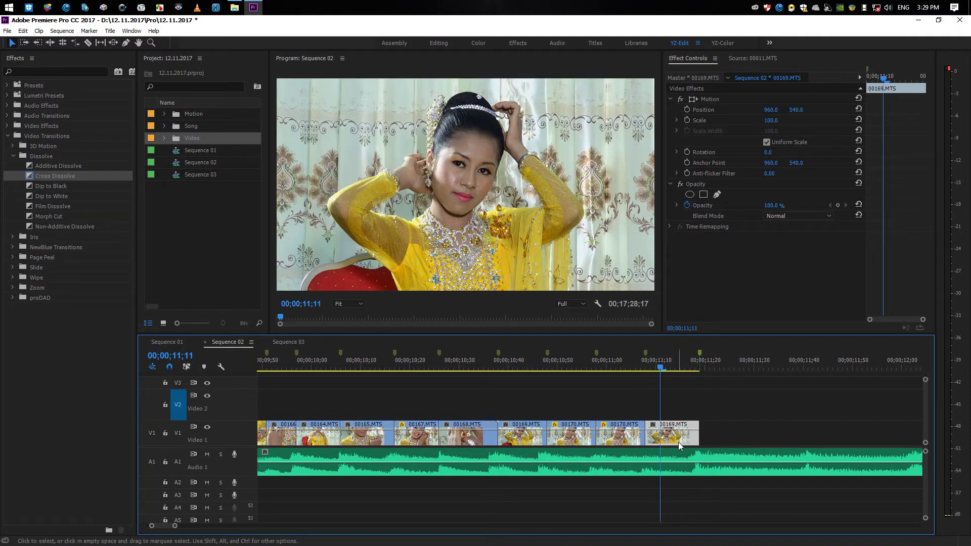
pyautogui.click(676, 120)
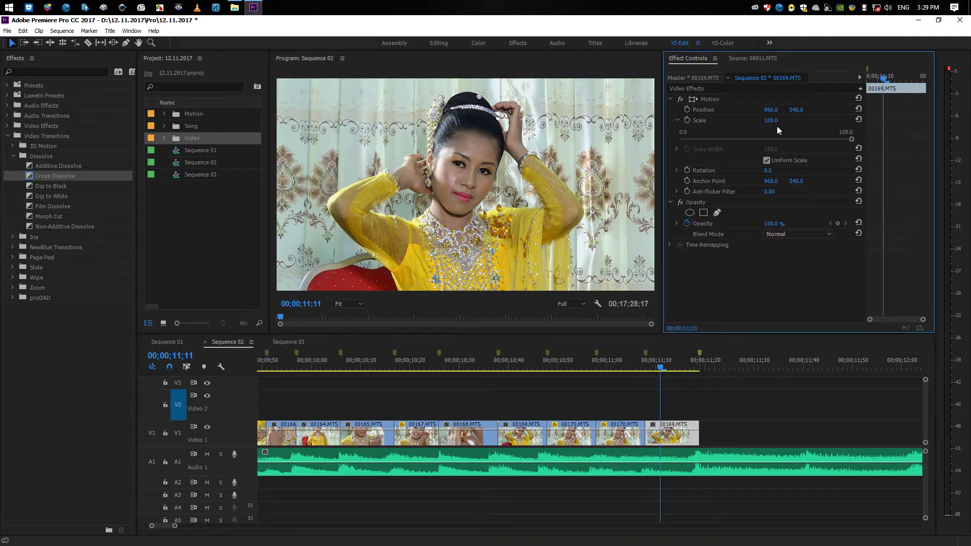
pyautogui.moveTo(771, 122); pyautogui.dragTo(802, 122)
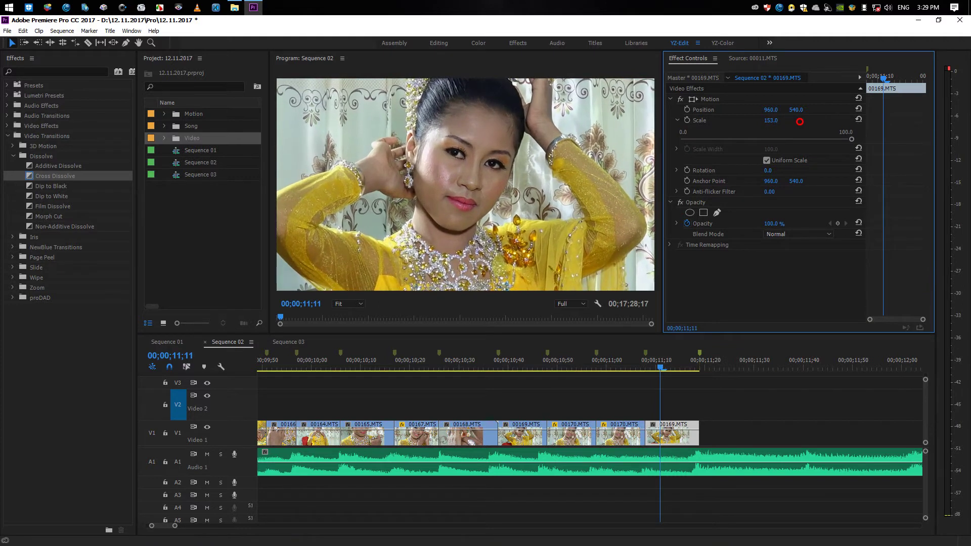
pyautogui.click(727, 399)
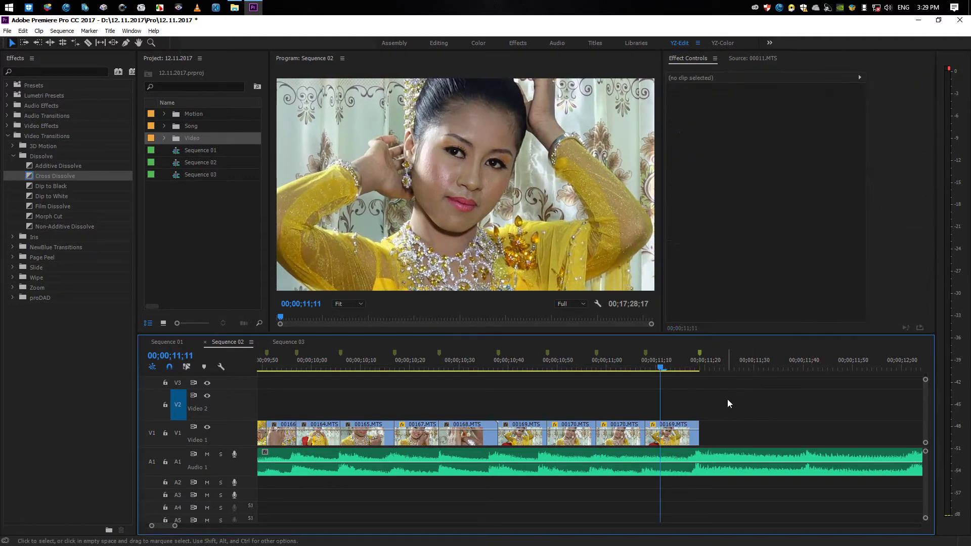
pyautogui.press('-')
# Drag 00163.MTS left on Video 1 to butt against the short clips
pyautogui.press('-')
pyautogui.press('-')
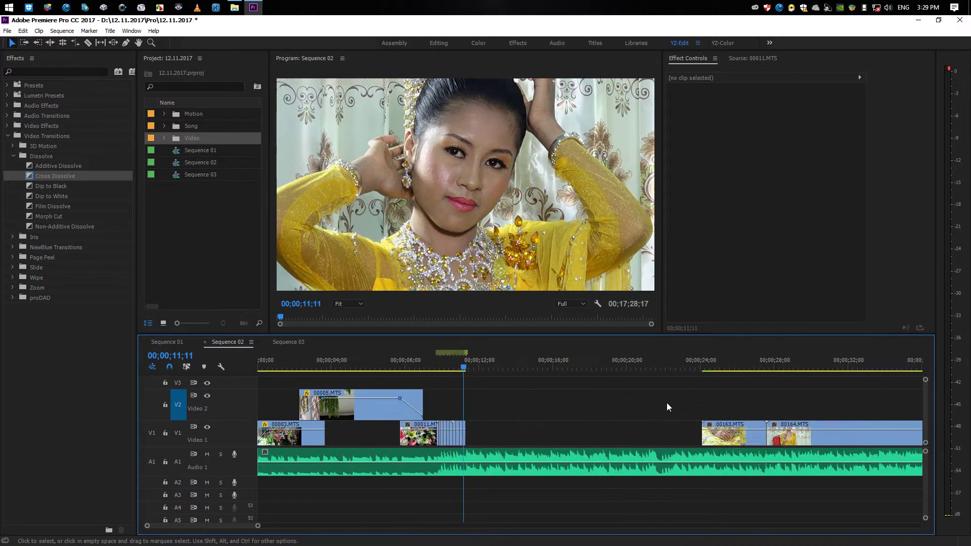
pyautogui.press('-')
pyautogui.press('=')
pyautogui.press('=')
pyautogui.press('=')
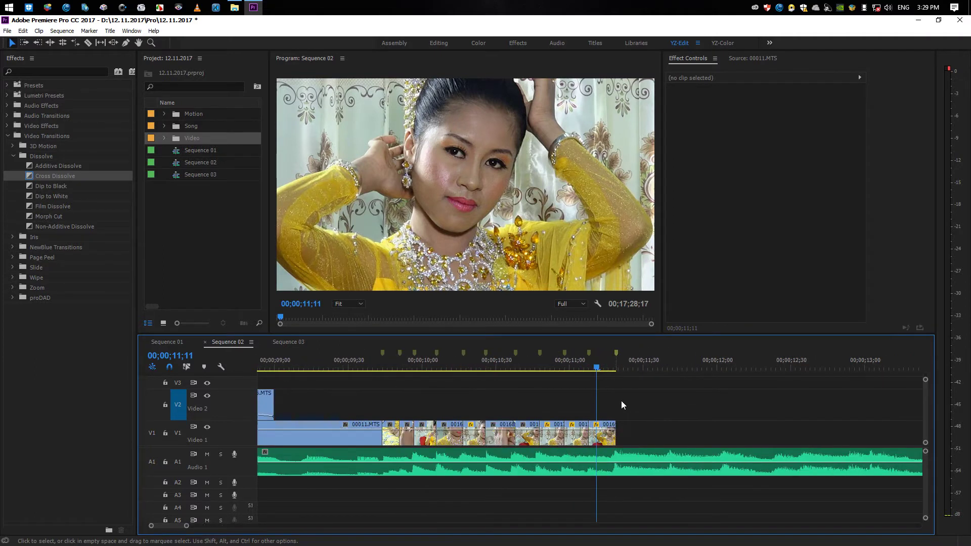
pyautogui.press('=')
pyautogui.press('-')
pyautogui.press('-')
pyautogui.press('-')
pyautogui.click(496, 365)
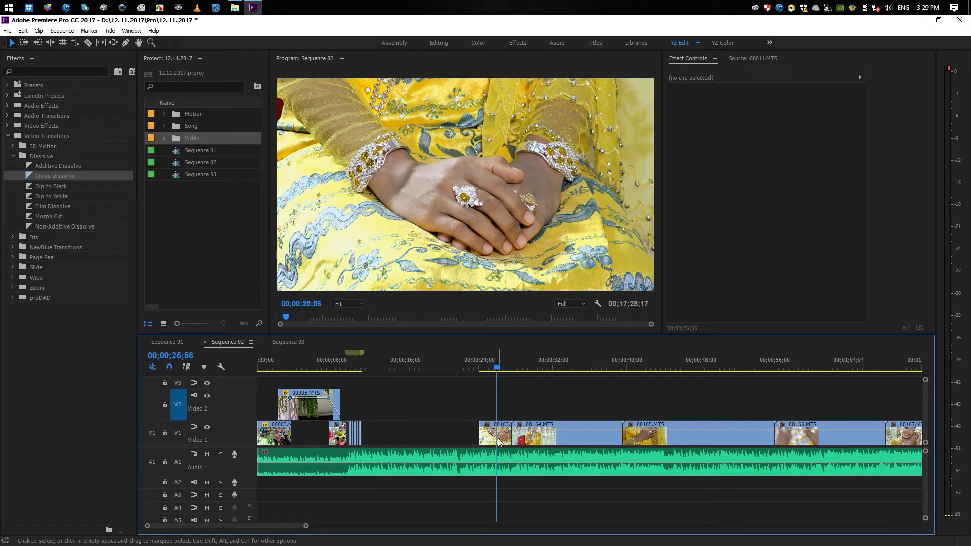
pyautogui.moveTo(279, 365); pyautogui.dragTo(357, 365)
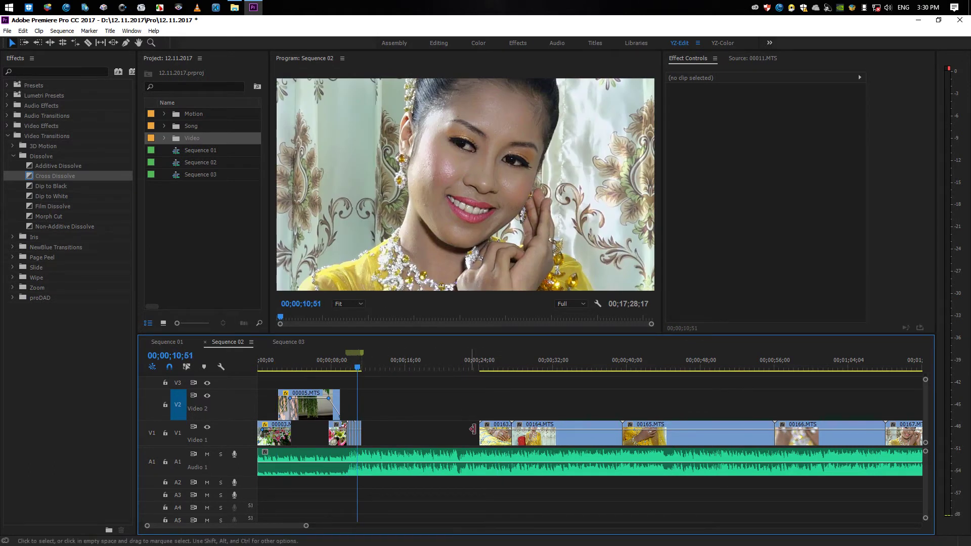
pyautogui.moveTo(506, 442); pyautogui.dragTo(397, 443)
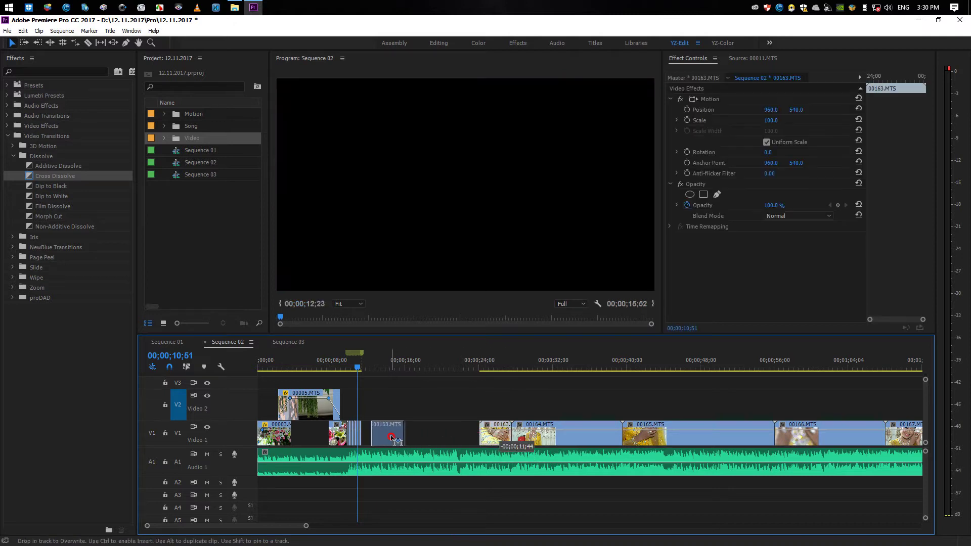
pyautogui.press('=')
pyautogui.press('=')
pyautogui.press('=')
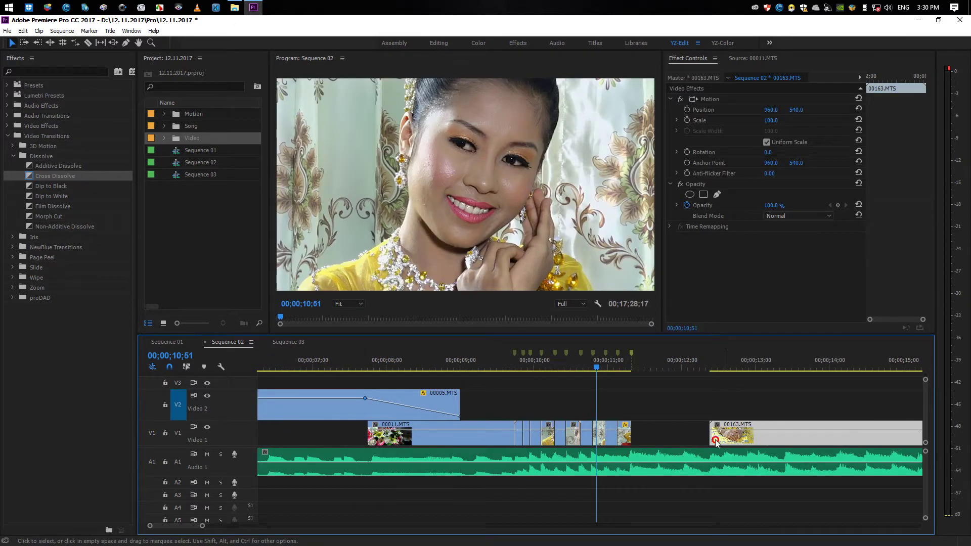
pyautogui.moveTo(730, 440); pyautogui.dragTo(653, 442)
pyautogui.click(660, 383)
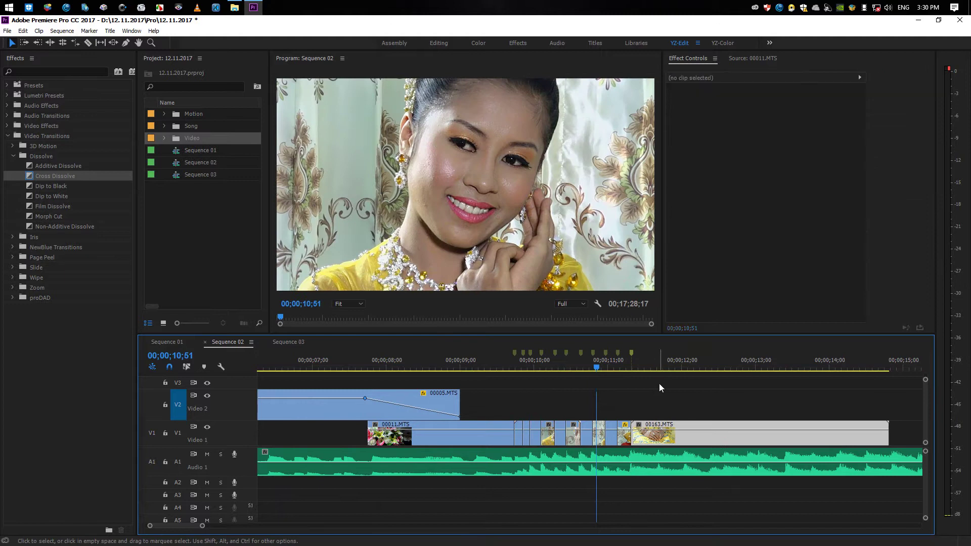
# Play back the edit from about 9 seconds and scrub to around 10;05
pyautogui.click(459, 364)
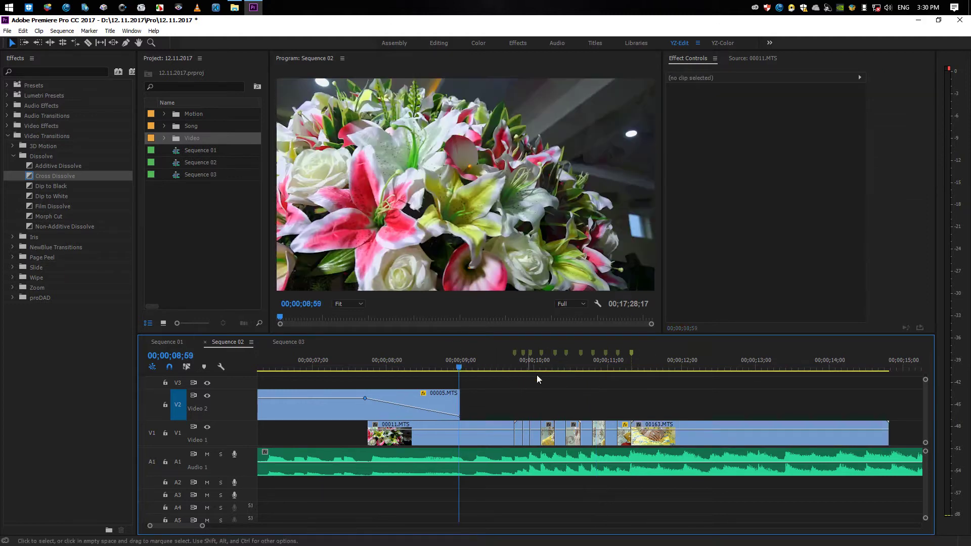
pyautogui.press('space')
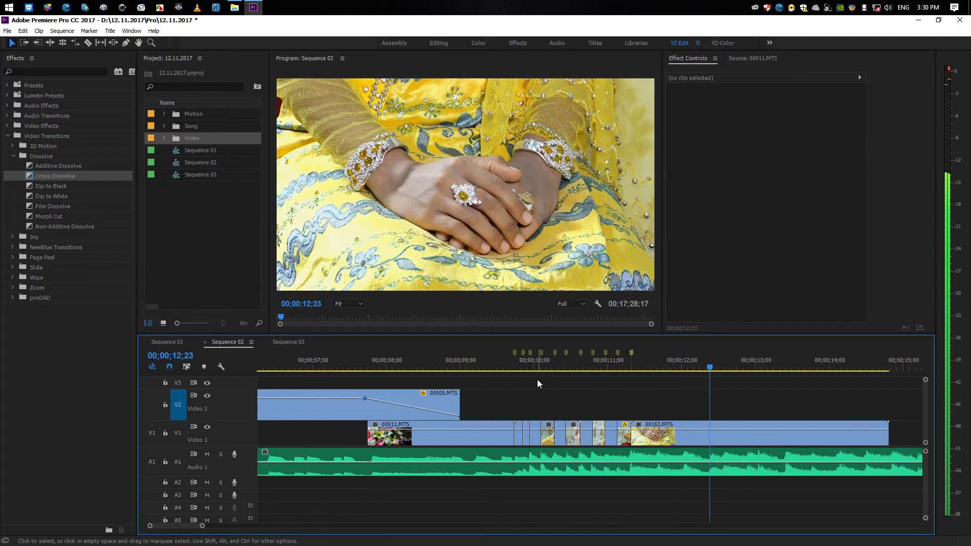
pyautogui.press('\\')
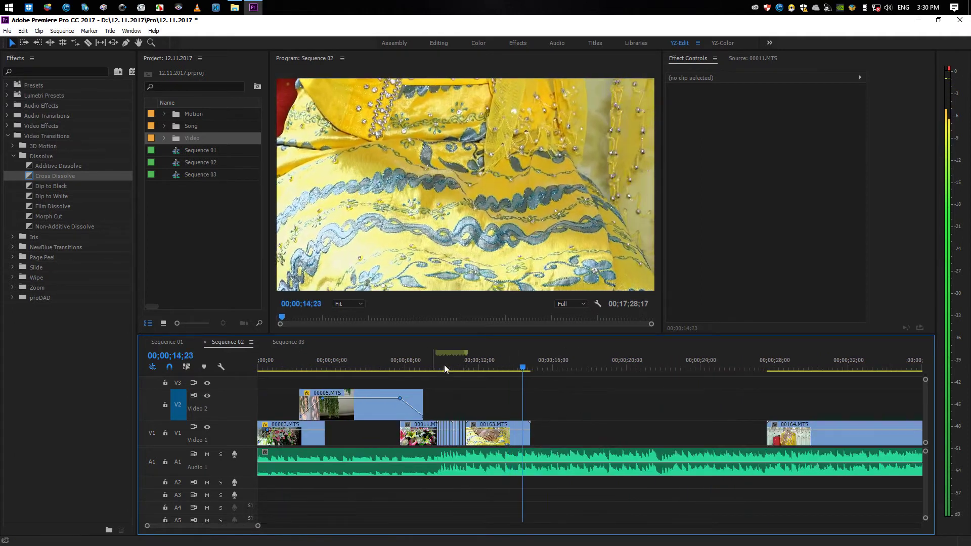
pyautogui.click(433, 366)
pyautogui.scroll(3, 483, 380)
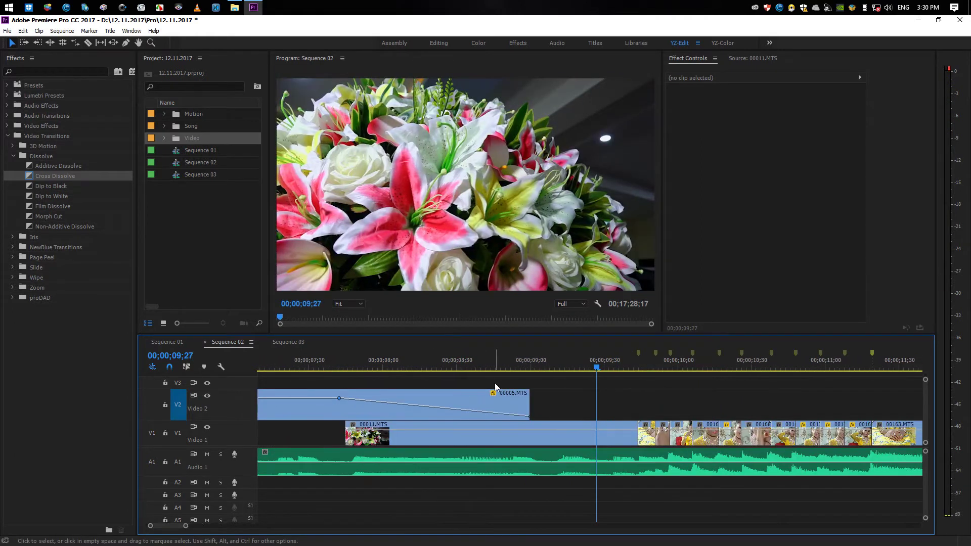
pyautogui.click(617, 360)
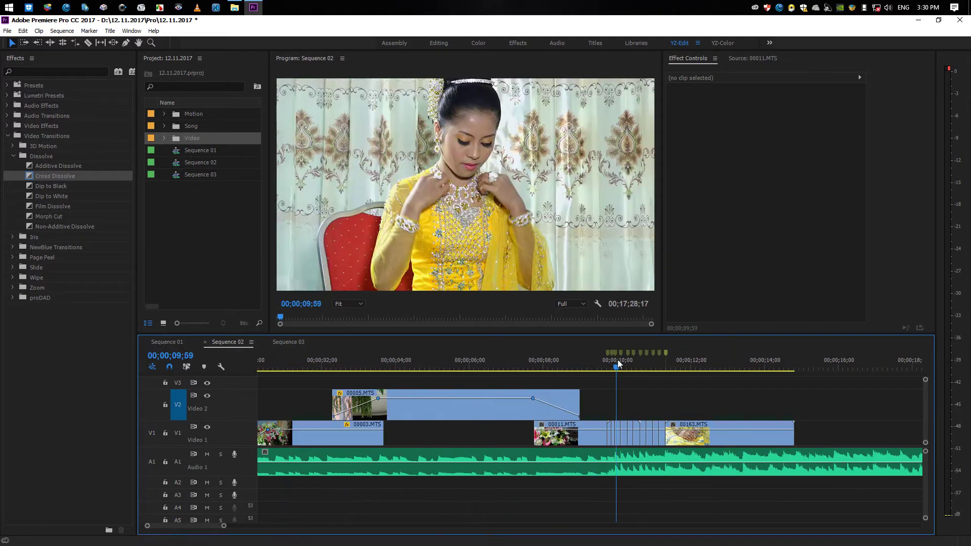
pyautogui.scroll(5, 618, 367)
pyautogui.click(612, 368)
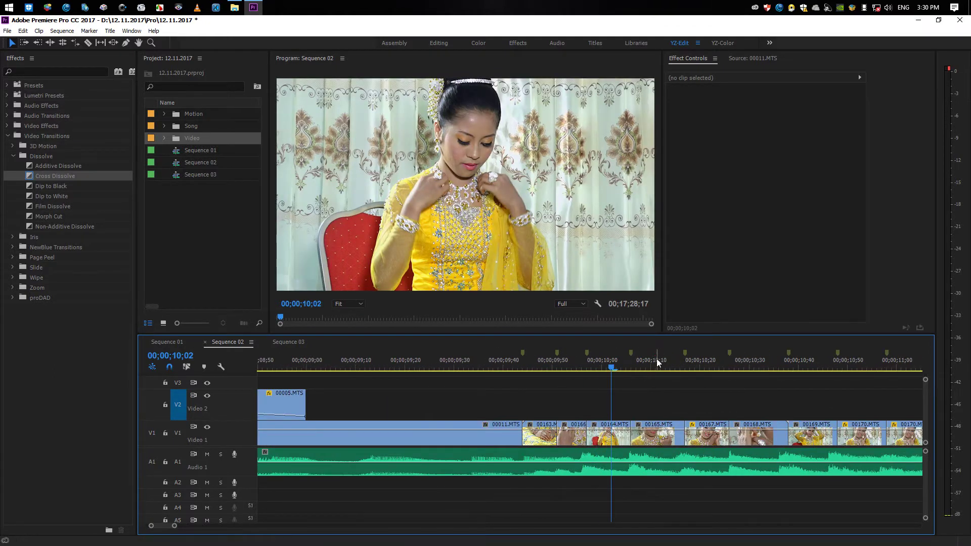
pyautogui.moveTo(657, 359)
pyautogui.mouseDown()
pyautogui.moveTo(629, 361)
pyautogui.moveTo(660, 363)
pyautogui.mouseUp()
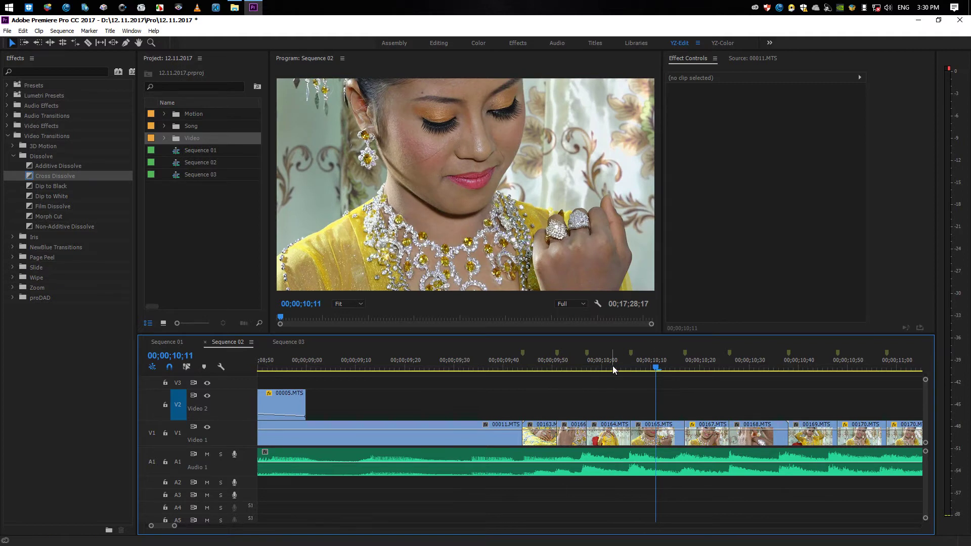
# Replay the quick-cut section from 9;22 and park the playhead at 11;00
pyautogui.press('space')
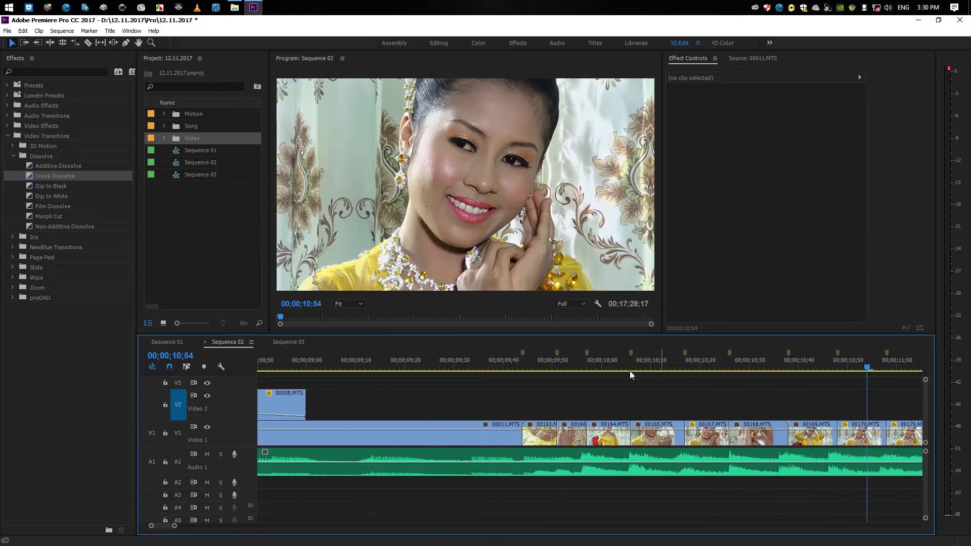
pyautogui.scroll(-2, 576, 375)
pyautogui.scroll(-2, 574, 369)
pyautogui.scroll(-2, 577, 364)
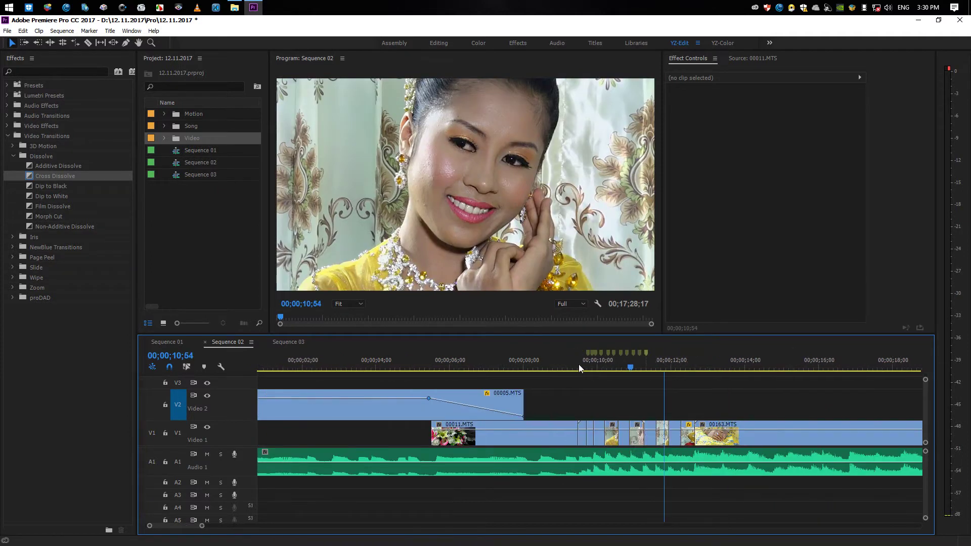
pyautogui.click(575, 364)
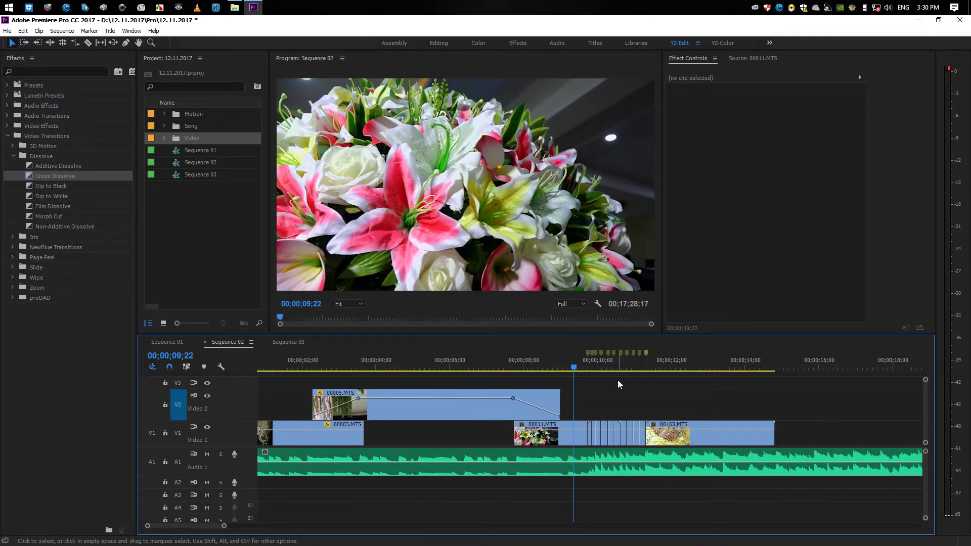
pyautogui.press('space')
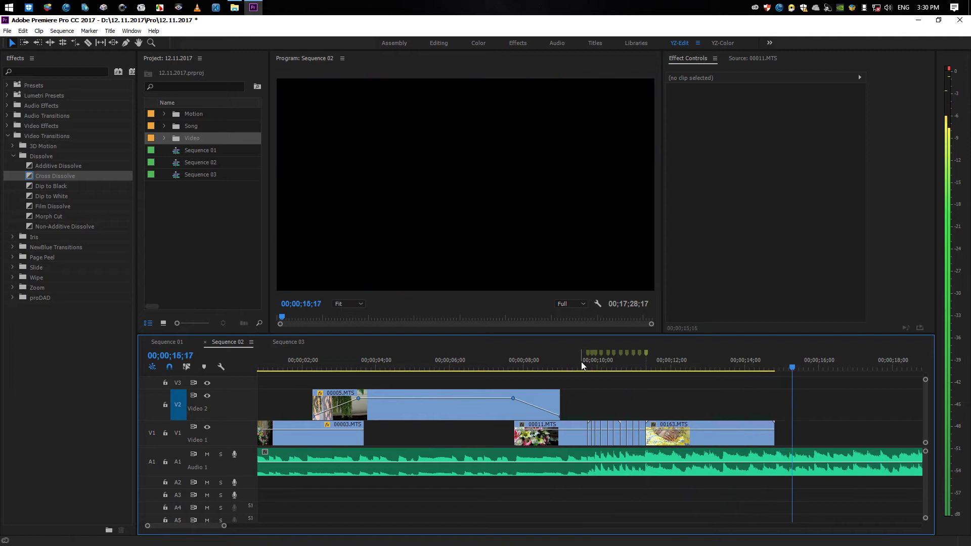
pyautogui.click(582, 364)
pyautogui.press('=')
pyautogui.press('=')
pyautogui.press('=')
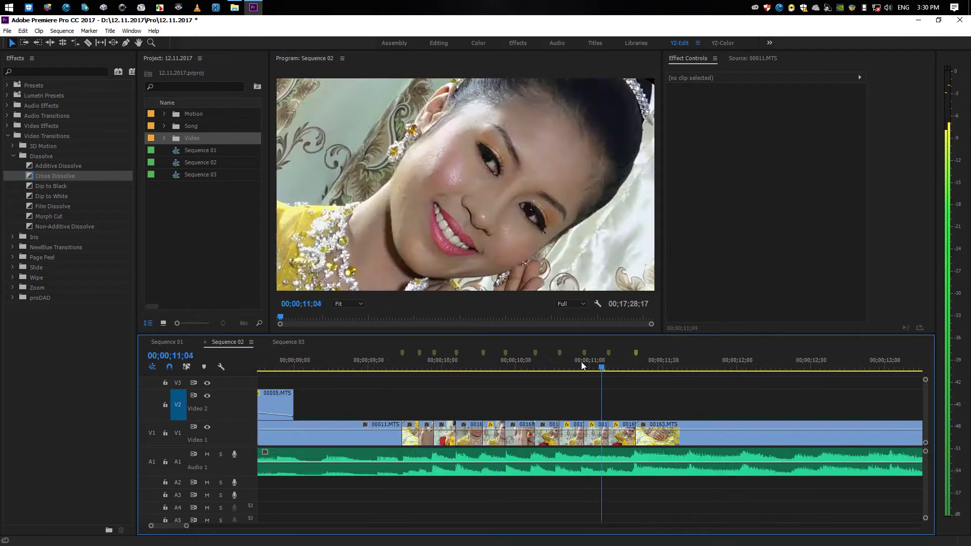
pyautogui.press('-')
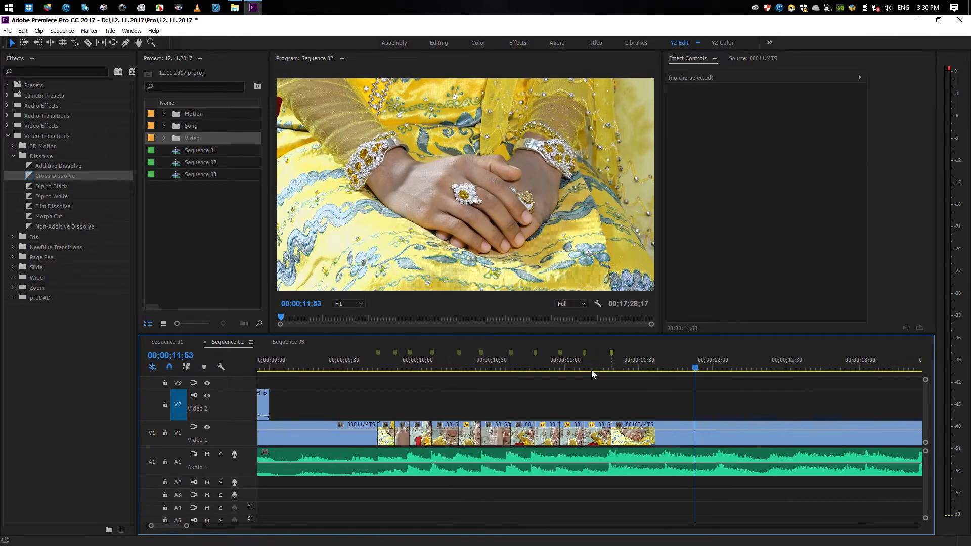
pyautogui.press('Up')
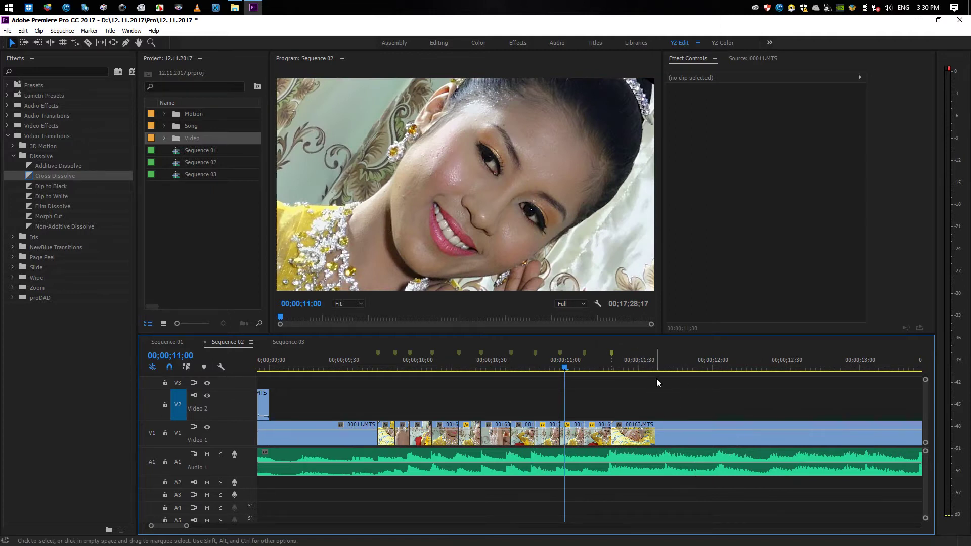
# Move 00163.MTS up onto Video 2 and slide it 11 frames earlier
pyautogui.moveTo(645, 444); pyautogui.dragTo(645, 407)
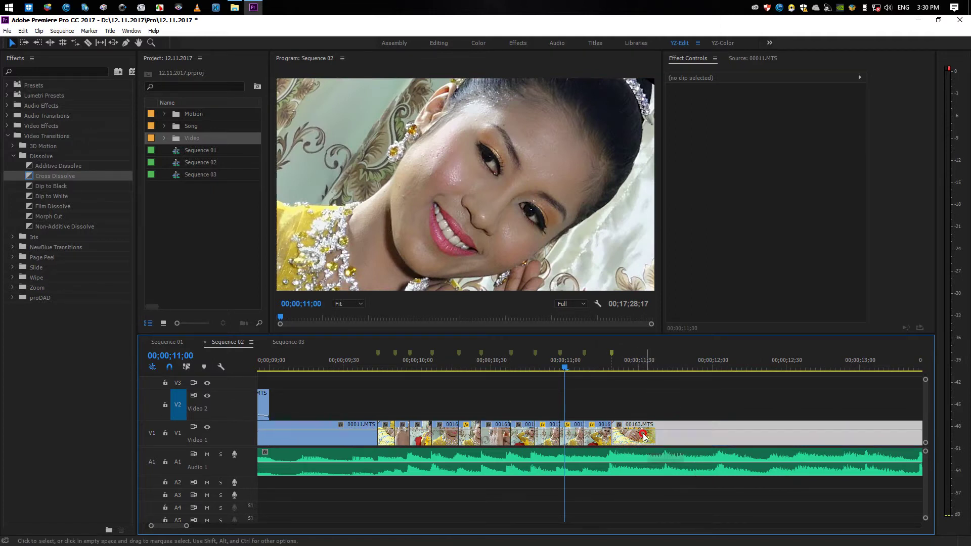
pyautogui.click(621, 366)
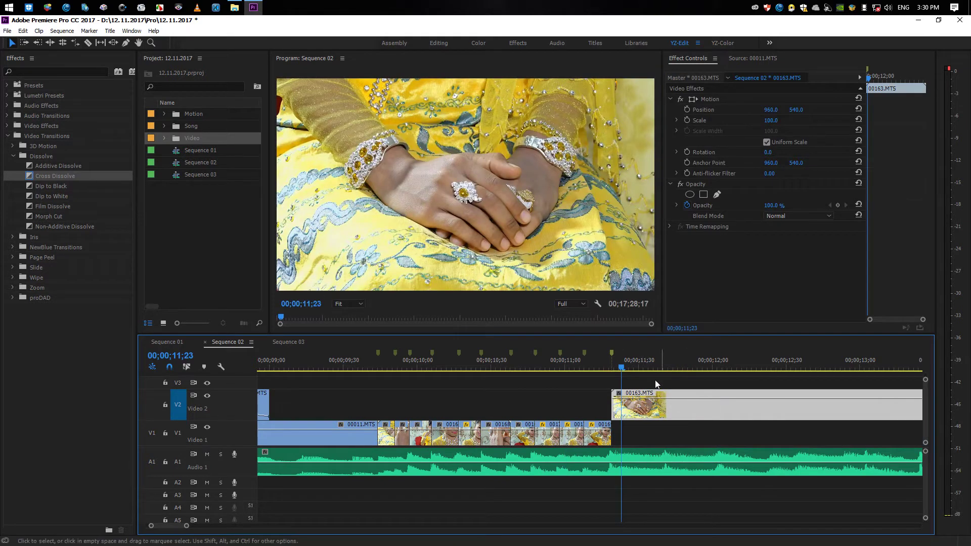
pyautogui.click(540, 361)
pyautogui.press('space')
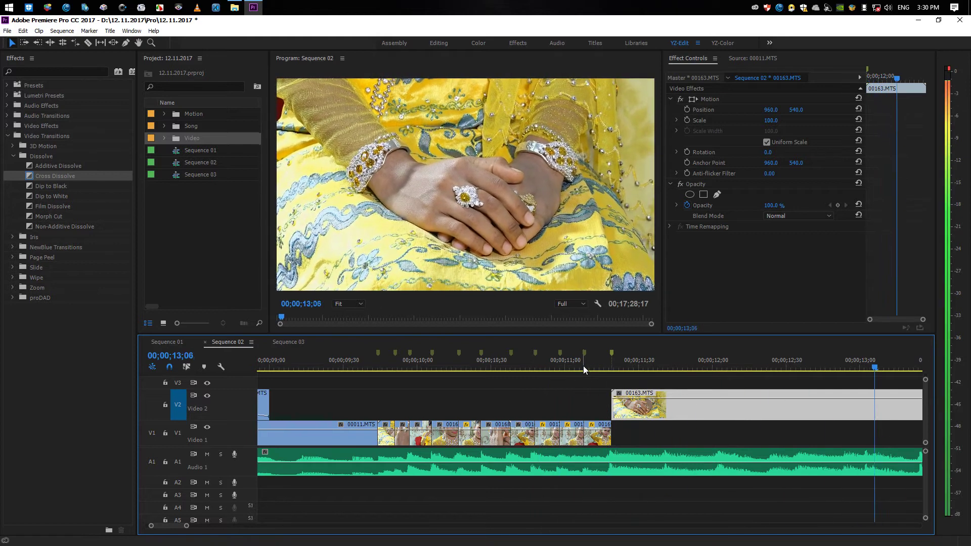
pyautogui.press('-')
pyautogui.press('space')
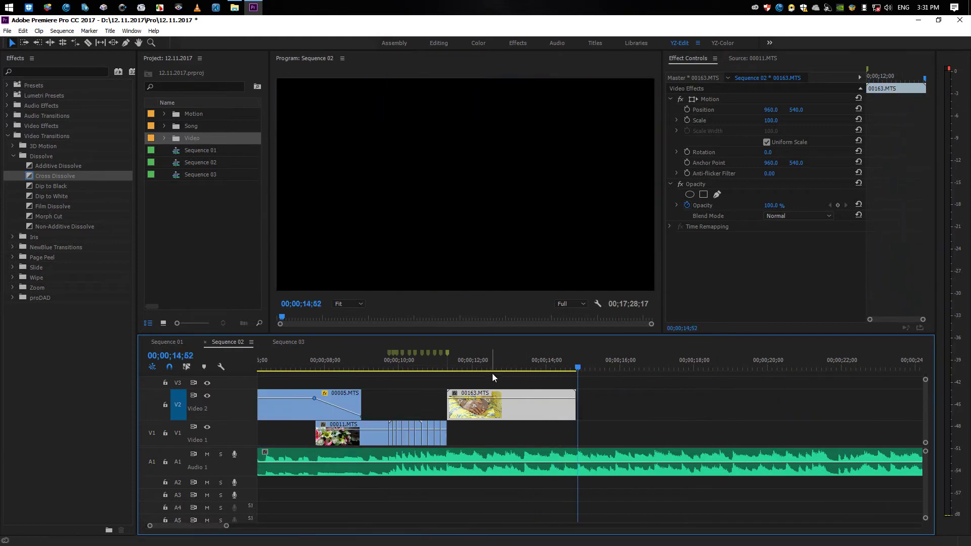
pyautogui.click(452, 369)
pyautogui.press('=')
pyautogui.press('=')
pyautogui.press('=')
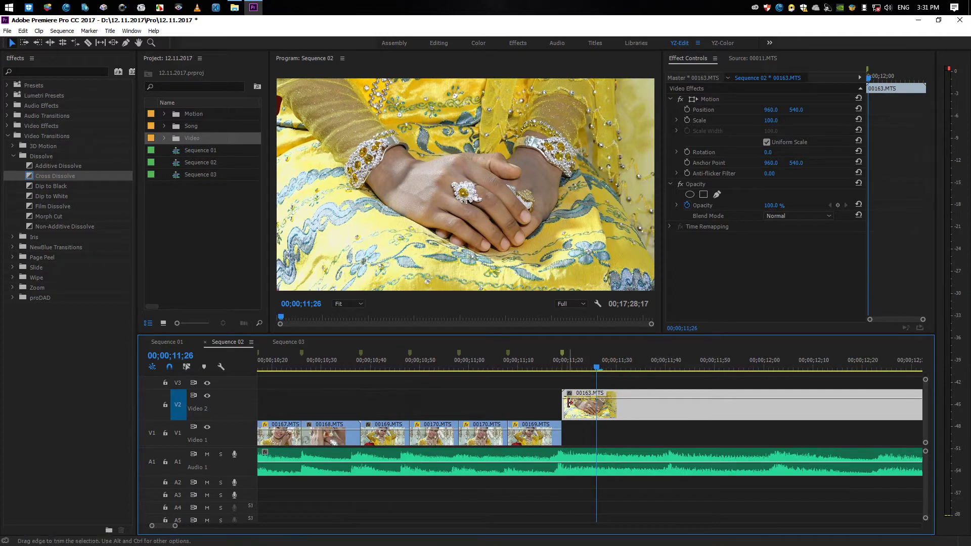
pyautogui.moveTo(582, 417); pyautogui.dragTo(527, 417)
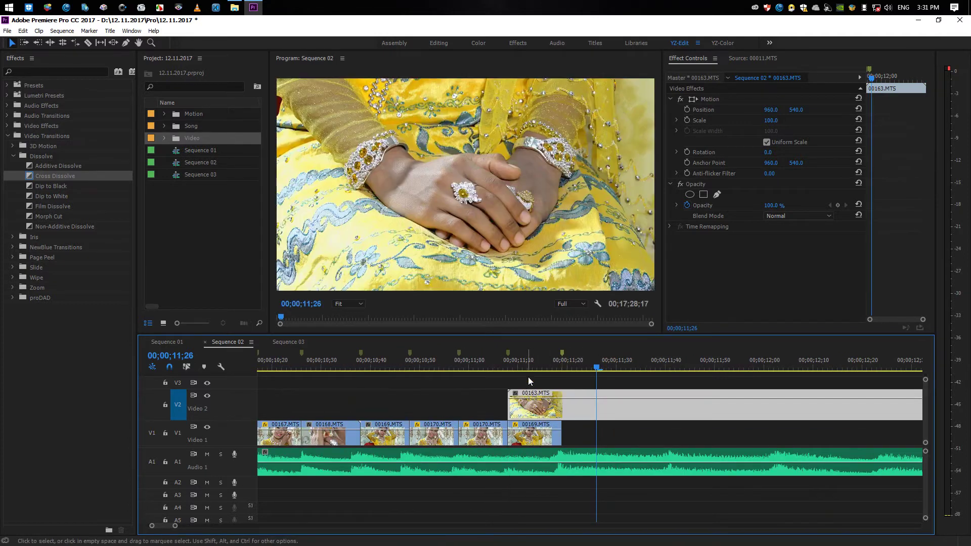
pyautogui.click(562, 353)
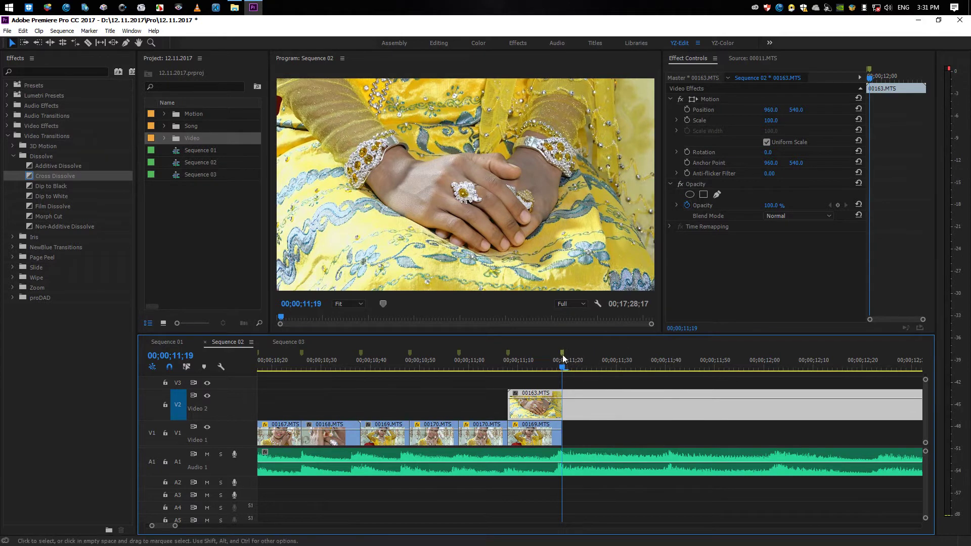
# Keyframe Scale and Position, setting Scale to 0 at the overlay's start
pyautogui.click(687, 120)
pyautogui.click(686, 109)
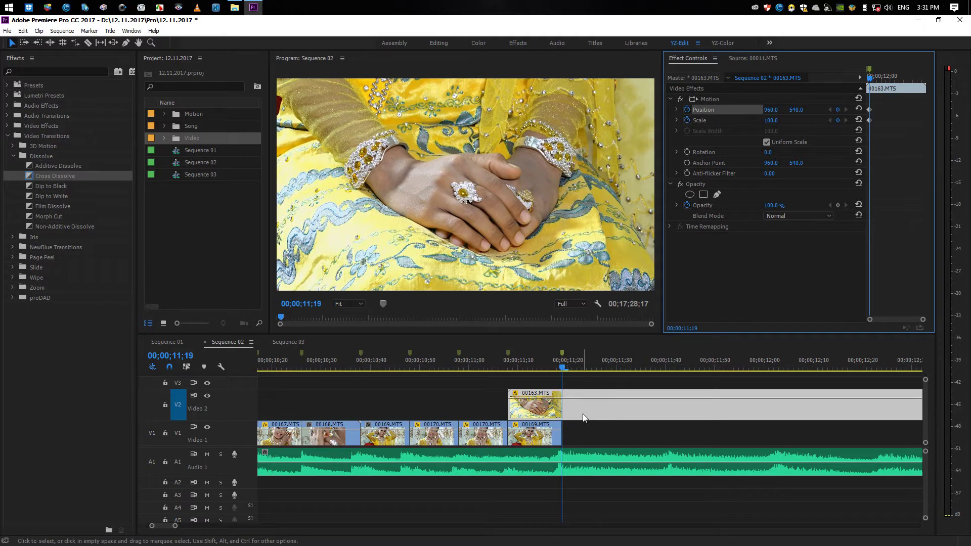
pyautogui.hotkey('shift', 'Up')
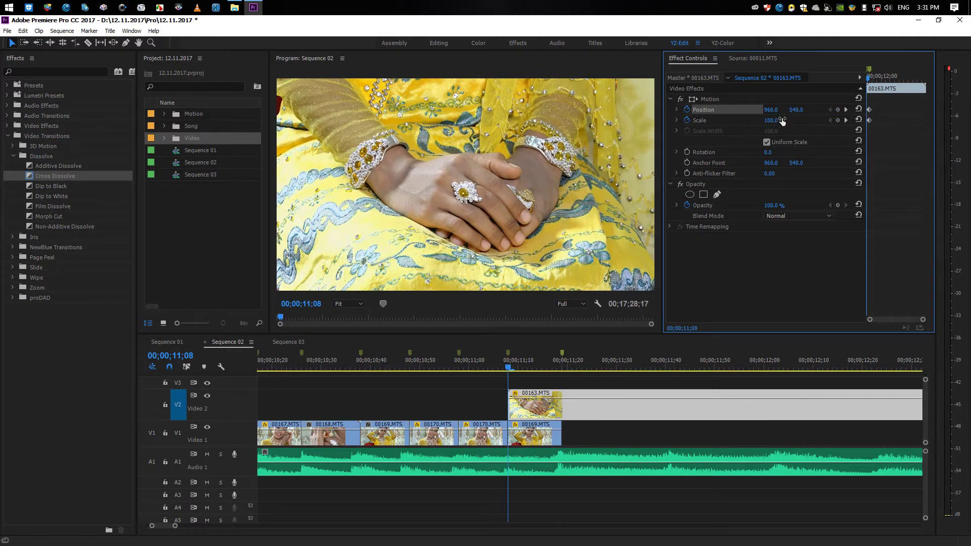
pyautogui.moveTo(779, 122); pyautogui.dragTo(51, 185)
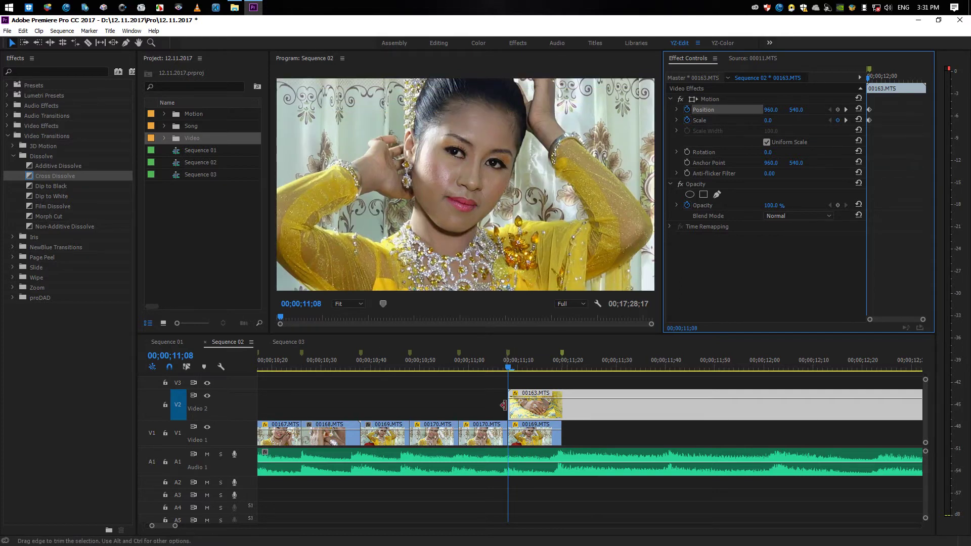
# Add opacity keyframes on the overlay ramping from 0% up to 100%
pyautogui.press('p')
pyautogui.click(560, 399)
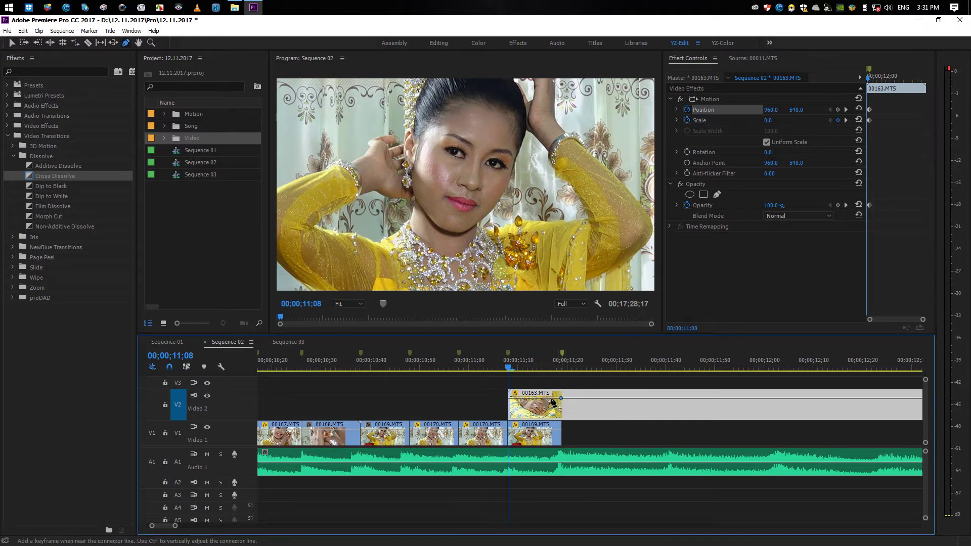
pyautogui.moveTo(509, 398); pyautogui.dragTo(509, 418)
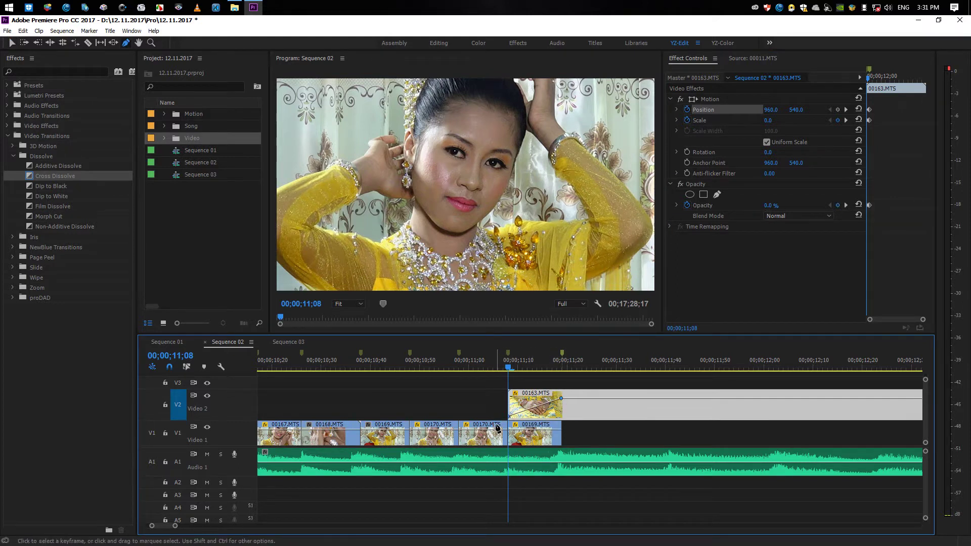
pyautogui.press('v')
pyautogui.press('Left')
pyautogui.press('Left')
pyautogui.press('Left')
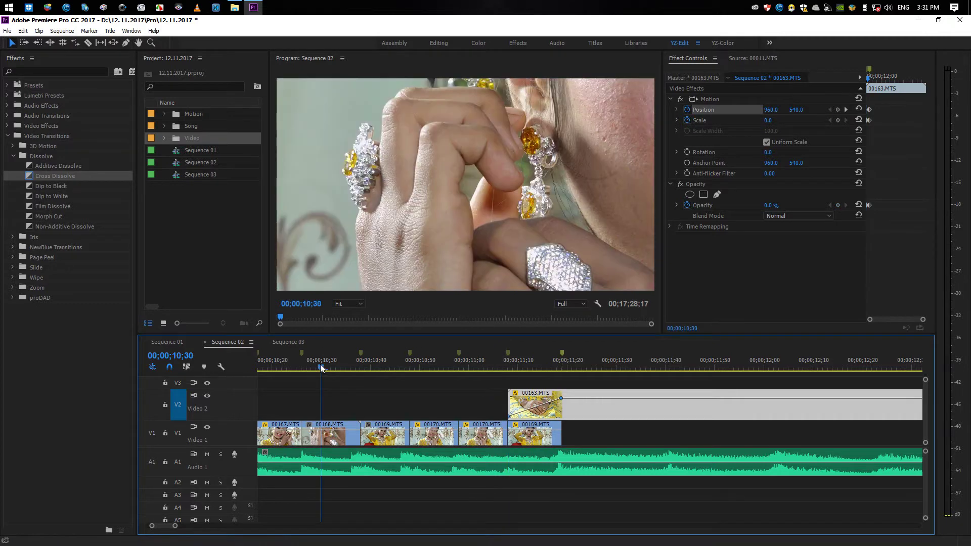
pyautogui.press('space')
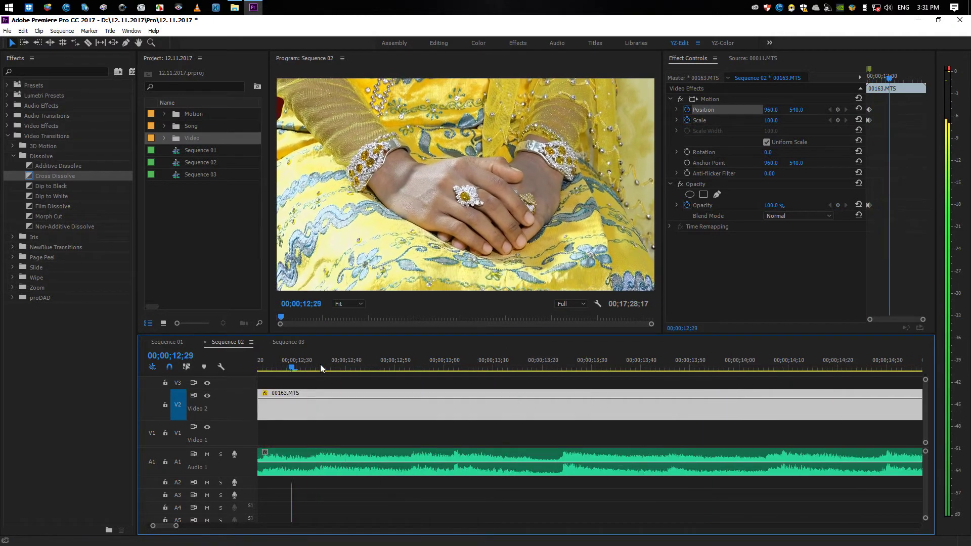
# Preview the overlay's grow and fade-in from around 09;30
pyautogui.press('-')
pyautogui.press('-')
pyautogui.click(501, 376)
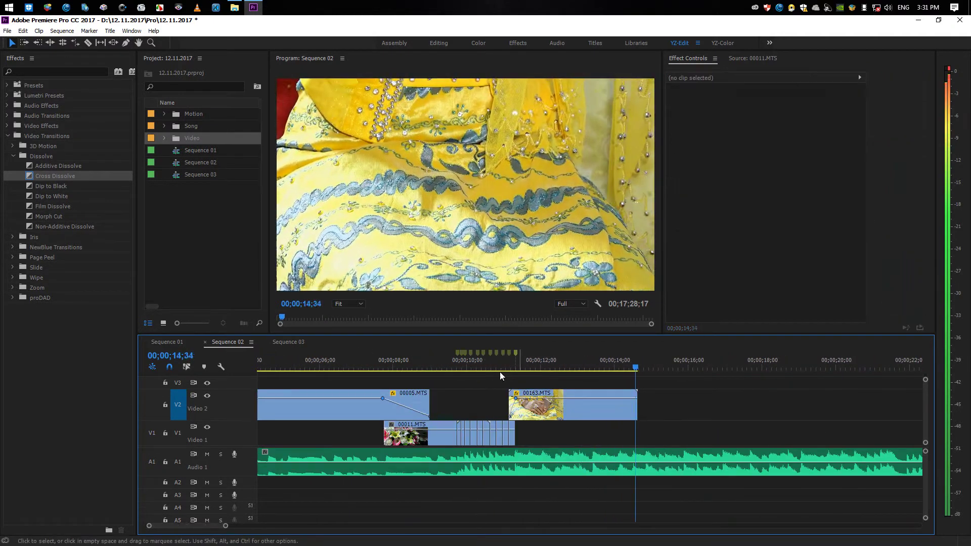
pyautogui.click(448, 362)
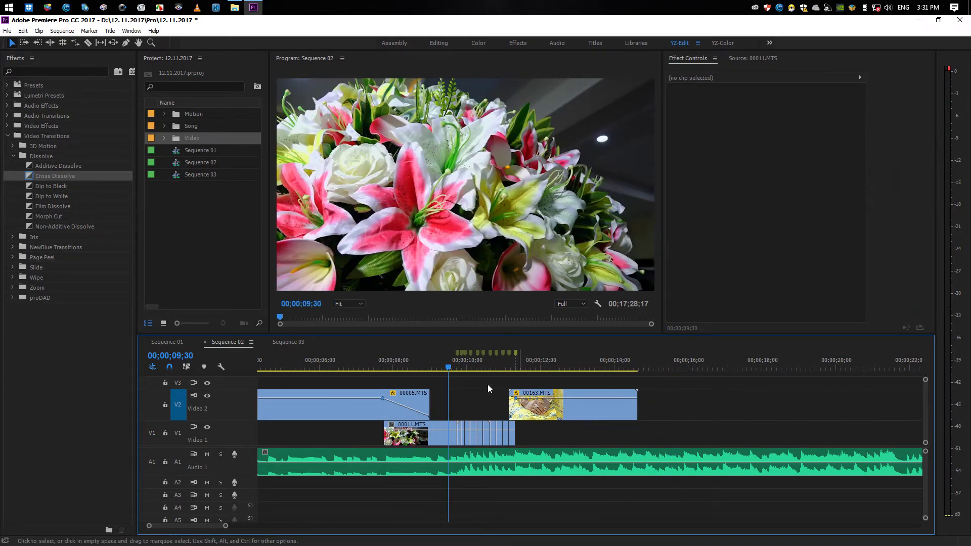
pyautogui.press('space')
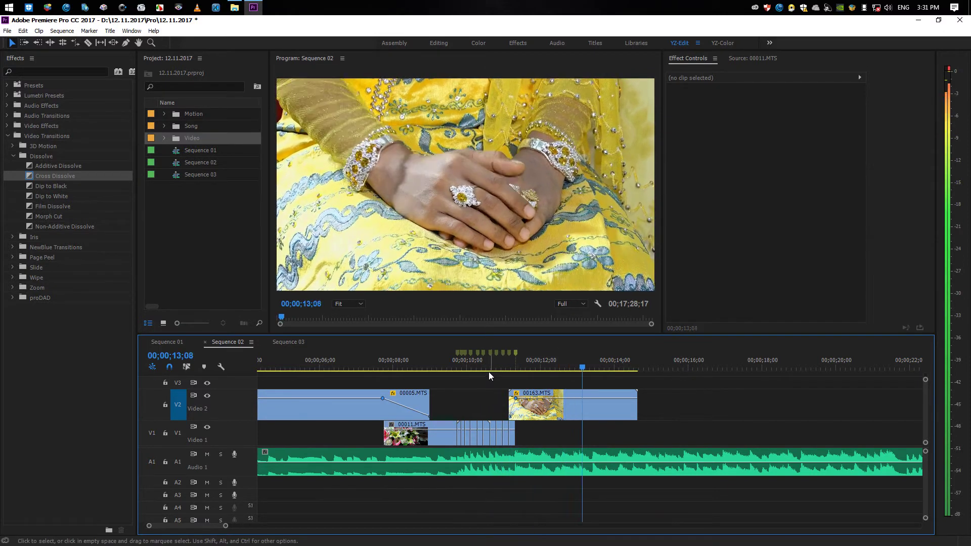
pyautogui.click(450, 360)
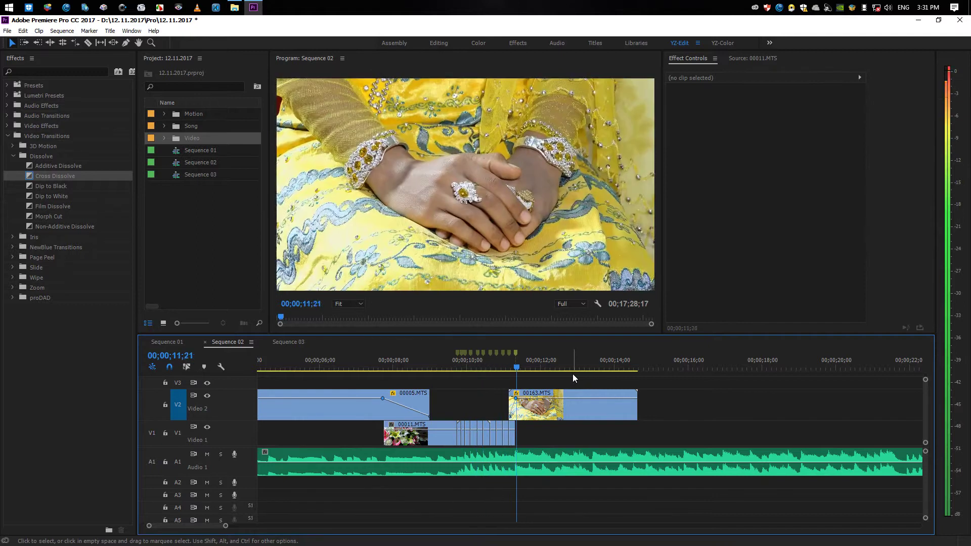
pyautogui.press('=')
pyautogui.press('-')
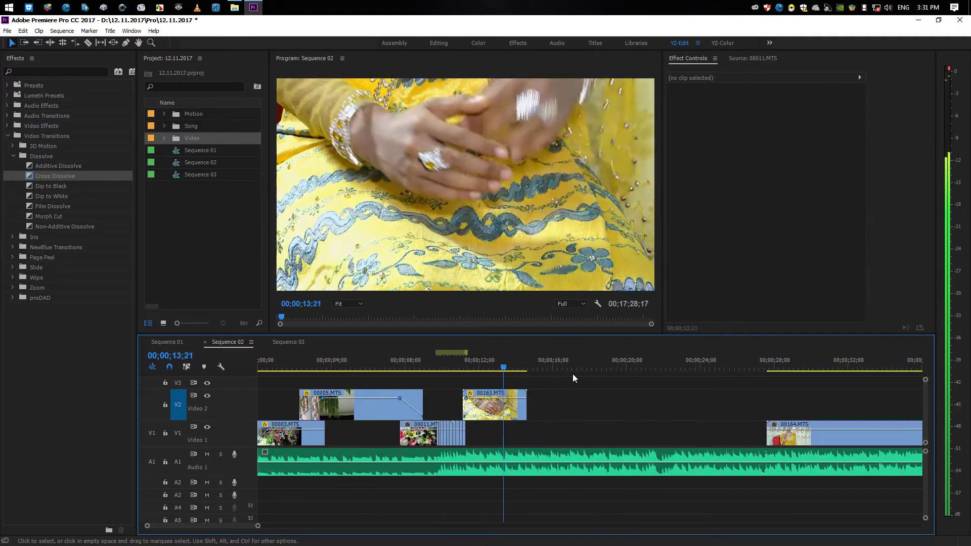
pyautogui.click(482, 358)
pyautogui.press('=')
pyautogui.press('=')
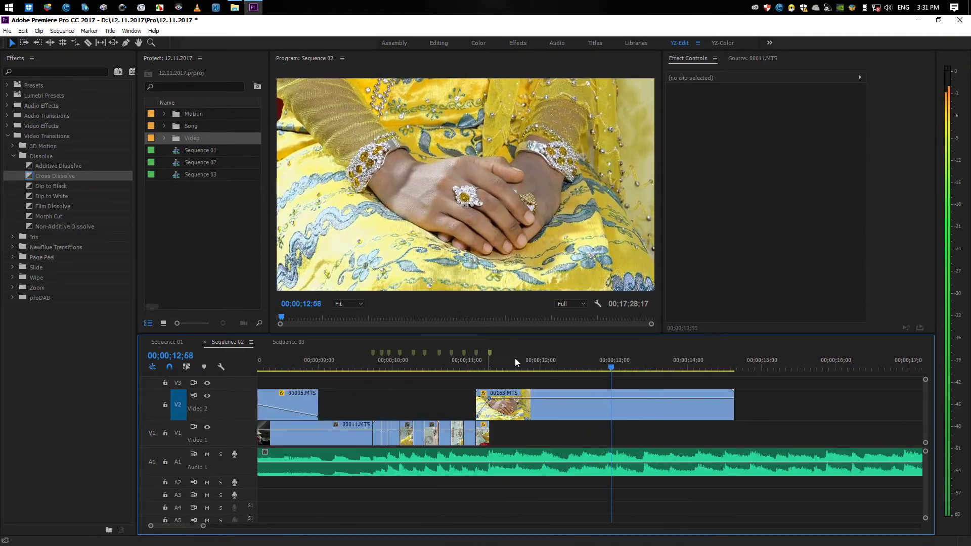
pyautogui.click(493, 365)
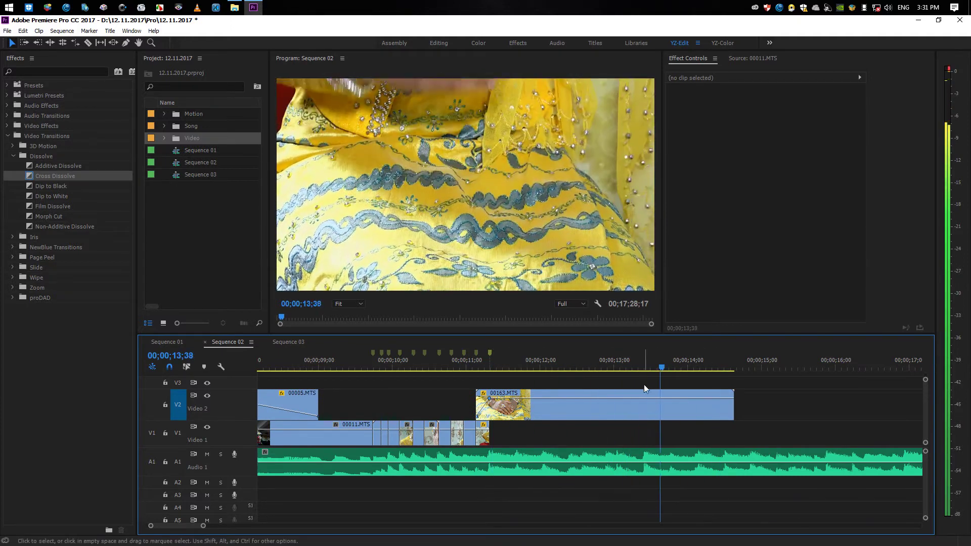
# Trim the end of the 00163 overlay to about 12;53, a 1;45 duration, and review it
pyautogui.moveTo(661, 369); pyautogui.dragTo(626, 369)
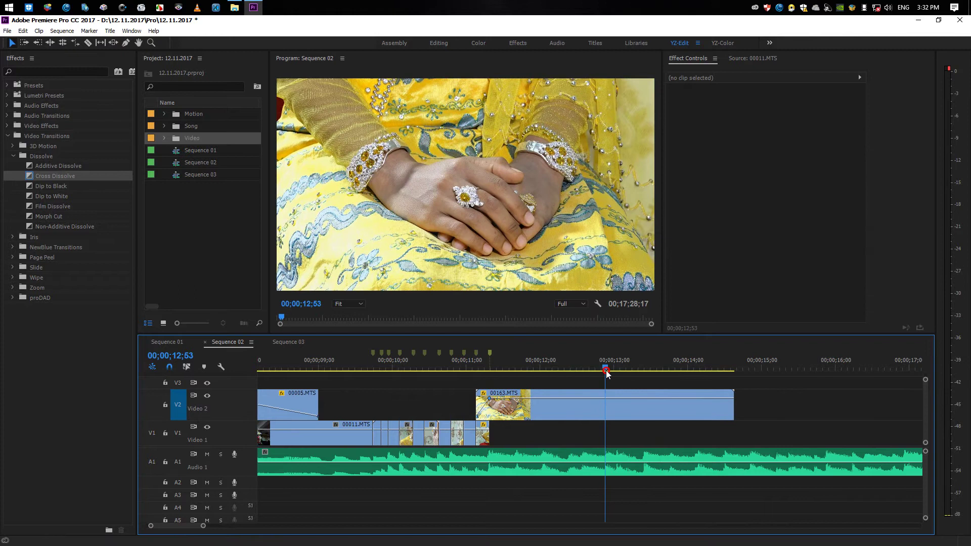
pyautogui.moveTo(738, 406); pyautogui.dragTo(605, 415)
pyautogui.click(427, 365)
pyautogui.press('space')
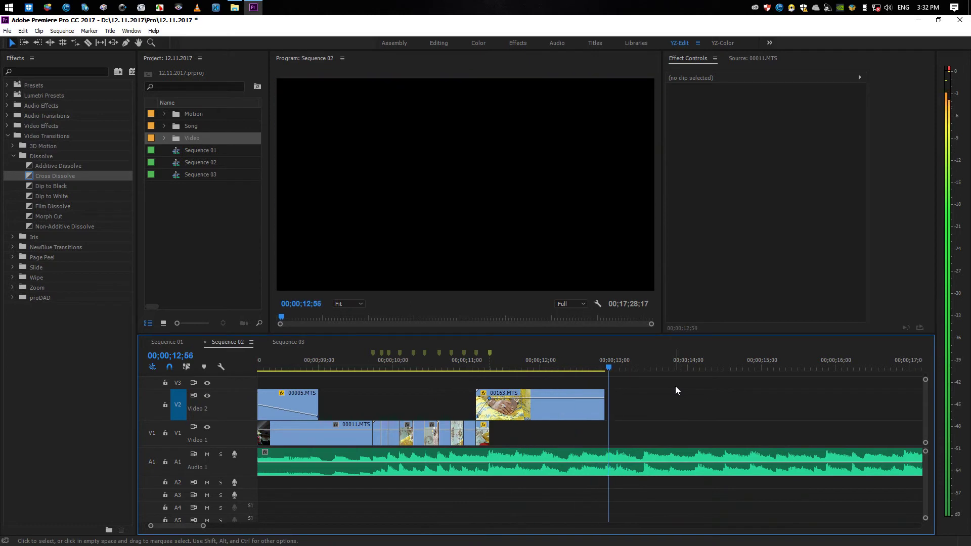
pyautogui.press('-')
pyautogui.press('-')
pyautogui.press('-')
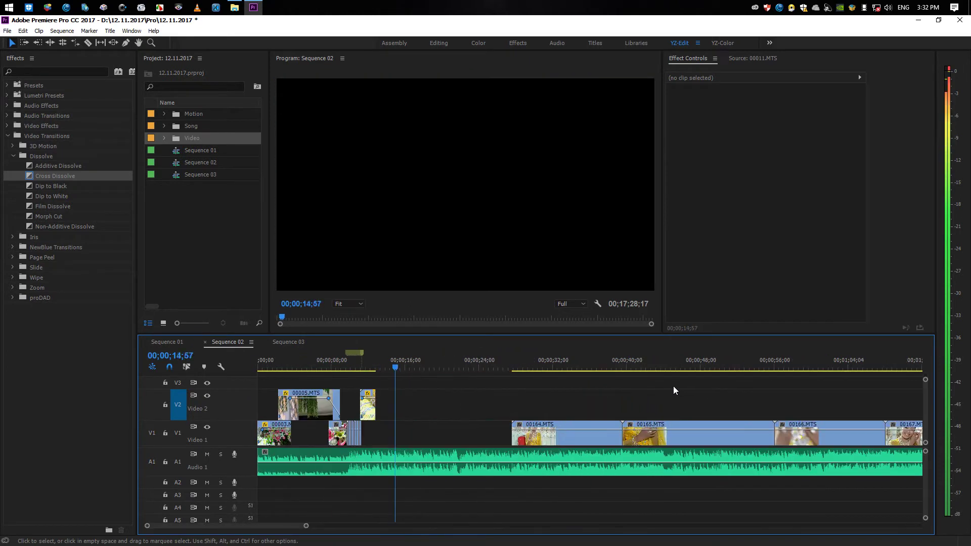
pyautogui.click(529, 369)
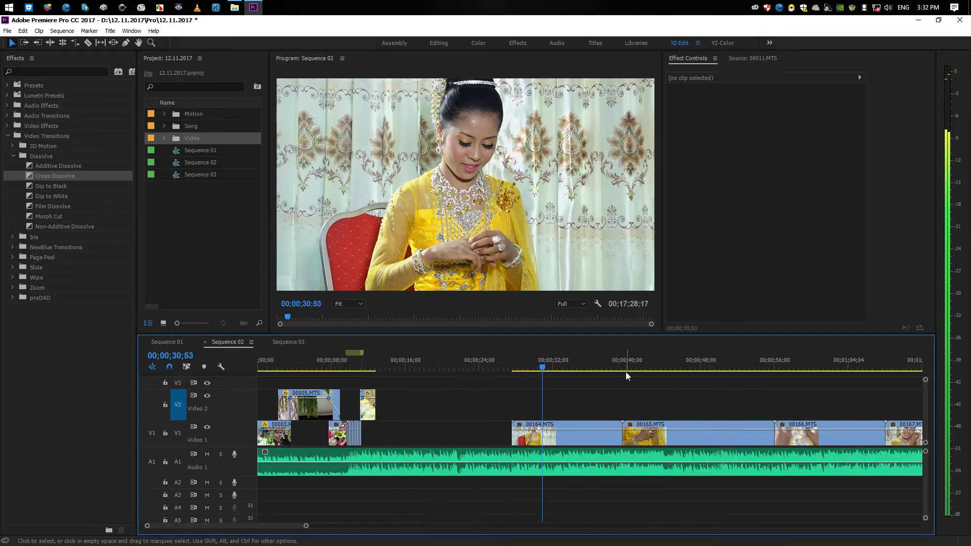
pyautogui.press('-')
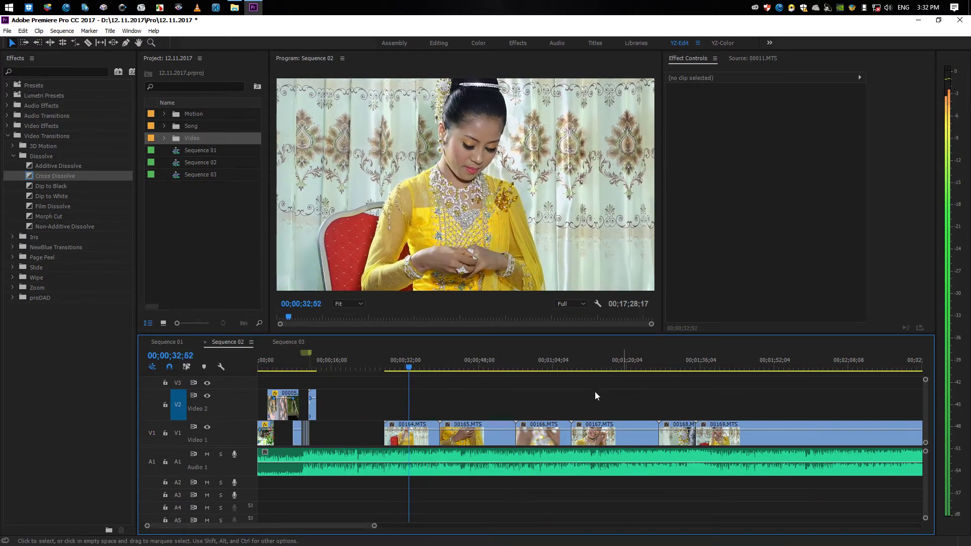
# Place clip 00166.MTS right after the overlay, butted against 00163, and preview it
pyautogui.moveTo(551, 435)
pyautogui.mouseDown()
pyautogui.moveTo(484, 415)
pyautogui.moveTo(365, 404)
pyautogui.mouseUp()
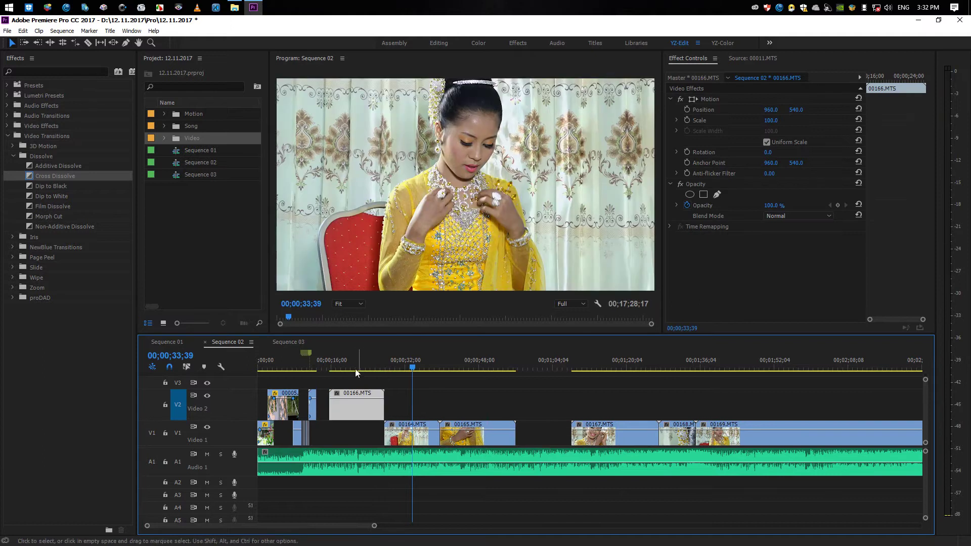
pyautogui.press('=')
pyautogui.click(419, 366)
pyautogui.press('=')
pyautogui.press('=')
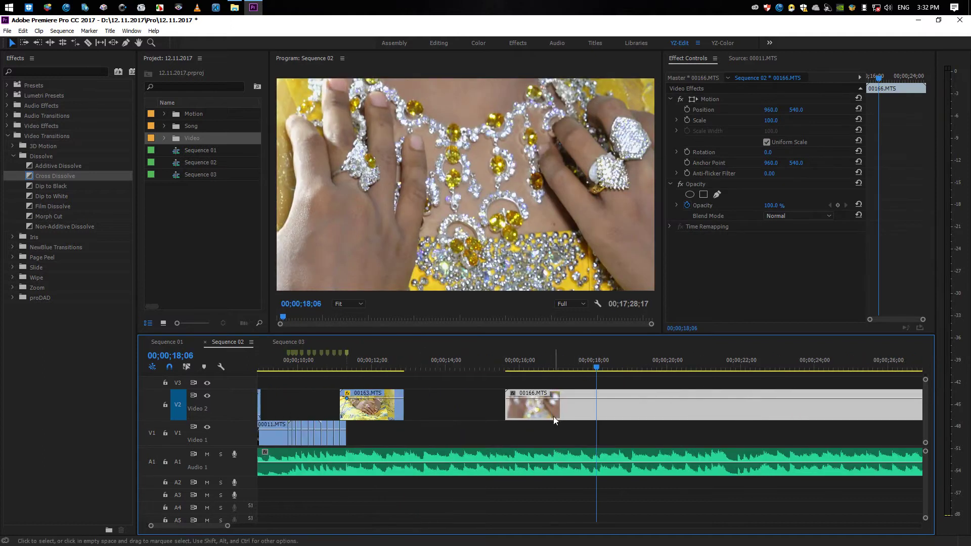
pyautogui.moveTo(553, 417); pyautogui.dragTo(452, 416)
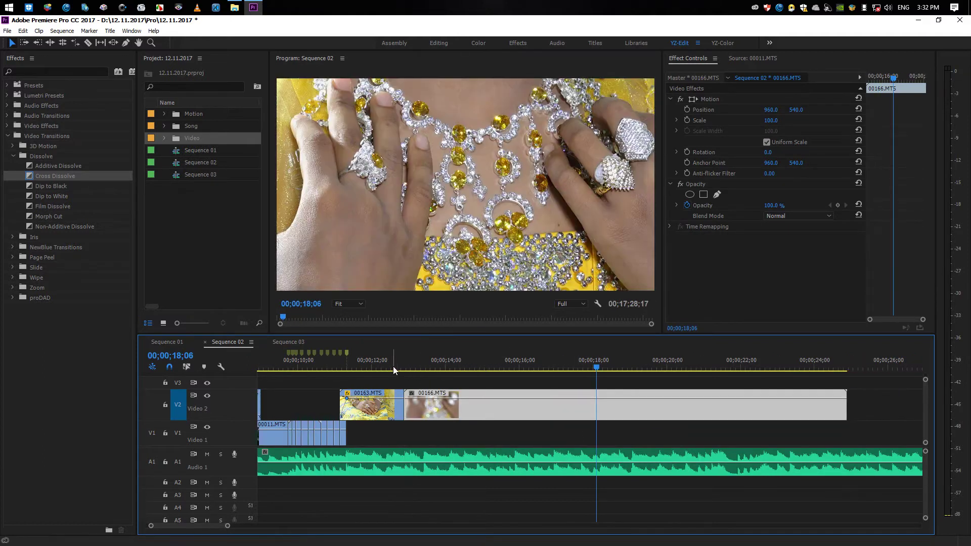
pyautogui.click(414, 368)
pyautogui.click(444, 381)
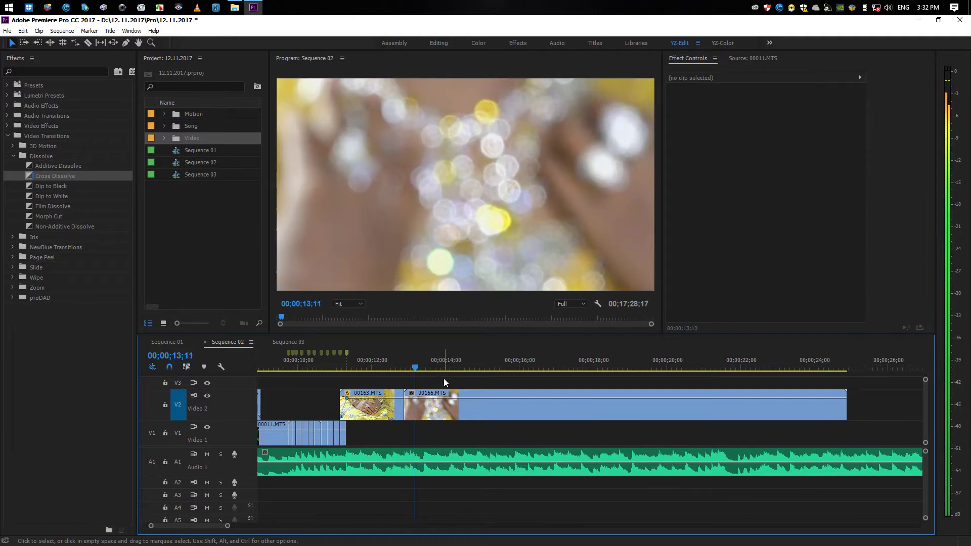
pyautogui.press('space')
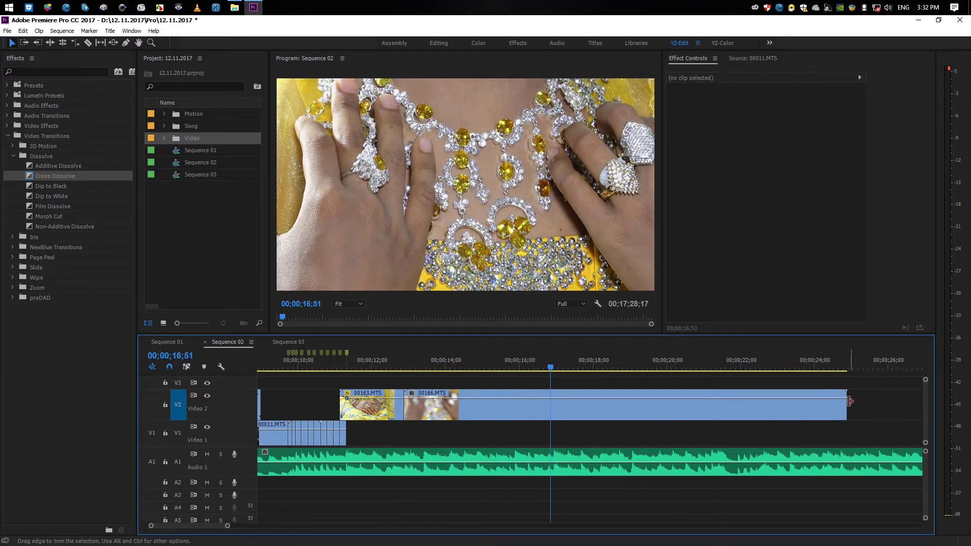
# Shorten the end of 00166.MTS and replay the cut between about 12 and 15 seconds
pyautogui.moveTo(807, 401); pyautogui.dragTo(551, 420)
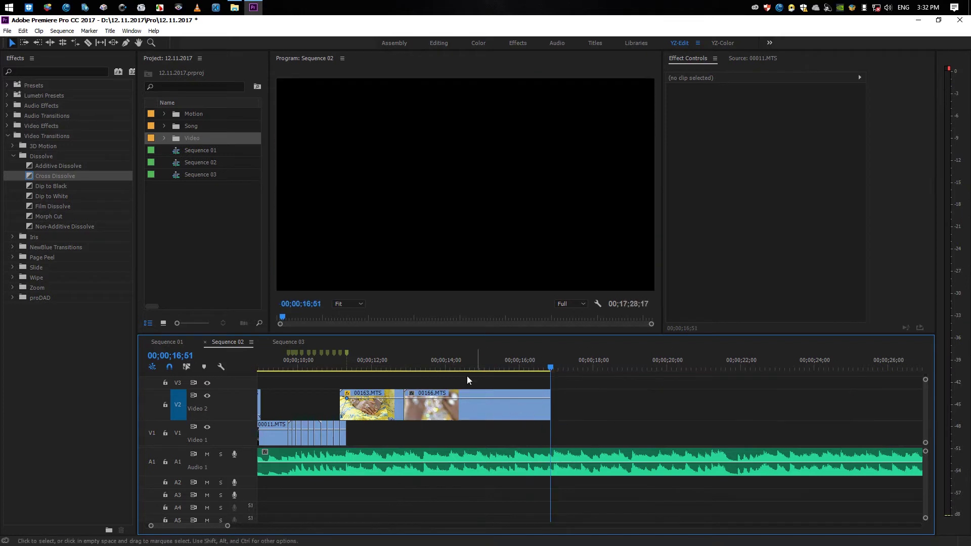
pyautogui.moveTo(410, 365); pyautogui.dragTo(374, 370)
pyautogui.press('space')
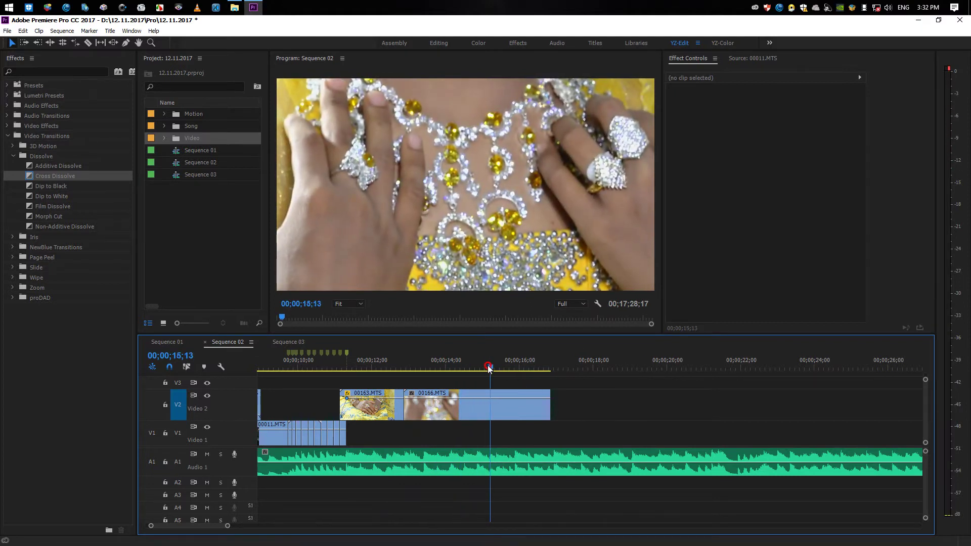
pyautogui.moveTo(488, 368); pyautogui.dragTo(415, 369)
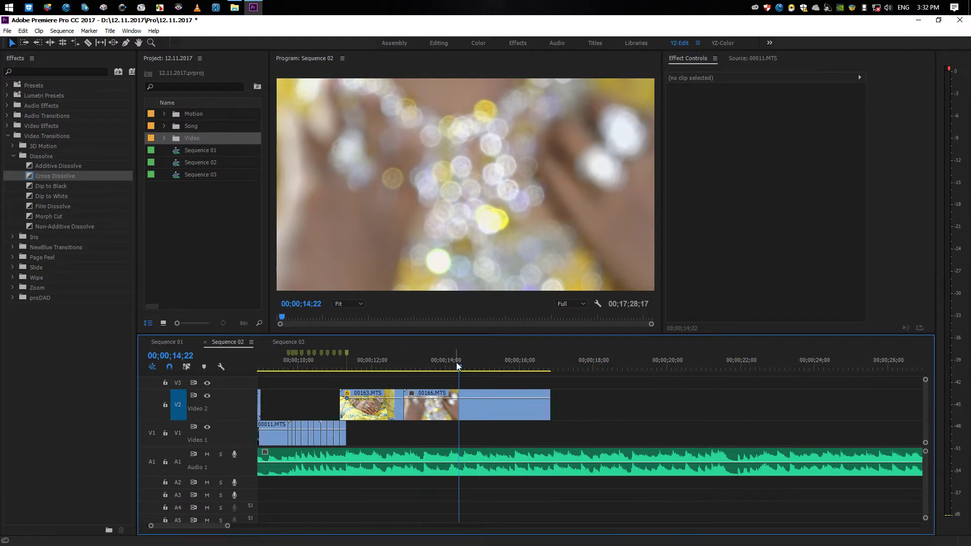
pyautogui.moveTo(457, 365)
pyautogui.mouseDown()
pyautogui.moveTo(446, 369)
pyautogui.moveTo(427, 430)
pyautogui.mouseUp()
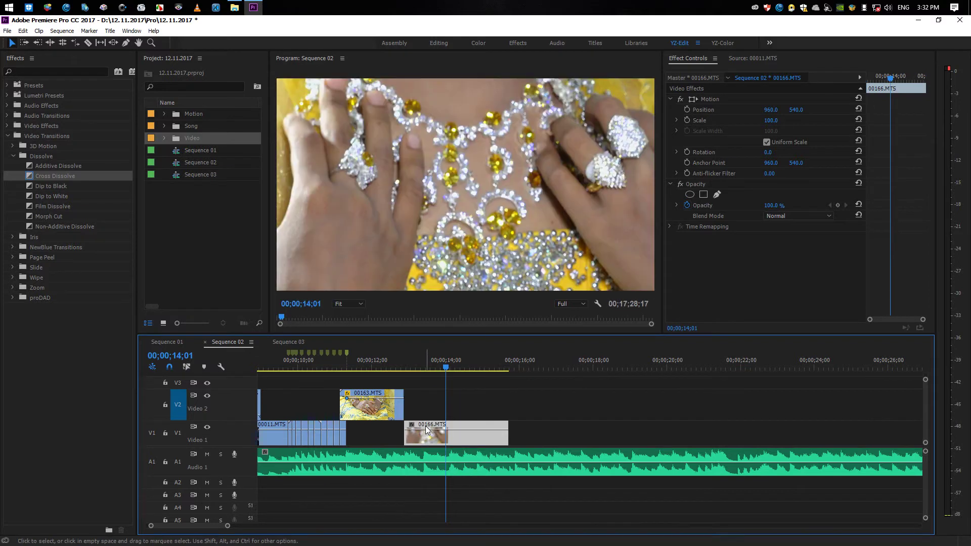
pyautogui.click(399, 358)
pyautogui.click(456, 389)
pyautogui.press('space')
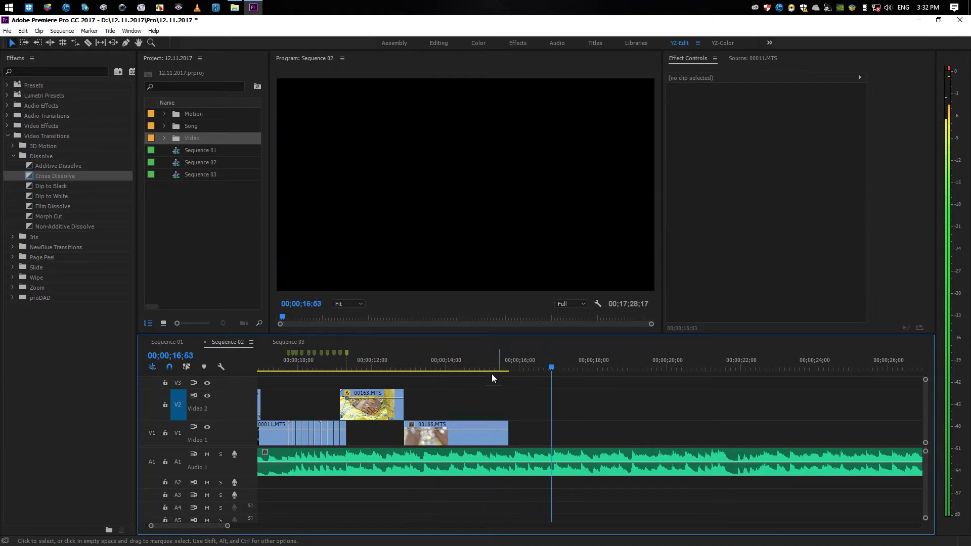
pyautogui.click(472, 367)
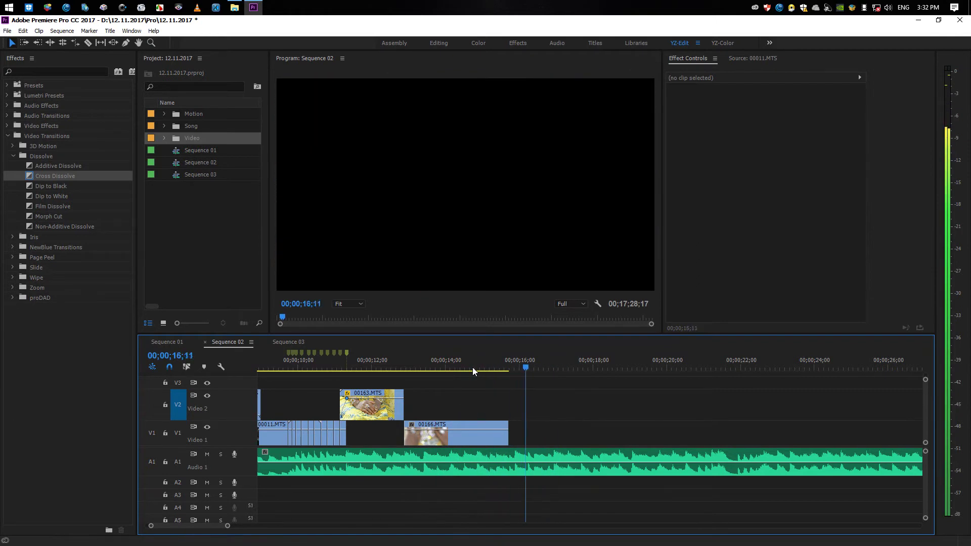
pyautogui.click(471, 363)
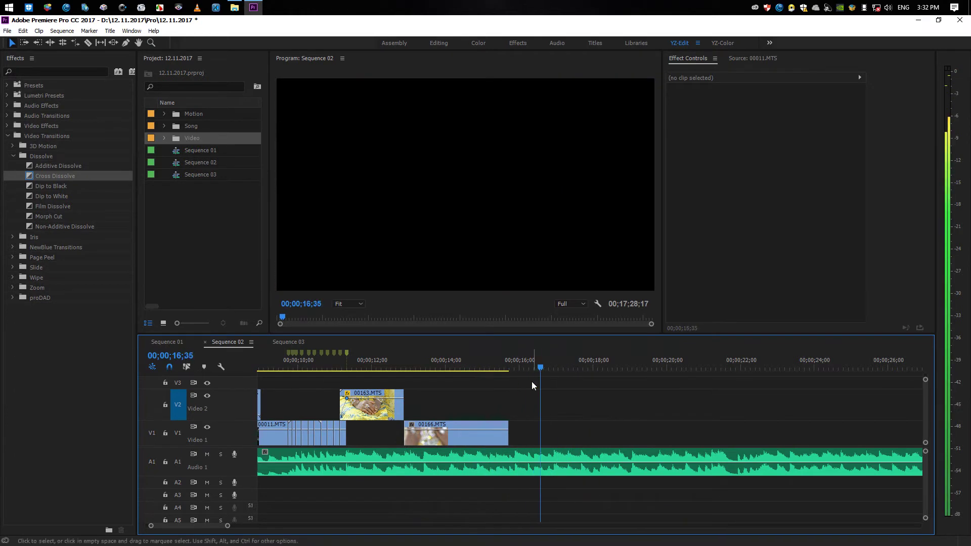
pyautogui.click(411, 365)
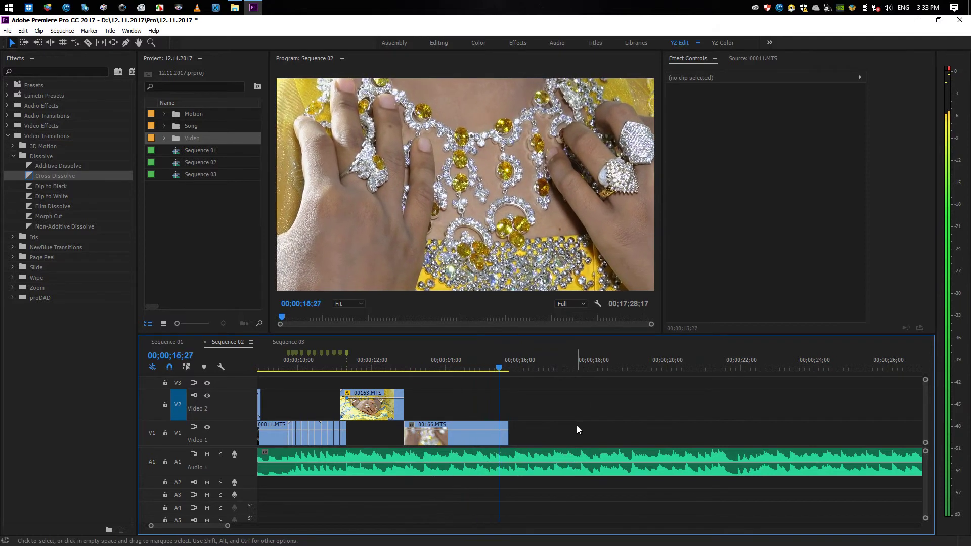
pyautogui.press('space')
# Extend the end of 00166.MTS slightly and play back from about 14 seconds
pyautogui.press('=')
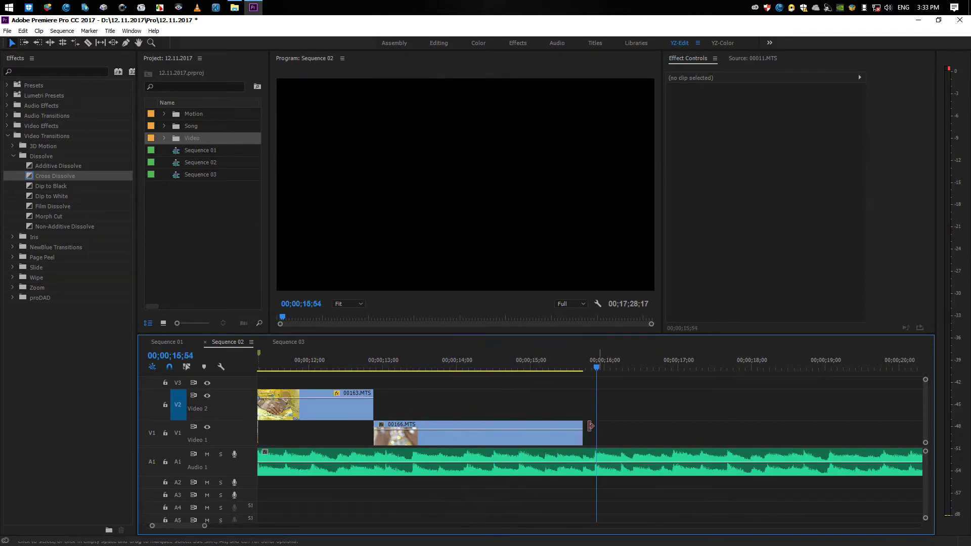
pyautogui.moveTo(584, 427); pyautogui.dragTo(596, 427)
pyautogui.click(459, 369)
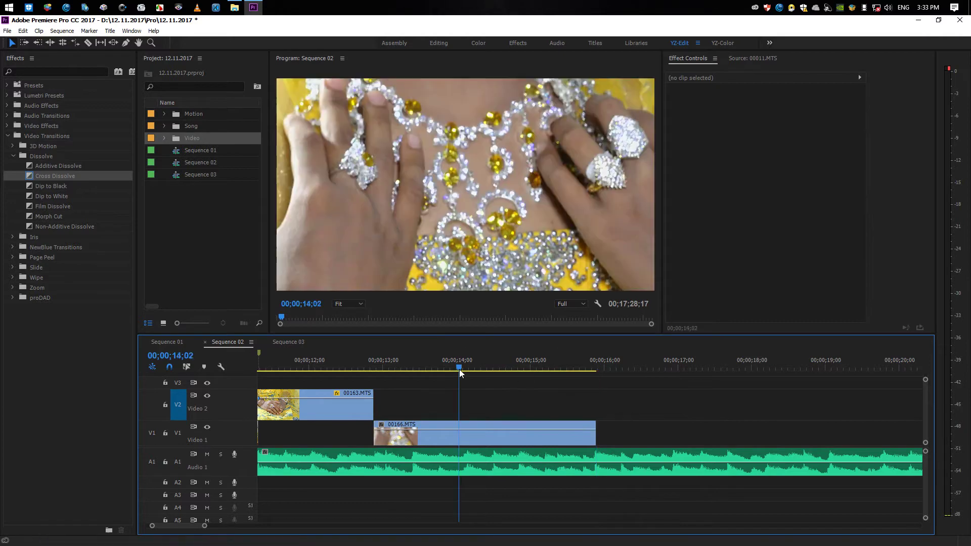
pyautogui.press('space')
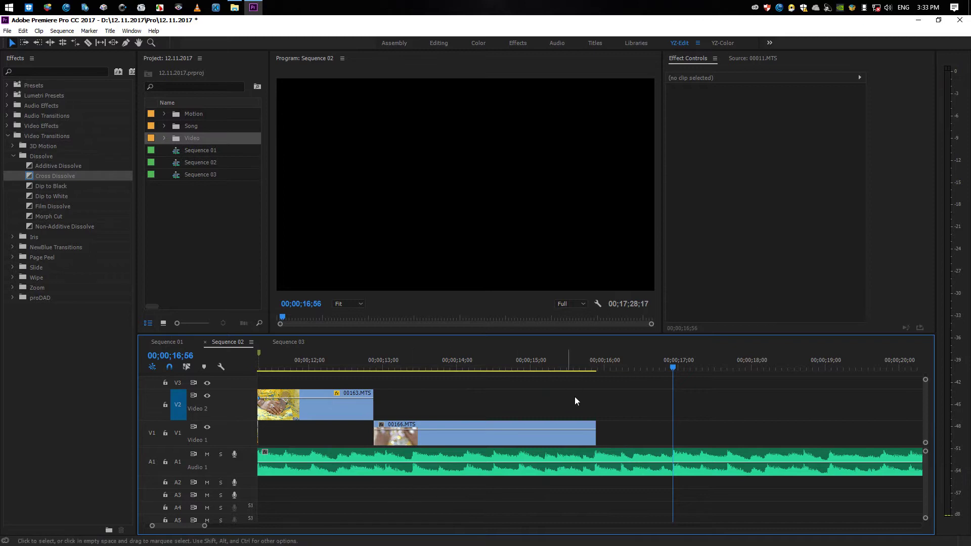
pyautogui.click(537, 369)
pyautogui.click(444, 369)
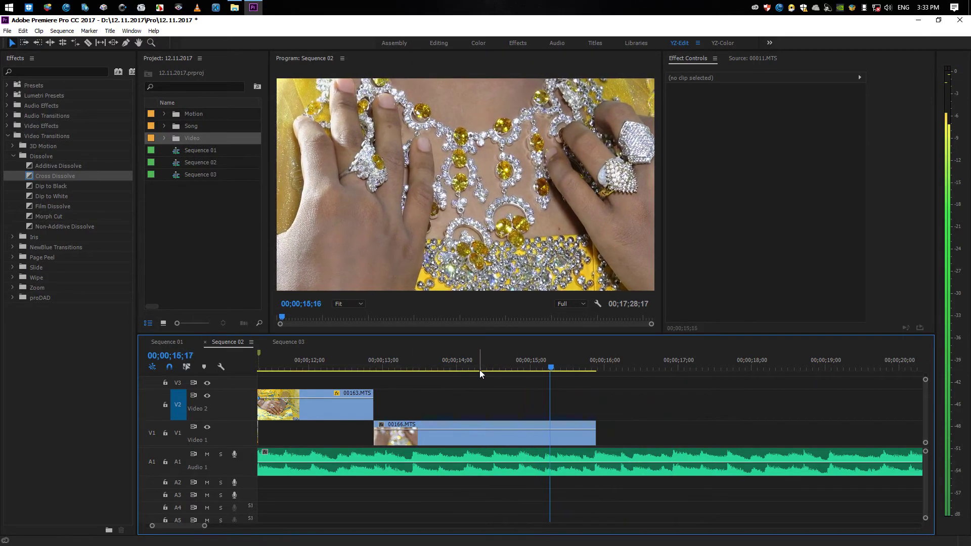
# Mark timing points during playback and replay from 15;14 to about 16 seconds
pyautogui.press('m')
pyautogui.press('m')
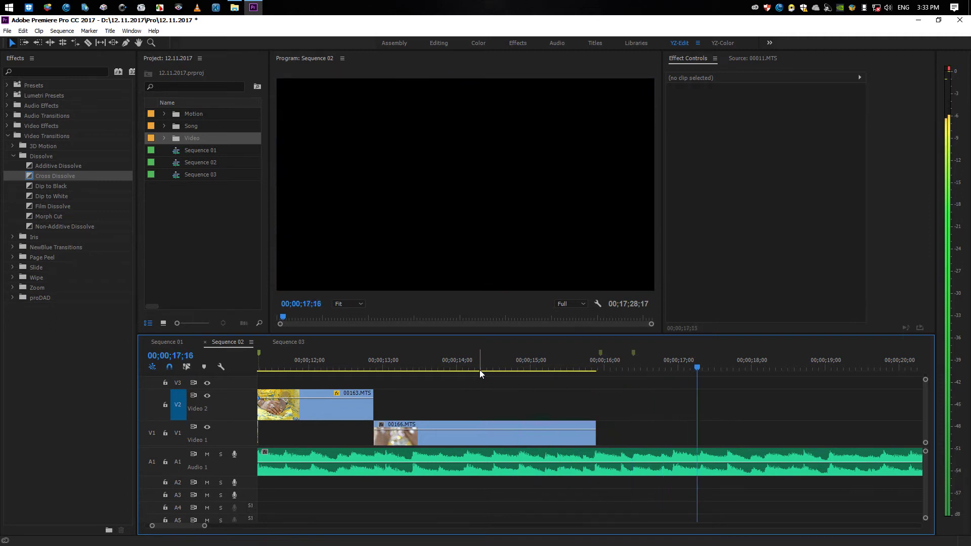
pyautogui.click(548, 360)
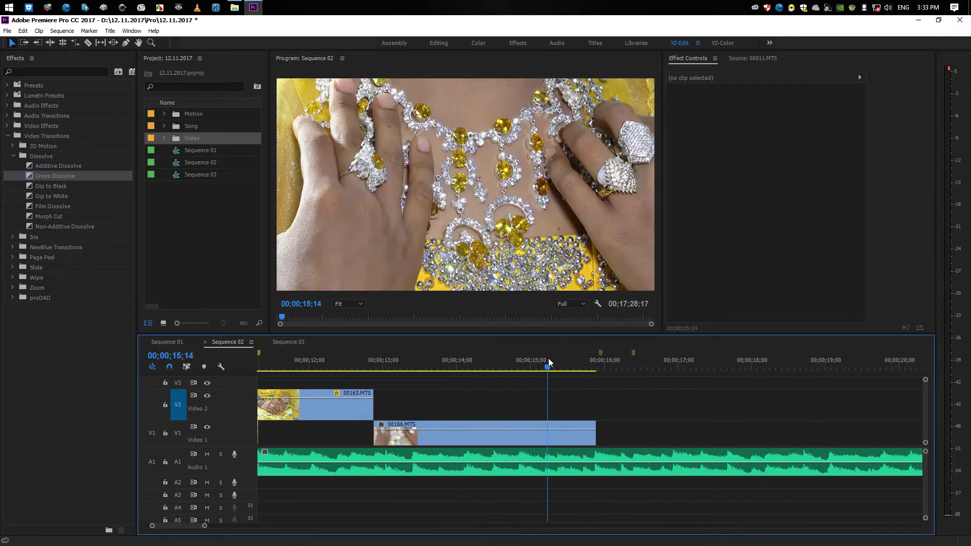
pyautogui.press('-')
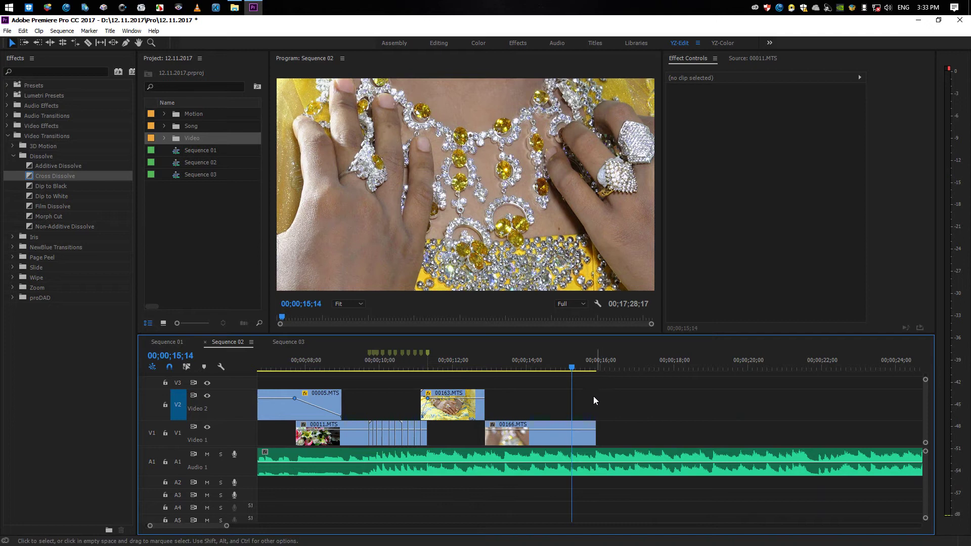
pyautogui.press('space')
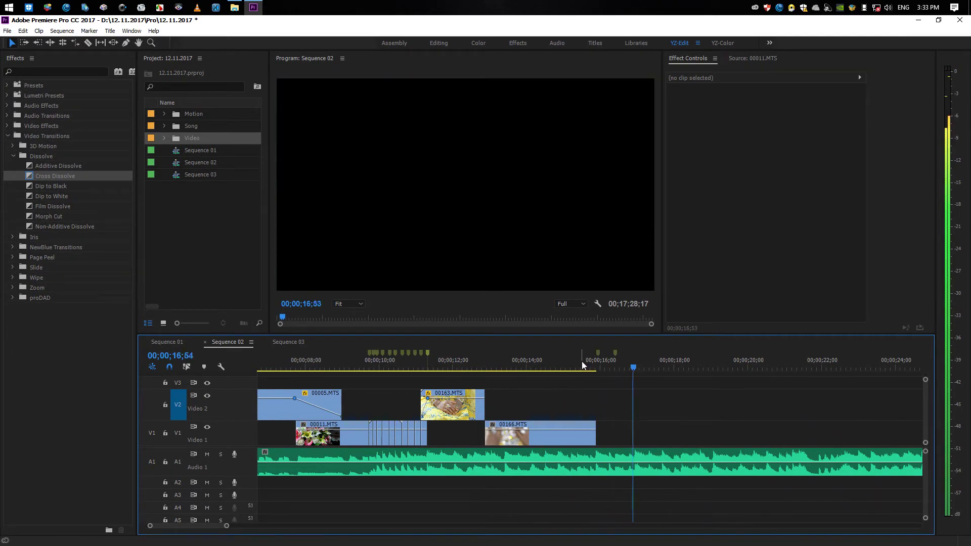
pyautogui.click(585, 361)
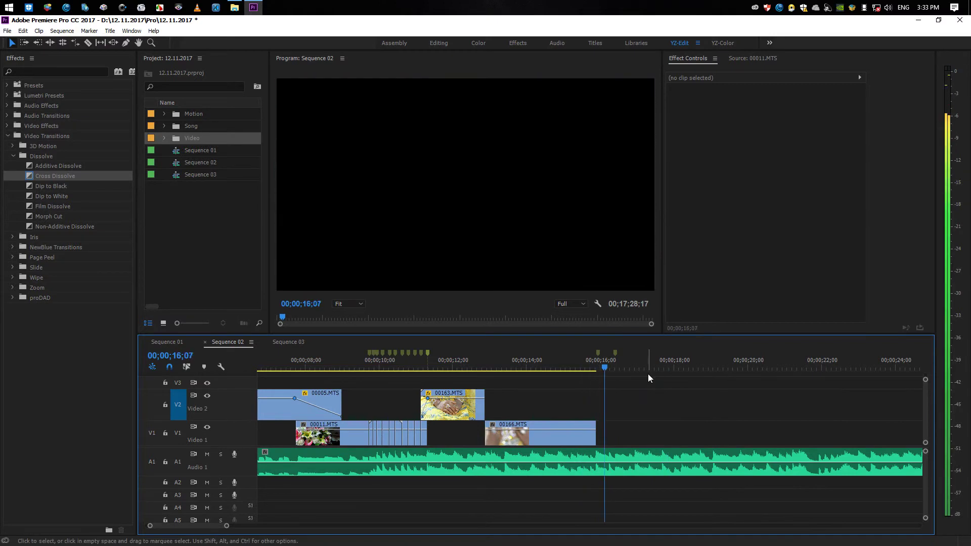
pyautogui.click(581, 360)
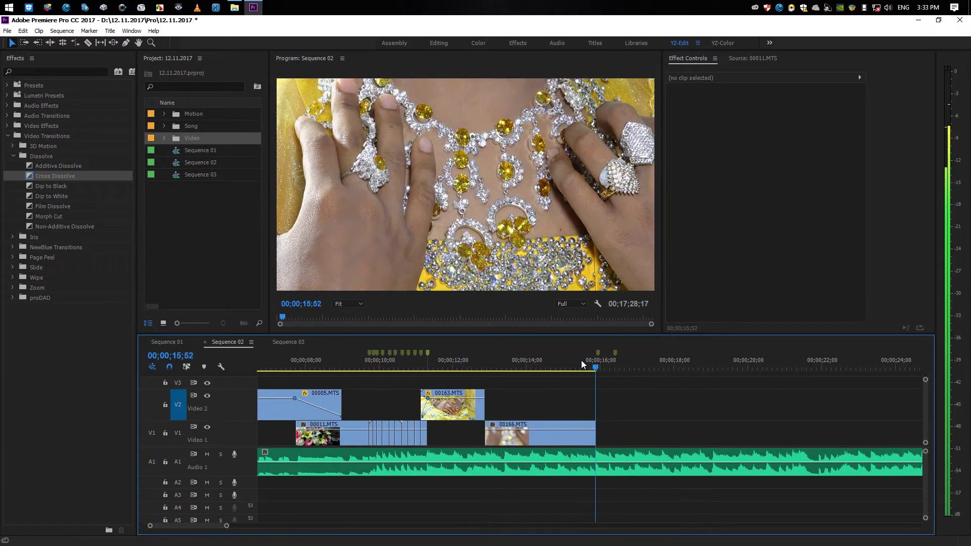
pyautogui.press('=')
pyautogui.press('=')
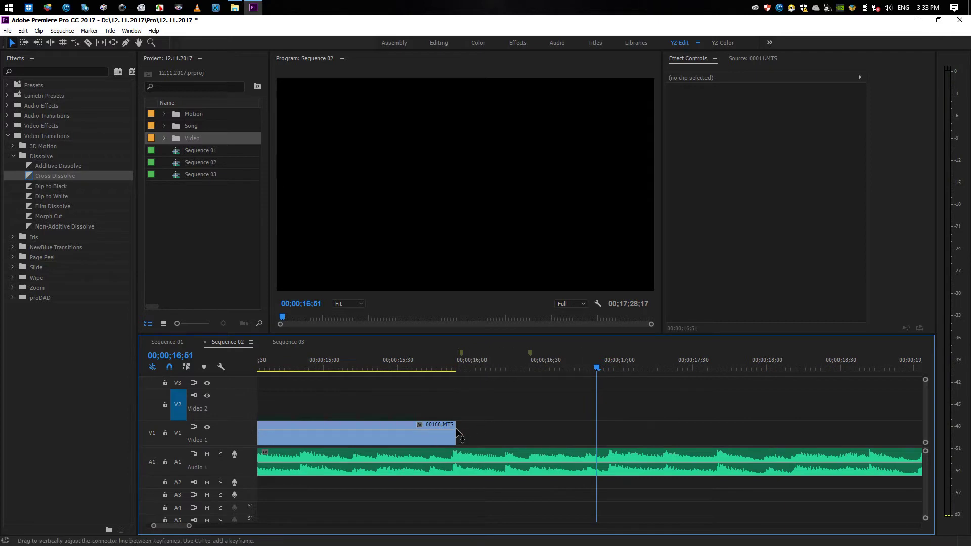
# Lengthen 00166.MTS by 16 frames and park the playhead on the 15;56 marker
pyautogui.moveTo(470, 423); pyautogui.dragTo(501, 423)
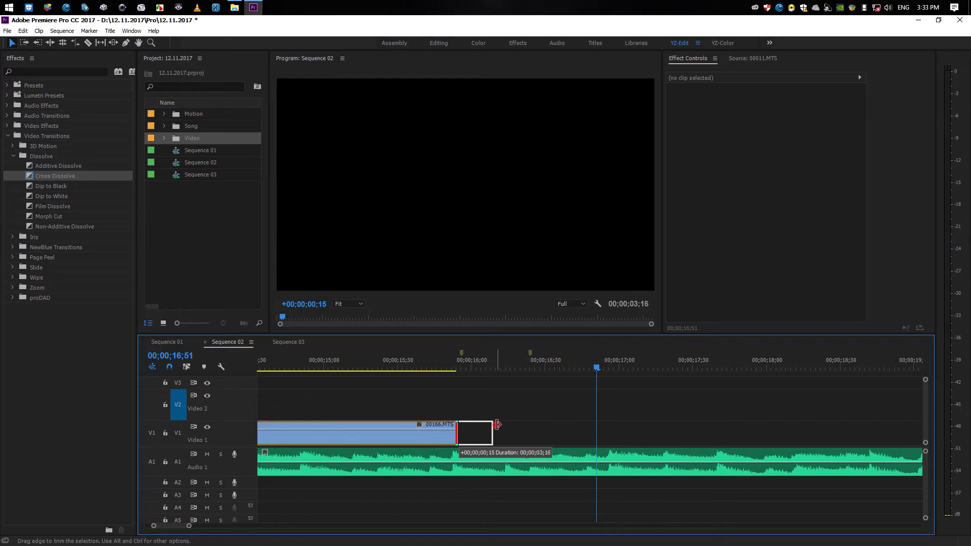
pyautogui.moveTo(498, 425); pyautogui.dragTo(497, 424)
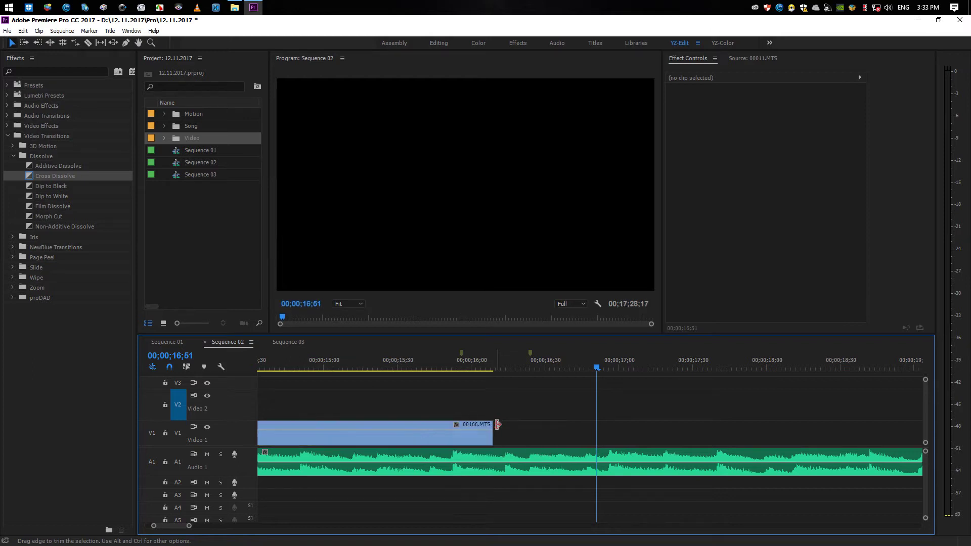
pyautogui.click(460, 353)
# Keyframe opacity at the 15;56 marker, fade the clip end to 0%, and preview
pyautogui.press('p')
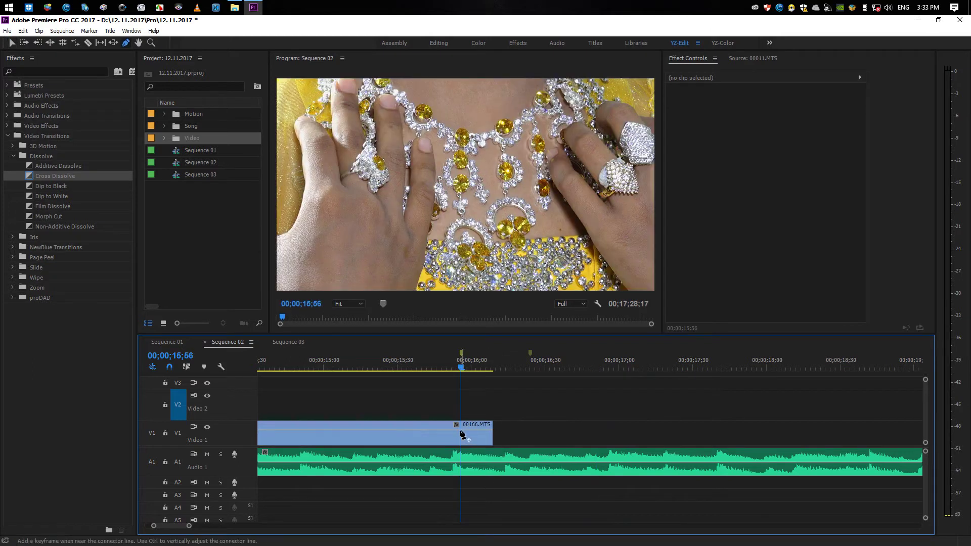
pyautogui.click(457, 429)
pyautogui.moveTo(478, 429); pyautogui.dragTo(506, 450)
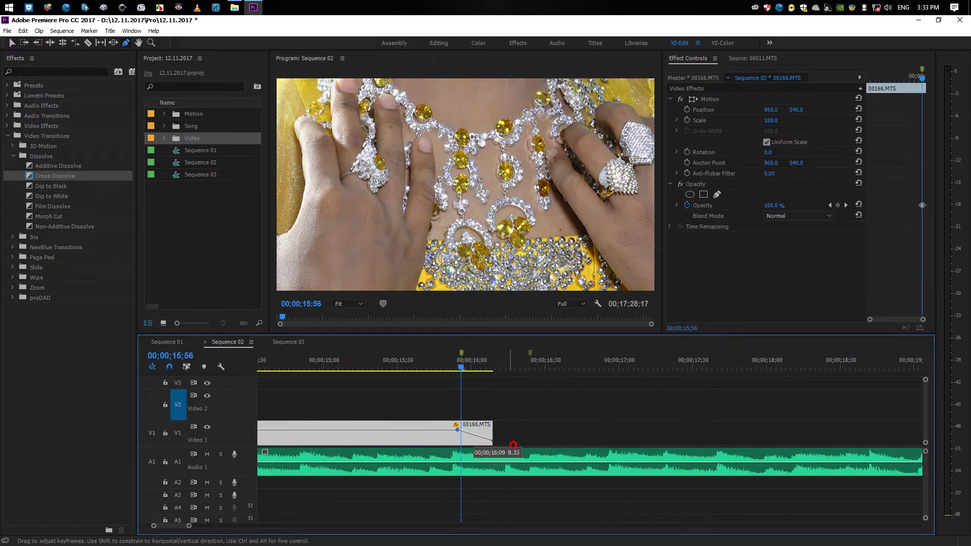
pyautogui.press('v')
pyautogui.press('space')
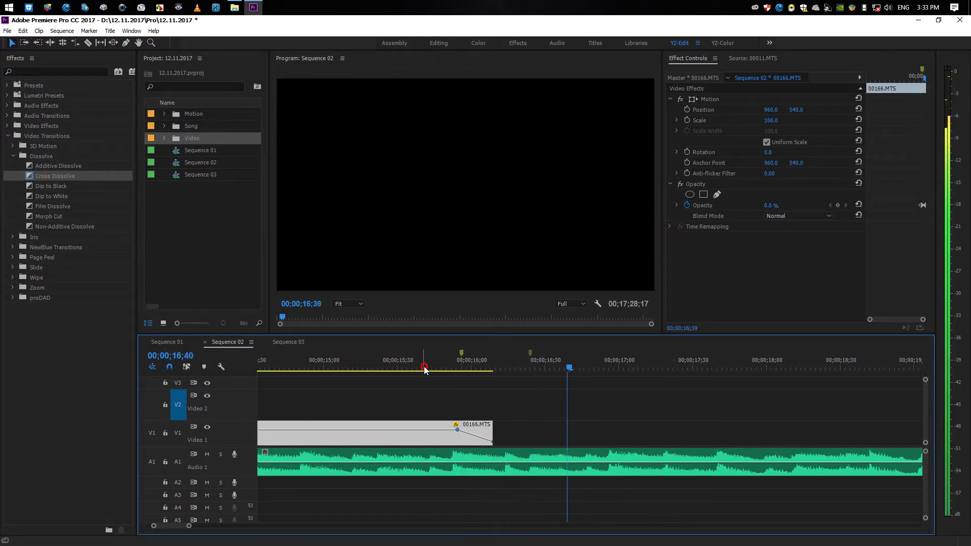
pyautogui.click(430, 360)
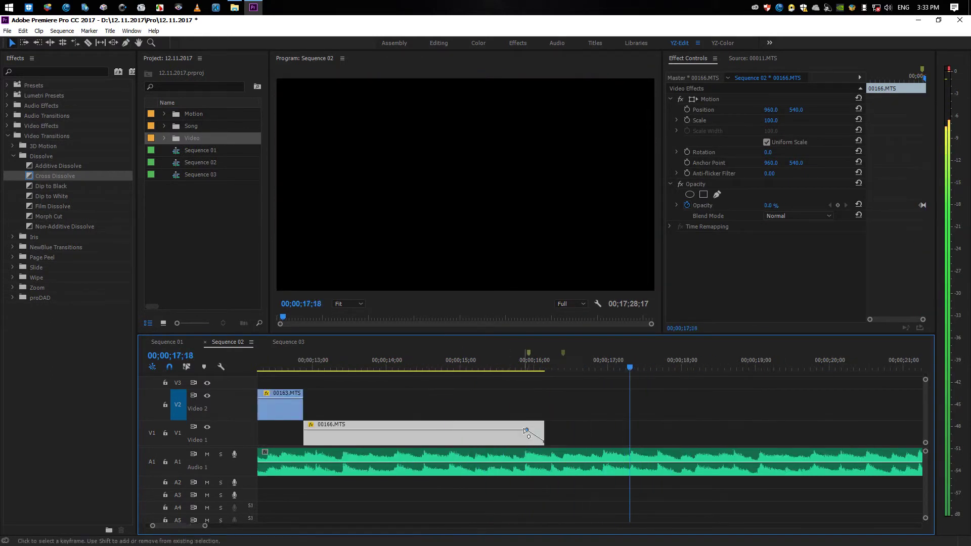
pyautogui.press('-')
pyautogui.press('-')
pyautogui.press('-')
pyautogui.click(554, 390)
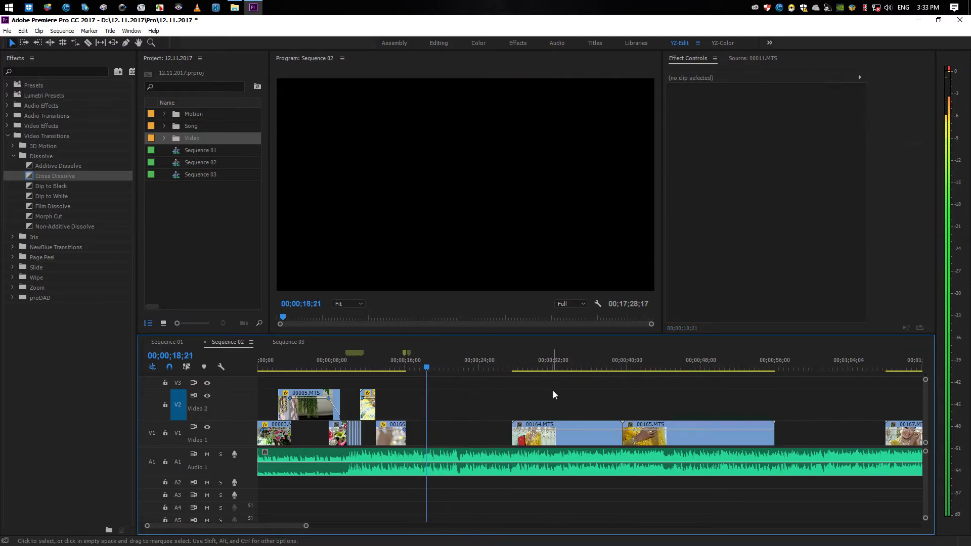
# Scrub through 00164.MTS to find a cut point near 36 seconds
pyautogui.click(526, 368)
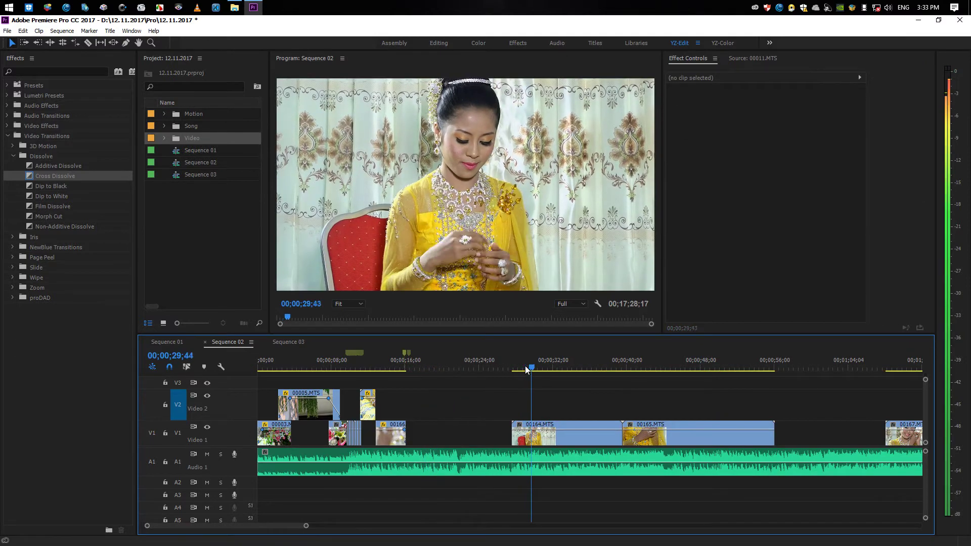
pyautogui.click(566, 365)
pyautogui.click(596, 366)
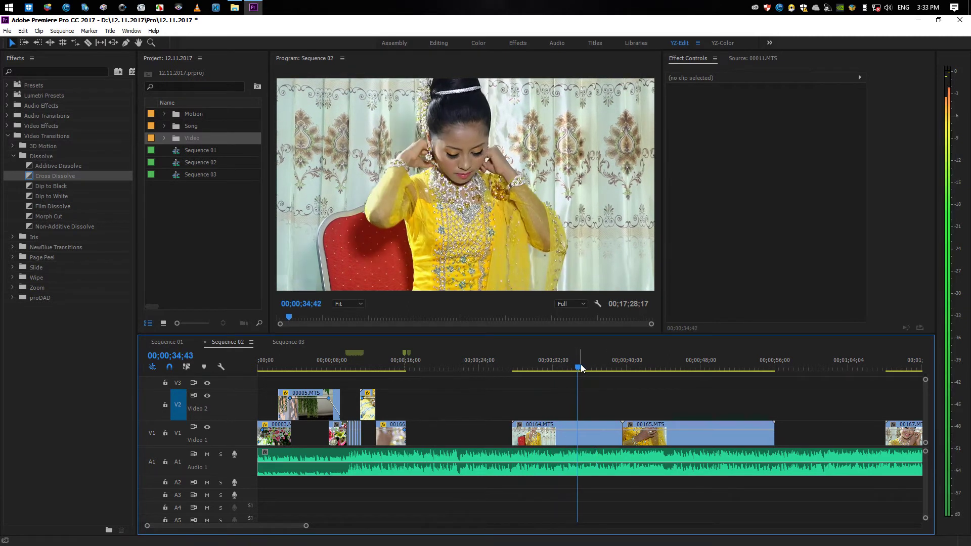
pyautogui.moveTo(582, 366); pyautogui.dragTo(591, 370)
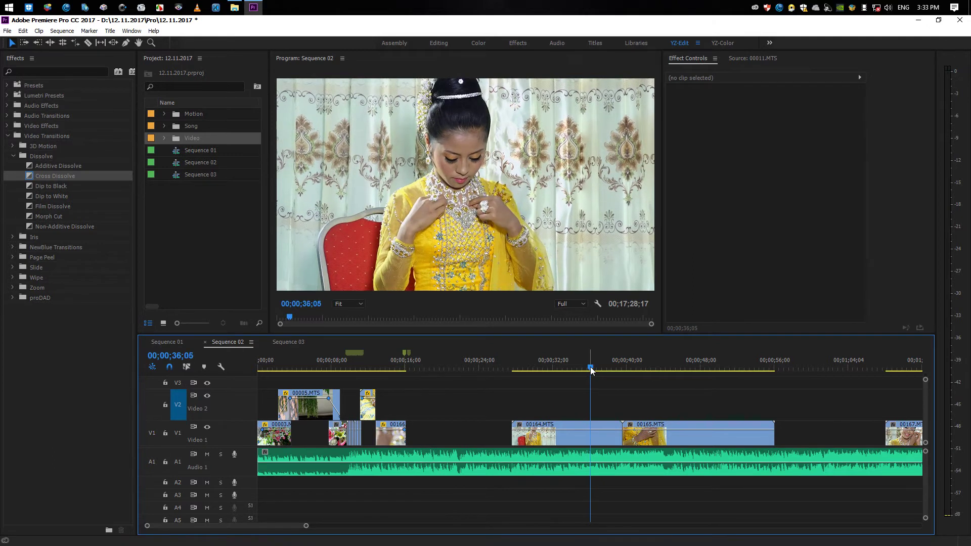
pyautogui.press('v')
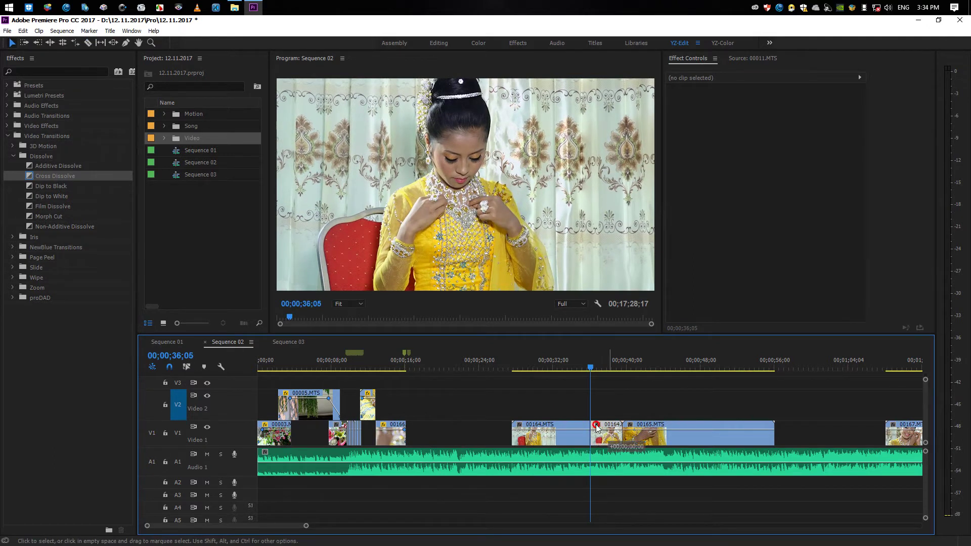
# Move the 00164 piece to about 17 seconds on Video 1 and review it
pyautogui.moveTo(597, 428); pyautogui.dragTo(424, 430)
pyautogui.click(428, 360)
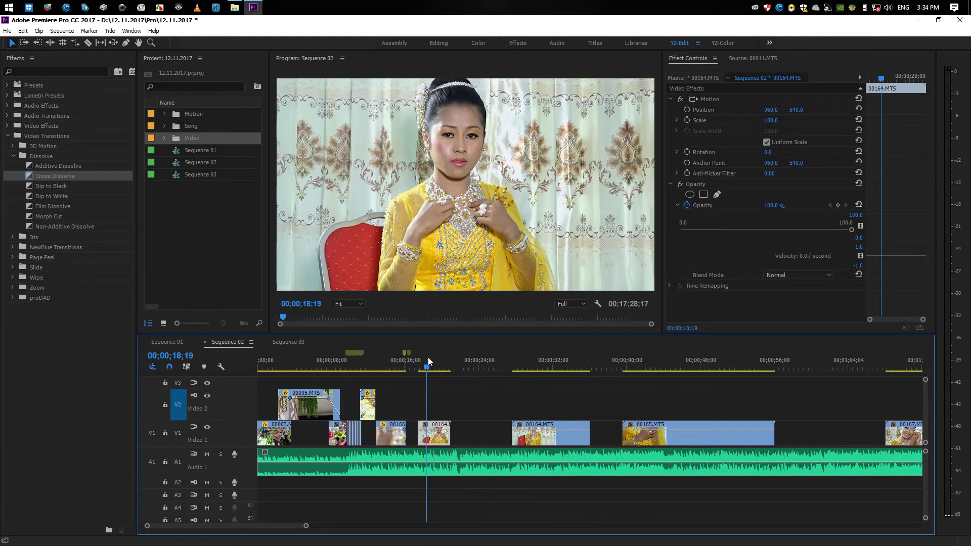
pyautogui.press('space')
pyautogui.press('=')
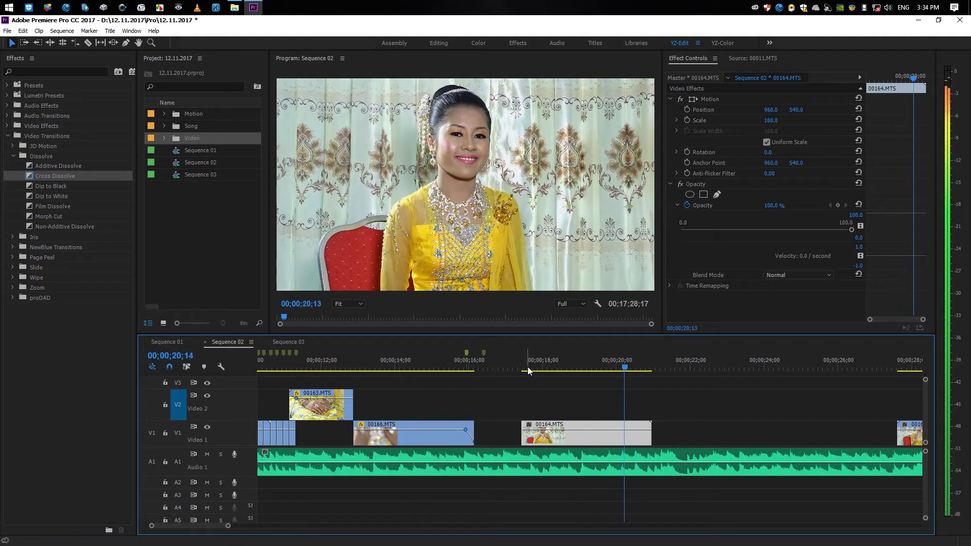
pyautogui.click(527, 366)
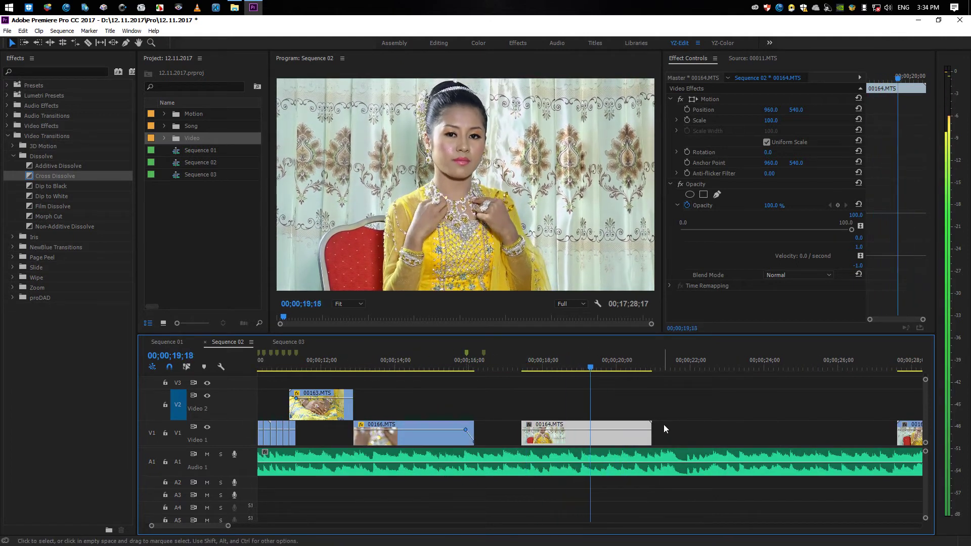
pyautogui.press('-')
pyautogui.click(568, 367)
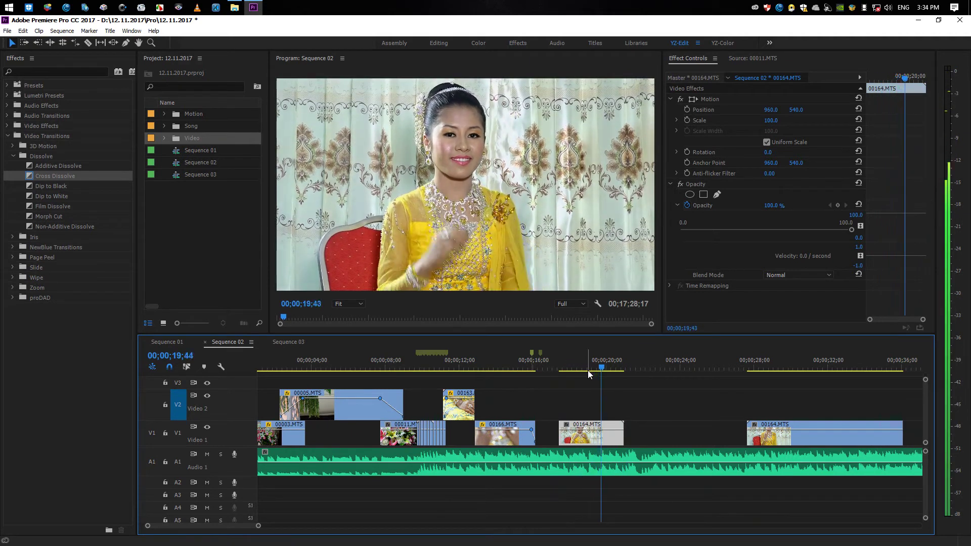
pyautogui.press('space')
pyautogui.click(586, 368)
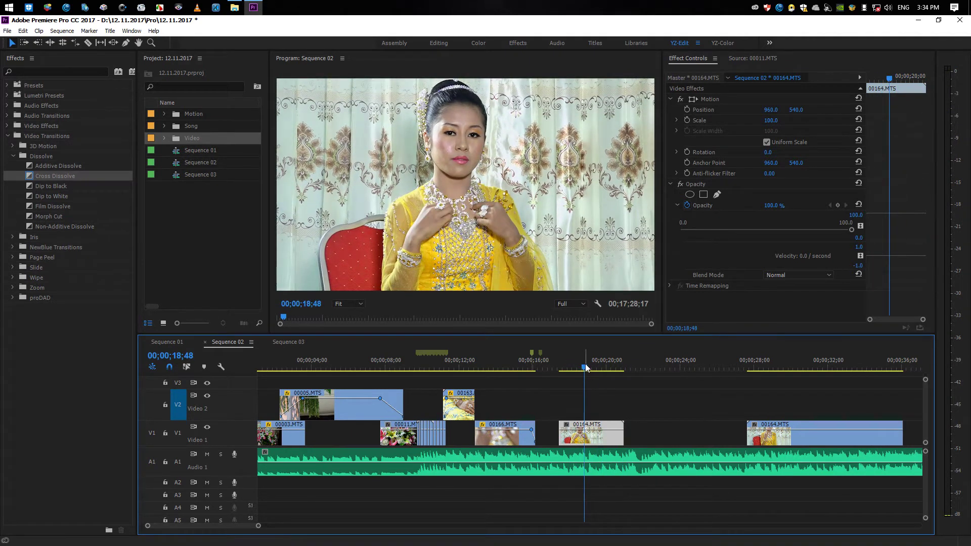
pyautogui.click(566, 366)
pyautogui.press('space')
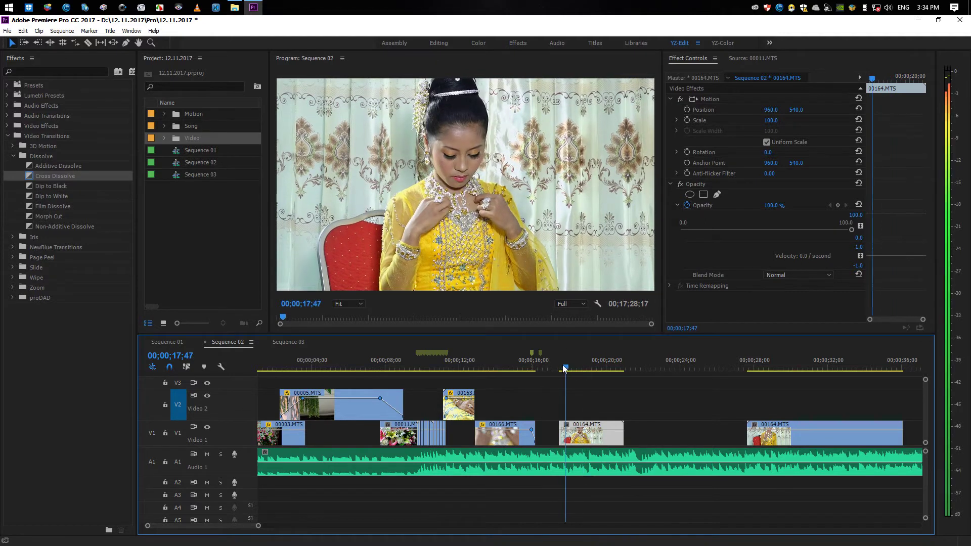
# Apply 50% speed to 00164.MTS via Speed/Duration, preview it, then undo
pyautogui.rightClick(589, 437)
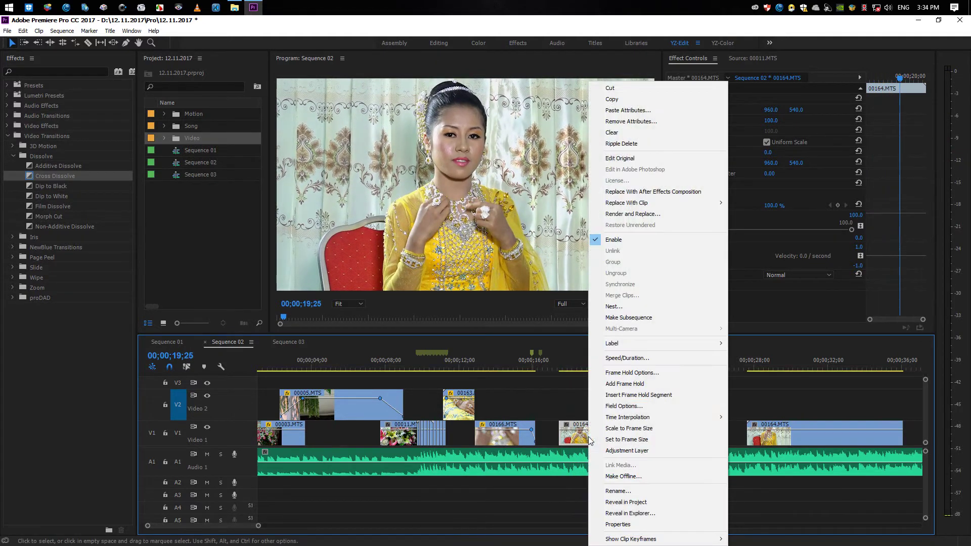
pyautogui.click(622, 358)
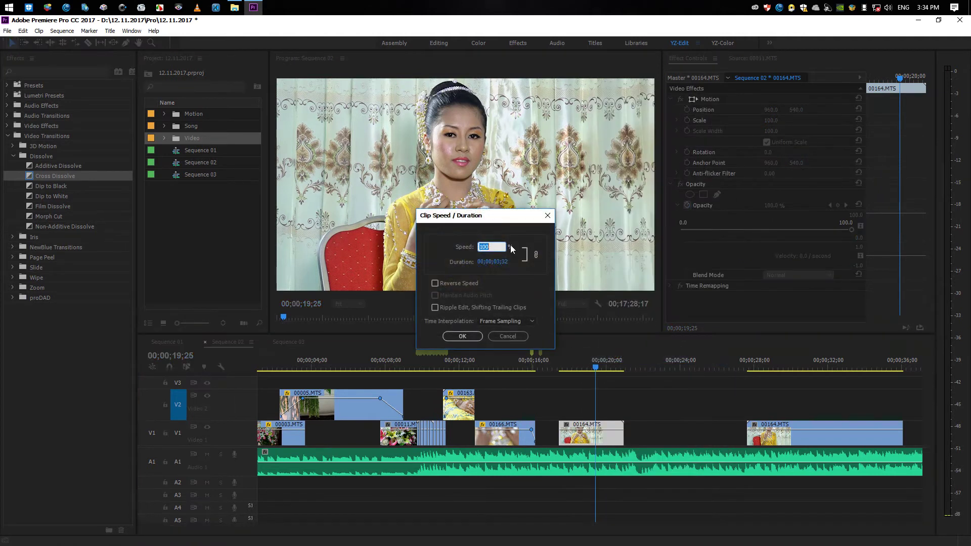
pyautogui.click(465, 336)
pyautogui.click(563, 368)
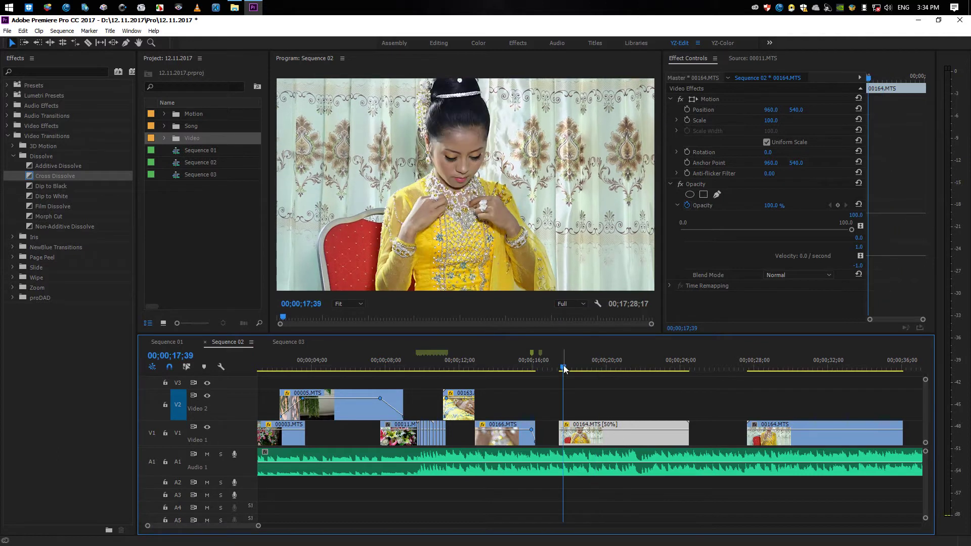
pyautogui.press('space')
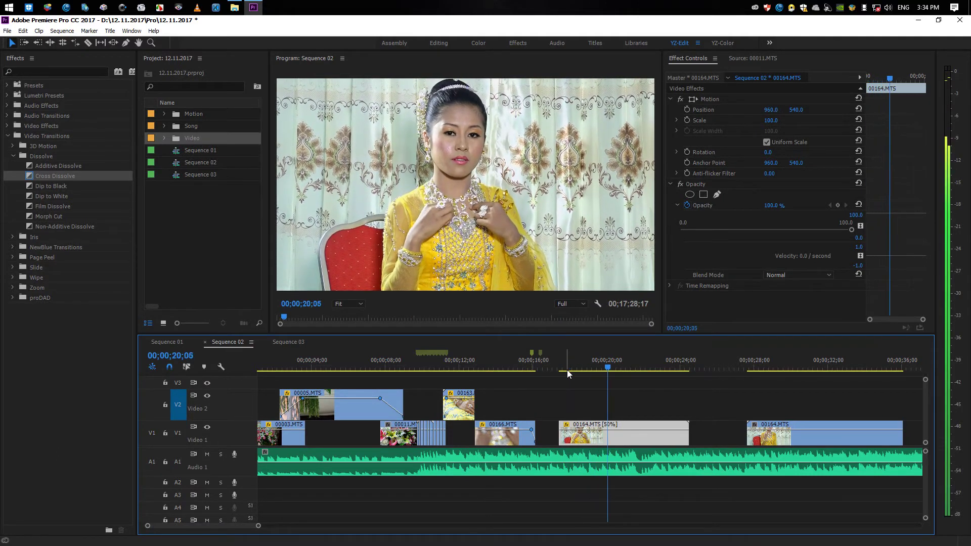
pyautogui.hotkey('ctrl', 'z')
# Reapply a Speed/Duration change to 00164.MTS and preview the shorter, faster clip
pyautogui.click(576, 366)
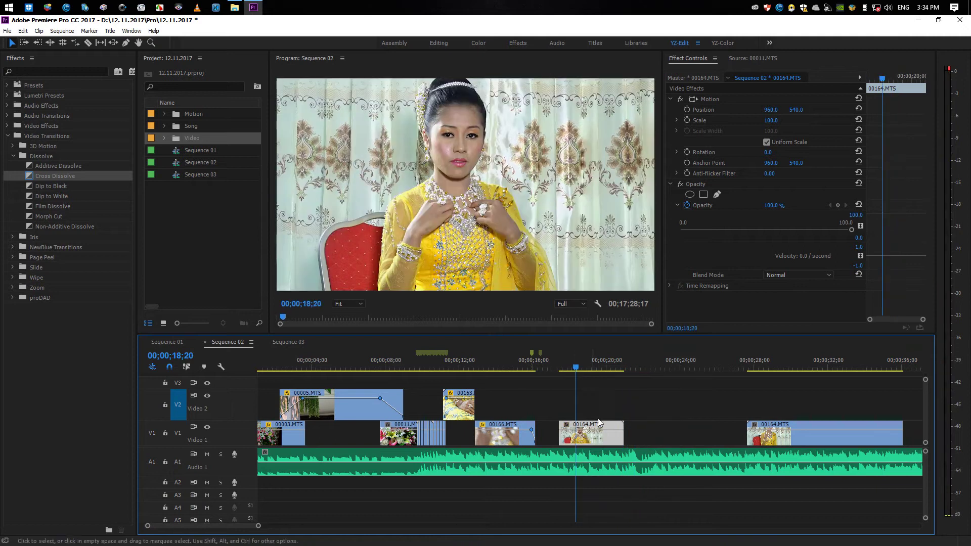
pyautogui.rightClick(606, 454)
pyautogui.rightClick(596, 433)
pyautogui.rightClick(596, 434)
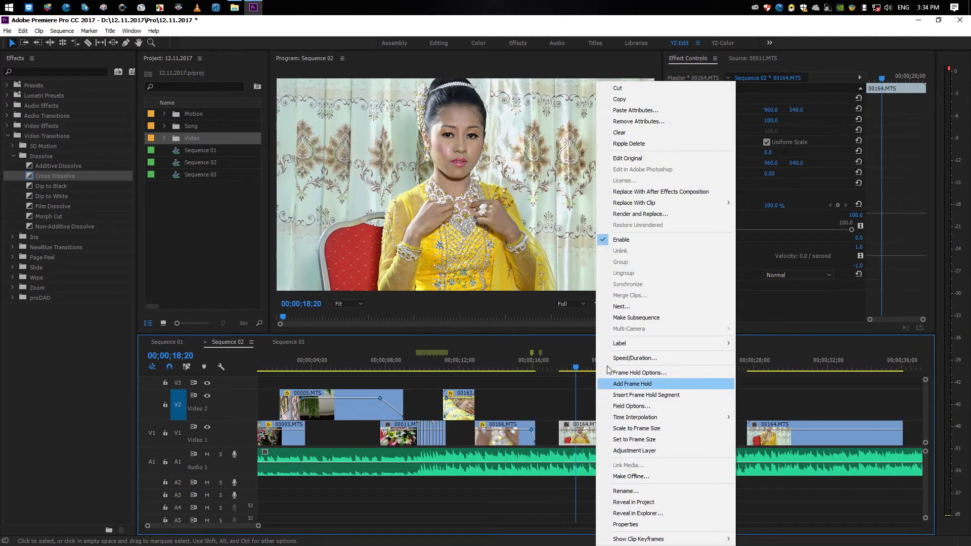
pyautogui.click(638, 358)
pyautogui.write('200')
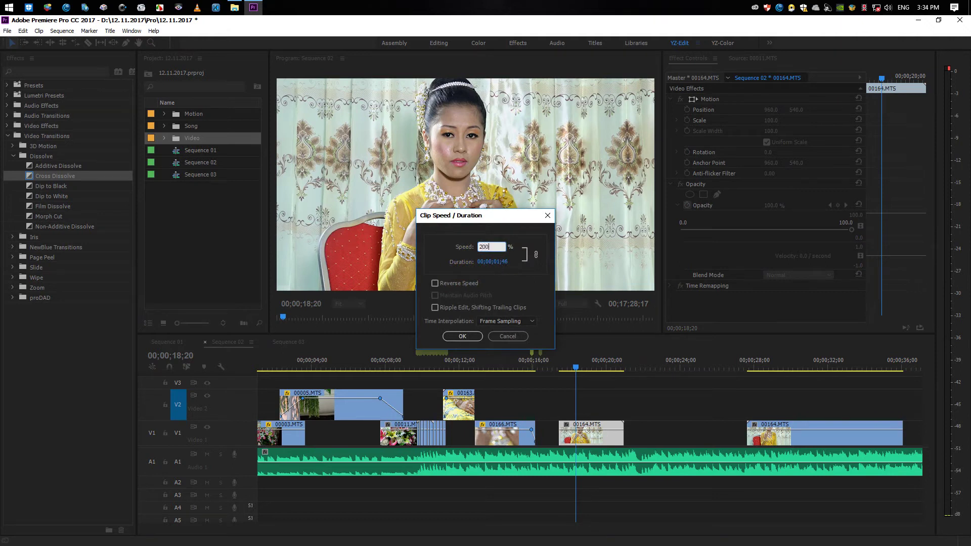
pyautogui.press('Return')
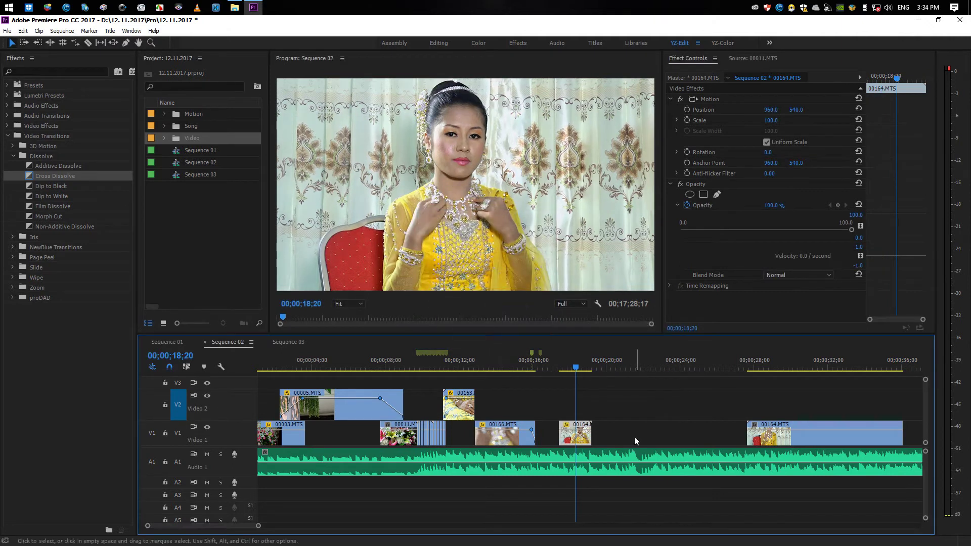
pyautogui.press('space')
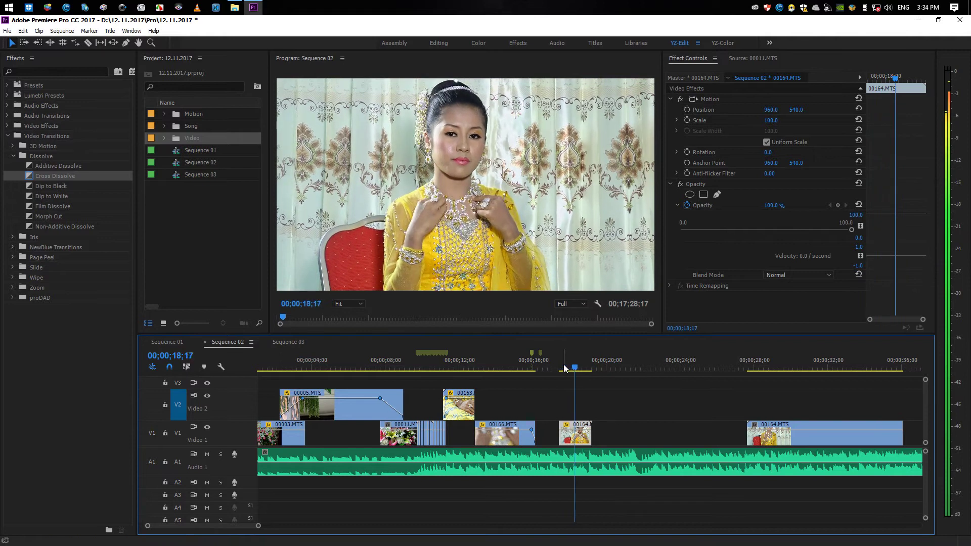
# Set 00164.MTS to 50% speed again, preview, and undo the change
pyautogui.rightClick(598, 434)
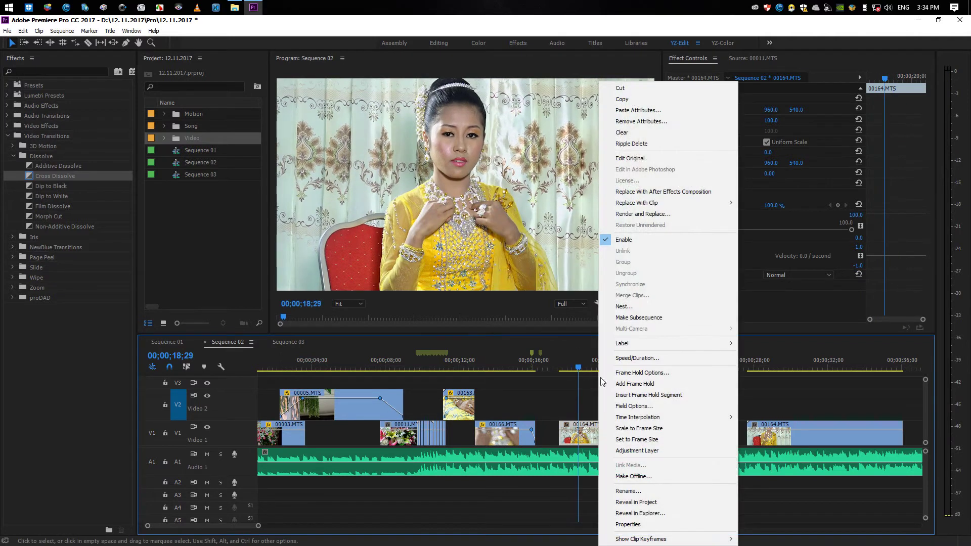
pyautogui.click(651, 358)
pyautogui.write('50')
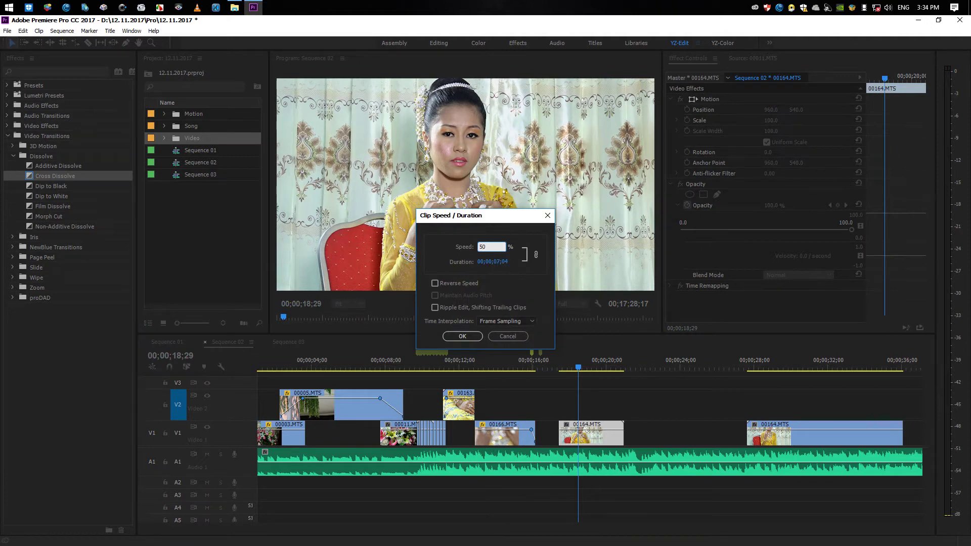
pyautogui.press('Return')
pyautogui.press('space')
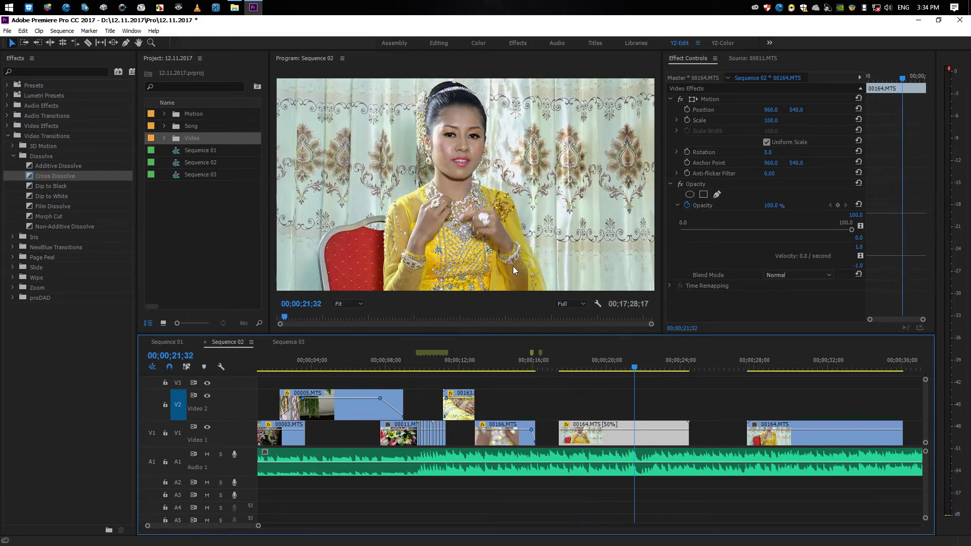
pyautogui.hotkey('ctrl', 'z')
# Try slowing 00164.MTS by rate-stretching its end, then undo the stretch
pyautogui.press('r')
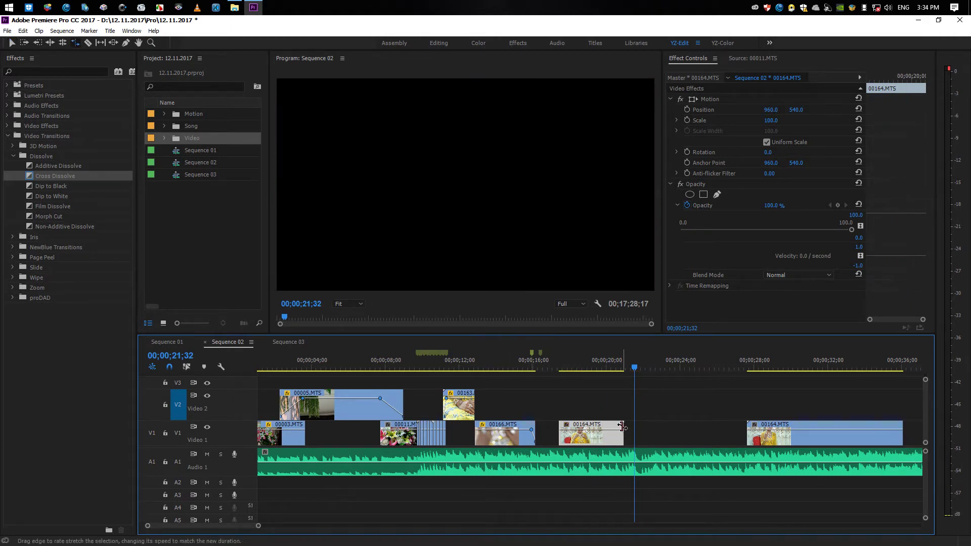
pyautogui.moveTo(622, 427); pyautogui.dragTo(675, 436)
pyautogui.press('v')
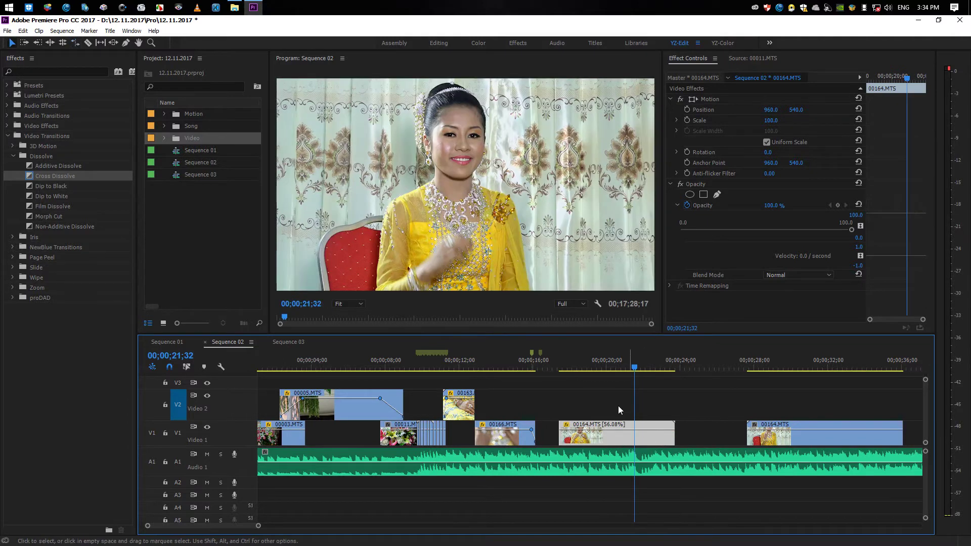
pyautogui.click(569, 369)
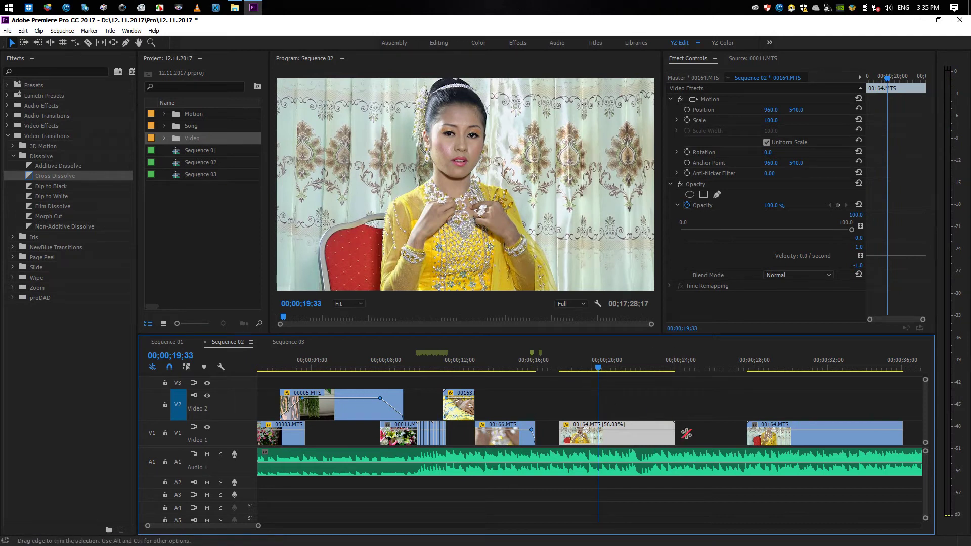
pyautogui.moveTo(582, 432); pyautogui.dragTo(582, 433)
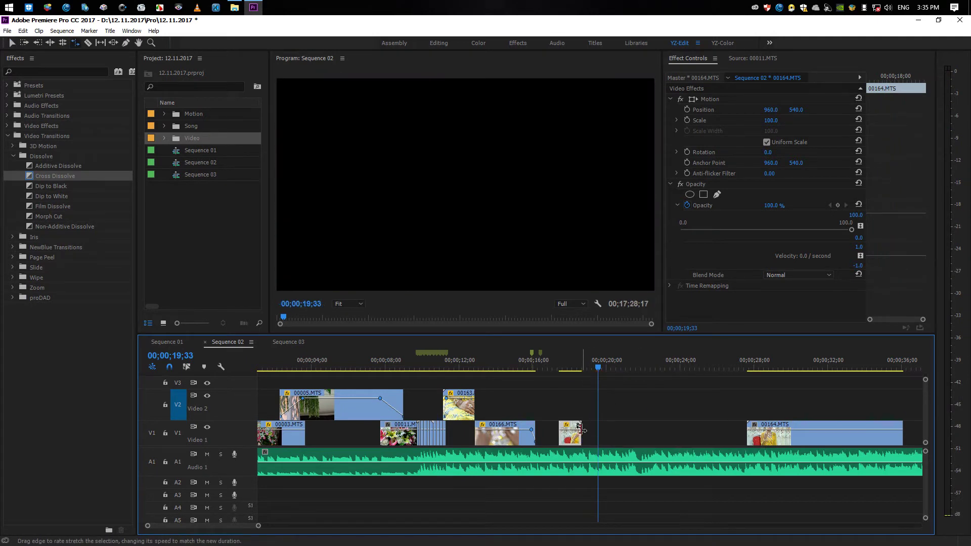
pyautogui.press('v')
pyautogui.click(560, 360)
pyautogui.press('space')
pyautogui.hotkey('ctrl', 'z')
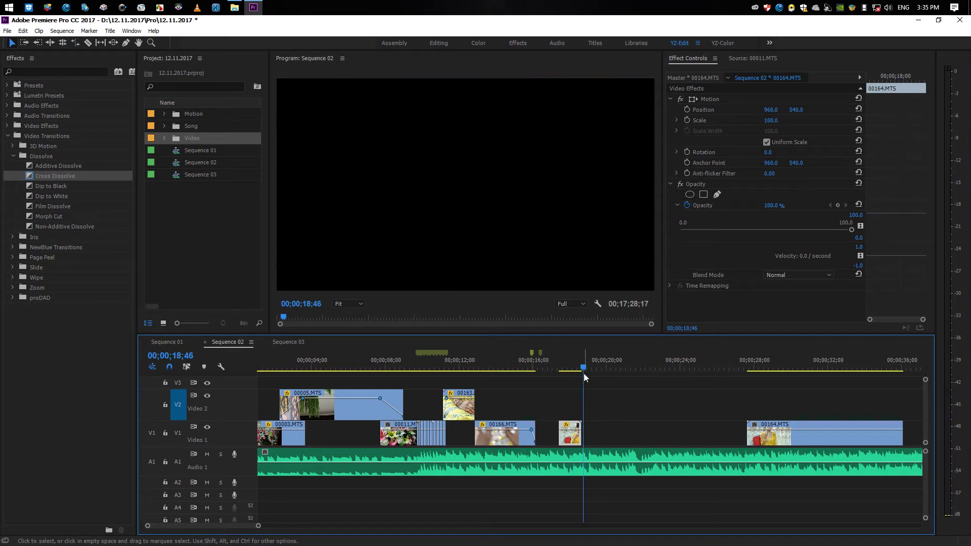
# Set 00164.MTS to 50% speed through Speed/Duration and play it back
pyautogui.rightClick(605, 423)
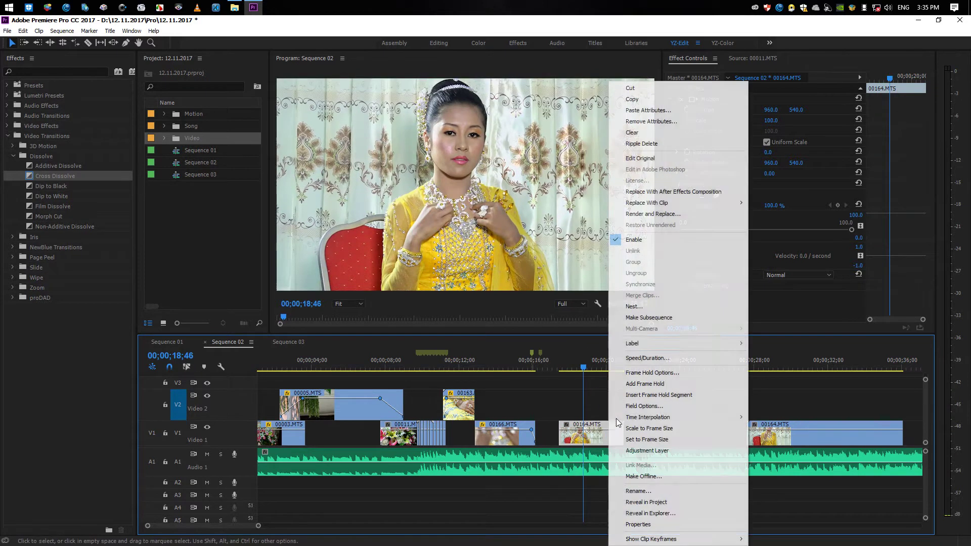
pyautogui.click(642, 359)
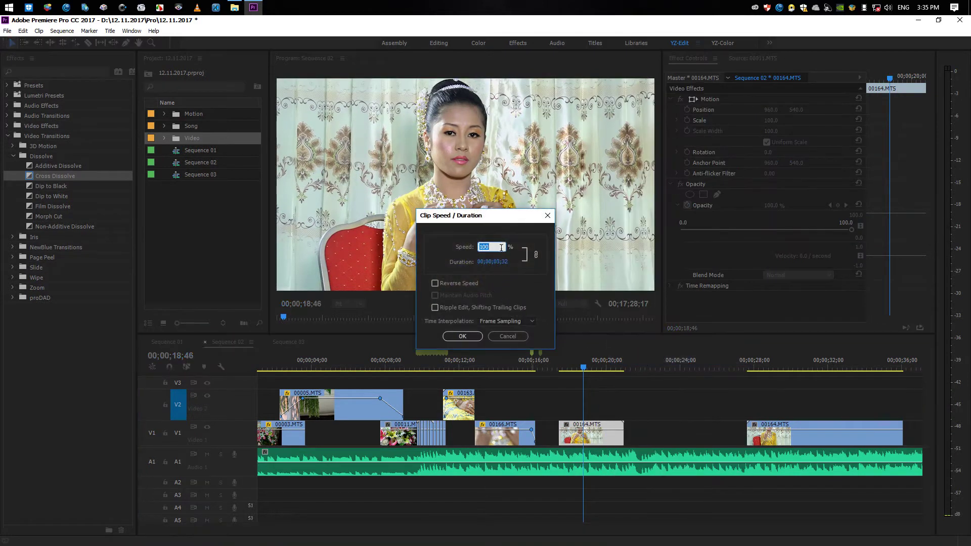
pyautogui.press('Return')
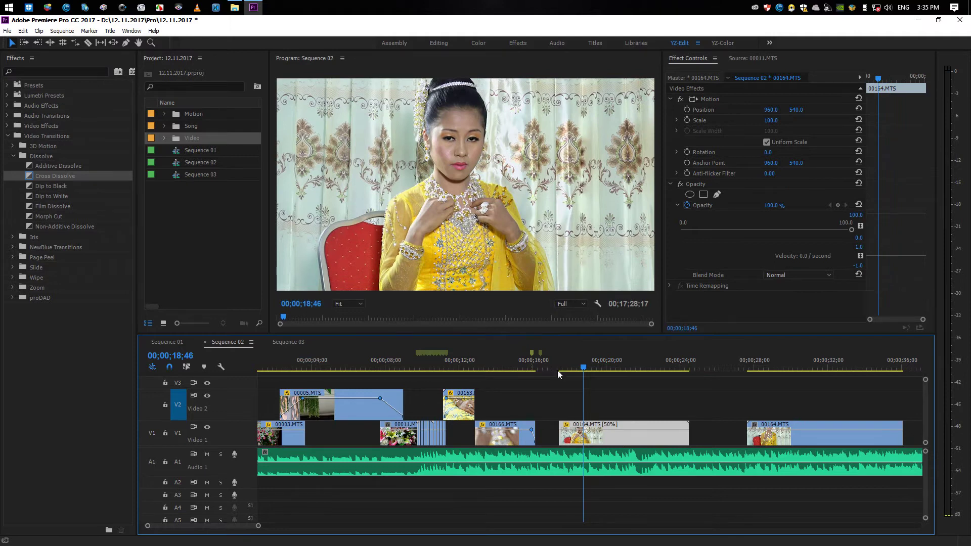
pyautogui.press('space')
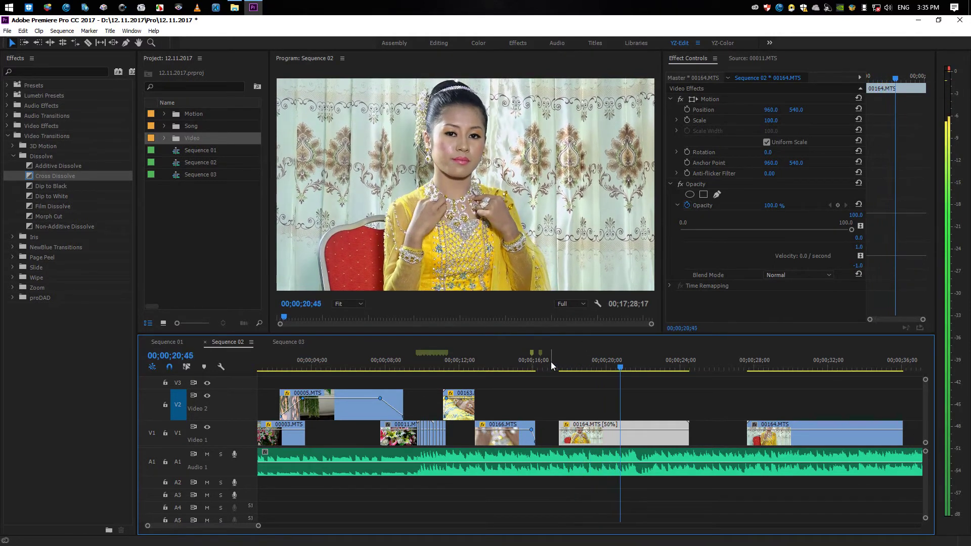
# Trim the slowed 00164.MTS end back to the playhead at 21;03
pyautogui.press('space')
pyautogui.moveTo(634, 367); pyautogui.dragTo(626, 367)
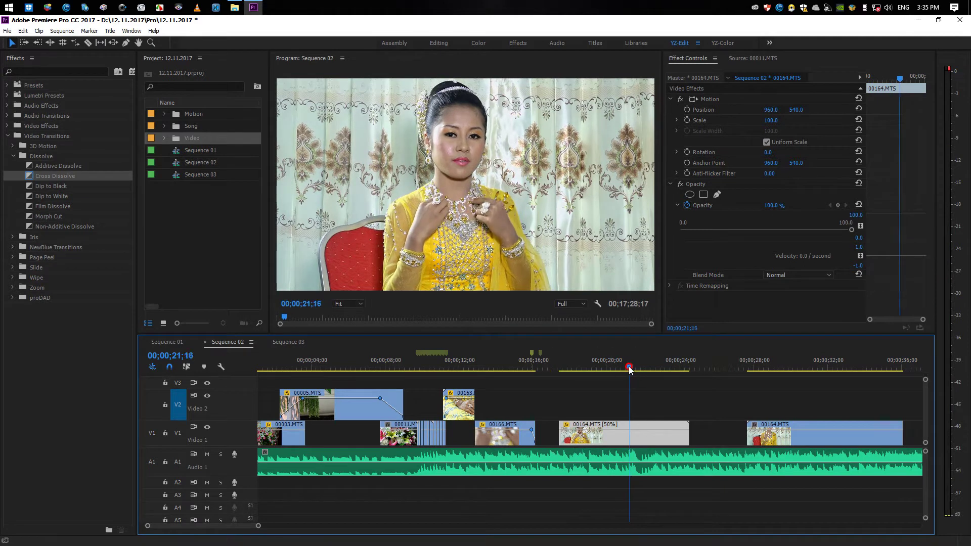
pyautogui.moveTo(687, 431); pyautogui.dragTo(545, 440)
pyautogui.click(527, 367)
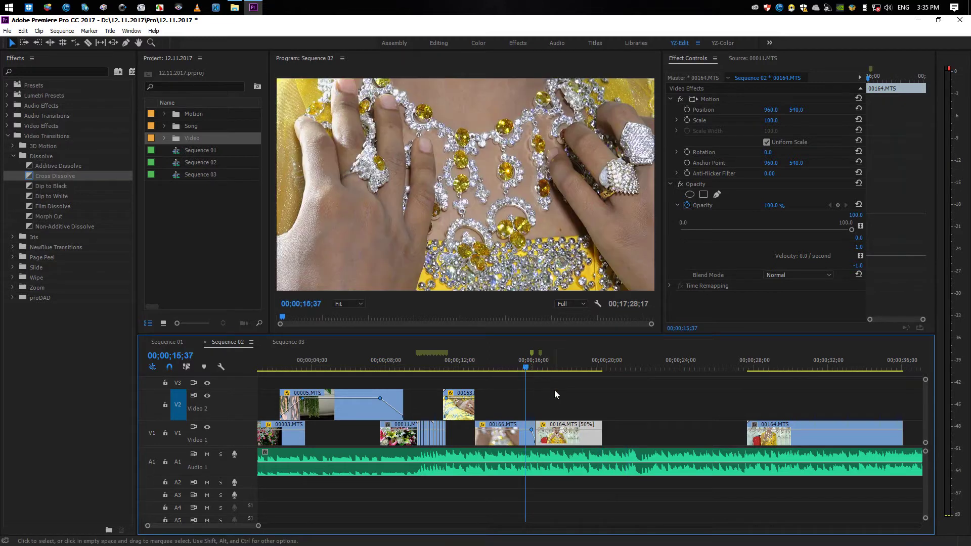
pyautogui.click(554, 390)
# Add an opacity keyframe on 00164.MTS at the 16;24 marker and preview the fade
pyautogui.press('=')
pyautogui.press('=')
pyautogui.press('=')
pyautogui.moveTo(599, 369); pyautogui.dragTo(685, 374)
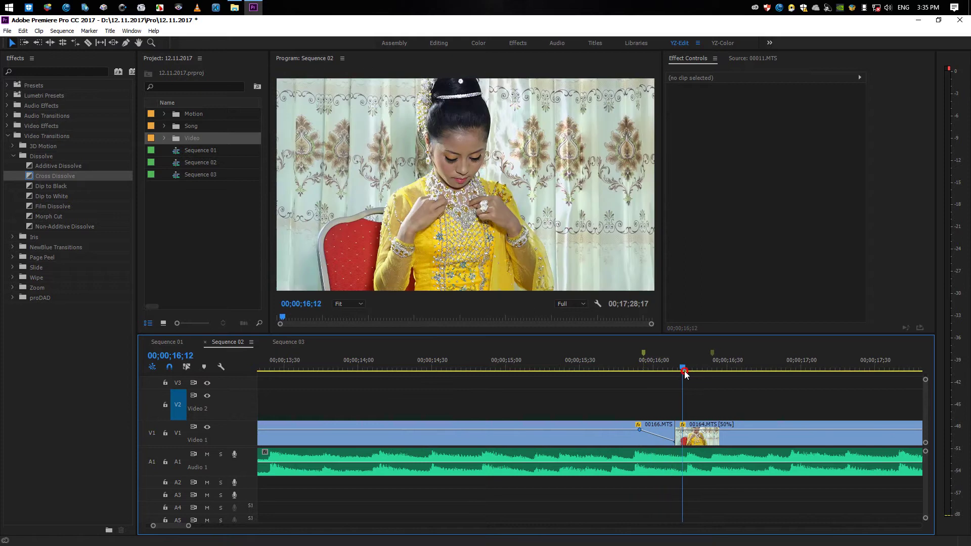
pyautogui.click(714, 350)
pyautogui.press('p')
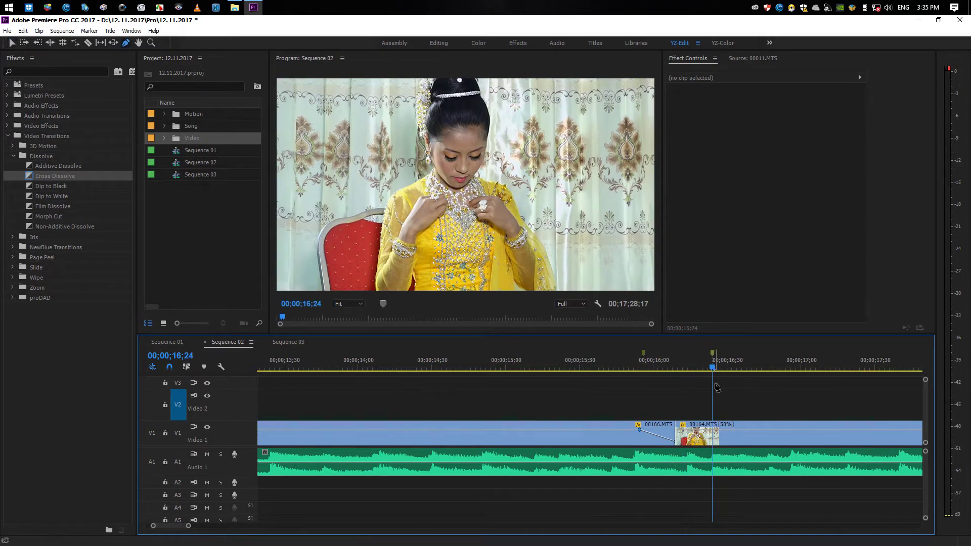
pyautogui.click(714, 430)
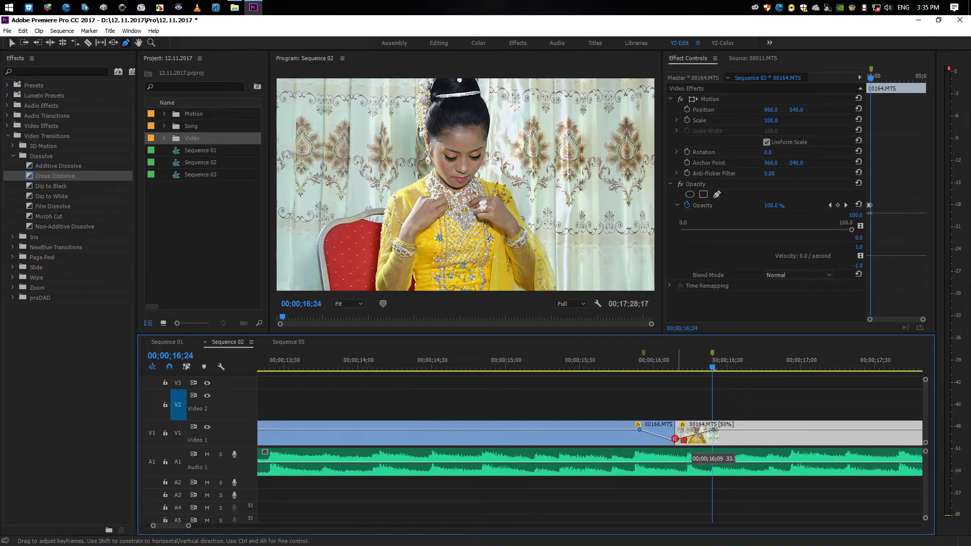
pyautogui.click(662, 388)
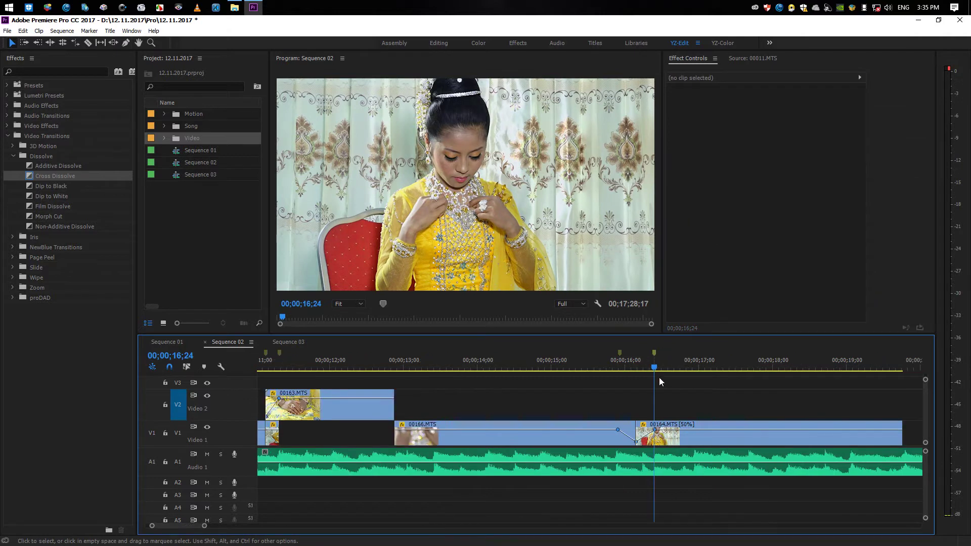
pyautogui.press('-')
pyautogui.press('-')
pyautogui.press('space')
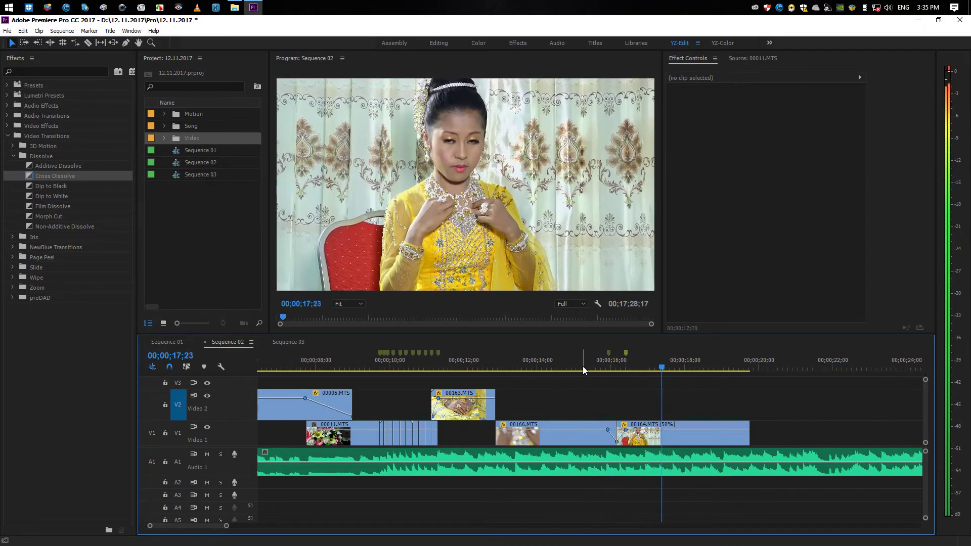
pyautogui.click(581, 366)
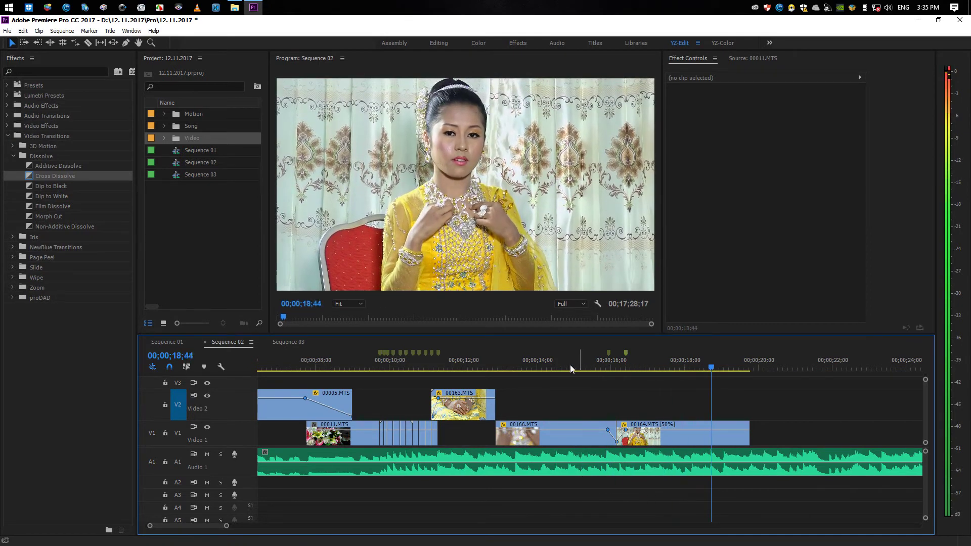
pyautogui.click(545, 362)
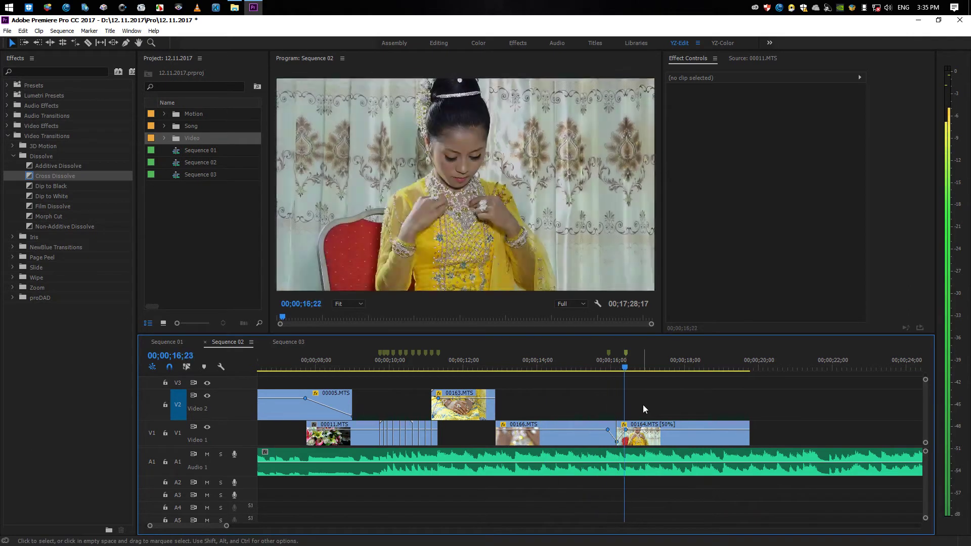
# Shift the 00164.MTS opacity keyframe to retime the crossfade and replay from 15;36
pyautogui.click(600, 365)
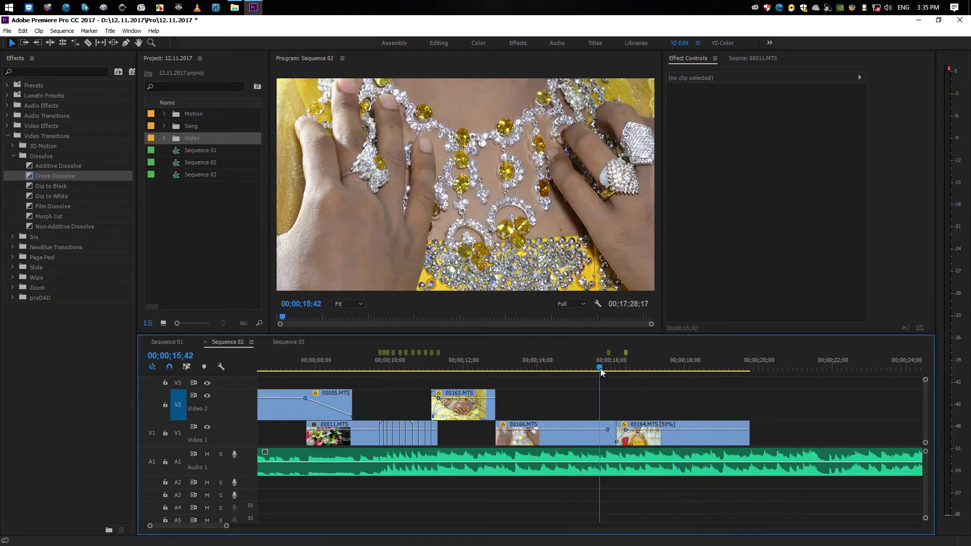
pyautogui.press('=')
pyautogui.press('=')
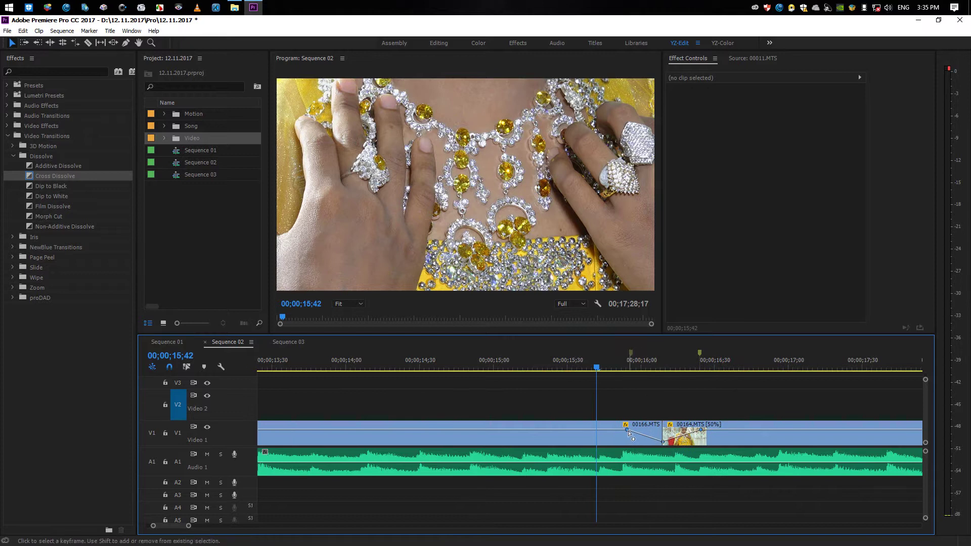
pyautogui.click(627, 430)
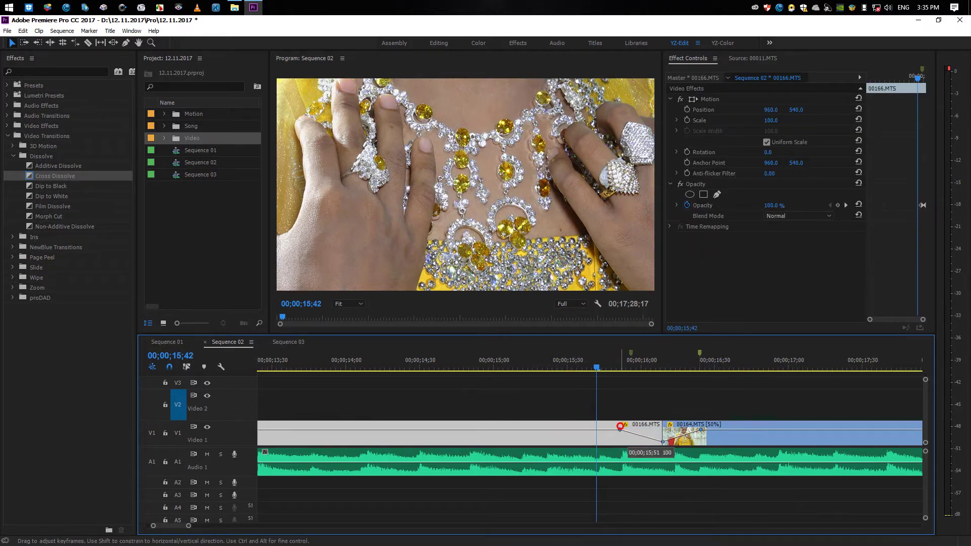
pyautogui.click(703, 428)
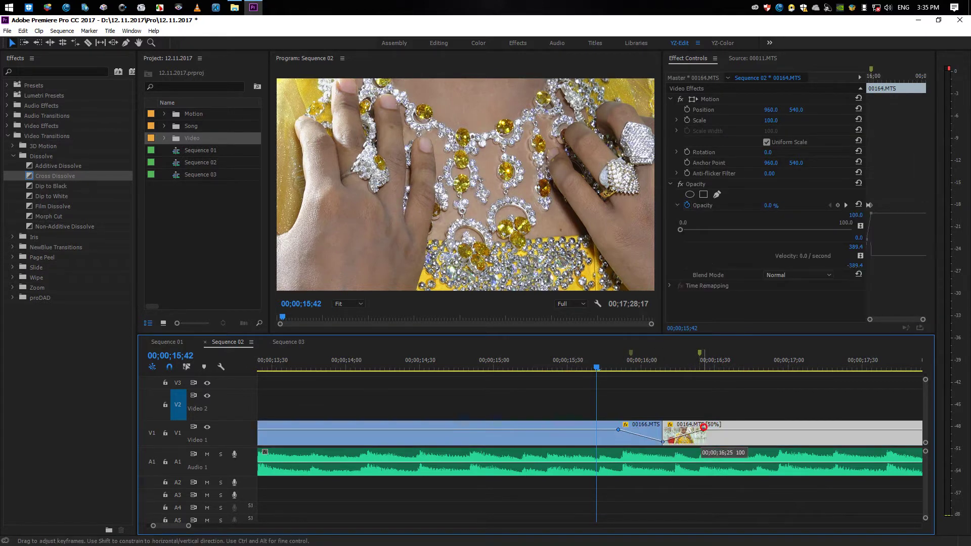
pyautogui.moveTo(709, 425); pyautogui.dragTo(711, 428)
pyautogui.click(698, 389)
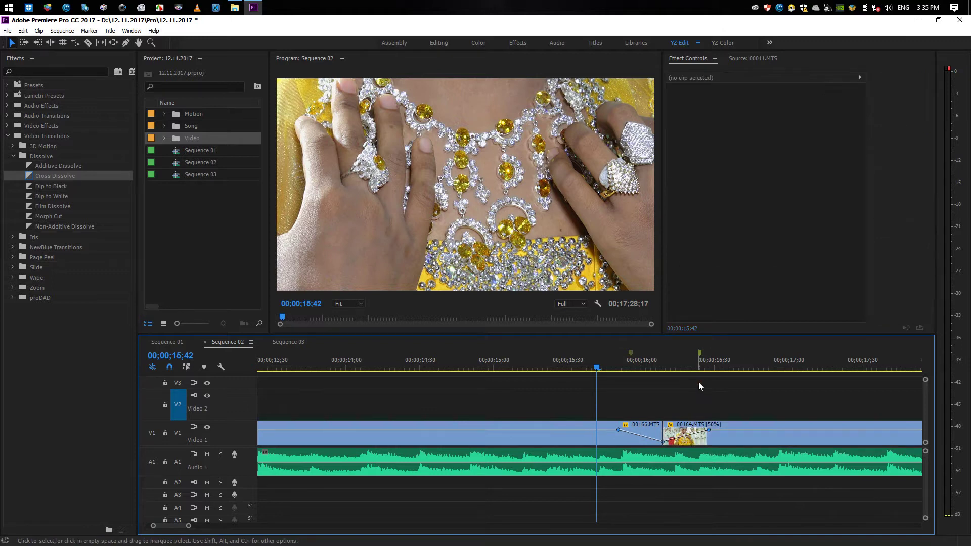
pyautogui.press('-')
pyautogui.press('-')
pyautogui.press('space')
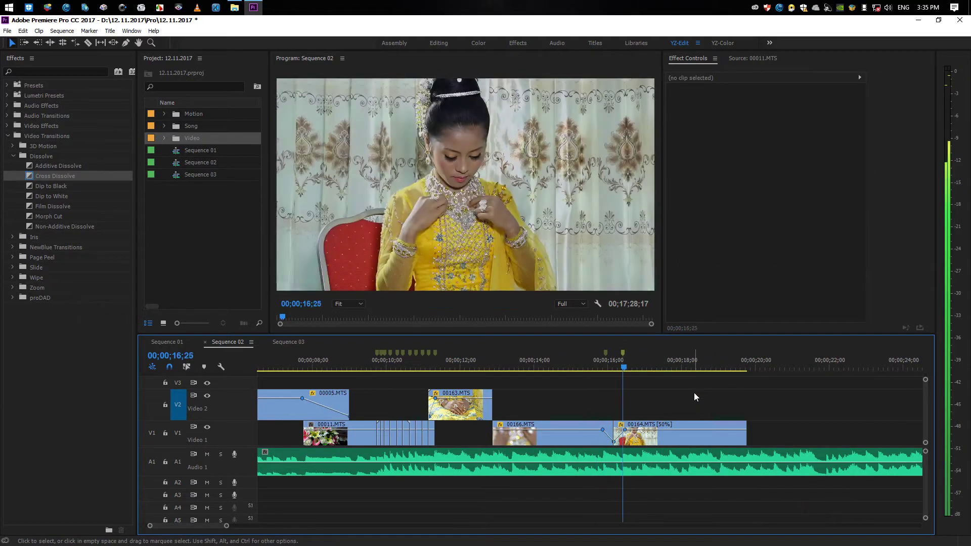
pyautogui.click(591, 365)
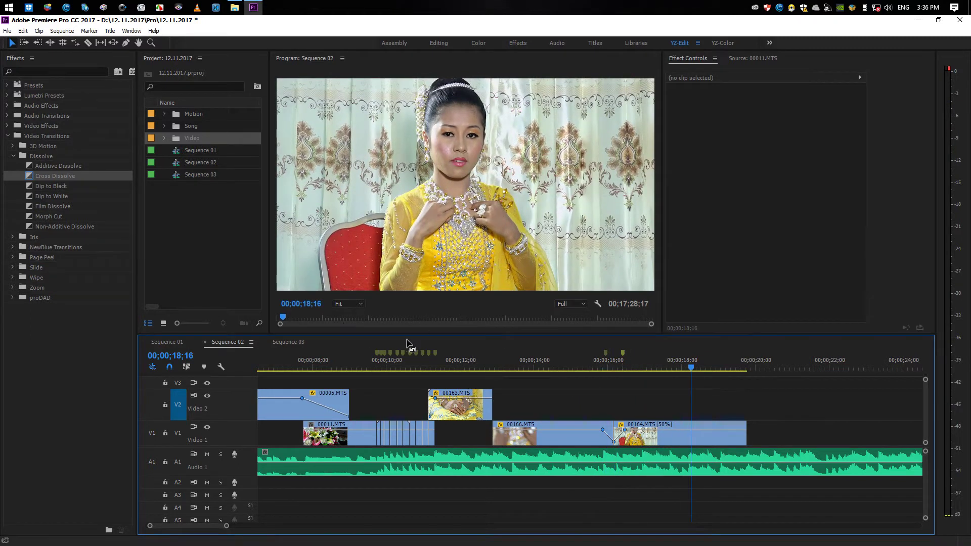
# Clear all markers from Sequence 02 and save the project
pyautogui.rightClick(621, 354)
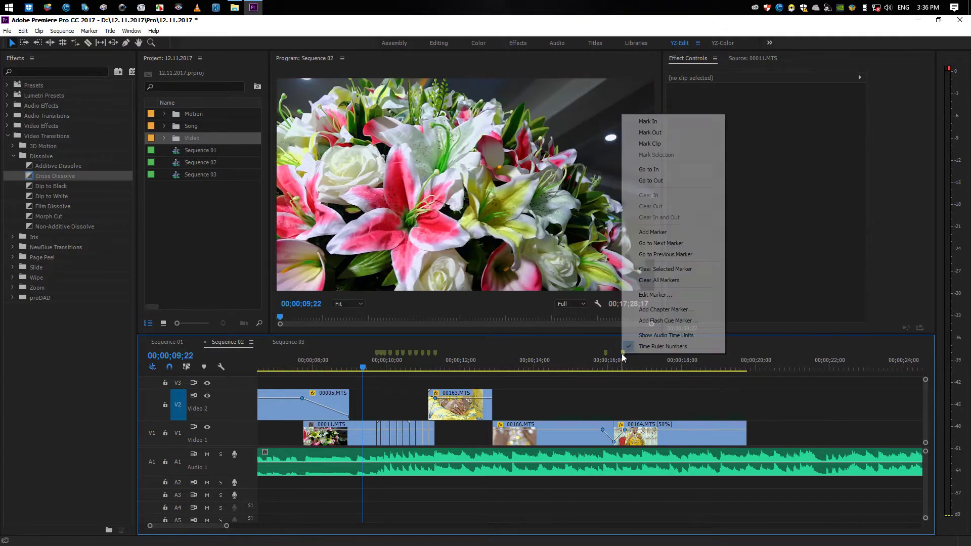
pyautogui.click(635, 281)
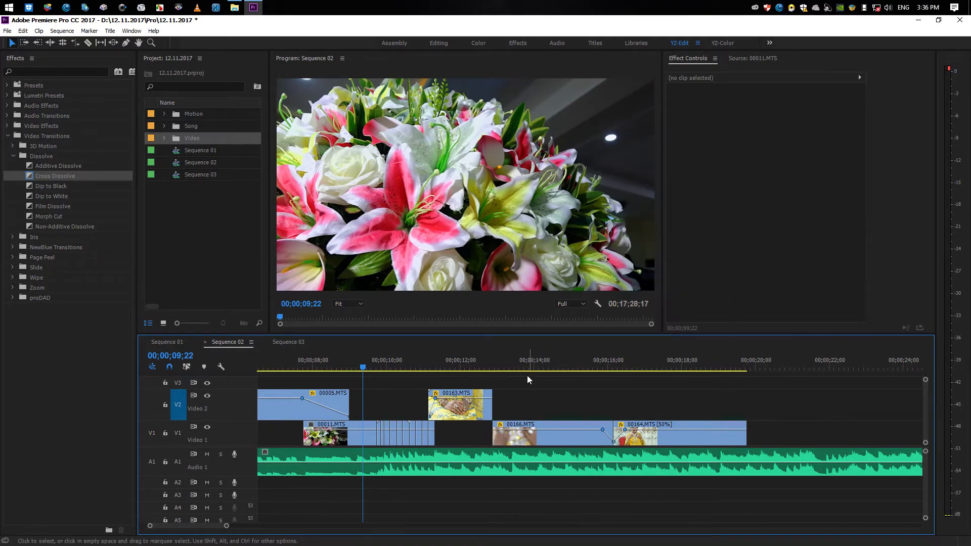
pyautogui.hotkey('ctrl', 's')
# Replay the opening seconds of the sequence and drop a marker at 05;11
pyautogui.press('-')
pyautogui.press('-')
pyautogui.press('Home')
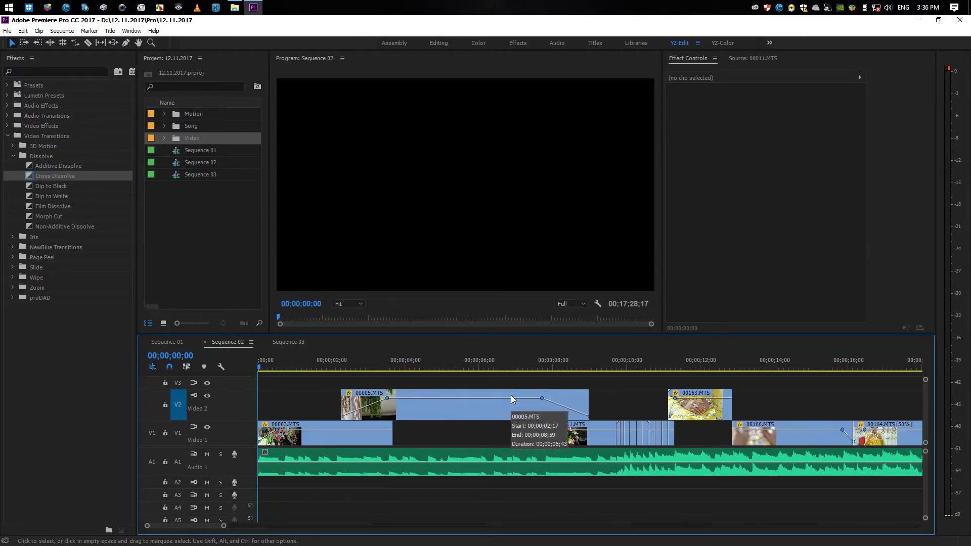
pyautogui.press('space')
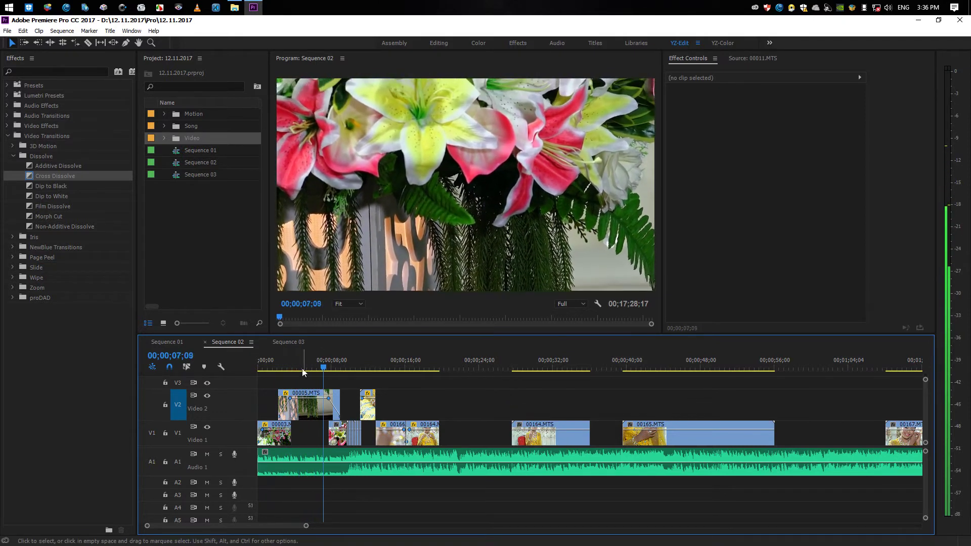
pyautogui.click(299, 360)
pyautogui.press('=')
pyautogui.press('=')
pyautogui.press('=')
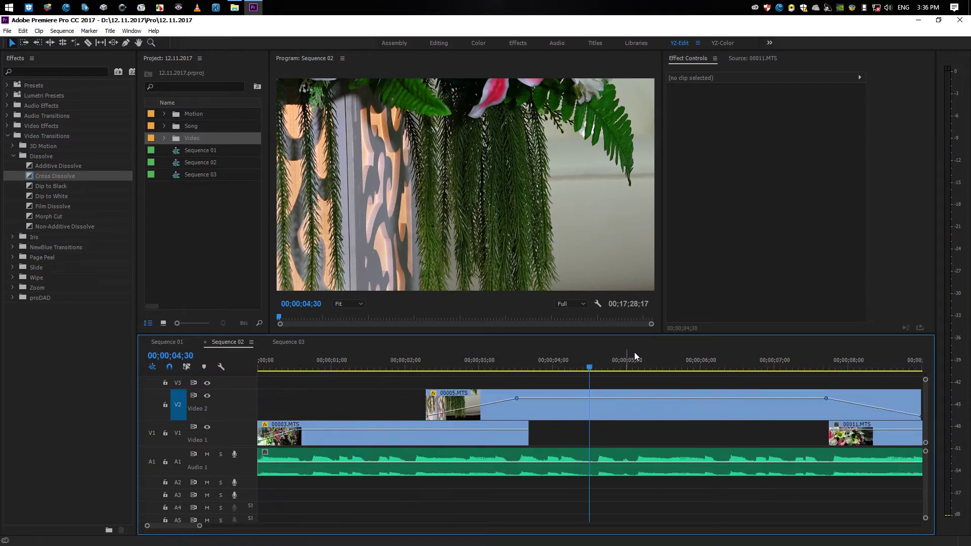
pyautogui.press('-')
pyautogui.click(410, 363)
pyautogui.press('space')
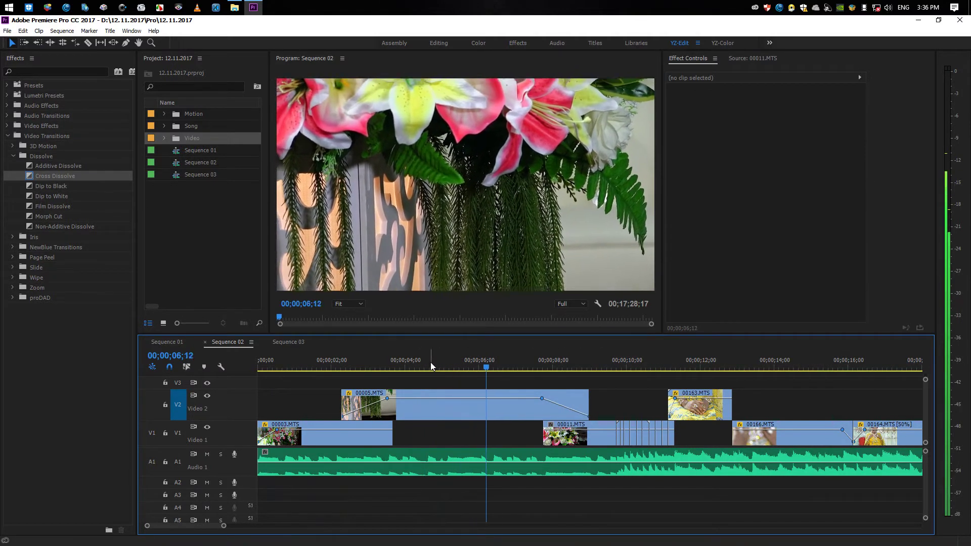
pyautogui.click(410, 364)
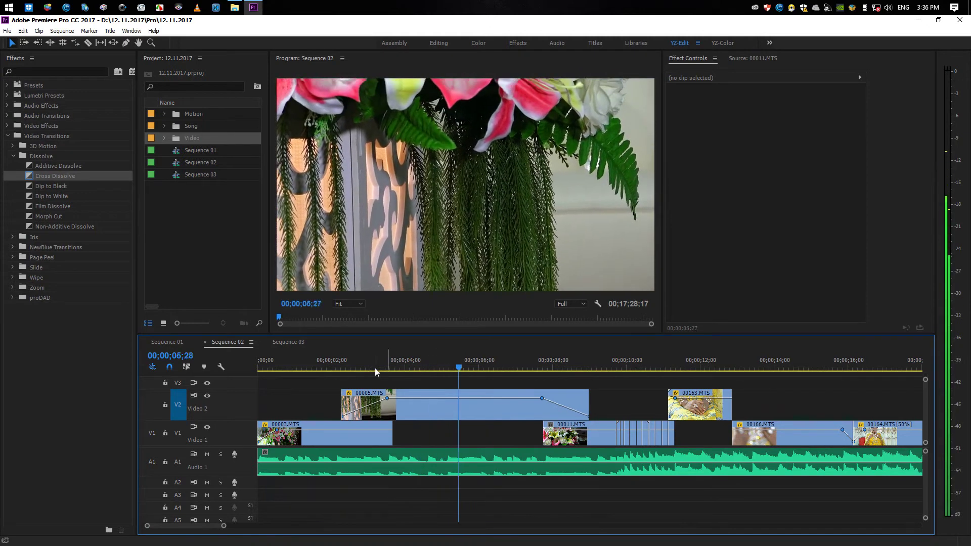
pyautogui.click(368, 369)
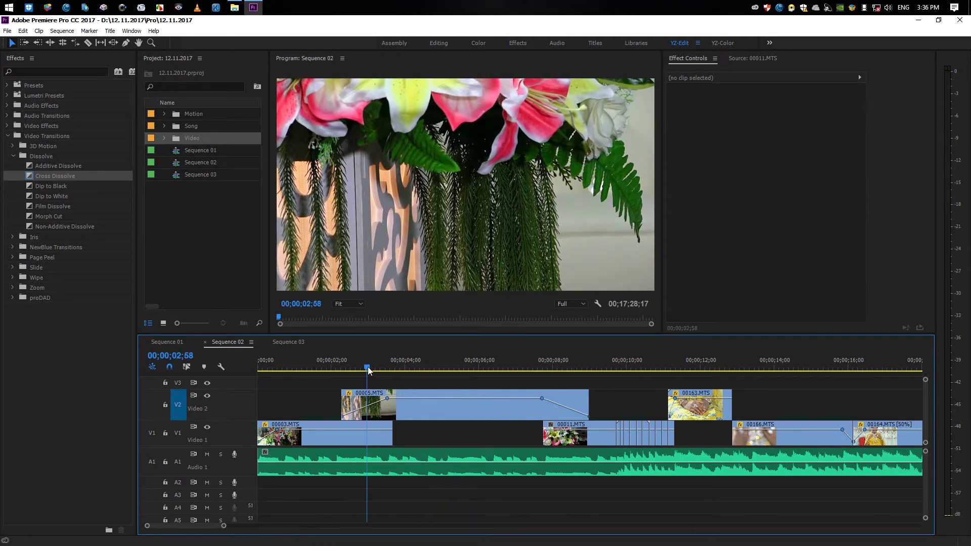
pyautogui.click(278, 364)
pyautogui.press('space')
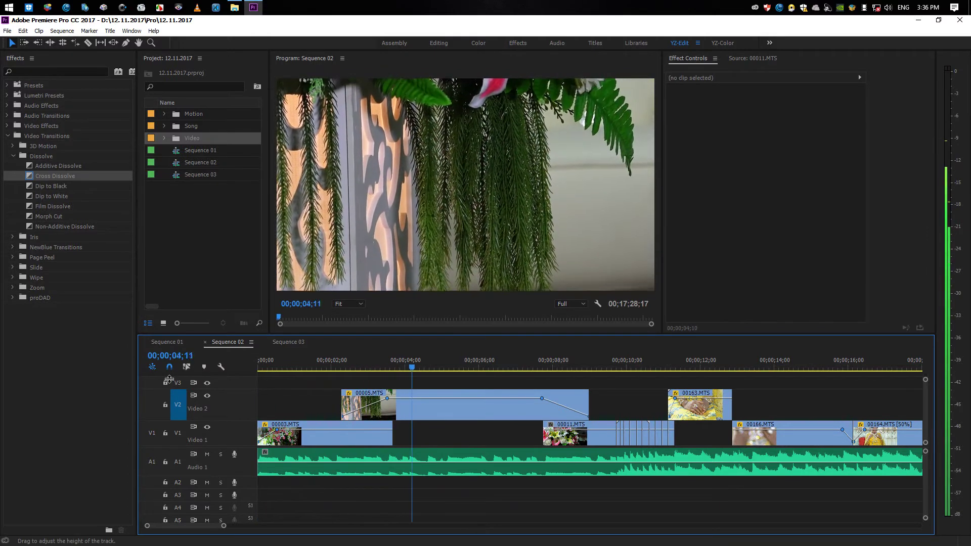
pyautogui.press('m')
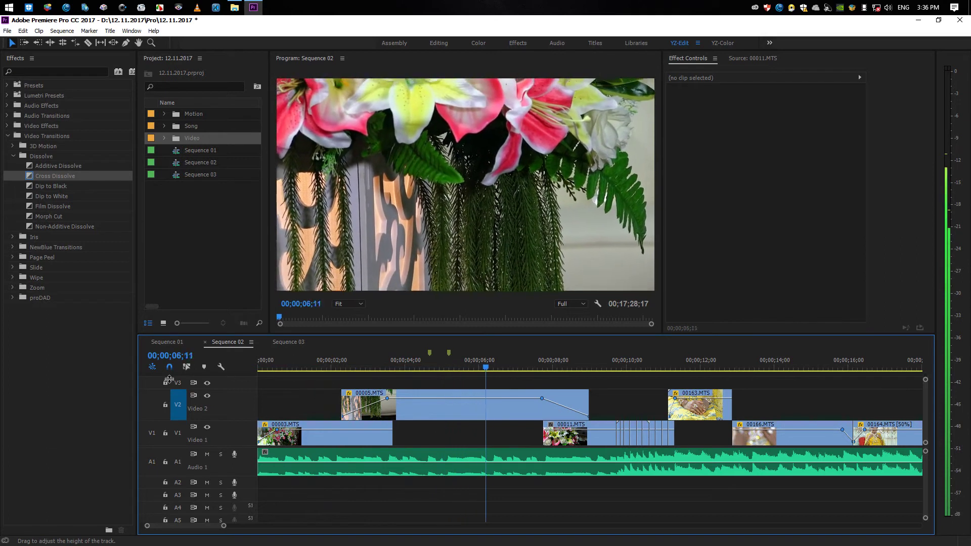
# Add opacity keyframes on 00005.MTS at the 04;40 and 05;11 markers and pull one down to create a dip
pyautogui.click(430, 353)
pyautogui.click(450, 351)
pyautogui.press('p')
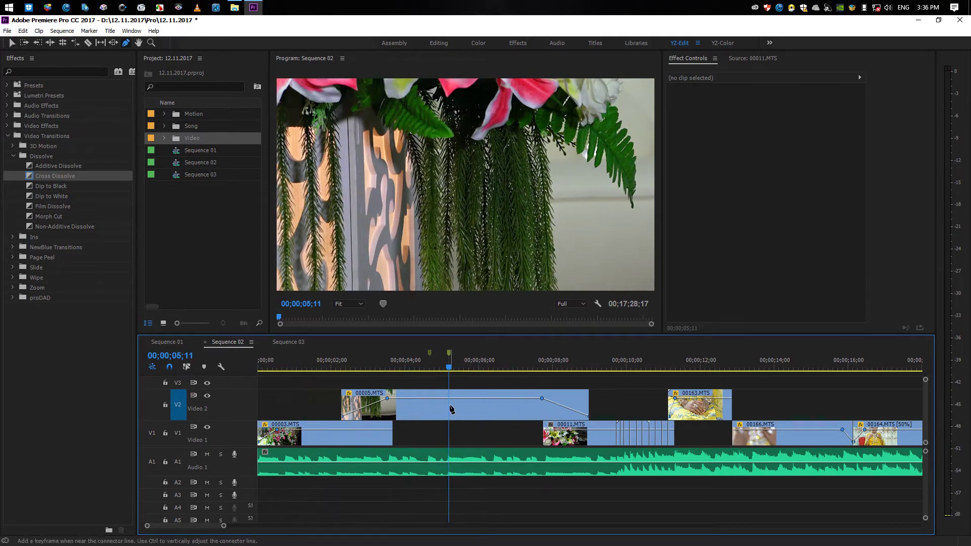
pyautogui.click(449, 398)
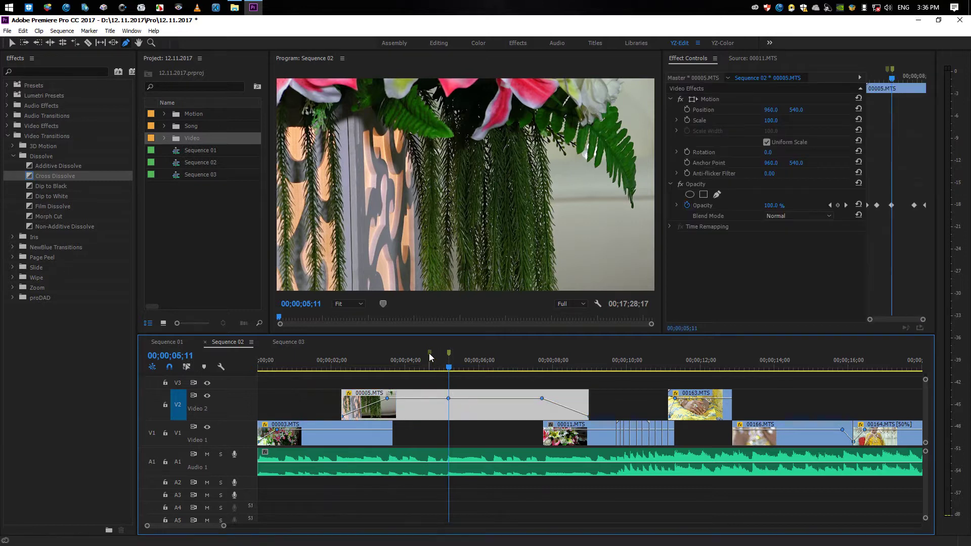
pyautogui.click(430, 357)
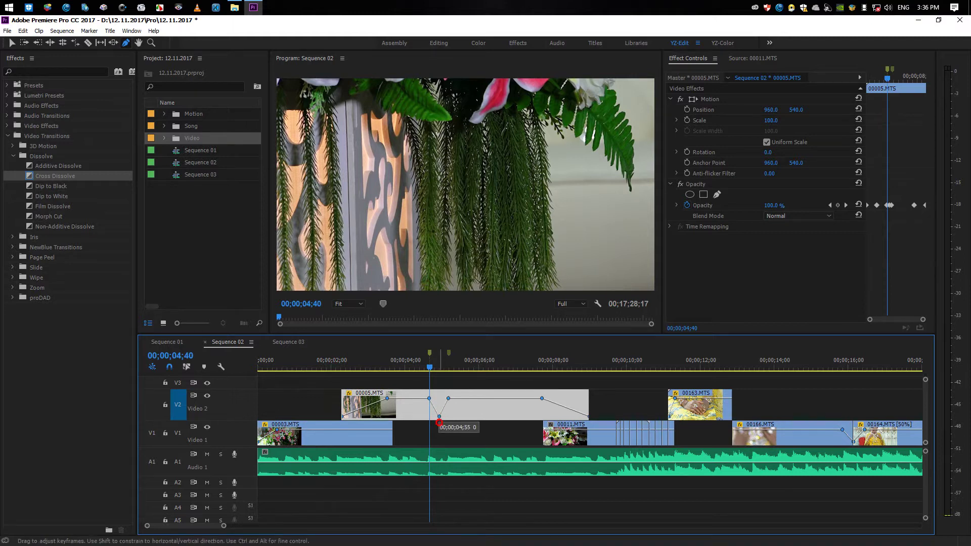
pyautogui.moveTo(439, 421); pyautogui.dragTo(441, 425)
pyautogui.click(392, 367)
pyautogui.press('space')
pyautogui.click(464, 381)
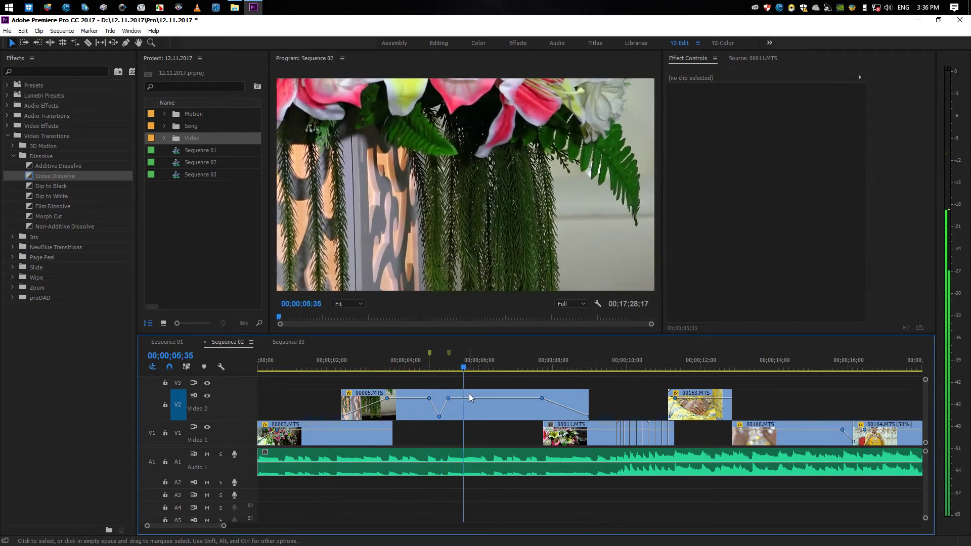
# Clear all sequence markers, then rewatch the dip and park the playhead at 04;53
pyautogui.rightClick(450, 360)
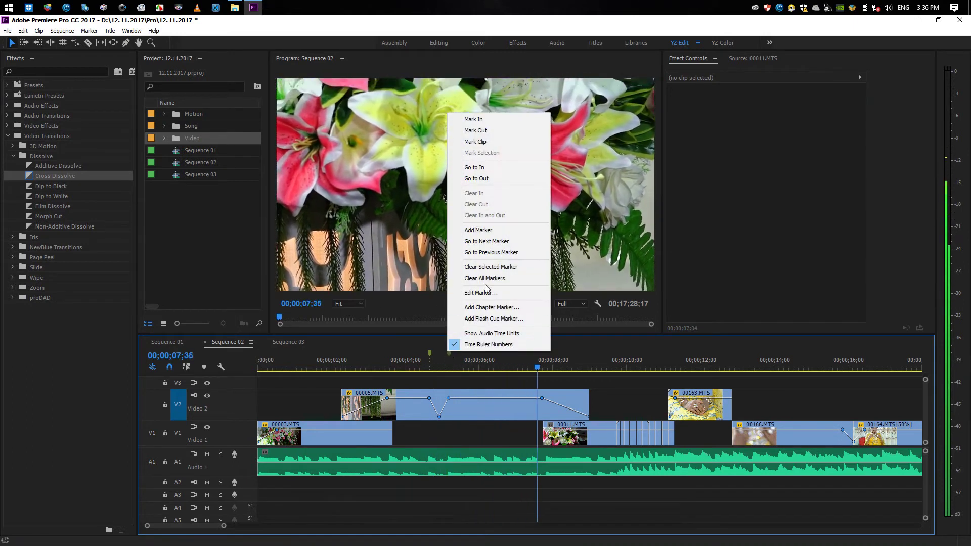
pyautogui.click(488, 284)
pyautogui.click(411, 363)
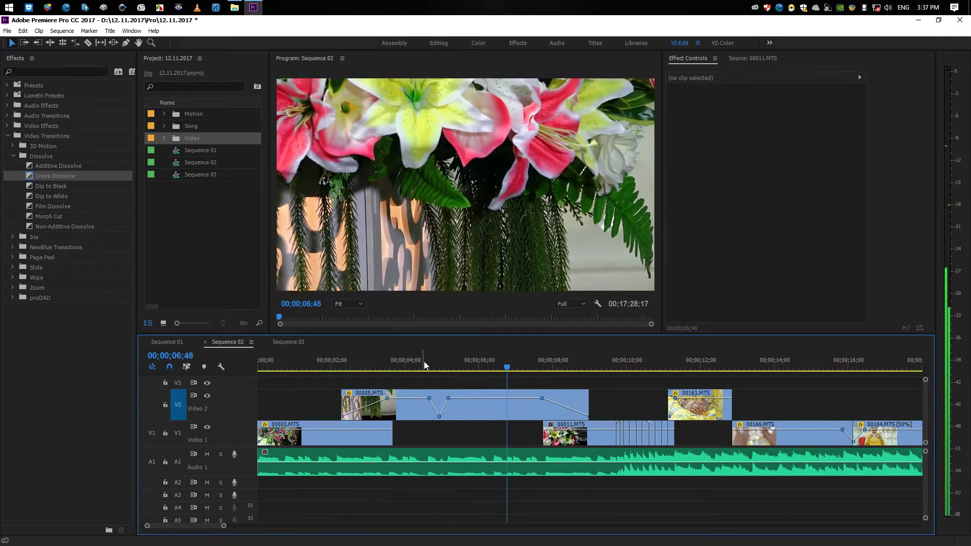
pyautogui.click(419, 363)
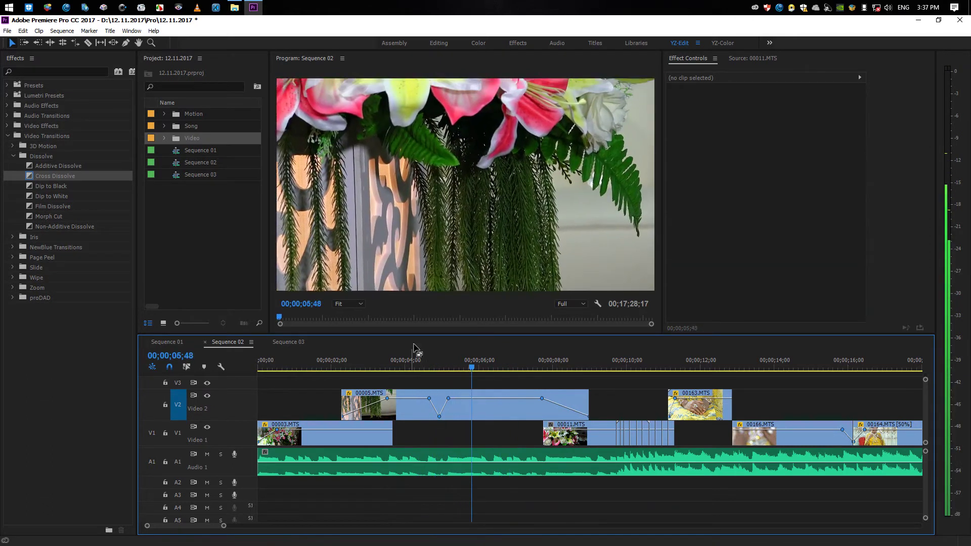
pyautogui.click(439, 361)
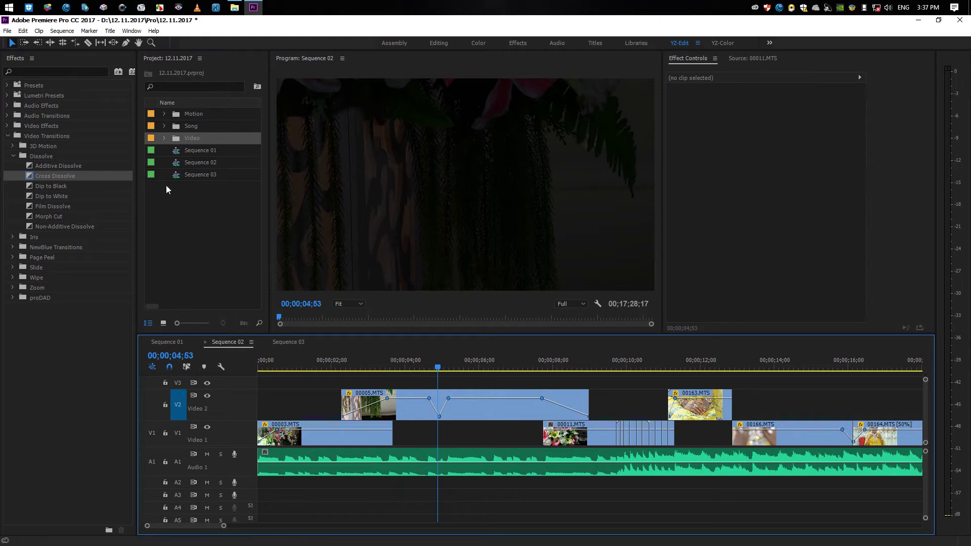
# Load Видеозаставка - Футаж - YouTube.MP4 from the Motion bin into the Source monitor and scrub to 00:00:01:19
pyautogui.doubleClick(175, 114)
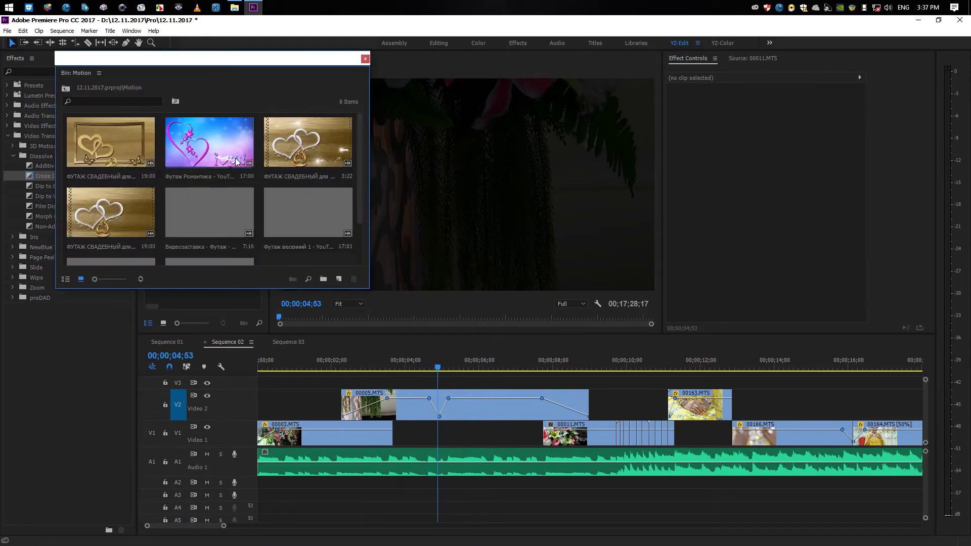
pyautogui.click(189, 205)
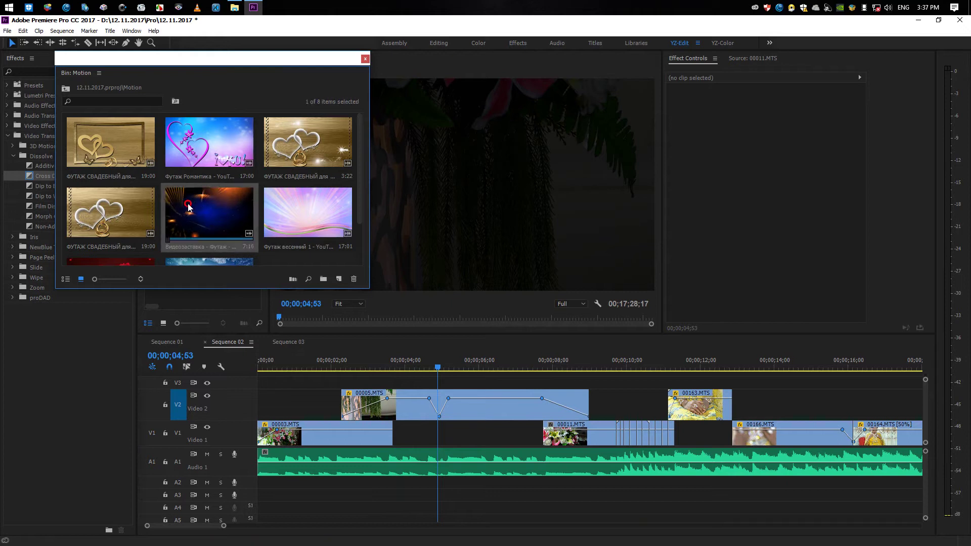
pyautogui.doubleClick(188, 205)
pyautogui.click(364, 59)
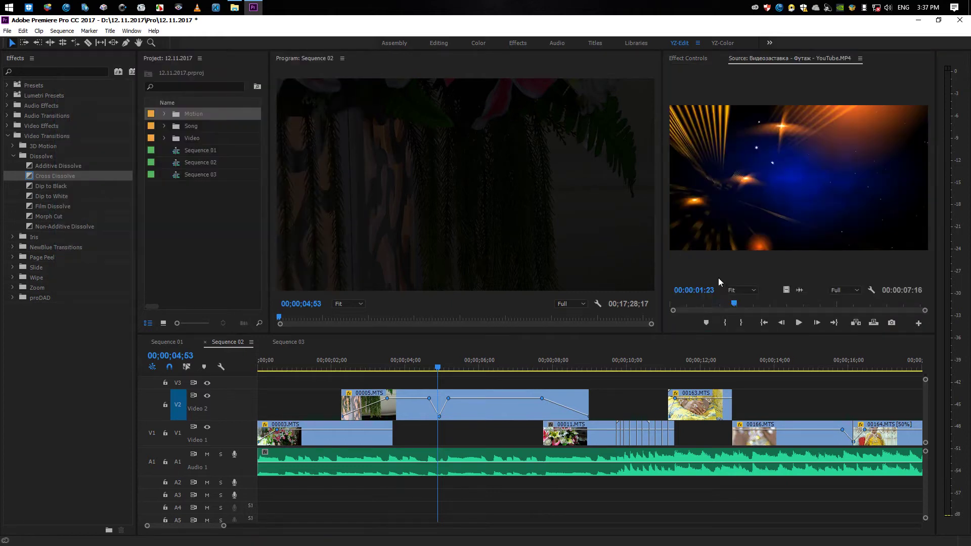
pyautogui.click(691, 307)
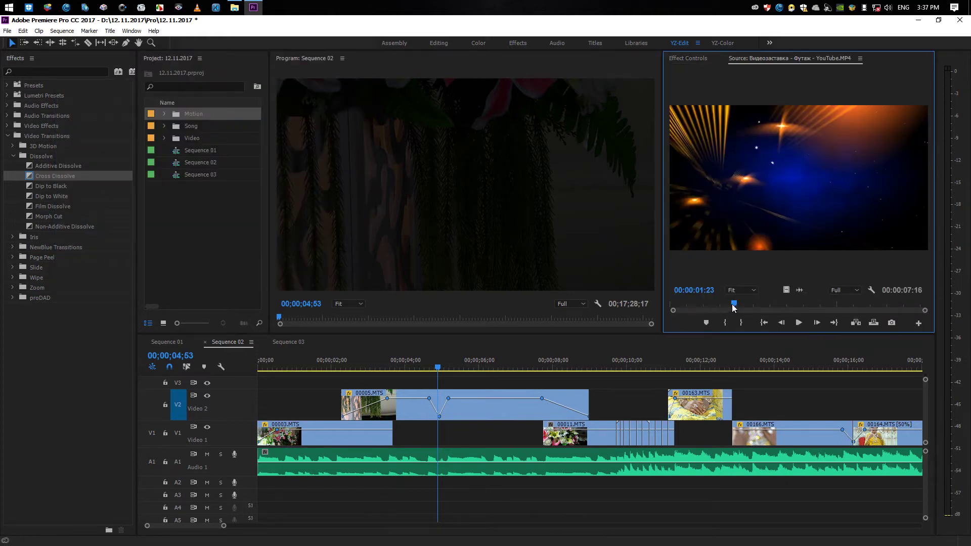
pyautogui.moveTo(734, 307); pyautogui.dragTo(731, 302)
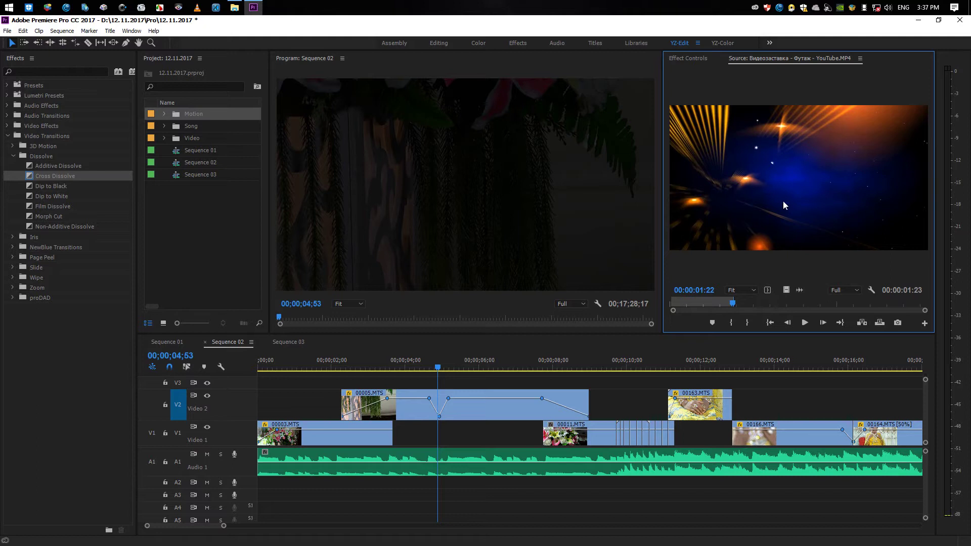
# Drop the Видеозаставка footage into the V1 gap near four seconds and apply Set to Frame Size
pyautogui.moveTo(782, 289)
pyautogui.mouseDown()
pyautogui.moveTo(408, 444)
pyautogui.moveTo(416, 442)
pyautogui.mouseUp()
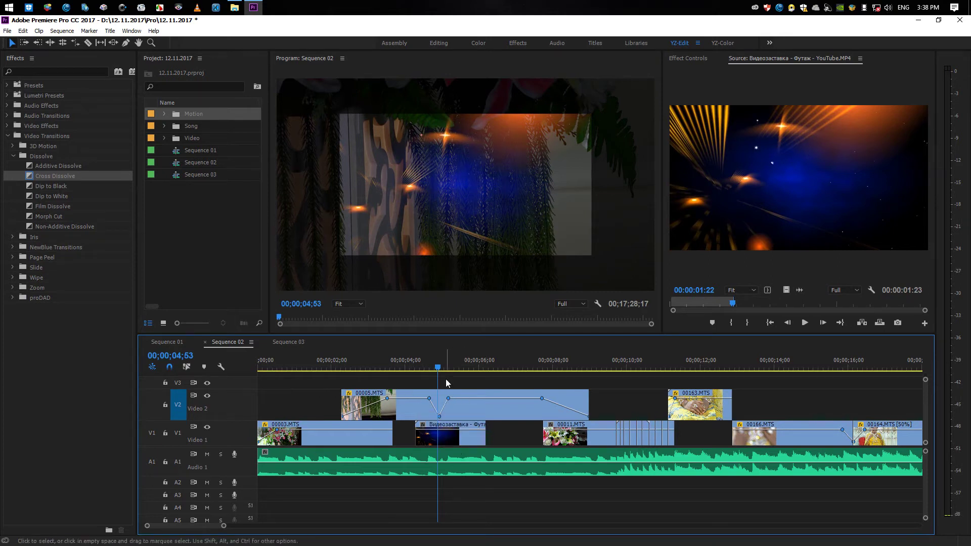
pyautogui.moveTo(438, 368); pyautogui.dragTo(442, 372)
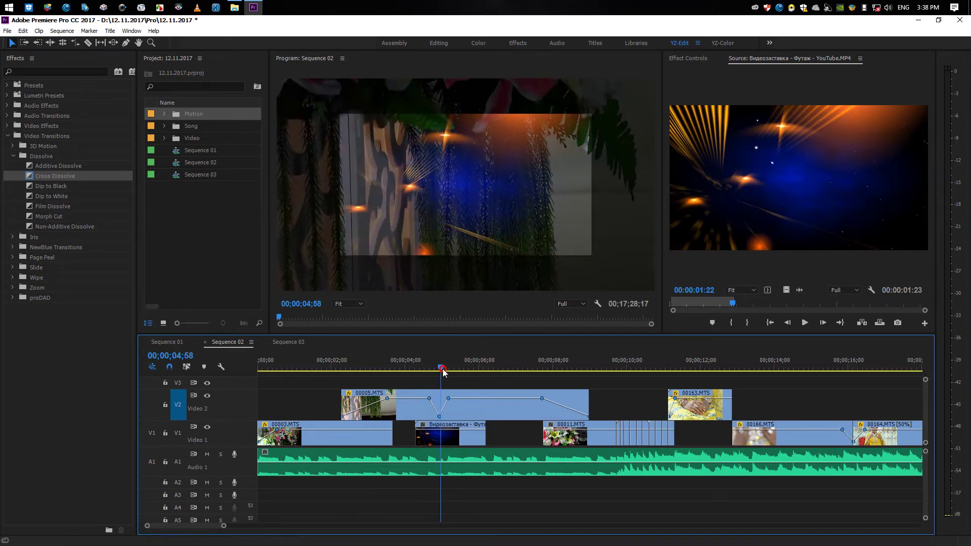
pyautogui.rightClick(461, 443)
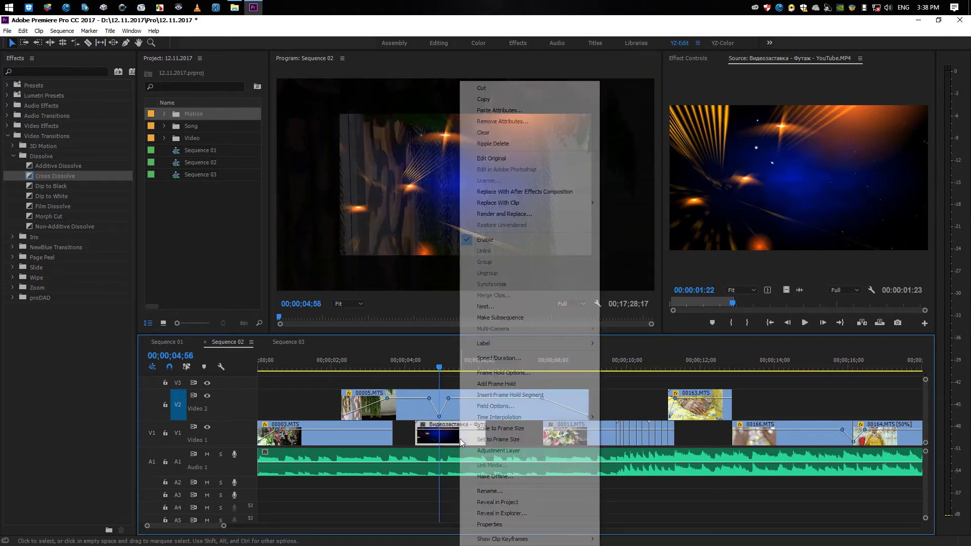
pyautogui.click(504, 442)
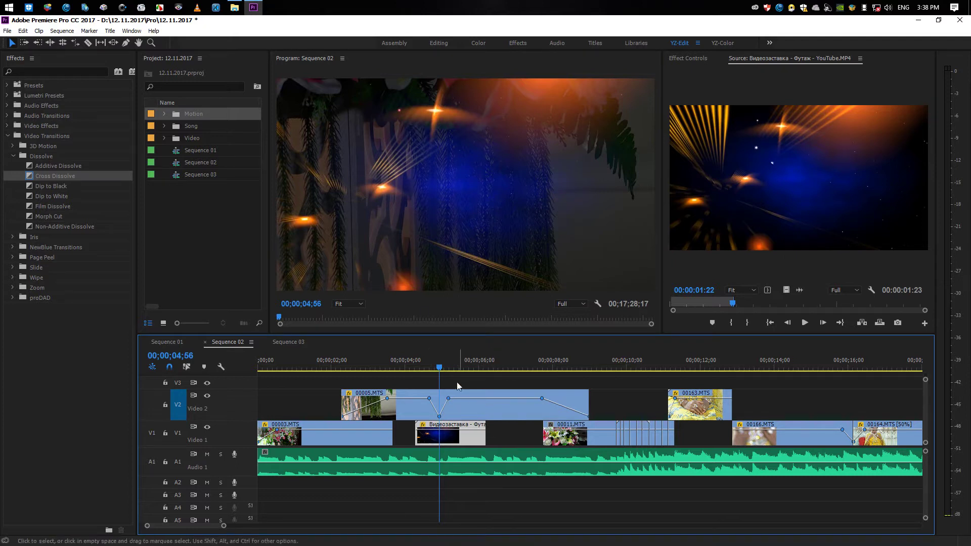
# Trim the Видеозаставка clip's start and end to the playhead, then save the project
pyautogui.moveTo(440, 370); pyautogui.dragTo(426, 370)
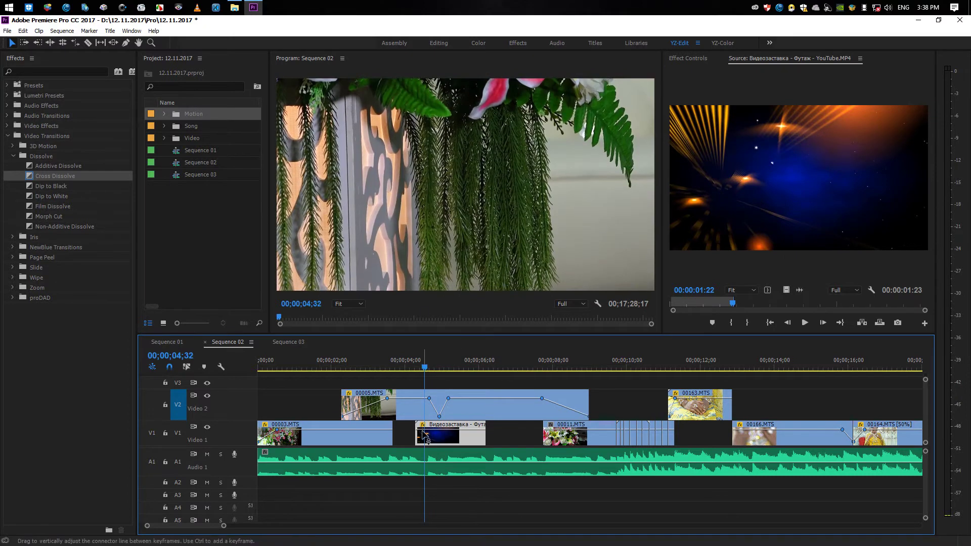
pyautogui.moveTo(413, 427); pyautogui.dragTo(425, 427)
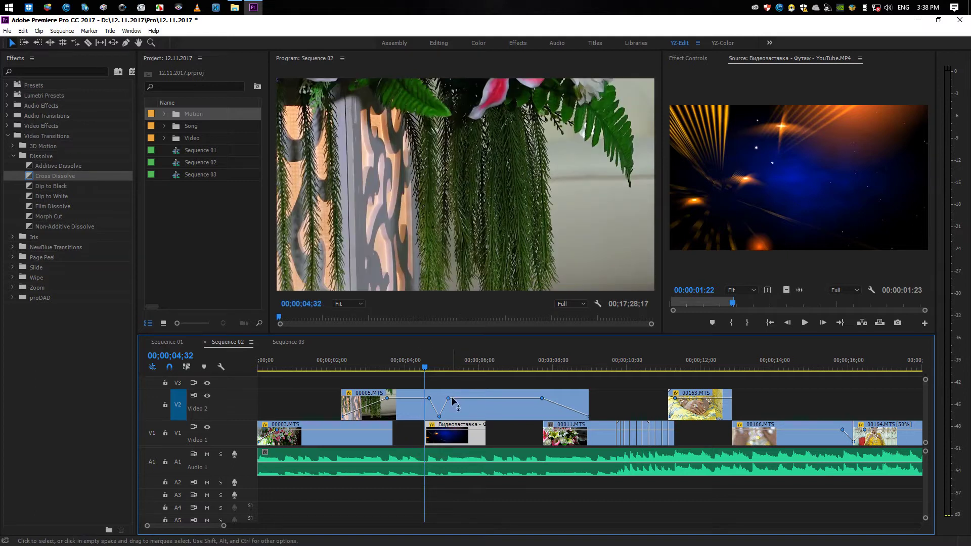
pyautogui.moveTo(434, 374)
pyautogui.mouseDown()
pyautogui.moveTo(426, 370)
pyautogui.moveTo(452, 372)
pyautogui.mouseUp()
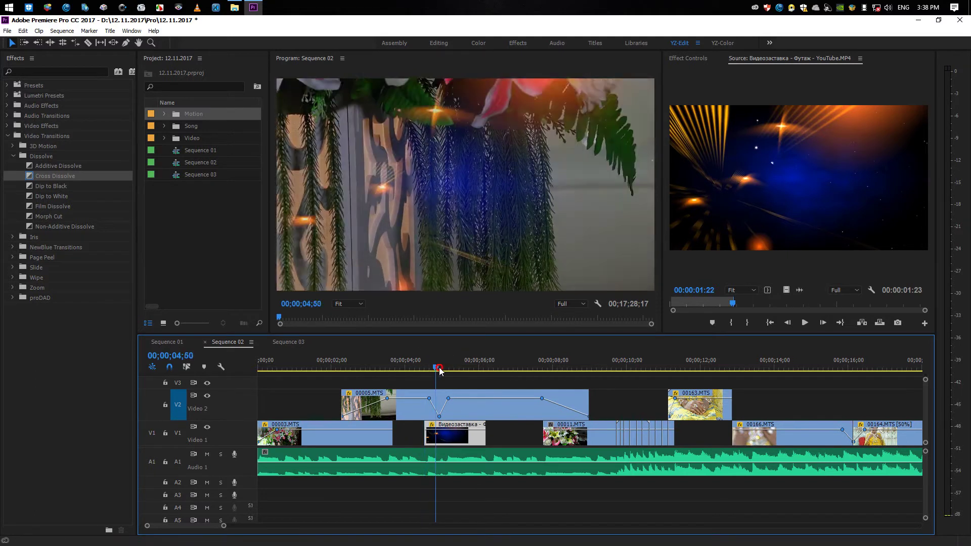
pyautogui.moveTo(486, 429); pyautogui.dragTo(452, 430)
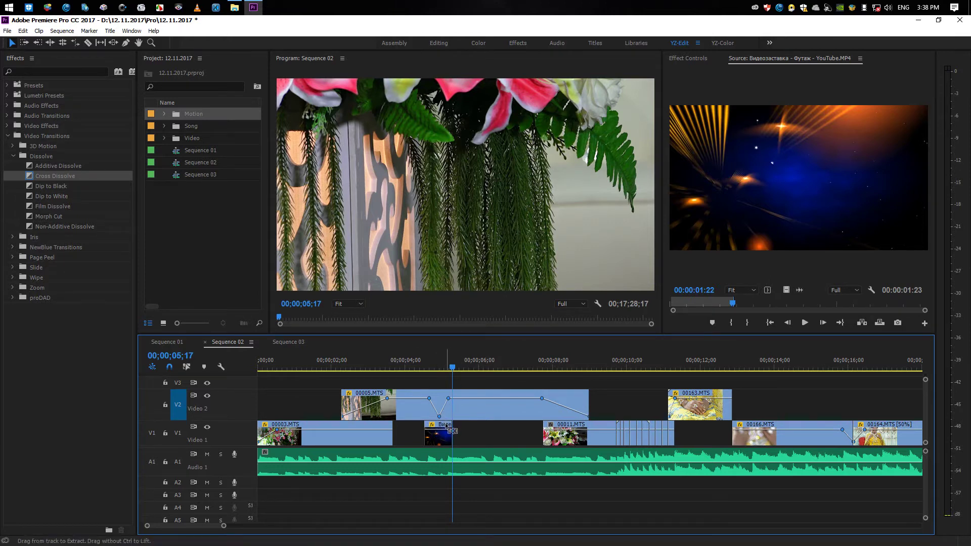
pyautogui.hotkey('ctrl', 's')
# Preview the intro edit and nudge the V2 opacity keyframe slightly later
pyautogui.click(416, 366)
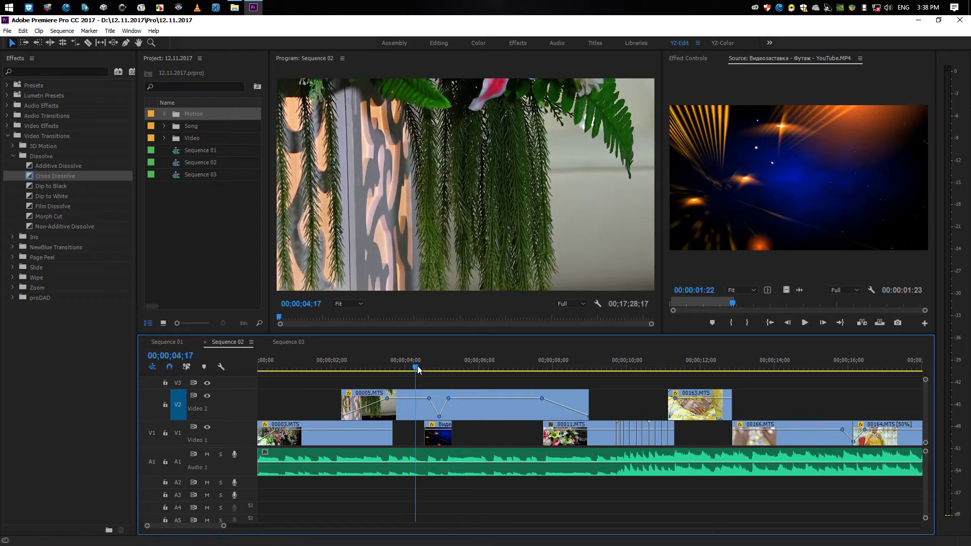
pyautogui.press('space')
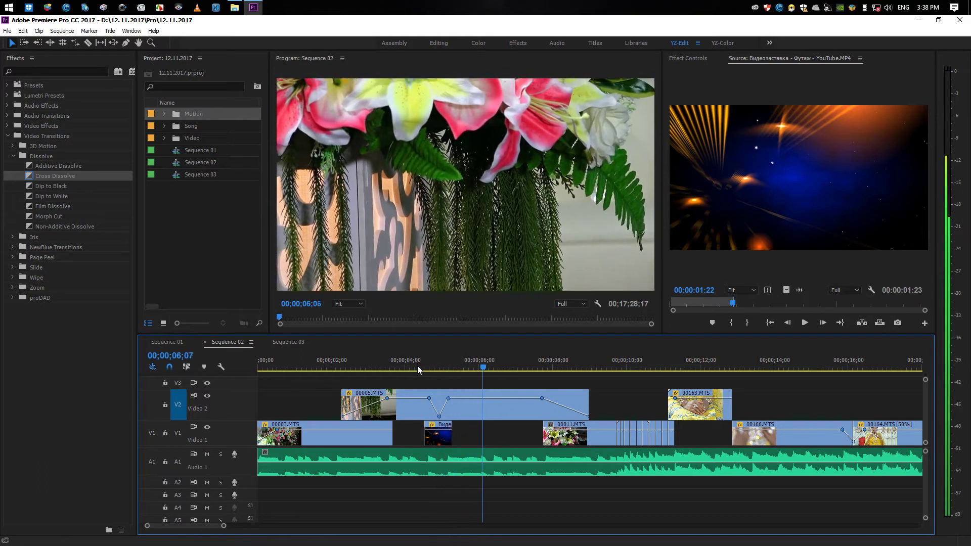
pyautogui.press('-')
pyautogui.press('-')
pyautogui.press('-')
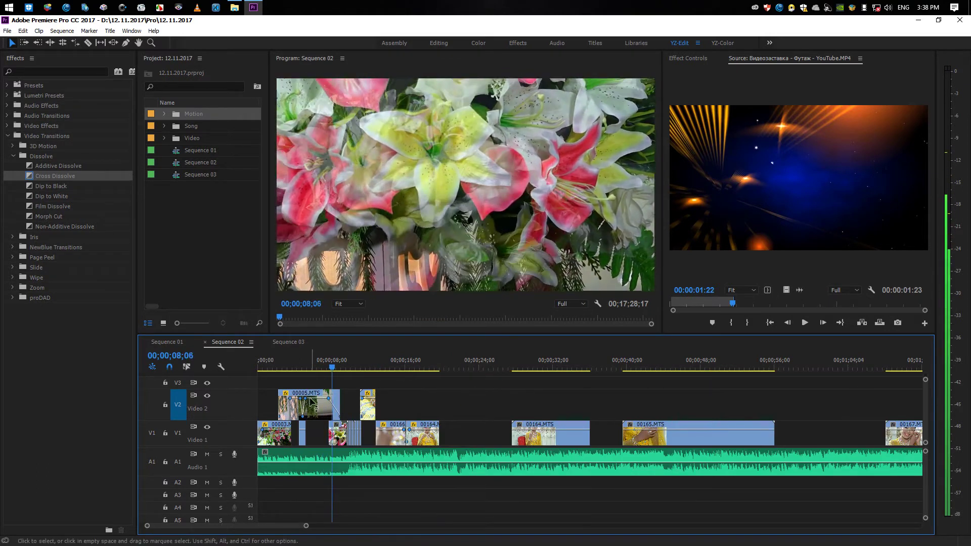
pyautogui.press('Home')
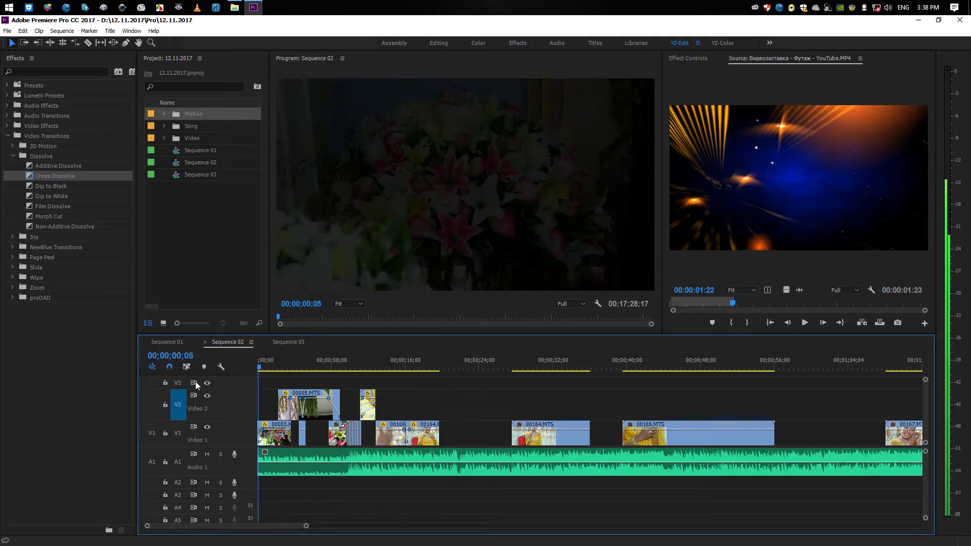
pyautogui.press('=')
pyautogui.press('=')
pyautogui.press('=')
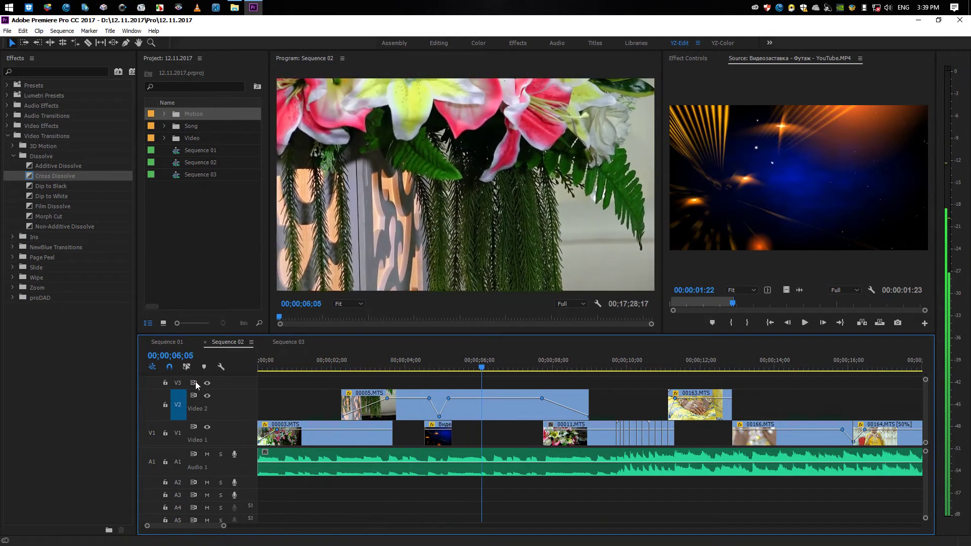
pyautogui.press('space')
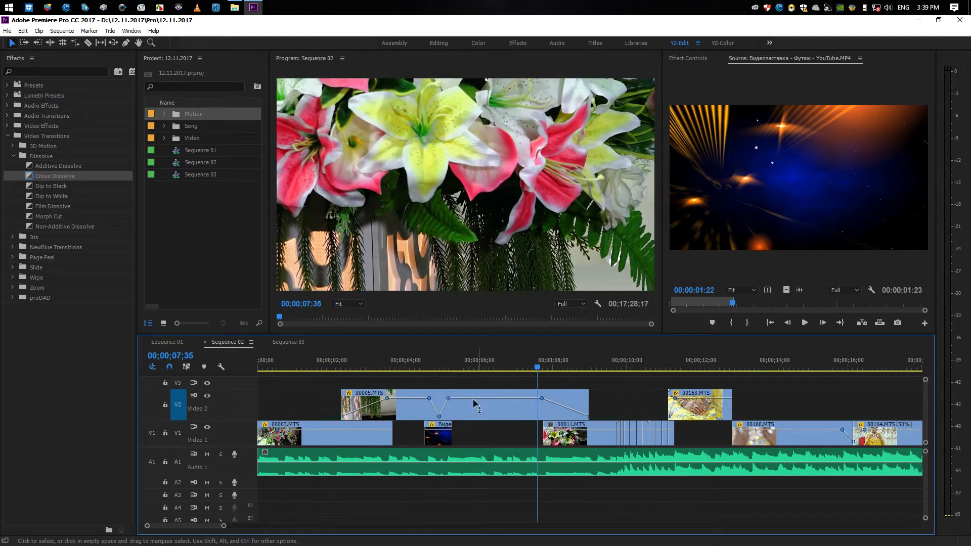
pyautogui.moveTo(449, 399); pyautogui.dragTo(452, 398)
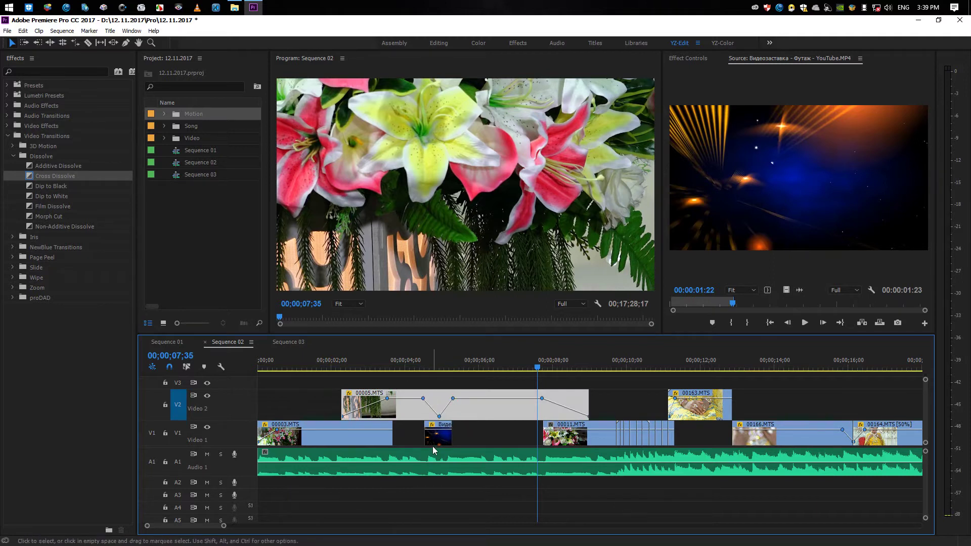
# Move the intro clip left to about 04;28 and extend its end 14 frames to 05;24
pyautogui.moveTo(426, 367); pyautogui.dragTo(423, 364)
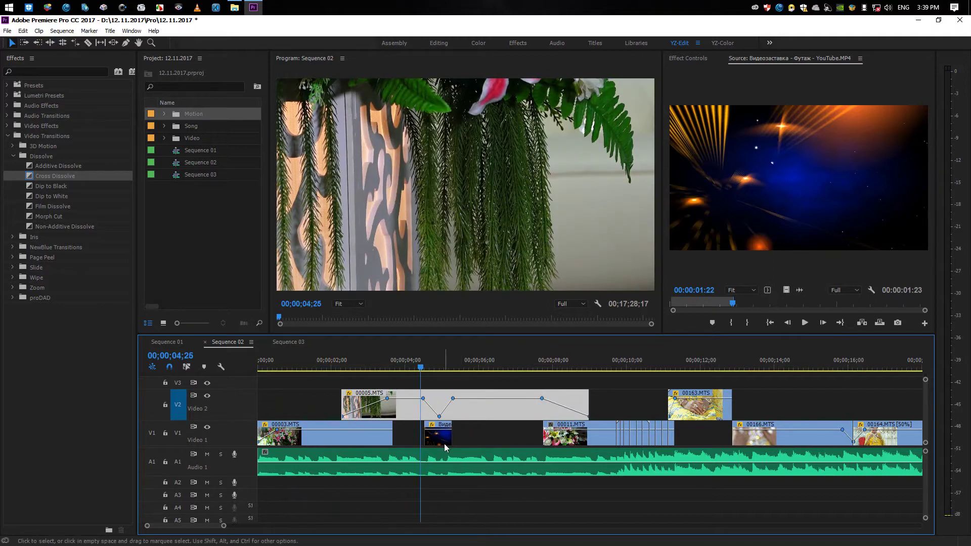
pyautogui.moveTo(445, 447); pyautogui.dragTo(440, 440)
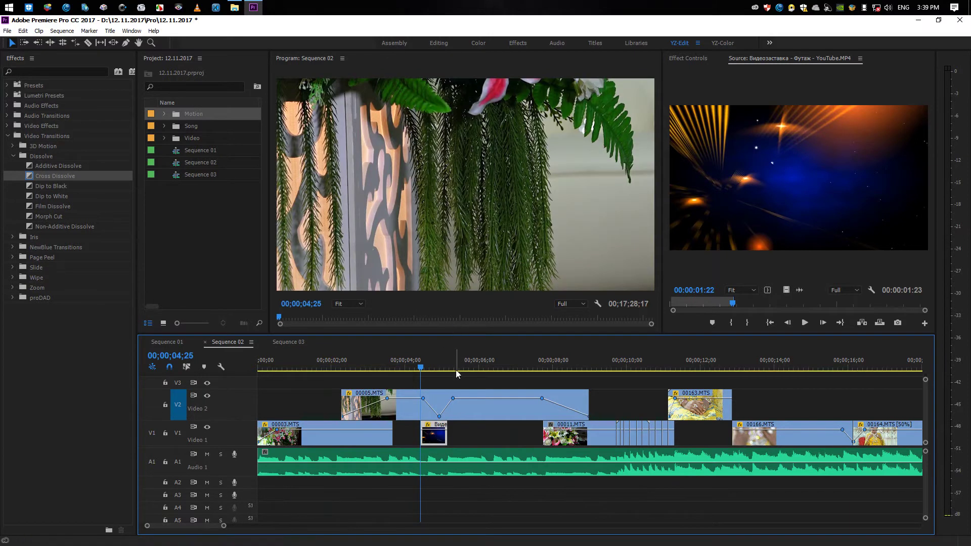
pyautogui.click(457, 370)
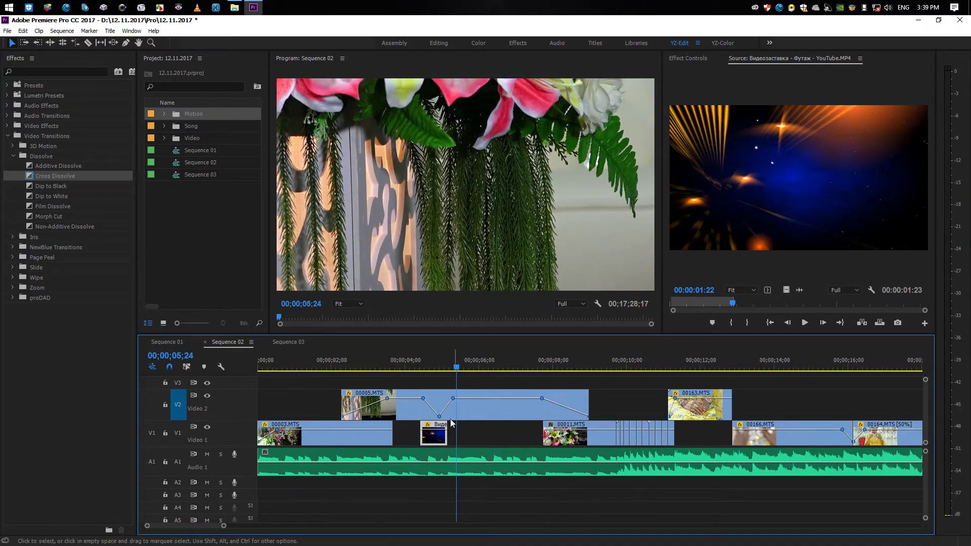
pyautogui.moveTo(445, 425); pyautogui.dragTo(453, 427)
pyautogui.hotkey('shift', 'k')
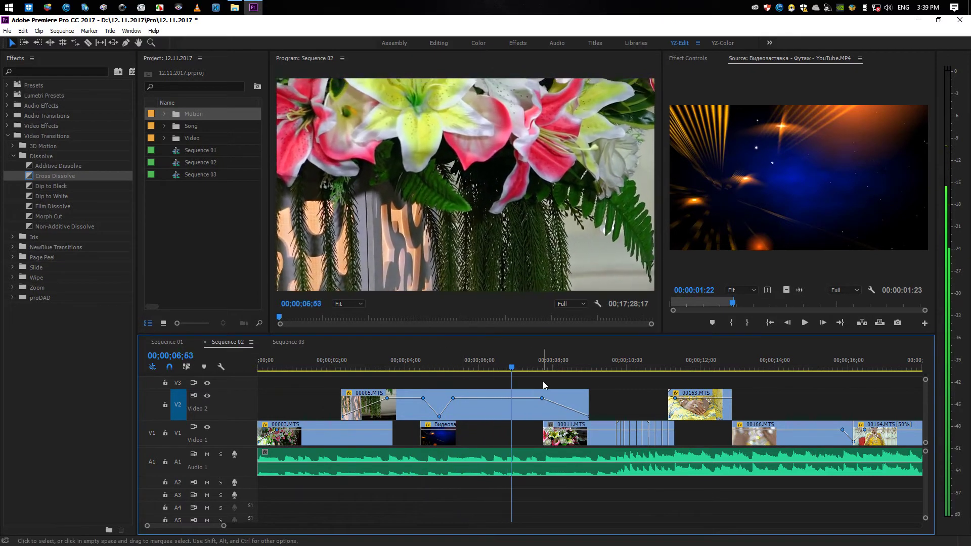
pyautogui.press('-')
pyautogui.press('-')
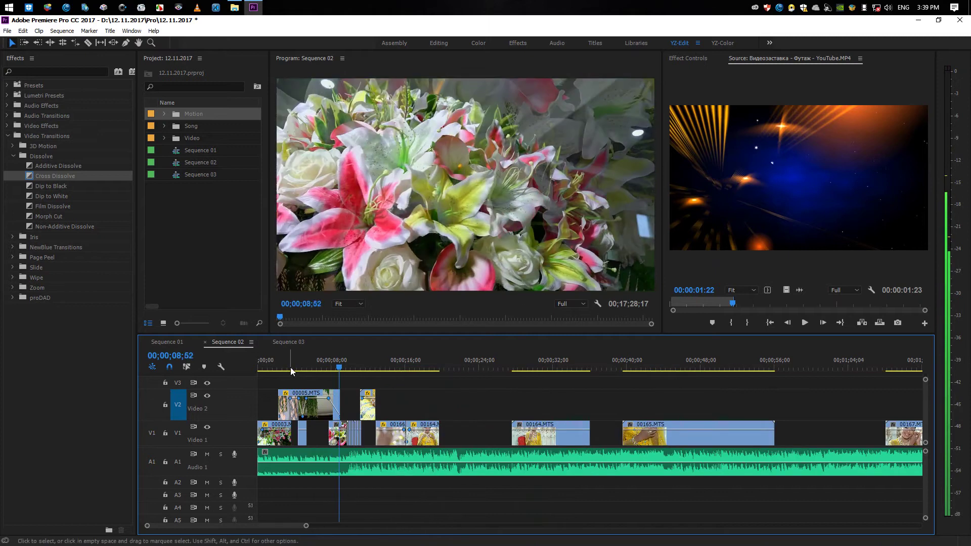
pyautogui.press('Home')
pyautogui.press('space')
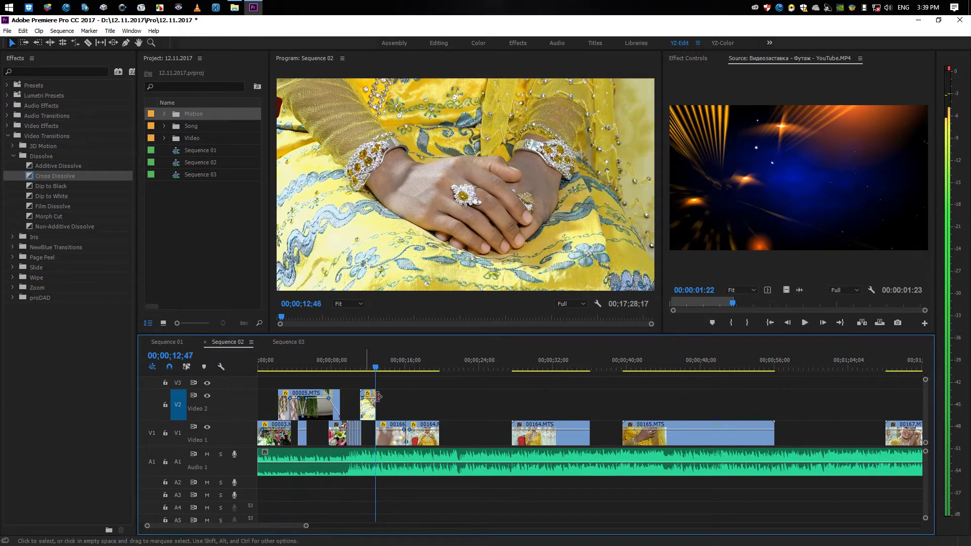
pyautogui.click(336, 362)
pyautogui.press('=')
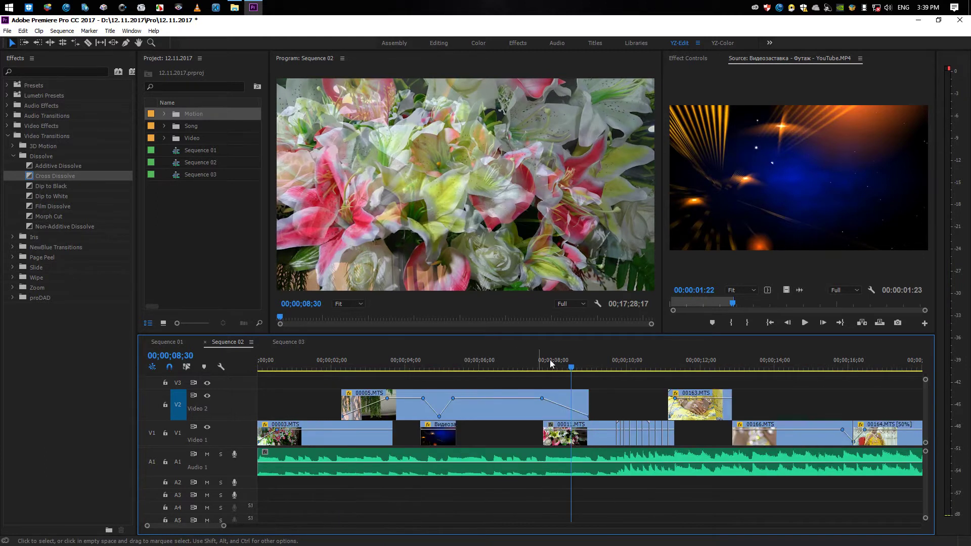
pyautogui.press('space')
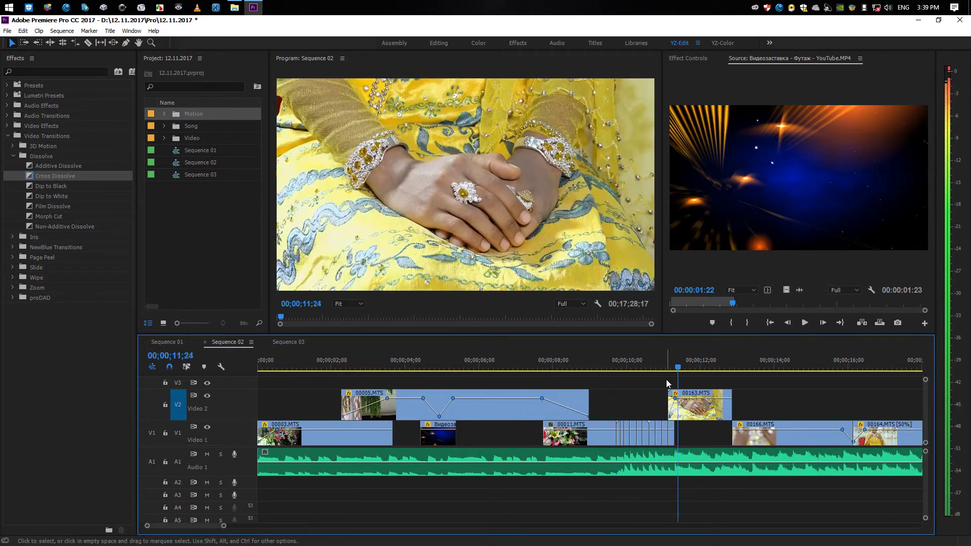
pyautogui.click(584, 362)
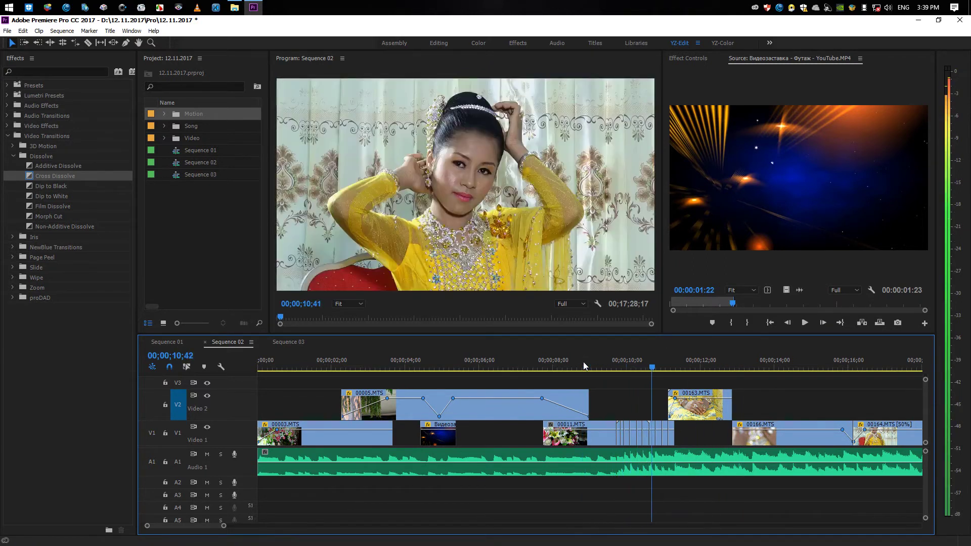
pyautogui.press('-')
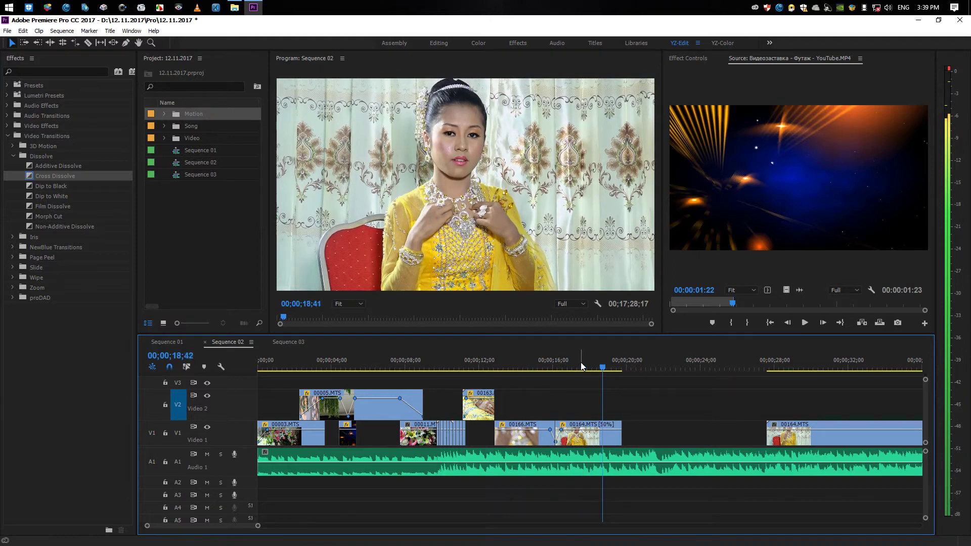
pyautogui.press('-')
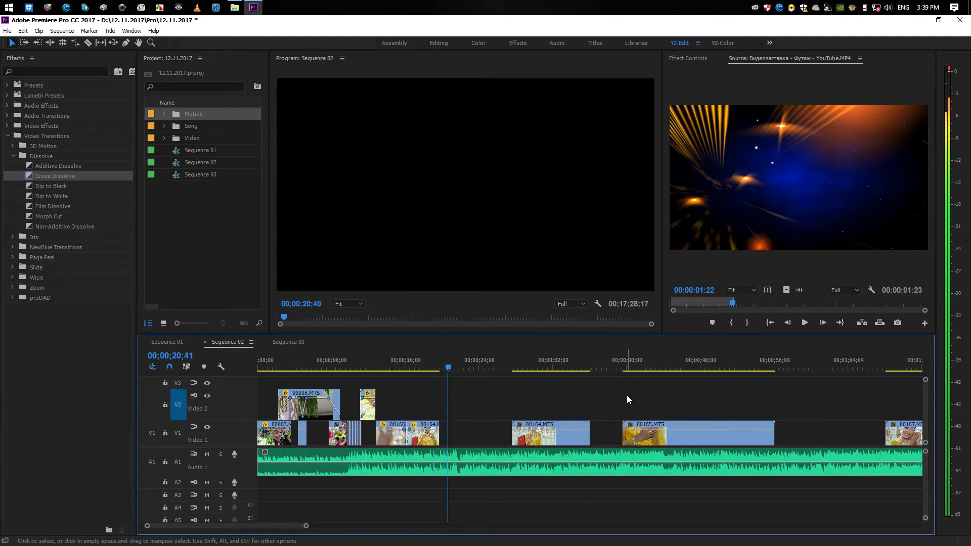
# Review the montage by jumping and scrubbing through the sequence, from 18;06 to about 01;53
pyautogui.press('-')
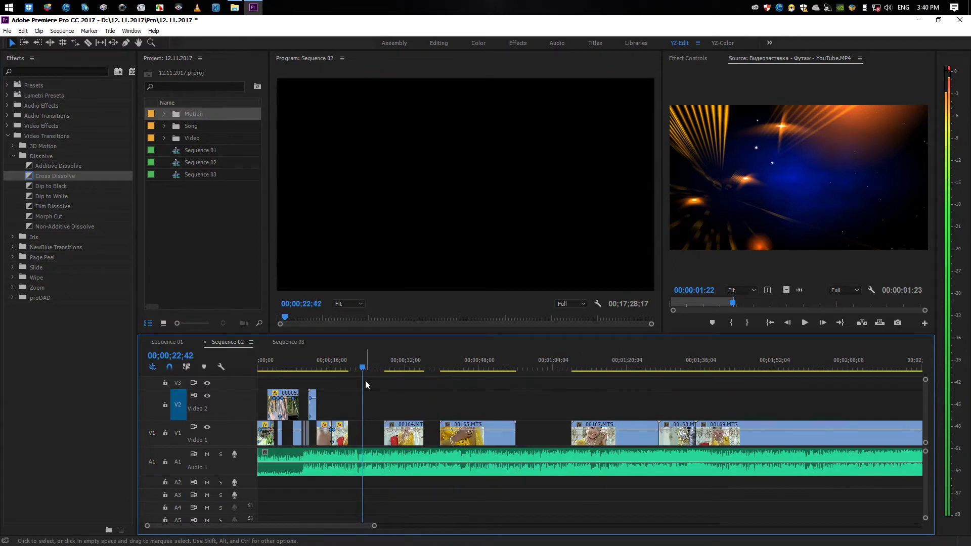
pyautogui.click(342, 364)
pyautogui.press('space')
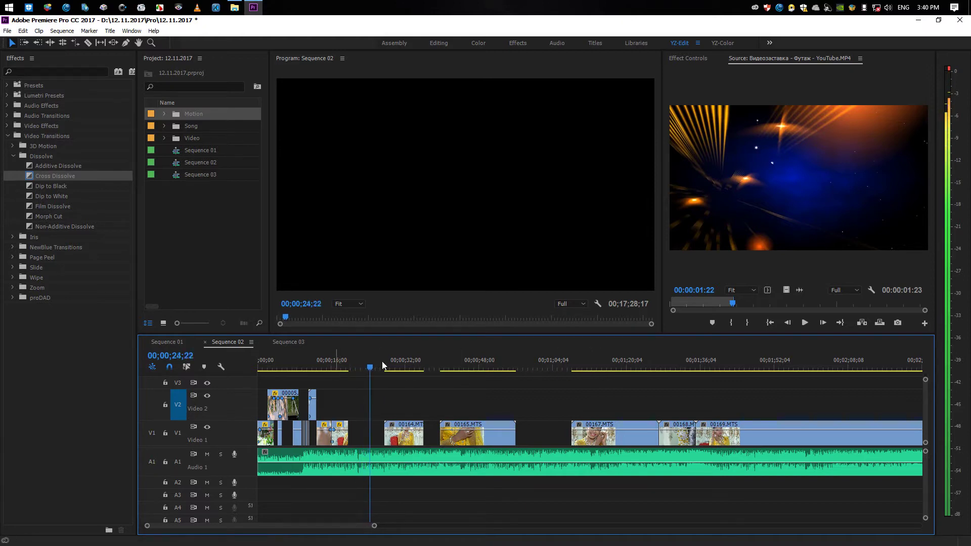
pyautogui.click(681, 359)
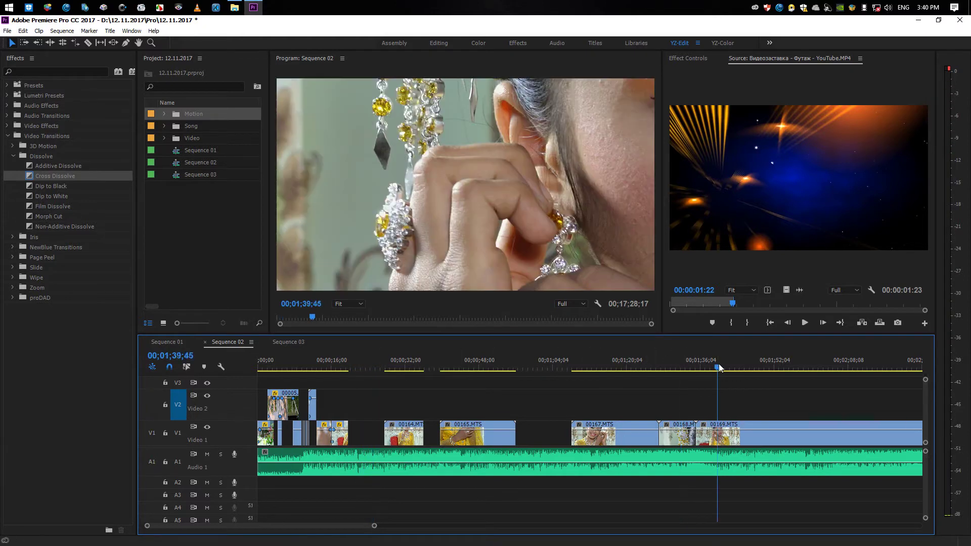
pyautogui.click(607, 365)
pyautogui.press('-')
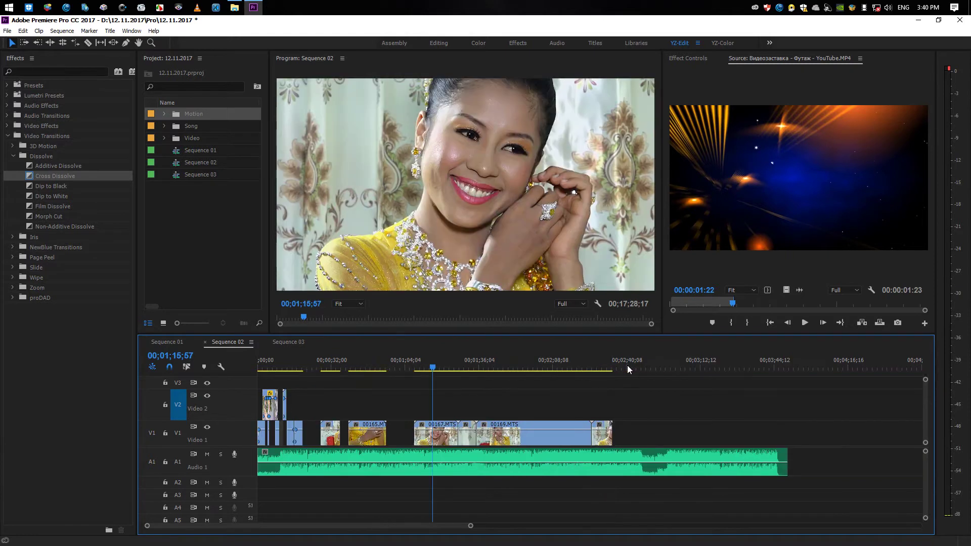
pyautogui.click(470, 368)
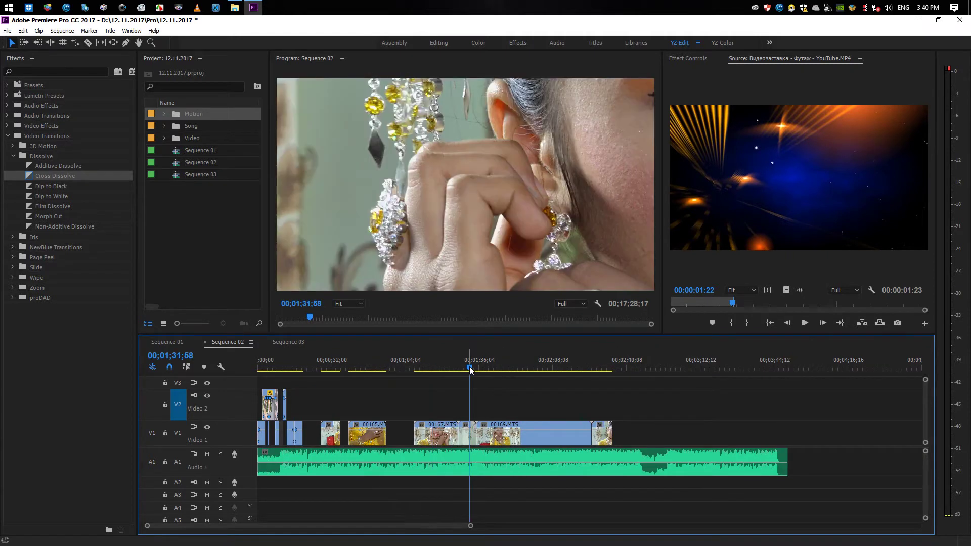
pyautogui.click(500, 367)
pyautogui.moveTo(539, 367)
pyautogui.mouseDown()
pyautogui.moveTo(520, 363)
pyautogui.moveTo(586, 367)
pyautogui.mouseUp()
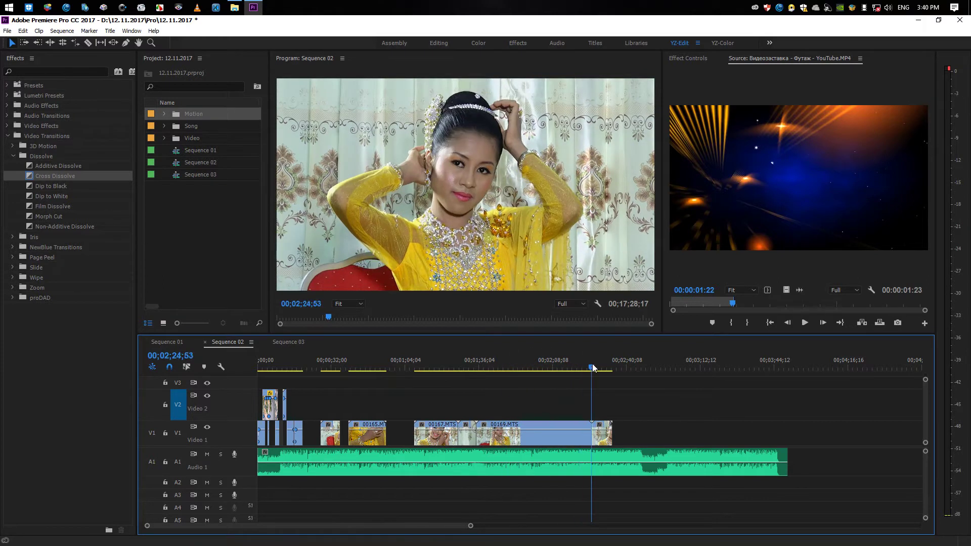
pyautogui.moveTo(587, 368); pyautogui.dragTo(600, 367)
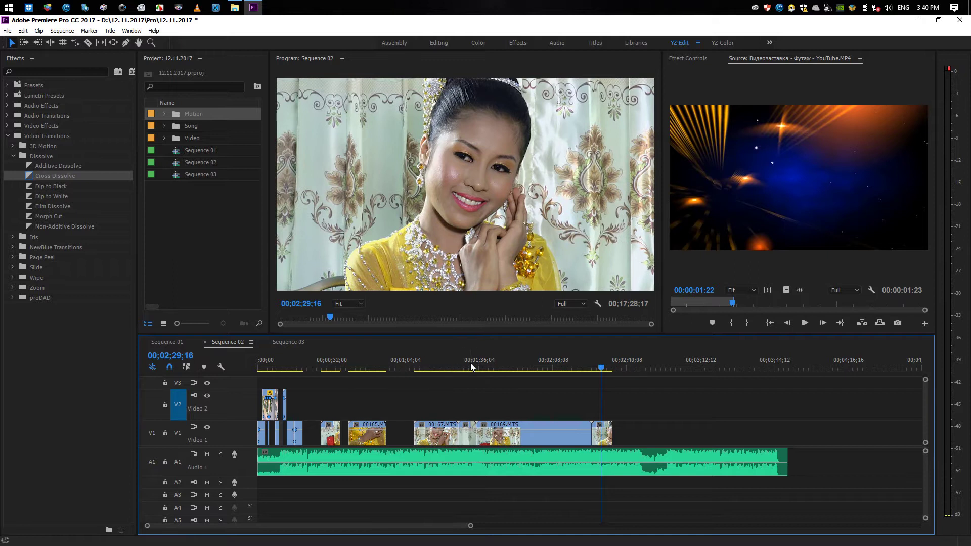
pyautogui.moveTo(470, 364); pyautogui.dragTo(410, 366)
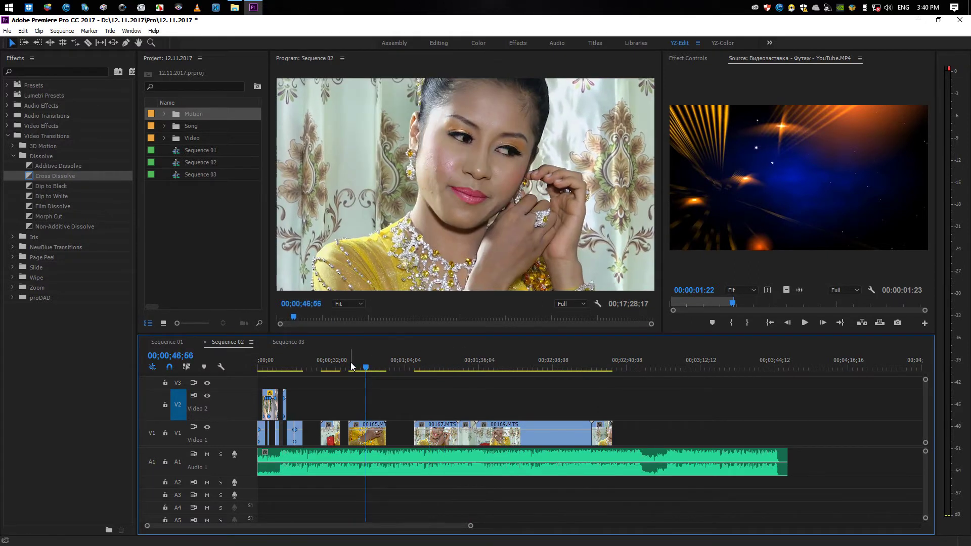
pyautogui.moveTo(350, 363)
pyautogui.mouseDown()
pyautogui.moveTo(385, 368)
pyautogui.moveTo(327, 367)
pyautogui.mouseUp()
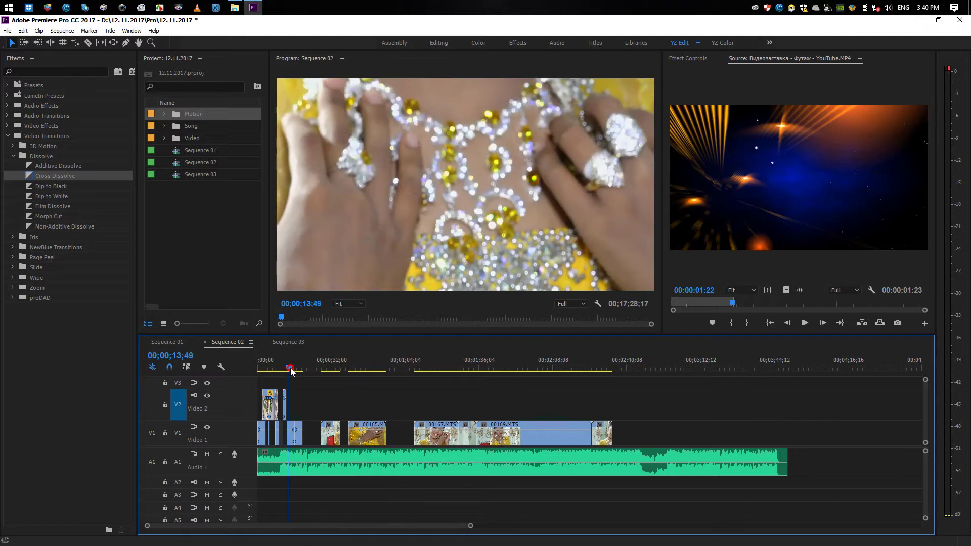
# Paste the copied 00166 clip onto Video 2 at 00;00;24;26
pyautogui.press('=')
pyautogui.click(413, 368)
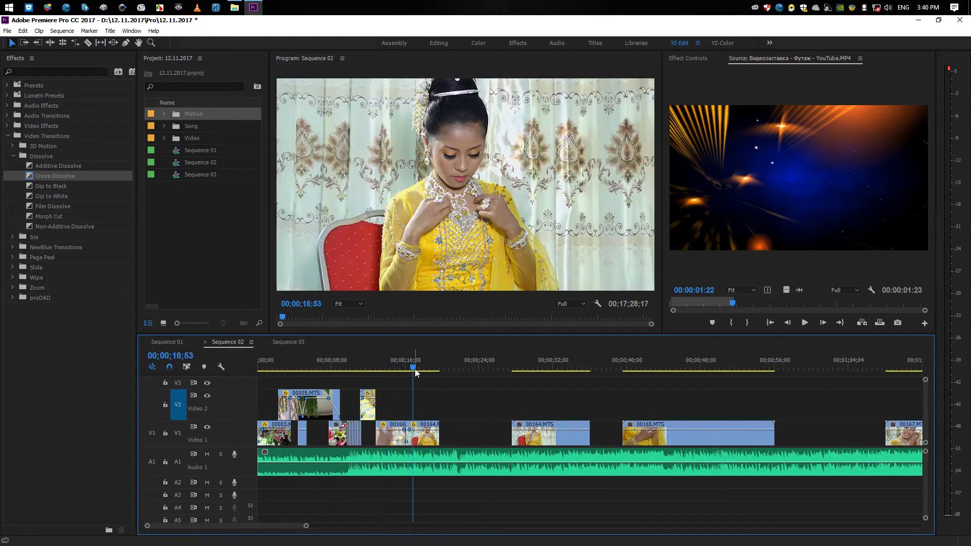
pyautogui.click(387, 368)
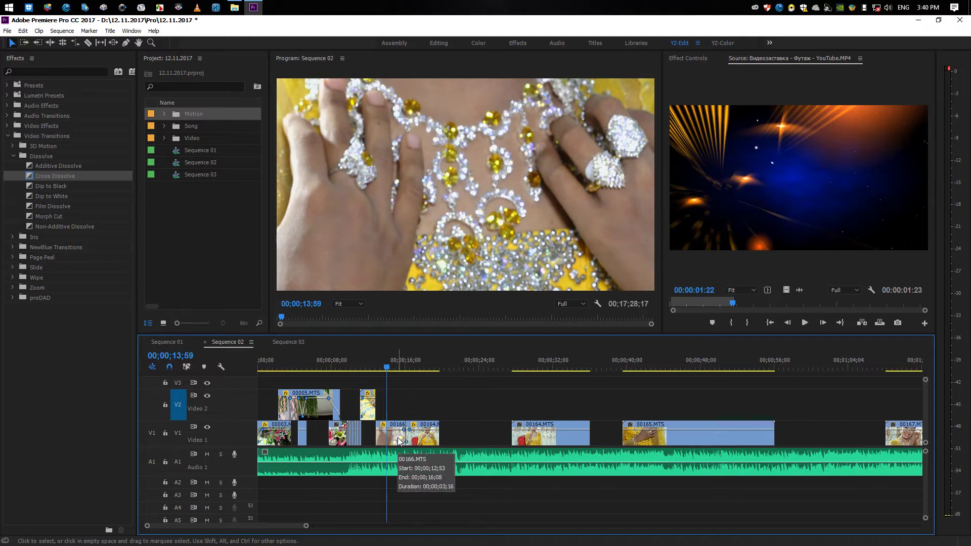
pyautogui.click(436, 367)
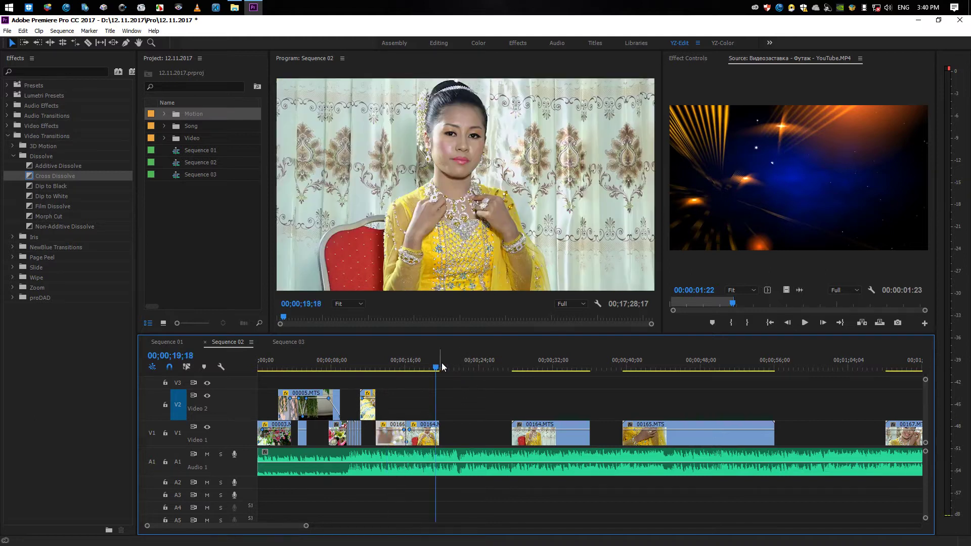
pyautogui.click(454, 368)
pyautogui.hotkey('ctrl', 'v')
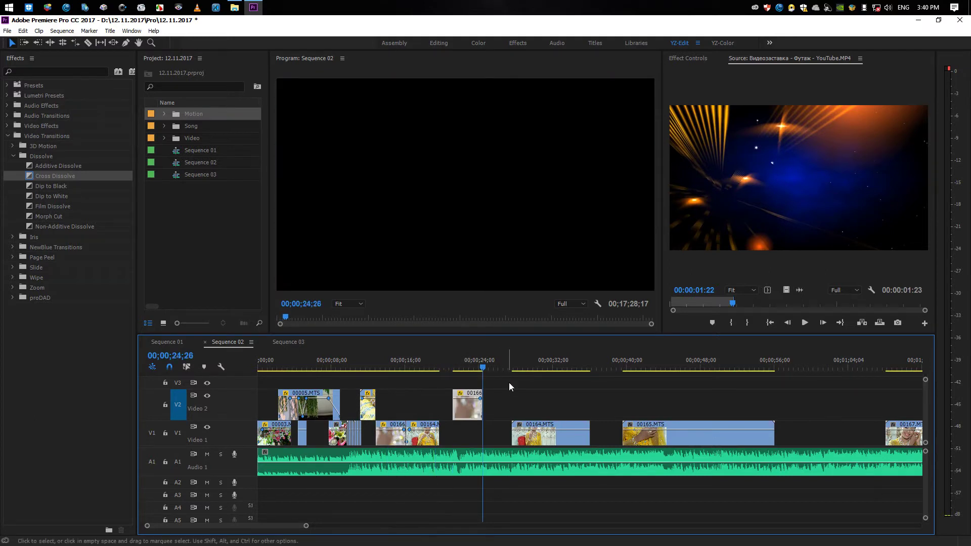
# Extend the 00166 copy's end and delete both of its opacity keyframes
pyautogui.press('=')
pyautogui.press('=')
pyautogui.moveTo(597, 400); pyautogui.dragTo(801, 391)
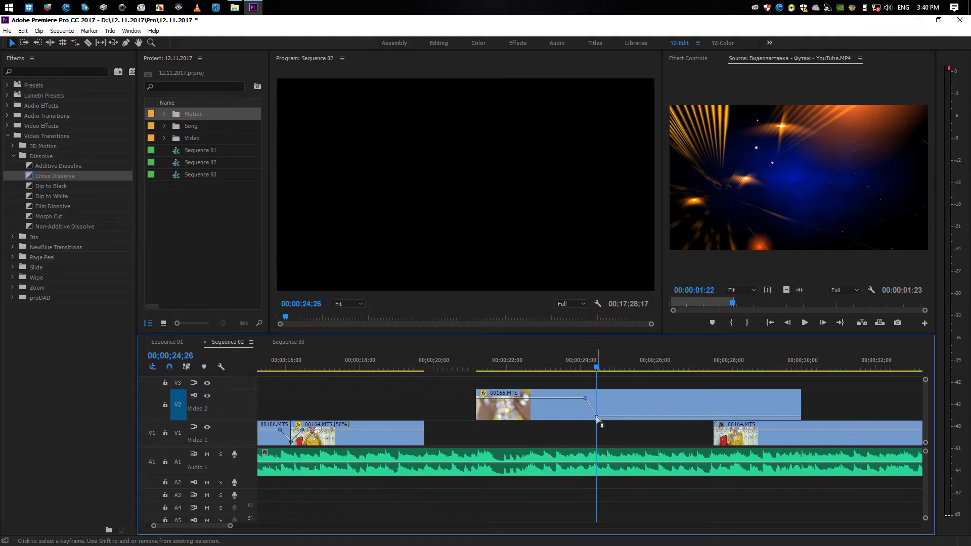
pyautogui.rightClick(598, 418)
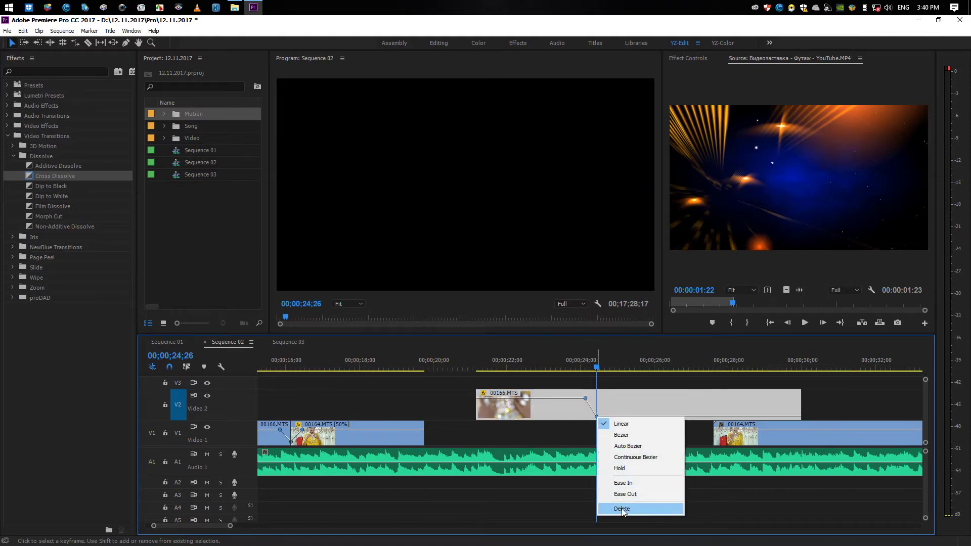
pyautogui.click(627, 508)
pyautogui.rightClick(585, 397)
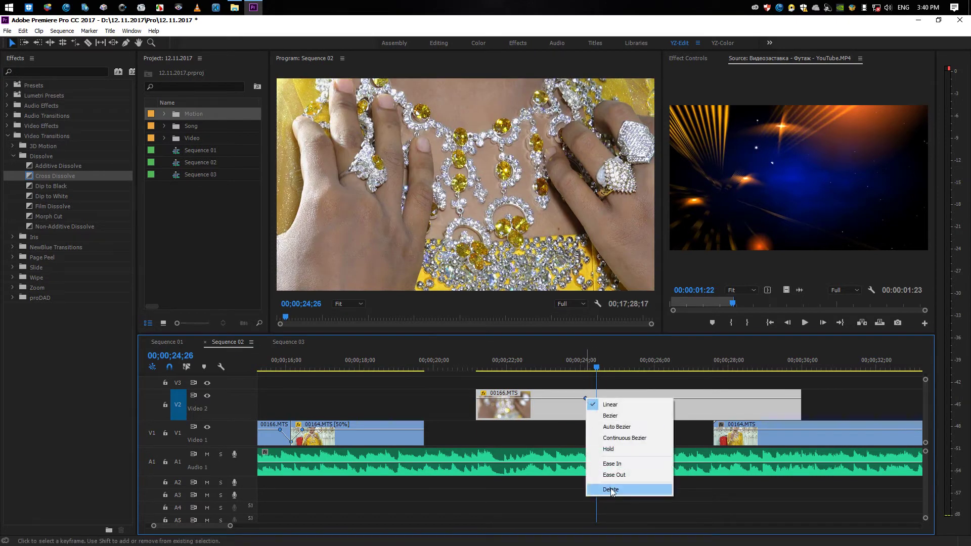
pyautogui.click(611, 487)
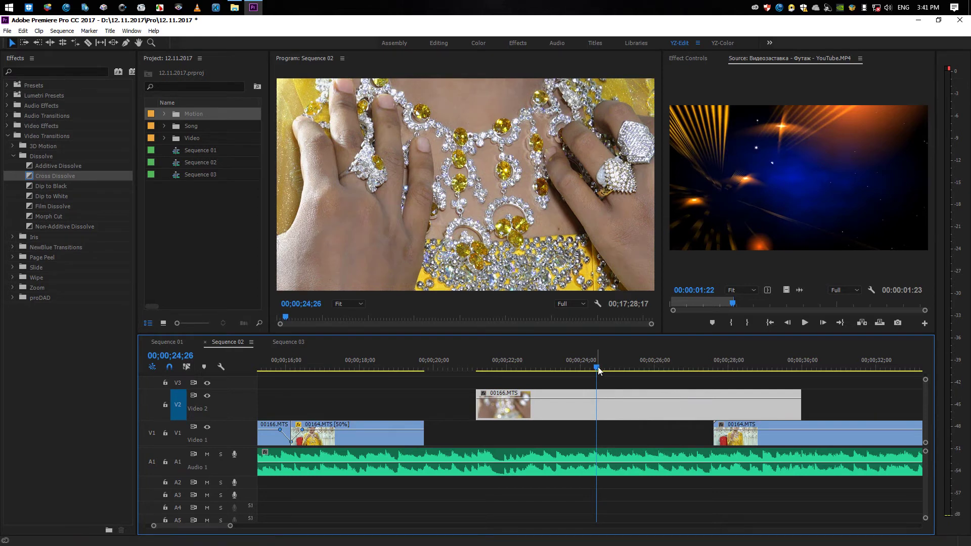
# Trim the copy's start to about 00;00;27 and its end back to the playhead
pyautogui.moveTo(596, 367); pyautogui.dragTo(683, 372)
pyautogui.moveTo(477, 394); pyautogui.dragTo(680, 394)
pyautogui.press('space')
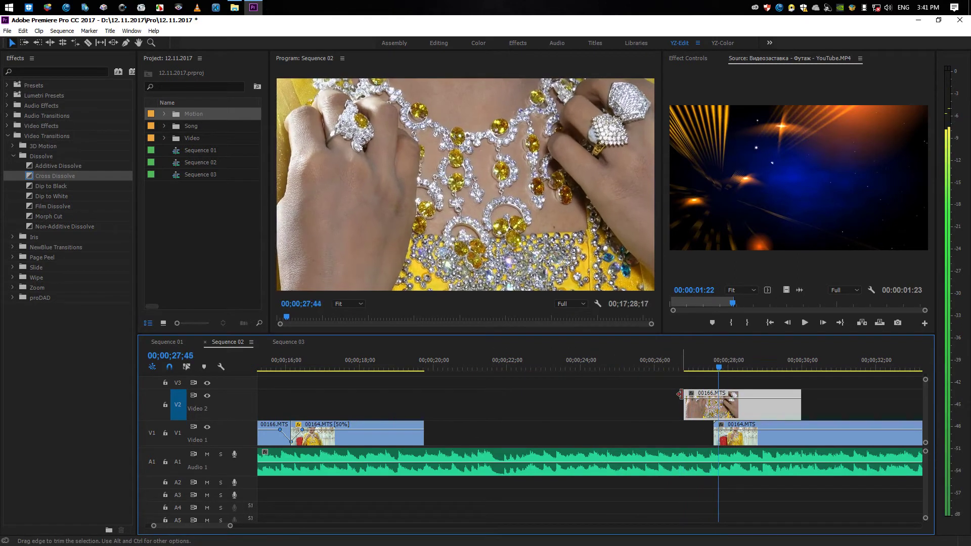
pyautogui.press('space')
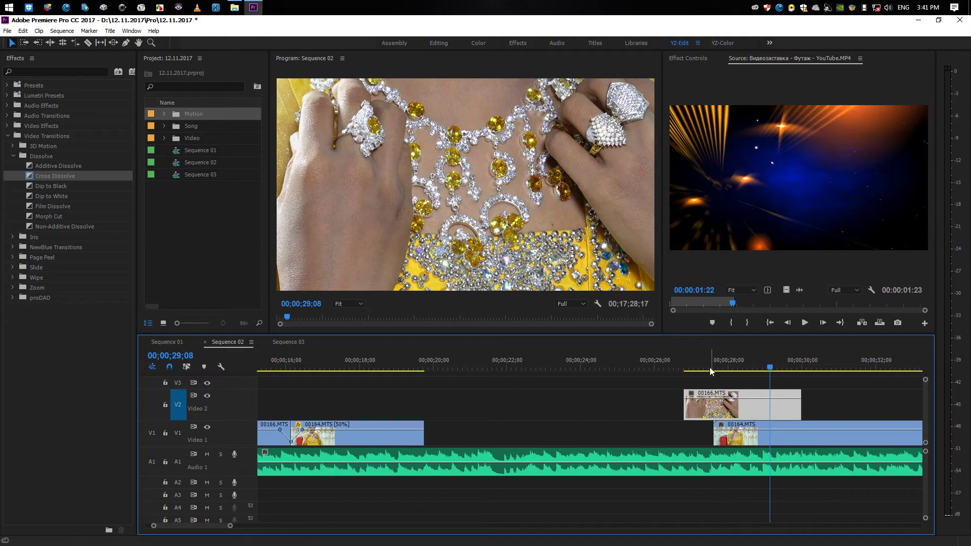
pyautogui.press('Up')
pyautogui.press('space')
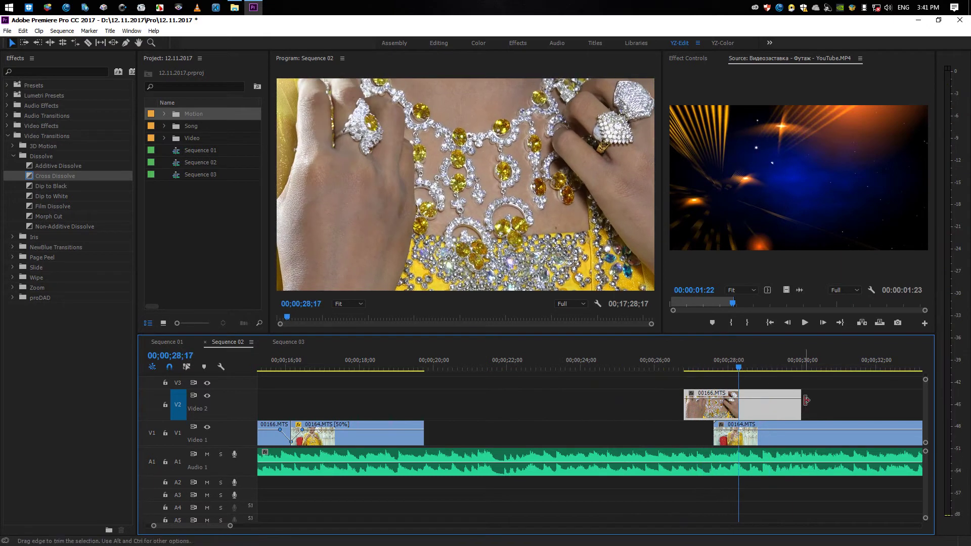
pyautogui.moveTo(804, 400)
pyautogui.mouseDown()
pyautogui.moveTo(490, 418)
pyautogui.moveTo(432, 433)
pyautogui.mouseUp()
# Move the 00166 clip onto Video 1 near 00;00;19 and replay from about 00;00;17;25
pyautogui.click(390, 367)
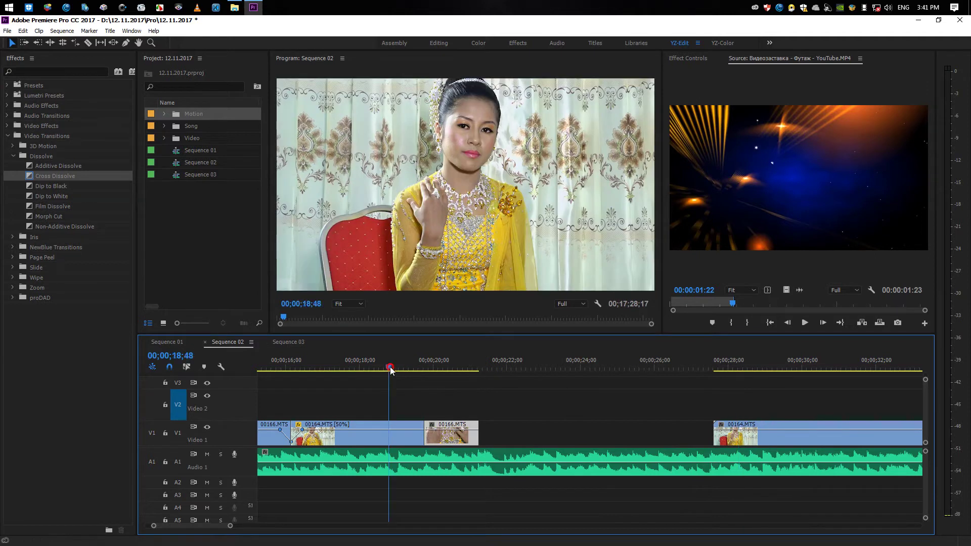
pyautogui.press('space')
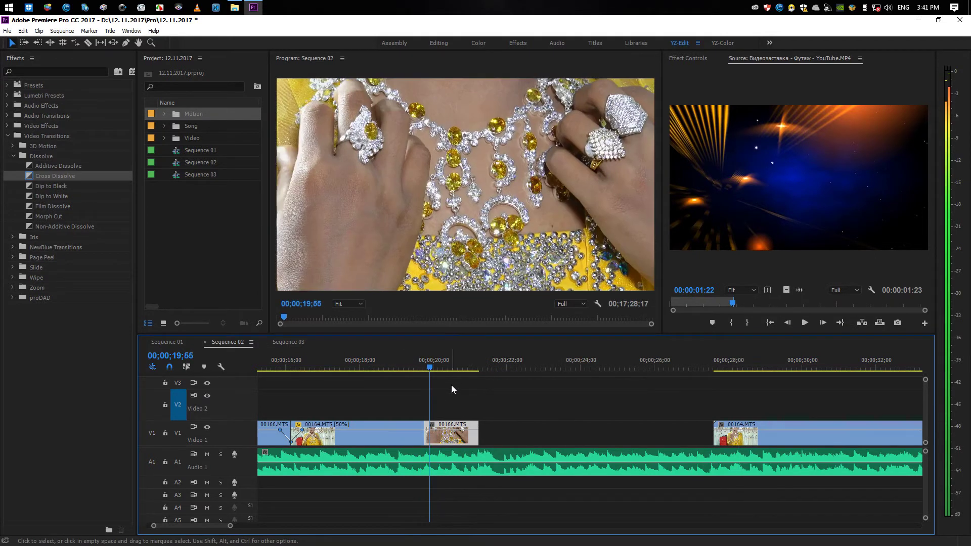
pyautogui.click(387, 368)
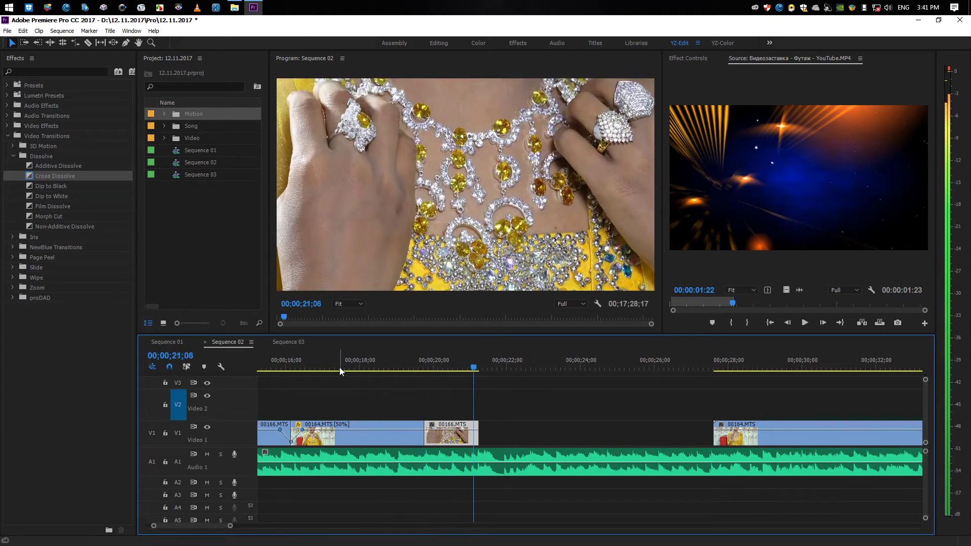
pyautogui.click(339, 367)
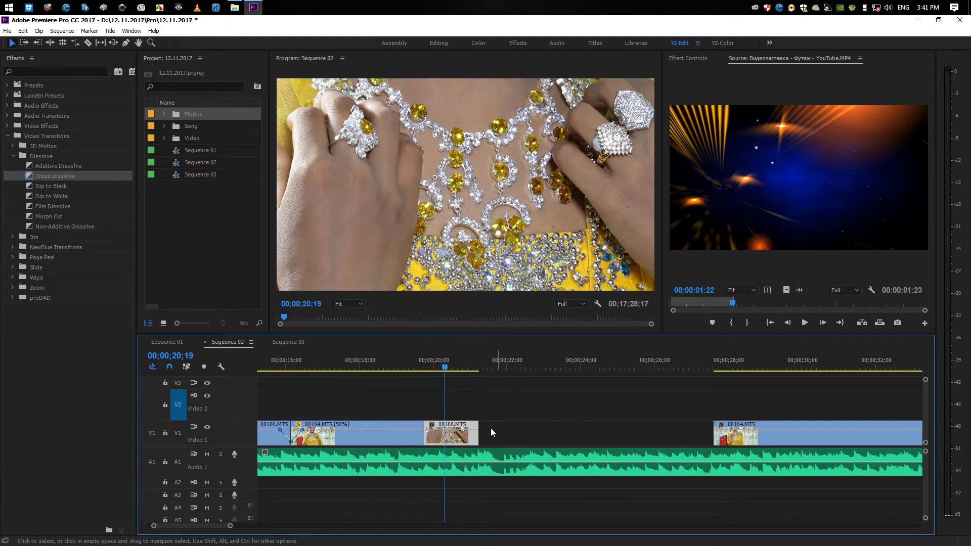
# Set 00166.MTS on Video 1 to 50% speed in Speed/Duration and play it back
pyautogui.rightClick(454, 440)
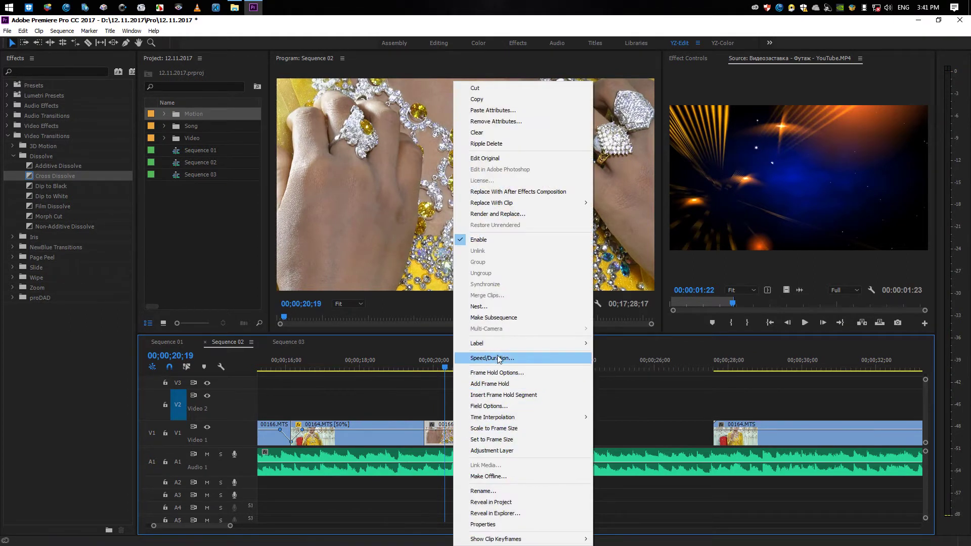
pyautogui.click(499, 359)
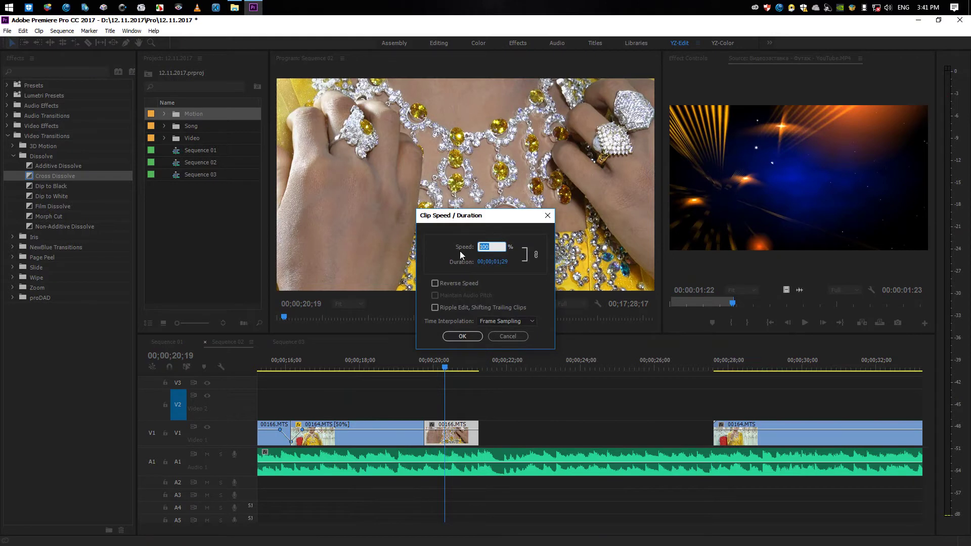
pyautogui.press('Return')
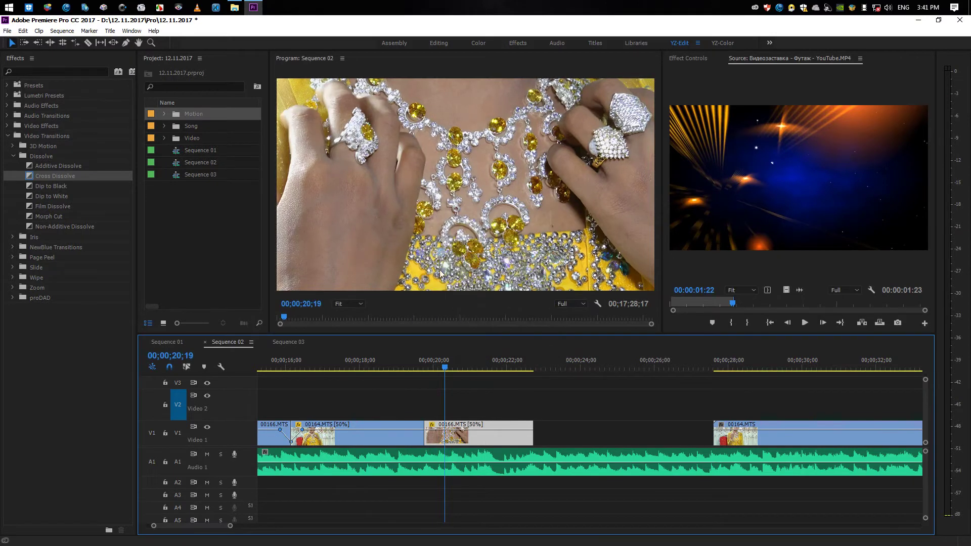
pyautogui.press('space')
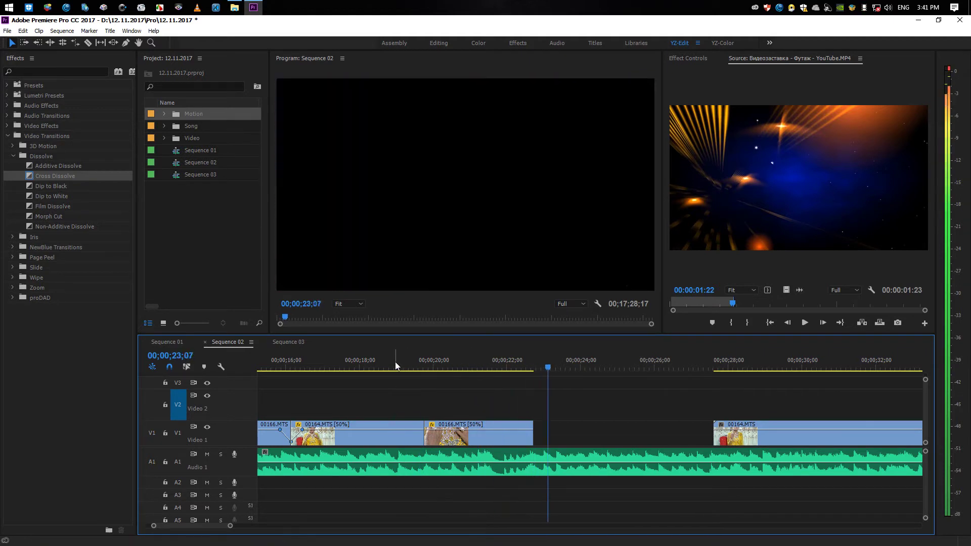
pyautogui.click(407, 368)
pyautogui.press('space')
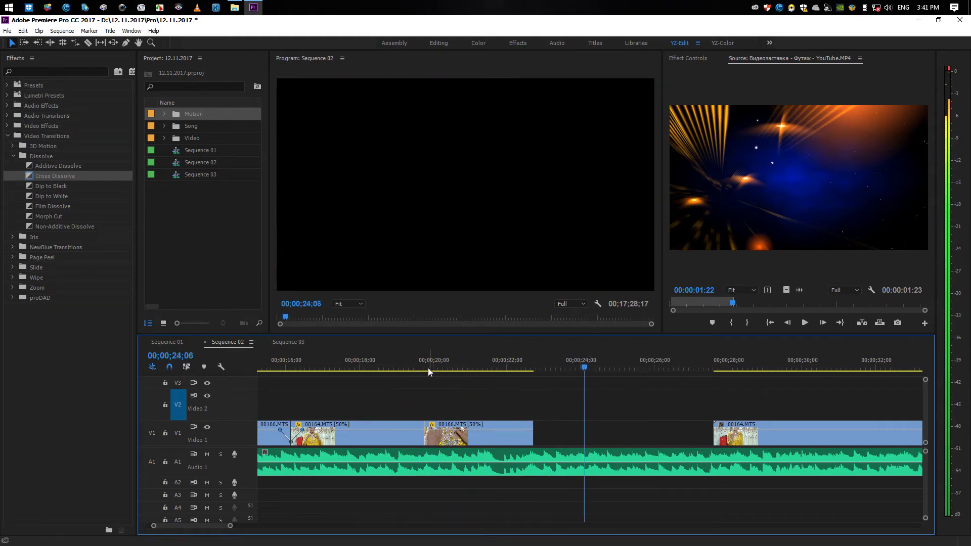
pyautogui.click(373, 367)
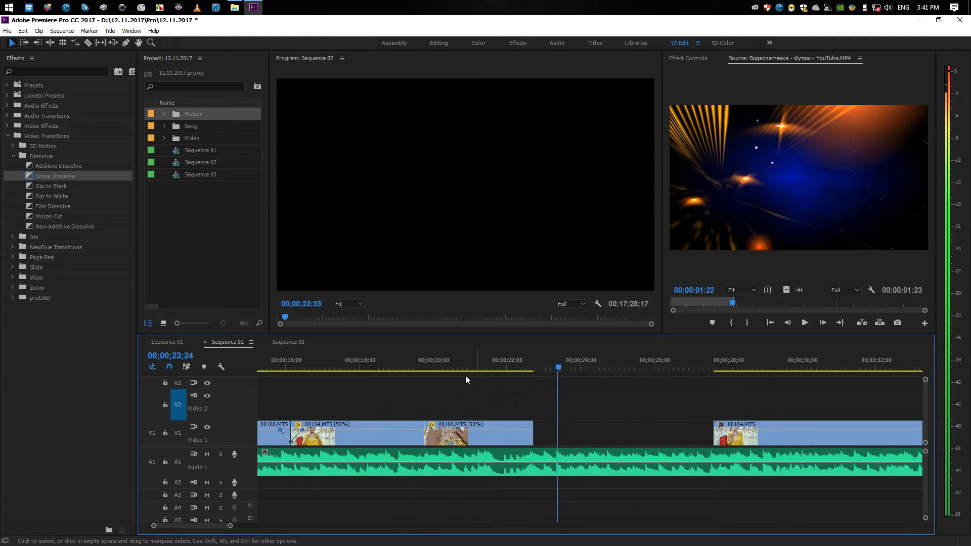
pyautogui.click(449, 368)
pyautogui.press('space')
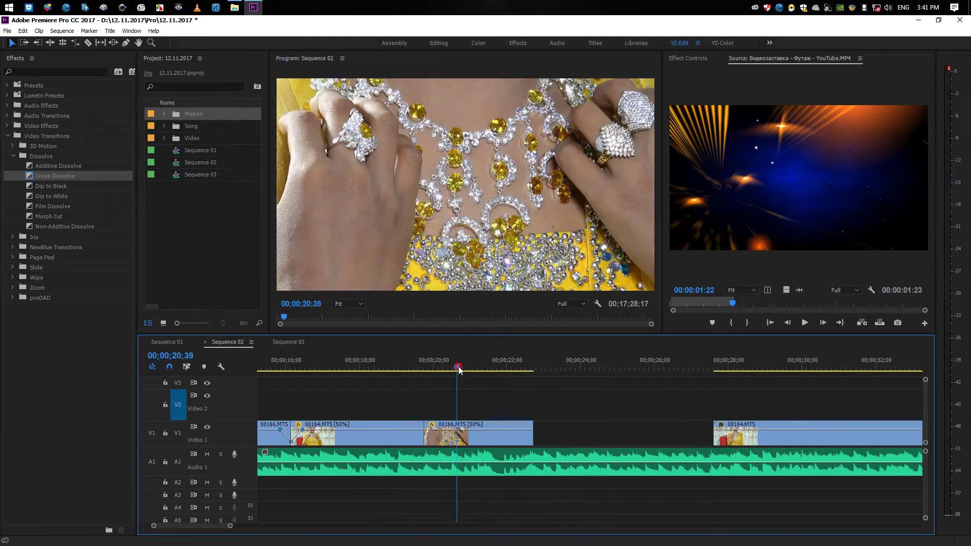
pyautogui.click(456, 365)
pyautogui.press('space')
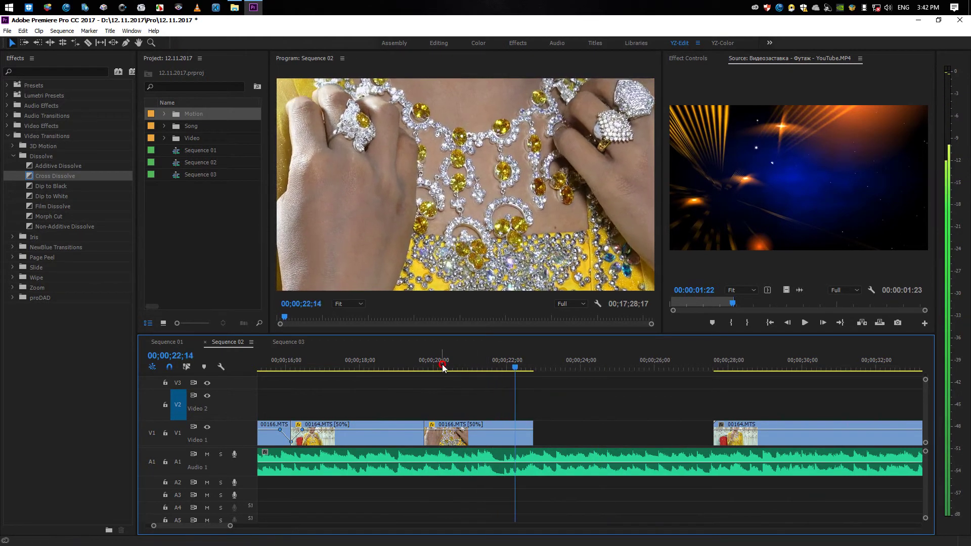
pyautogui.click(442, 365)
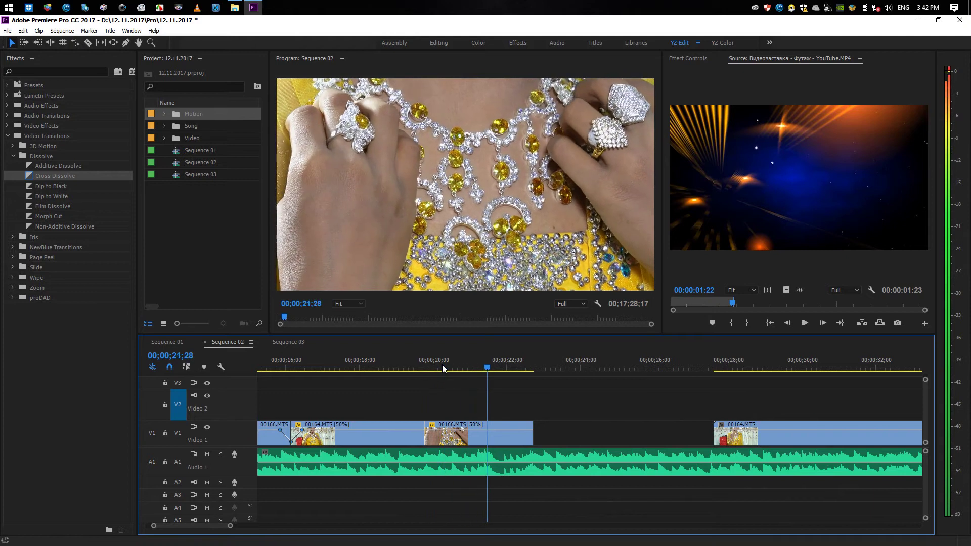
pyautogui.click(423, 364)
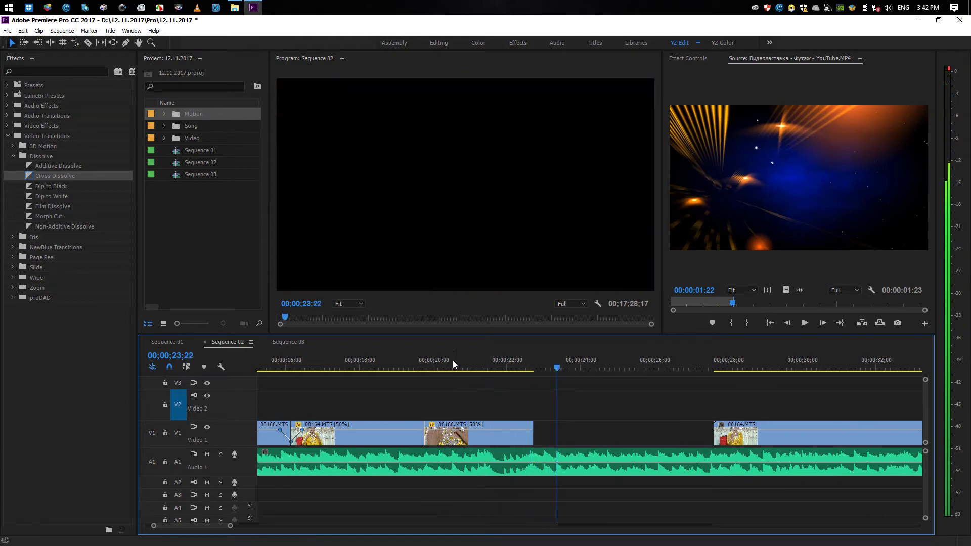
pyautogui.click(454, 361)
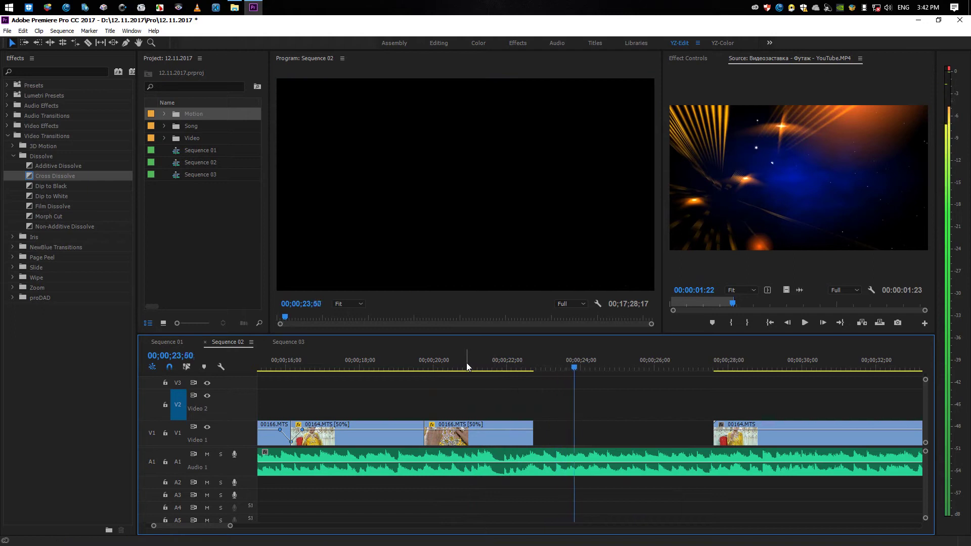
pyautogui.click(342, 365)
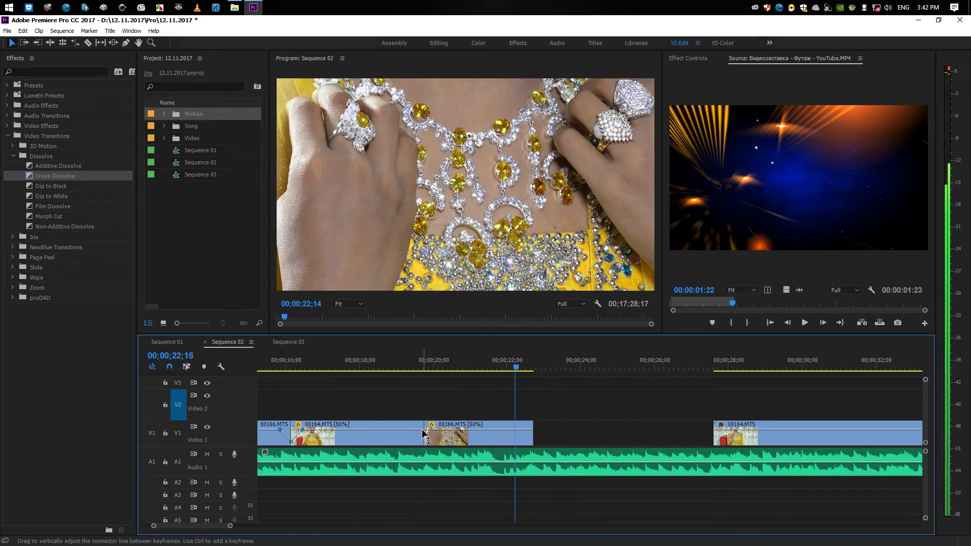
pyautogui.press('-')
pyautogui.click(474, 366)
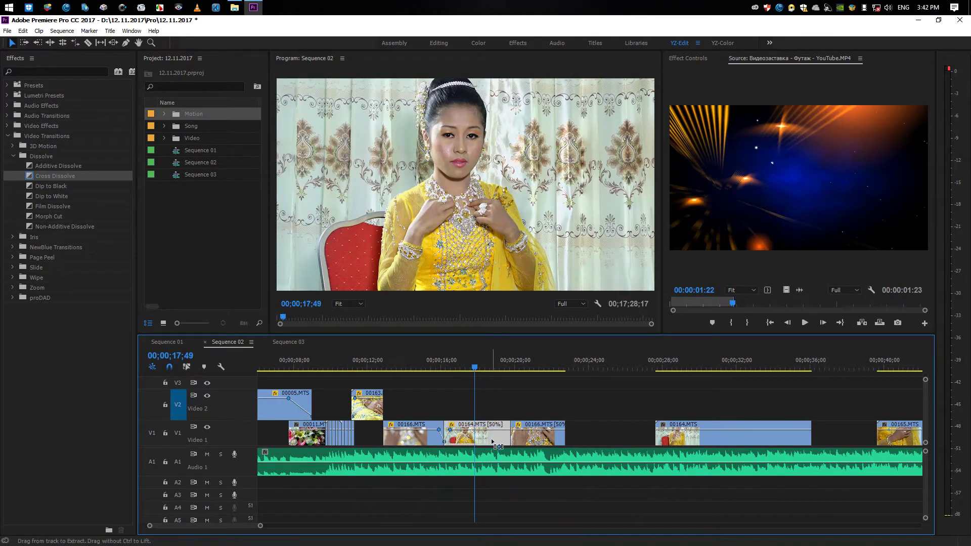
# Paste the 00164.MTS [50%] copy onto V2 at about 23 seconds and trim its end
pyautogui.click(573, 363)
pyautogui.hotkey('ctrl', 'v')
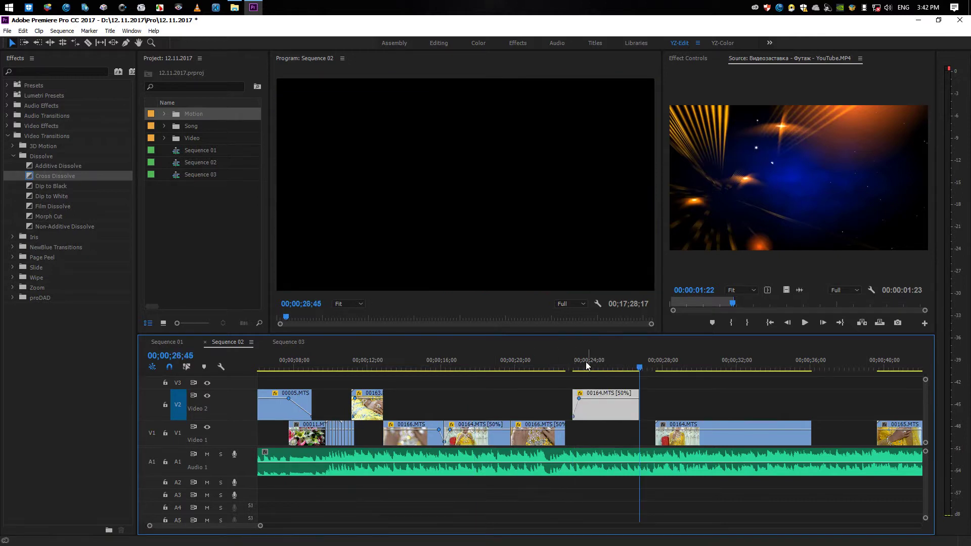
pyautogui.moveTo(639, 402); pyautogui.dragTo(740, 392)
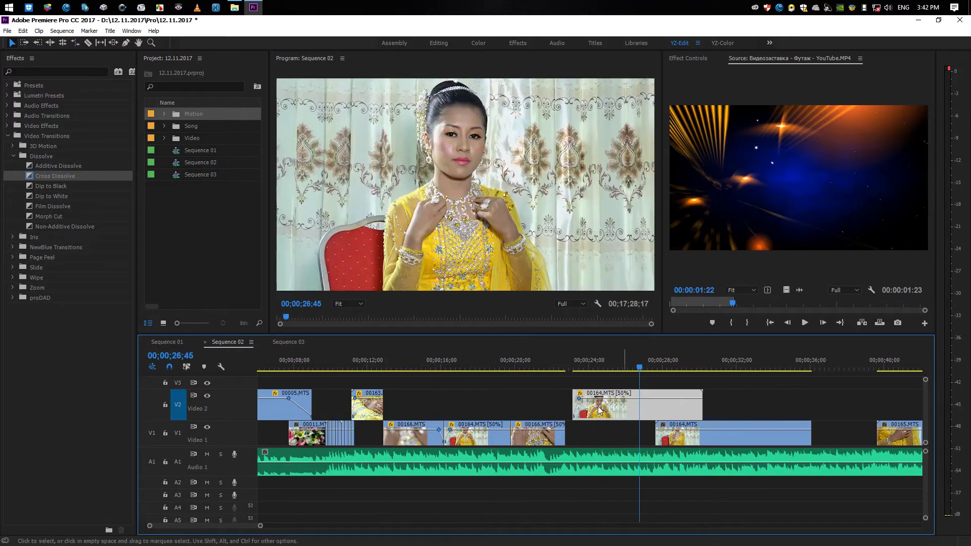
# Delete the copy's two opacity keyframes and play back the overlay from 23;01
pyautogui.rightClick(572, 418)
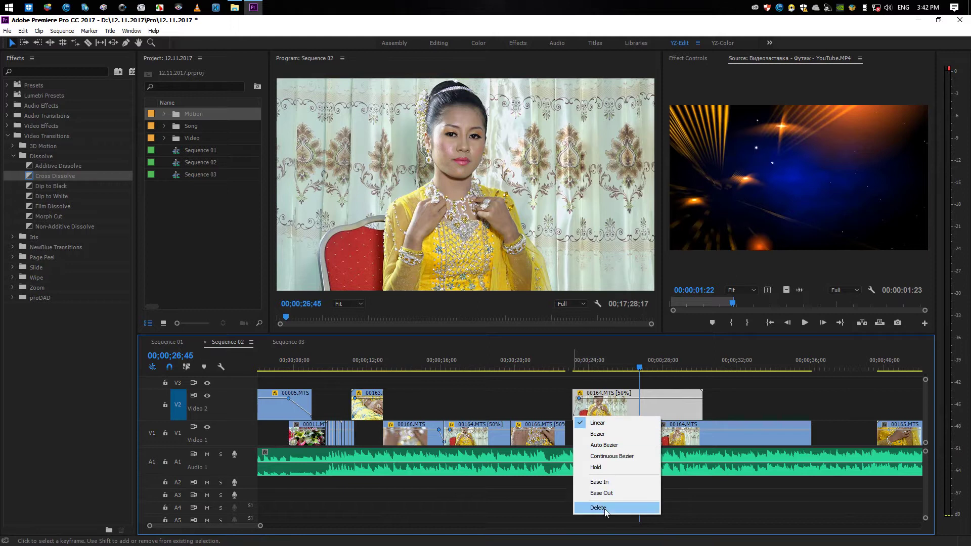
pyautogui.click(592, 510)
pyautogui.rightClick(580, 400)
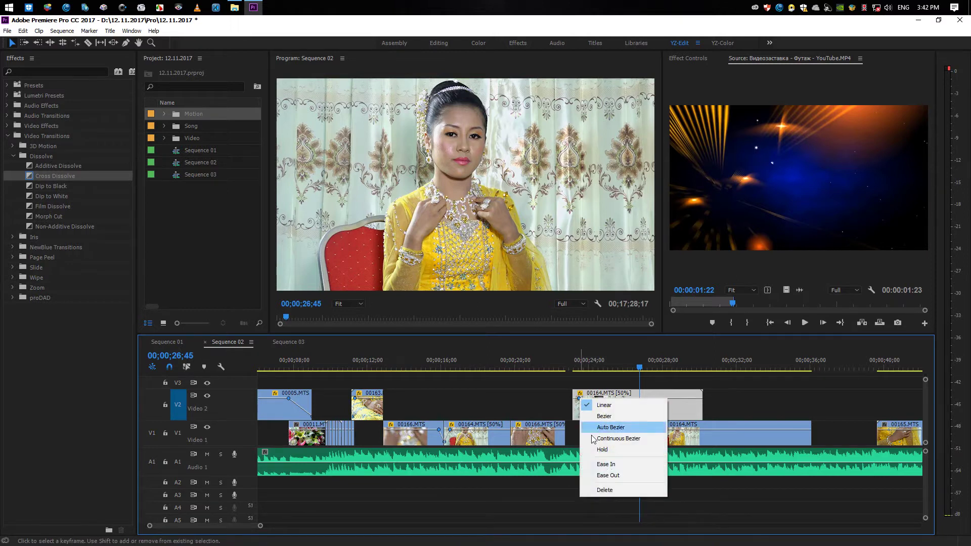
pyautogui.click(602, 495)
pyautogui.click(578, 365)
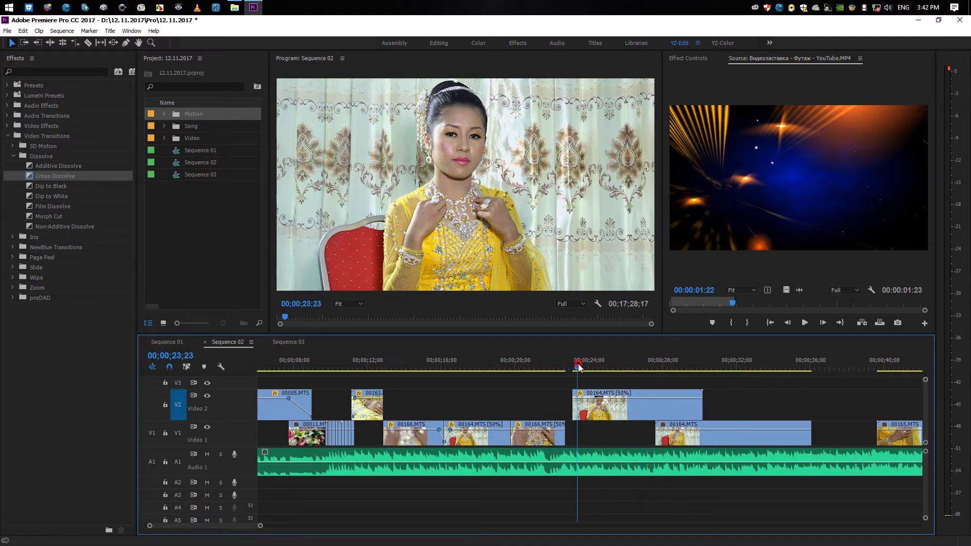
pyautogui.press('space')
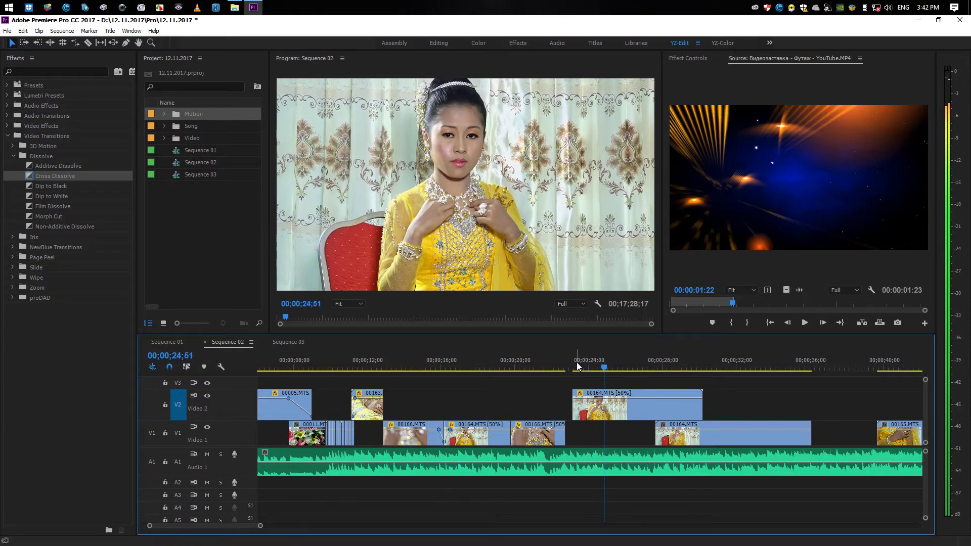
pyautogui.click(571, 366)
pyautogui.moveTo(579, 368)
pyautogui.mouseDown()
pyautogui.moveTo(582, 396)
pyautogui.moveTo(518, 398)
pyautogui.moveTo(536, 367)
pyautogui.moveTo(403, 398)
pyautogui.mouseUp()
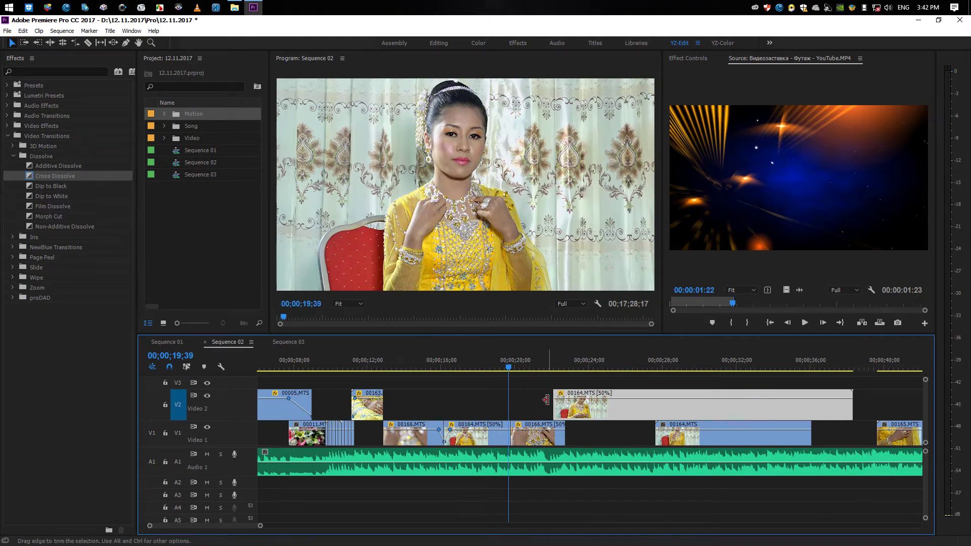
# Extend the V2 overlay's start earlier, then shift it about 25 seconds later to near 40;48
pyautogui.moveTo(554, 398); pyautogui.dragTo(411, 398)
pyautogui.click(417, 365)
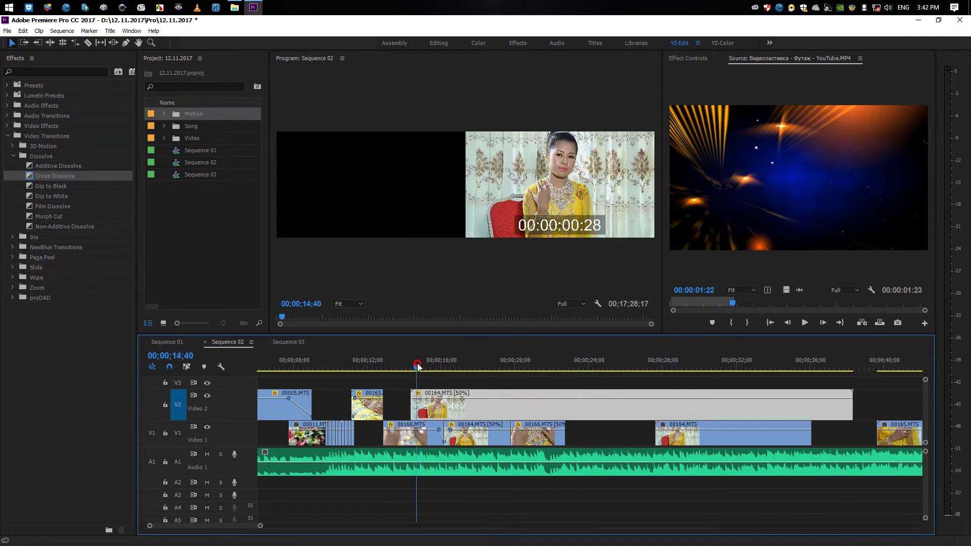
pyautogui.moveTo(417, 365); pyautogui.dragTo(596, 363)
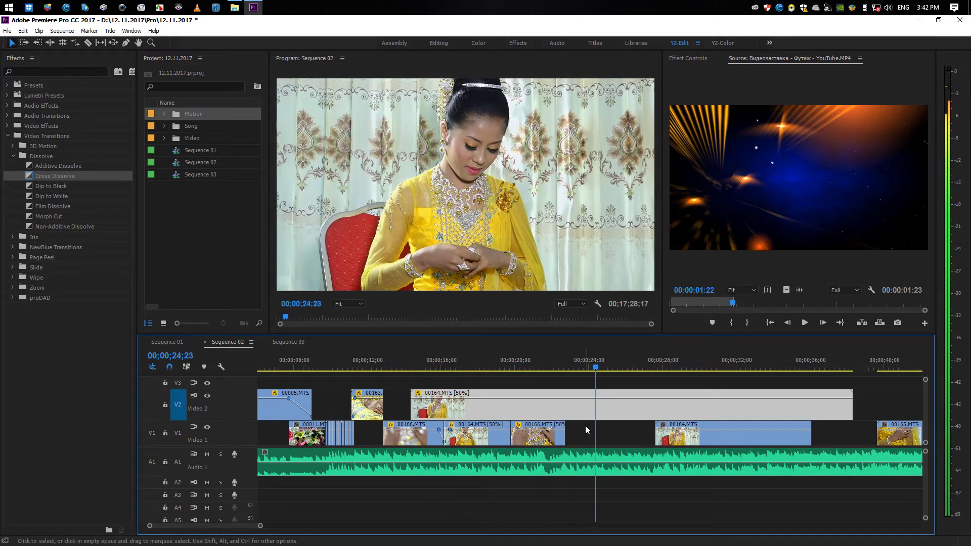
pyautogui.press('\\')
pyautogui.moveTo(383, 414); pyautogui.dragTo(500, 414)
pyautogui.click(447, 363)
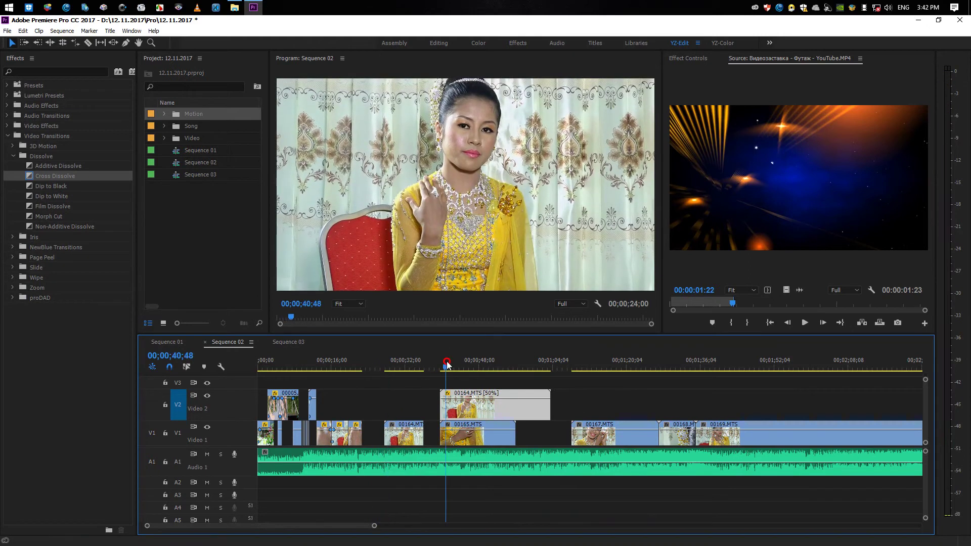
# Split the 00164.MTS overlay near 50 seconds, move one piece to about 1;17, and replay from 51;13
pyautogui.moveTo(447, 363)
pyautogui.mouseDown()
pyautogui.moveTo(502, 365)
pyautogui.moveTo(494, 371)
pyautogui.mouseUp()
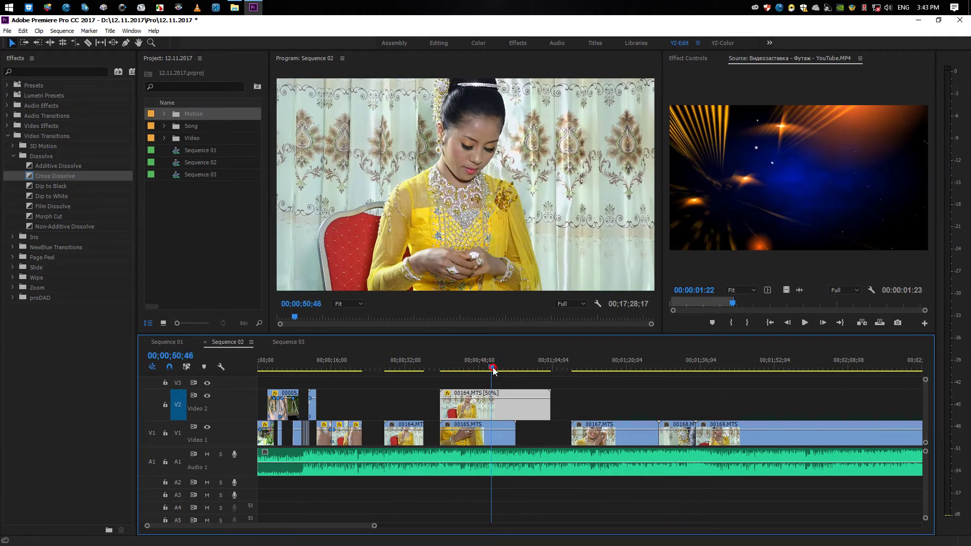
pyautogui.click(497, 405)
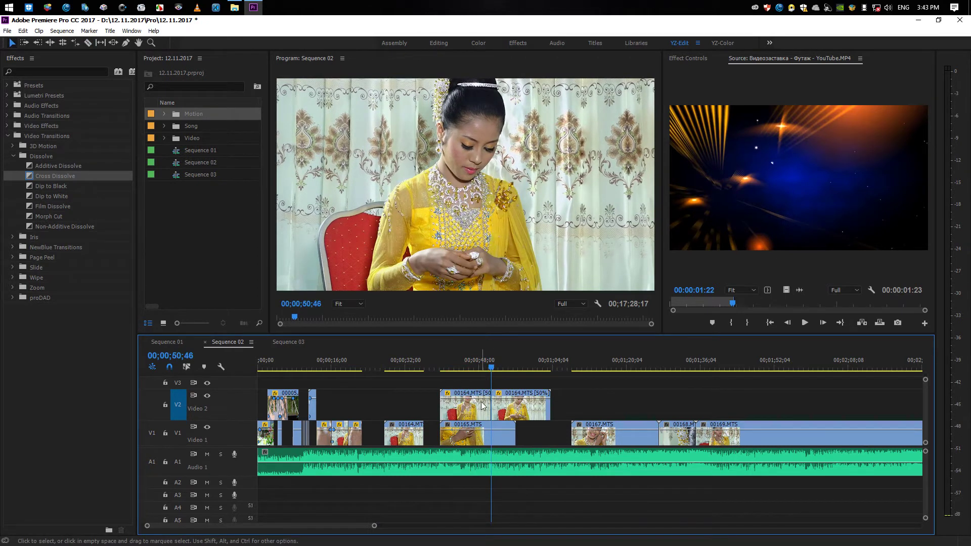
pyautogui.moveTo(469, 416); pyautogui.dragTo(646, 410)
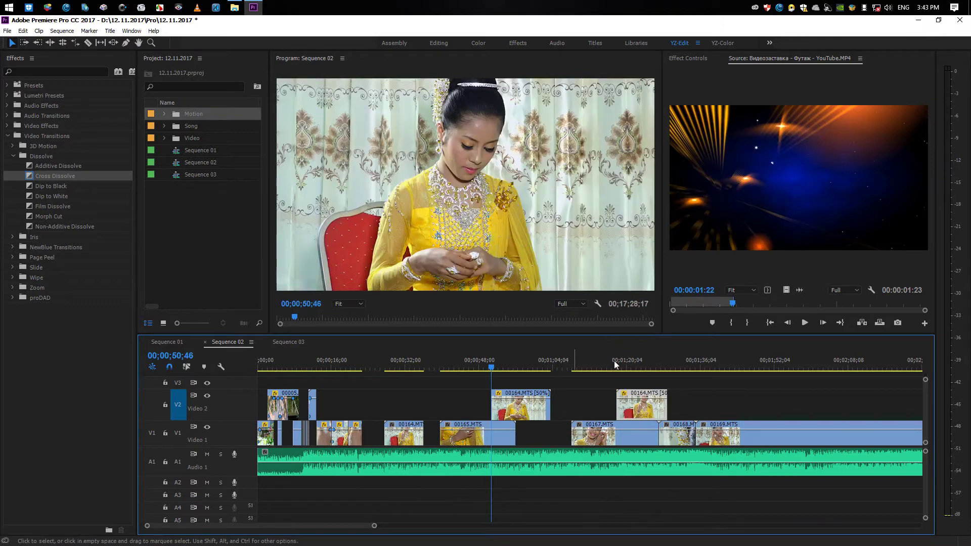
pyautogui.click(341, 366)
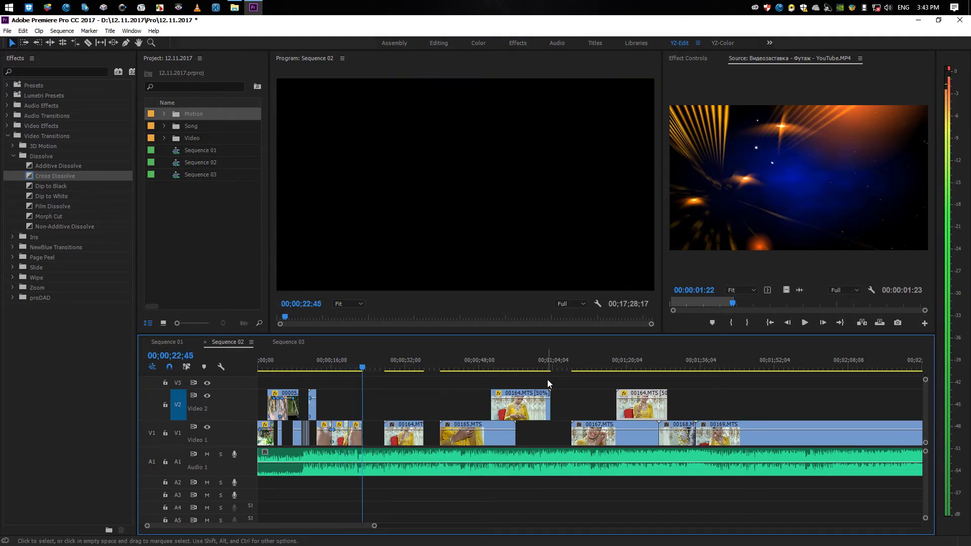
pyautogui.click(494, 366)
pyautogui.press('space')
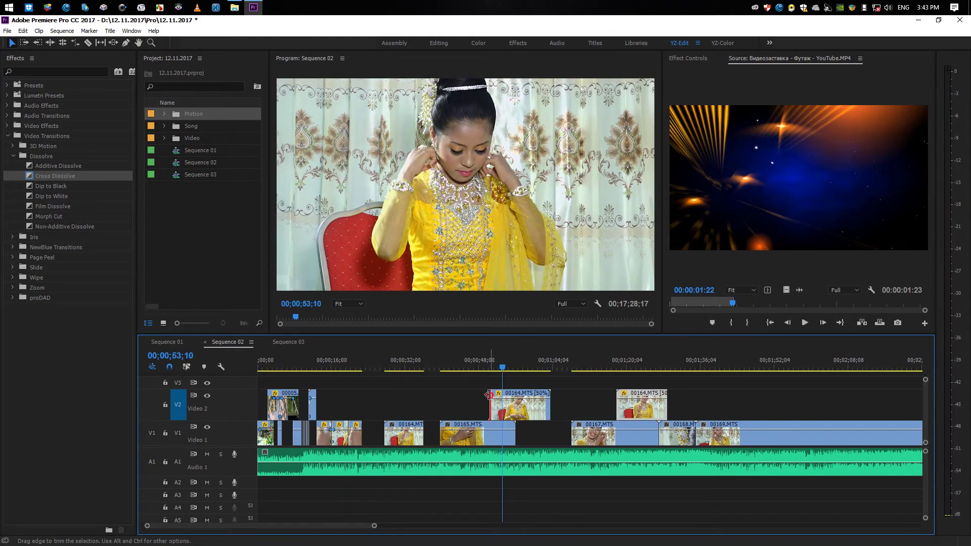
# Trim the V2 00164.MTS overlay at both ends, and shift 00165.MTS and 00164.MTS on V1 about 9 seconds later
pyautogui.moveTo(488, 395); pyautogui.dragTo(502, 395)
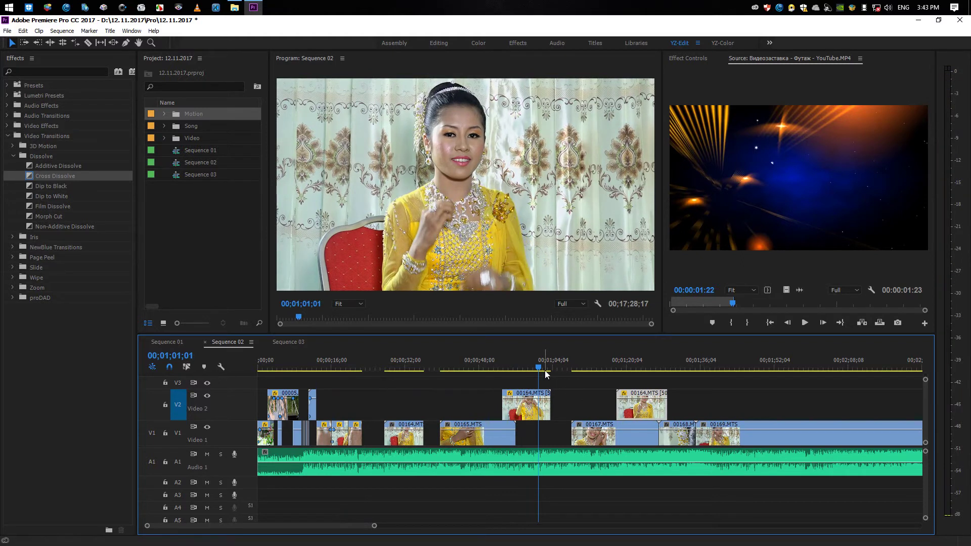
pyautogui.moveTo(537, 370); pyautogui.dragTo(531, 371)
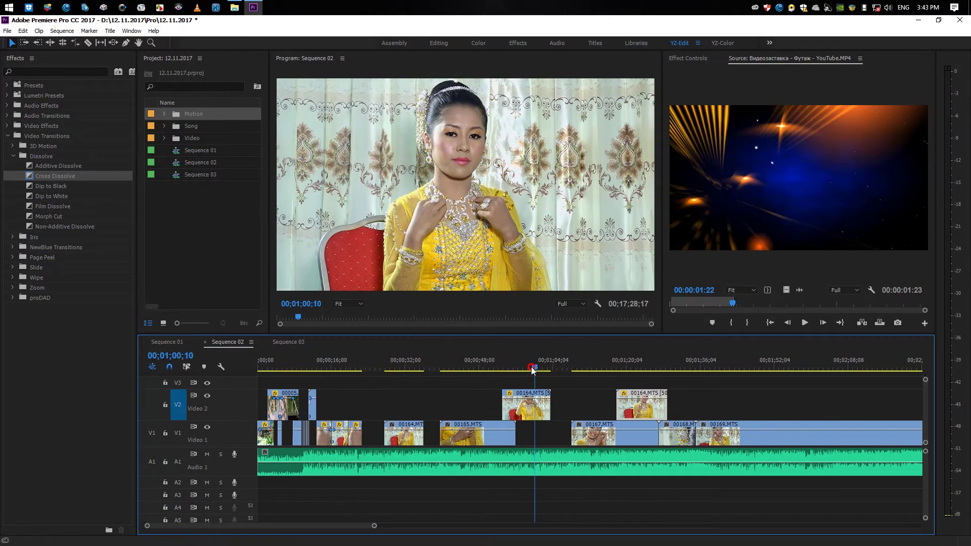
pyautogui.moveTo(548, 406); pyautogui.dragTo(385, 408)
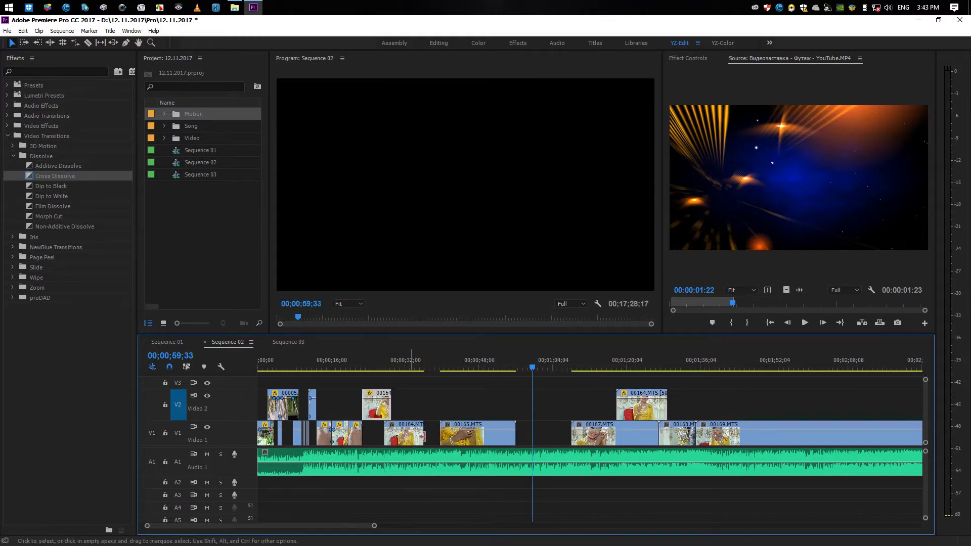
pyautogui.moveTo(480, 438); pyautogui.dragTo(523, 438)
pyautogui.moveTo(402, 438); pyautogui.dragTo(445, 440)
# Move the 00164.MTS [50%] clip straight down from V2 onto V1 at the same time position
pyautogui.click(353, 363)
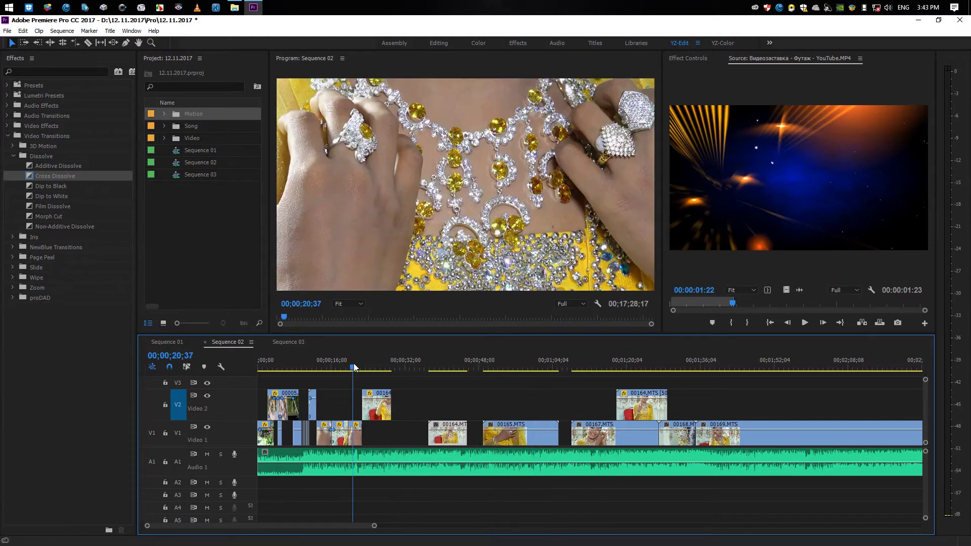
pyautogui.press('=')
pyautogui.press('=')
pyautogui.click(650, 418)
pyautogui.moveTo(650, 417); pyautogui.dragTo(650, 438)
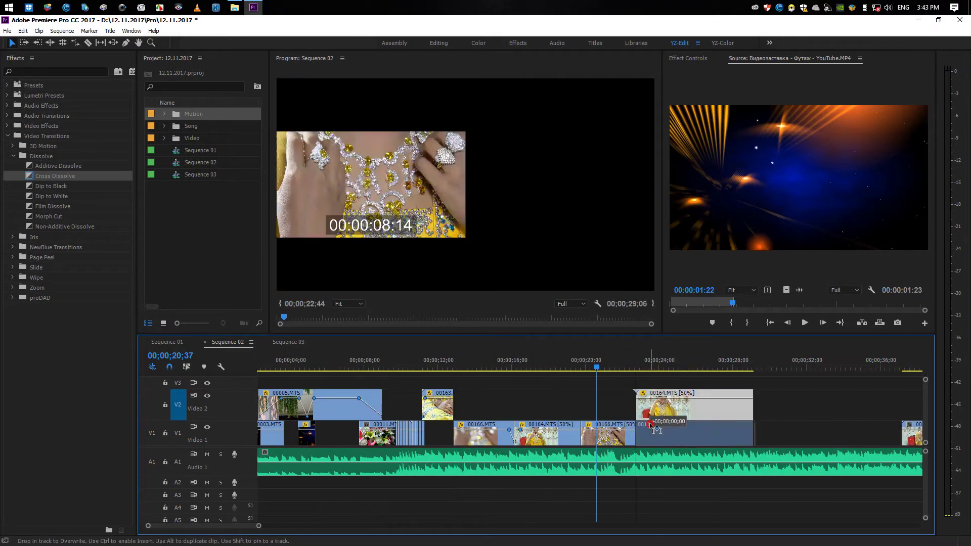
# Deselect the clip, readjust the timeline zoom, and play back the edited sequence
pyautogui.click(643, 383)
pyautogui.press('-')
pyautogui.press('-')
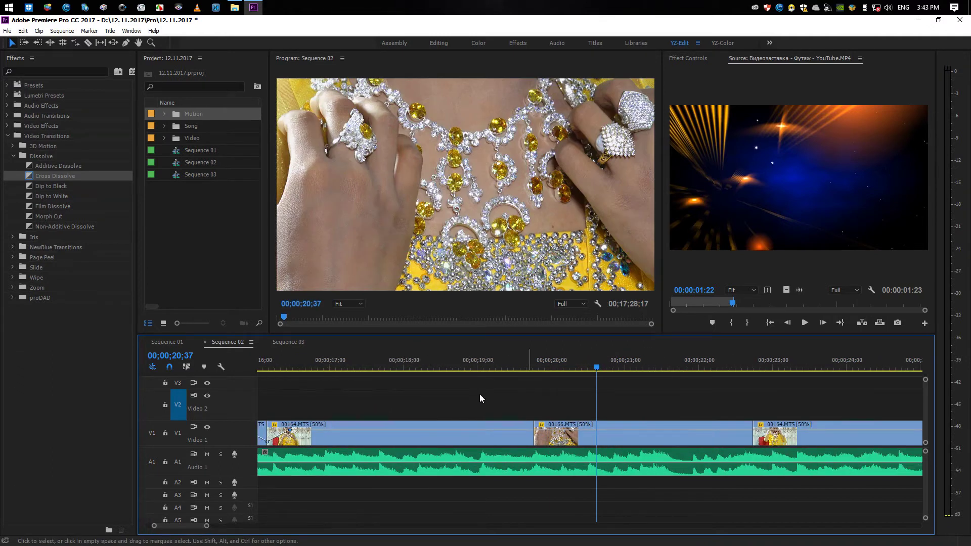
pyautogui.press('=')
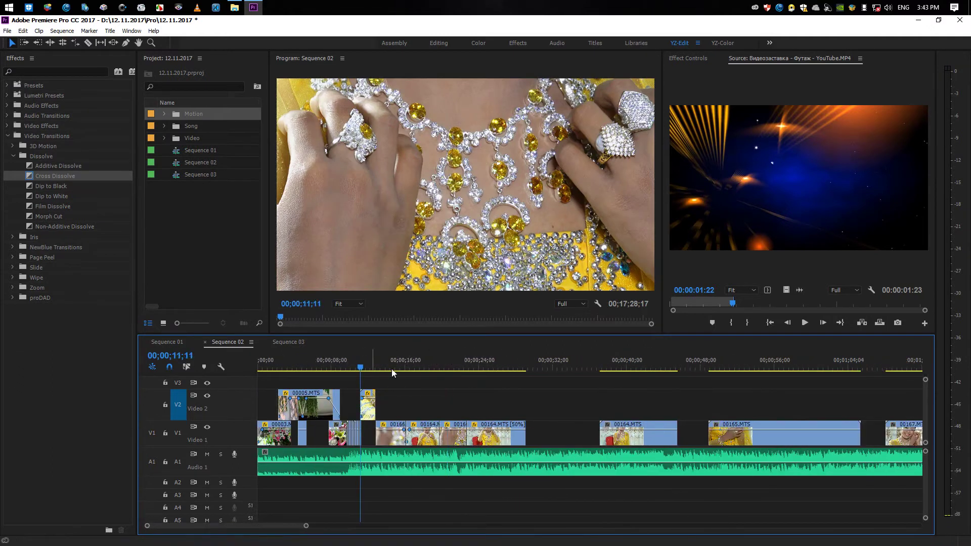
pyautogui.press('space')
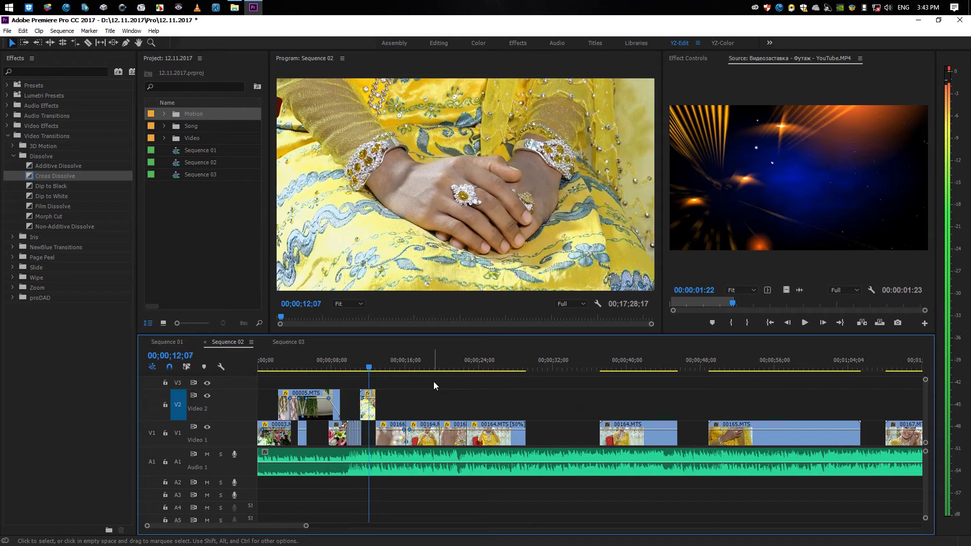
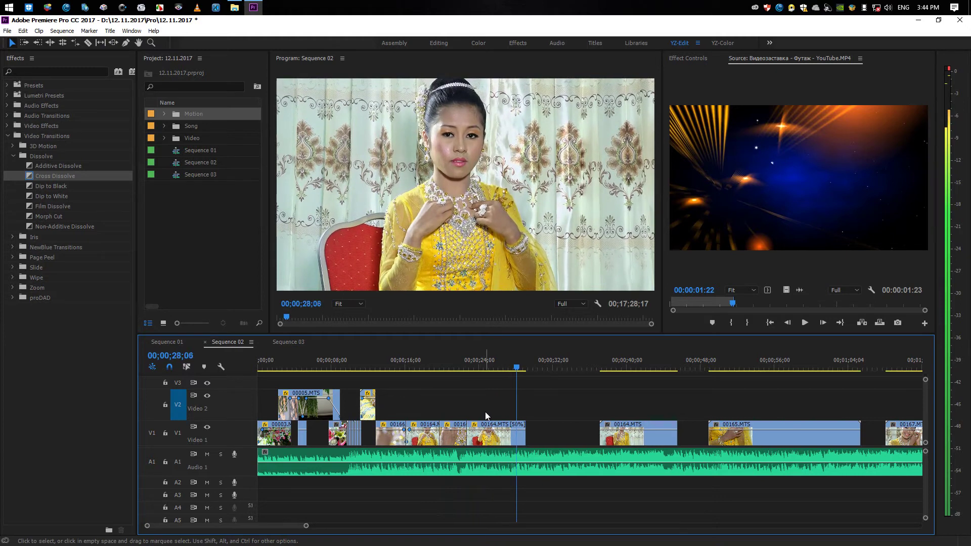
# Review the sequence from 21;16, zoom the timeline in, and replay the edit from 24;31
pyautogui.click(454, 367)
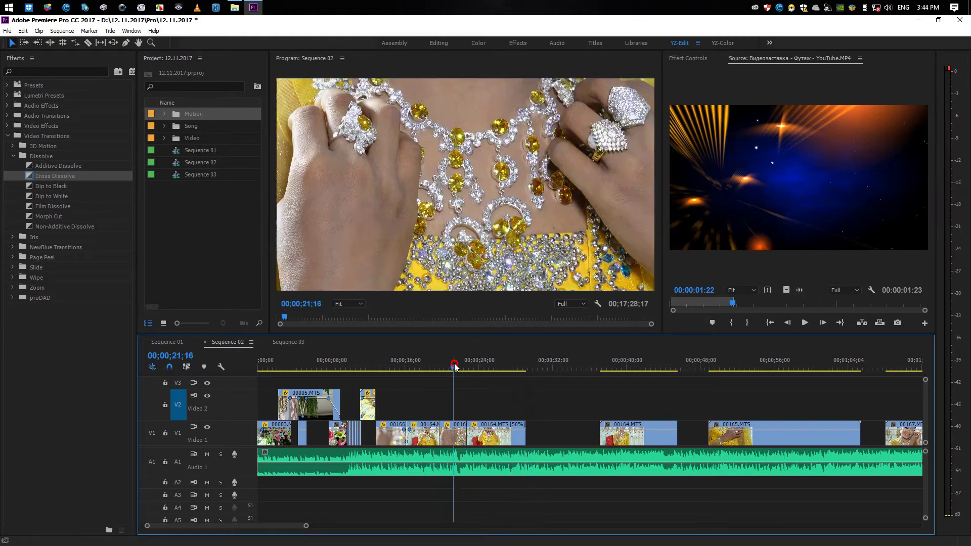
pyautogui.press('space')
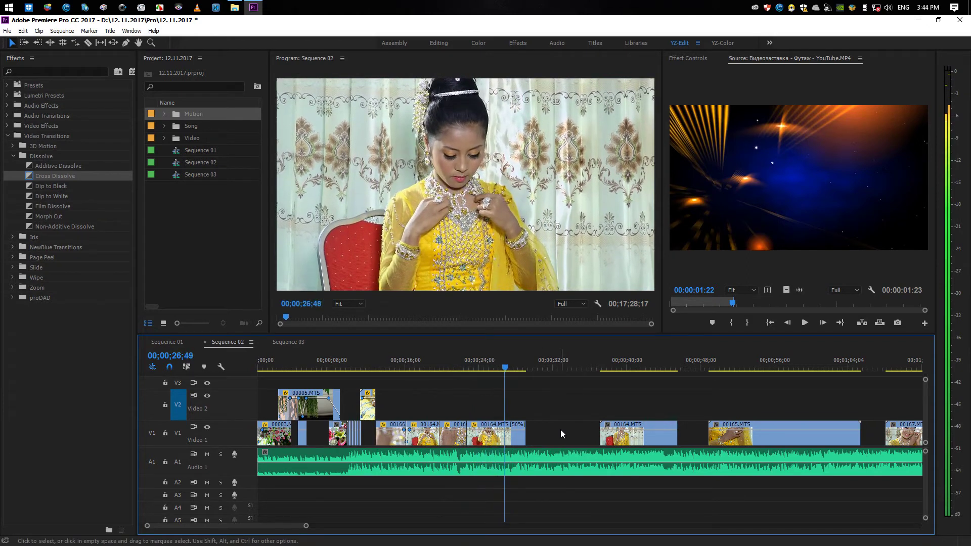
pyautogui.click(729, 366)
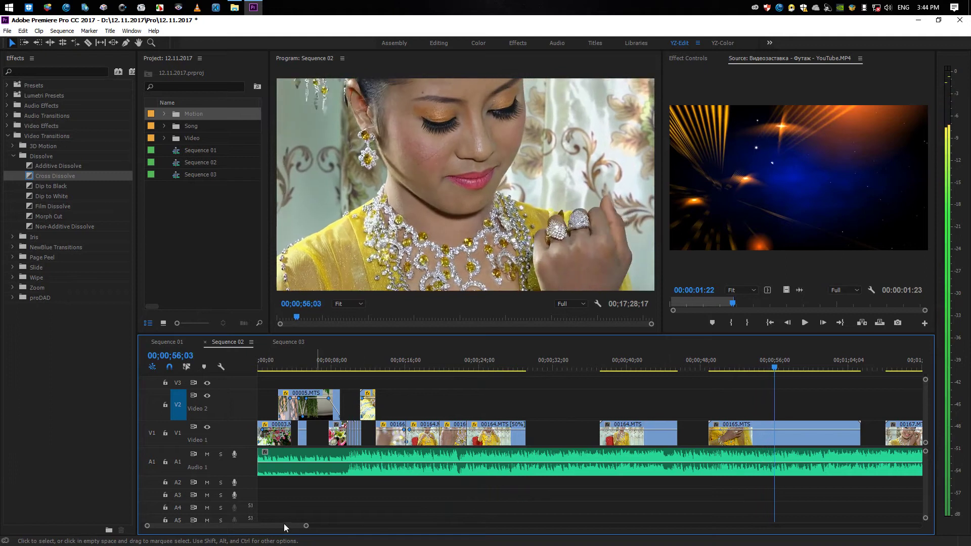
pyautogui.moveTo(284, 525); pyautogui.dragTo(287, 530)
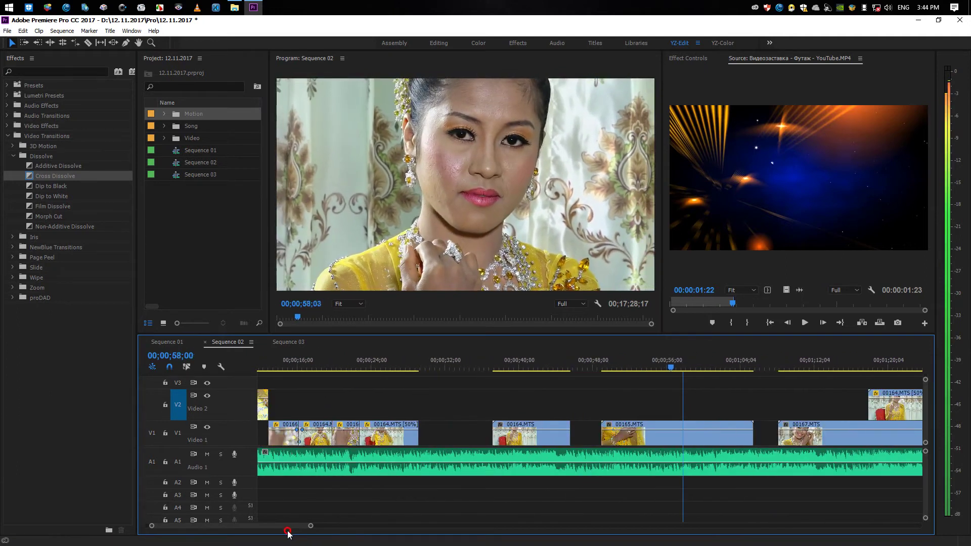
pyautogui.moveTo(288, 532); pyautogui.dragTo(308, 526)
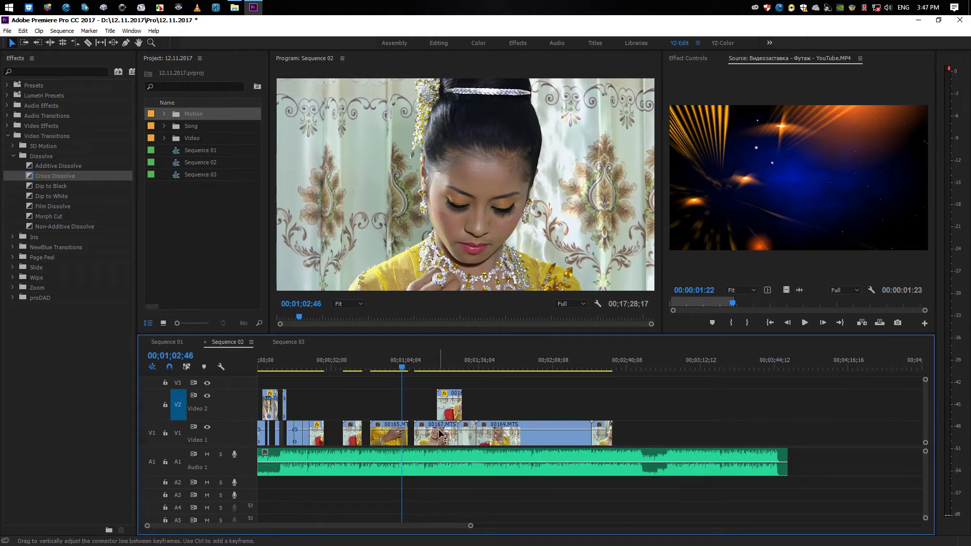
pyautogui.click(321, 362)
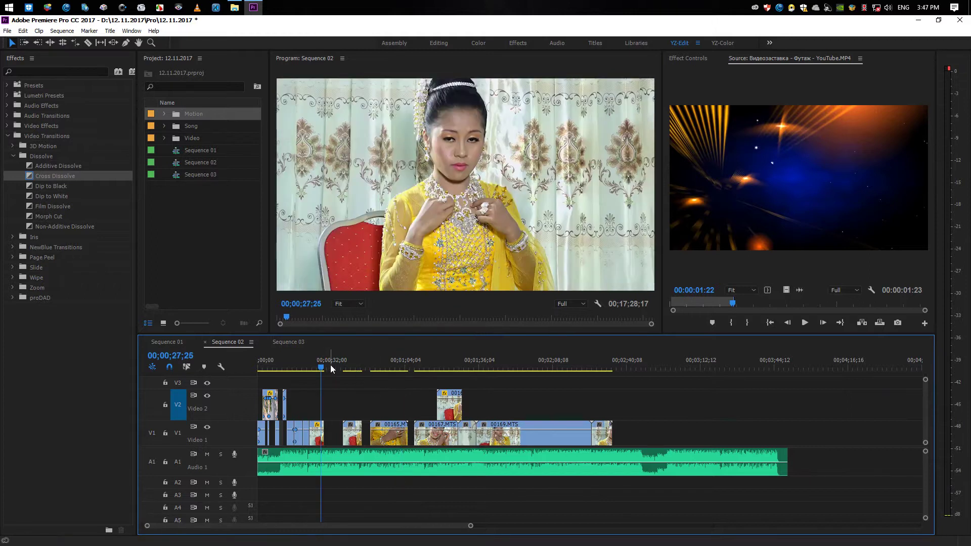
pyautogui.press('=')
pyautogui.press('=')
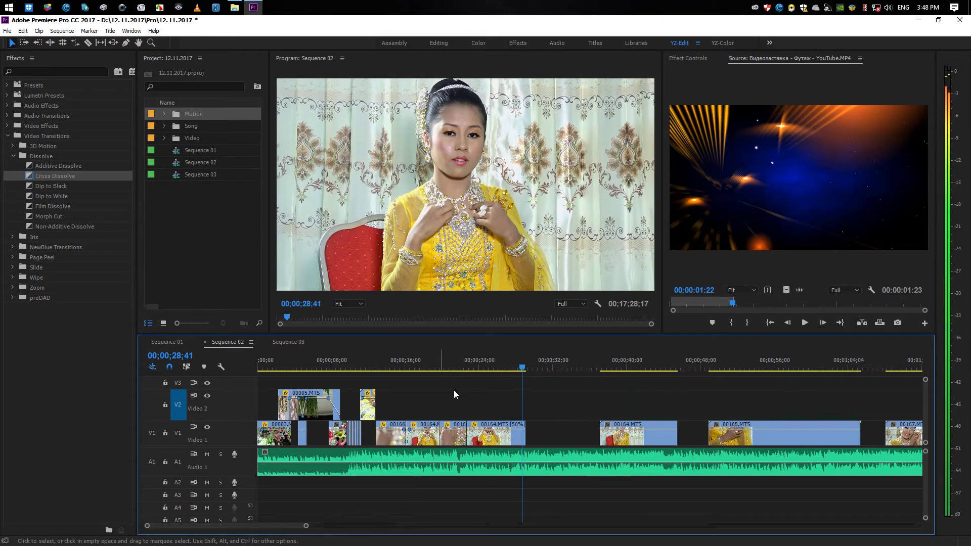
pyautogui.click(484, 367)
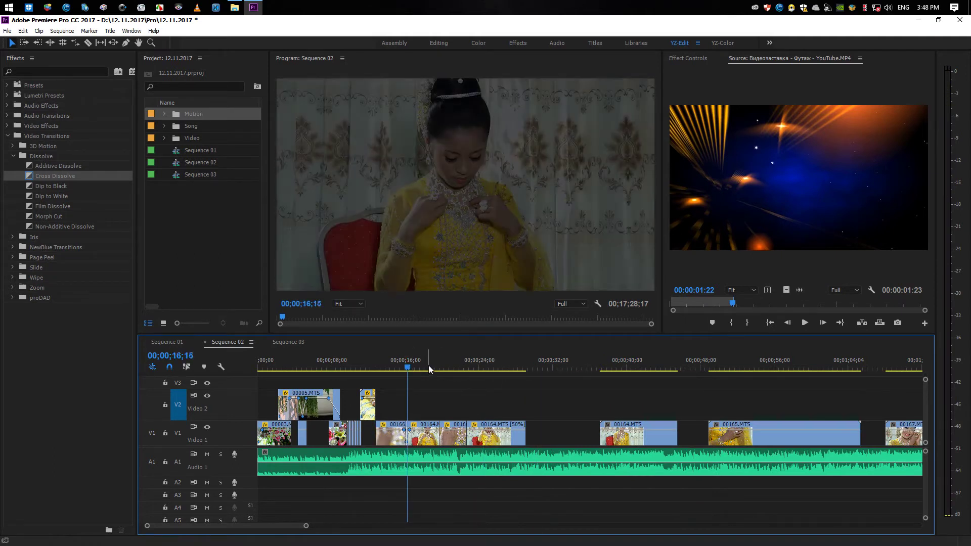
pyautogui.press('space')
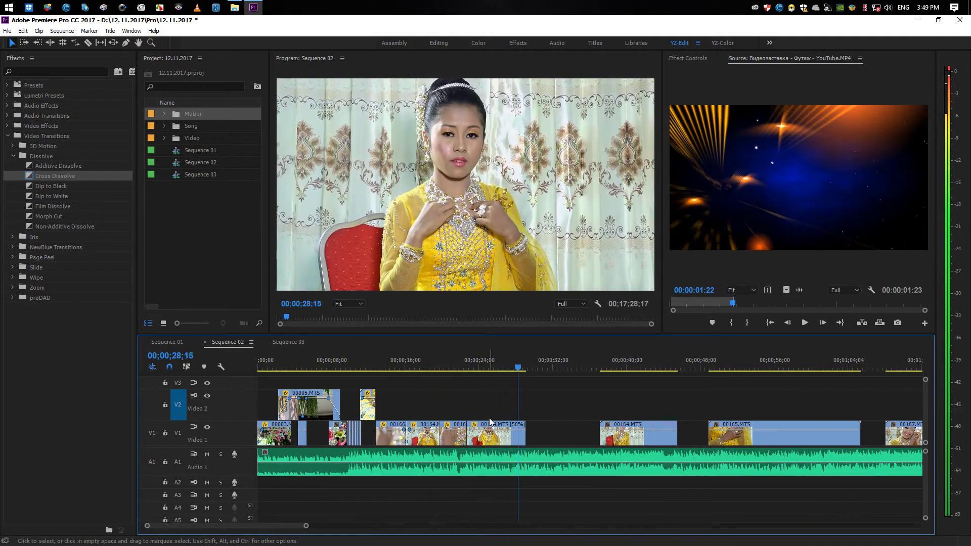
# Scrub between 37;34 and 39;55 to find the trim point on the second 00164.MTS
pyautogui.click(653, 362)
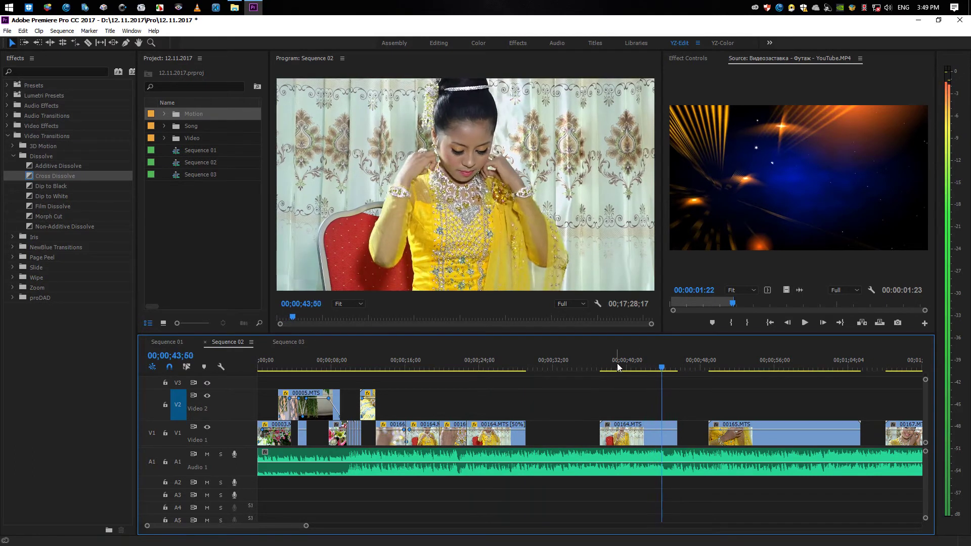
pyautogui.click(604, 366)
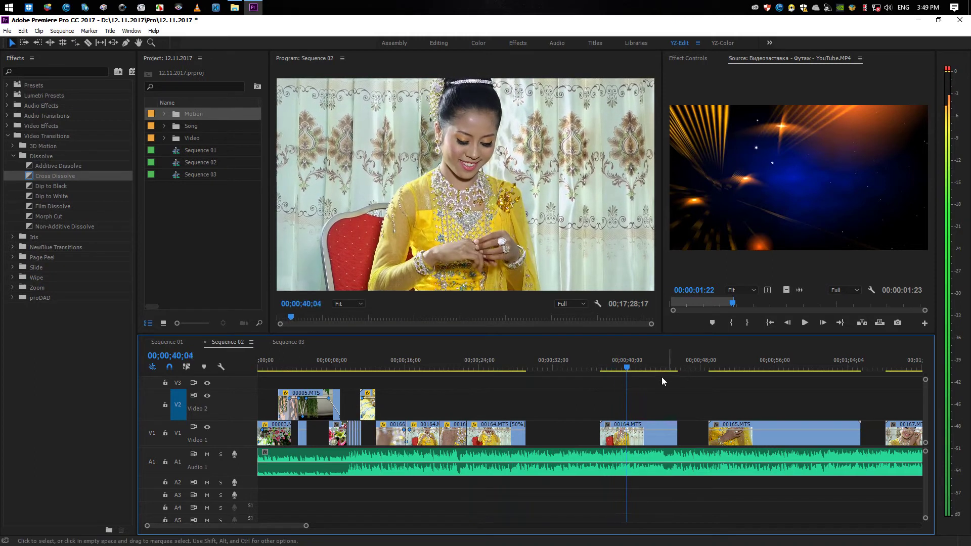
pyautogui.click(615, 365)
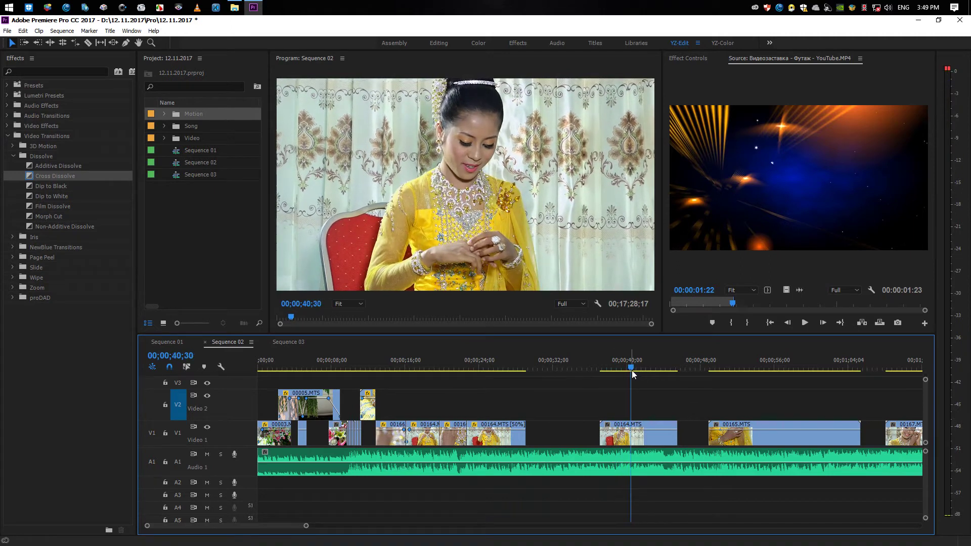
pyautogui.click(607, 368)
pyautogui.moveTo(607, 368); pyautogui.dragTo(621, 371)
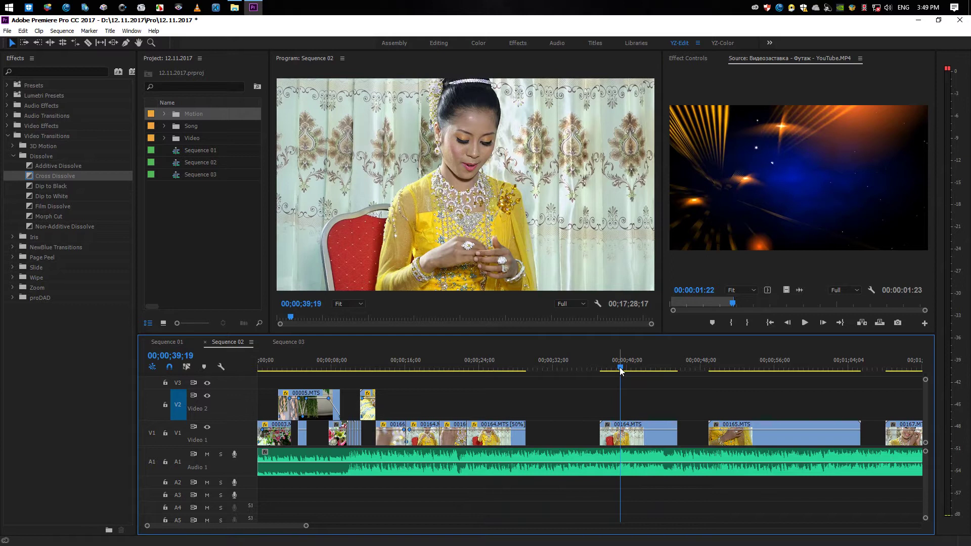
pyautogui.click(617, 369)
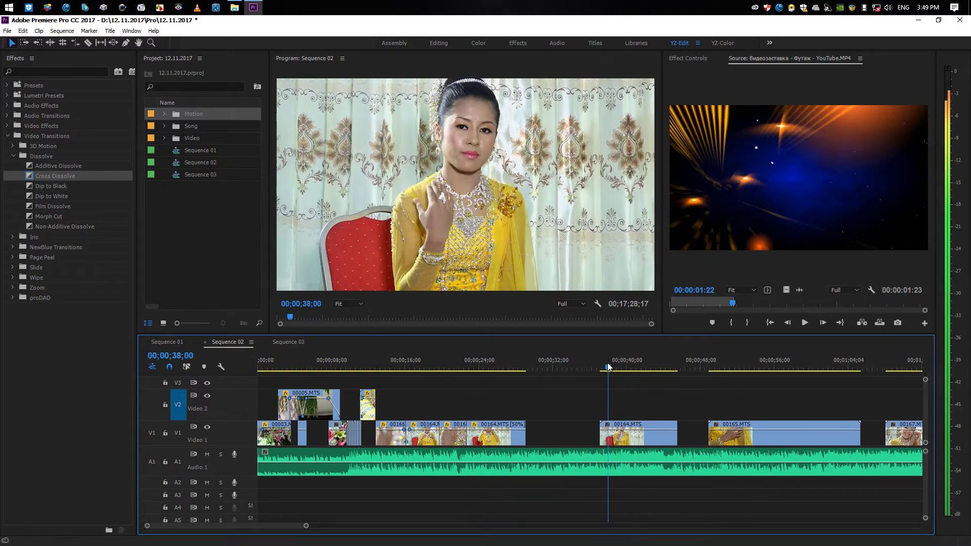
pyautogui.click(607, 369)
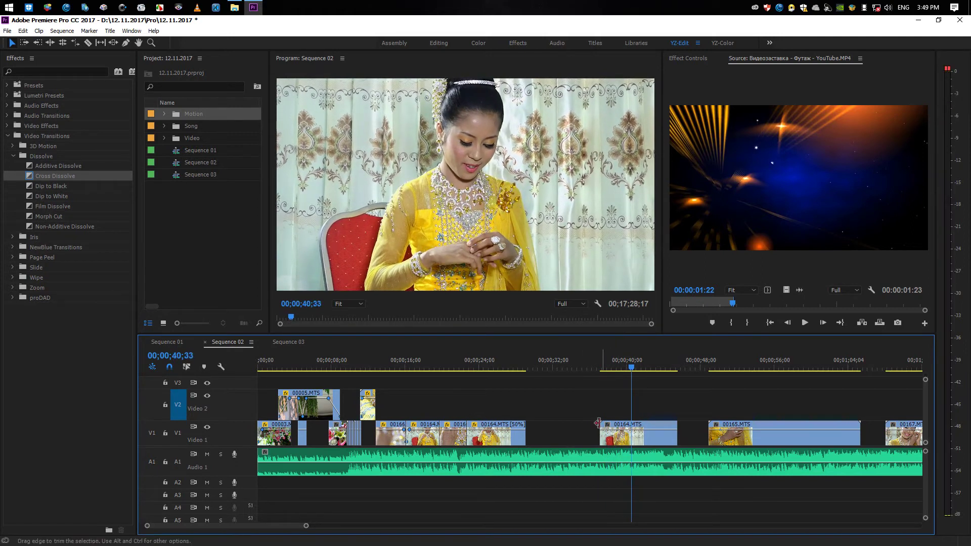
pyautogui.moveTo(630, 369); pyautogui.dragTo(628, 374)
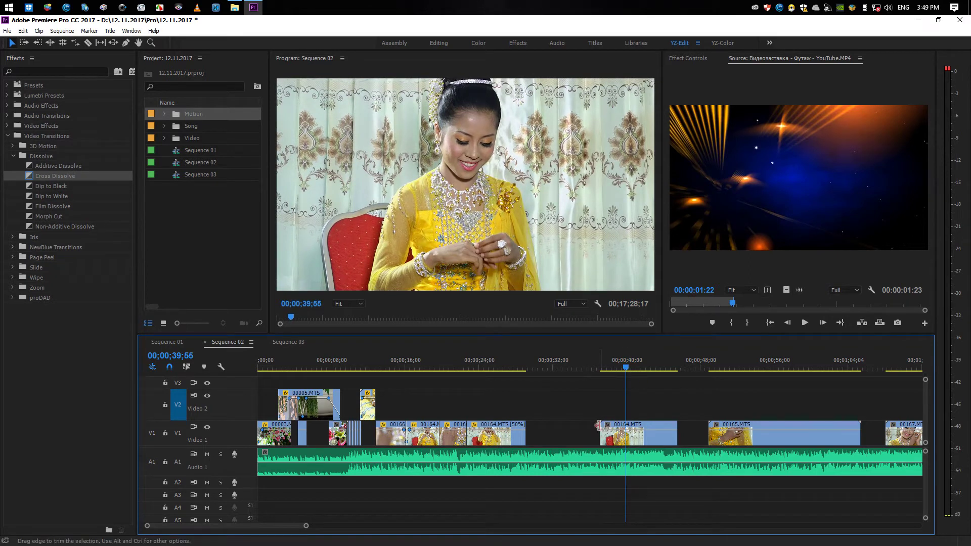
# Trim the second 00164.MTS's start, close the gap, and slow it to 50% speed
pyautogui.moveTo(597, 426)
pyautogui.mouseDown()
pyautogui.moveTo(626, 426)
pyautogui.moveTo(545, 435)
pyautogui.mouseUp()
pyautogui.click(537, 366)
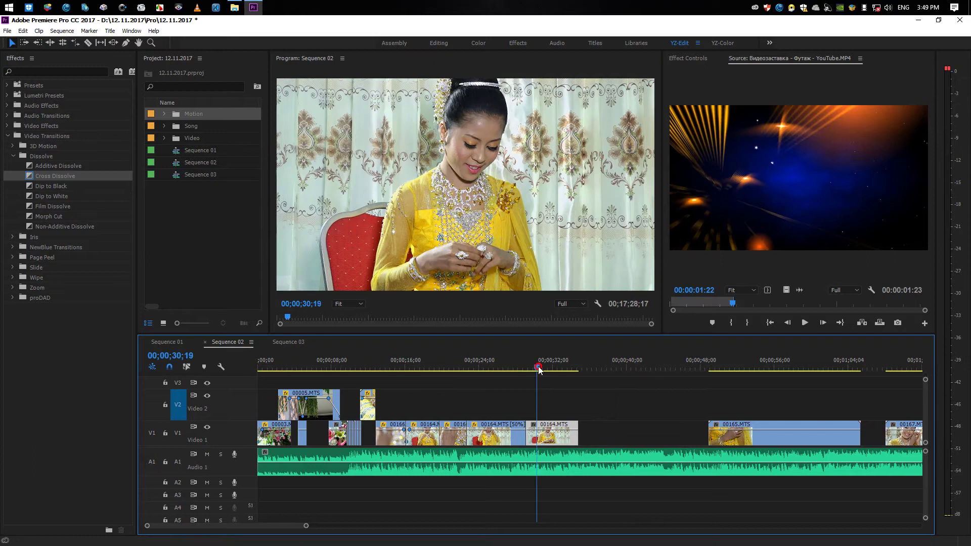
pyautogui.rightClick(564, 437)
pyautogui.click(587, 359)
pyautogui.write('50')
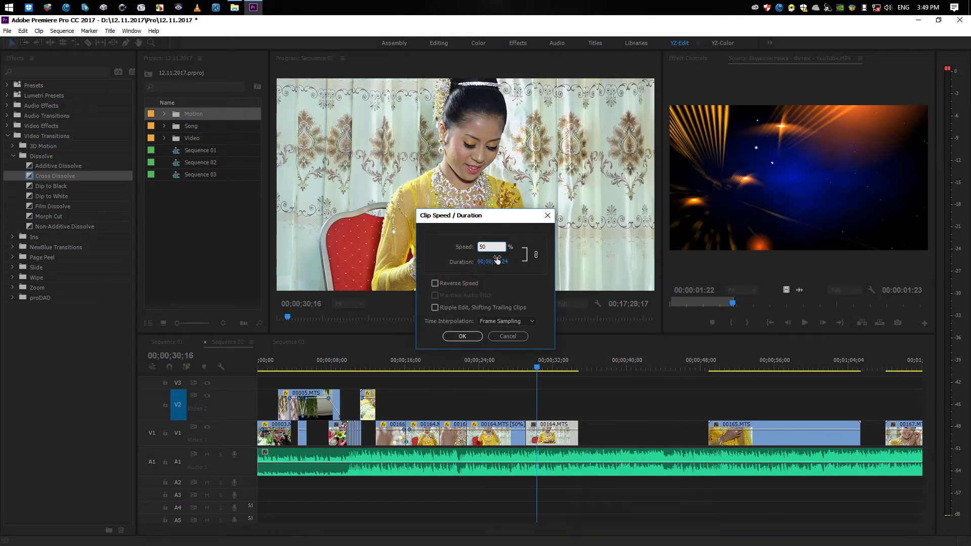
pyautogui.click(462, 337)
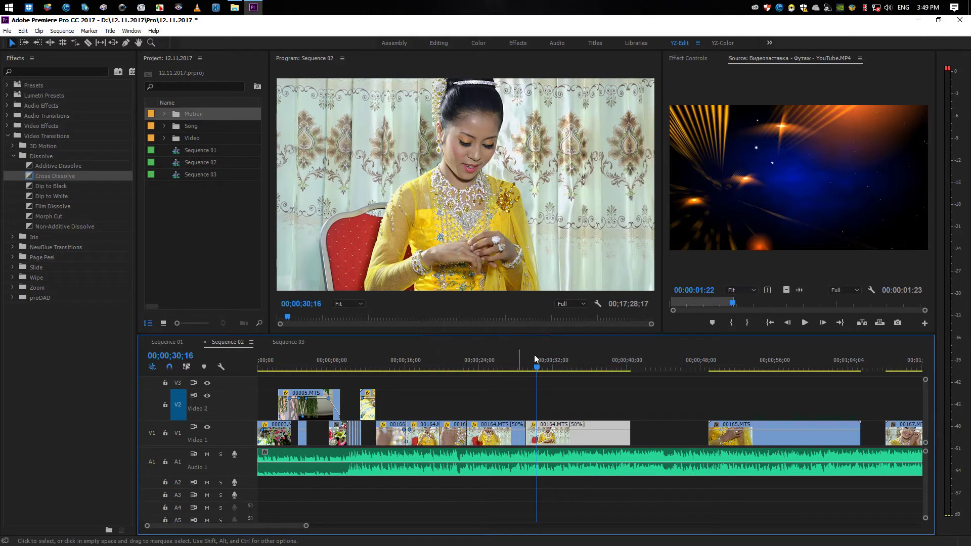
pyautogui.click(575, 385)
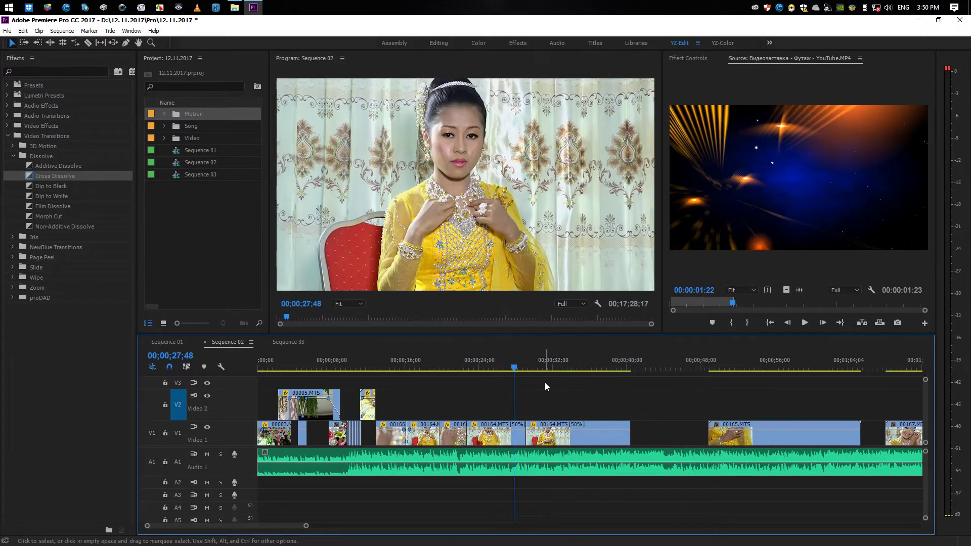
# Play back the edited section from 27;28 and save the project
pyautogui.press('space')
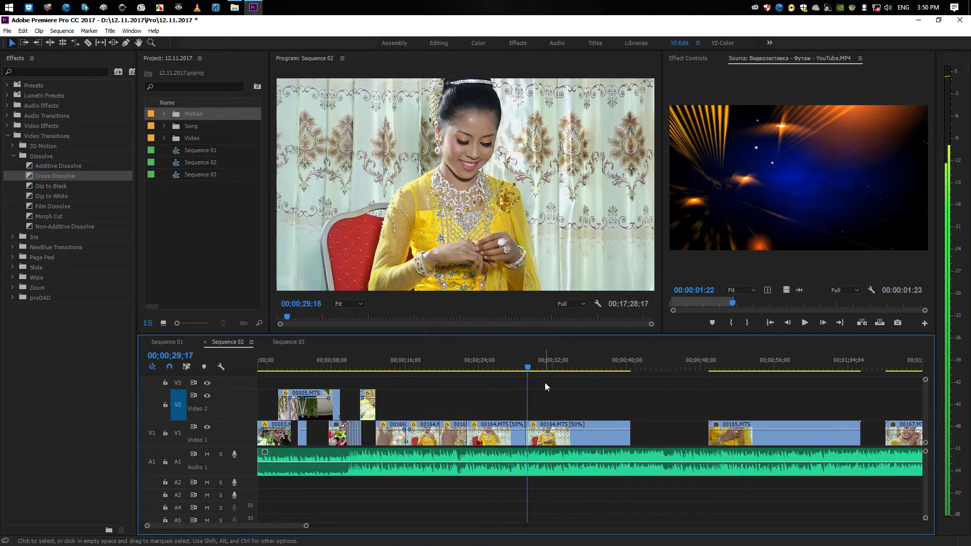
pyautogui.click(511, 365)
pyautogui.press('space')
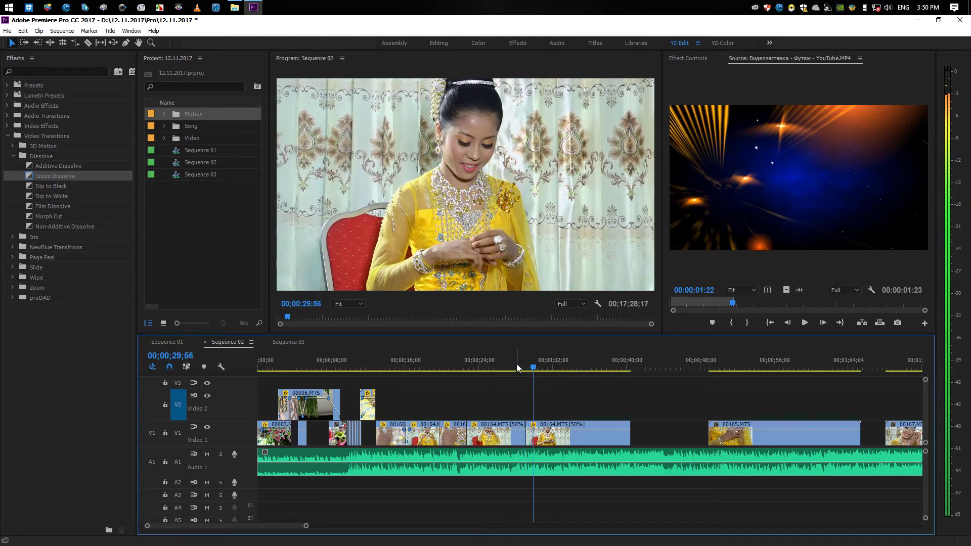
pyautogui.hotkey('ctrl', 's')
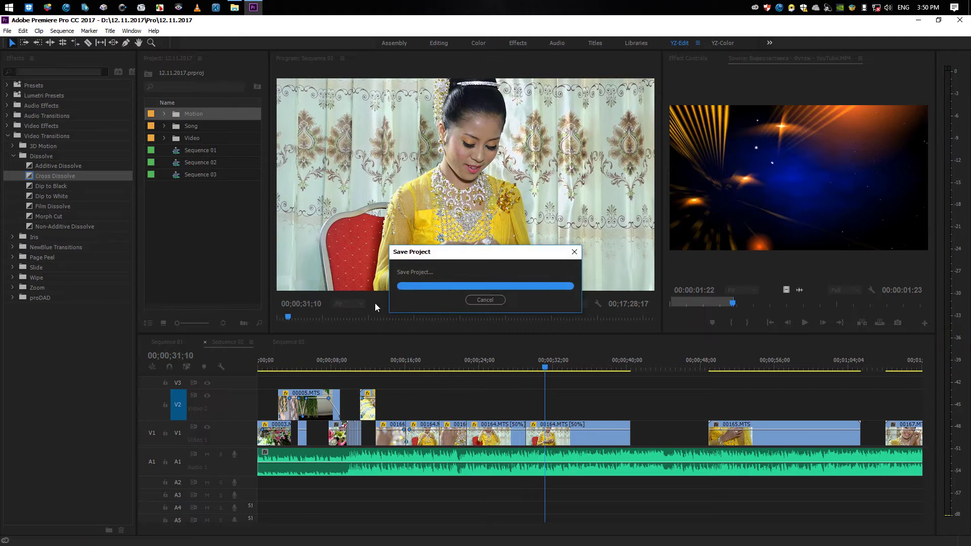
# Open the Motion bin and load 'Футаж Романтика - YouTube_2.MP4' into the Source monitor
pyautogui.doubleClick(174, 140)
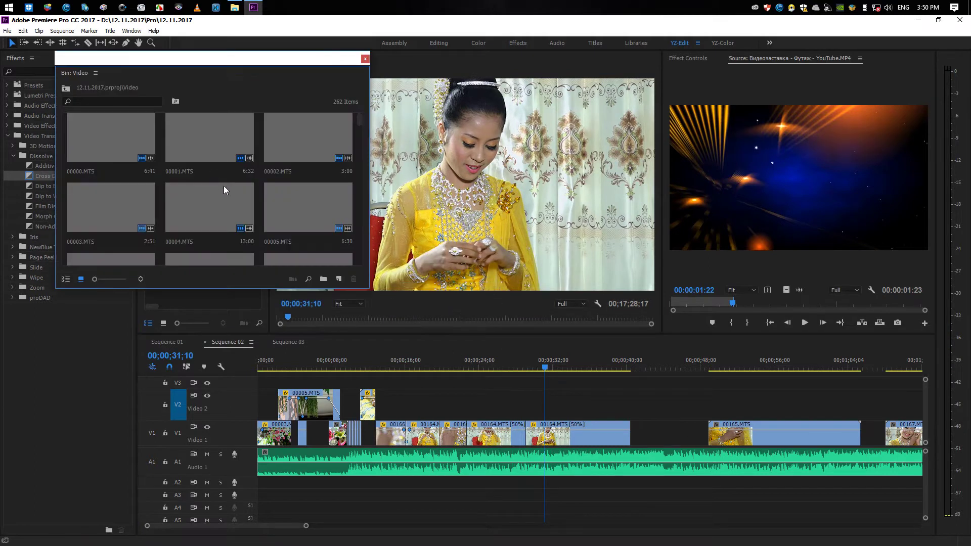
pyautogui.click(365, 58)
pyautogui.doubleClick(176, 114)
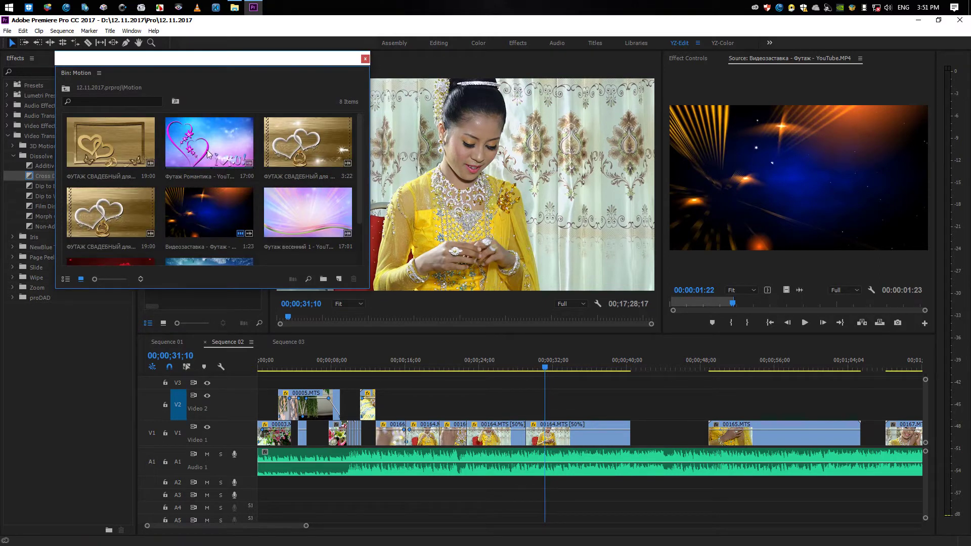
pyautogui.doubleClick(223, 142)
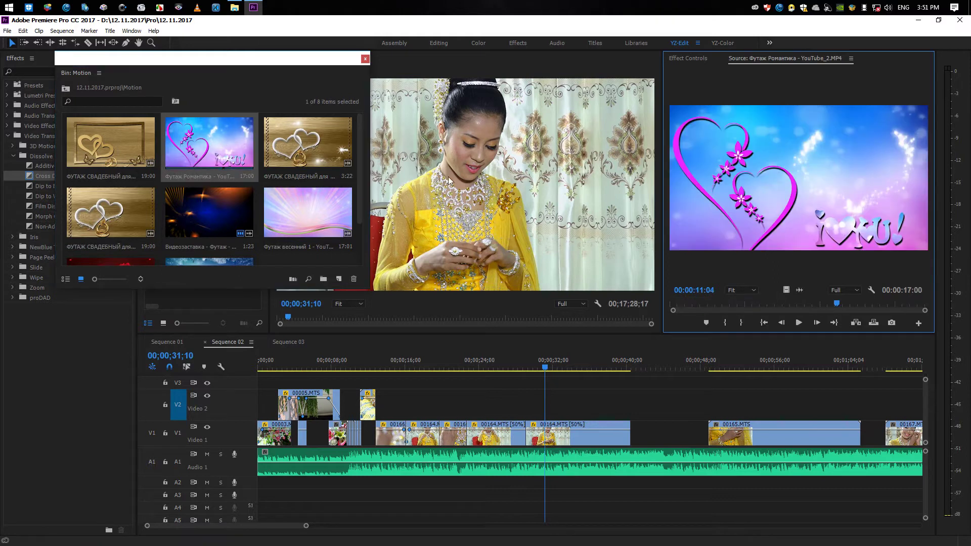
# Scrub the hearts clip to 06;27 and place it on Video 2 over the bride footage
pyautogui.moveTo(835, 306); pyautogui.dragTo(773, 305)
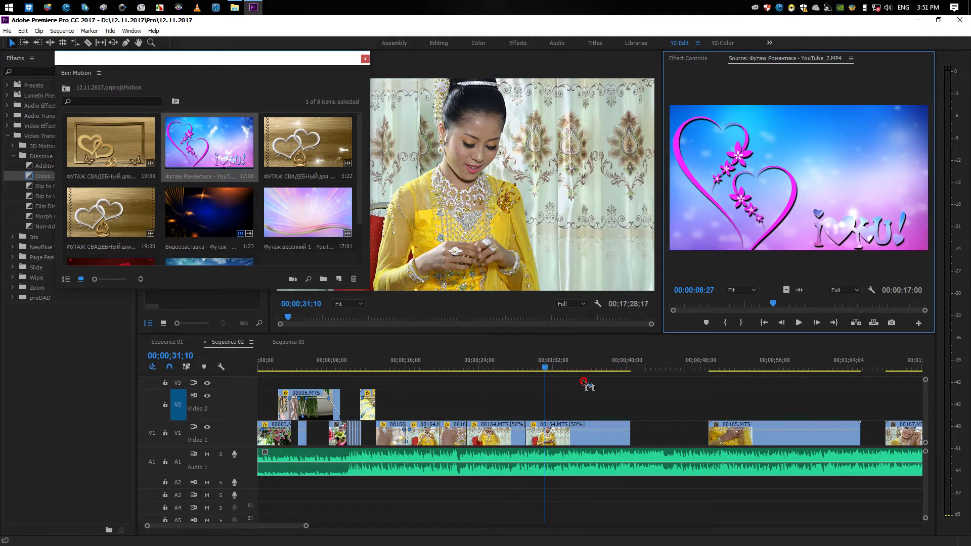
pyautogui.moveTo(585, 383); pyautogui.dragTo(511, 400)
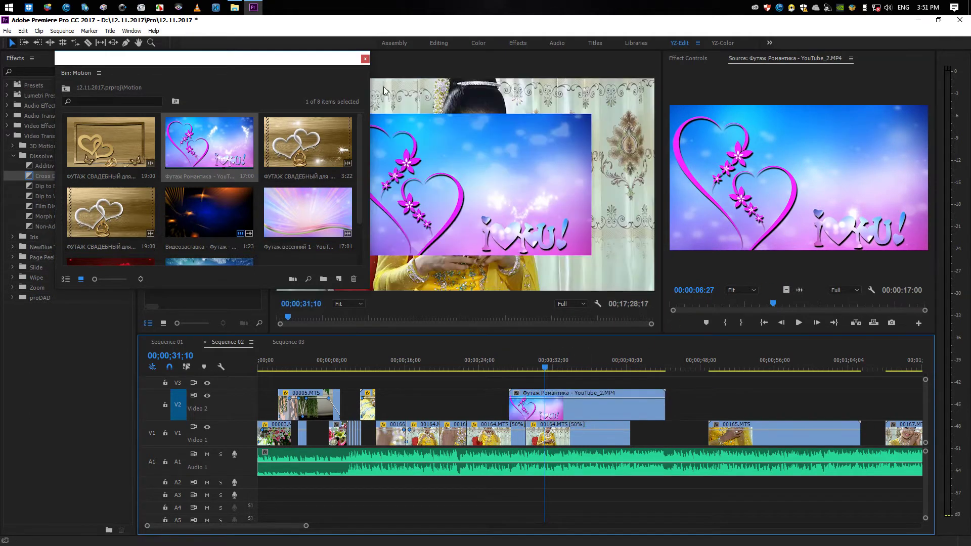
pyautogui.click(365, 60)
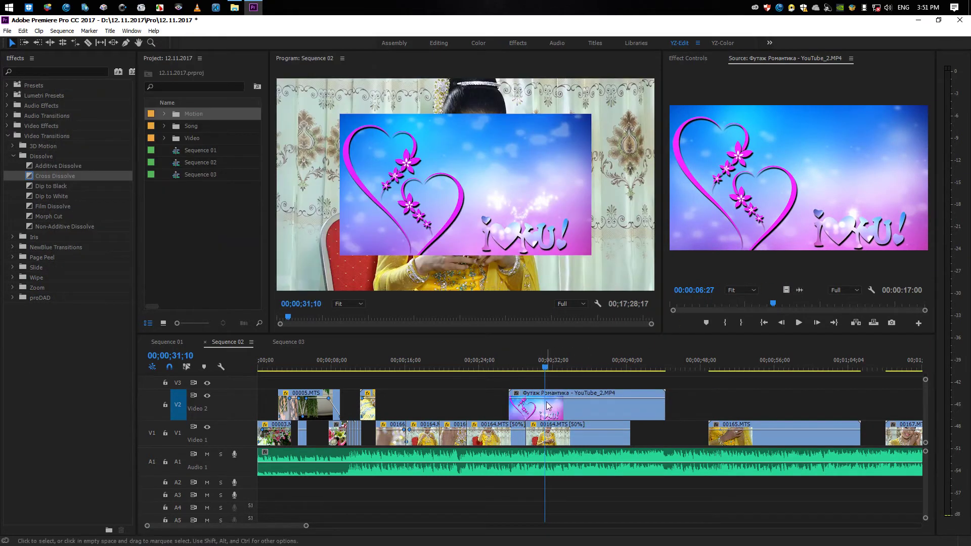
# Trim both ends of the hearts overlay so it covers a short stretch near 28 seconds
pyautogui.moveTo(670, 408); pyautogui.dragTo(544, 407)
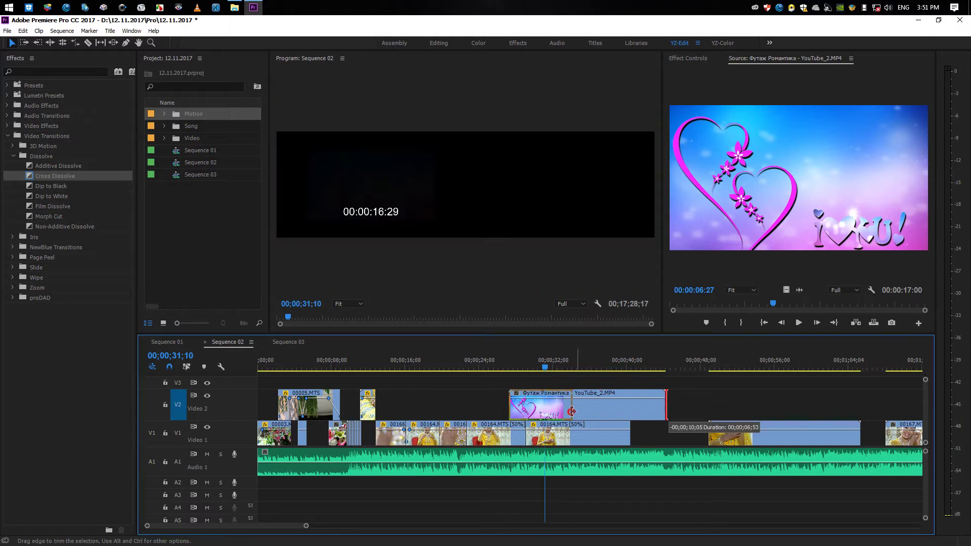
pyautogui.press('Up')
pyautogui.press('space')
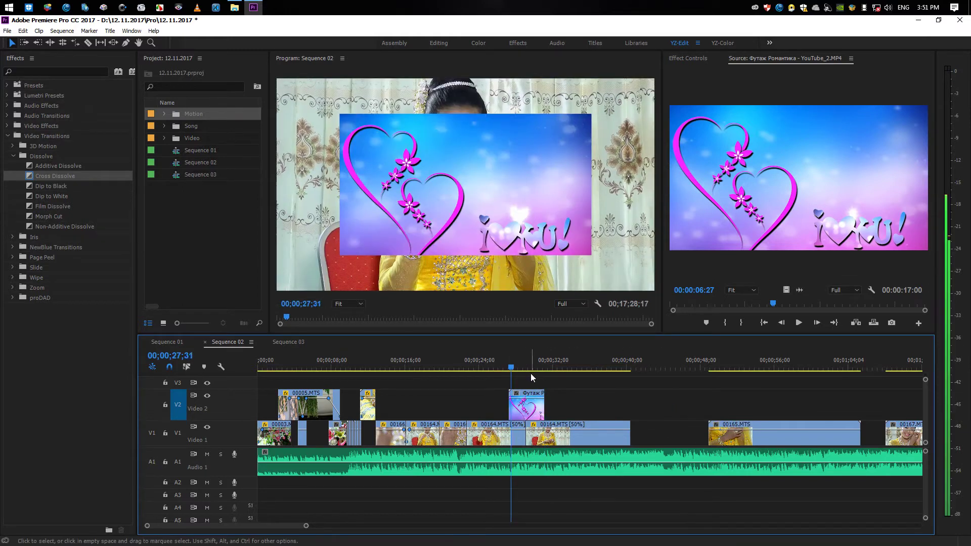
pyautogui.press('=')
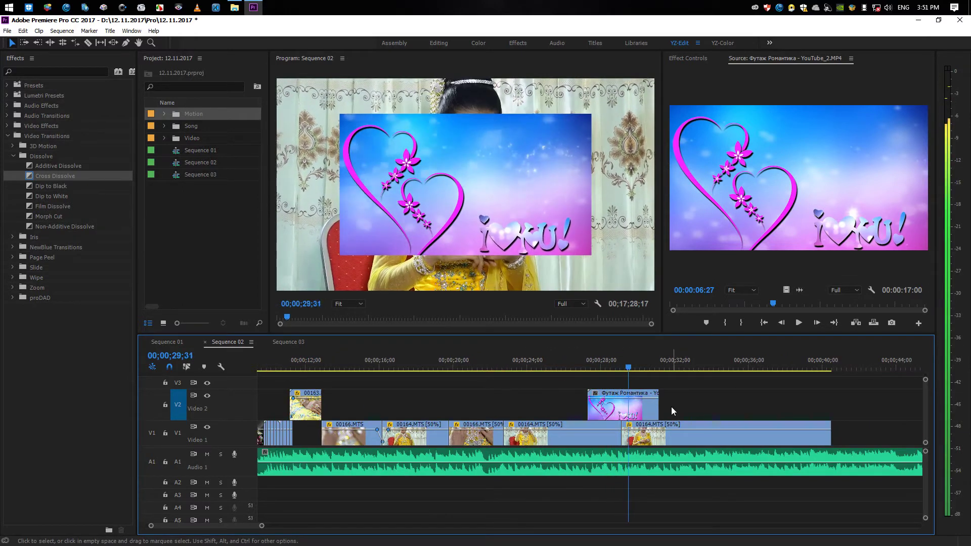
pyautogui.moveTo(659, 406); pyautogui.dragTo(644, 405)
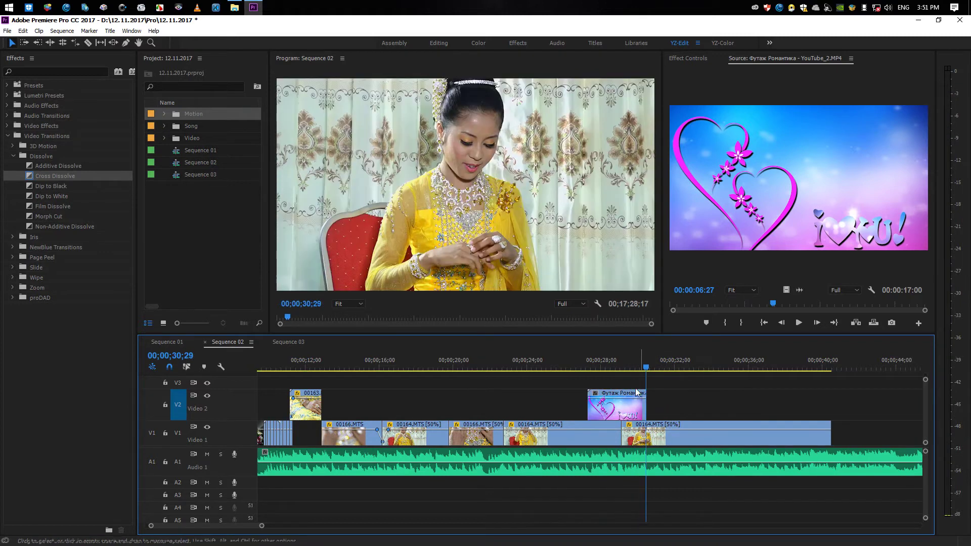
pyautogui.press('Up')
pyautogui.press('space')
pyautogui.press('space')
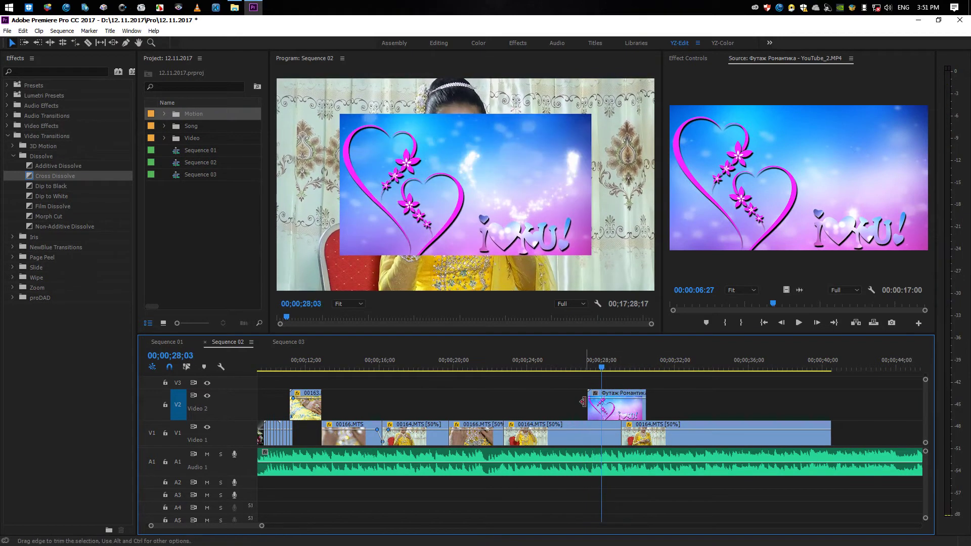
pyautogui.moveTo(587, 402); pyautogui.dragTo(597, 403)
pyautogui.press('space')
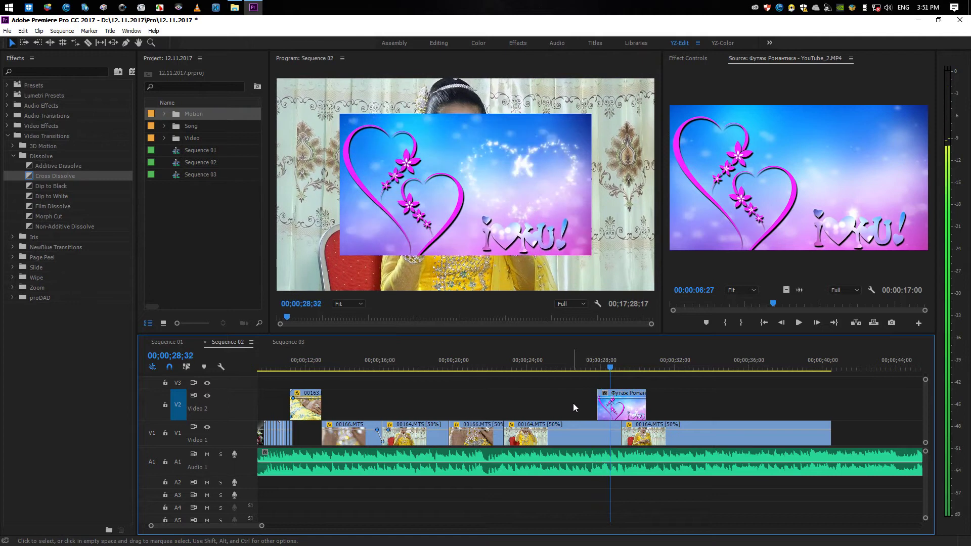
pyautogui.click(619, 363)
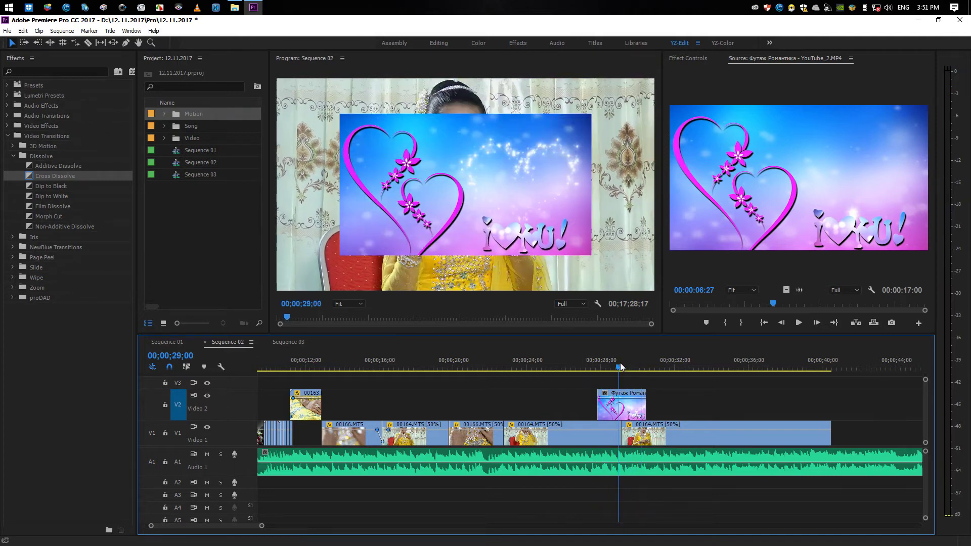
# Apply Scale to Frame Size to the hearts overlay on Video 2
pyautogui.rightClick(629, 414)
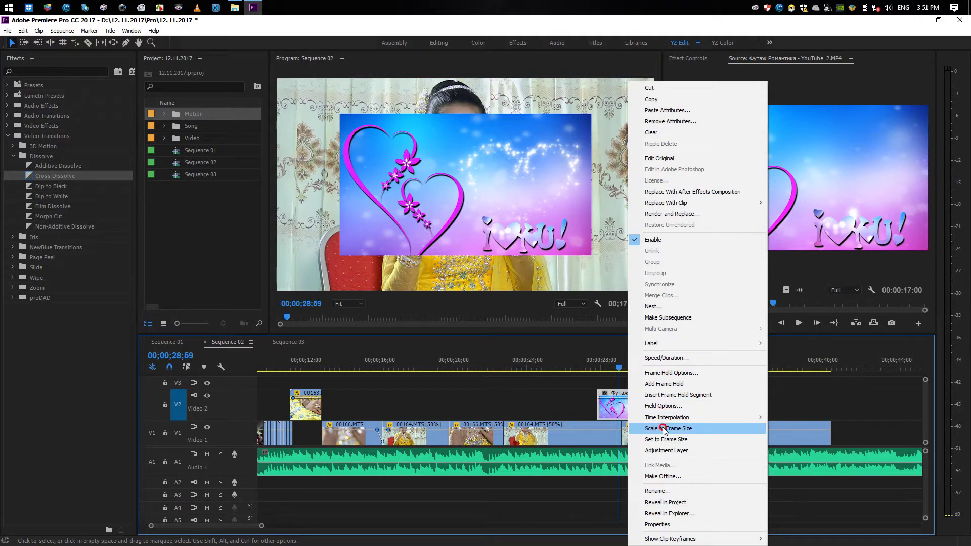
pyautogui.click(664, 429)
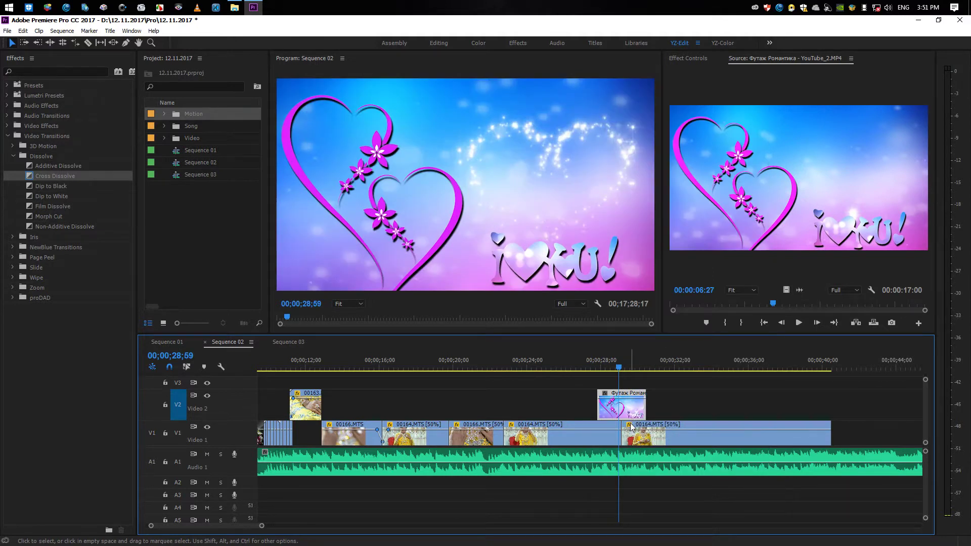
pyautogui.press('=')
pyautogui.press('=')
pyautogui.press('=')
# Add opacity keyframes fading the overlay in and out from zero, then preview it
pyautogui.press('p')
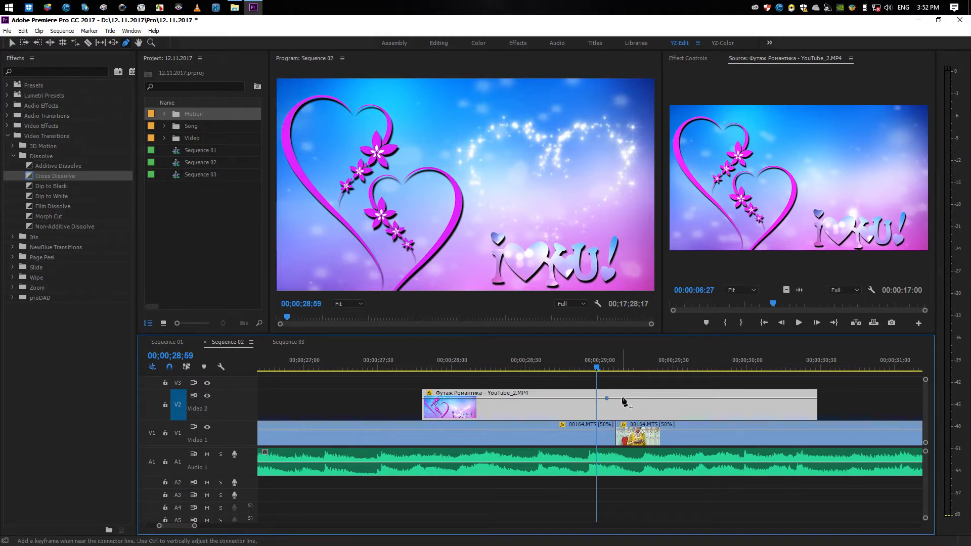
pyautogui.moveTo(439, 399); pyautogui.dragTo(423, 418)
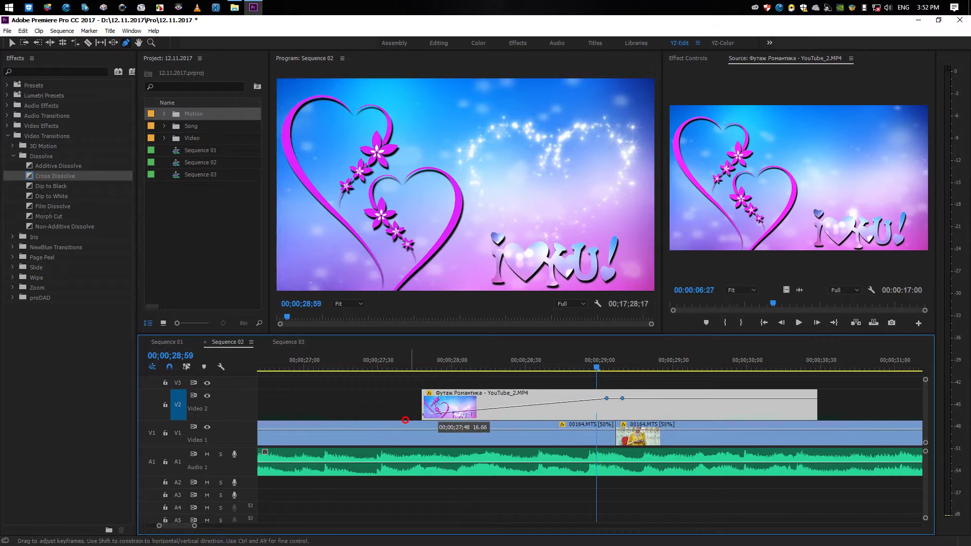
pyautogui.moveTo(805, 402); pyautogui.dragTo(821, 444)
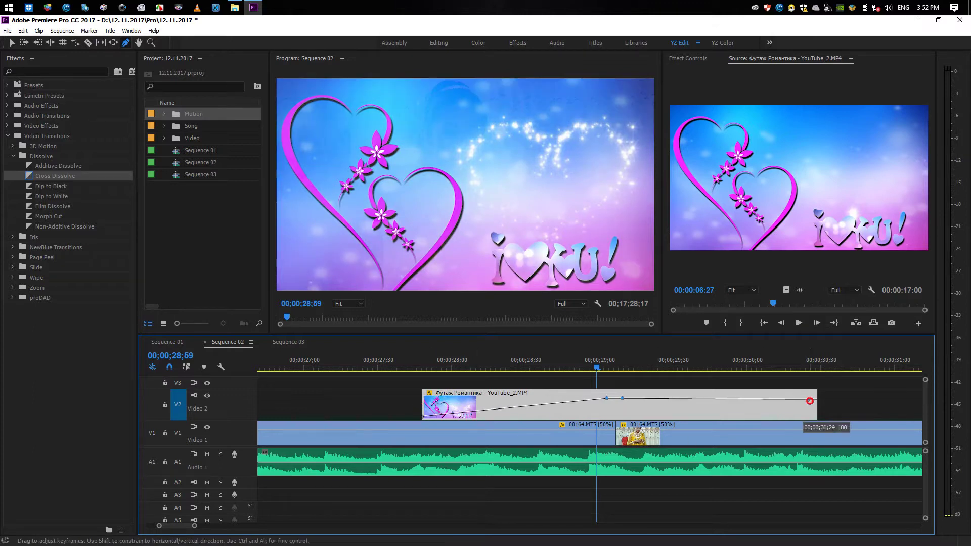
pyautogui.press('v')
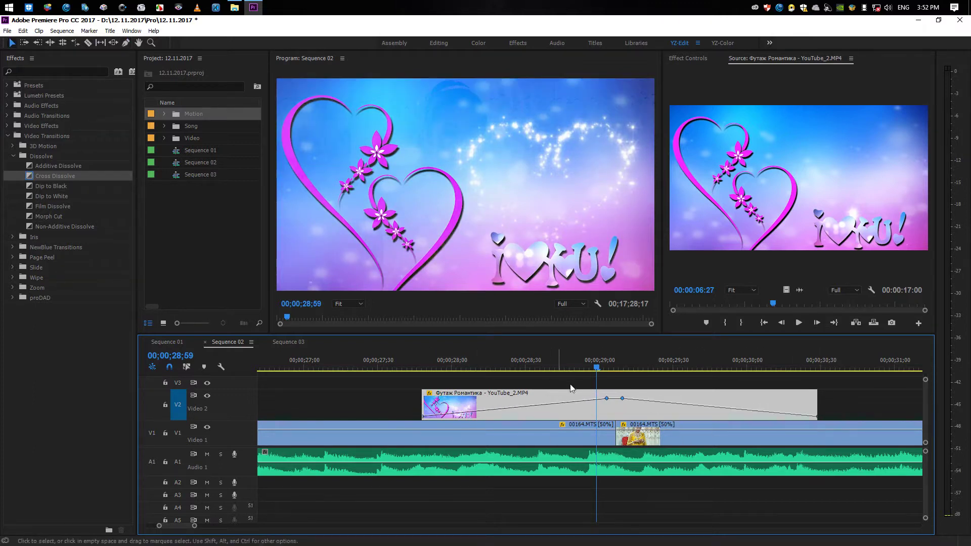
pyautogui.click(578, 382)
pyautogui.press('-')
pyautogui.press('-')
pyautogui.click(543, 369)
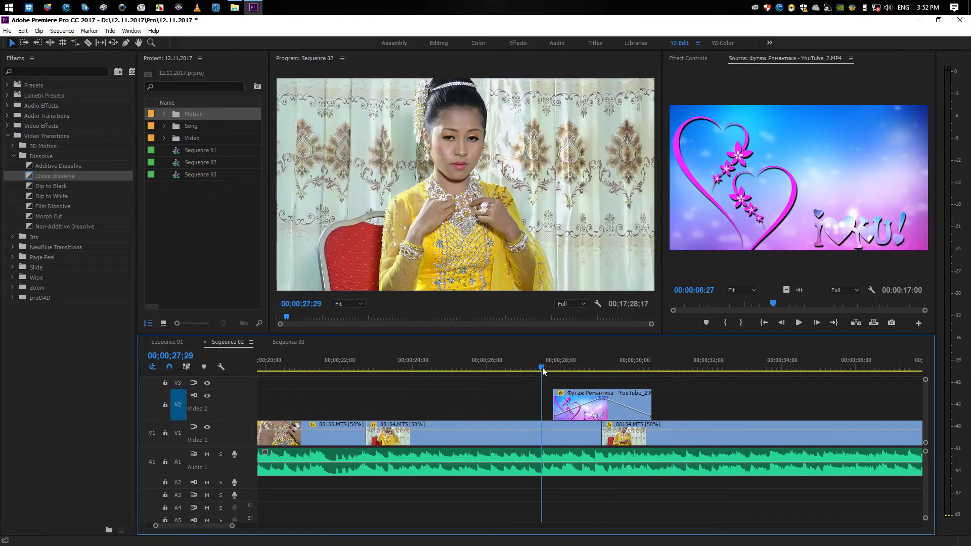
pyautogui.press('space')
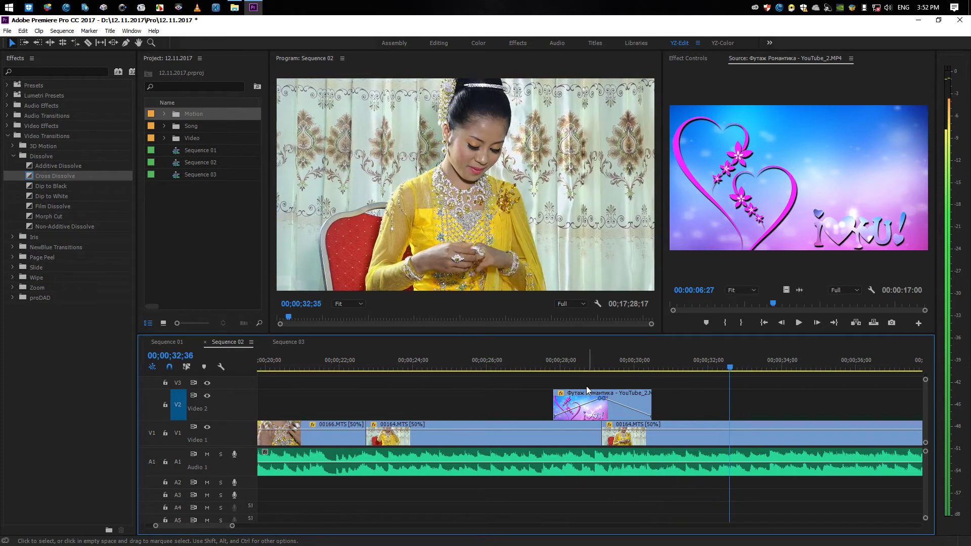
pyautogui.press('-')
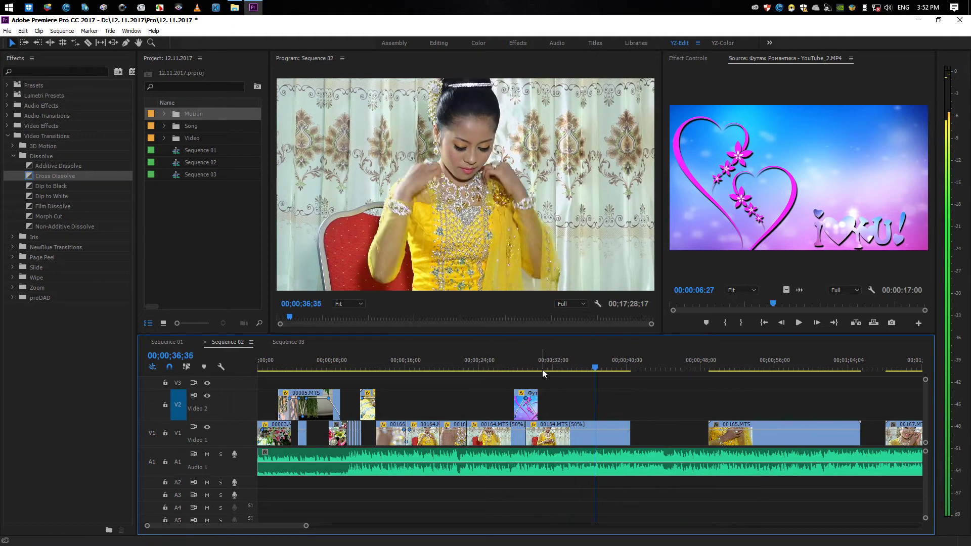
pyautogui.click(507, 369)
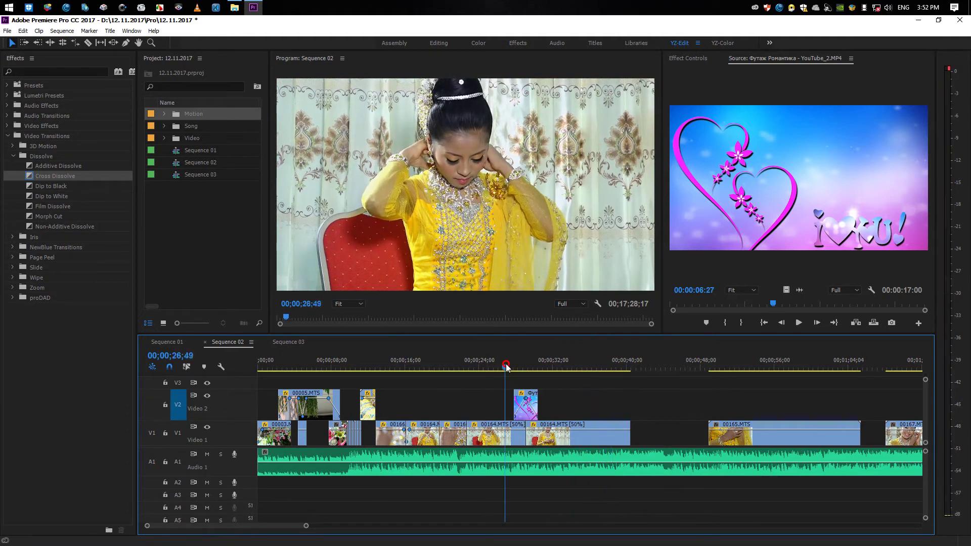
pyautogui.press('space')
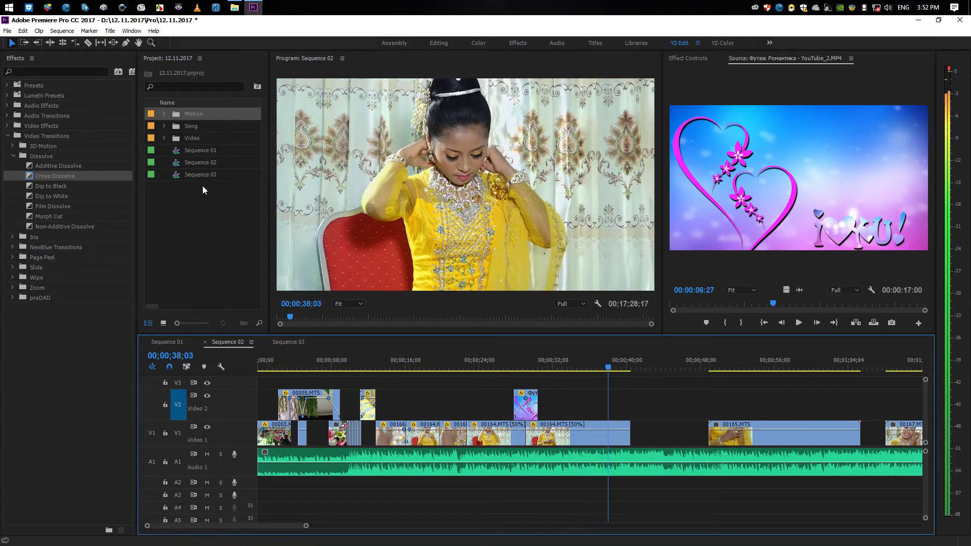
pyautogui.click(534, 364)
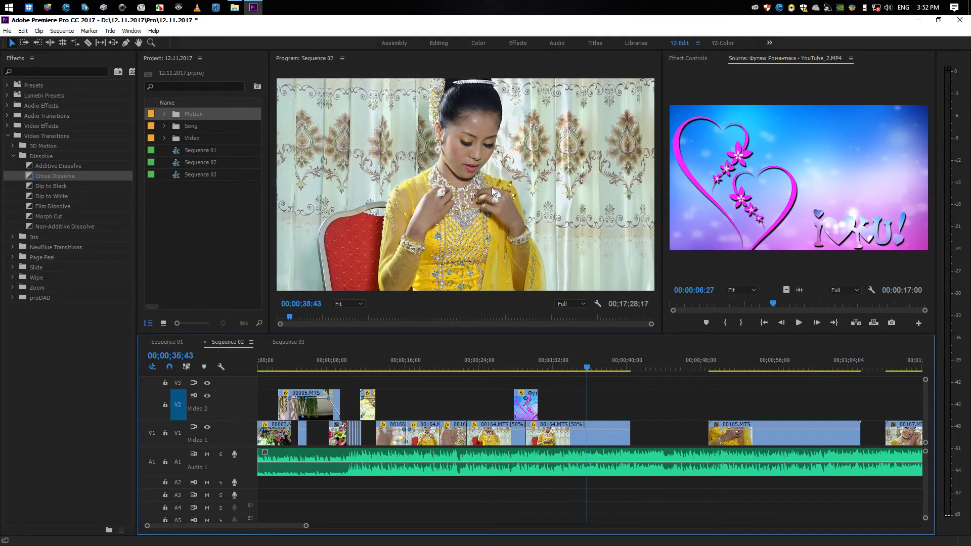
pyautogui.click(484, 365)
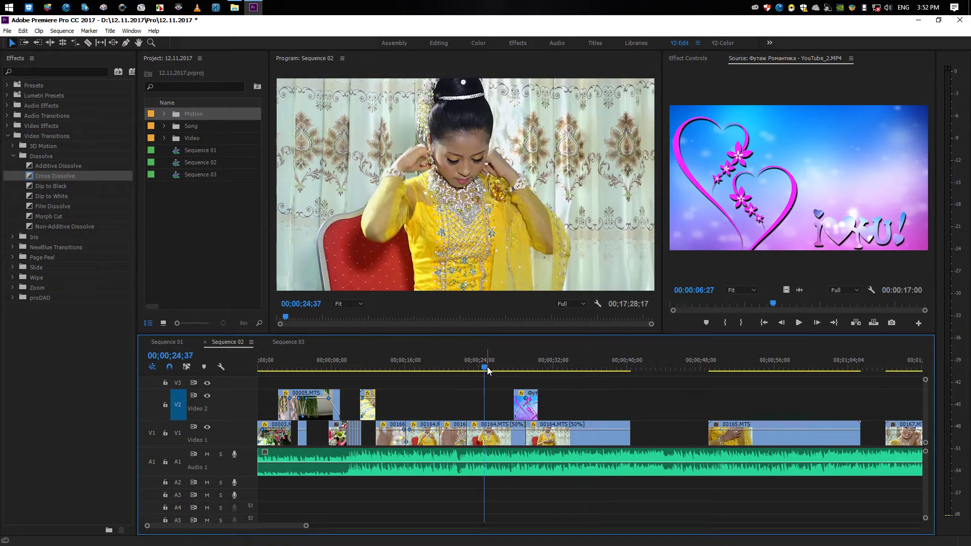
pyautogui.moveTo(571, 365); pyautogui.dragTo(568, 368)
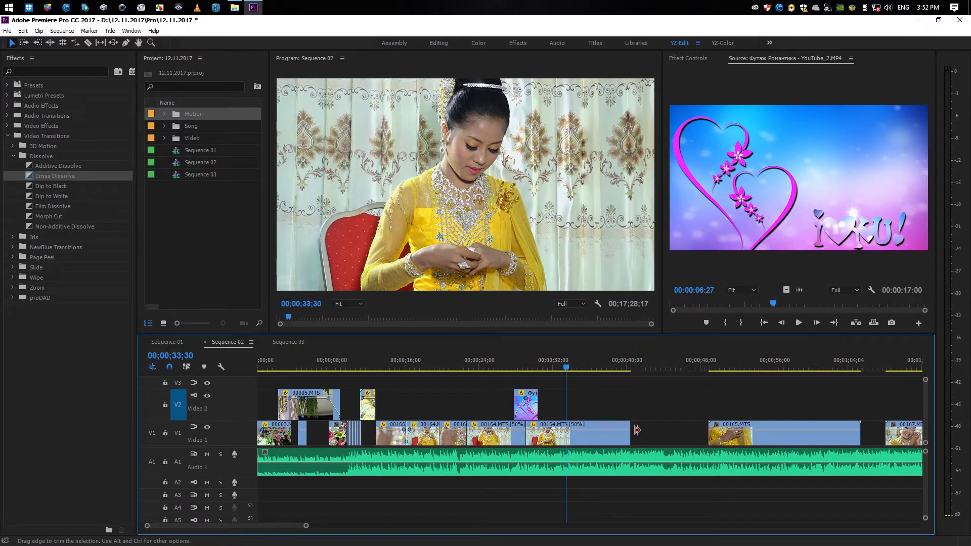
# Trim the end of 00164.MTS and the start of 00165.MTS to the playhead near 50;23
pyautogui.moveTo(633, 430); pyautogui.dragTo(567, 432)
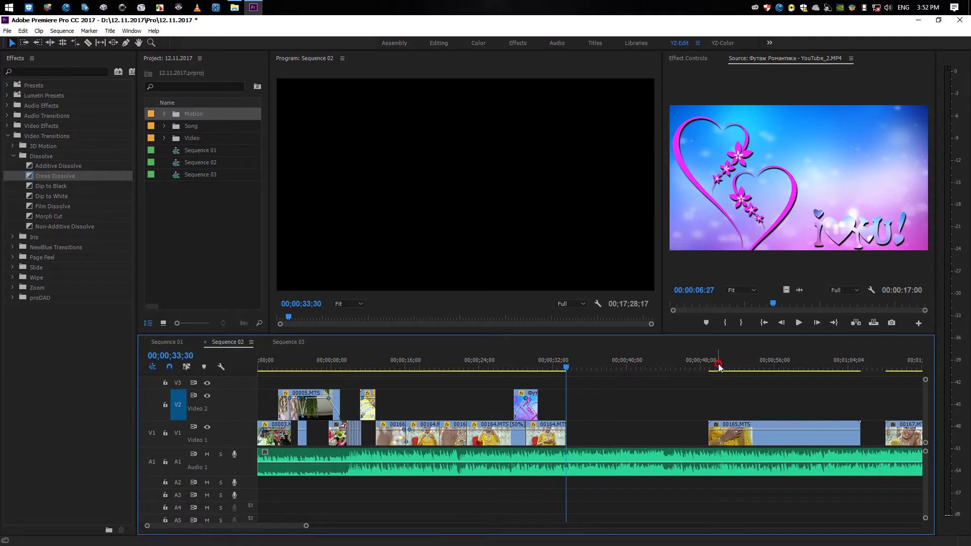
pyautogui.press('space')
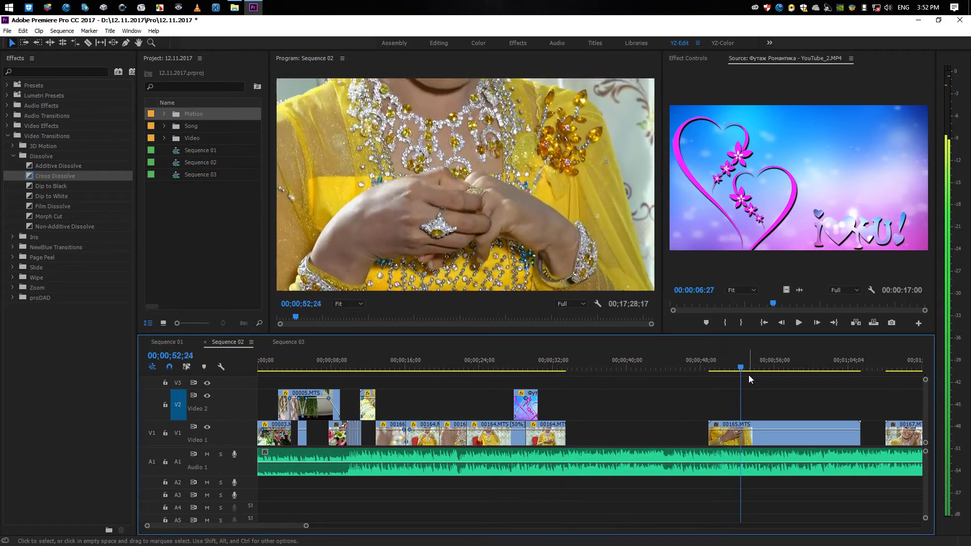
pyautogui.moveTo(756, 369); pyautogui.dragTo(717, 369)
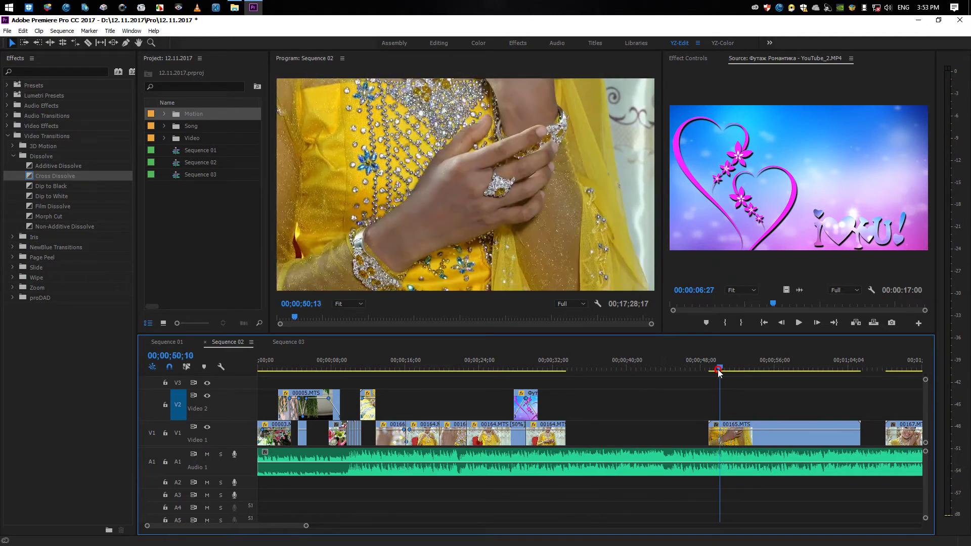
pyautogui.moveTo(709, 426); pyautogui.dragTo(717, 426)
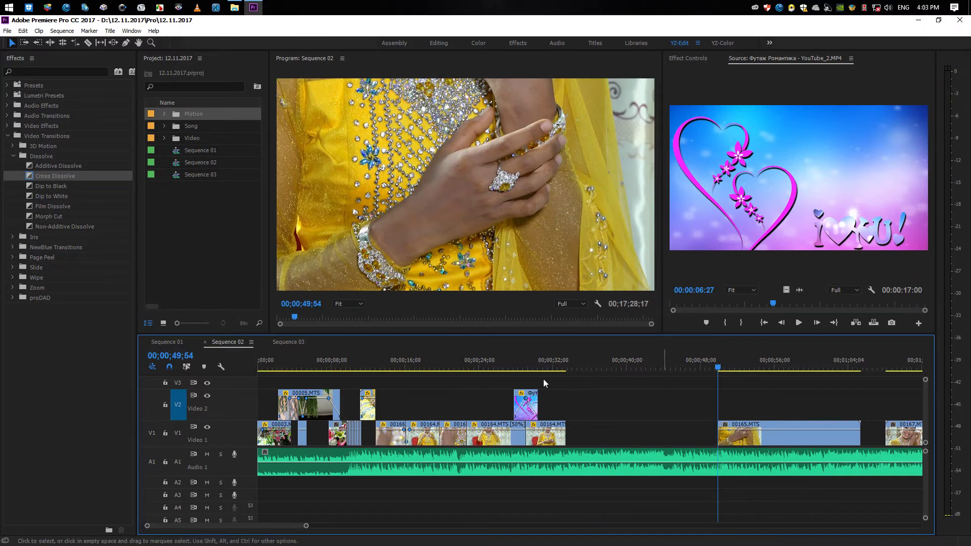
# Slide 00165.MTS left so it sits directly after 00164.MTS on Video 1
pyautogui.click(444, 360)
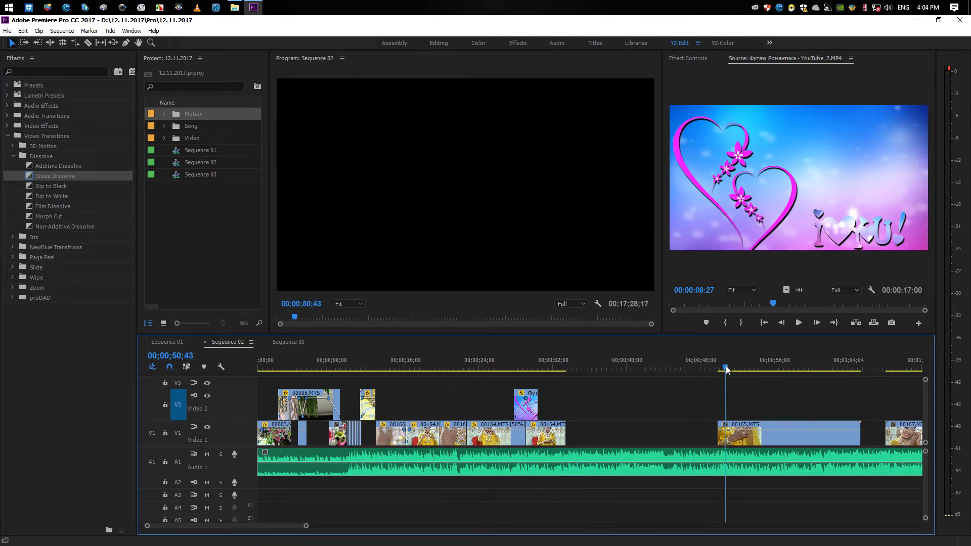
pyautogui.click(729, 363)
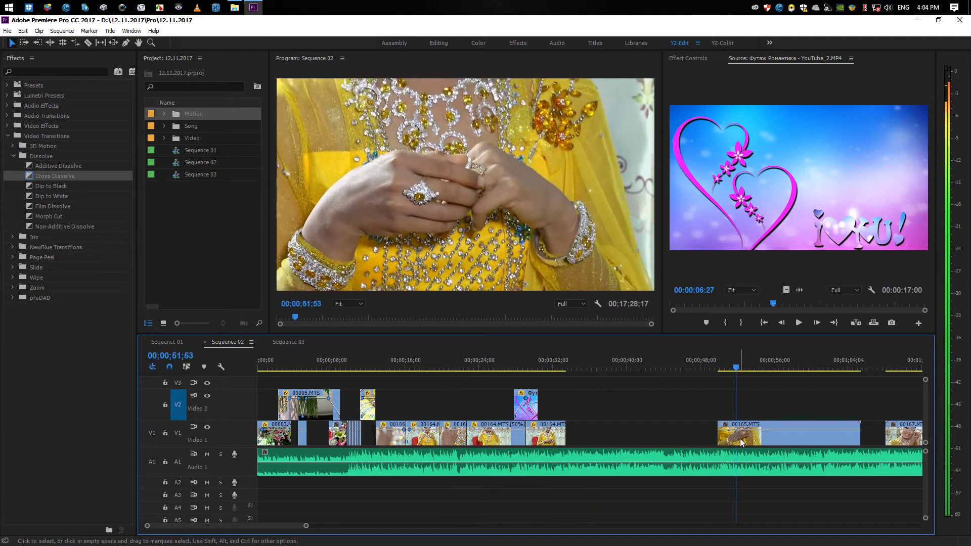
pyautogui.moveTo(735, 439); pyautogui.dragTo(584, 428)
pyautogui.moveTo(572, 364); pyautogui.dragTo(634, 367)
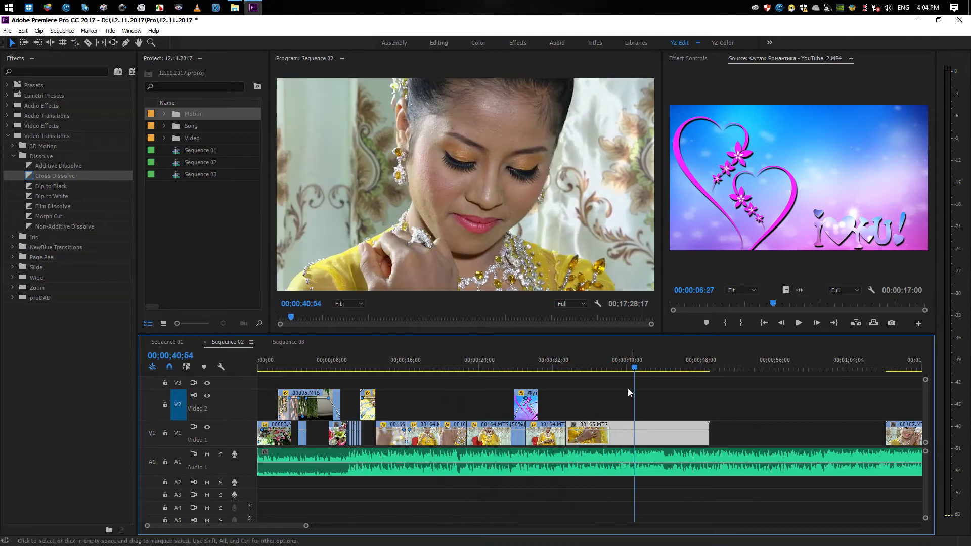
pyautogui.rightClick(641, 433)
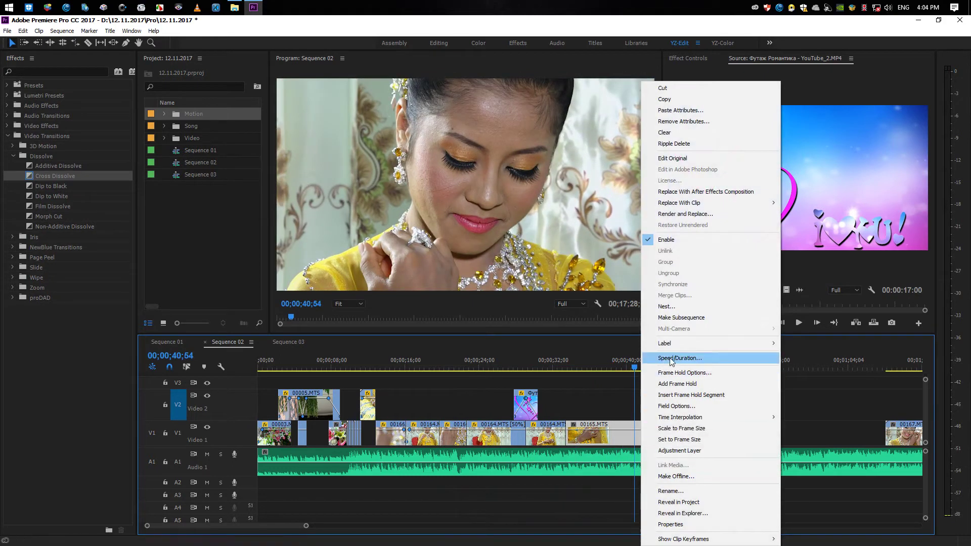
pyautogui.click(678, 297)
pyautogui.write('50')
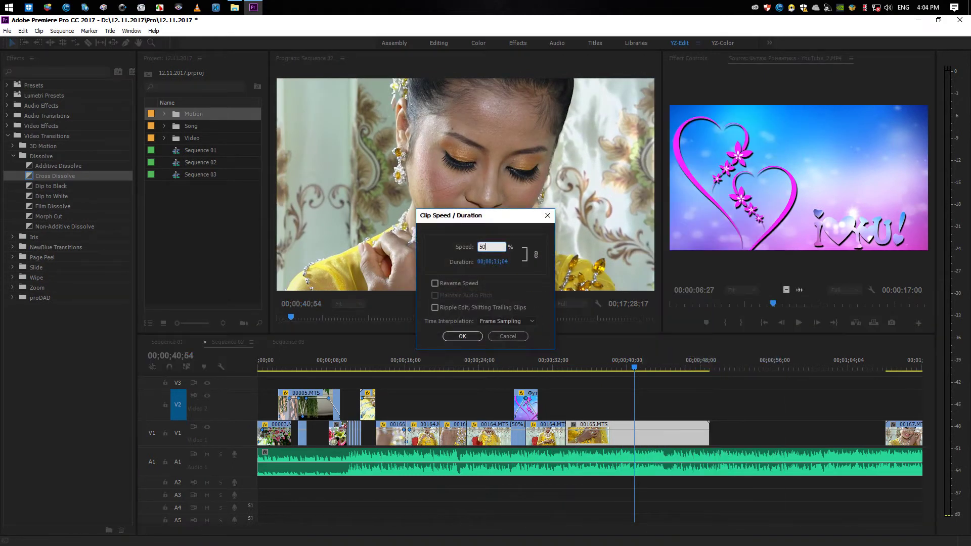
pyautogui.press('Return')
pyautogui.click(569, 365)
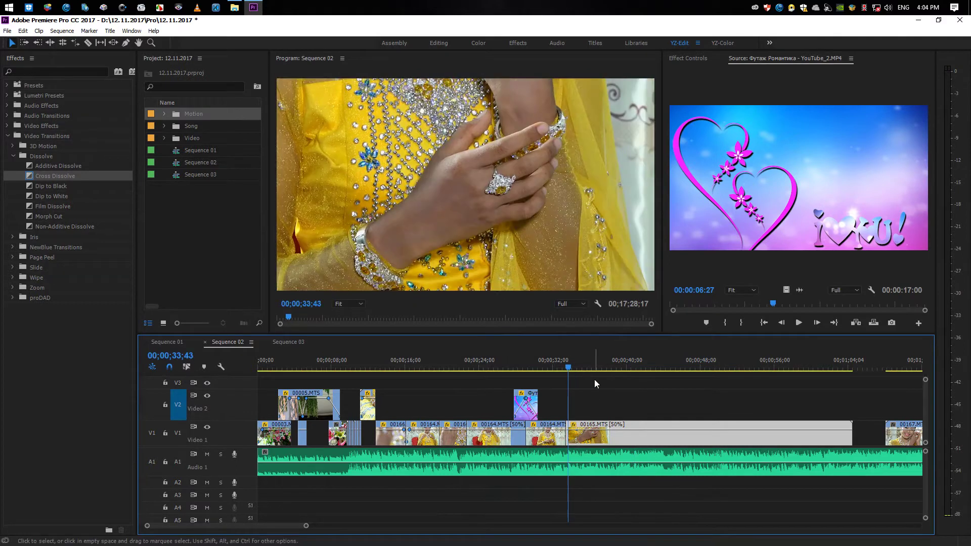
pyautogui.click(593, 380)
pyautogui.press('space')
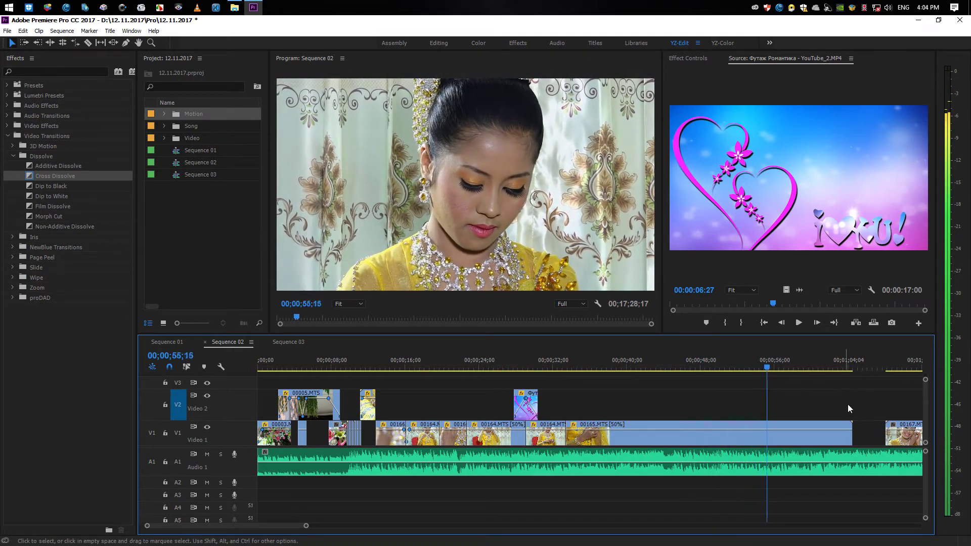
pyautogui.press('space')
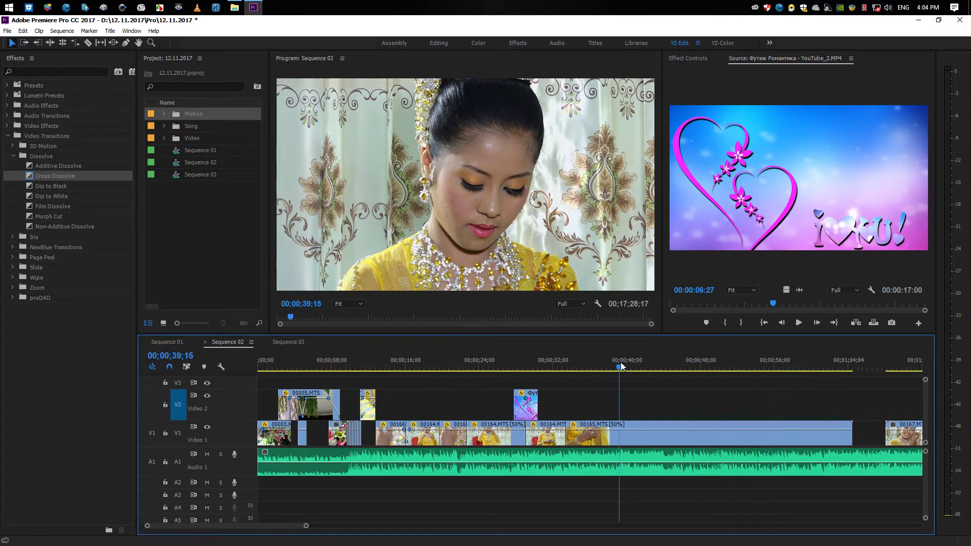
pyautogui.press('space')
pyautogui.press('-')
pyautogui.press('-')
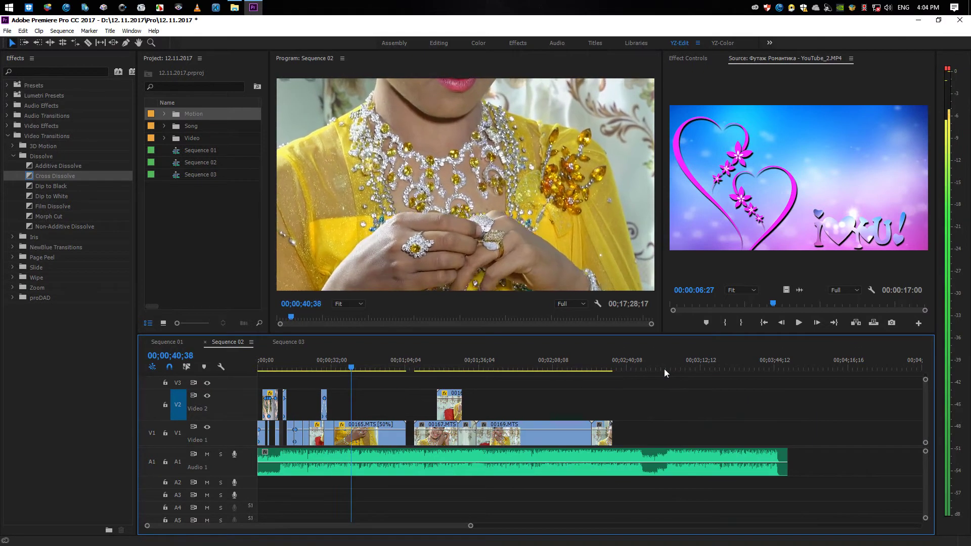
pyautogui.click(448, 357)
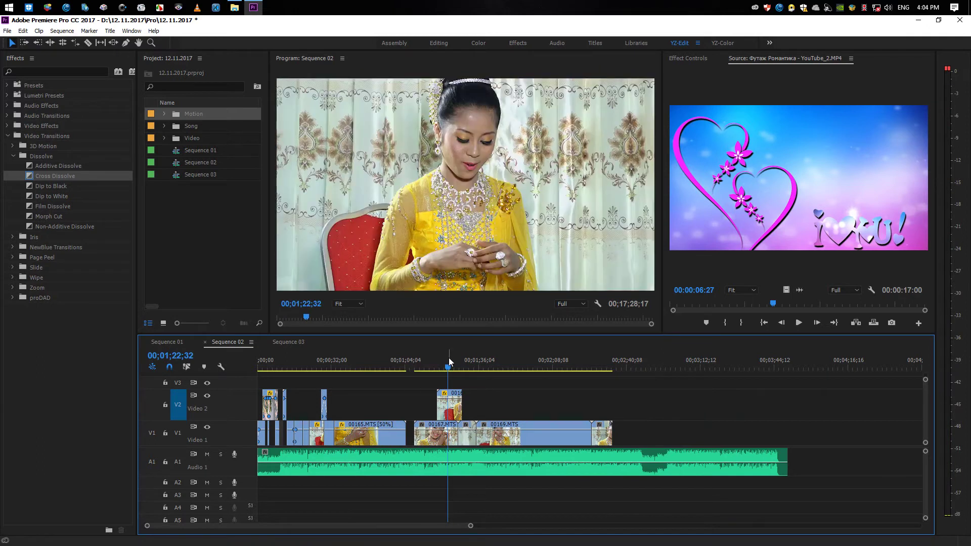
pyautogui.press('space')
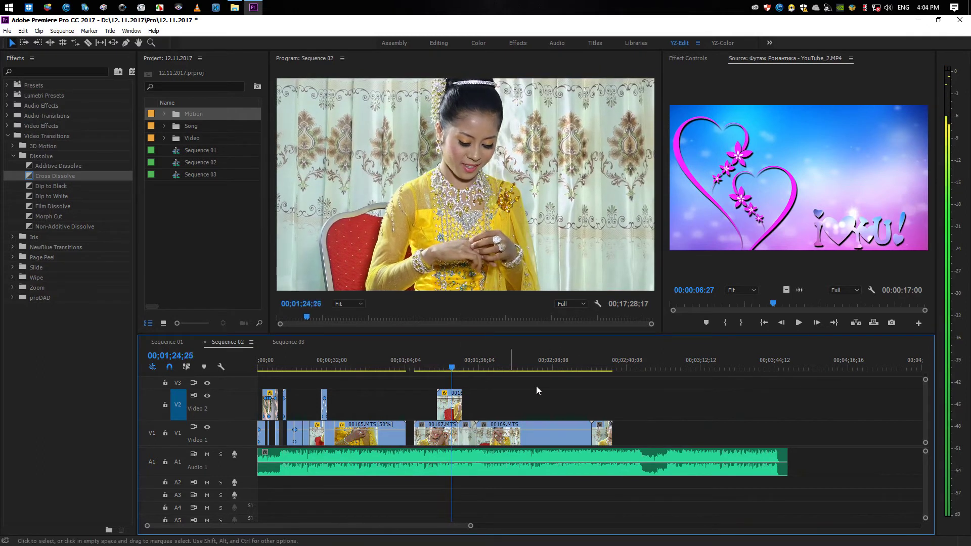
pyautogui.click(380, 362)
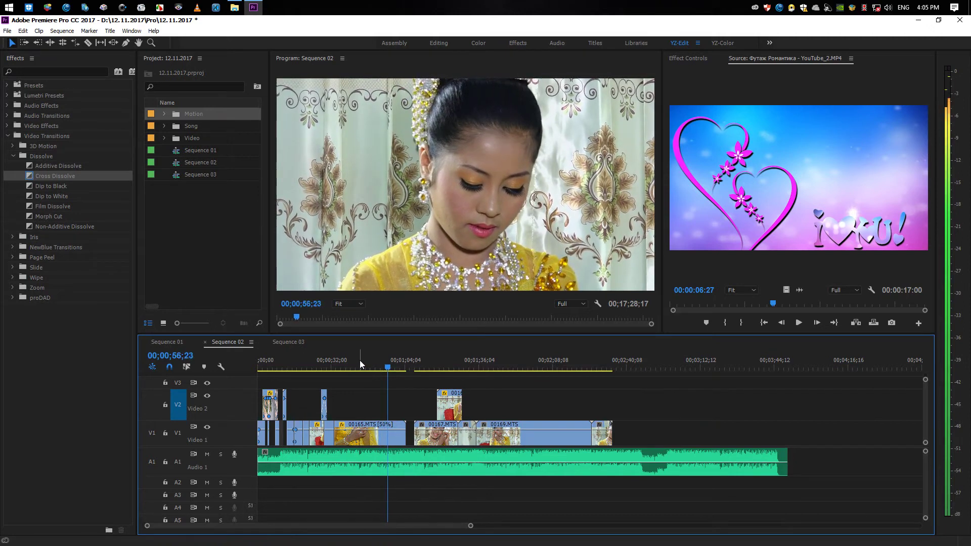
pyautogui.click(360, 360)
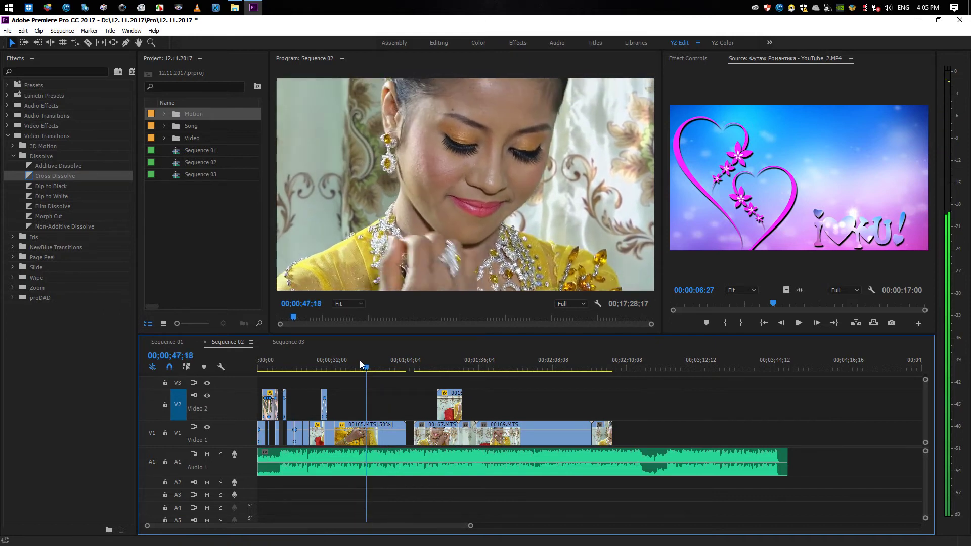
pyautogui.scroll(2, 435, 362)
pyautogui.scroll(2, 513, 363)
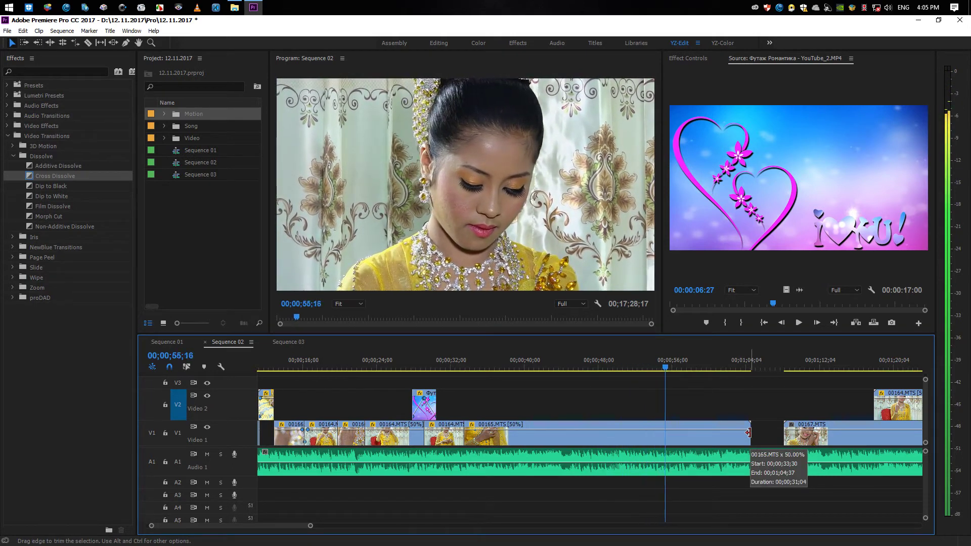
# Trim 00165's end to the playhead and move the 00164 clip to start there
pyautogui.moveTo(748, 432); pyautogui.dragTo(666, 432)
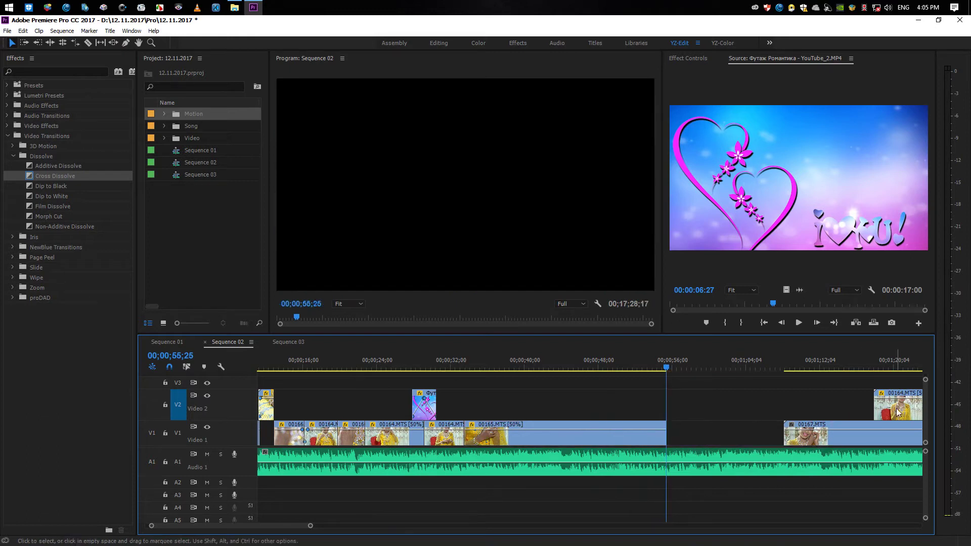
pyautogui.moveTo(897, 412); pyautogui.dragTo(690, 414)
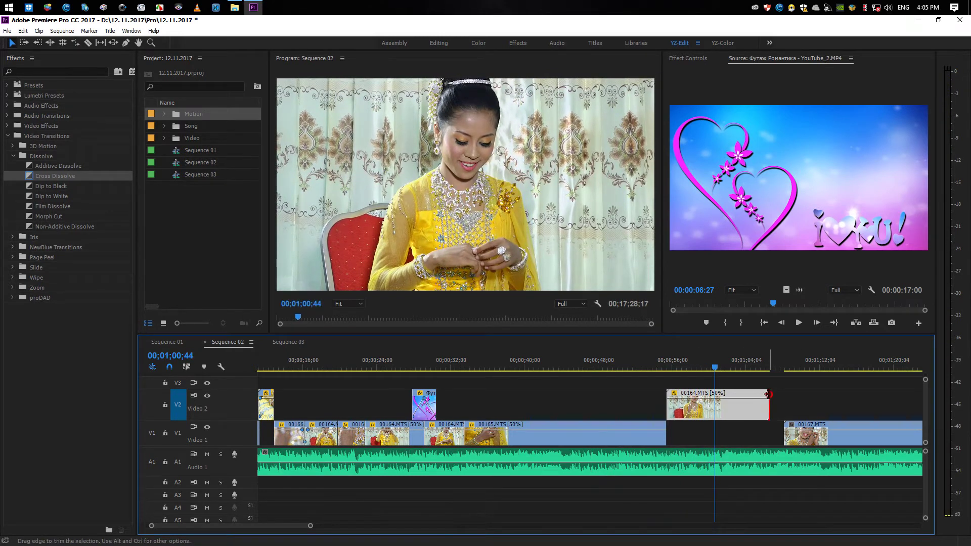
pyautogui.moveTo(767, 393); pyautogui.dragTo(834, 397)
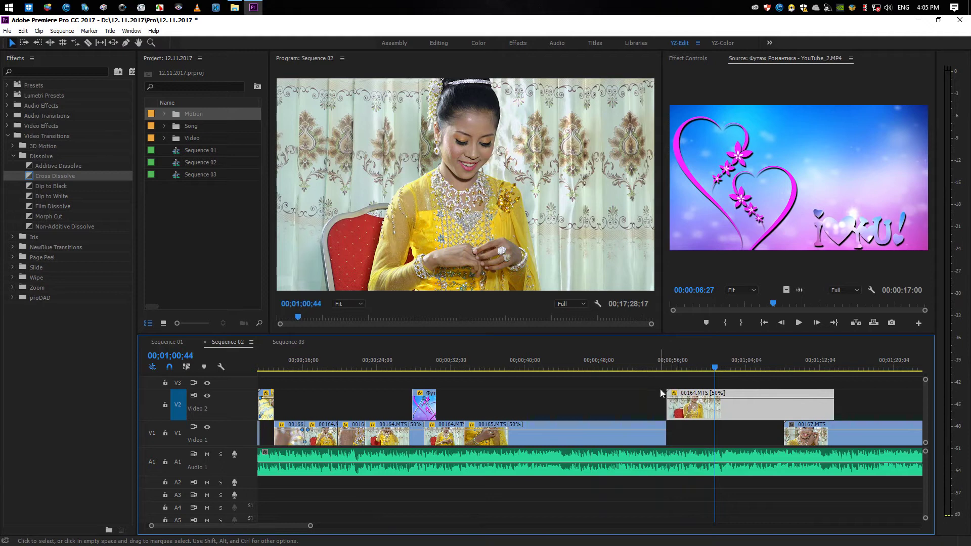
# Trim the 50% 00164 clip and drop it into the Video 1 gap after 00165
pyautogui.moveTo(717, 367); pyautogui.dragTo(714, 366)
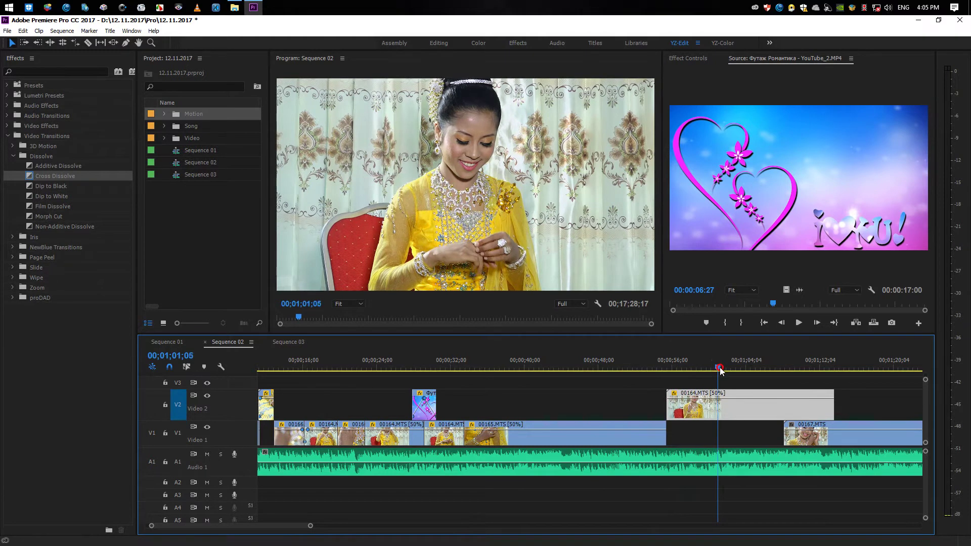
pyautogui.click(691, 400)
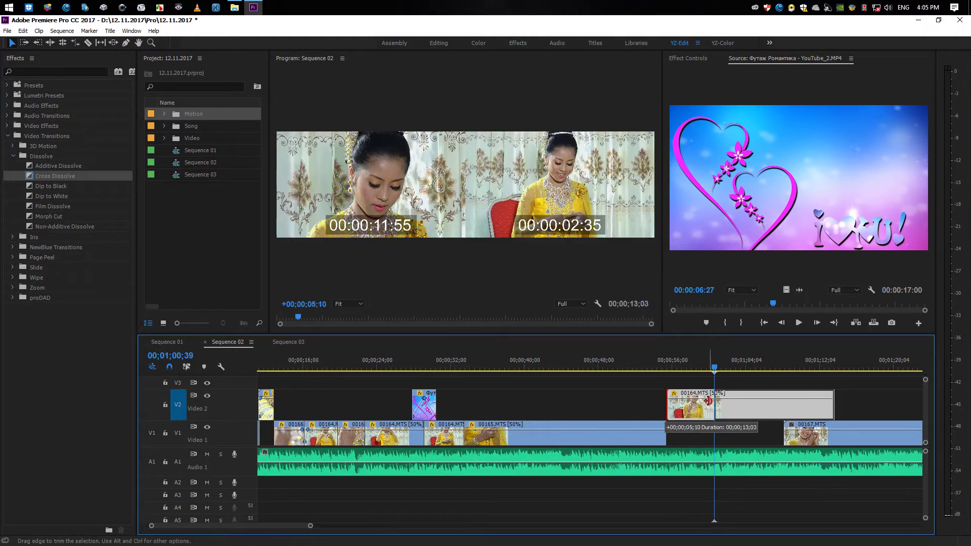
pyautogui.moveTo(731, 416); pyautogui.dragTo(683, 415)
pyautogui.moveTo(758, 399)
pyautogui.mouseDown()
pyautogui.moveTo(723, 399)
pyautogui.moveTo(703, 433)
pyautogui.mouseUp()
pyautogui.click(658, 375)
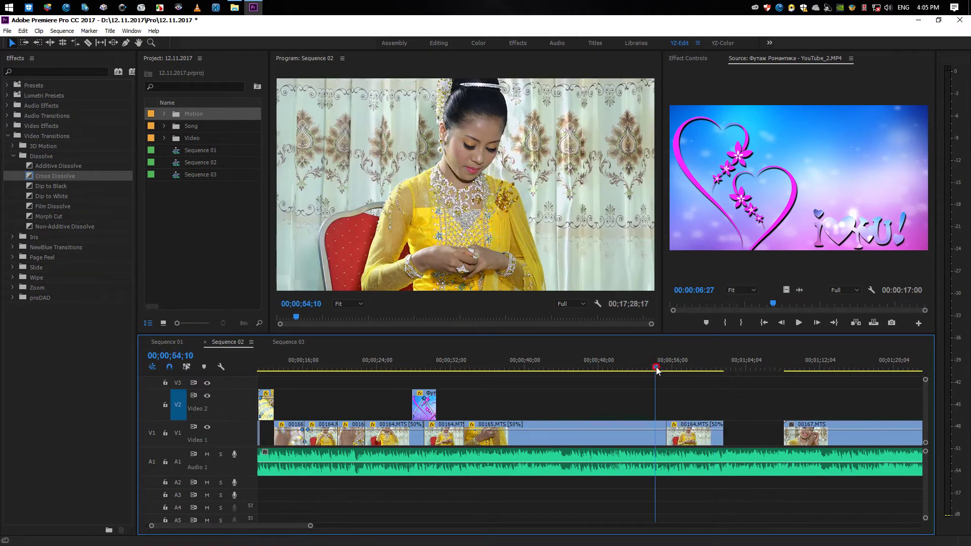
pyautogui.press('space')
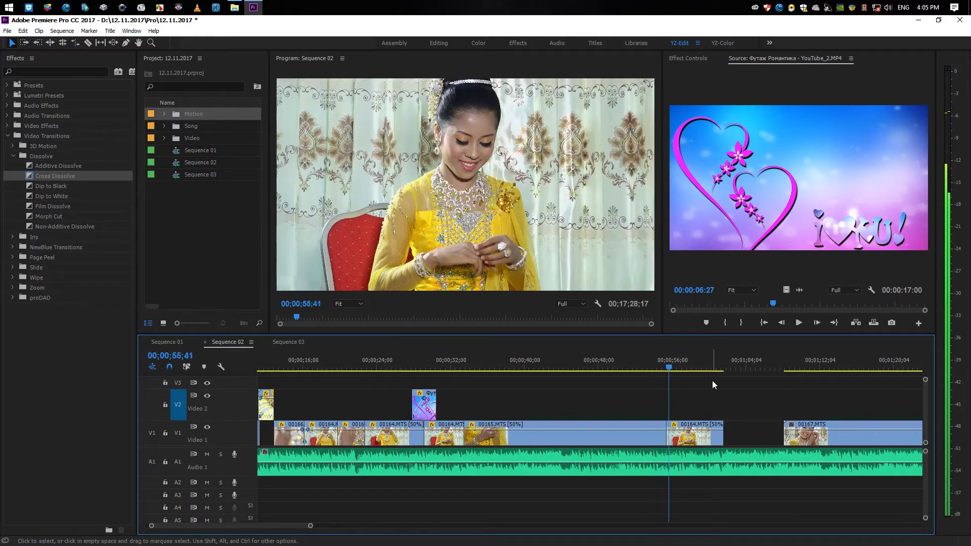
pyautogui.press('-')
pyautogui.press('-')
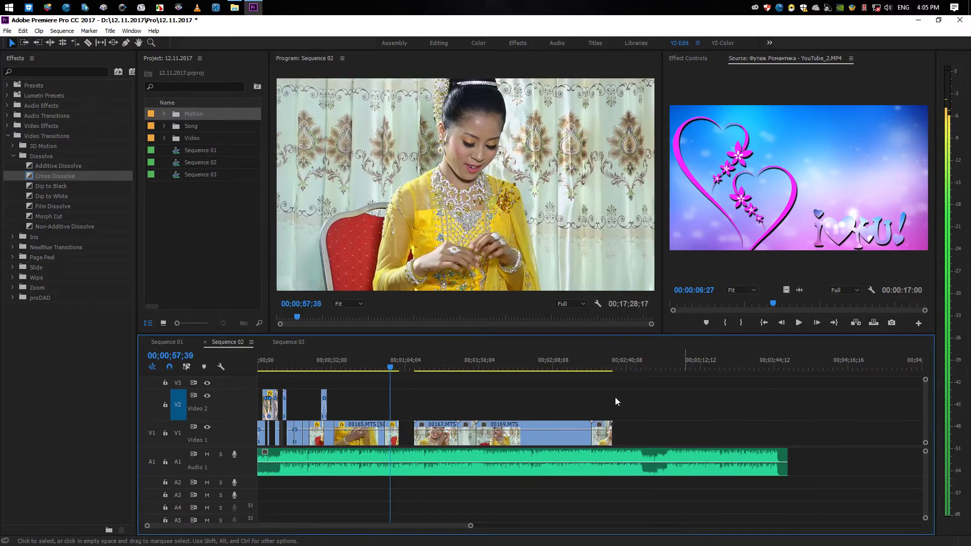
# Marquee-select clips 00167–00169 on Video 1 and drag them later, reviewing the resulting gap
pyautogui.moveTo(421, 403); pyautogui.dragTo(562, 445)
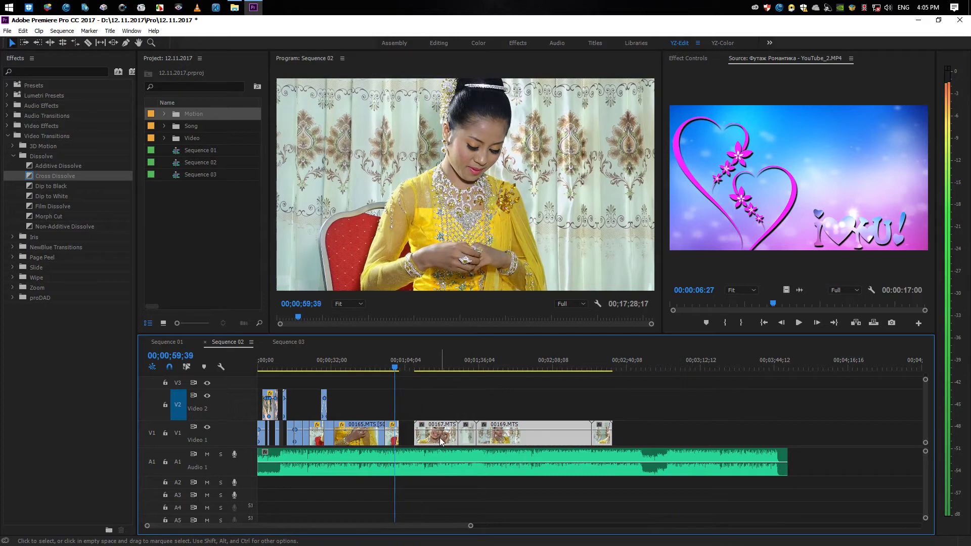
pyautogui.moveTo(440, 441); pyautogui.dragTo(508, 438)
pyautogui.moveTo(472, 407); pyautogui.dragTo(472, 408)
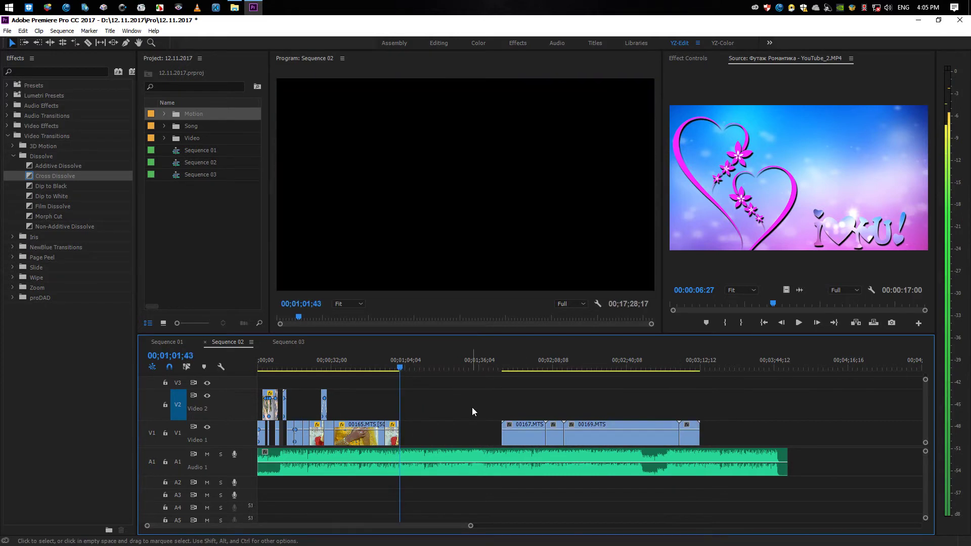
pyautogui.click(300, 366)
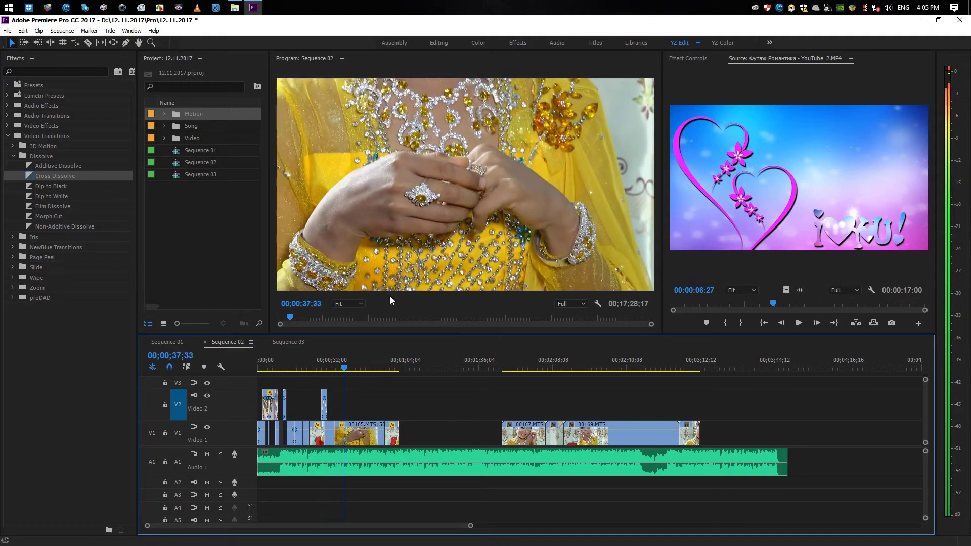
pyautogui.click(382, 360)
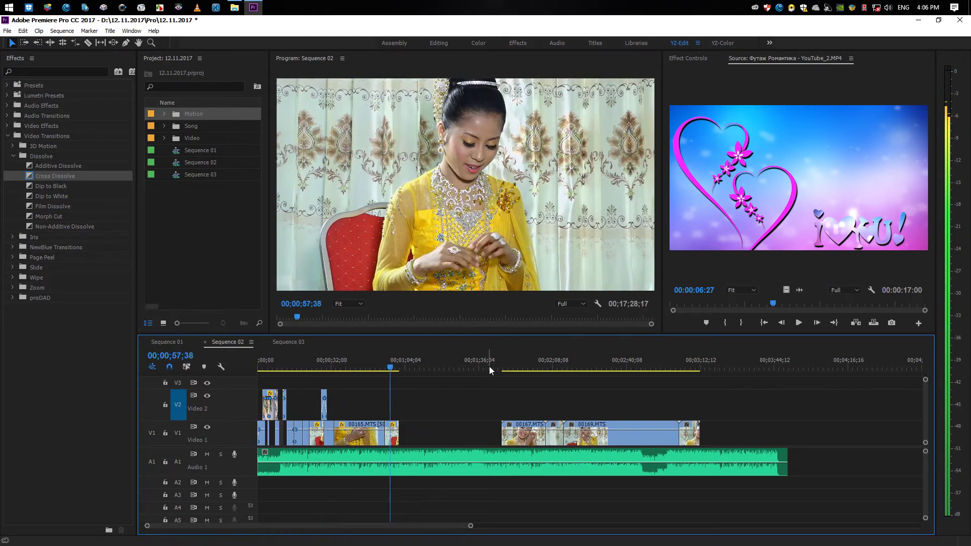
pyautogui.press('=')
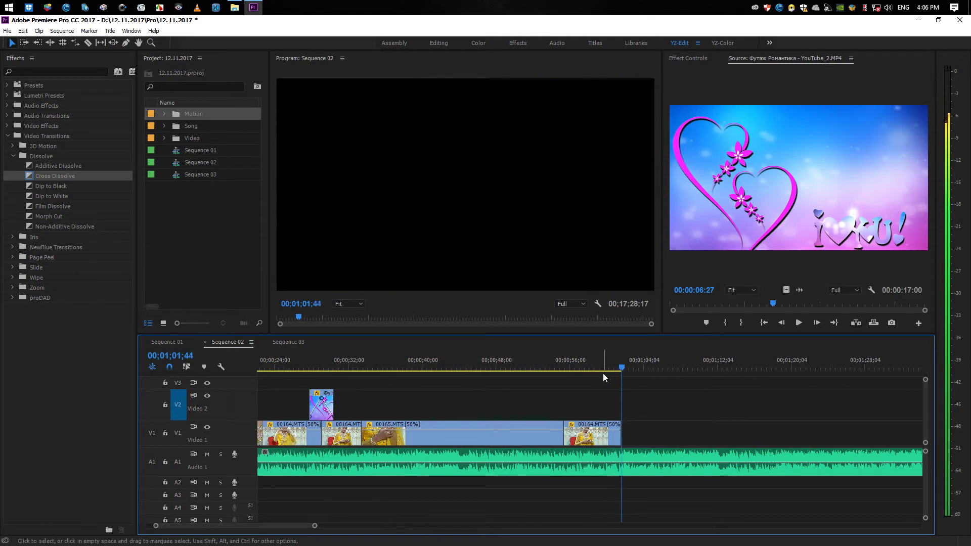
pyautogui.press('-')
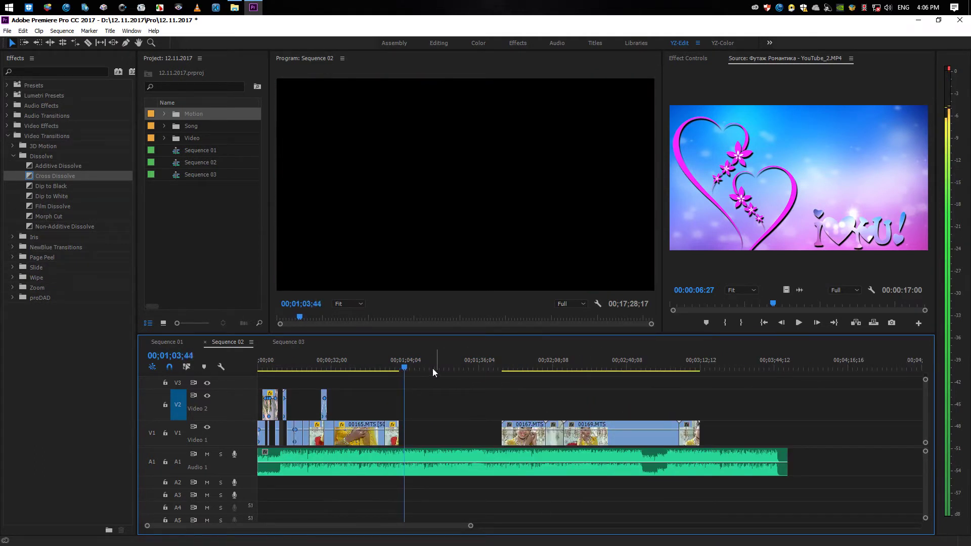
pyautogui.click(394, 363)
# Move clip 00167 left to sit next to the earlier clips on Video 1
pyautogui.click(516, 364)
pyautogui.click(554, 365)
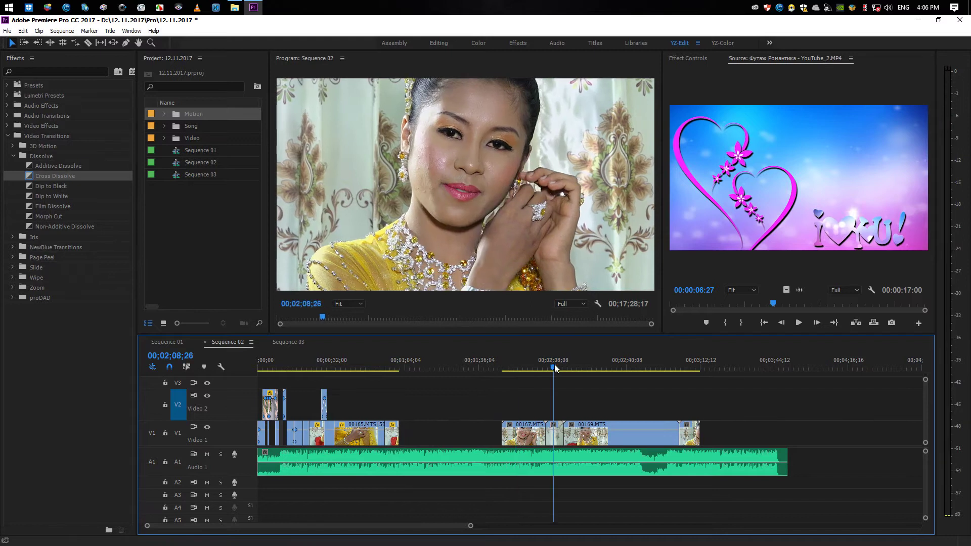
pyautogui.click(508, 367)
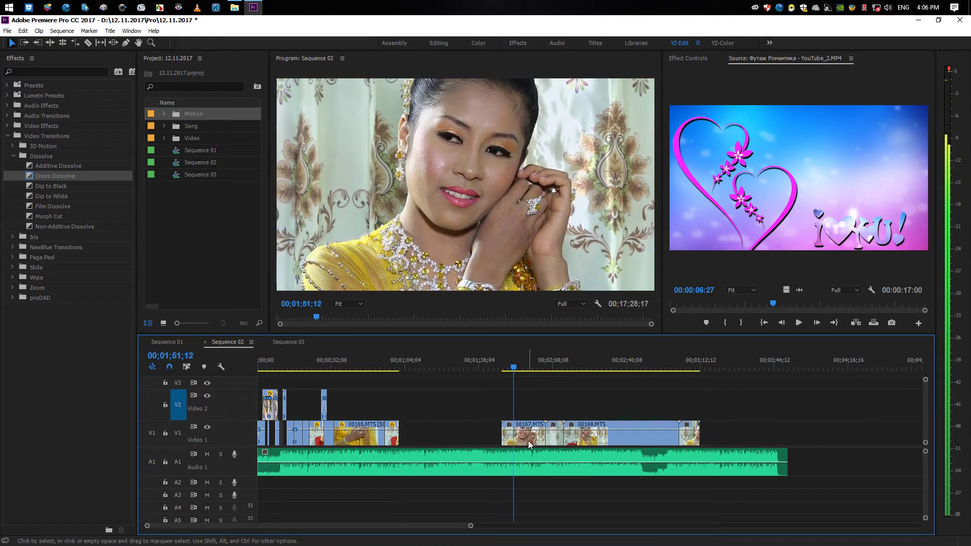
pyautogui.moveTo(521, 434); pyautogui.dragTo(427, 430)
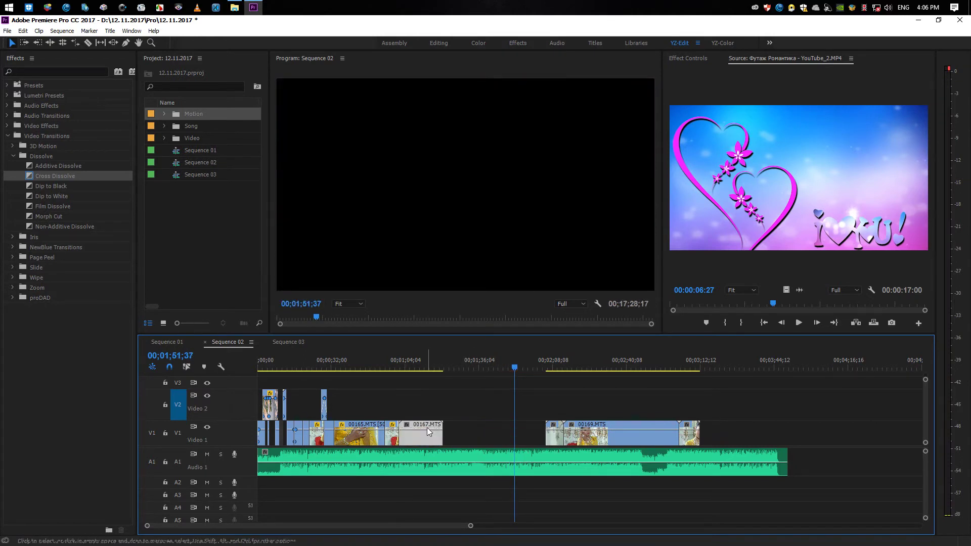
pyautogui.click(412, 365)
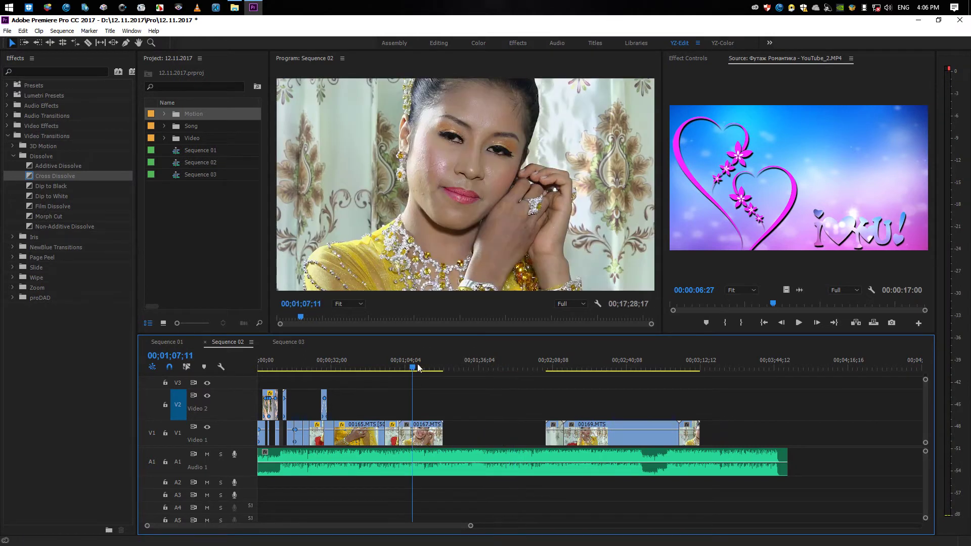
# Set clip 00167 to 50% speed and preview the slowed close-up
pyautogui.rightClick(426, 440)
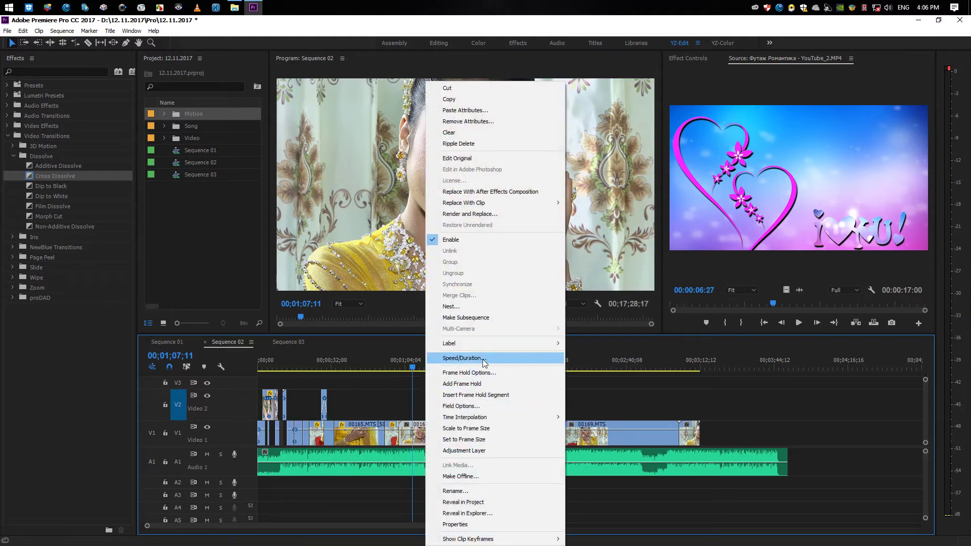
pyautogui.click(464, 358)
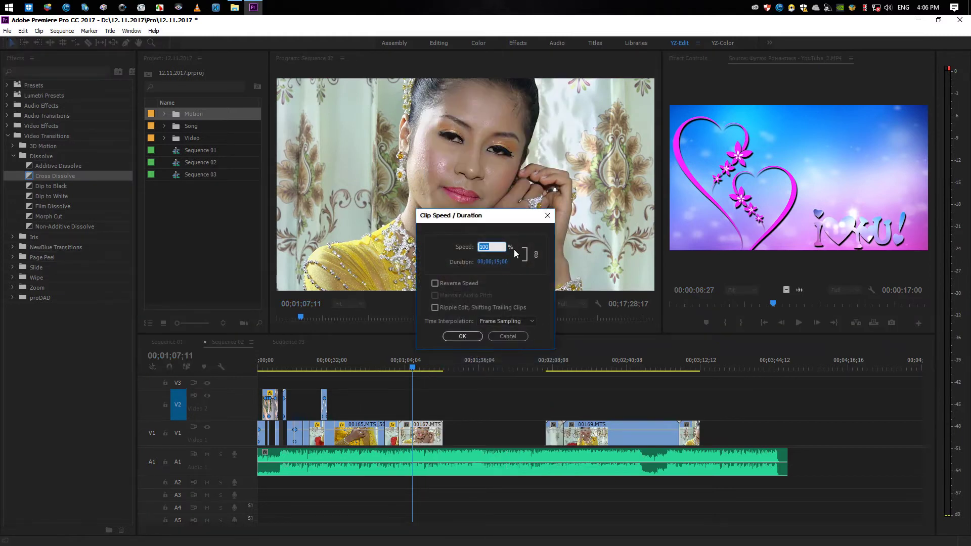
pyautogui.press('Return')
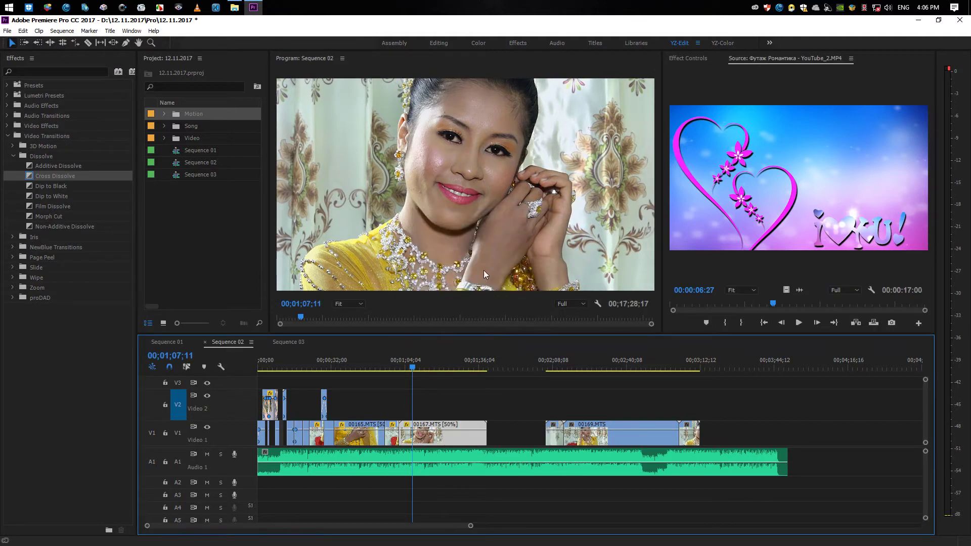
pyautogui.click(402, 365)
pyautogui.press('space')
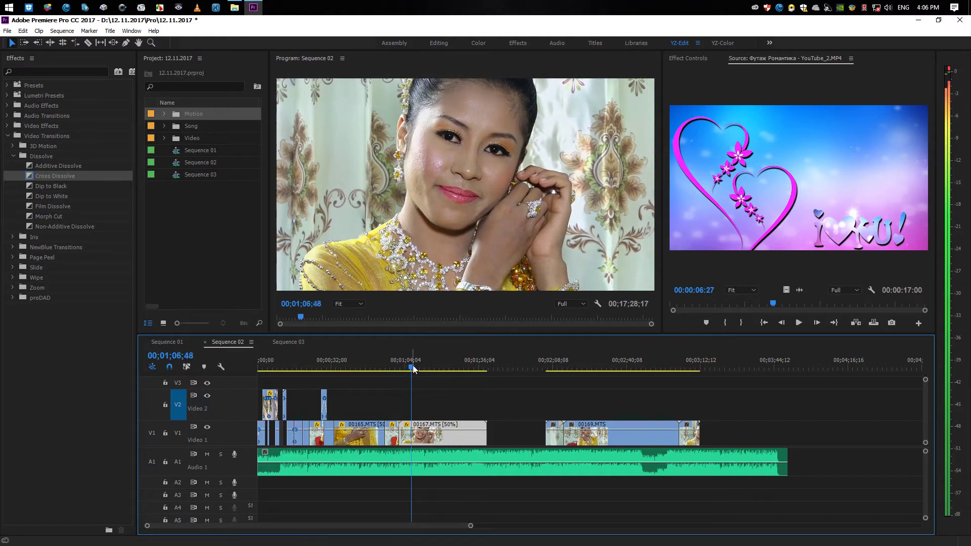
pyautogui.moveTo(417, 368)
pyautogui.mouseDown()
pyautogui.moveTo(439, 371)
pyautogui.moveTo(422, 369)
pyautogui.mouseUp()
pyautogui.press('space')
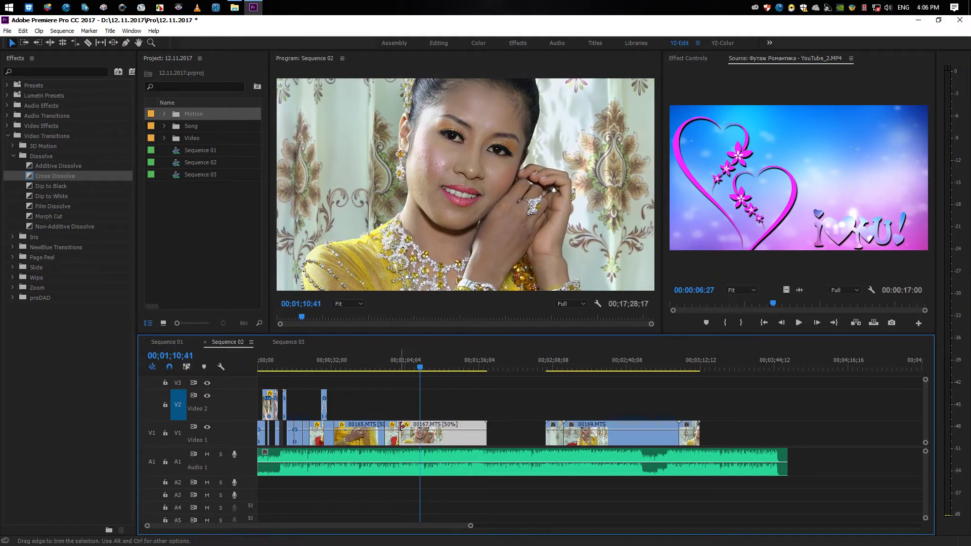
# Trim the start of 00167.MTS later and play back the result
pyautogui.moveTo(402, 426)
pyautogui.mouseDown()
pyautogui.moveTo(420, 427)
pyautogui.moveTo(407, 432)
pyautogui.mouseUp()
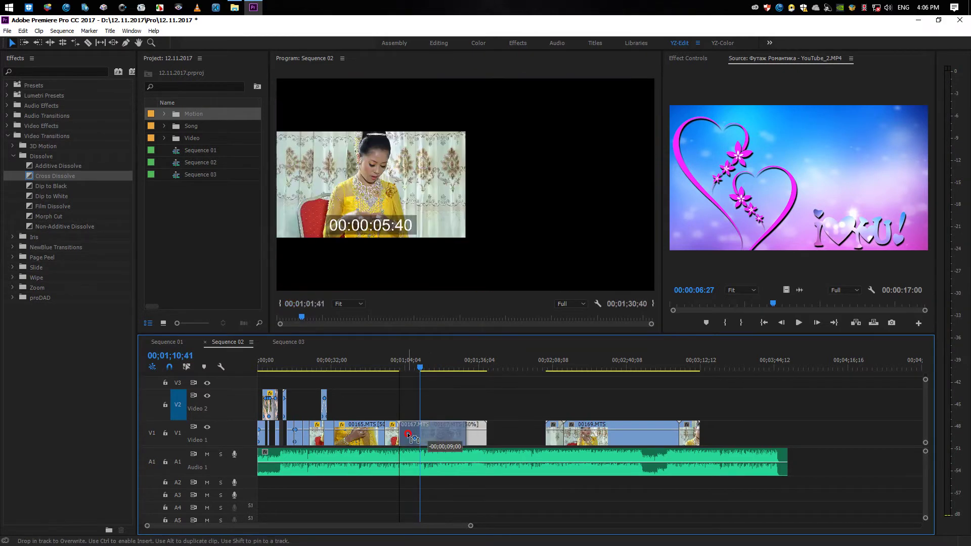
pyautogui.press('space')
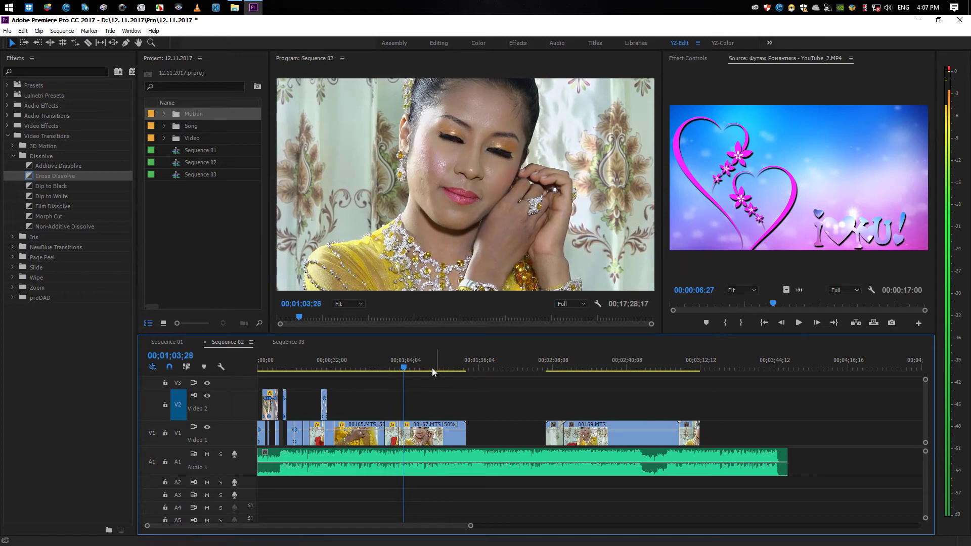
pyautogui.click(397, 365)
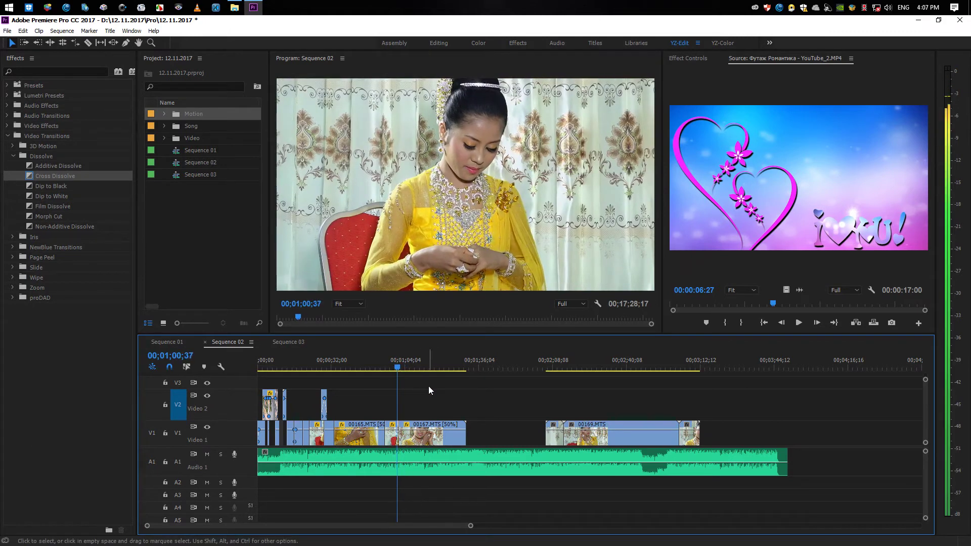
pyautogui.press('=')
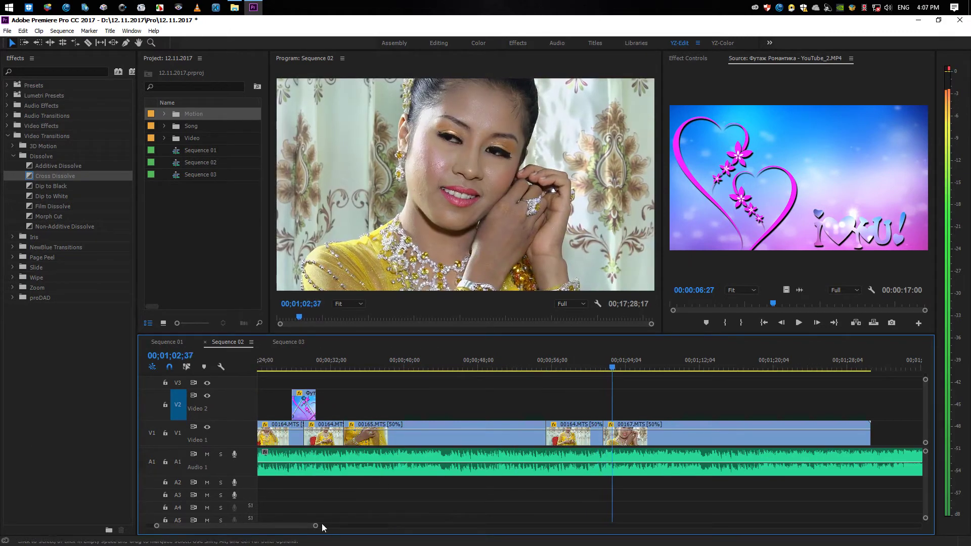
# Drag Cross Zoom from Video Transitions > Zoom onto the cut before 00167.MTS and preview it
pyautogui.moveTo(315, 526); pyautogui.dragTo(342, 529)
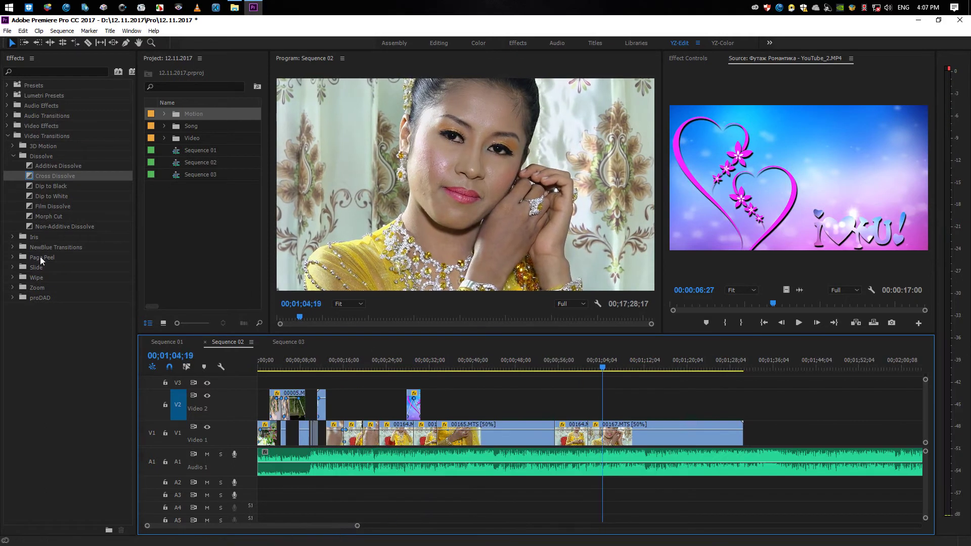
pyautogui.click(13, 288)
pyautogui.moveTo(39, 299); pyautogui.dragTo(477, 364)
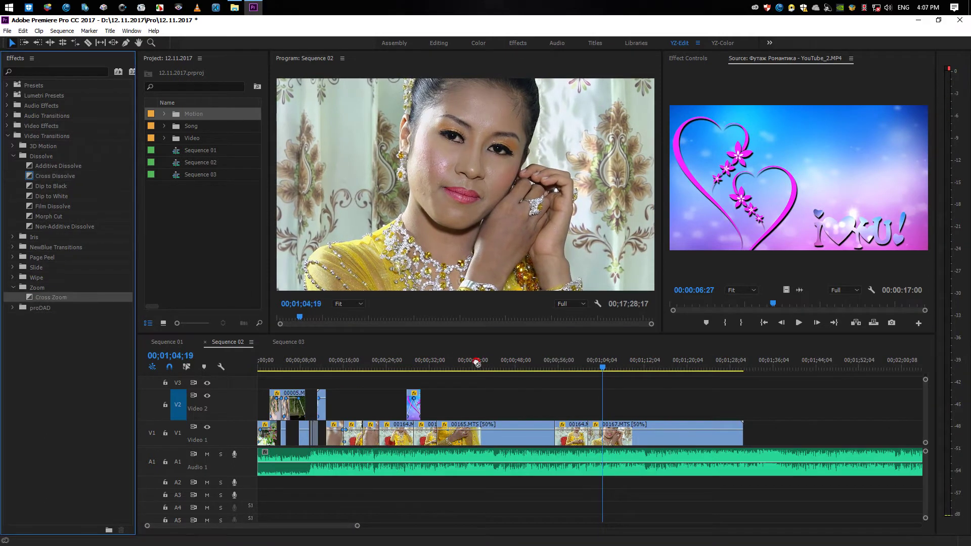
pyautogui.click(580, 363)
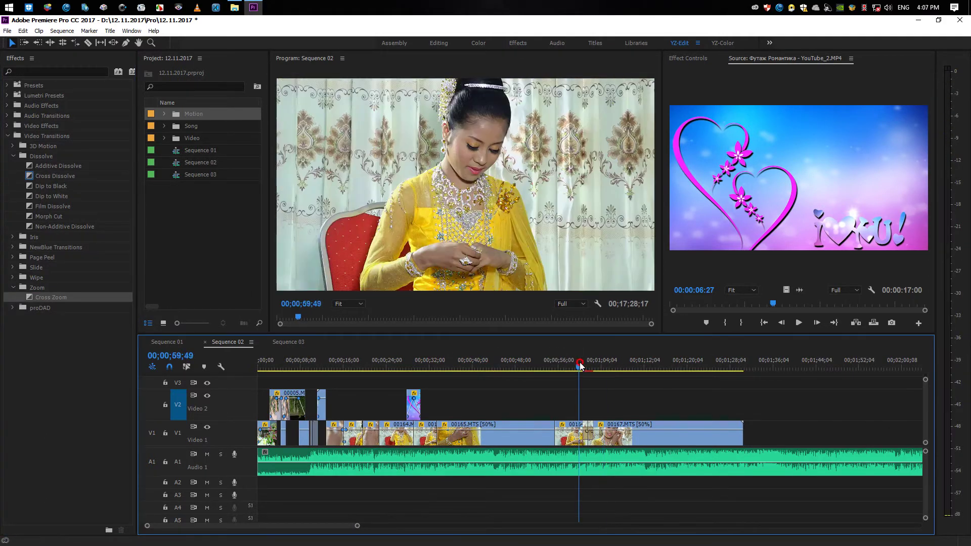
pyautogui.press('space')
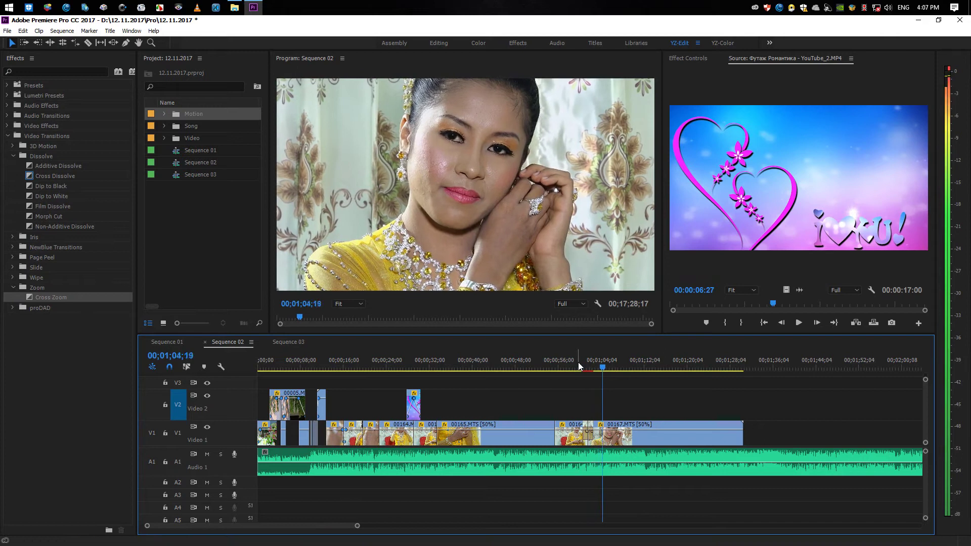
# Zoom in on the cut and delete the Cross Zoom transition
pyautogui.click(578, 362)
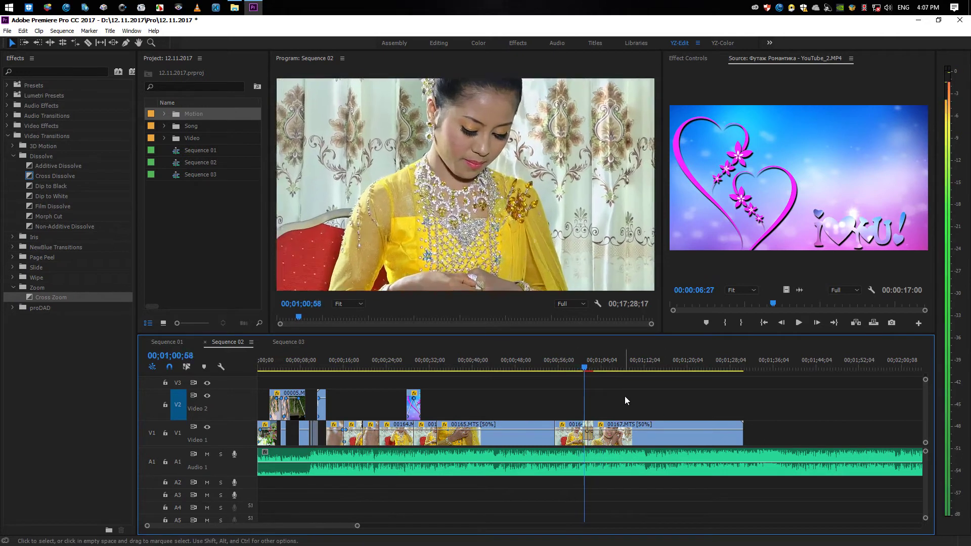
pyautogui.press('=')
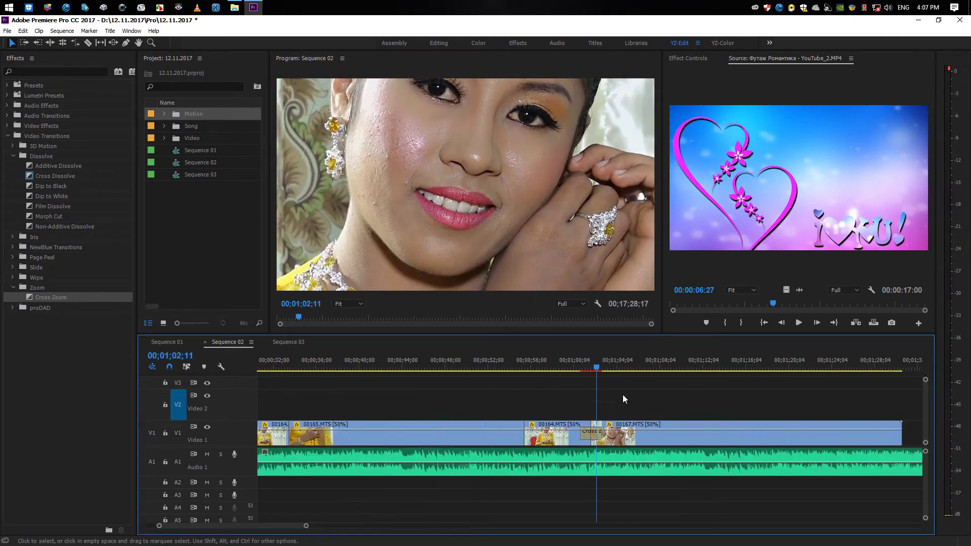
pyautogui.press('=')
pyautogui.press('Delete')
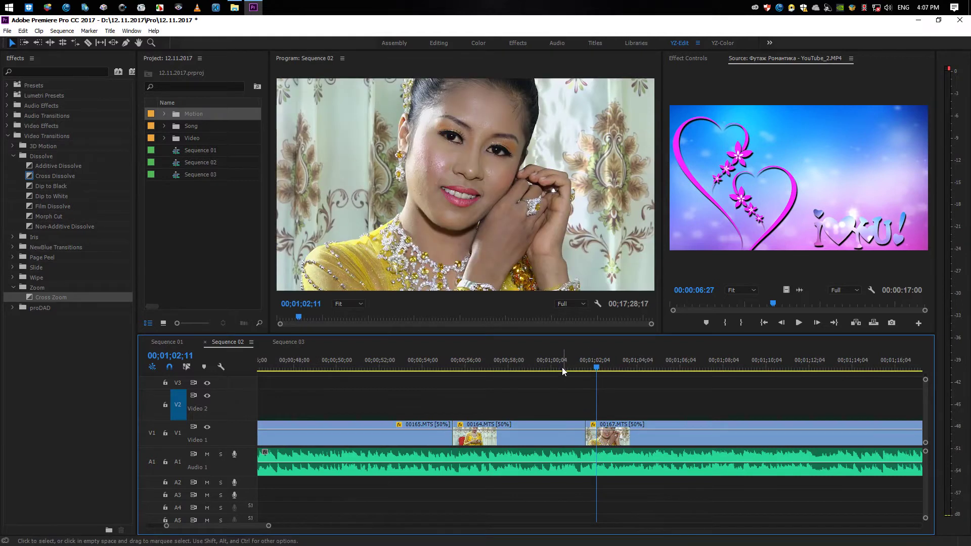
pyautogui.hotkey('shift', 'k')
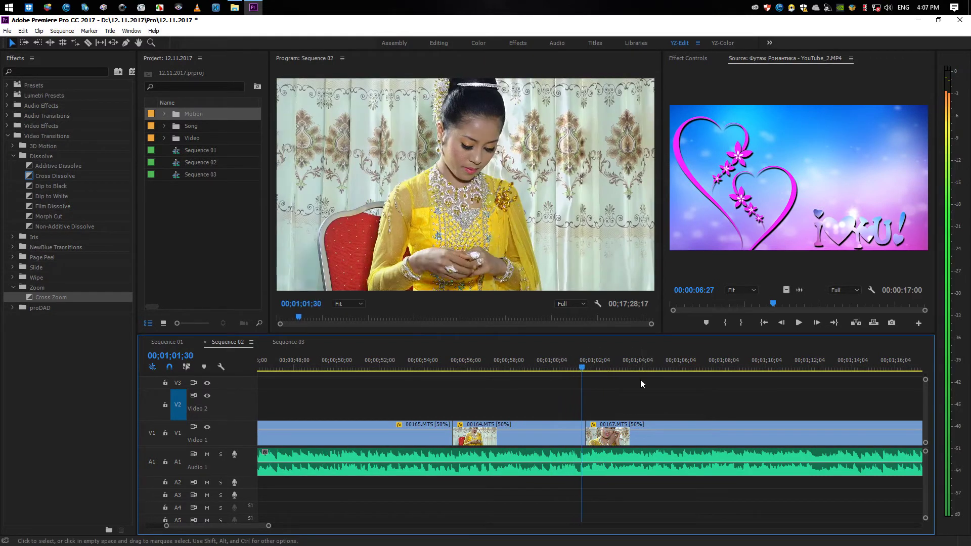
# Replay the cut and drop markers near 00;01;02;00 to mark the transition point
pyautogui.click(546, 363)
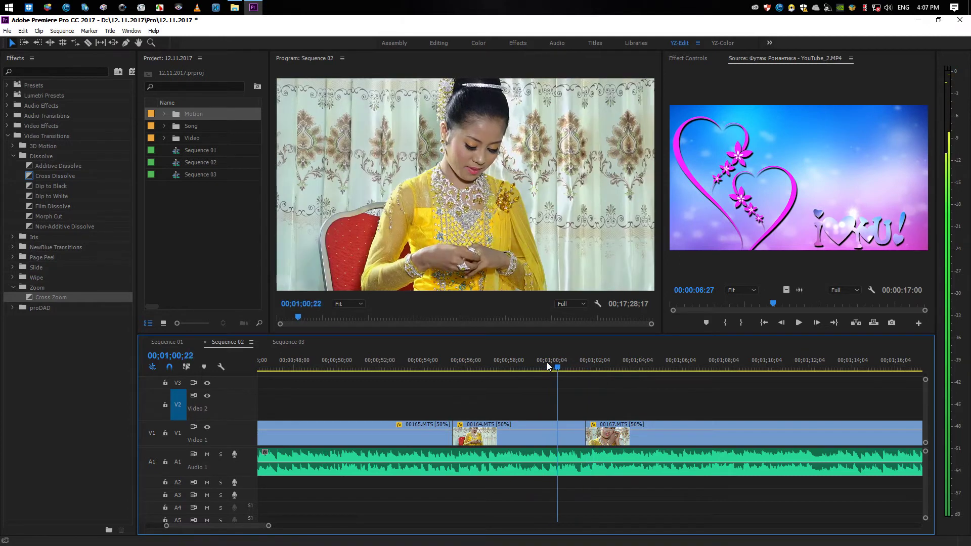
pyautogui.press('m')
pyautogui.press('m')
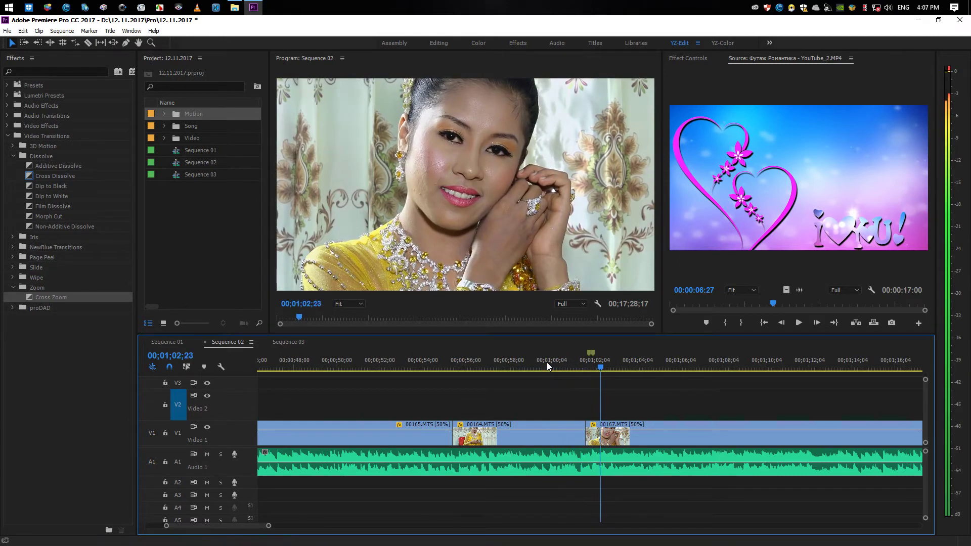
pyautogui.click(563, 360)
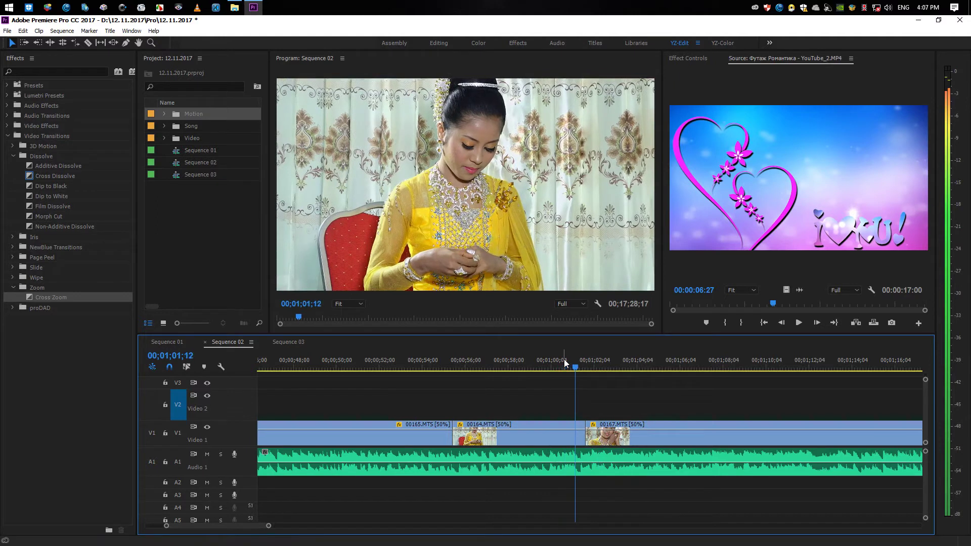
pyautogui.press('m')
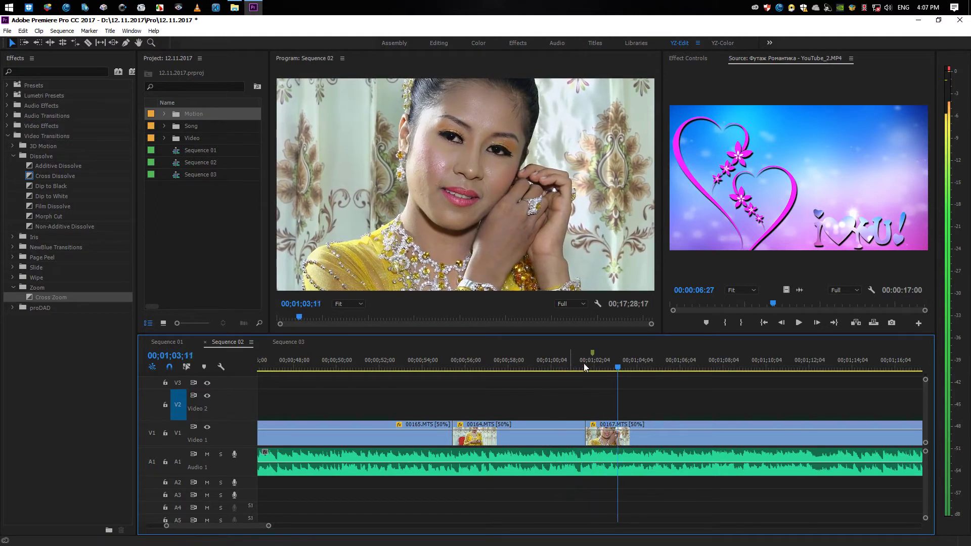
pyautogui.click(580, 366)
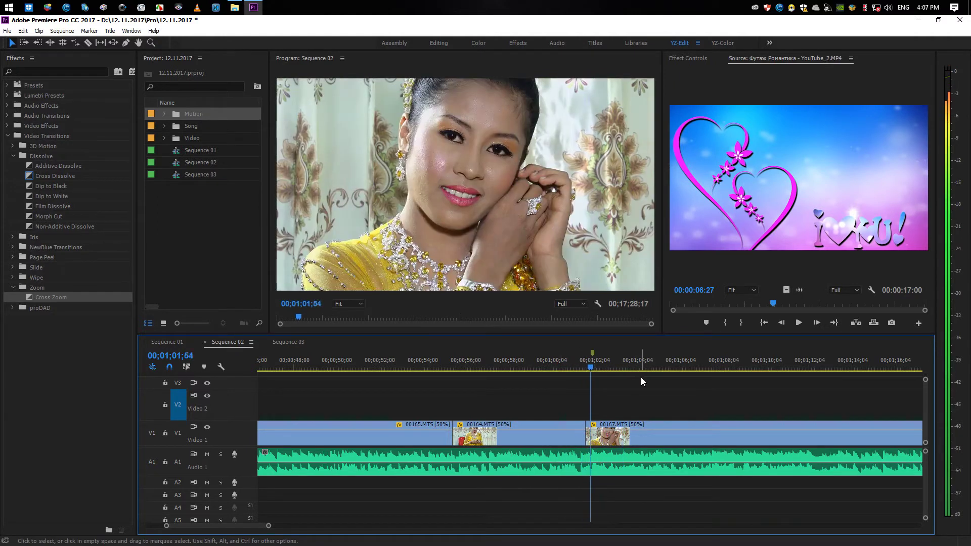
pyautogui.press('space')
pyautogui.click(593, 354)
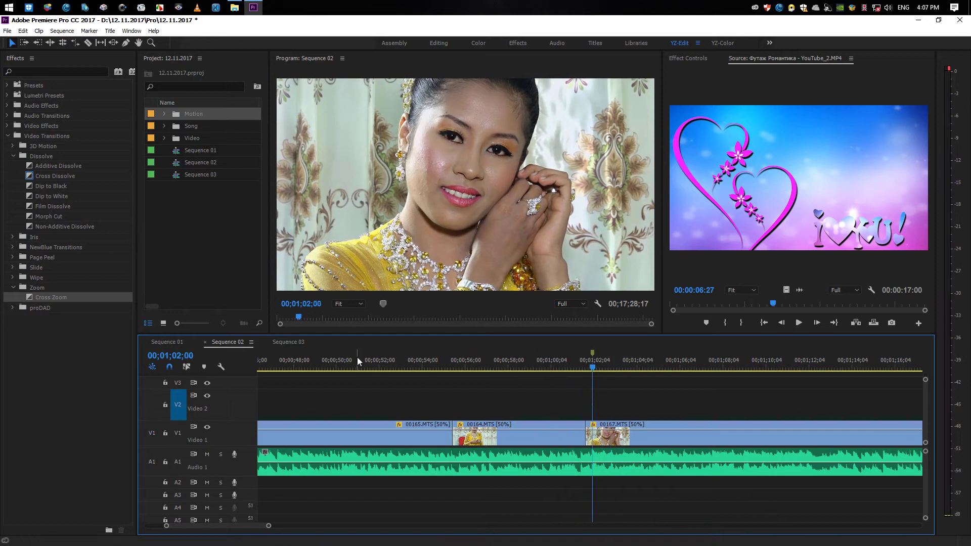
pyautogui.click(42, 297)
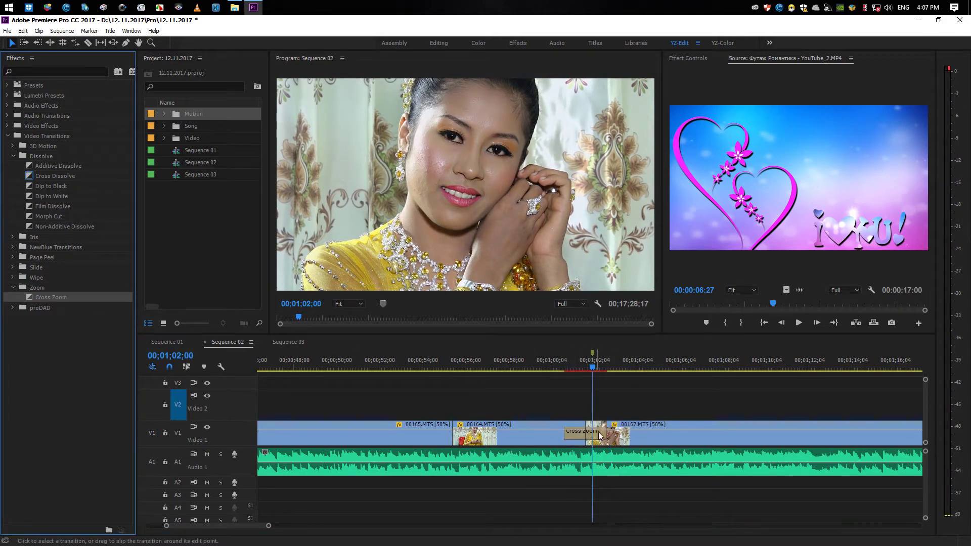
# Slide the Cross Zoom transition earlier and scrub back to preview it
pyautogui.moveTo(601, 435); pyautogui.dragTo(585, 438)
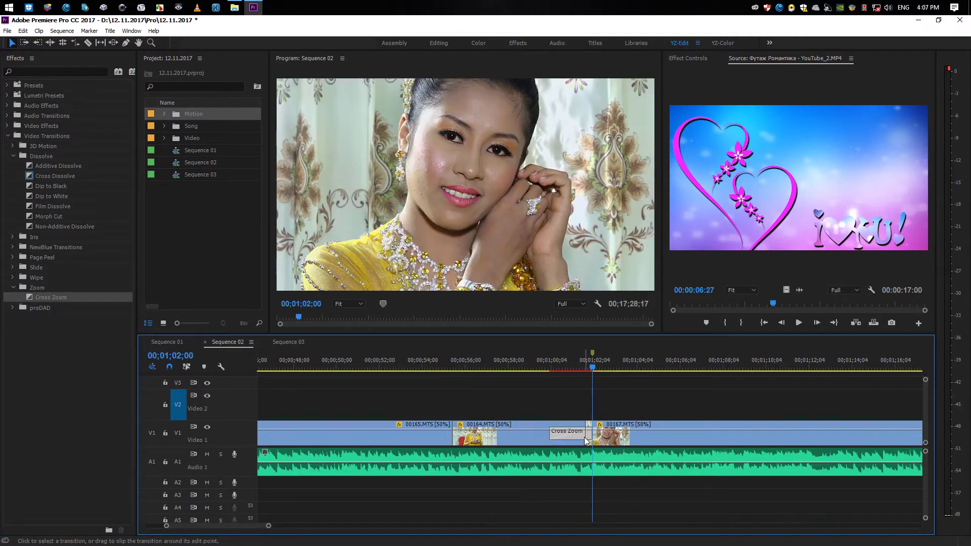
pyautogui.click(569, 396)
pyautogui.click(551, 368)
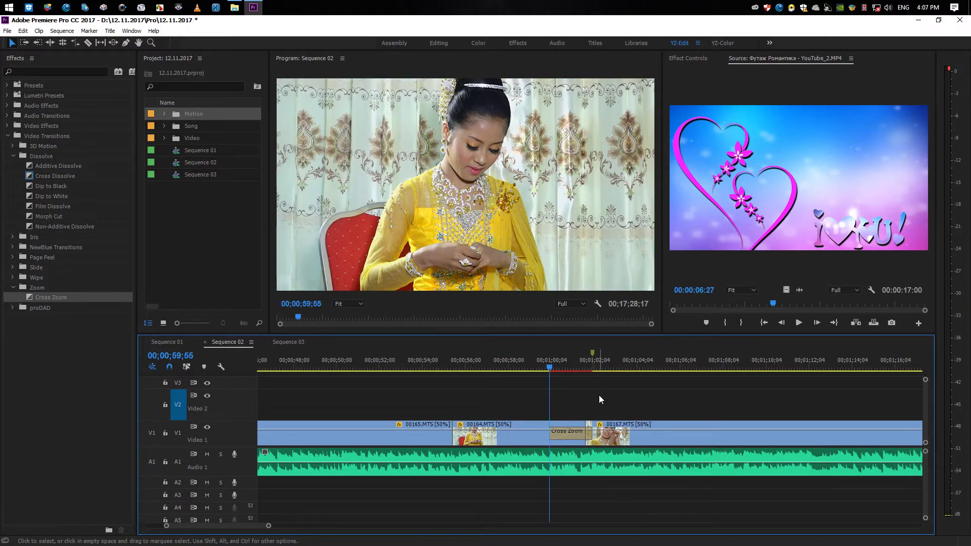
pyautogui.press('space')
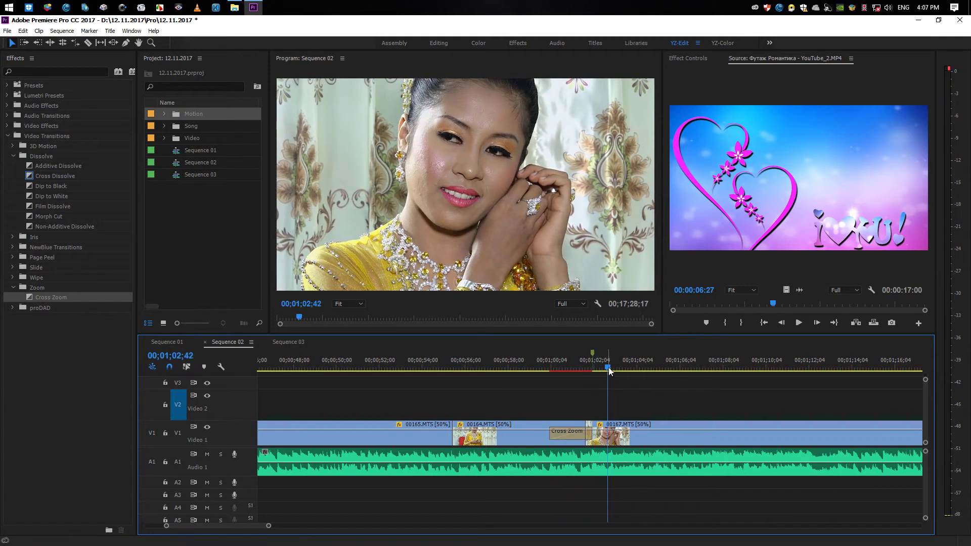
pyautogui.moveTo(608, 367); pyautogui.dragTo(572, 373)
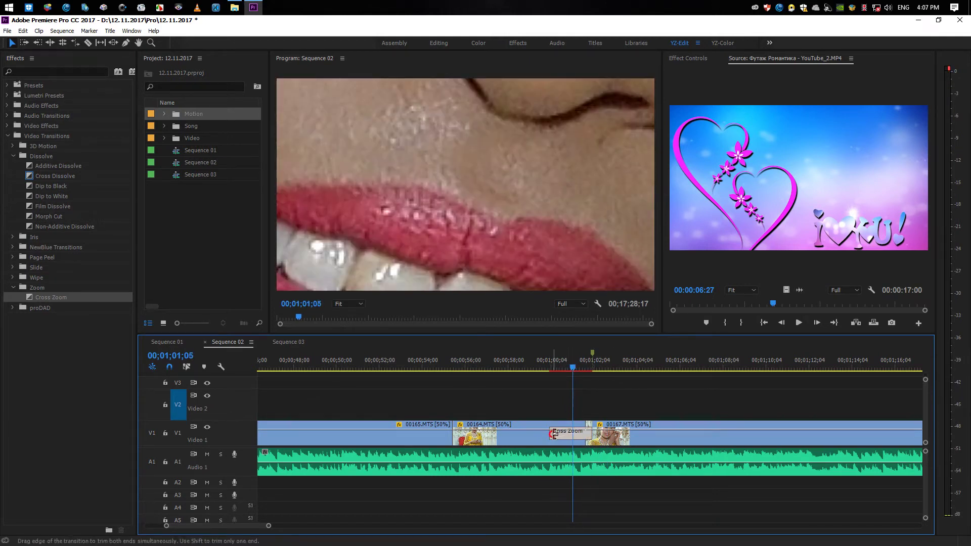
# Shorten the Cross Zoom transition from its start, nudge it later, and play it back
pyautogui.moveTo(550, 433); pyautogui.dragTo(572, 432)
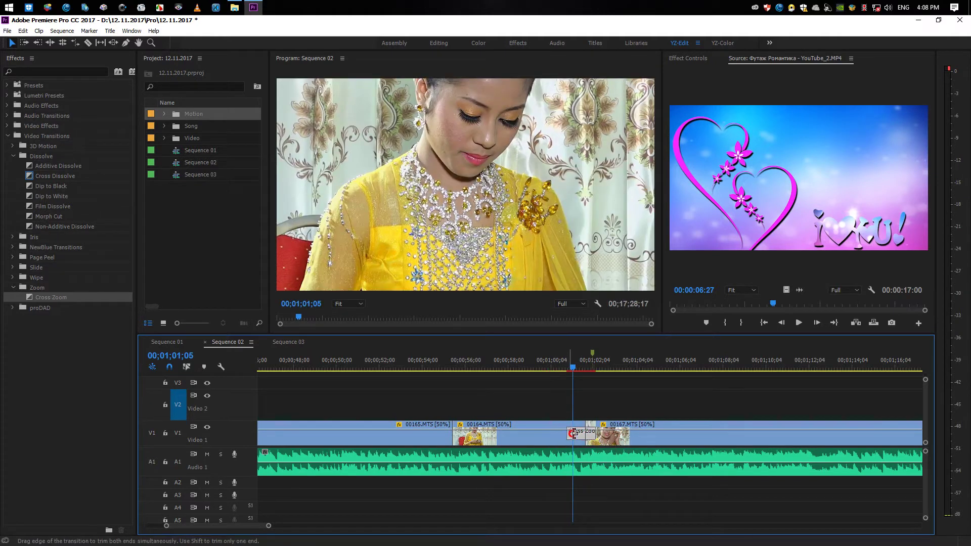
pyautogui.moveTo(575, 433); pyautogui.dragTo(576, 433)
pyautogui.moveTo(583, 371); pyautogui.dragTo(588, 369)
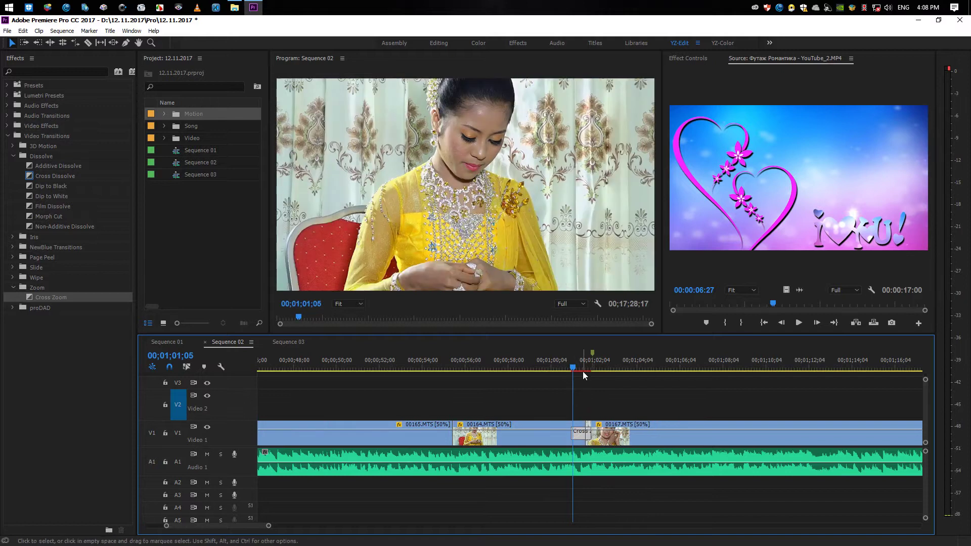
pyautogui.click(592, 351)
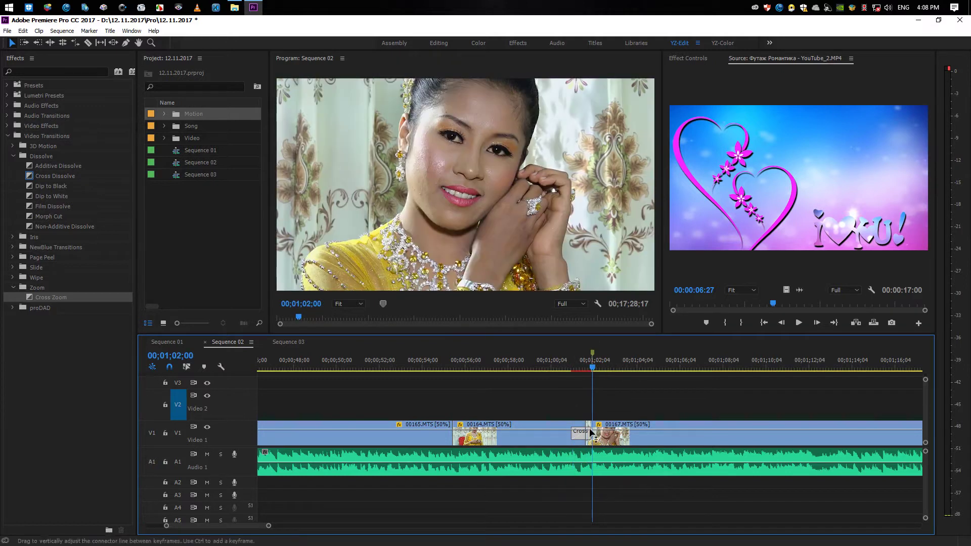
pyautogui.moveTo(579, 434); pyautogui.dragTo(580, 432)
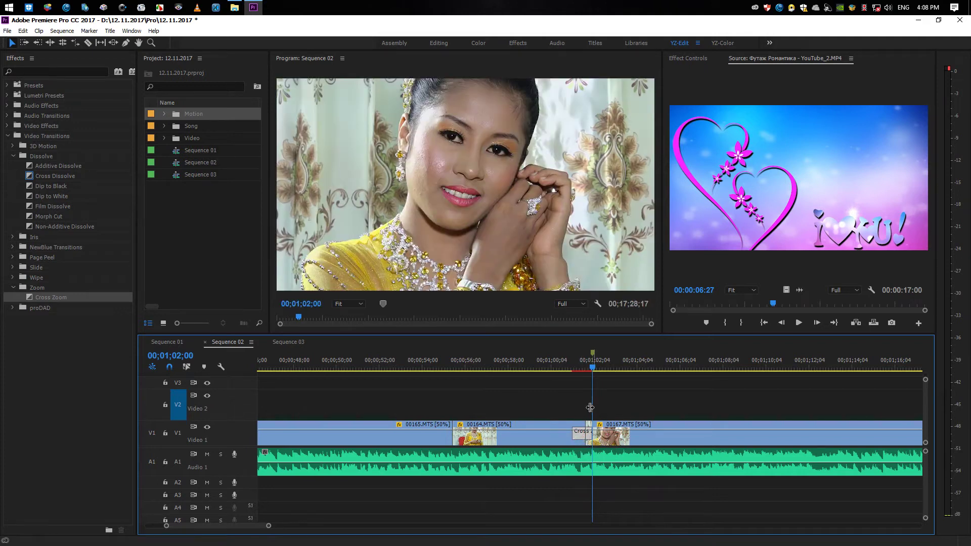
pyautogui.click(549, 365)
pyautogui.press('space')
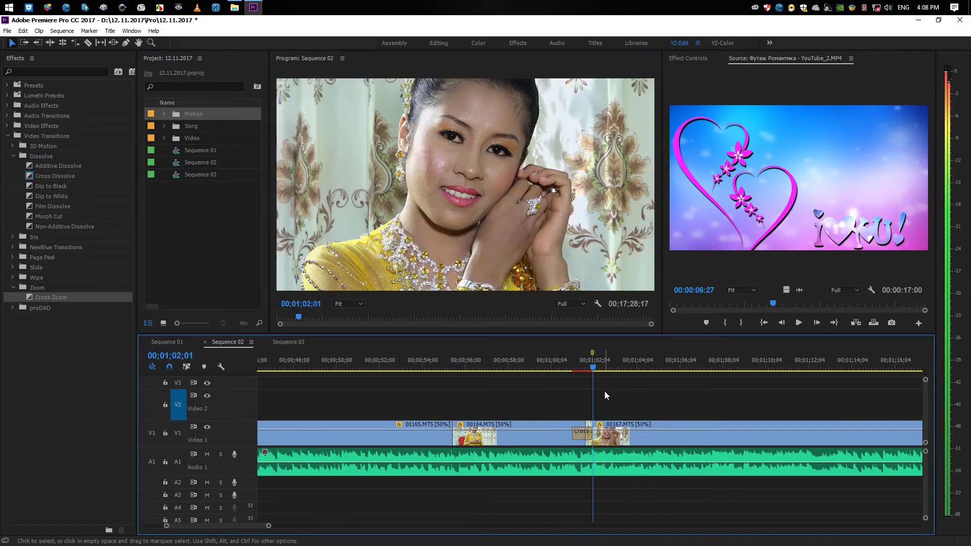
# Rewatch the transition and open its settings, showing a 00;00;00;56 duration
pyautogui.click(567, 370)
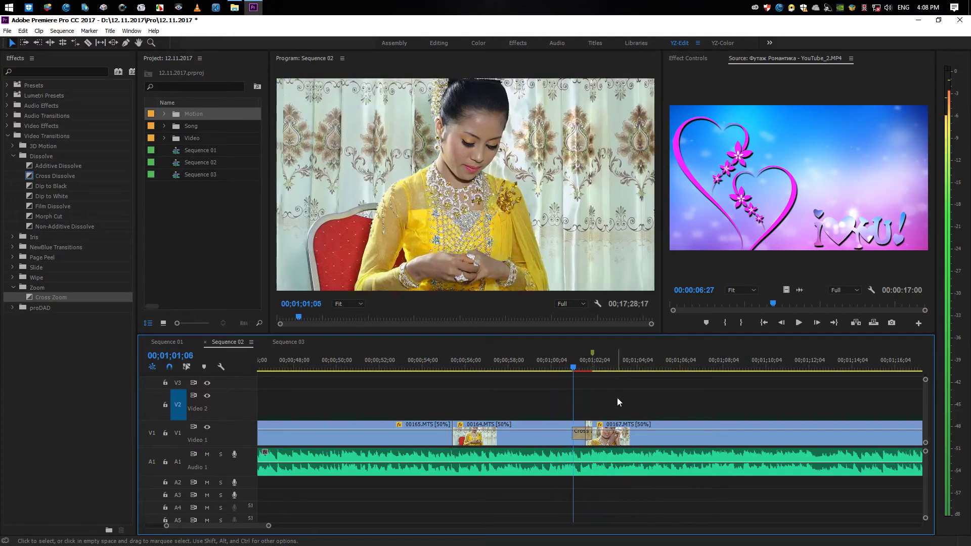
pyautogui.click(571, 362)
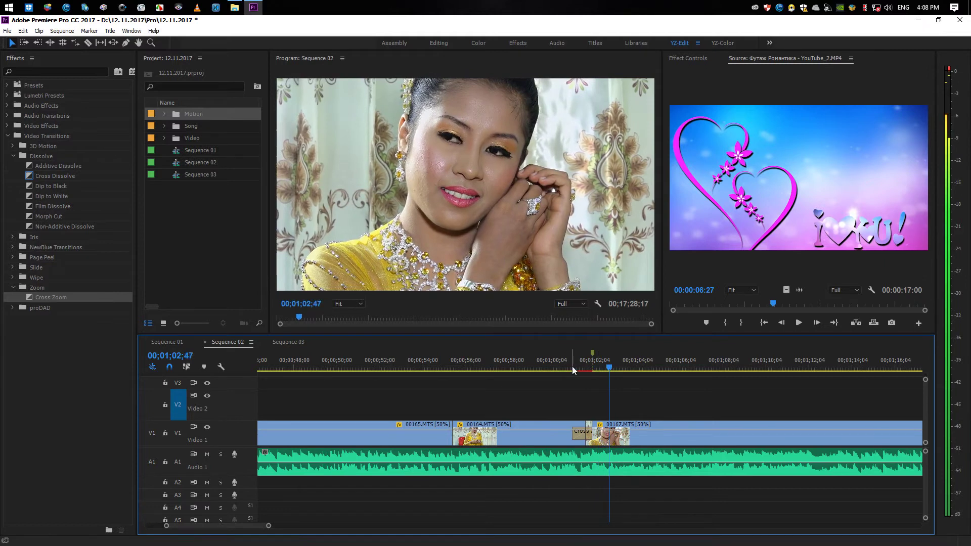
pyautogui.click(579, 365)
pyautogui.moveTo(582, 365); pyautogui.dragTo(559, 371)
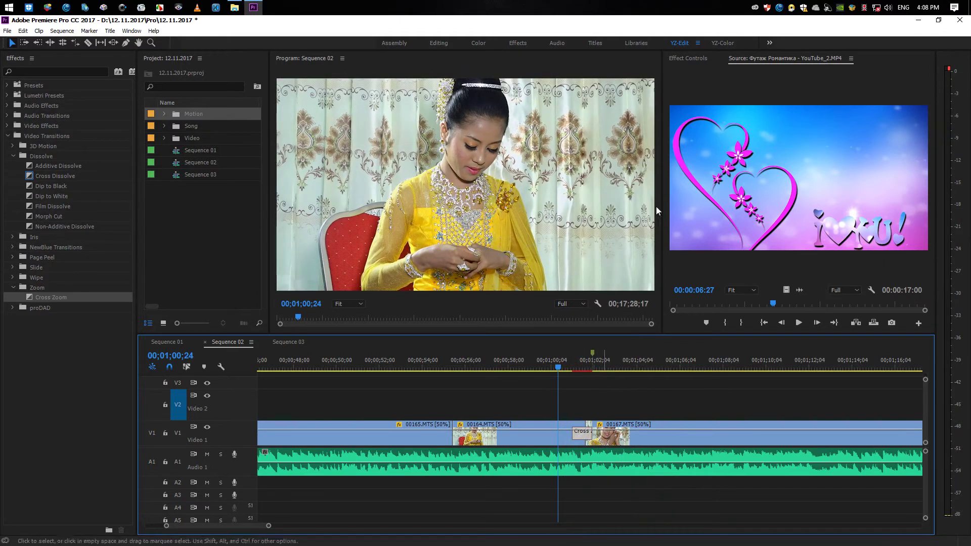
pyautogui.click(696, 59)
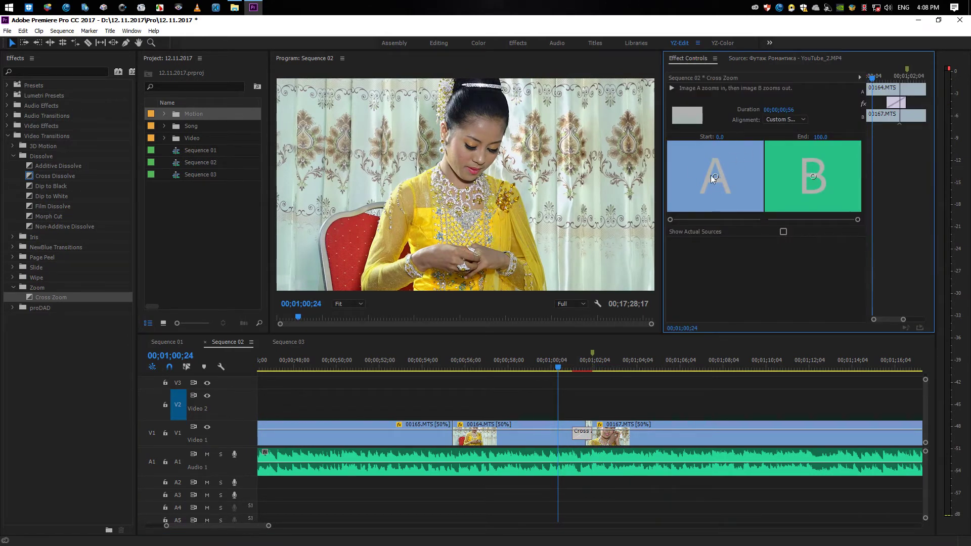
# Shift the Cross Zoom's image A centre up-left and image B centre up-right, then preview it
pyautogui.moveTo(716, 176); pyautogui.dragTo(655, 138)
pyautogui.moveTo(813, 176); pyautogui.dragTo(839, 157)
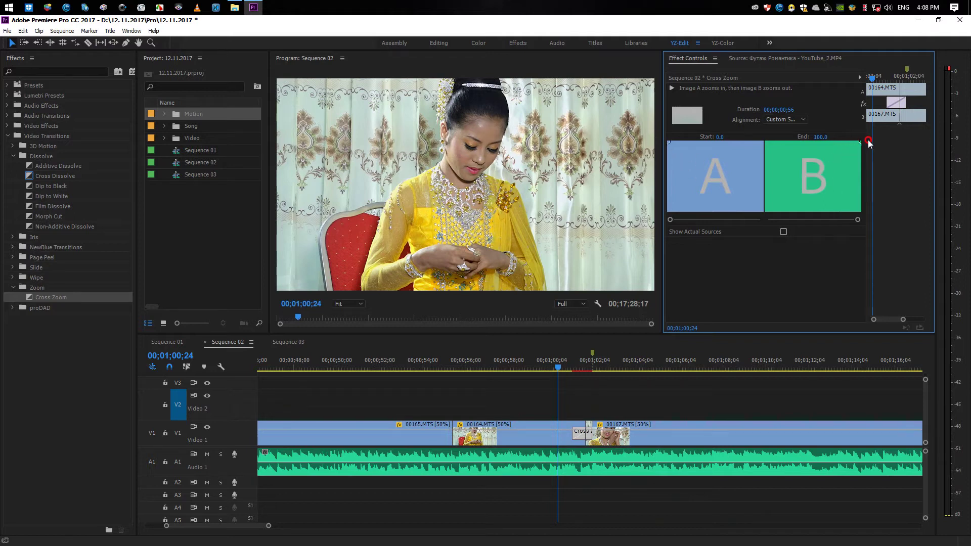
pyautogui.click(611, 383)
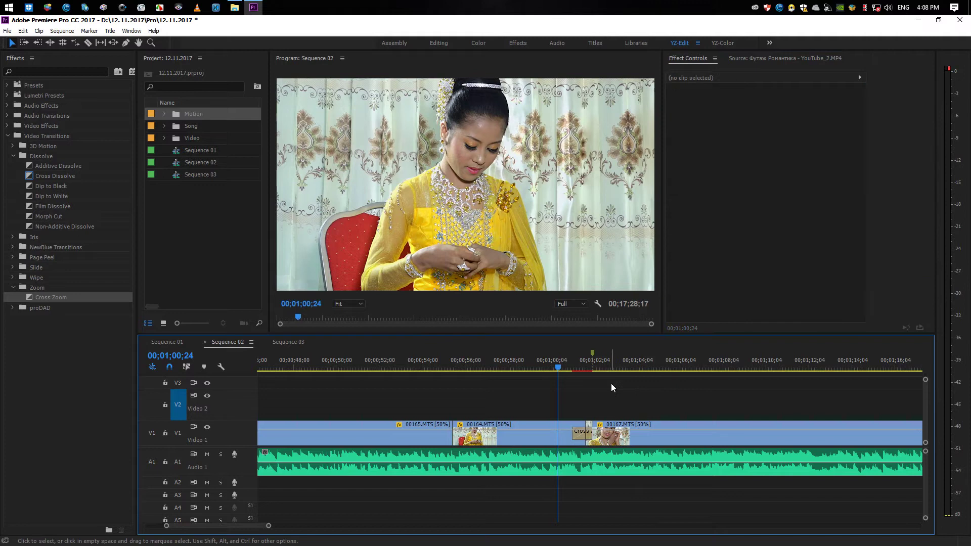
pyautogui.press('space')
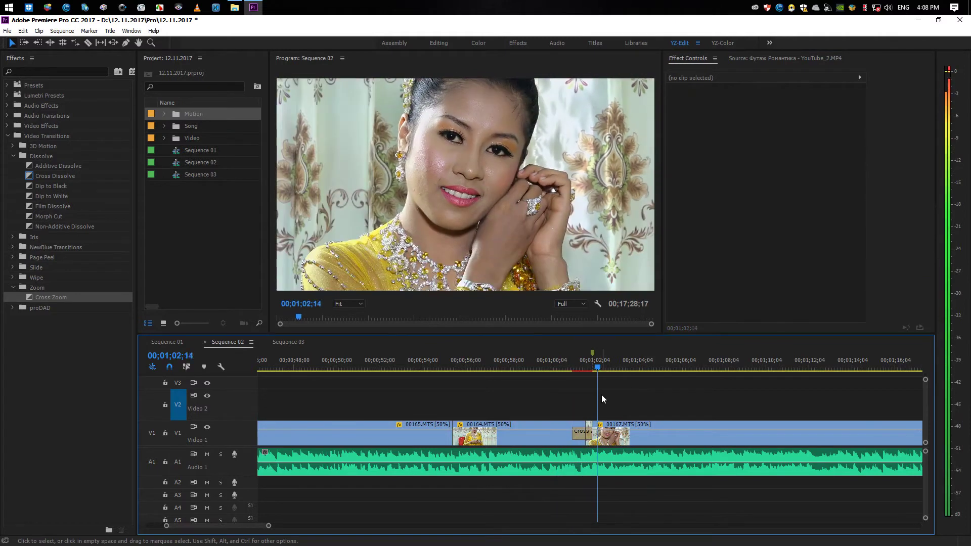
pyautogui.click(567, 369)
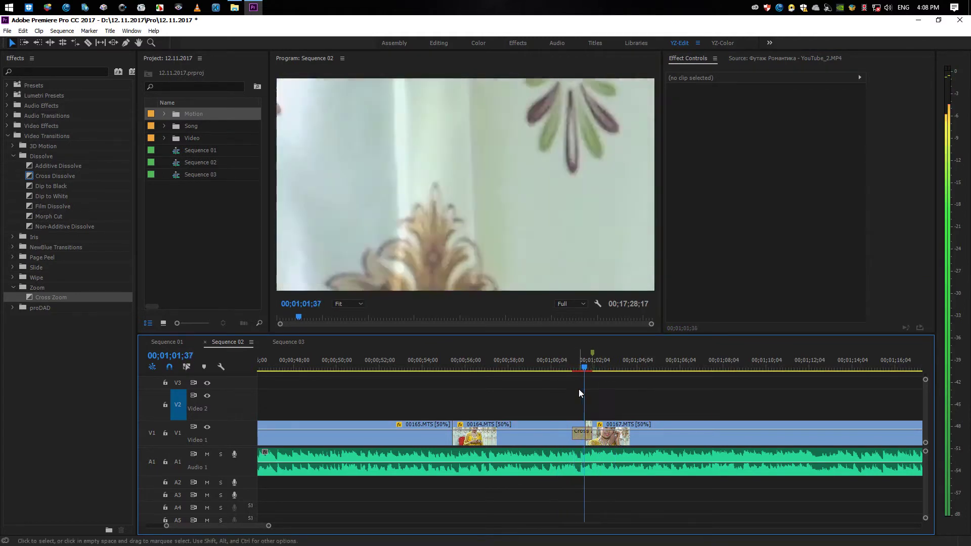
pyautogui.click(578, 435)
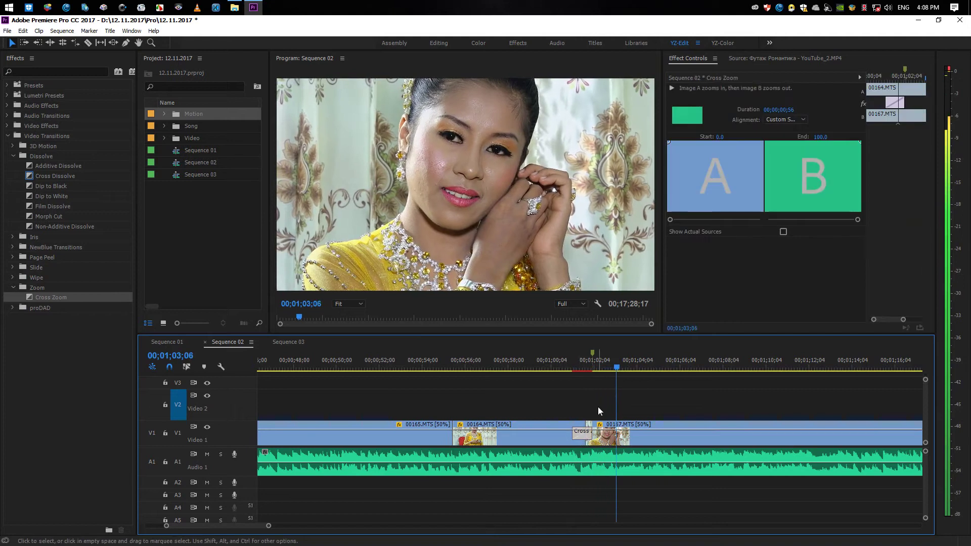
pyautogui.click(577, 369)
# Move image A's zoom centre down to the lower left and replay the transition to check it
pyautogui.moveTo(669, 144); pyautogui.dragTo(715, 161)
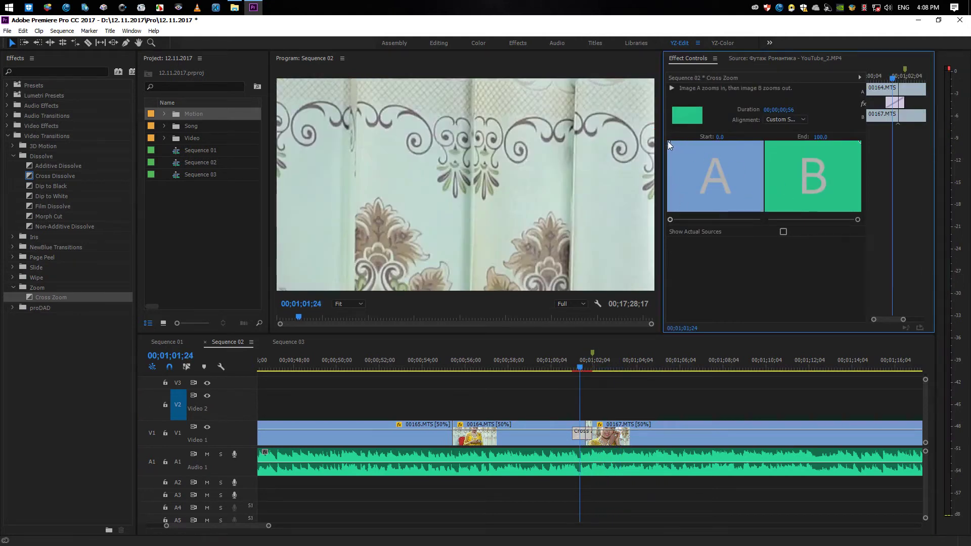
pyautogui.moveTo(668, 144); pyautogui.dragTo(668, 210)
pyautogui.click(572, 368)
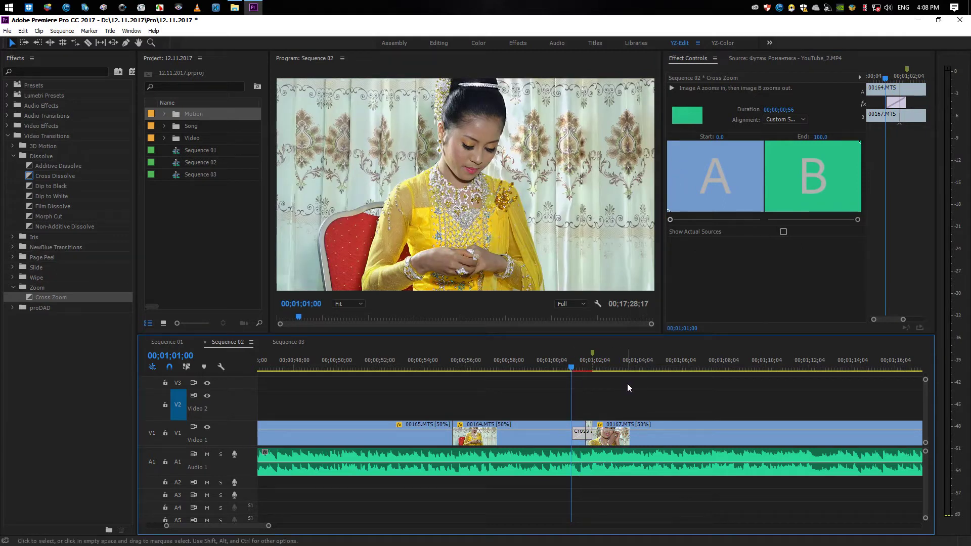
pyautogui.press('space')
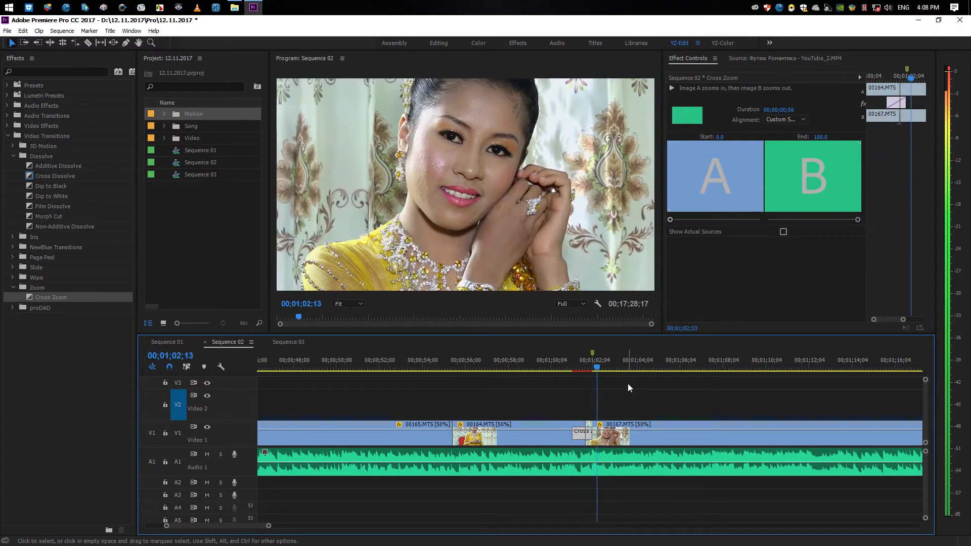
pyautogui.click(554, 365)
pyautogui.press('space')
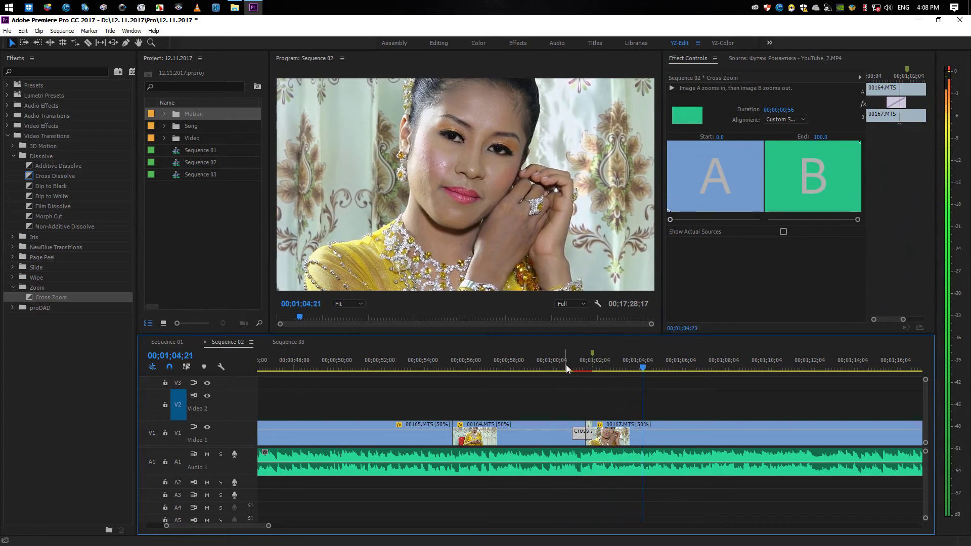
pyautogui.press('space')
# Clear the green marker from the timeline ruler and deselect the transition
pyautogui.rightClick(593, 350)
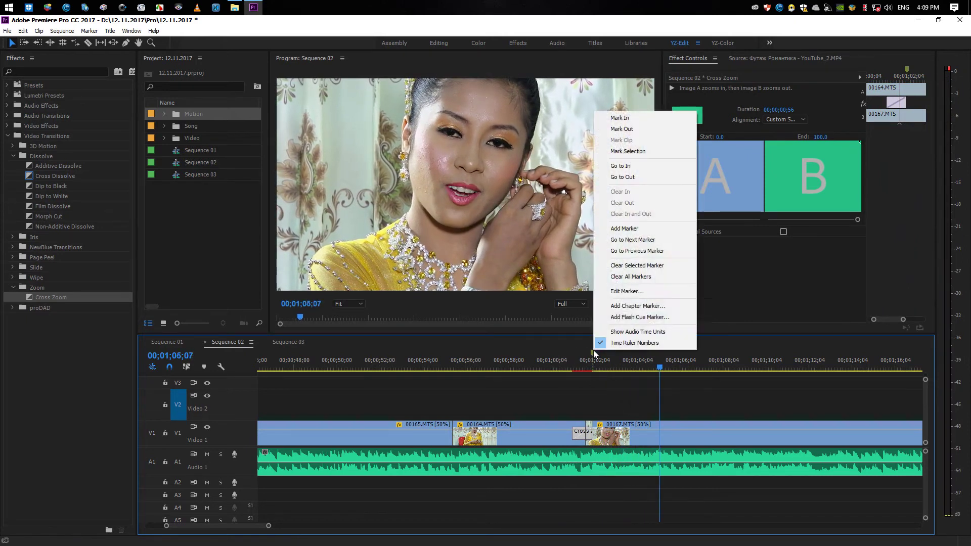
pyautogui.click(627, 276)
pyautogui.click(559, 364)
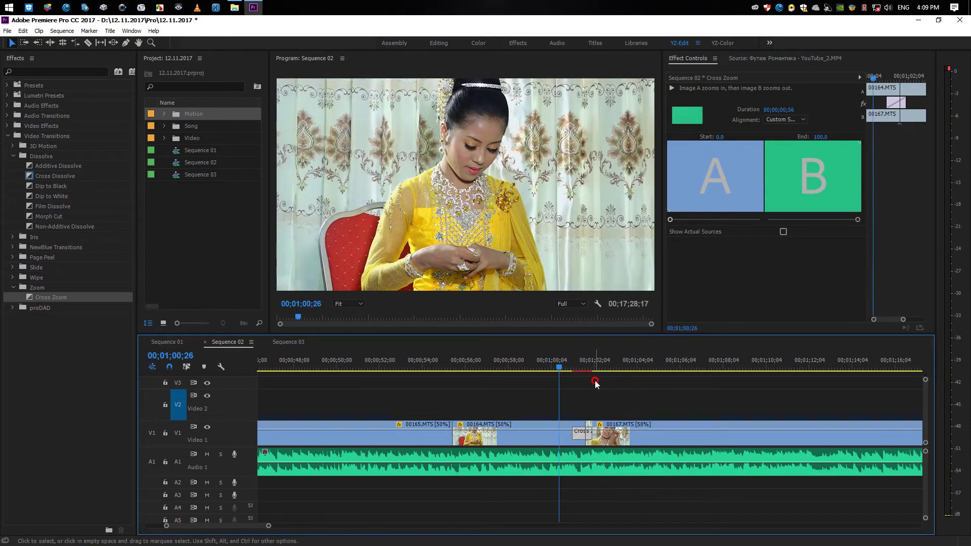
pyautogui.click(595, 383)
# Save the project, render the sequence preview, and replay the transition
pyautogui.hotkey('ctrl', 's')
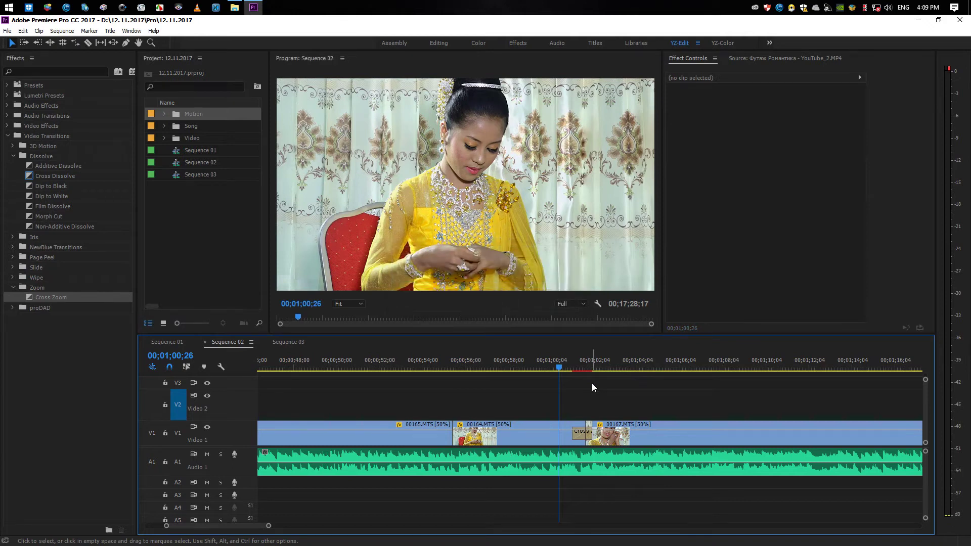
pyautogui.press('Return')
pyautogui.hotkey('ctrl', 's')
pyautogui.press('space')
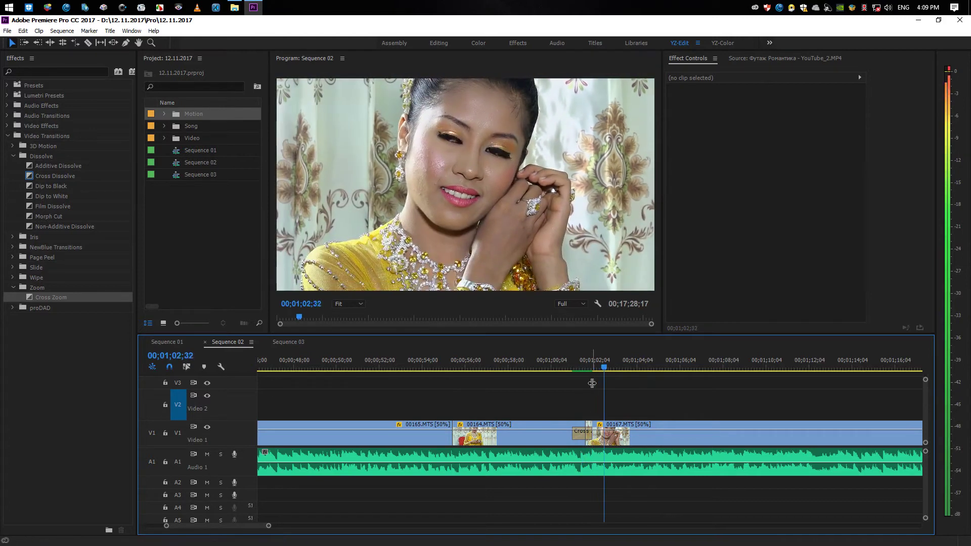
pyautogui.click(553, 365)
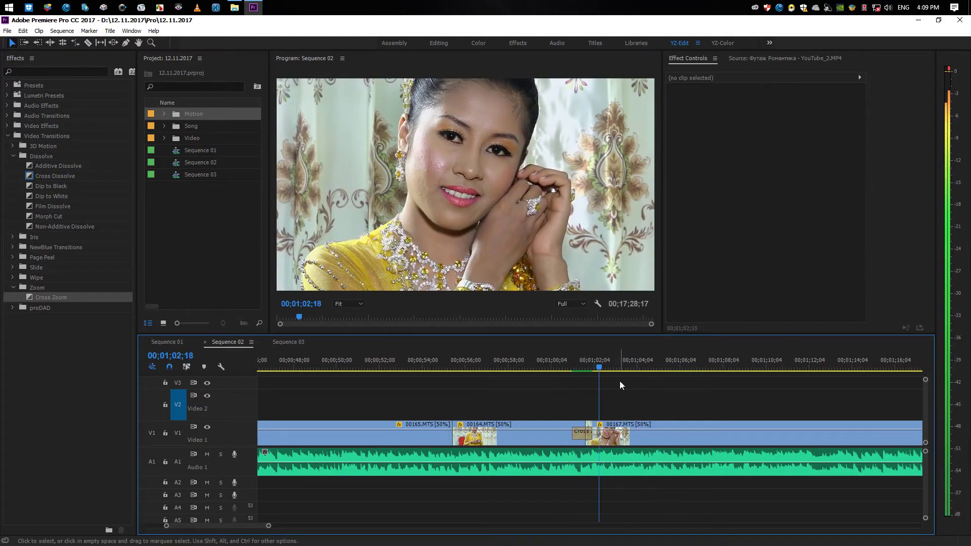
pyautogui.press('-')
pyautogui.press('-')
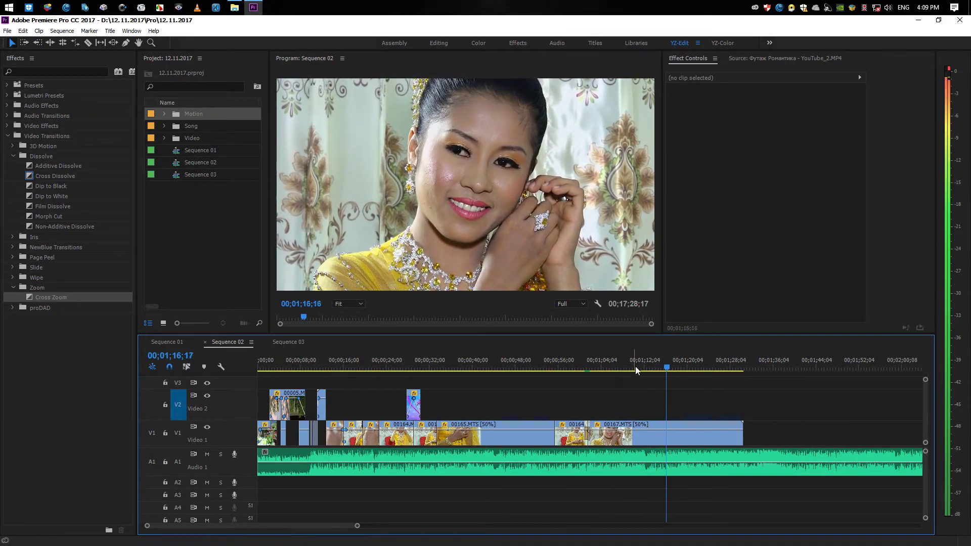
# Cut 00167.MTS at the playhead and trim the later piece's start inward to a new point
pyautogui.moveTo(616, 361)
pyautogui.mouseDown()
pyautogui.moveTo(646, 362)
pyautogui.moveTo(596, 368)
pyautogui.mouseUp()
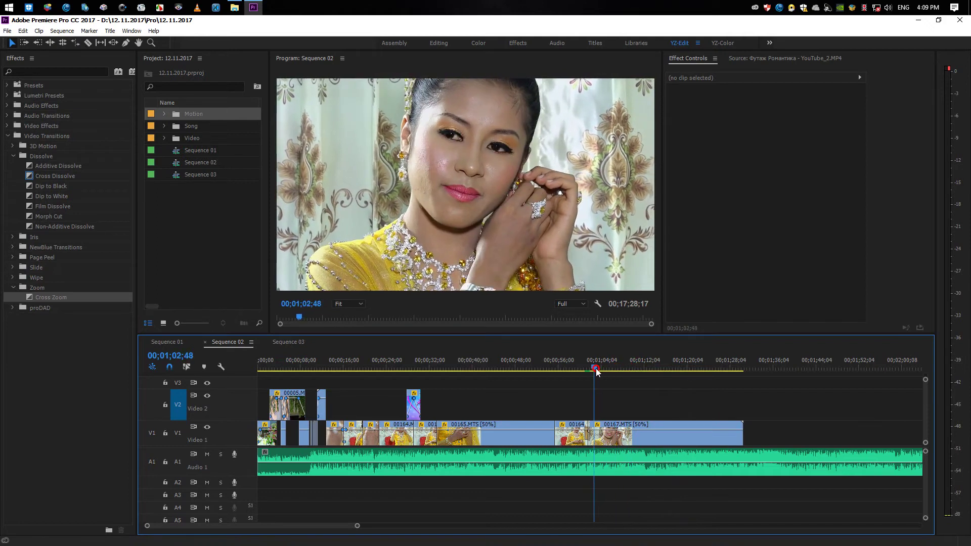
pyautogui.press('space')
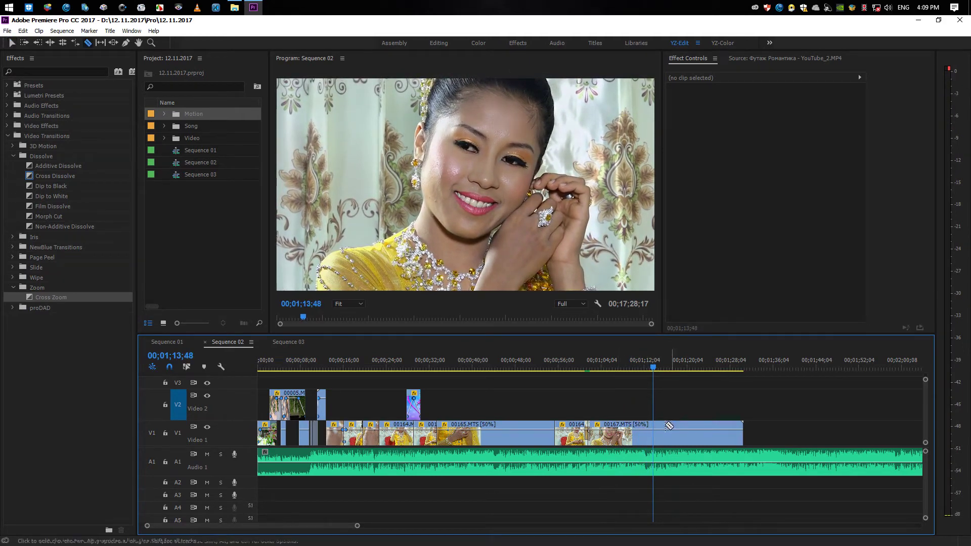
pyautogui.hotkey('ctrl', 'k')
pyautogui.press('space')
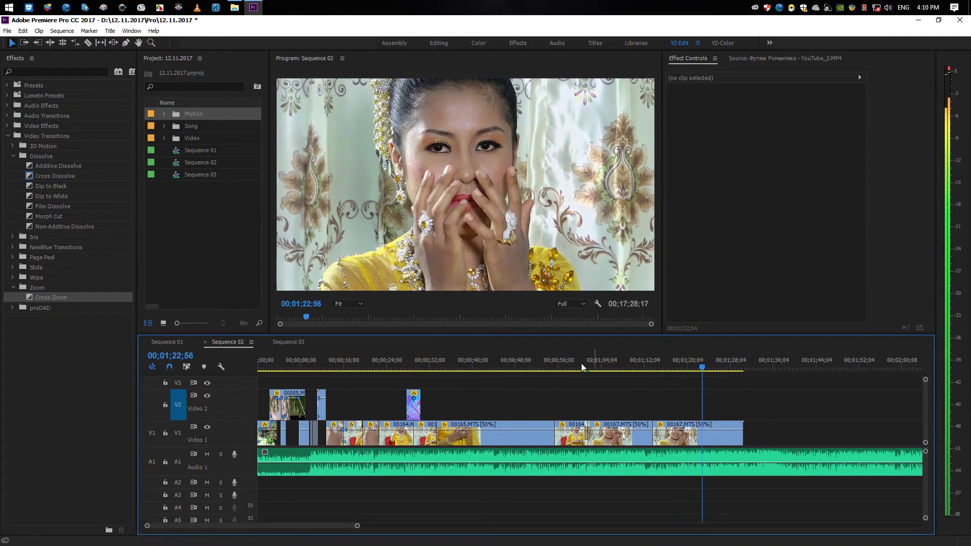
pyautogui.click(698, 362)
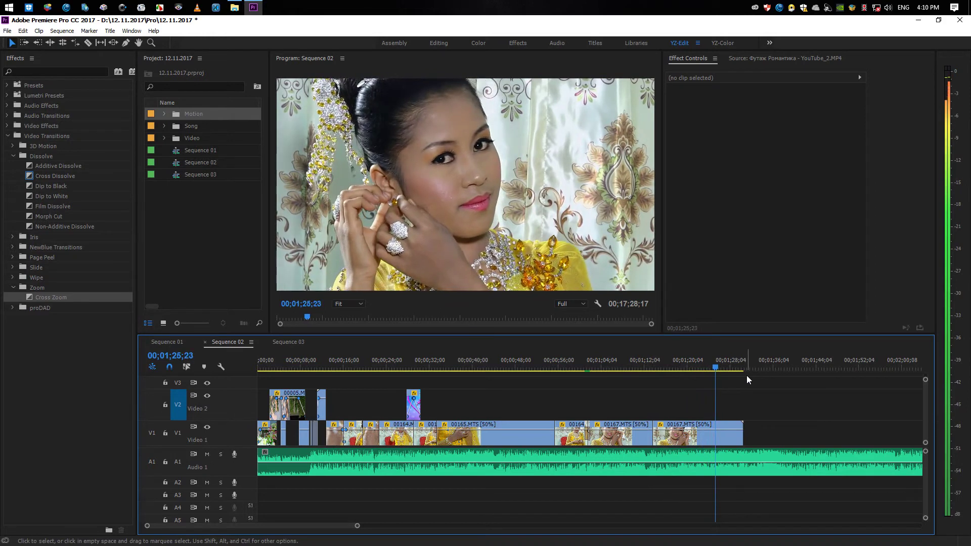
pyautogui.press('space')
pyautogui.moveTo(682, 424); pyautogui.dragTo(715, 428)
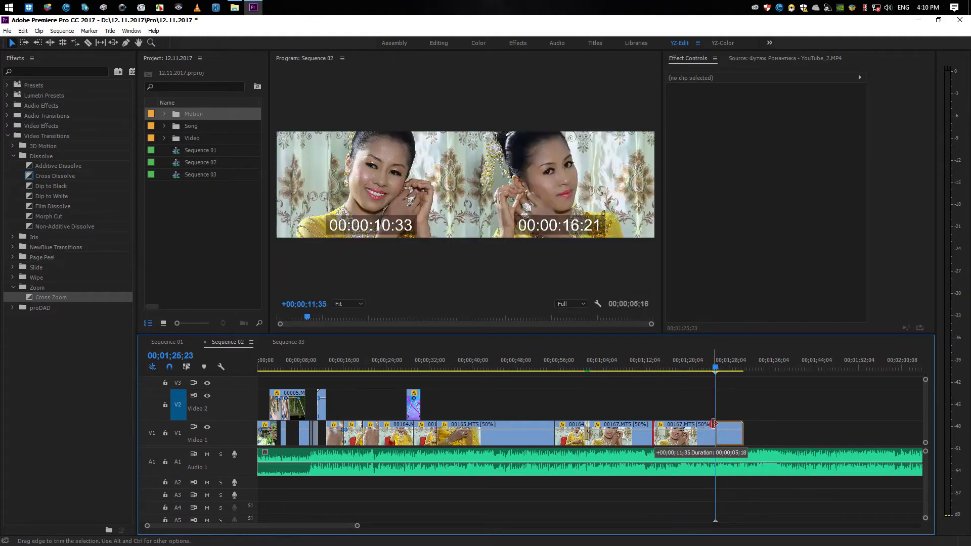
# Trim the end of the first 00167.MTS piece back to the chosen playhead position
pyautogui.click(605, 367)
pyautogui.press('space')
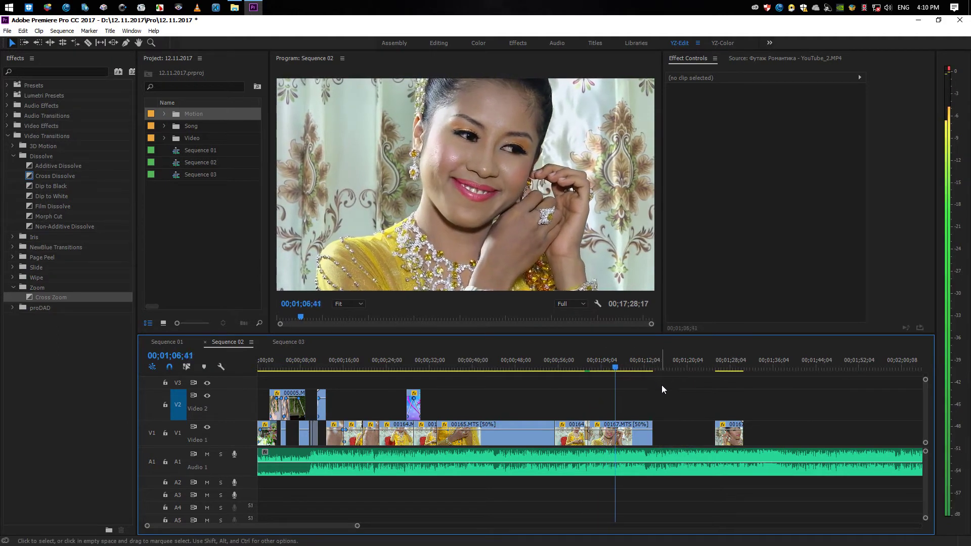
pyautogui.click(626, 370)
pyautogui.moveTo(627, 373); pyautogui.dragTo(630, 381)
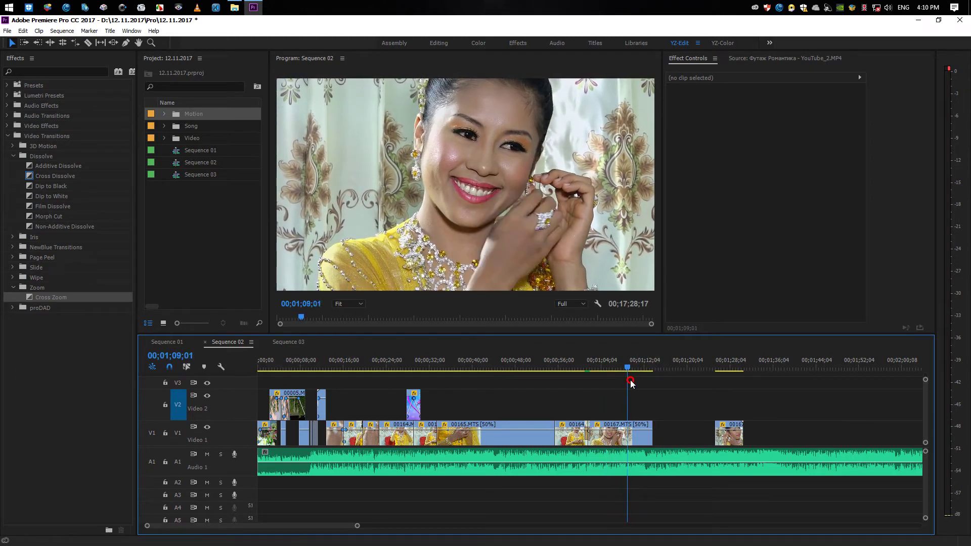
pyautogui.moveTo(630, 382); pyautogui.dragTo(623, 382)
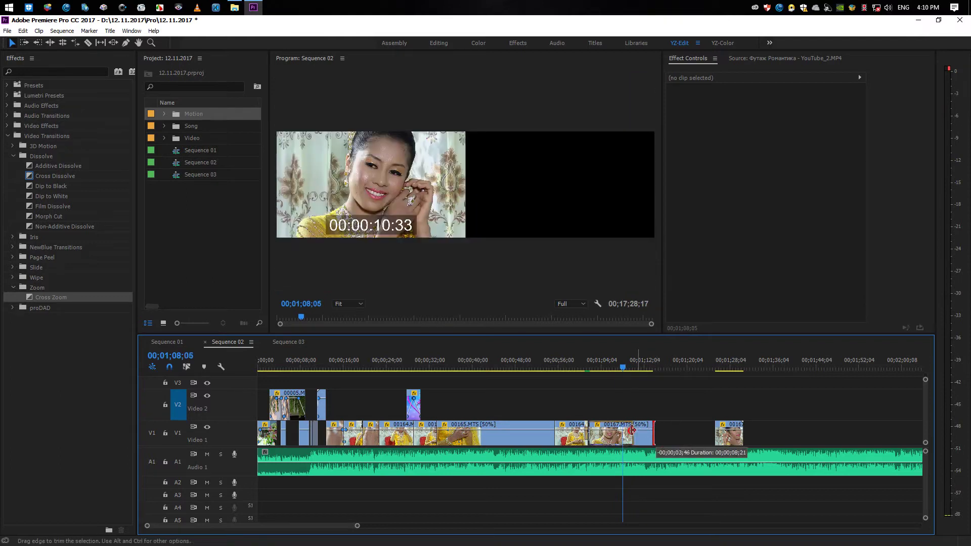
pyautogui.moveTo(657, 429); pyautogui.dragTo(623, 428)
# Review the sequence around the close-ups at 00;02;08, 00;01;27 and 00;01;04
pyautogui.press('-')
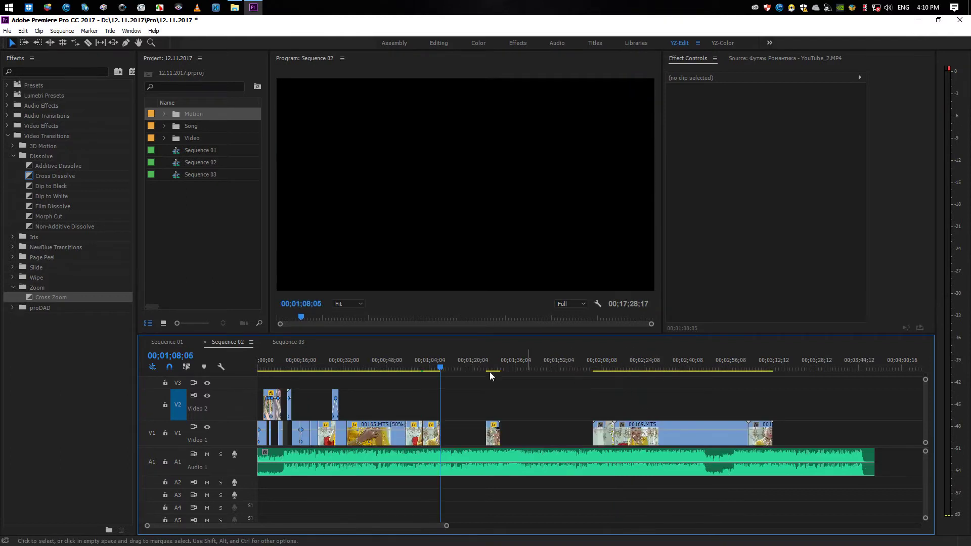
pyautogui.click(428, 365)
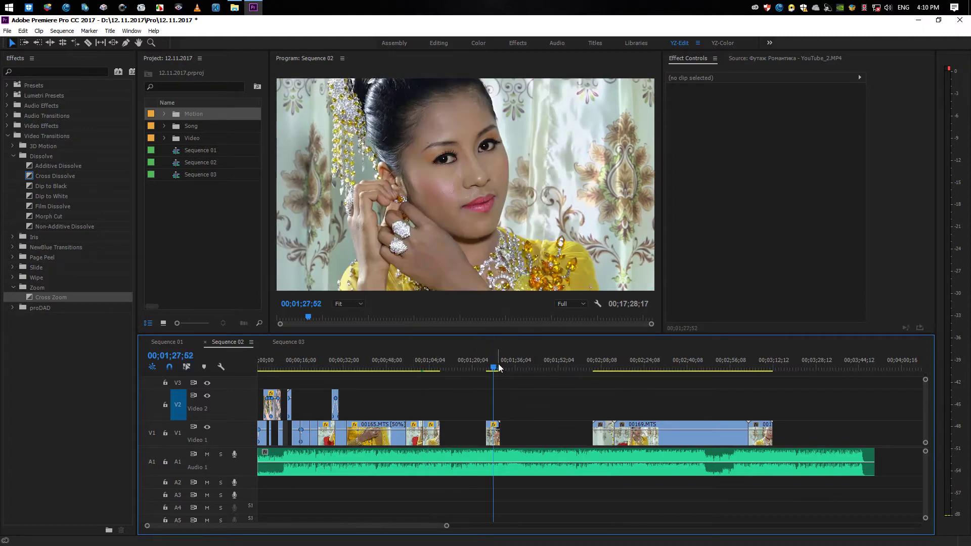
pyautogui.click(429, 365)
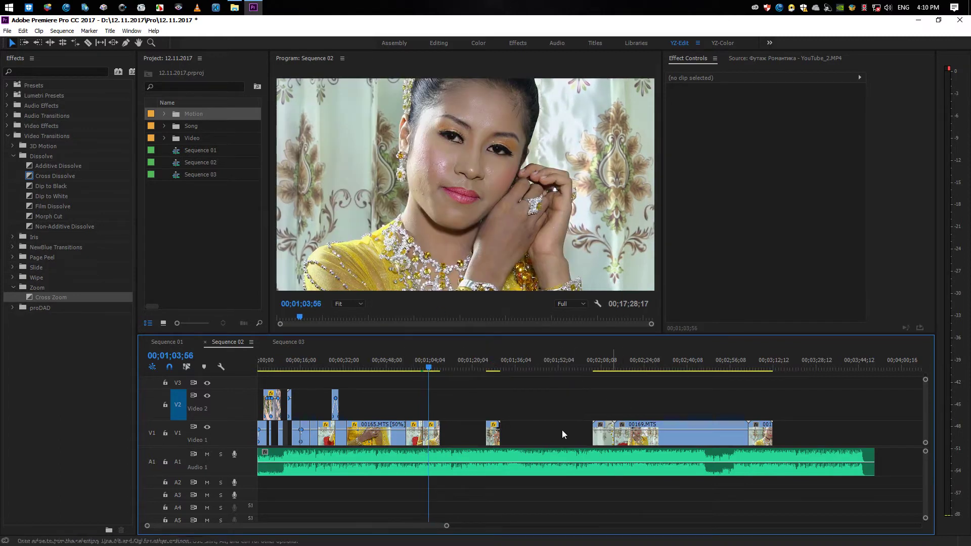
pyautogui.click(604, 363)
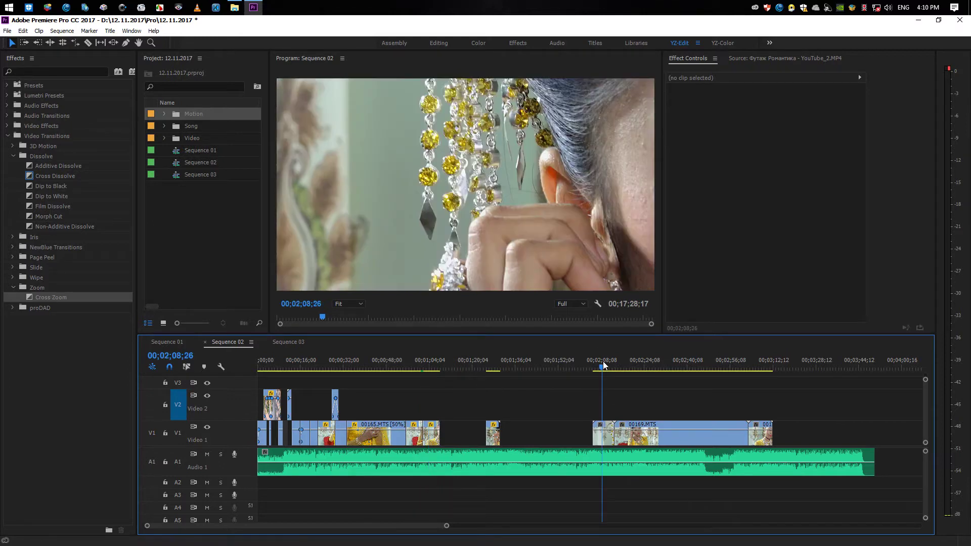
pyautogui.press('space')
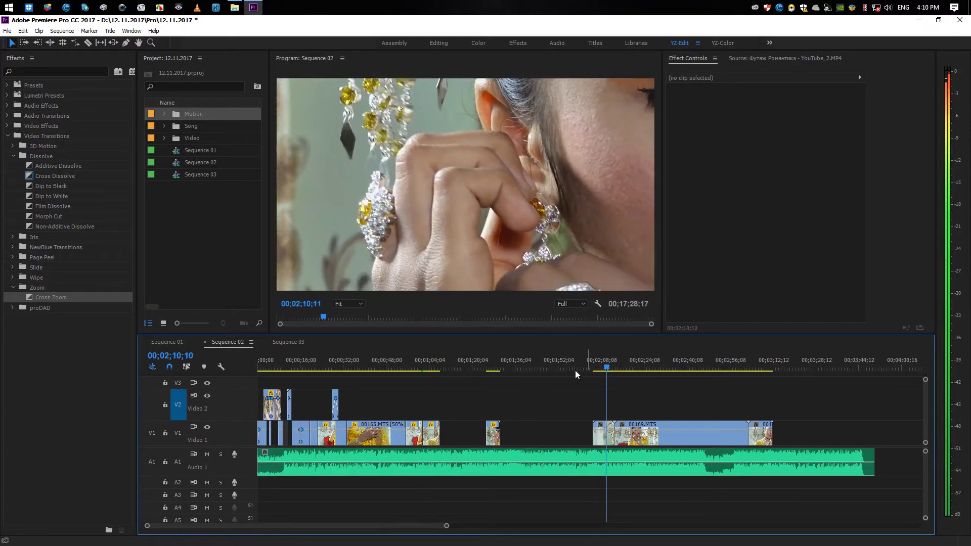
pyautogui.press('space')
pyautogui.click(493, 364)
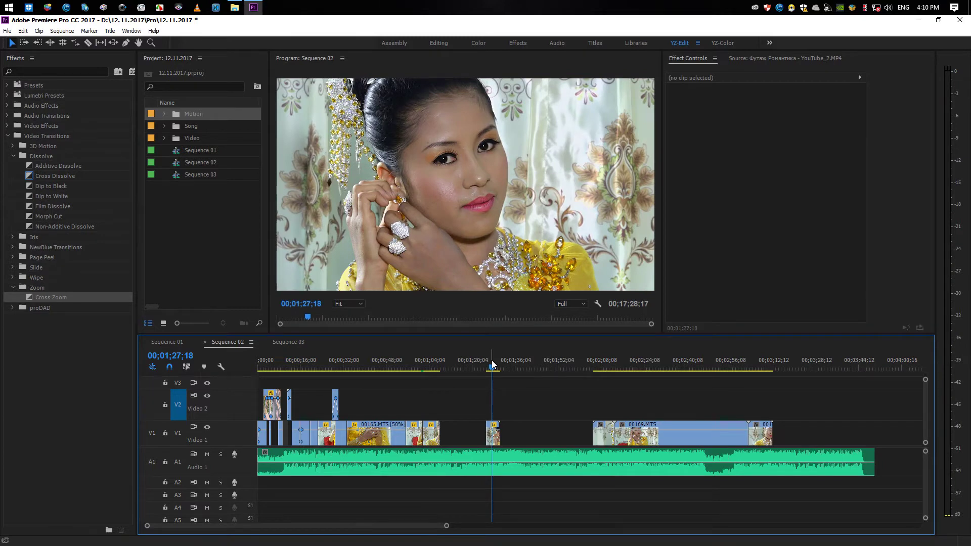
pyautogui.moveTo(605, 368); pyautogui.dragTo(475, 368)
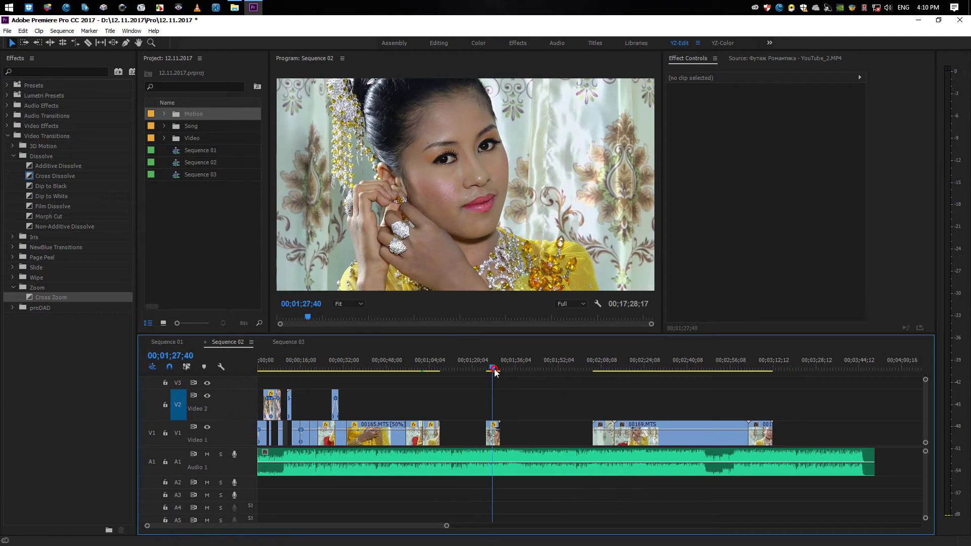
pyautogui.moveTo(489, 371); pyautogui.dragTo(432, 374)
pyautogui.press('space')
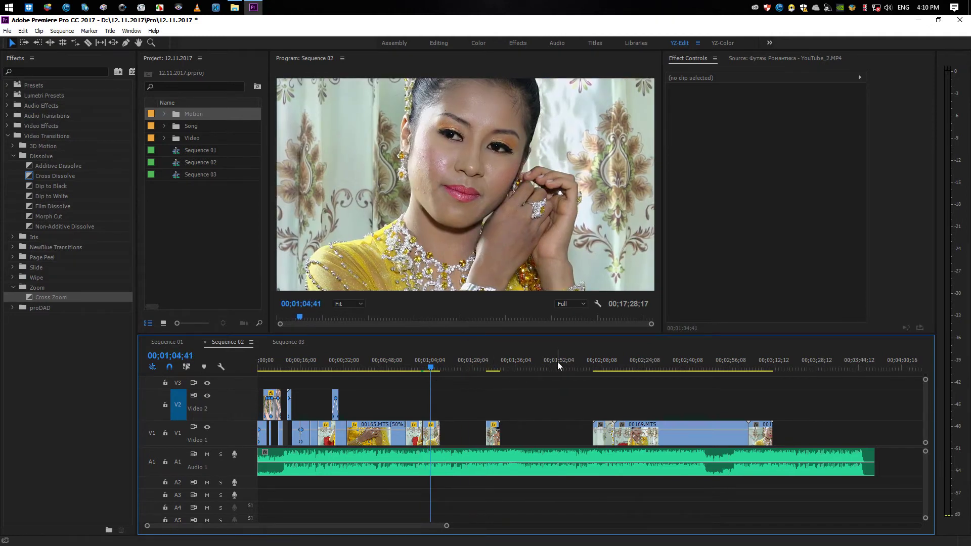
# Drag 00168.MTS from about 00;02;07 back to sit near 00;01;04 on Video 1
pyautogui.click(602, 362)
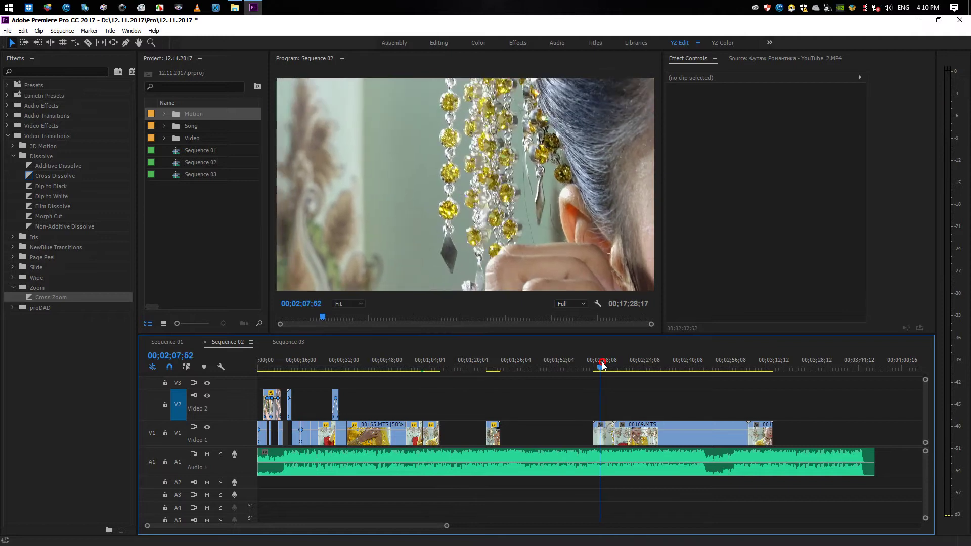
pyautogui.moveTo(603, 362); pyautogui.dragTo(598, 363)
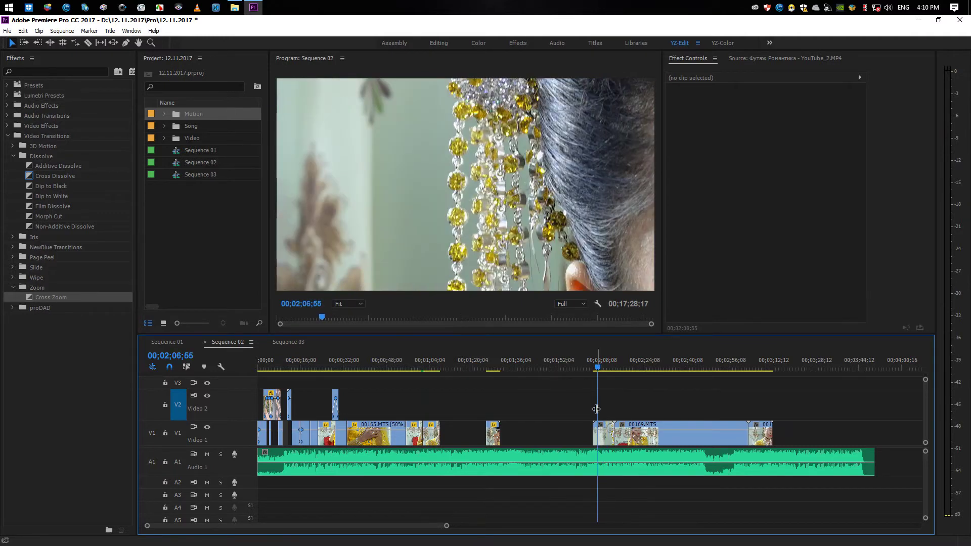
pyautogui.moveTo(606, 440); pyautogui.dragTo(451, 429)
pyautogui.click(471, 393)
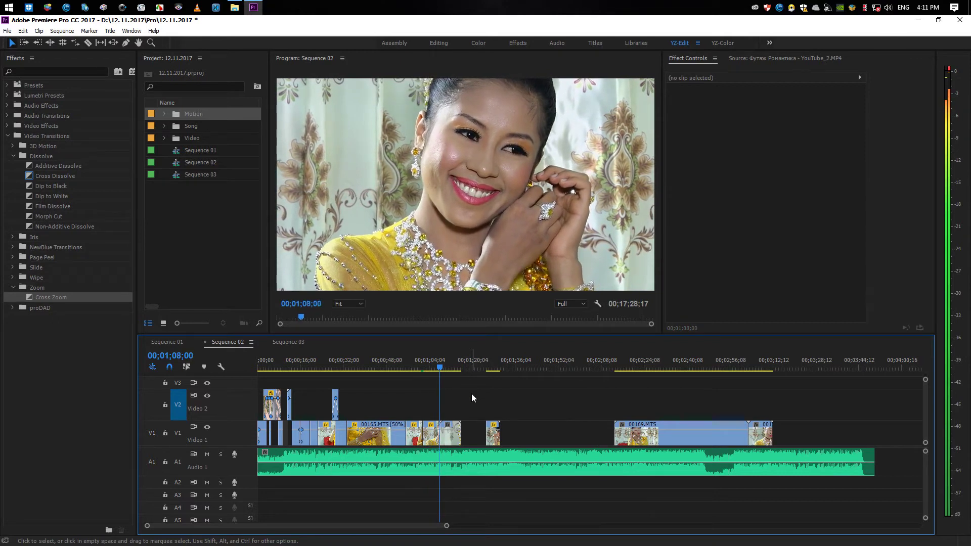
# Slide 00168.MTS left around 00;01;07 so it butts against 00167.MTS, then replay the edit
pyautogui.click(433, 363)
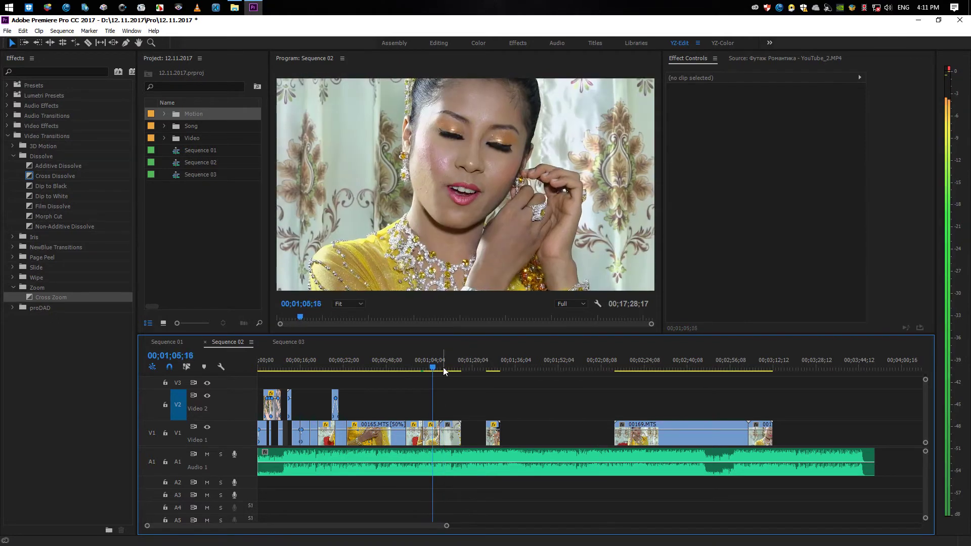
pyautogui.press('=')
pyautogui.press('=')
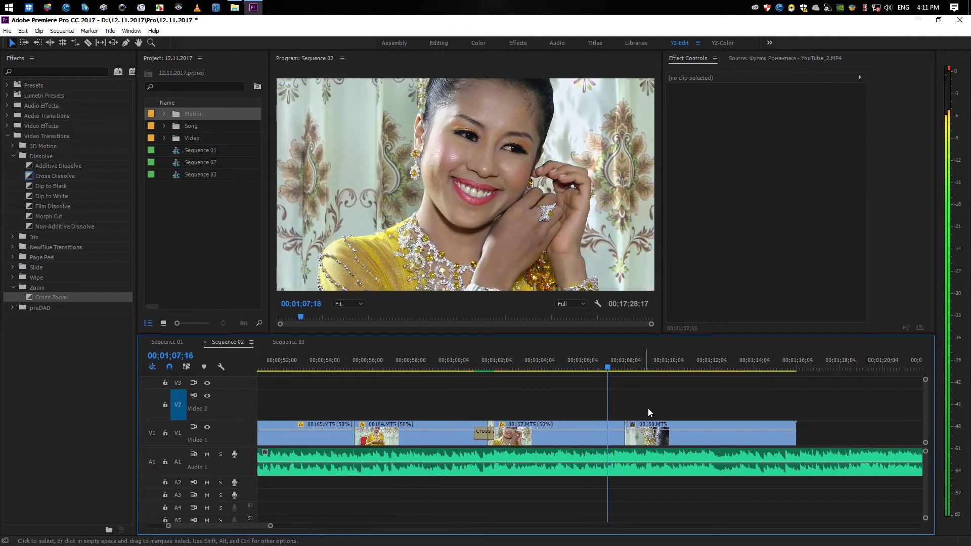
pyautogui.click(587, 368)
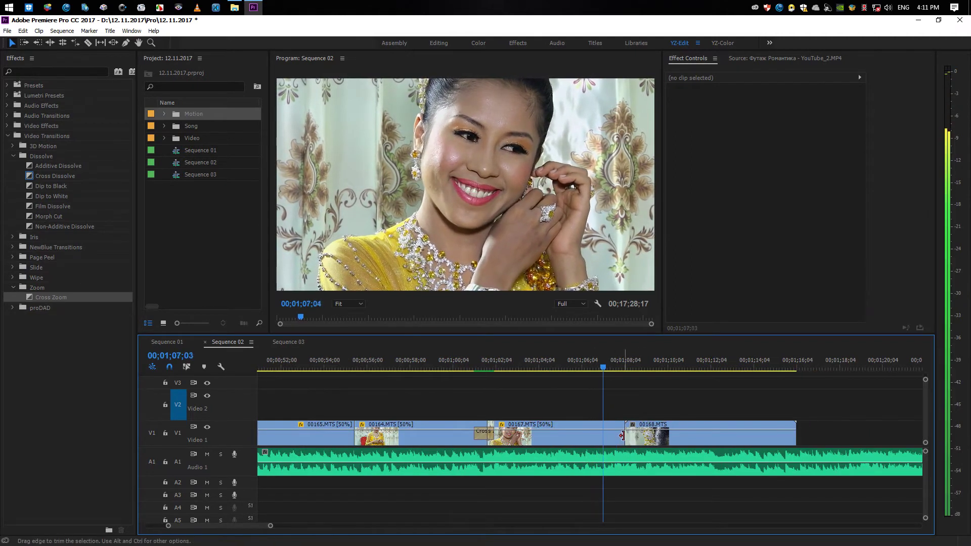
pyautogui.moveTo(621, 436); pyautogui.dragTo(615, 435)
pyautogui.click(627, 439)
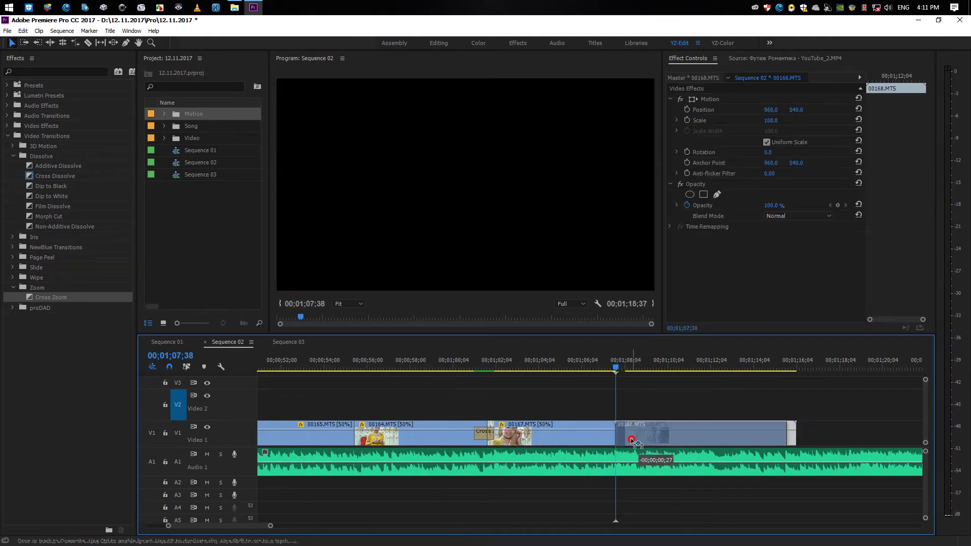
pyautogui.hotkey('shift', 'k')
pyautogui.click(620, 388)
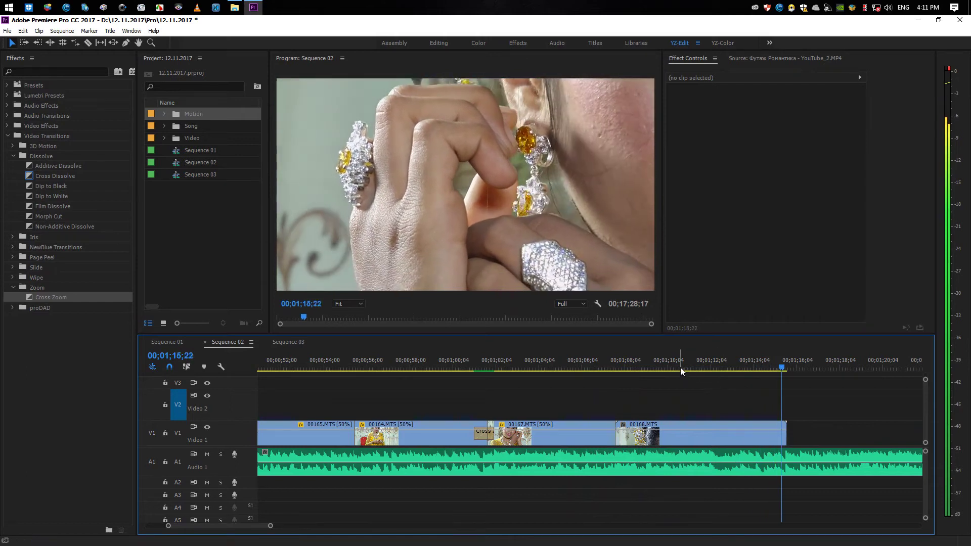
pyautogui.click(598, 372)
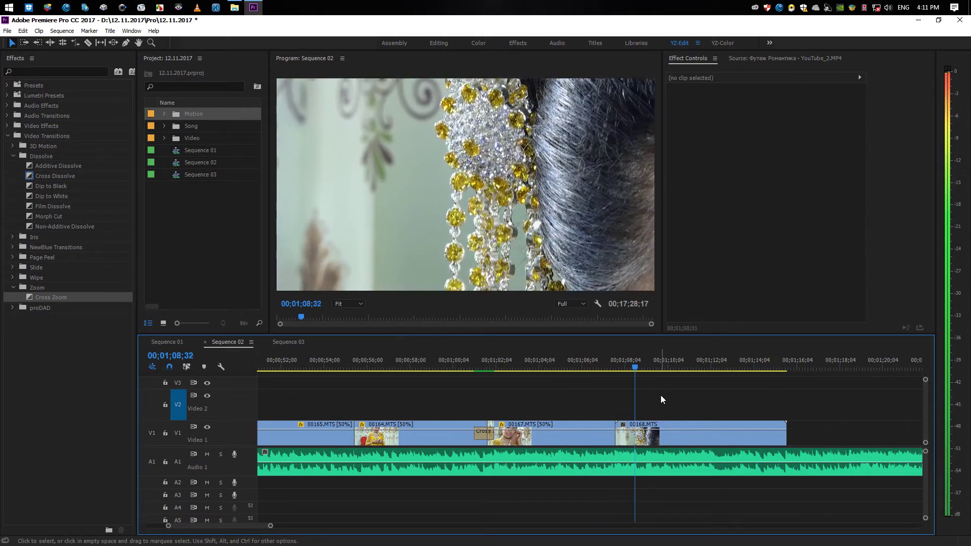
pyautogui.press('-')
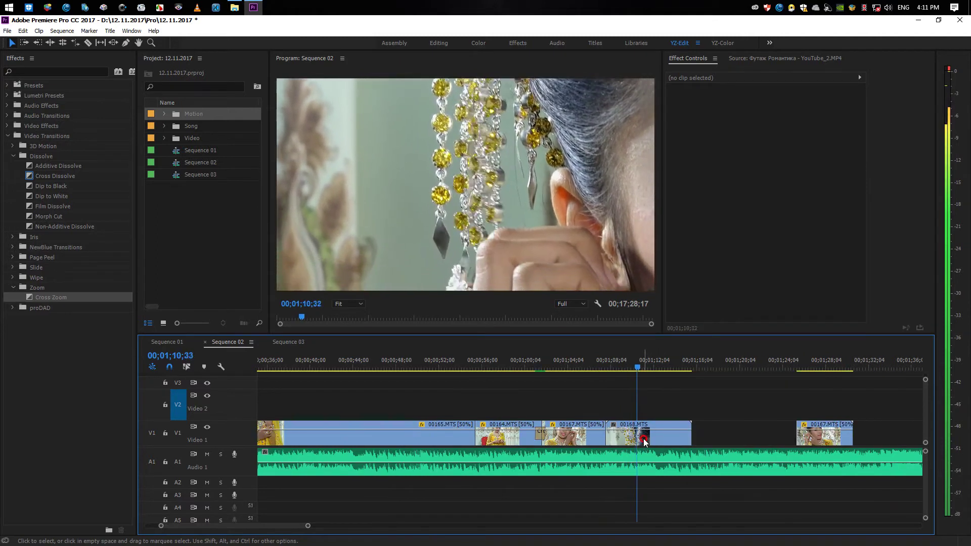
# Set clip 00168.MTS to 50% speed through Speed/Duration
pyautogui.rightClick(657, 438)
pyautogui.click(697, 359)
pyautogui.write('50')
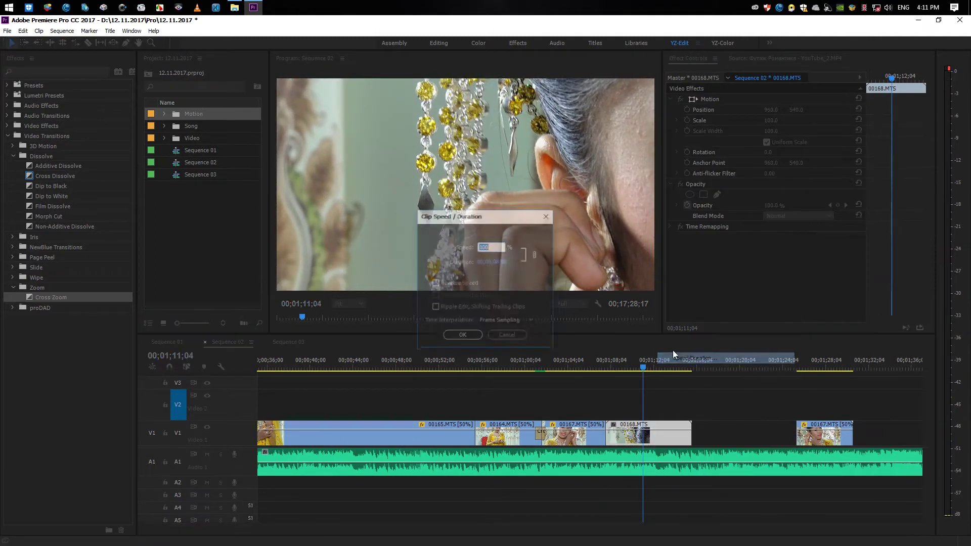
pyautogui.click(480, 340)
# Play the slowed close-up and trim its end back to about 00;01;21;44
pyautogui.click(595, 368)
pyautogui.click(632, 389)
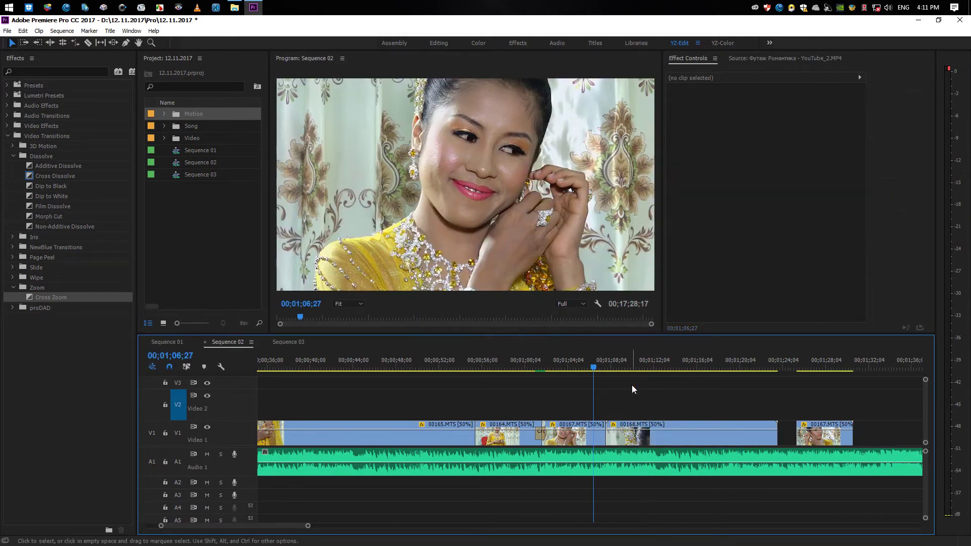
pyautogui.press('space')
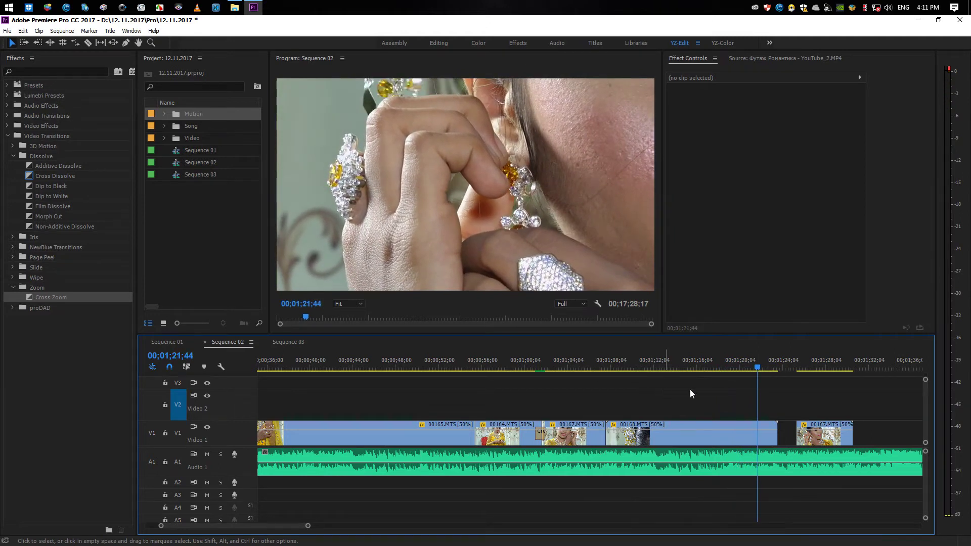
pyautogui.moveTo(779, 435); pyautogui.dragTo(757, 434)
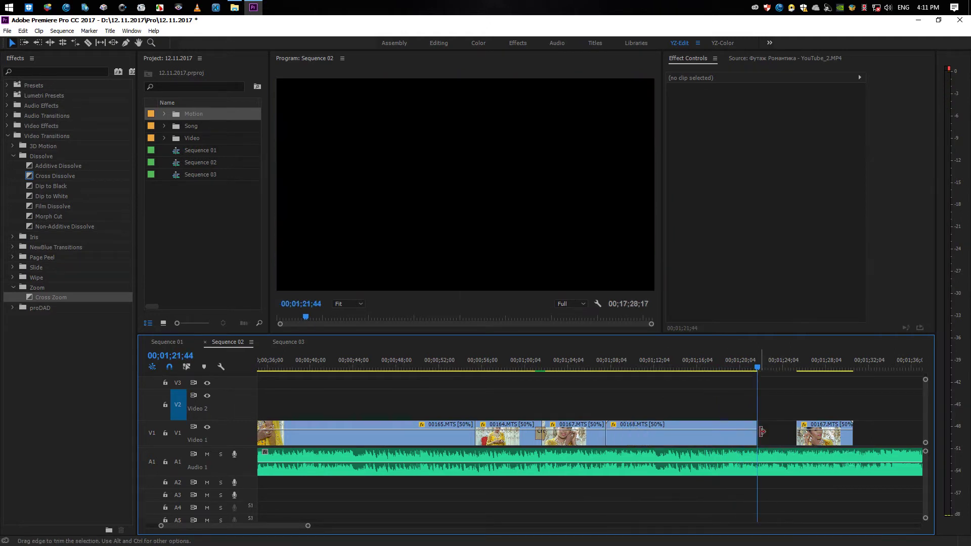
# Scrub through the 50%-speed 00168.MTS close-up between 00;01;08 and 00;01;11, then save
pyautogui.click(623, 365)
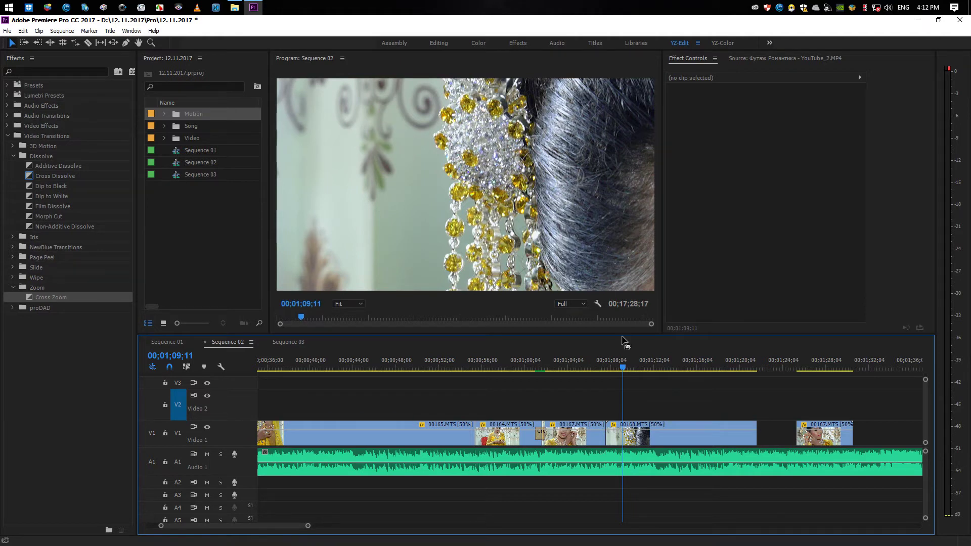
pyautogui.moveTo(624, 370); pyautogui.dragTo(694, 380)
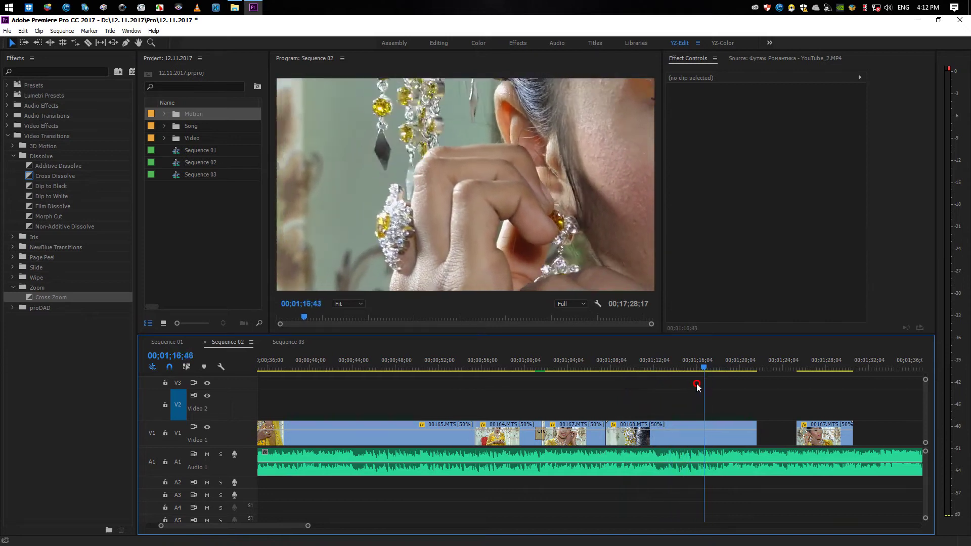
pyautogui.moveTo(694, 380); pyautogui.dragTo(668, 386)
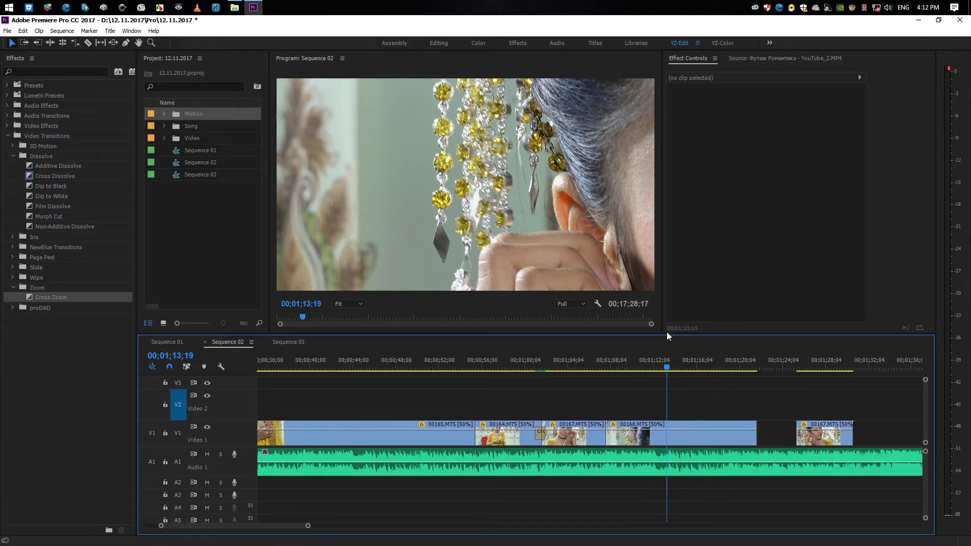
pyautogui.moveTo(669, 367); pyautogui.dragTo(618, 376)
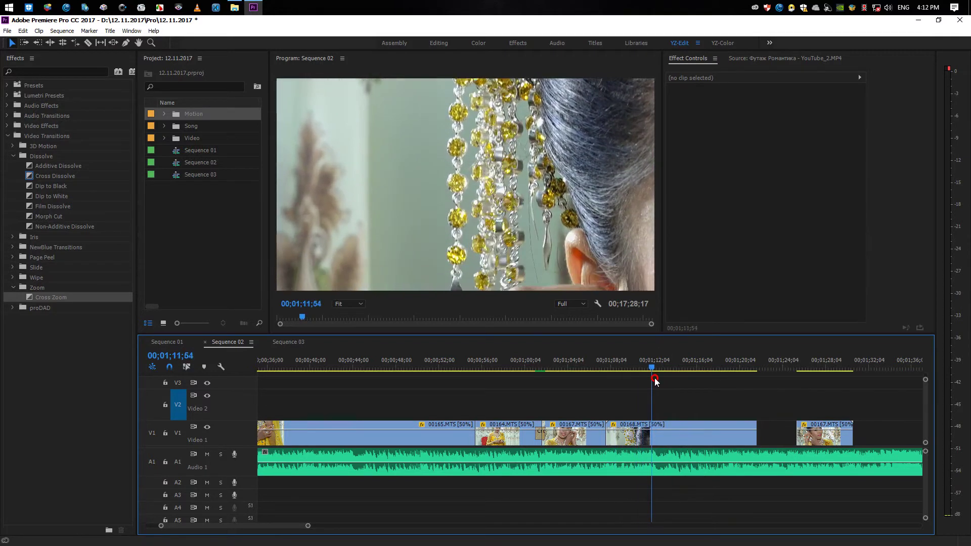
pyautogui.hotkey('ctrl', 's')
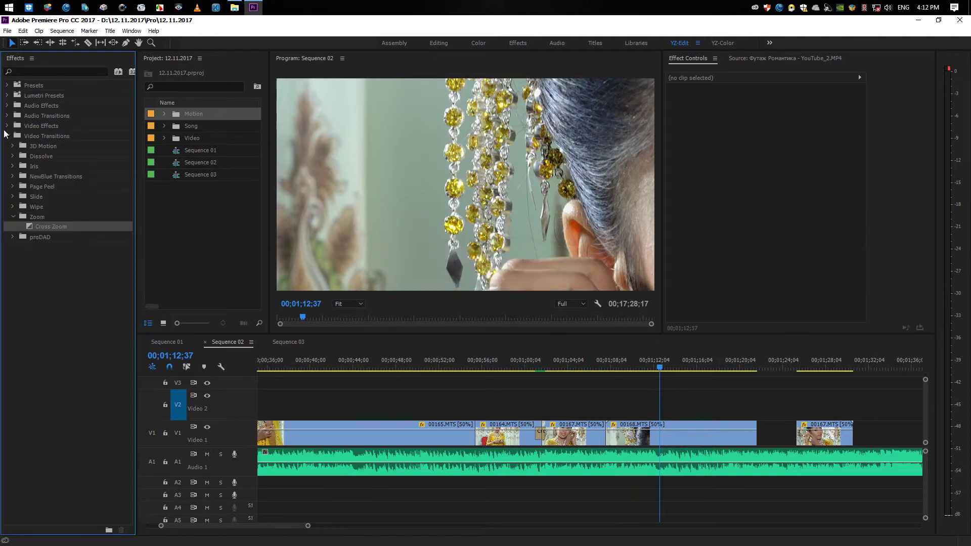
# Drag Magic Bullet Looks from Video Effects onto 00168.MTS and launch its Edit... look editor
pyautogui.click(16, 156)
pyautogui.click(8, 125)
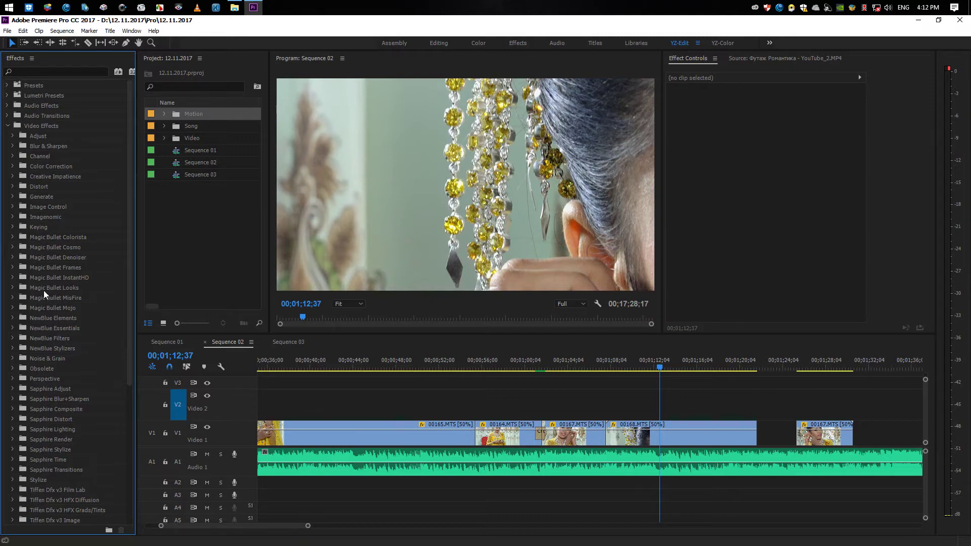
pyautogui.click(12, 287)
pyautogui.moveTo(41, 302); pyautogui.dragTo(662, 432)
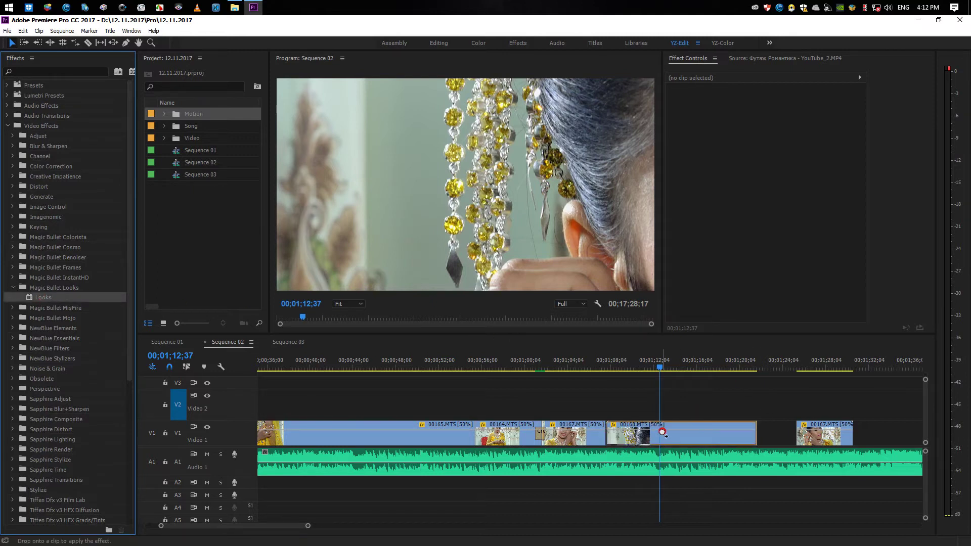
pyautogui.moveTo(661, 433); pyautogui.dragTo(664, 436)
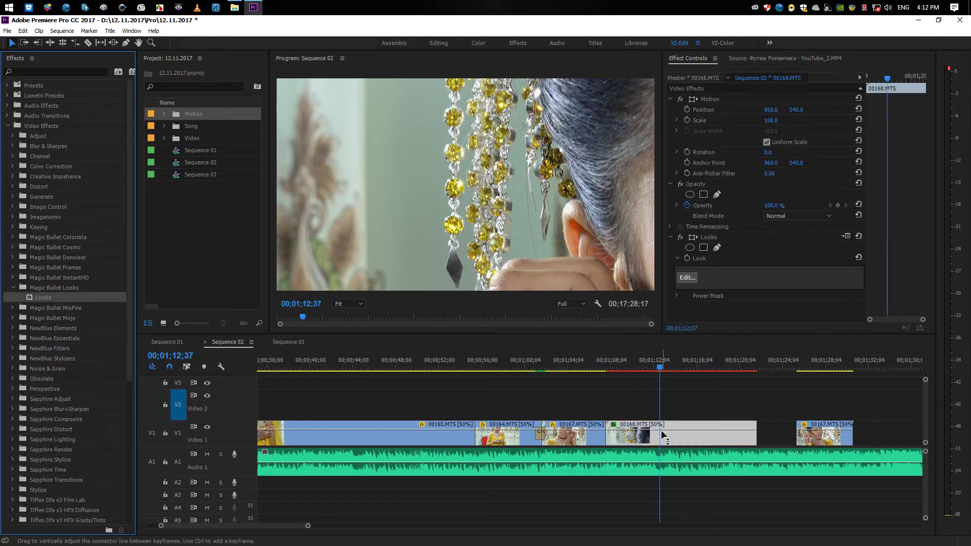
pyautogui.click(688, 63)
pyautogui.click(687, 278)
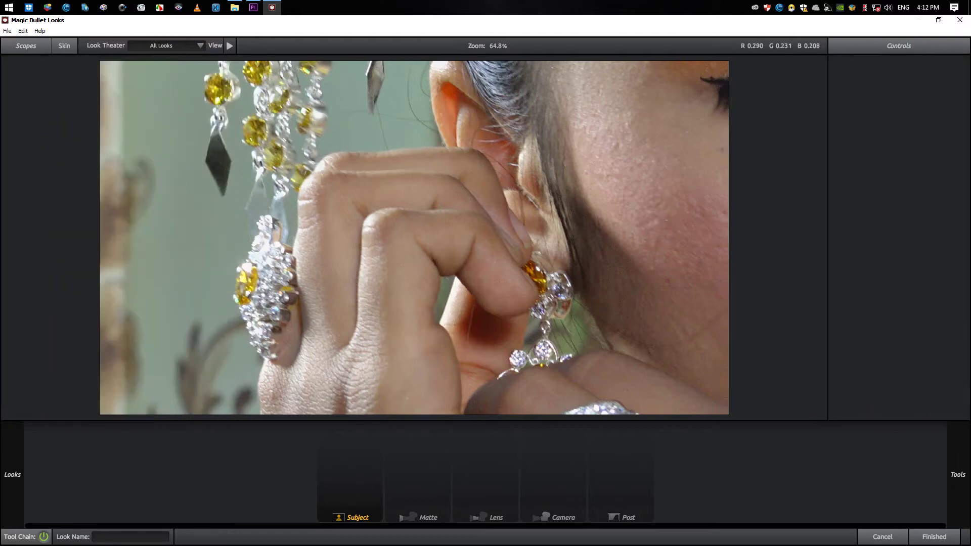
# Show the Lens tools and start dragging the Vignette onto the preview
pyautogui.moveTo(957, 474)
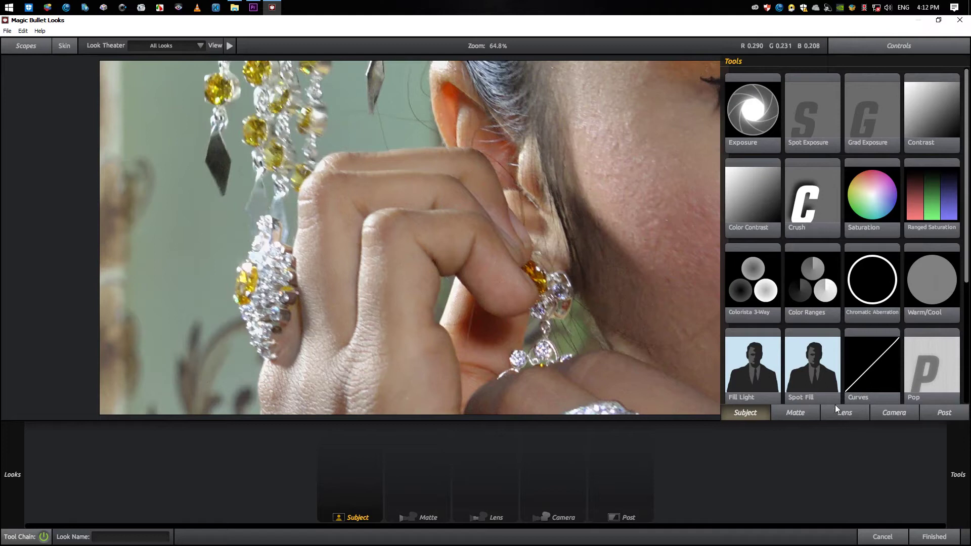
pyautogui.click(854, 419)
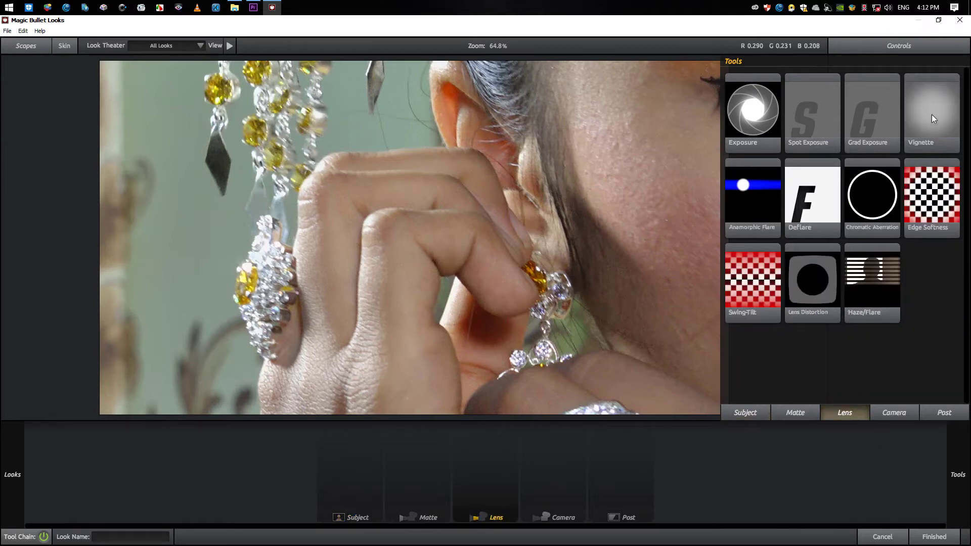
pyautogui.moveTo(931, 115); pyautogui.dragTo(524, 195)
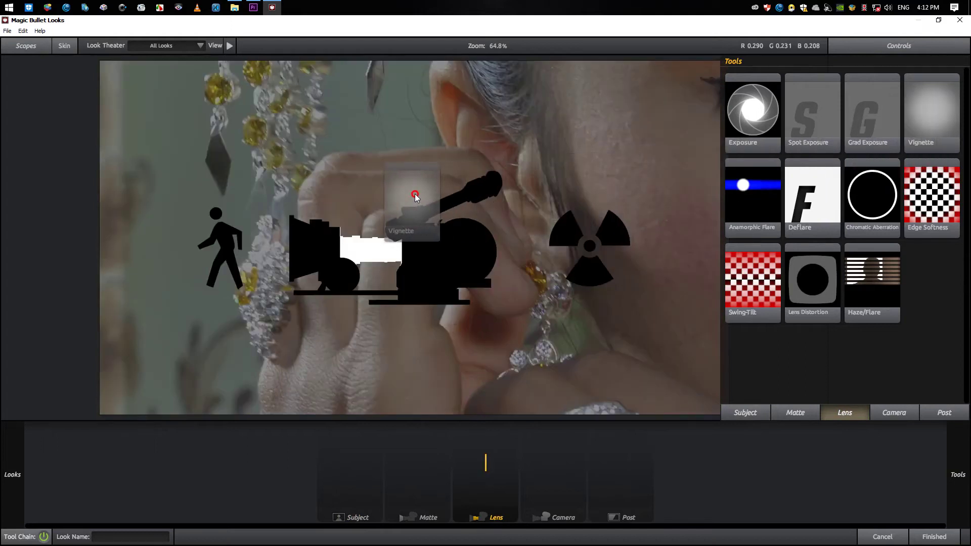
# Drop the Vignette into the Lens slot and shift its centre to X +9.3%, Y +3.7%
pyautogui.moveTo(523, 195); pyautogui.dragTo(435, 198)
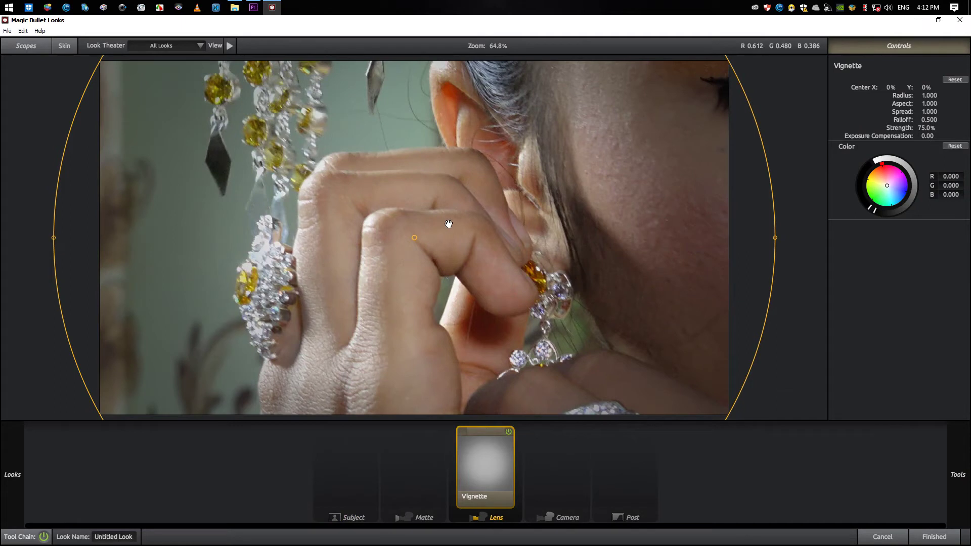
pyautogui.moveTo(415, 237); pyautogui.dragTo(473, 251)
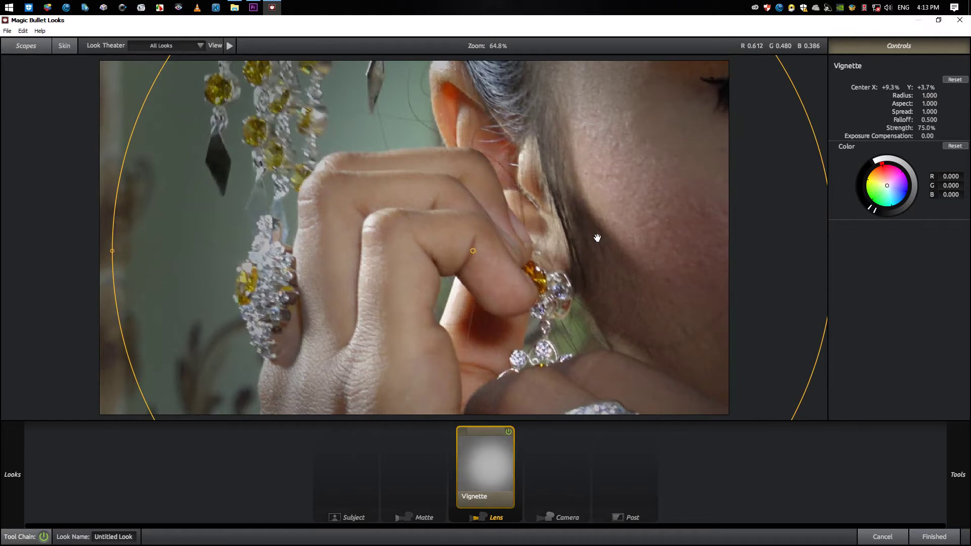
# Add Cosmo from the Post tools to the look's Post slot
pyautogui.moveTo(969, 453)
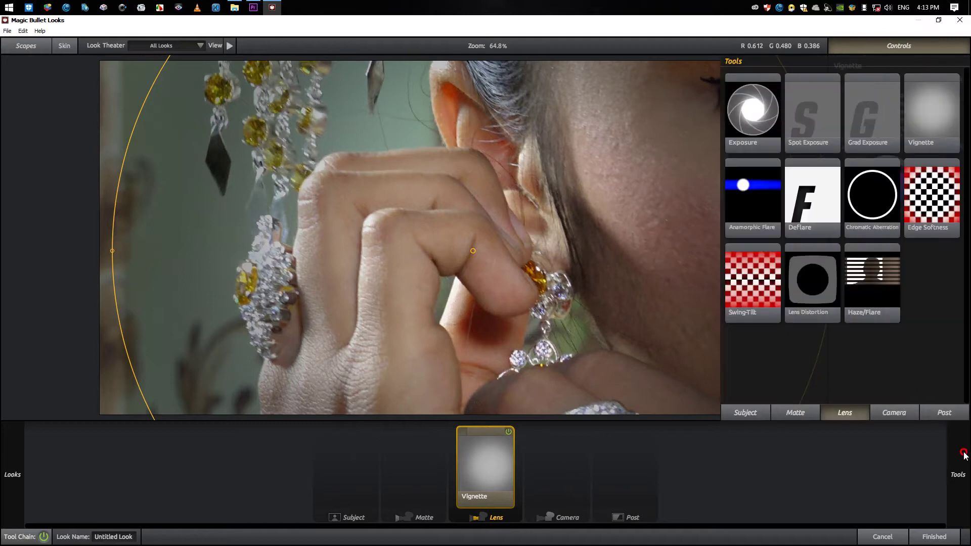
pyautogui.click(955, 411)
pyautogui.scroll(-2, 887, 273)
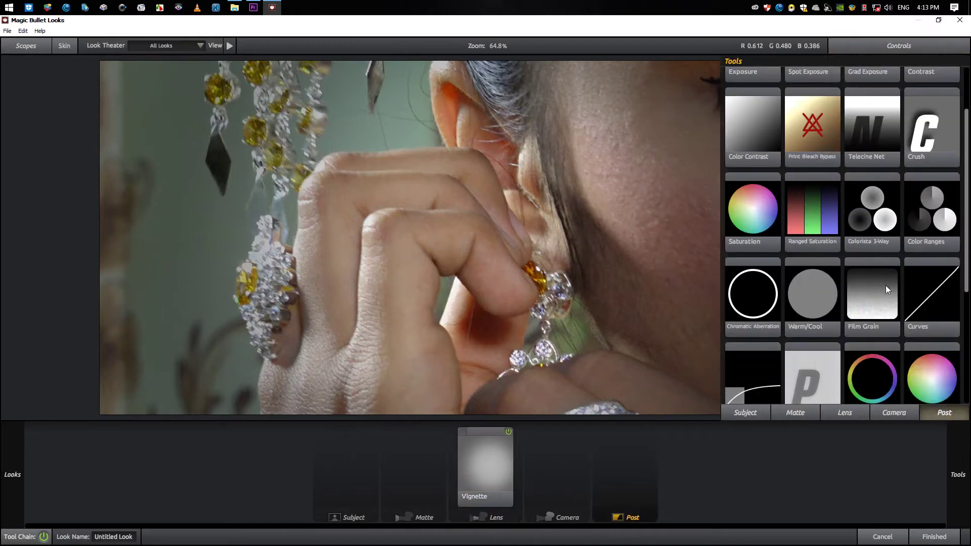
pyautogui.scroll(-2, 884, 289)
pyautogui.scroll(-2, 882, 304)
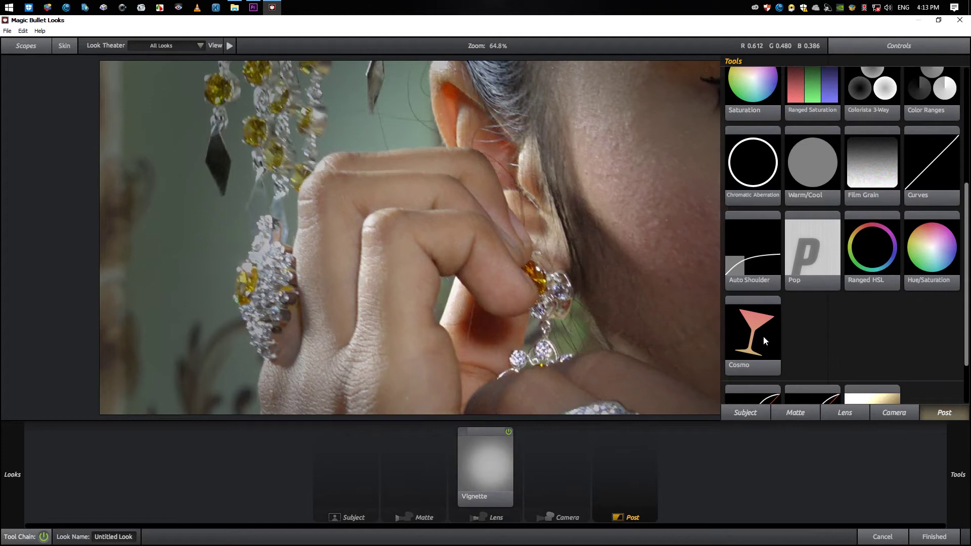
pyautogui.moveTo(764, 335); pyautogui.dragTo(459, 248)
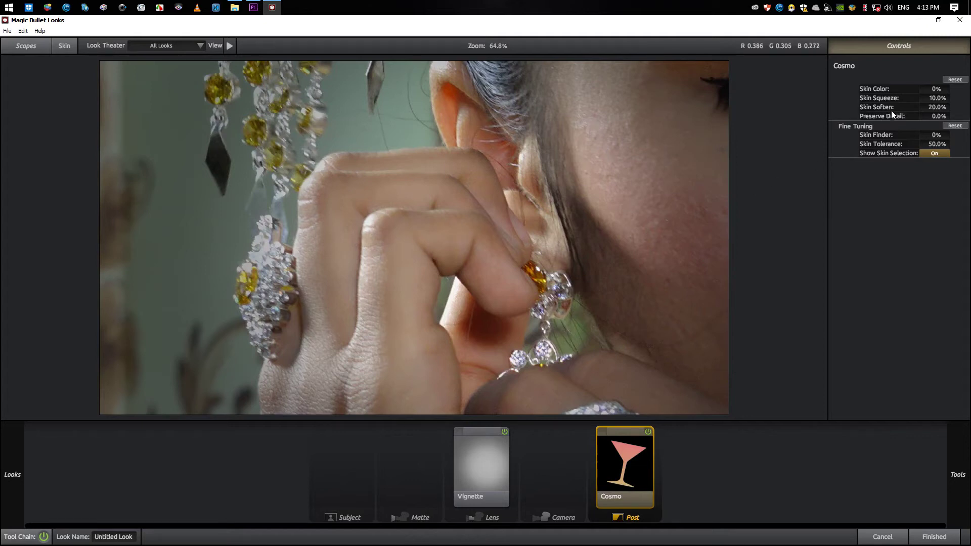
# Set Cosmo's Skin Soften value to 40%
pyautogui.click(936, 108)
pyautogui.moveTo(936, 107); pyautogui.dragTo(968, 108)
pyautogui.click(929, 107)
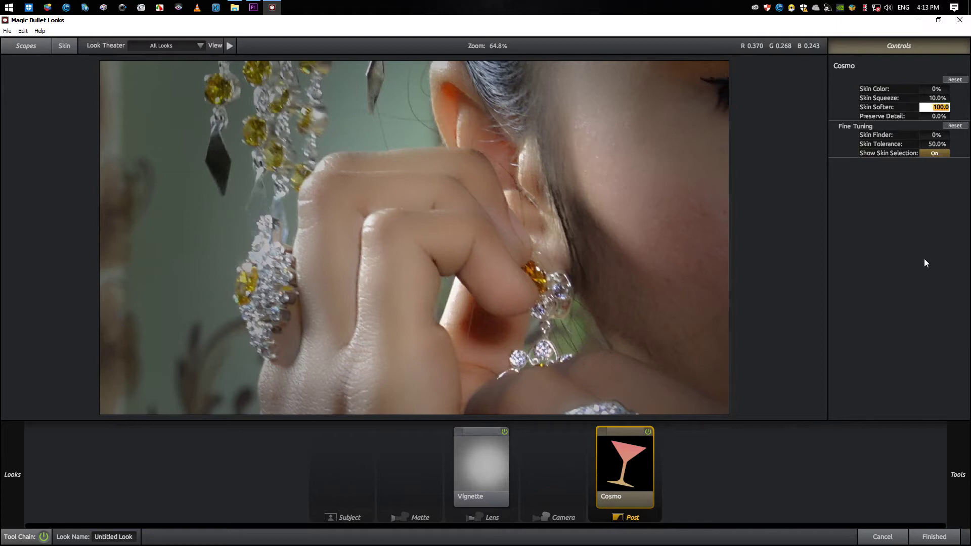
pyautogui.write('40')
pyautogui.press('Return')
# Apply the finished Looks grade, then switch it on and off on the 00168.MTS close-up to compare
pyautogui.click(944, 536)
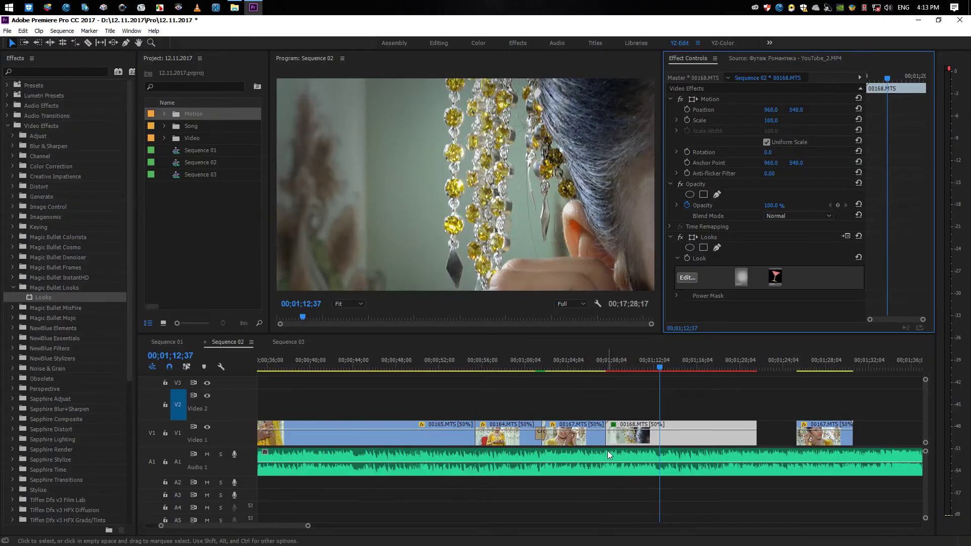
pyautogui.moveTo(614, 371)
pyautogui.mouseDown()
pyautogui.moveTo(752, 389)
pyautogui.moveTo(623, 392)
pyautogui.moveTo(734, 395)
pyautogui.moveTo(706, 394)
pyautogui.mouseUp()
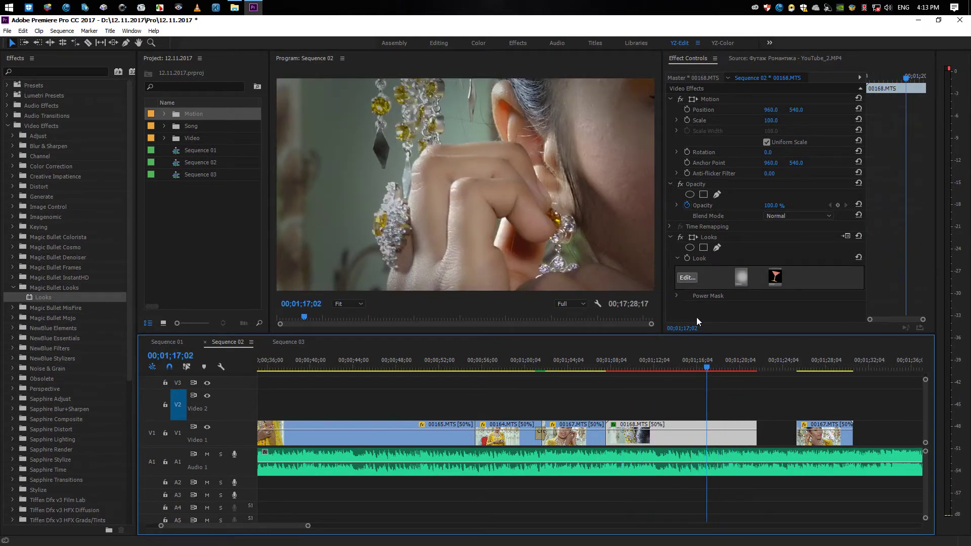
pyautogui.click(681, 236)
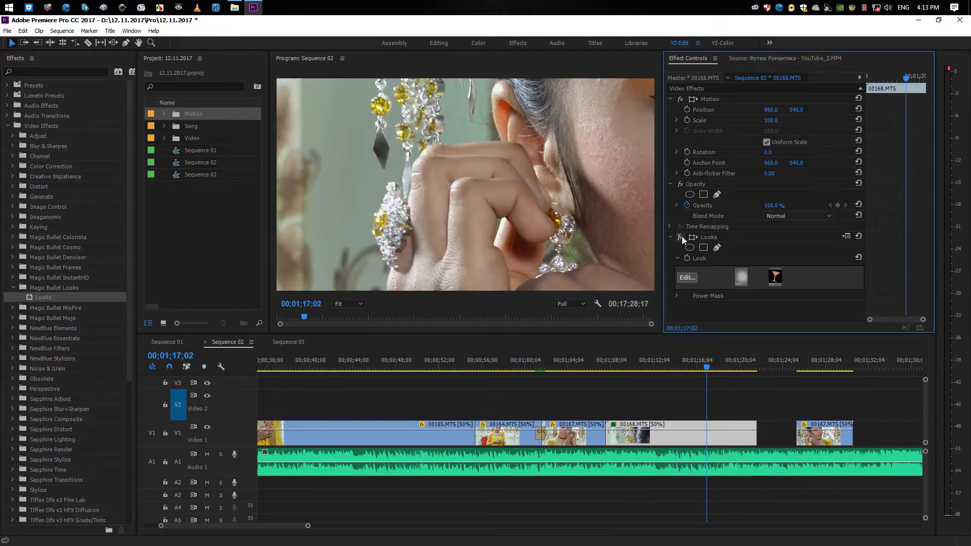
pyautogui.click(680, 237)
pyautogui.click(680, 237)
pyautogui.click(680, 237)
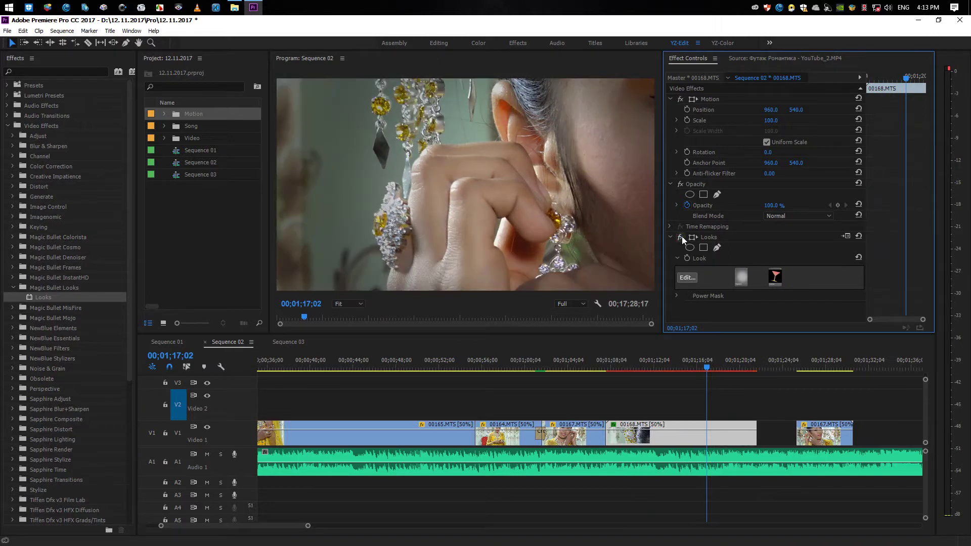
pyautogui.click(681, 236)
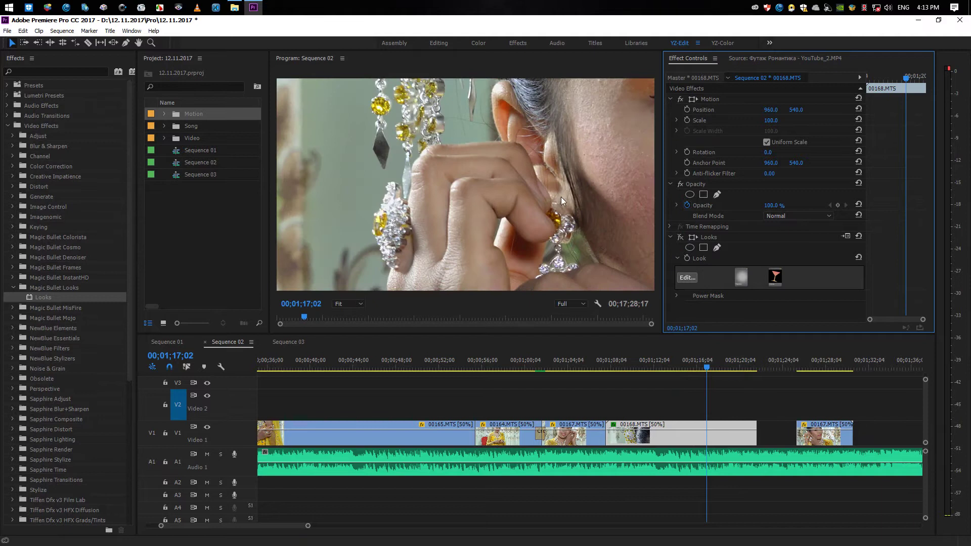
# Drag Sapphire Blur+Sharpen's S_SoftFocus onto clip 00168.MTS and bring its parameters into view
pyautogui.click(12, 288)
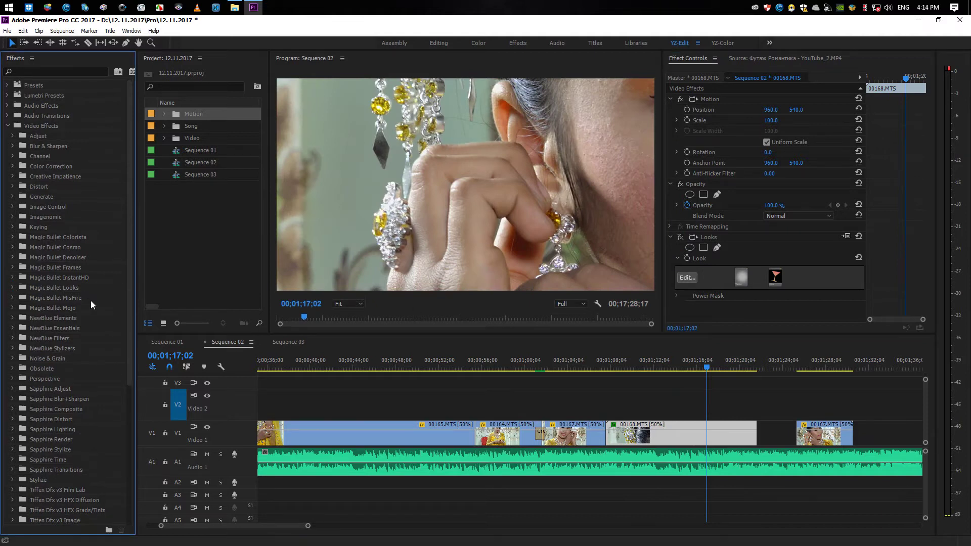
pyautogui.scroll(-3, 76, 339)
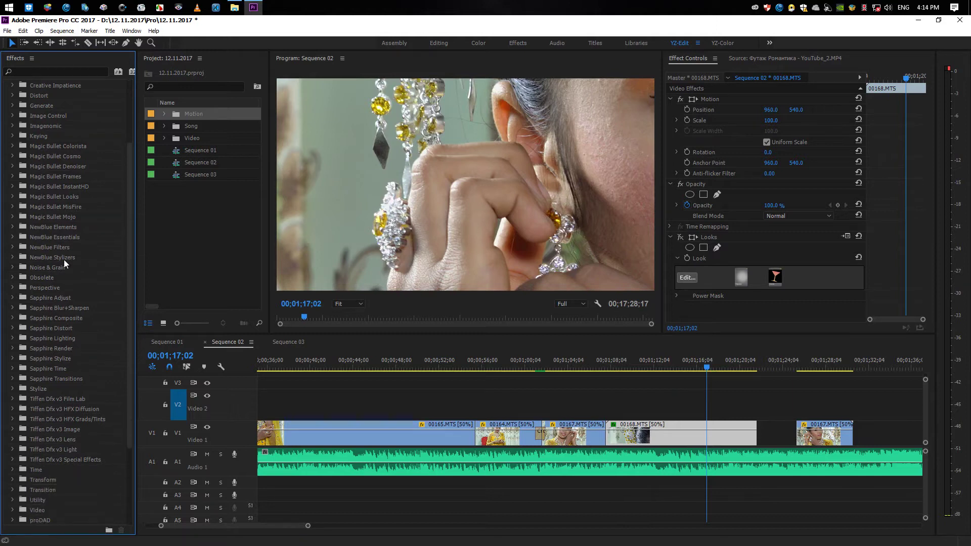
pyautogui.scroll(1, 97, 342)
pyautogui.scroll(2, 97, 342)
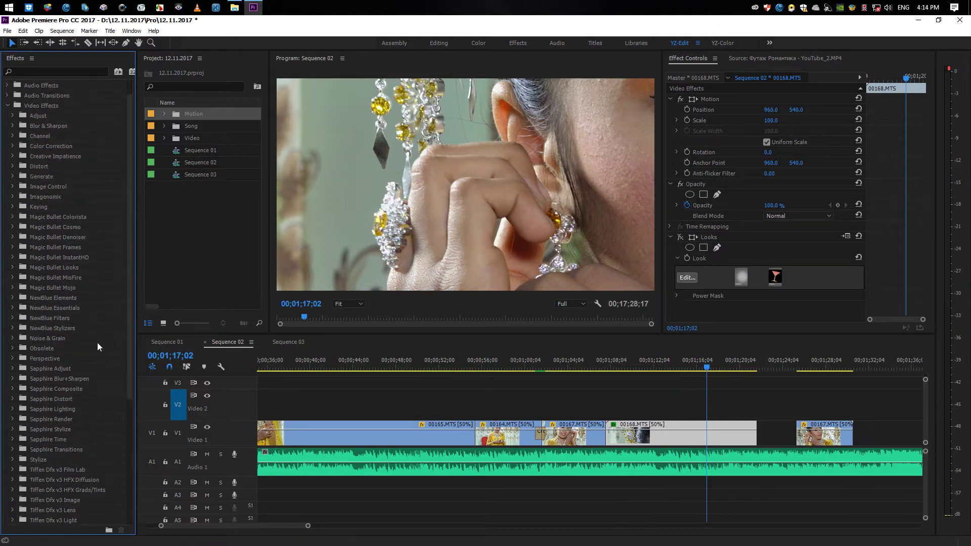
pyautogui.scroll(-1, 81, 392)
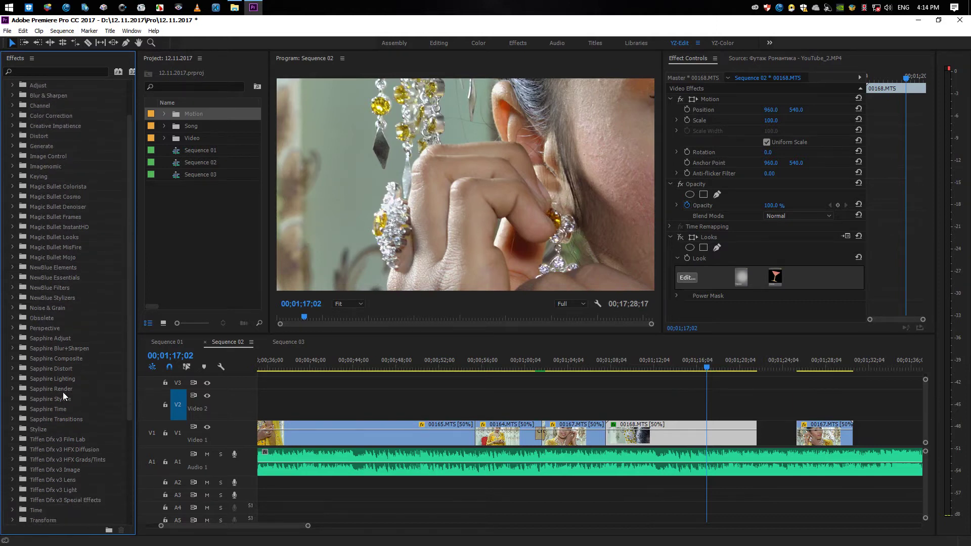
pyautogui.click(12, 348)
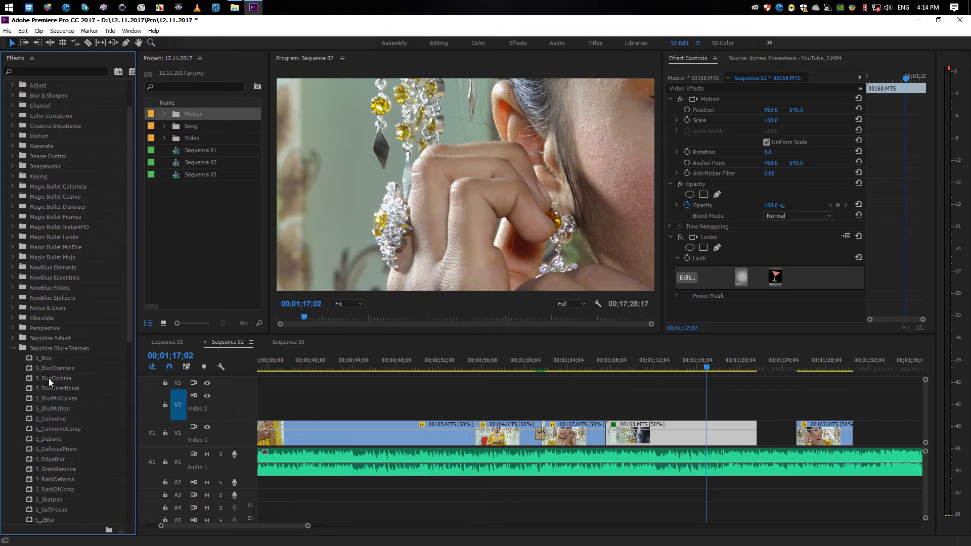
pyautogui.scroll(-3, 48, 386)
pyautogui.click(61, 408)
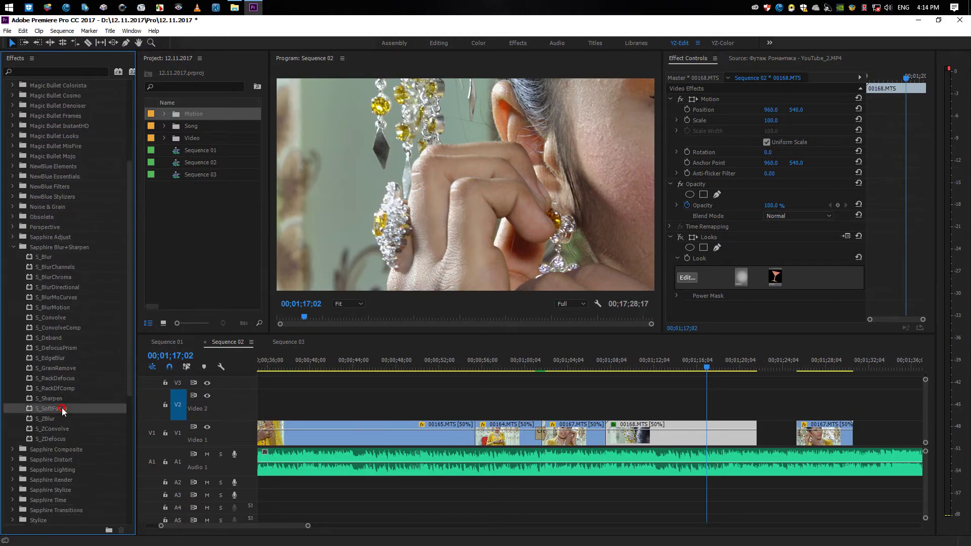
pyautogui.moveTo(42, 406); pyautogui.dragTo(648, 429)
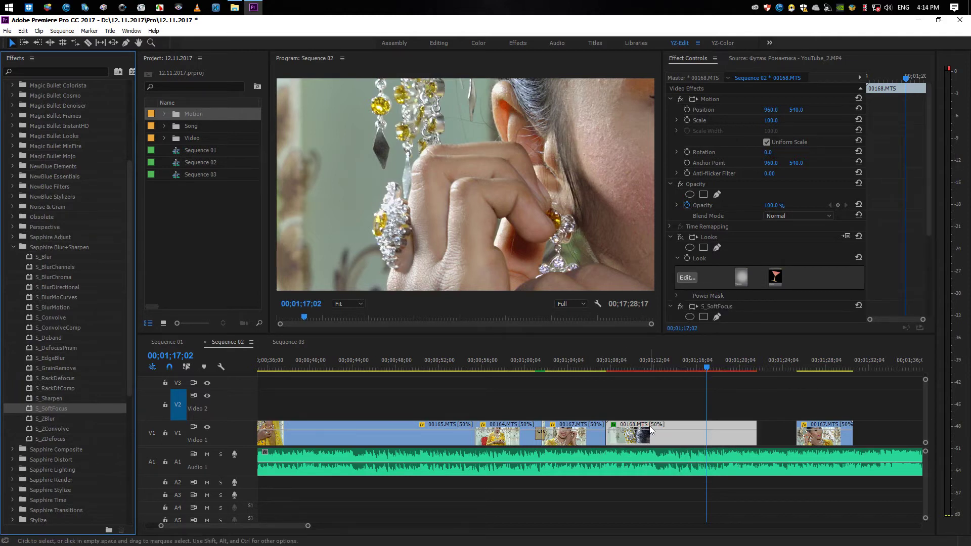
pyautogui.moveTo(932, 174); pyautogui.dragTo(936, 270)
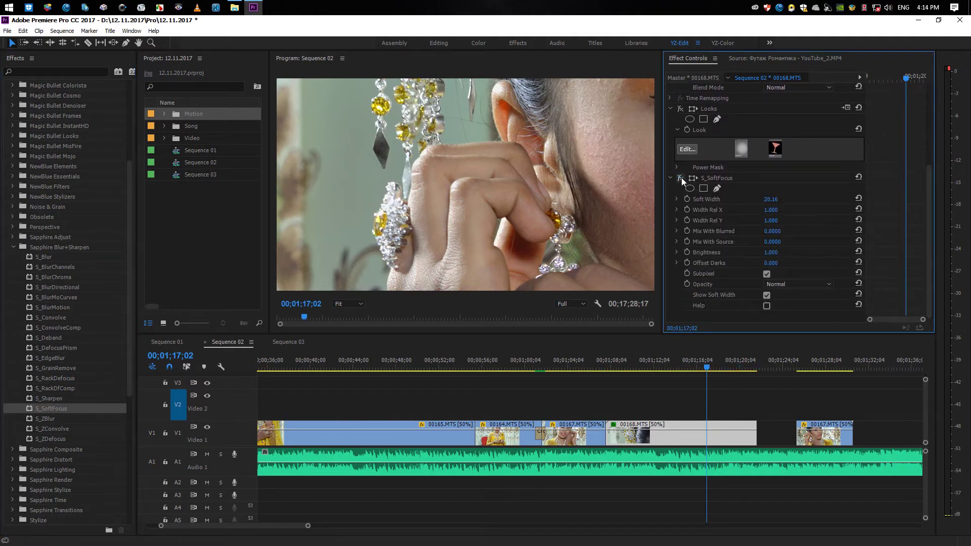
# Clear both S_SoftFocus and Looks from clip 00168.MTS and save the project with Ctrl+S
pyautogui.click(681, 178)
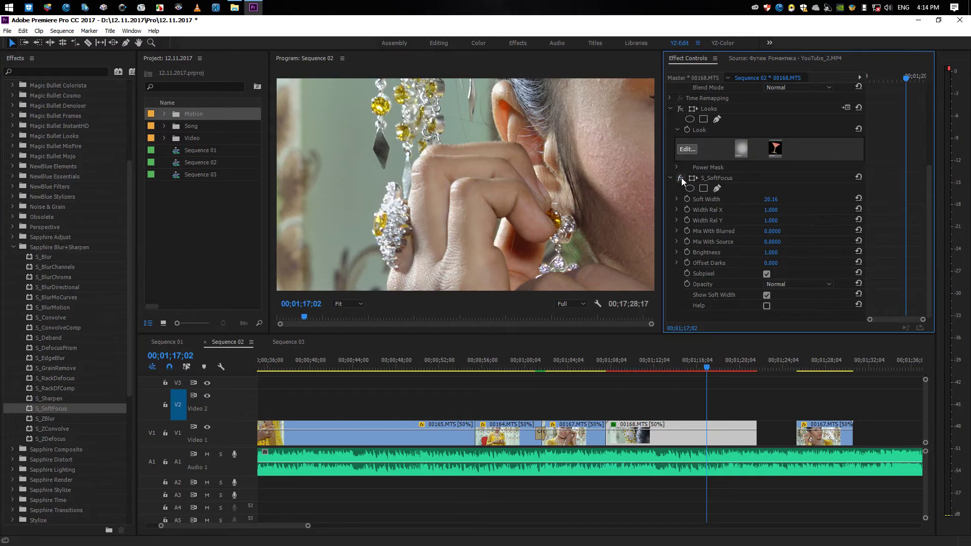
pyautogui.click(718, 177)
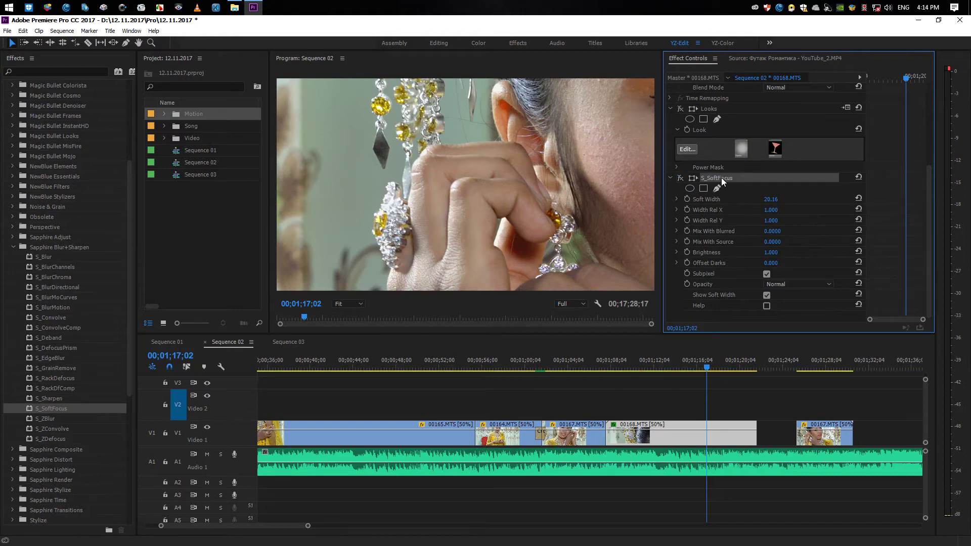
pyautogui.rightClick(721, 177)
pyautogui.click(745, 258)
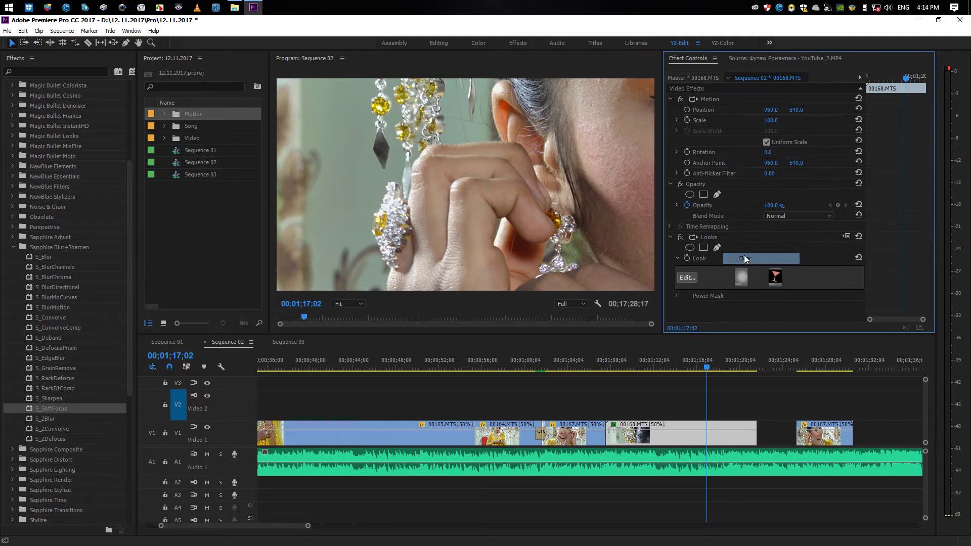
pyautogui.rightClick(711, 237)
pyautogui.click(733, 319)
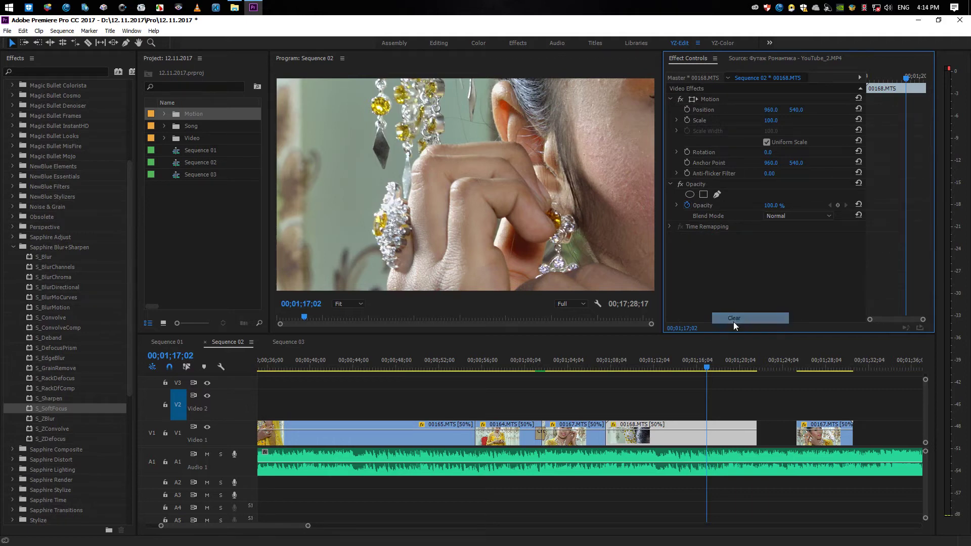
pyautogui.hotkey('ctrl', 's')
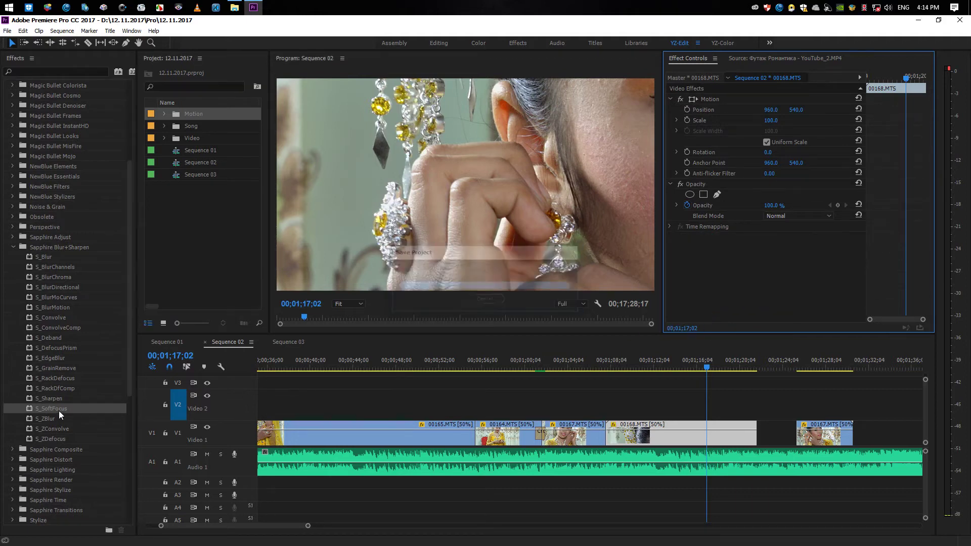
# Reapply S_SoftFocus to the close-up, test it on and off, then clear it again
pyautogui.moveTo(59, 409); pyautogui.dragTo(627, 432)
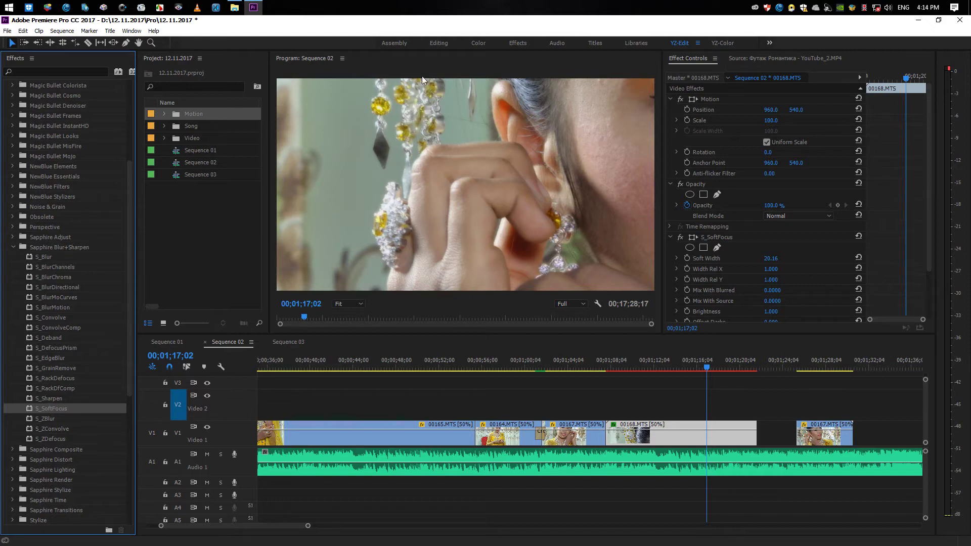
pyautogui.click(680, 238)
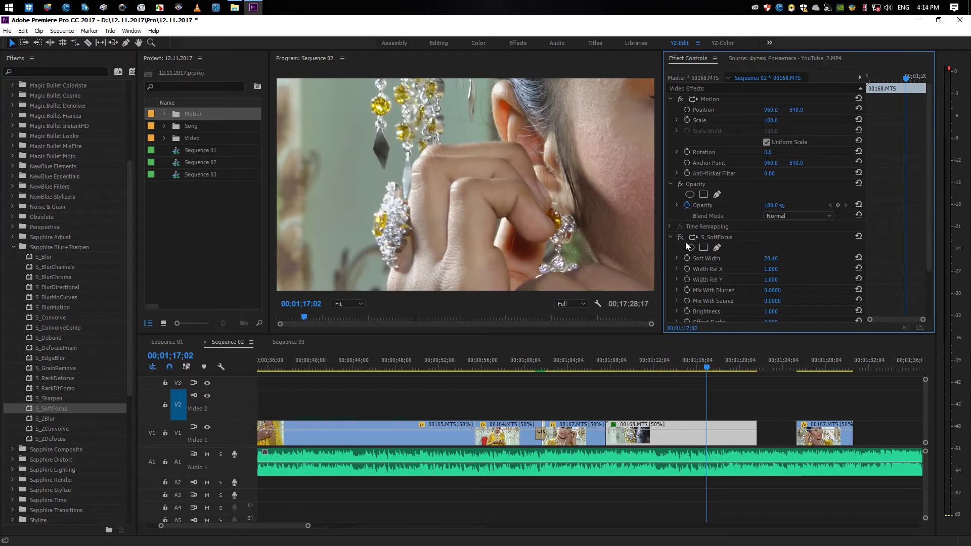
pyautogui.click(682, 236)
pyautogui.rightClick(718, 235)
pyautogui.click(739, 315)
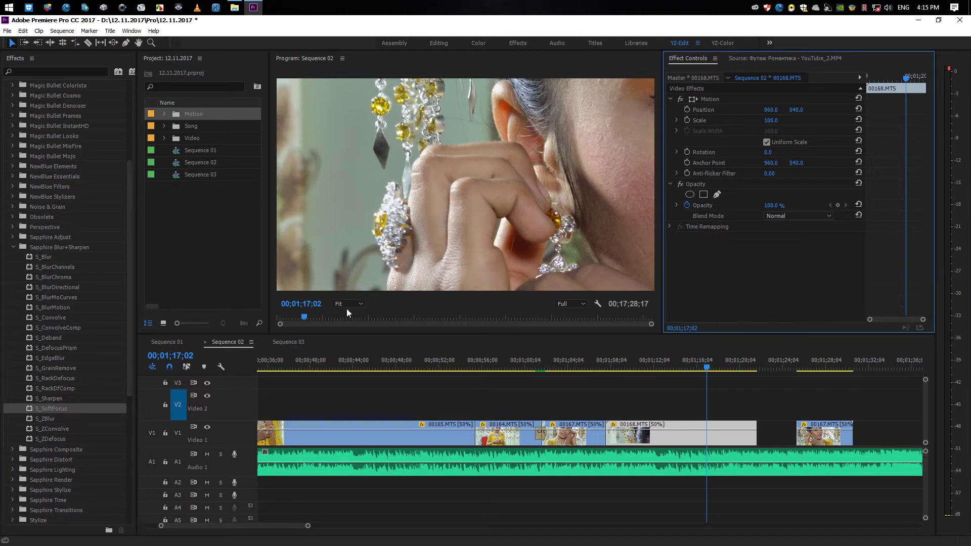
pyautogui.click(12, 247)
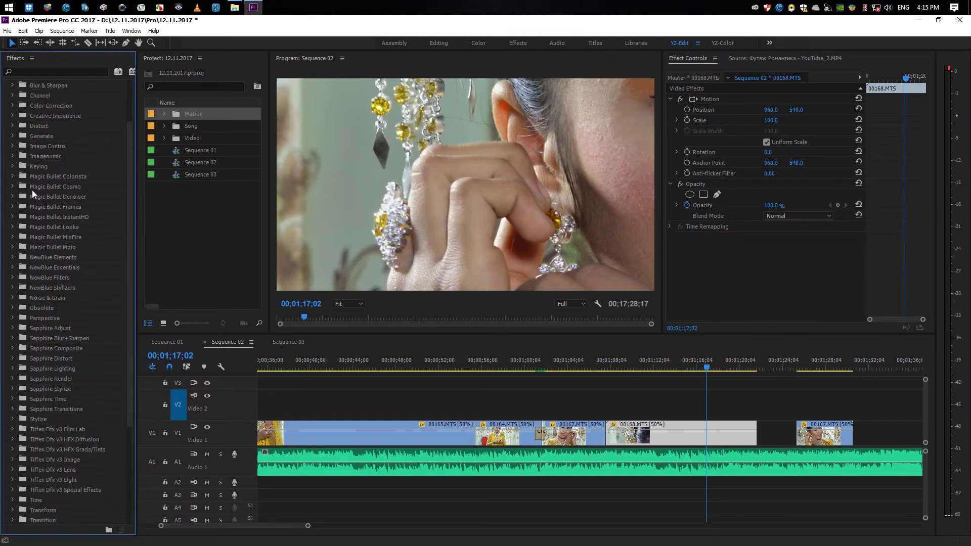
# Reapply Magic Bullet Looks to clip 00168.MTS and launch its Looks editor via Edit
pyautogui.click(10, 227)
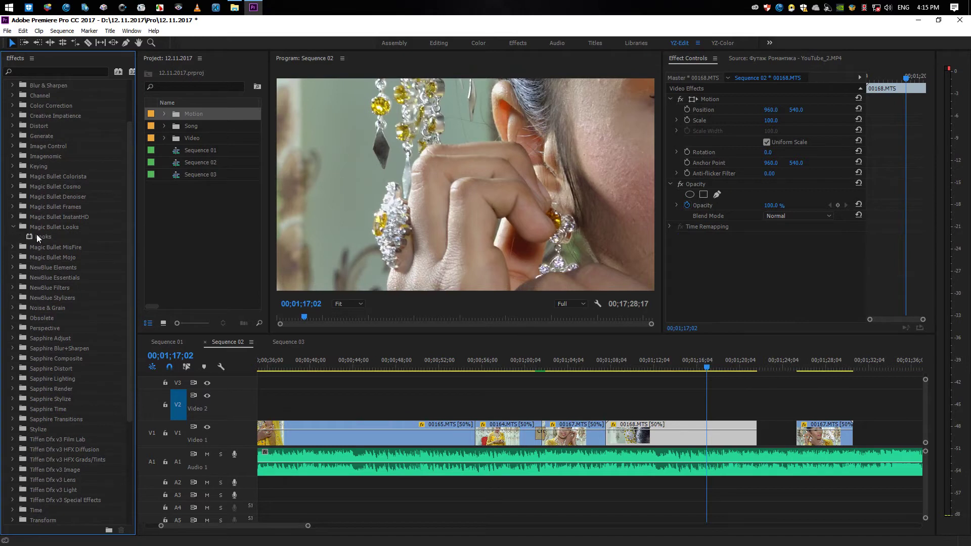
pyautogui.moveTo(36, 236); pyautogui.dragTo(647, 434)
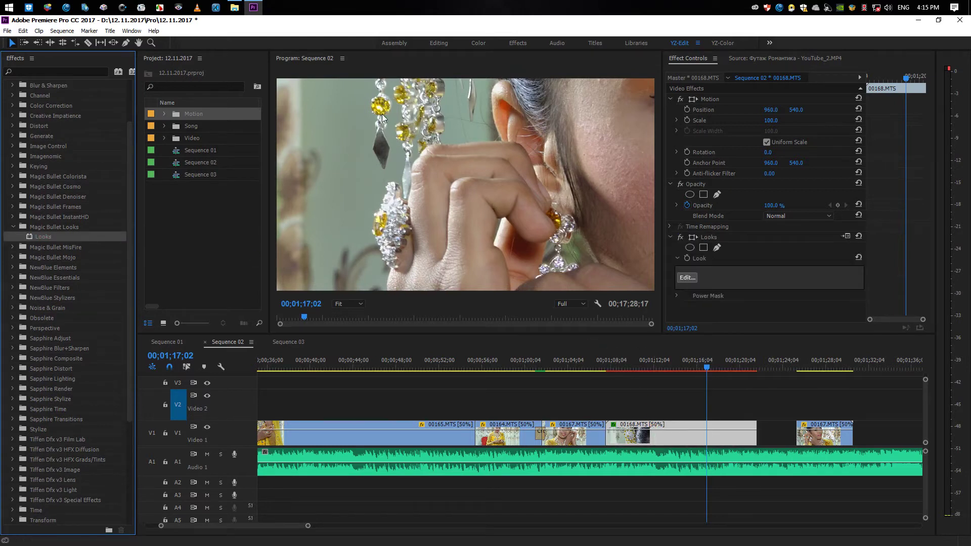
pyautogui.click(686, 278)
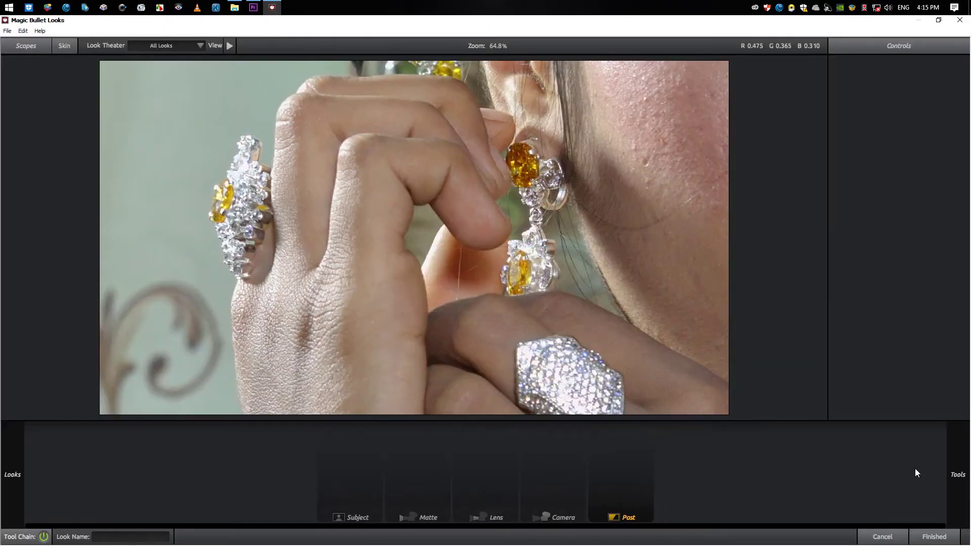
# Add Cosmo to the look chain with Skin Soften set to 40
pyautogui.moveTo(957, 471)
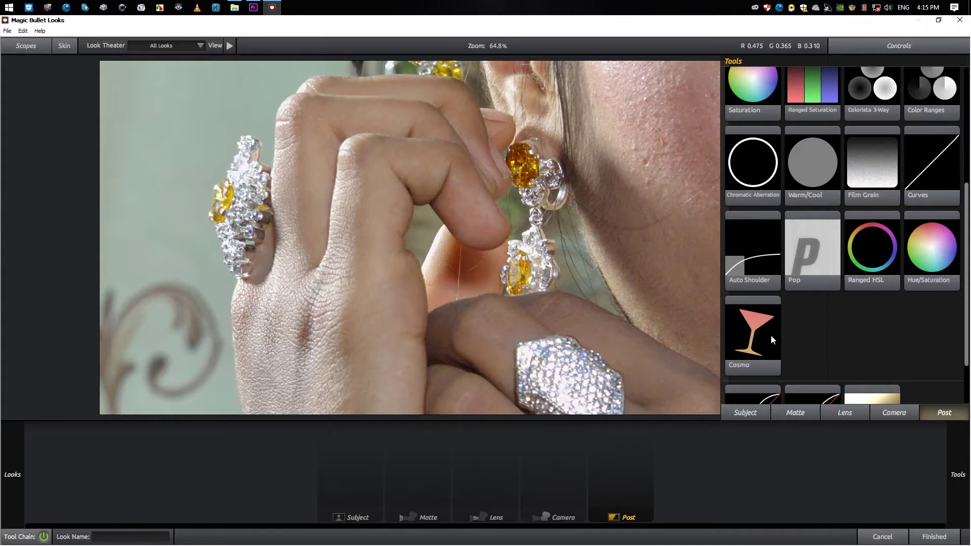
pyautogui.moveTo(771, 334); pyautogui.dragTo(445, 271)
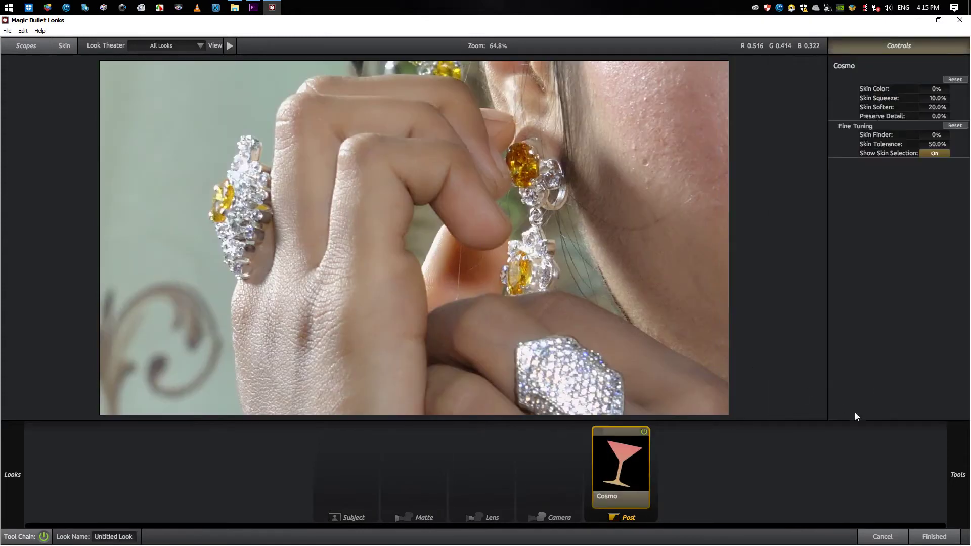
pyautogui.click(936, 107)
pyautogui.write('40')
# Add a lens Vignette with its centre shifted slightly right, and apply the finished look
pyautogui.moveTo(958, 474)
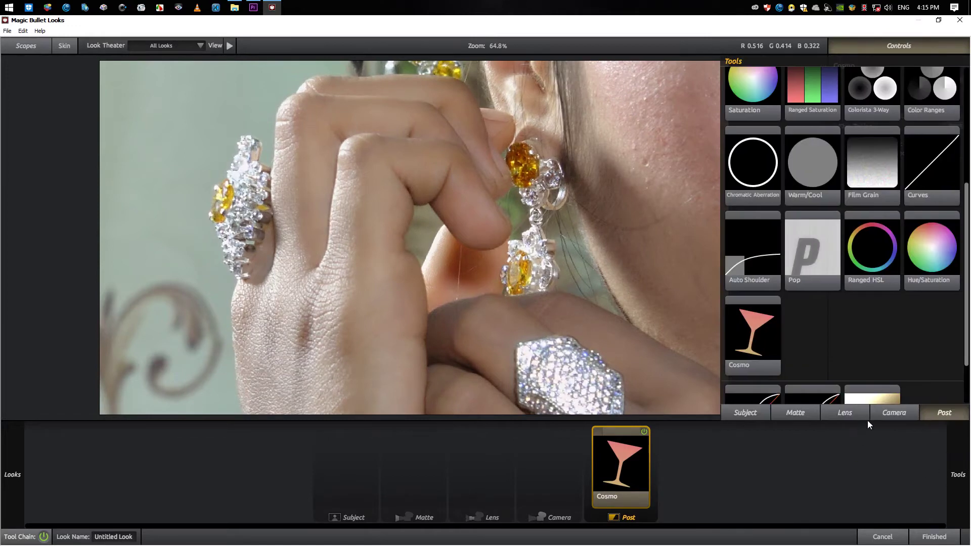
pyautogui.click(867, 413)
pyautogui.moveTo(932, 112); pyautogui.dragTo(474, 193)
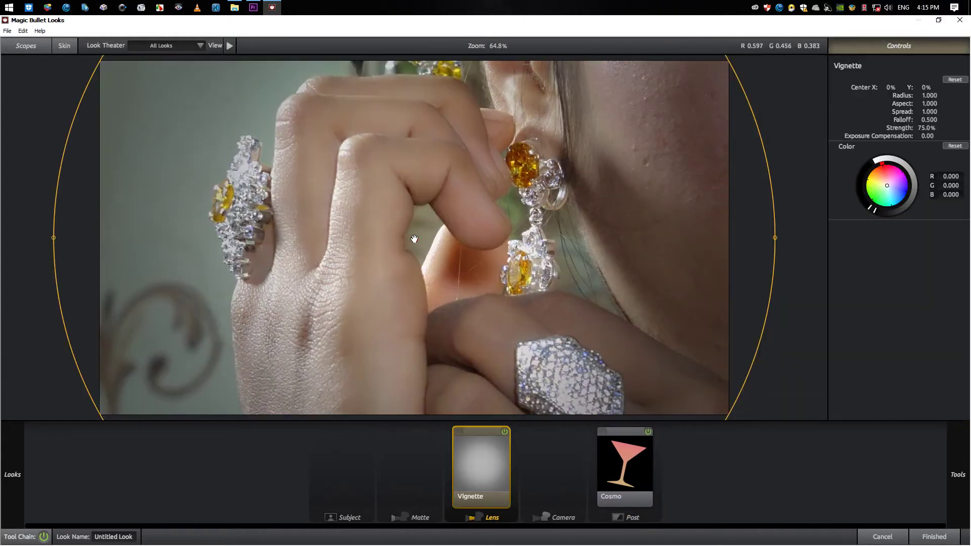
pyautogui.moveTo(414, 237); pyautogui.dragTo(477, 231)
pyautogui.moveTo(476, 231); pyautogui.dragTo(479, 232)
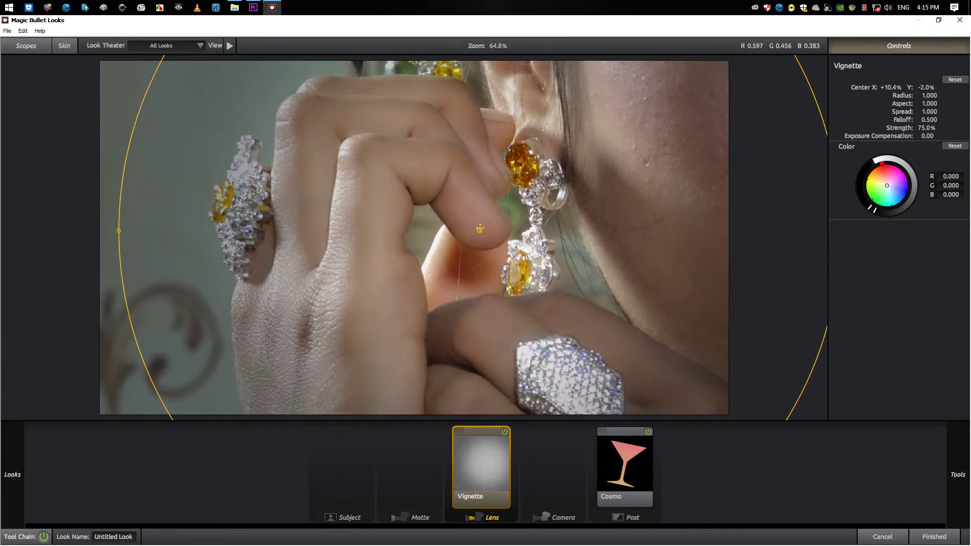
pyautogui.click(946, 537)
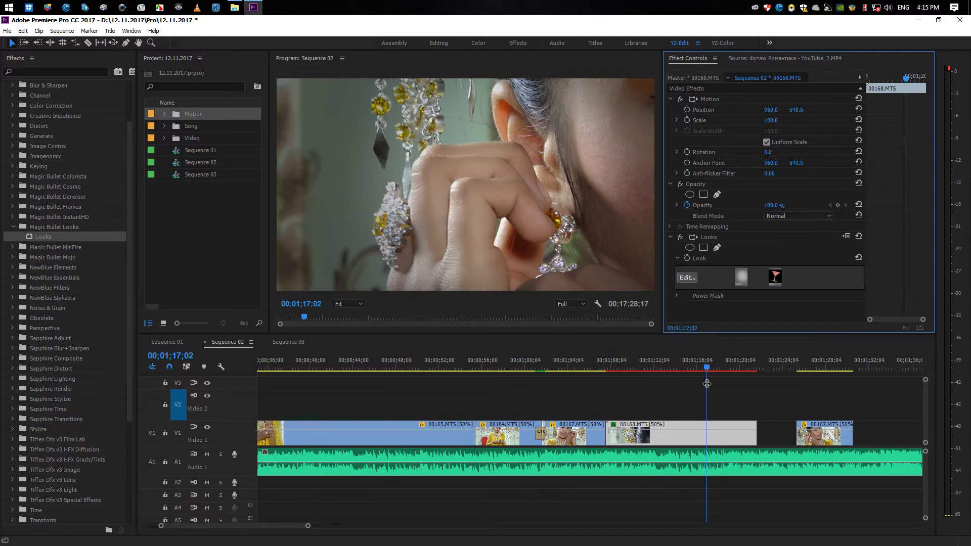
# Compare the 00168.MTS close-up with its Looks grade on and off at a few frames
pyautogui.moveTo(712, 369)
pyautogui.mouseDown()
pyautogui.moveTo(620, 369)
pyautogui.moveTo(666, 371)
pyautogui.mouseUp()
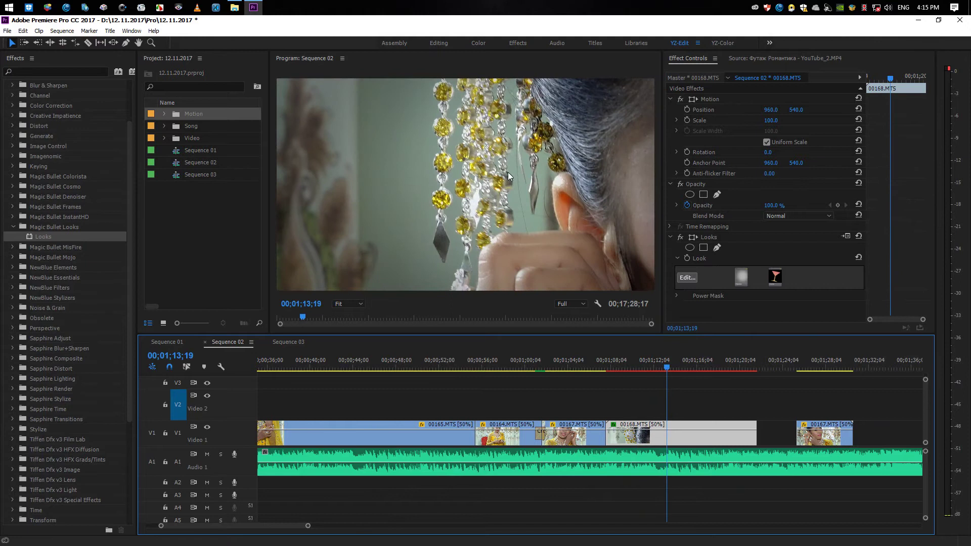
pyautogui.click(680, 237)
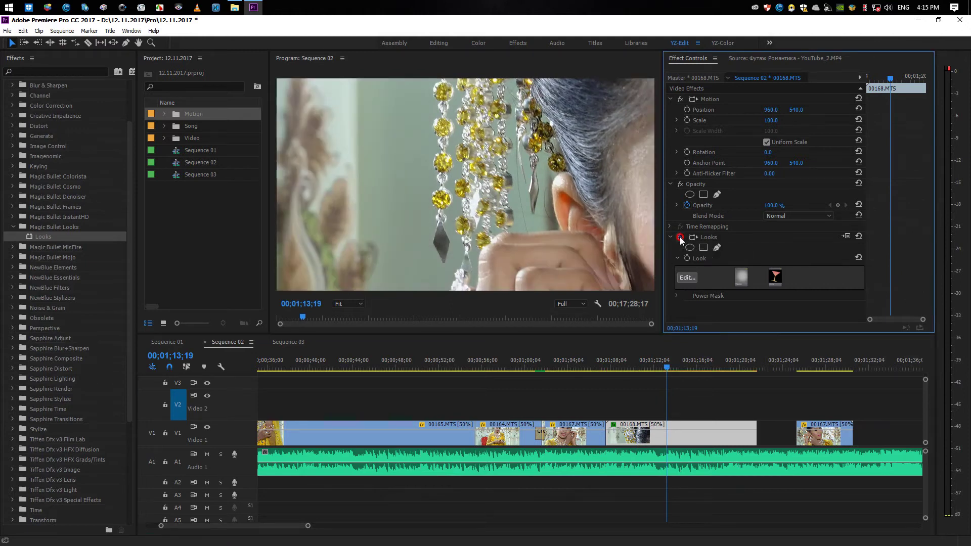
pyautogui.click(679, 236)
pyautogui.click(680, 237)
pyautogui.click(680, 237)
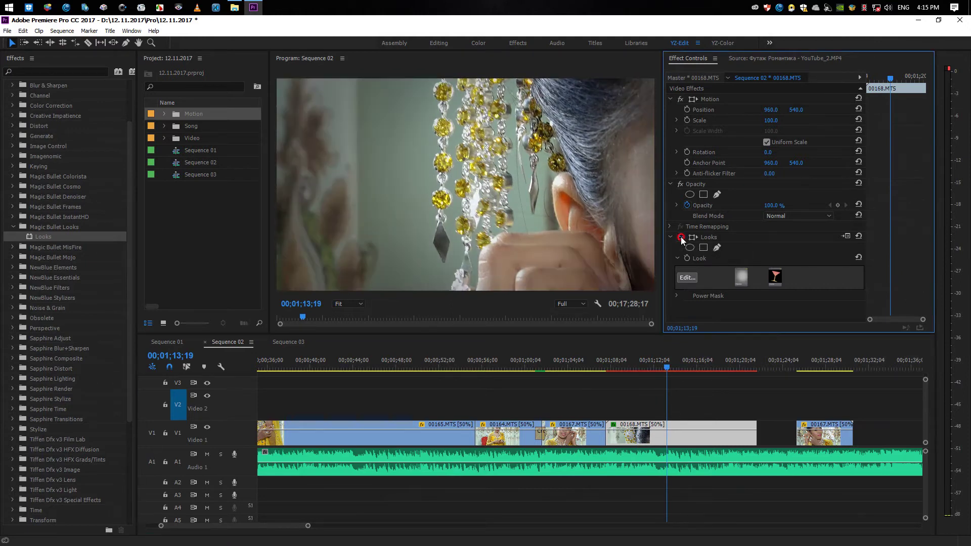
pyautogui.click(679, 236)
pyautogui.click(679, 237)
pyautogui.moveTo(667, 370)
pyautogui.mouseDown()
pyautogui.moveTo(633, 370)
pyautogui.moveTo(675, 368)
pyautogui.mouseUp()
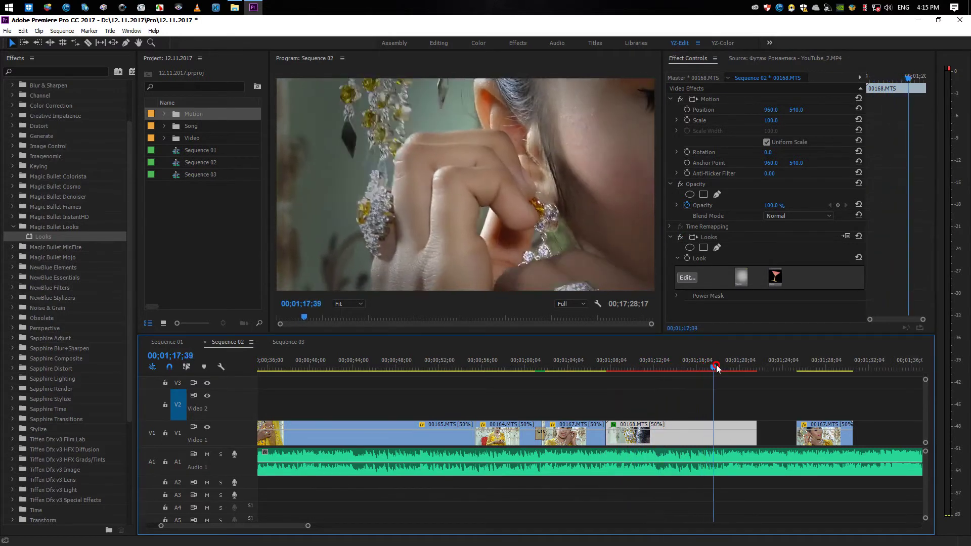
pyautogui.moveTo(675, 369); pyautogui.dragTo(719, 368)
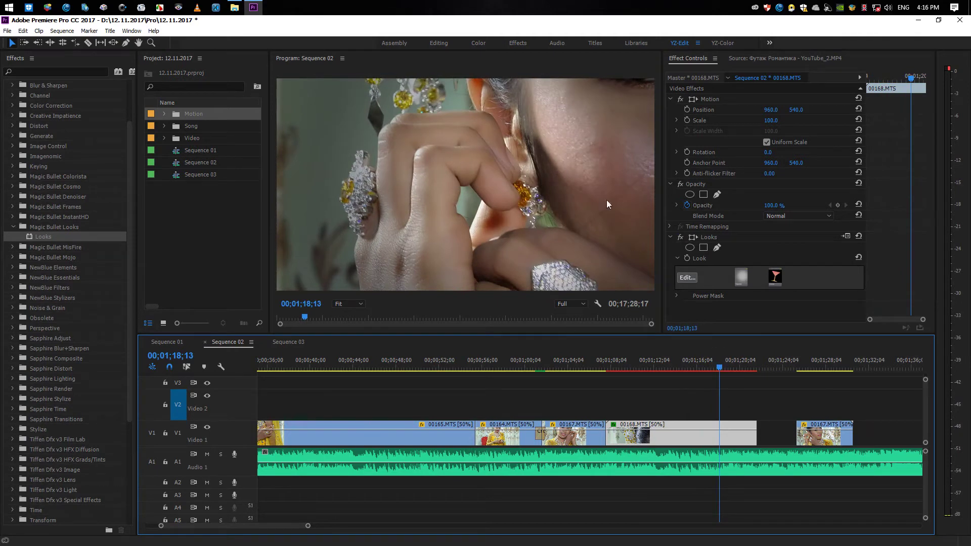
# Deselect the clip, save, render the sequence previews, save again and play back the close-up
pyautogui.click(691, 386)
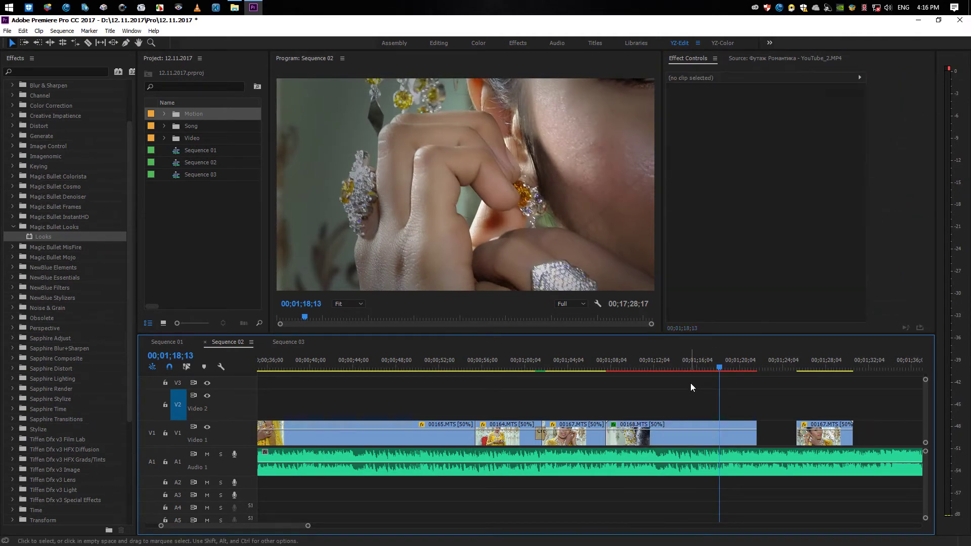
pyautogui.hotkey('ctrl', 's')
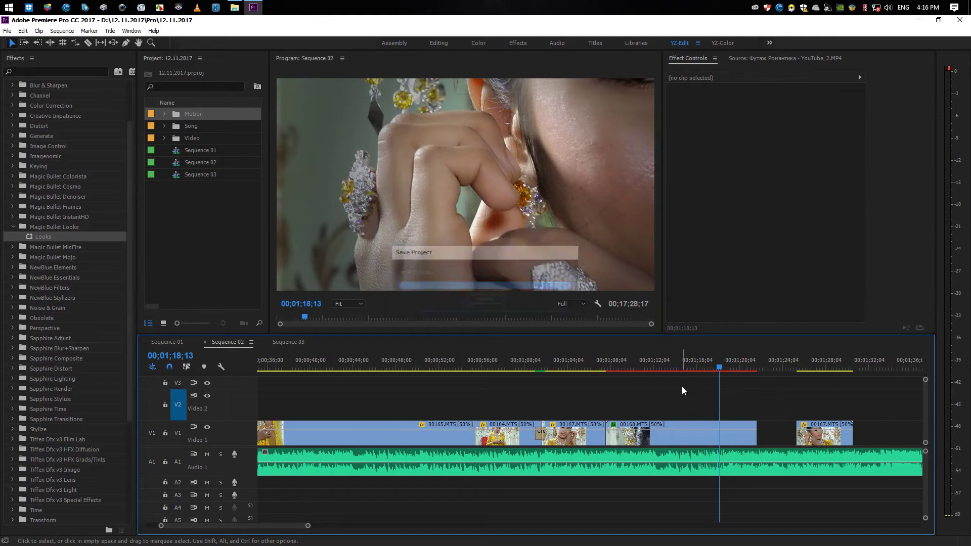
pyautogui.press('Return')
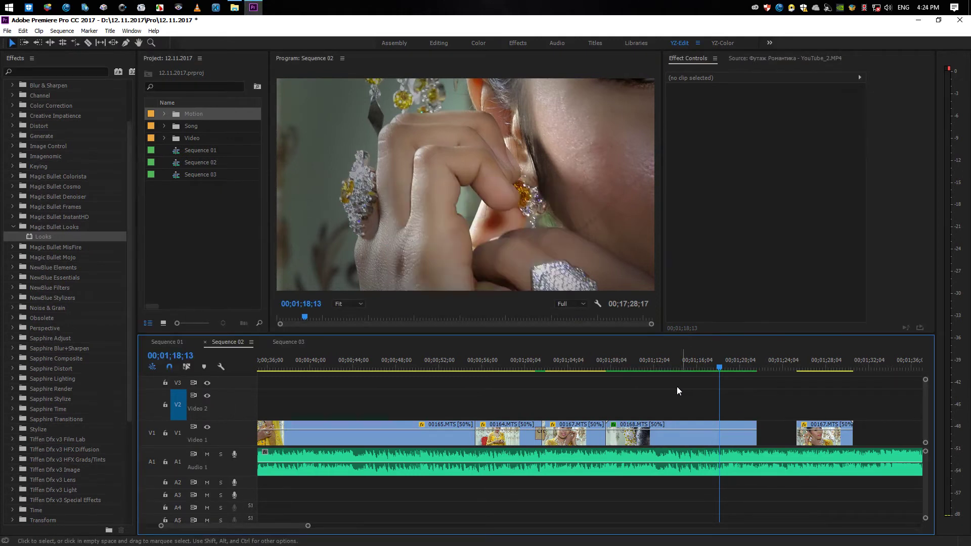
pyautogui.click(619, 363)
pyautogui.hotkey('ctrl', 's')
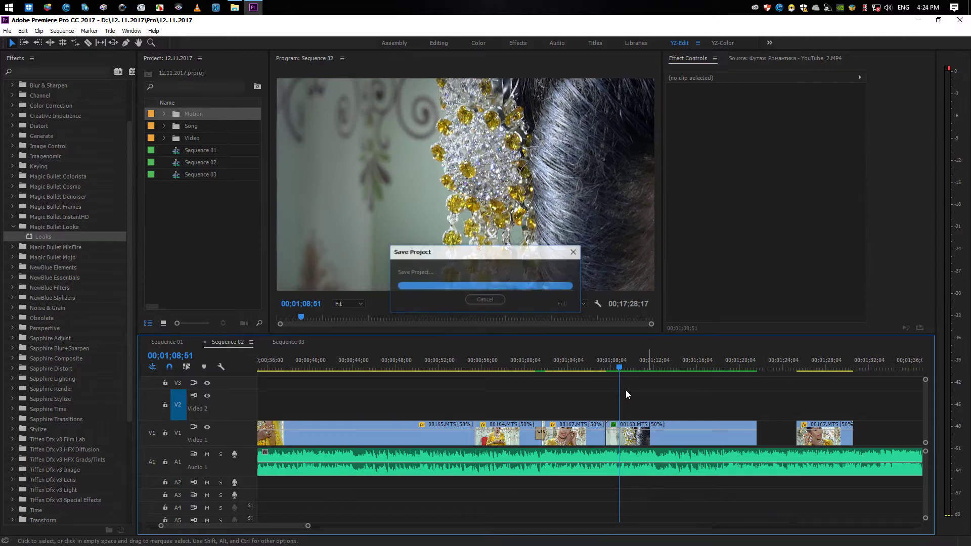
pyautogui.click(597, 365)
pyautogui.press('space')
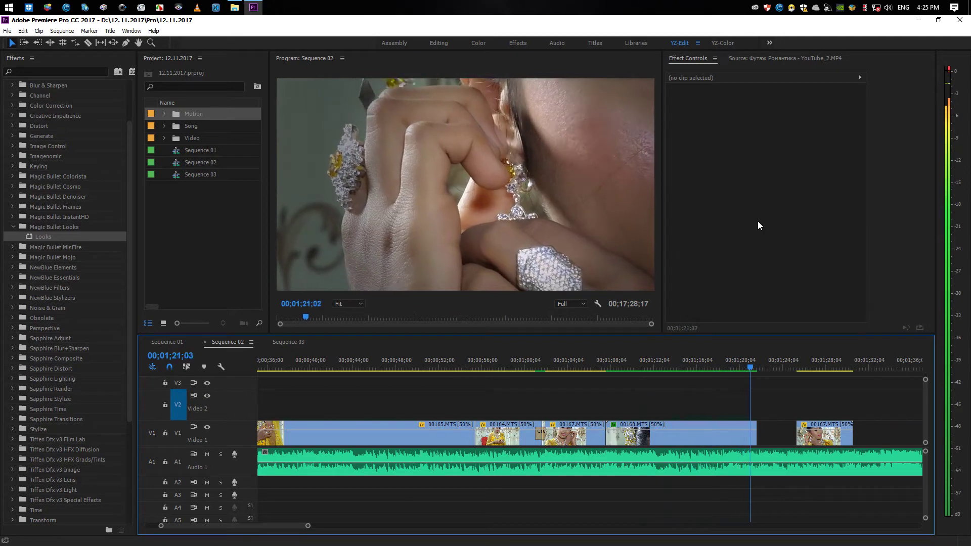
# Stop playback, locate clip 00164.MTS at 00;00;58;22, and drag the Looks effect onto it
pyautogui.click(714, 382)
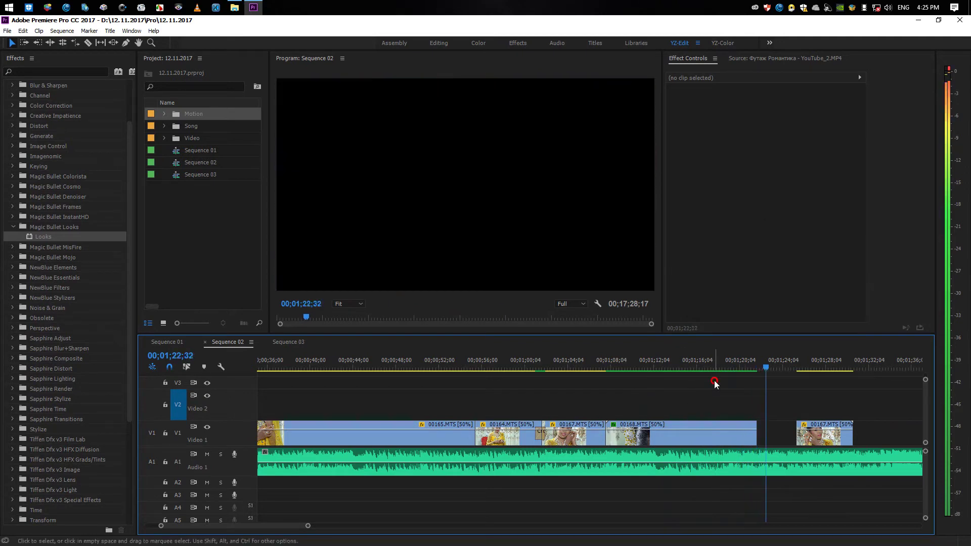
pyautogui.click(691, 366)
pyautogui.click(567, 366)
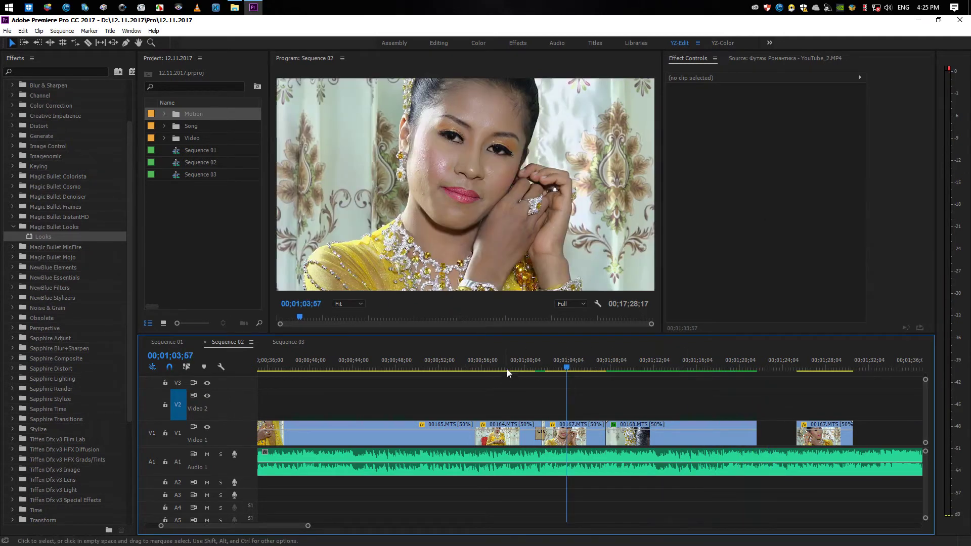
pyautogui.click(507, 367)
pyautogui.click(415, 370)
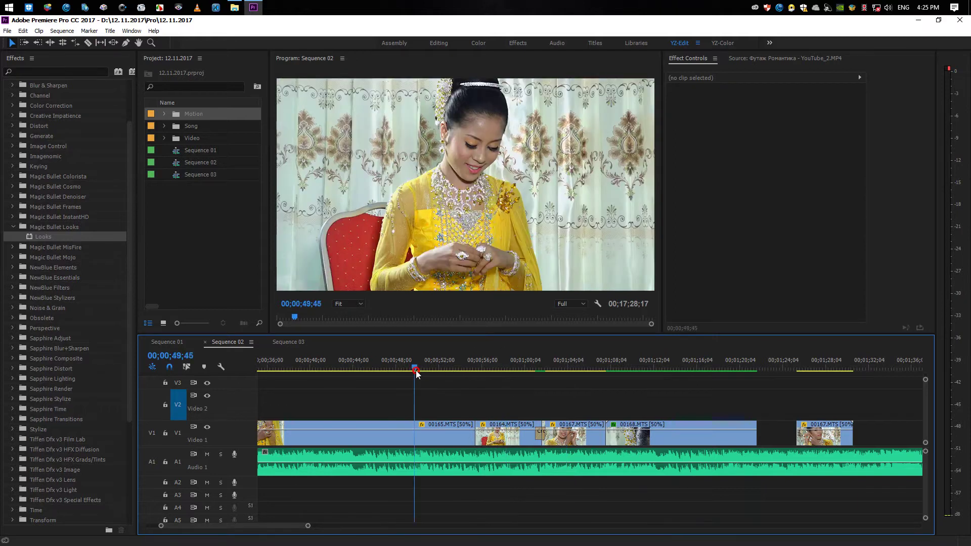
pyautogui.click(512, 365)
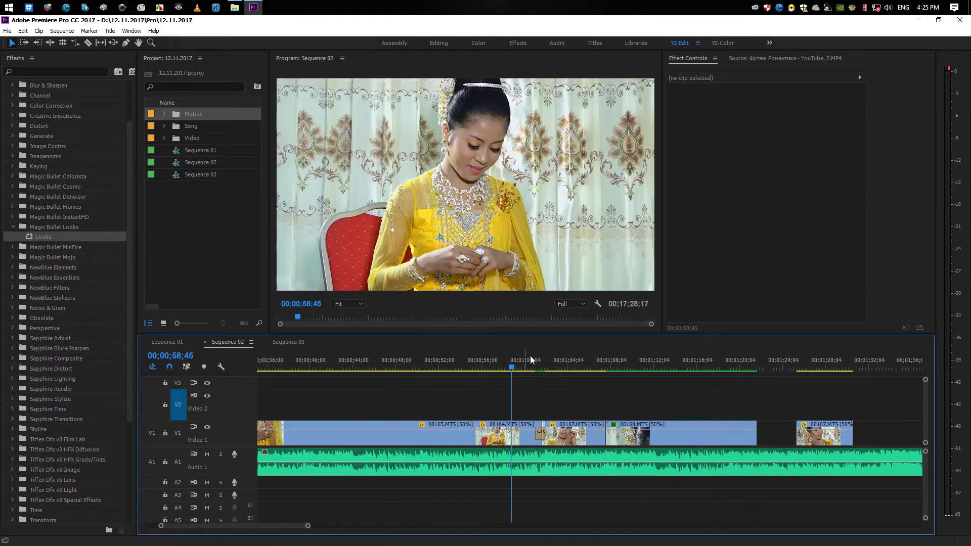
pyautogui.click(501, 366)
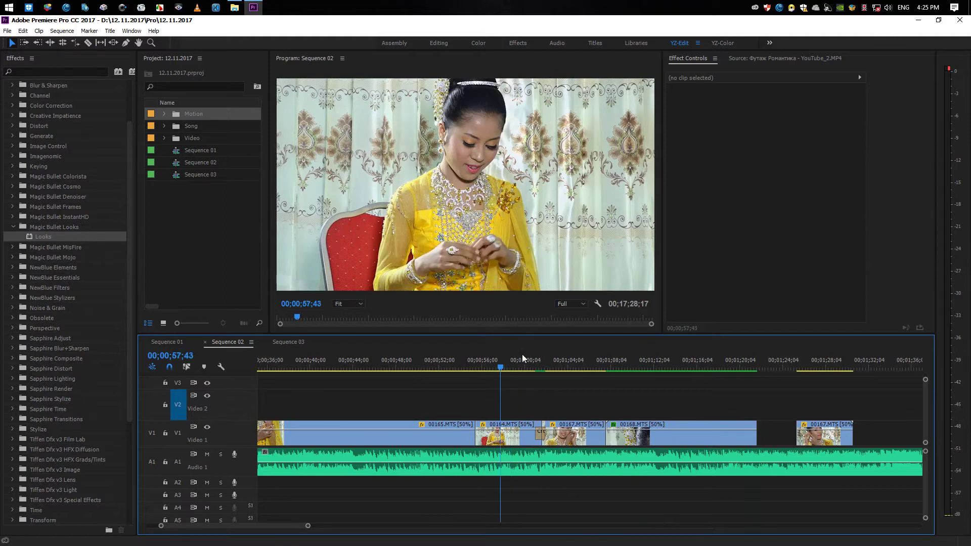
pyautogui.click(507, 365)
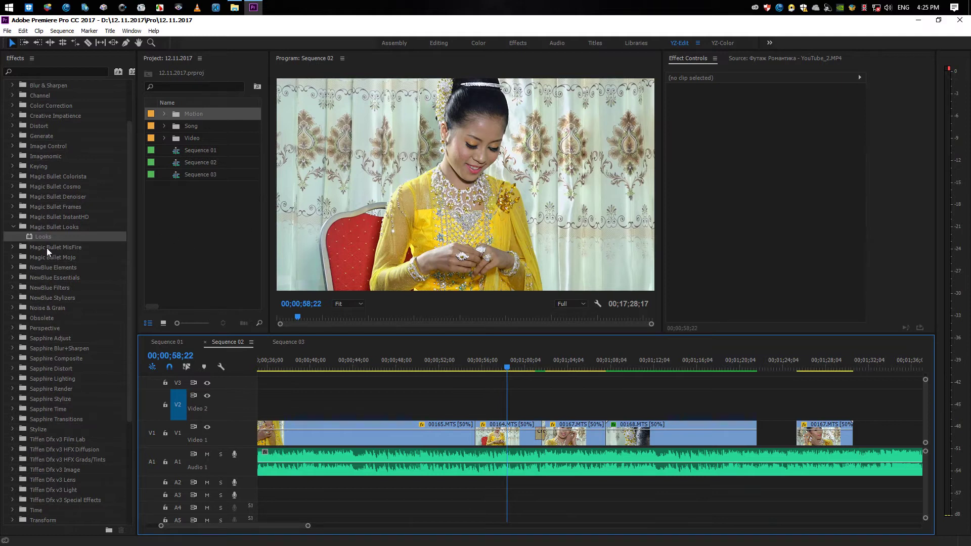
pyautogui.moveTo(45, 236); pyautogui.dragTo(514, 442)
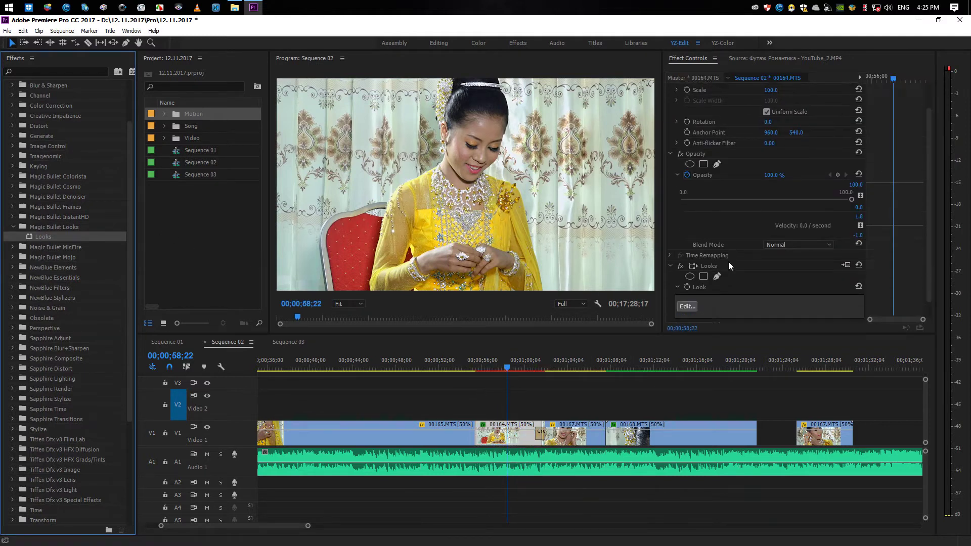
pyautogui.scroll(-2, 729, 262)
# Open the Looks editor for 00164.MTS and add a Vignette to the bride's look
pyautogui.click(688, 304)
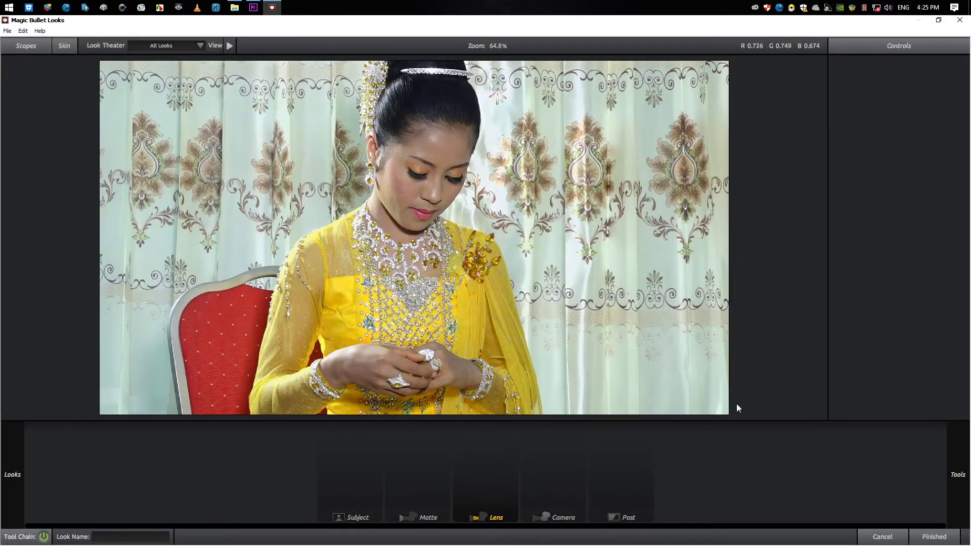
pyautogui.moveTo(965, 459)
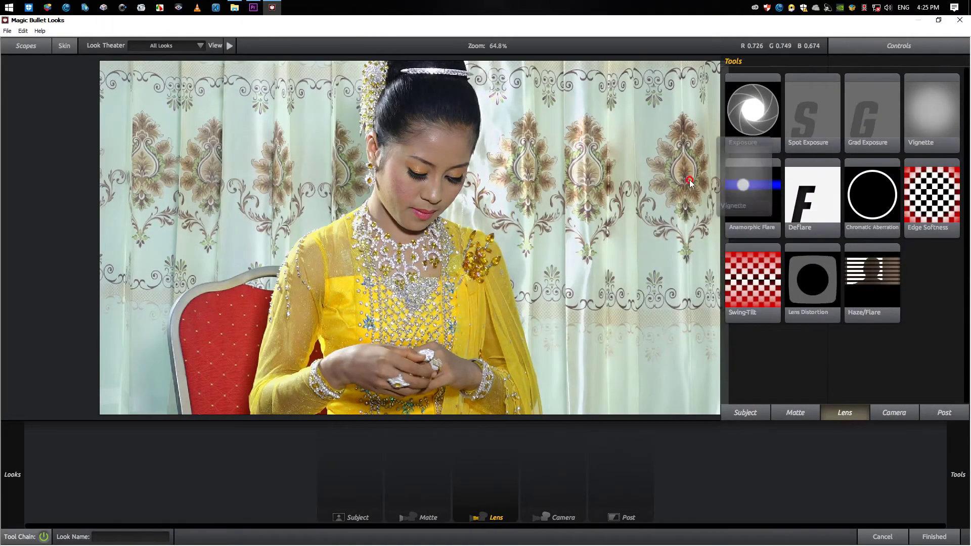
pyautogui.moveTo(932, 113); pyautogui.dragTo(483, 183)
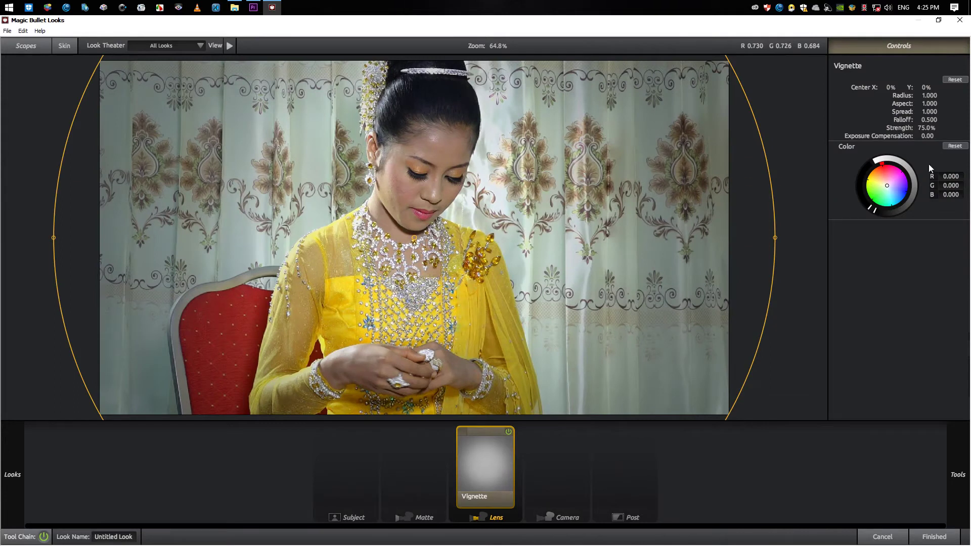
# Add Cosmo skin smoothing from the Post tools to the final stage and apply the look
pyautogui.moveTo(953, 458)
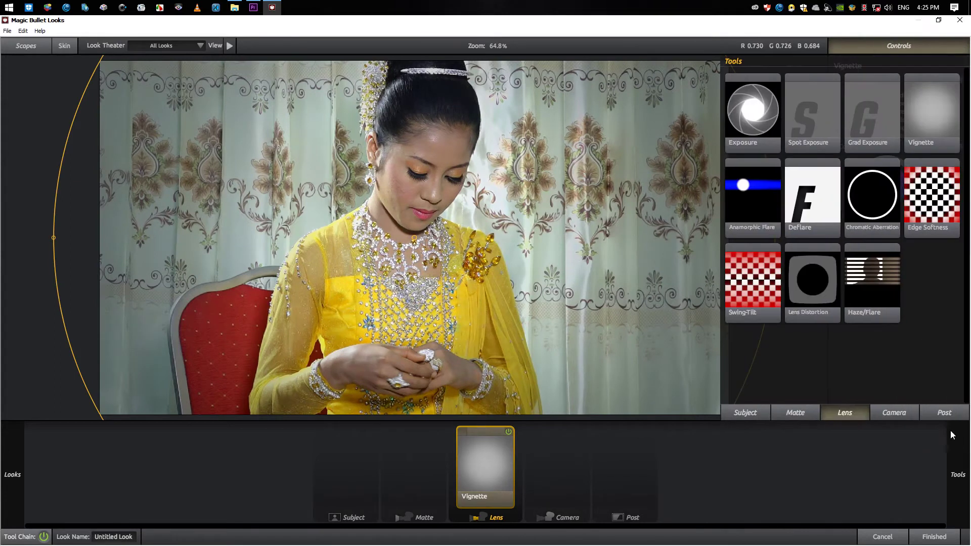
pyautogui.click(945, 413)
pyautogui.scroll(-3, 842, 304)
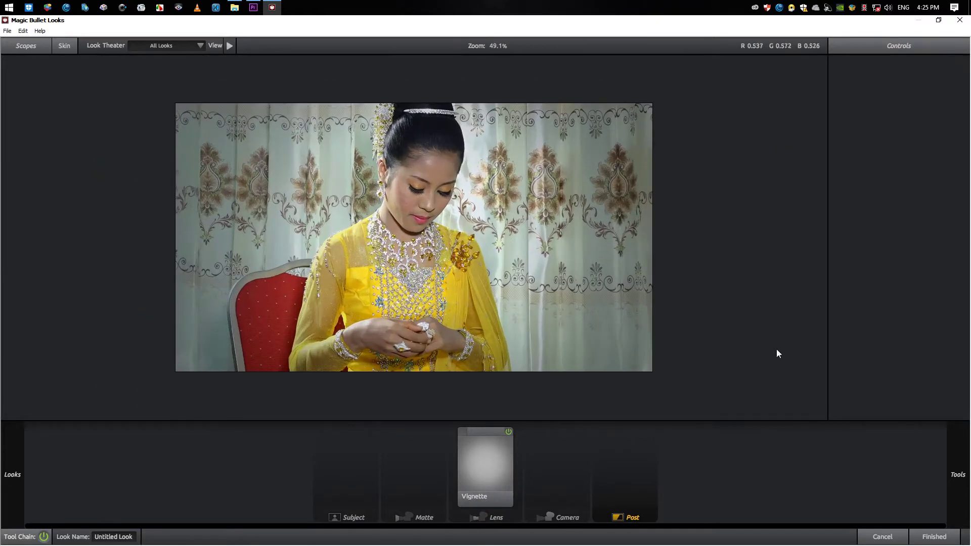
pyautogui.moveTo(963, 496)
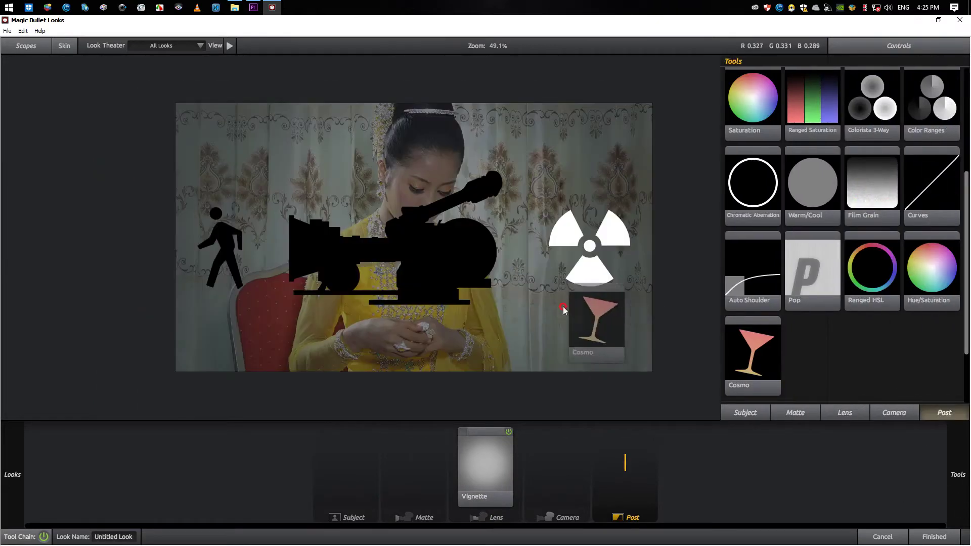
pyautogui.moveTo(760, 367); pyautogui.dragTo(526, 283)
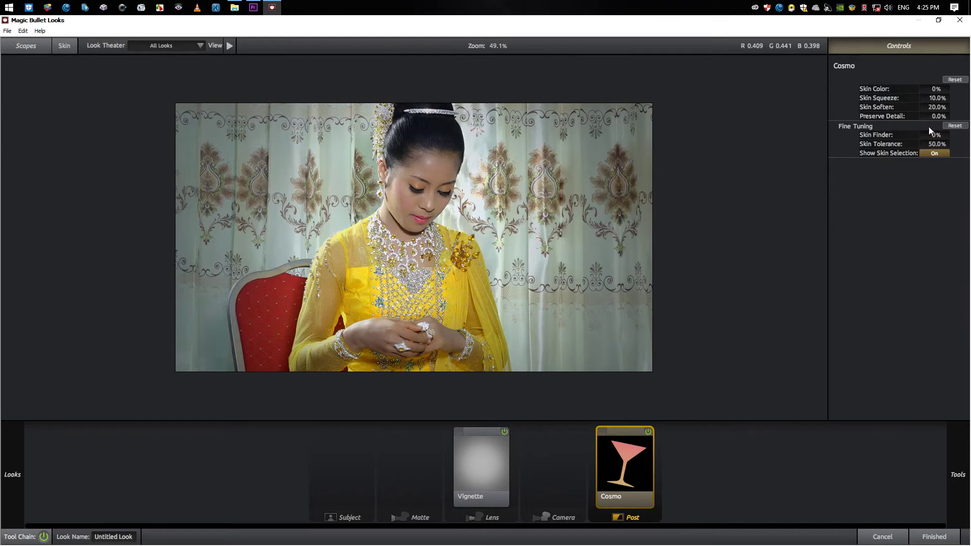
pyautogui.moveTo(970, 424)
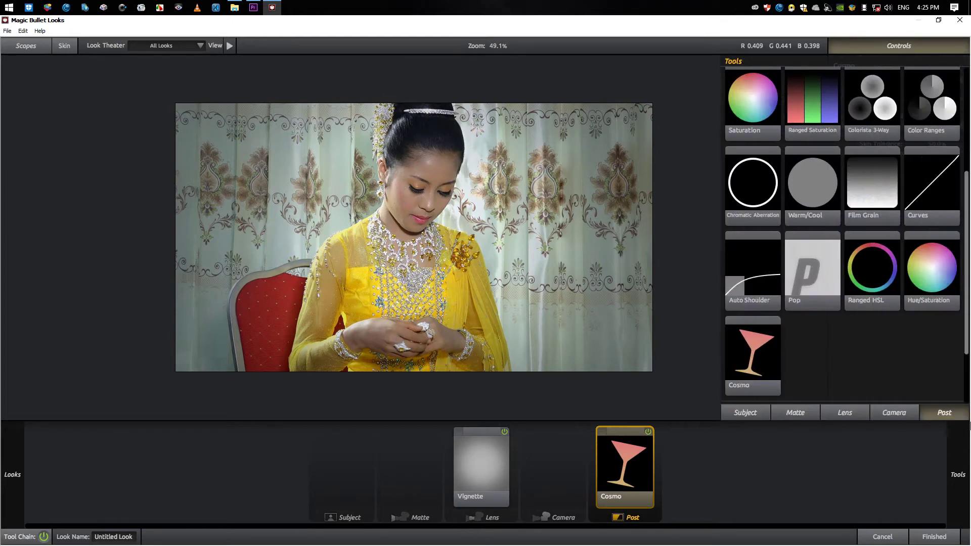
pyautogui.click(936, 536)
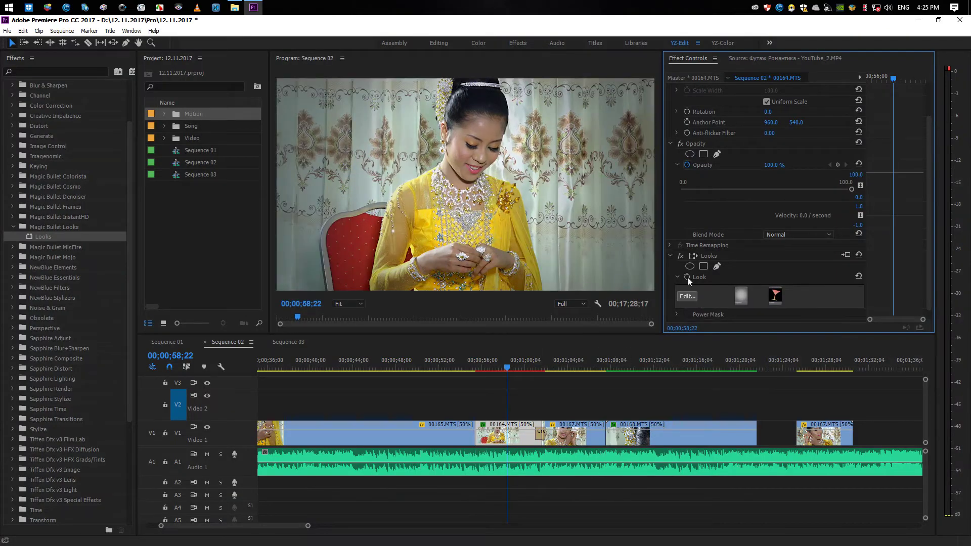
# Switch the Looks grade on 00164.MTS on and off repeatedly for a before-and-after comparison
pyautogui.click(680, 254)
pyautogui.click(679, 254)
pyautogui.click(680, 254)
pyautogui.click(678, 254)
pyautogui.click(679, 254)
pyautogui.click(678, 253)
pyautogui.click(681, 254)
pyautogui.click(680, 254)
# Review the sequence, zooming in and playing from the jewellery close-up at 00;00;19;47
pyautogui.click(569, 363)
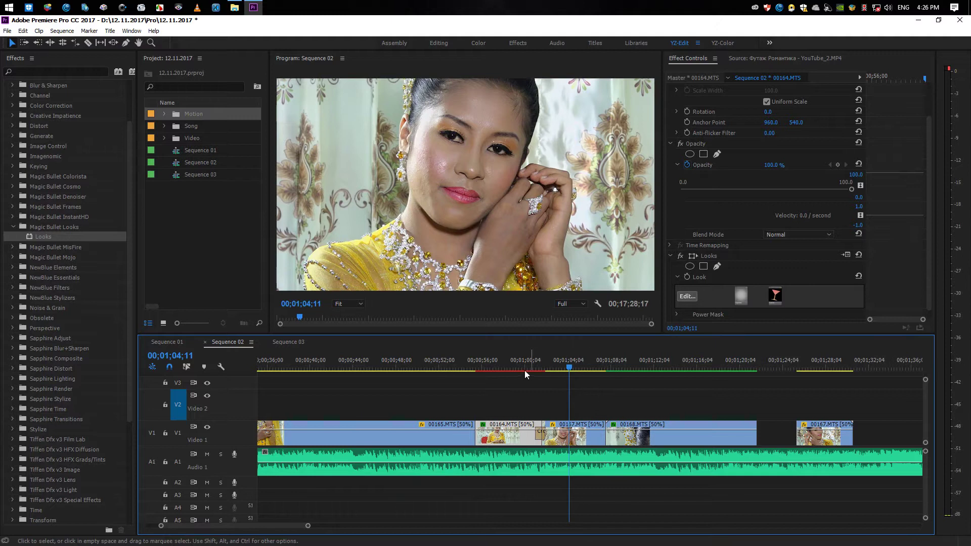
pyautogui.moveTo(524, 370); pyautogui.dragTo(571, 363)
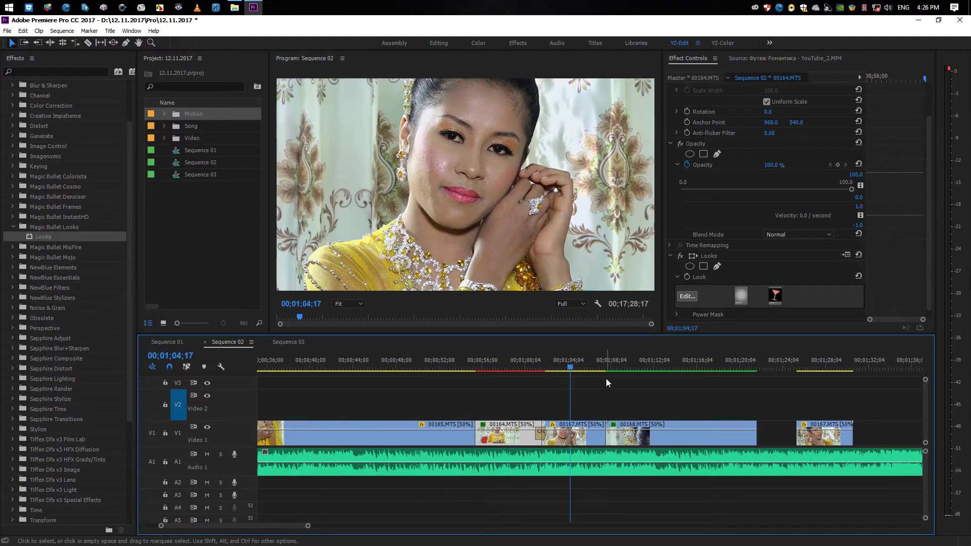
pyautogui.press('\\')
pyautogui.press('Home')
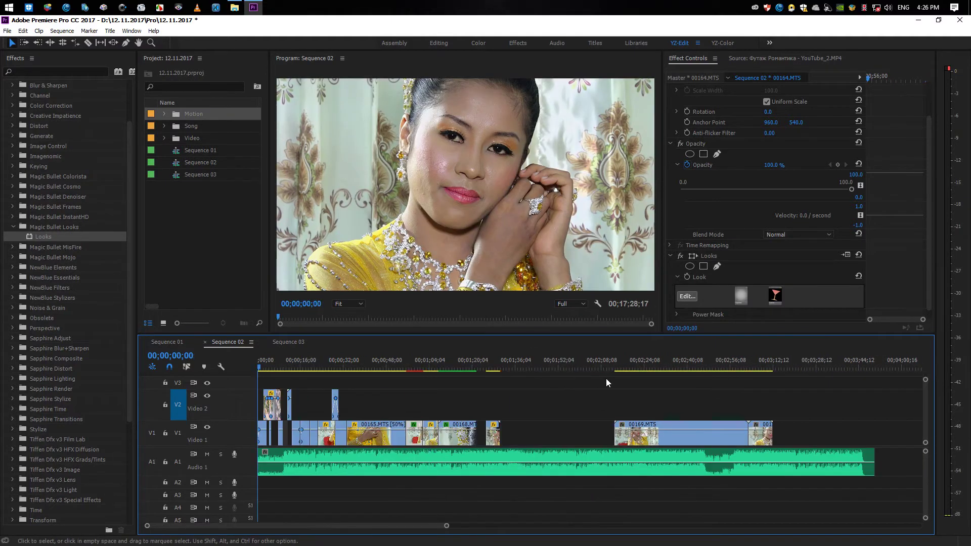
pyautogui.click(303, 365)
pyautogui.moveTo(304, 366); pyautogui.dragTo(312, 366)
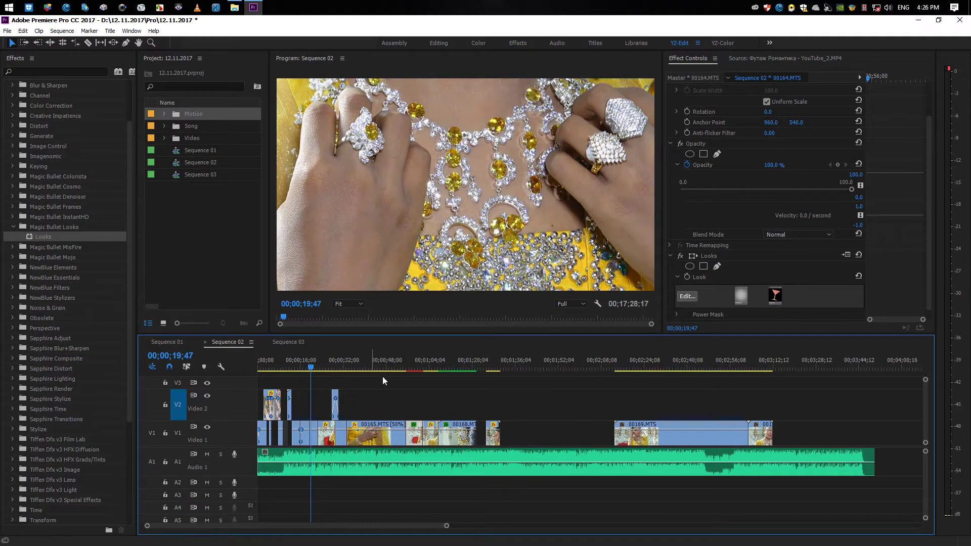
pyautogui.press('=')
pyautogui.press('=')
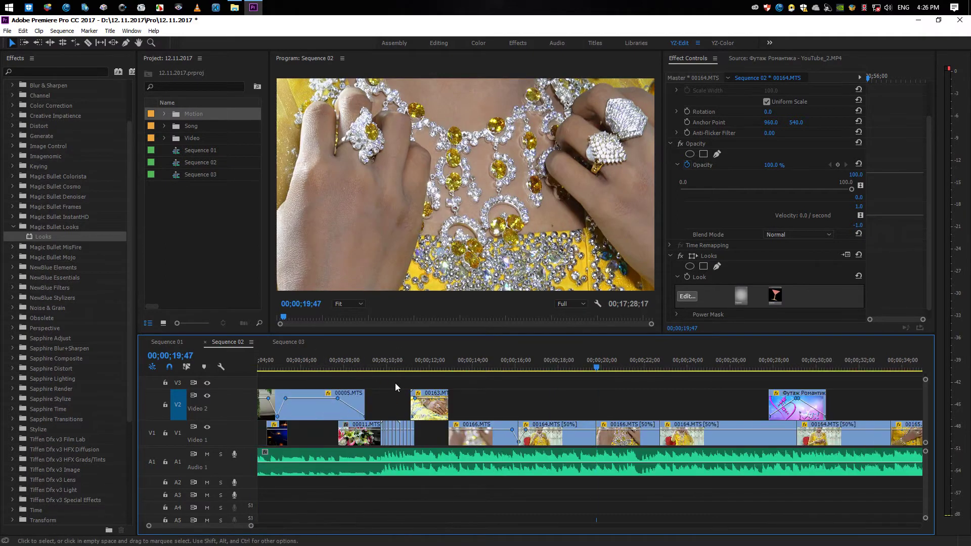
pyautogui.press('space')
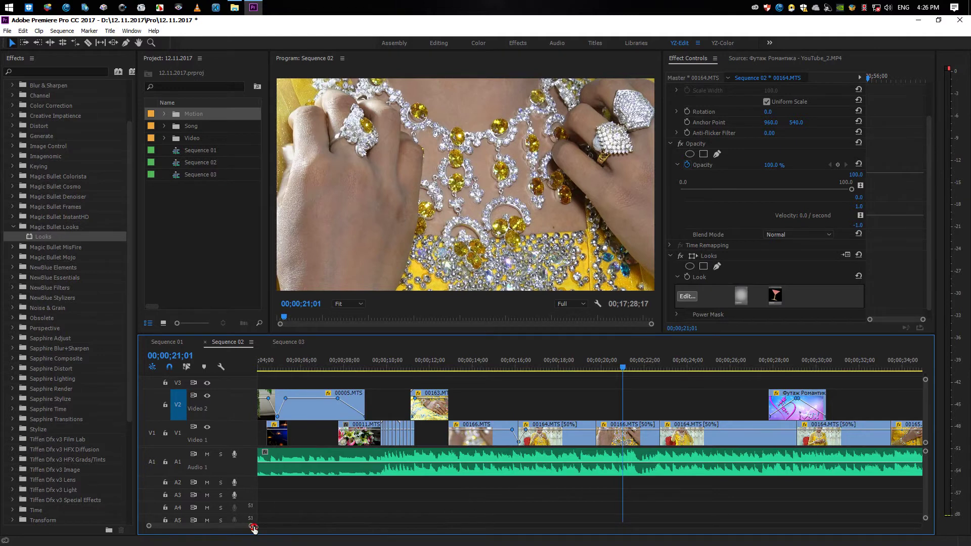
pyautogui.moveTo(251, 526); pyautogui.dragTo(356, 526)
# Return to the bride's shot at 00;00;57;45, recompare the grade and select the Looks effect
pyautogui.click(569, 367)
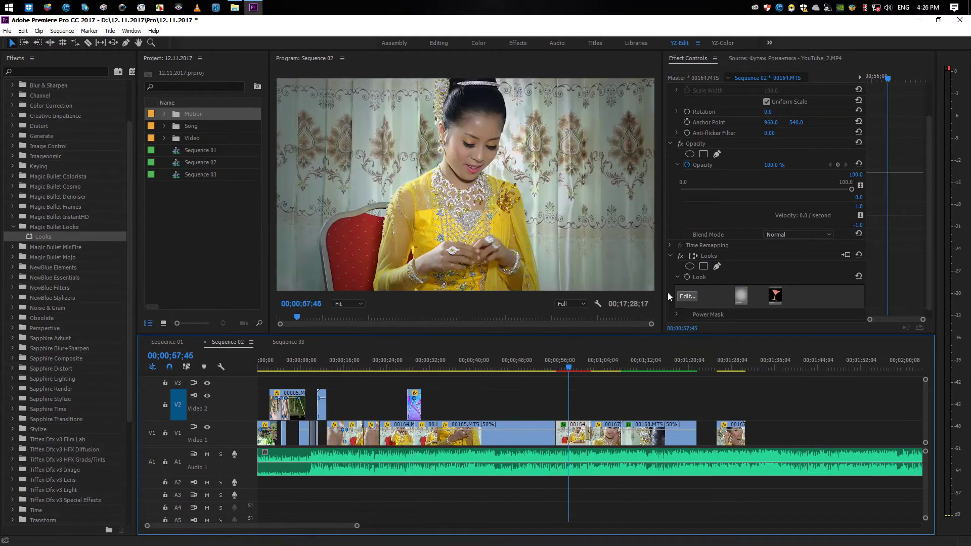
pyautogui.click(680, 254)
pyautogui.click(681, 255)
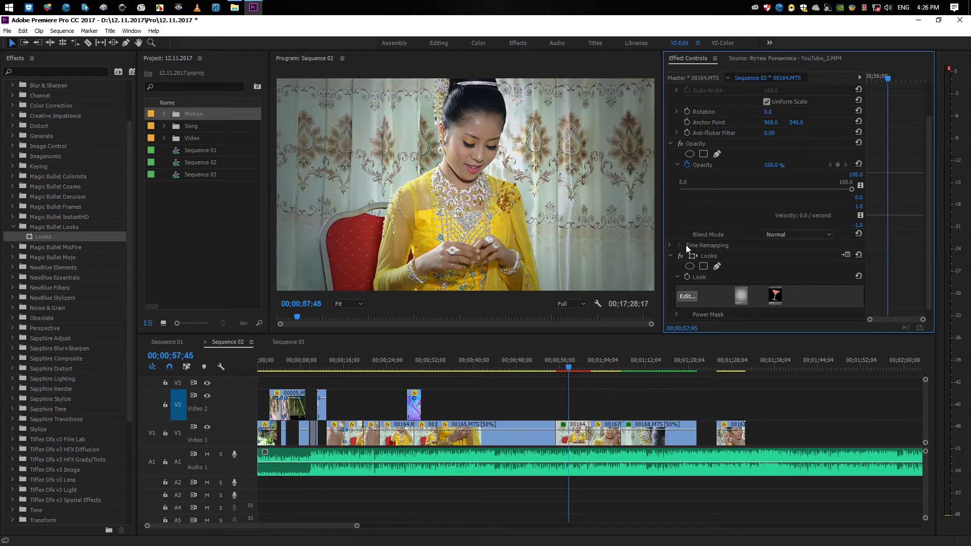
pyautogui.click(712, 257)
# Copy the Looks effect from 00164.MTS and select the jewellery close-up clip 00166.MTS
pyautogui.rightClick(712, 259)
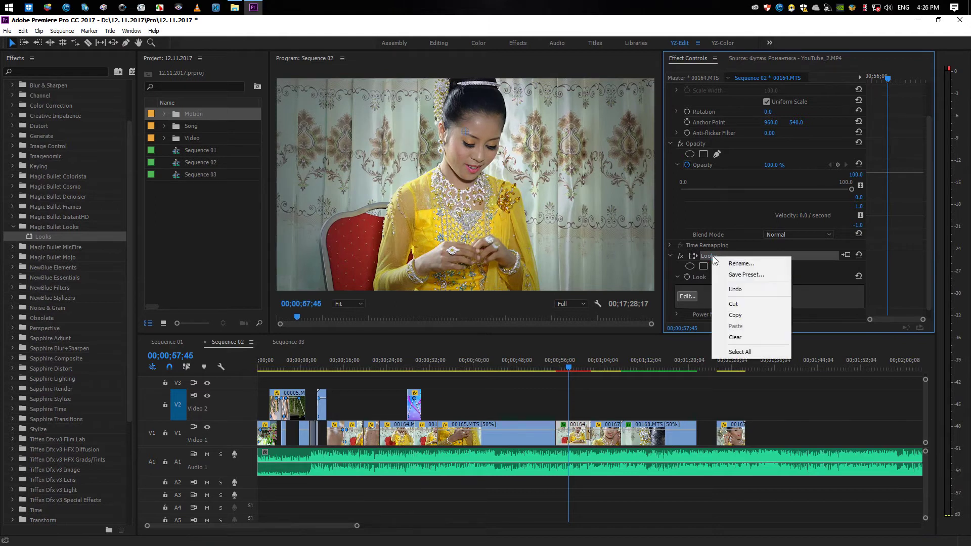
pyautogui.click(734, 317)
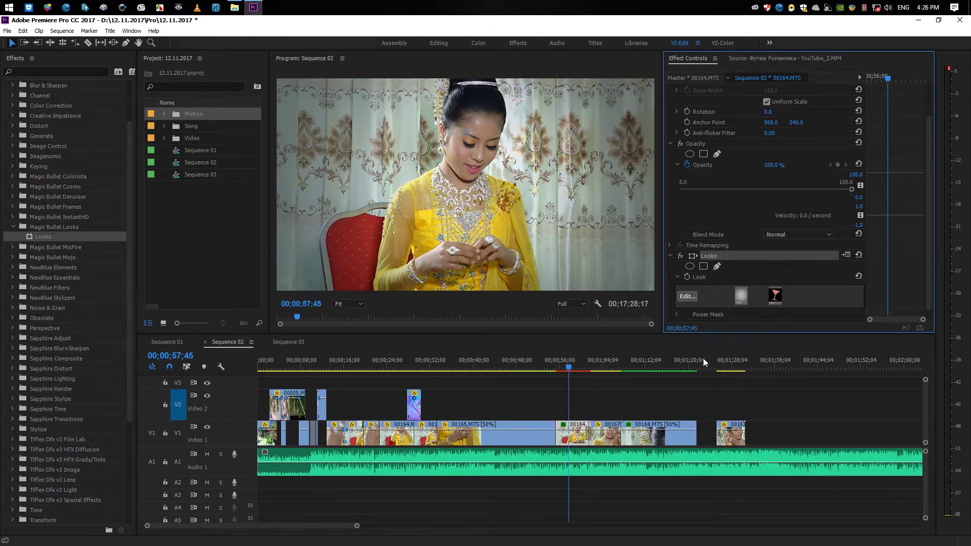
pyautogui.moveTo(349, 365); pyautogui.dragTo(371, 368)
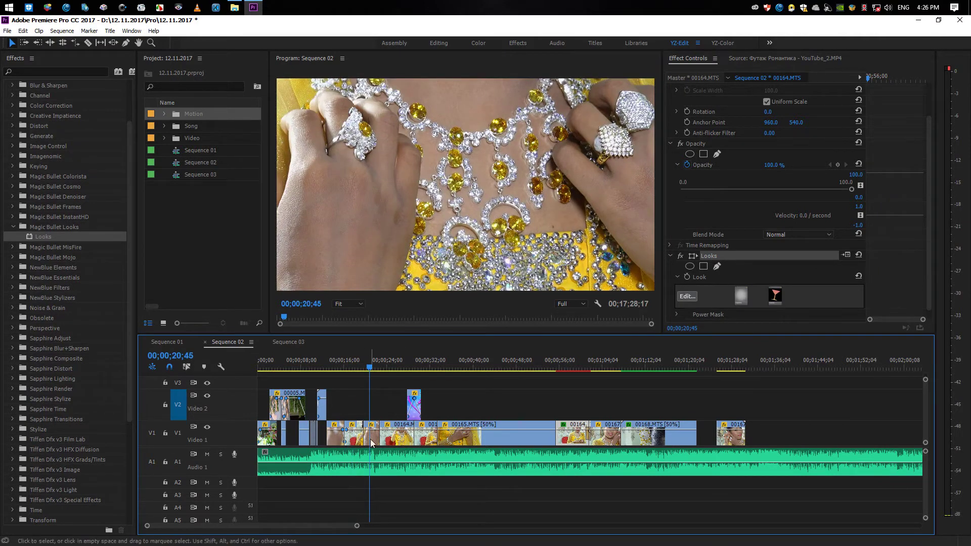
pyautogui.click(372, 439)
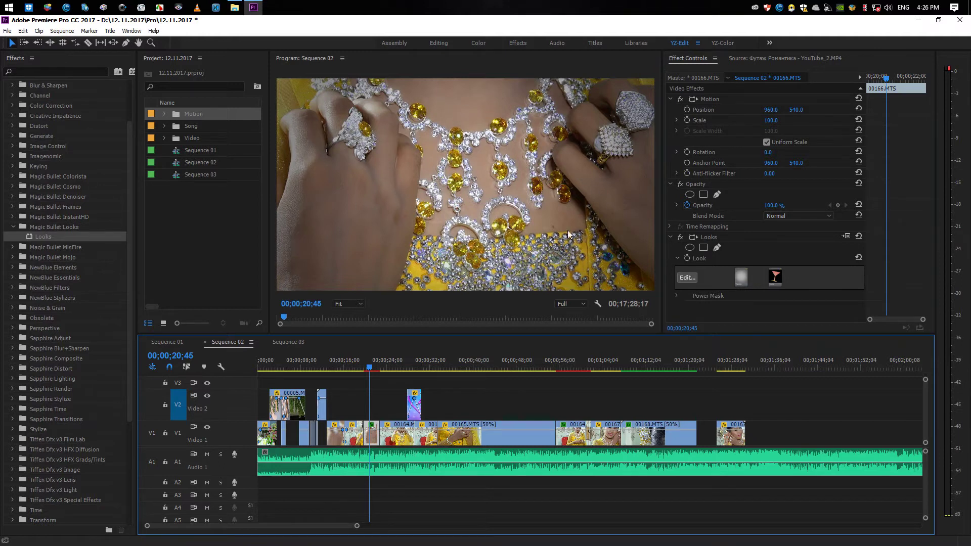
# Switch the pasted Looks grade on 00166.MTS on and off to compare, leaving it on
pyautogui.click(681, 237)
pyautogui.click(681, 238)
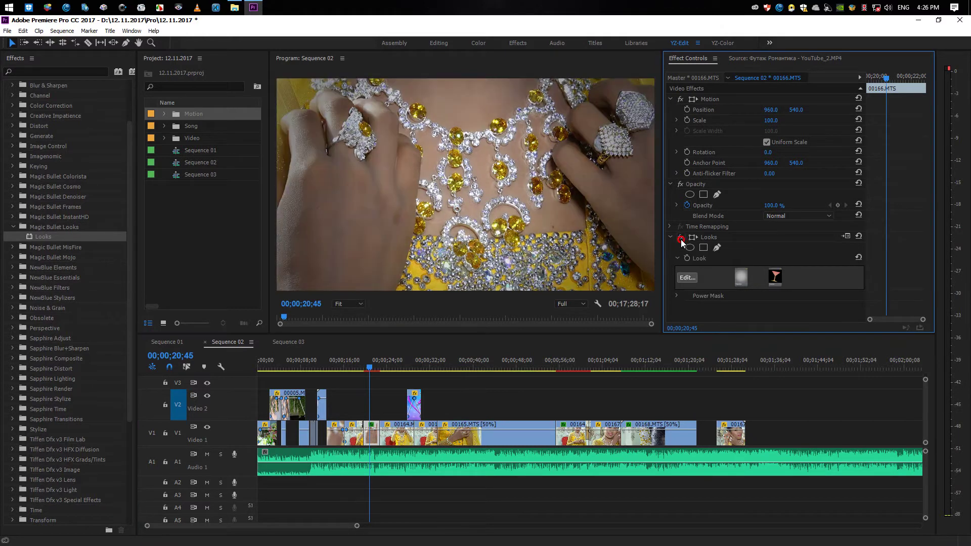
pyautogui.click(681, 238)
pyautogui.click(680, 238)
pyautogui.click(681, 237)
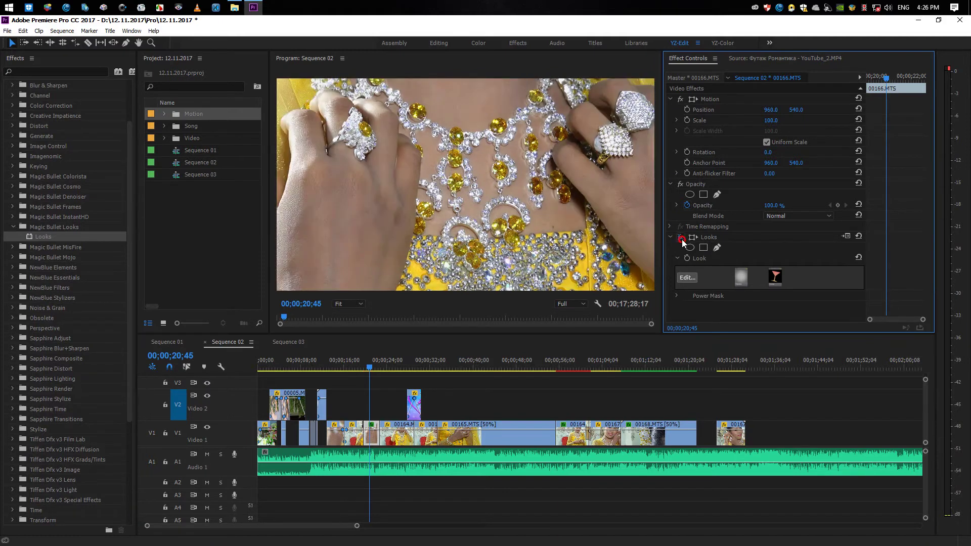
pyautogui.click(681, 238)
pyautogui.click(681, 238)
pyautogui.click(681, 238)
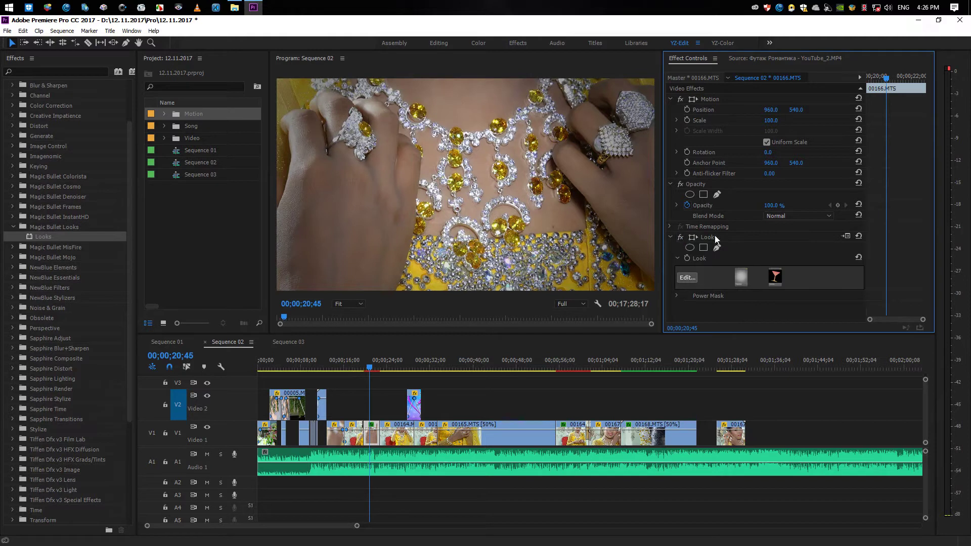
# Delete the Vignette from the necklace close-up's look, keeping only Cosmo skin smoothing, and apply it
pyautogui.click(687, 279)
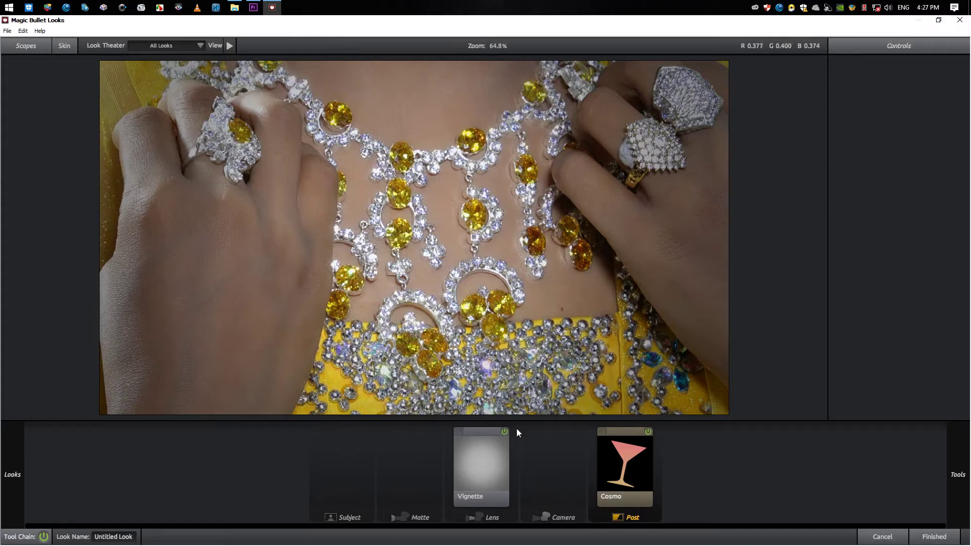
pyautogui.click(493, 461)
pyautogui.press('Delete')
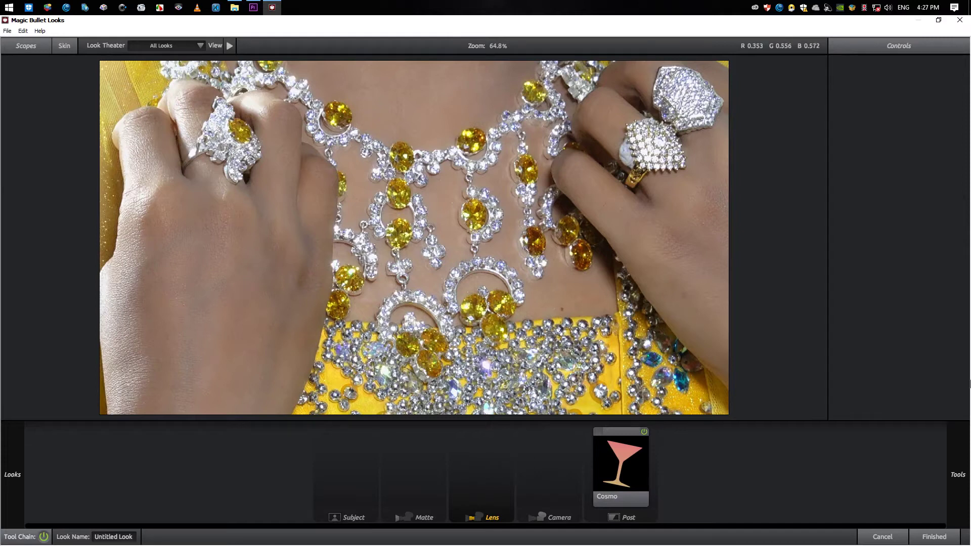
pyautogui.moveTo(947, 493)
pyautogui.click(934, 536)
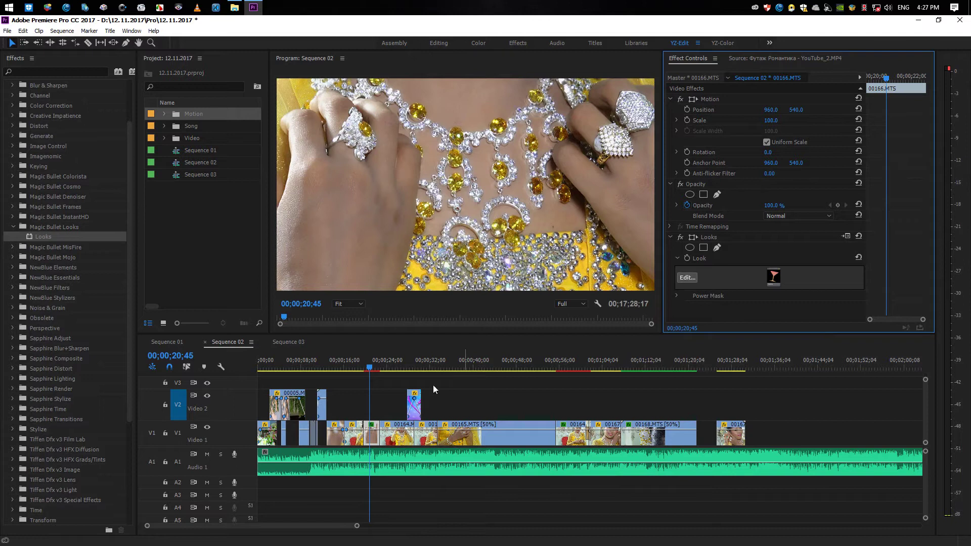
# Scrub the sequence from 00;00;24;58 to review the graded clips, then save the project
pyautogui.click(393, 364)
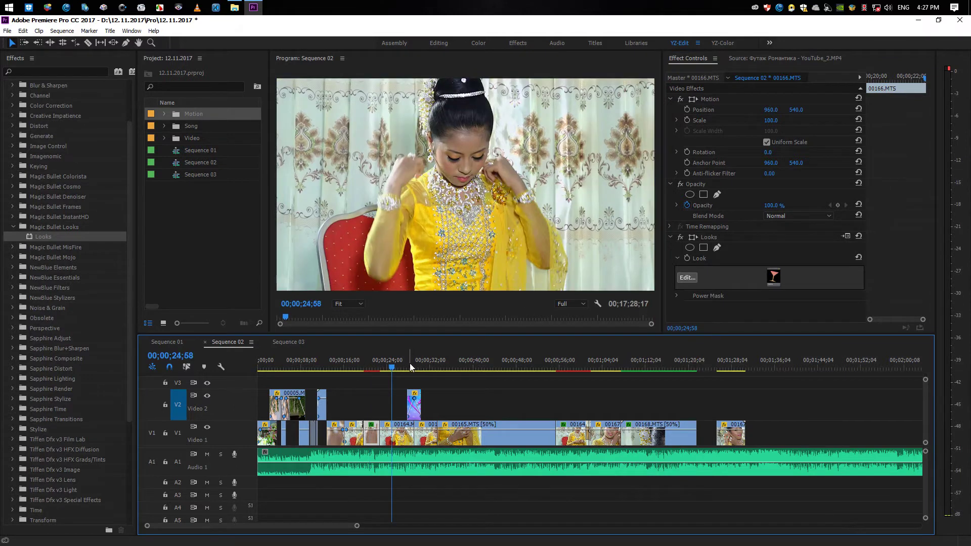
pyautogui.moveTo(411, 365); pyautogui.dragTo(472, 366)
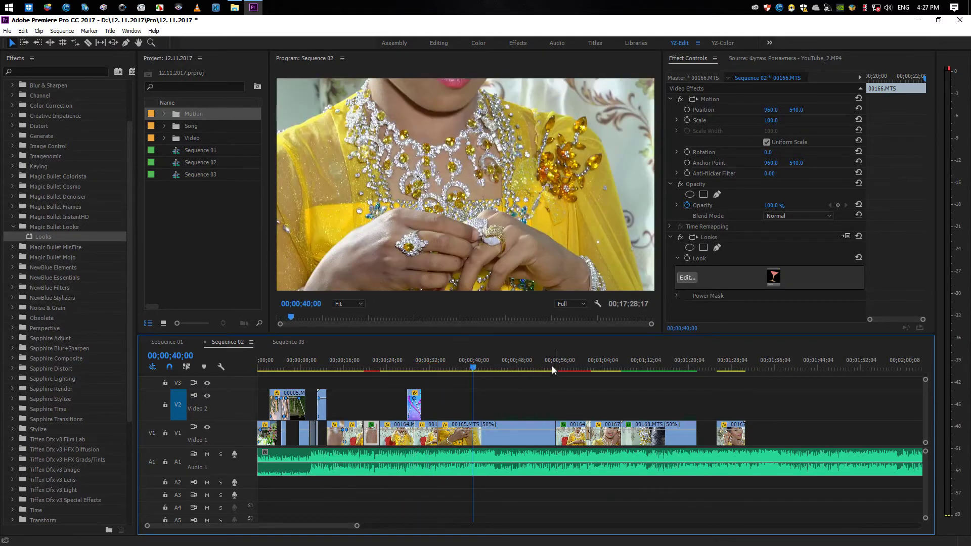
pyautogui.click(536, 367)
pyautogui.press('Return')
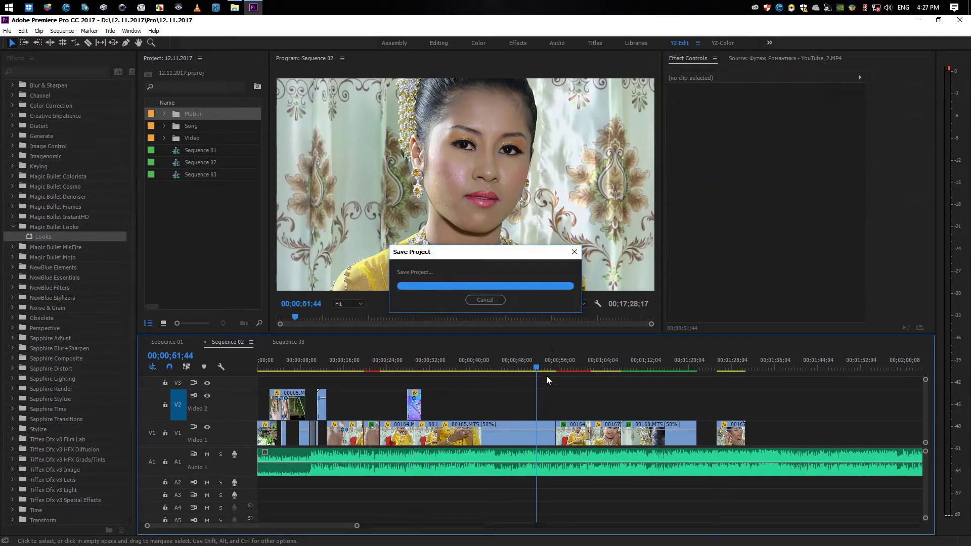
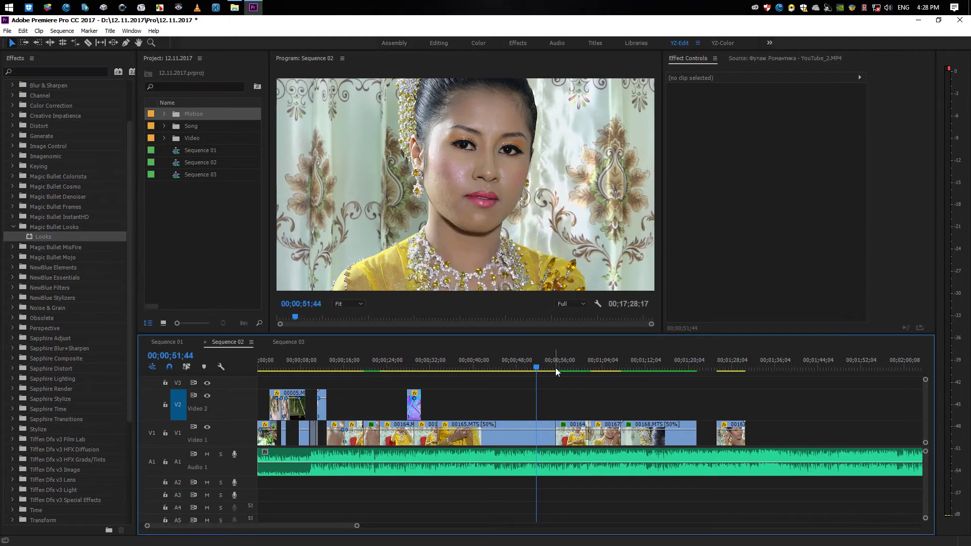
# Save, play back Sequence 02, park the playhead at 00;00;56;54, and save again
pyautogui.hotkey('ctrl', 's')
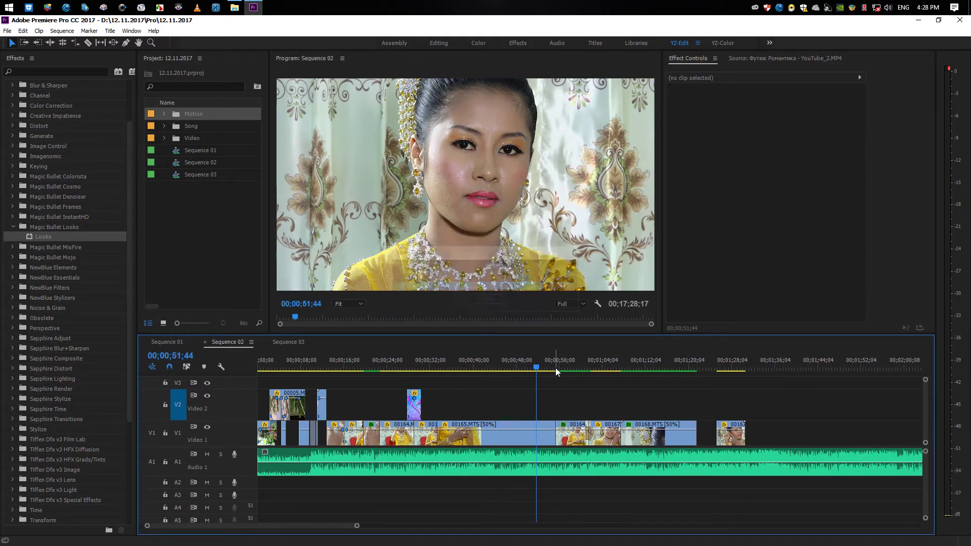
pyautogui.hotkey('shift', 'k')
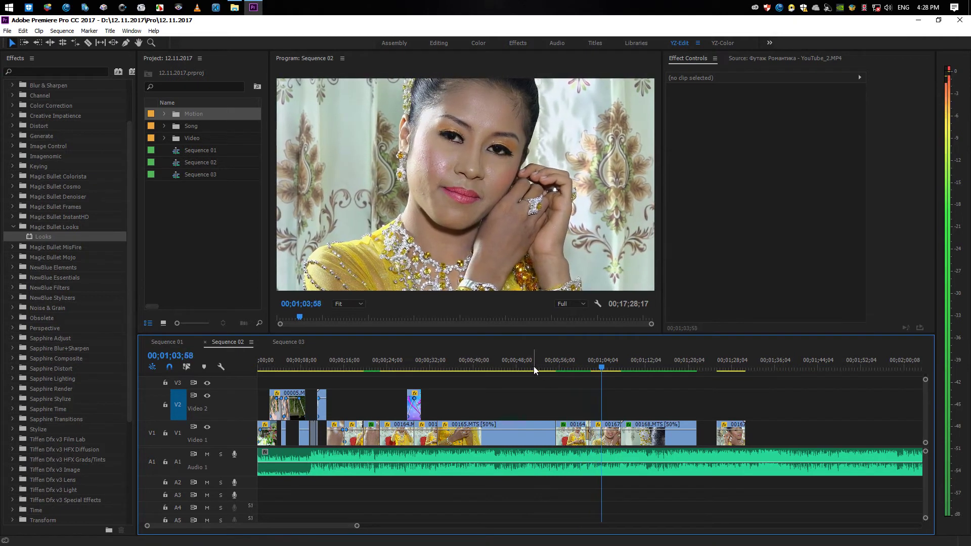
pyautogui.click(566, 369)
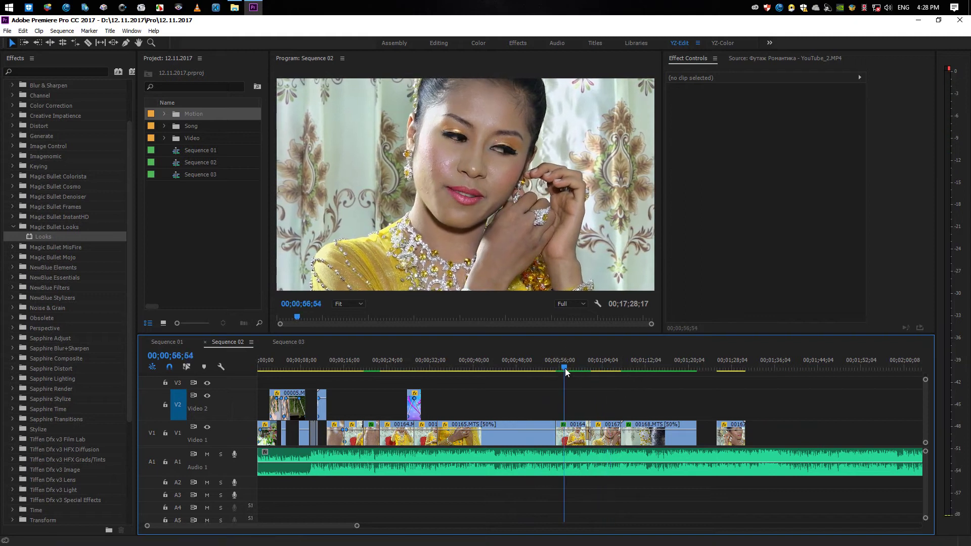
pyautogui.hotkey('ctrl', 's')
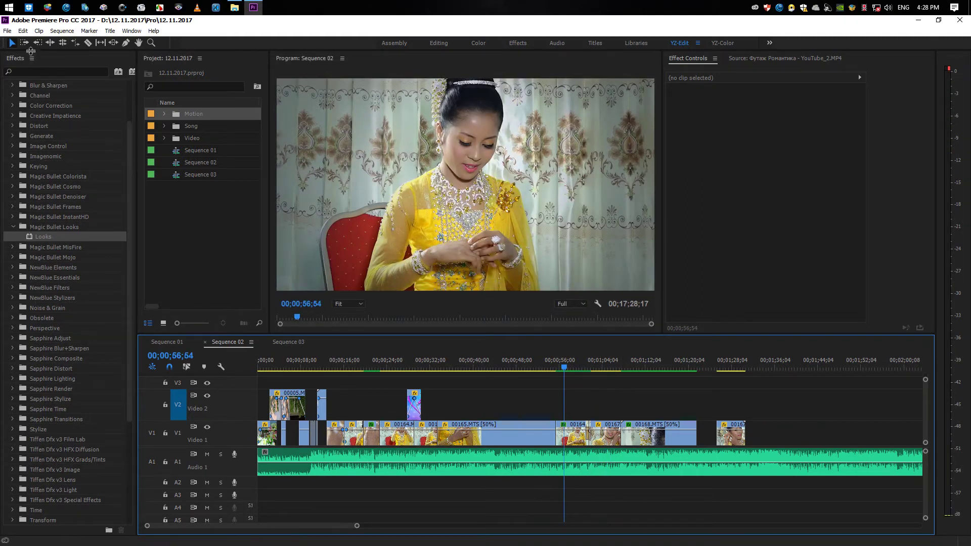
pyautogui.click(23, 31)
# In General preferences, tick 'Play work area after rendering previews' and confirm with OK
pyautogui.moveTo(103, 328)
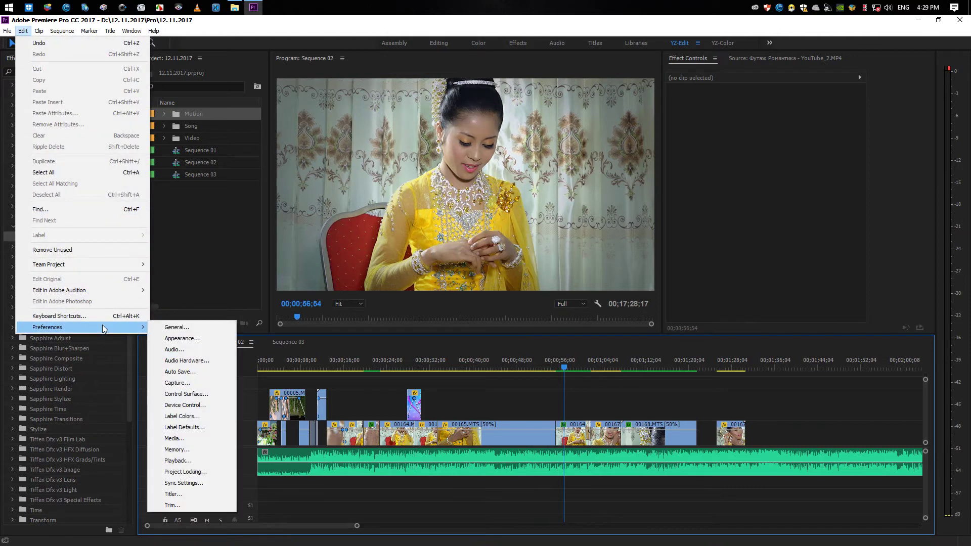
pyautogui.click(202, 330)
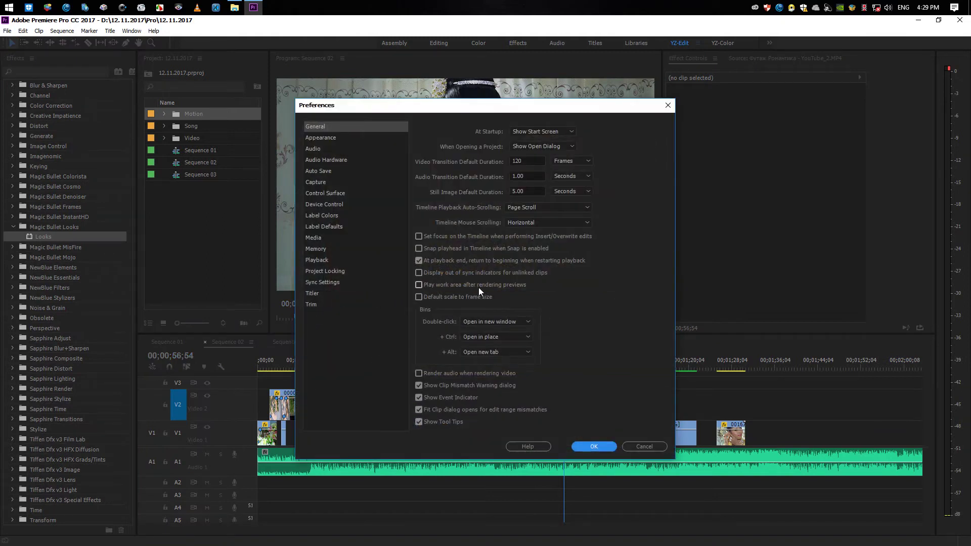
pyautogui.click(419, 286)
pyautogui.click(599, 449)
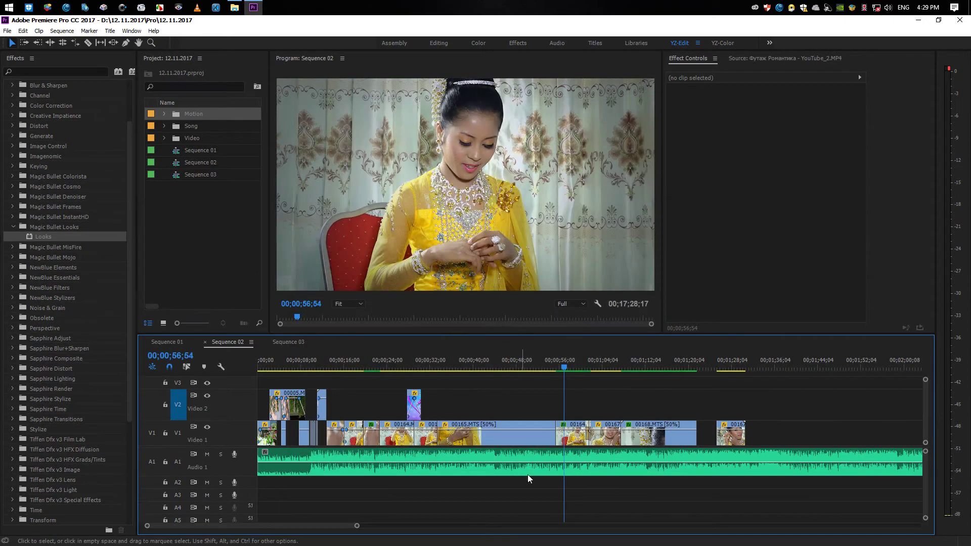
# Replay an earlier stretch, park on the woman in yellow at 00;00;31;16, and save
pyautogui.click(540, 368)
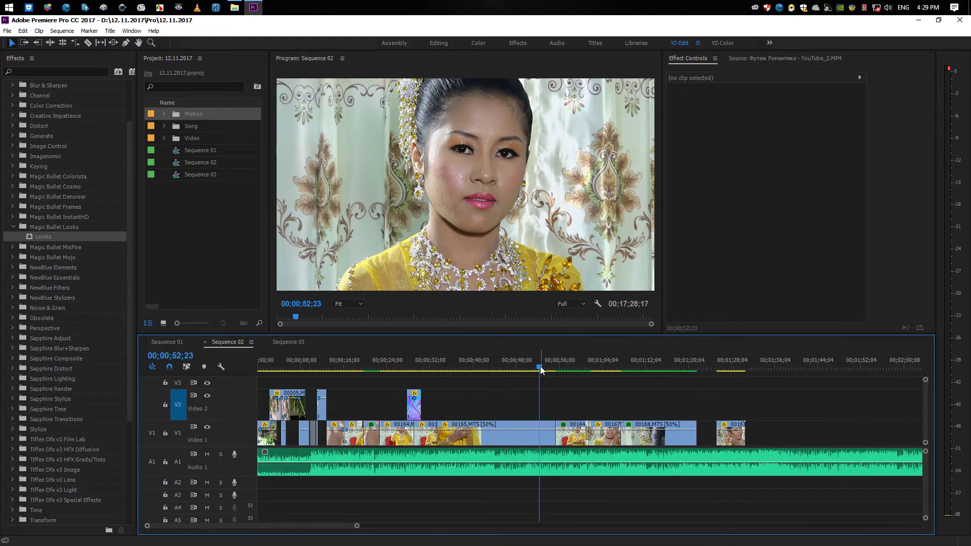
pyautogui.click(359, 362)
pyautogui.press('space')
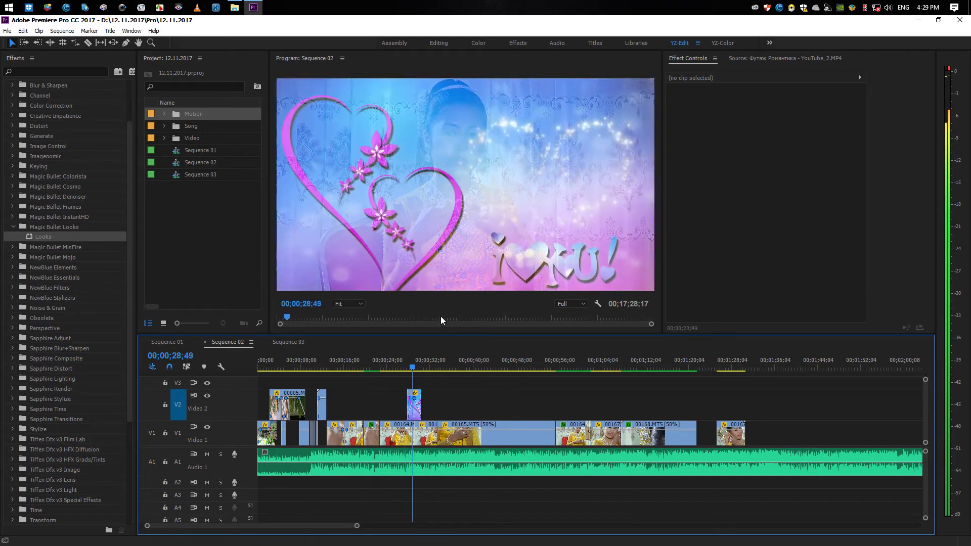
pyautogui.click(428, 363)
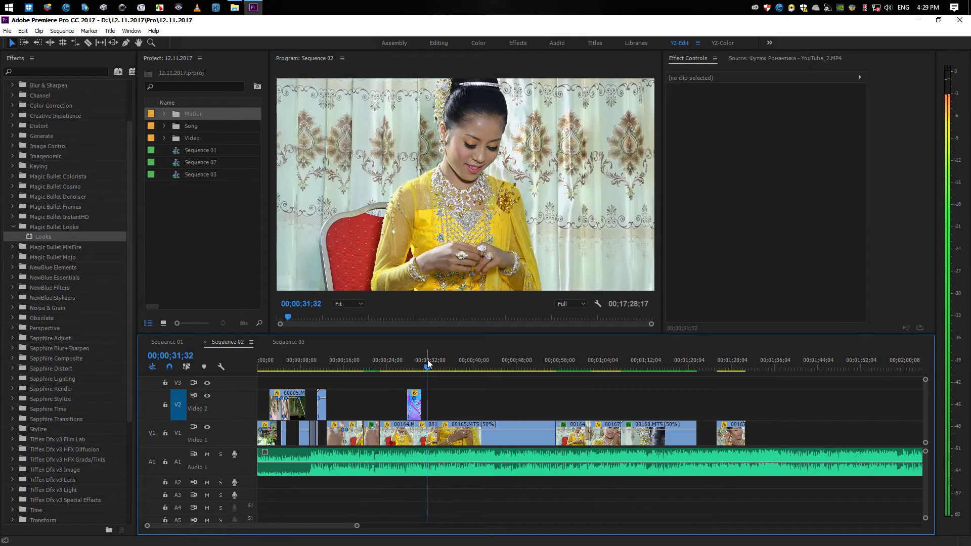
pyautogui.moveTo(427, 363); pyautogui.dragTo(427, 364)
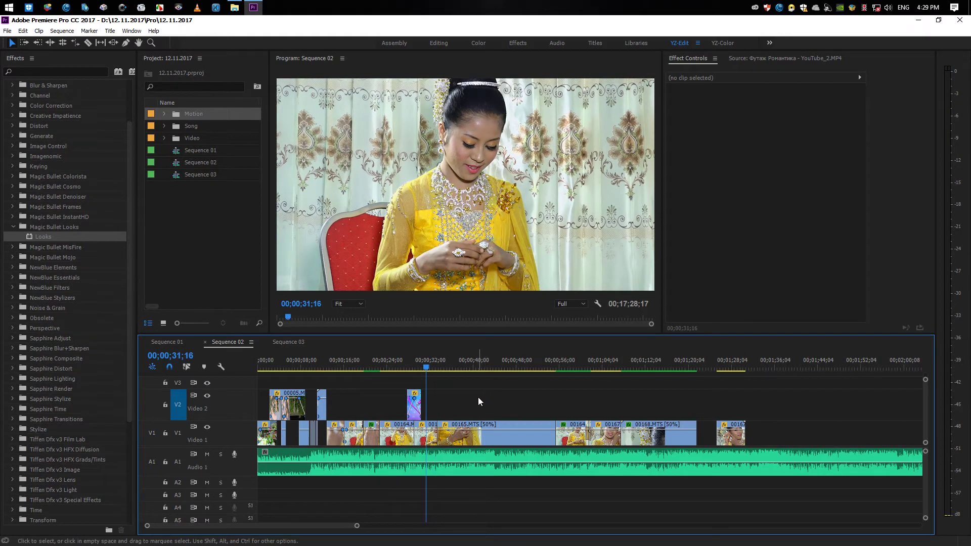
pyautogui.hotkey('ctrl', 's')
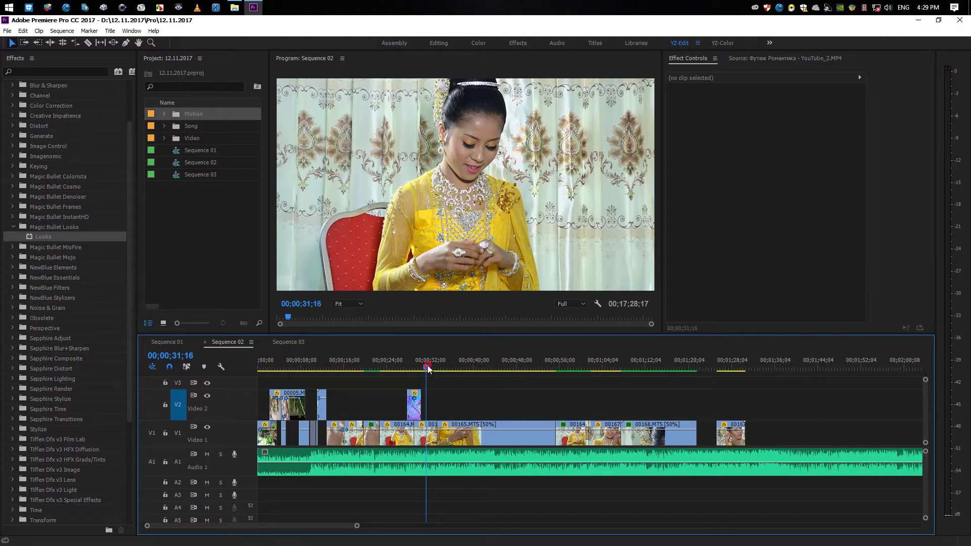
# Select clip 00164.MTS, collapse its Opacity and the Magic Bullet Looks folder, and save
pyautogui.moveTo(427, 368); pyautogui.dragTo(430, 368)
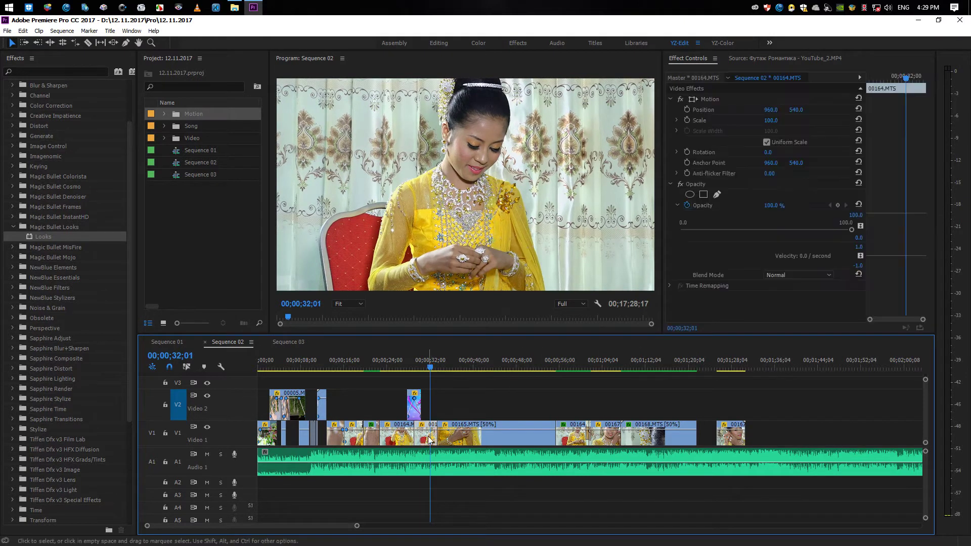
pyautogui.click(672, 184)
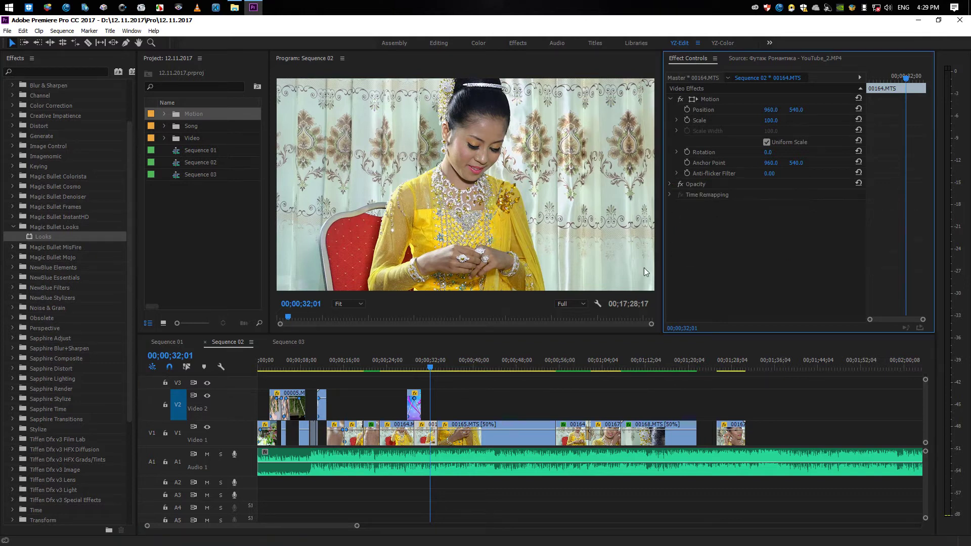
pyautogui.click(13, 227)
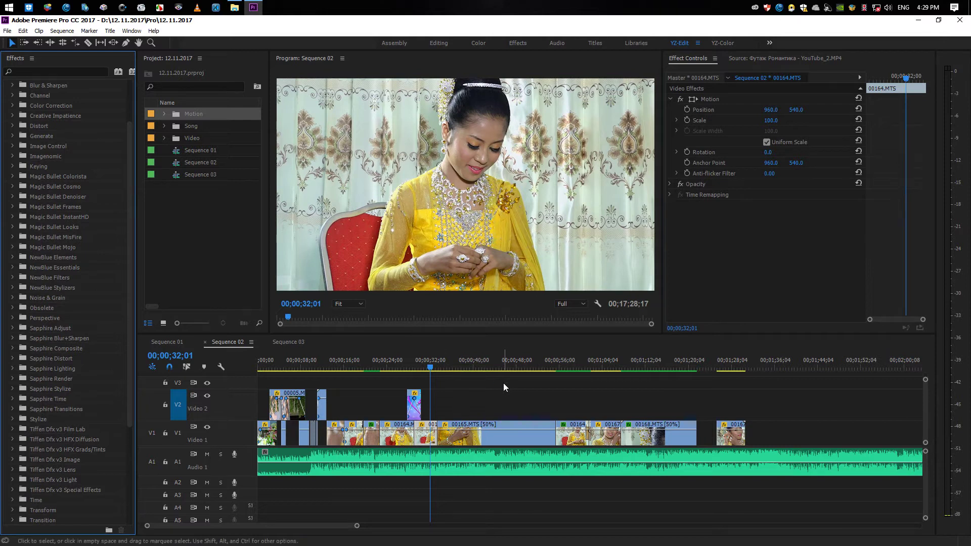
pyautogui.hotkey('ctrl', 's')
pyautogui.click(462, 385)
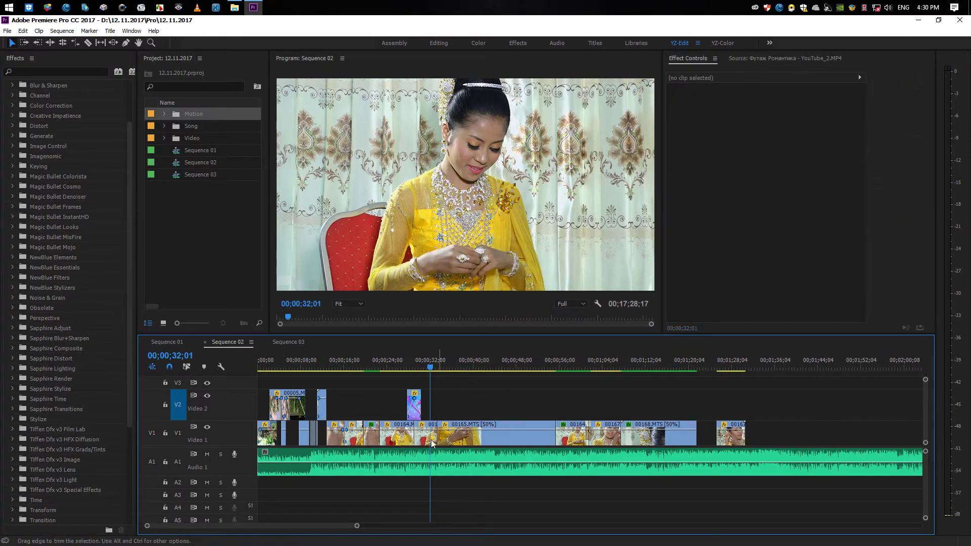
pyautogui.click(424, 442)
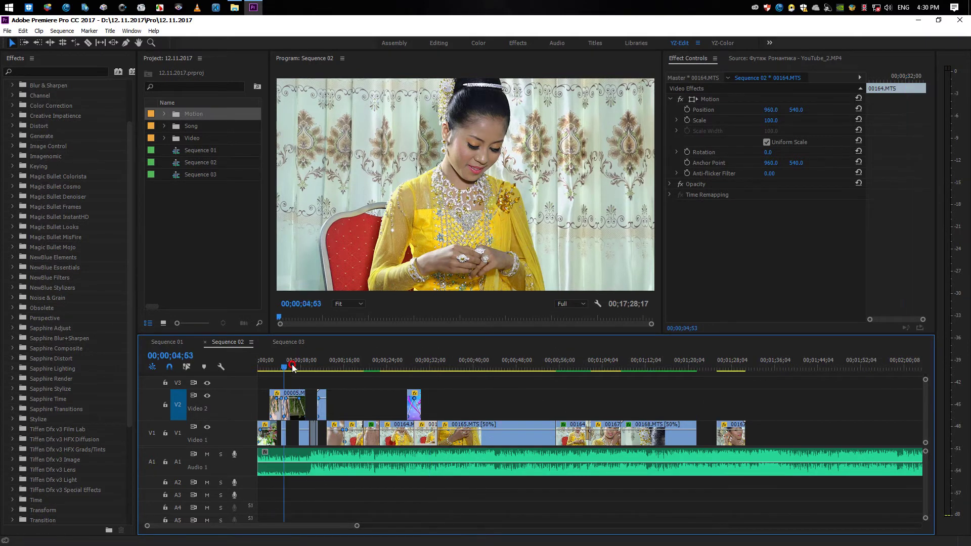
# Scrub the footage back to about 00;00;36;37 and expand the NewBlue Elements effects folder
pyautogui.click(463, 362)
pyautogui.moveTo(464, 363); pyautogui.dragTo(457, 363)
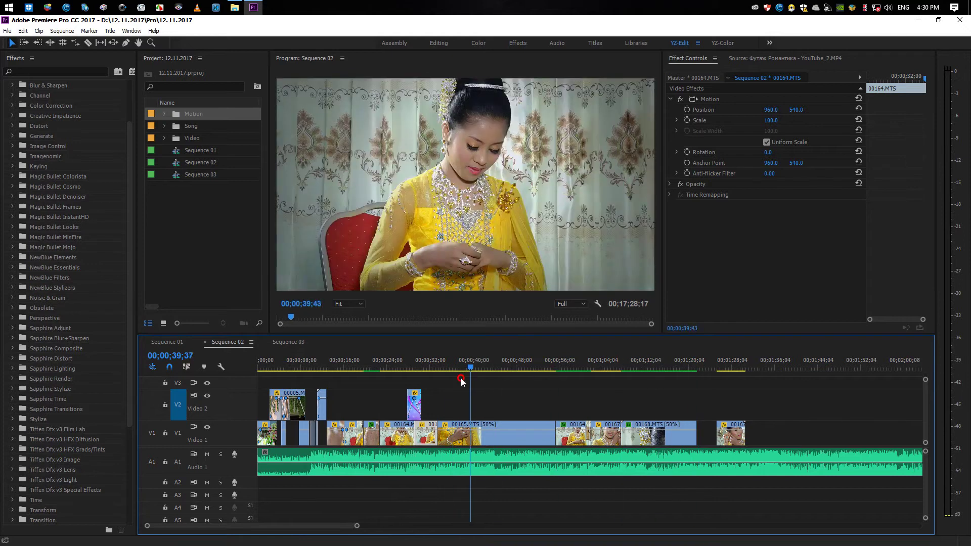
pyautogui.moveTo(586, 380); pyautogui.dragTo(737, 387)
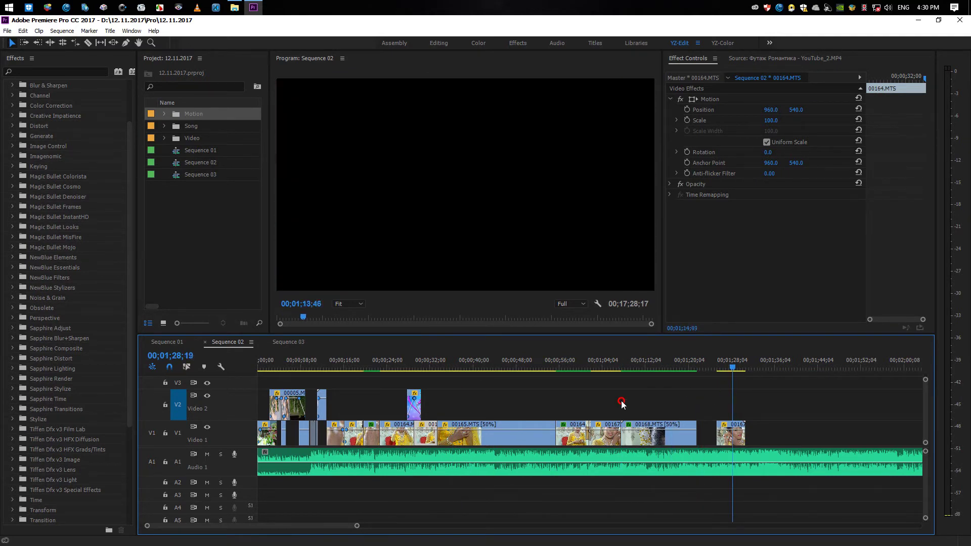
pyautogui.moveTo(736, 387); pyautogui.dragTo(431, 407)
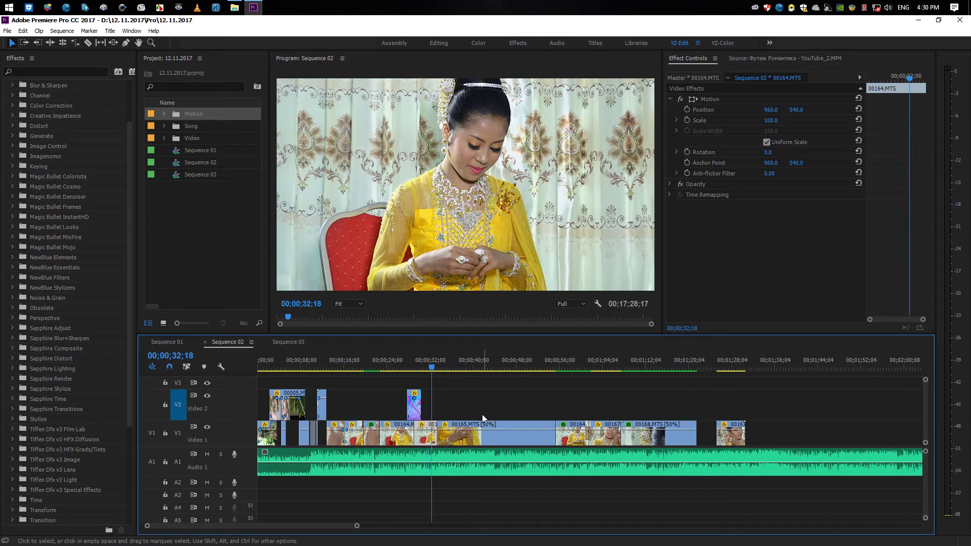
pyautogui.scroll(-3, 70, 348)
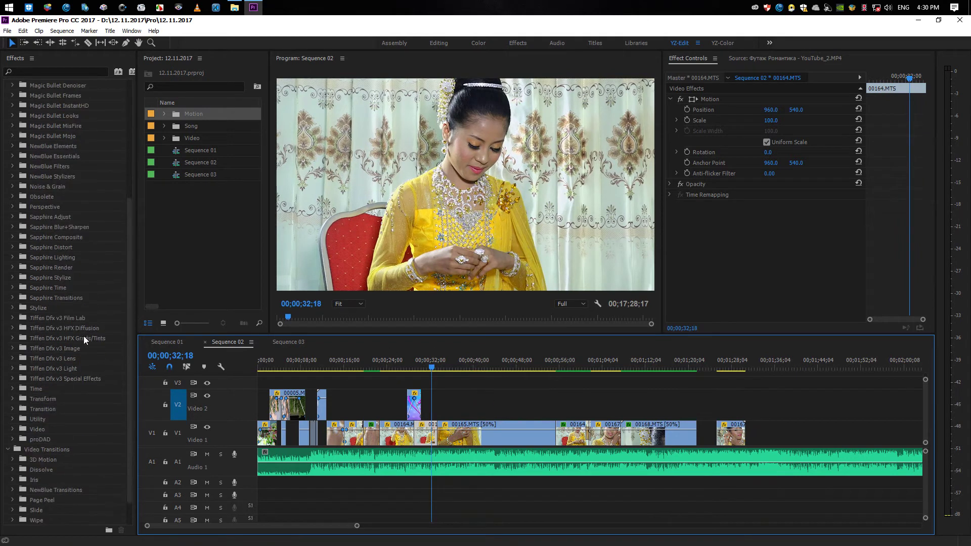
pyautogui.scroll(3, 71, 339)
pyautogui.scroll(5, 75, 338)
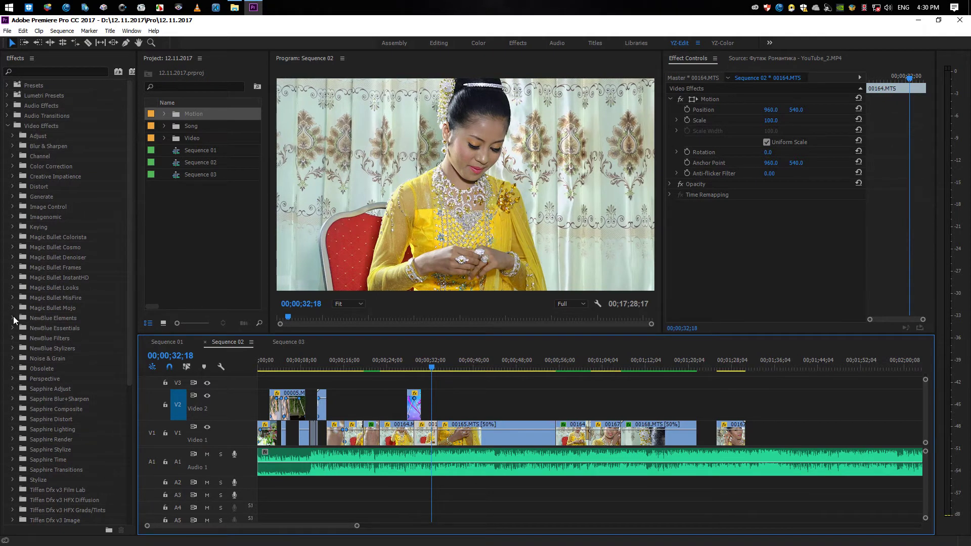
pyautogui.click(13, 317)
pyautogui.scroll(-2, 69, 409)
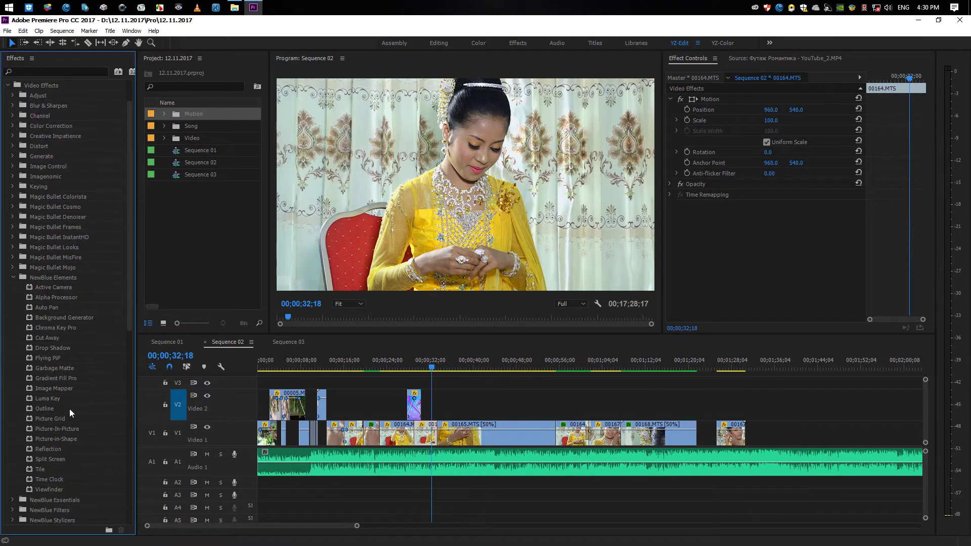
# Apply the NewBlue Tile effect to clip 00164.MTS and save
pyautogui.moveTo(36, 471); pyautogui.dragTo(429, 429)
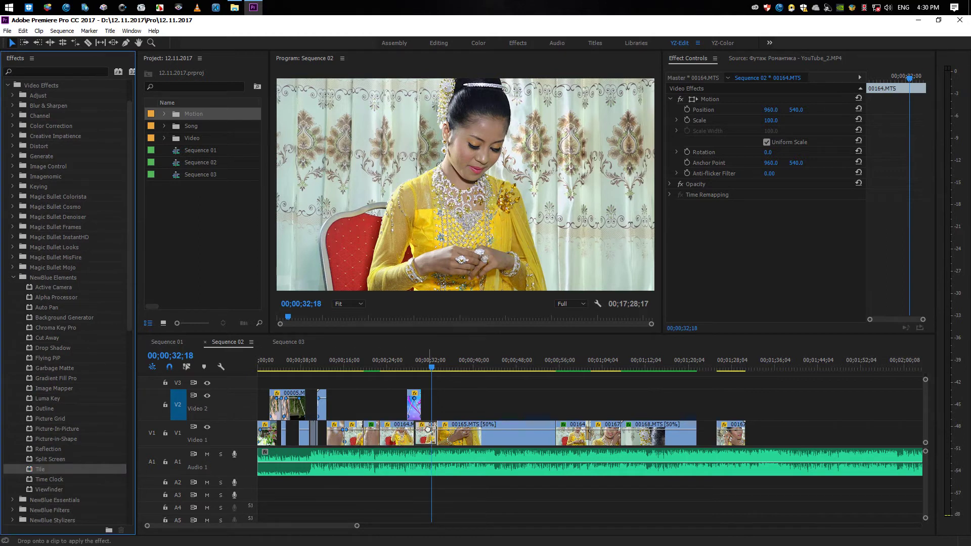
pyautogui.moveTo(428, 428); pyautogui.dragTo(428, 430)
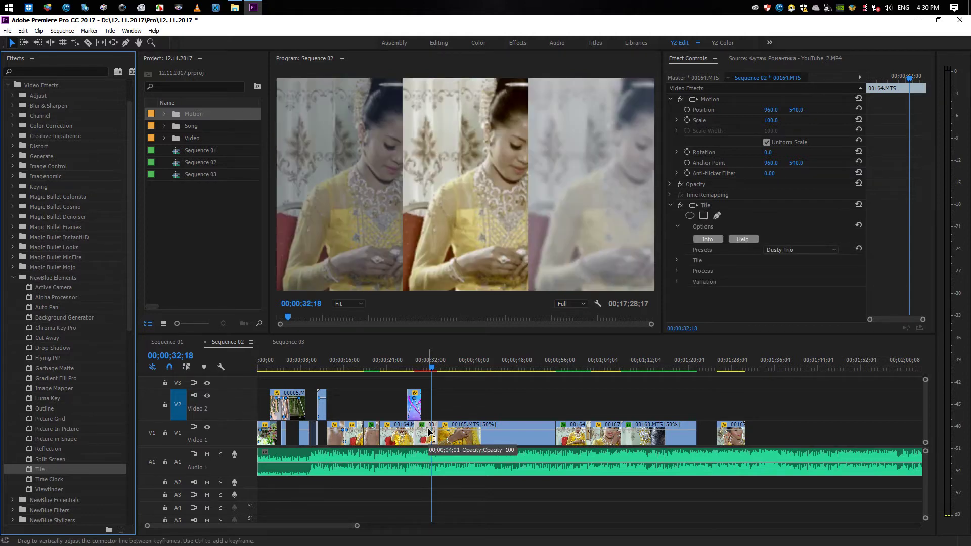
pyautogui.hotkey('ctrl', 's')
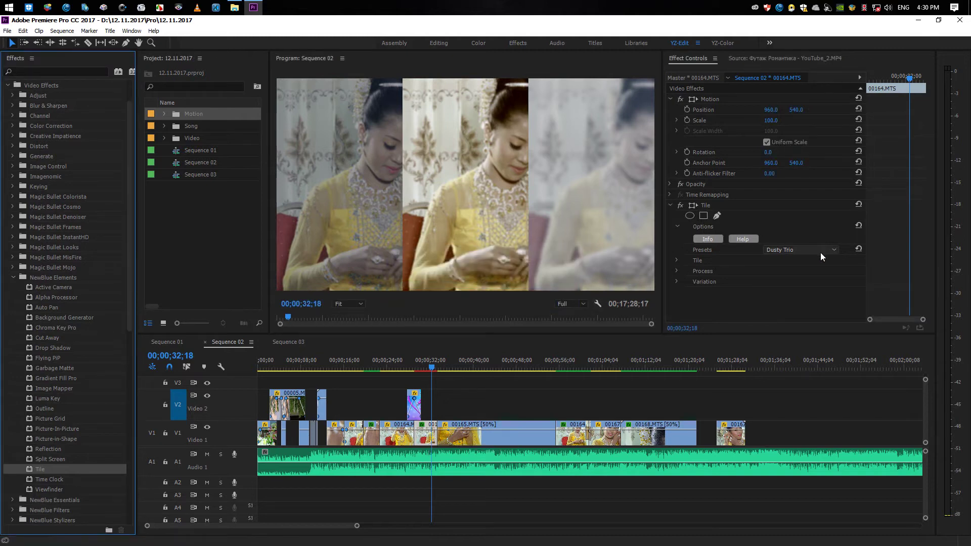
# Set the Tile origin X to 921.8 and replay the tiled clip from 00;00;30;31
pyautogui.click(677, 260)
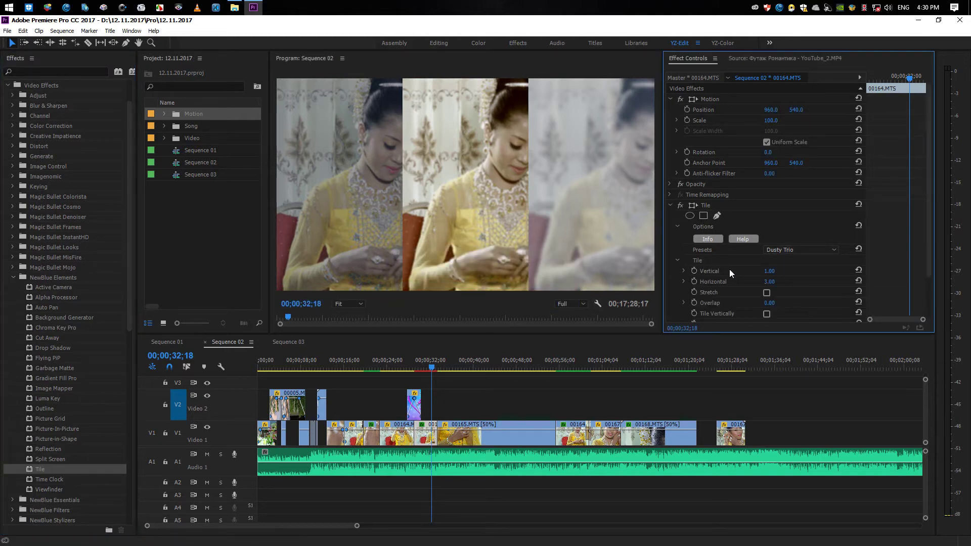
pyautogui.click(677, 260)
pyautogui.click(677, 259)
pyautogui.moveTo(927, 167); pyautogui.dragTo(929, 192)
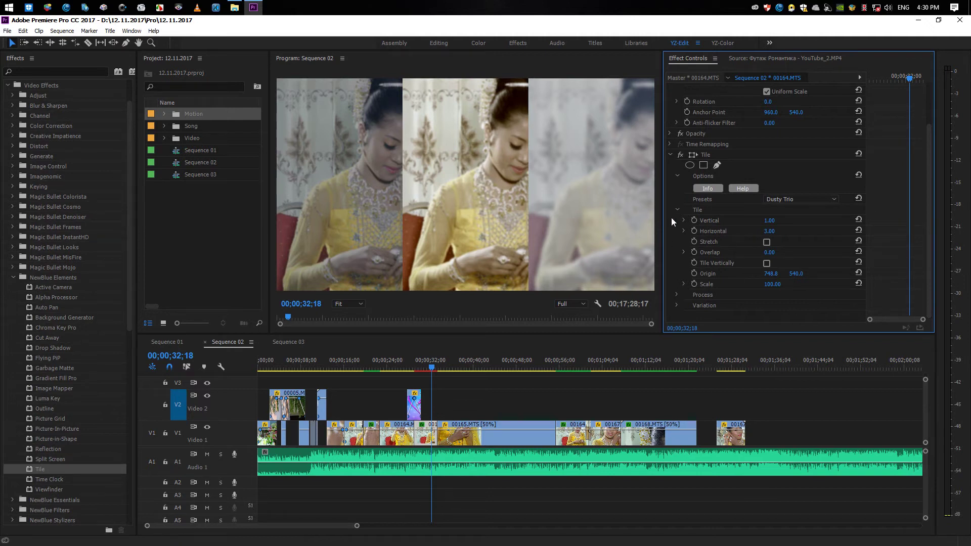
pyautogui.moveTo(772, 276); pyautogui.dragTo(858, 283)
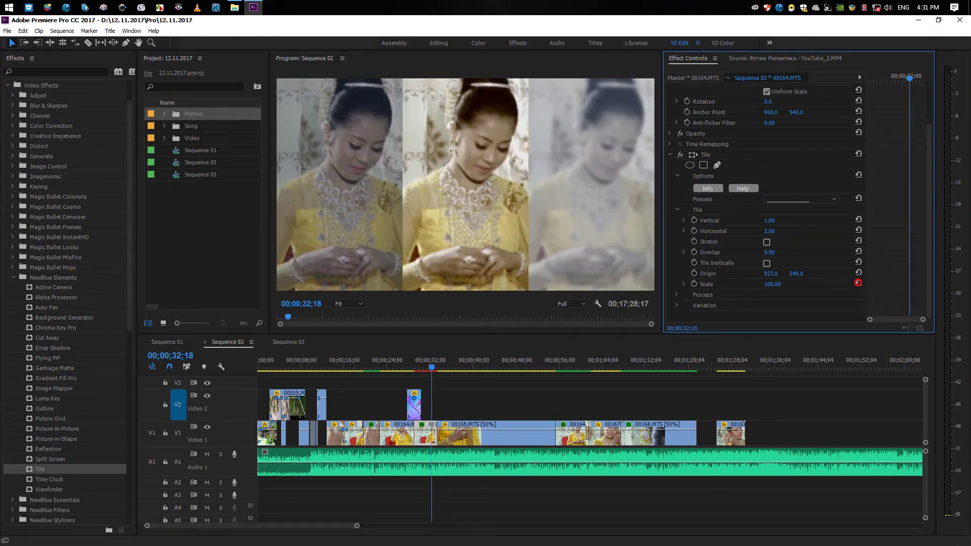
pyautogui.moveTo(858, 283); pyautogui.dragTo(855, 282)
pyautogui.moveTo(433, 368); pyautogui.dragTo(423, 369)
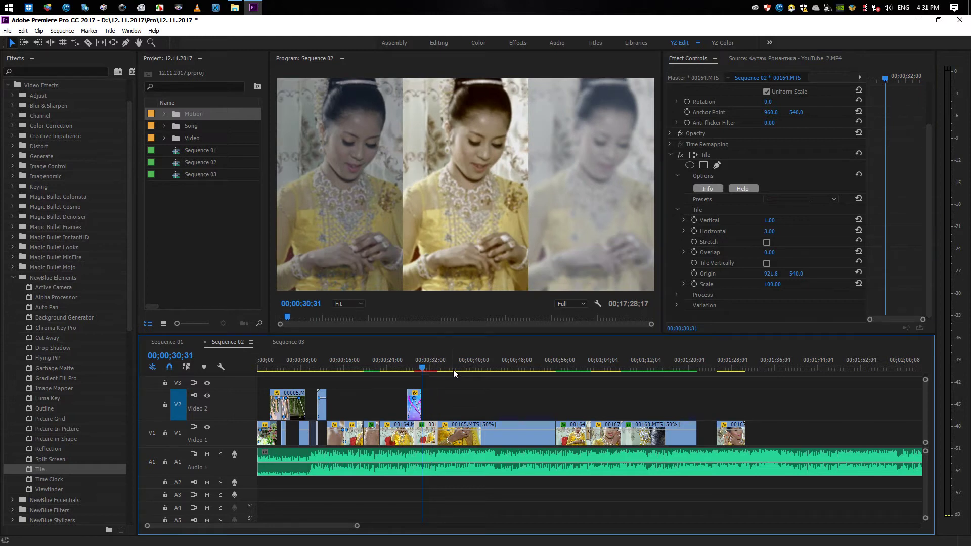
pyautogui.press('space')
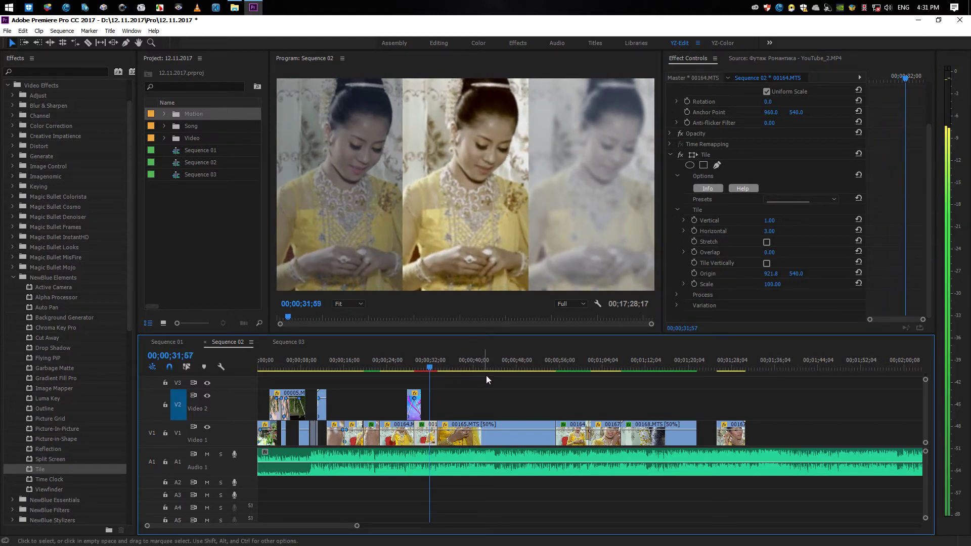
pyautogui.press('space')
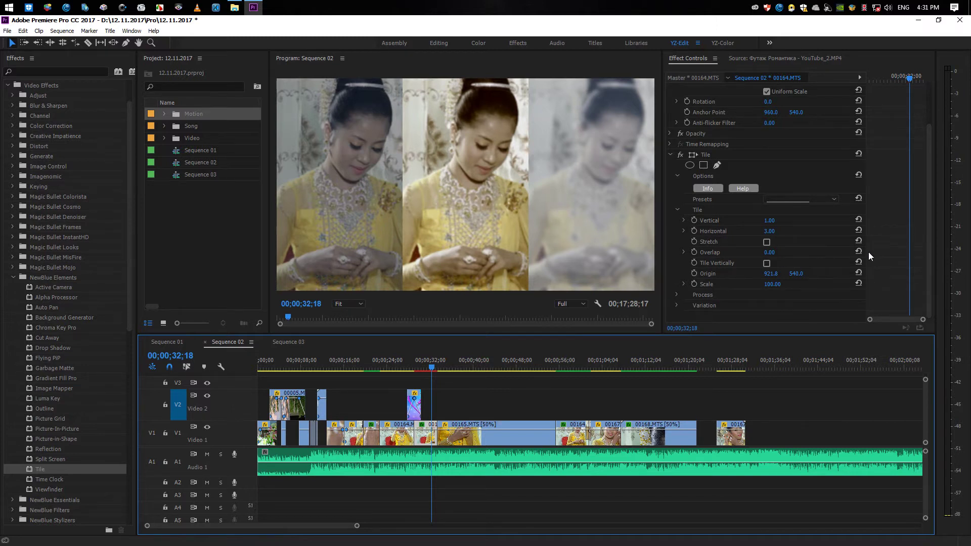
# Expand Tile's Process and Variation settings and drop Variation Blur from 87.00 to 23.30
pyautogui.click(677, 295)
pyautogui.moveTo(930, 192); pyautogui.dragTo(930, 240)
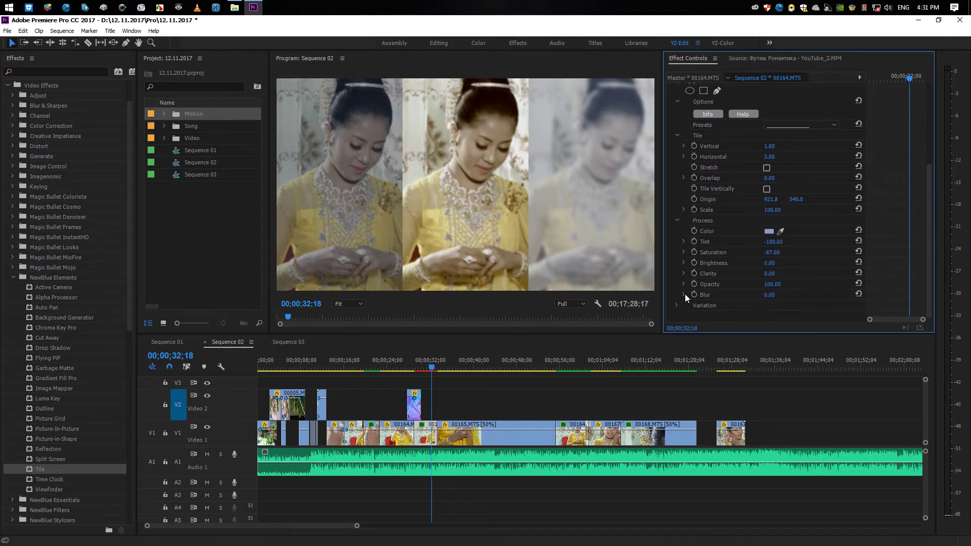
pyautogui.click(677, 305)
pyautogui.moveTo(932, 196); pyautogui.dragTo(931, 246)
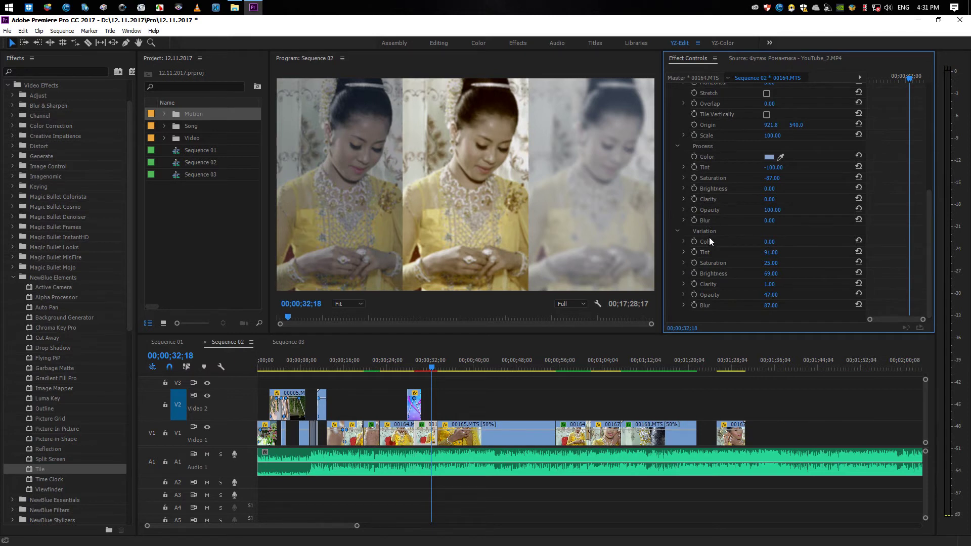
pyautogui.click(683, 305)
pyautogui.moveTo(927, 238)
pyautogui.mouseDown()
pyautogui.moveTo(858, 302)
pyautogui.moveTo(761, 309)
pyautogui.mouseUp()
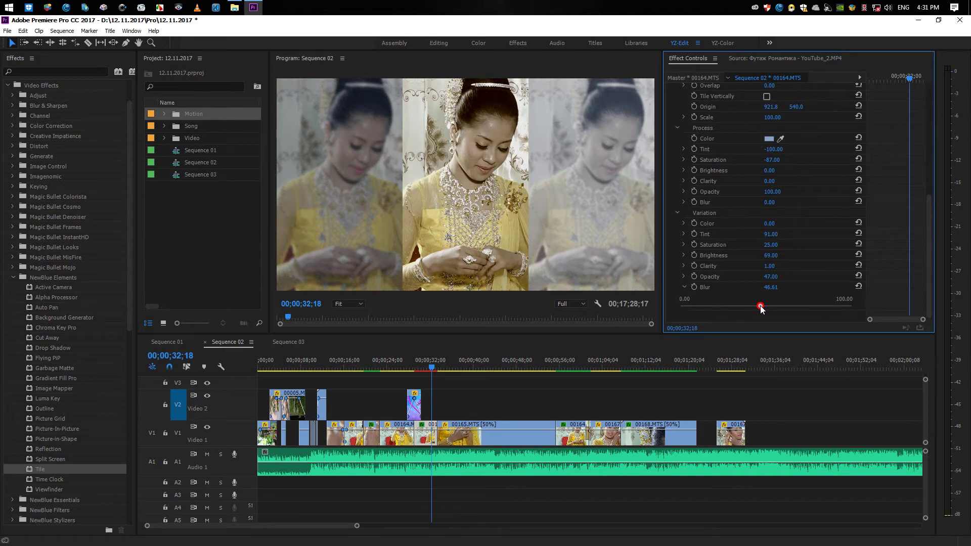
pyautogui.moveTo(761, 310)
pyautogui.mouseDown()
pyautogui.moveTo(652, 312)
pyautogui.moveTo(798, 317)
pyautogui.mouseUp()
pyautogui.moveTo(798, 317); pyautogui.dragTo(722, 317)
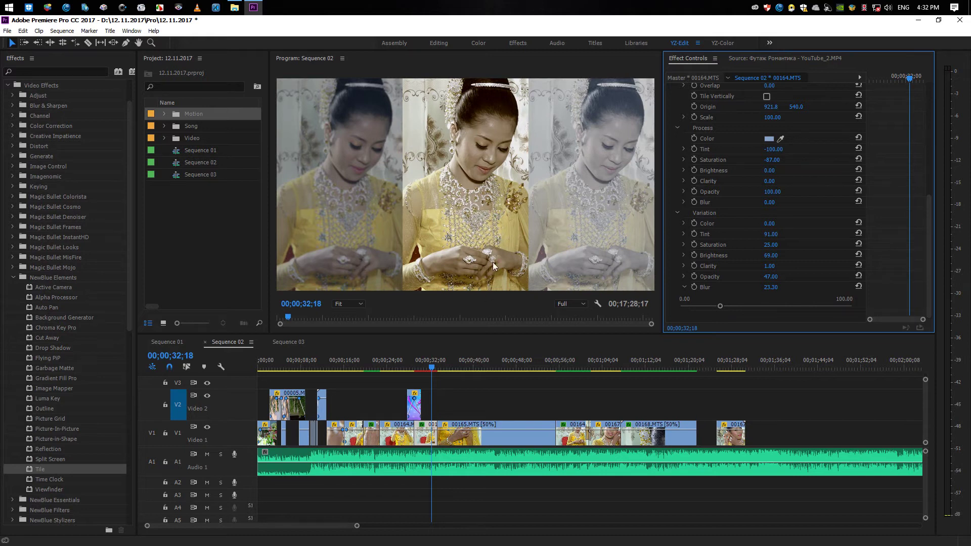
# Try the Dusty Trio, Fly On The Wall, Hazy Overlay, Micro Tiles and Mosaic Tiles presets
pyautogui.moveTo(928, 242); pyautogui.dragTo(928, 133)
pyautogui.click(834, 210)
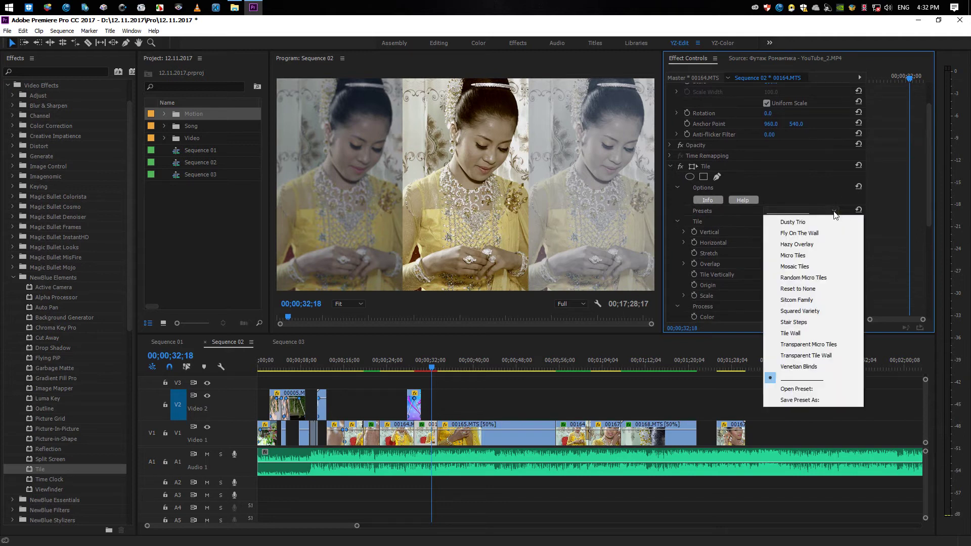
pyautogui.click(819, 224)
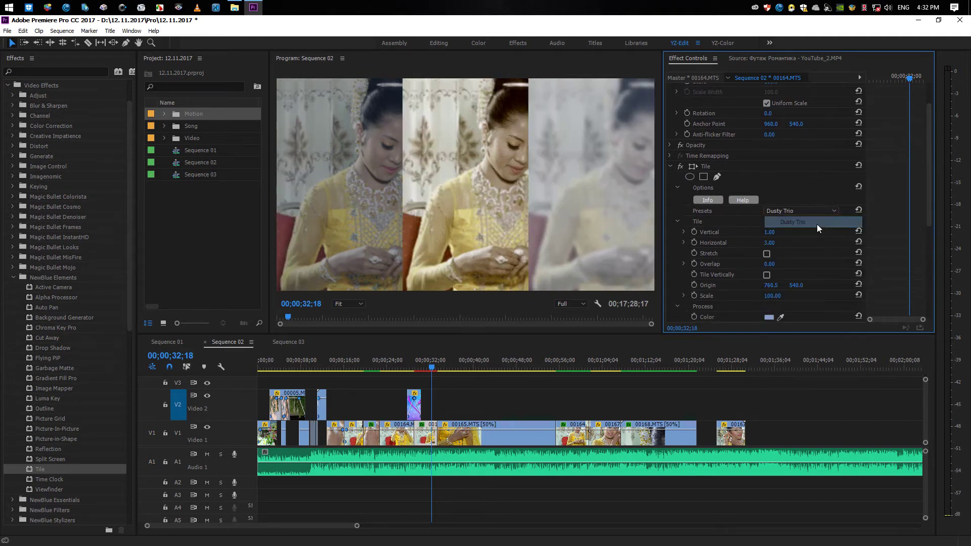
pyautogui.click(822, 211)
pyautogui.click(805, 233)
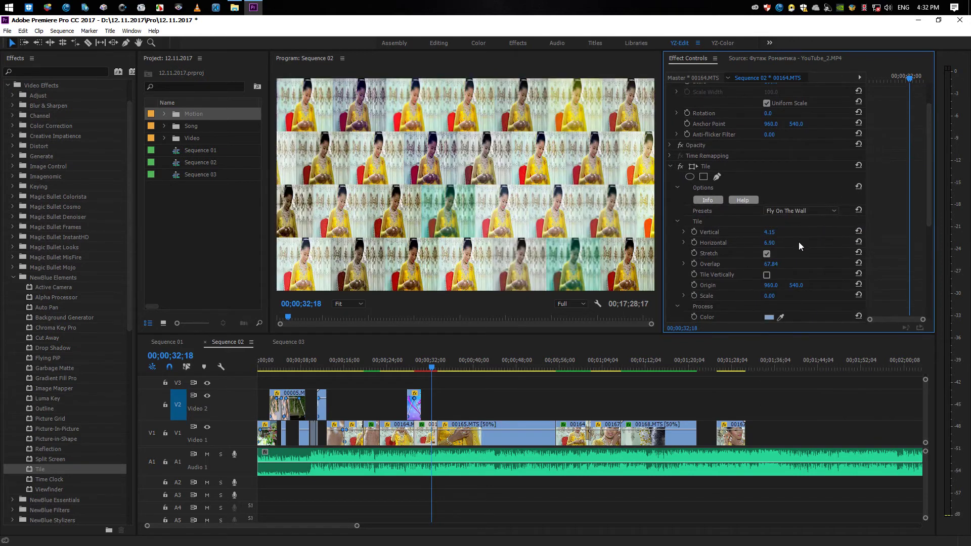
pyautogui.click(803, 211)
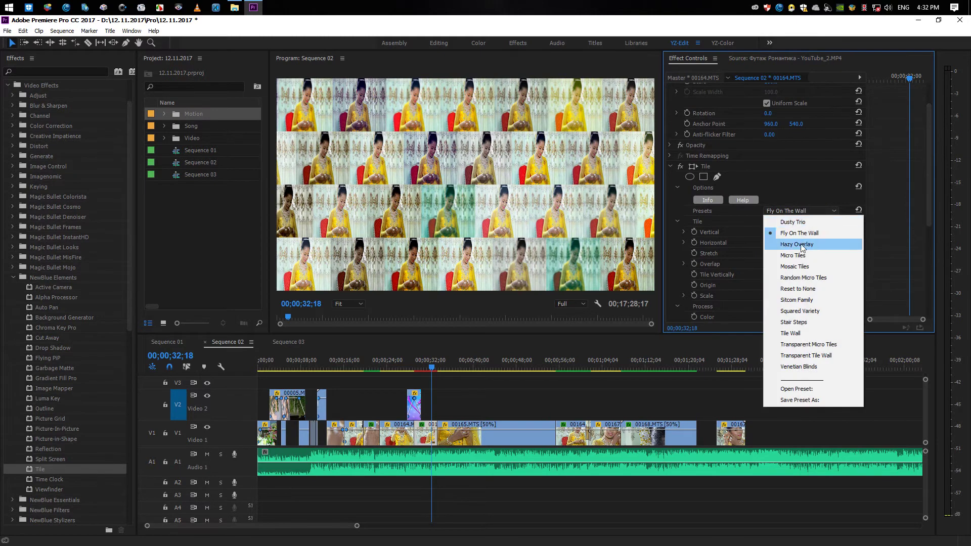
pyautogui.click(800, 244)
pyautogui.click(810, 212)
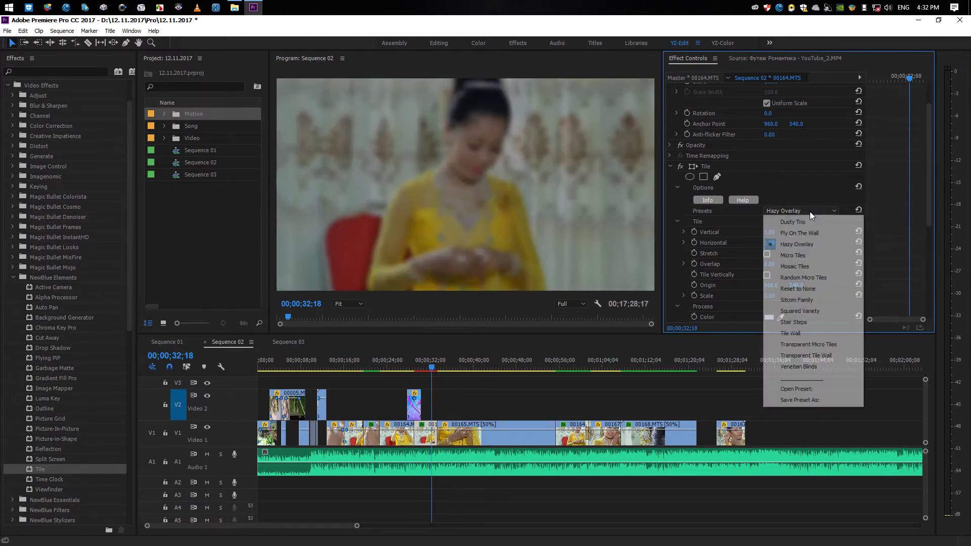
pyautogui.click(792, 257)
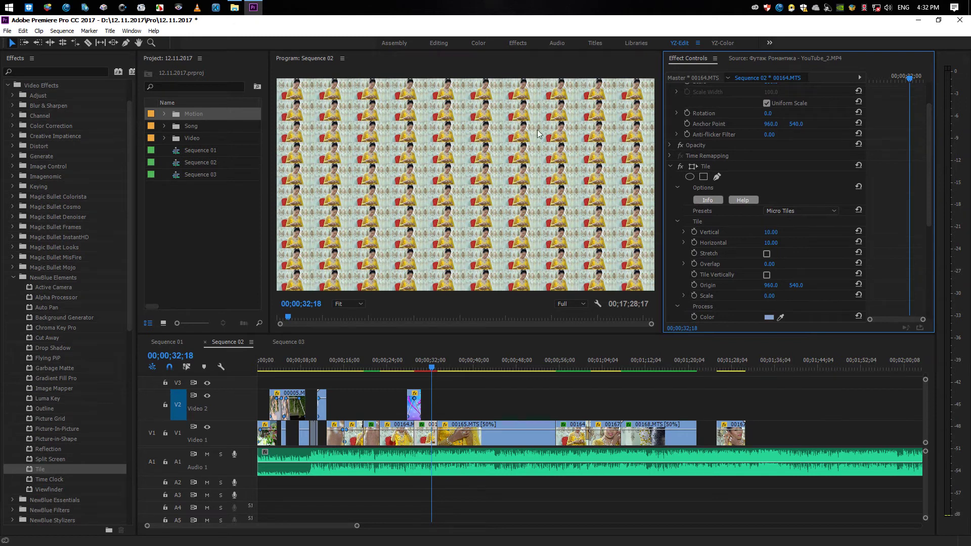
pyautogui.click(799, 208)
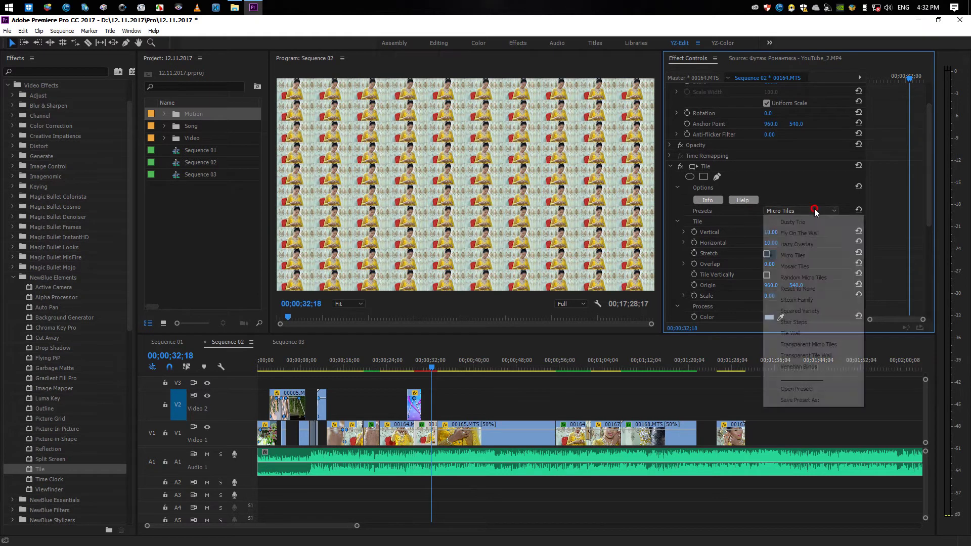
pyautogui.click(804, 266)
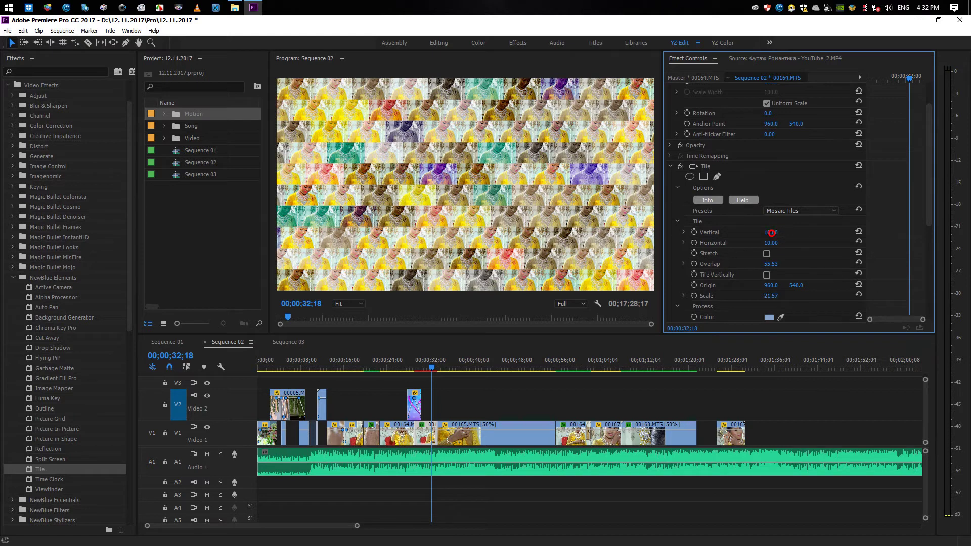
# Set the Tile Vertical and Horizontal counts to 2.00 each
pyautogui.click(773, 232)
pyautogui.write('2')
pyautogui.press('Return')
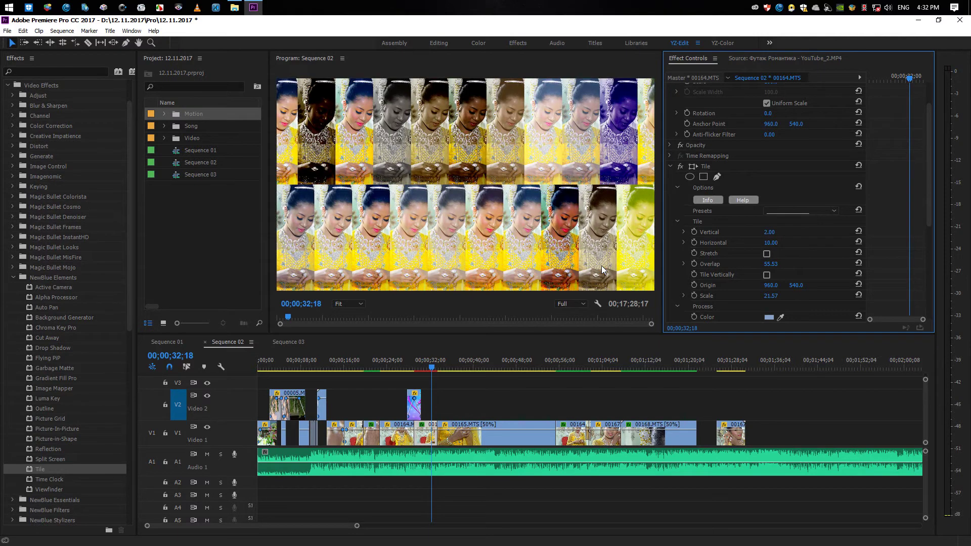
pyautogui.click(771, 242)
pyautogui.write('2')
pyautogui.press('Return')
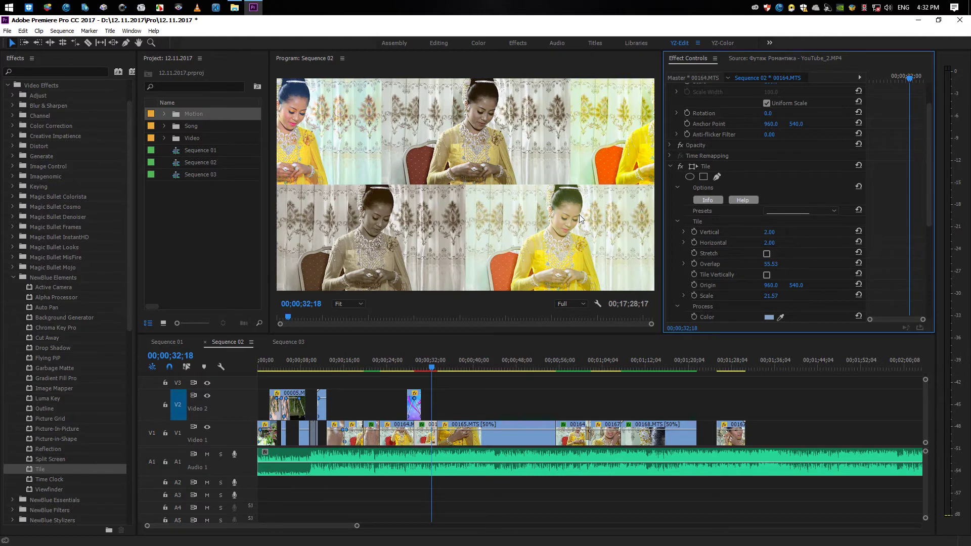
# Scrub the Tile Origin to 1131.0, 452.0 and the Scale up to 94.00
pyautogui.scroll(-5, 932, 195)
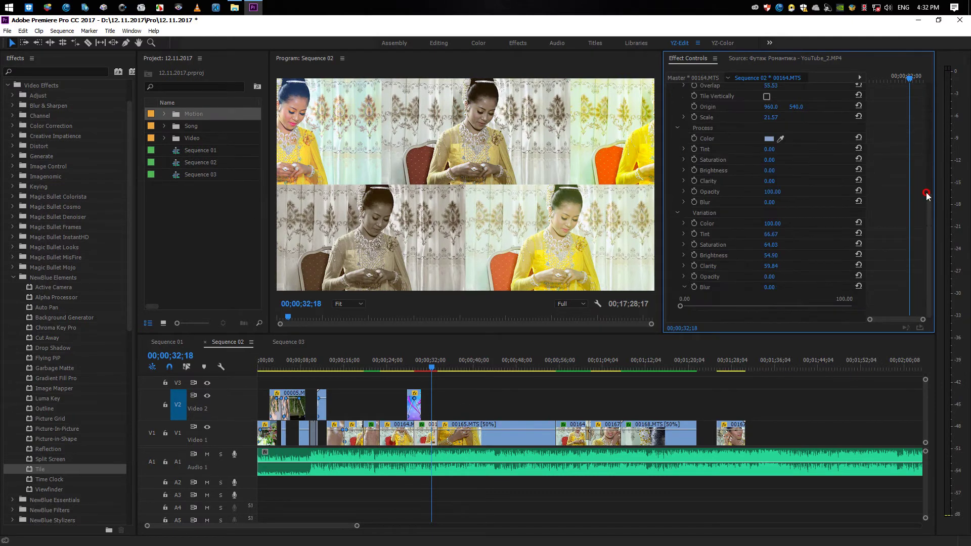
pyautogui.moveTo(929, 225); pyautogui.dragTo(930, 138)
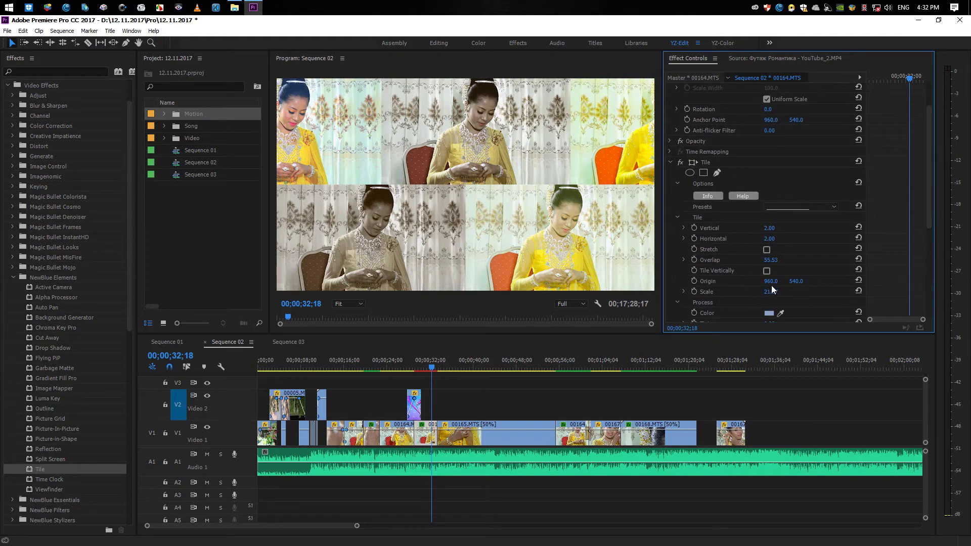
pyautogui.moveTo(772, 285)
pyautogui.mouseDown()
pyautogui.moveTo(726, 287)
pyautogui.moveTo(796, 286)
pyautogui.mouseUp()
pyautogui.moveTo(769, 292); pyautogui.dragTo(837, 308)
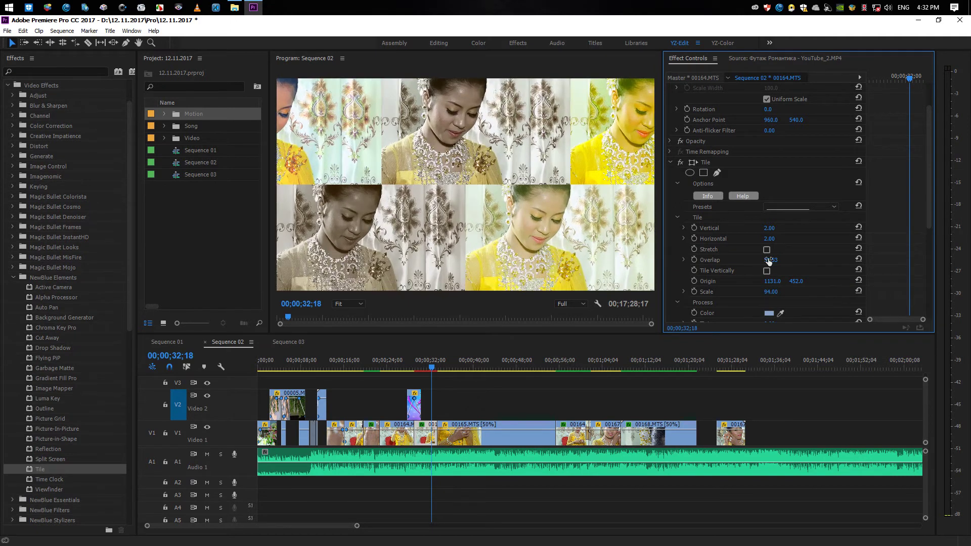
# Sweep Tile Overlap up to 100 and back to 0.00, then lower Scale to about 88
pyautogui.moveTo(770, 259)
pyautogui.mouseDown()
pyautogui.moveTo(826, 260)
pyautogui.moveTo(767, 270)
pyautogui.moveTo(820, 270)
pyautogui.moveTo(723, 263)
pyautogui.mouseUp()
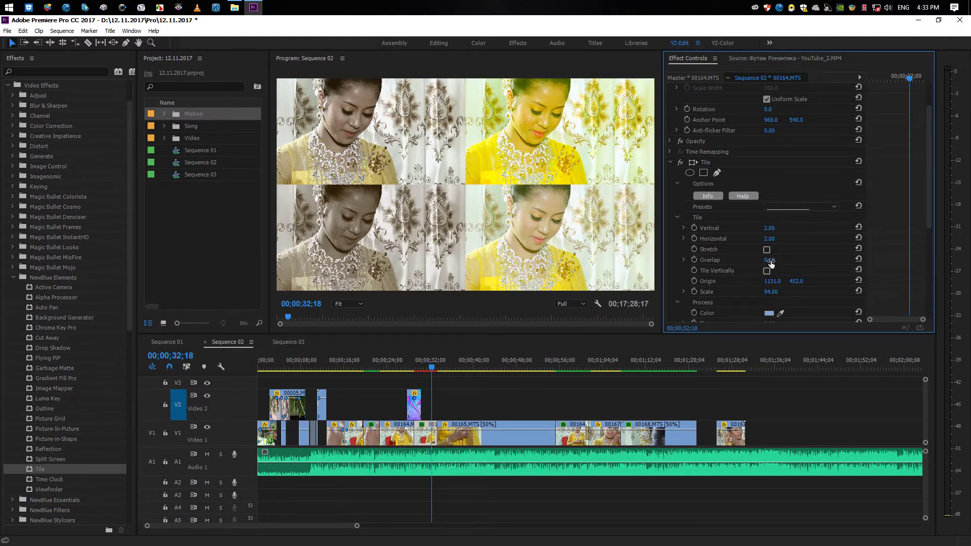
pyautogui.moveTo(769, 261); pyautogui.dragTo(832, 260)
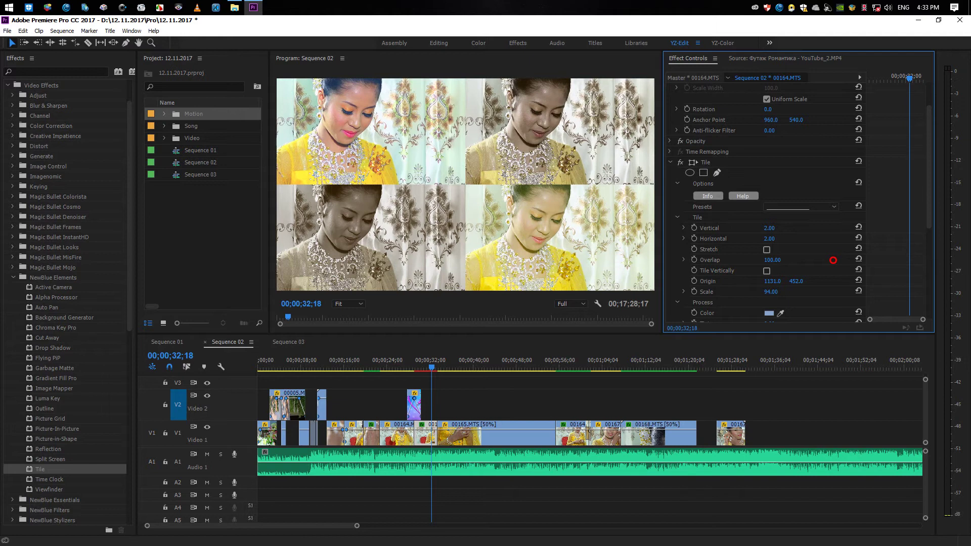
pyautogui.moveTo(833, 260); pyautogui.dragTo(763, 261)
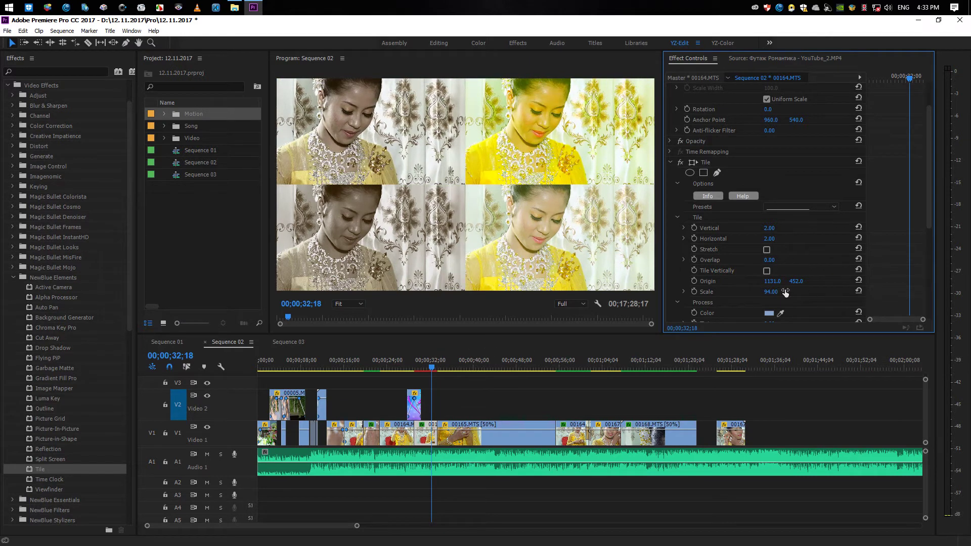
pyautogui.moveTo(770, 292)
pyautogui.mouseDown()
pyautogui.moveTo(746, 297)
pyautogui.moveTo(772, 305)
pyautogui.mouseUp()
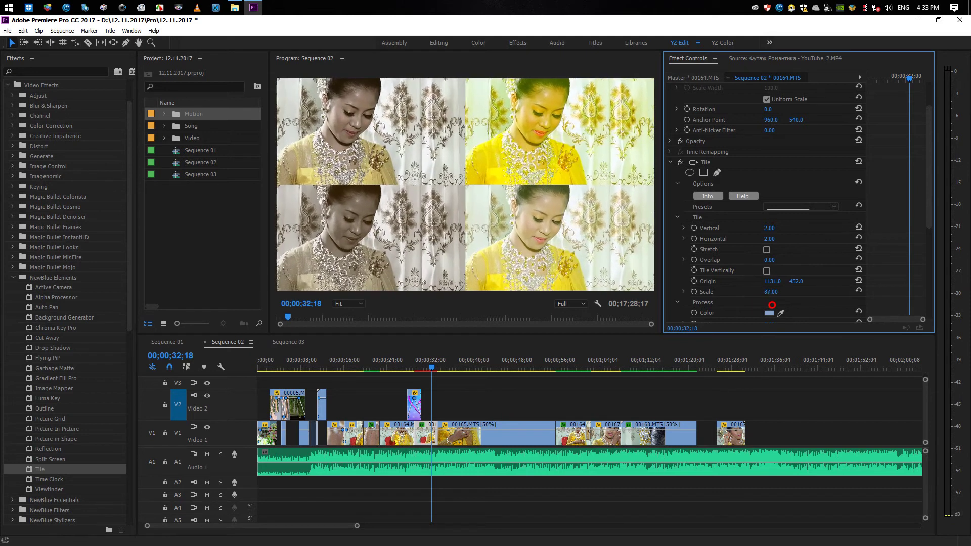
# Reselect clip 00164, jump to its start, and switch off Video 2's output to hide the hearts
pyautogui.click(414, 490)
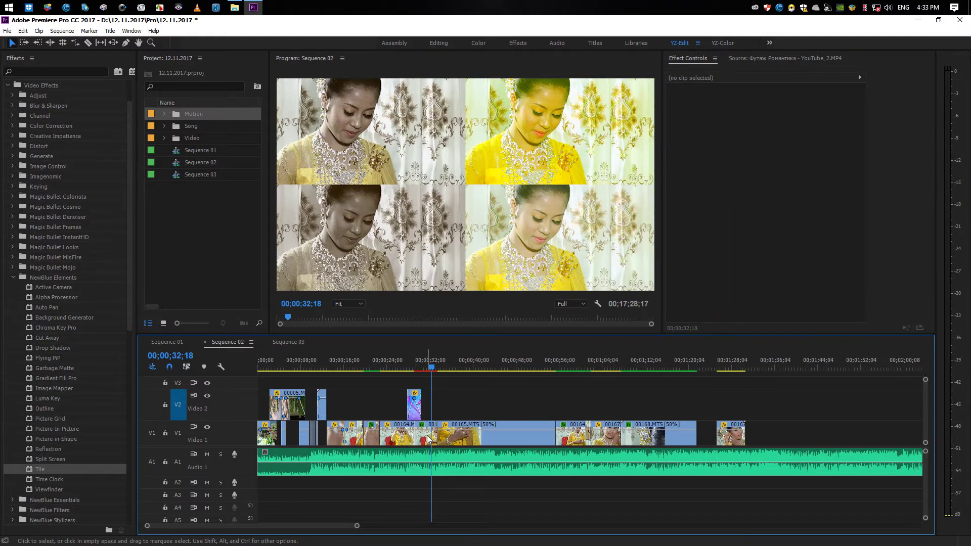
pyautogui.click(428, 438)
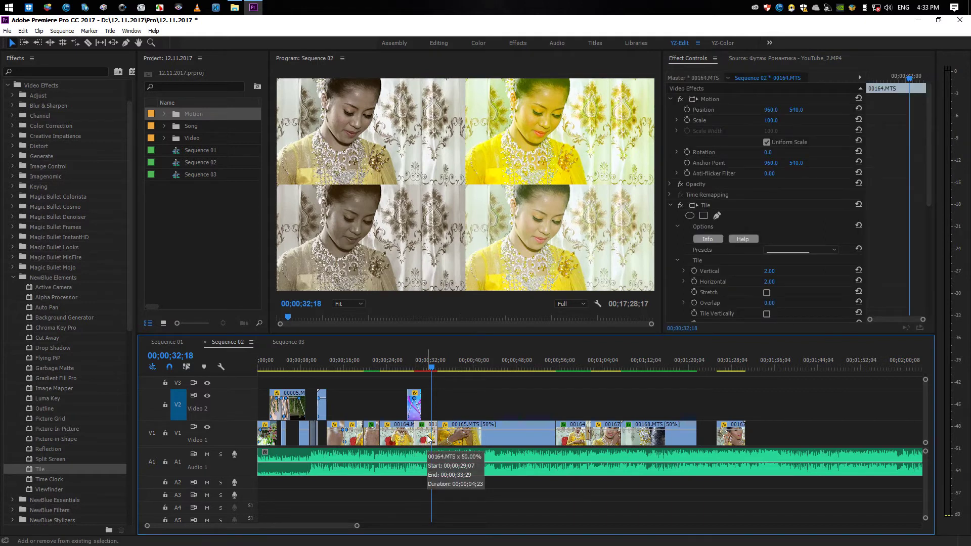
pyautogui.press('Up')
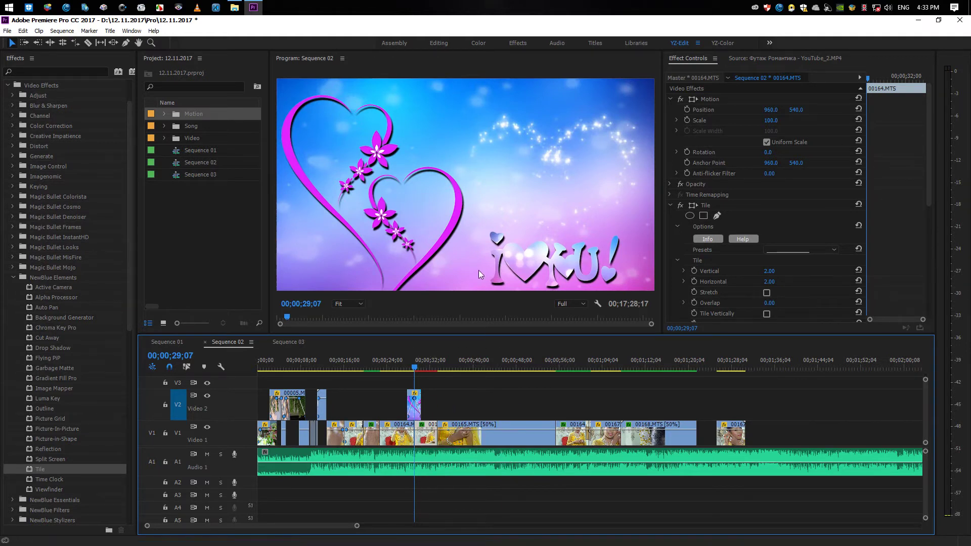
pyautogui.click(208, 395)
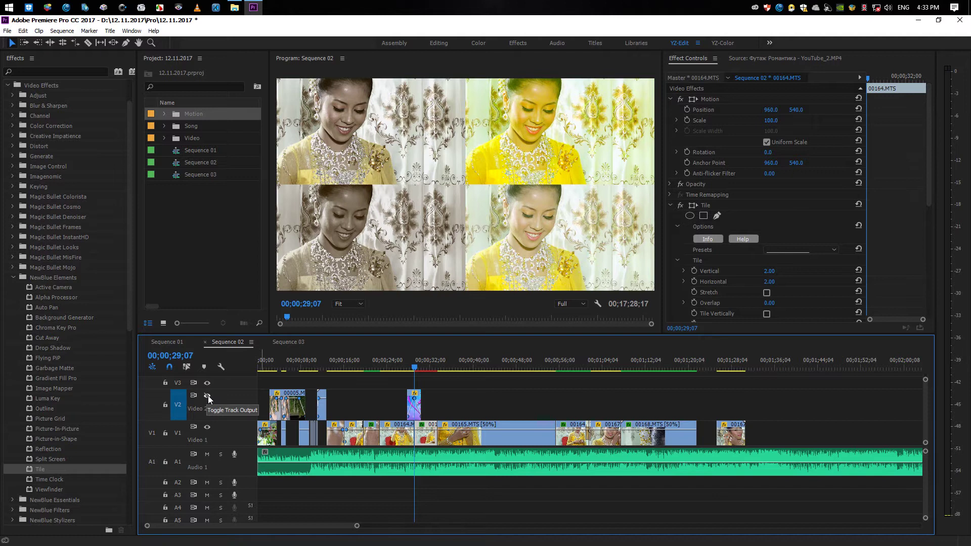
pyautogui.click(208, 395)
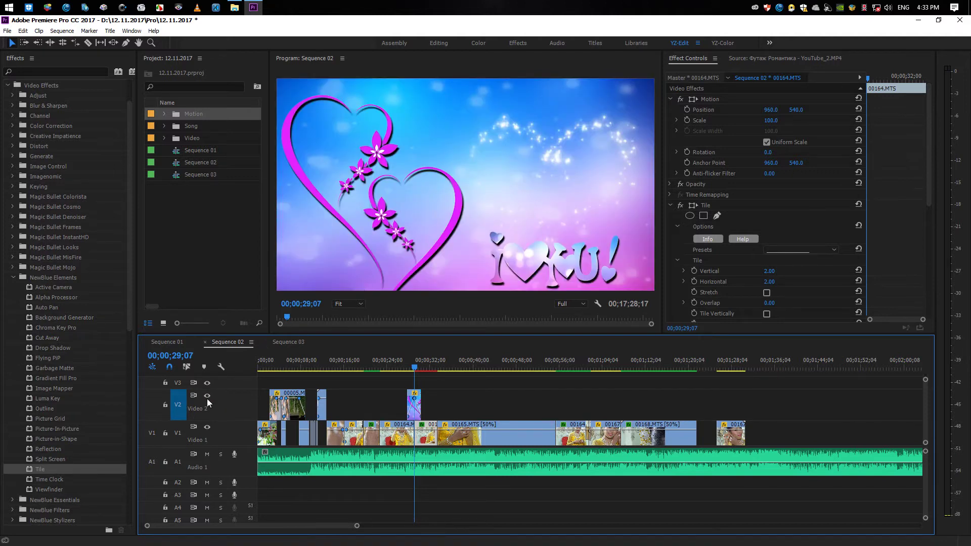
pyautogui.click(208, 395)
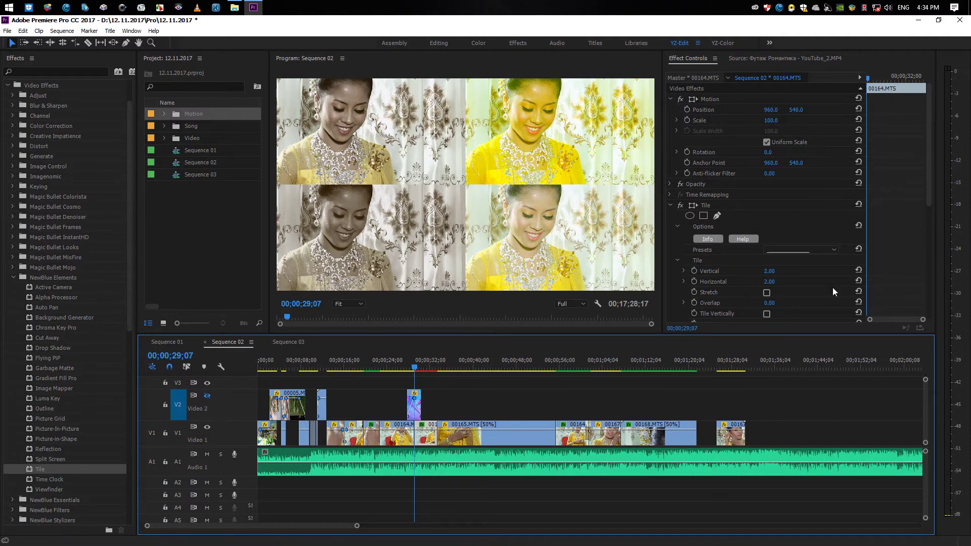
# Add a first Tile Overlap keyframe at the start of clip 00164
pyautogui.click(930, 175)
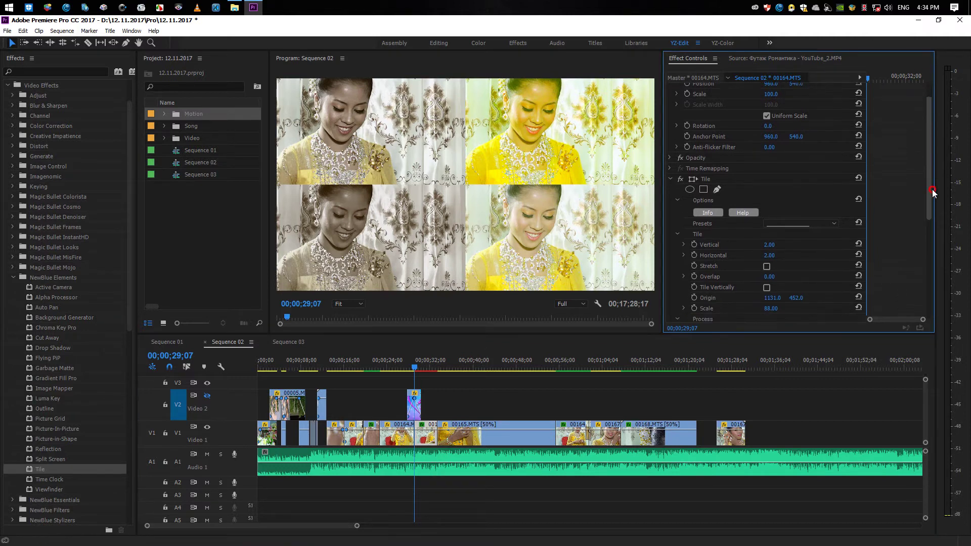
pyautogui.moveTo(930, 175); pyautogui.dragTo(930, 216)
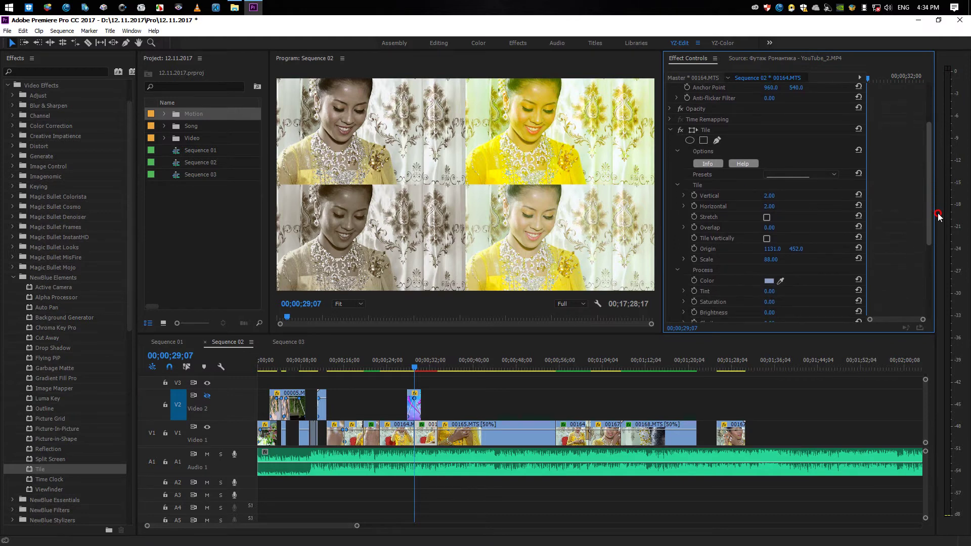
pyautogui.click(695, 228)
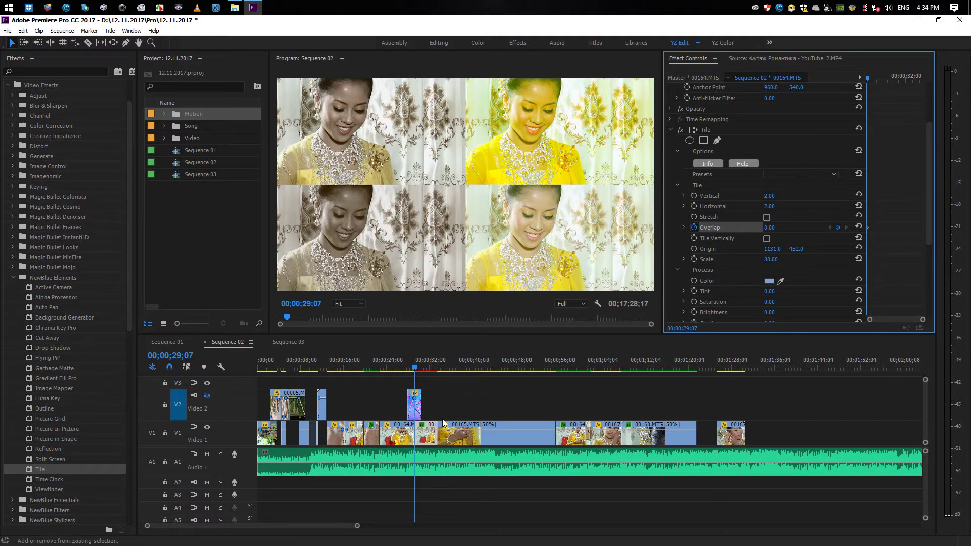
# Zoom the timeline and park the playhead on 00164's last frame, 00;00;33;29
pyautogui.hotkey('shift', 'Down')
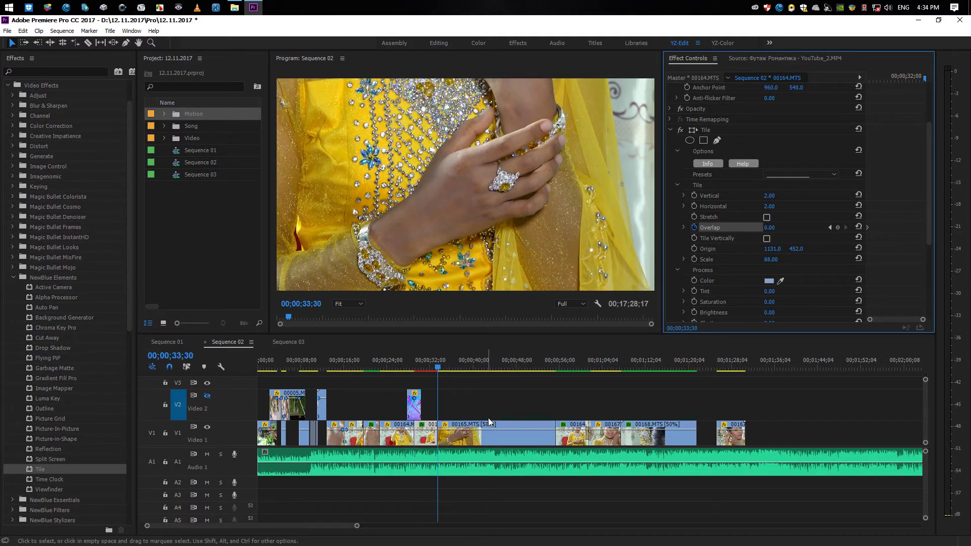
pyautogui.click(490, 397)
pyautogui.press('=')
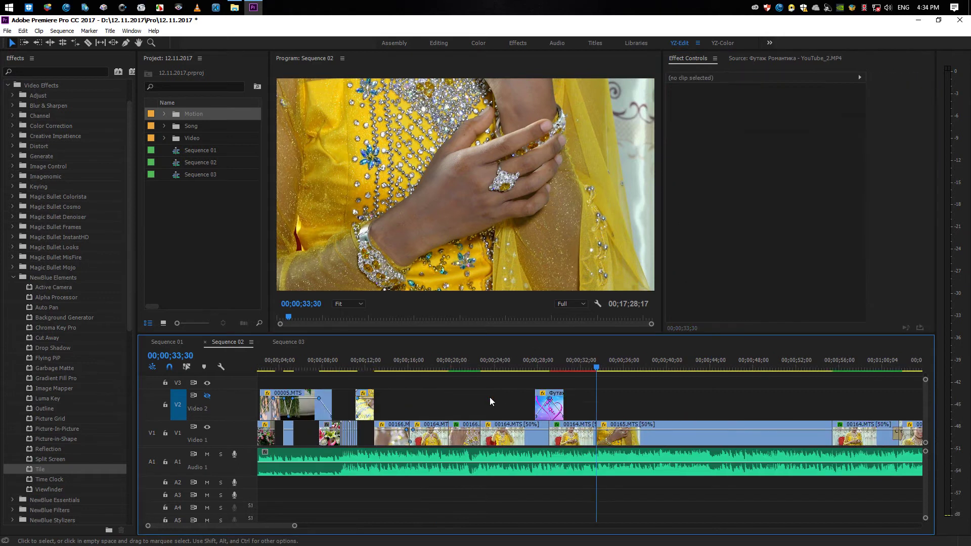
pyautogui.press('=')
pyautogui.press('=')
pyautogui.click(472, 436)
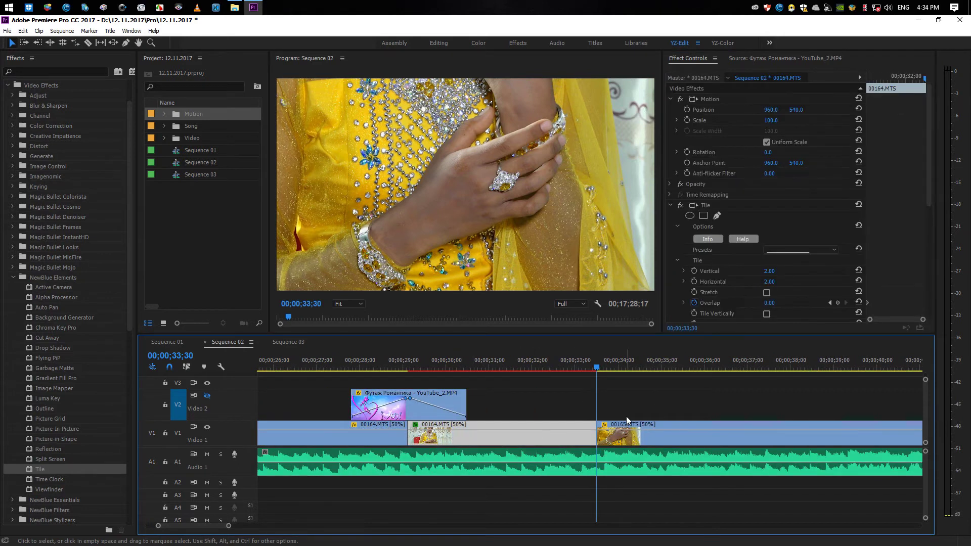
pyautogui.click(711, 434)
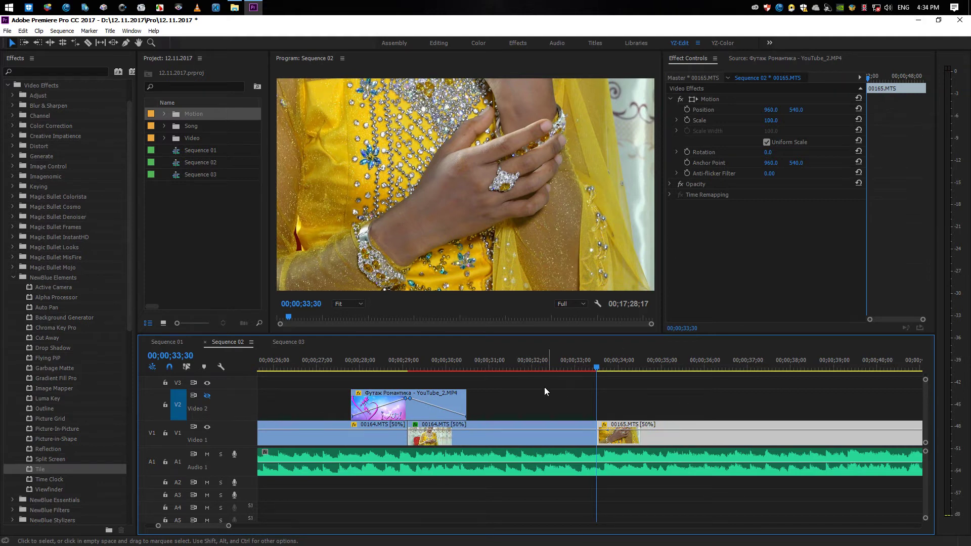
pyautogui.click(524, 435)
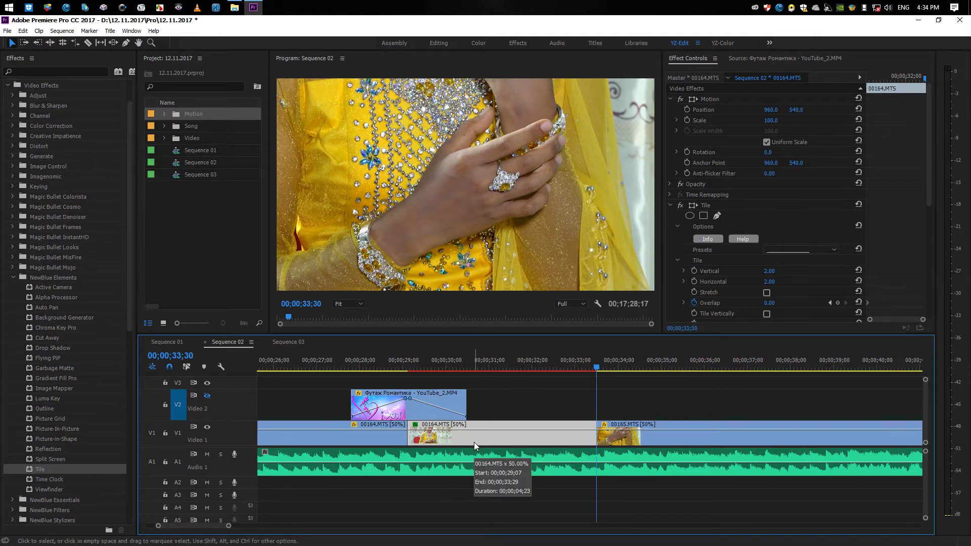
pyautogui.press('Left')
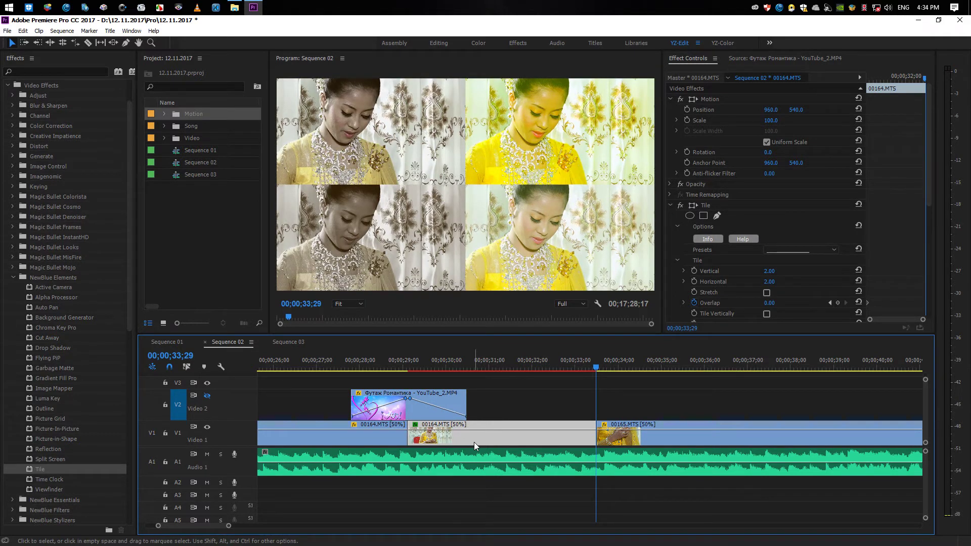
pyautogui.press('Right')
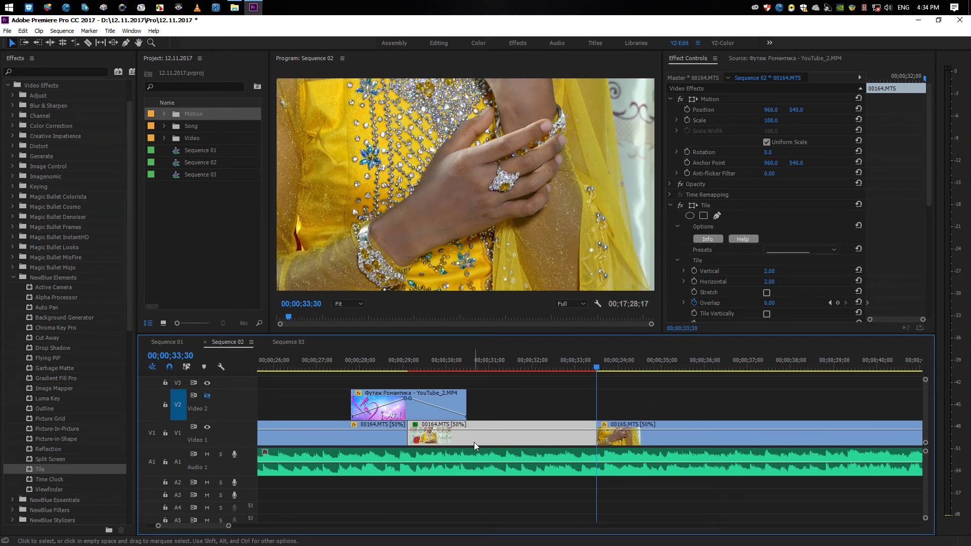
pyautogui.press('Left')
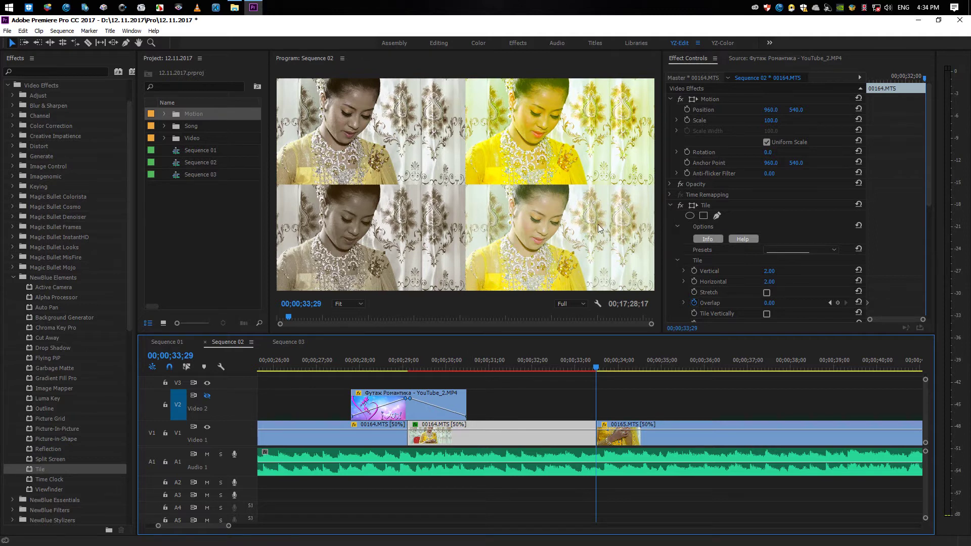
# Key Tile Overlap to 100.00 at 00;00;33;29, then play back the 0-to-100 ramp
pyautogui.click(684, 302)
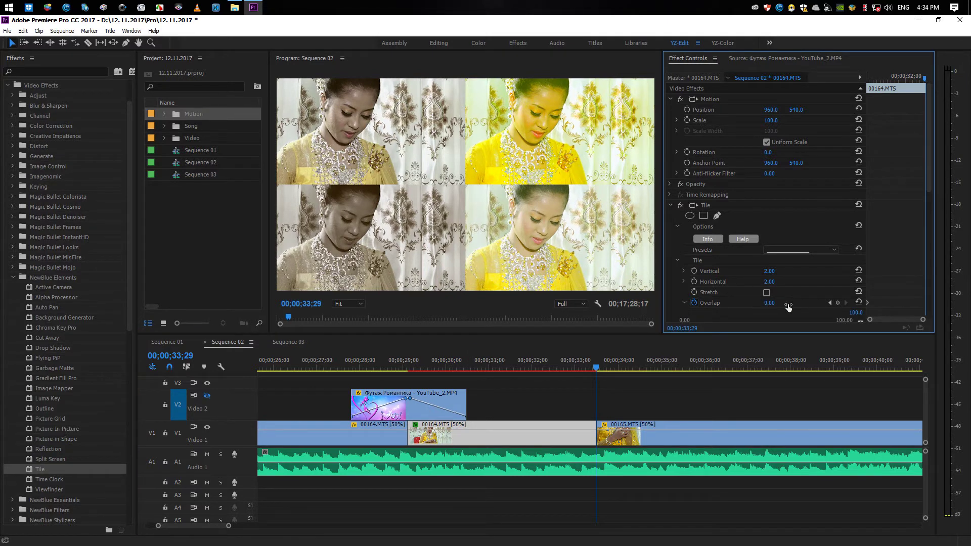
pyautogui.moveTo(930, 181); pyautogui.dragTo(930, 221)
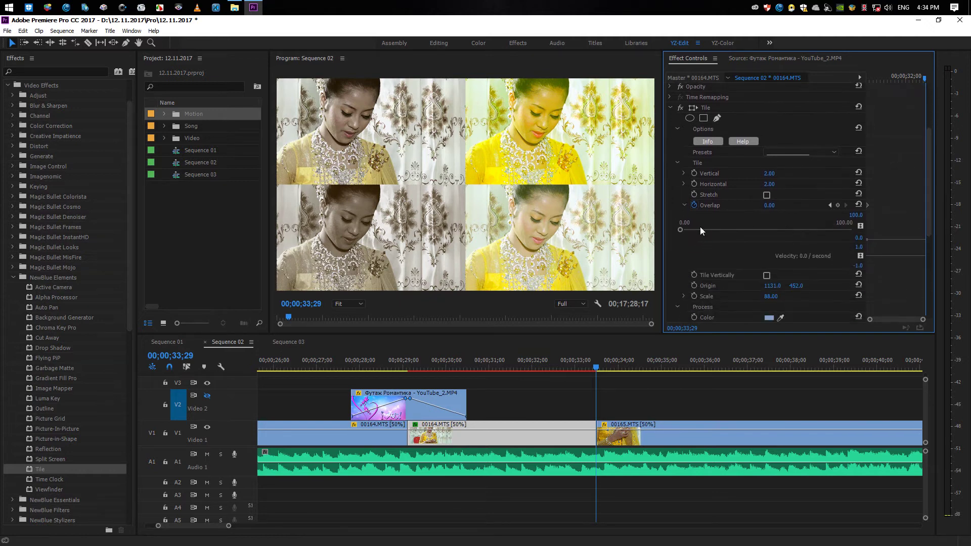
pyautogui.moveTo(683, 232); pyautogui.dragTo(860, 233)
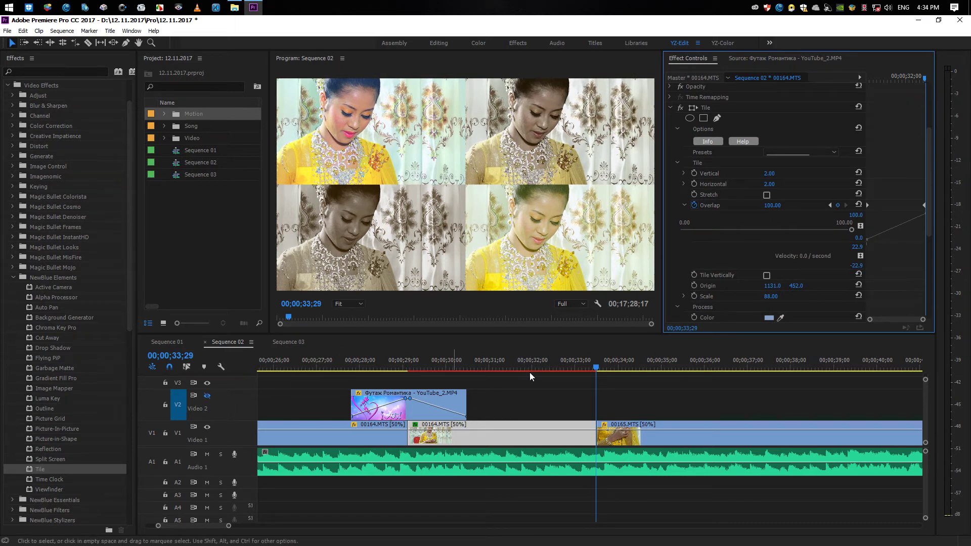
pyautogui.click(427, 367)
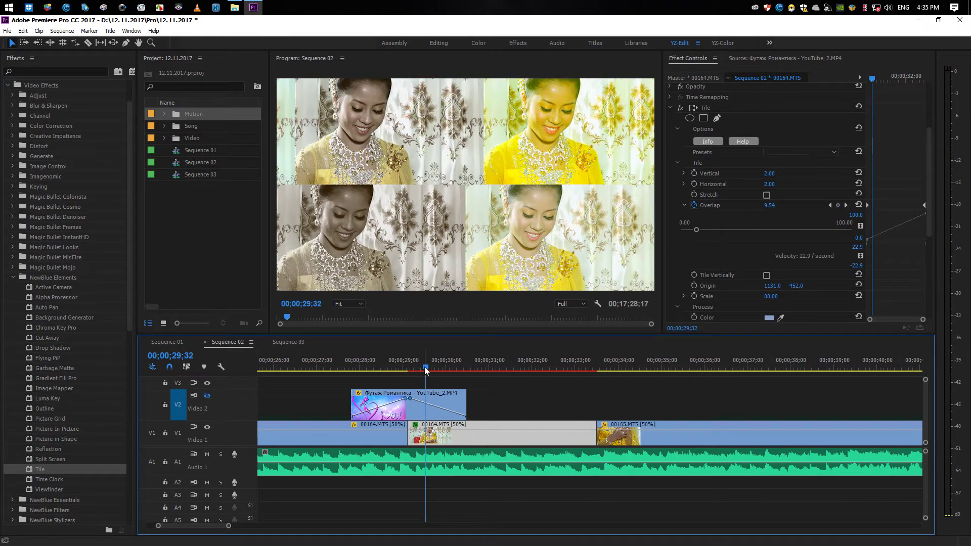
pyautogui.press('space')
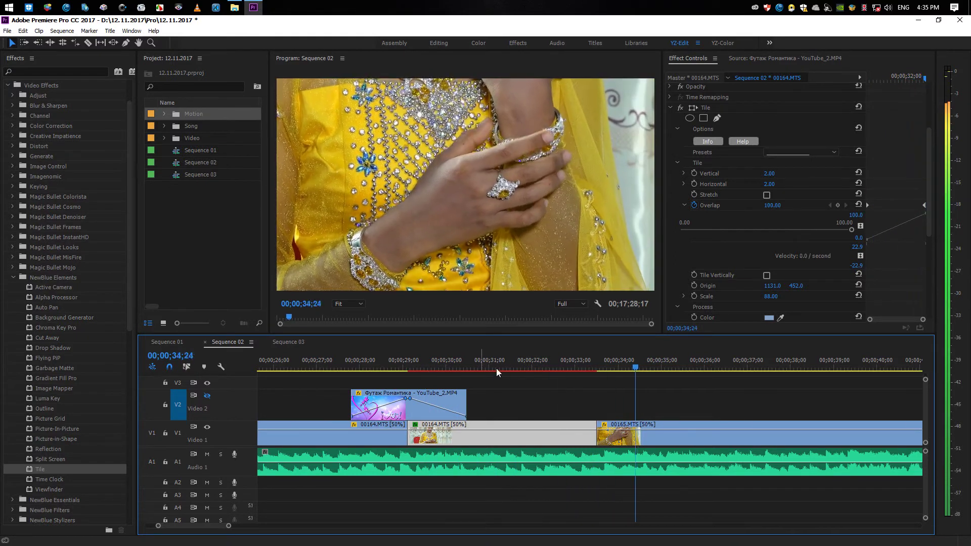
pyautogui.moveTo(524, 366); pyautogui.dragTo(388, 368)
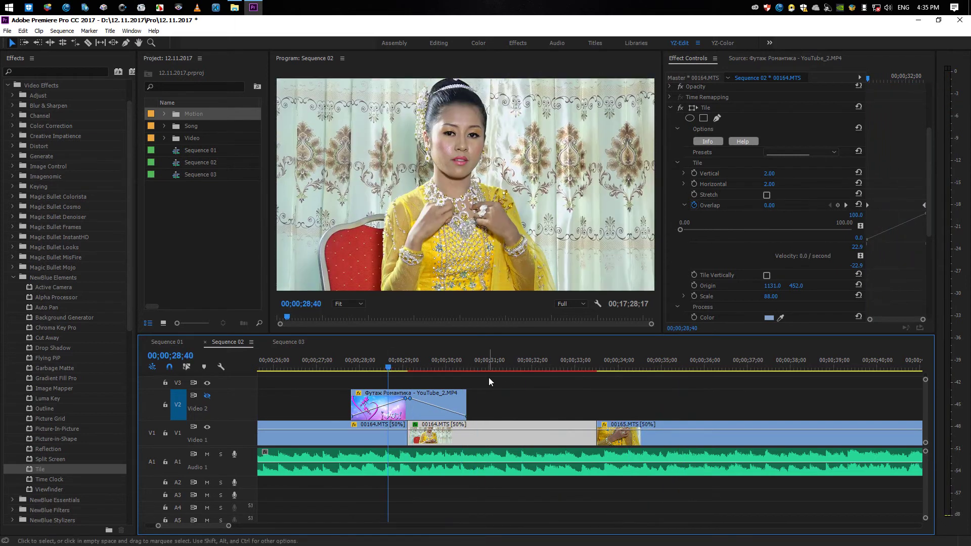
# Re-enable the V2 heart overlay track and zoom the timeline out
pyautogui.click(490, 378)
pyautogui.click(411, 408)
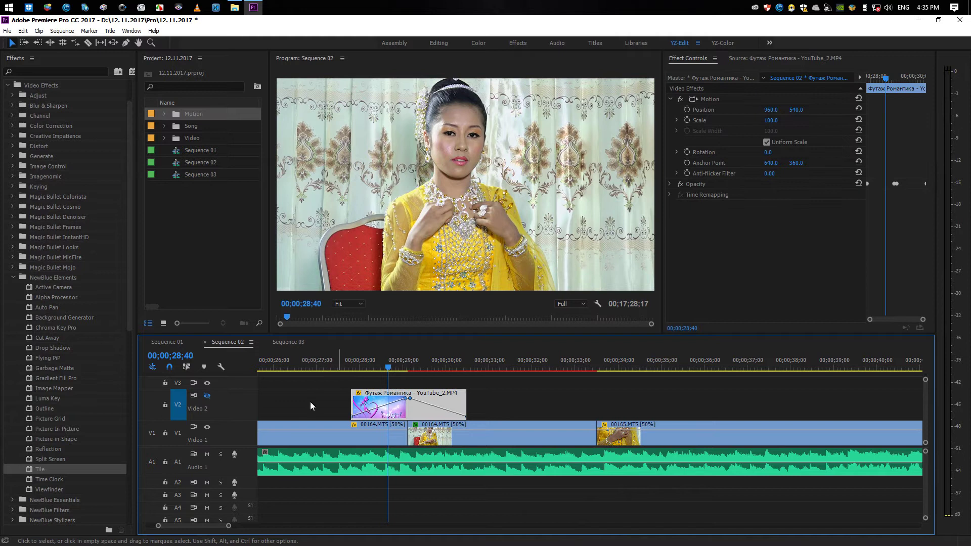
pyautogui.click(207, 396)
pyautogui.click(399, 384)
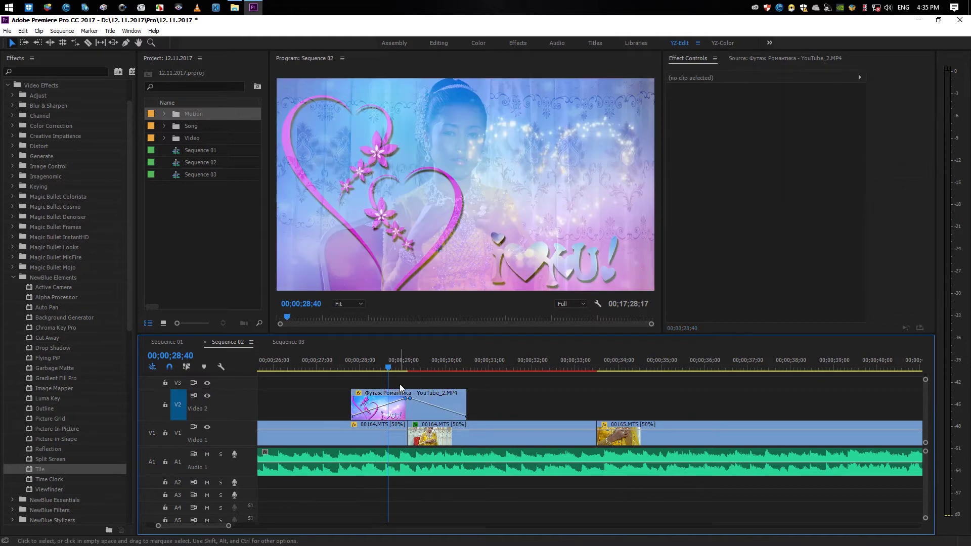
pyautogui.press('-')
# Render sequence previews, save the project, and park at 00;00;32;05
pyautogui.press('Return')
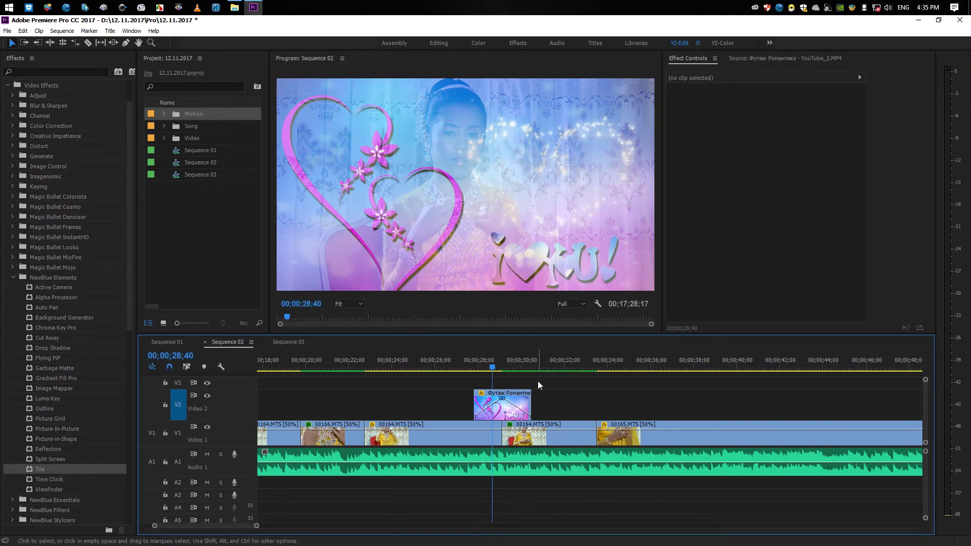
pyautogui.hotkey('ctrl', 's')
pyautogui.hotkey('ctrl', 's')
pyautogui.click(567, 365)
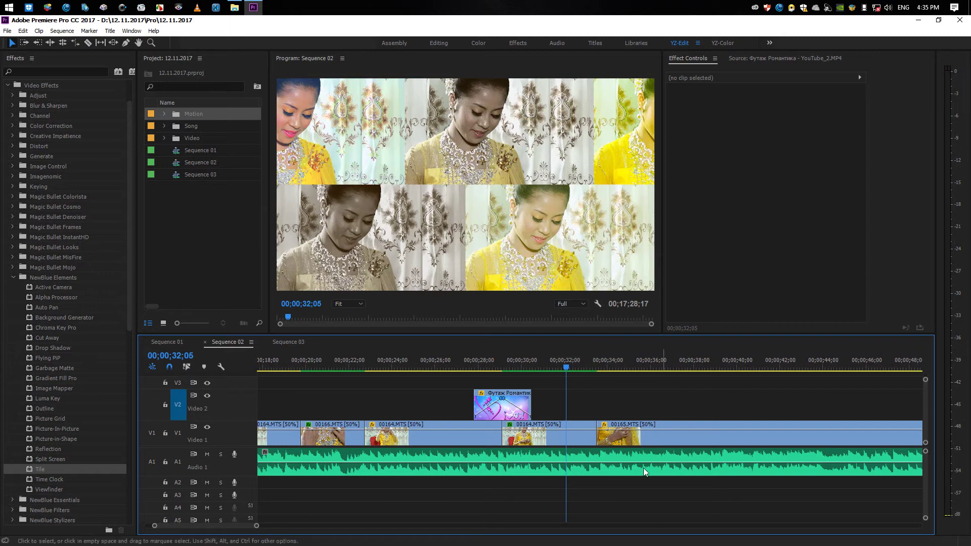
# Save the project and play back the 00164–00165 cut from 00;00;32;24 for review
pyautogui.hotkey('ctrl', 's')
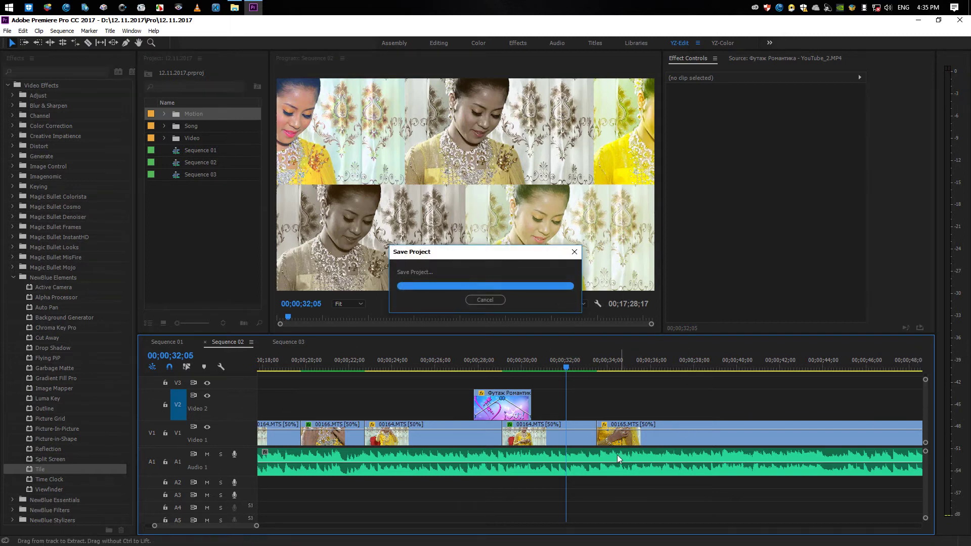
pyautogui.hotkey('ctrl', 's')
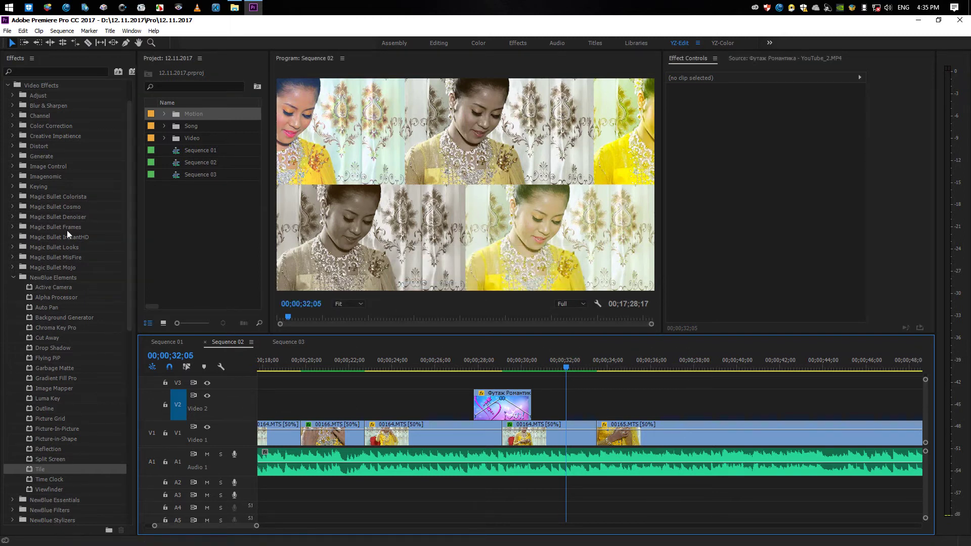
pyautogui.click(466, 363)
pyautogui.hotkey('ctrl', 's')
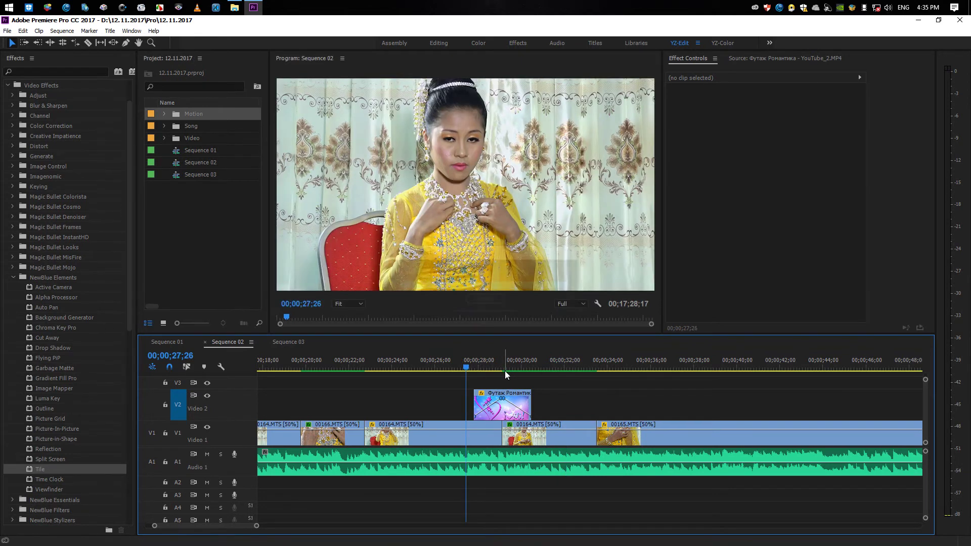
pyautogui.press('space')
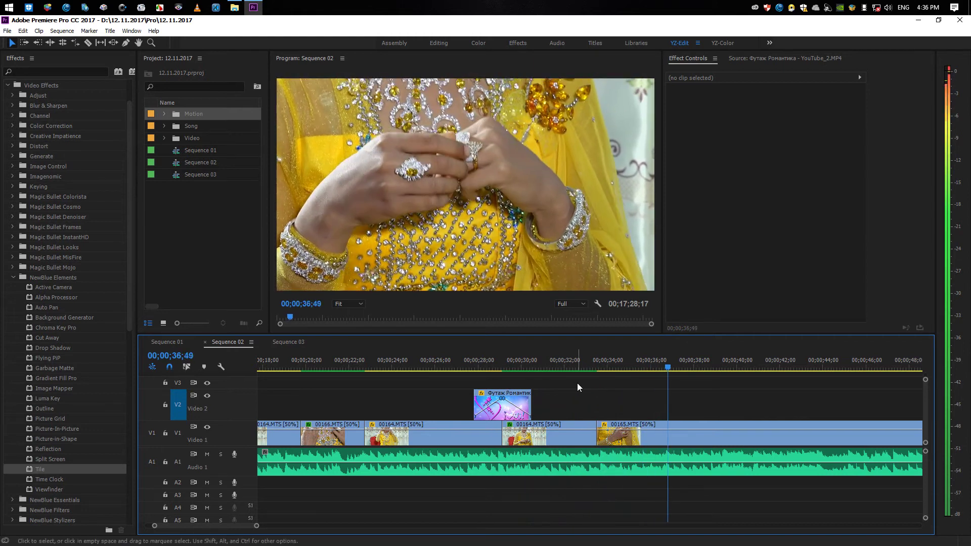
pyautogui.press('-')
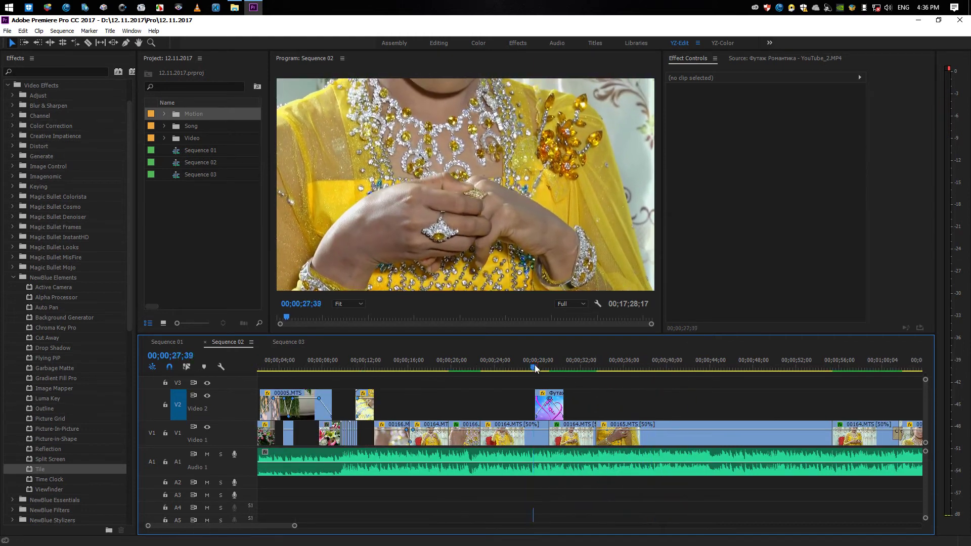
pyautogui.click(534, 369)
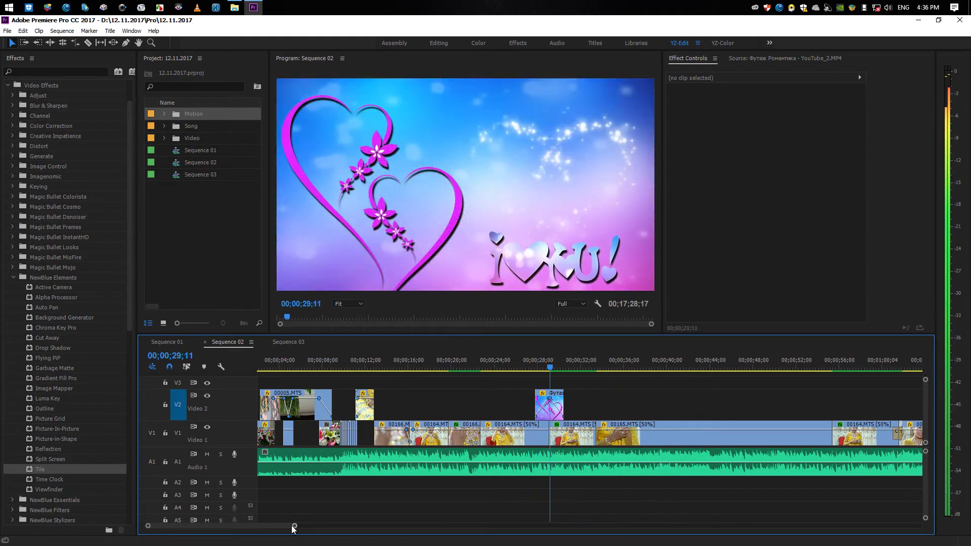
pyautogui.moveTo(286, 526); pyautogui.dragTo(293, 528)
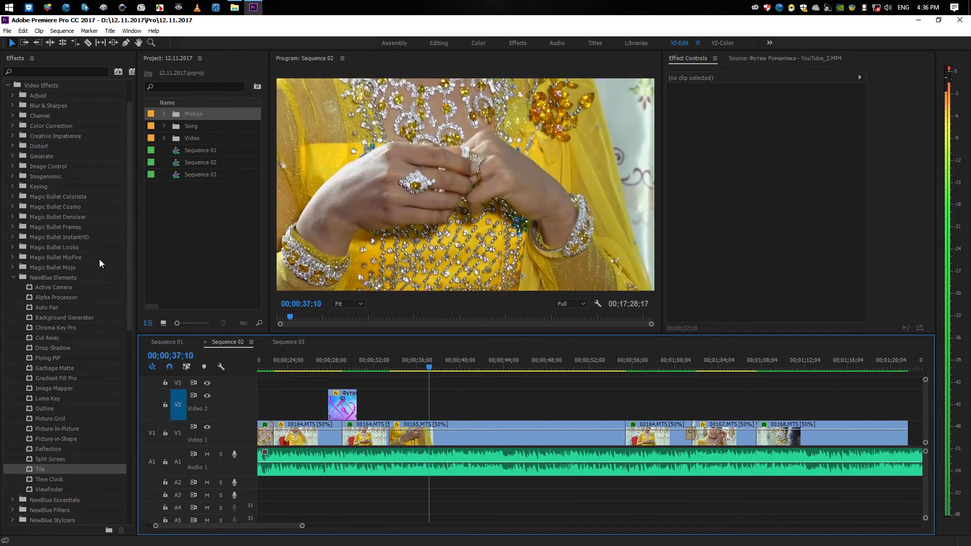
pyautogui.click(378, 361)
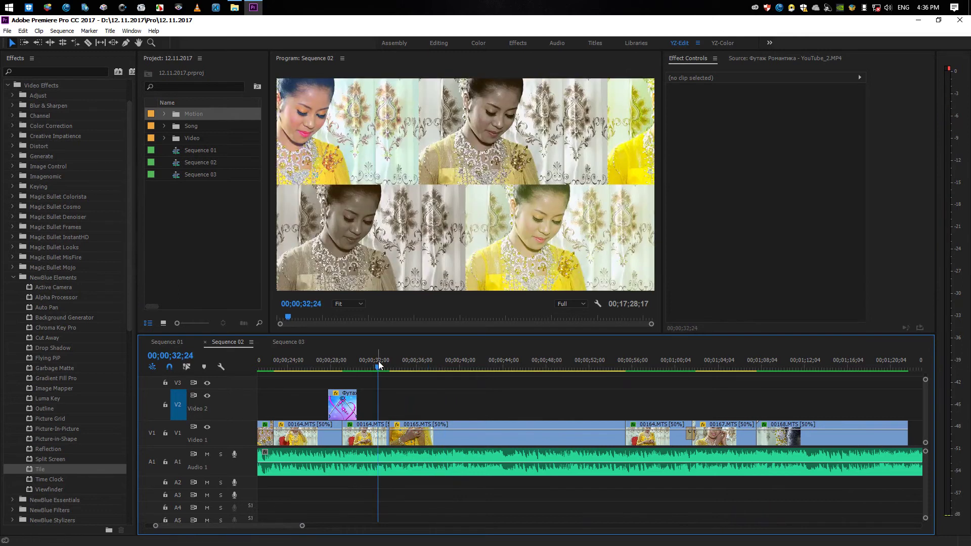
pyautogui.press('space')
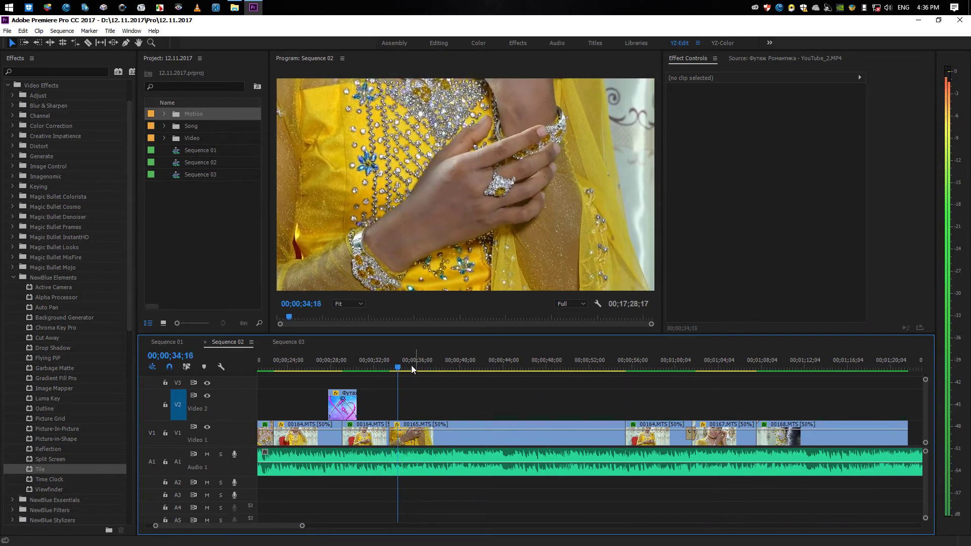
pyautogui.press('space')
# Collapse NewBlue Elements and load the Motion bin's hearts-and-rings footage into the Source Monitor
pyautogui.click(14, 277)
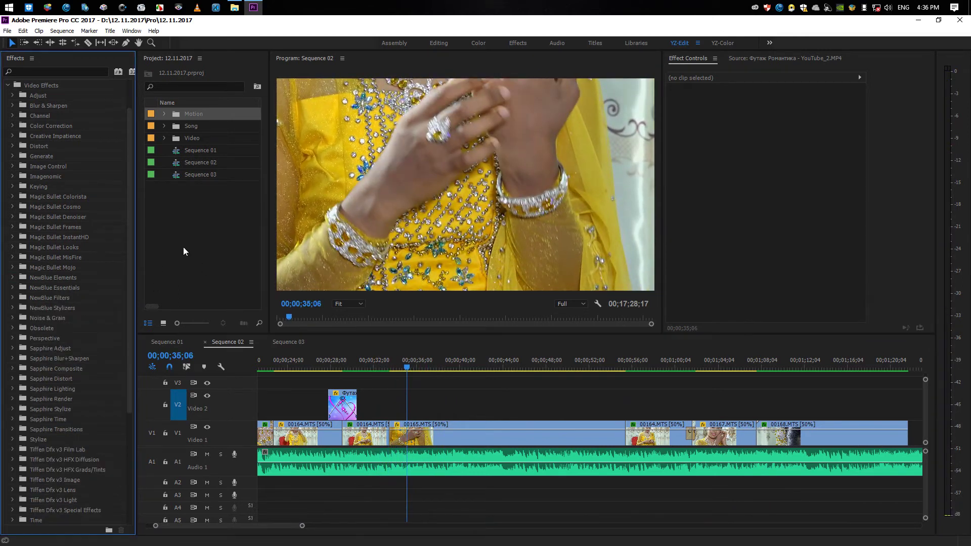
pyautogui.doubleClick(181, 114)
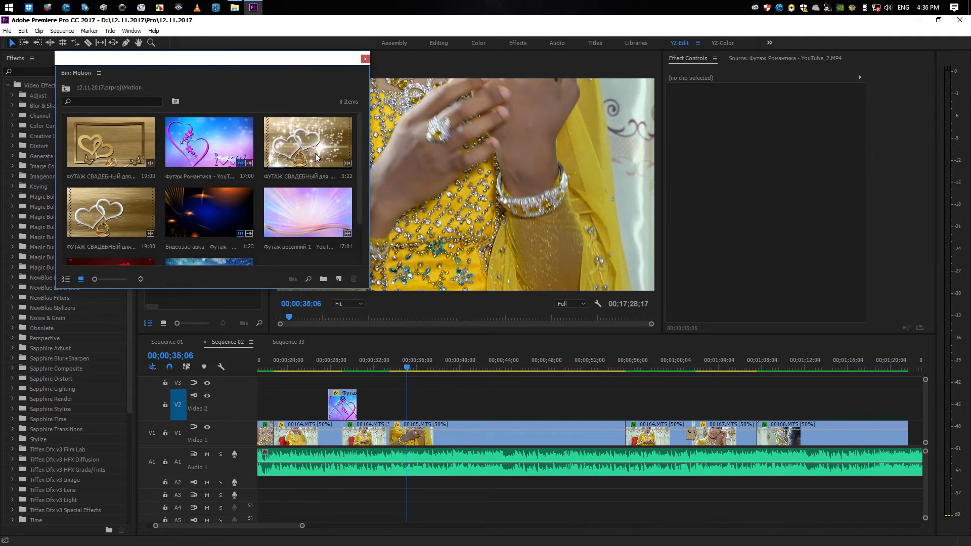
pyautogui.doubleClick(116, 219)
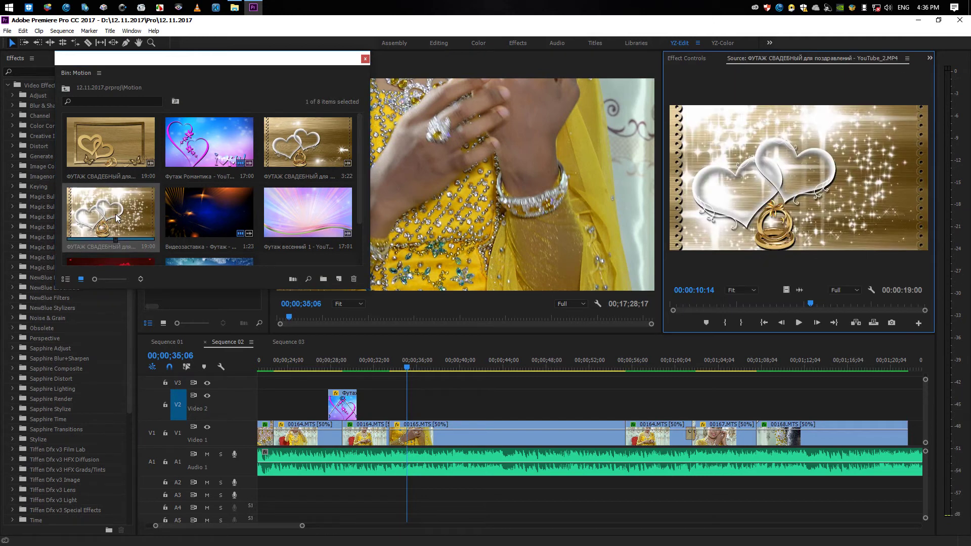
pyautogui.click(365, 60)
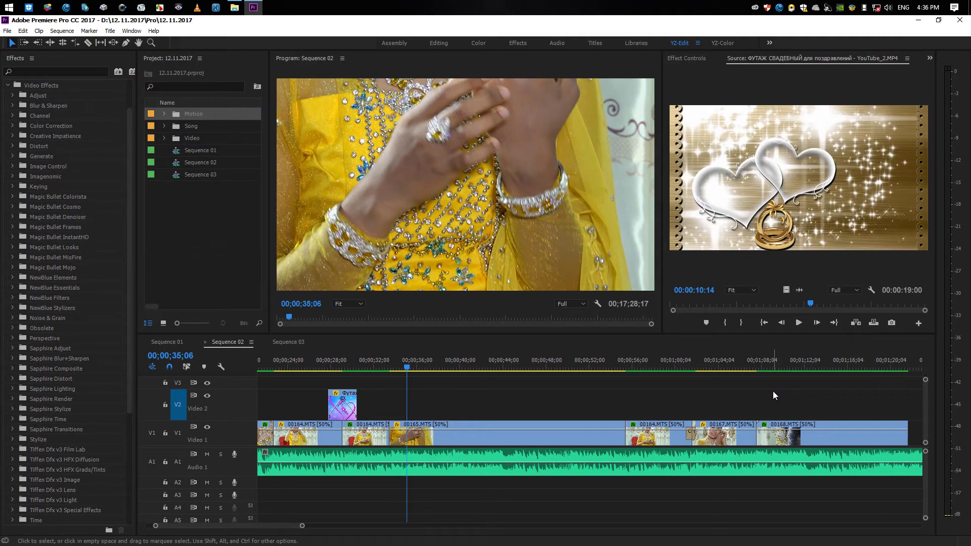
# Play the sequence briefly from about 00;00;32;44
pyautogui.click(381, 370)
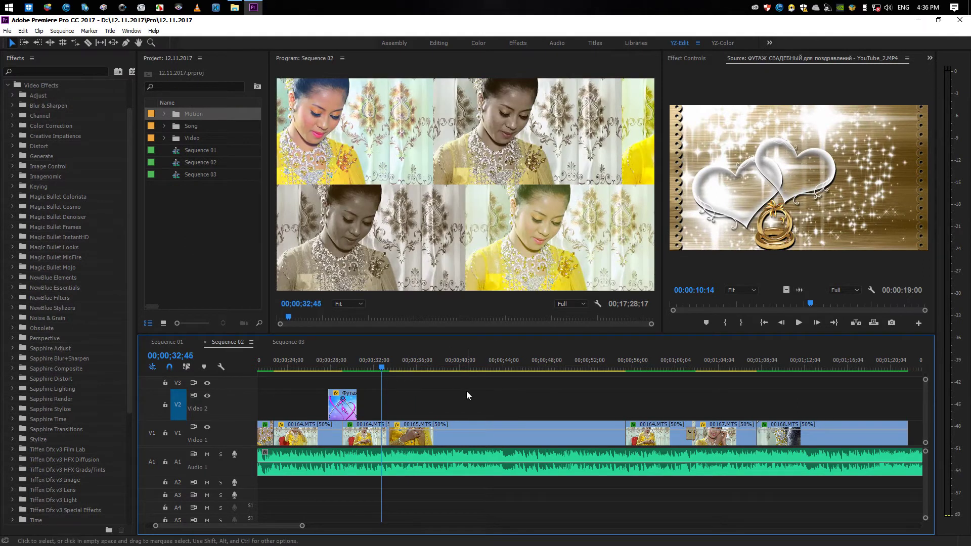
pyautogui.press('space')
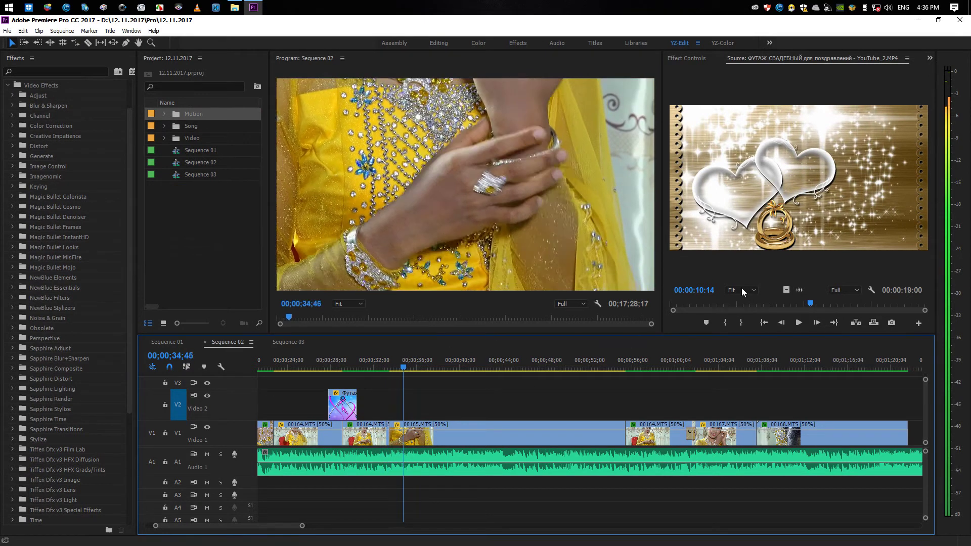
pyautogui.press('space')
# Mark the hearts footage In 00:00:03:14, Out 00:00:06:20, and drop it on Video 2 at 00;00;33;30
pyautogui.moveTo(811, 305); pyautogui.dragTo(718, 304)
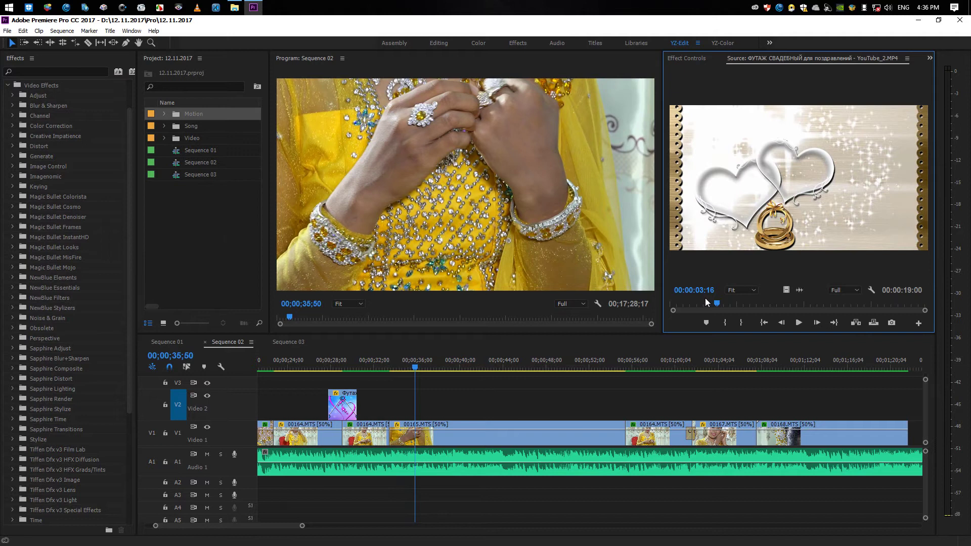
pyautogui.press('Left')
pyautogui.press('Left')
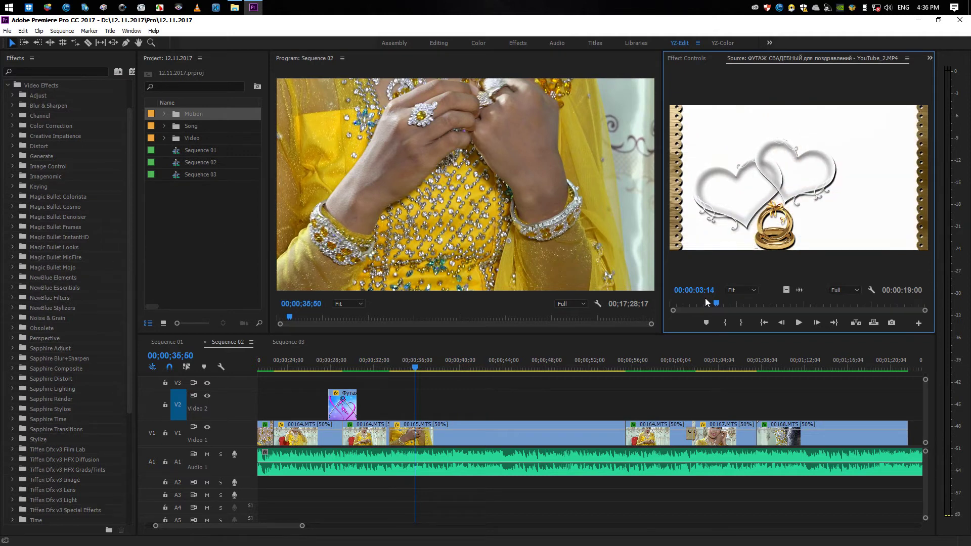
pyautogui.press('i')
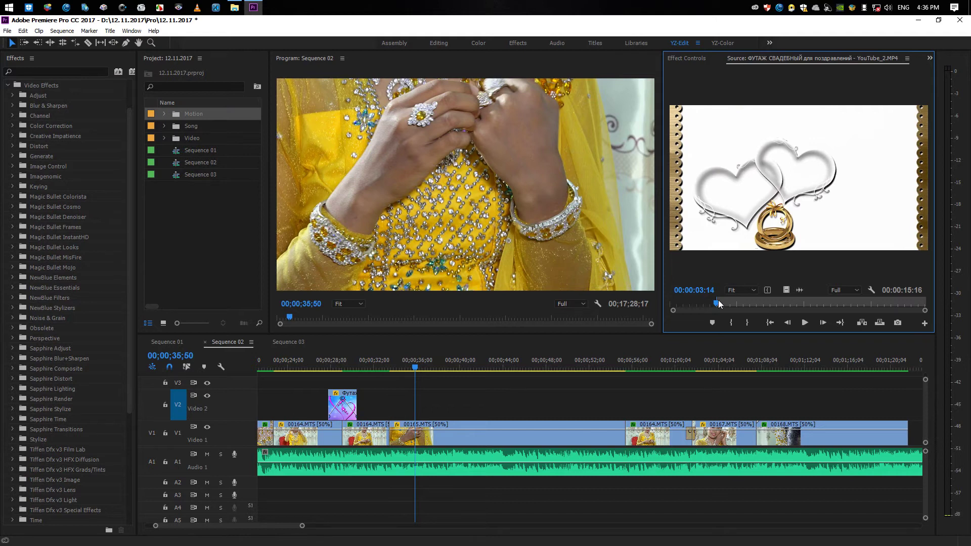
pyautogui.moveTo(717, 304); pyautogui.dragTo(762, 306)
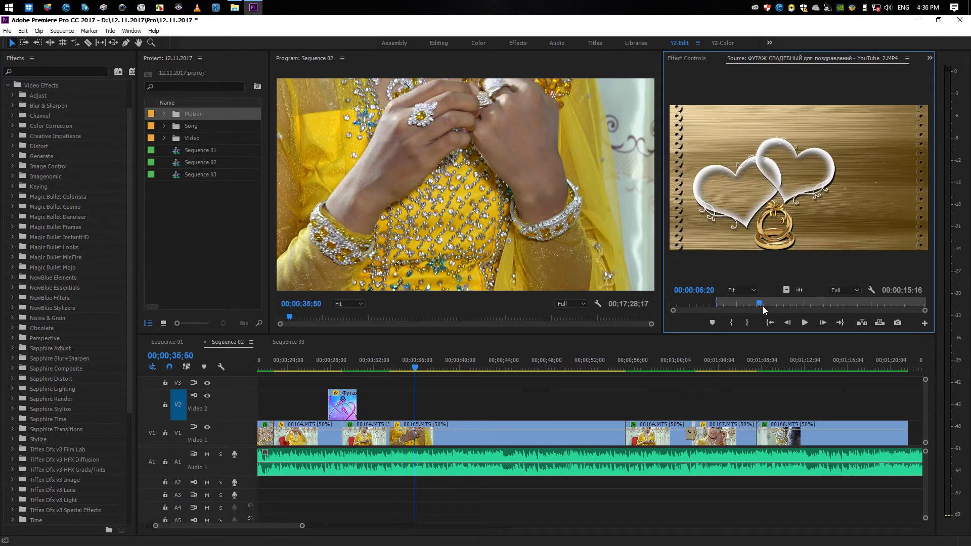
pyautogui.press('o')
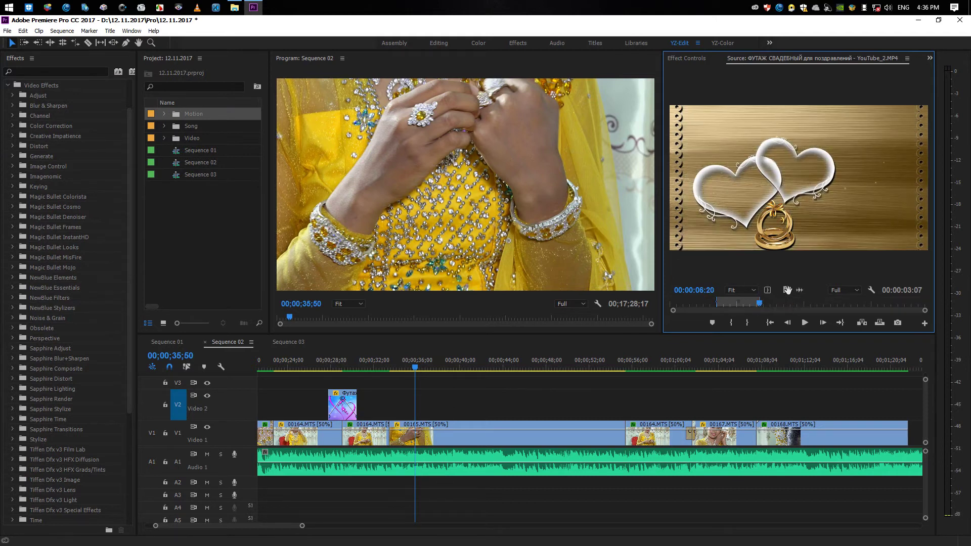
pyautogui.moveTo(495, 362); pyautogui.dragTo(393, 408)
pyautogui.moveTo(392, 367); pyautogui.dragTo(392, 372)
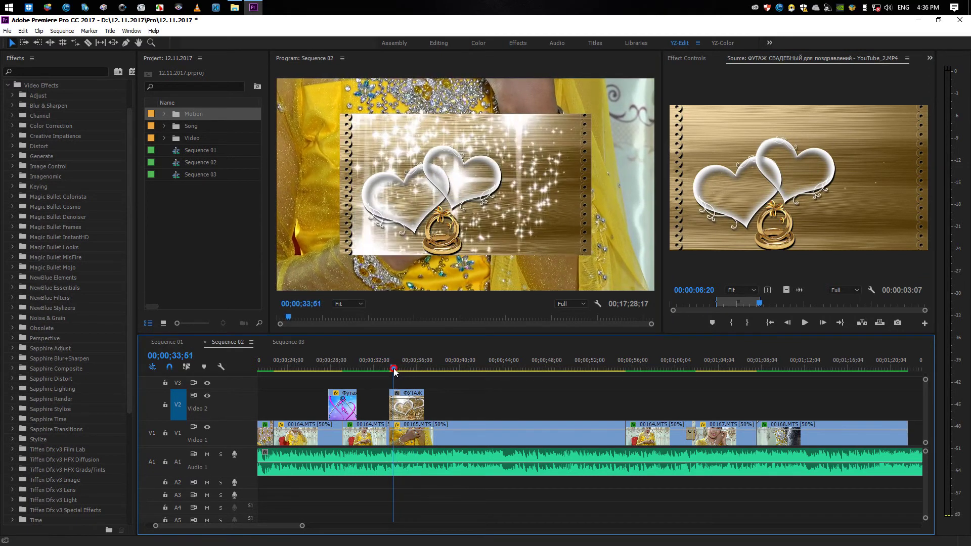
# Trim the hearts clip's end to 00;00;35;20 and extend its start slightly earlier
pyautogui.press('=')
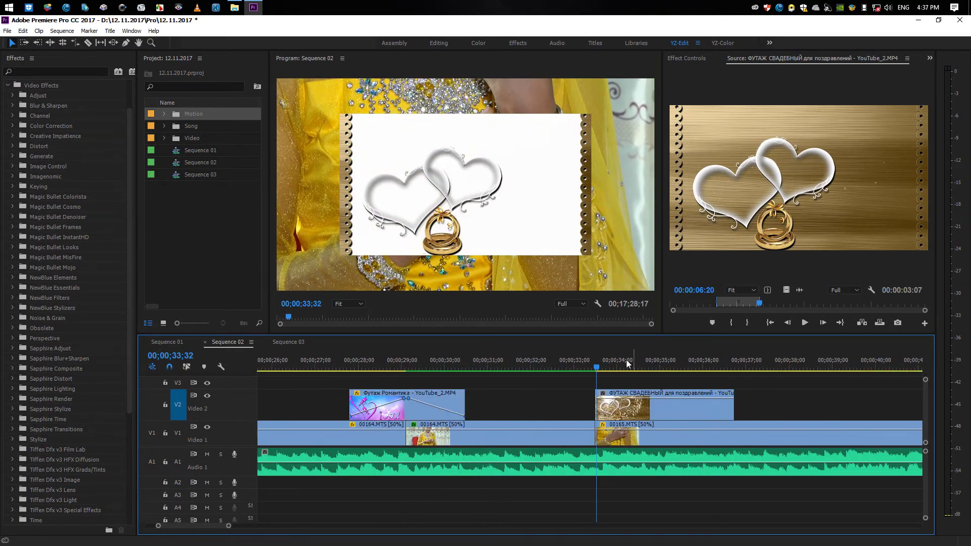
pyautogui.press('space')
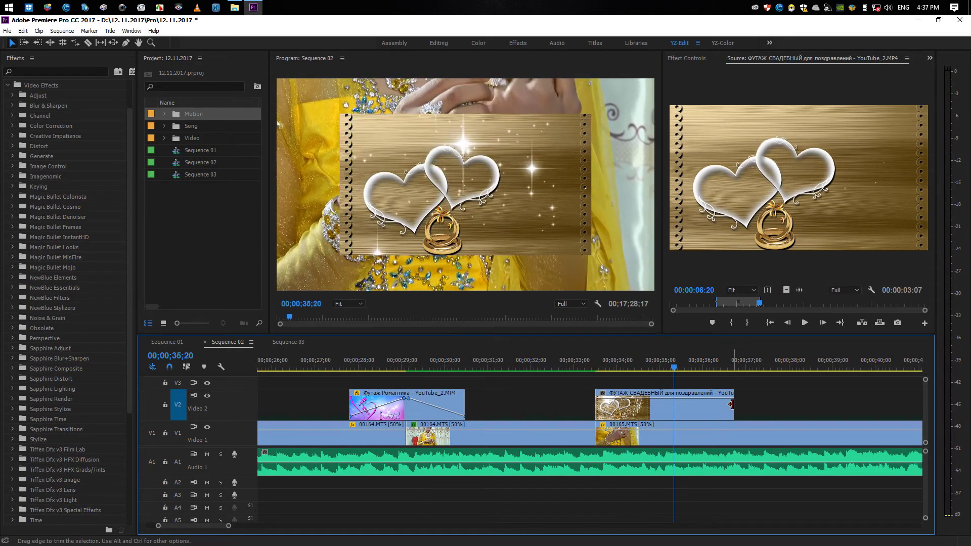
pyautogui.moveTo(731, 404); pyautogui.dragTo(673, 404)
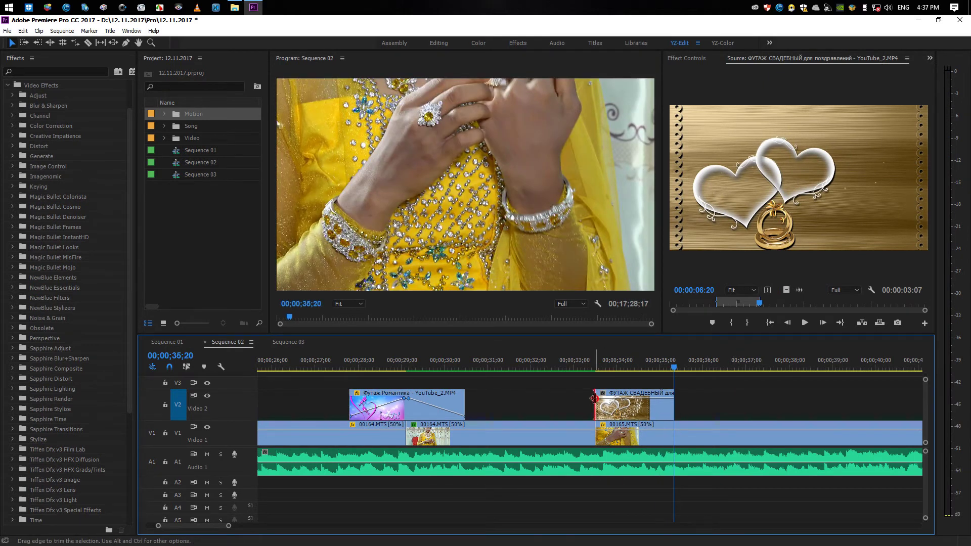
pyautogui.moveTo(594, 399); pyautogui.dragTo(558, 404)
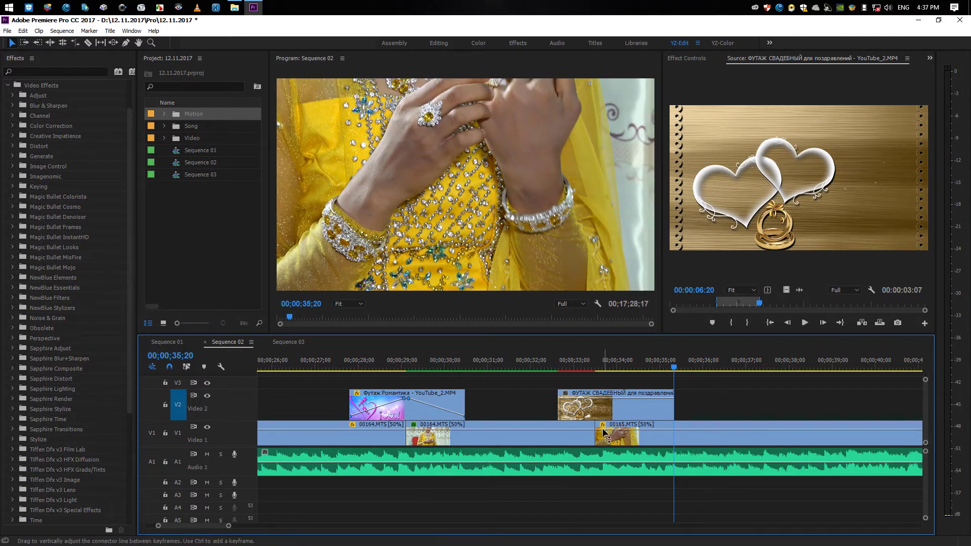
pyautogui.click(596, 367)
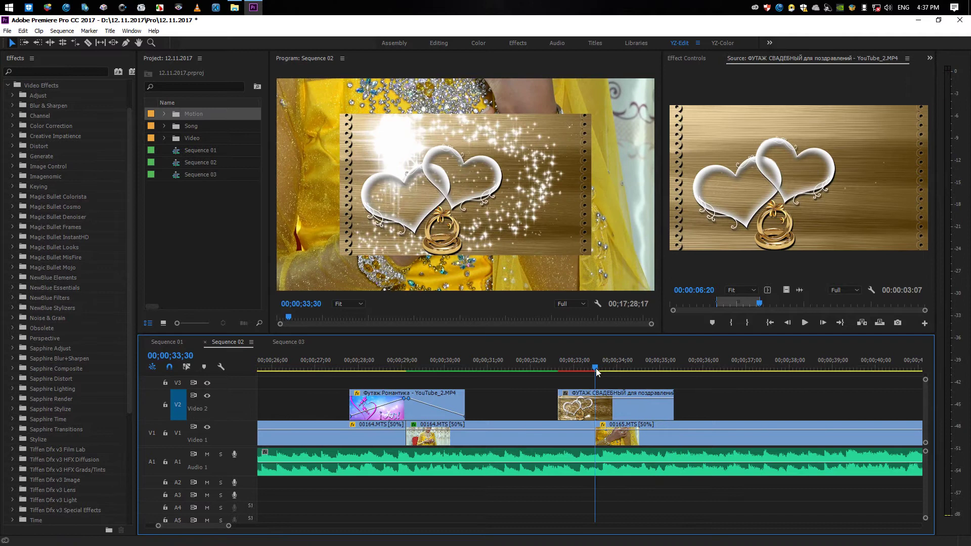
pyautogui.press('=')
pyautogui.press('=')
pyautogui.press('=')
pyautogui.moveTo(596, 371); pyautogui.dragTo(591, 371)
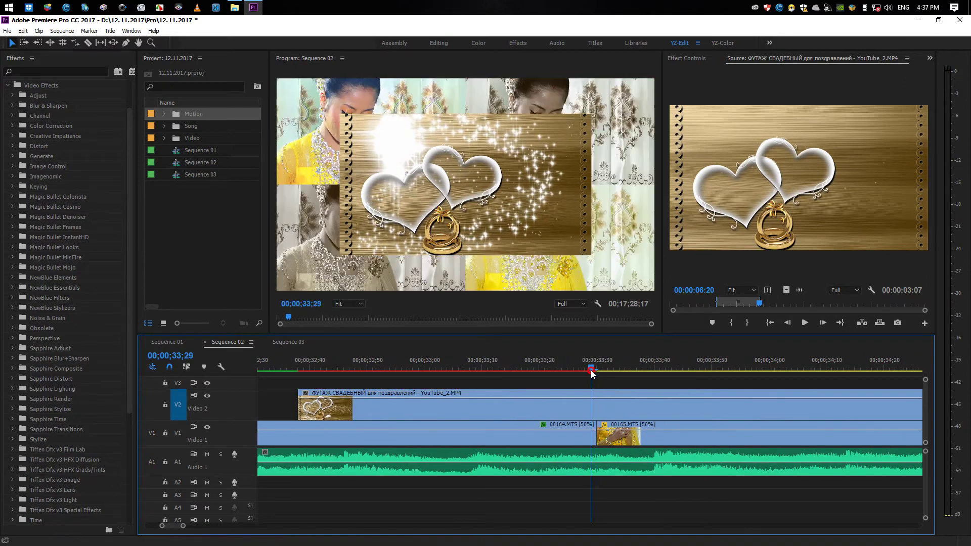
pyautogui.press('p')
pyautogui.click(590, 398)
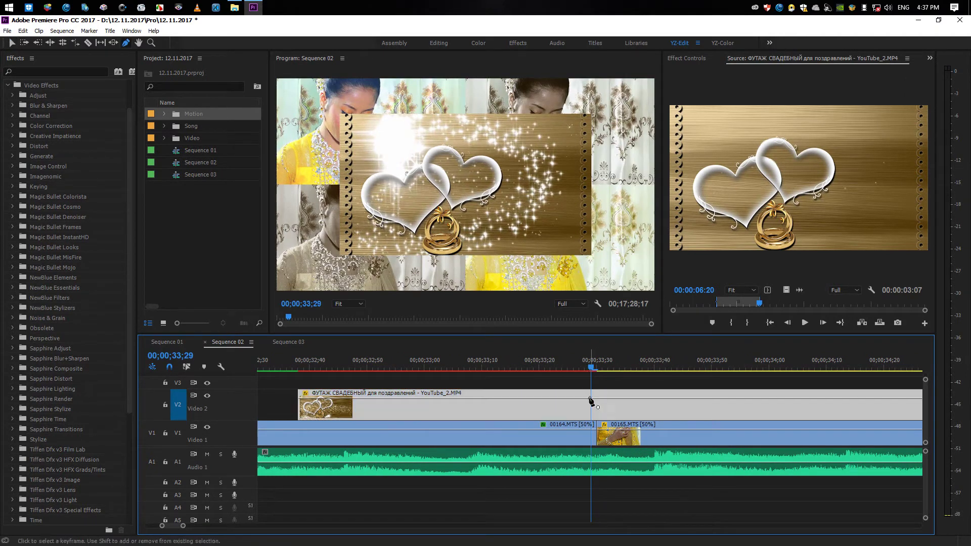
pyautogui.moveTo(595, 370); pyautogui.dragTo(602, 370)
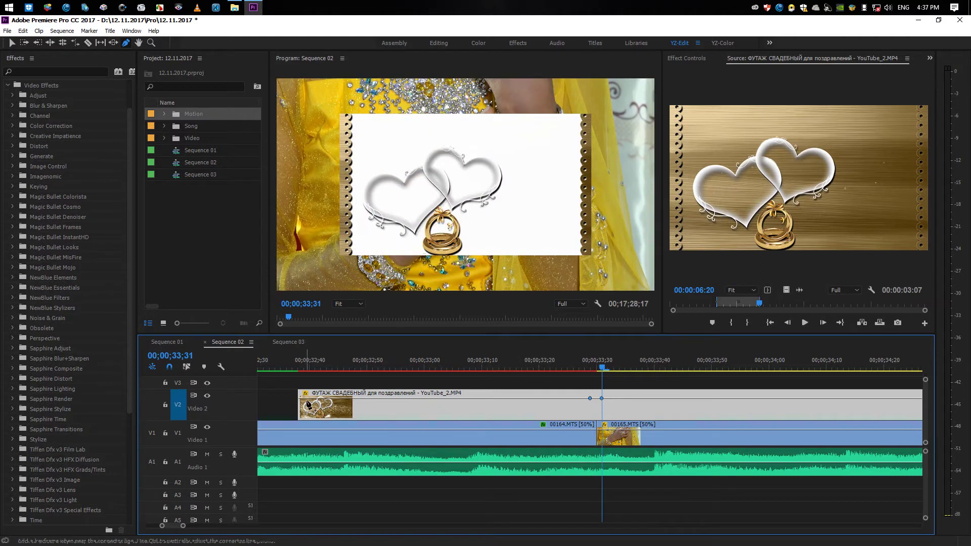
pyautogui.moveTo(307, 400); pyautogui.dragTo(302, 420)
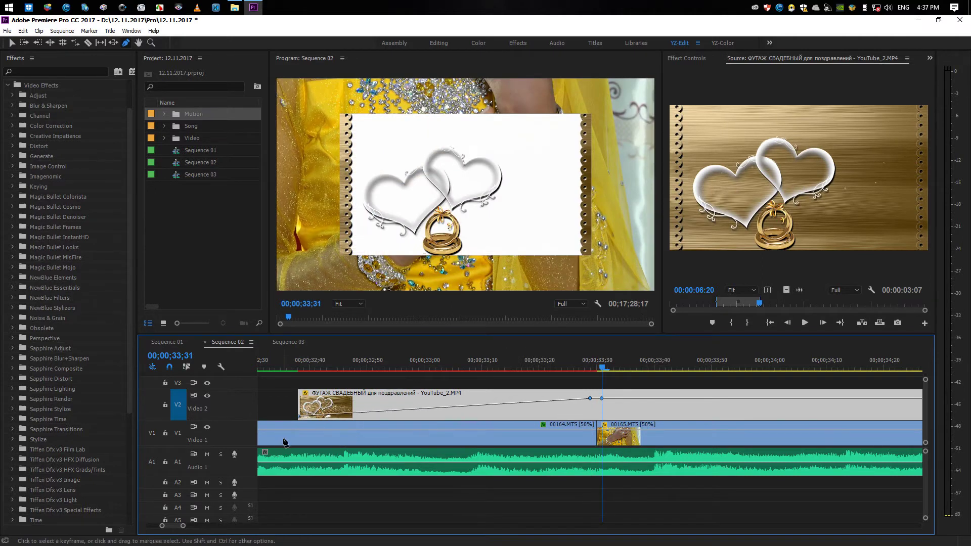
pyautogui.press('-')
pyautogui.press('-')
pyautogui.press('-')
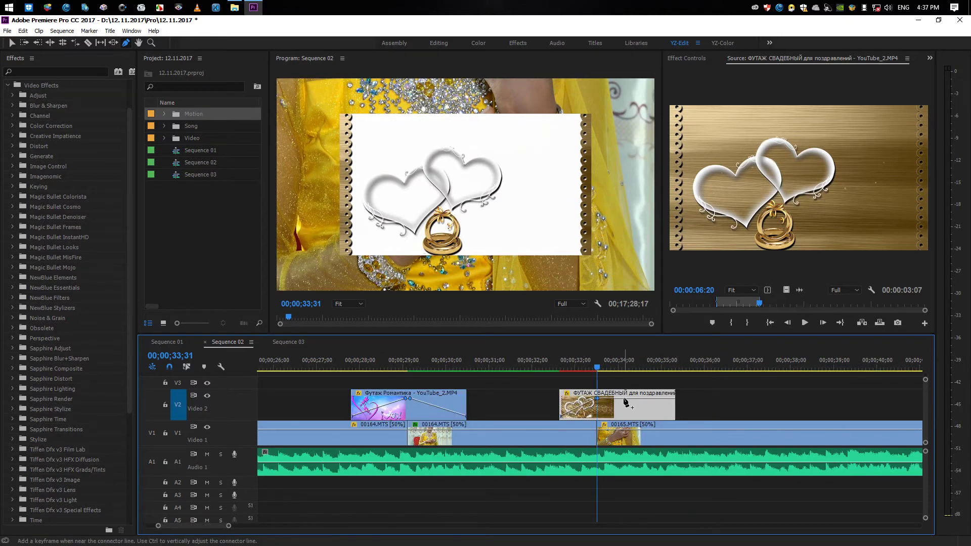
pyautogui.press('v')
pyautogui.moveTo(672, 400); pyautogui.dragTo(637, 406)
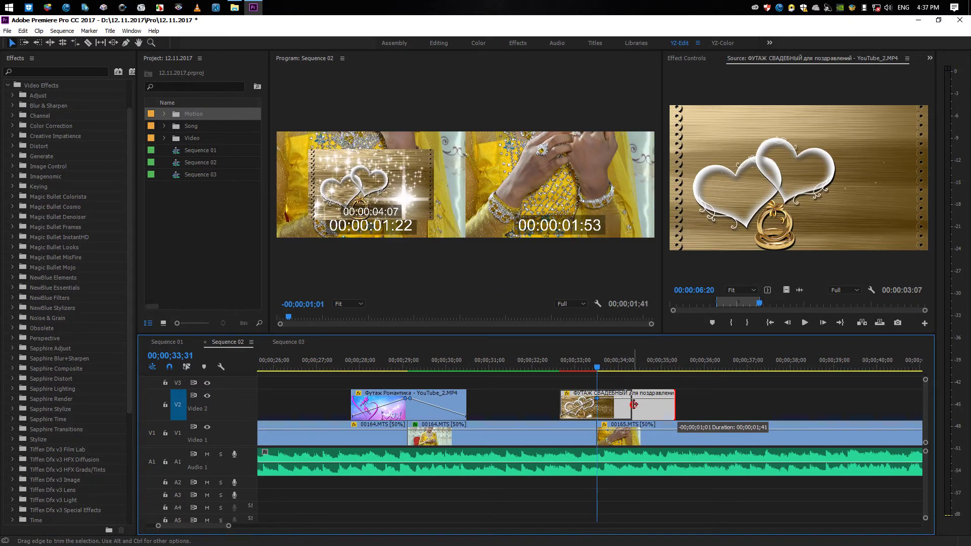
pyautogui.press('p')
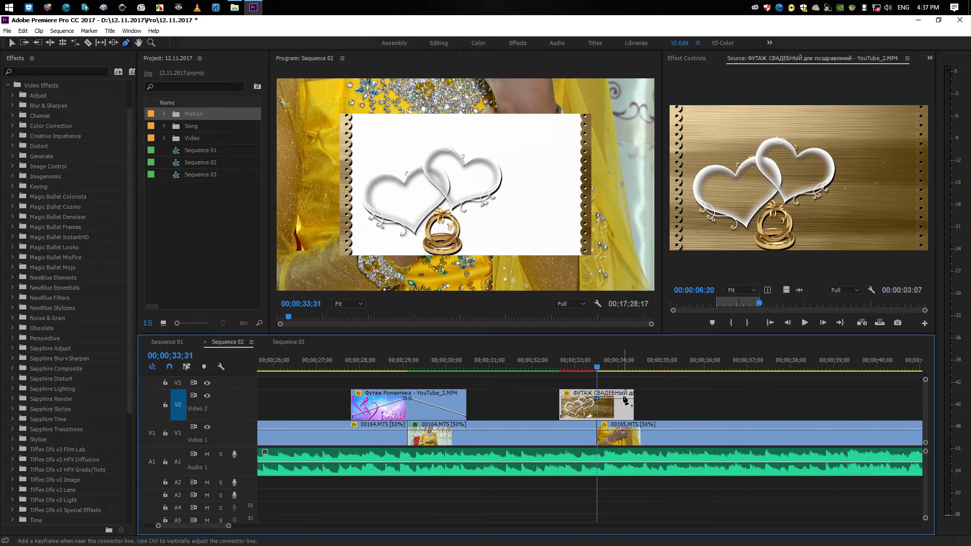
pyautogui.moveTo(623, 399); pyautogui.dragTo(634, 410)
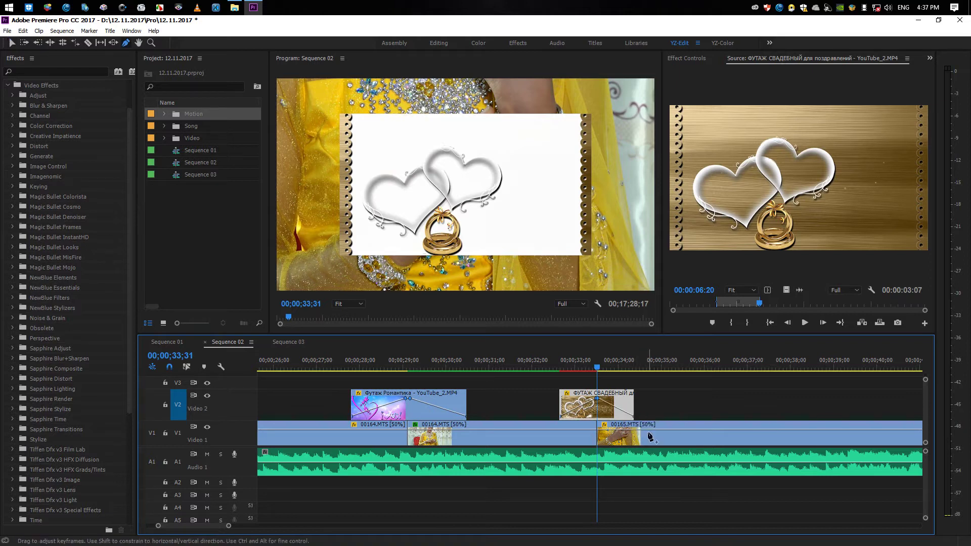
pyautogui.press('v')
pyautogui.click(546, 365)
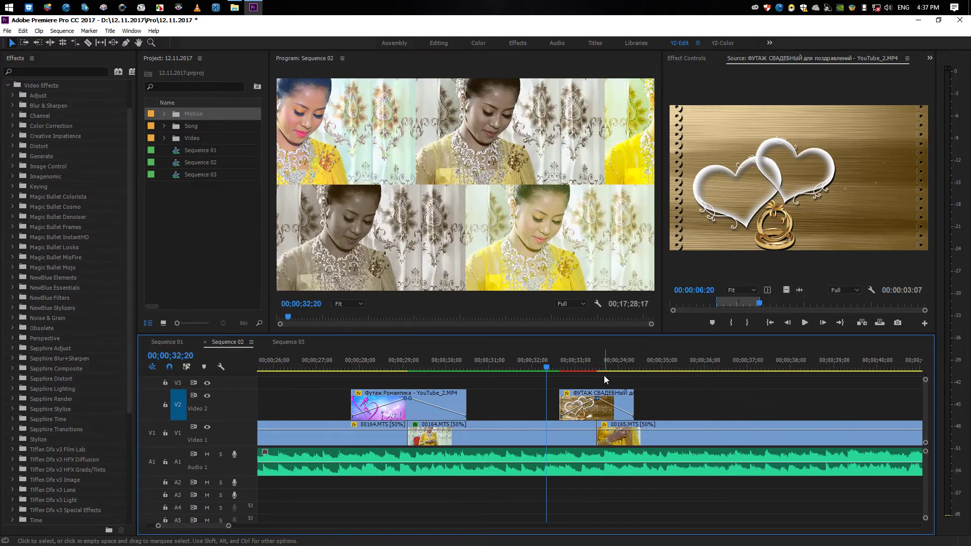
pyautogui.press('space')
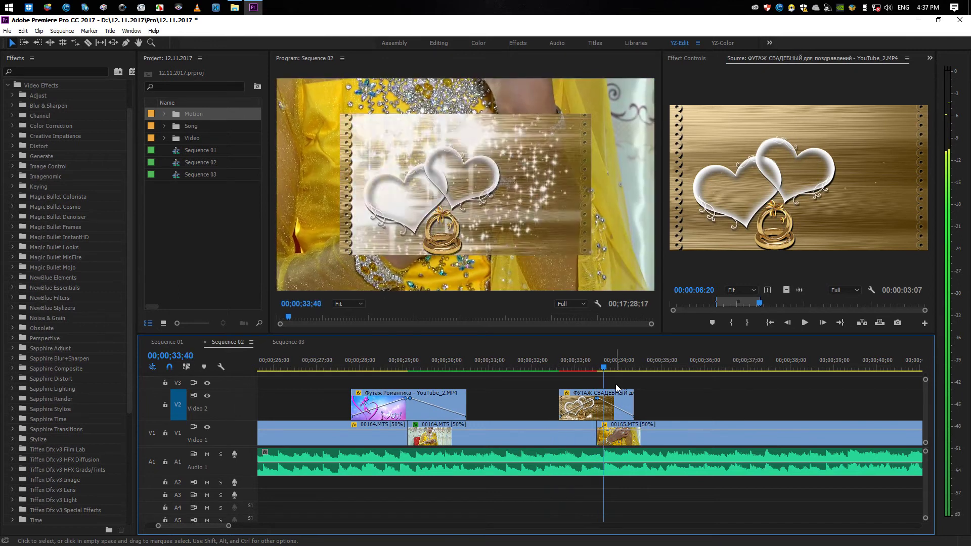
pyautogui.click(596, 369)
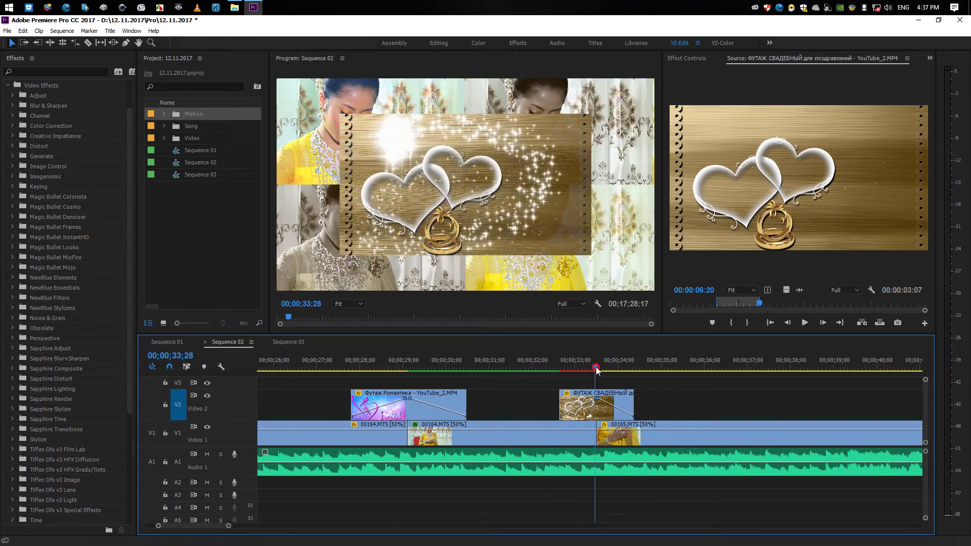
# Apply Scale to Frame Size to the heart-frame clip on Video 2
pyautogui.rightClick(607, 412)
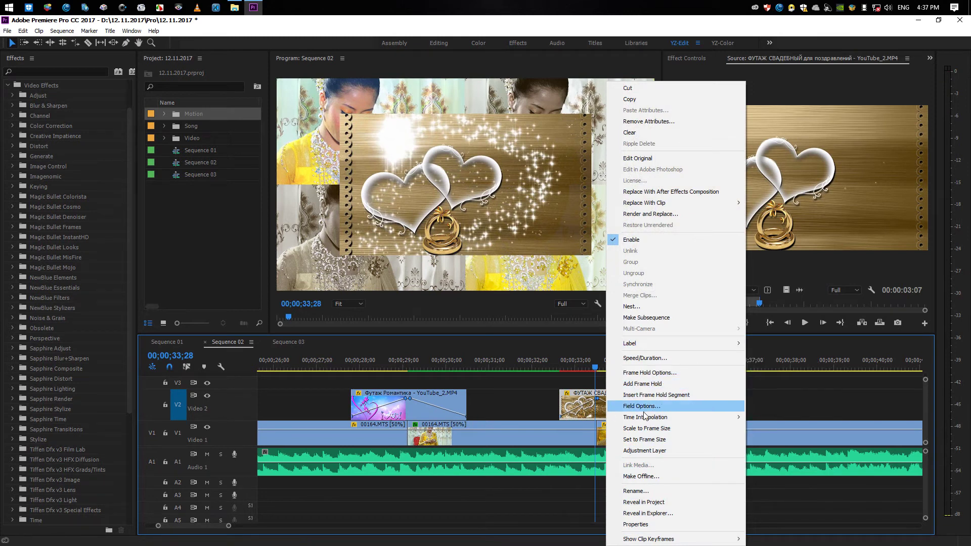
pyautogui.click(654, 427)
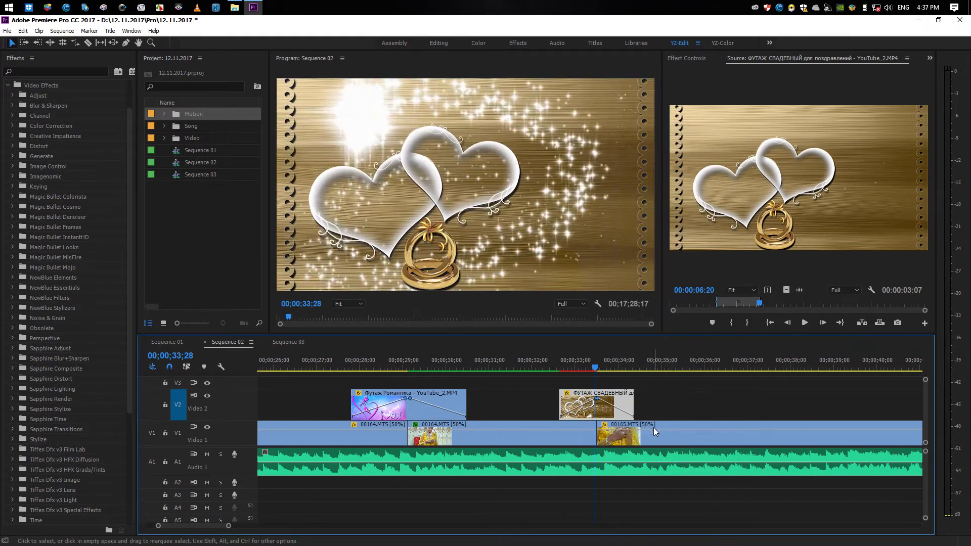
pyautogui.click(651, 385)
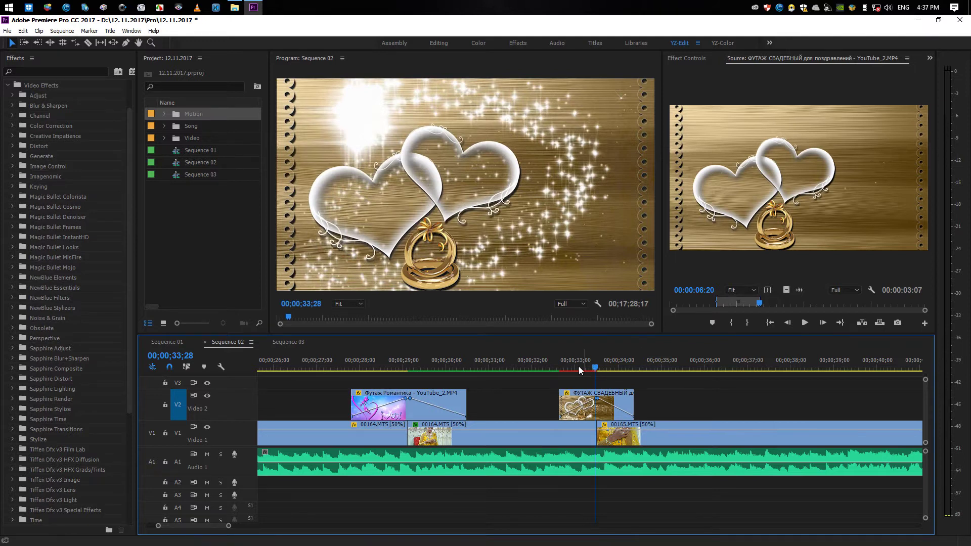
pyautogui.click(548, 367)
# Replay the hearts section from 31;59, render its preview and save the project
pyautogui.press('space')
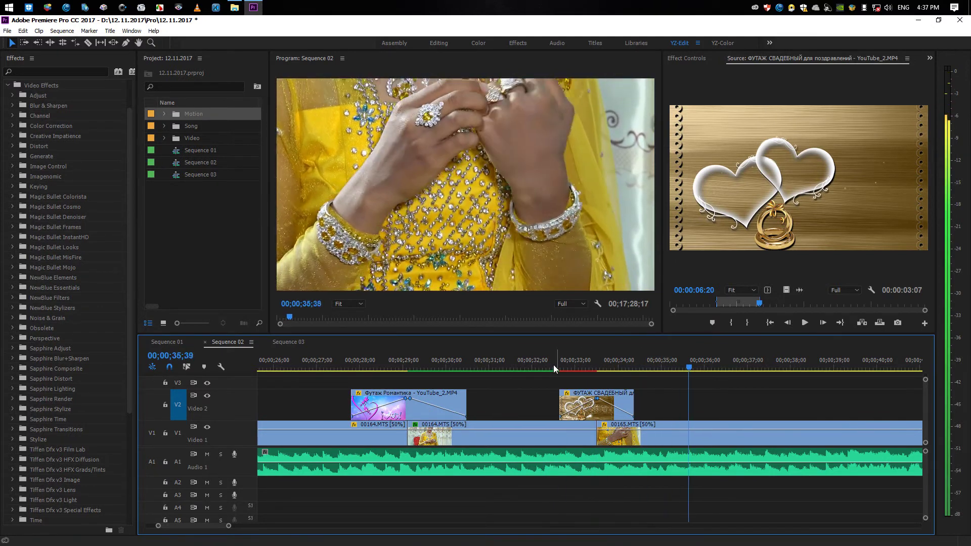
pyautogui.click(531, 360)
pyautogui.press('space')
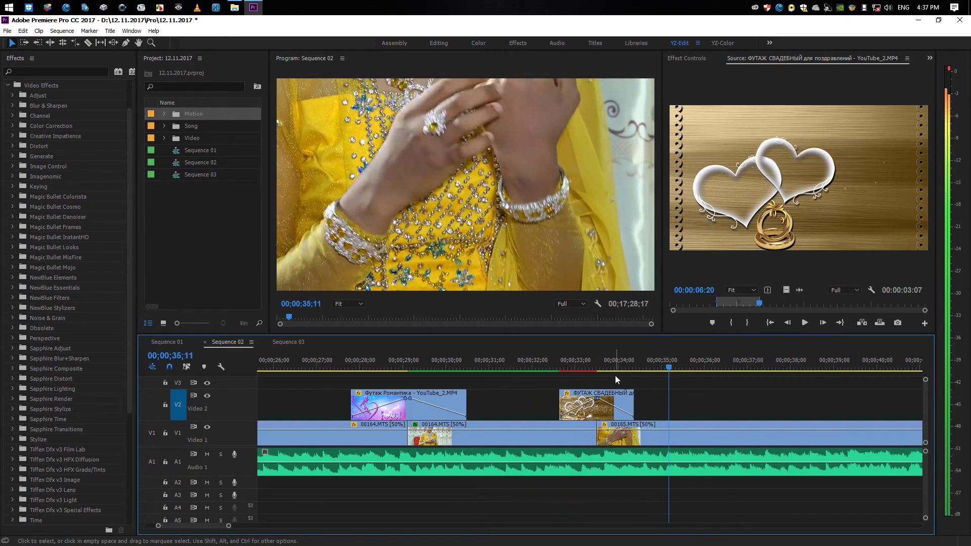
pyautogui.press('Return')
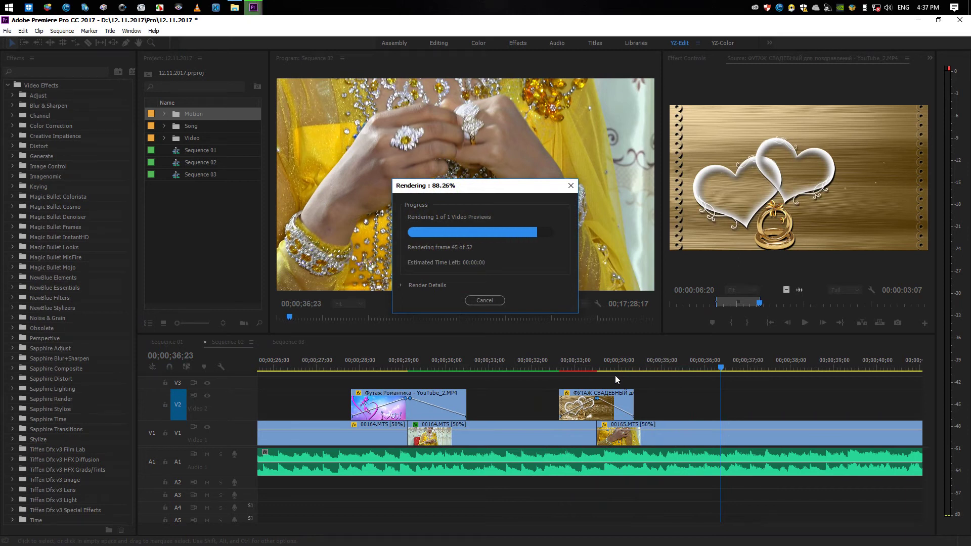
pyautogui.hotkey('ctrl', 's')
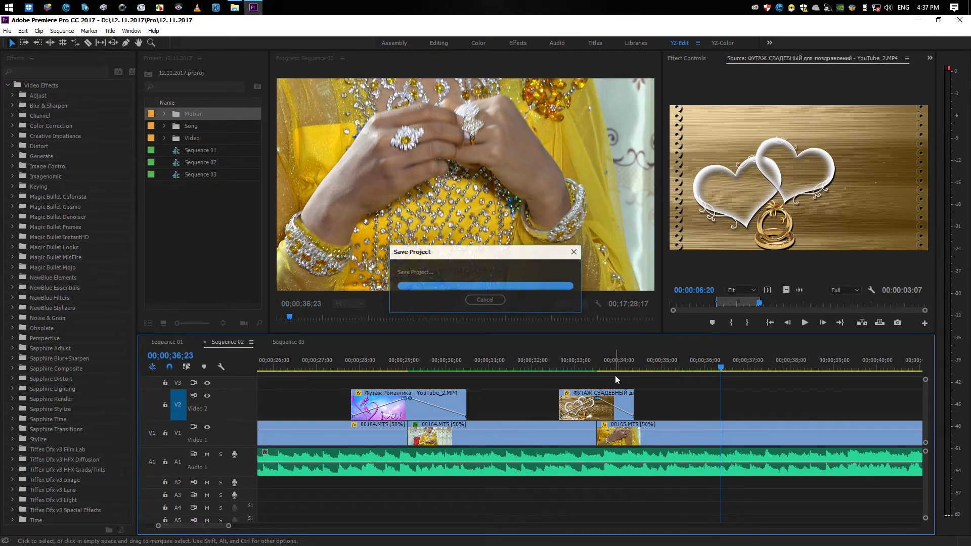
pyautogui.hotkey('ctrl', 's')
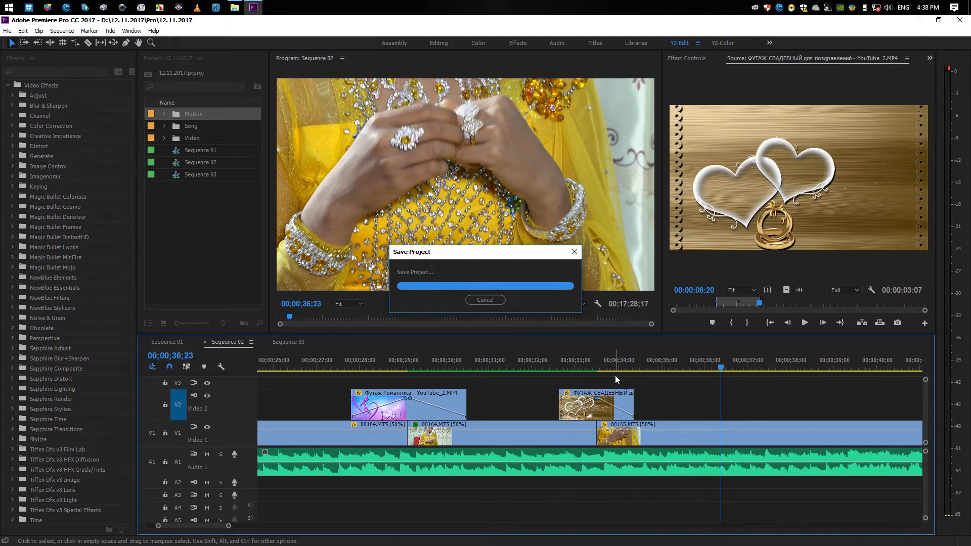
pyautogui.hotkey('ctrl', 's')
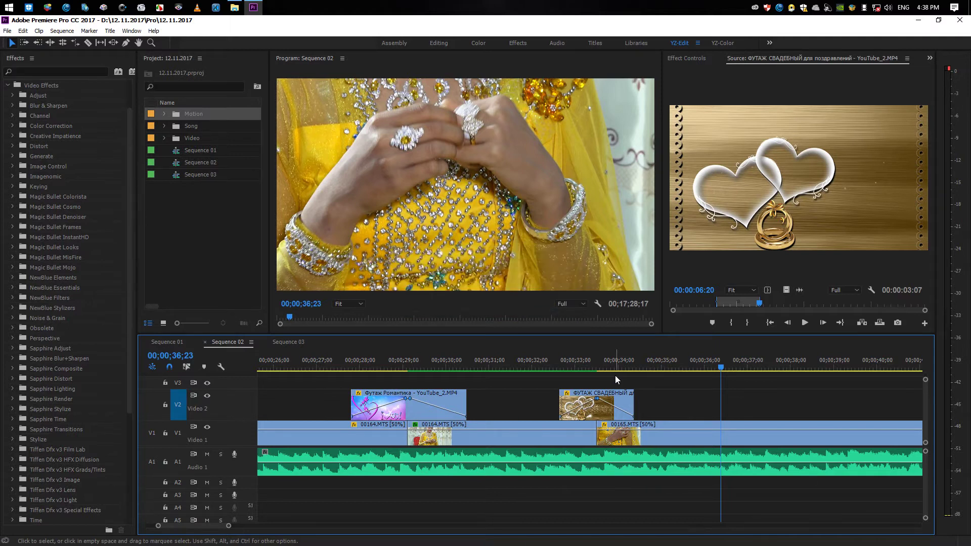
# Zoom the timeline out and play from about 27 seconds
pyautogui.hotkey('ctrl', 's')
pyautogui.press('-')
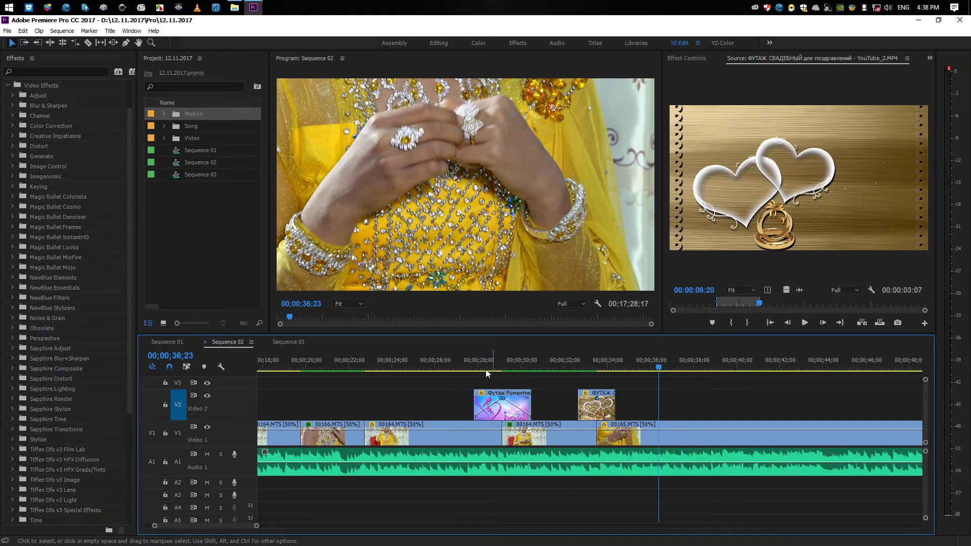
pyautogui.click(458, 370)
pyautogui.press('space')
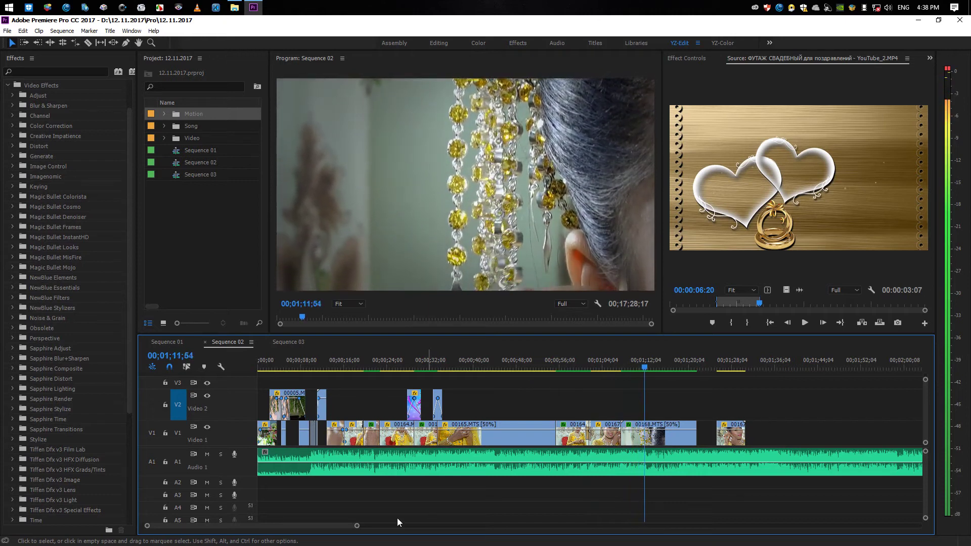
# Slide clip 00167 left to start at 00;01;21;44, directly after 00168
pyautogui.moveTo(338, 526); pyautogui.dragTo(353, 528)
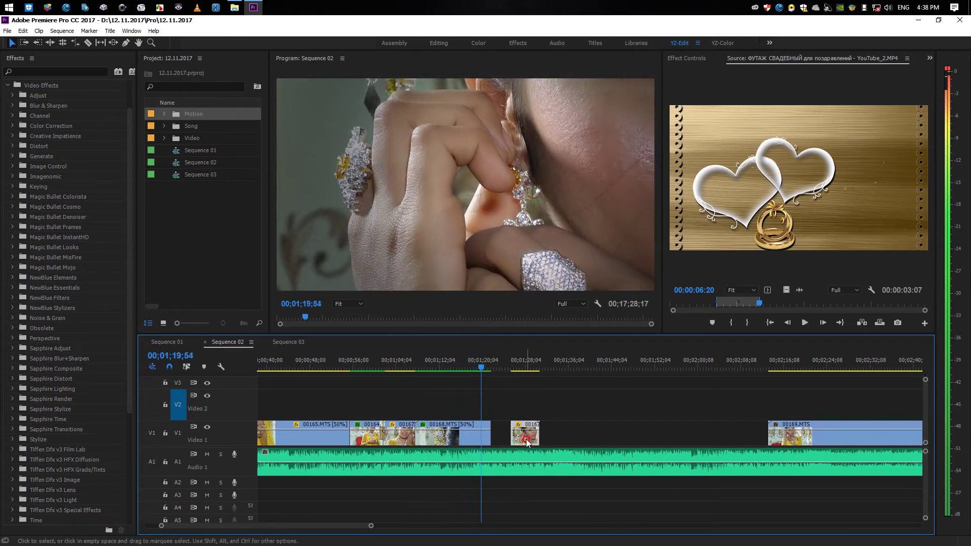
pyautogui.moveTo(536, 438); pyautogui.dragTo(510, 444)
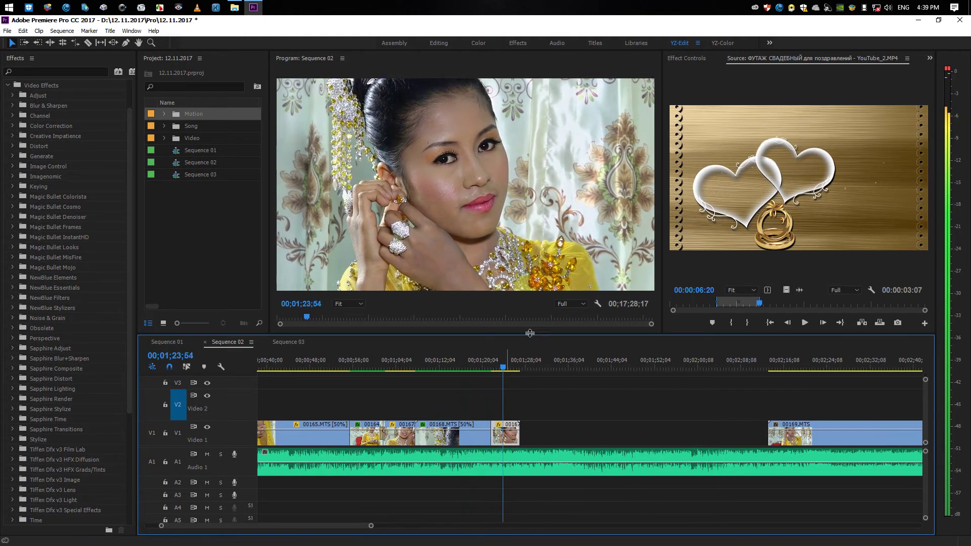
pyautogui.press('space')
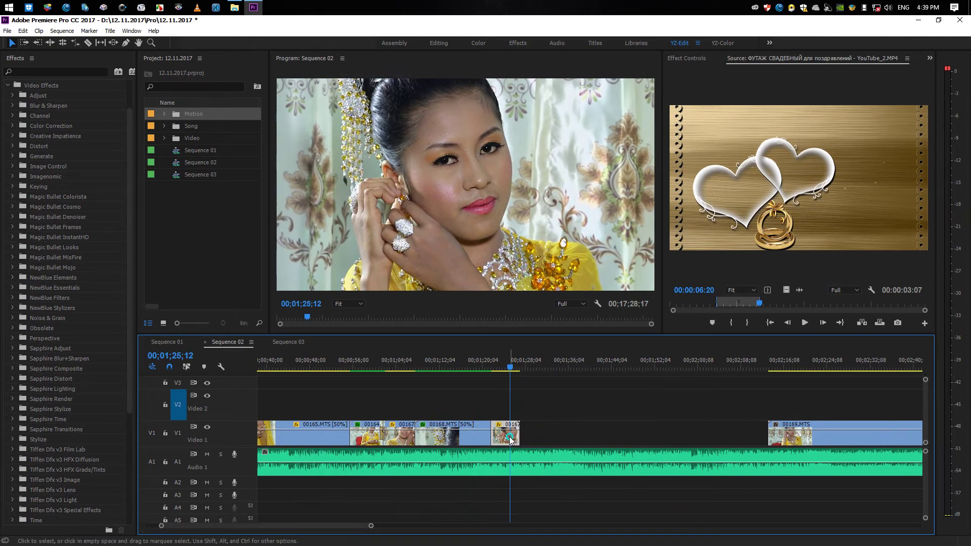
# Slow clip 00167 to 50% speed in Speed/Duration, giving it a 00;00;05;18 duration
pyautogui.rightClick(510, 440)
pyautogui.click(549, 361)
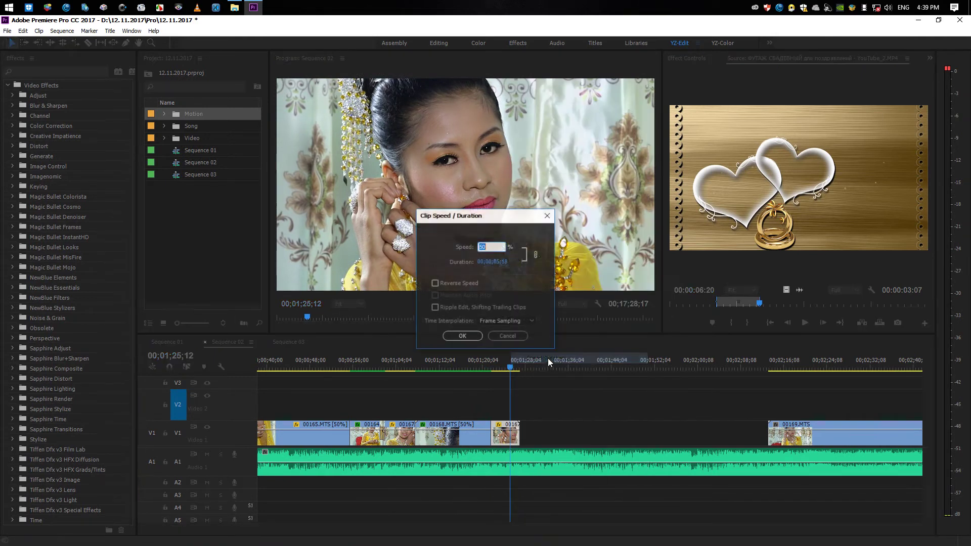
pyautogui.click(473, 339)
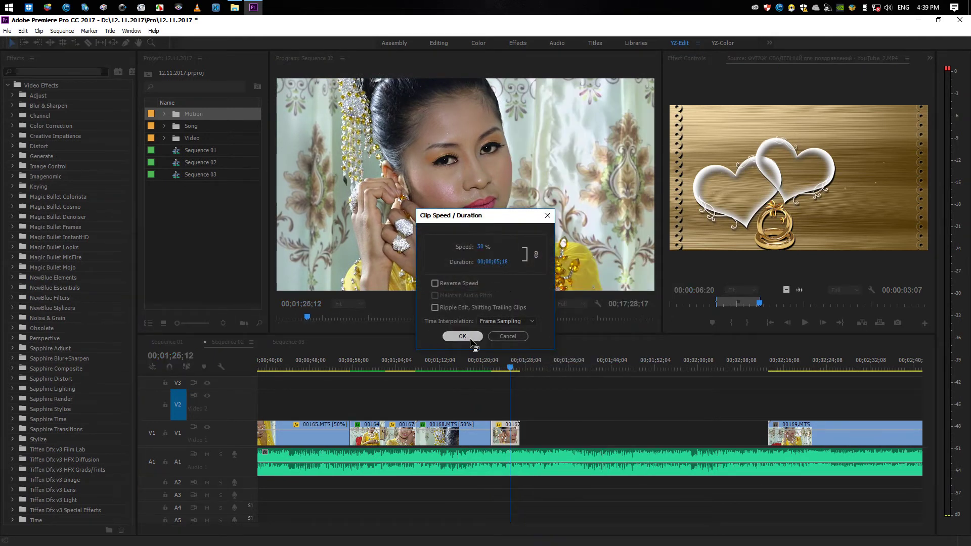
pyautogui.click(490, 367)
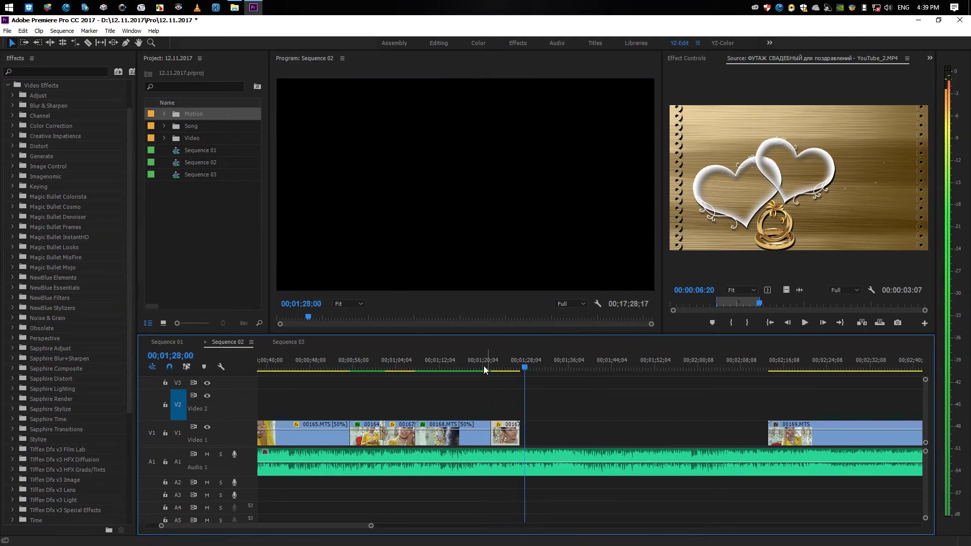
pyautogui.click(402, 363)
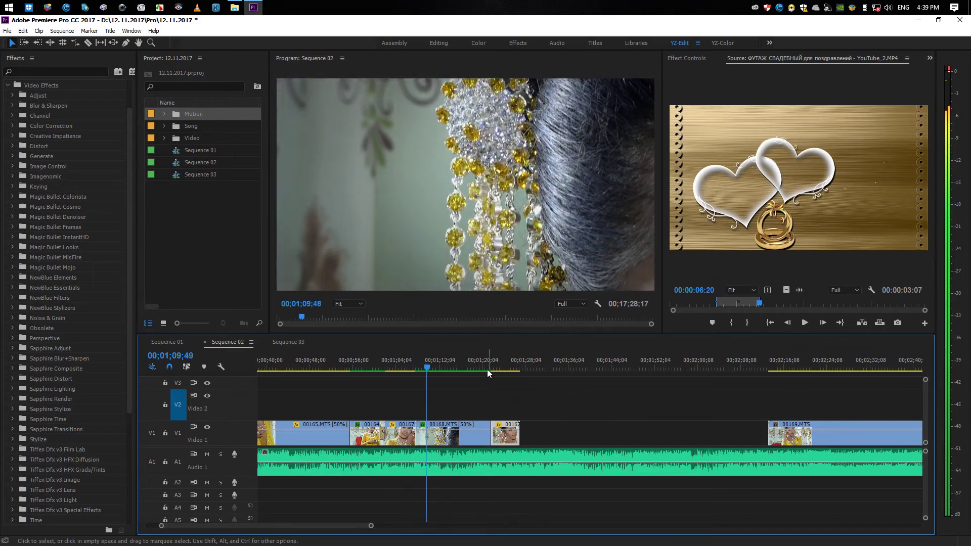
pyautogui.click(479, 363)
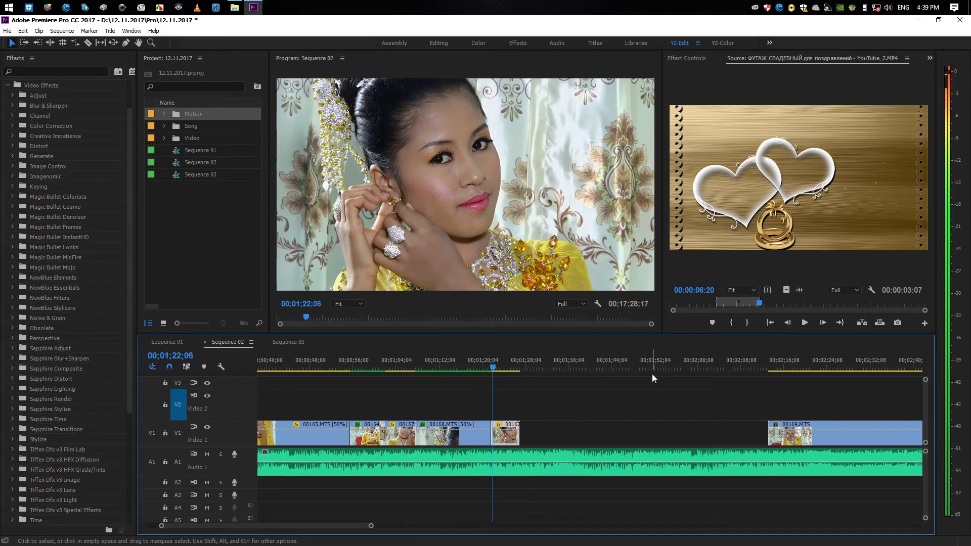
pyautogui.click(779, 363)
pyautogui.press('space')
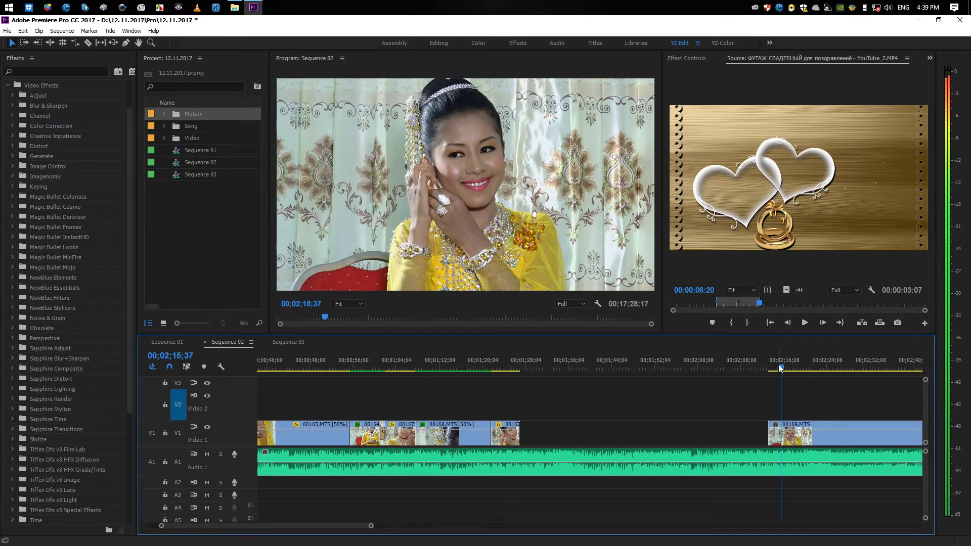
pyautogui.press('-')
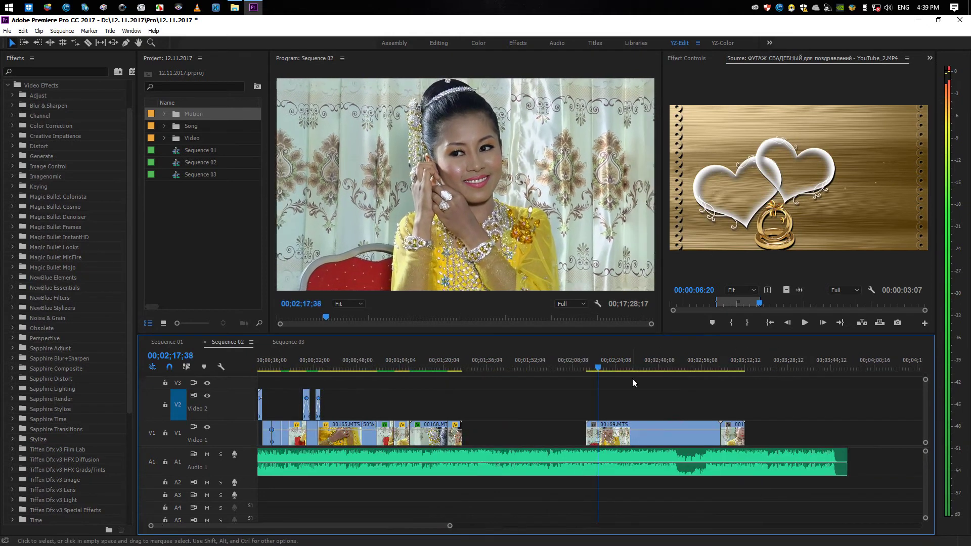
pyautogui.click(625, 366)
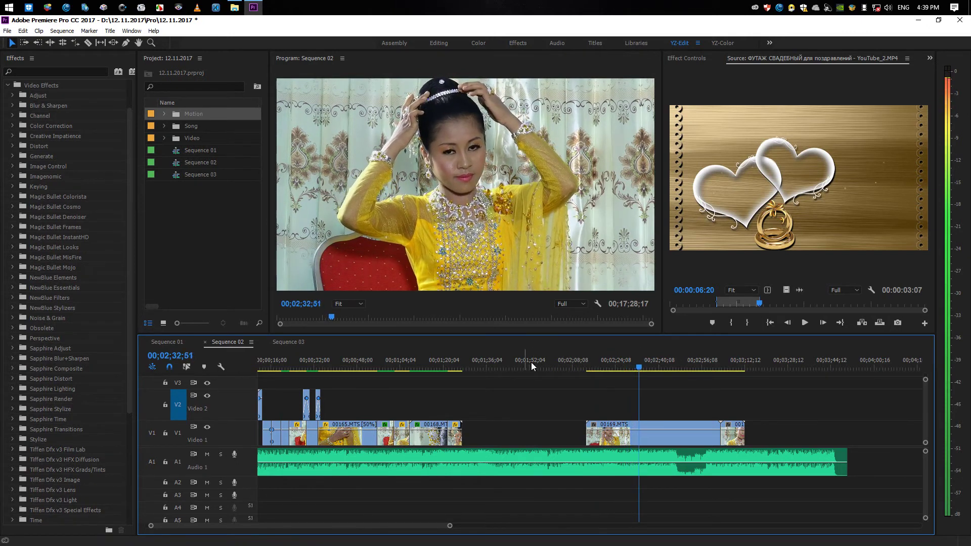
pyautogui.click(589, 364)
pyautogui.press('space')
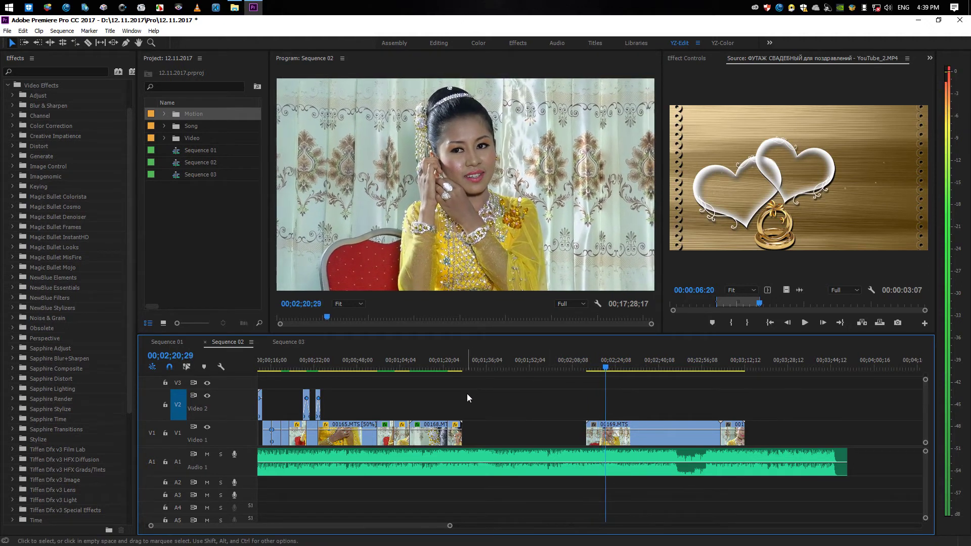
pyautogui.hotkey('ctrl', 's')
pyautogui.click(456, 367)
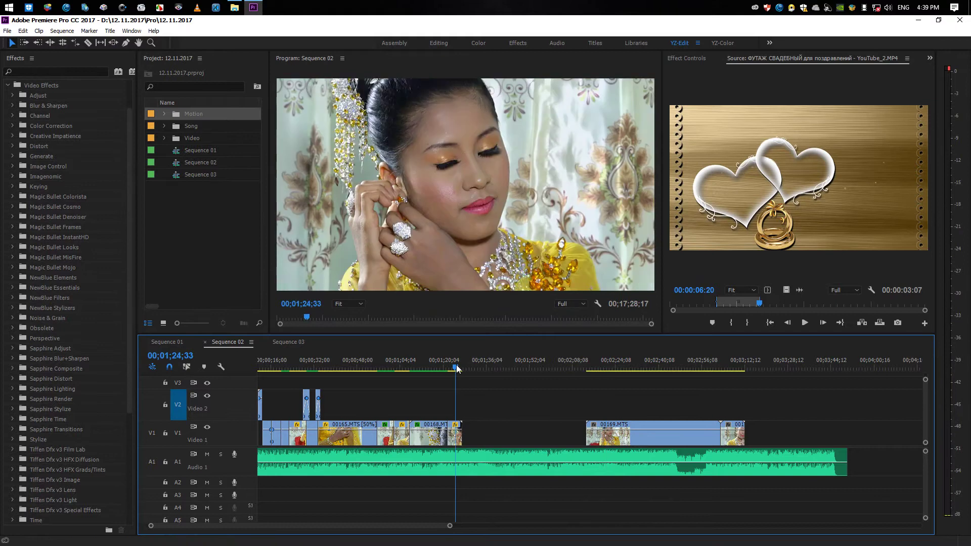
pyautogui.press('space')
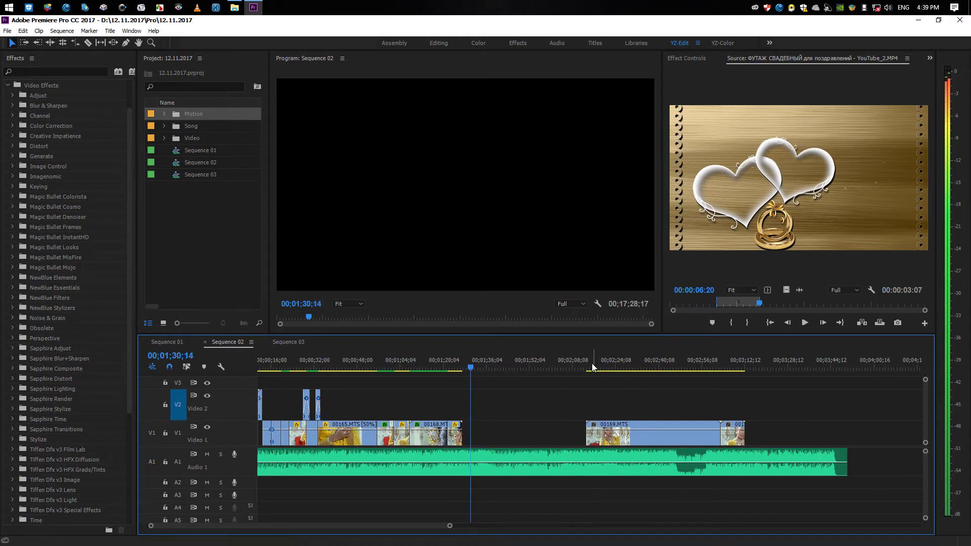
pyautogui.click(590, 363)
pyautogui.press('space')
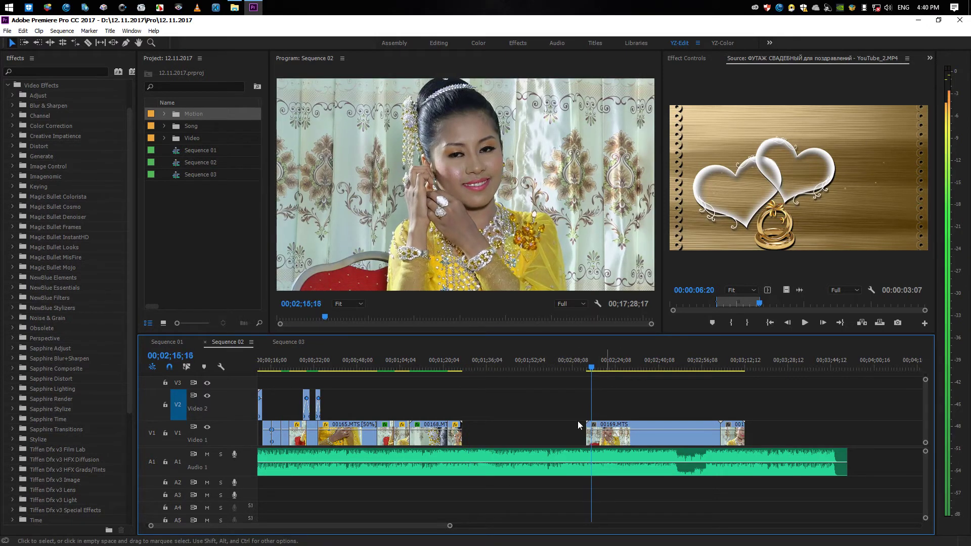
pyautogui.press('space')
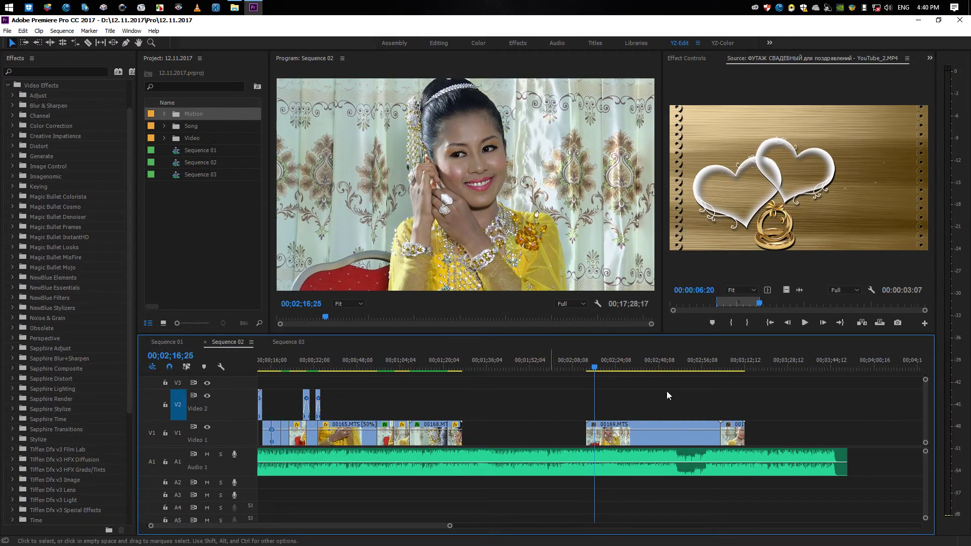
# Slide clip 00169.MTS left along Video 1 so it follows 00167.MTS
pyautogui.moveTo(608, 442); pyautogui.dragTo(484, 440)
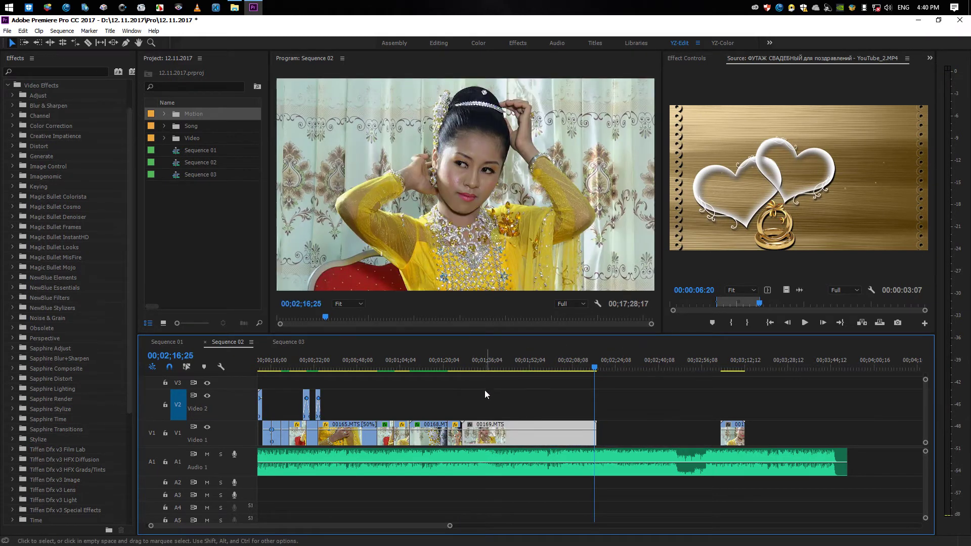
pyautogui.hotkey('ctrl', 'z')
pyautogui.moveTo(600, 433); pyautogui.dragTo(502, 432)
# Zoom in on the new cut and play back the transition into 00169.MTS
pyautogui.click(483, 366)
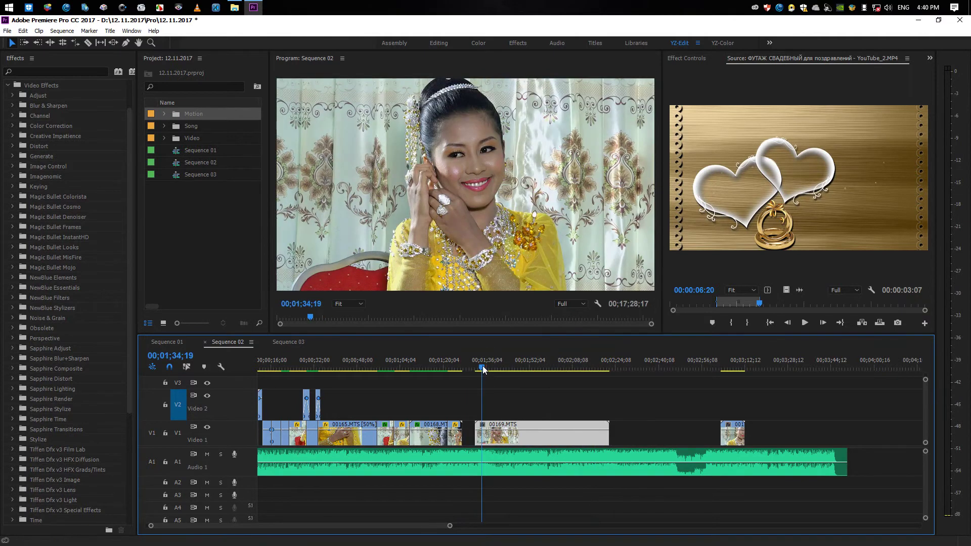
pyautogui.press('=')
pyautogui.click(630, 394)
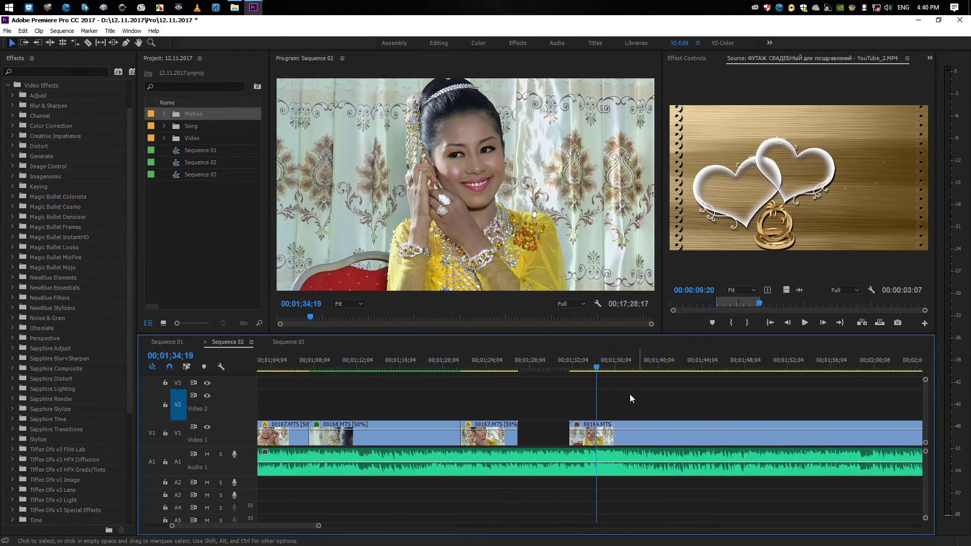
pyautogui.click(576, 368)
pyautogui.press('space')
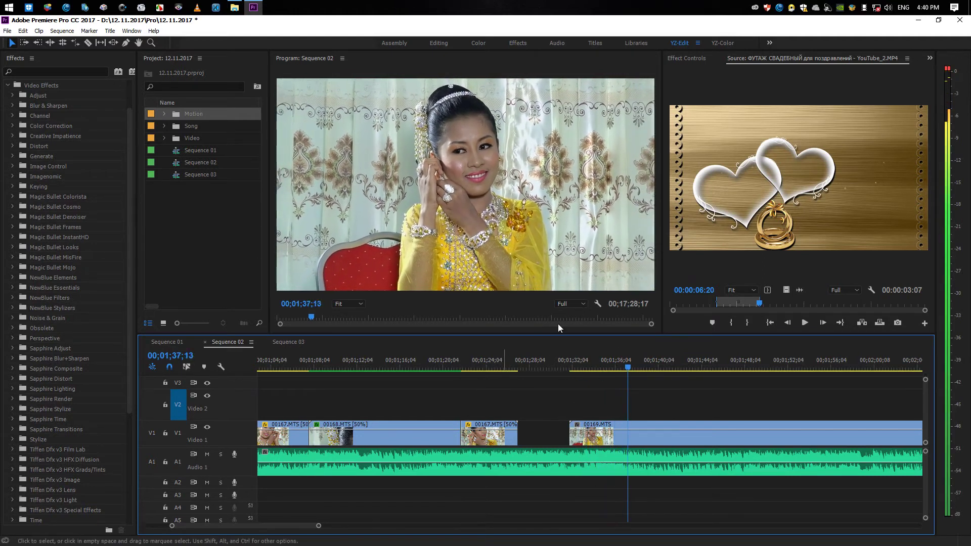
pyautogui.click(577, 368)
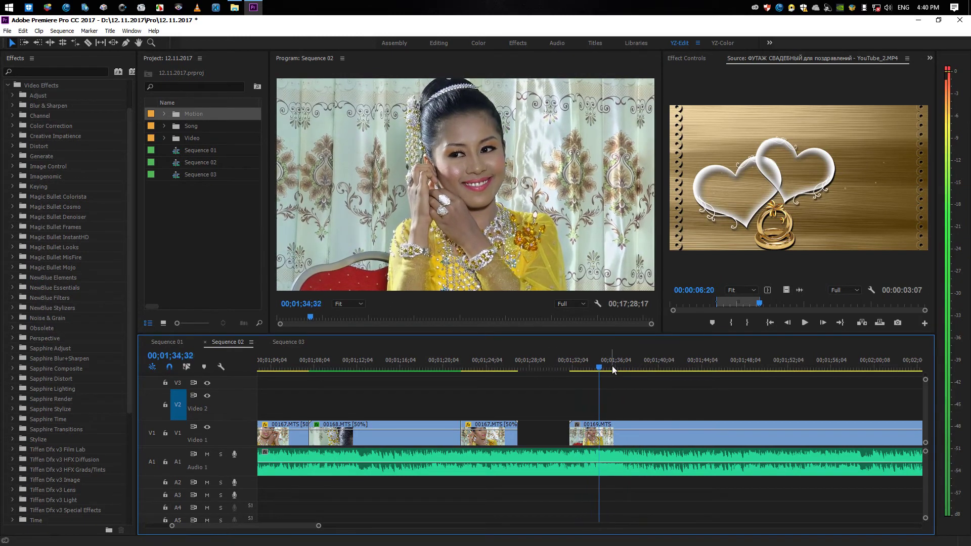
pyautogui.press('-')
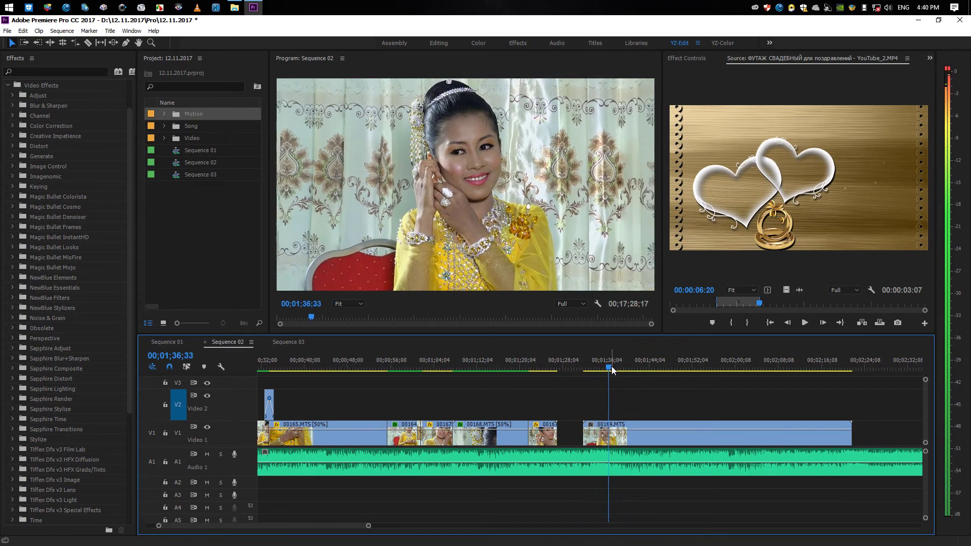
# Try 50% speed on 00169.MTS while it sits on Video 1, then undo it
pyautogui.rightClick(642, 433)
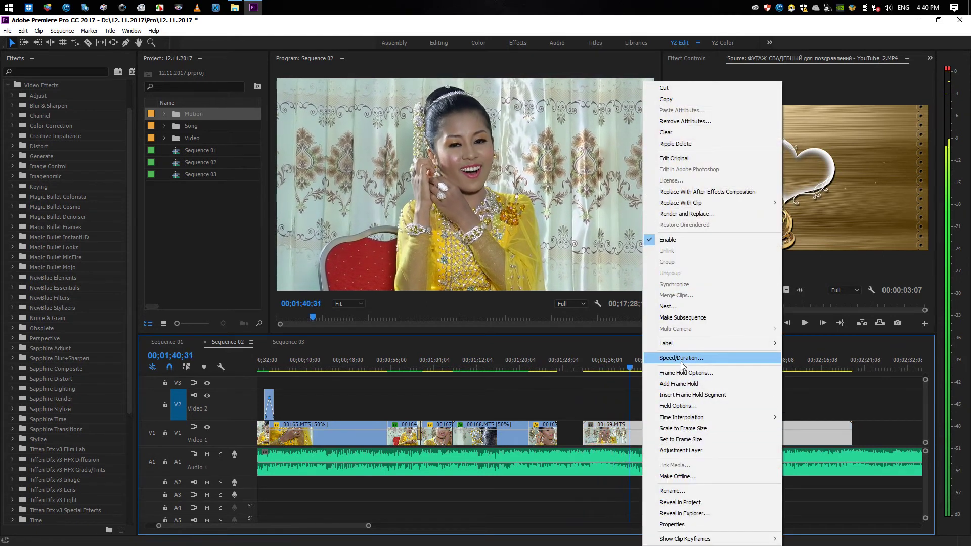
pyautogui.click(681, 359)
pyautogui.write('50')
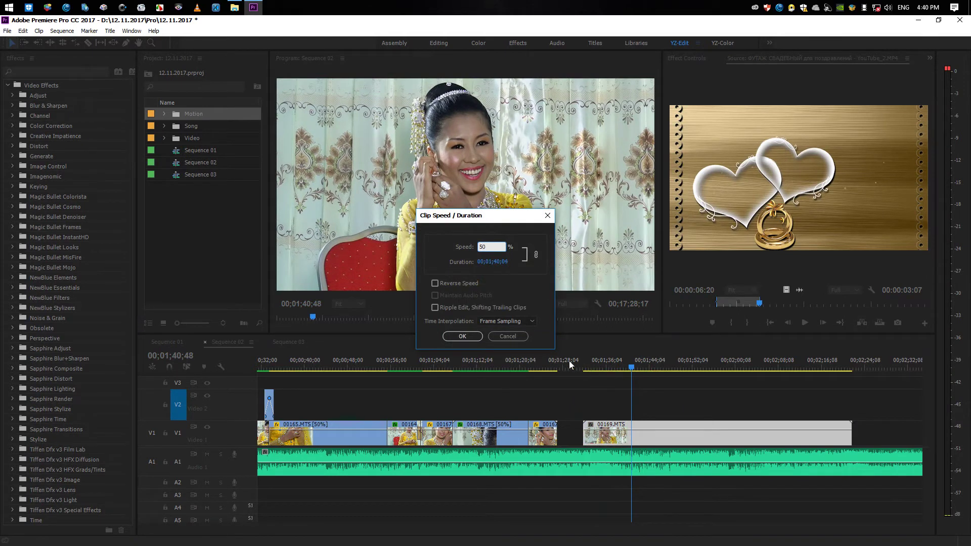
pyautogui.click(445, 336)
pyautogui.press('-')
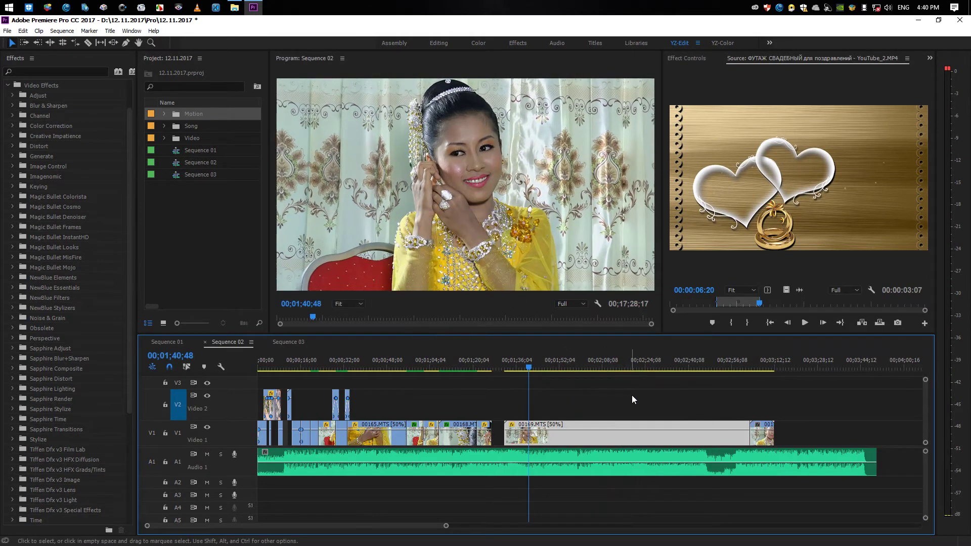
pyautogui.hotkey('ctrl', 'z')
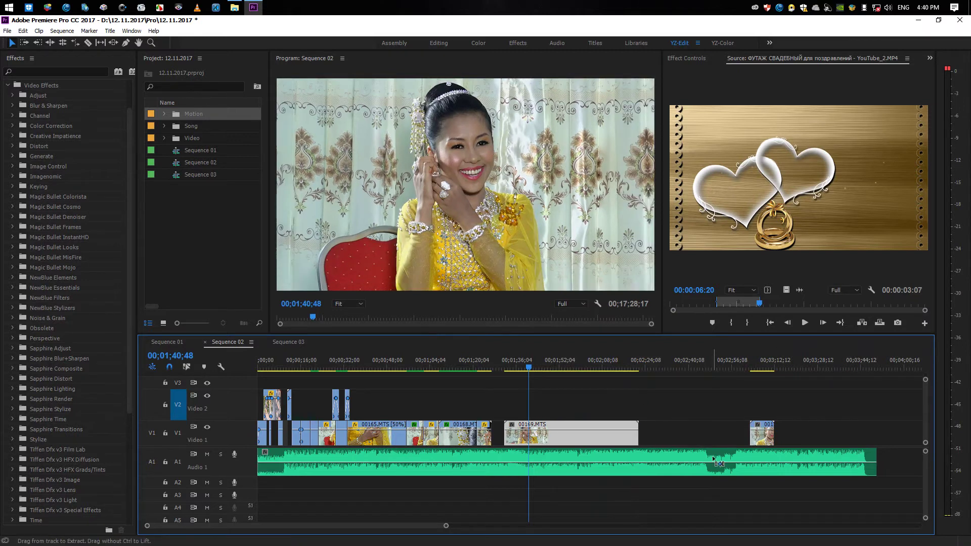
# Move 00169.MTS up to Video 2 at the same time and slow it to 50%
pyautogui.moveTo(630, 433); pyautogui.dragTo(599, 410)
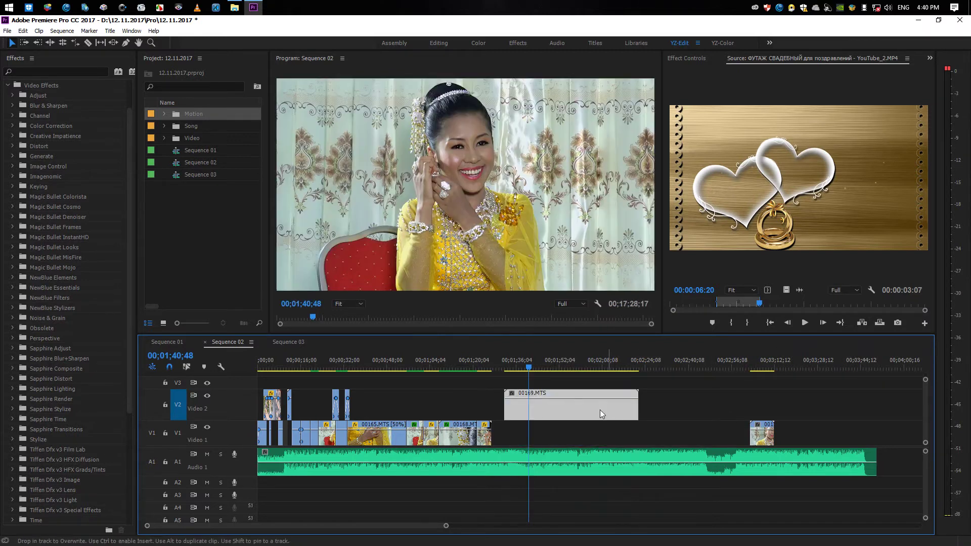
pyautogui.rightClick(599, 409)
pyautogui.click(638, 354)
pyautogui.write('50')
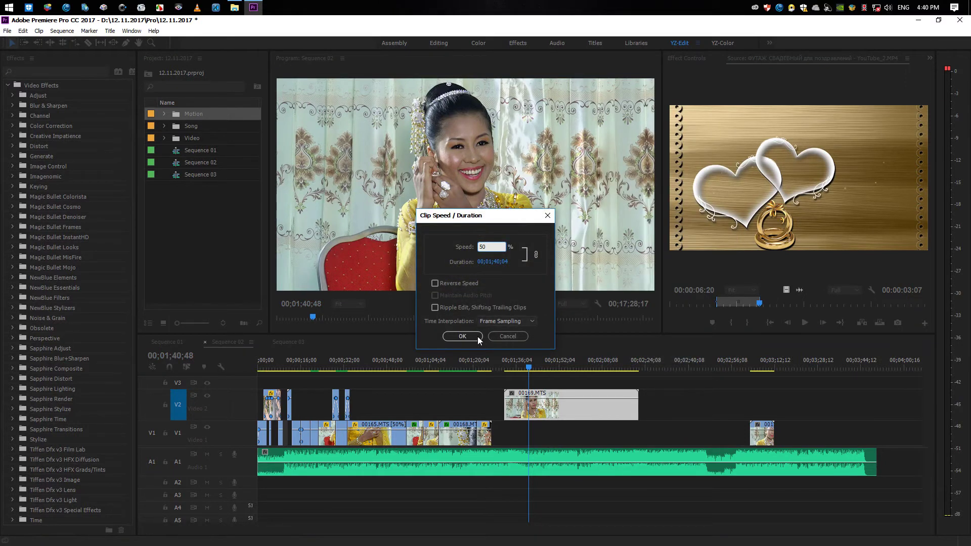
pyautogui.click(463, 337)
# Play back the slowed 00169.MTS from around 01;32;27
pyautogui.moveTo(510, 368)
pyautogui.mouseDown()
pyautogui.moveTo(526, 369)
pyautogui.moveTo(488, 366)
pyautogui.mouseUp()
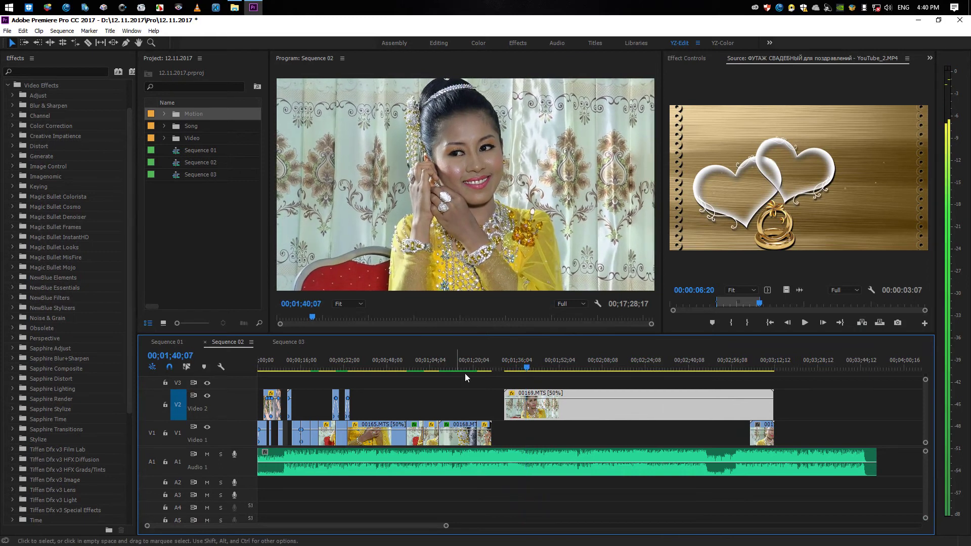
pyautogui.press('space')
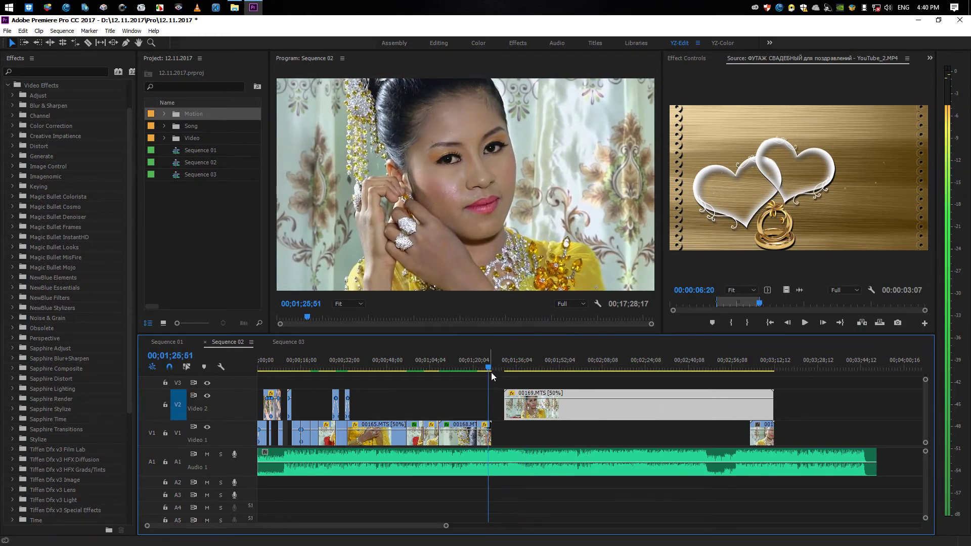
pyautogui.click(510, 368)
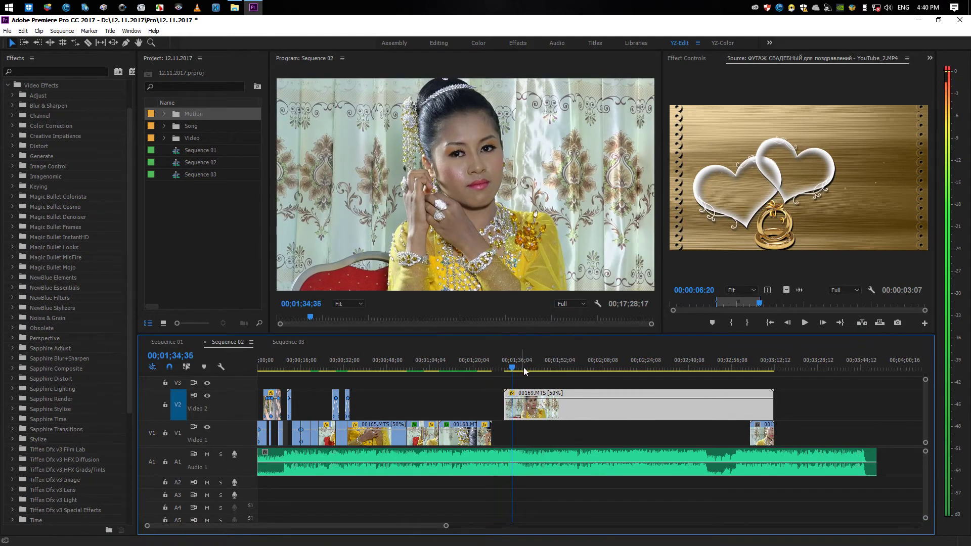
pyautogui.press('=')
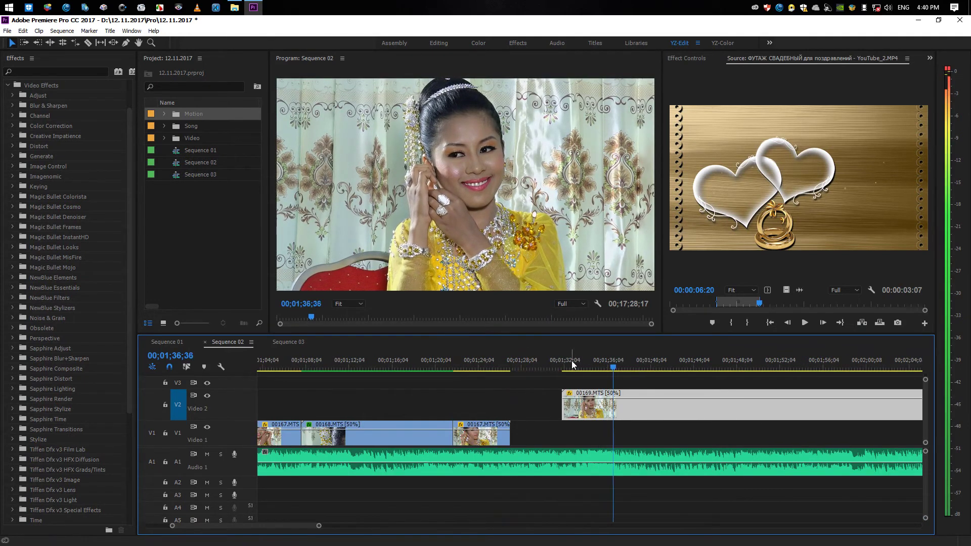
pyautogui.click(570, 360)
pyautogui.press('space')
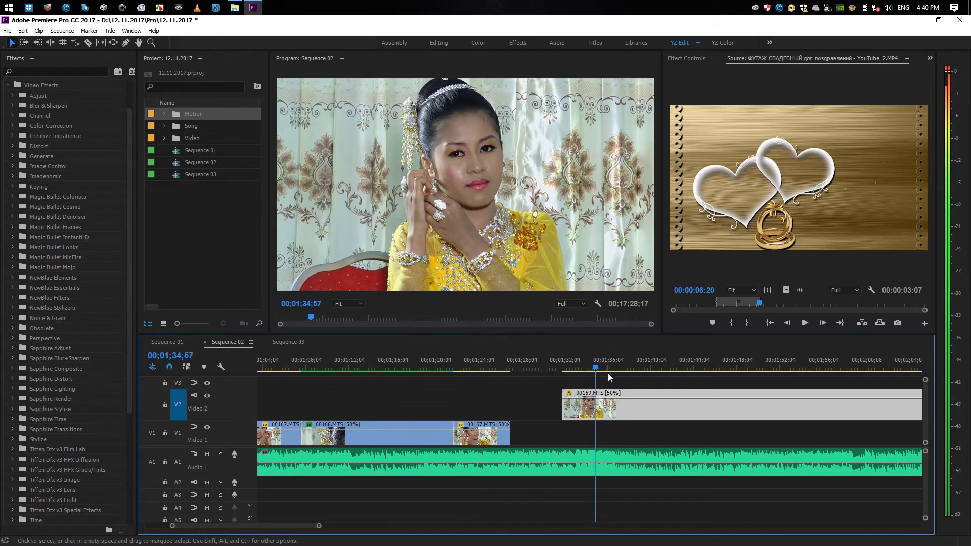
pyautogui.click(575, 363)
# Scrub and play through the slowed 00169.MTS arrangement, undoing the trial placement
pyautogui.moveTo(585, 367)
pyautogui.mouseDown()
pyautogui.moveTo(606, 372)
pyautogui.moveTo(525, 399)
pyautogui.moveTo(535, 432)
pyautogui.mouseUp()
pyautogui.click(497, 366)
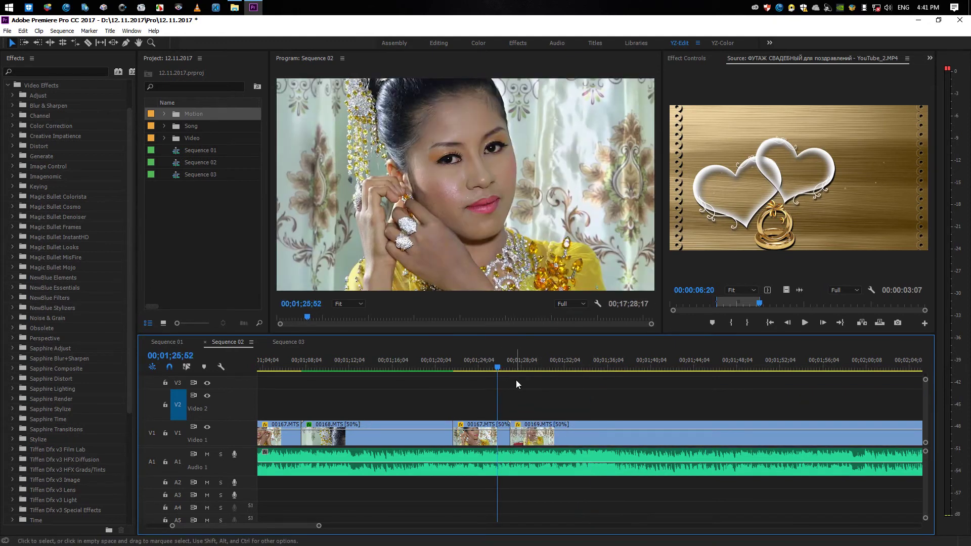
pyautogui.press('space')
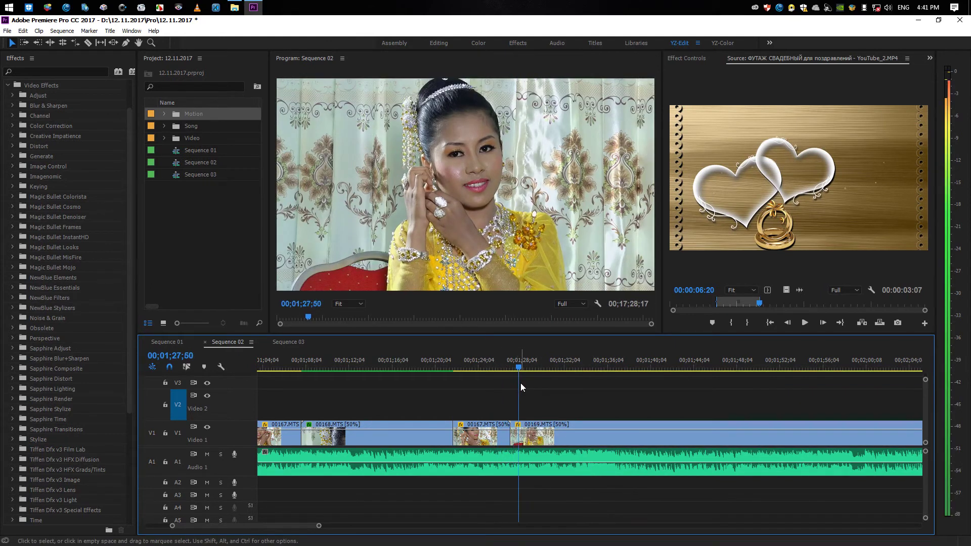
pyautogui.press('-')
pyautogui.press('-')
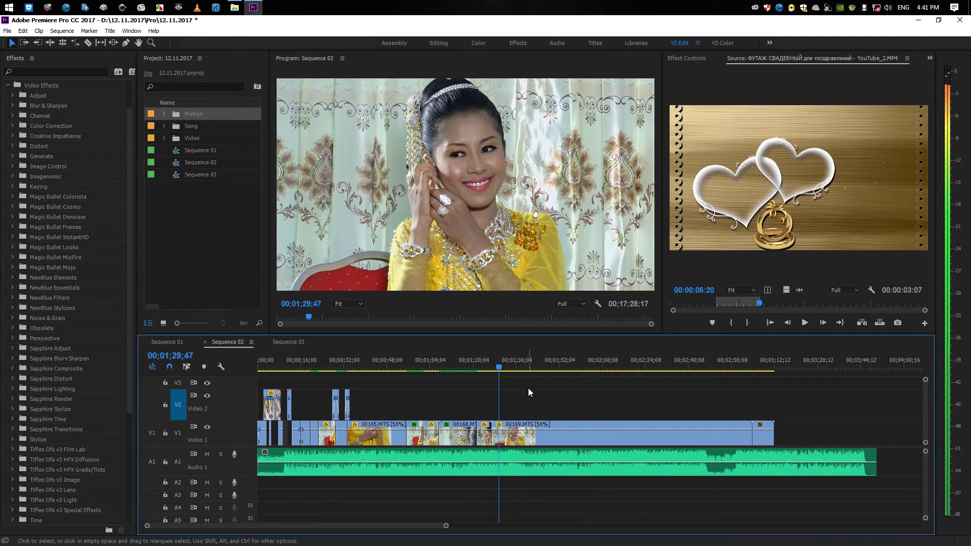
pyautogui.hotkey('ctrl', 'z')
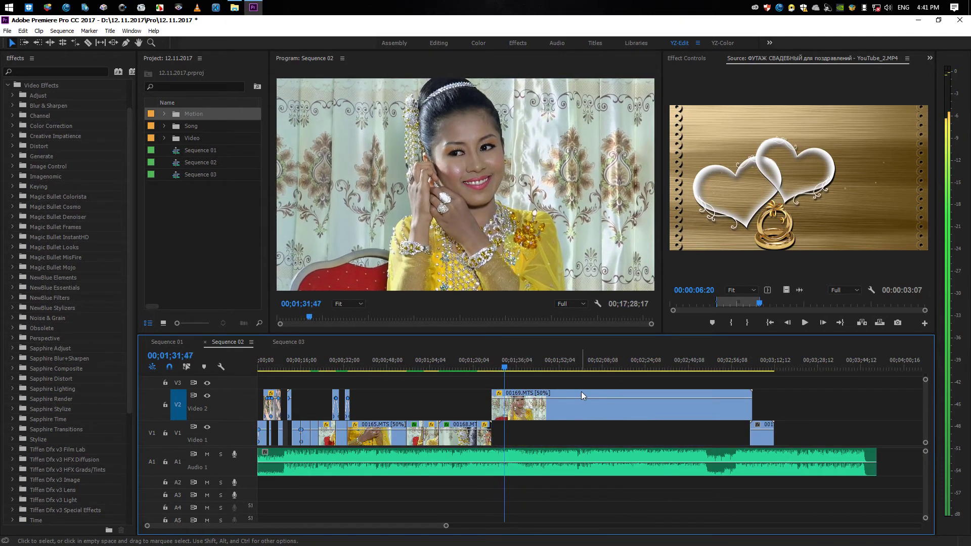
pyautogui.press('=')
pyautogui.press('space')
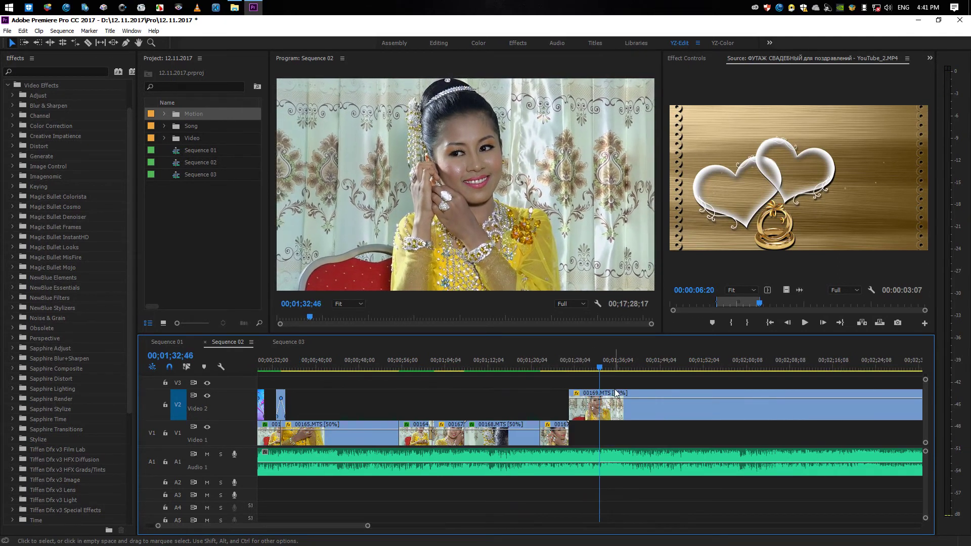
pyautogui.press('-')
# Try moving 00170 left and 00169.MTS down to Video 1, then undo
pyautogui.moveTo(763, 441); pyautogui.dragTo(587, 435)
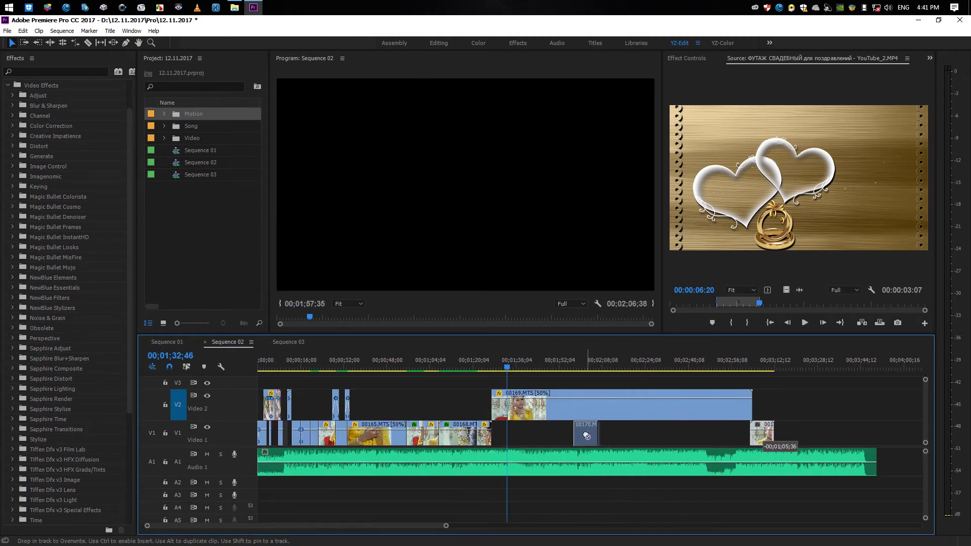
pyautogui.press('=')
pyautogui.press('=')
pyautogui.press('=')
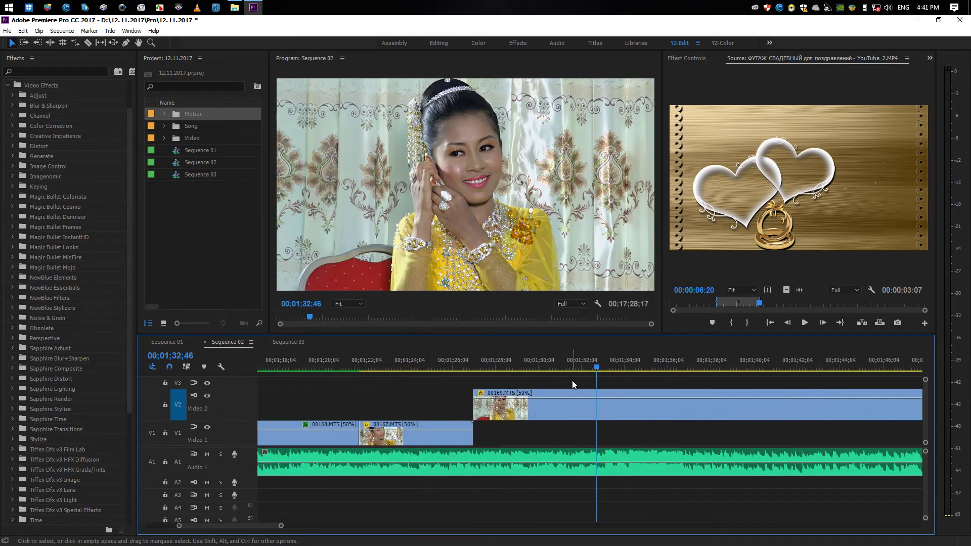
pyautogui.moveTo(533, 409); pyautogui.dragTo(534, 441)
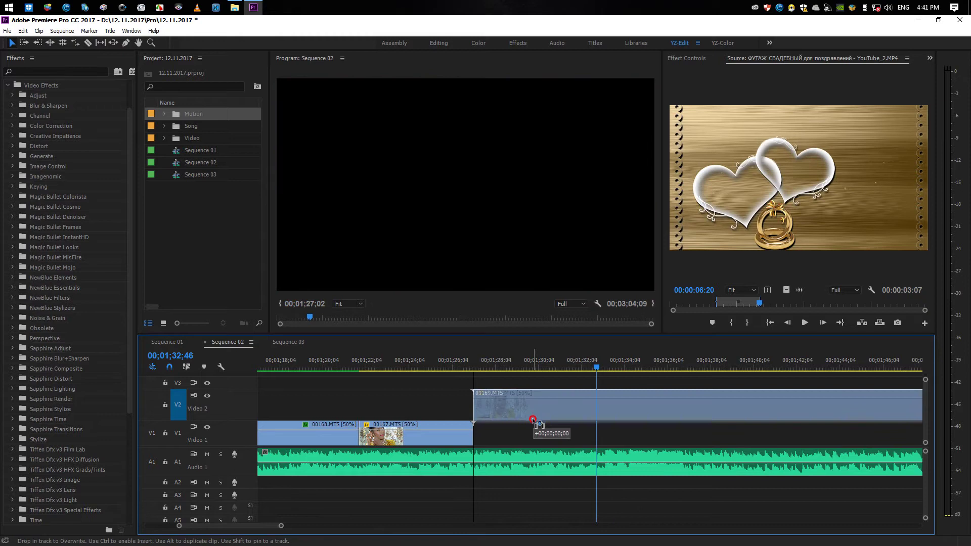
pyautogui.press('-')
pyautogui.press('-')
pyautogui.press('-')
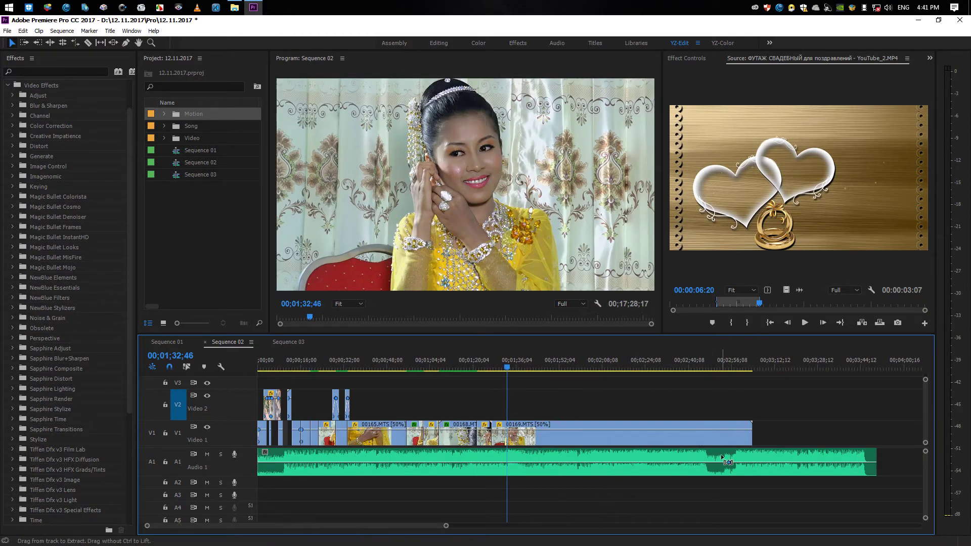
pyautogui.hotkey('ctrl', 'z')
# Move clip 00170 near the timeline end (~00;03;44) and drop 00169.MTS onto Video 1
pyautogui.moveTo(581, 442); pyautogui.dragTo(818, 444)
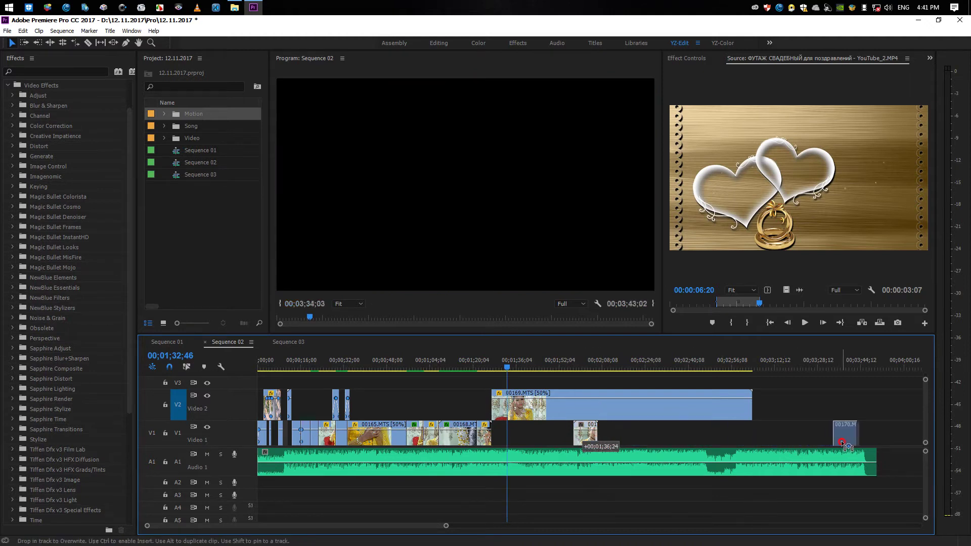
pyautogui.moveTo(838, 444); pyautogui.dragTo(862, 443)
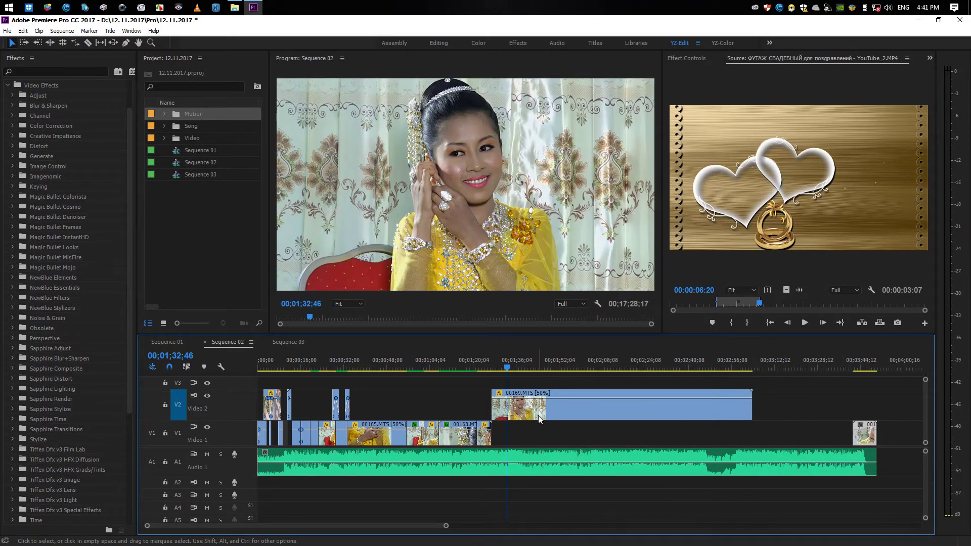
pyautogui.moveTo(539, 419); pyautogui.dragTo(539, 432)
pyautogui.click(489, 373)
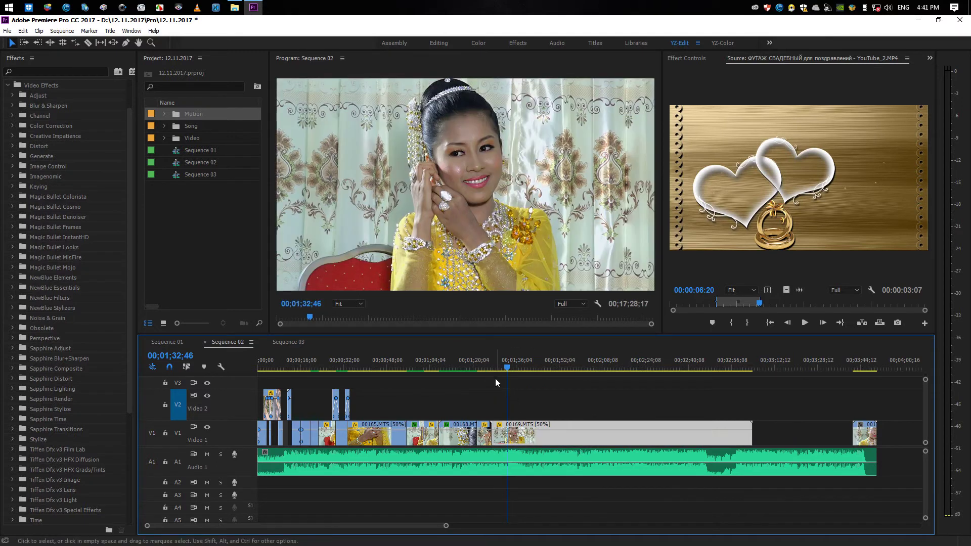
pyautogui.press('=')
pyautogui.press('=')
pyautogui.press('space')
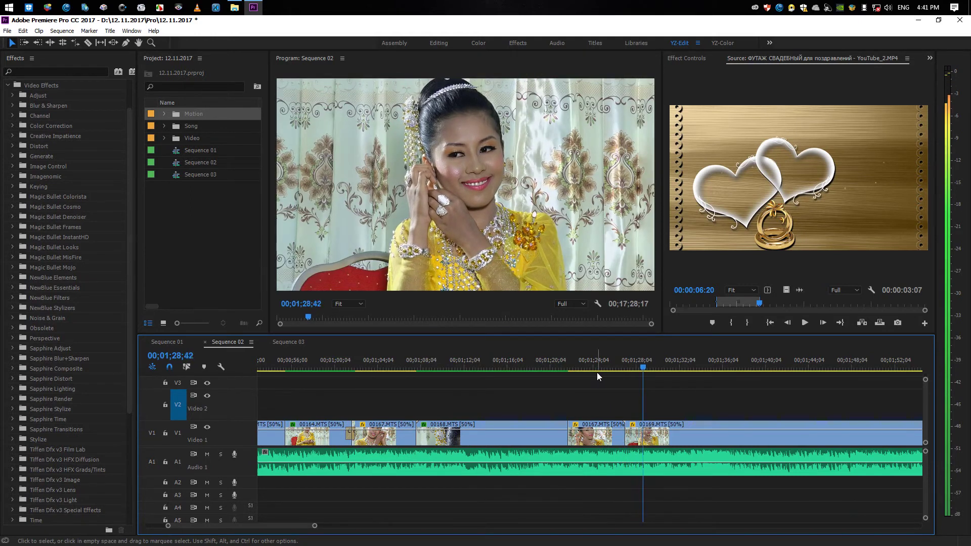
pyautogui.click(589, 365)
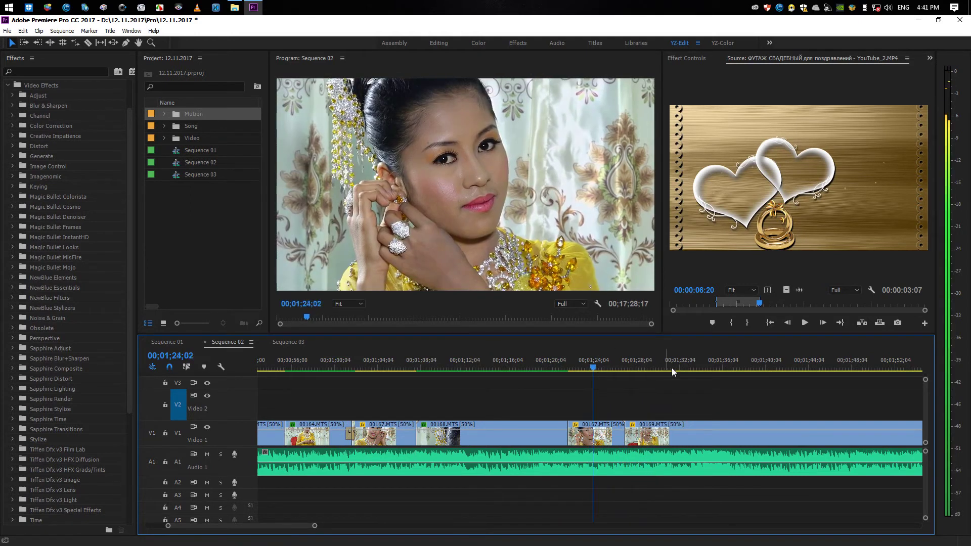
pyautogui.moveTo(671, 368); pyautogui.dragTo(847, 379)
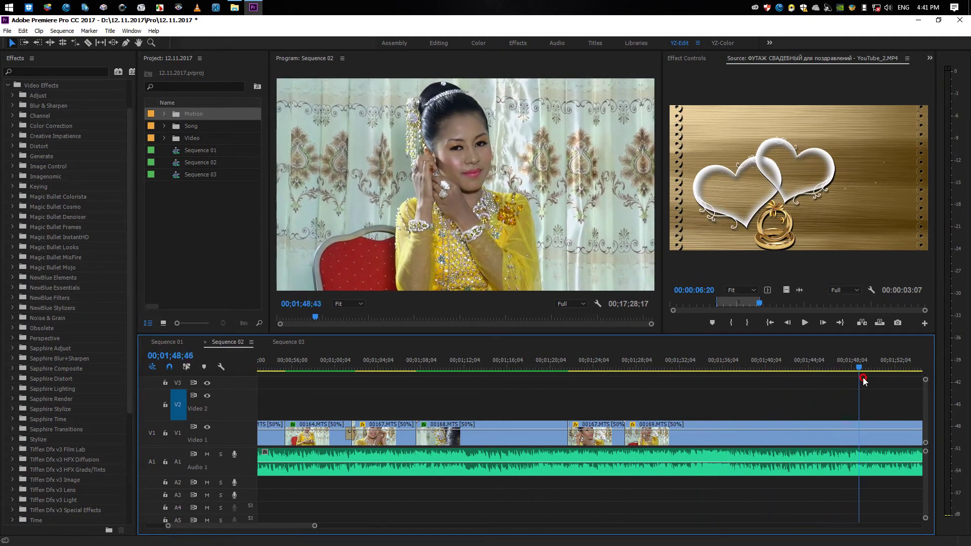
pyautogui.moveTo(846, 380); pyautogui.dragTo(829, 376)
pyautogui.press('-')
pyautogui.press('space')
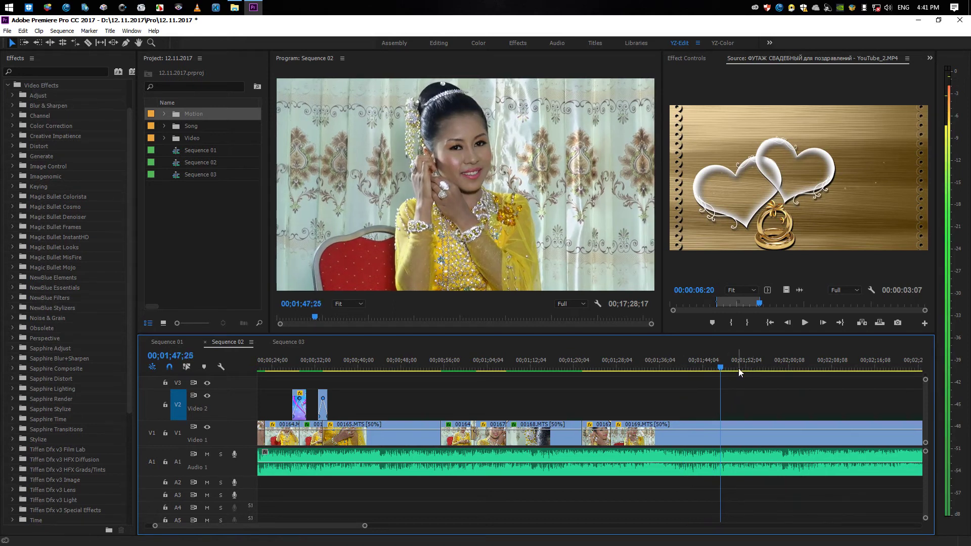
pyautogui.moveTo(738, 367)
pyautogui.mouseDown()
pyautogui.moveTo(854, 372)
pyautogui.moveTo(598, 376)
pyautogui.mouseUp()
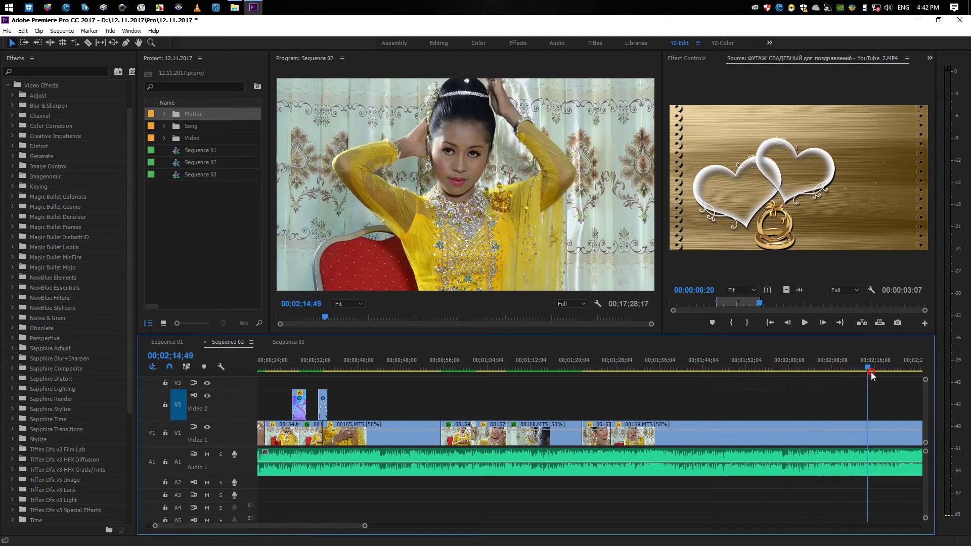
pyautogui.press('space')
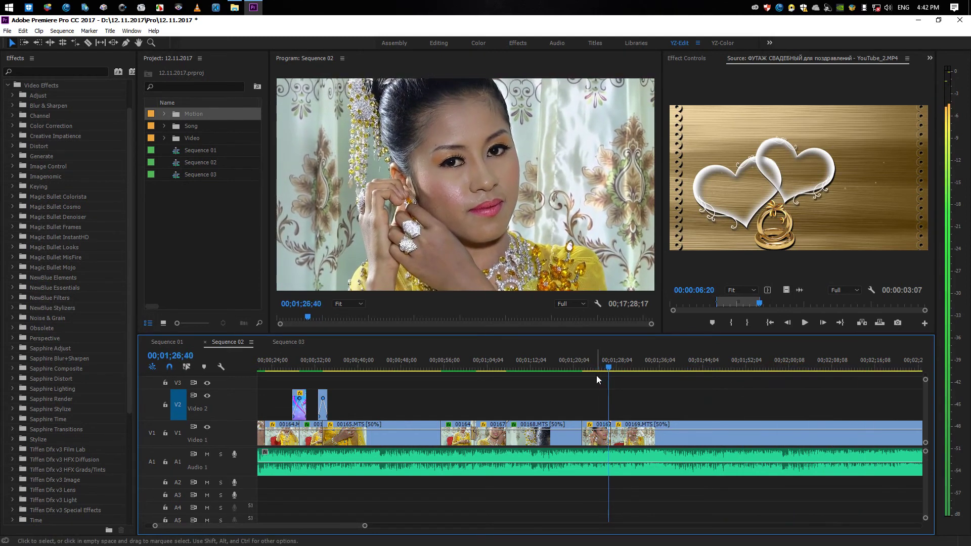
pyautogui.press('=')
pyautogui.press('=')
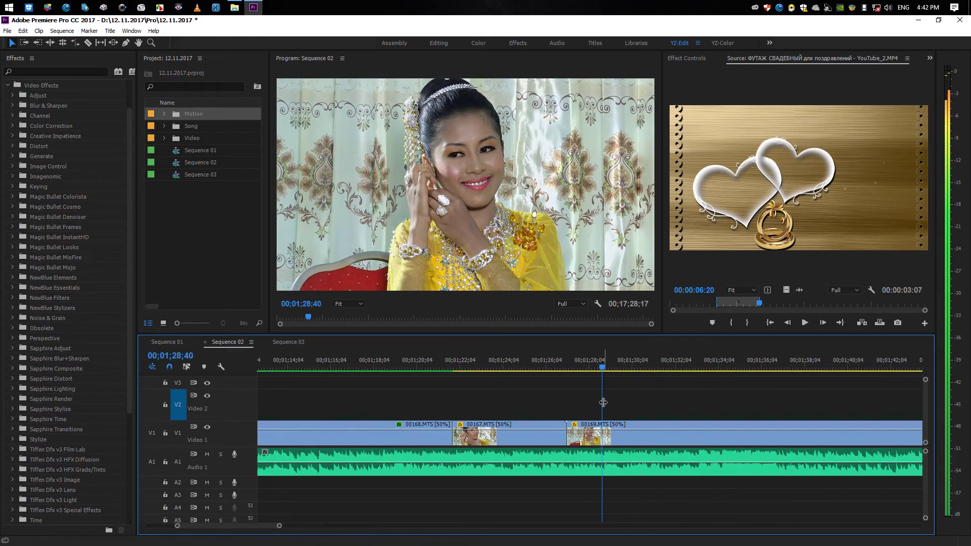
pyautogui.click(548, 366)
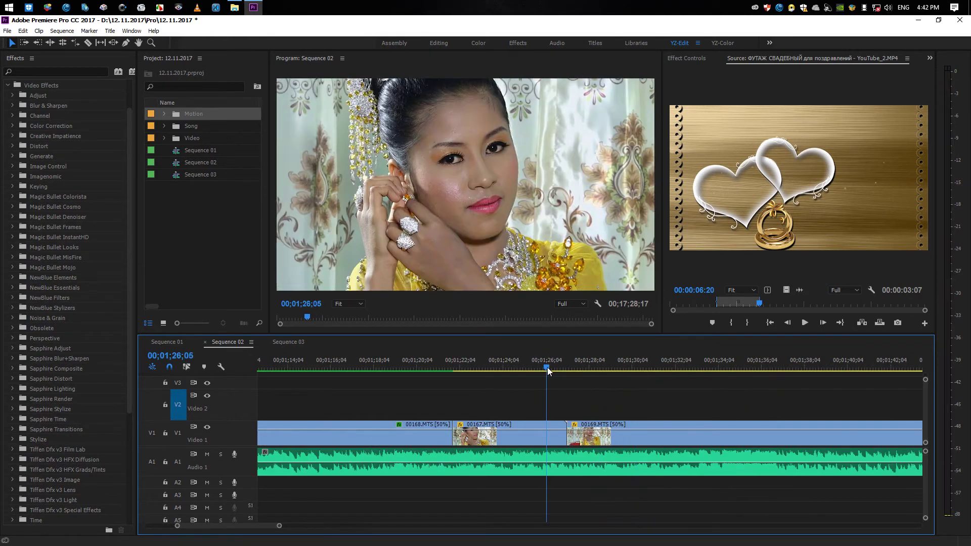
pyautogui.press('space')
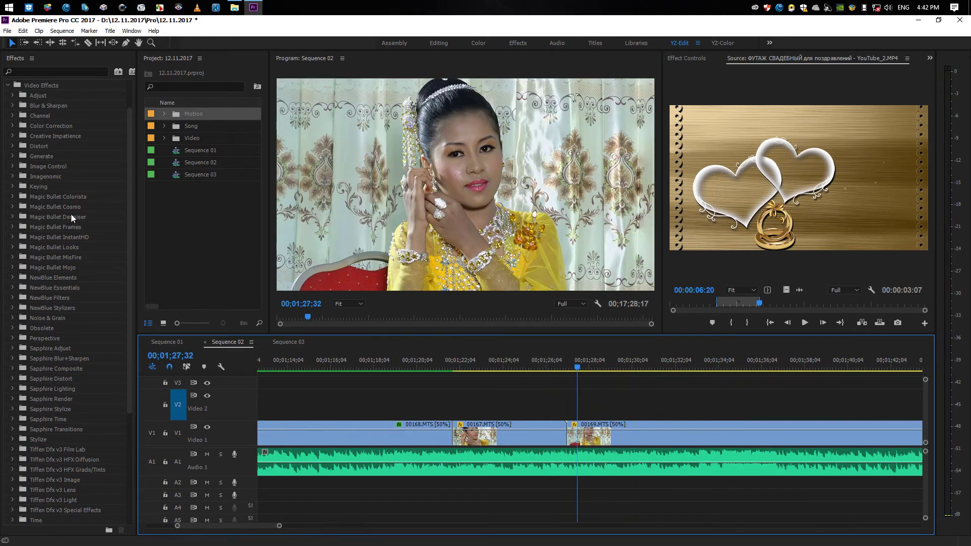
# Drop Cross Dissolve from the Dissolve folder onto the 00167/00169 cut
pyautogui.click(8, 86)
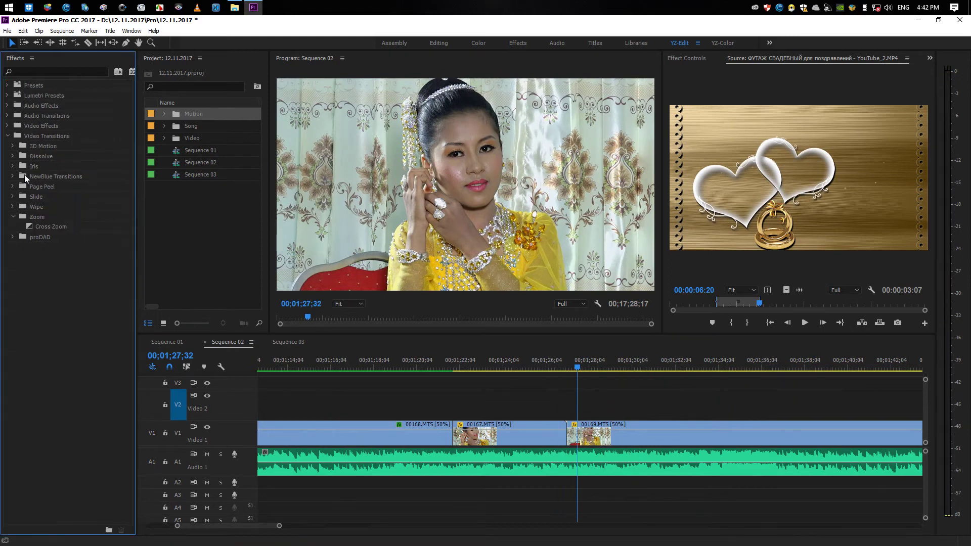
pyautogui.click(14, 156)
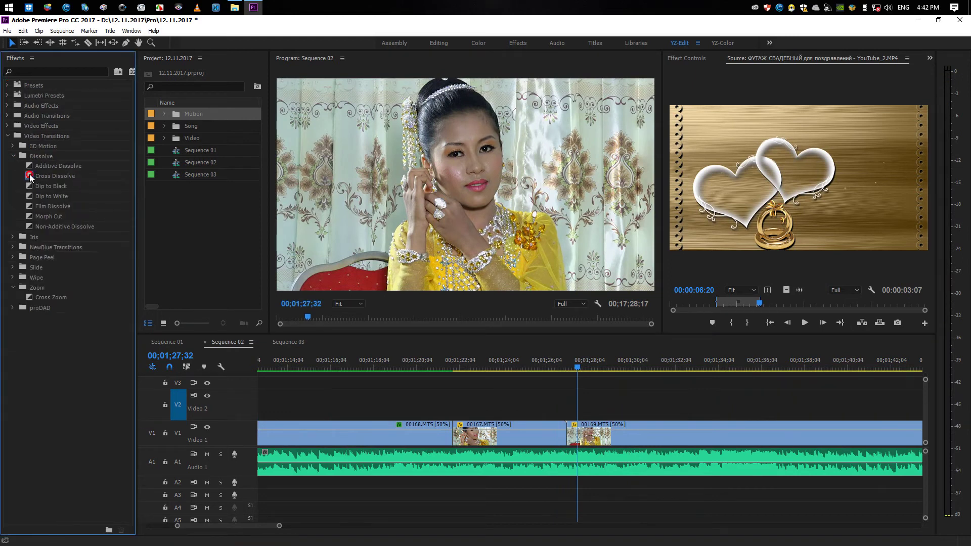
pyautogui.moveTo(29, 177); pyautogui.dragTo(567, 441)
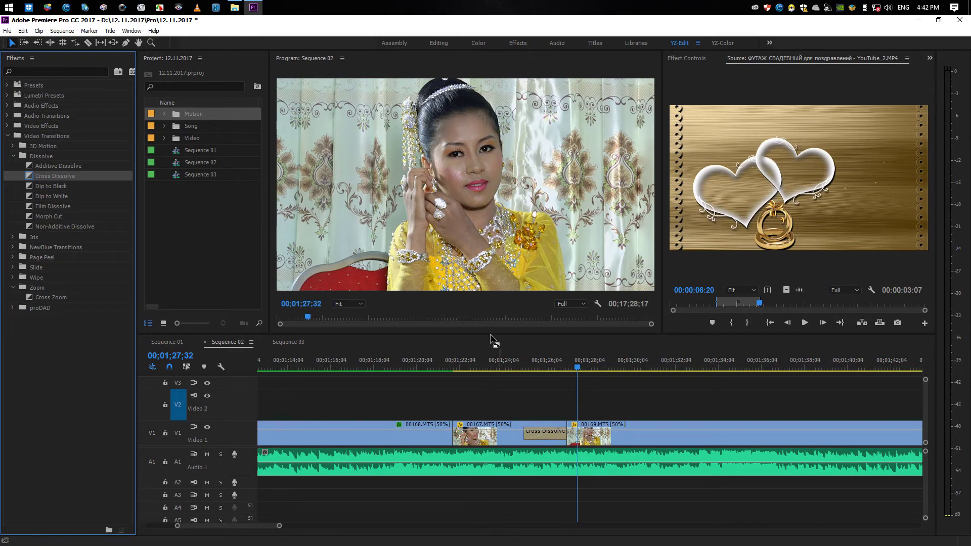
# Play through the Cross Dissolve, then delete it
pyautogui.click(519, 365)
pyautogui.press('space')
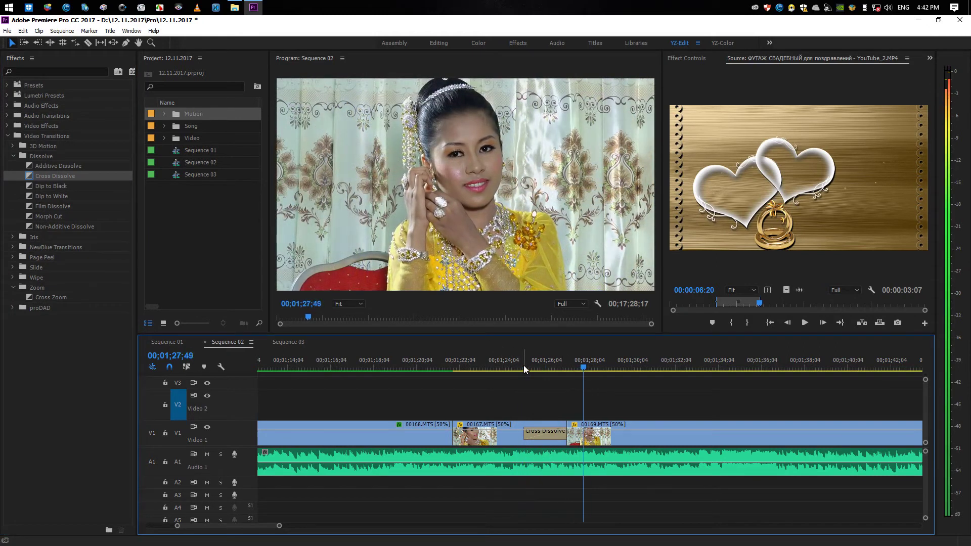
pyautogui.press('-')
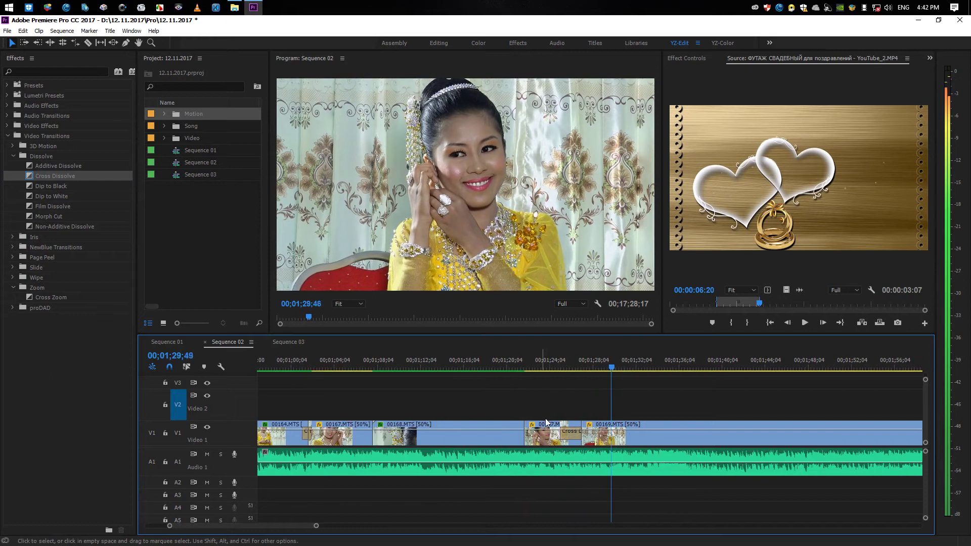
pyautogui.press('space')
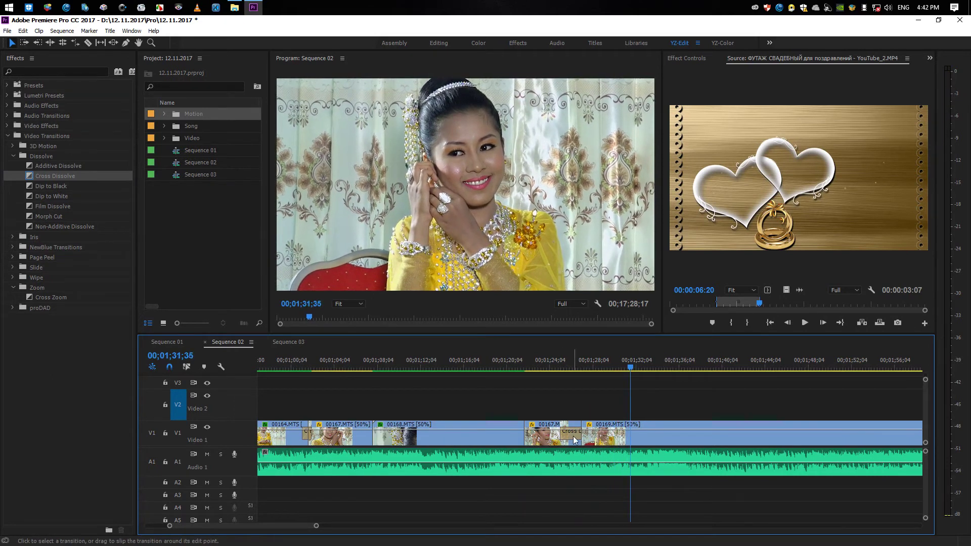
pyautogui.click(571, 438)
pyautogui.press('Delete')
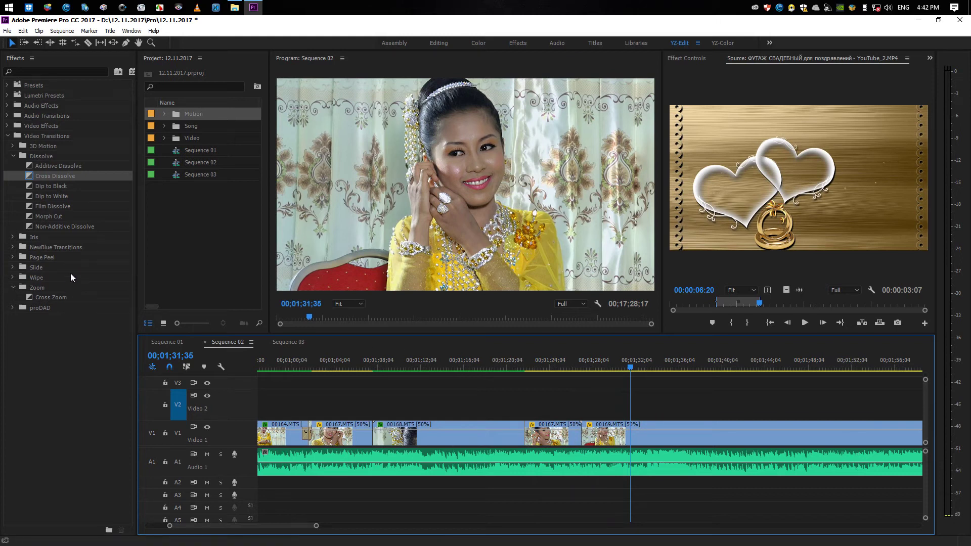
# Apply Morph Cut to the 00167/00169 cut and render it for playback
pyautogui.moveTo(42, 219); pyautogui.dragTo(166, 241)
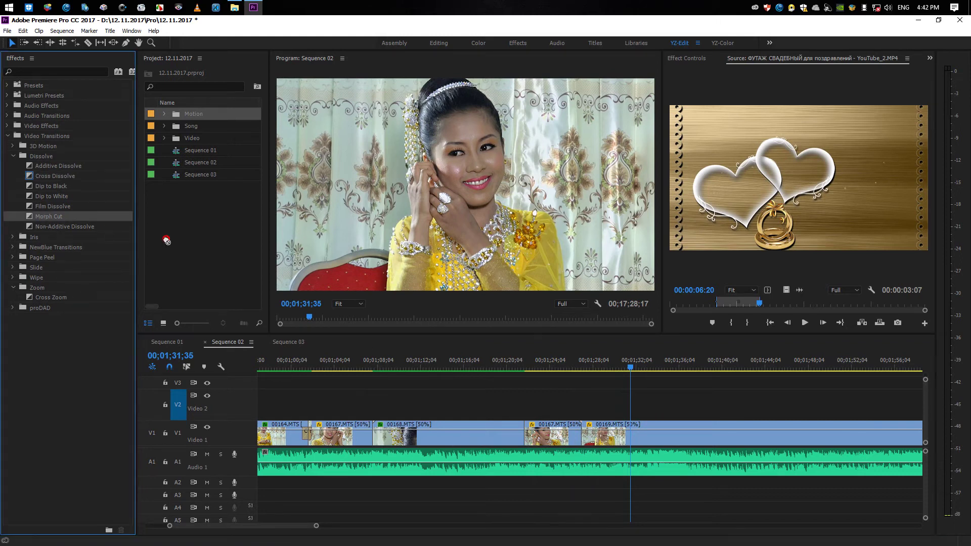
pyautogui.moveTo(514, 344); pyautogui.dragTo(582, 433)
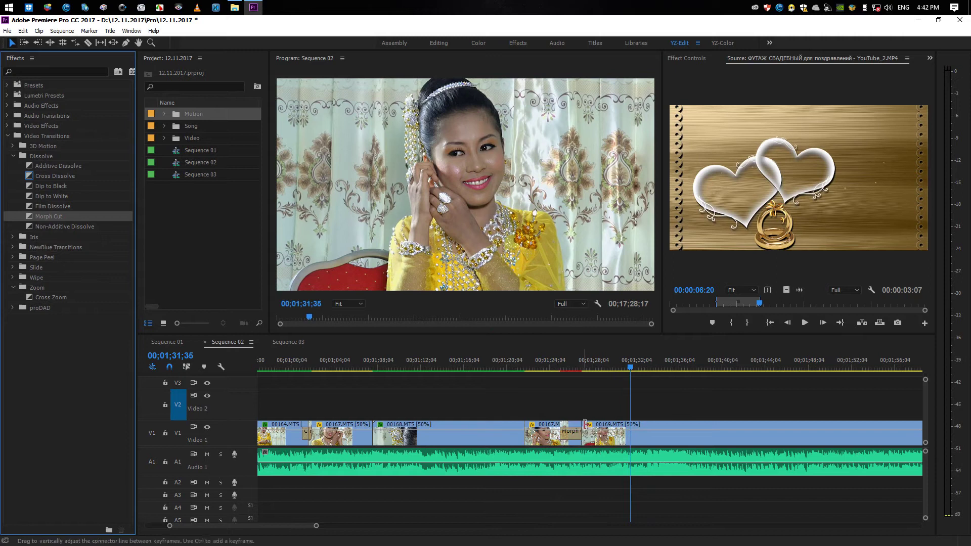
pyautogui.click(570, 369)
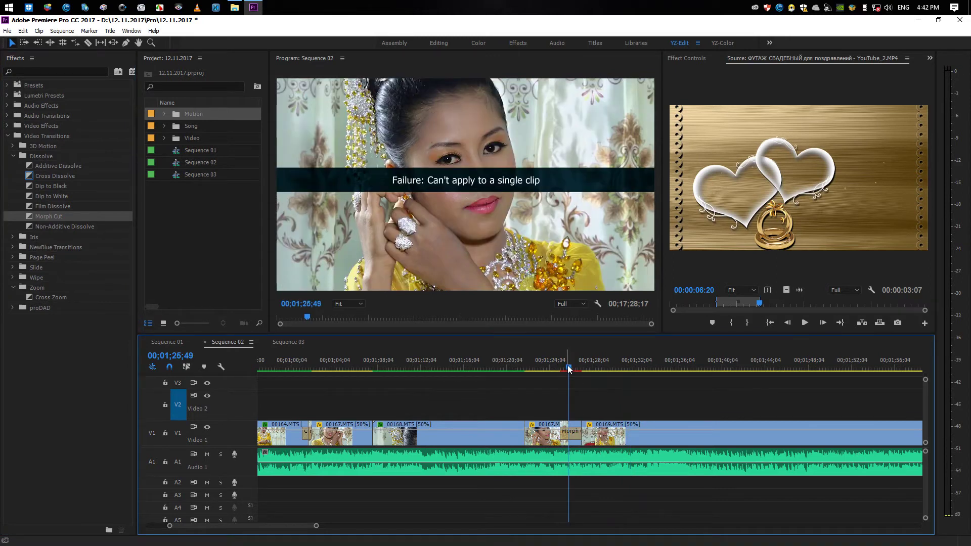
pyautogui.click(687, 59)
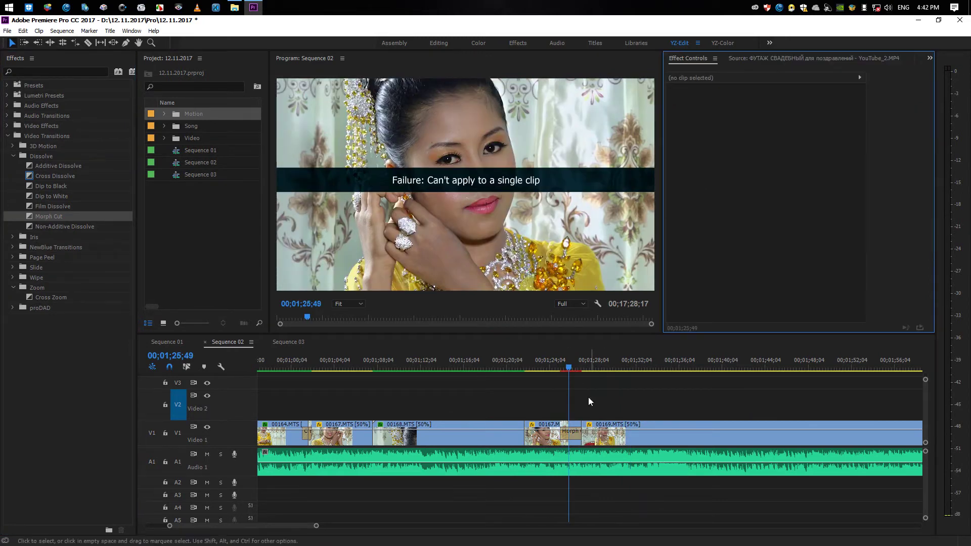
pyautogui.click(577, 433)
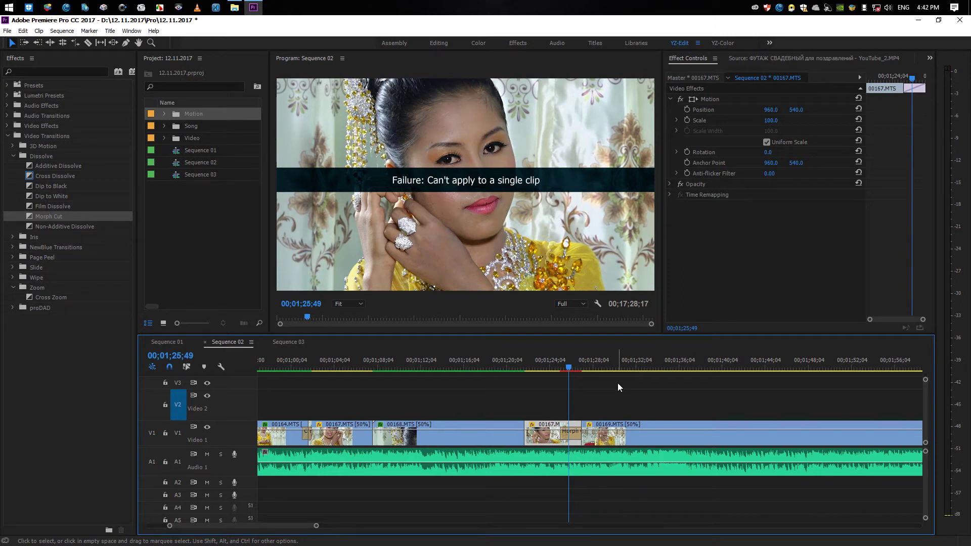
pyautogui.press('Return')
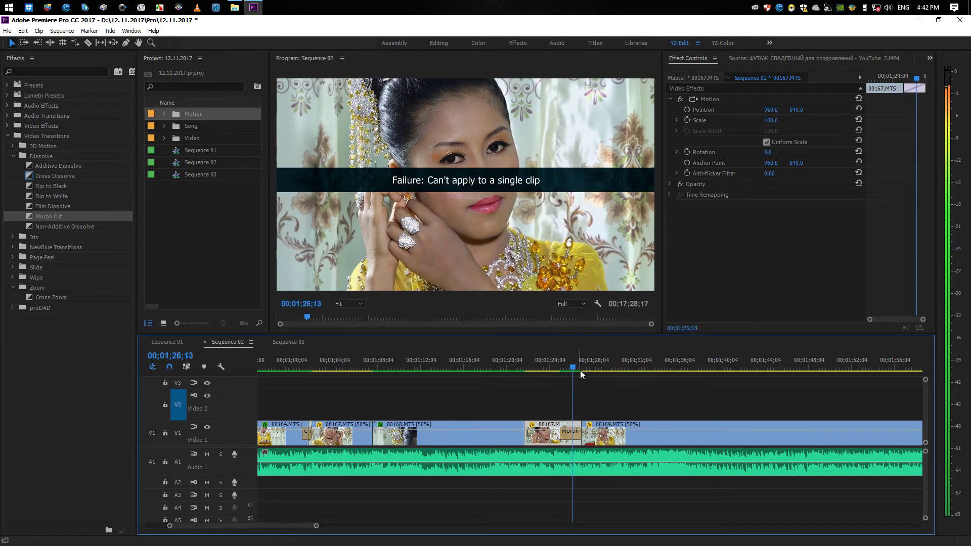
pyautogui.click(563, 365)
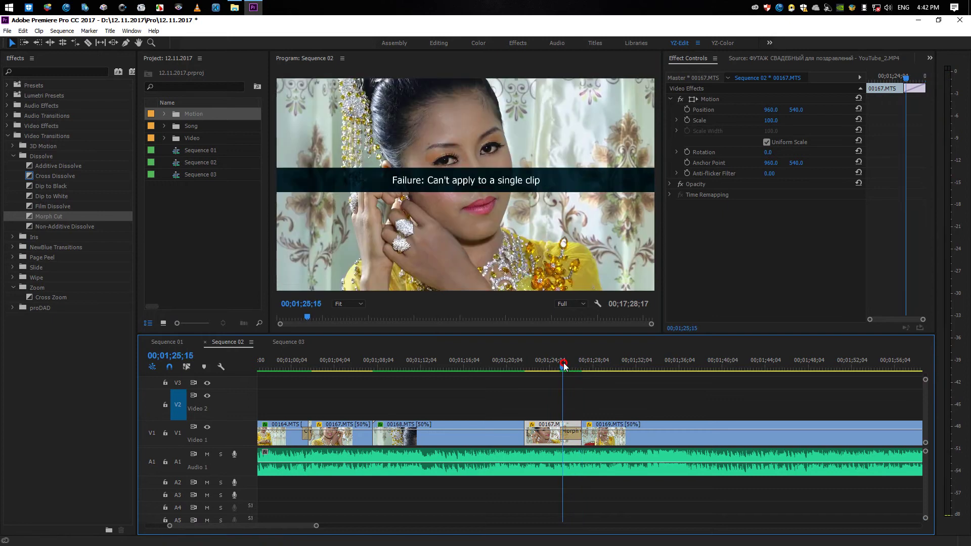
# Analyze the Morph Cut, then delete it after the analysis fails
pyautogui.click(574, 433)
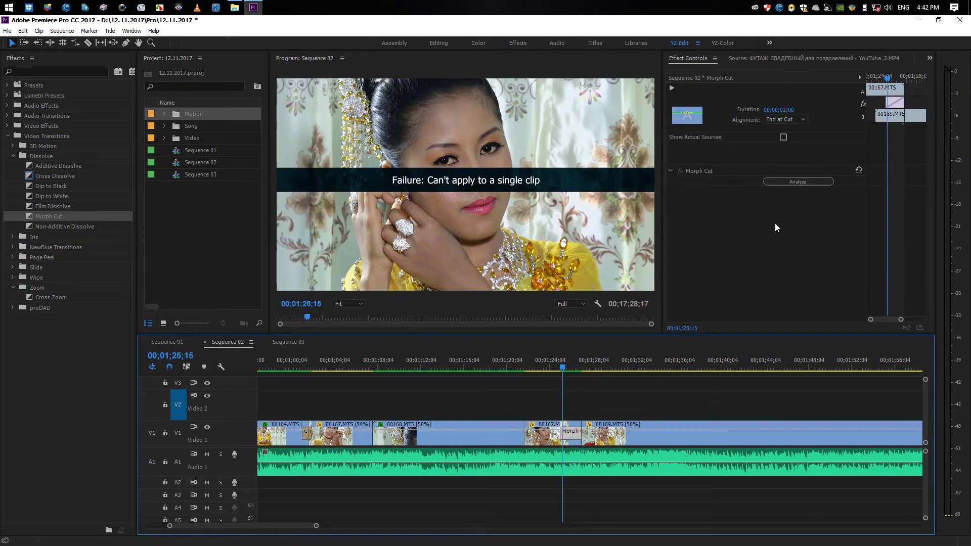
pyautogui.click(798, 184)
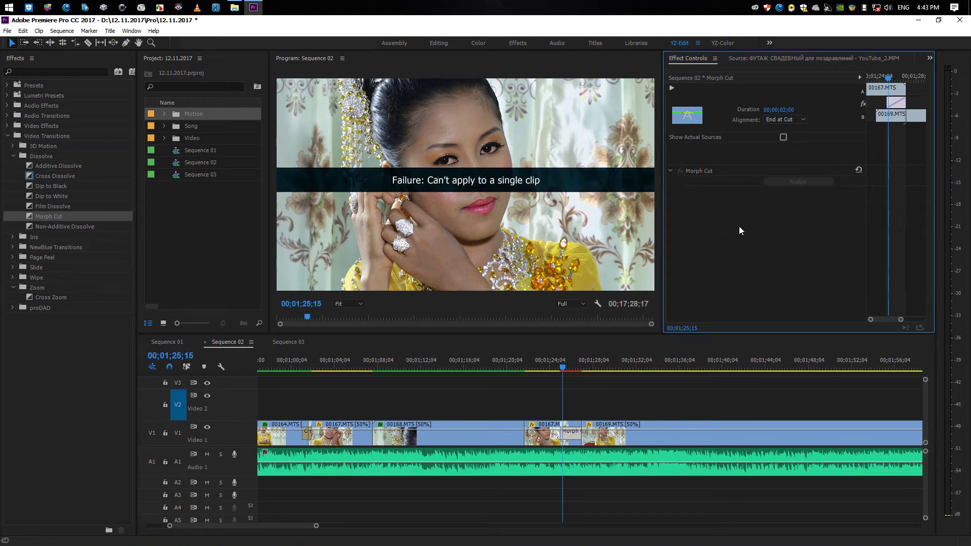
pyautogui.click(571, 436)
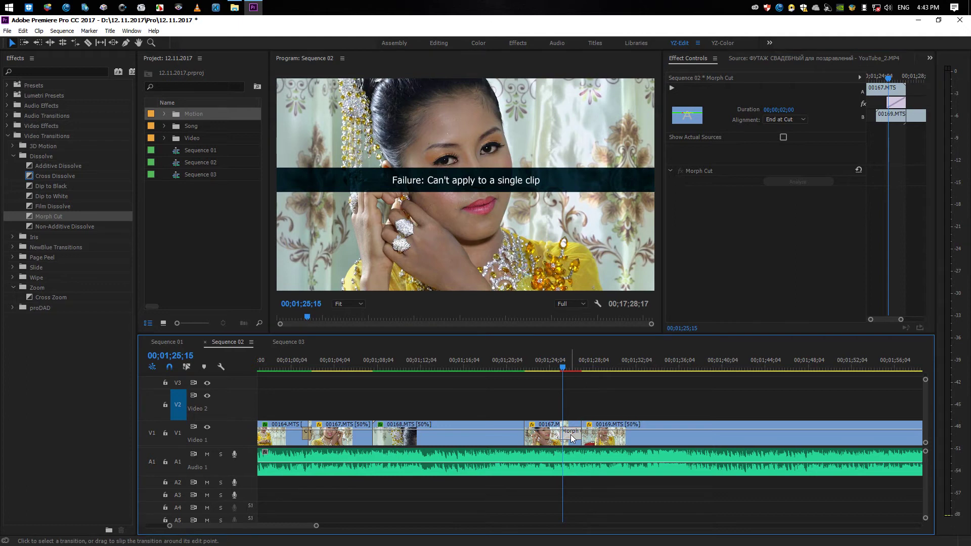
pyautogui.press('Delete')
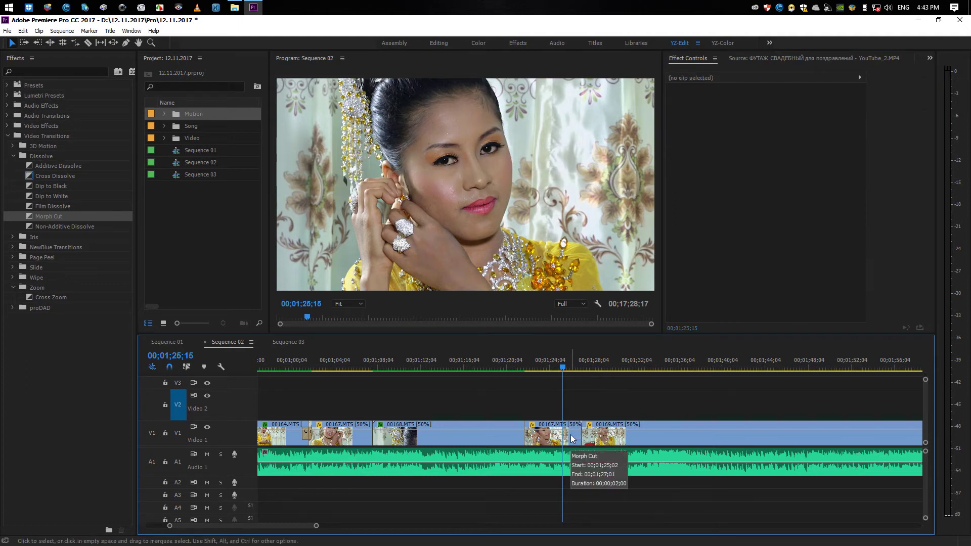
# Re-apply Morph Cut, run the analysis again, and delete it when it fails
pyautogui.click(46, 217)
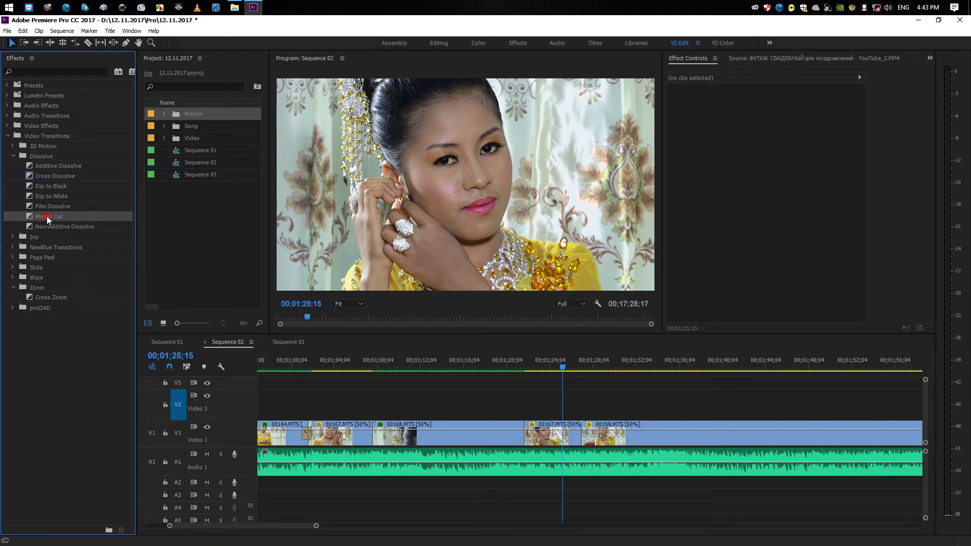
pyautogui.moveTo(462, 293)
pyautogui.mouseDown()
pyautogui.moveTo(573, 426)
pyautogui.moveTo(572, 438)
pyautogui.mouseUp()
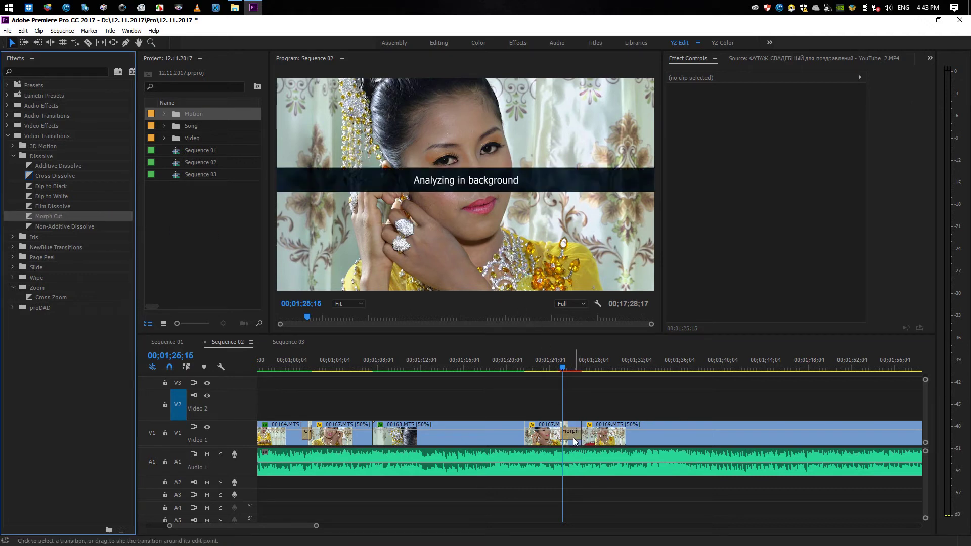
pyautogui.click(568, 438)
pyautogui.click(783, 182)
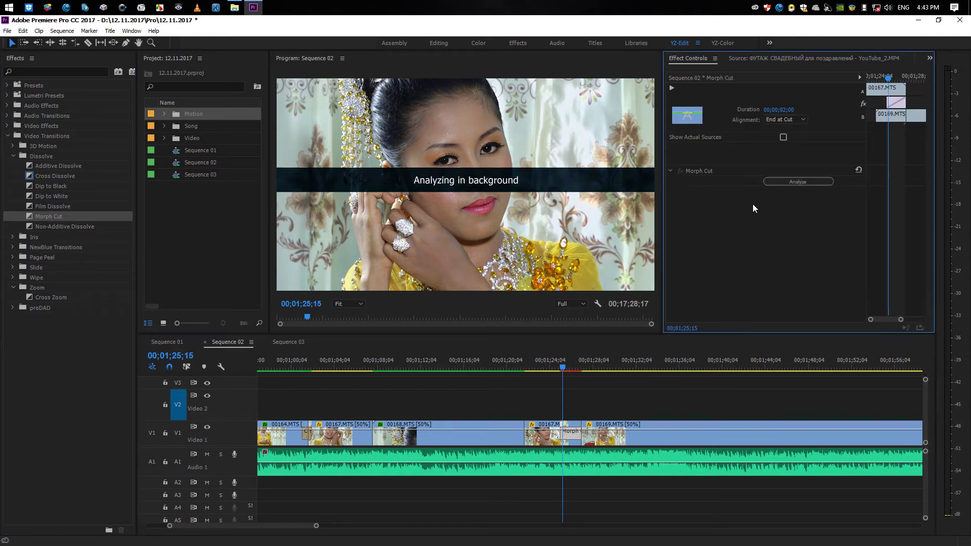
pyautogui.click(570, 437)
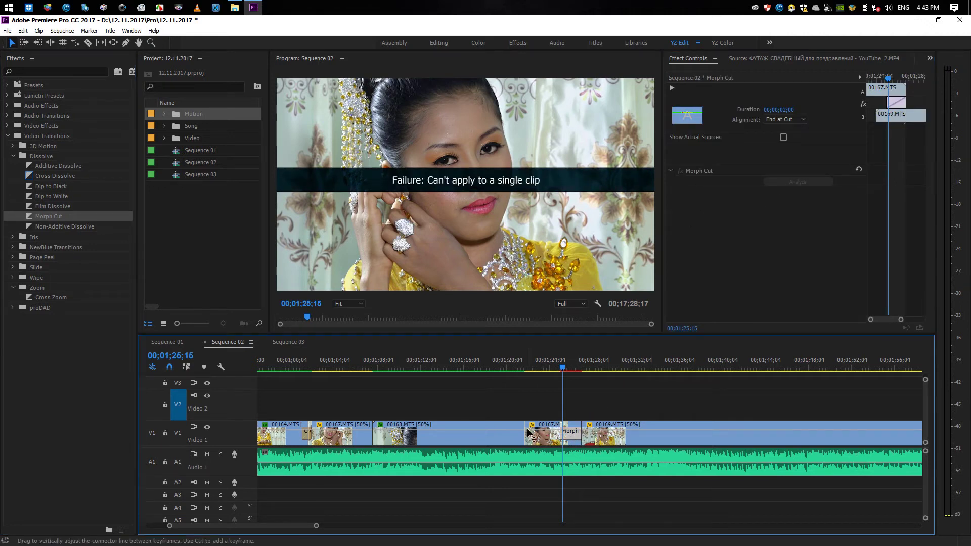
pyautogui.press('Delete')
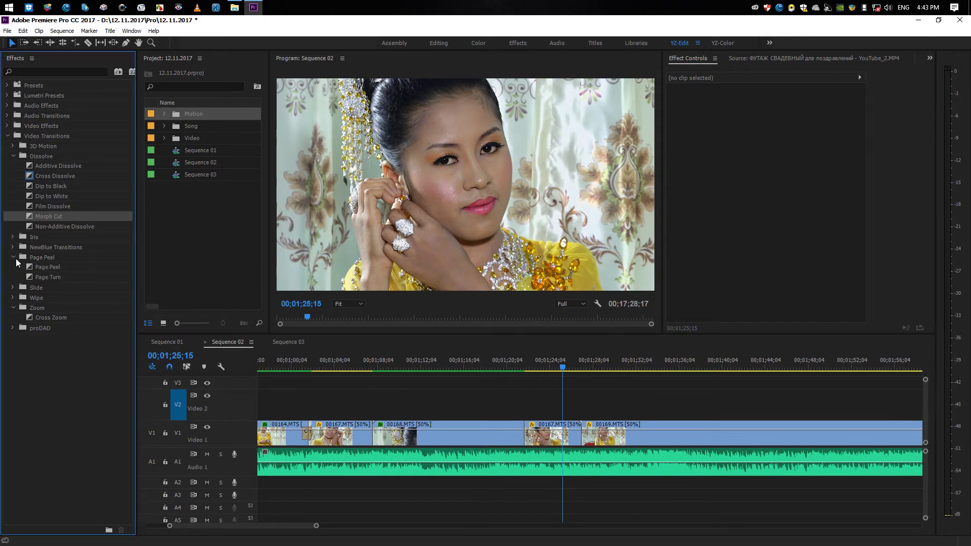
# Drag the Wipe transition onto the 00167/00169 edit point
pyautogui.click(13, 267)
pyautogui.click(13, 267)
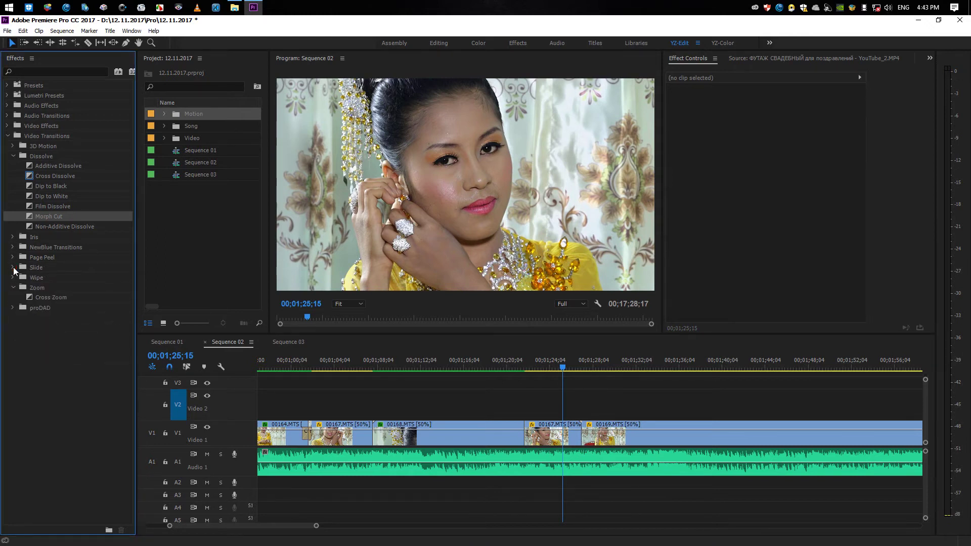
pyautogui.click(13, 277)
pyautogui.click(13, 277)
pyautogui.click(11, 278)
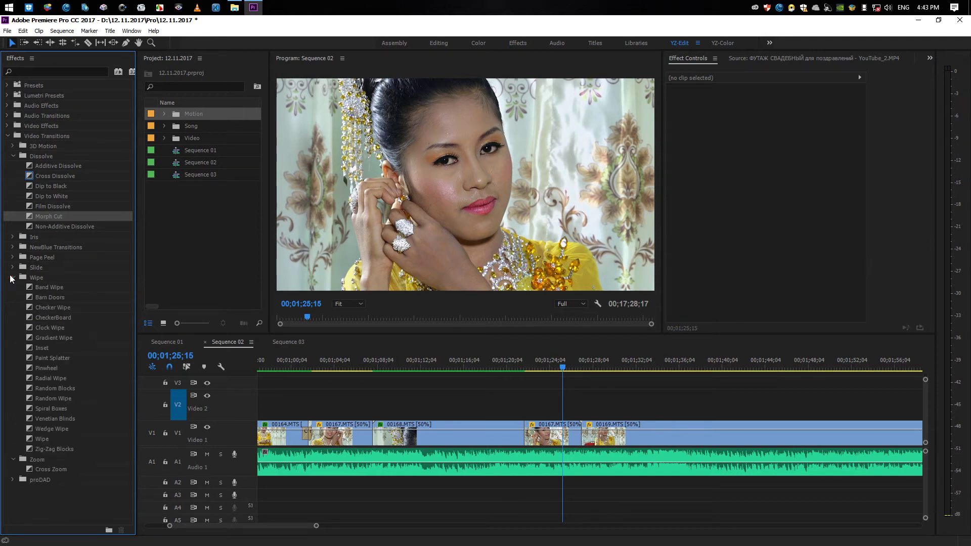
pyautogui.moveTo(42, 438); pyautogui.dragTo(579, 430)
# Play back the 00;00;02;00 Wipe and select it to show its Effect Controls
pyautogui.moveTo(562, 368)
pyautogui.mouseDown()
pyautogui.moveTo(582, 372)
pyautogui.moveTo(561, 371)
pyautogui.mouseUp()
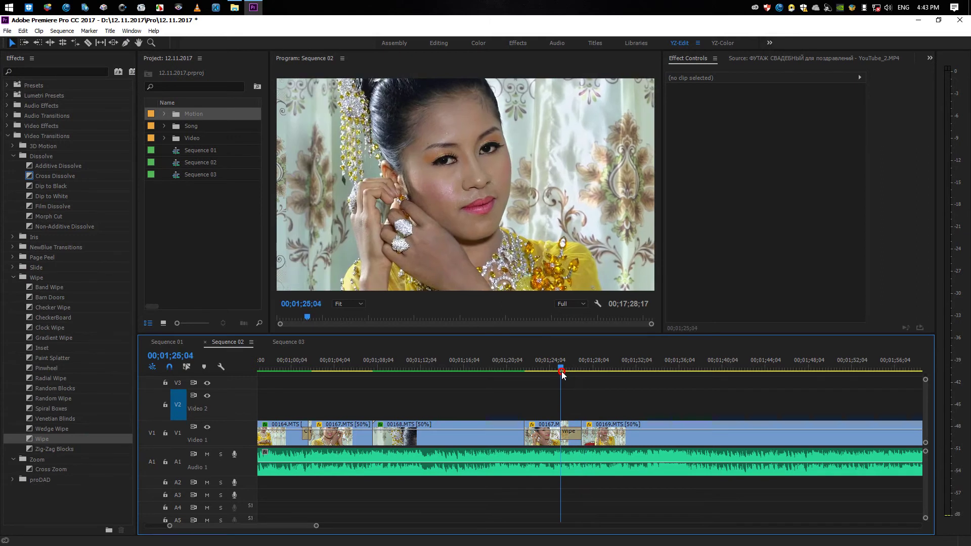
pyautogui.press('space')
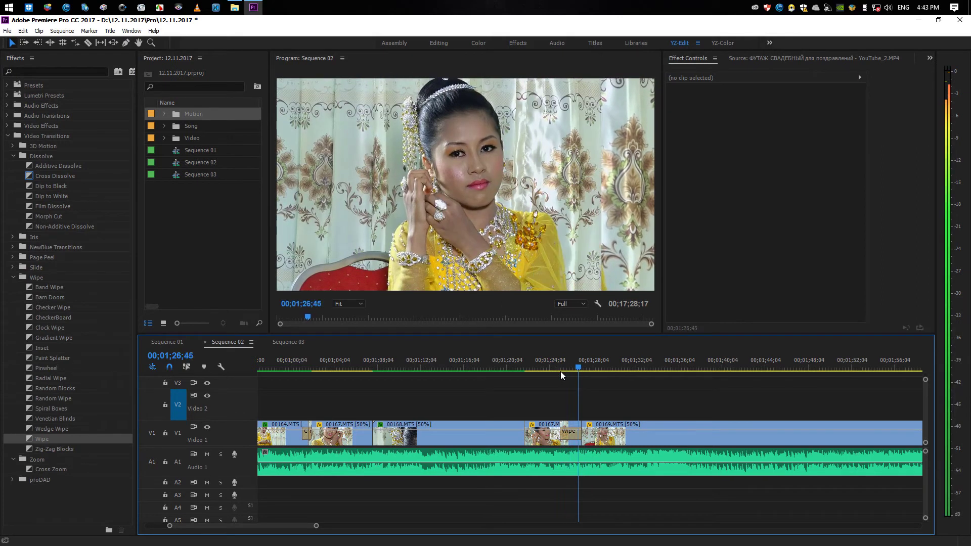
pyautogui.moveTo(559, 366); pyautogui.dragTo(553, 366)
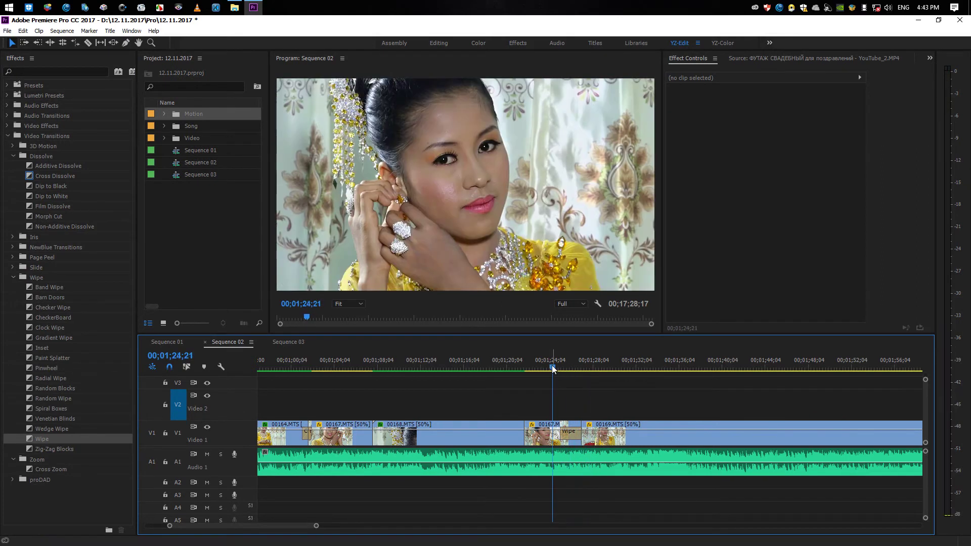
pyautogui.press('space')
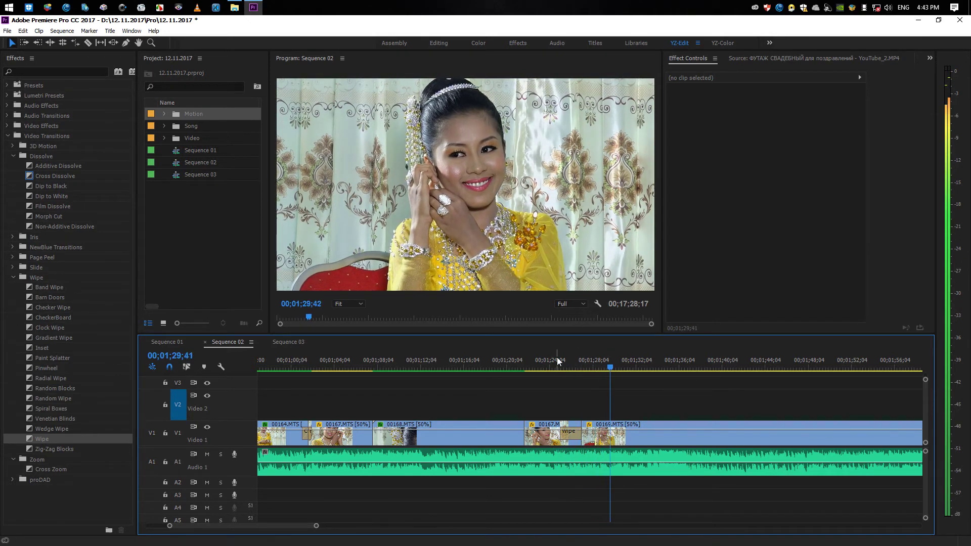
pyautogui.click(557, 360)
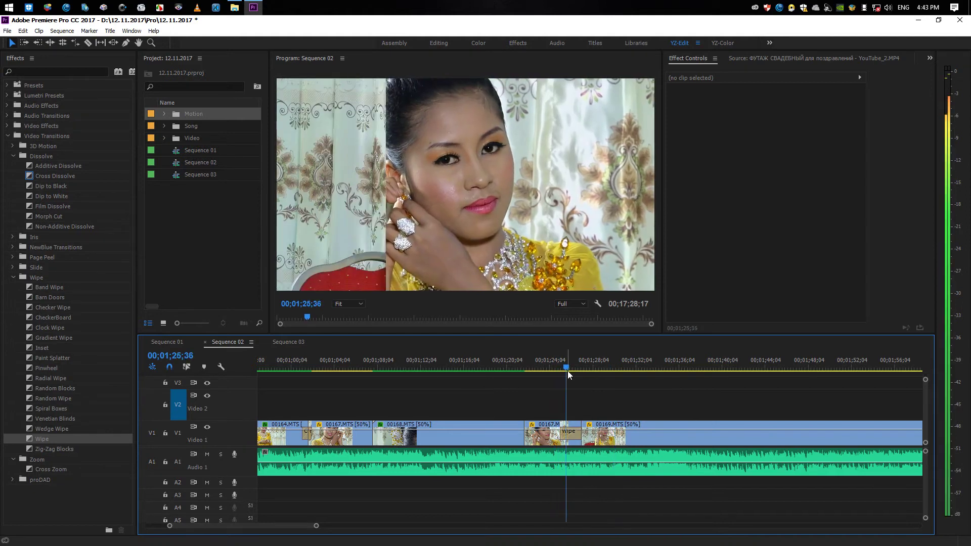
pyautogui.click(569, 434)
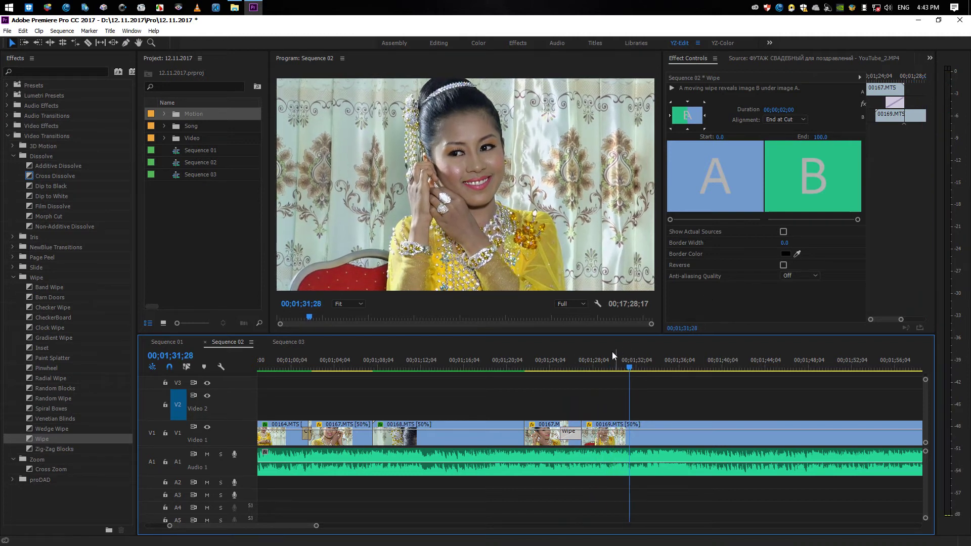
# Set the Wipe's Border Width to 15.2 and play back the bordered wipe
pyautogui.click(569, 368)
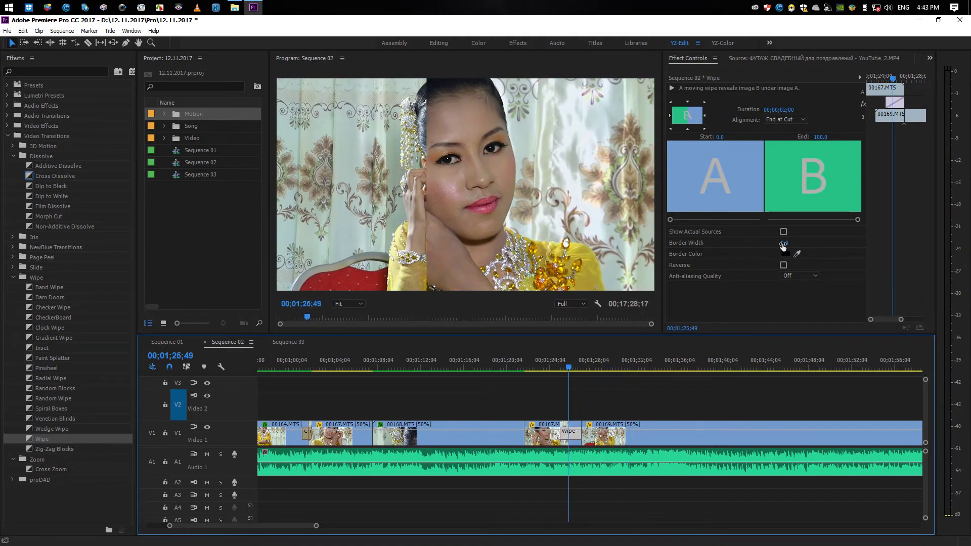
pyautogui.moveTo(783, 244)
pyautogui.mouseDown()
pyautogui.moveTo(798, 242)
pyautogui.moveTo(788, 245)
pyautogui.mouseUp()
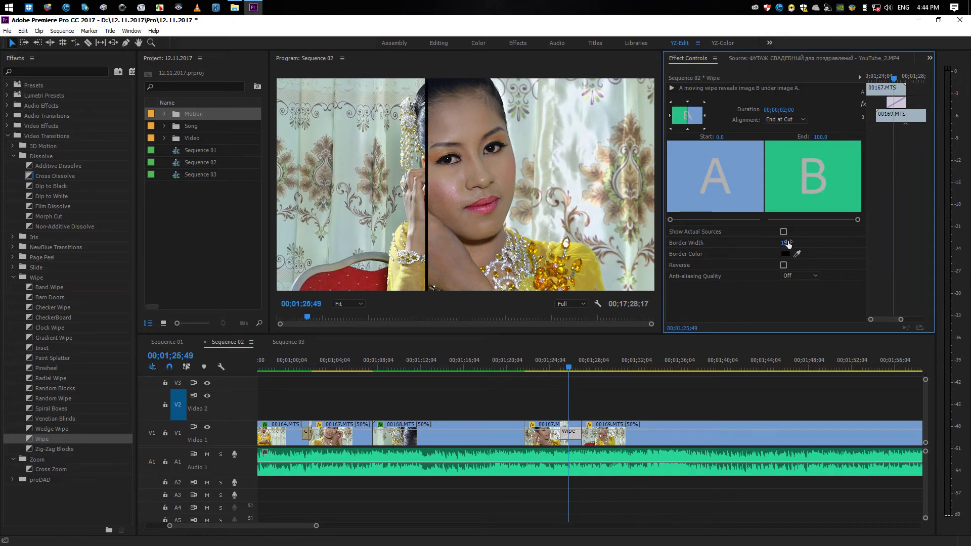
pyautogui.click(547, 368)
pyautogui.press('space')
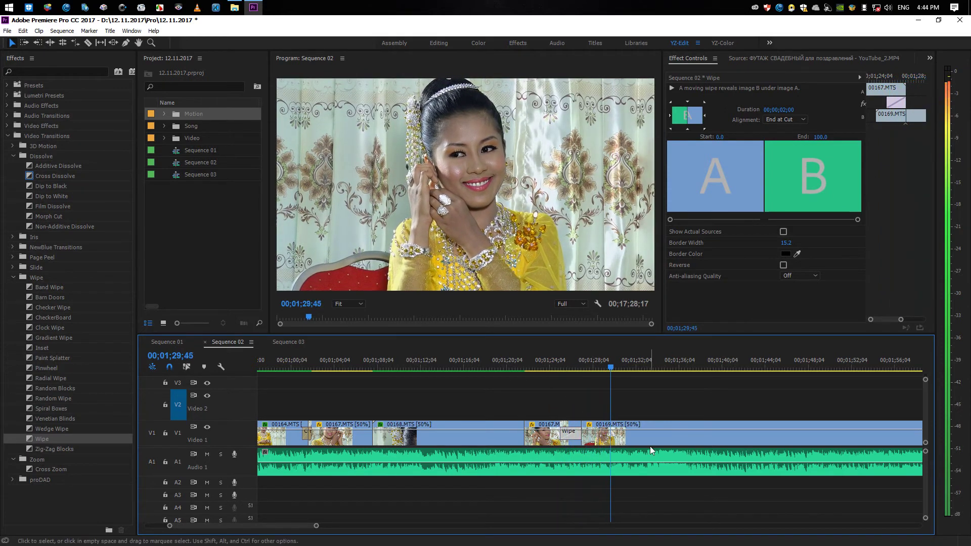
# Zoom the timeline and replay the bordered Wipe from around 00;01;28
pyautogui.press('-')
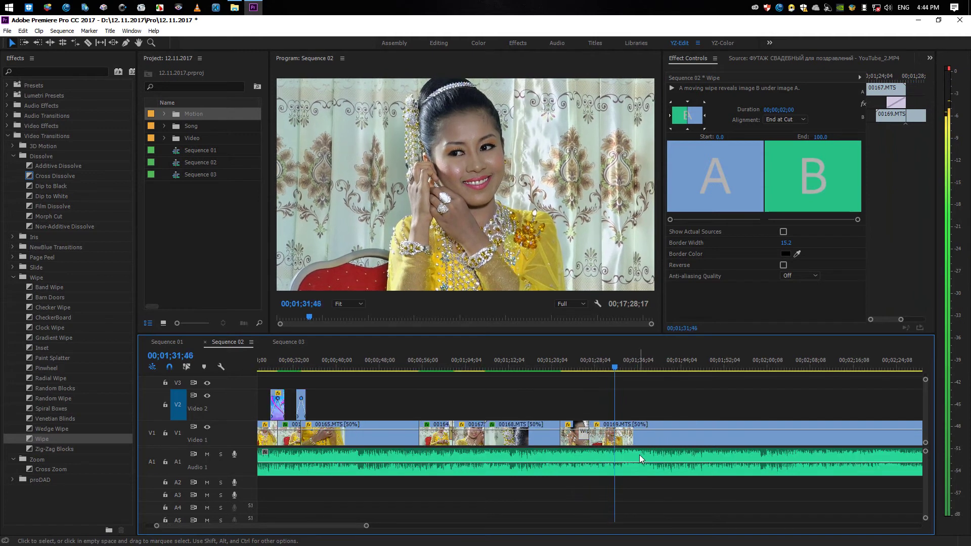
pyautogui.press('-')
pyautogui.press('-')
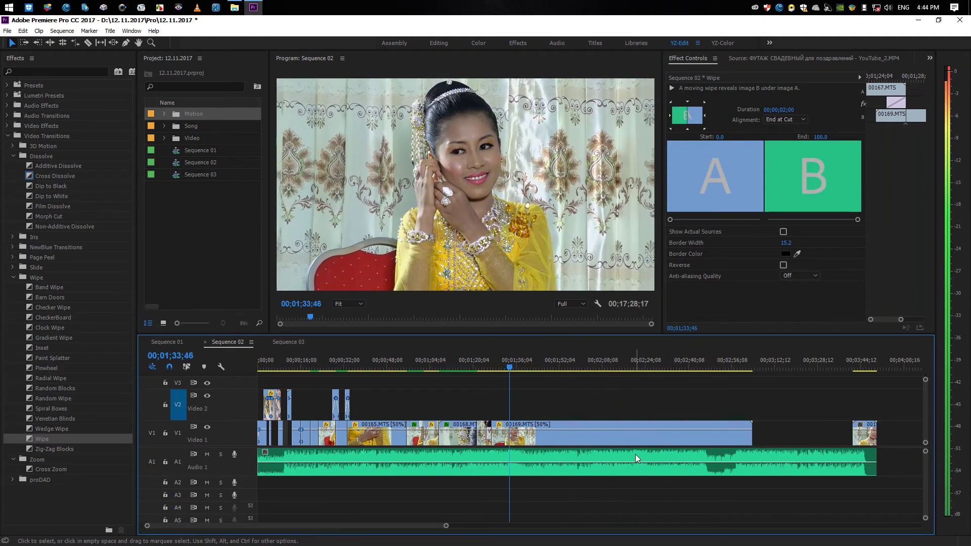
pyautogui.press('=')
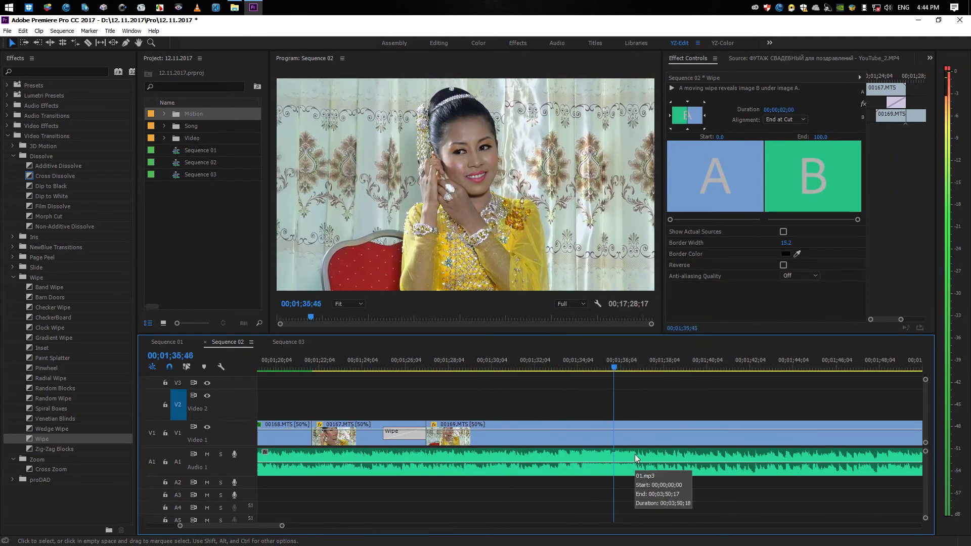
pyautogui.press('=')
pyautogui.click(524, 364)
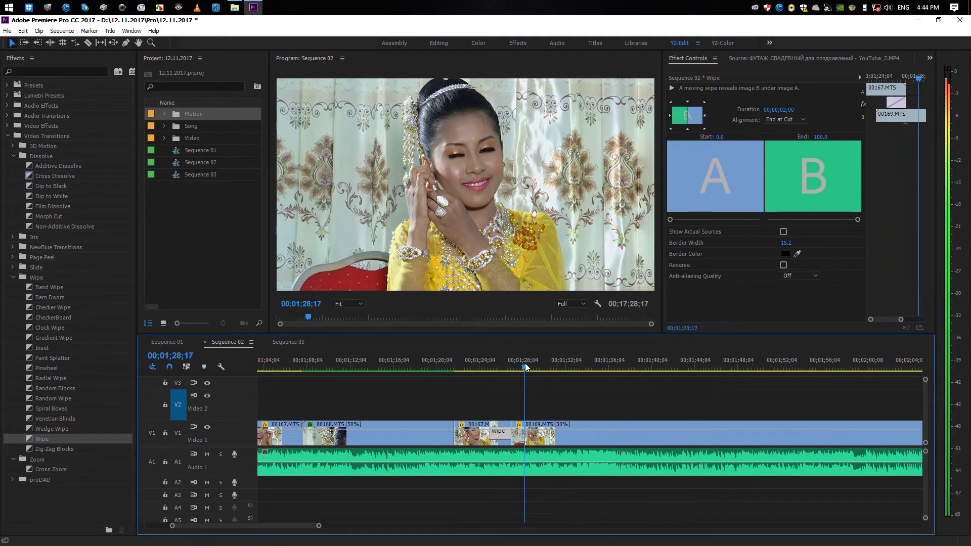
# Park the playhead near the start of 00169 and switch to the Razor tool (C)
pyautogui.click(521, 366)
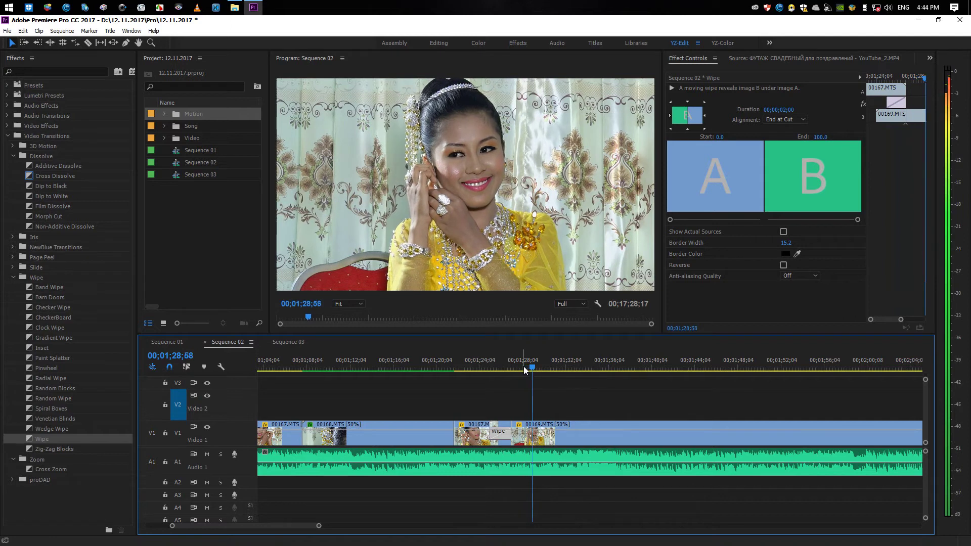
pyautogui.scroll(2, 526, 369)
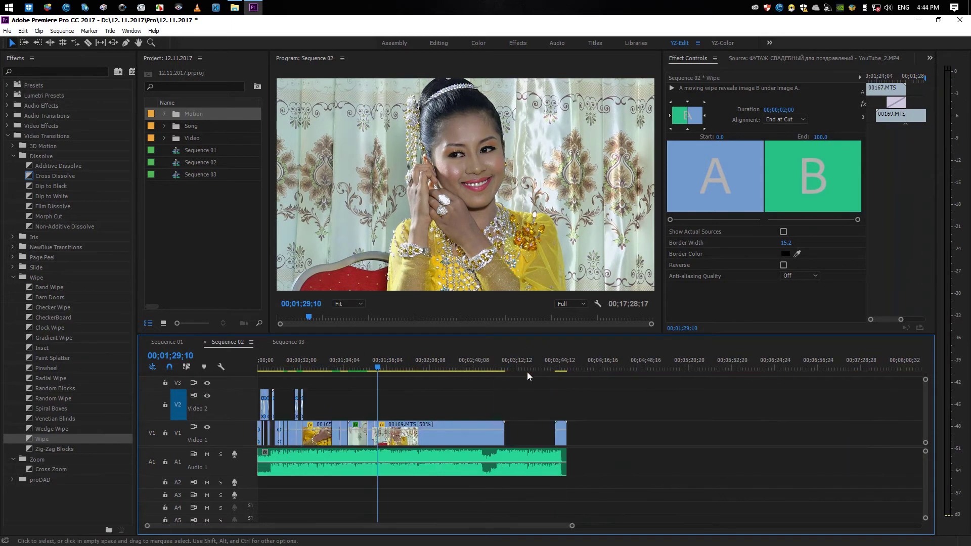
pyautogui.press('-')
pyautogui.press('=')
pyautogui.press('=')
pyautogui.press('c')
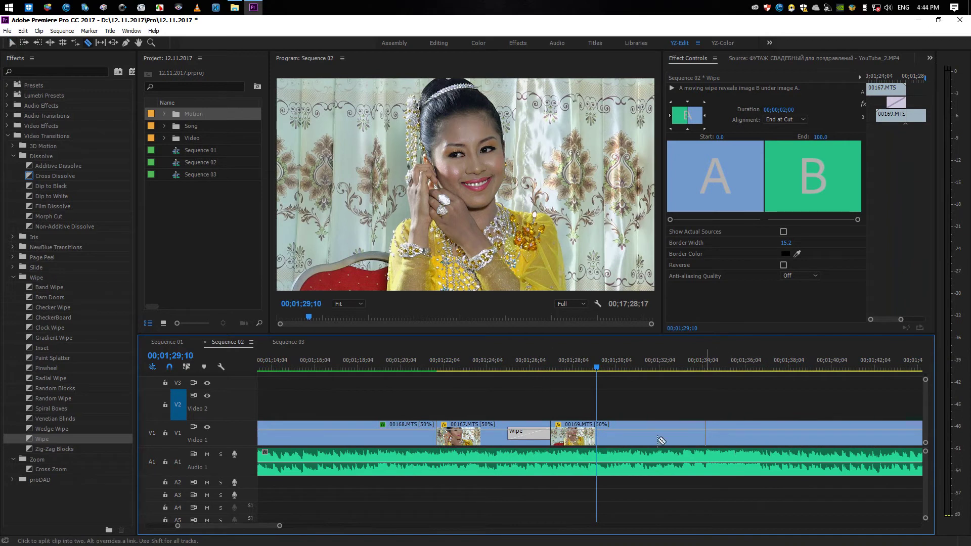
# Razor 00169.MTS at 00;01;29;10, return to Selection (V), and zoom to check the cut
pyautogui.click(598, 437)
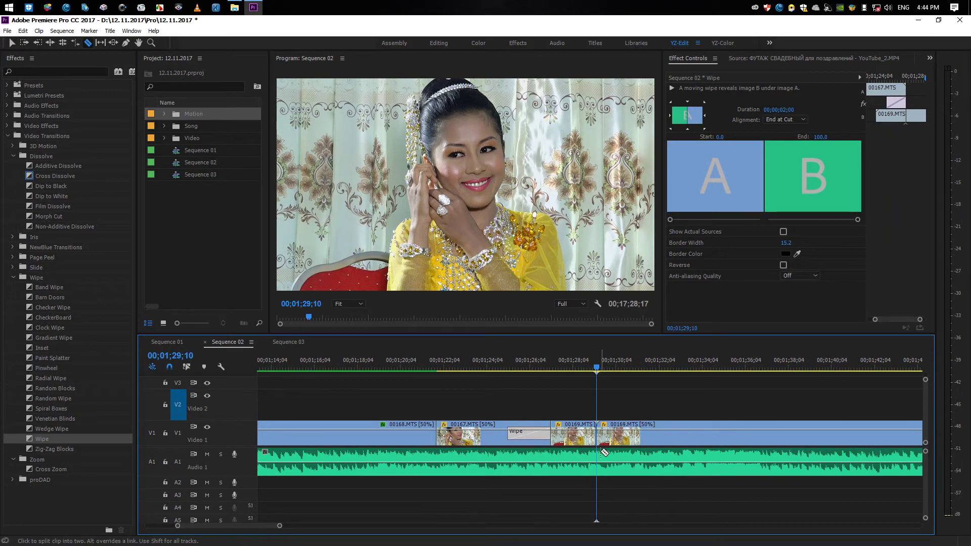
pyautogui.press('v')
pyautogui.press('-')
pyautogui.press('-')
pyautogui.press('-')
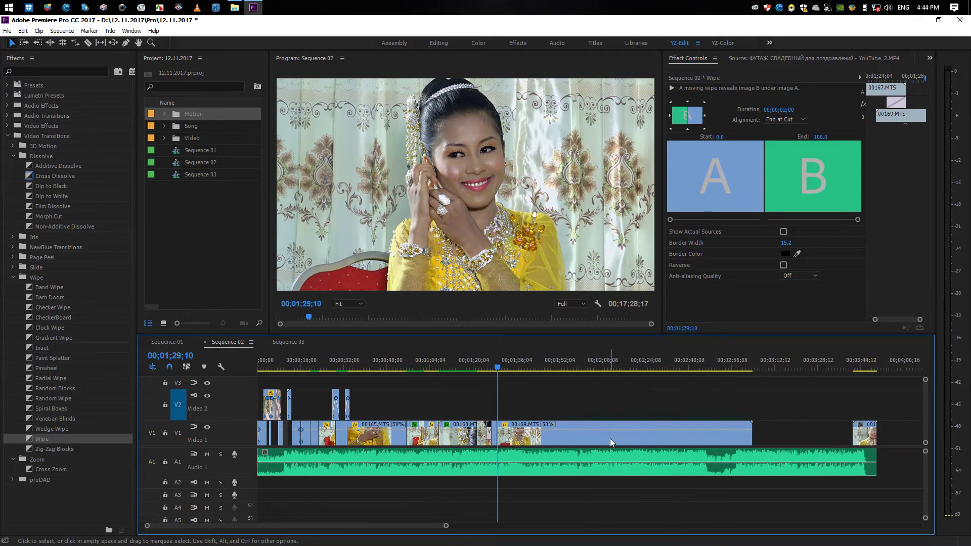
pyautogui.press('=')
pyautogui.press('=')
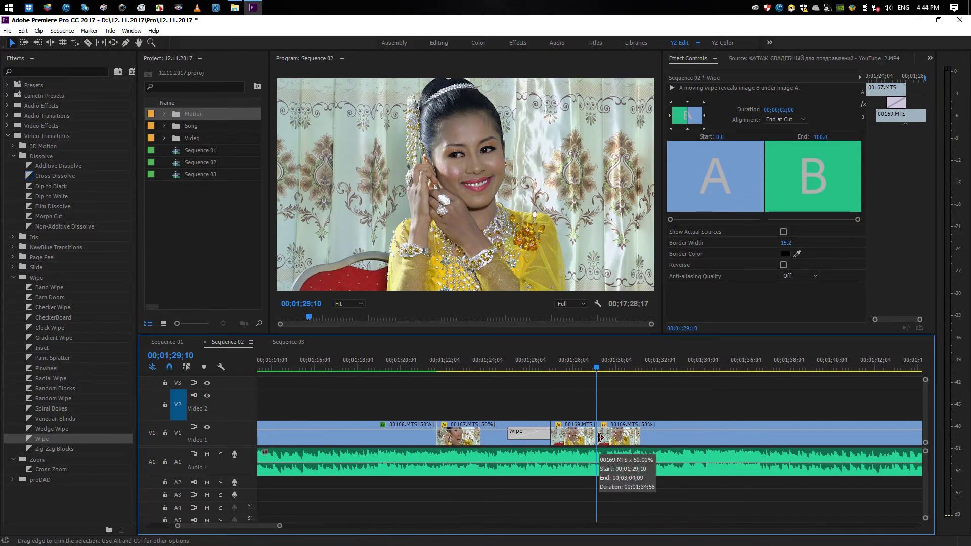
pyautogui.press('-')
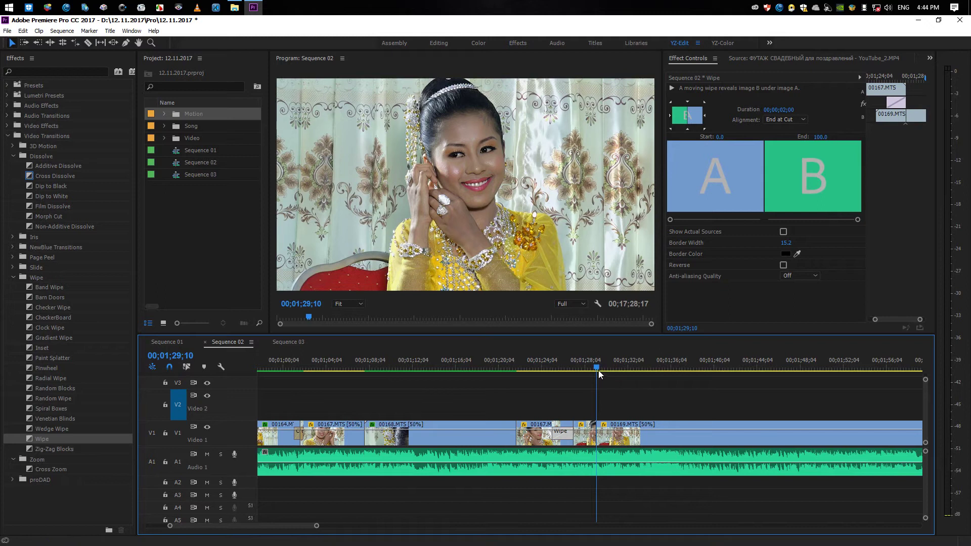
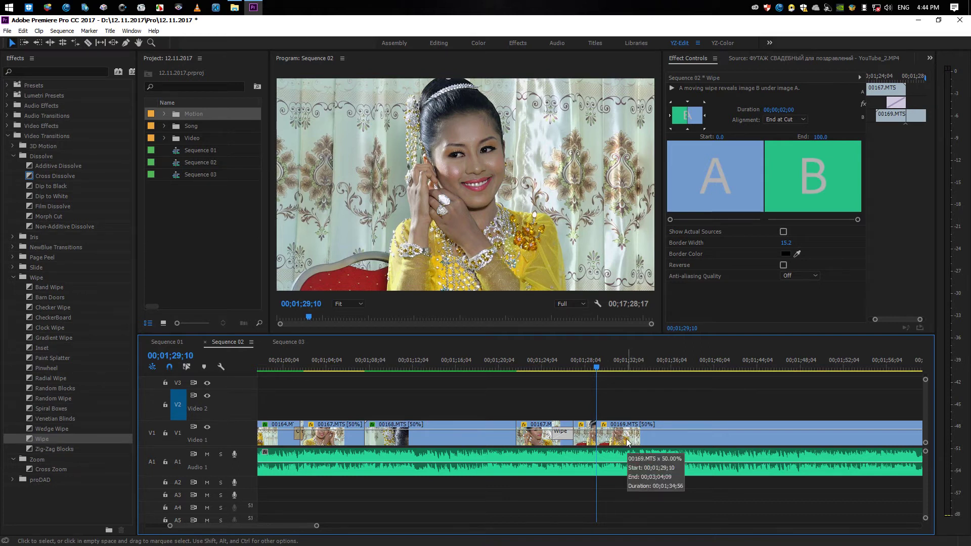
# Copy clip 00169.MTS from V1 onto V2, directly above the original
pyautogui.moveTo(316, 525); pyautogui.dragTo(406, 532)
pyautogui.click(539, 438)
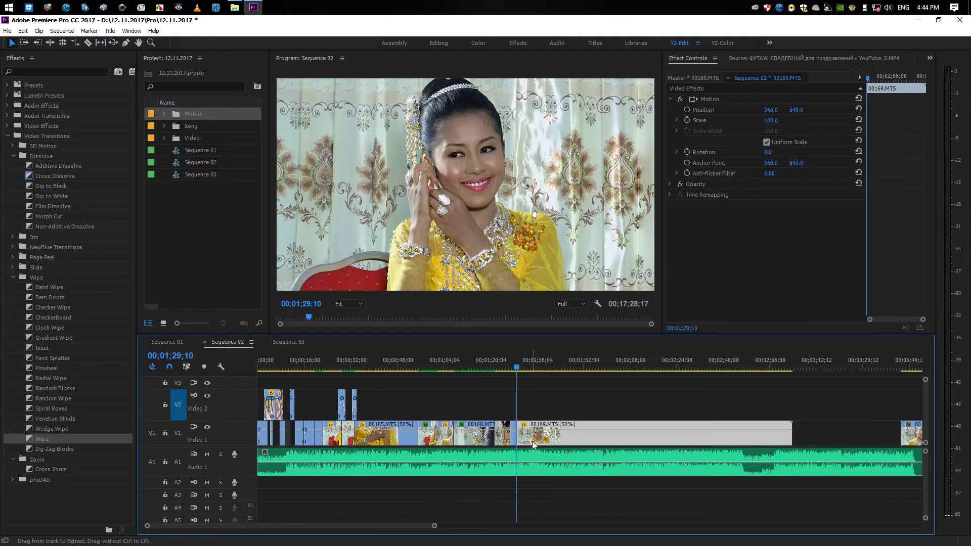
pyautogui.moveTo(532, 441); pyautogui.dragTo(532, 404)
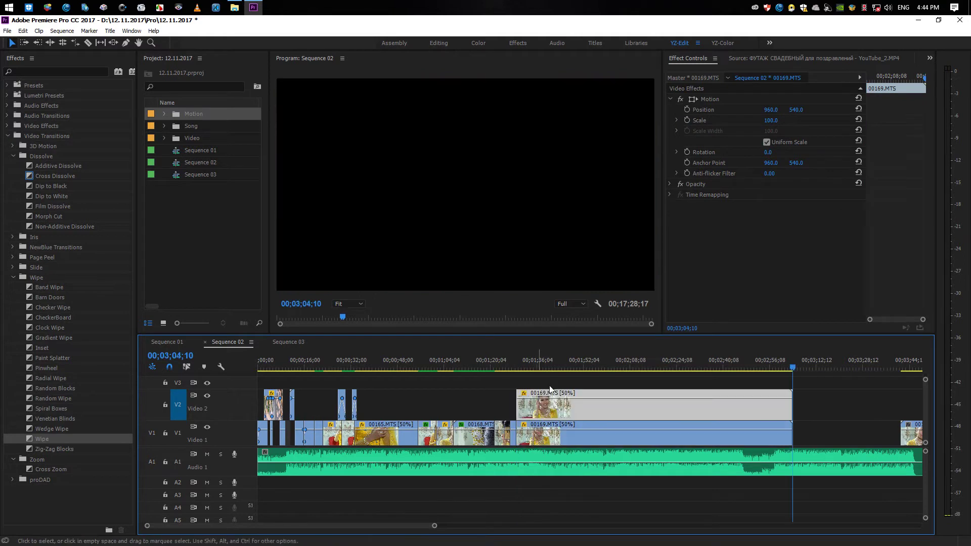
pyautogui.click(555, 411)
pyautogui.click(531, 366)
# Freeze the V2 copy on its In Point frame via Frame Hold Options
pyautogui.rightClick(541, 410)
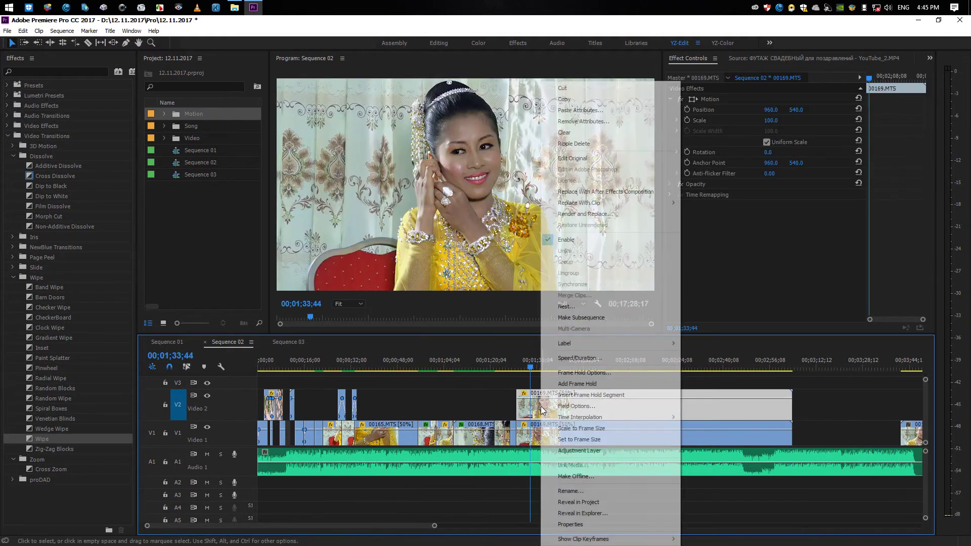
pyautogui.click(579, 374)
pyautogui.click(514, 278)
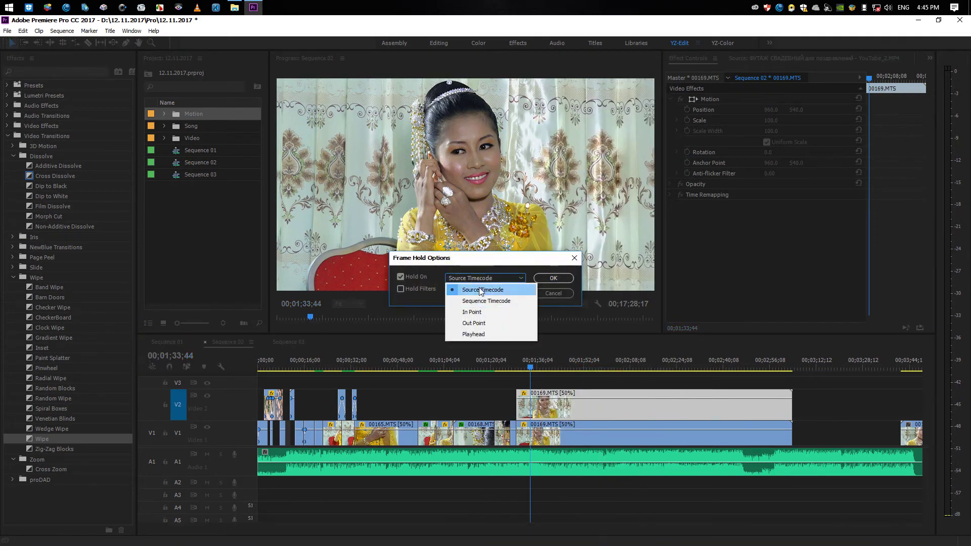
pyautogui.click(513, 311)
pyautogui.click(556, 278)
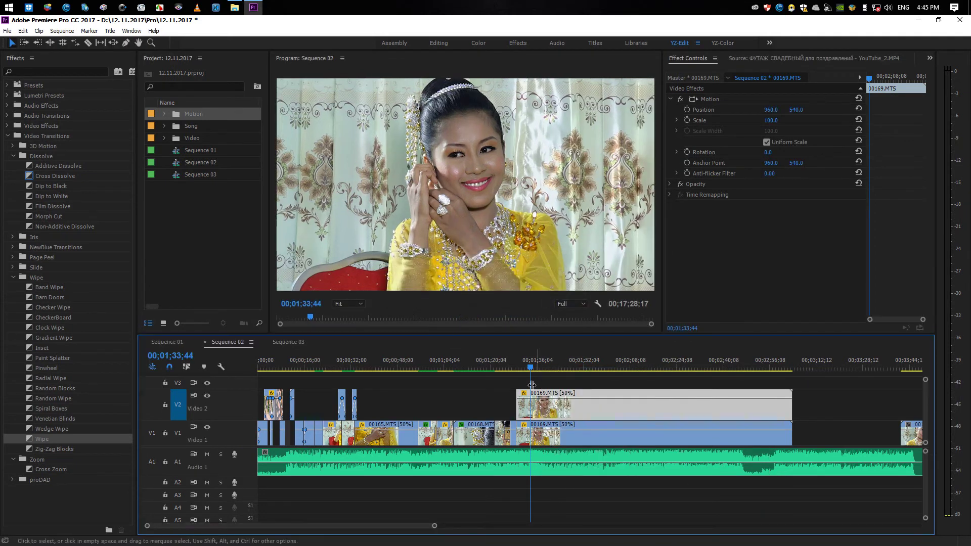
pyautogui.click(512, 360)
pyautogui.click(541, 380)
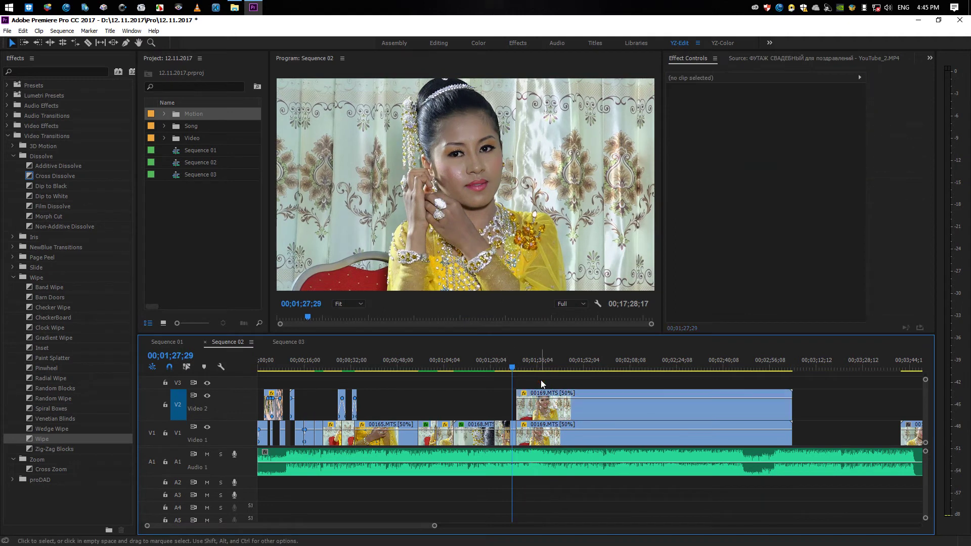
# Trim the frozen copy's end back to the playhead at 01;32;47
pyautogui.press('space')
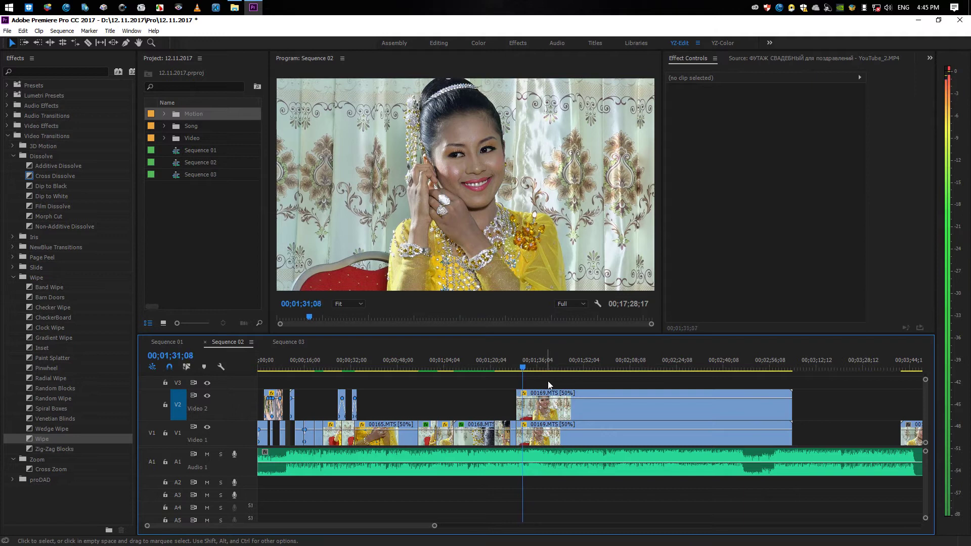
pyautogui.press('space')
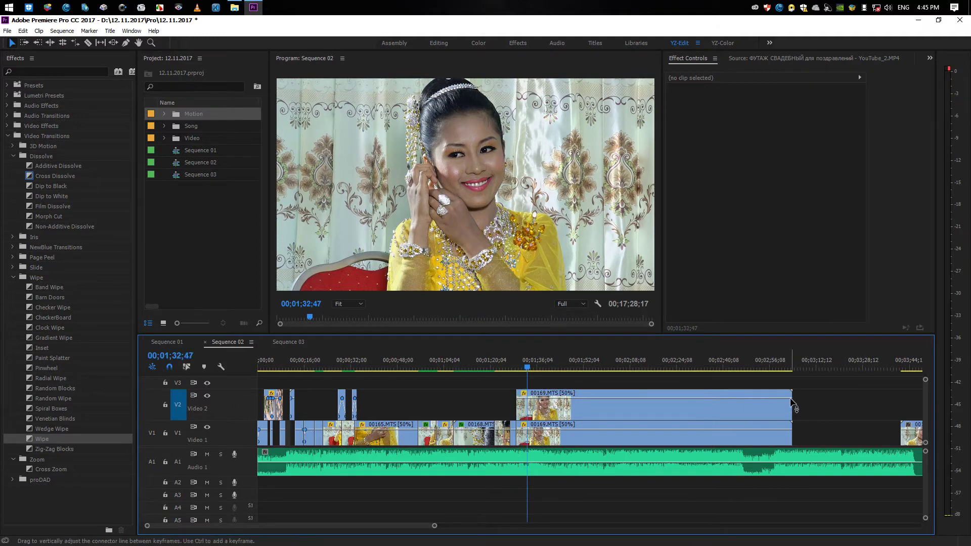
pyautogui.moveTo(784, 401)
pyautogui.mouseDown()
pyautogui.moveTo(532, 426)
pyautogui.moveTo(528, 437)
pyautogui.mouseUp()
# Move the frozen 00169.MTS copy down into V1, overwriting the gap
pyautogui.click(545, 438)
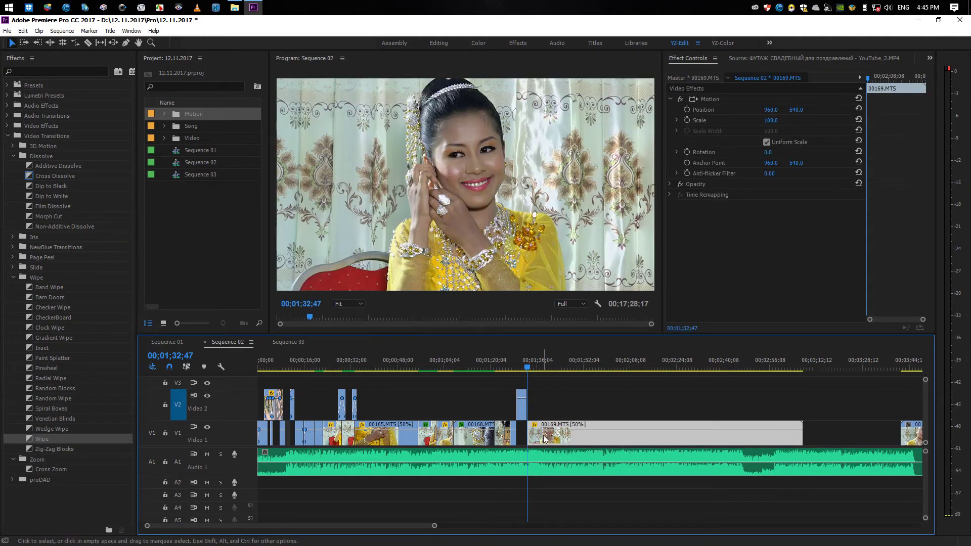
pyautogui.click(513, 369)
pyautogui.press('=')
pyautogui.press('=')
pyautogui.moveTo(642, 405); pyautogui.dragTo(646, 430)
pyautogui.click(633, 382)
pyautogui.click(618, 368)
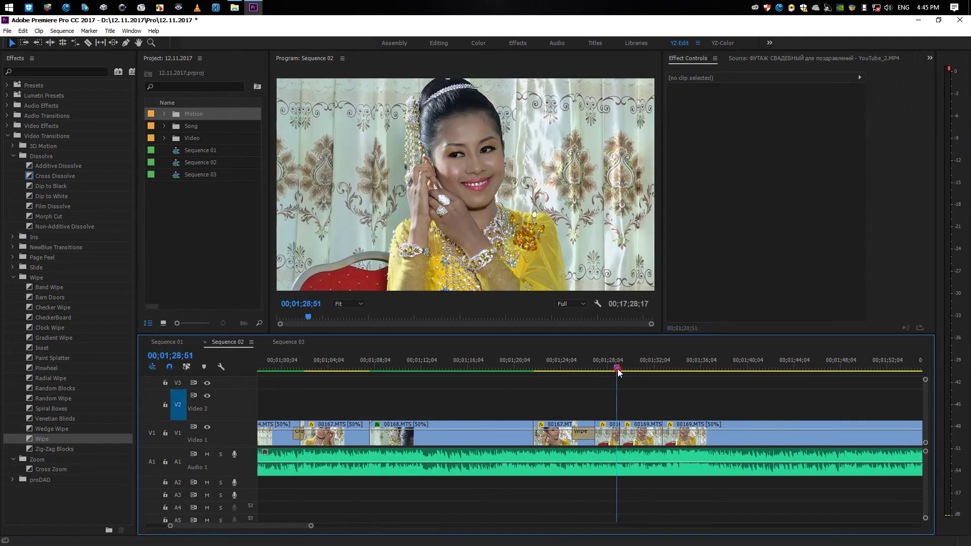
# Play back the new edit around 01;28 and save the project
pyautogui.press('space')
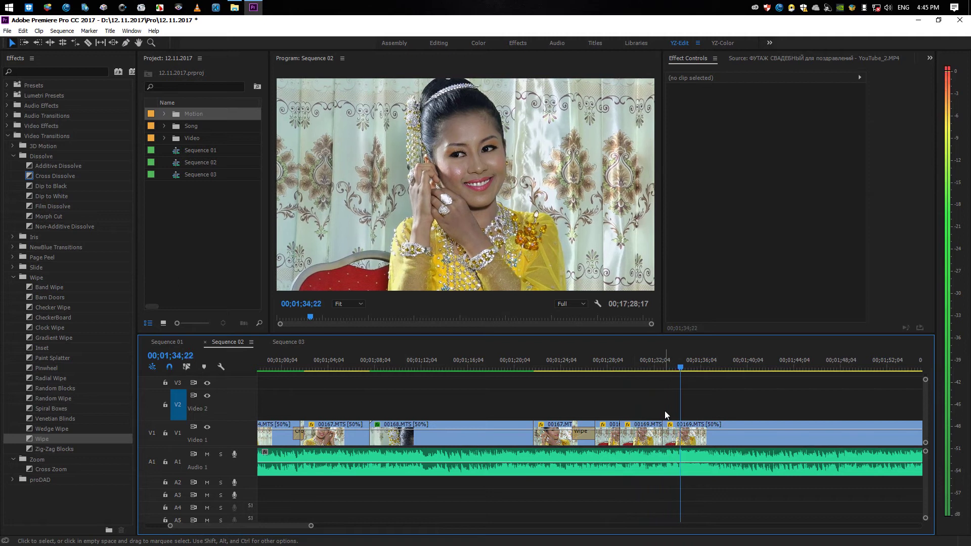
pyautogui.press('-')
pyautogui.press('-')
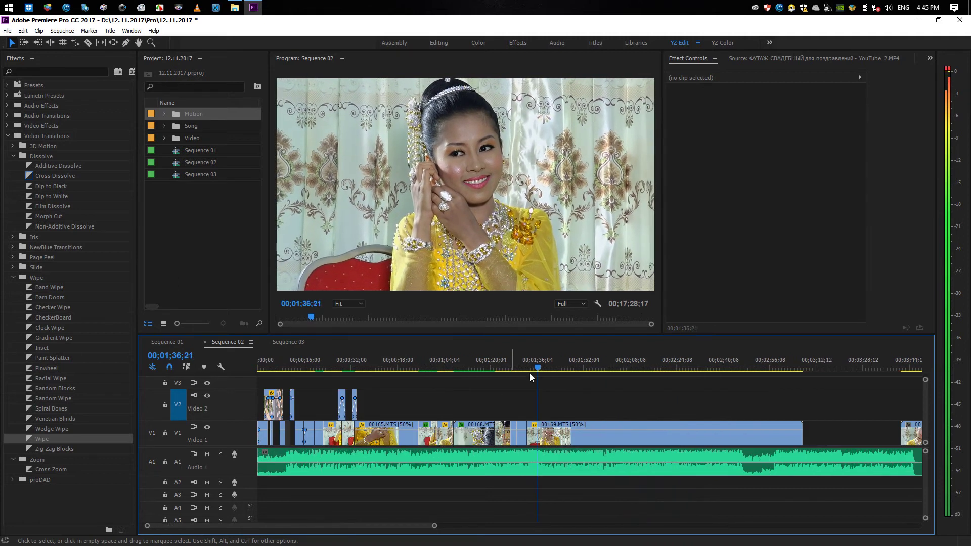
pyautogui.click(516, 366)
pyautogui.press('=')
pyautogui.press('=')
pyautogui.press('=')
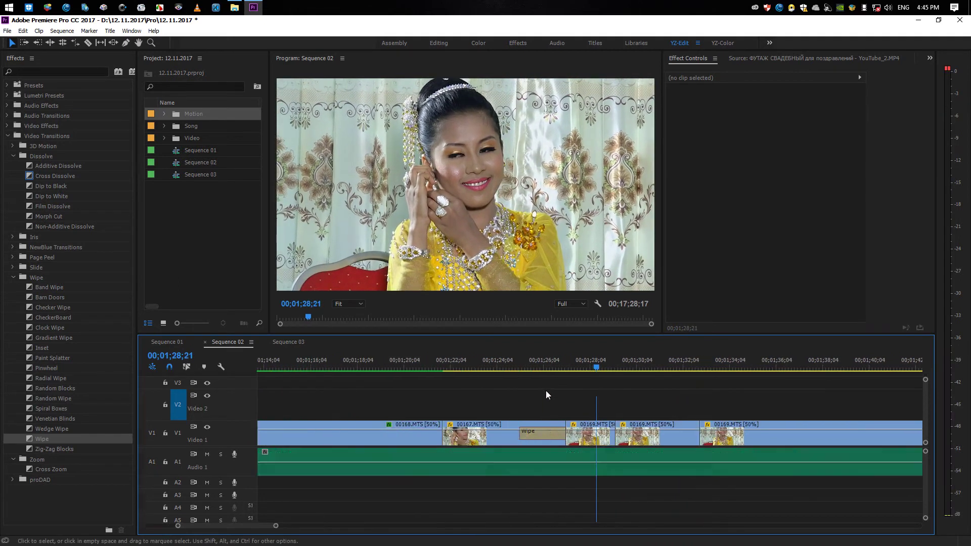
pyautogui.moveTo(583, 362)
pyautogui.mouseDown()
pyautogui.moveTo(628, 374)
pyautogui.moveTo(583, 373)
pyautogui.mouseUp()
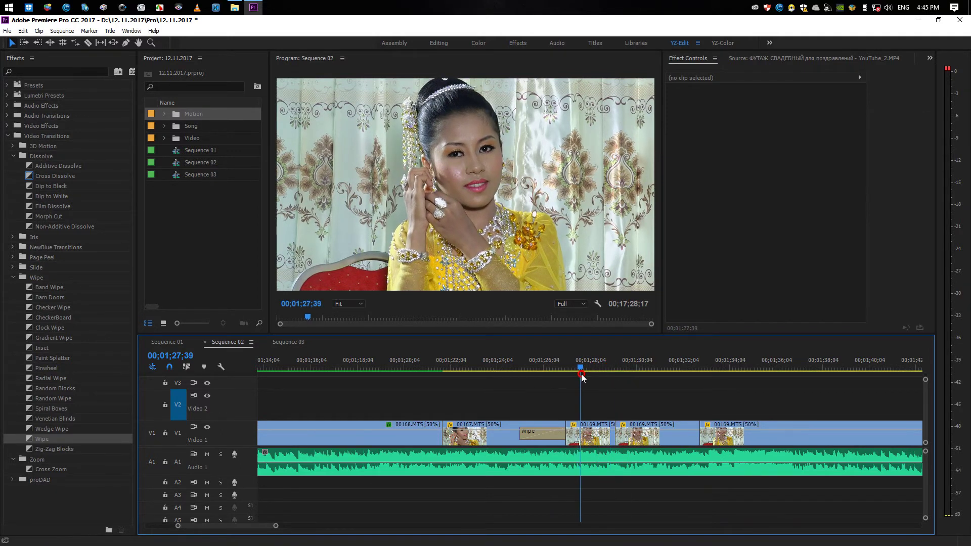
pyautogui.press('space')
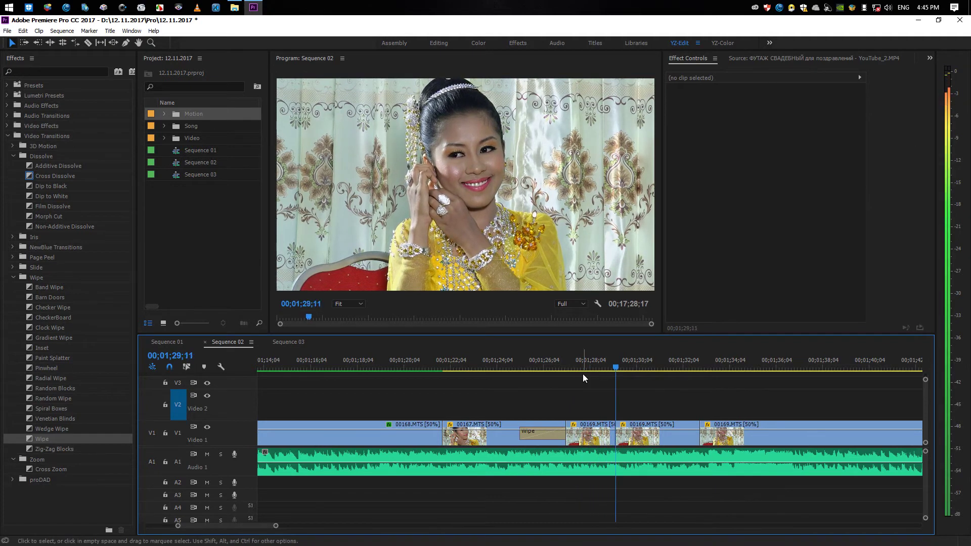
pyautogui.press('space')
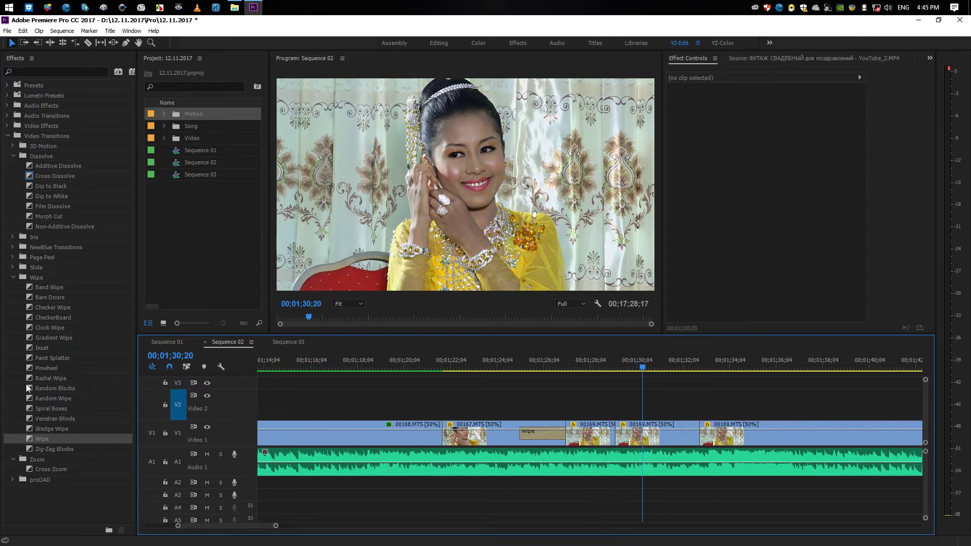
pyautogui.hotkey('ctrl', 's')
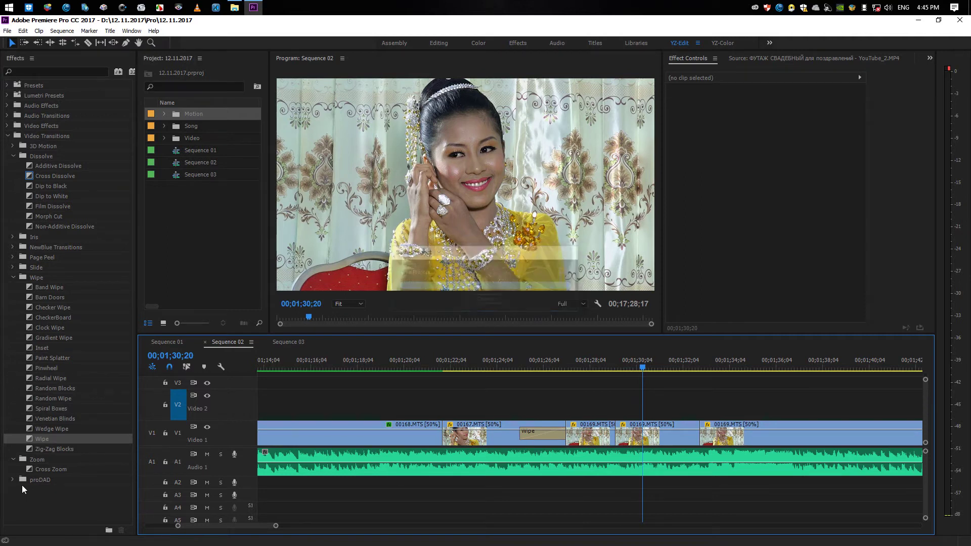
# Drop the proDAD Adorage Transition onto the 00169 cut on V1
pyautogui.click(12, 480)
pyautogui.moveTo(55, 489); pyautogui.dragTo(438, 479)
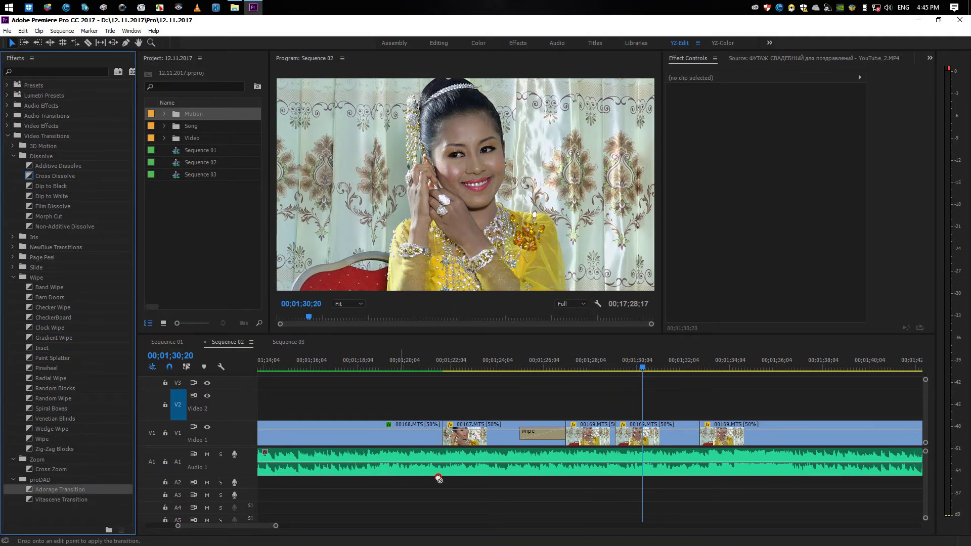
pyautogui.moveTo(636, 429); pyautogui.dragTo(615, 434)
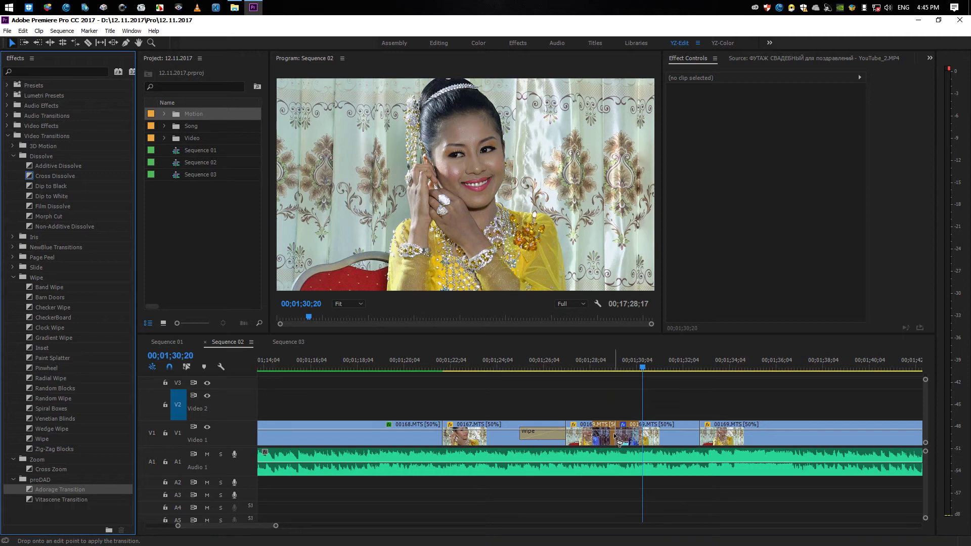
pyautogui.moveTo(619, 443); pyautogui.dragTo(616, 438)
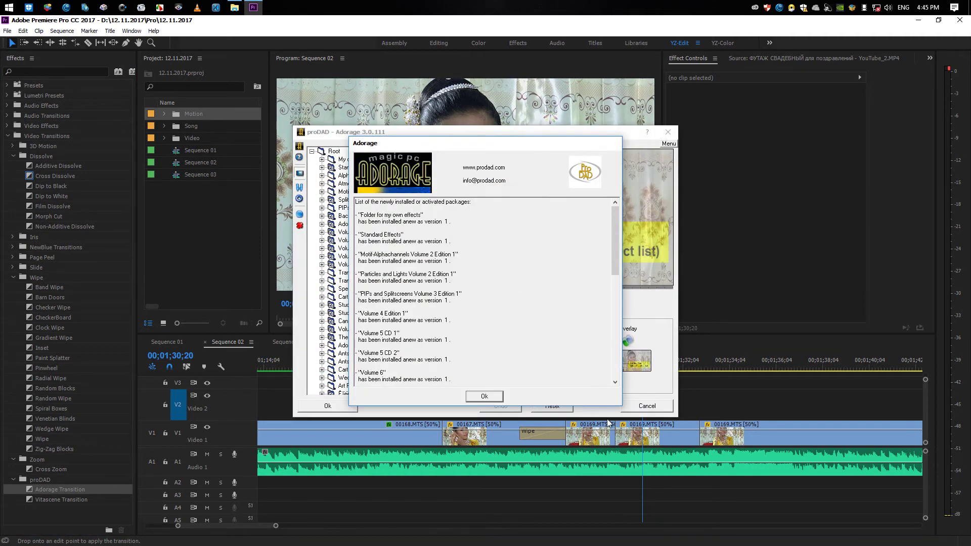
pyautogui.click(489, 397)
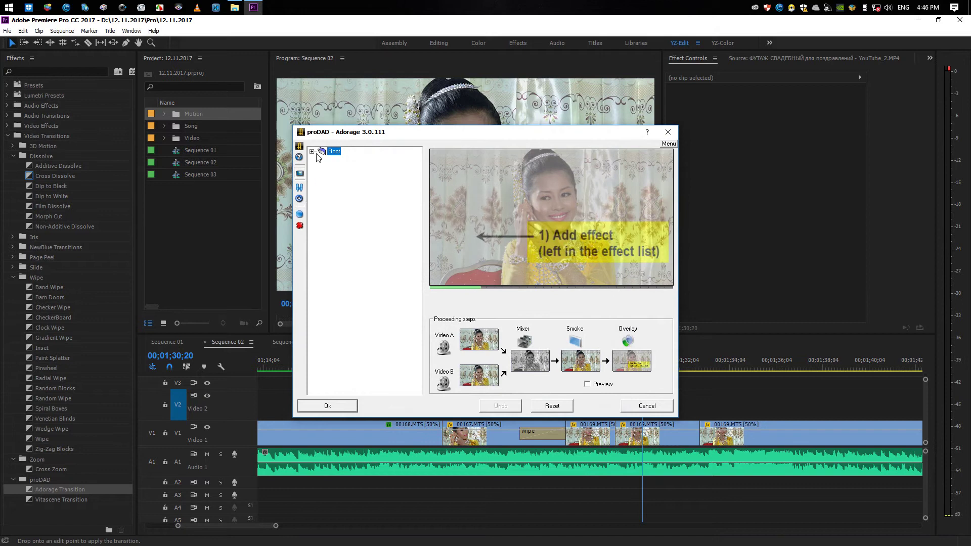
# Browse the Wedding_S1 and Volume 12 effect folders, previewing Wedding_S1 effect 16
pyautogui.scroll(-4, 334, 299)
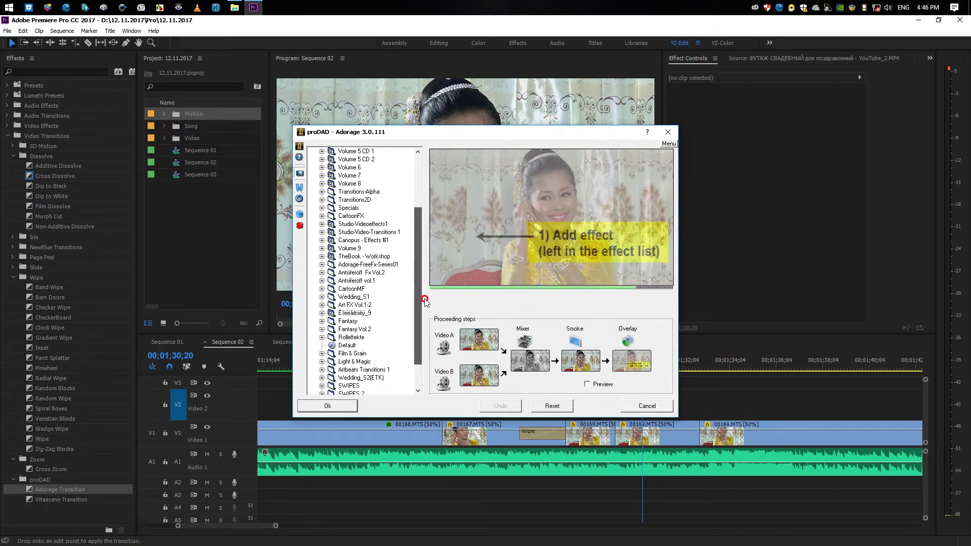
pyautogui.click(322, 289)
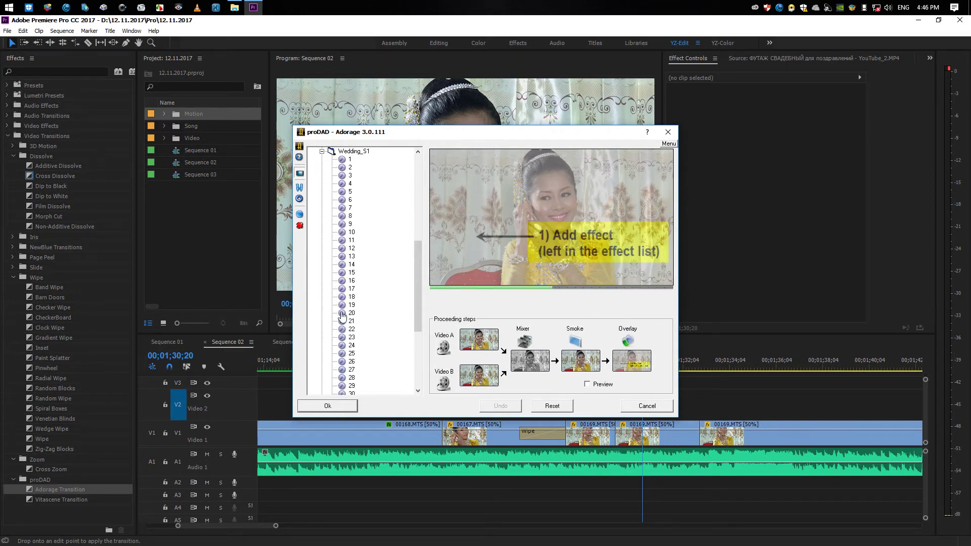
pyautogui.click(353, 285)
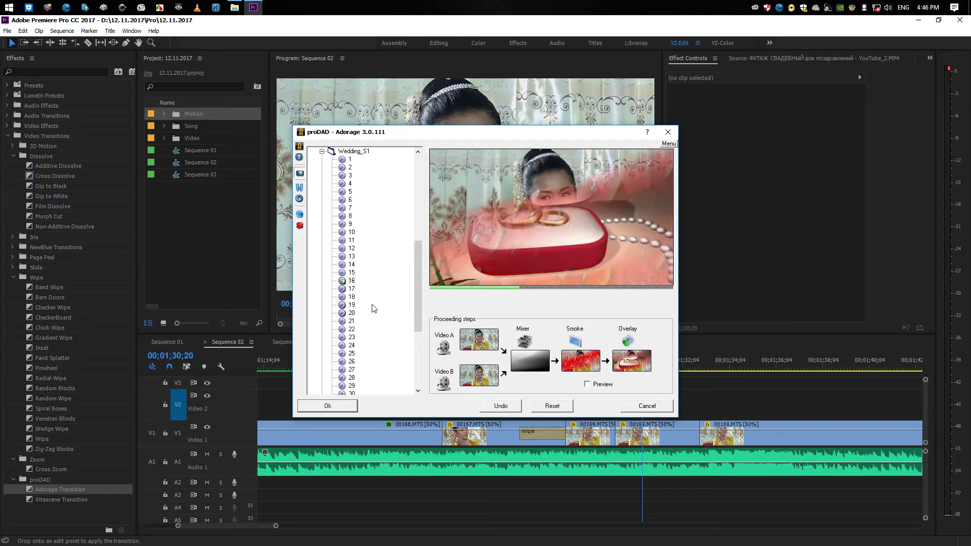
pyautogui.click(354, 151)
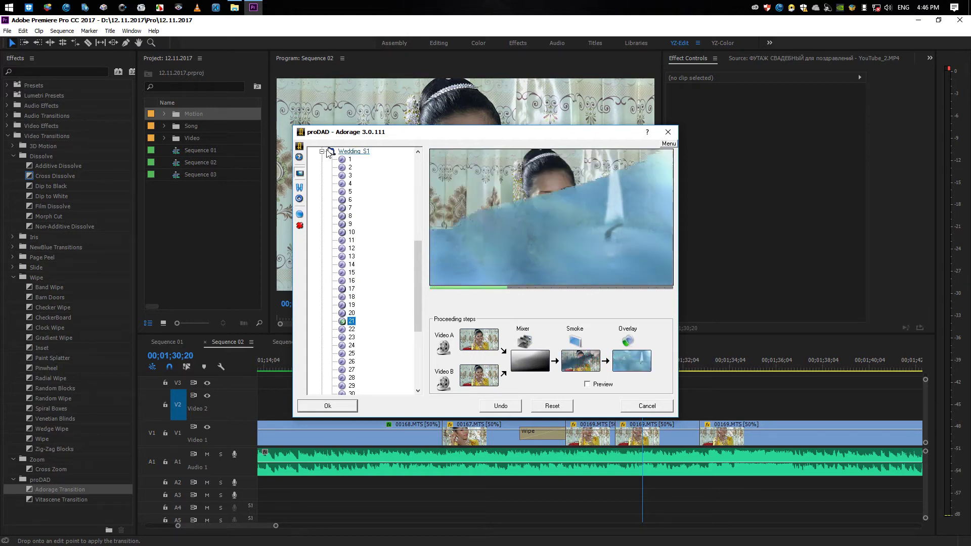
pyautogui.click(322, 152)
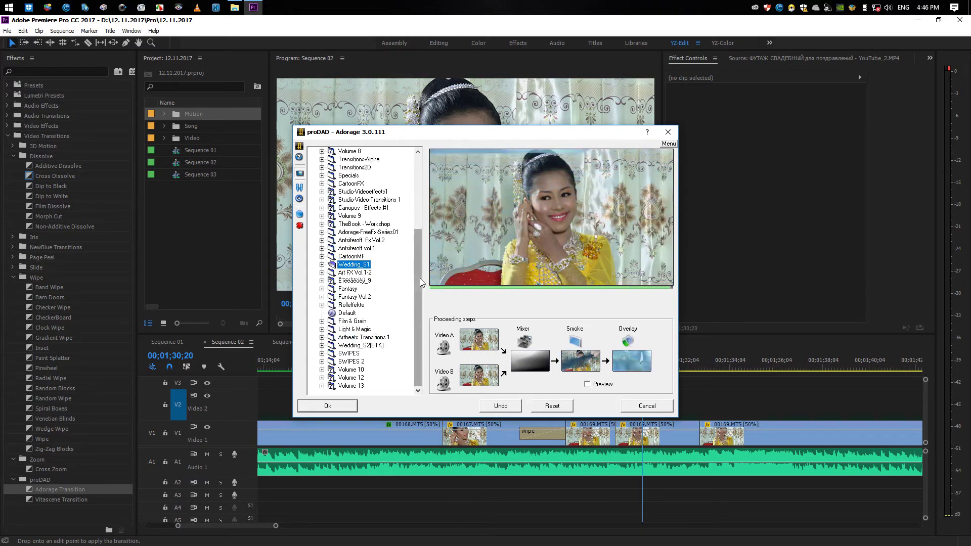
pyautogui.click(419, 296)
pyautogui.click(321, 378)
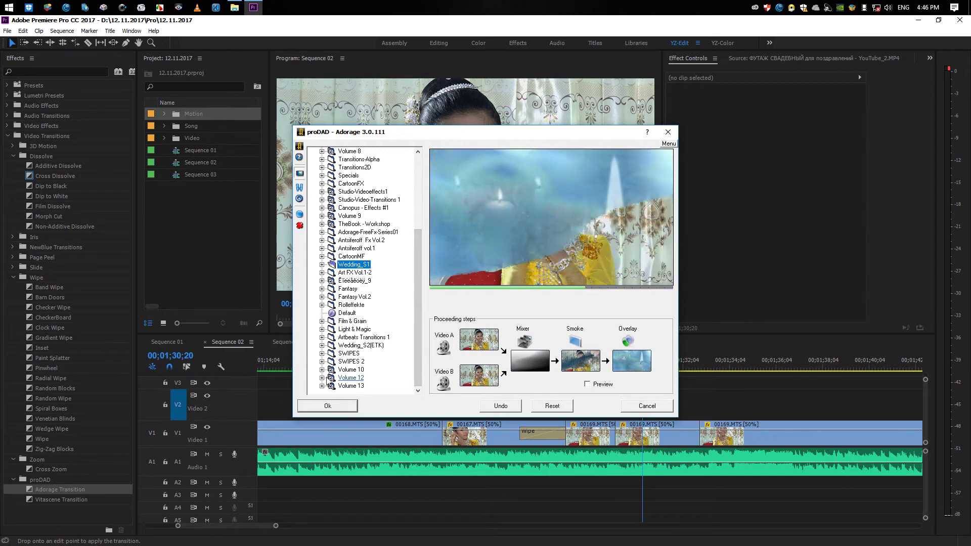
pyautogui.click(322, 379)
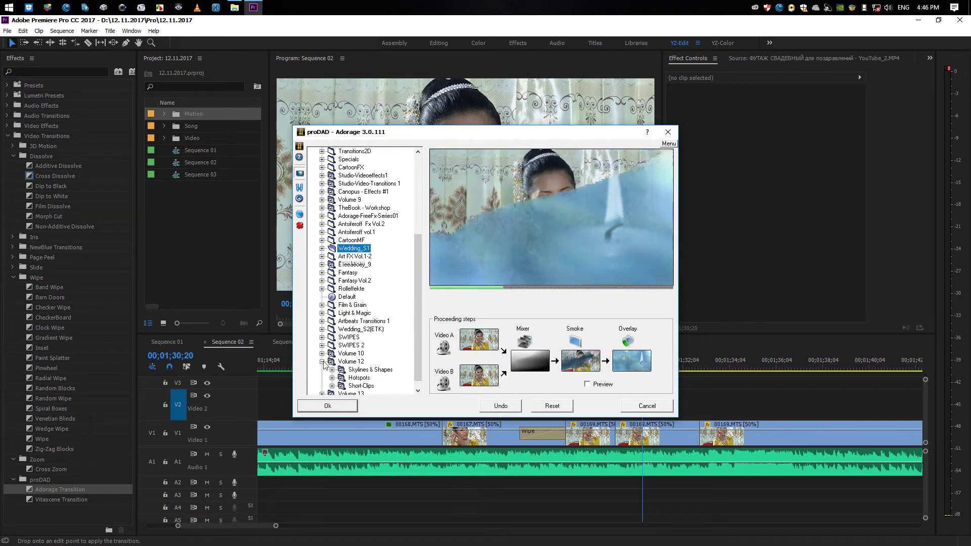
# Preview Volume 10 Open & Close effects 012, 001, 005, 007, 008 and select 006
pyautogui.click(321, 370)
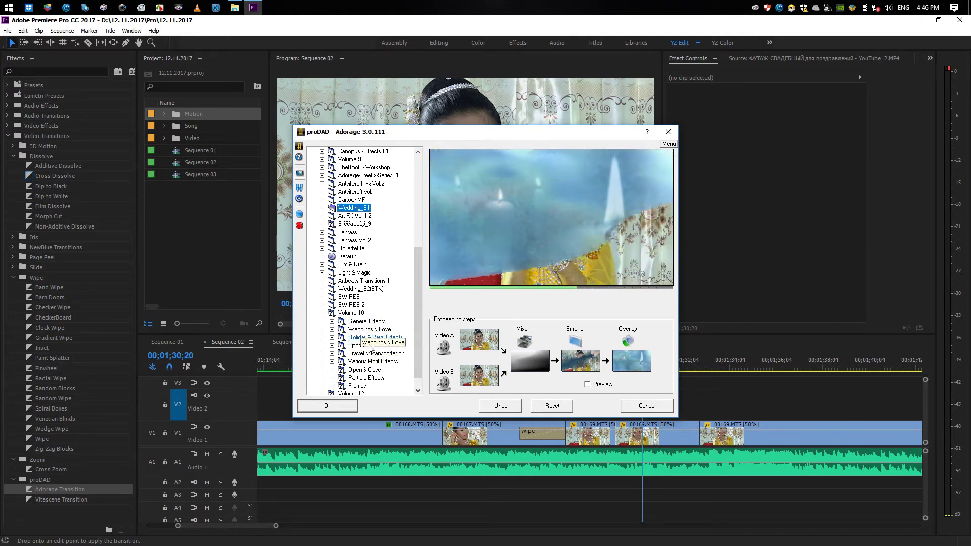
pyautogui.doubleClick(359, 370)
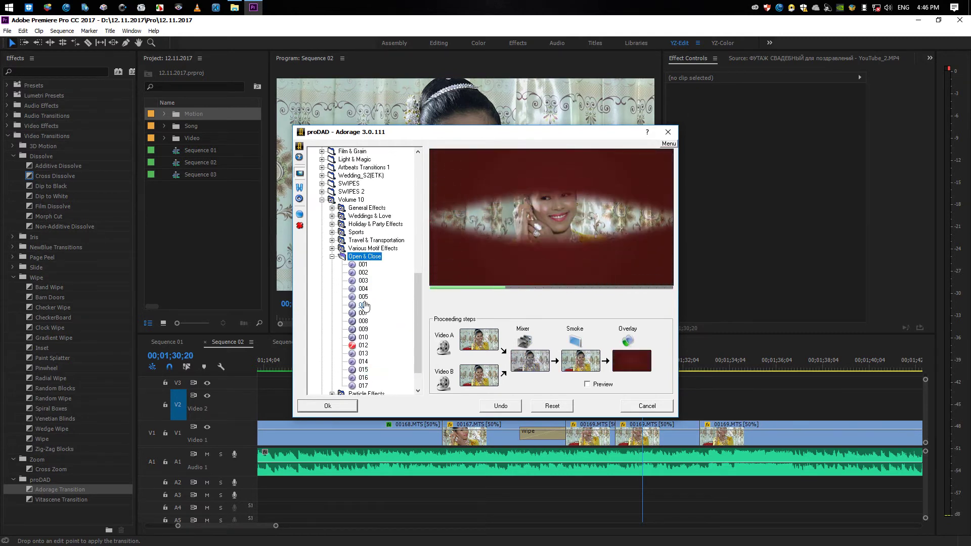
pyautogui.click(362, 346)
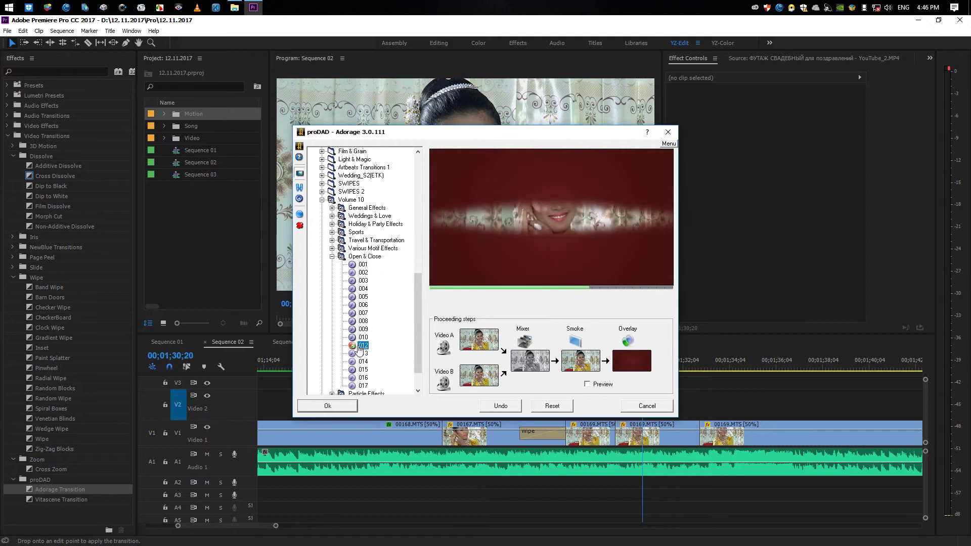
pyautogui.click(363, 265)
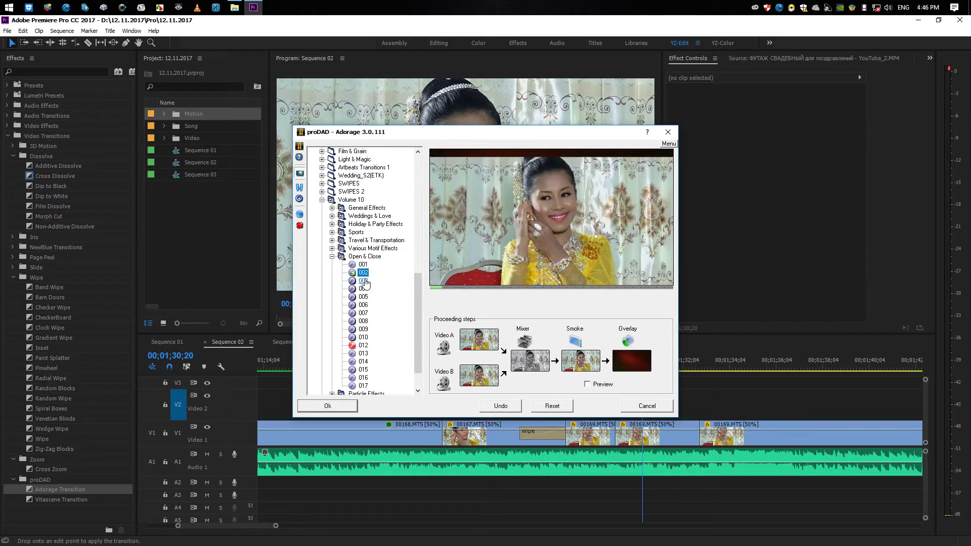
pyautogui.press('Down')
pyautogui.press('Down')
pyautogui.press('Down')
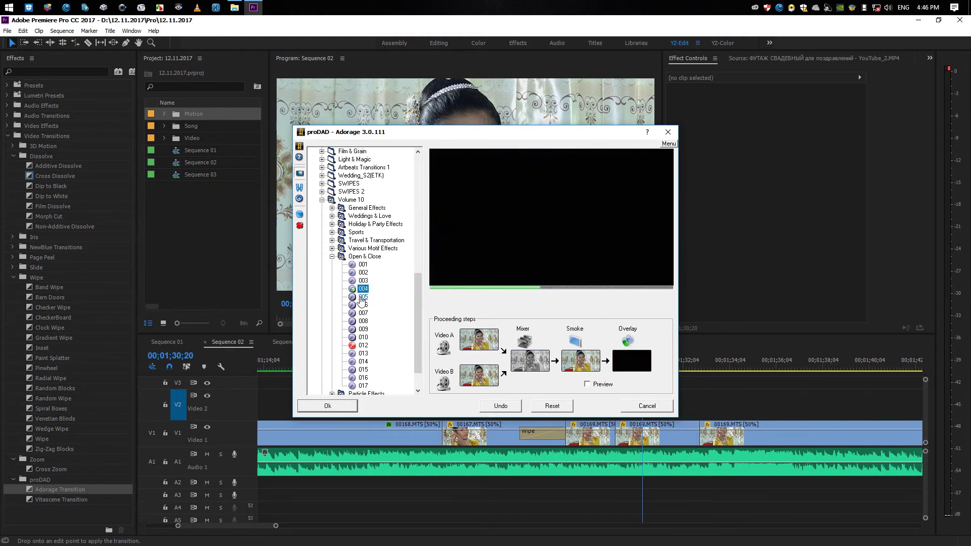
pyautogui.click(362, 297)
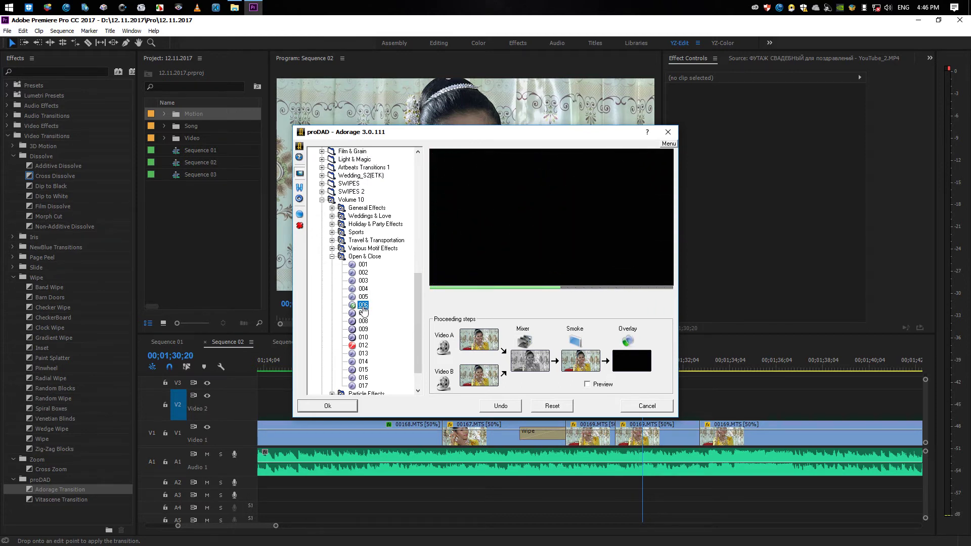
pyautogui.click(363, 313)
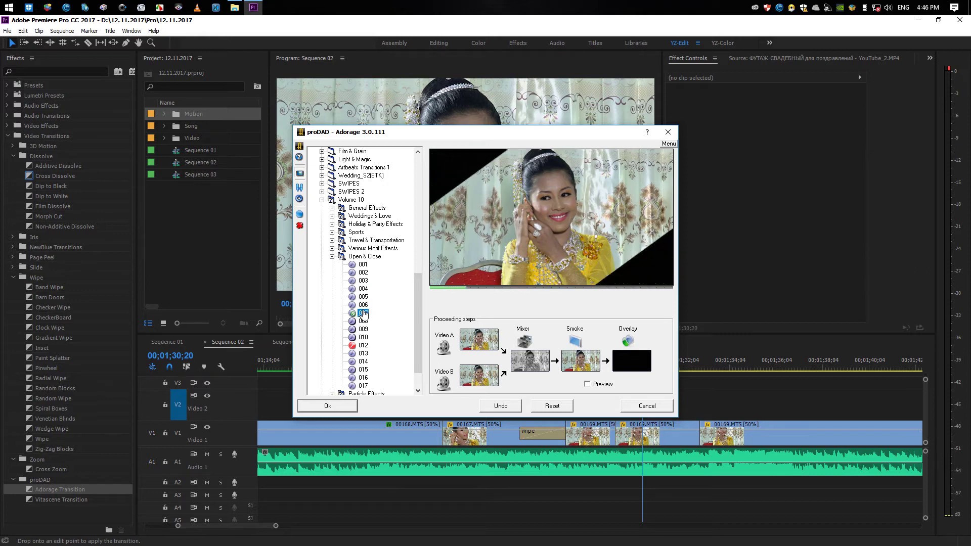
pyautogui.click(363, 322)
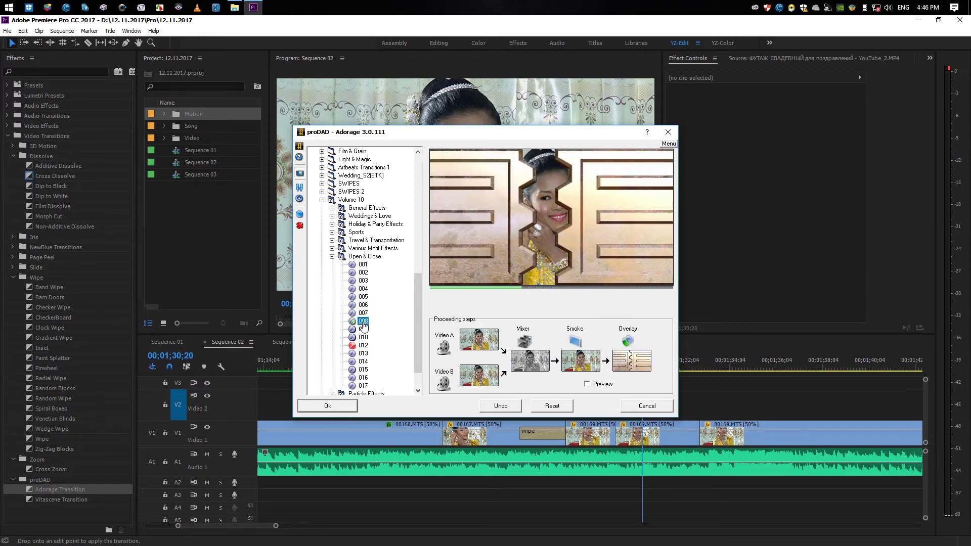
pyautogui.click(363, 314)
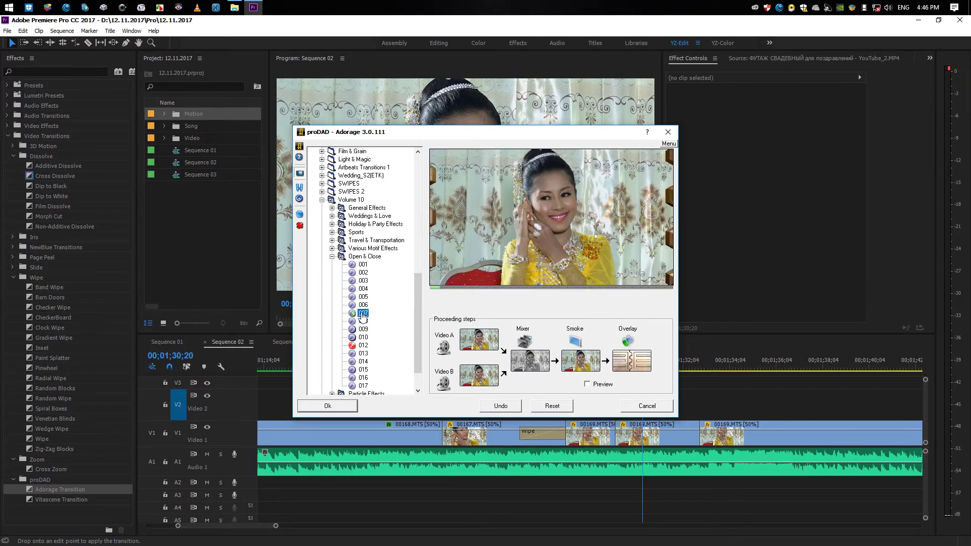
pyautogui.click(362, 306)
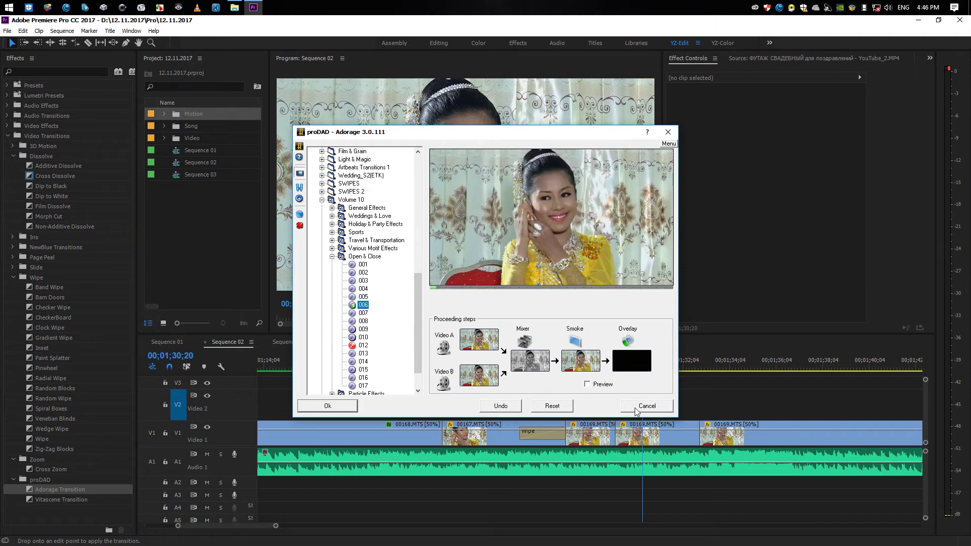
# Apply Open & Close effect 006 and scrub through the transition to preview it
pyautogui.click(348, 408)
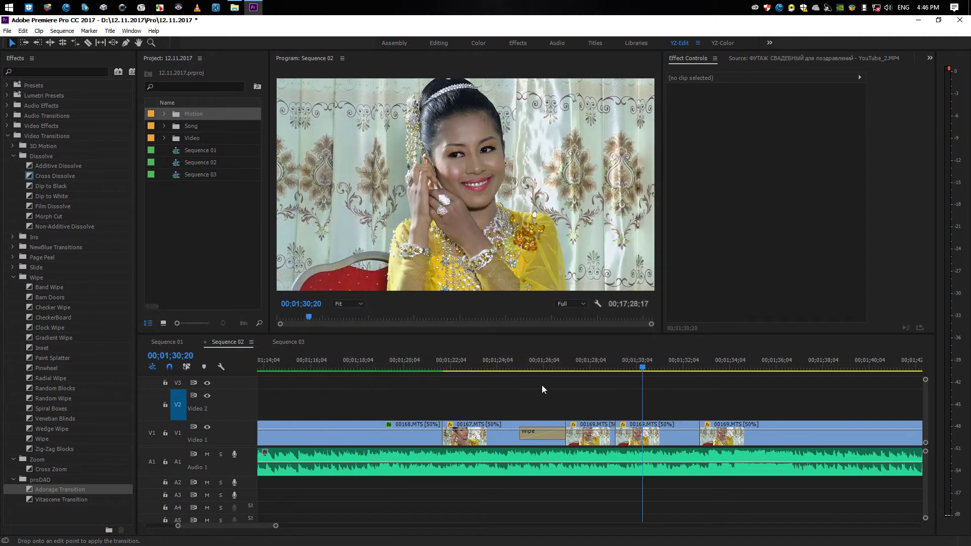
pyautogui.moveTo(582, 365); pyautogui.dragTo(614, 368)
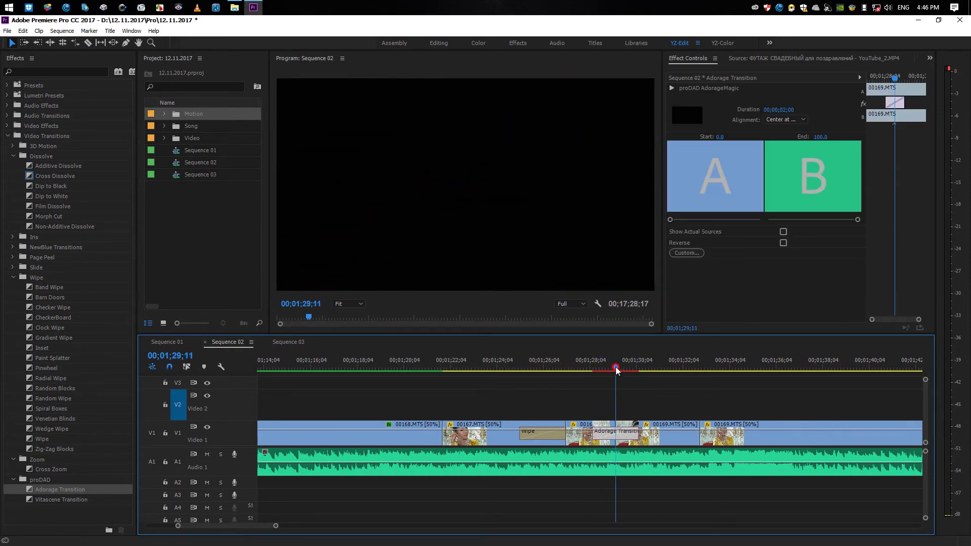
pyautogui.moveTo(616, 369); pyautogui.dragTo(606, 375)
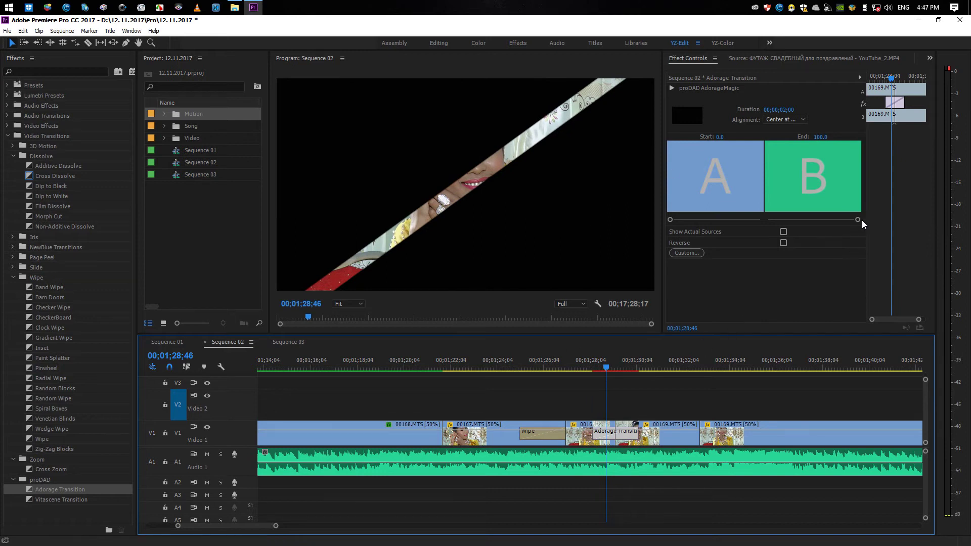
# Try different Start and End slider values, reset them, and reopen Adorage via Custom
pyautogui.moveTo(858, 220)
pyautogui.mouseDown()
pyautogui.moveTo(762, 229)
pyautogui.moveTo(870, 223)
pyautogui.mouseUp()
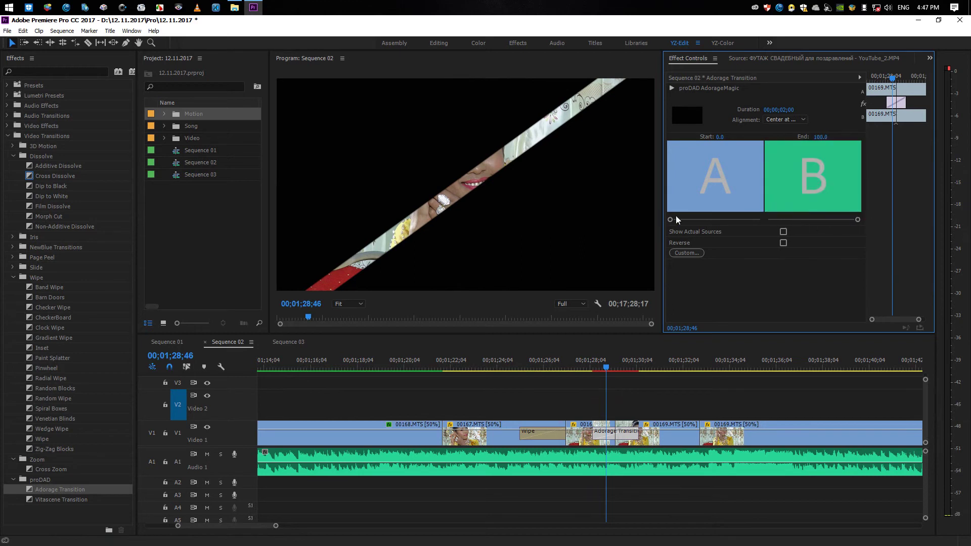
pyautogui.moveTo(670, 220); pyautogui.dragTo(762, 218)
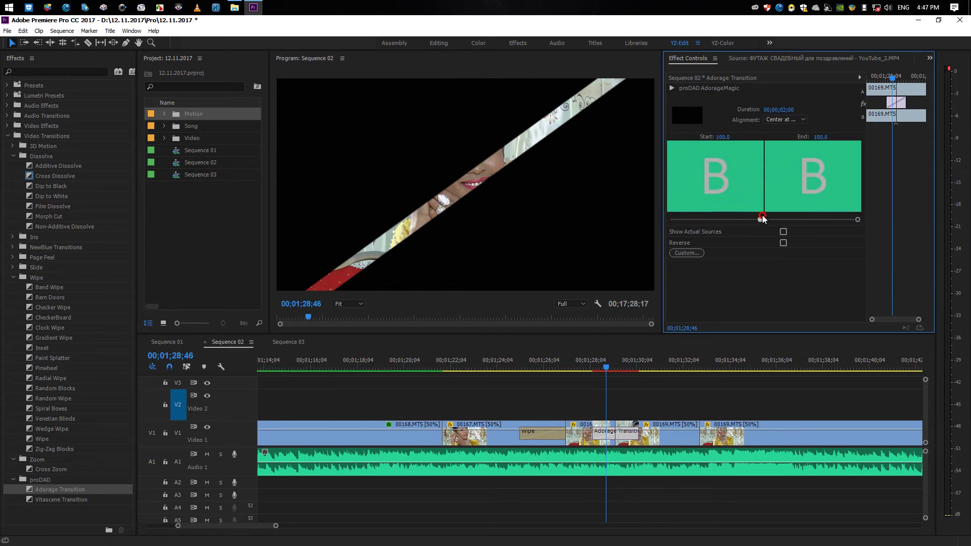
pyautogui.moveTo(596, 365); pyautogui.dragTo(622, 366)
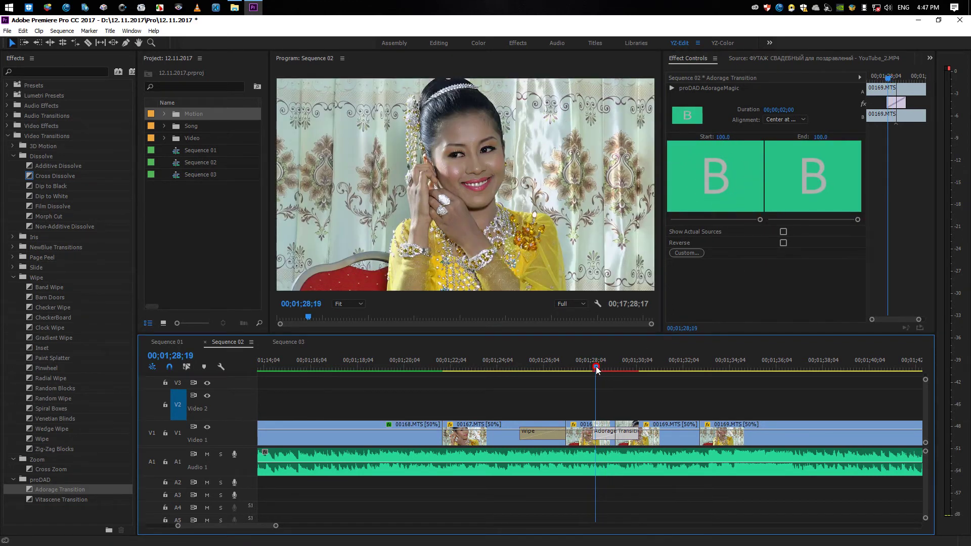
pyautogui.moveTo(762, 221); pyautogui.dragTo(633, 221)
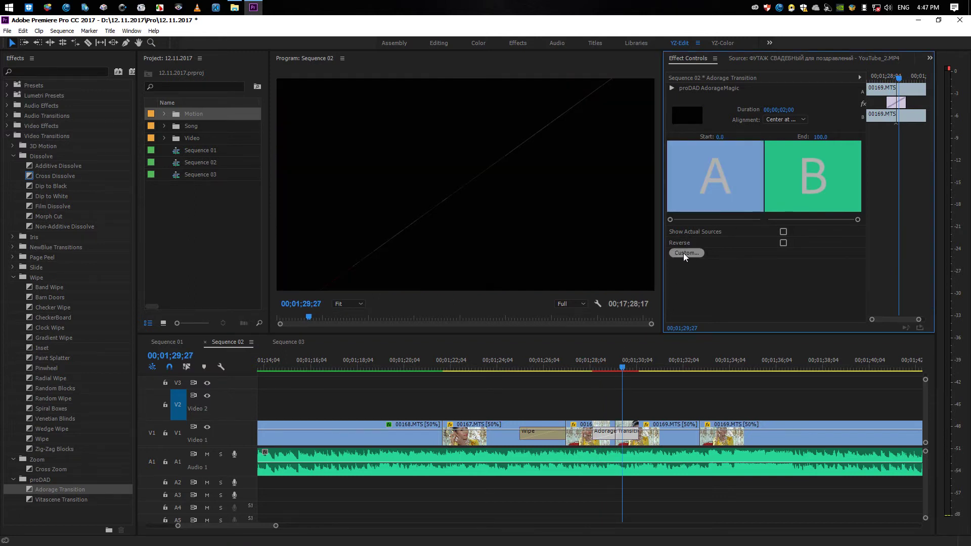
pyautogui.moveTo(623, 375)
pyautogui.mouseDown()
pyautogui.moveTo(593, 377)
pyautogui.moveTo(627, 379)
pyautogui.mouseUp()
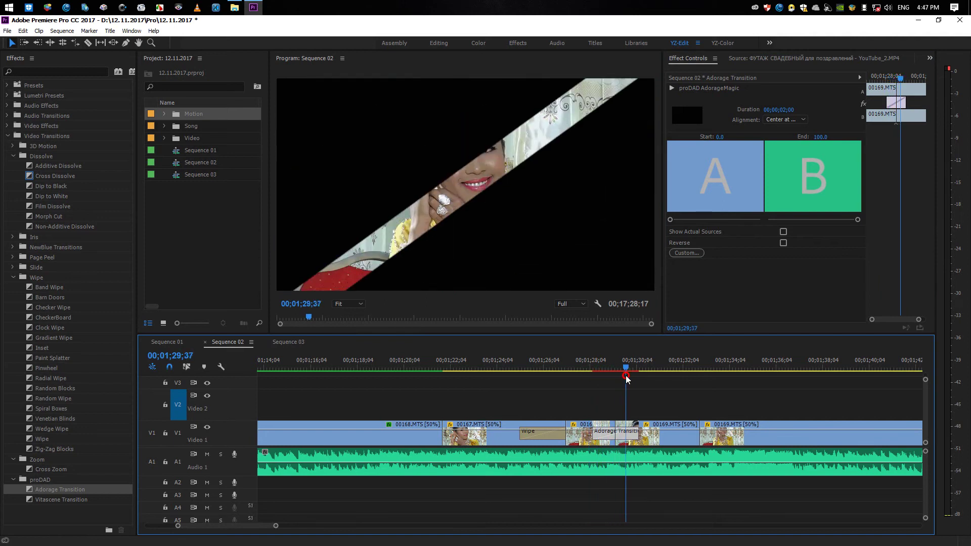
pyautogui.moveTo(858, 220); pyautogui.dragTo(768, 221)
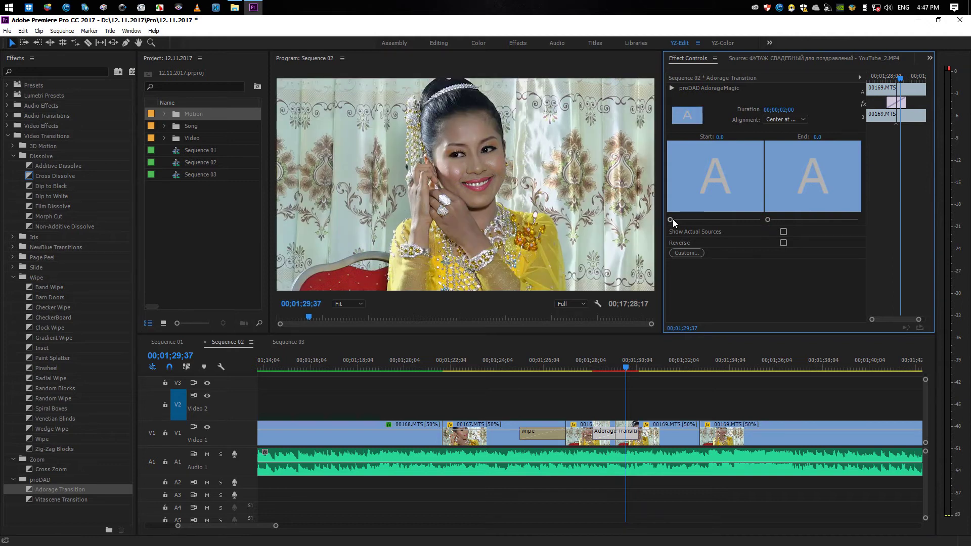
pyautogui.moveTo(725, 221); pyautogui.dragTo(761, 220)
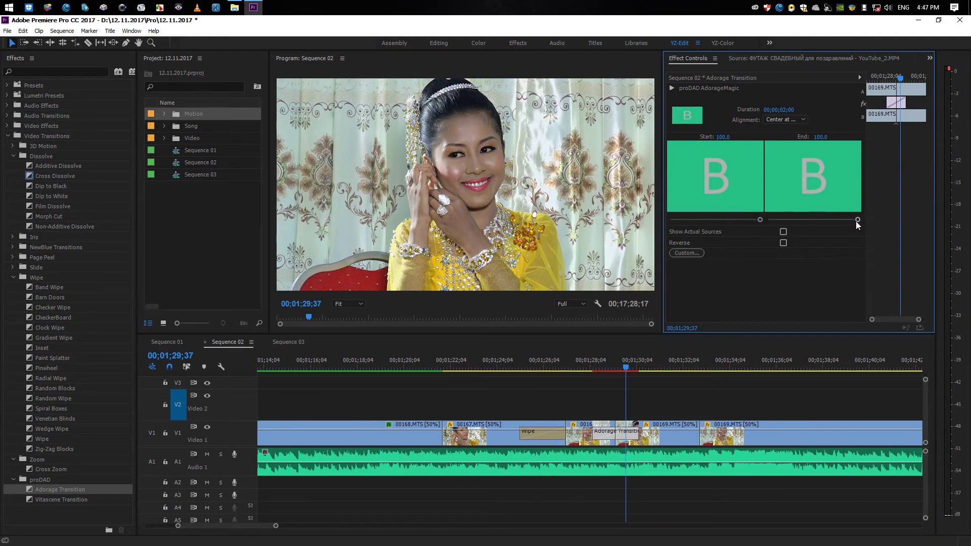
pyautogui.moveTo(857, 220); pyautogui.dragTo(759, 221)
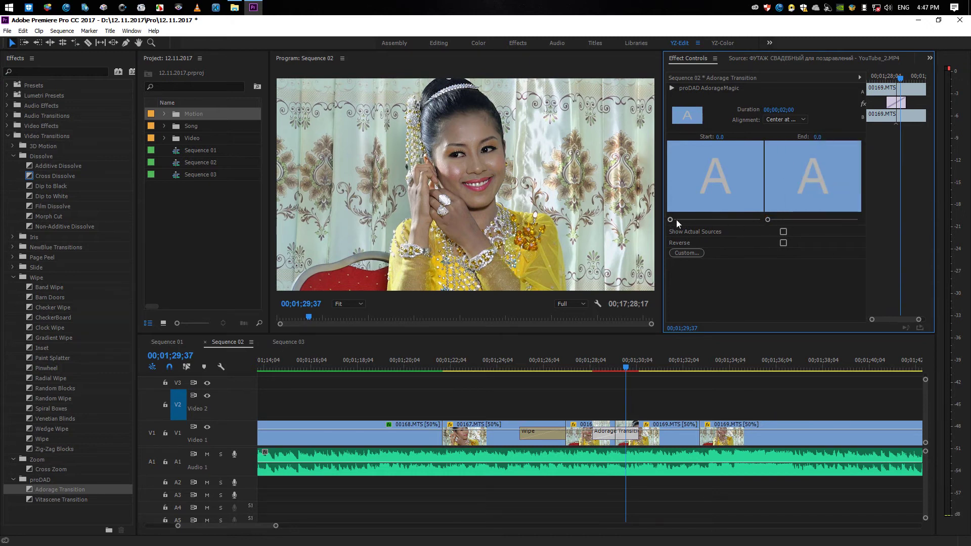
pyautogui.moveTo(671, 220); pyautogui.dragTo(858, 220)
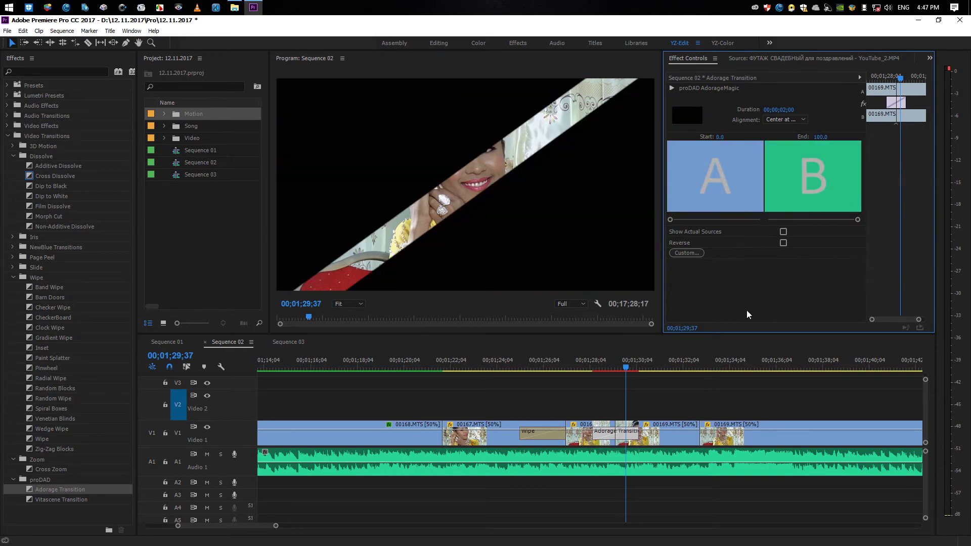
pyautogui.moveTo(628, 370); pyautogui.dragTo(641, 371)
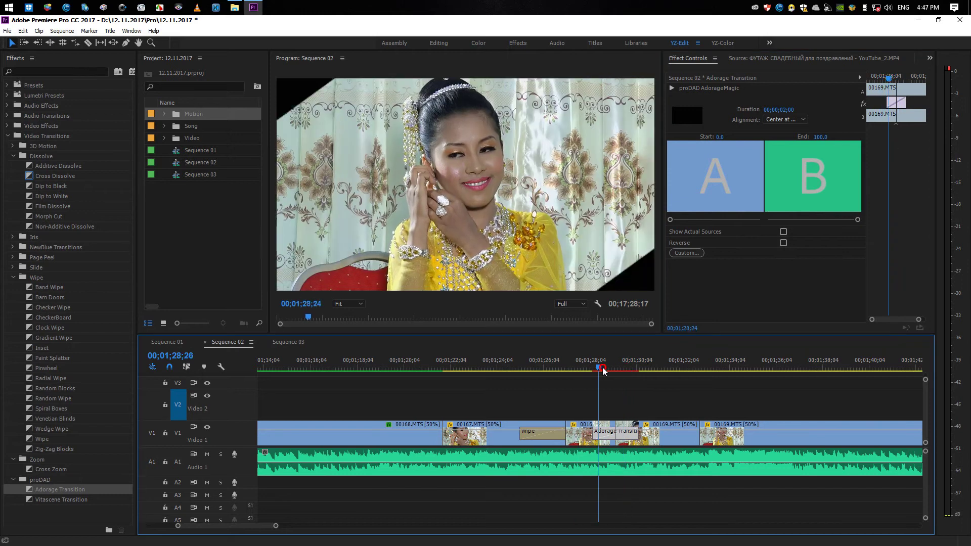
pyautogui.click(693, 253)
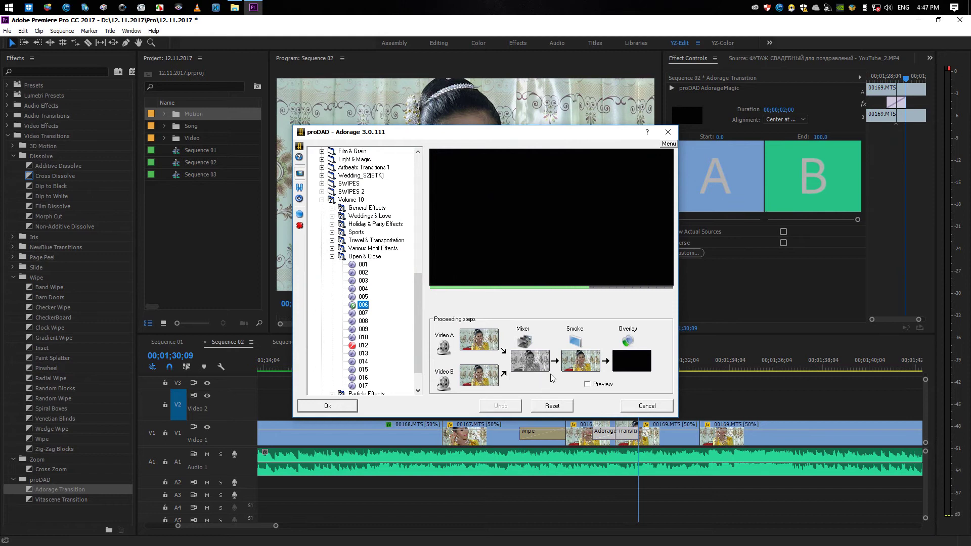
# Inspect effect 006's Video-B source settings, keeping the source as Video-Source-B
pyautogui.doubleClick(508, 281)
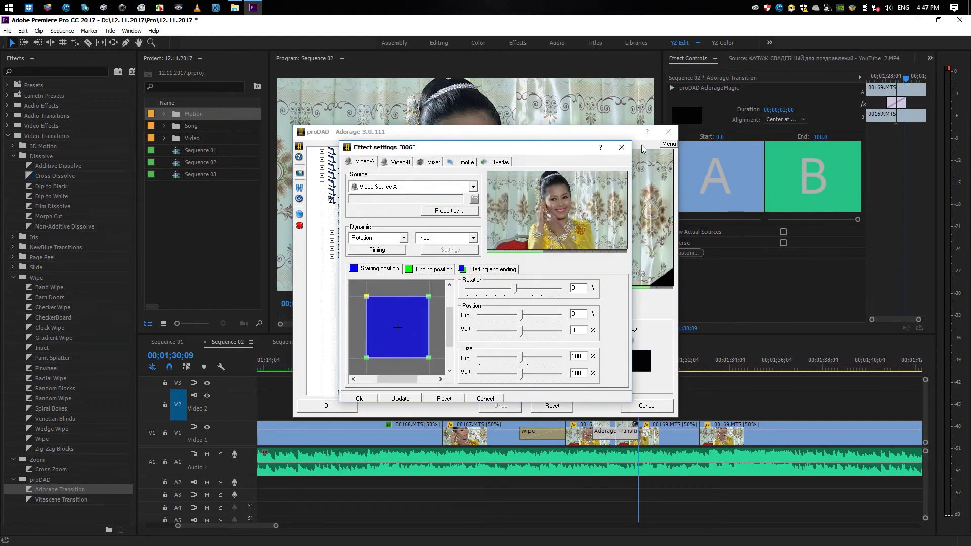
pyautogui.click(622, 147)
pyautogui.doubleClick(481, 377)
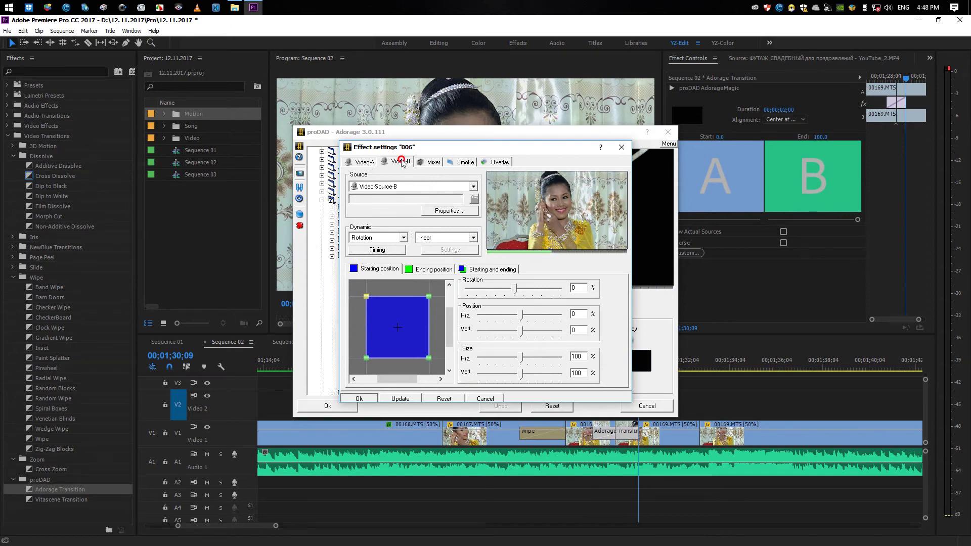
pyautogui.click(474, 187)
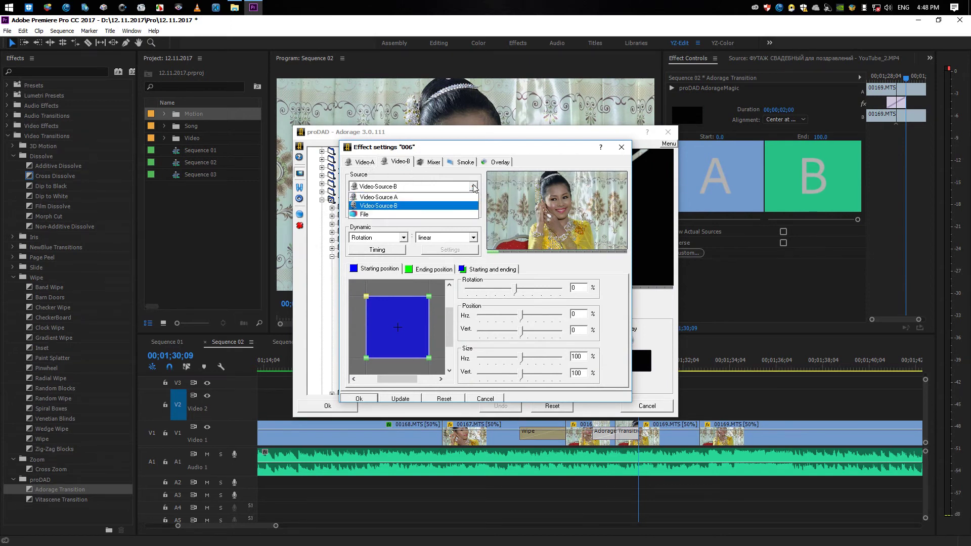
pyautogui.click(385, 214)
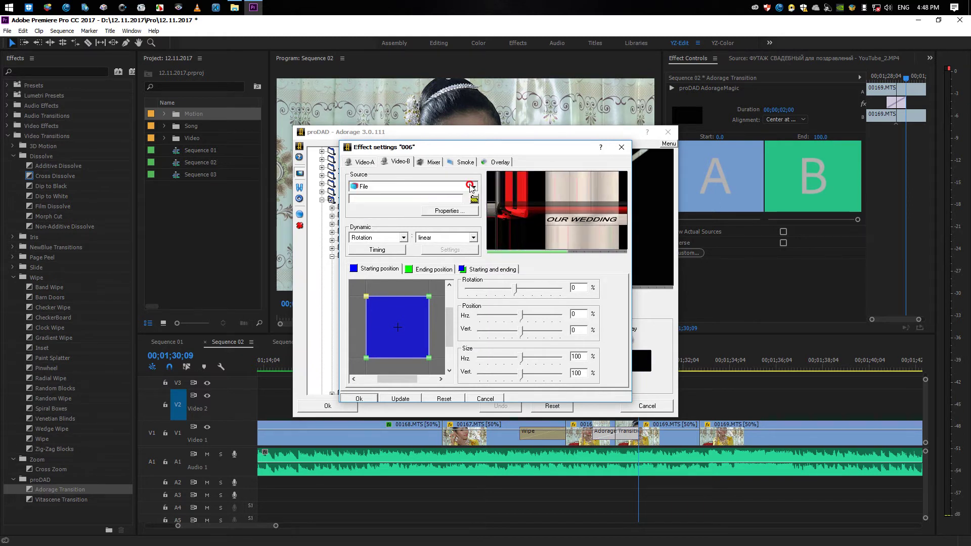
pyautogui.click(402, 186)
pyautogui.click(402, 206)
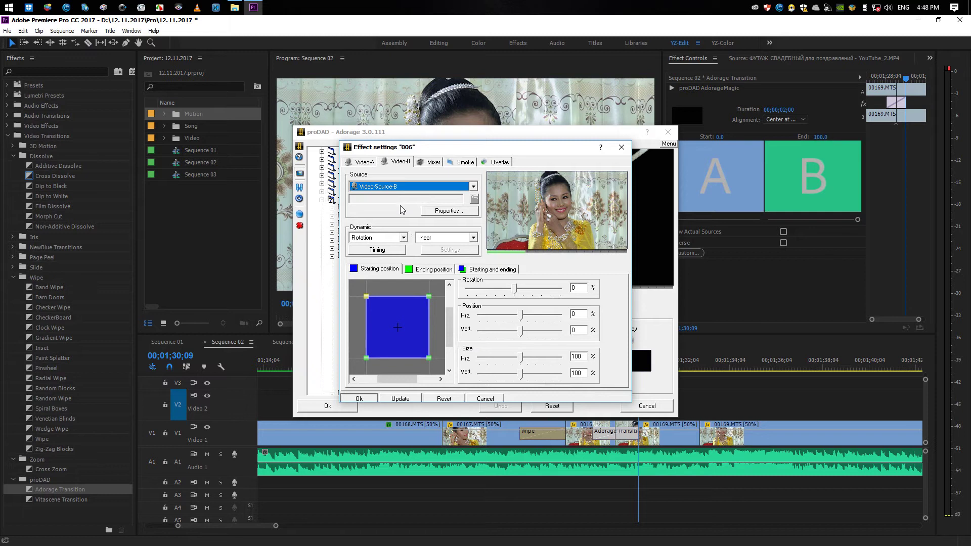
pyautogui.click(360, 399)
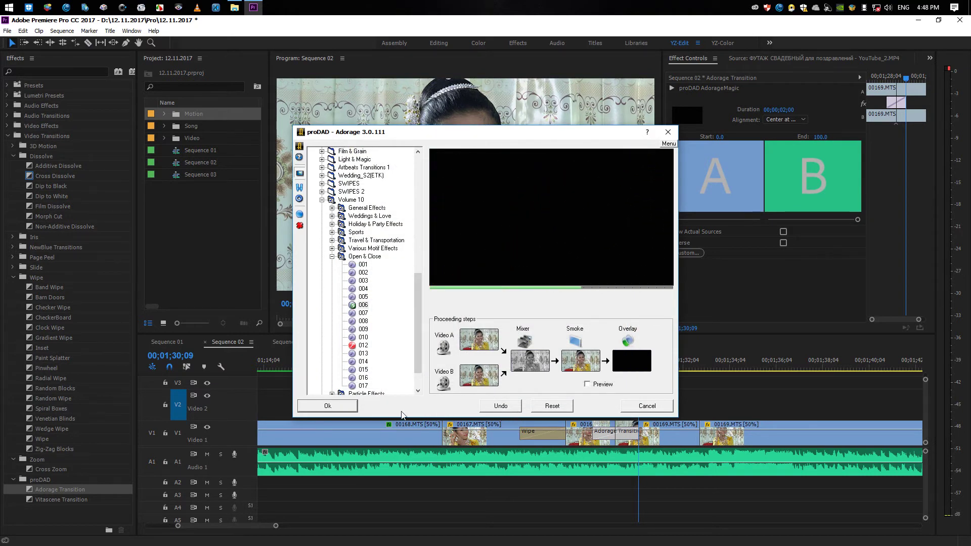
# Preview Open & Close effects 013 and 014, then apply effect 010
pyautogui.click(363, 353)
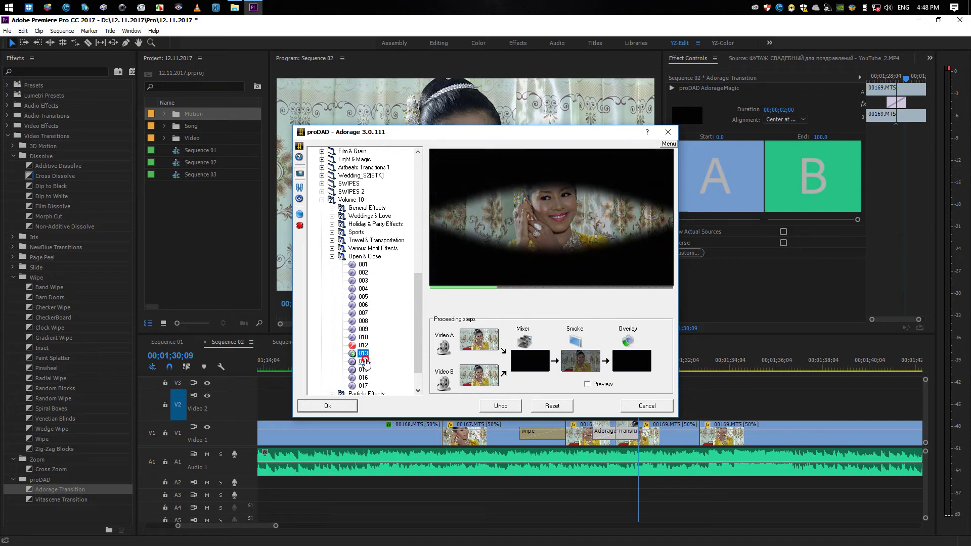
pyautogui.click(364, 361)
pyautogui.click(363, 337)
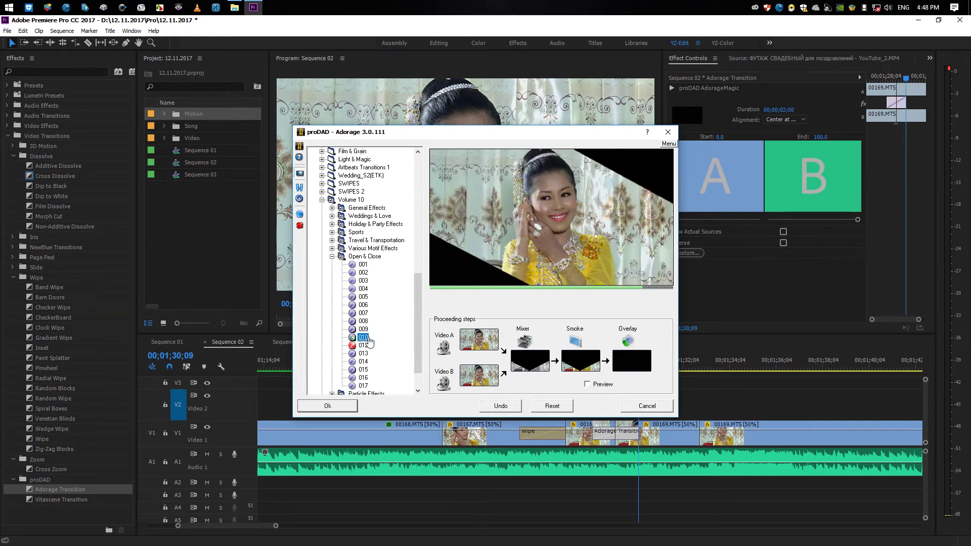
pyautogui.click(342, 406)
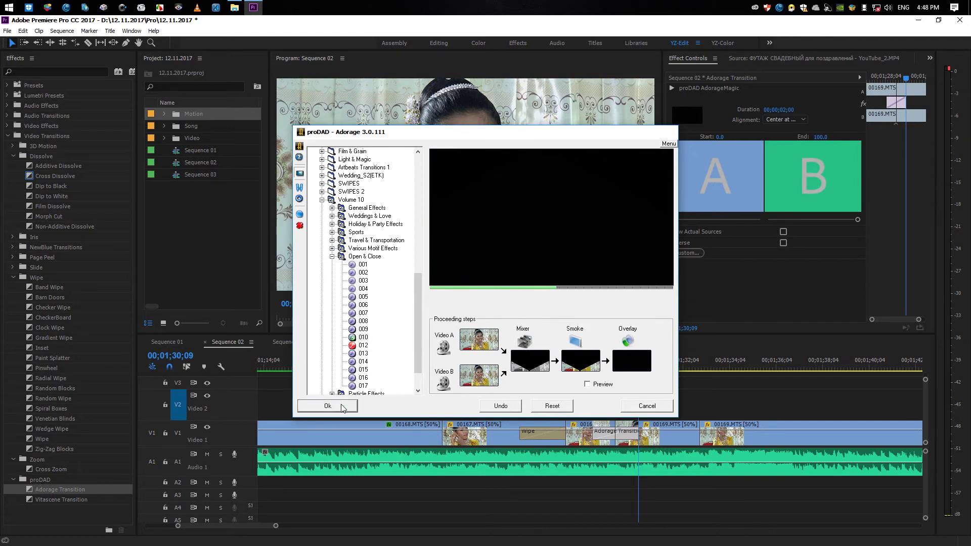
pyautogui.moveTo(590, 368)
pyautogui.mouseDown()
pyautogui.moveTo(601, 369)
pyautogui.moveTo(591, 373)
pyautogui.mouseUp()
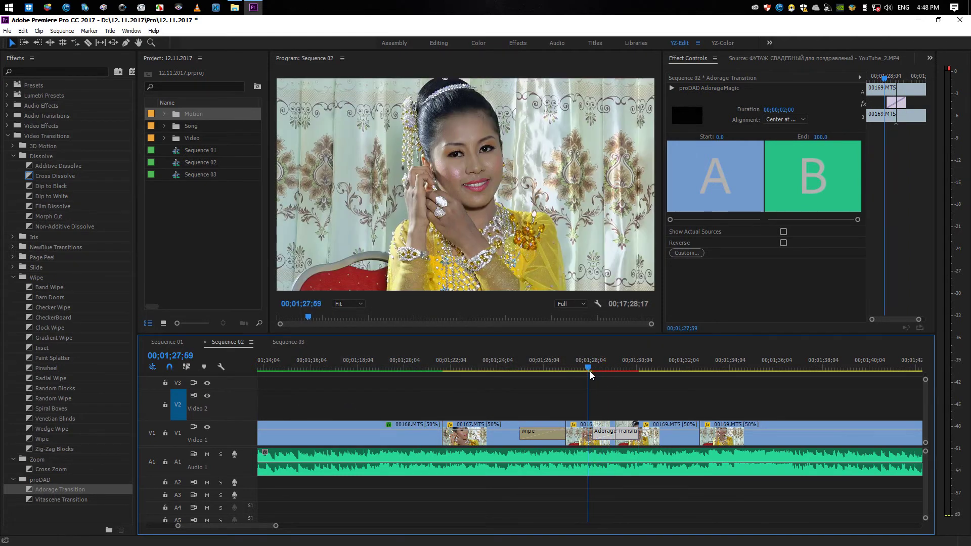
# Set the Adorage Transition duration to 00;00;00;10 and play it back
pyautogui.press('space')
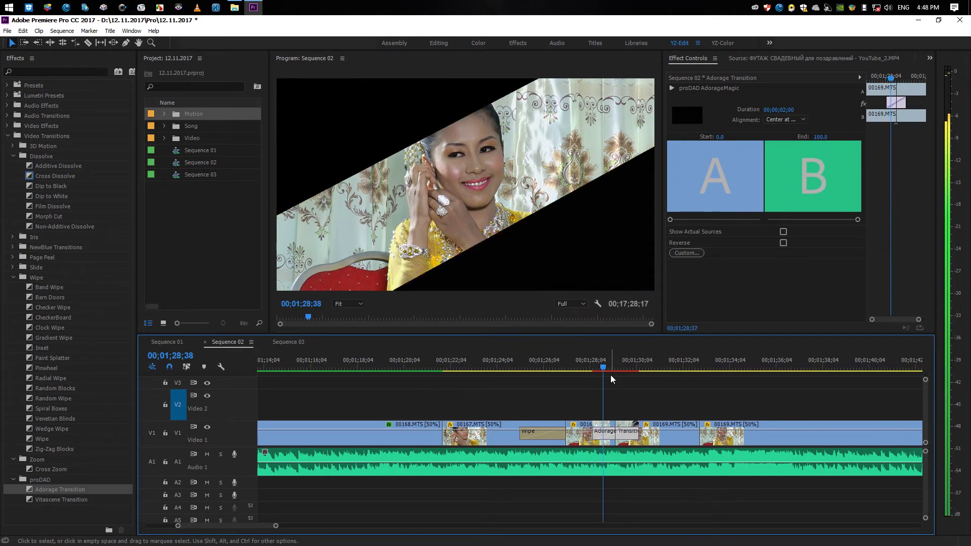
pyautogui.moveTo(610, 375); pyautogui.dragTo(605, 369)
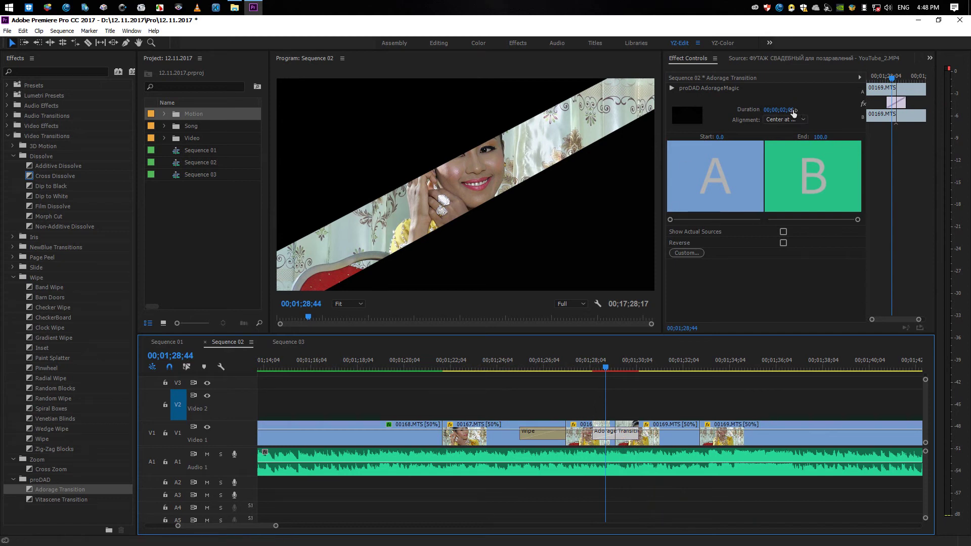
pyautogui.moveTo(795, 109); pyautogui.dragTo(789, 110)
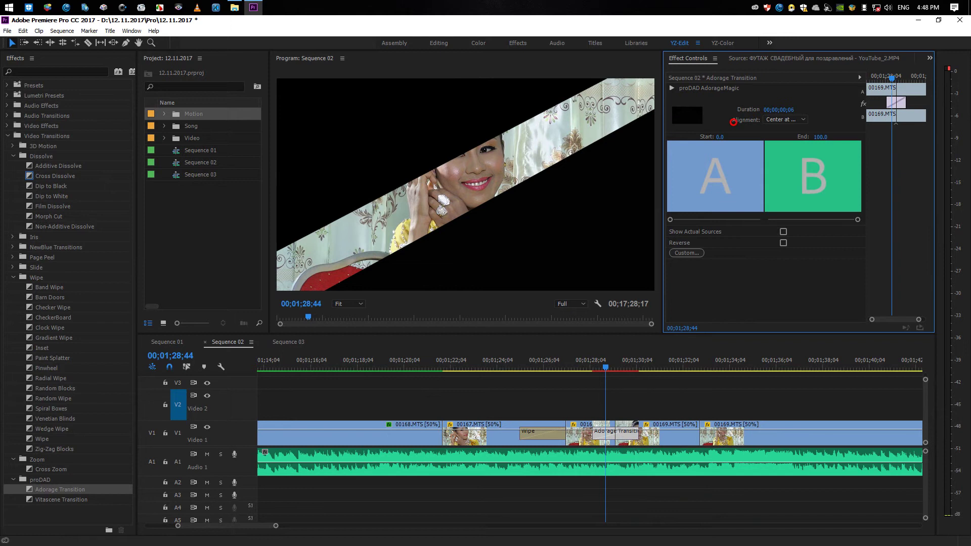
pyautogui.click(793, 110)
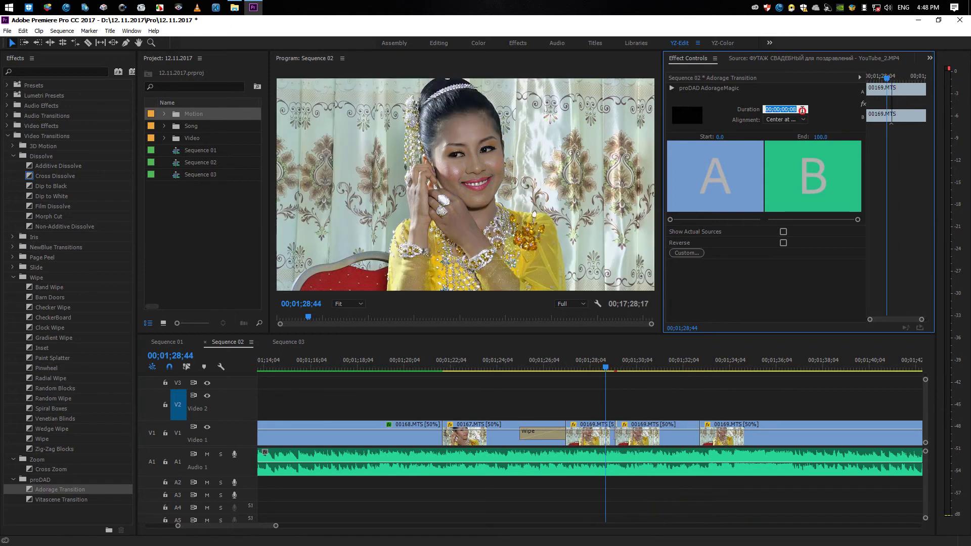
pyautogui.click(802, 109)
pyautogui.write('1')
pyautogui.press('Return')
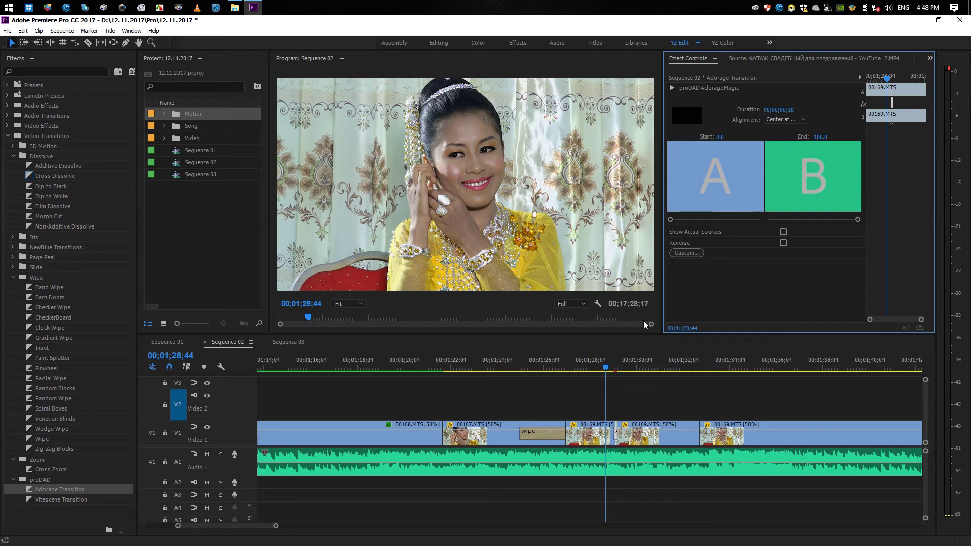
pyautogui.click(606, 371)
pyautogui.press('space')
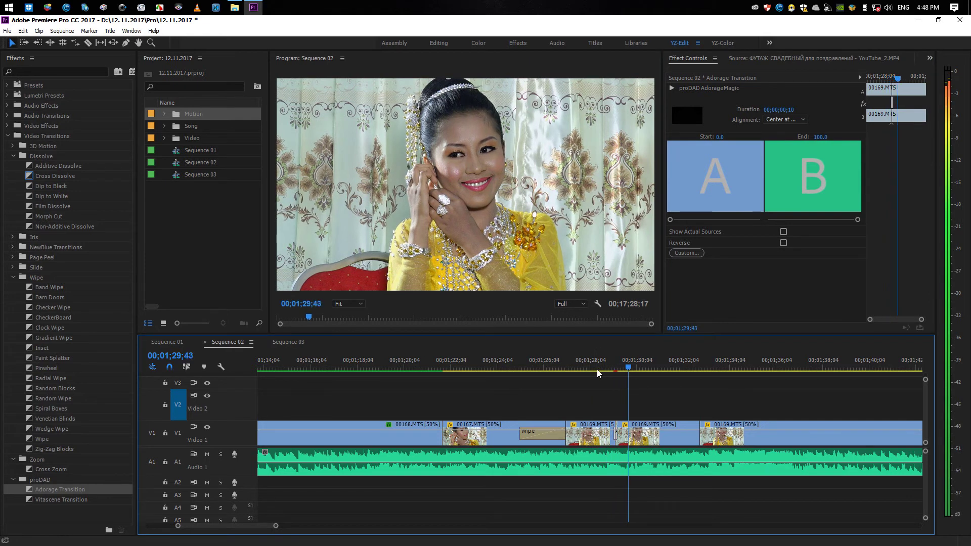
# Change the transition duration to 00;00;00;20 and preview it
pyautogui.click(794, 111)
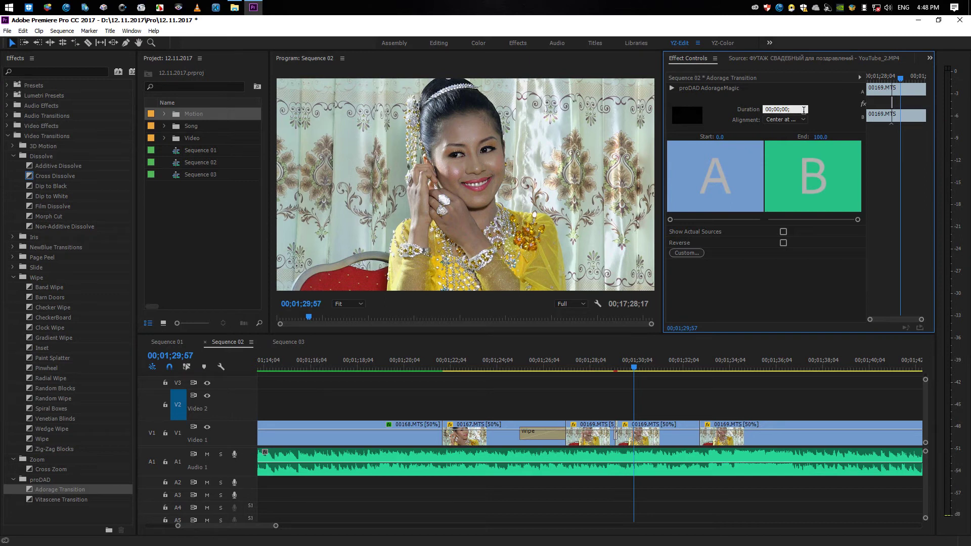
pyautogui.write('20')
pyautogui.press('Return')
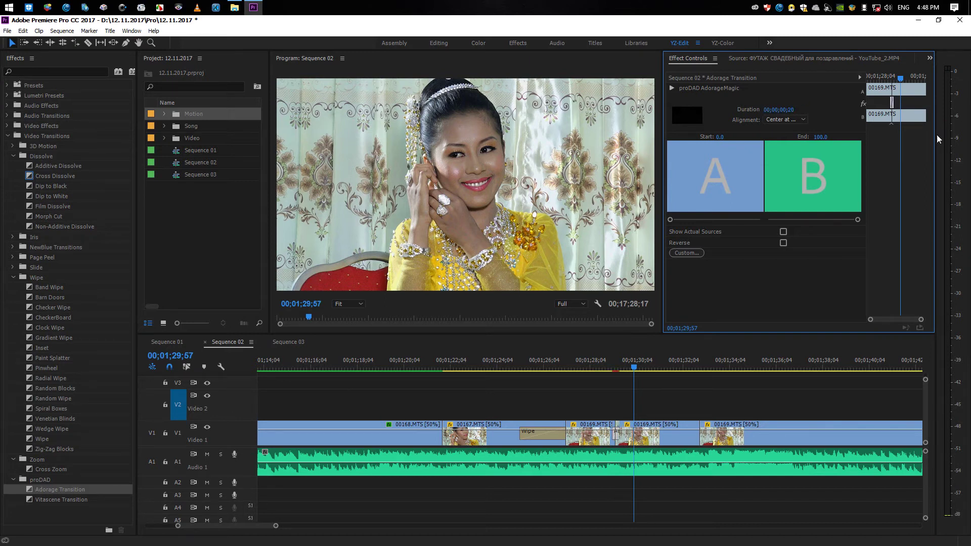
pyautogui.click(608, 365)
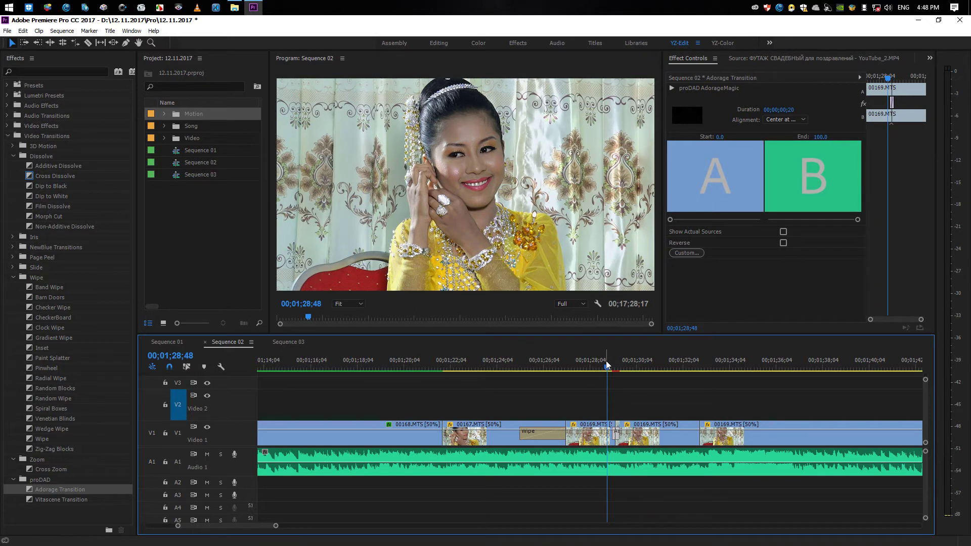
pyautogui.press('space')
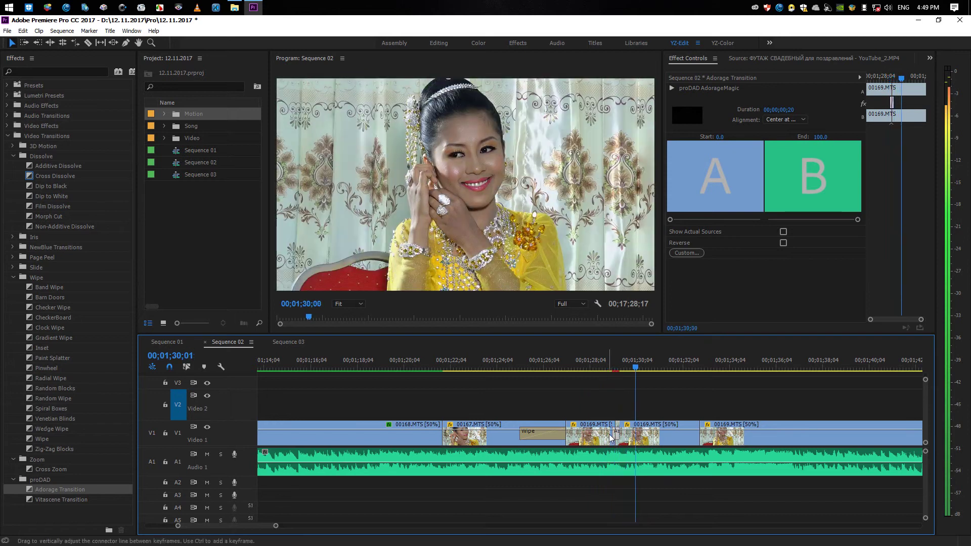
pyautogui.click(610, 364)
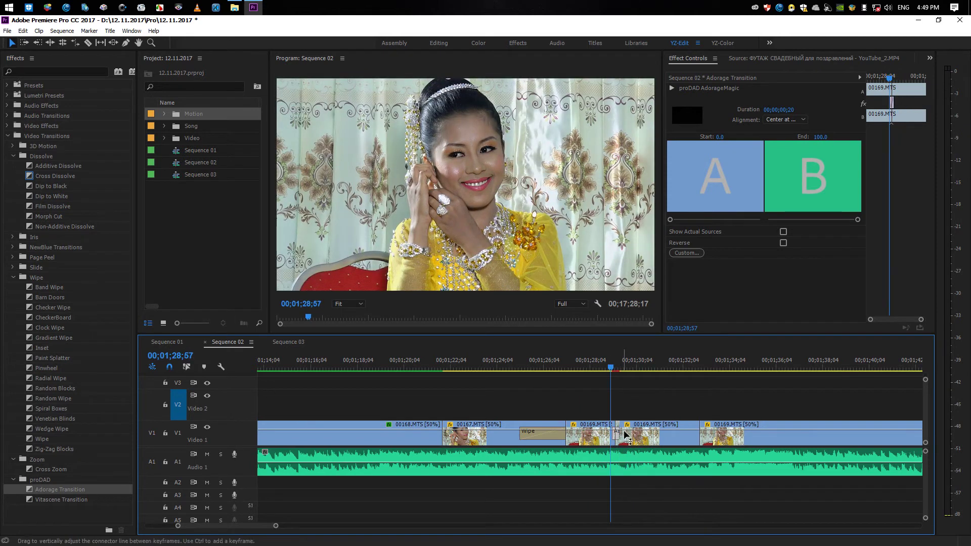
# Set the transition duration to 00;00;00;30 and play through the result twice
pyautogui.click(788, 110)
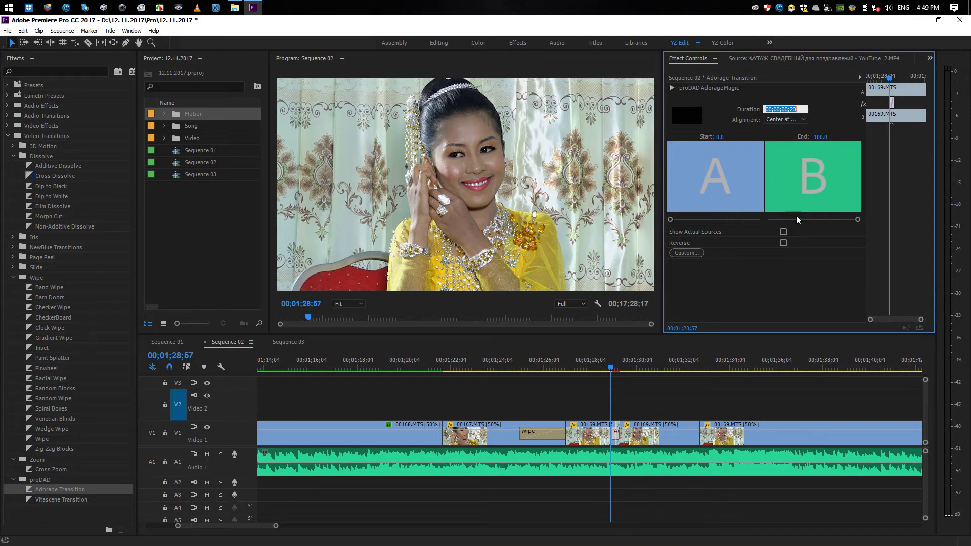
pyautogui.write('30')
pyautogui.press('Return')
pyautogui.click(801, 105)
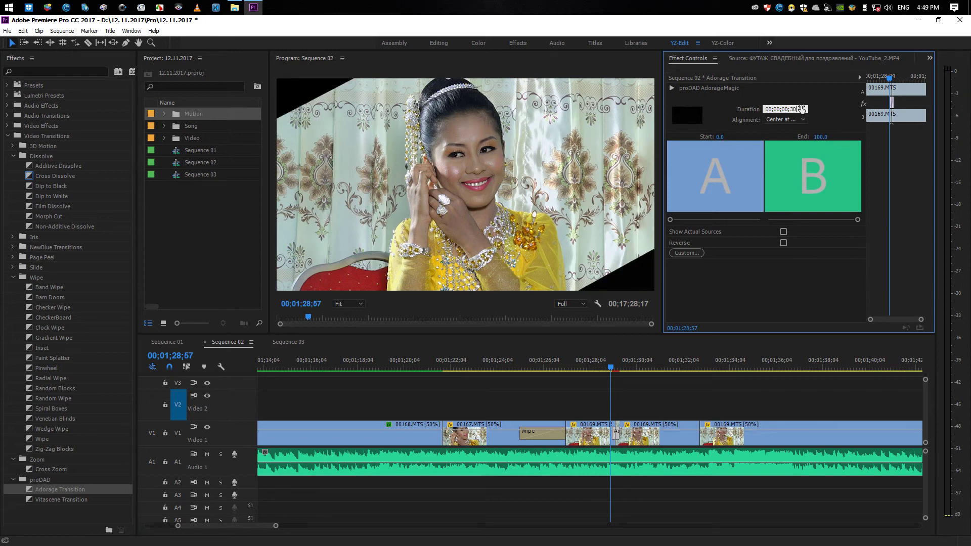
pyautogui.click(765, 273)
pyautogui.moveTo(613, 369); pyautogui.dragTo(601, 367)
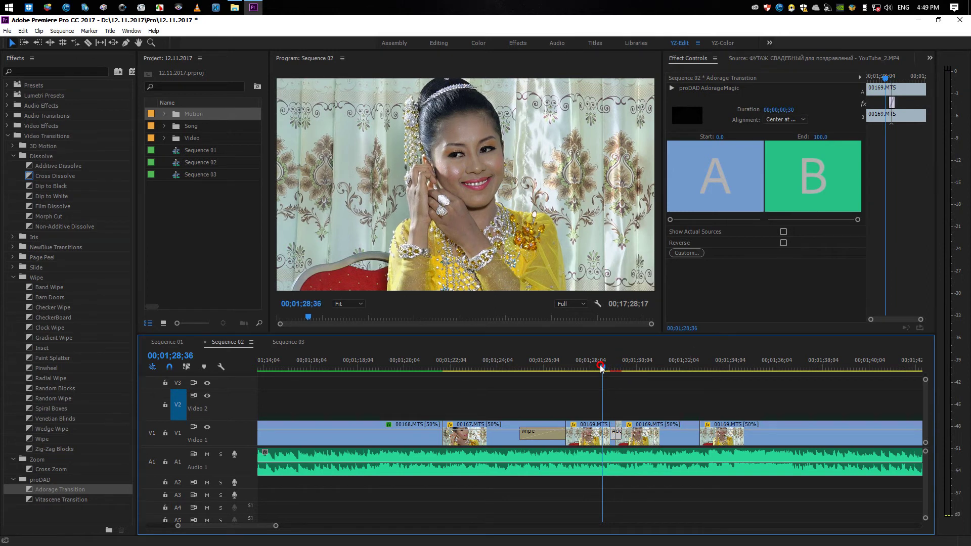
pyautogui.press('space')
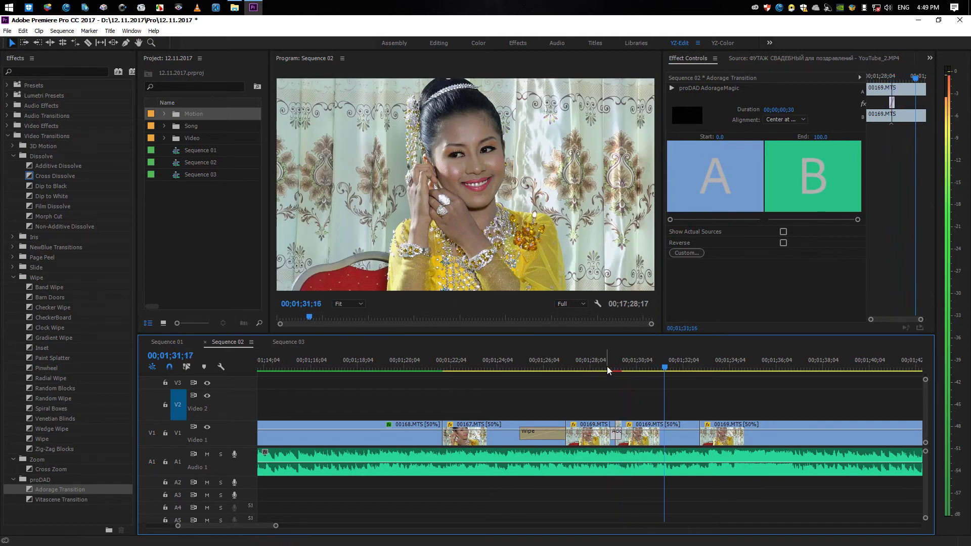
pyautogui.click(607, 368)
pyautogui.moveTo(607, 370); pyautogui.dragTo(606, 370)
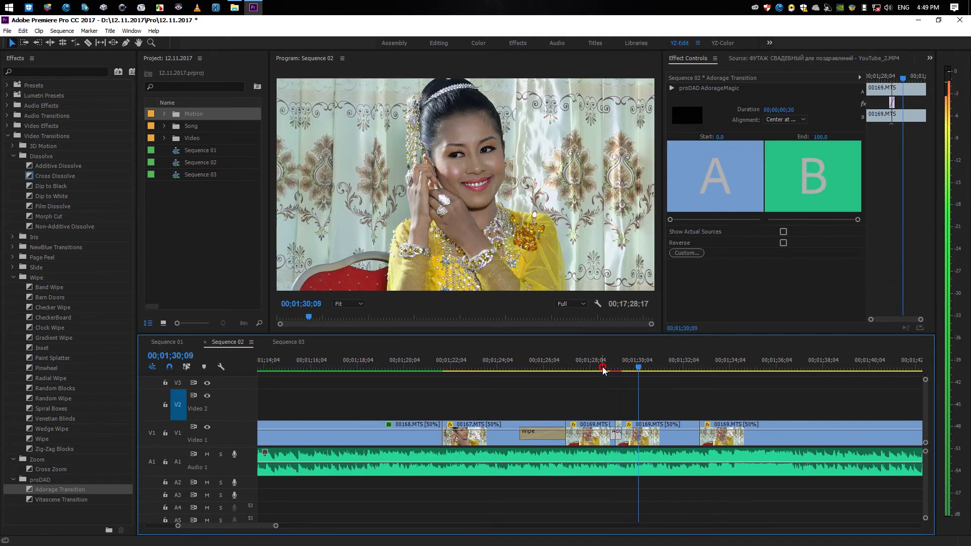
pyautogui.press('space')
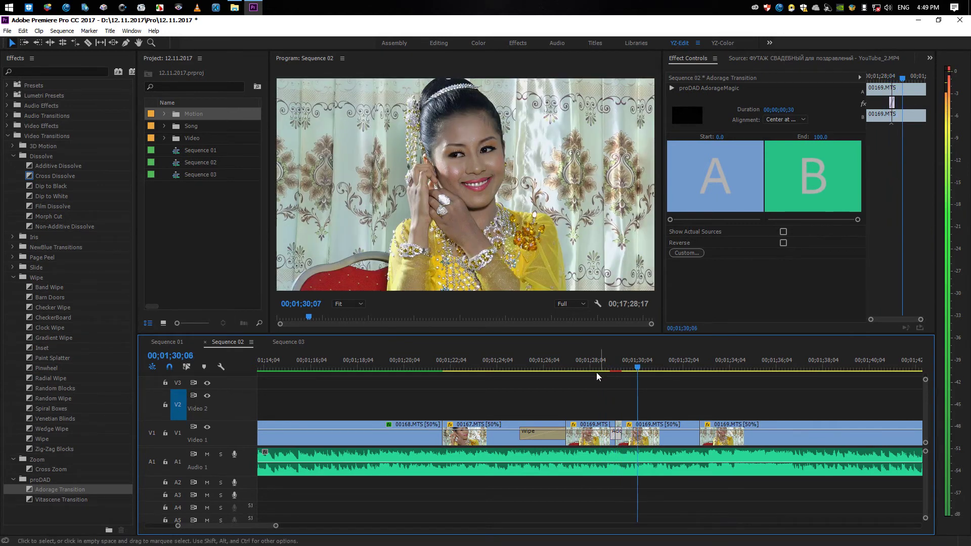
# Replay the Adorage transition and stop just after it ends
pyautogui.click(600, 365)
pyautogui.click(632, 377)
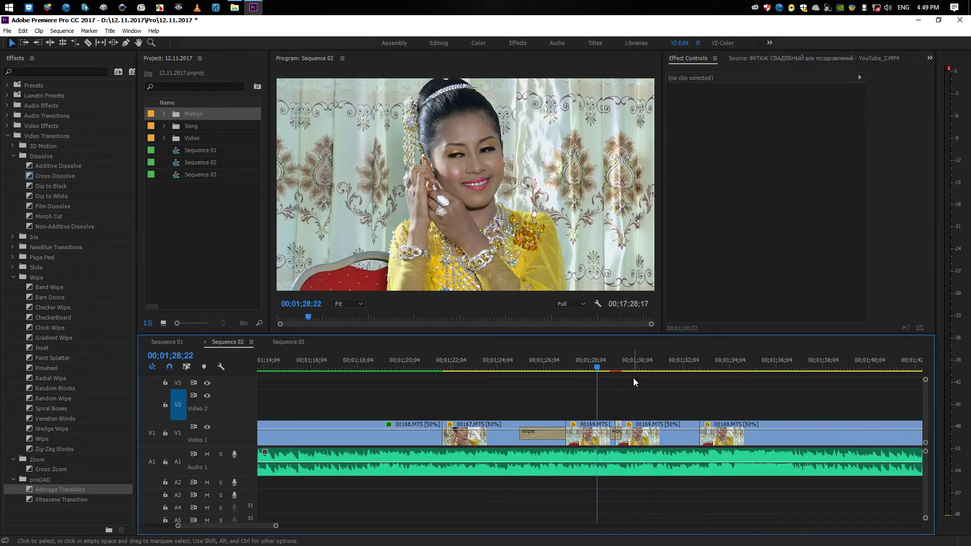
pyautogui.press('space')
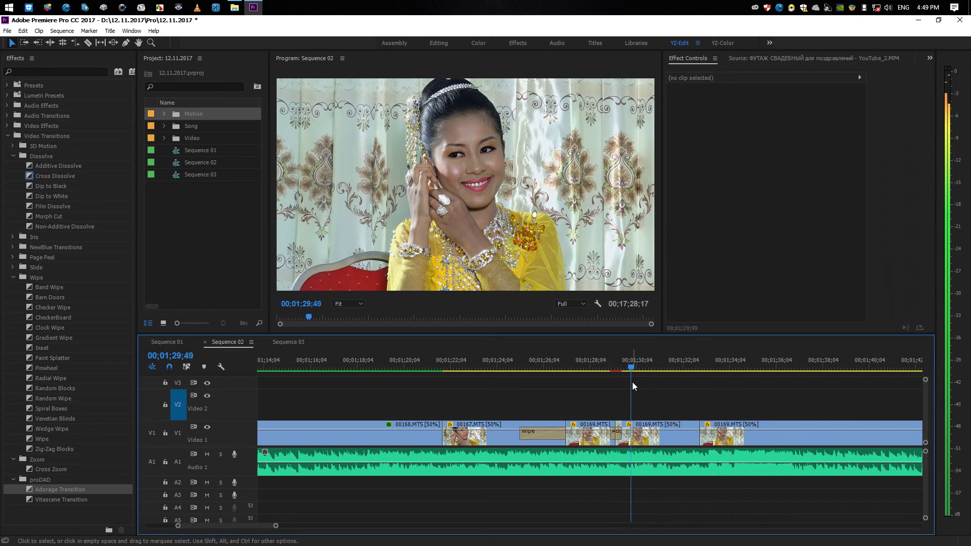
pyautogui.click(632, 369)
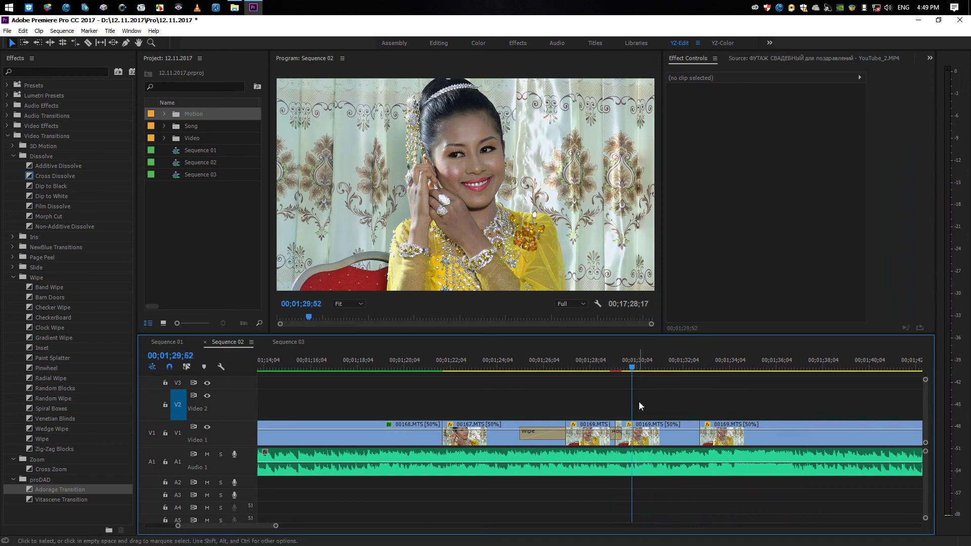
# At the start of the right 00169.MTS clip, enable Scale and Position keyframing
pyautogui.click(649, 442)
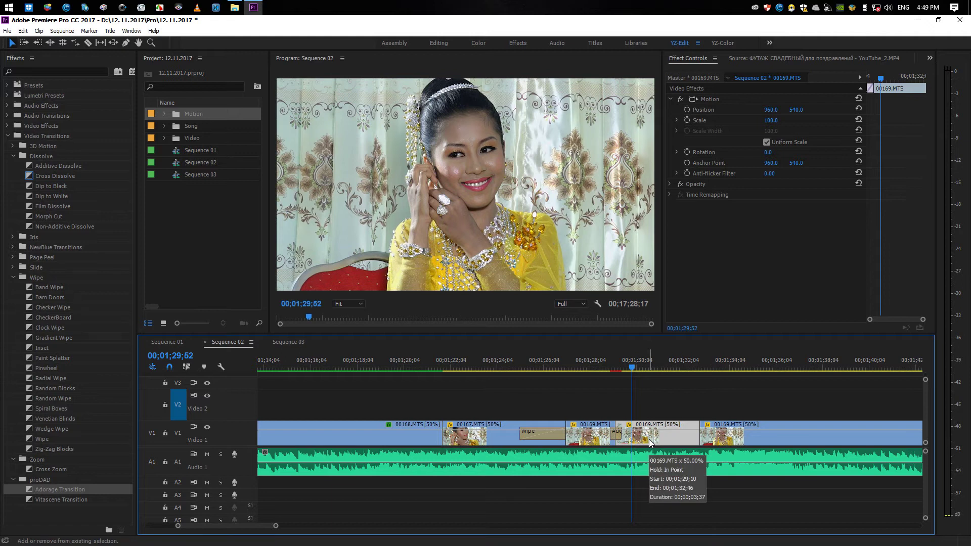
pyautogui.hotkey('shift', 'Up')
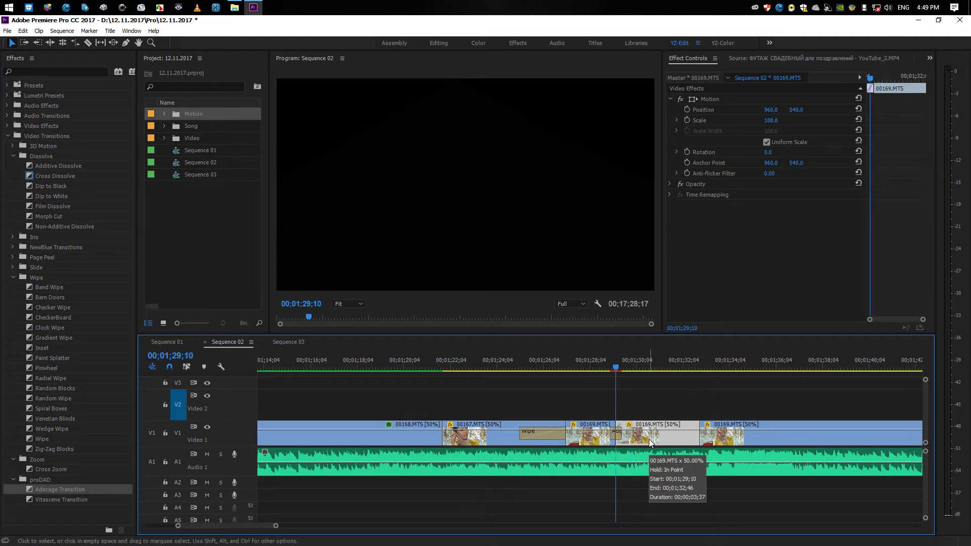
pyautogui.press('=')
pyautogui.press('=')
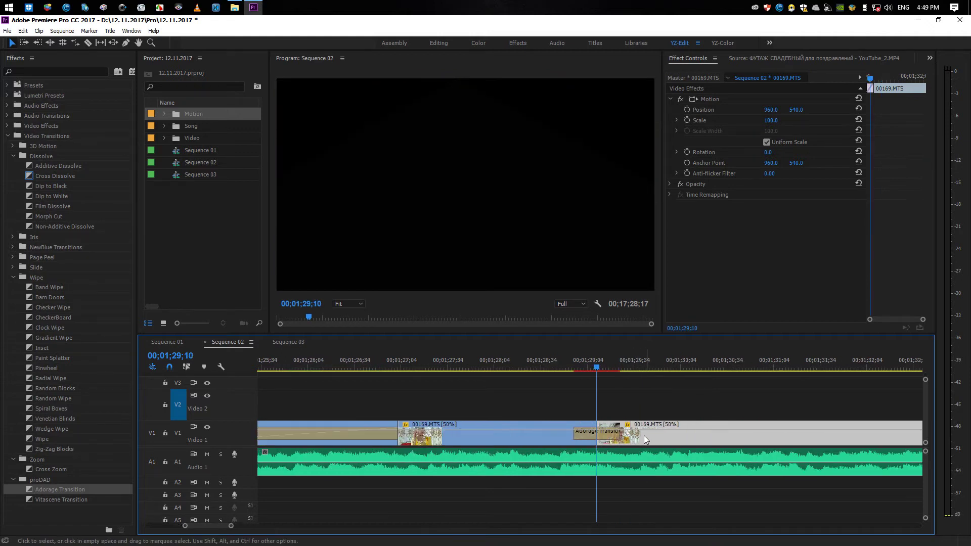
pyautogui.press('=')
pyautogui.press('=')
pyautogui.press('=')
pyautogui.press('-')
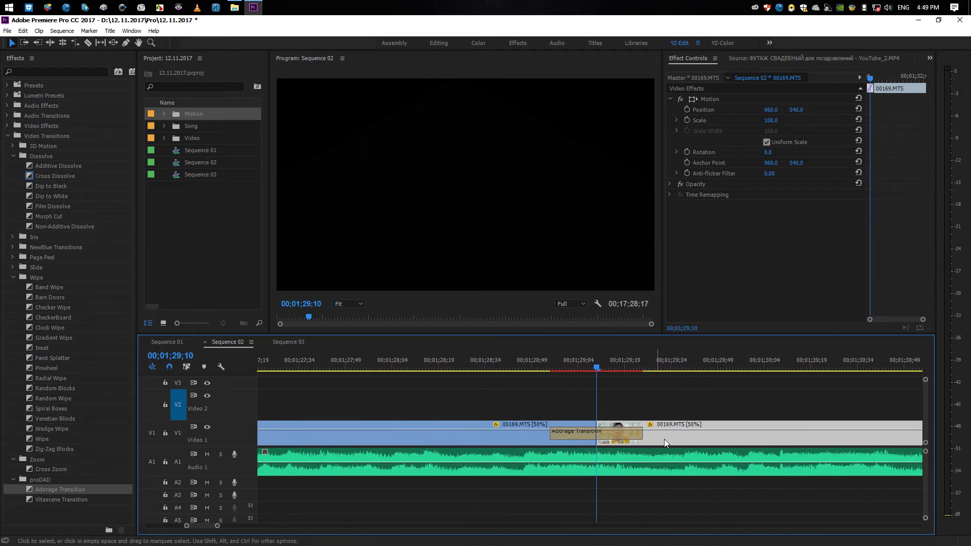
pyautogui.click(687, 120)
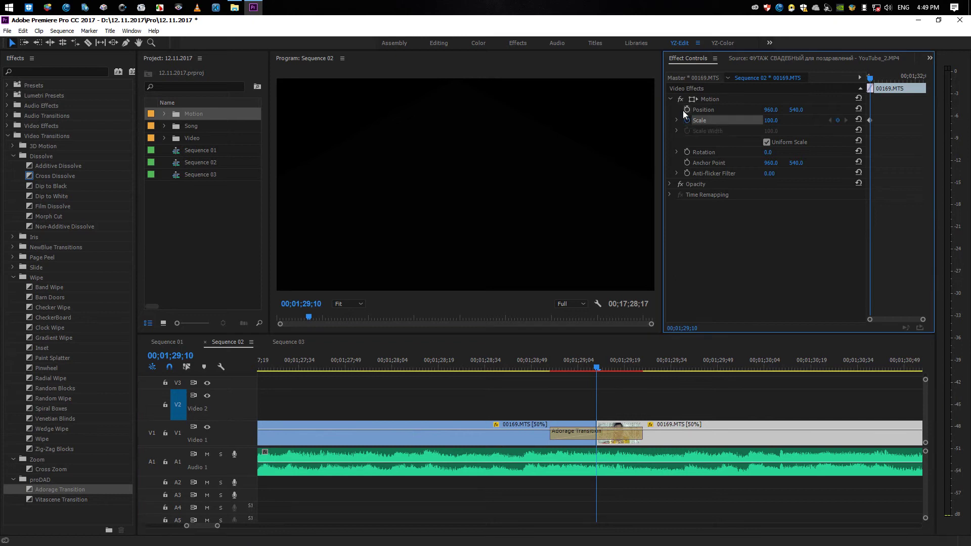
pyautogui.click(687, 110)
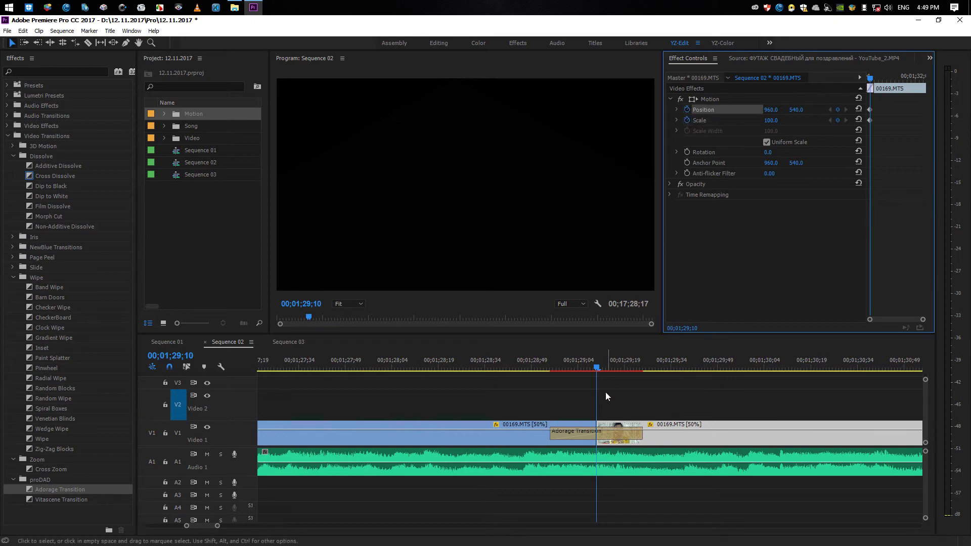
# At the transition's end, shrink the 00169.MTS clip's Scale to 72.9
pyautogui.click(622, 436)
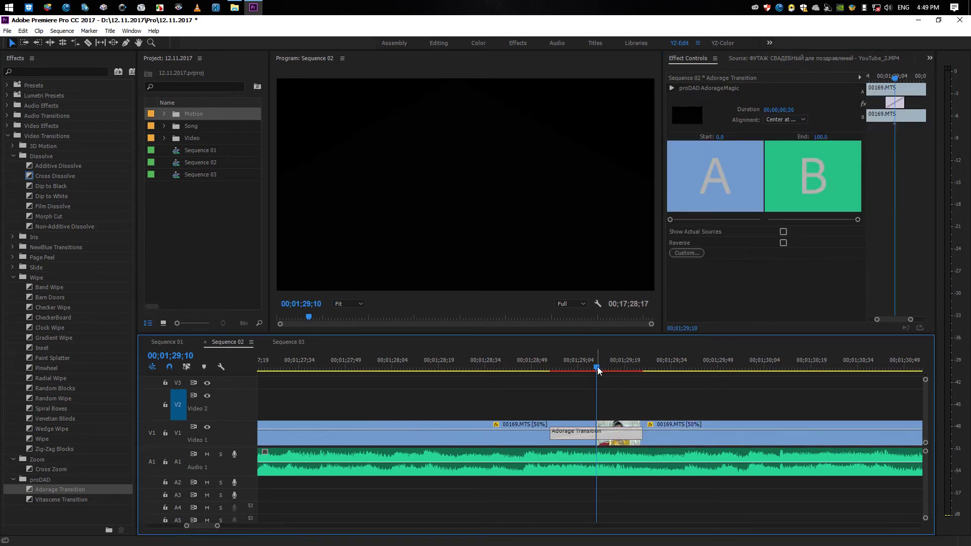
pyautogui.moveTo(597, 368); pyautogui.dragTo(643, 370)
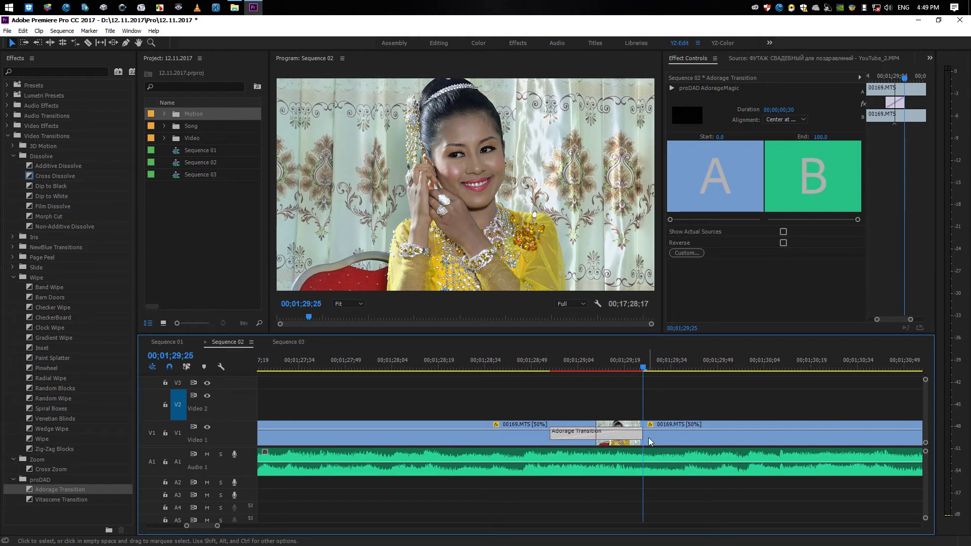
pyautogui.click(672, 437)
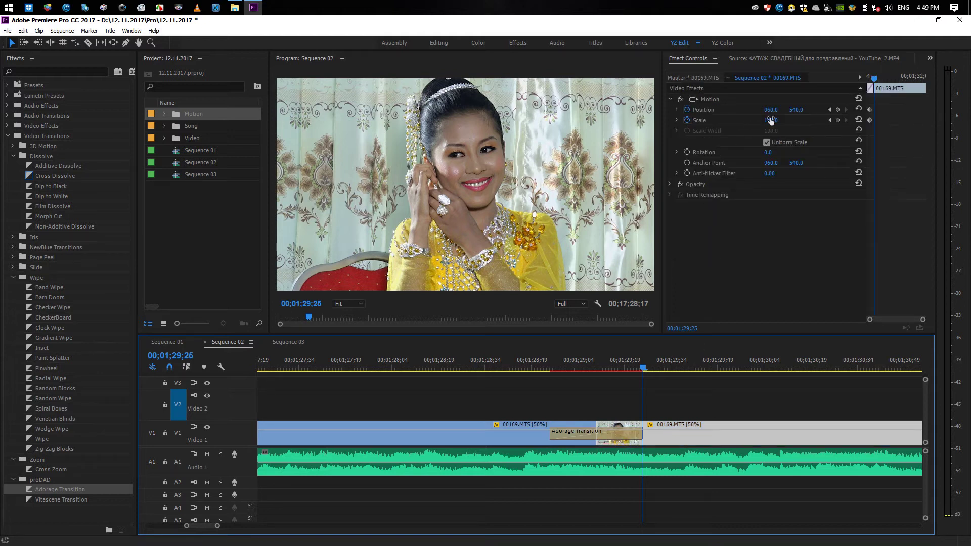
pyautogui.click(770, 120)
pyautogui.click(676, 119)
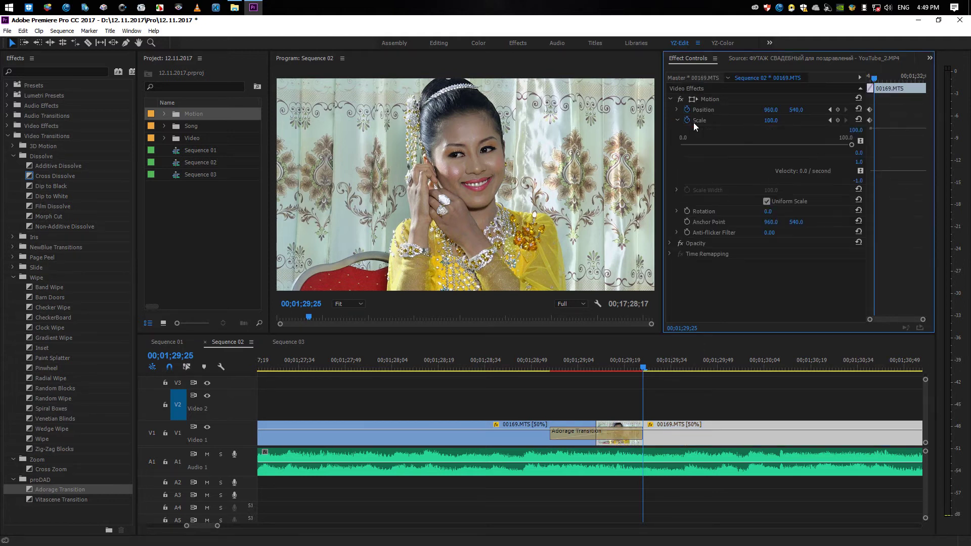
pyautogui.moveTo(846, 147); pyautogui.dragTo(805, 147)
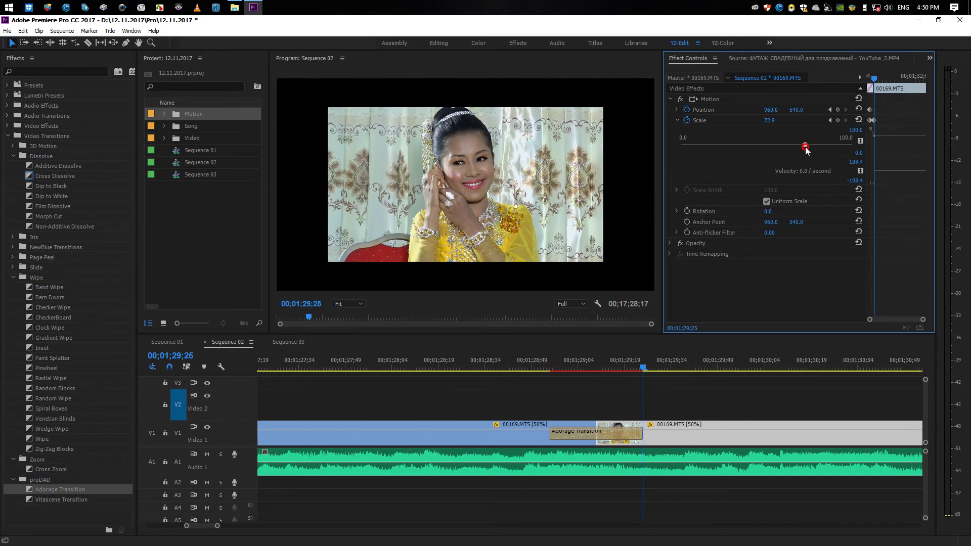
# Play the transition twice to preview the new zoom-out
pyautogui.click(630, 396)
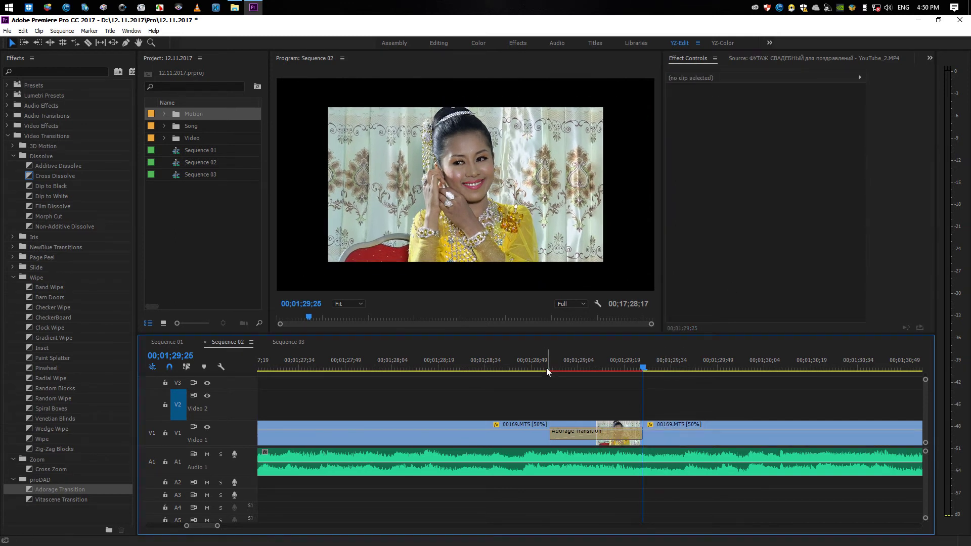
pyautogui.click(546, 368)
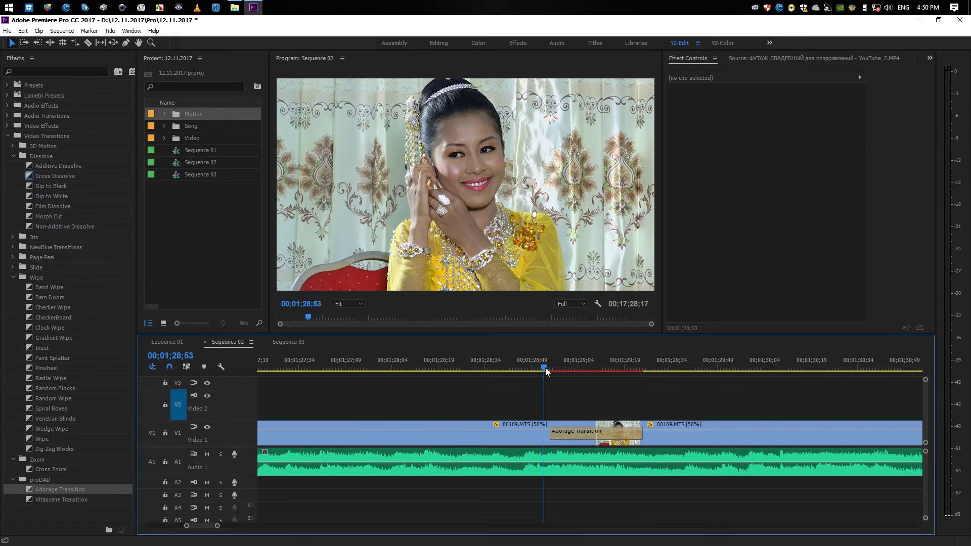
pyautogui.press('space')
pyautogui.click(547, 366)
pyautogui.press('space')
pyautogui.click(536, 362)
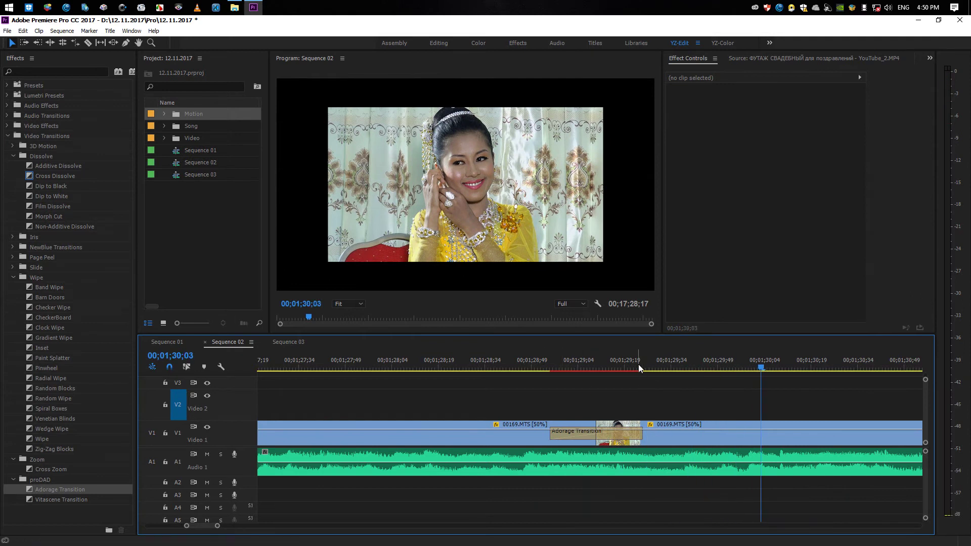
# Try moving the Scale keyframe to 00;01;29;33, then undo and reselect it
pyautogui.moveTo(658, 363); pyautogui.dragTo(668, 365)
pyautogui.click(678, 442)
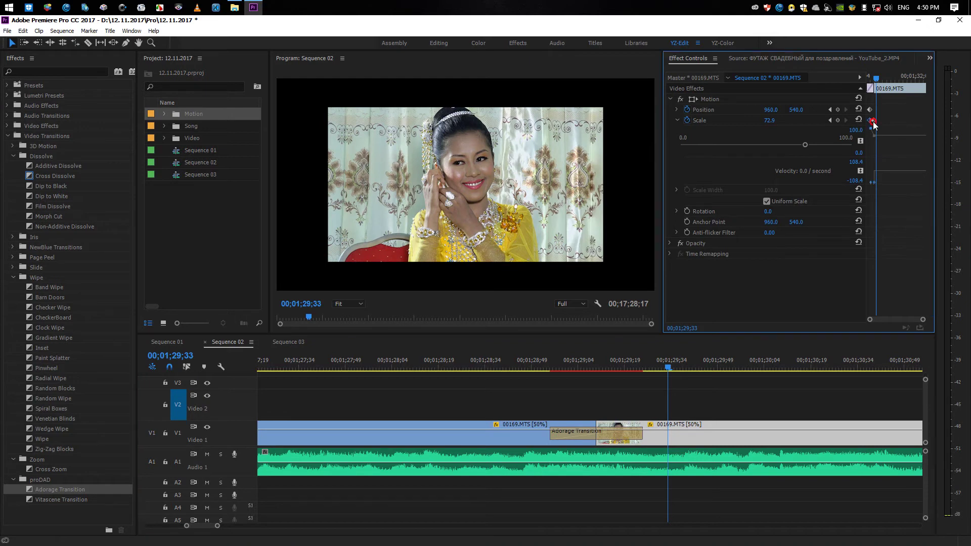
pyautogui.moveTo(876, 123); pyautogui.dragTo(875, 129)
pyautogui.hotkey('ctrl', 'z')
pyautogui.click(875, 119)
# Play the scale animation from 00;01;28;49 and scrub back through the transition frames
pyautogui.click(532, 365)
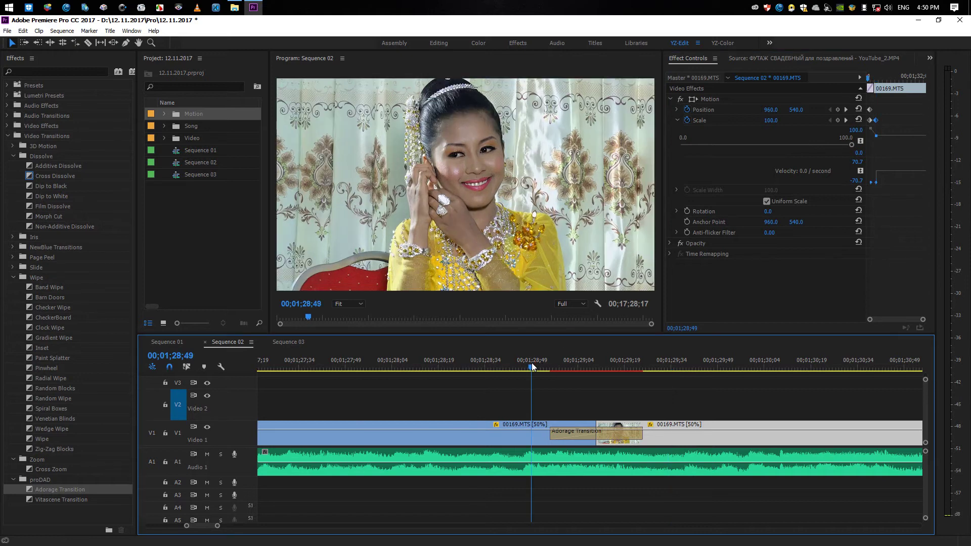
pyautogui.press('space')
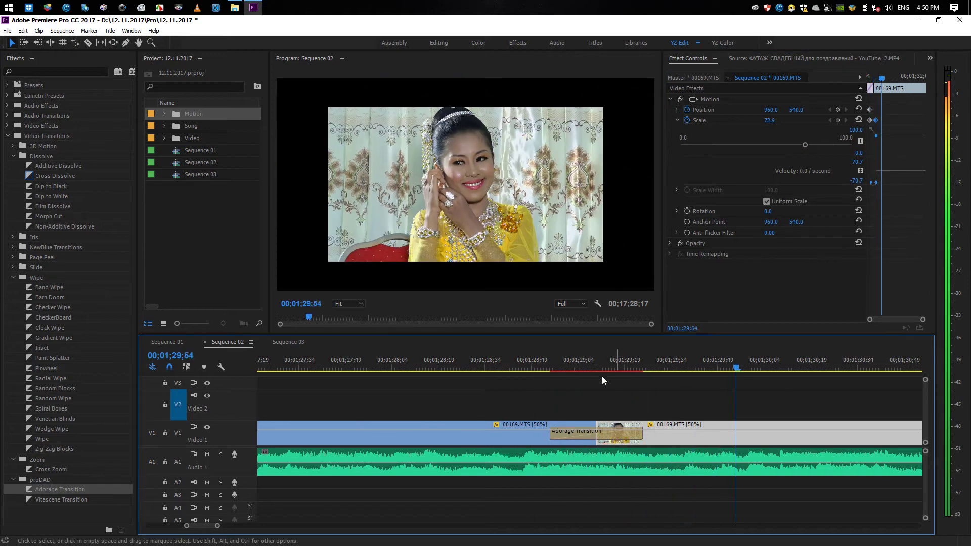
pyautogui.click(535, 368)
pyautogui.press('space')
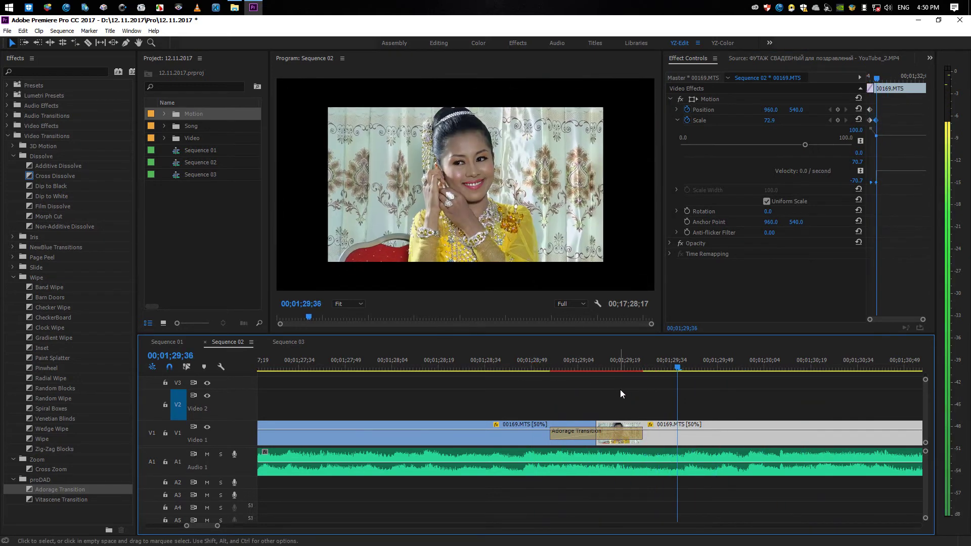
pyautogui.press('-')
pyautogui.press('-')
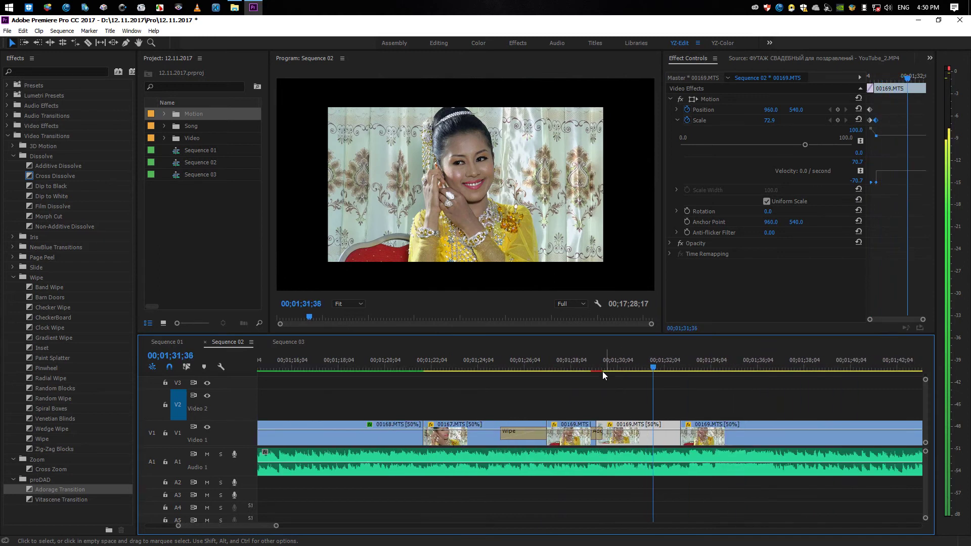
pyautogui.click(630, 398)
pyautogui.press('space')
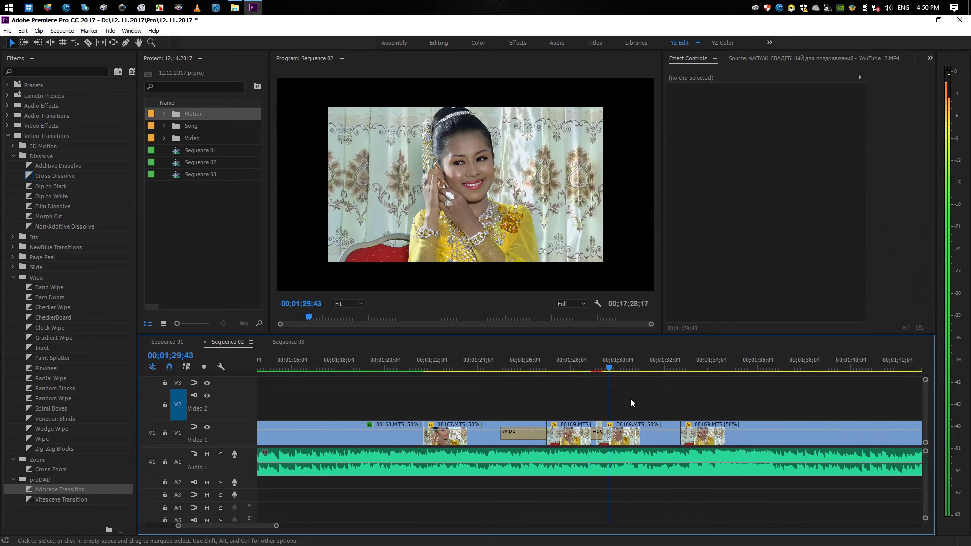
pyautogui.press('=')
pyautogui.press('=')
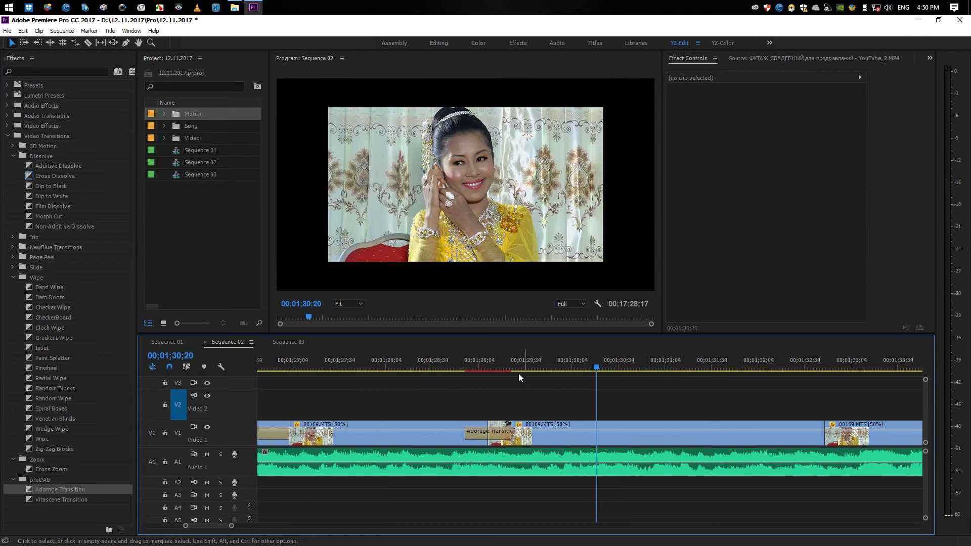
pyautogui.moveTo(481, 367)
pyautogui.mouseDown()
pyautogui.moveTo(545, 375)
pyautogui.moveTo(455, 382)
pyautogui.moveTo(529, 372)
pyautogui.mouseUp()
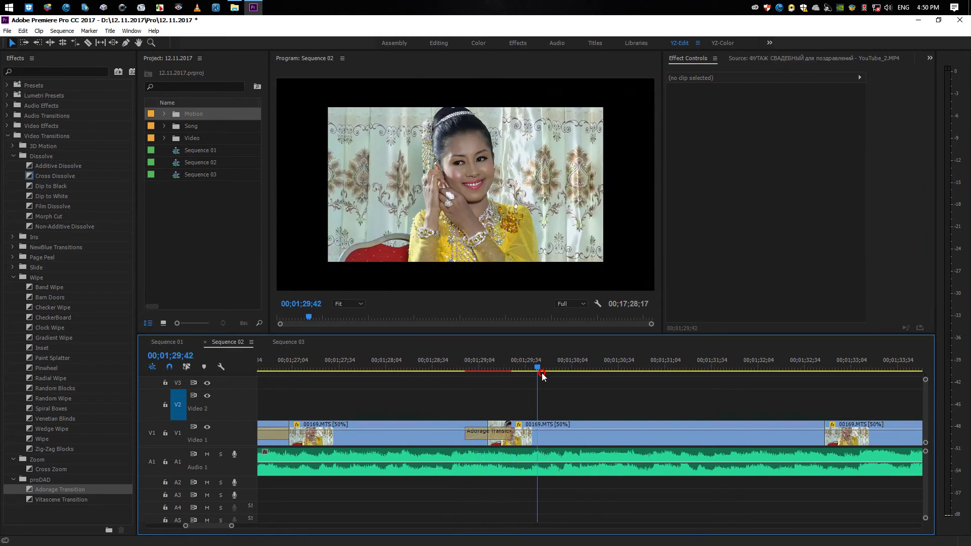
# Step back and forth between the clip's Scale keyframes to check the zoom-out
pyautogui.click(569, 440)
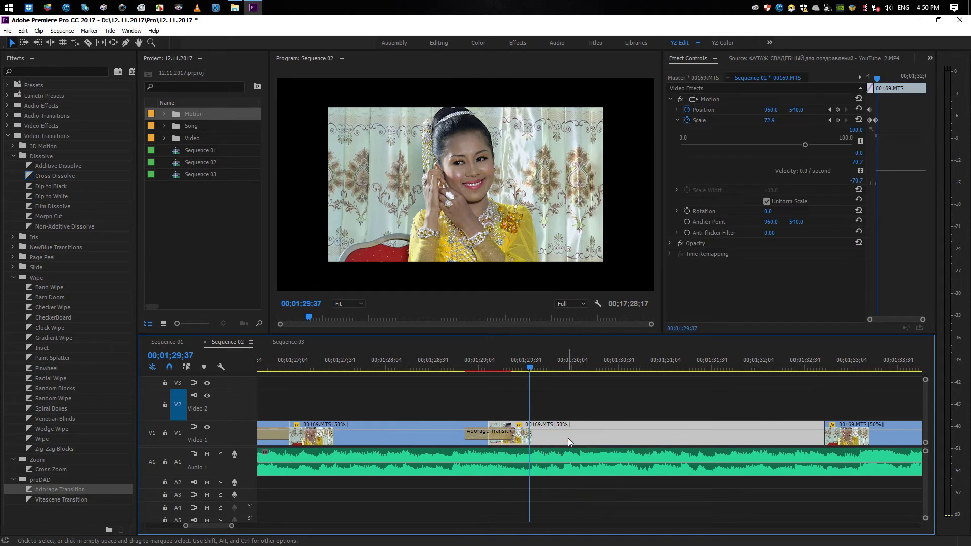
pyautogui.click(829, 121)
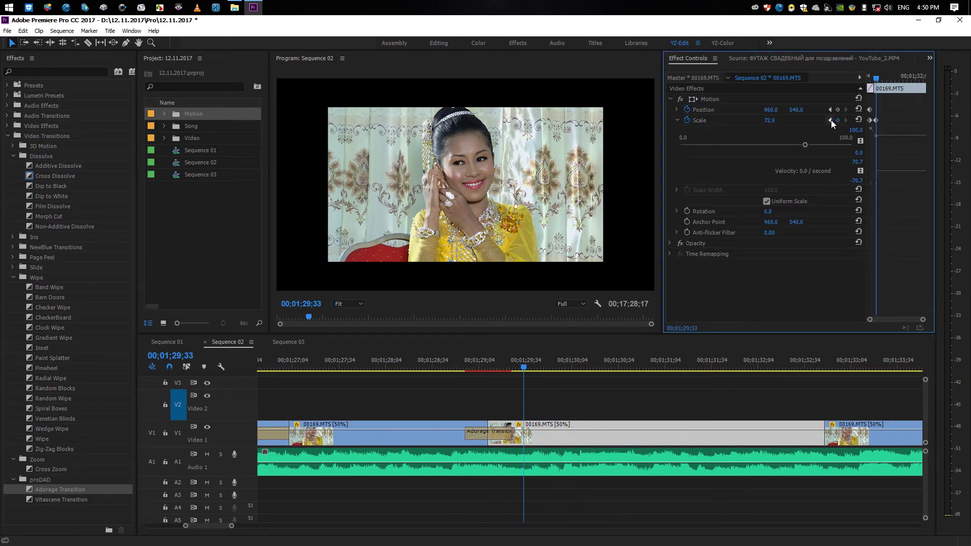
pyautogui.click(830, 119)
pyautogui.click(845, 121)
pyautogui.click(830, 120)
pyautogui.click(846, 121)
# Apply Color Balance (RGB) from Image Control to the 00169.MTS clip on V1
pyautogui.click(7, 126)
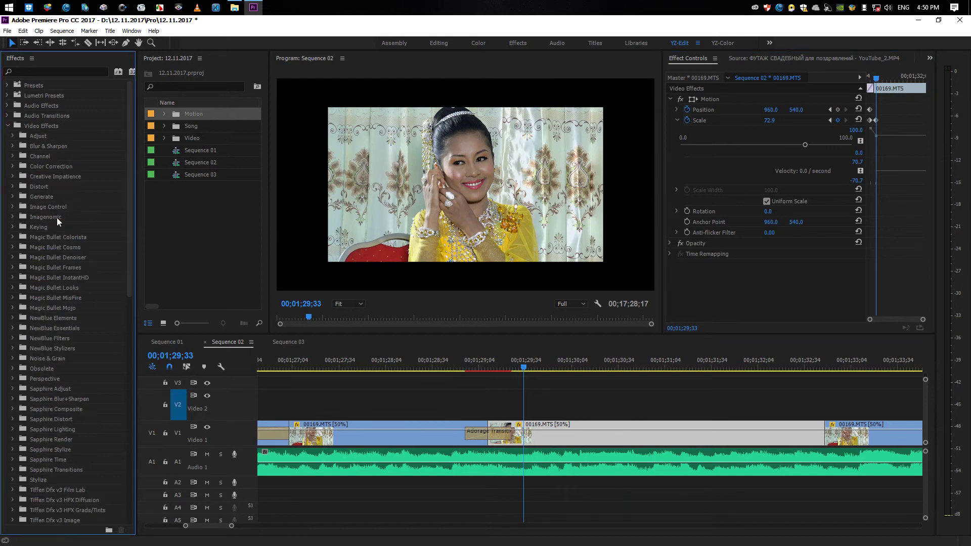
pyautogui.click(13, 207)
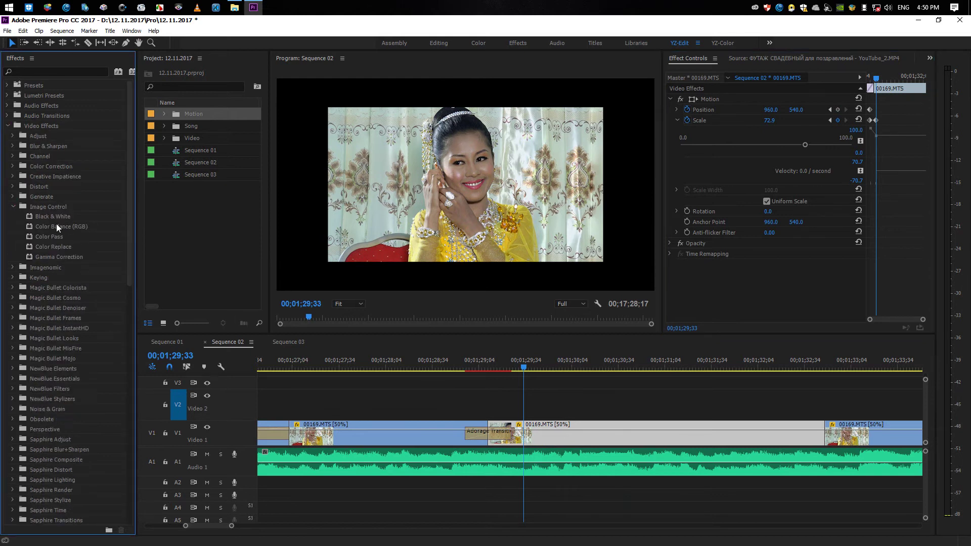
pyautogui.moveTo(56, 224); pyautogui.dragTo(544, 433)
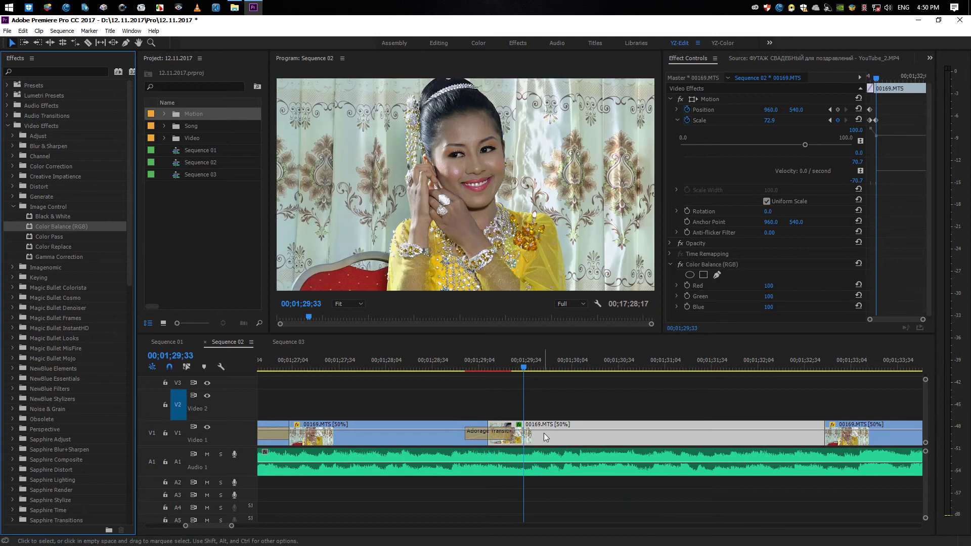
pyautogui.click(930, 153)
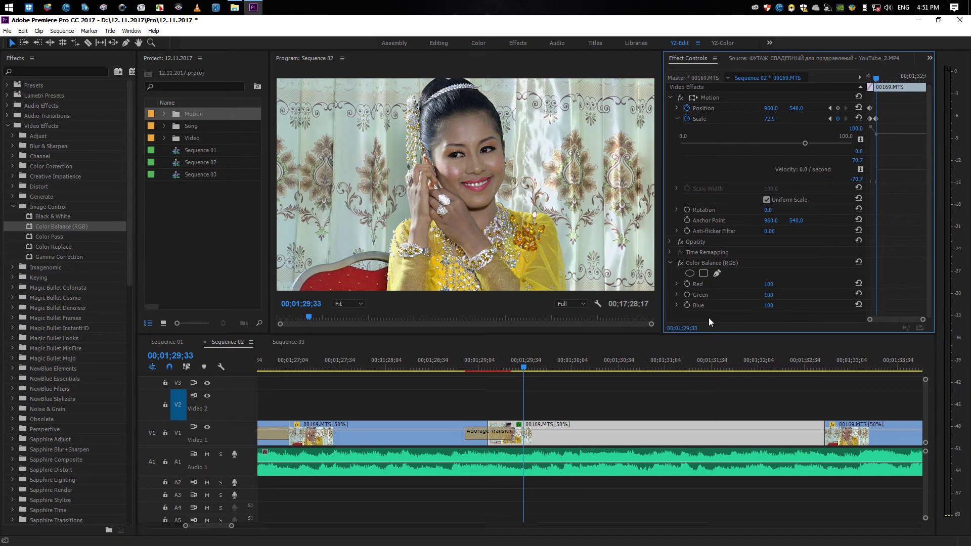
# Try Red at 0, Blue at 0 and Red at 200, then clear the Color Balance (RGB) effect
pyautogui.click(677, 283)
pyautogui.moveTo(750, 306); pyautogui.dragTo(656, 312)
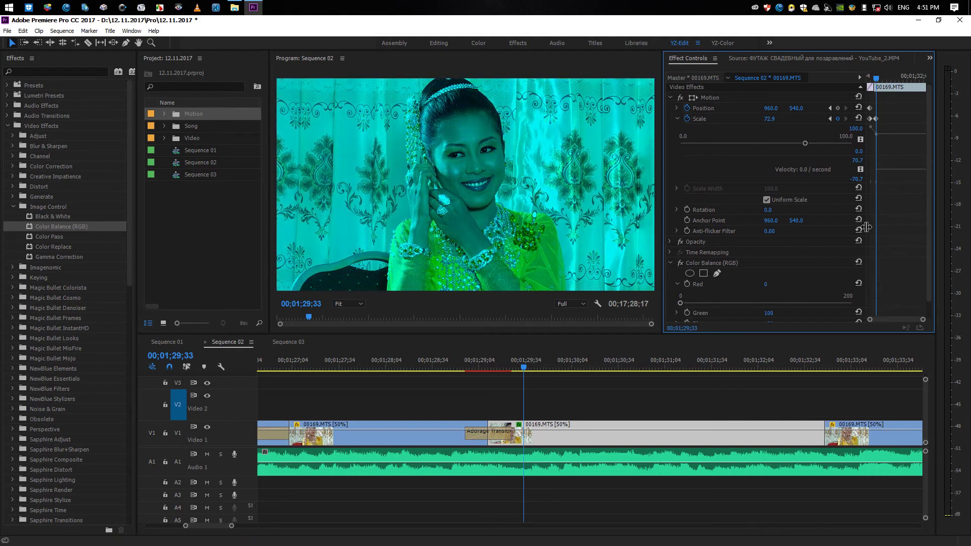
pyautogui.scroll(-1, 930, 185)
pyautogui.moveTo(768, 294); pyautogui.dragTo(713, 301)
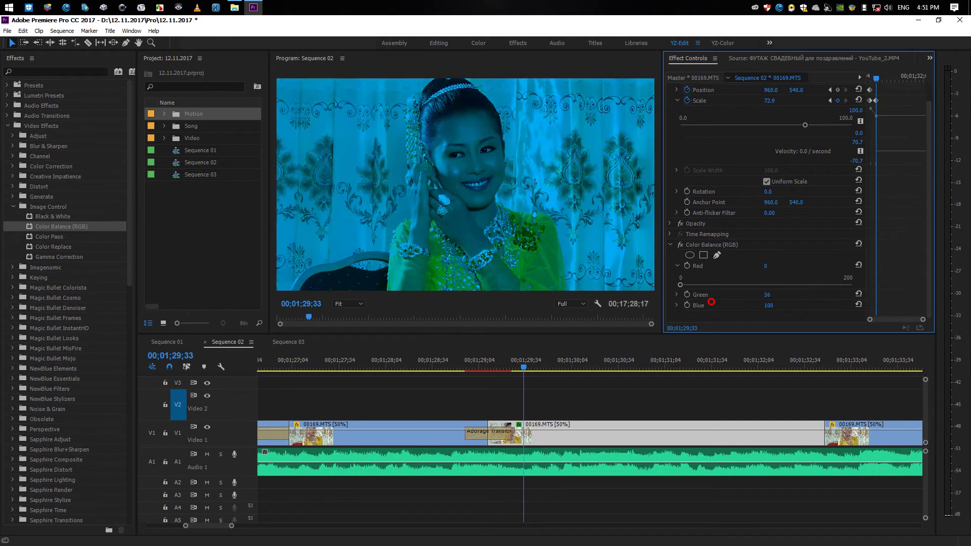
pyautogui.click(768, 305)
pyautogui.write('0')
pyautogui.press('Return')
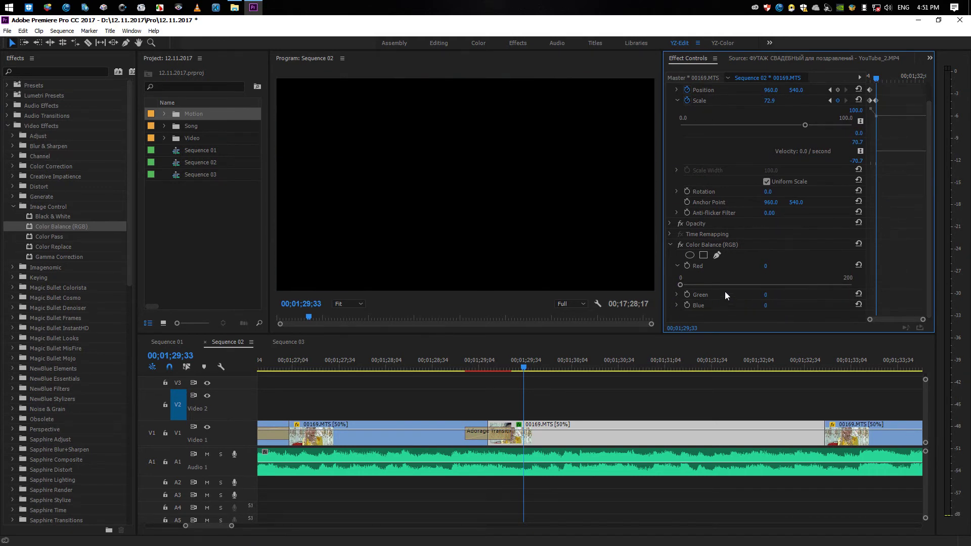
pyautogui.moveTo(765, 270); pyautogui.dragTo(952, 267)
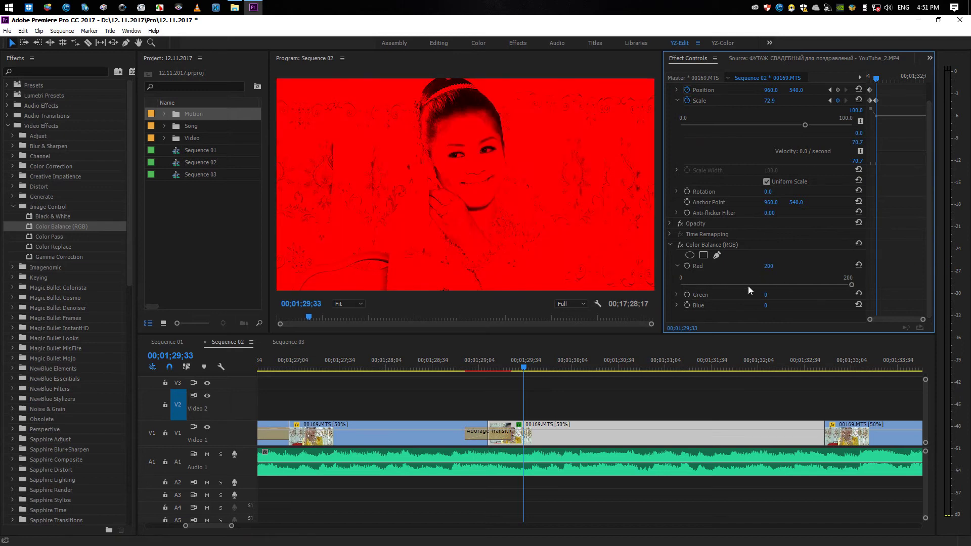
pyautogui.click(762, 294)
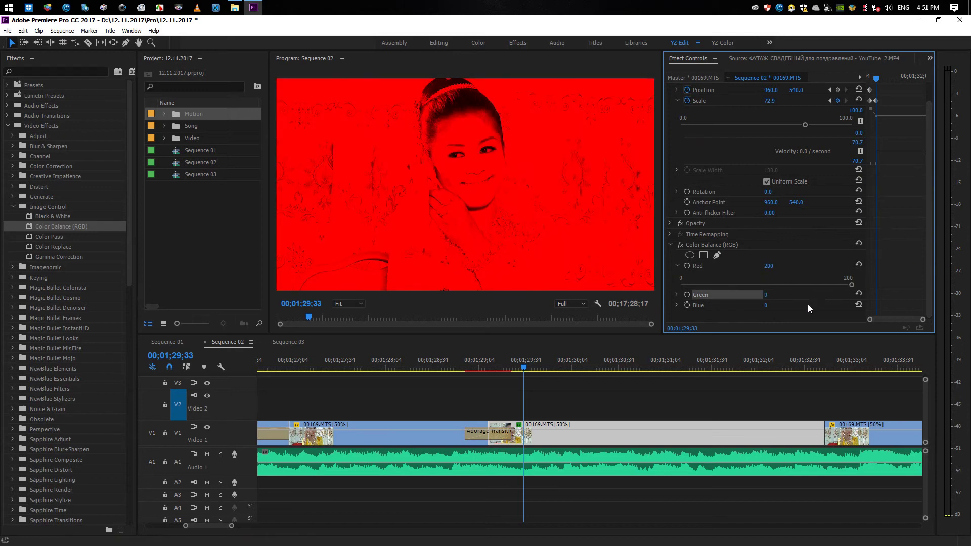
pyautogui.rightClick(711, 242)
pyautogui.click(744, 322)
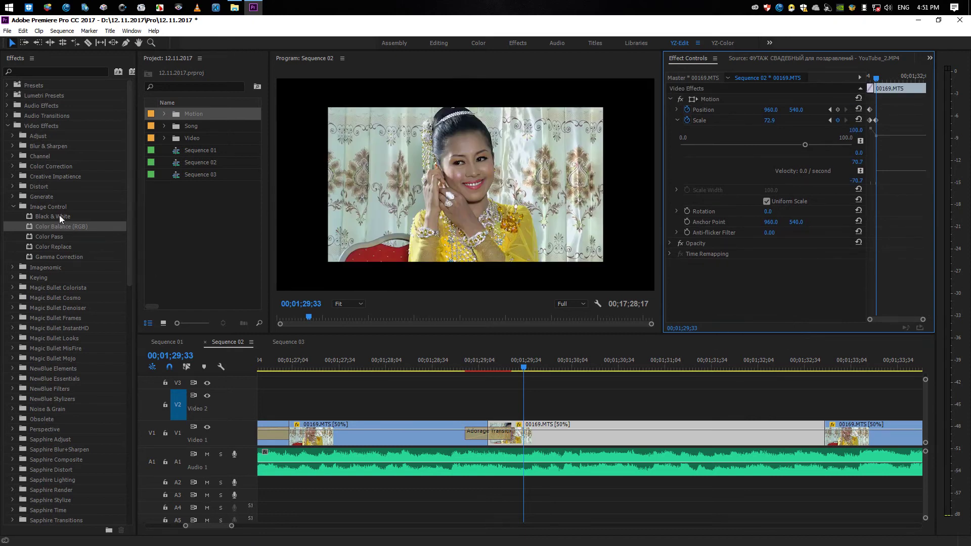
pyautogui.click(43, 217)
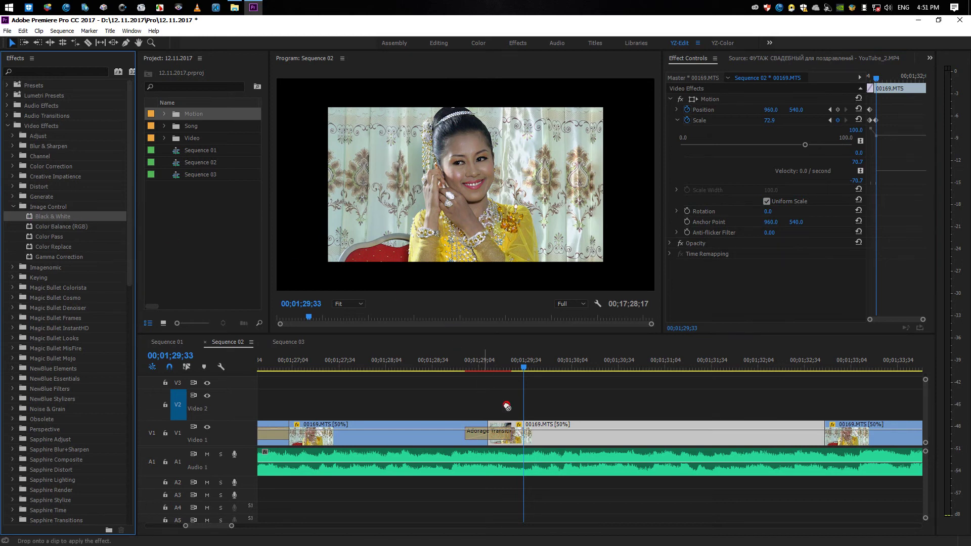
pyautogui.moveTo(35, 217); pyautogui.dragTo(528, 434)
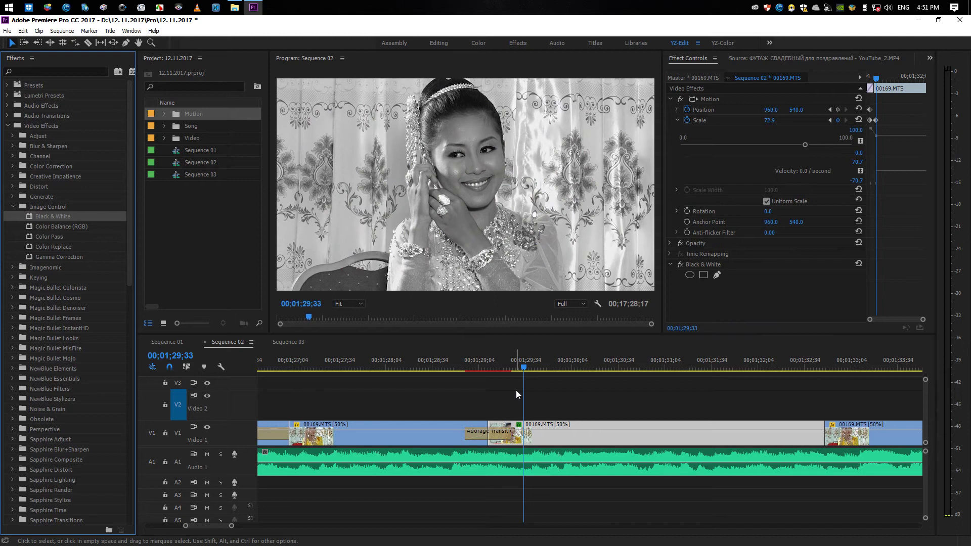
pyautogui.click(451, 365)
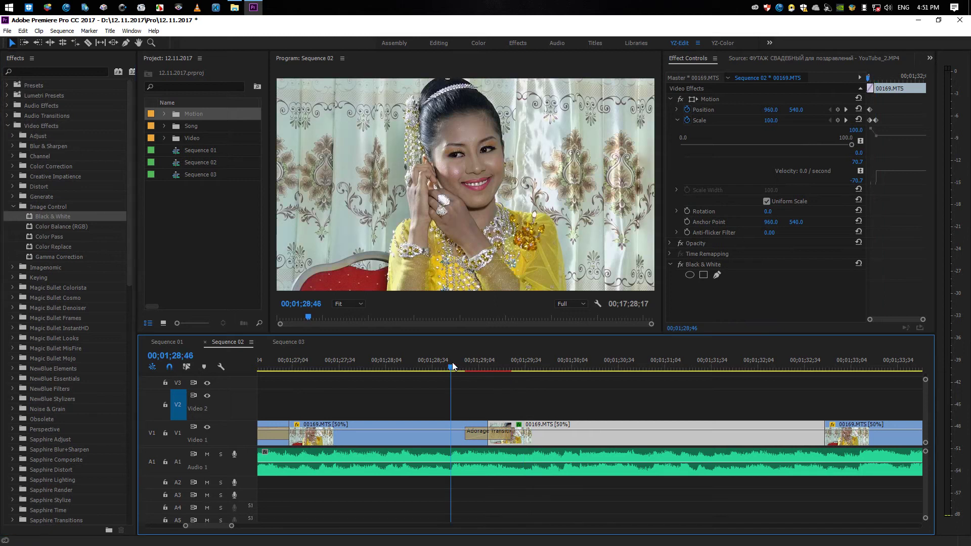
pyautogui.press('space')
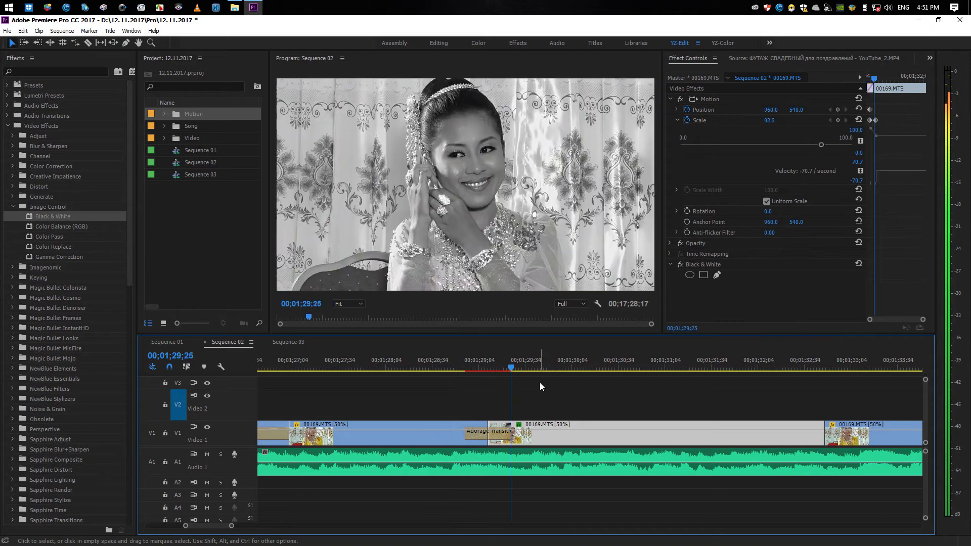
pyautogui.click(469, 367)
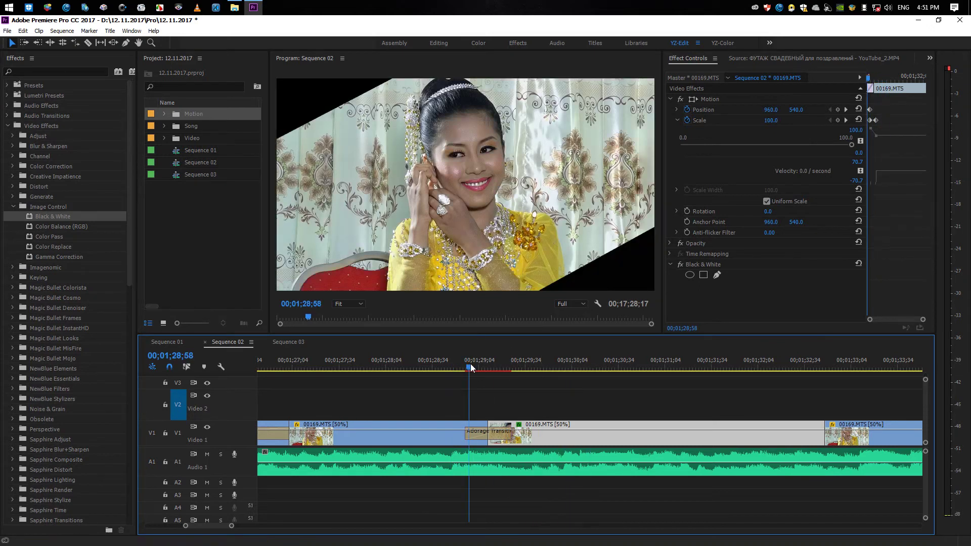
pyautogui.press('space')
pyautogui.click(454, 368)
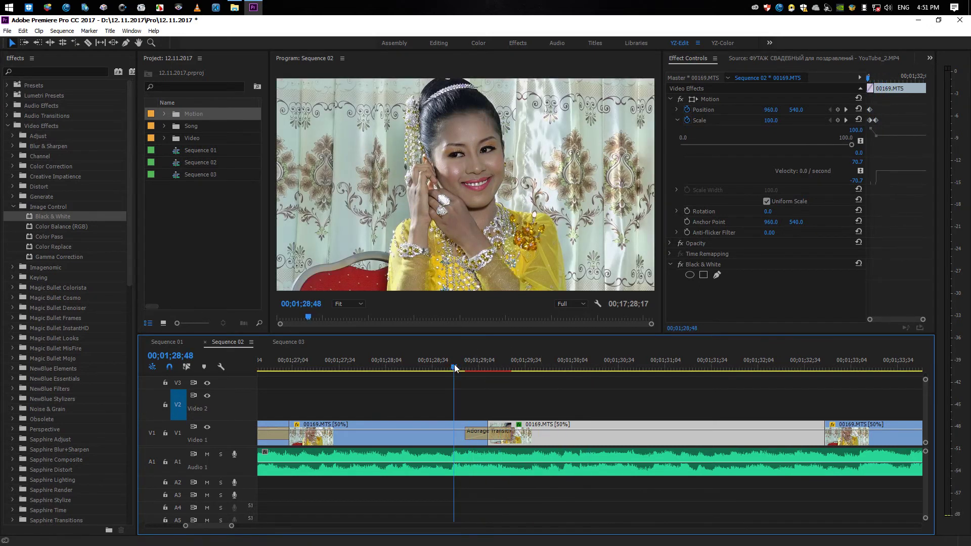
pyautogui.press('space')
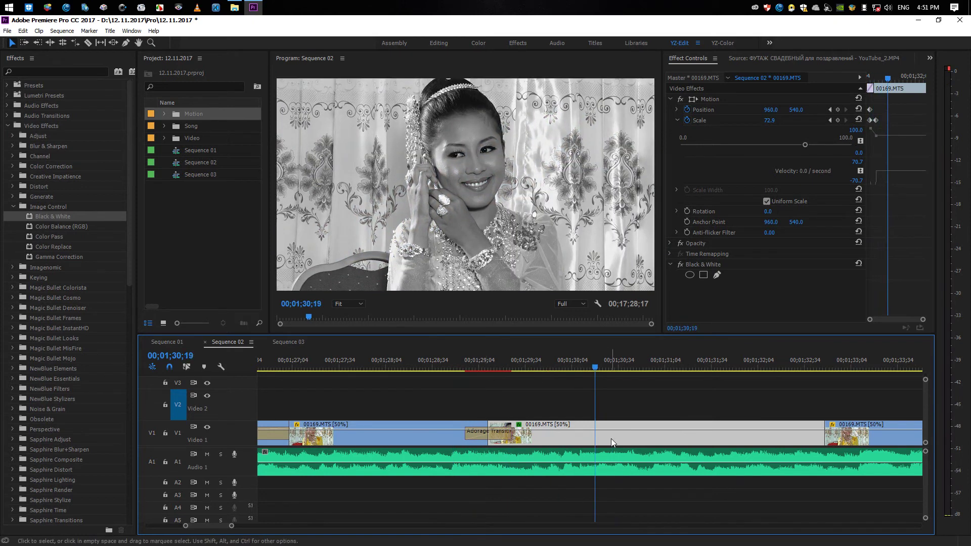
pyautogui.rightClick(709, 266)
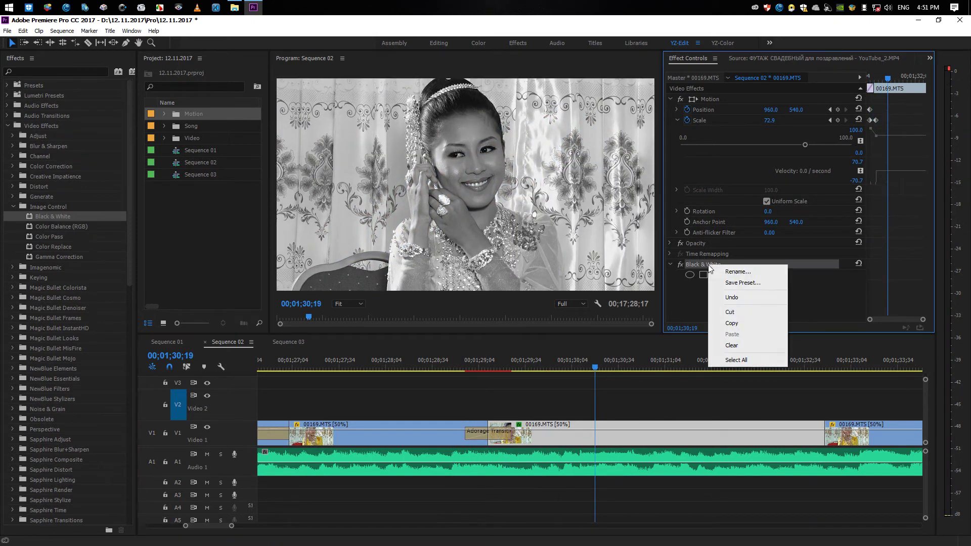
pyautogui.click(731, 345)
pyautogui.click(651, 390)
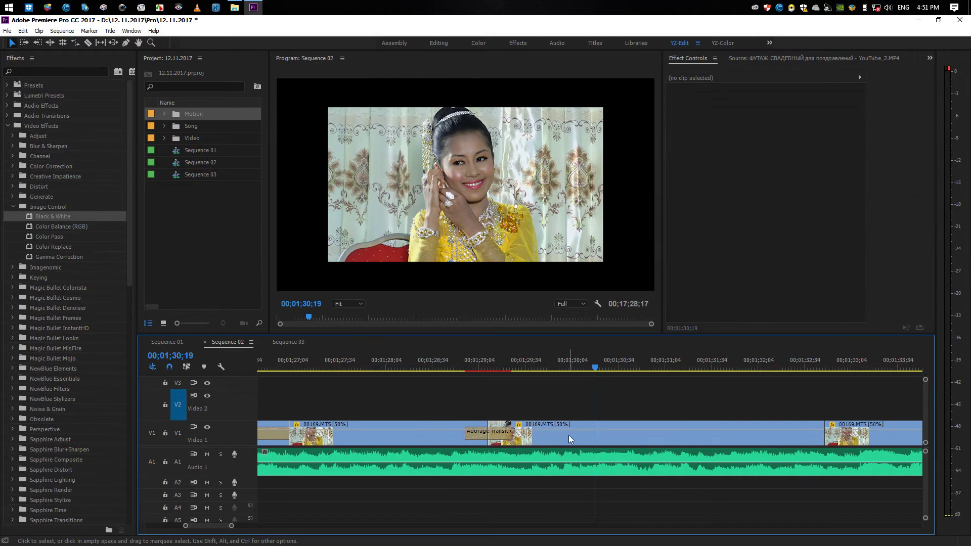
pyautogui.click(569, 438)
pyautogui.moveTo(62, 216); pyautogui.dragTo(528, 427)
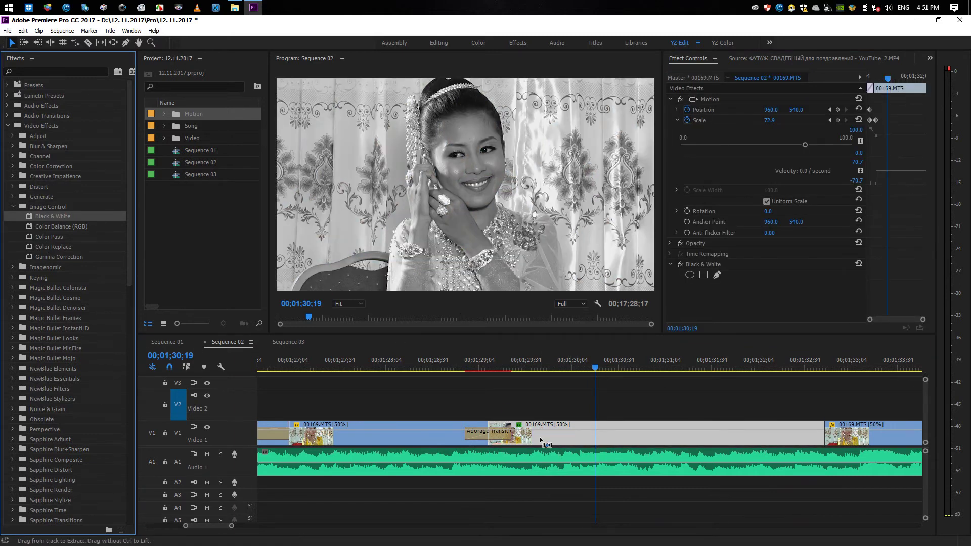
pyautogui.hotkey('ctrl', 'z')
pyautogui.click(606, 397)
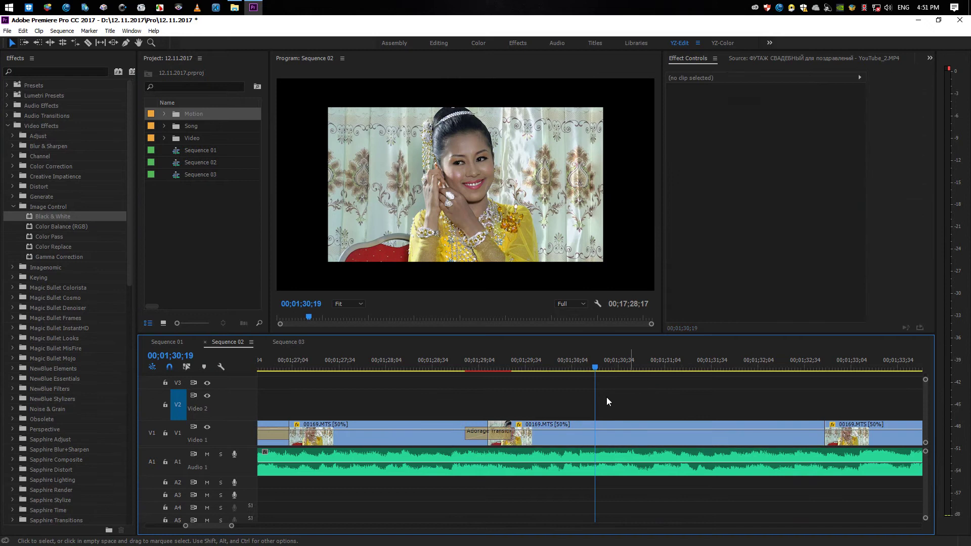
# Apply Brightness & Contrast to the middle 00169.MTS clip, lower Contrast to -87, then clear it
pyautogui.click(12, 205)
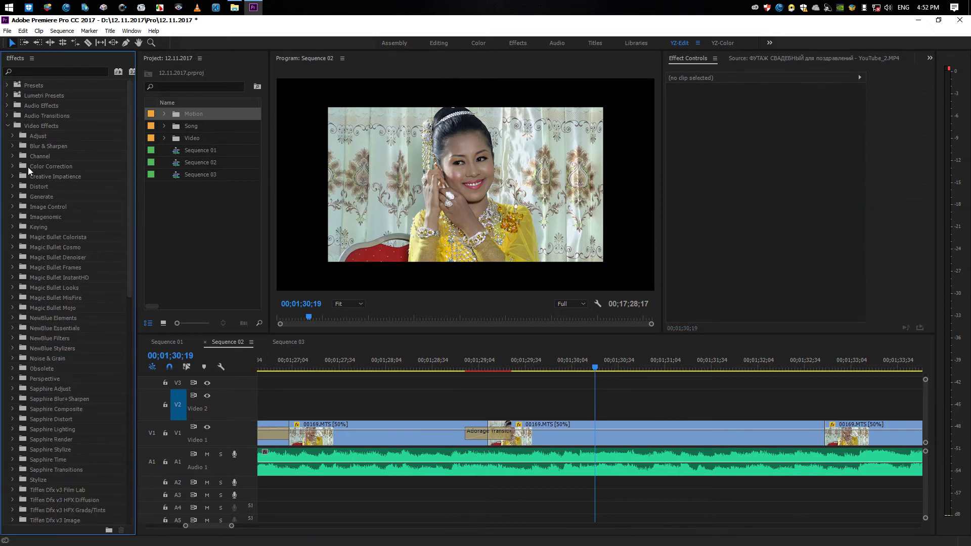
pyautogui.click(11, 166)
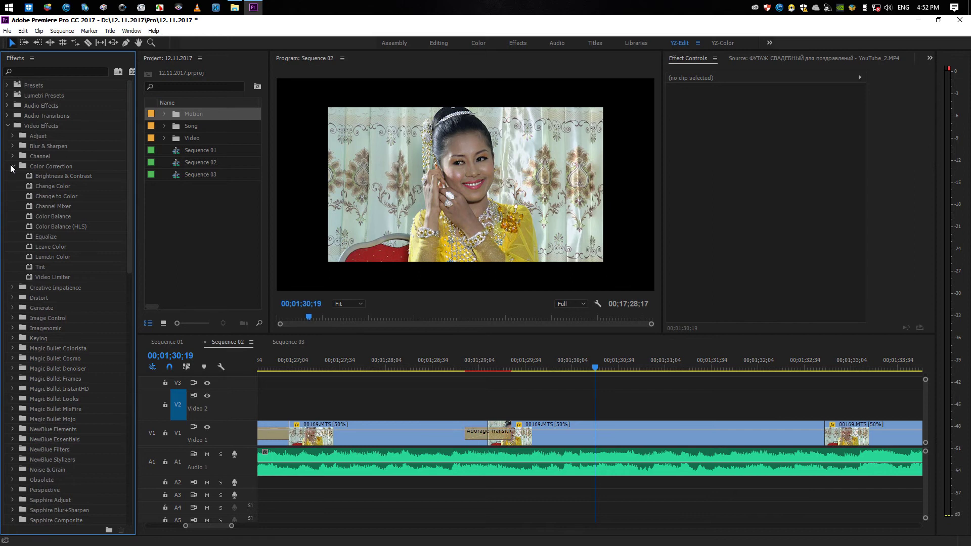
pyautogui.moveTo(40, 176); pyautogui.dragTo(643, 438)
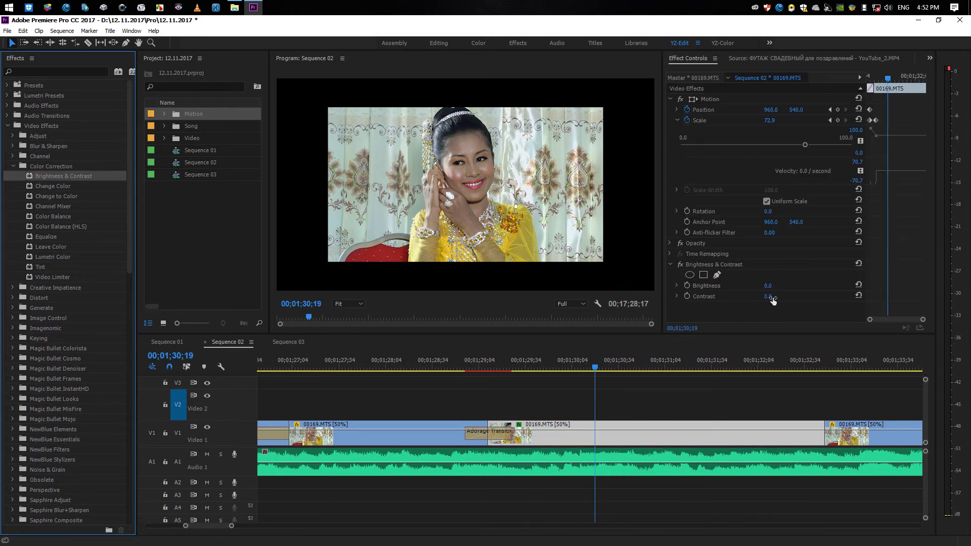
pyautogui.click(759, 297)
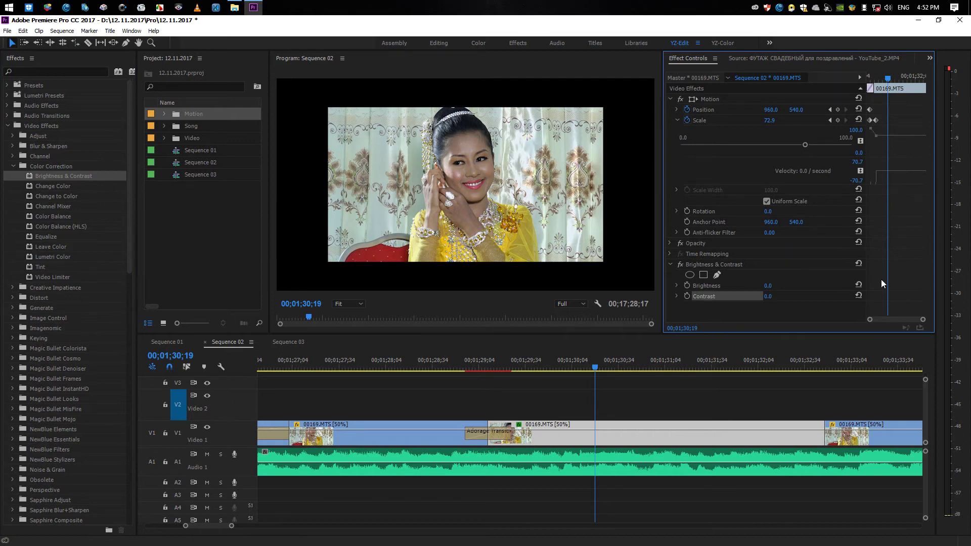
pyautogui.moveTo(768, 296); pyautogui.dragTo(723, 296)
pyautogui.rightClick(711, 263)
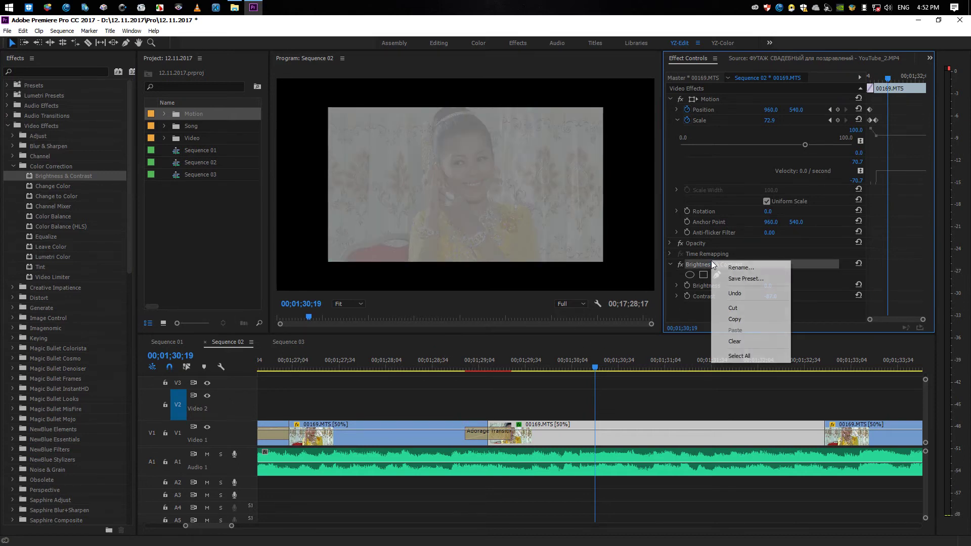
pyautogui.click(746, 341)
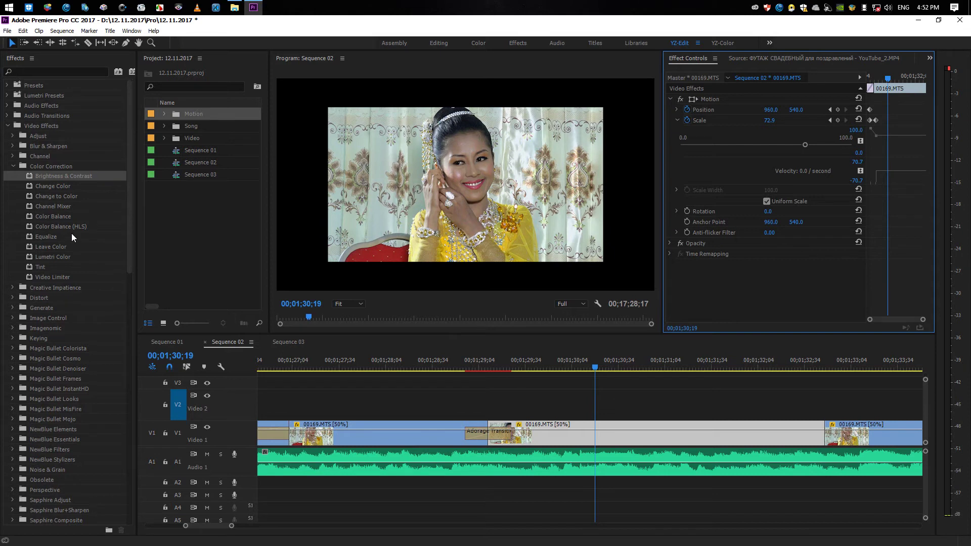
pyautogui.scroll(-2, 73, 232)
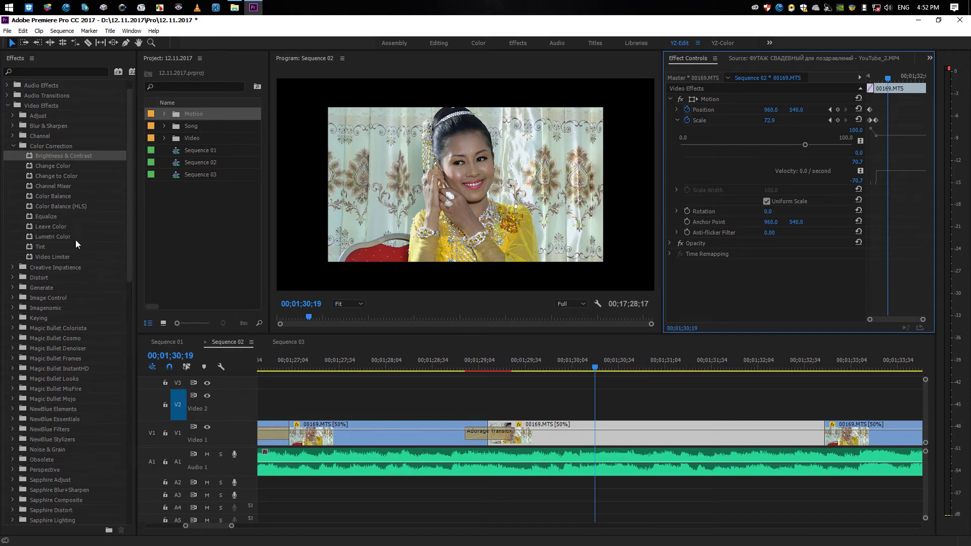
pyautogui.scroll(-4, 79, 245)
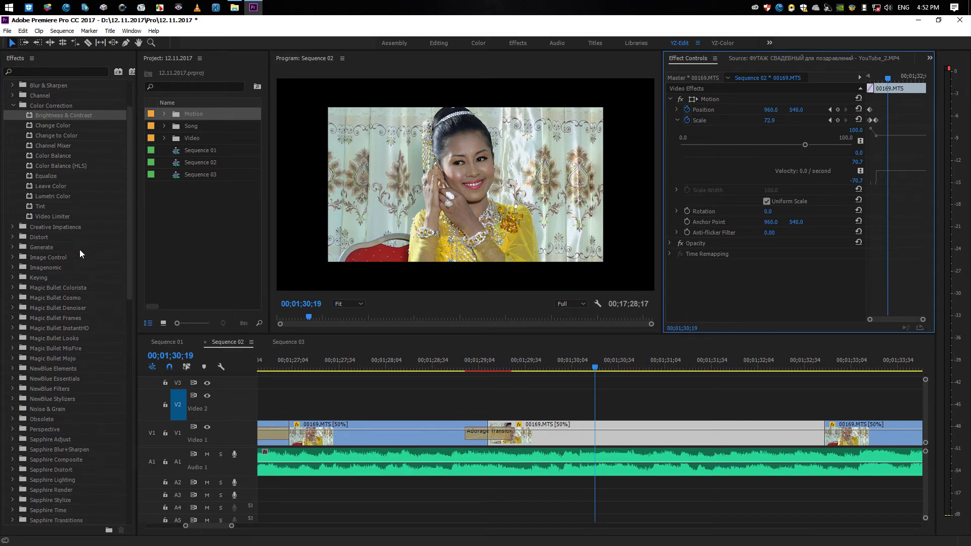
# Apply Black & White to the middle V1 clip, then clear the effect
pyautogui.click(13, 258)
pyautogui.moveTo(45, 268)
pyautogui.mouseDown()
pyautogui.moveTo(525, 386)
pyautogui.moveTo(554, 416)
pyautogui.mouseUp()
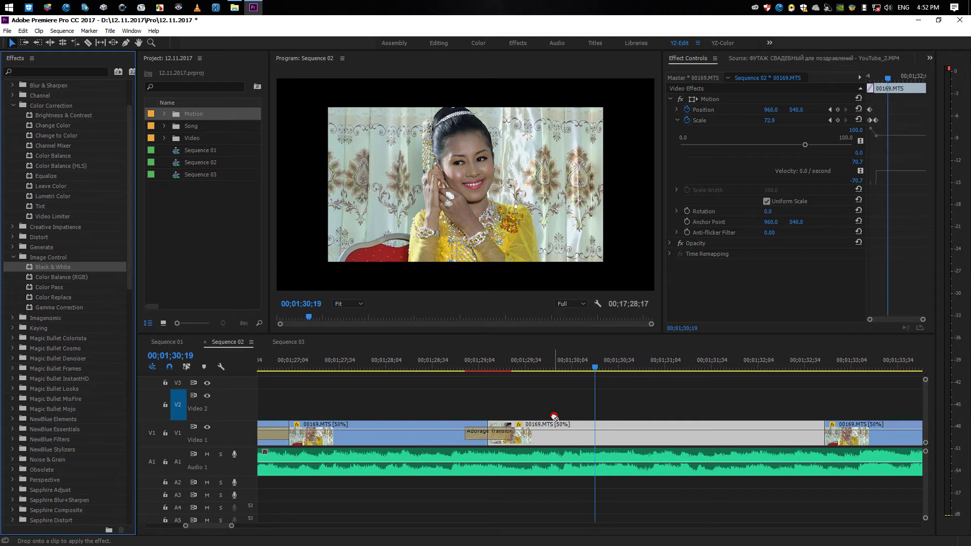
pyautogui.moveTo(554, 417); pyautogui.dragTo(556, 418)
pyautogui.moveTo(65, 268); pyautogui.dragTo(587, 436)
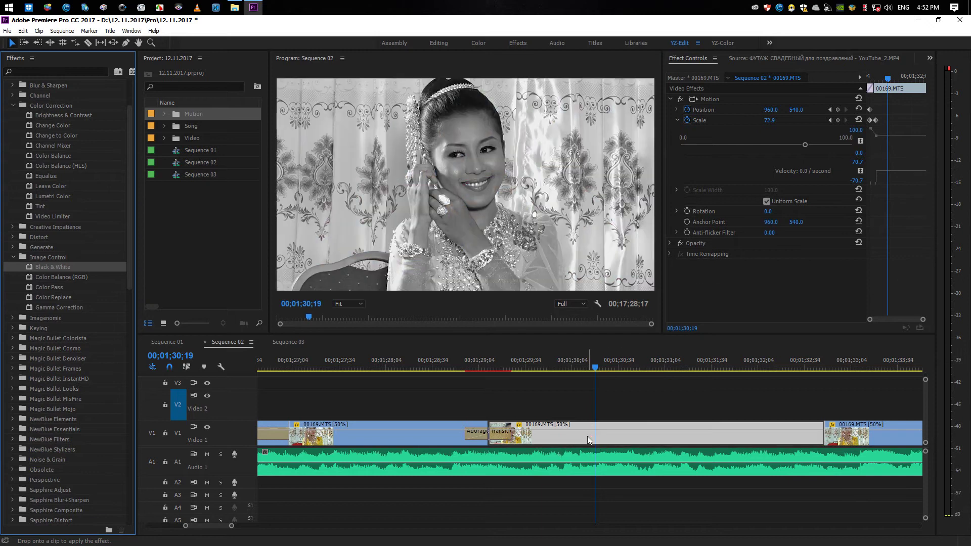
pyautogui.click(775, 121)
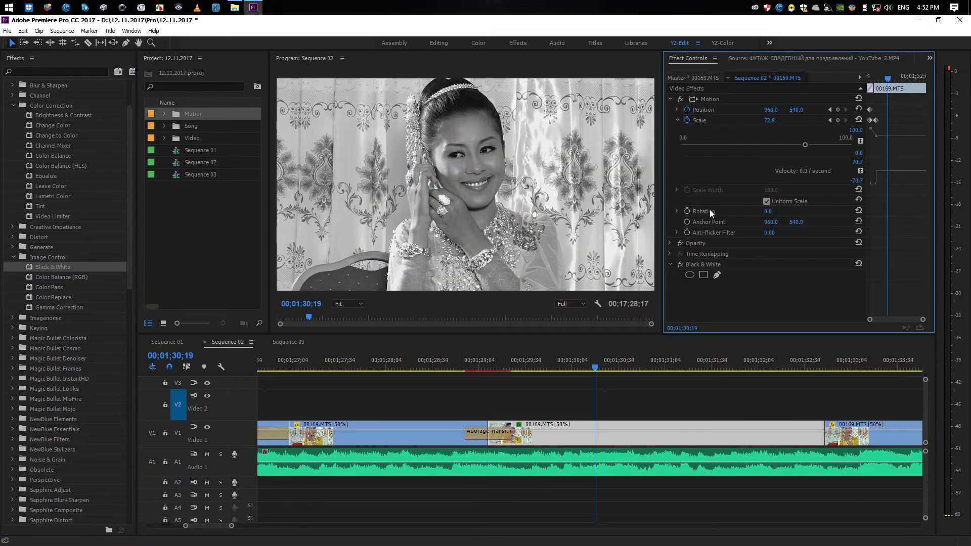
pyautogui.rightClick(708, 265)
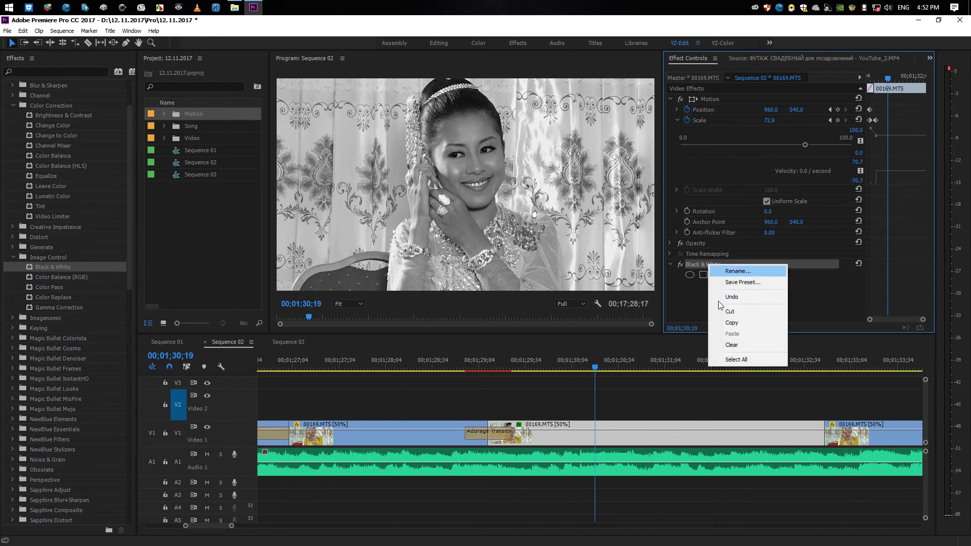
pyautogui.click(732, 345)
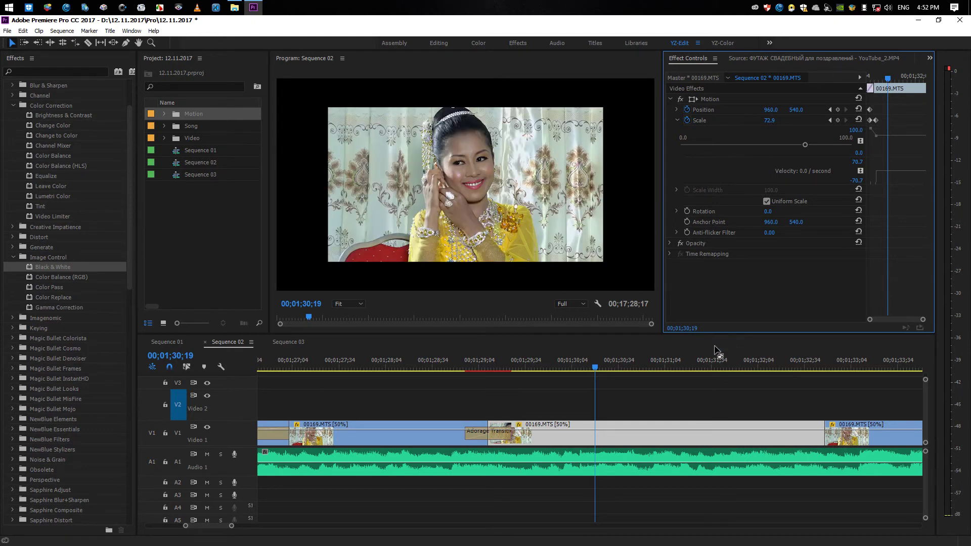
# Preview the transition from 01;28;44, render the sequence and save the project
pyautogui.moveTo(470, 369); pyautogui.dragTo(447, 370)
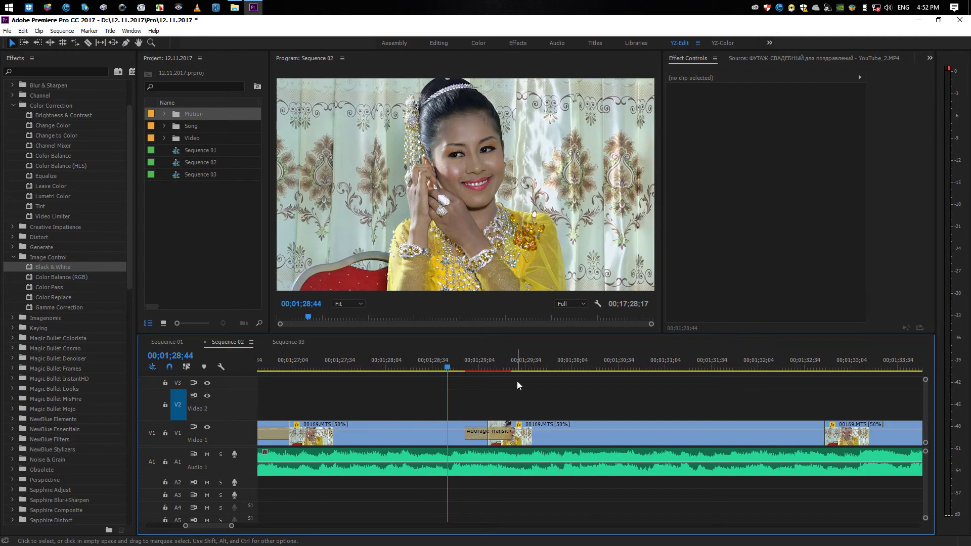
pyautogui.press('space')
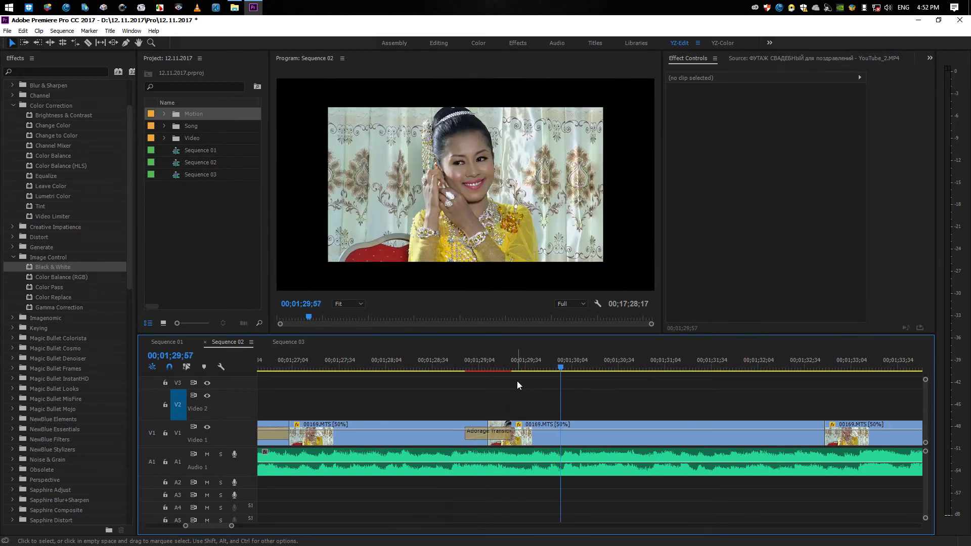
pyautogui.press('-')
pyautogui.press('Return')
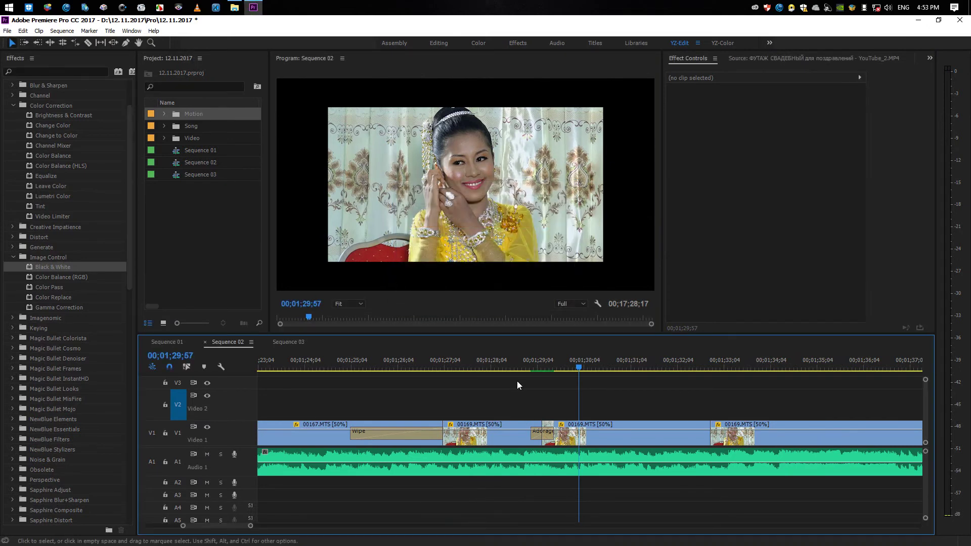
pyautogui.hotkey('ctrl', 's')
pyautogui.moveTo(527, 367); pyautogui.dragTo(538, 371)
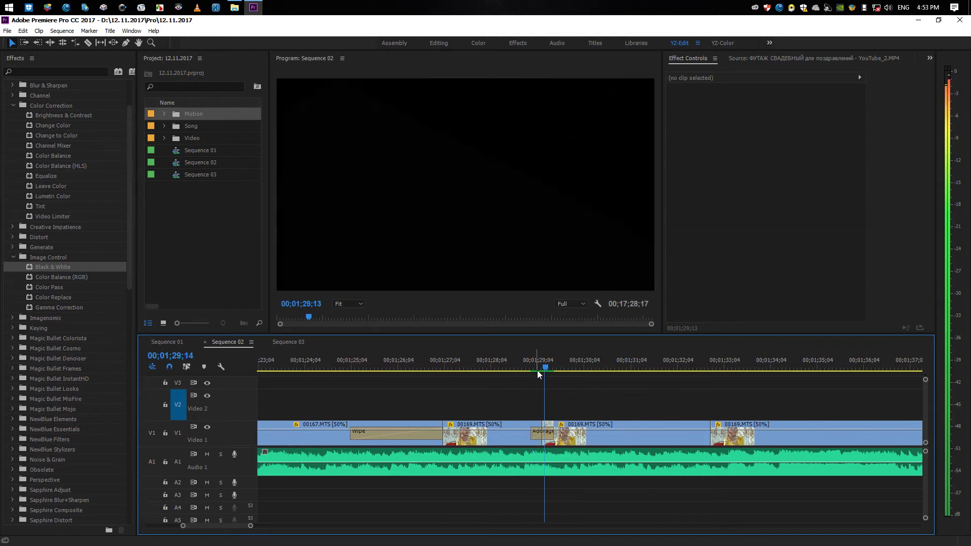
pyautogui.click(518, 366)
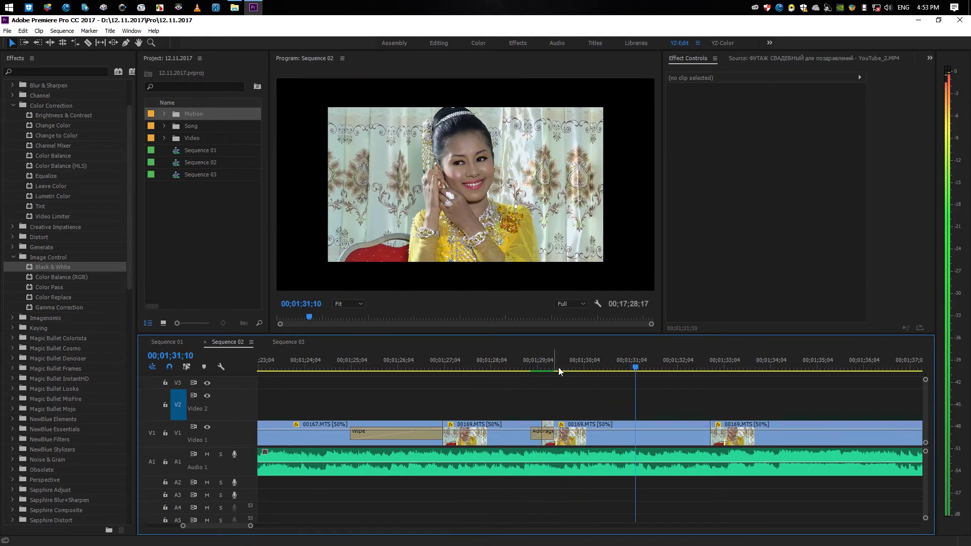
pyautogui.click(581, 365)
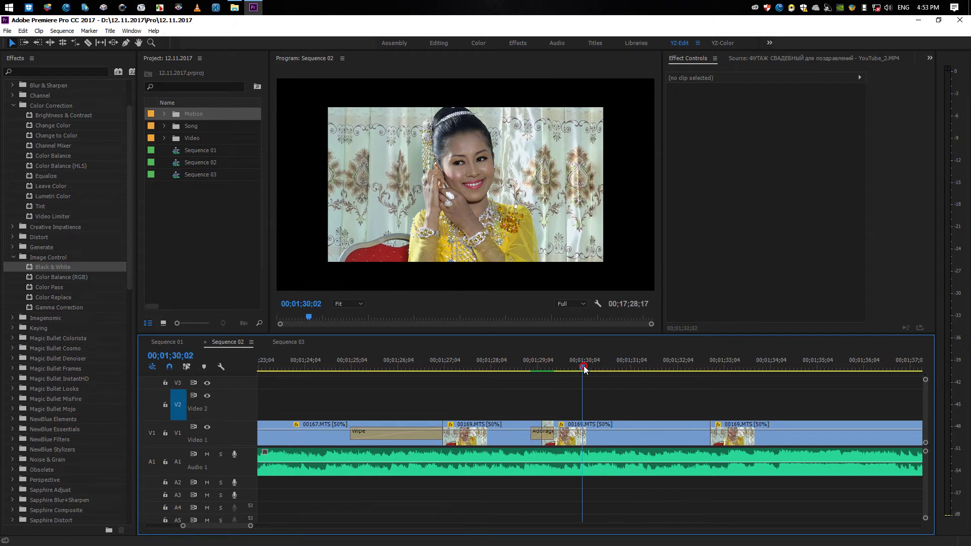
# Reapply Black & White to the middle 00169.MTS clip, then undo it
pyautogui.click(615, 439)
pyautogui.moveTo(61, 267)
pyautogui.mouseDown()
pyautogui.moveTo(344, 337)
pyautogui.moveTo(587, 436)
pyautogui.mouseUp()
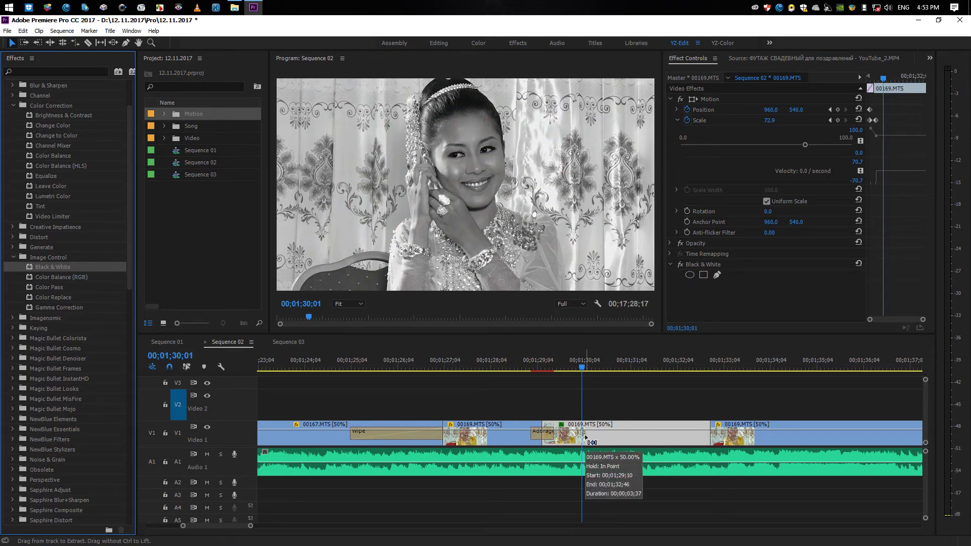
pyautogui.hotkey('ctrl', 'z')
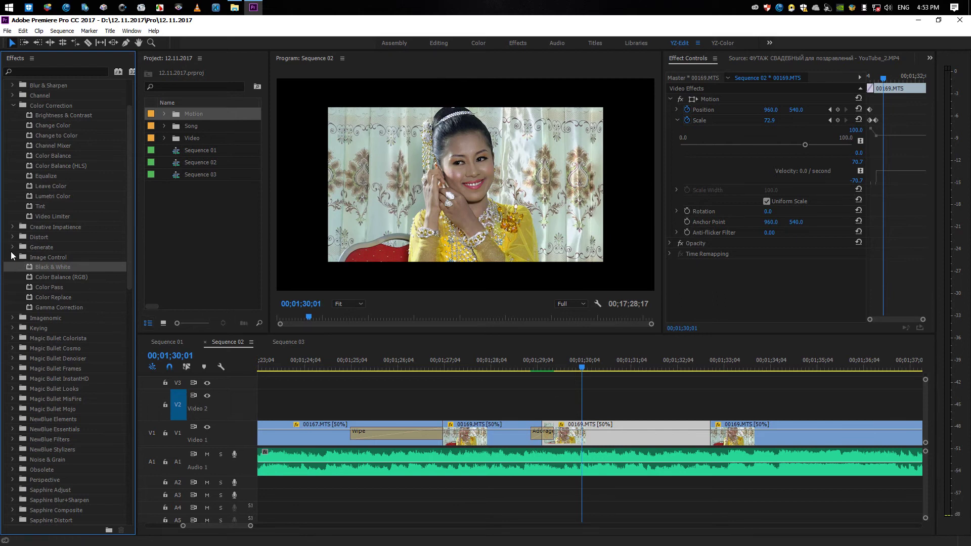
pyautogui.click(13, 257)
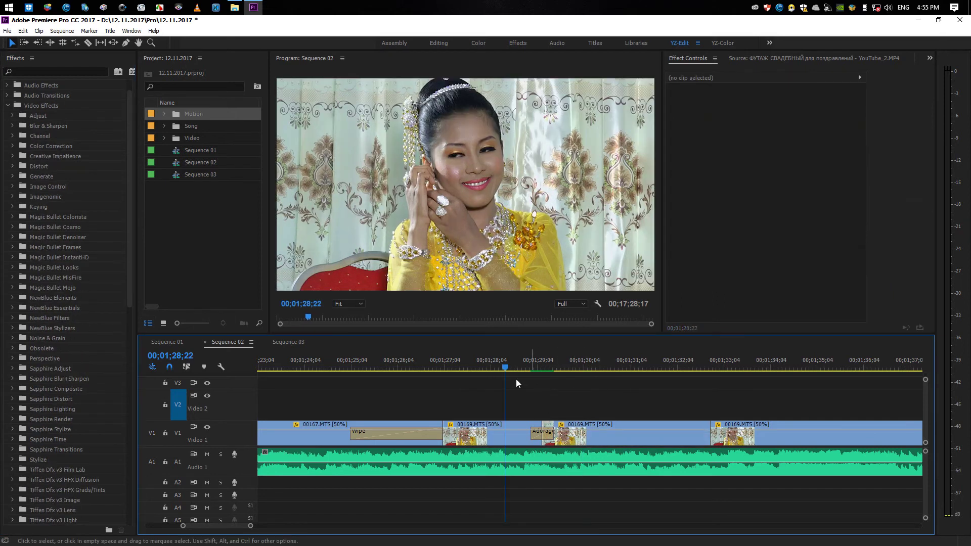
# Save the project and play the sequence, stopping at 01;31;36
pyautogui.click(522, 362)
pyautogui.hotkey('ctrl', 's')
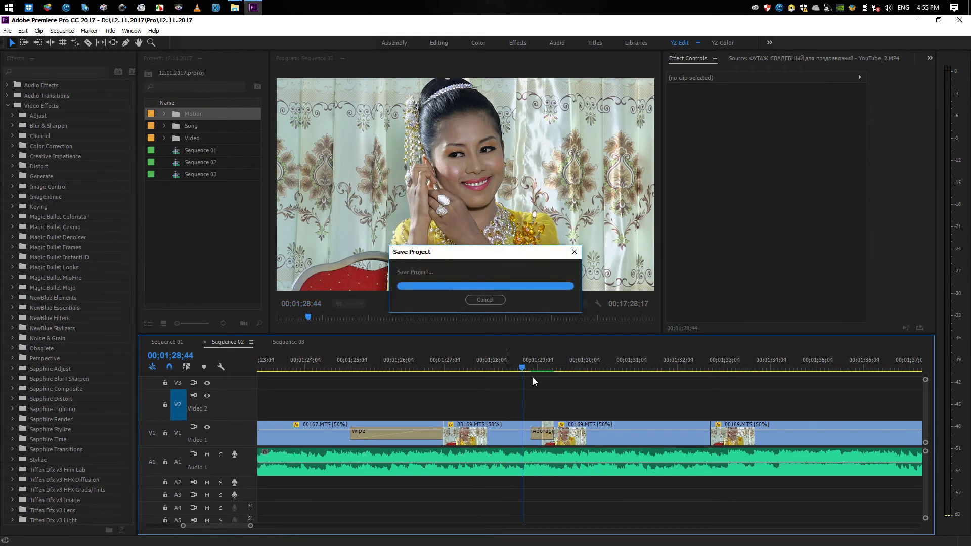
pyautogui.press('space')
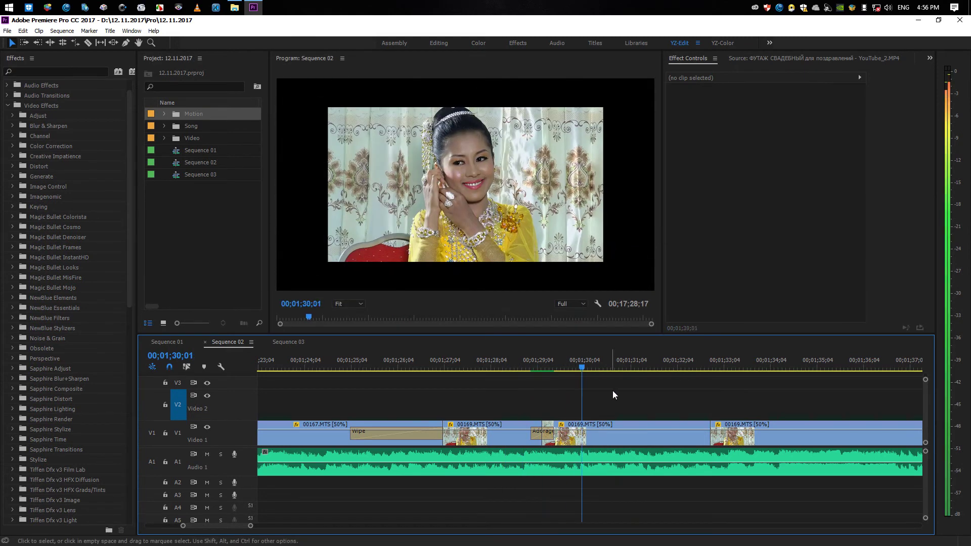
pyautogui.press('space')
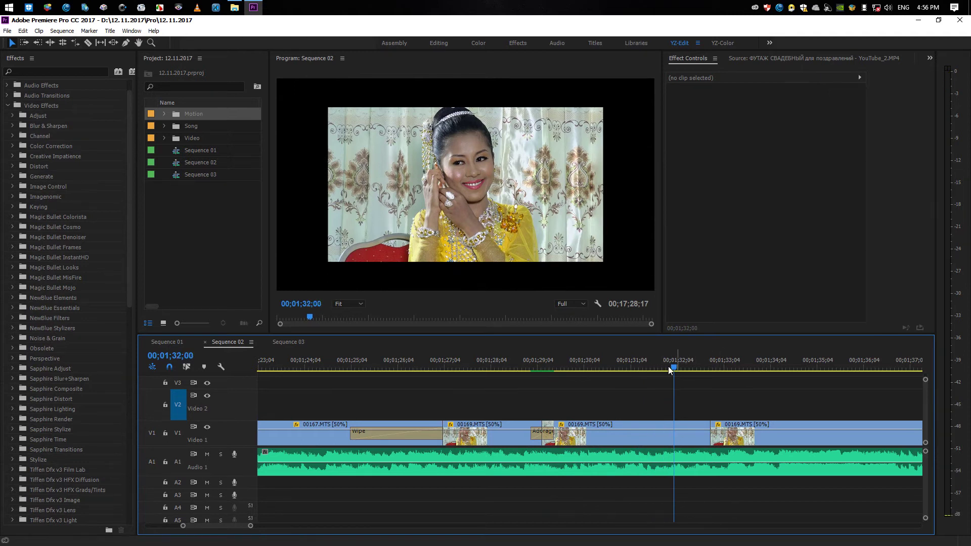
pyautogui.click(620, 366)
pyautogui.press('space')
# Keyframe Scale and Position at 01;31;36, then set Scale to 100 at the next edit
pyautogui.click(678, 428)
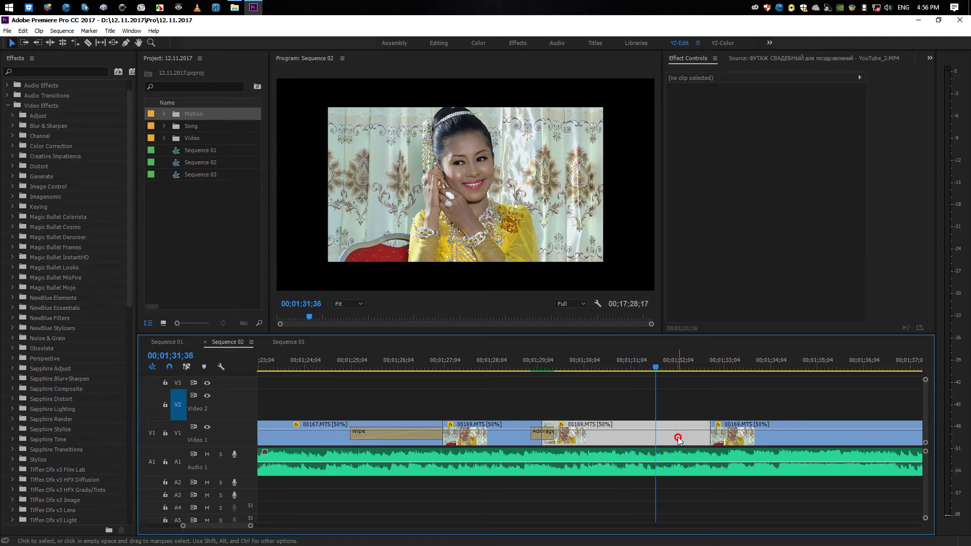
pyautogui.click(837, 120)
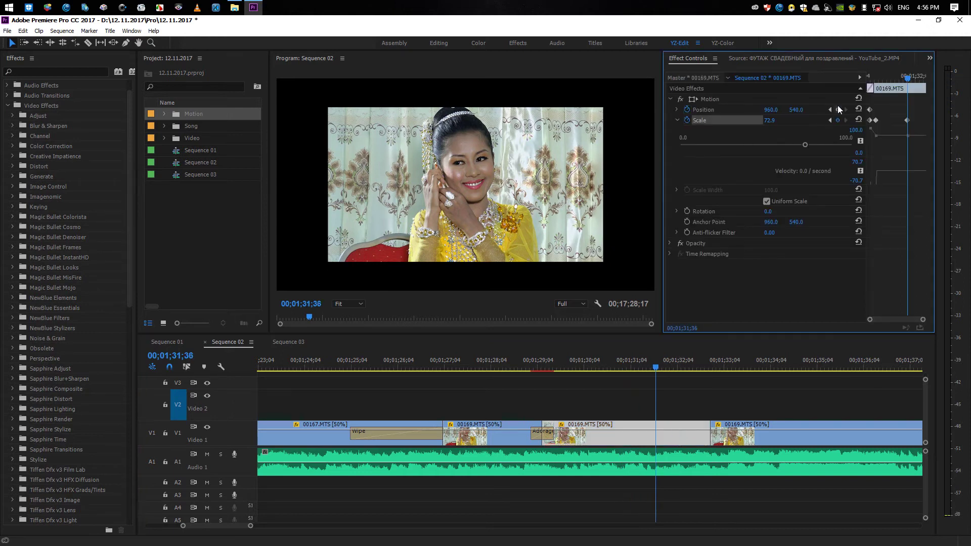
pyautogui.click(837, 110)
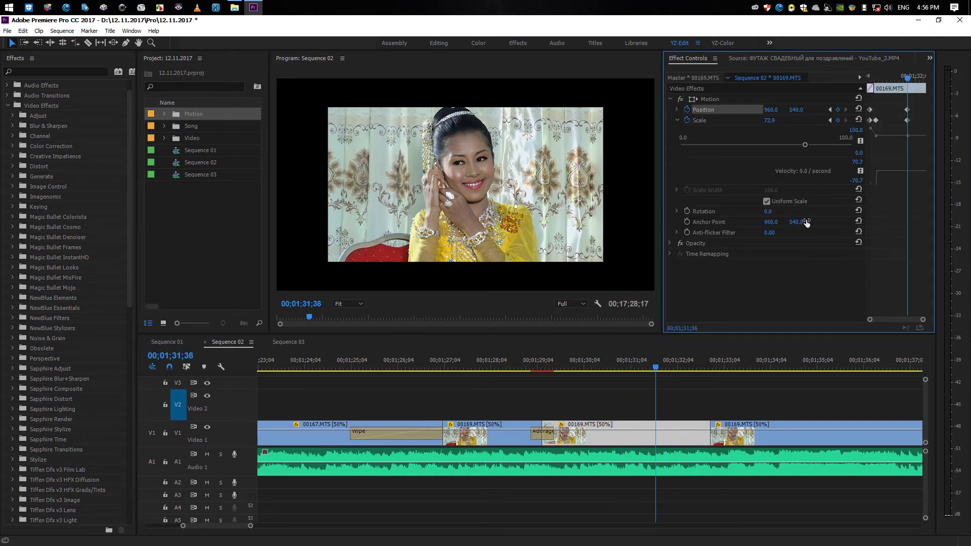
pyautogui.press('Down')
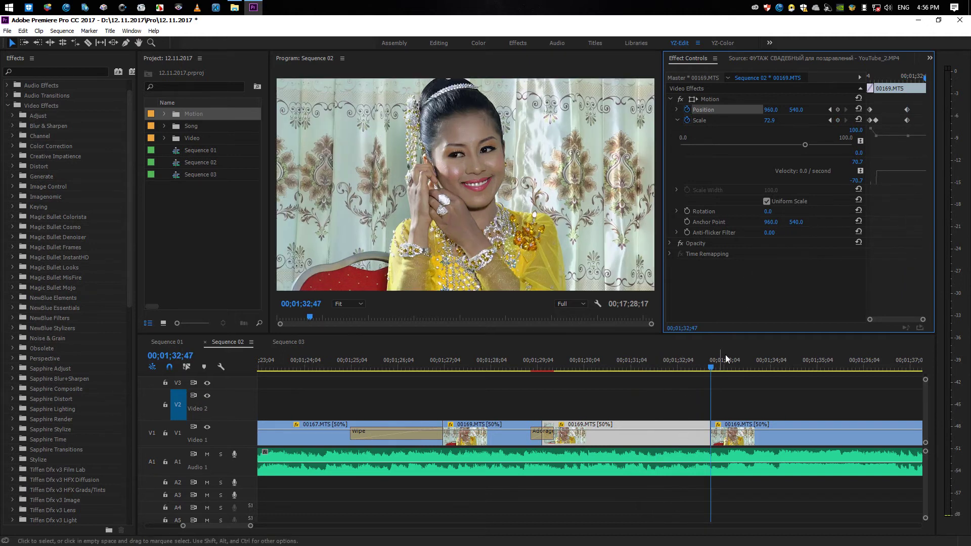
pyautogui.moveTo(769, 121); pyautogui.dragTo(791, 137)
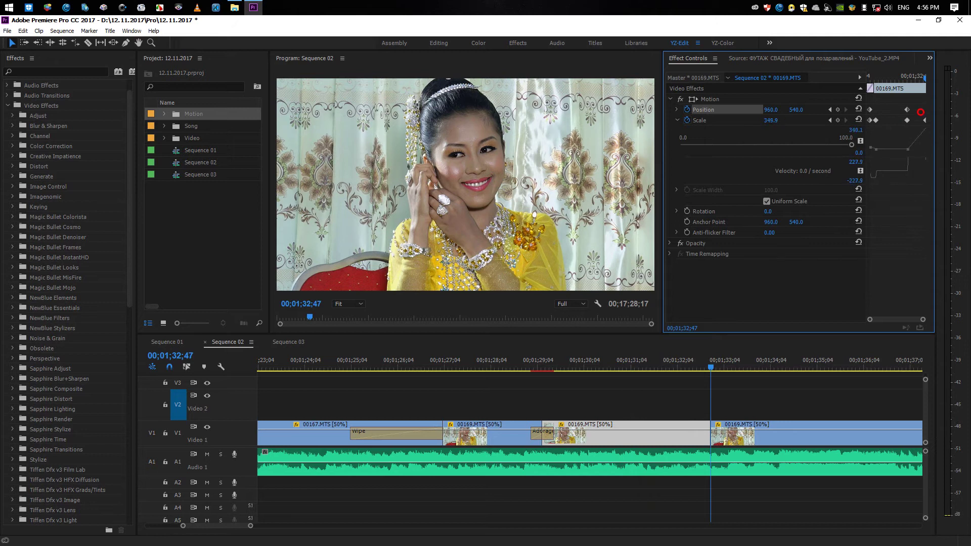
pyautogui.hotkey('ctrl', 'z')
pyautogui.click(772, 120)
pyautogui.write('100')
pyautogui.press('Return')
# Play back the clip growing from 72.9 to full size
pyautogui.click(603, 365)
pyautogui.press('space')
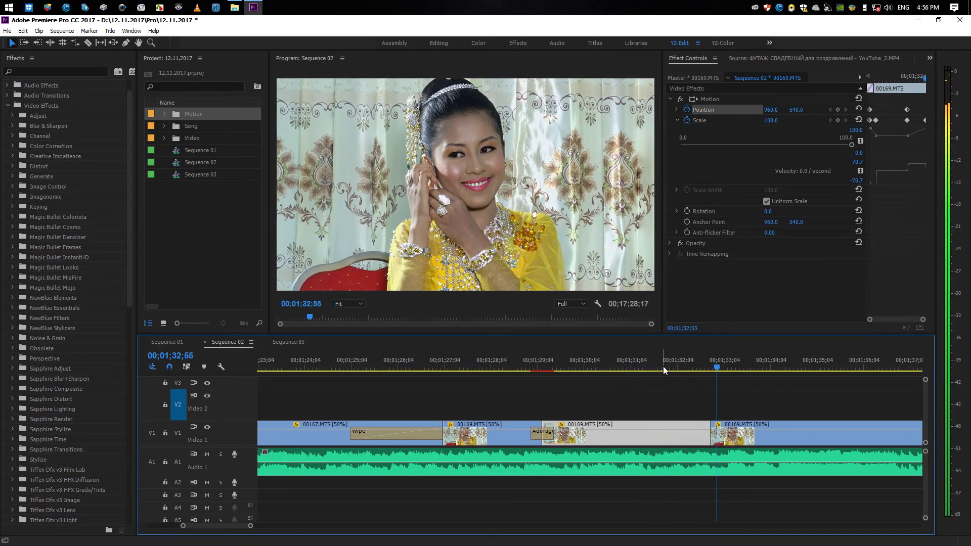
pyautogui.click(622, 365)
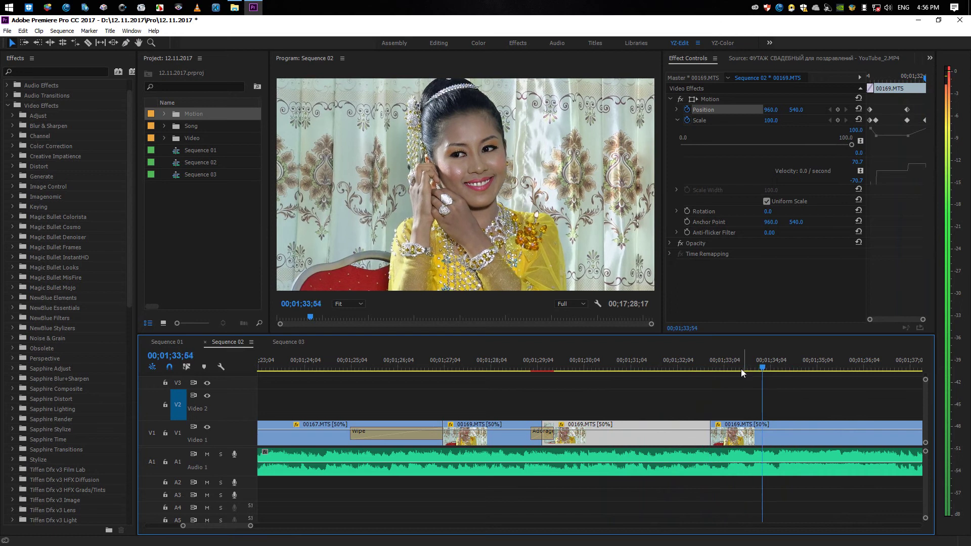
pyautogui.press('space')
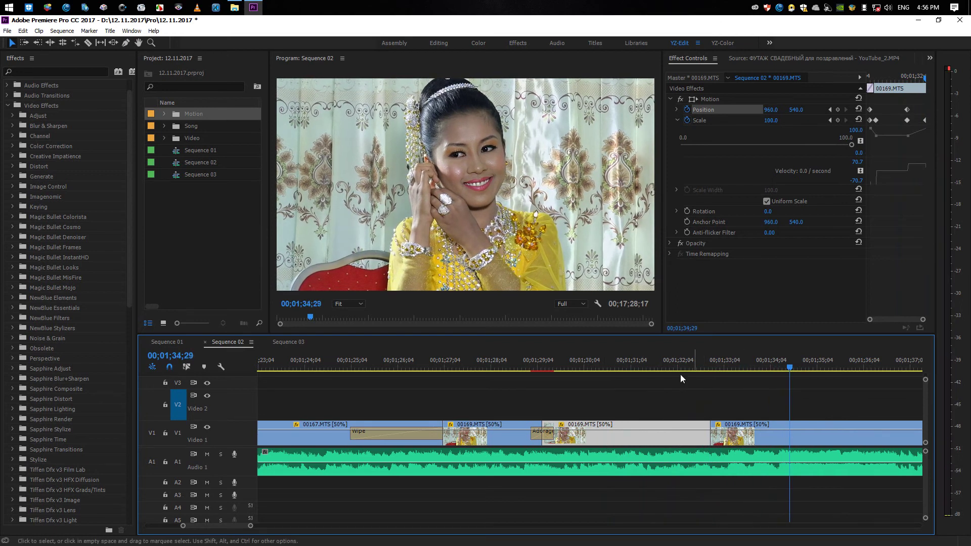
# Step between the Scale keyframes at 00;01;29;10 and 00;01;29;33
pyautogui.moveTo(645, 369); pyautogui.dragTo(608, 369)
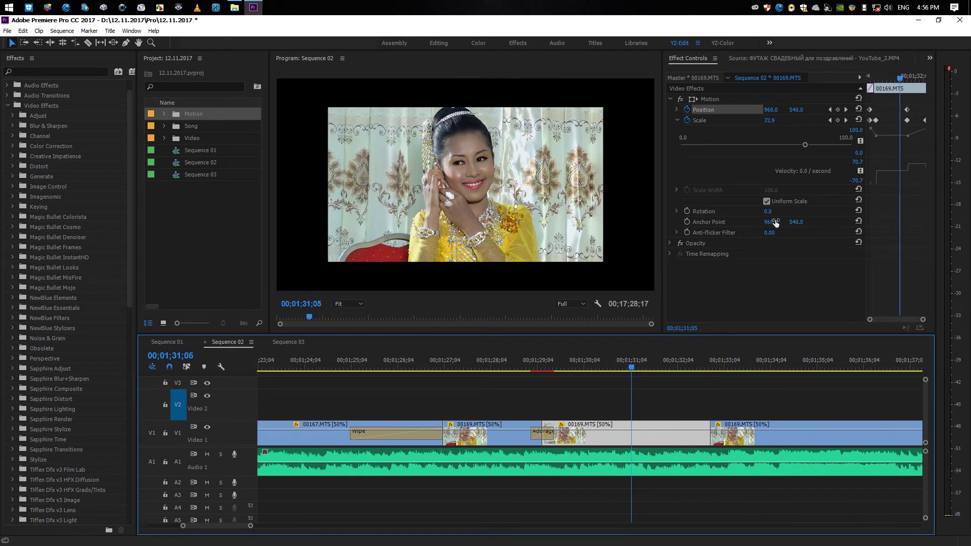
pyautogui.click(830, 120)
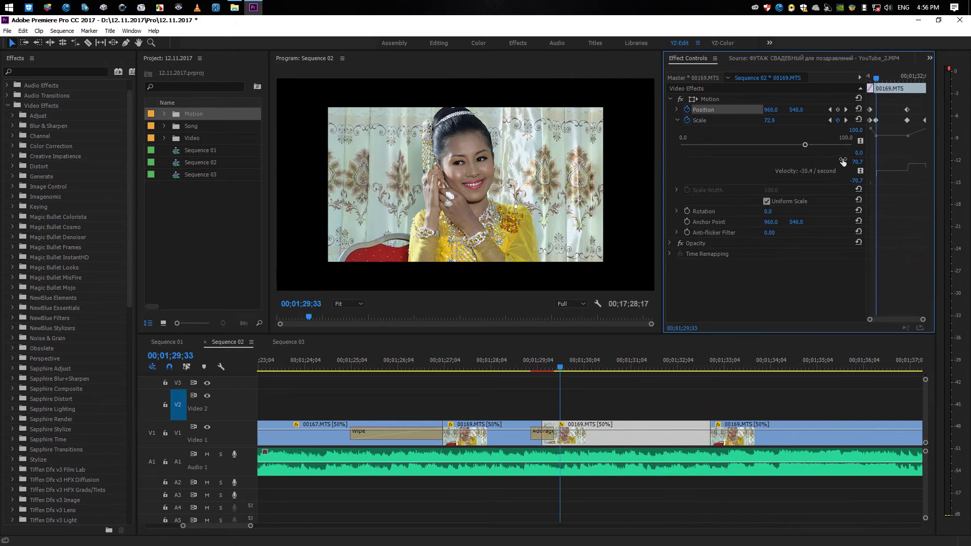
pyautogui.click(830, 121)
pyautogui.click(846, 120)
pyautogui.click(846, 120)
pyautogui.click(830, 120)
pyautogui.click(830, 121)
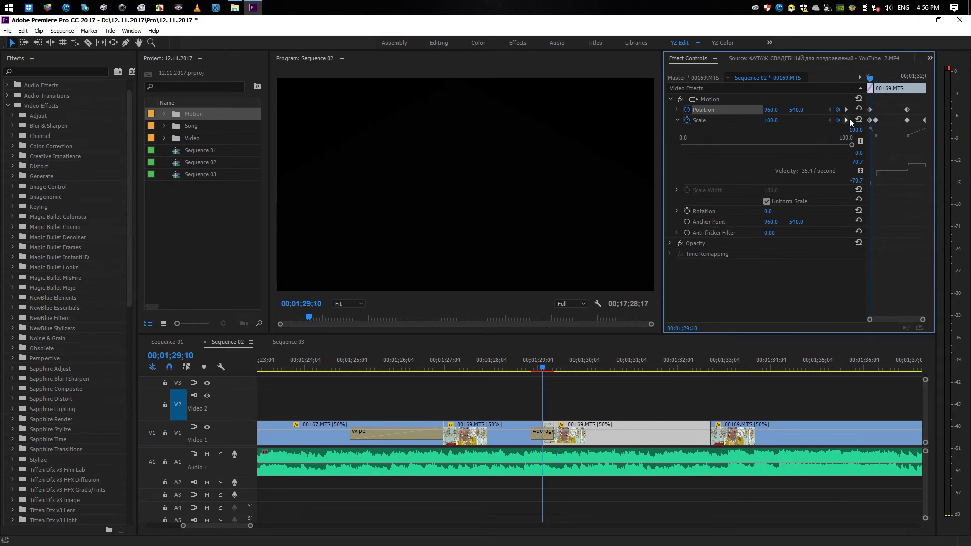
pyautogui.click(847, 120)
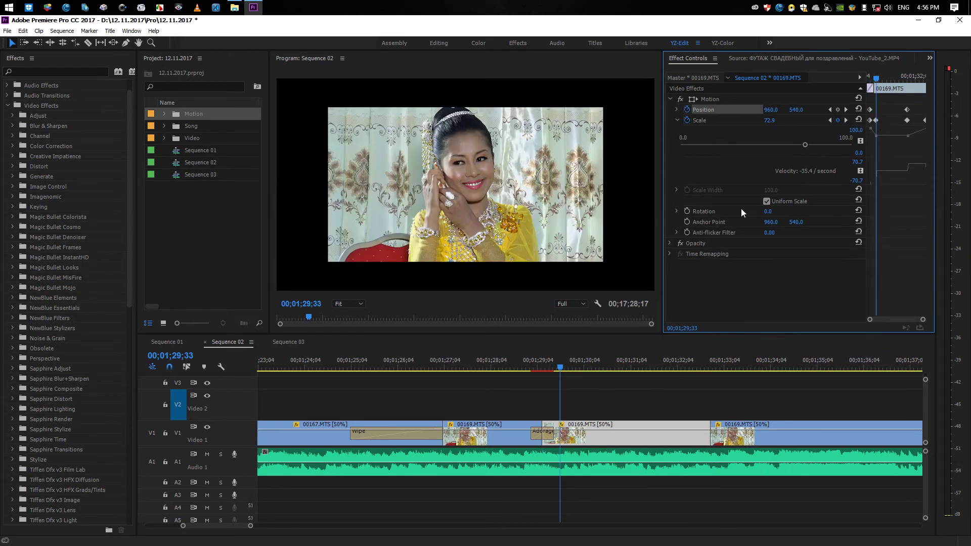
# Enable Rotation keyframing at 00;01;29;33 and add a 0.0° Rotation keyframe at 00;01;29;10
pyautogui.click(687, 211)
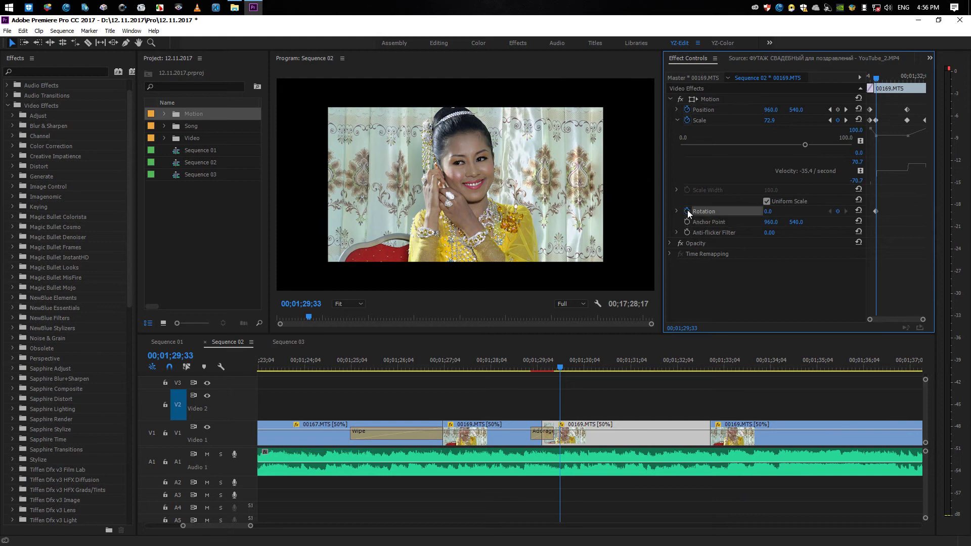
pyautogui.click(830, 121)
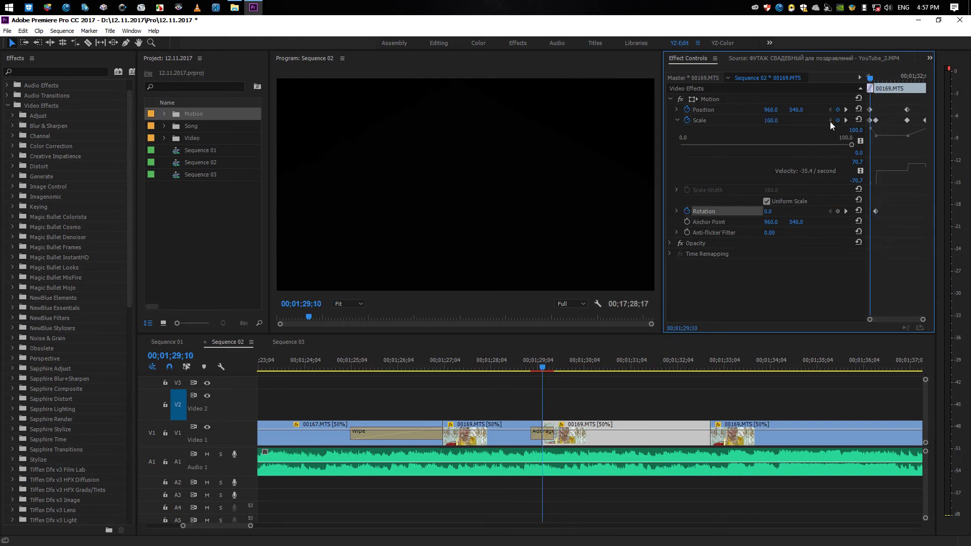
pyautogui.click(845, 120)
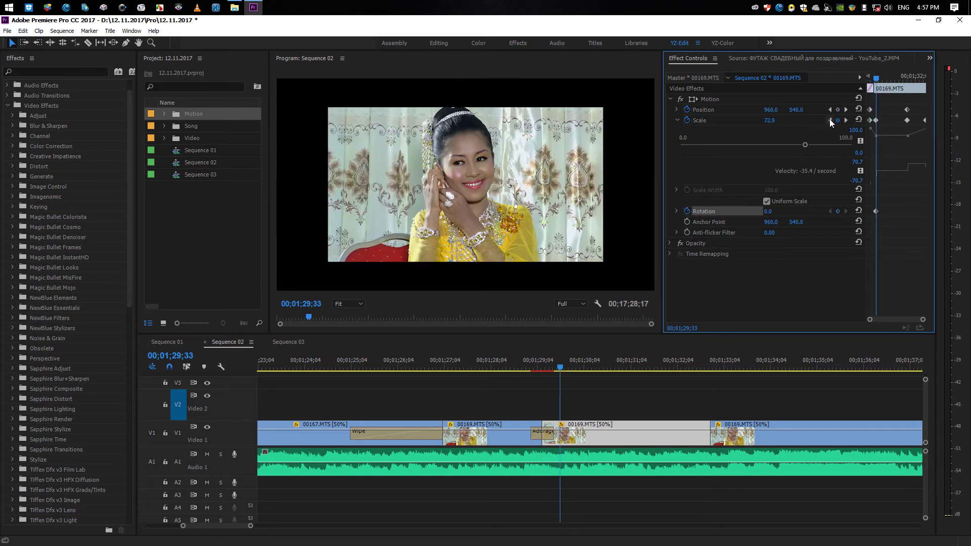
pyautogui.click(830, 120)
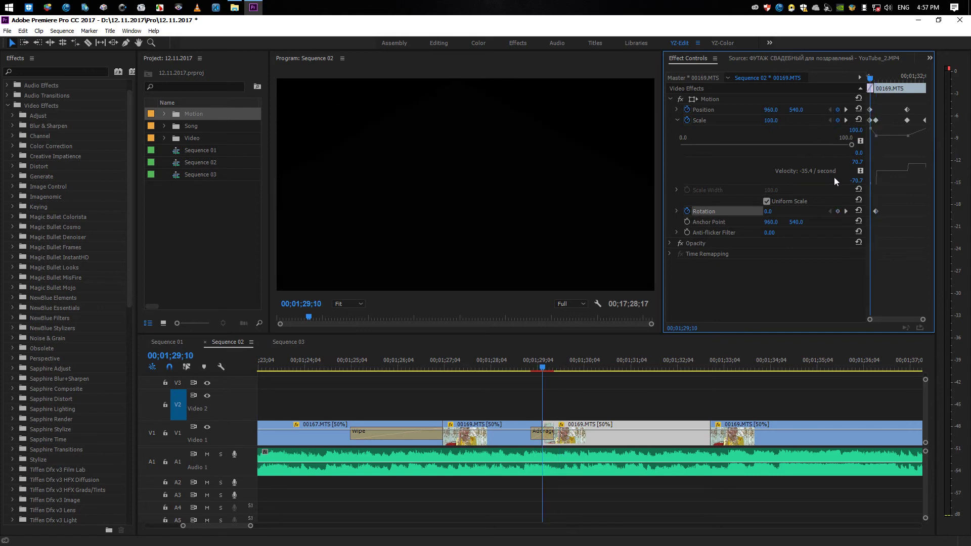
pyautogui.click(837, 212)
pyautogui.click(845, 212)
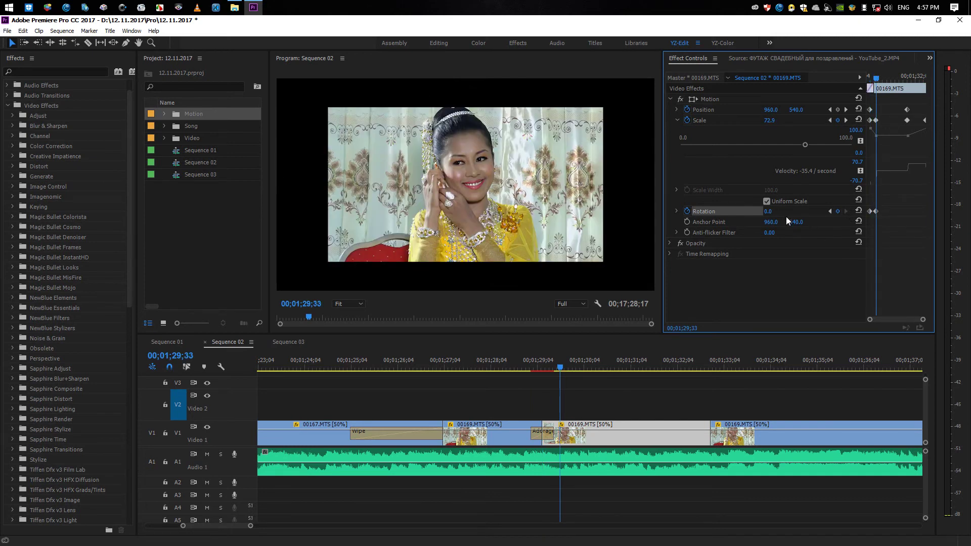
# Set Rotation 18° and Scale 56.9 at 00;01;29;33, then Rotation 0° at 00;01;31;36
pyautogui.moveTo(767, 212); pyautogui.dragTo(781, 217)
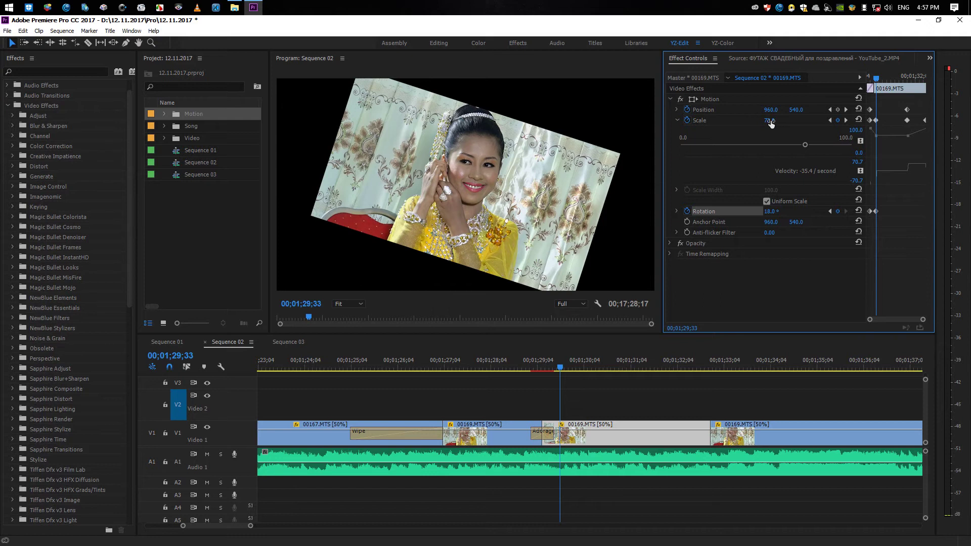
pyautogui.moveTo(769, 121); pyautogui.dragTo(762, 122)
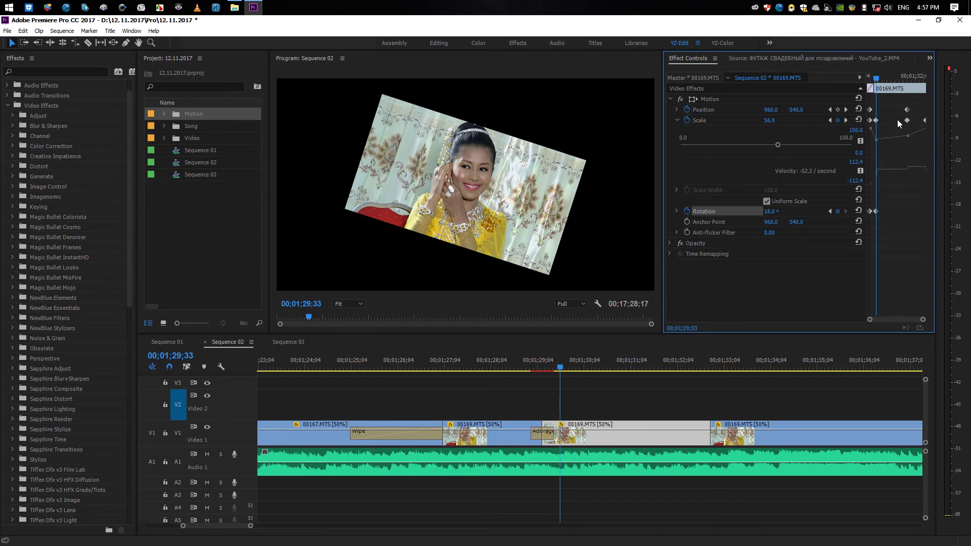
pyautogui.click(847, 121)
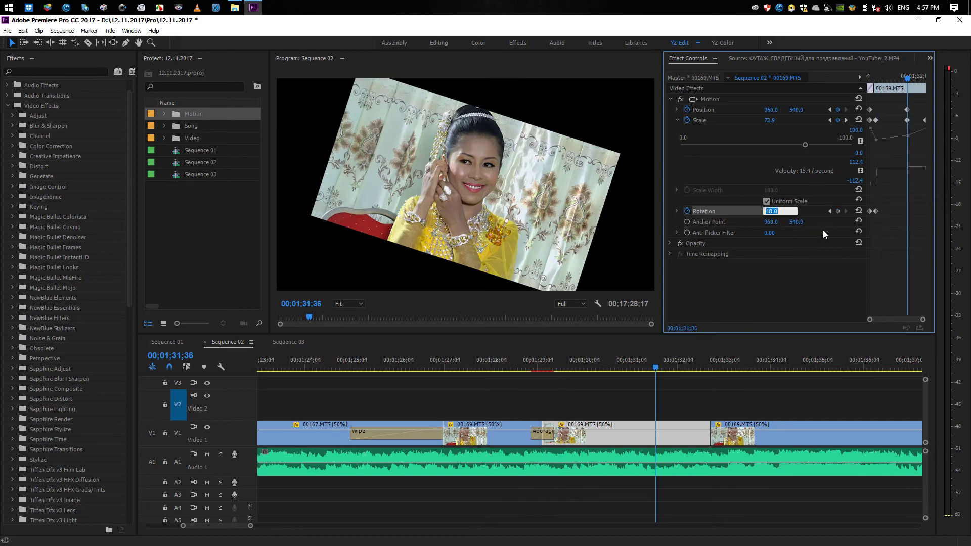
pyautogui.write('0')
pyautogui.press('Return')
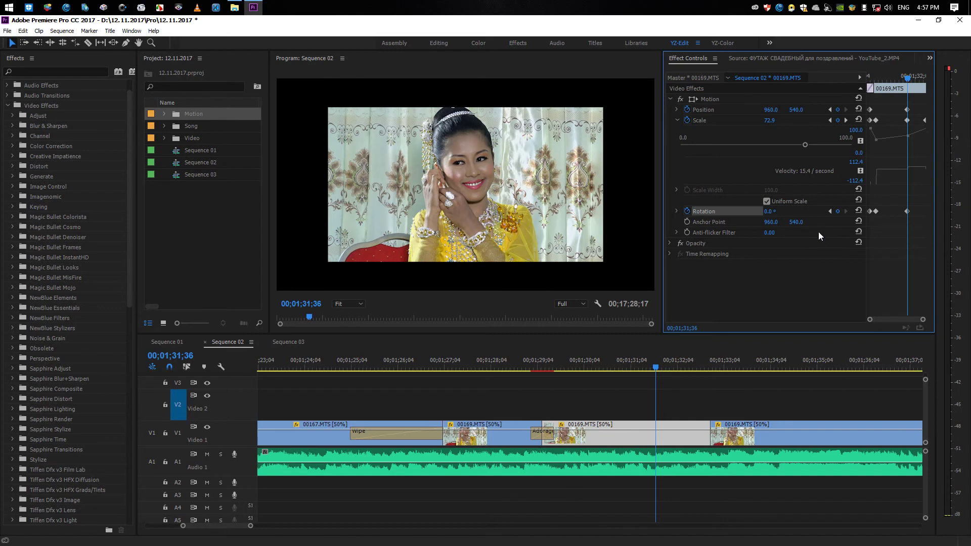
pyautogui.moveTo(657, 369)
pyautogui.mouseDown()
pyautogui.moveTo(681, 373)
pyautogui.moveTo(515, 389)
pyautogui.mouseUp()
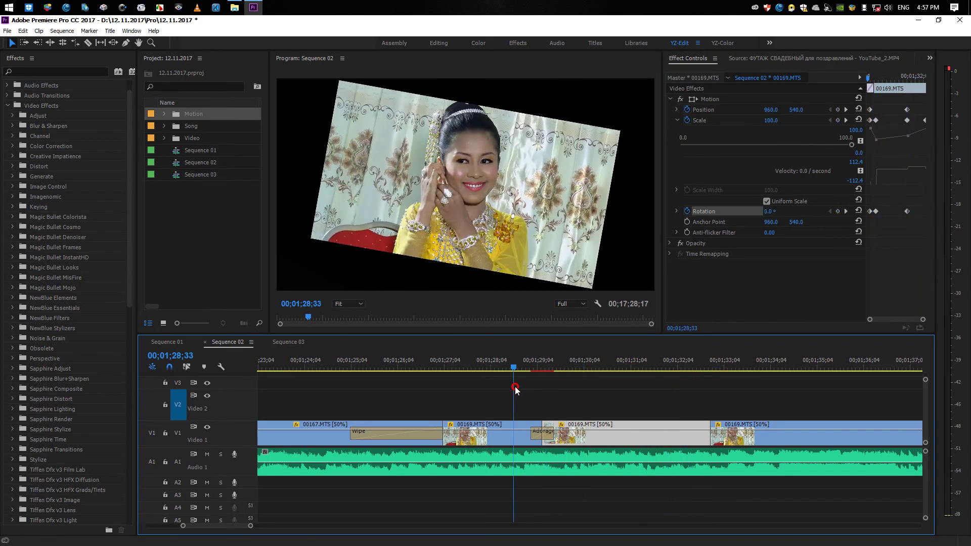
# Save the project and render previews for the sequence
pyautogui.click(559, 384)
pyautogui.hotkey('ctrl', 's')
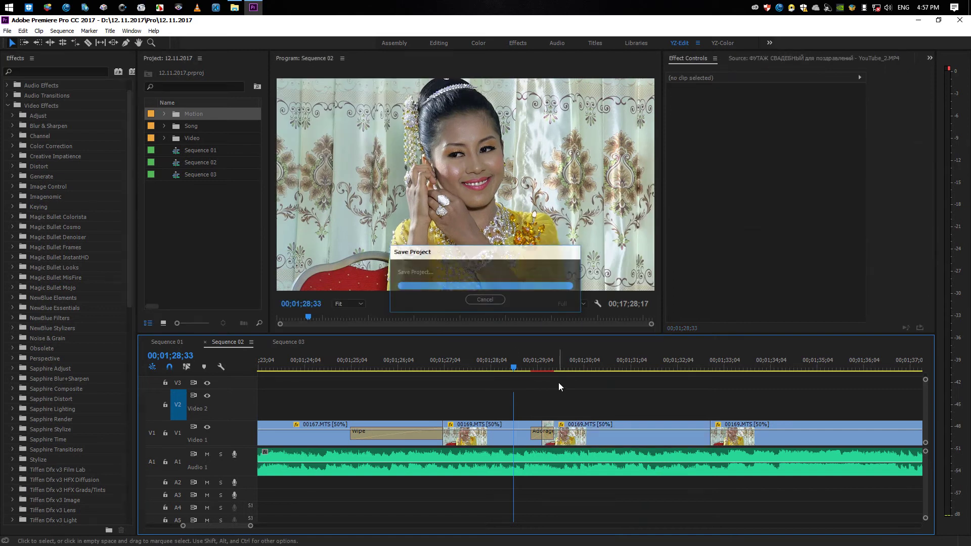
pyautogui.press('Return')
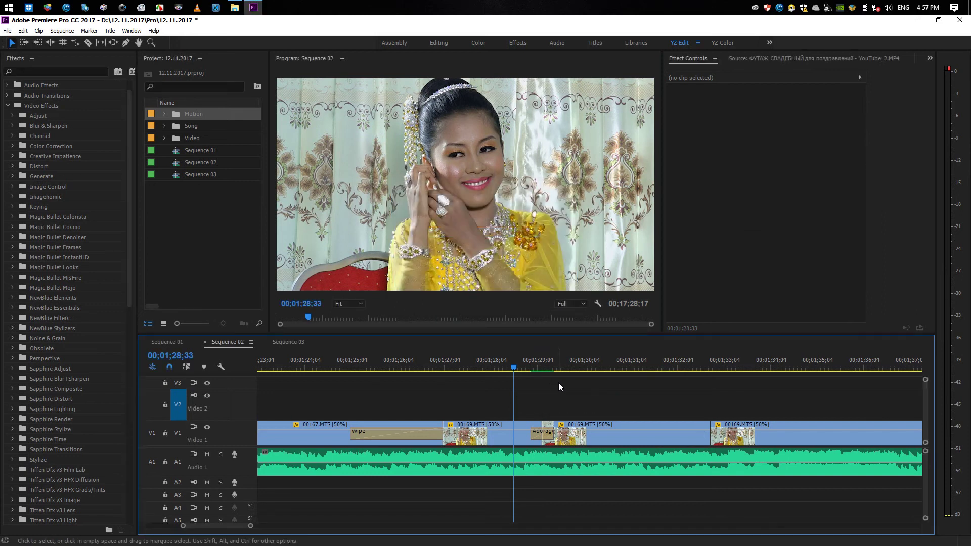
pyautogui.hotkey('ctrl', 's')
# Replay the rotated transition, then view the third 00169.MTS clip's first Rotation keyframe
pyautogui.press('space')
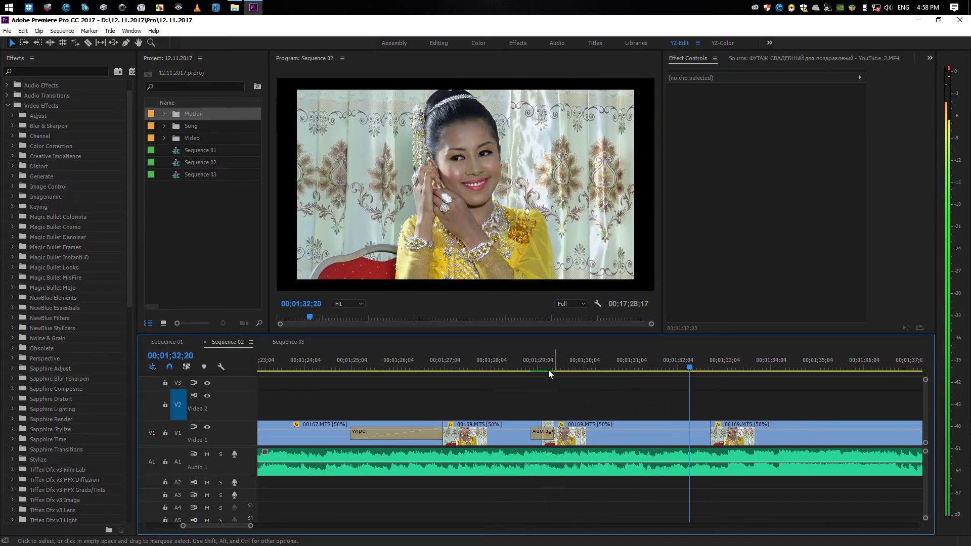
pyautogui.click(523, 363)
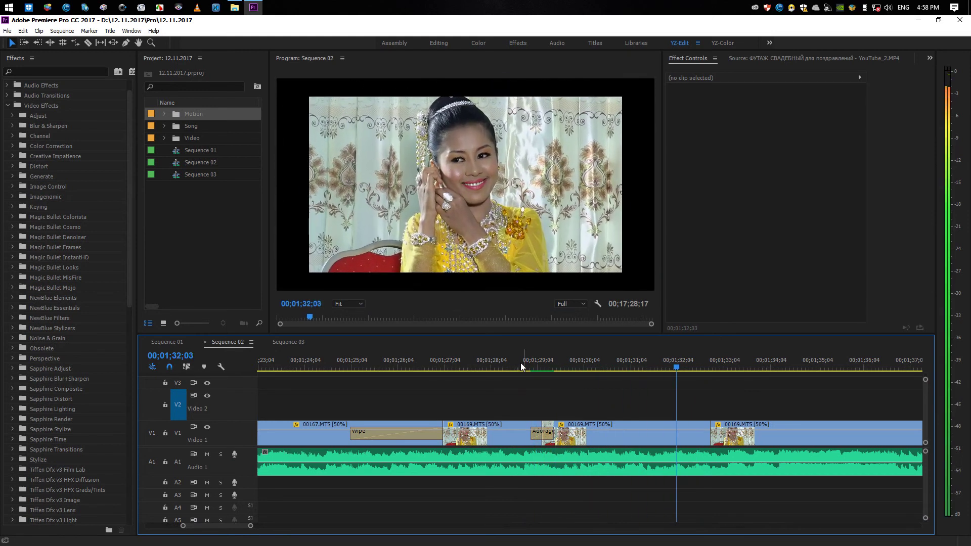
pyautogui.click(521, 367)
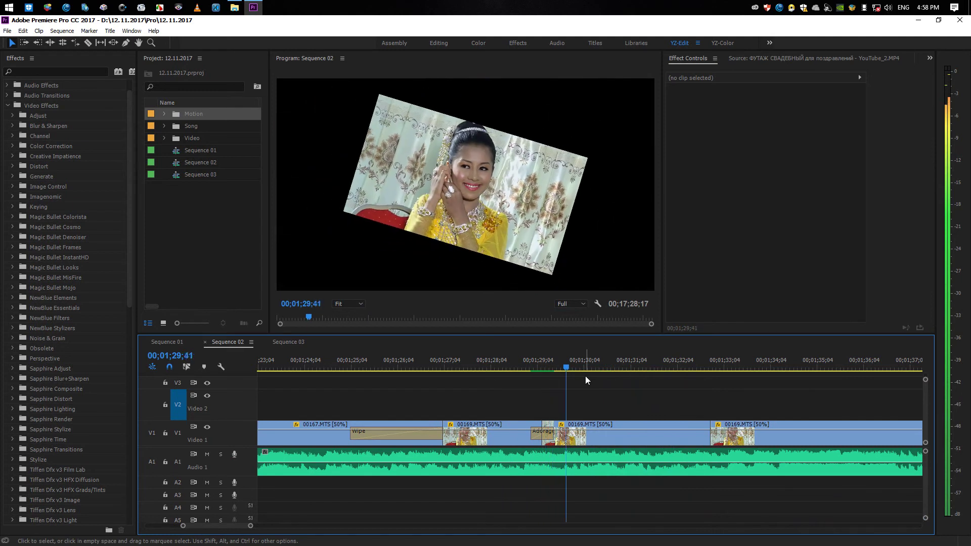
pyautogui.click(519, 365)
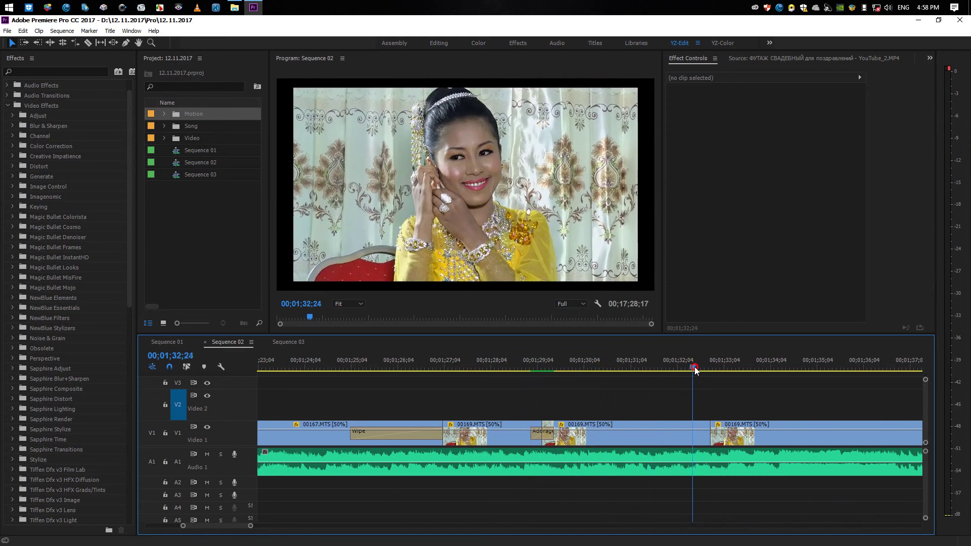
pyautogui.click(572, 373)
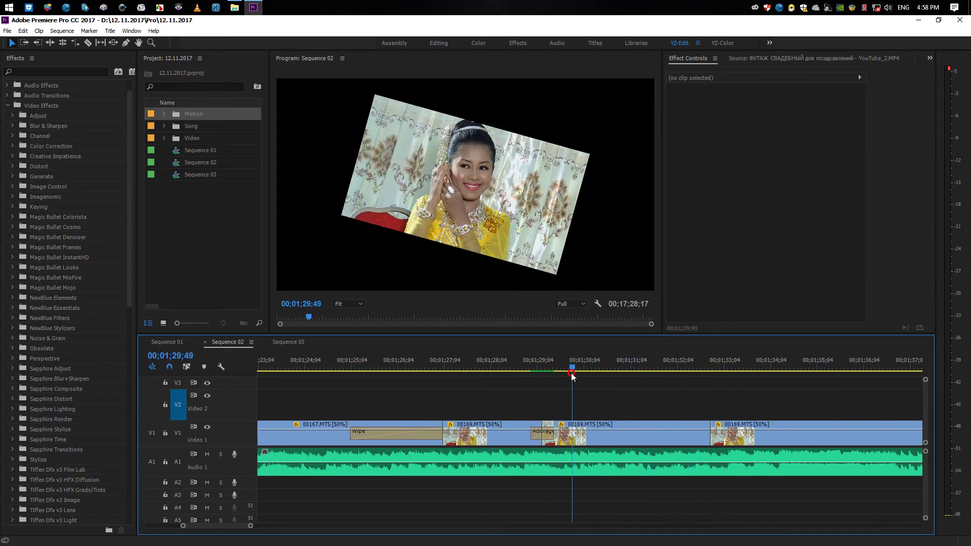
pyautogui.click(620, 438)
pyautogui.click(829, 210)
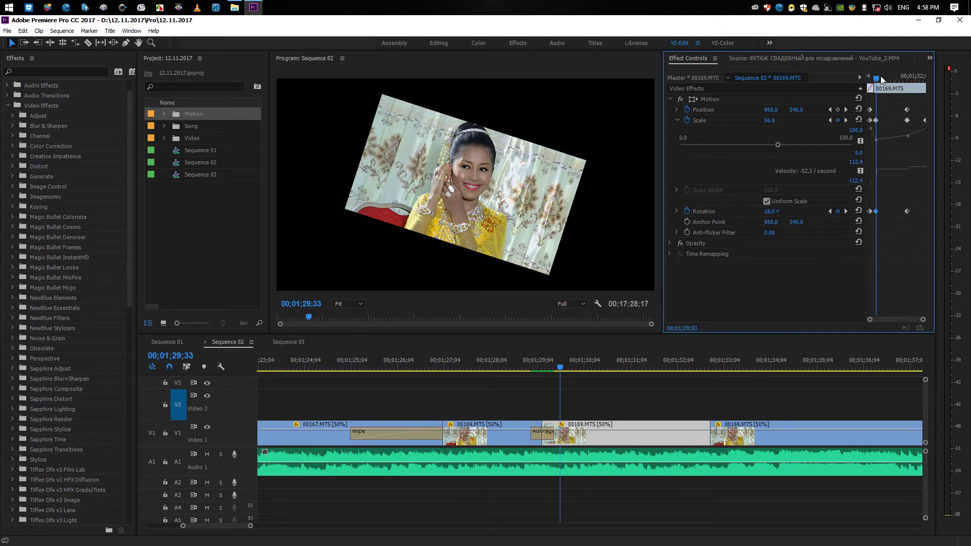
# Preview the 00169 clip's motion around 00;01;30;57 by playing the sequence from before the transition
pyautogui.moveTo(881, 77); pyautogui.dragTo(899, 85)
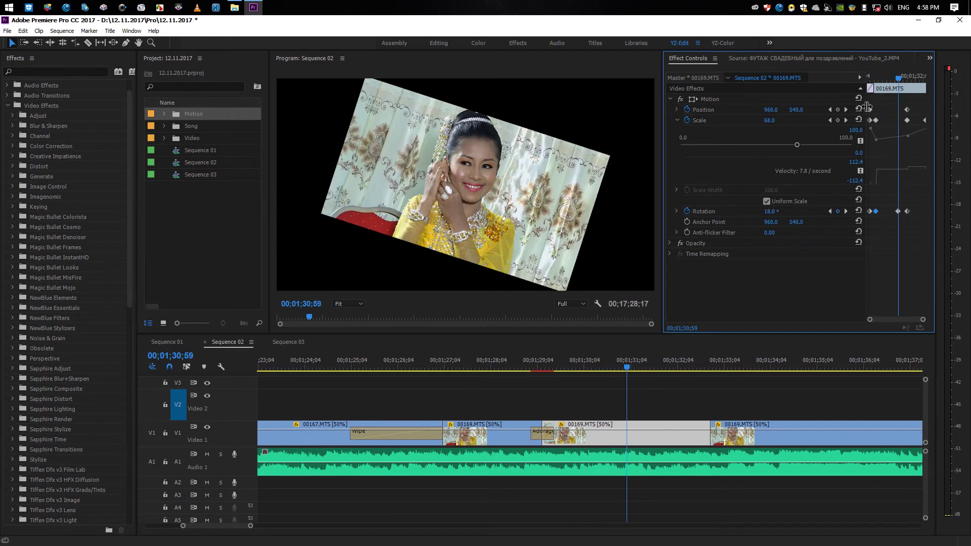
pyautogui.moveTo(627, 368); pyautogui.dragTo(545, 371)
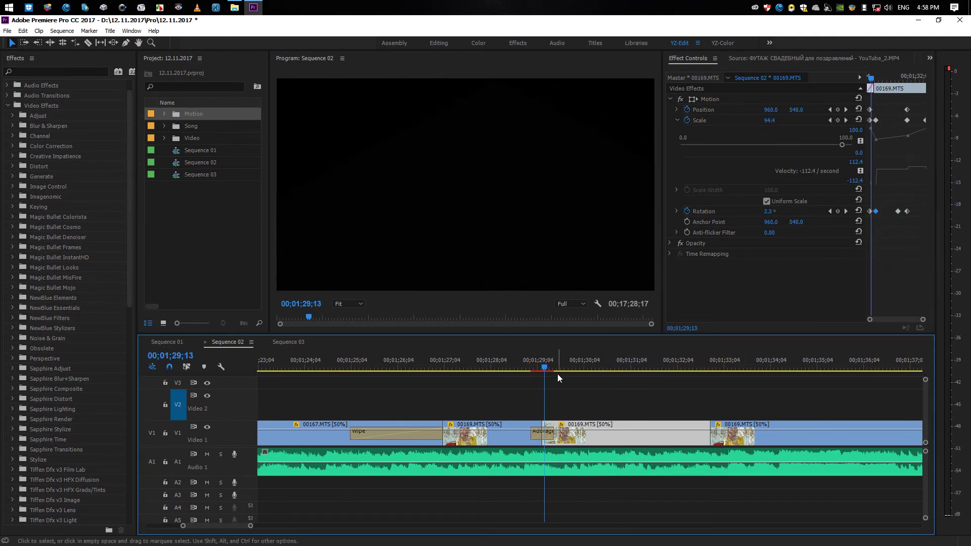
pyautogui.press('space')
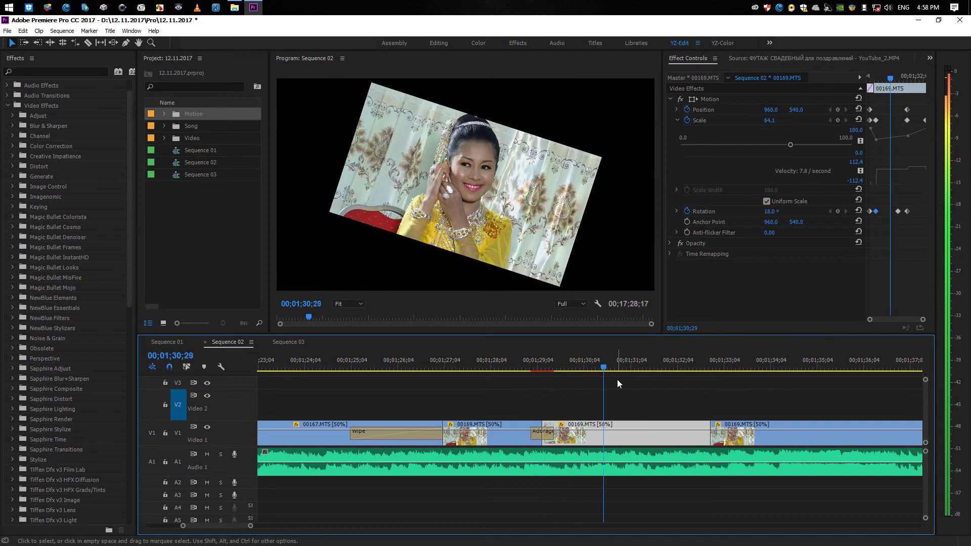
pyautogui.hotkey('ctrl', 's')
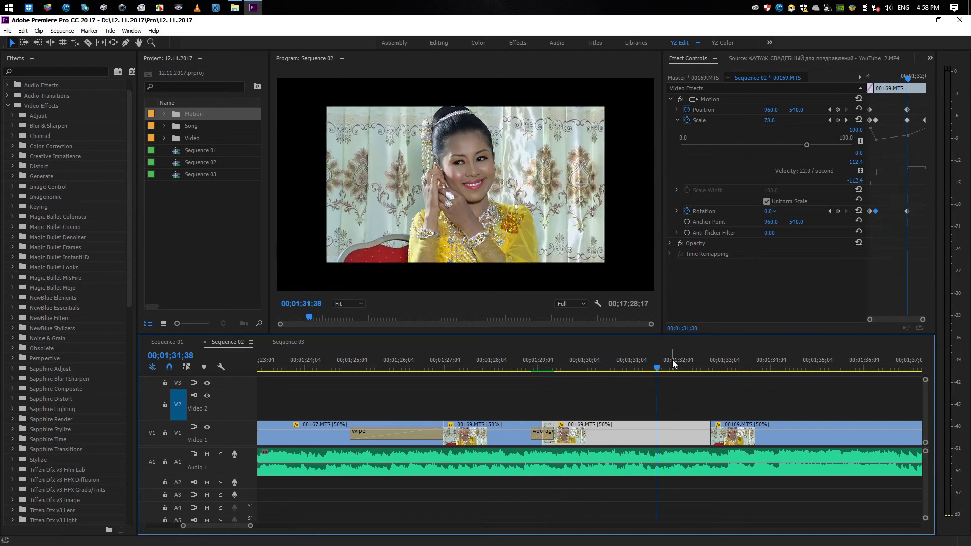
# Add a Rotation keyframe holding 18° at 00;01;30;59
pyautogui.click(830, 211)
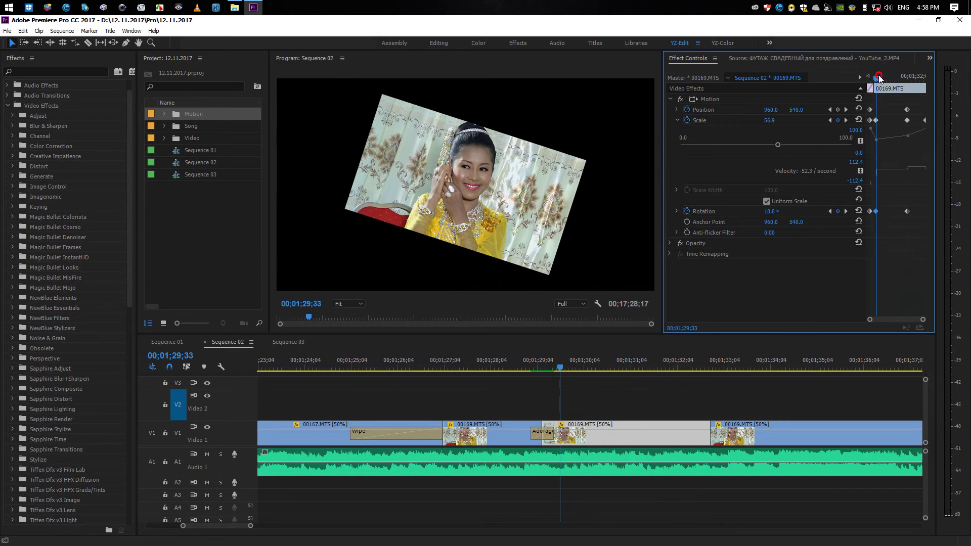
pyautogui.moveTo(879, 77); pyautogui.dragTo(899, 79)
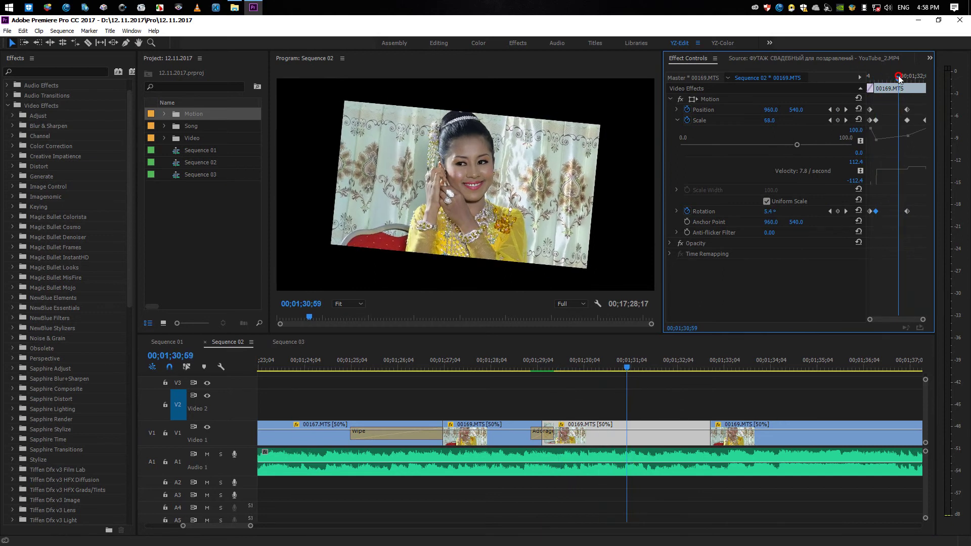
pyautogui.hotkey('ctrl', 'v')
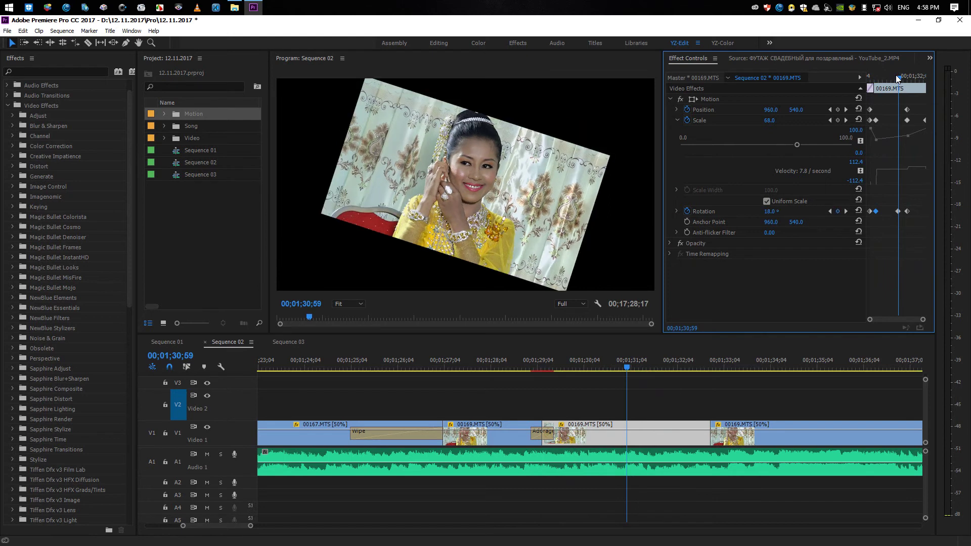
# Add a Scale keyframe holding 56.9 at the same 00;01;30;59 point
pyautogui.moveTo(905, 79)
pyautogui.mouseDown()
pyautogui.moveTo(868, 89)
pyautogui.moveTo(915, 101)
pyautogui.moveTo(872, 101)
pyautogui.moveTo(899, 90)
pyautogui.mouseUp()
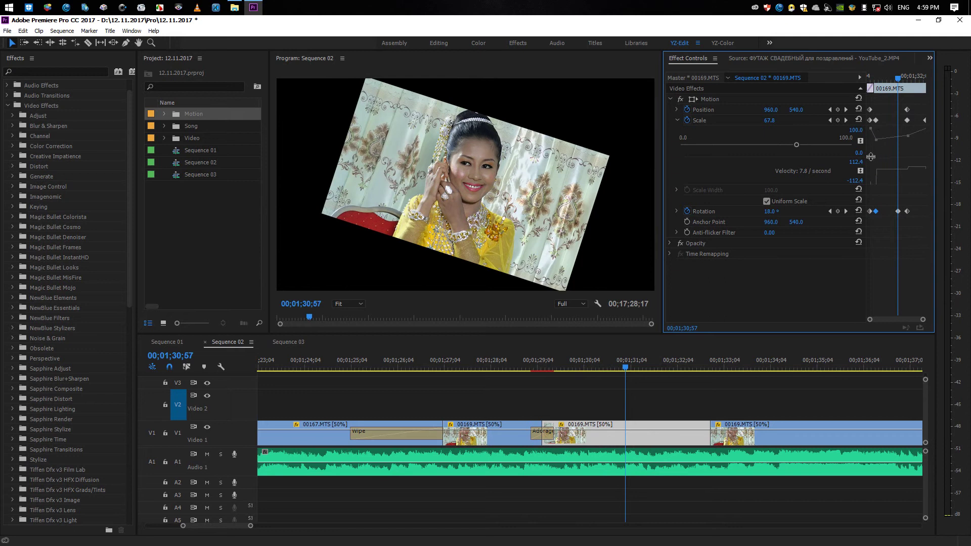
pyautogui.click(830, 211)
pyautogui.click(846, 211)
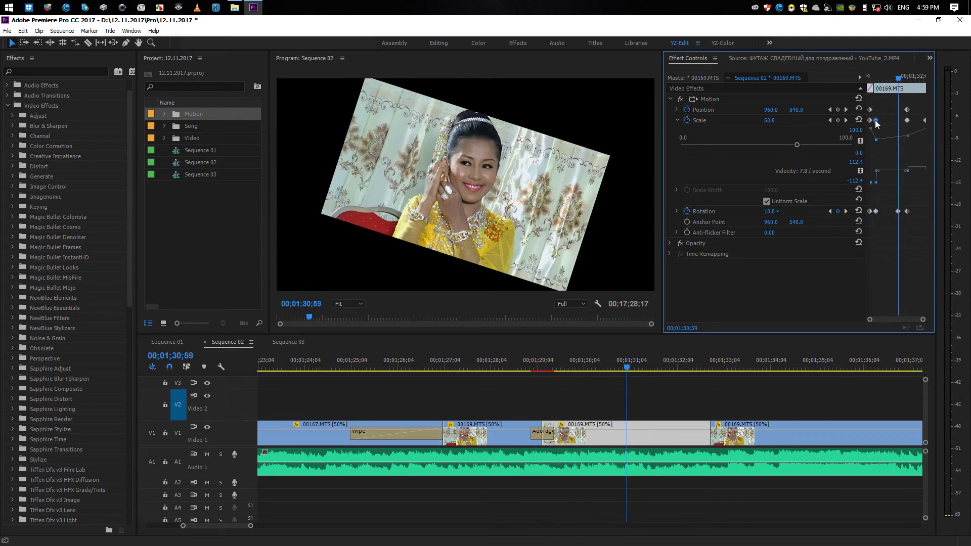
pyautogui.hotkey('ctrl', 'v')
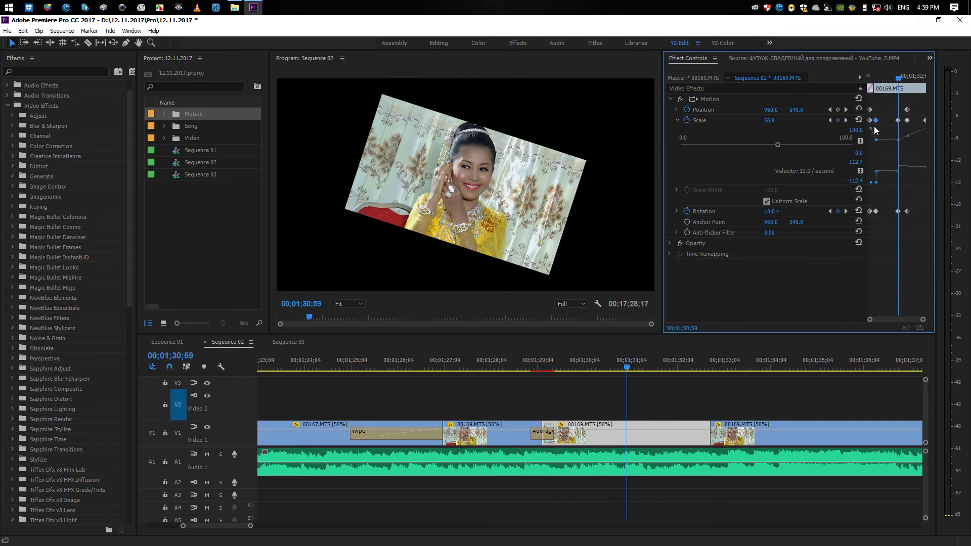
pyautogui.moveTo(897, 78)
pyautogui.mouseDown()
pyautogui.moveTo(852, 90)
pyautogui.moveTo(928, 92)
pyautogui.moveTo(855, 110)
pyautogui.mouseUp()
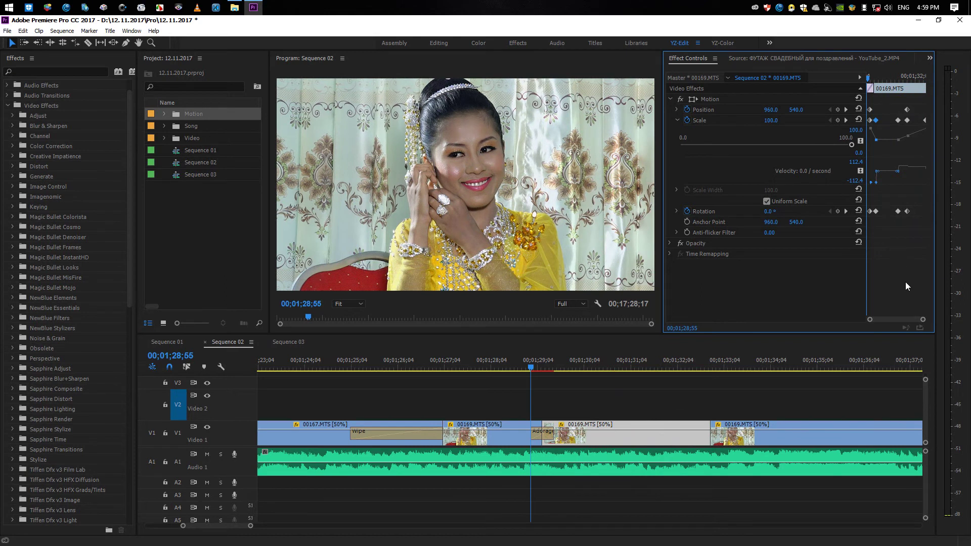
# Render previews for Sequence 02 and save the project
pyautogui.click(905, 286)
pyautogui.click(641, 392)
pyautogui.press('Return')
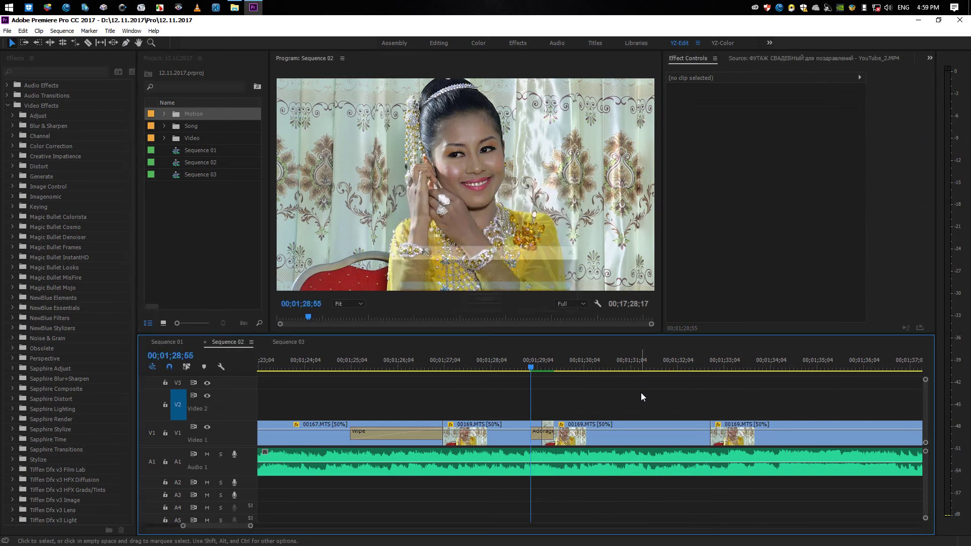
pyautogui.hotkey('ctrl', 's')
# Replay the 00169 clip's scale and rotation animation several times from around 01;24–01;28
pyautogui.press('space')
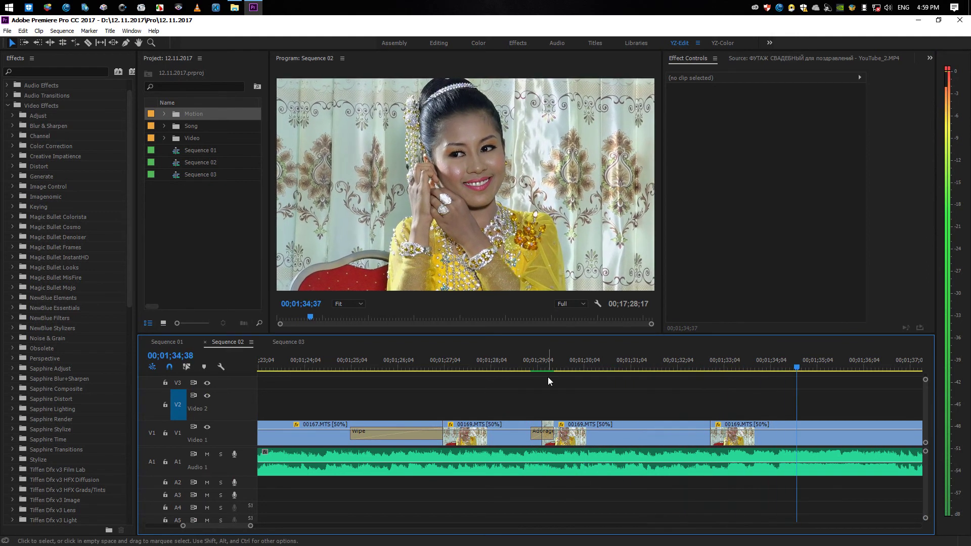
pyautogui.press('-')
pyautogui.press('-')
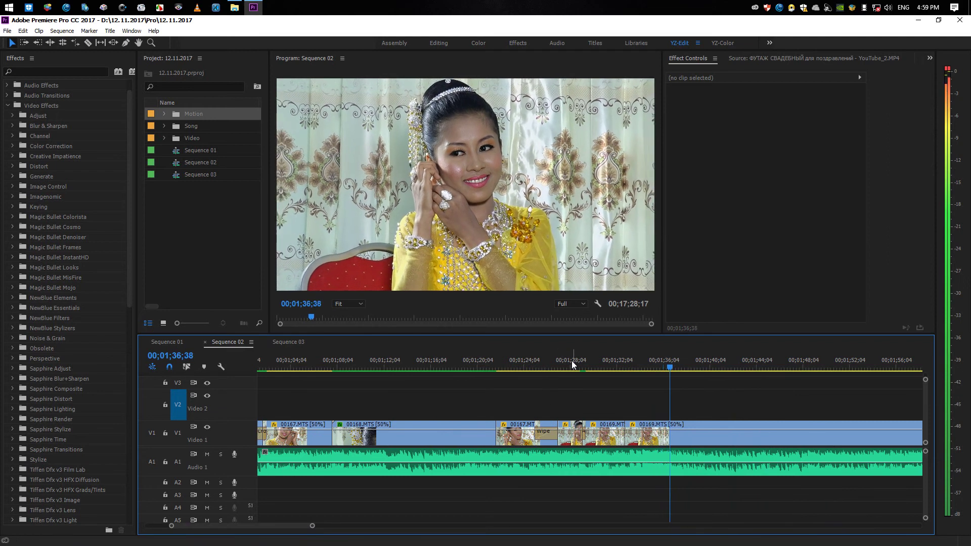
pyautogui.press('space')
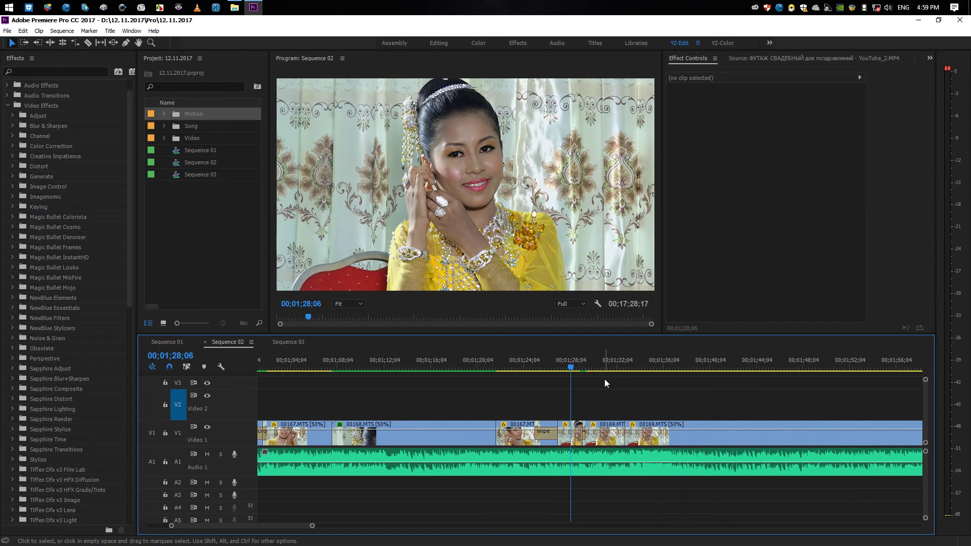
pyautogui.press('space')
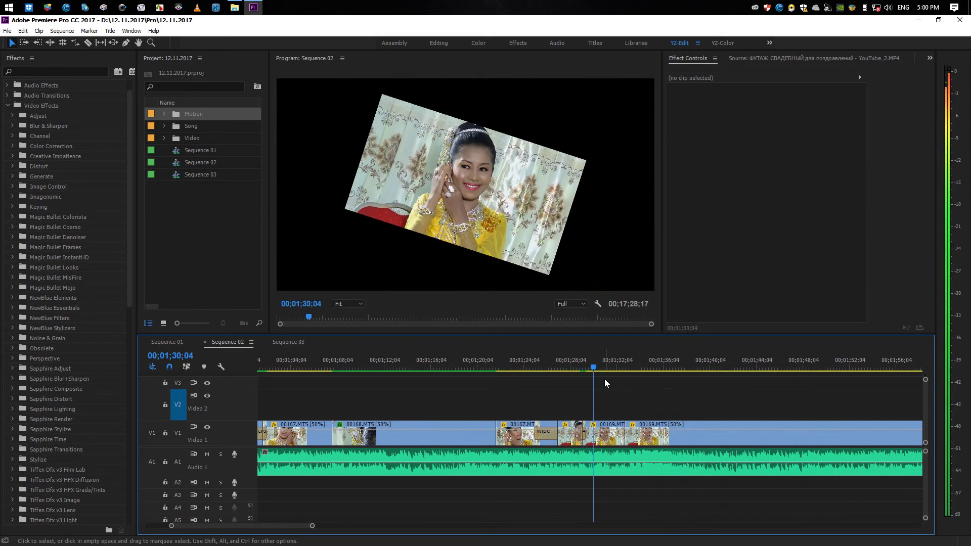
pyautogui.click(617, 435)
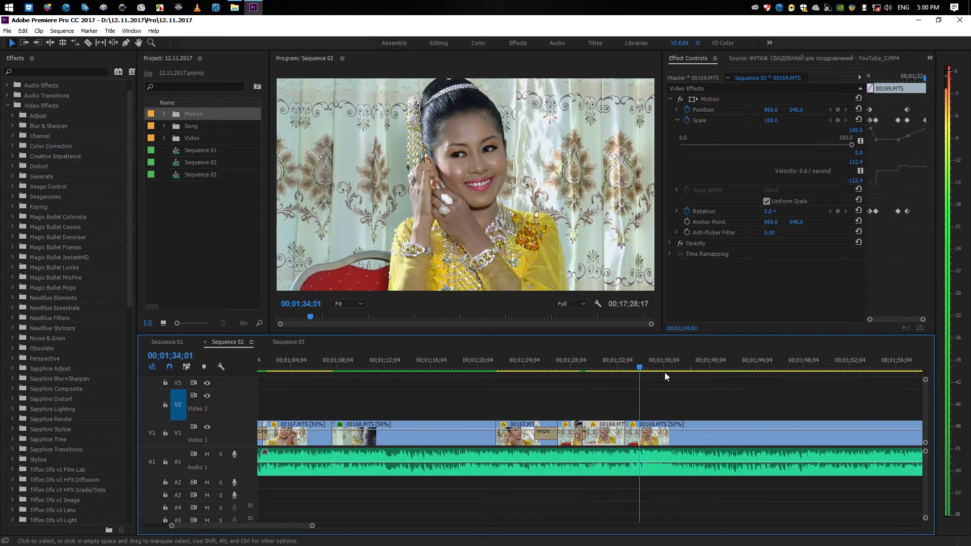
pyautogui.click(576, 361)
pyautogui.press('space')
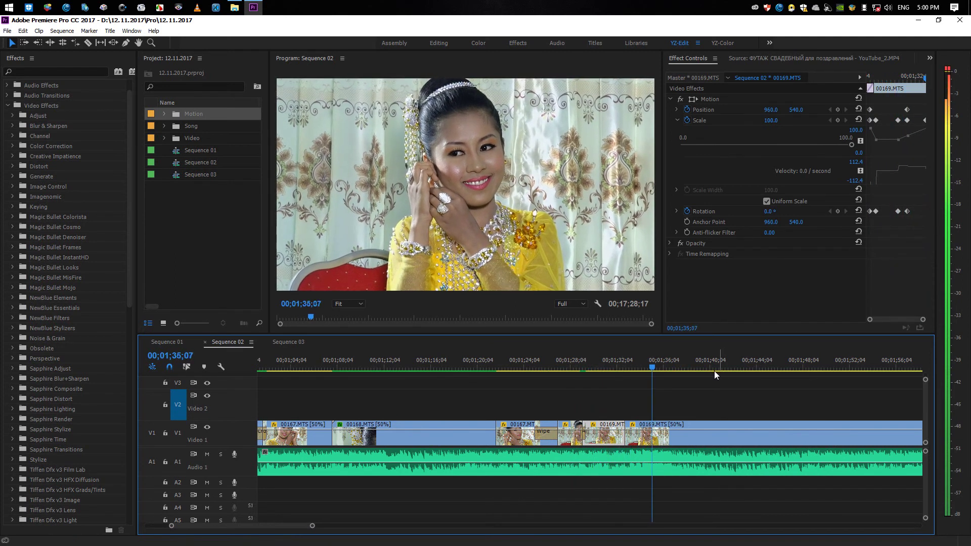
pyautogui.click(532, 364)
pyautogui.press('space')
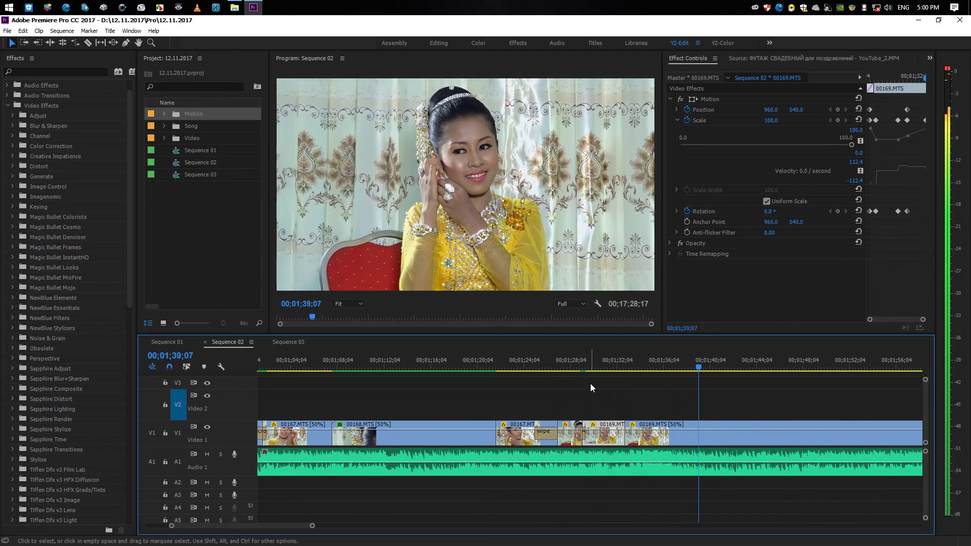
pyautogui.click(549, 362)
# Try lifting the 00169 clip onto V2, then undo the trial moves
pyautogui.moveTo(549, 362); pyautogui.dragTo(606, 375)
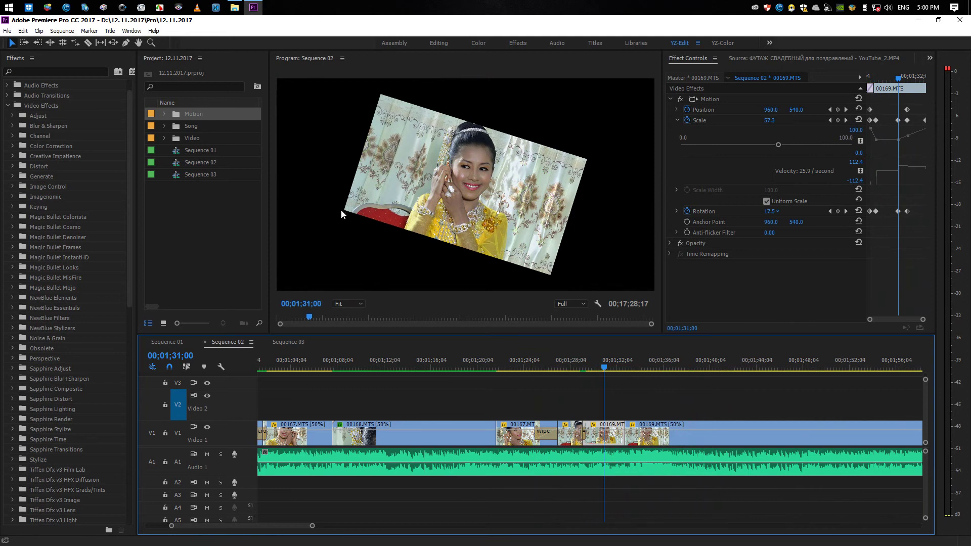
pyautogui.moveTo(490, 364); pyautogui.dragTo(594, 377)
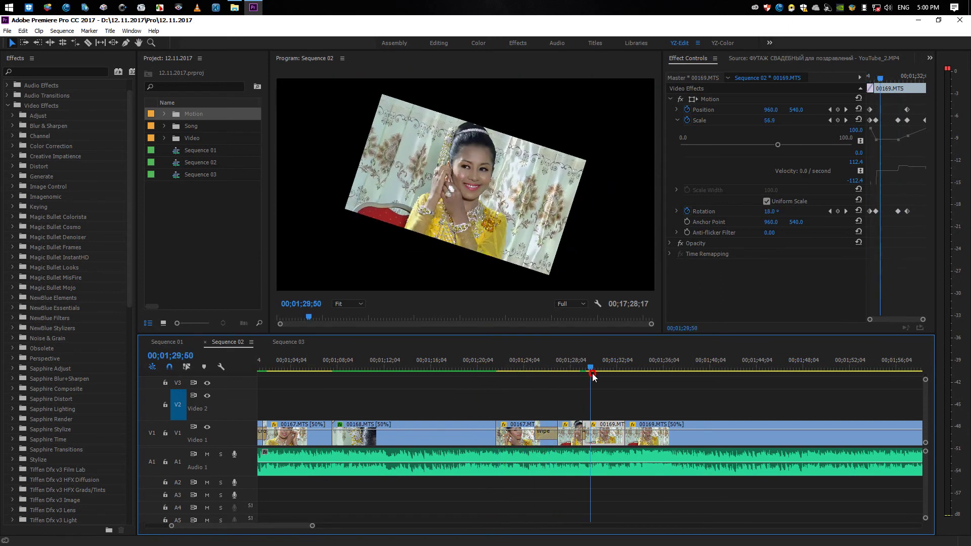
pyautogui.moveTo(608, 439); pyautogui.dragTo(608, 405)
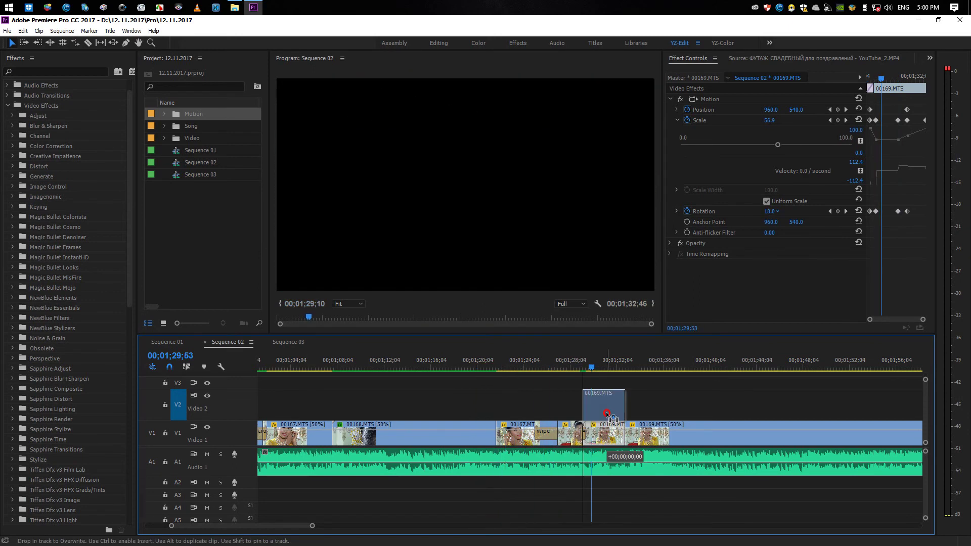
pyautogui.press('=')
pyautogui.press('=')
pyautogui.moveTo(554, 367); pyautogui.dragTo(569, 367)
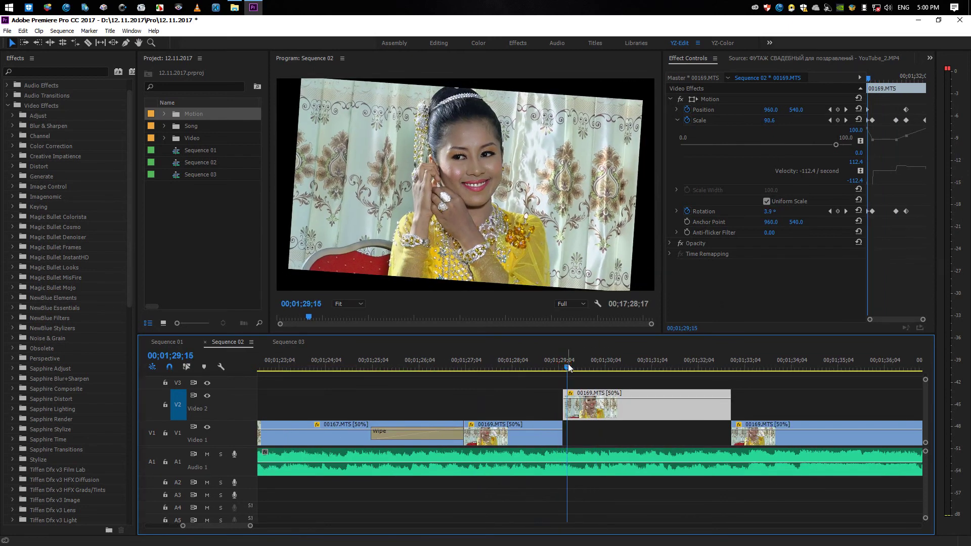
pyautogui.hotkey('ctrl', 'z')
pyautogui.moveTo(581, 421)
pyautogui.mouseDown()
pyautogui.moveTo(601, 430)
pyautogui.moveTo(598, 415)
pyautogui.mouseUp()
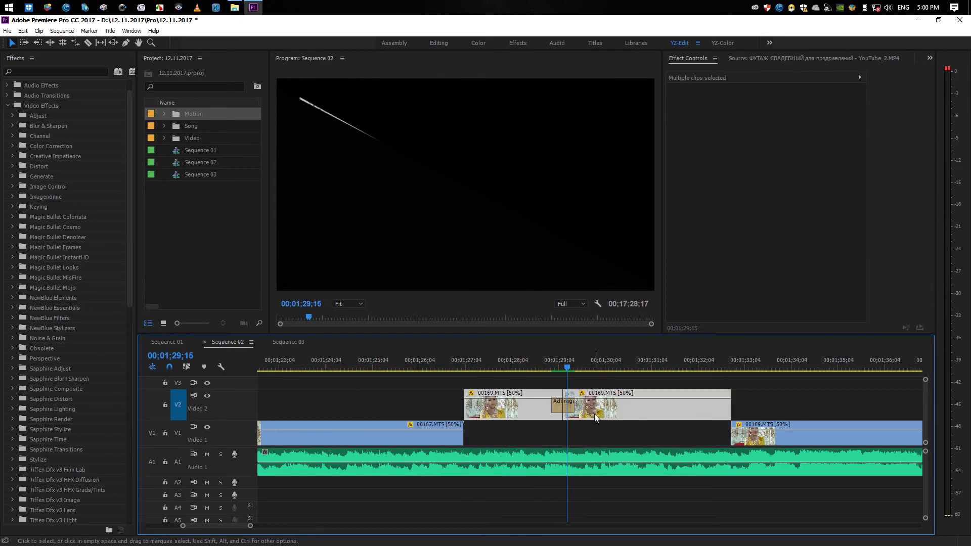
pyautogui.hotkey('ctrl', 'z')
pyautogui.moveTo(418, 373); pyautogui.dragTo(462, 369)
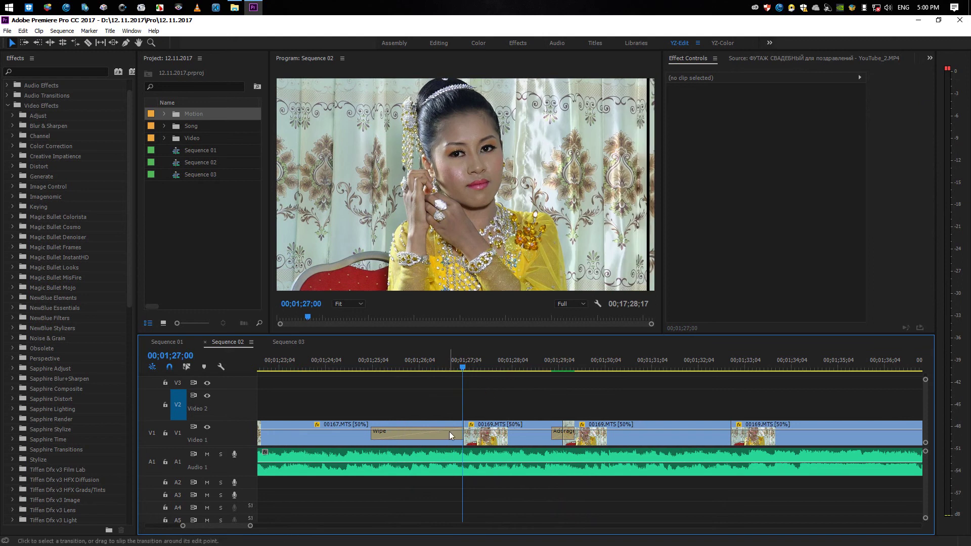
pyautogui.scroll(-2, 605, 404)
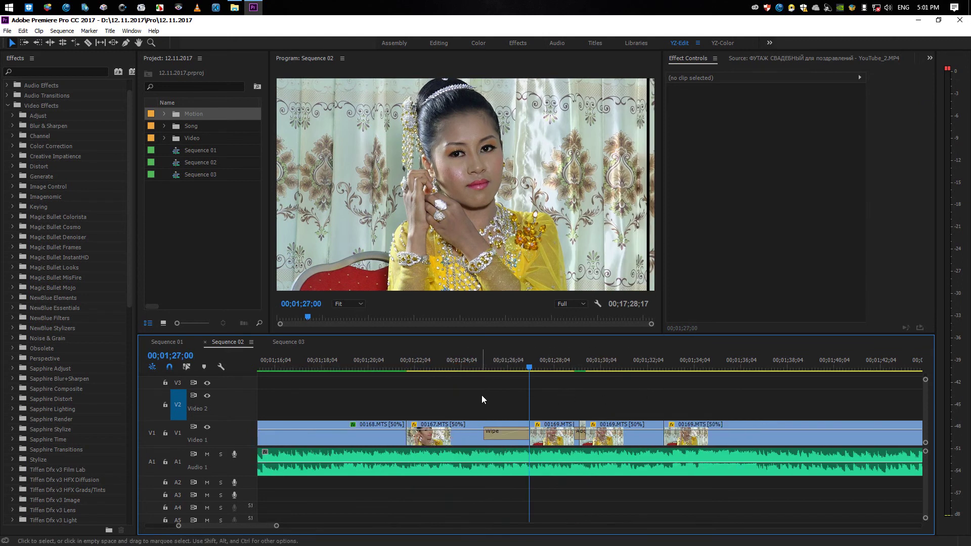
# Move the 00167 and 00169 clips with their Wipe up onto V2 together
pyautogui.moveTo(481, 396); pyautogui.dragTo(617, 434)
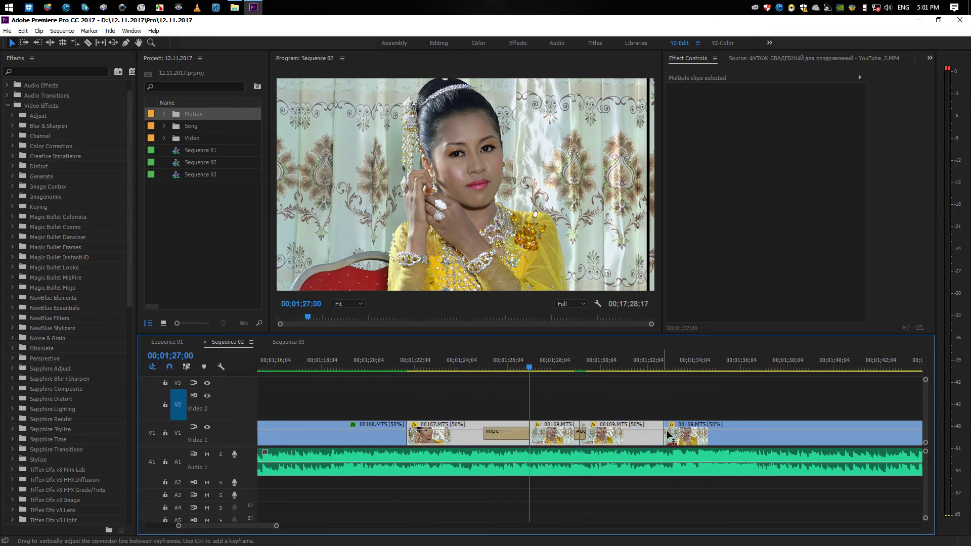
pyautogui.moveTo(686, 444); pyautogui.dragTo(687, 432)
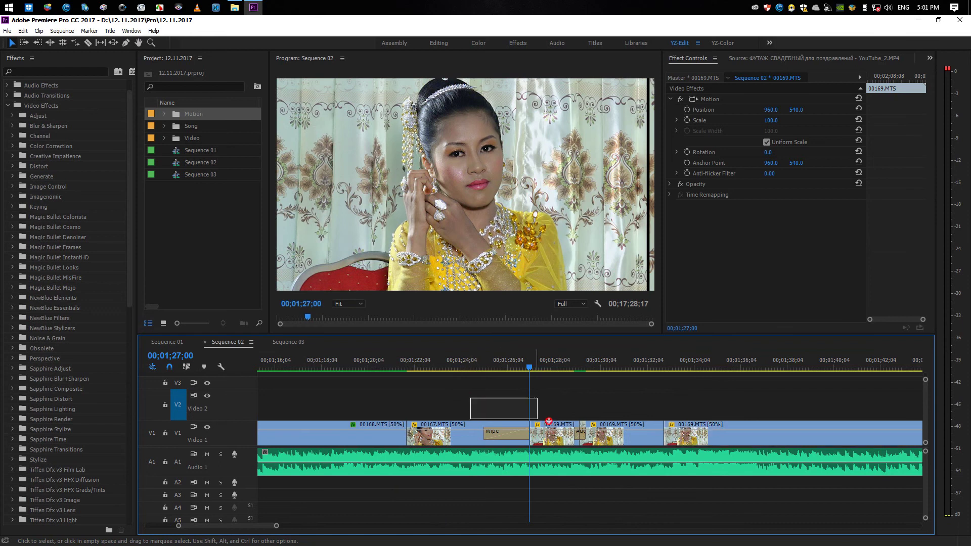
pyautogui.moveTo(473, 403)
pyautogui.mouseDown()
pyautogui.moveTo(694, 439)
pyautogui.moveTo(693, 407)
pyautogui.mouseUp()
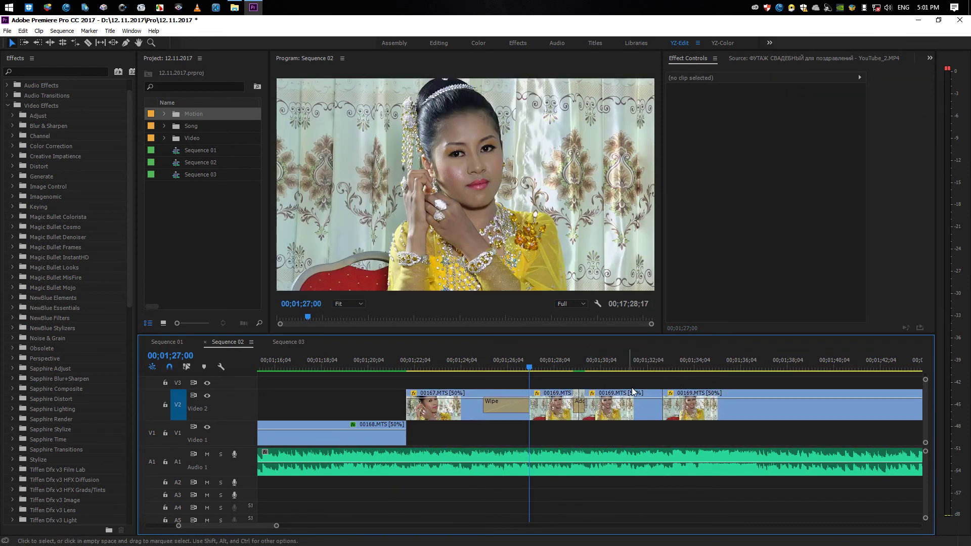
# Try moving 00167.MTS back down to V1, then undo that move
pyautogui.click(621, 415)
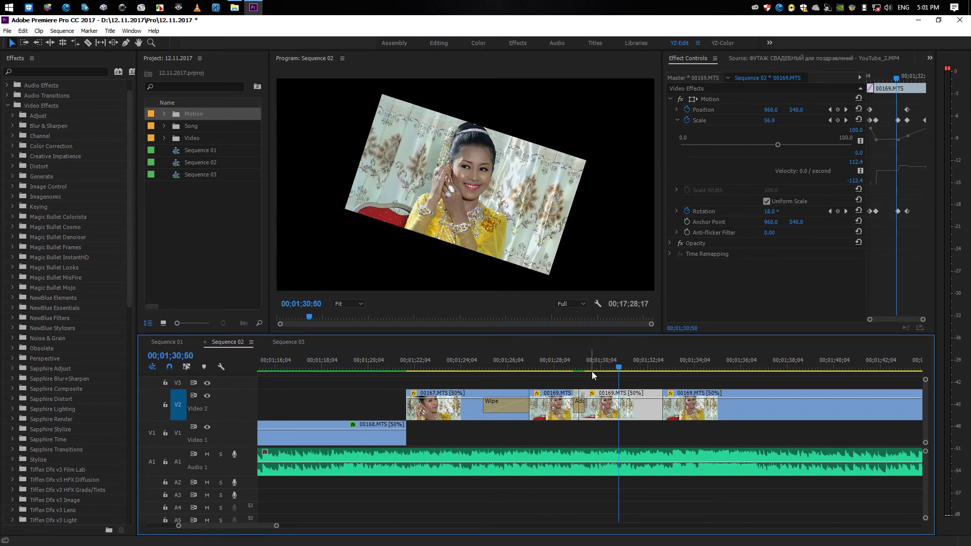
pyautogui.click(593, 383)
pyautogui.click(462, 411)
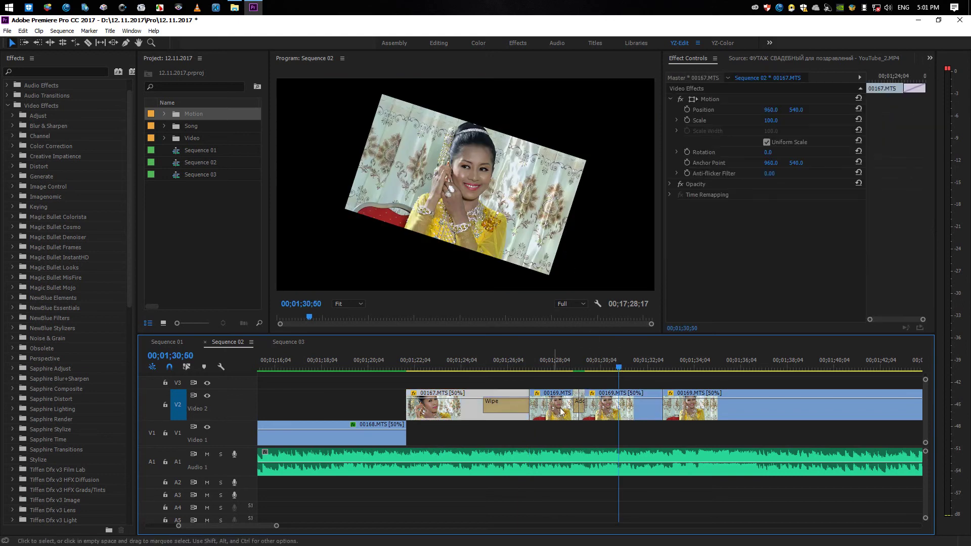
pyautogui.click(617, 412)
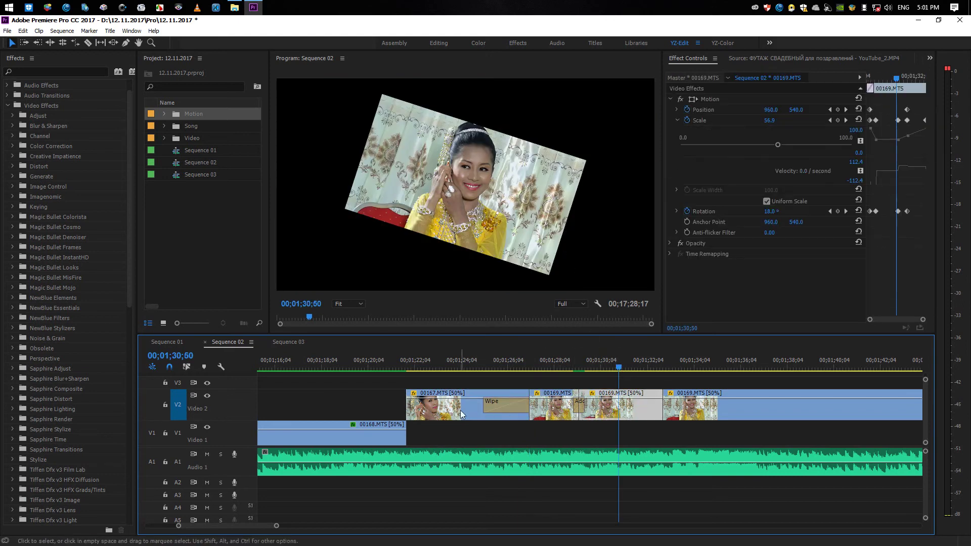
pyautogui.moveTo(461, 415); pyautogui.dragTo(462, 431)
pyautogui.click(504, 365)
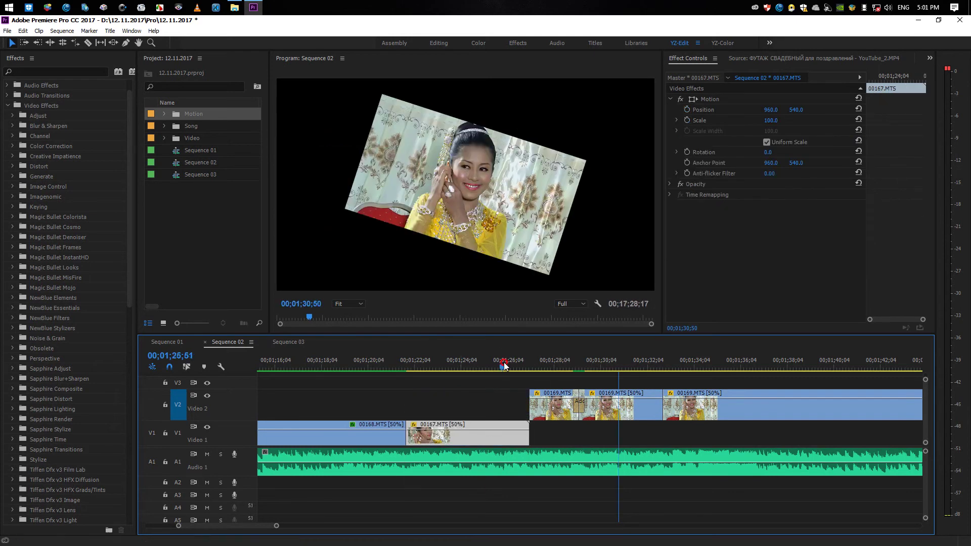
pyautogui.moveTo(505, 365); pyautogui.dragTo(536, 369)
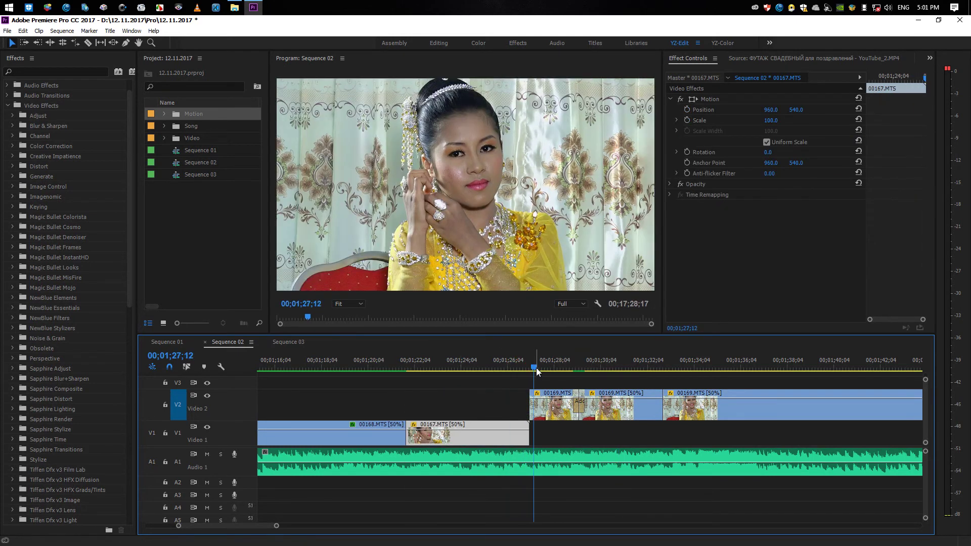
pyautogui.hotkey('ctrl', 'z')
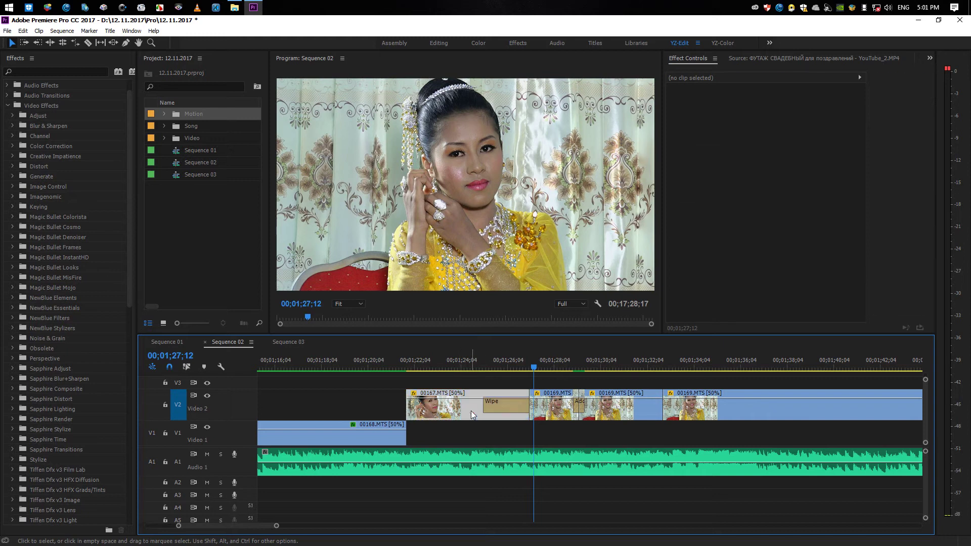
# Inspect the 00169 clips' scale keyframes and motion settings on V2
pyautogui.click(471, 411)
pyautogui.click(618, 416)
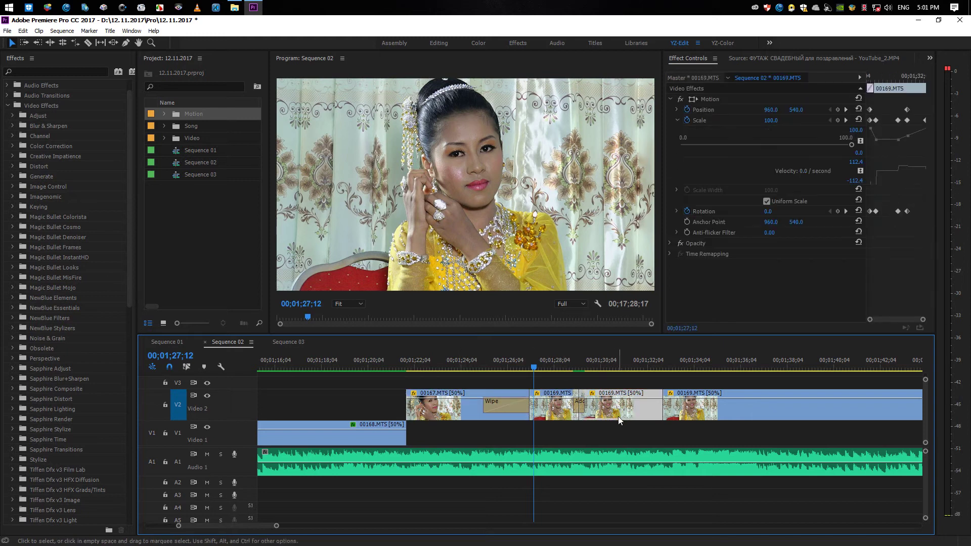
pyautogui.click(695, 414)
pyautogui.moveTo(688, 369); pyautogui.dragTo(619, 375)
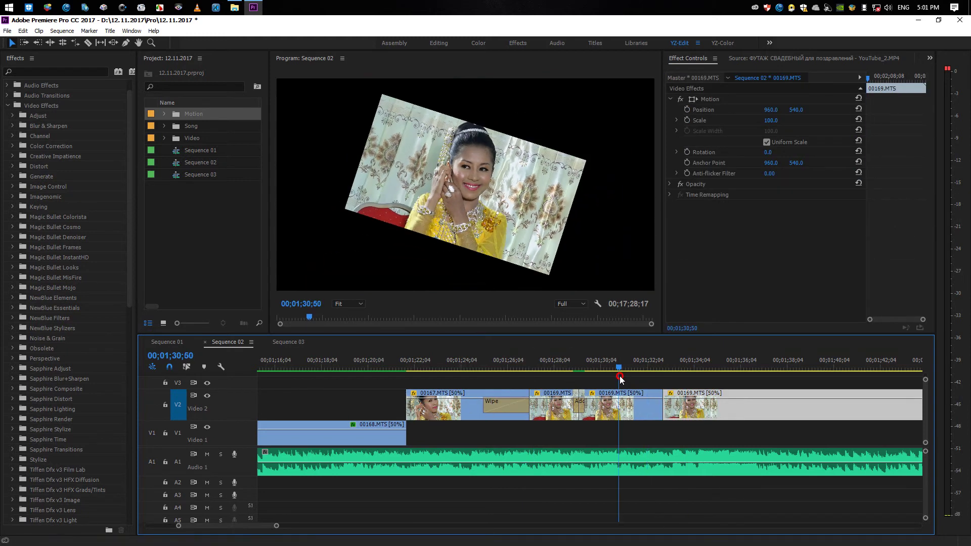
# Set an In point on the Видеозаставка clip from the Motion bin and drop it onto V1 beneath 00169
pyautogui.doubleClick(186, 115)
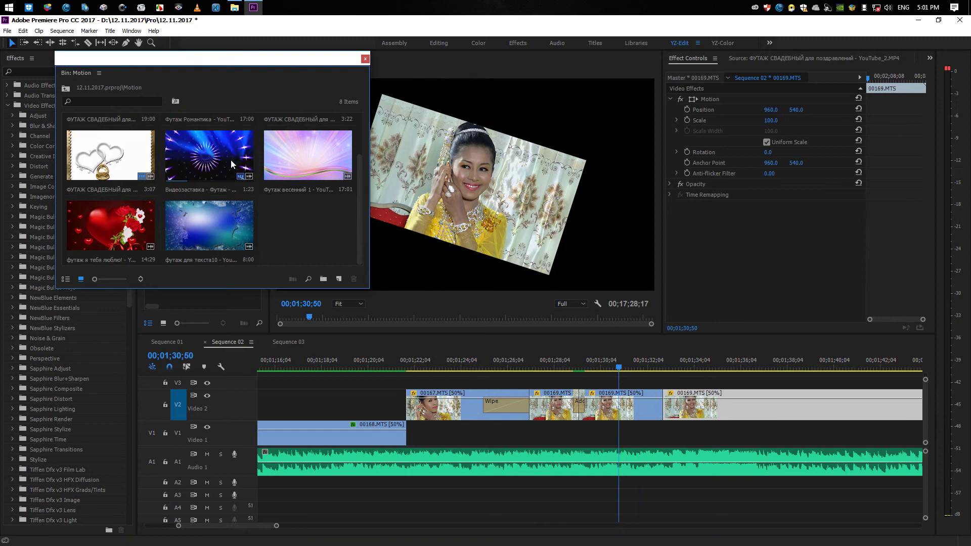
pyautogui.doubleClick(198, 163)
pyautogui.moveTo(787, 301); pyautogui.dragTo(814, 310)
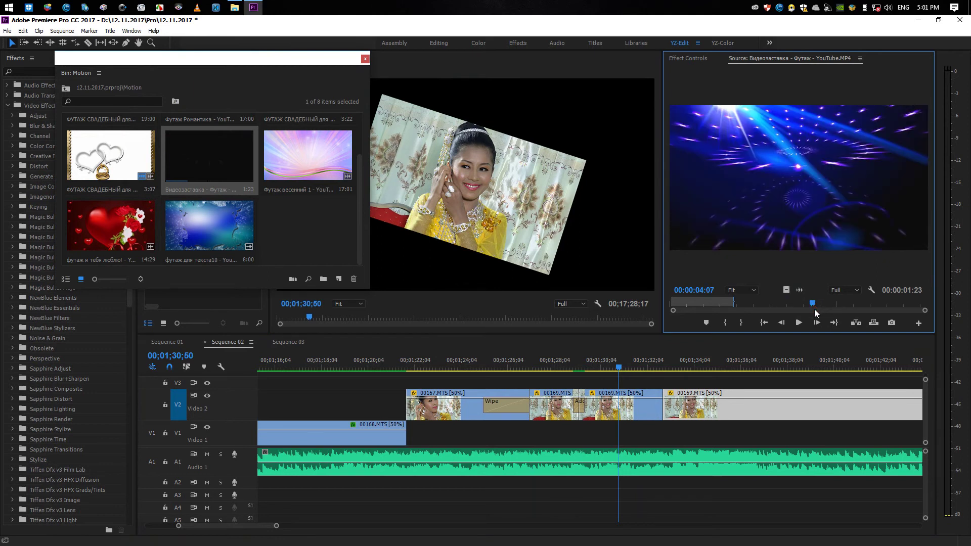
pyautogui.press('i')
pyautogui.moveTo(814, 309); pyautogui.dragTo(927, 310)
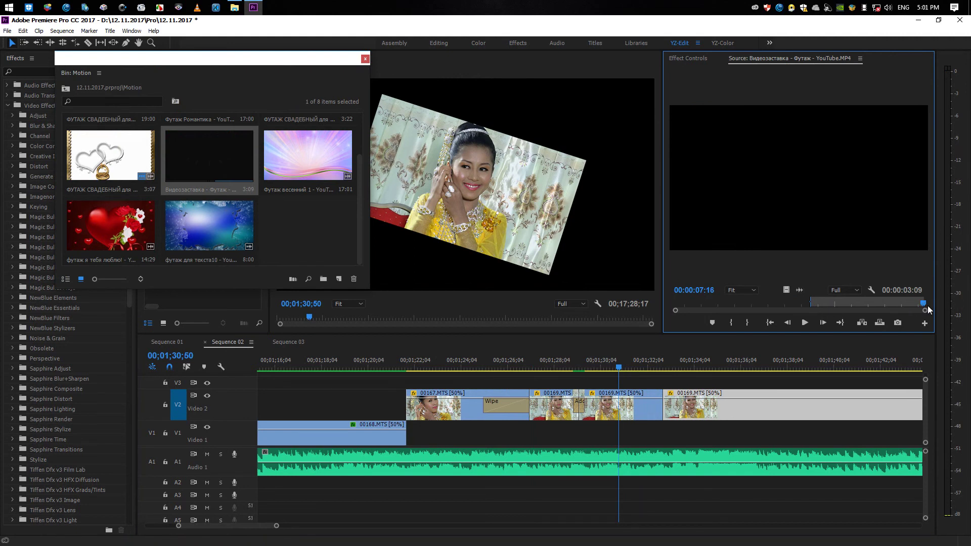
pyautogui.moveTo(757, 331); pyautogui.dragTo(580, 438)
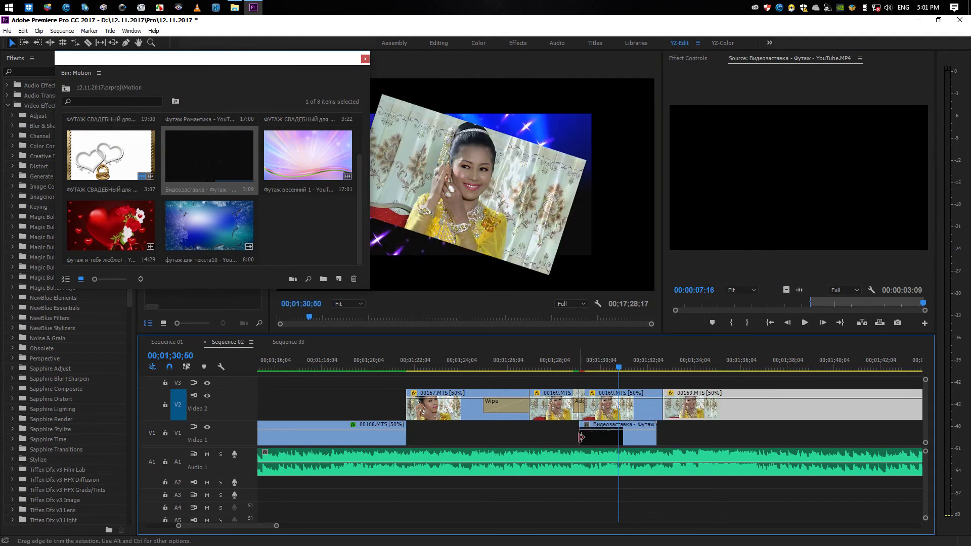
pyautogui.moveTo(601, 365)
pyautogui.mouseDown()
pyautogui.moveTo(588, 368)
pyautogui.moveTo(607, 366)
pyautogui.mouseUp()
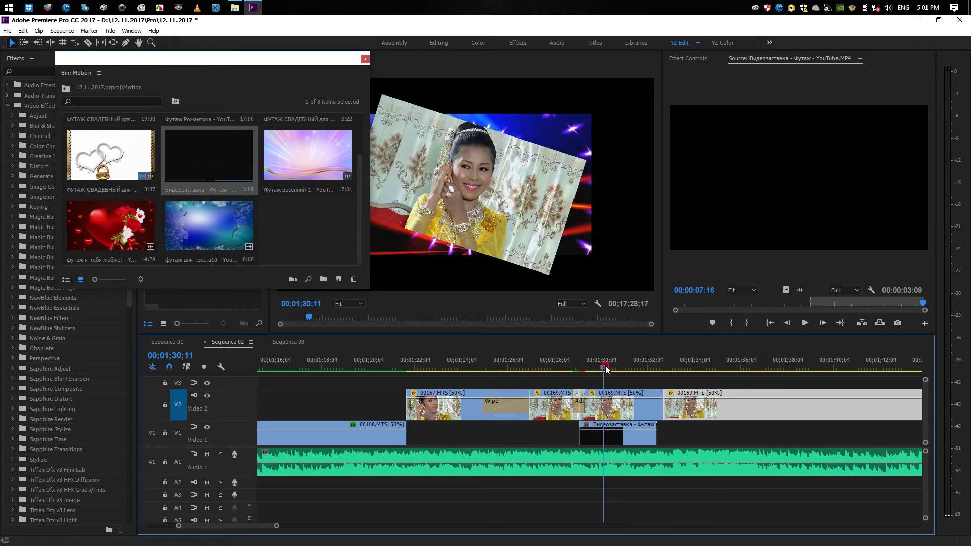
pyautogui.click(364, 58)
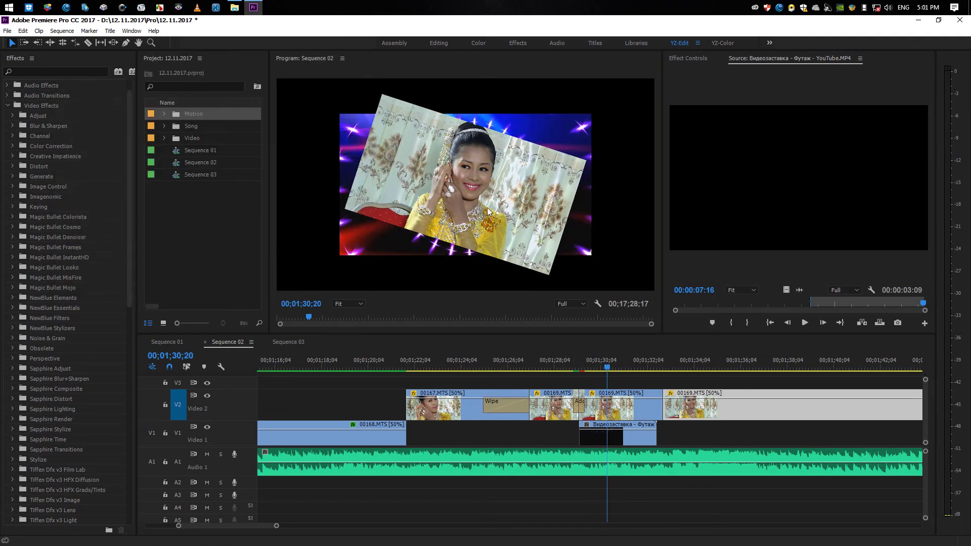
# Apply Set to Frame Size to the V1 background clip and check the frames around 01;30
pyautogui.click(627, 438)
pyautogui.rightClick(629, 437)
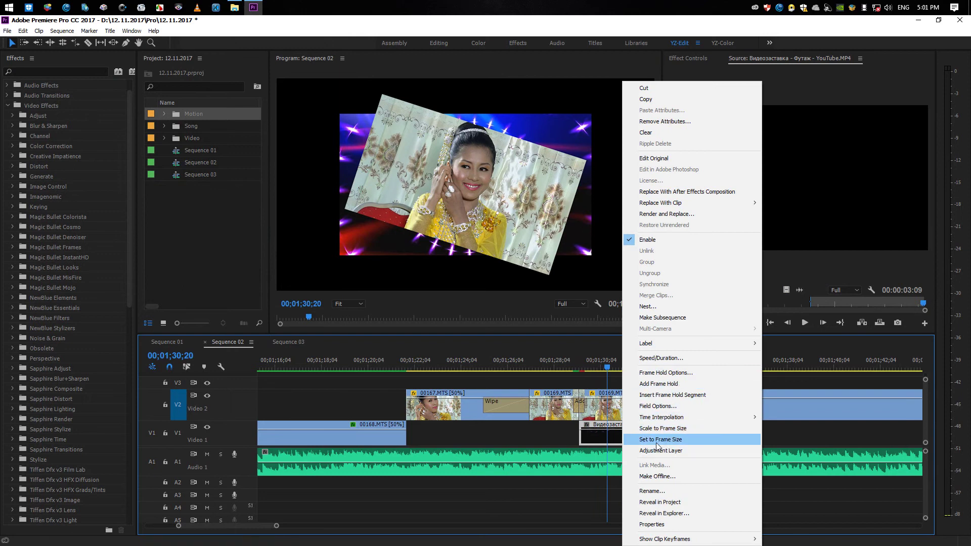
pyautogui.click(674, 443)
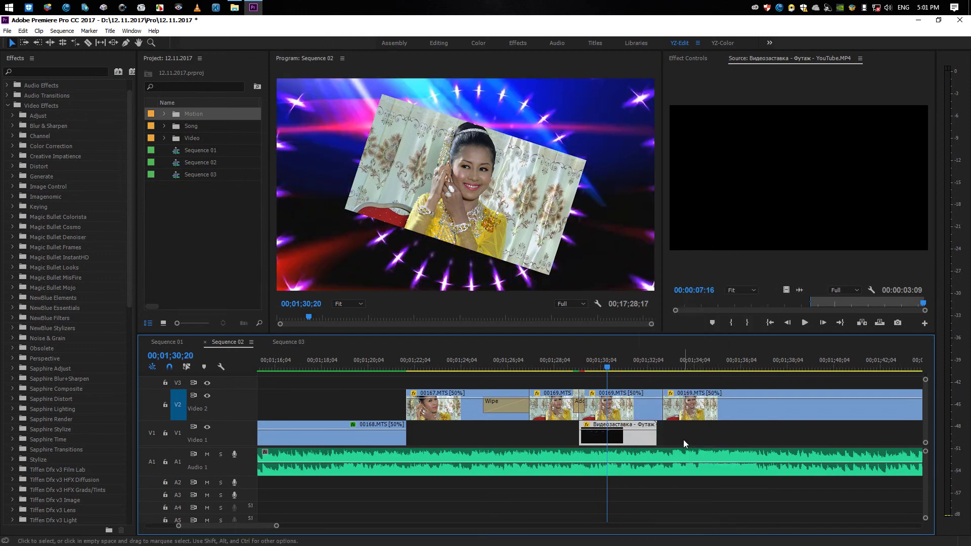
pyautogui.click(592, 369)
pyautogui.moveTo(593, 369); pyautogui.dragTo(653, 385)
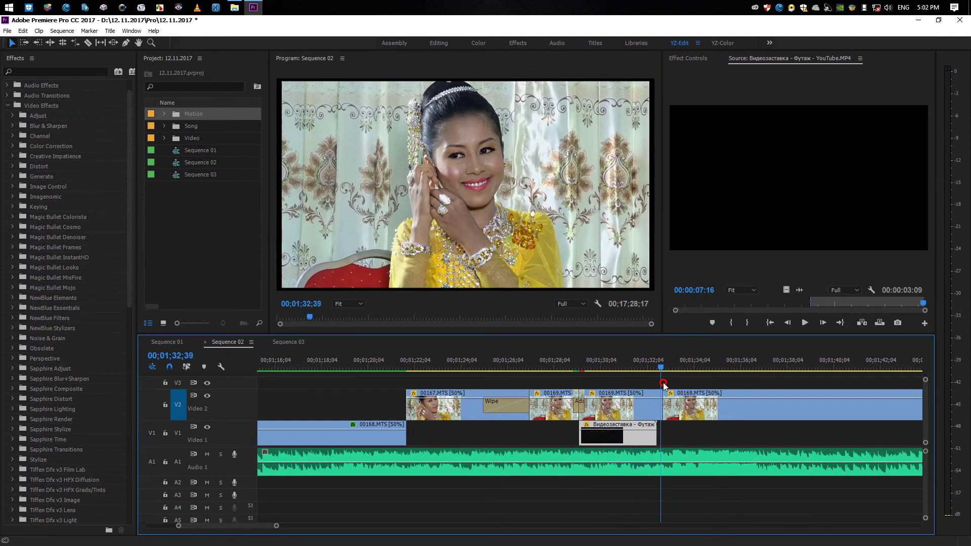
pyautogui.moveTo(654, 384); pyautogui.dragTo(619, 384)
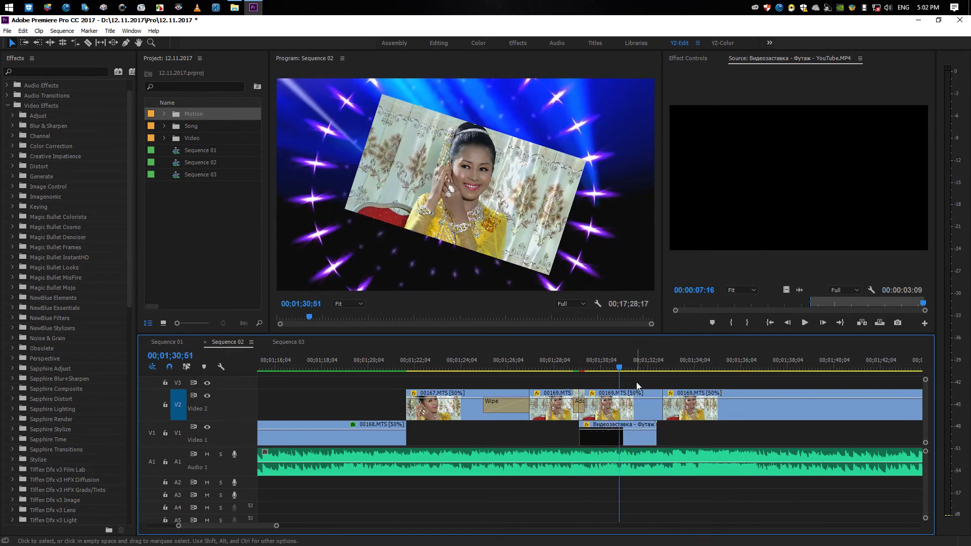
# Render previews for the new background section and save the project
pyautogui.hotkey('ctrl', 's')
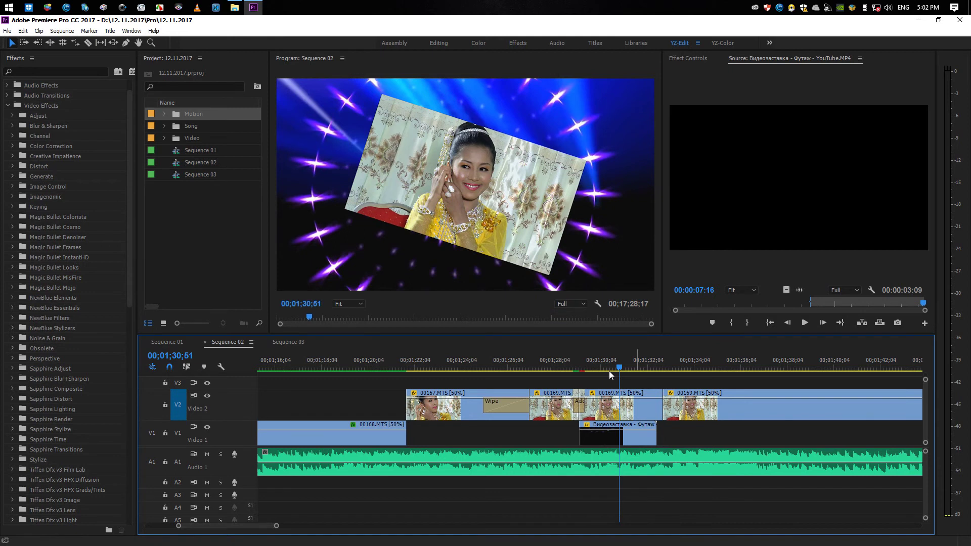
pyautogui.press('Return')
pyautogui.hotkey('ctrl', 's')
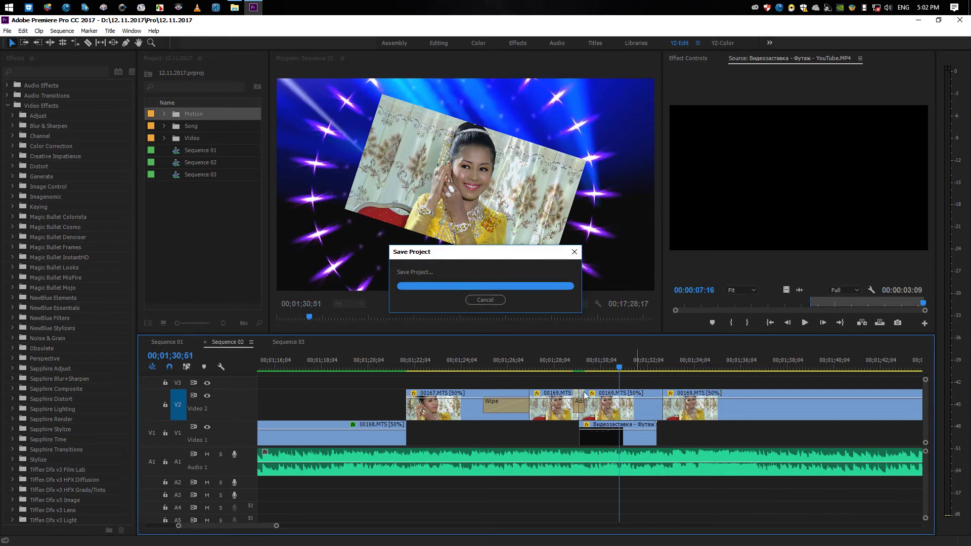
# Play the section, save, and watch 00169.MTS's motion settings in Effect Controls during playback
pyautogui.press('space')
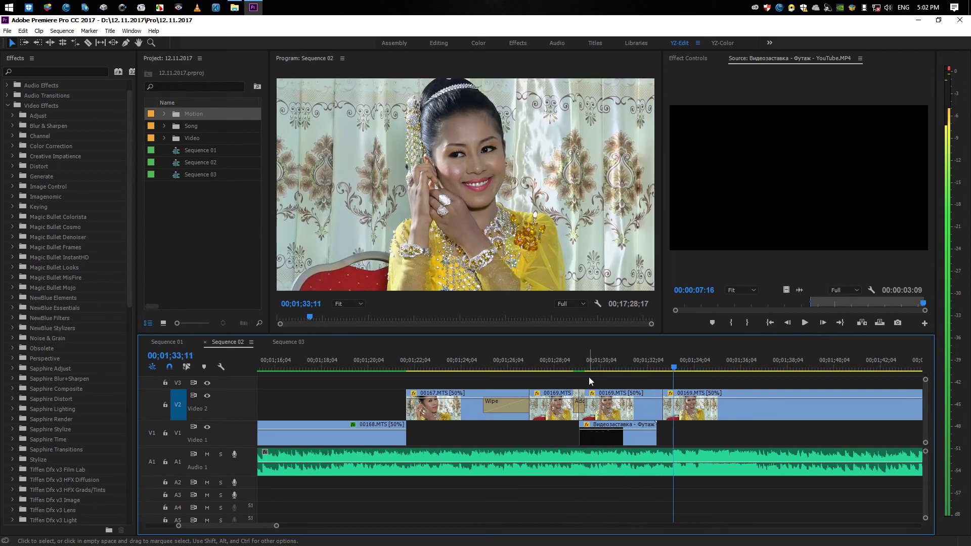
pyautogui.press('space')
pyautogui.hotkey('ctrl', 's')
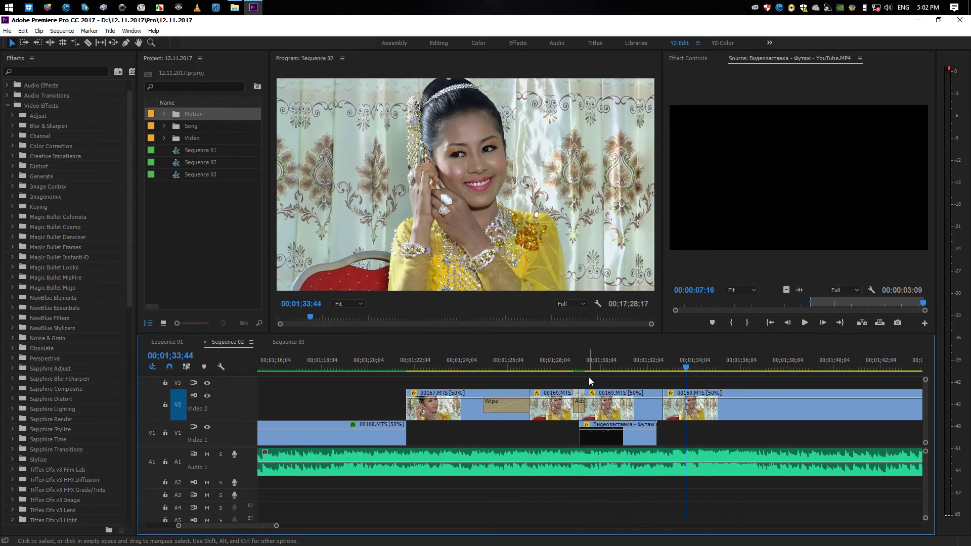
pyautogui.click(560, 363)
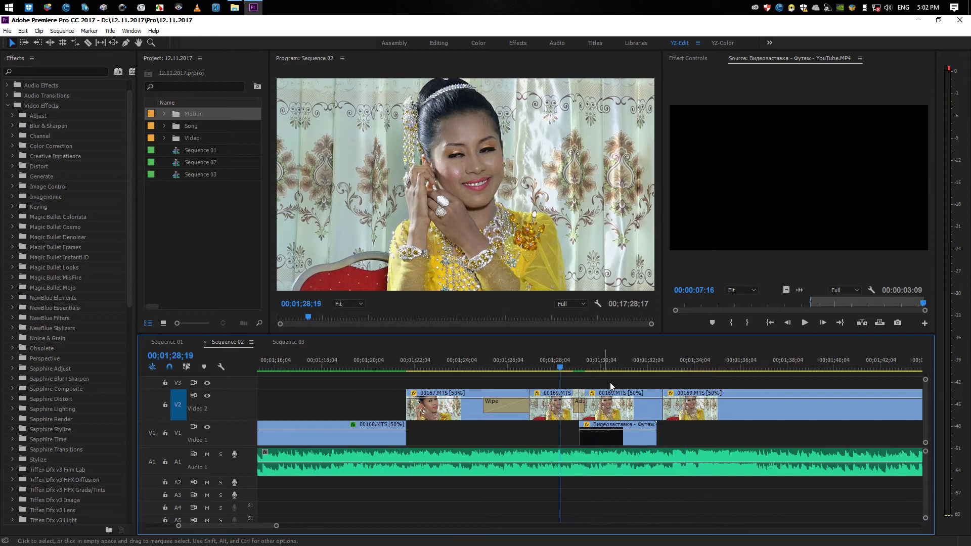
pyautogui.click(625, 411)
pyautogui.click(700, 59)
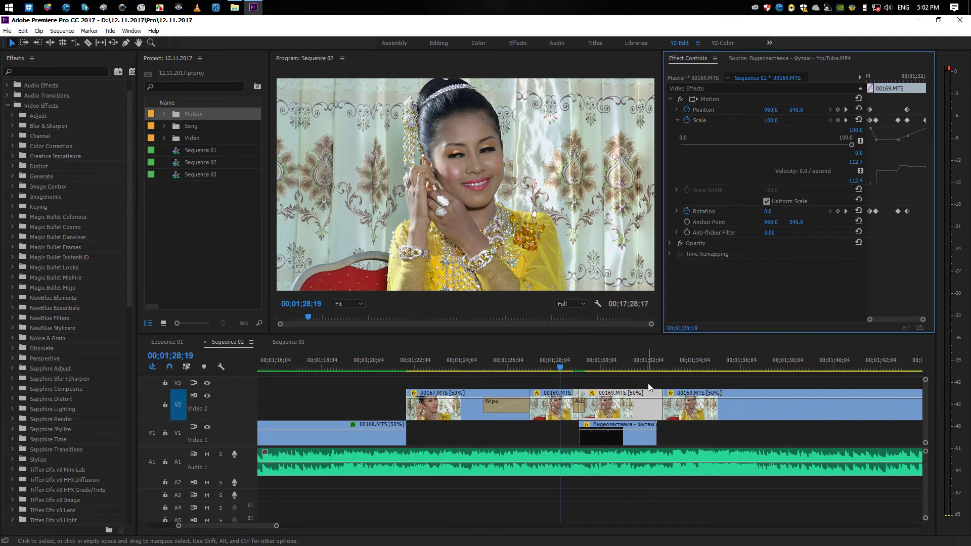
pyautogui.press('space')
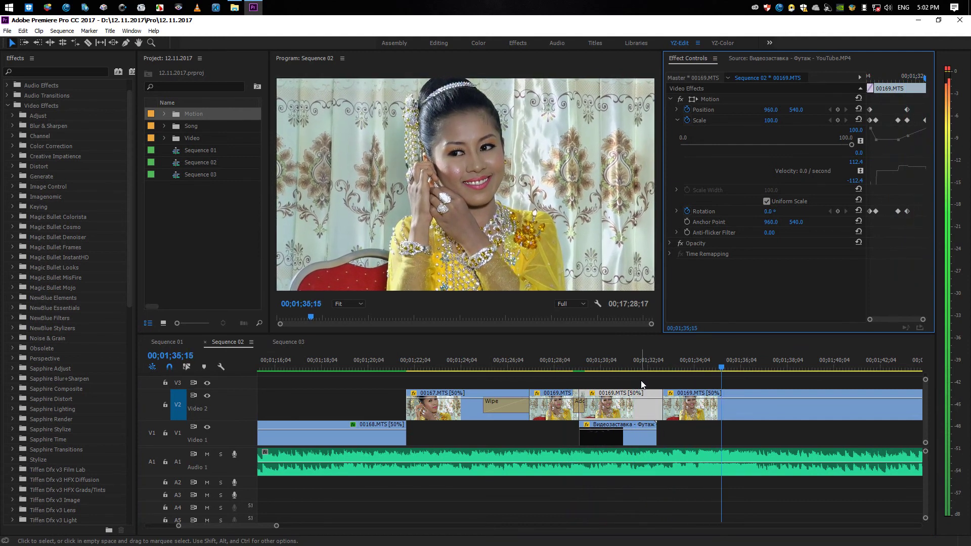
# Replay from around 01;31–01;32 and add three markers near 01;33 with M
pyautogui.click(682, 381)
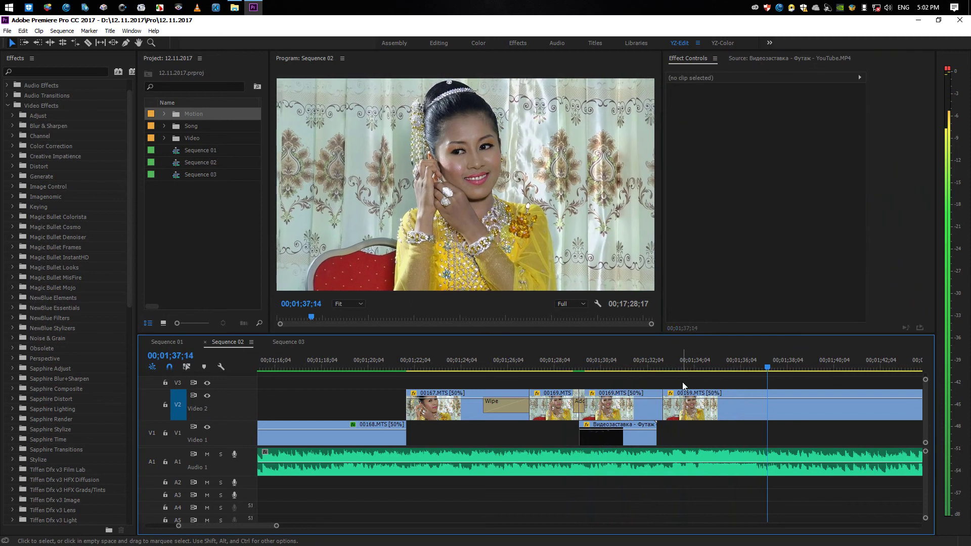
pyautogui.press('-')
pyautogui.press('-')
pyautogui.press('-')
pyautogui.press('=')
pyautogui.press('=')
pyautogui.press('=')
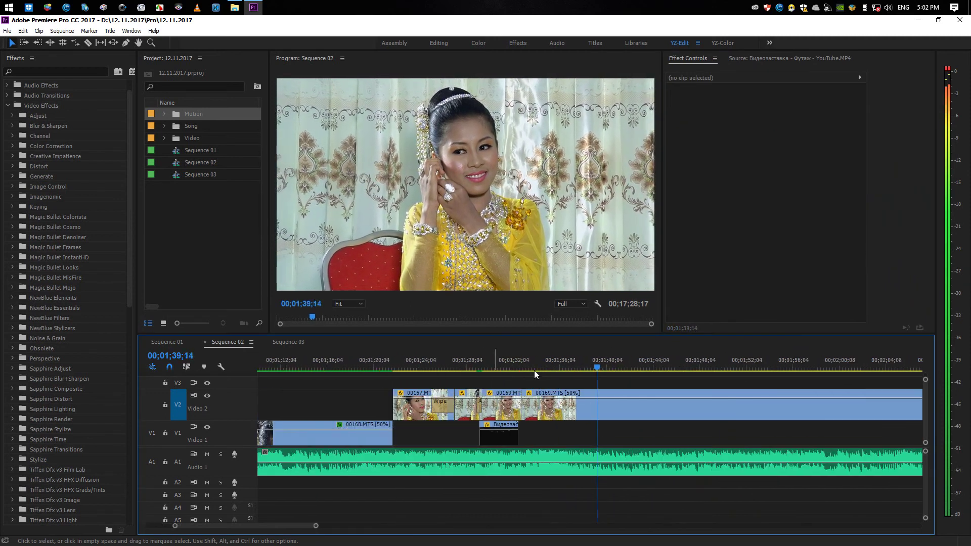
pyautogui.click(502, 360)
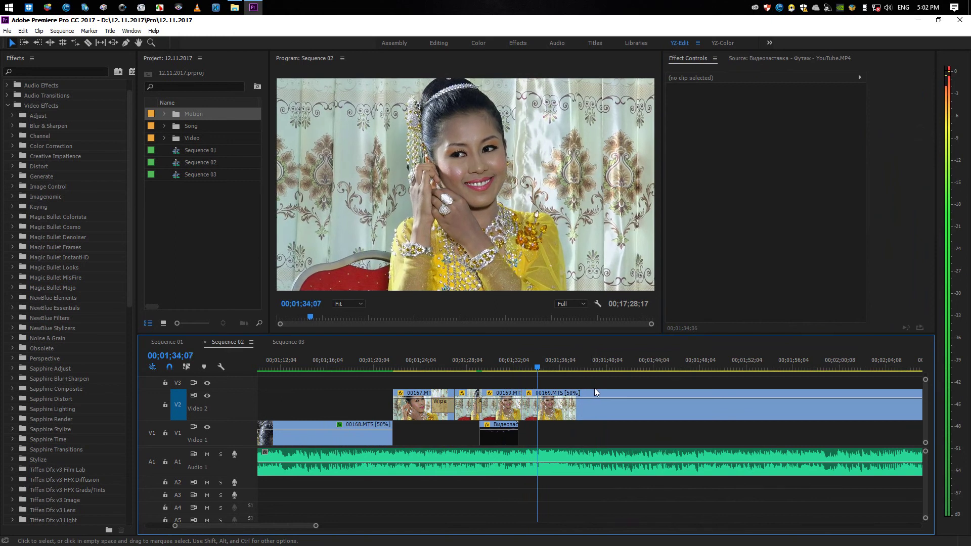
pyautogui.click(507, 361)
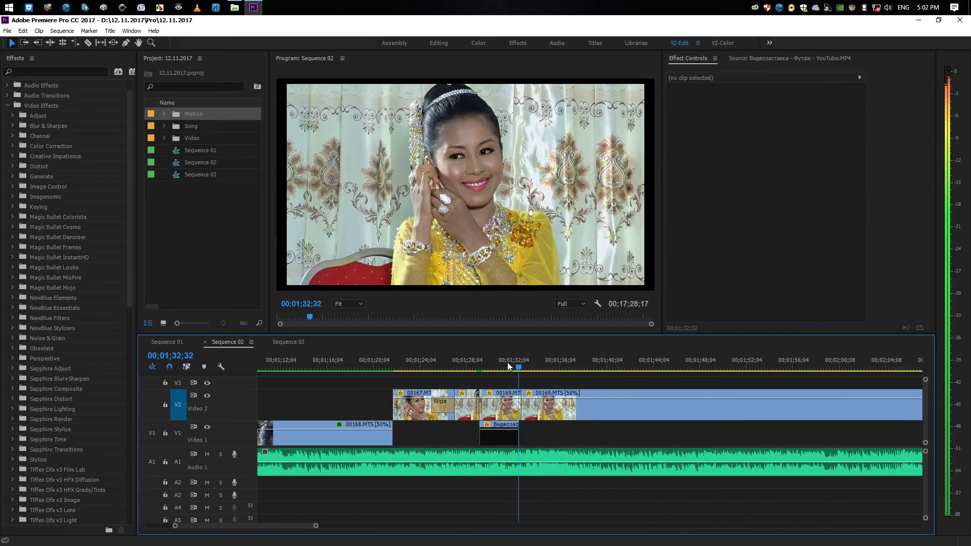
pyautogui.click(499, 364)
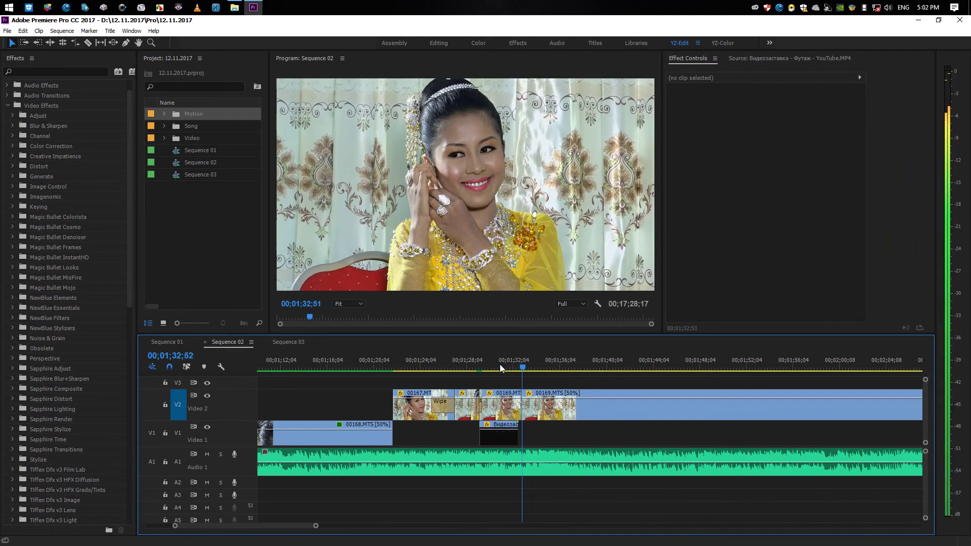
pyautogui.press('m')
pyautogui.press('m')
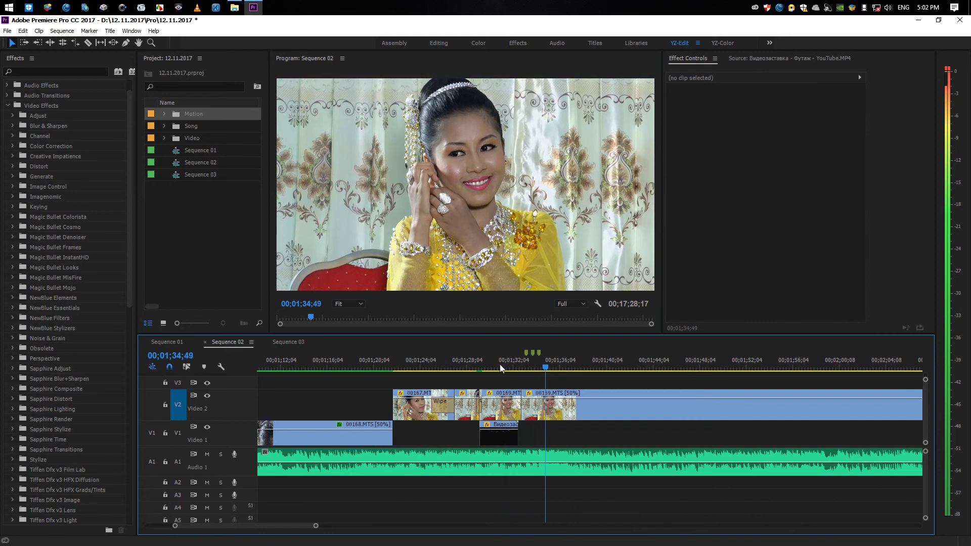
pyautogui.press('Up')
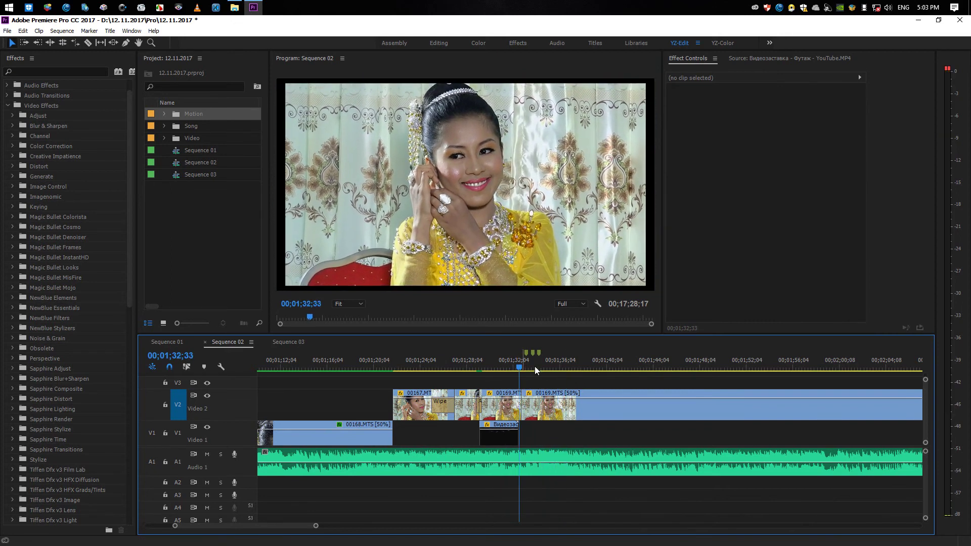
pyautogui.press('=')
pyautogui.press('=')
pyautogui.press('space')
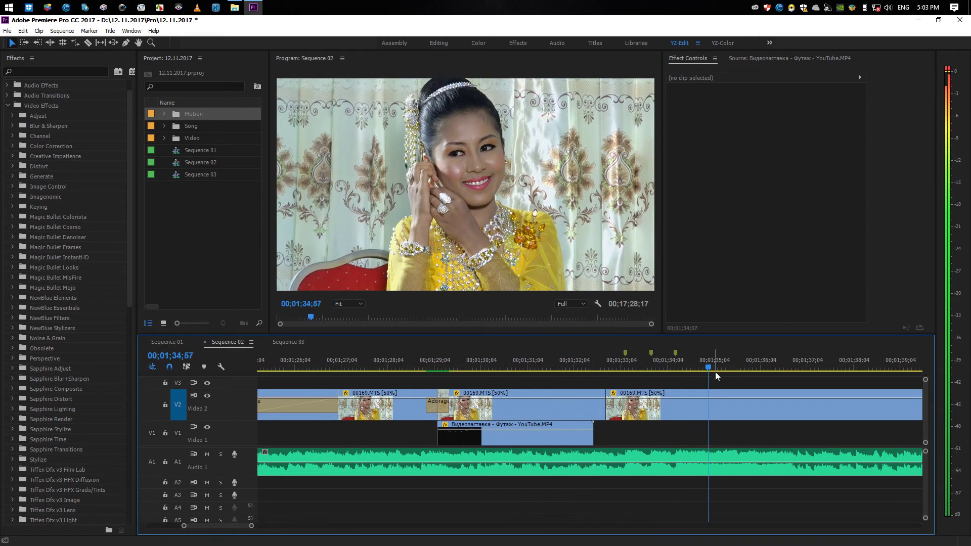
pyautogui.press('-')
pyautogui.press('-')
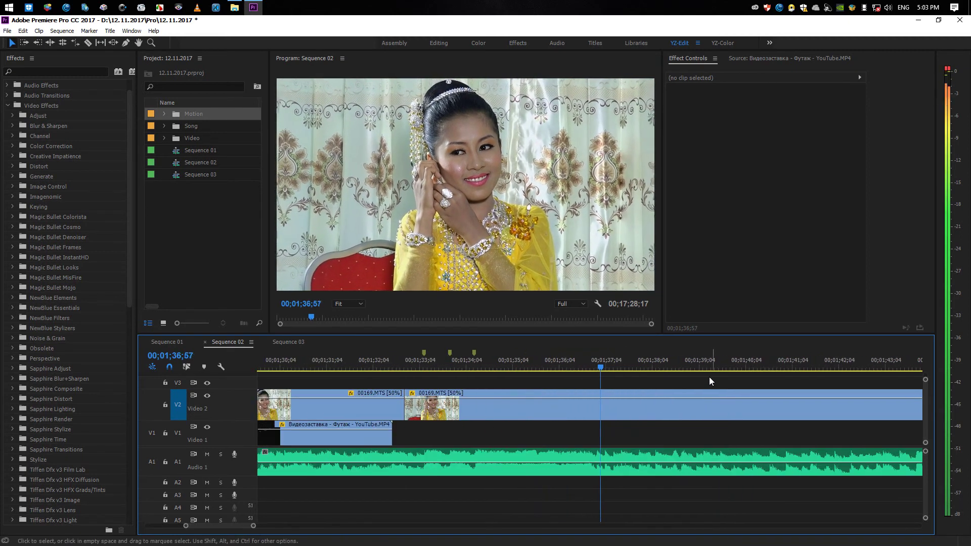
pyautogui.press('space')
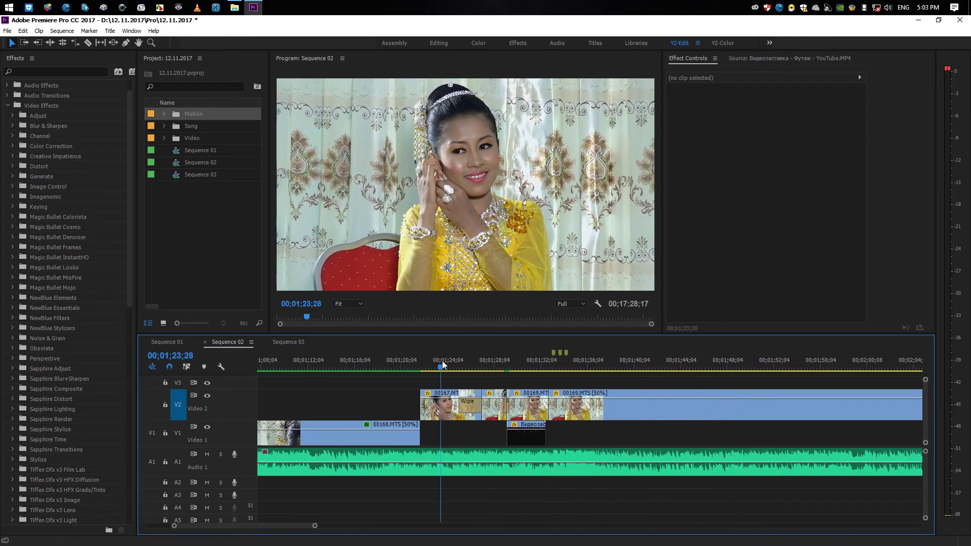
# Target Video 1, paste the 00167.MTS clip there, and slide it to start near 01;33;13
pyautogui.click(444, 415)
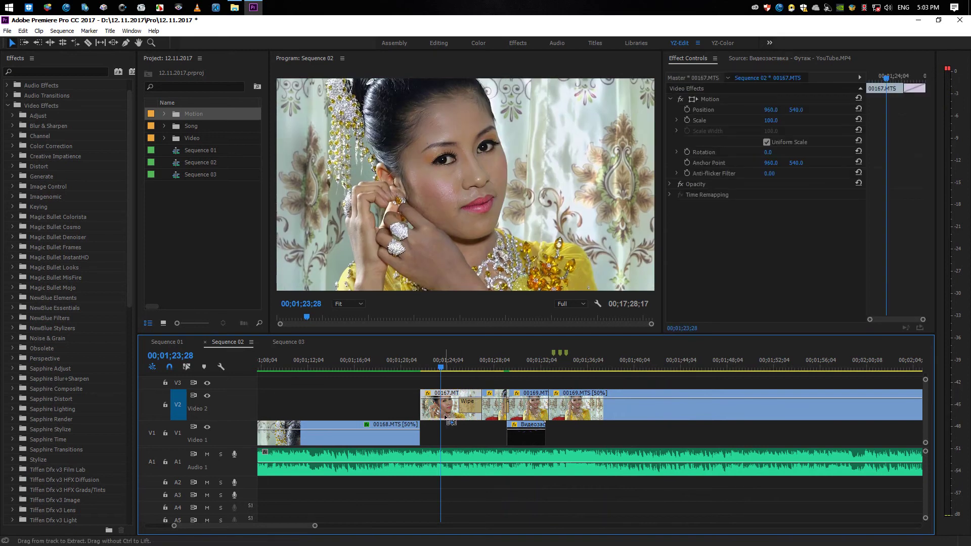
pyautogui.click(562, 363)
pyautogui.press('-')
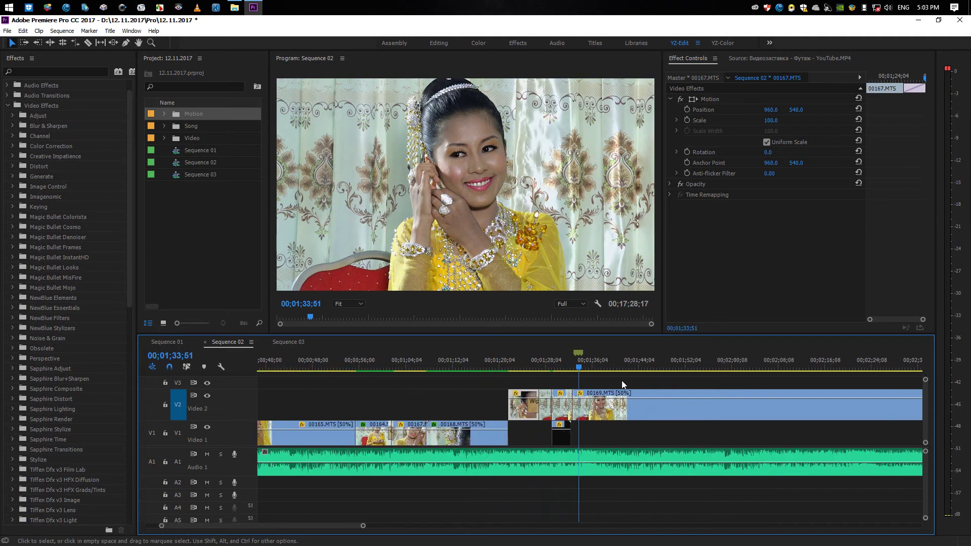
pyautogui.press('-')
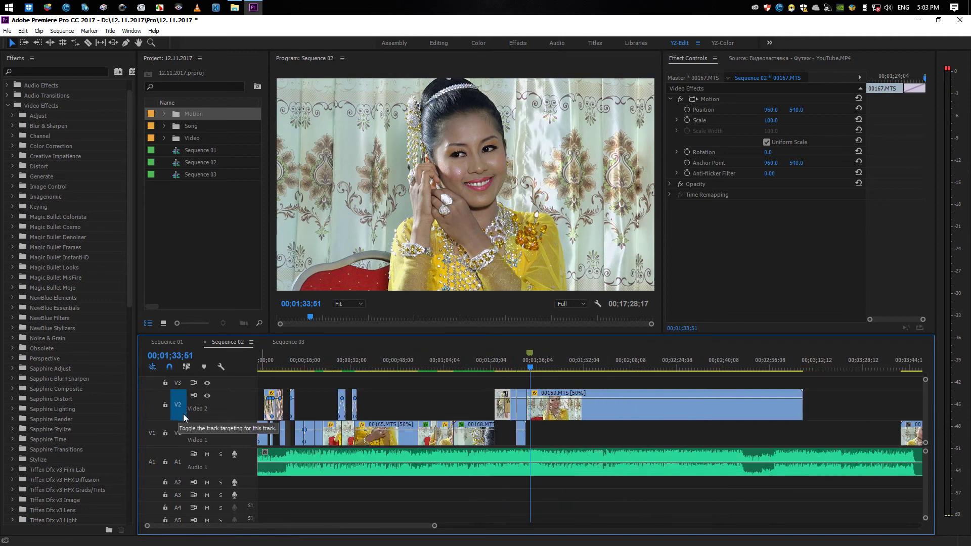
pyautogui.click(183, 414)
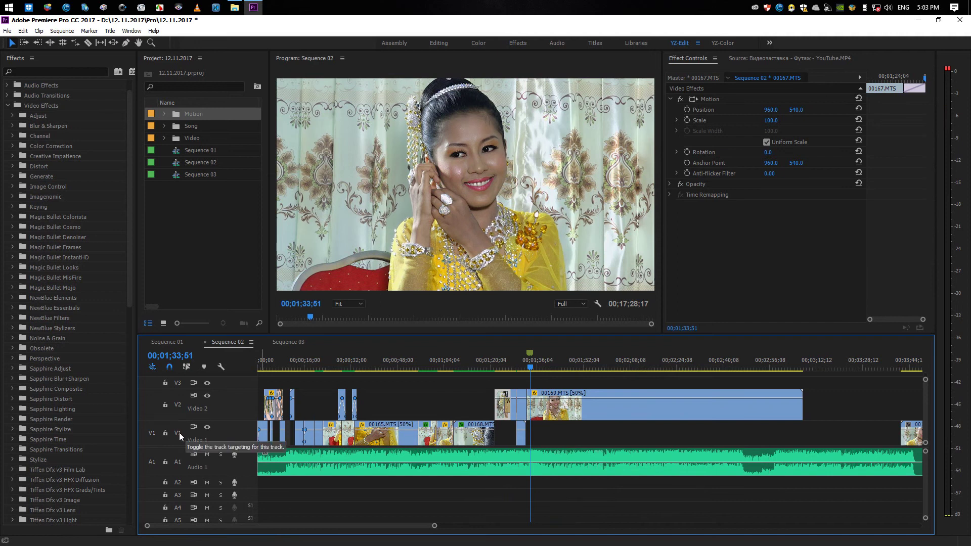
pyautogui.click(179, 434)
pyautogui.hotkey('ctrl', 'v')
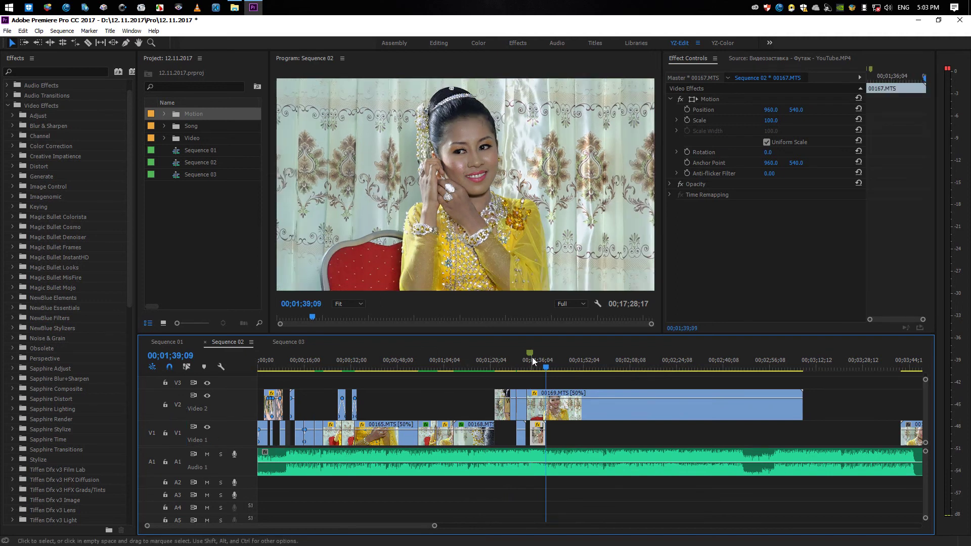
pyautogui.click(529, 363)
pyautogui.press('=')
pyautogui.press('=')
pyautogui.press('=')
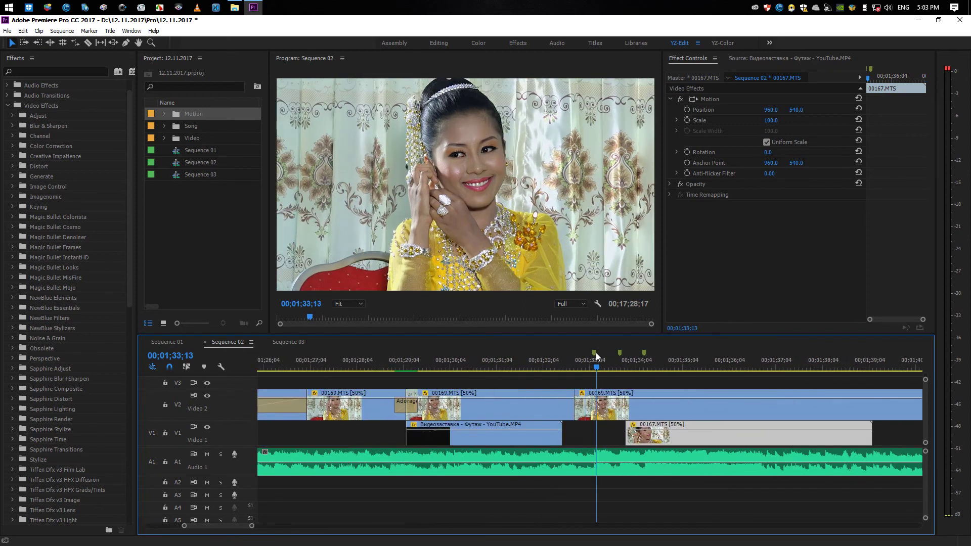
pyautogui.click(594, 353)
pyautogui.moveTo(640, 439); pyautogui.dragTo(608, 439)
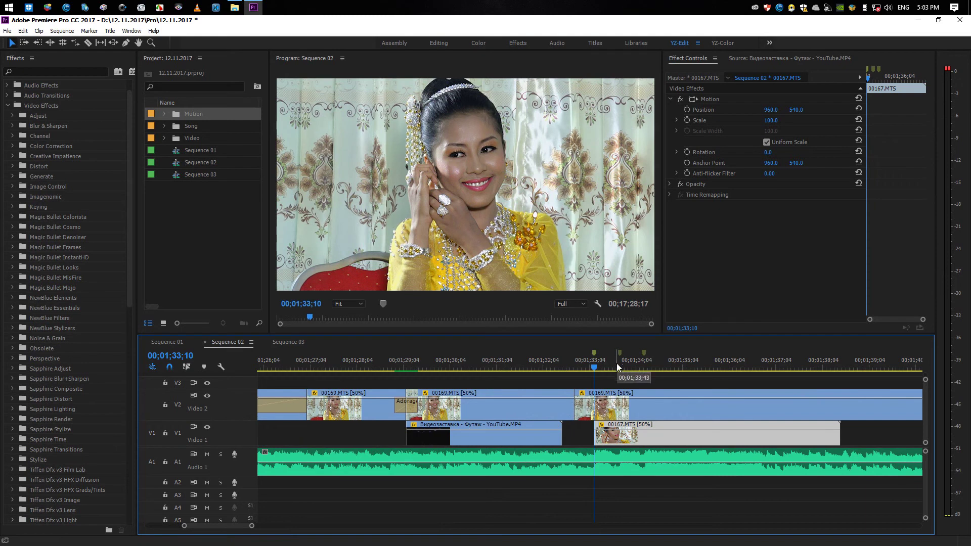
# Split the V2 clip at the playhead and trim its start later
pyautogui.press('c')
pyautogui.click(596, 408)
pyautogui.press('v')
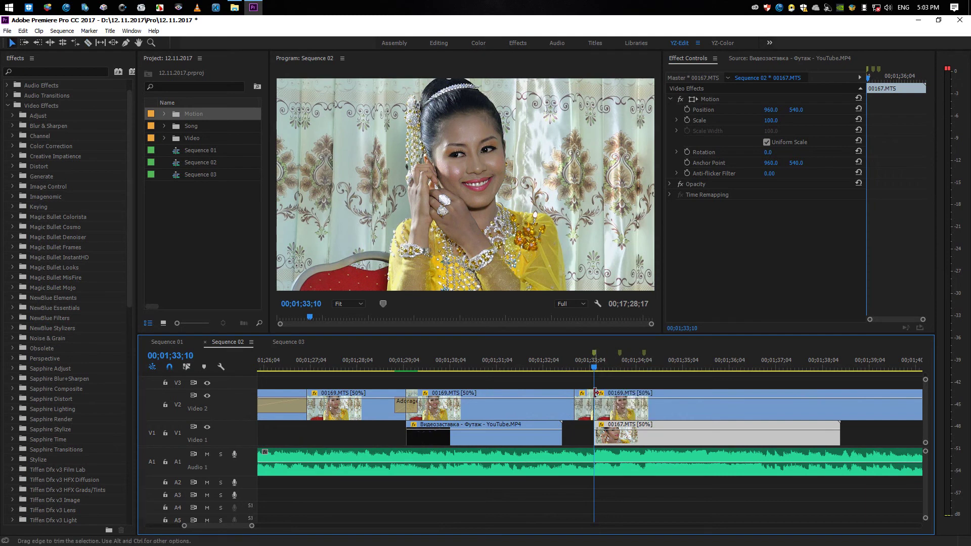
pyautogui.moveTo(595, 393); pyautogui.dragTo(662, 390)
pyautogui.click(576, 362)
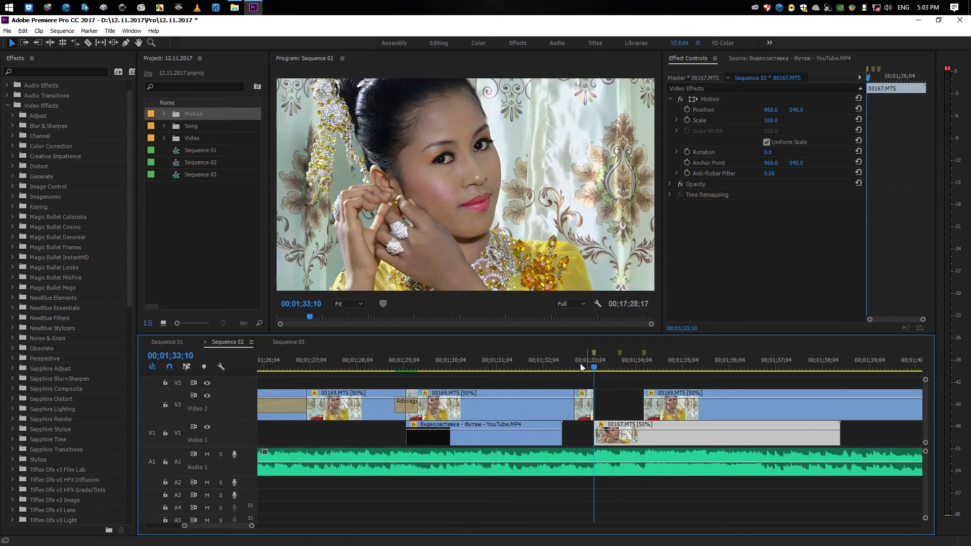
# Cut the V1 clip at 01;33;43 and delete the part after it
pyautogui.moveTo(574, 364); pyautogui.dragTo(620, 357)
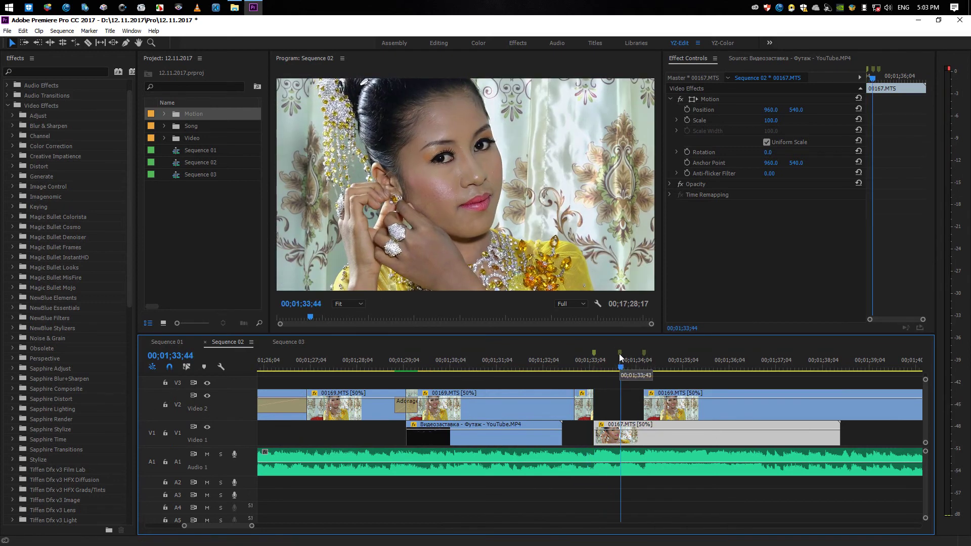
pyautogui.press('c')
pyautogui.click(620, 430)
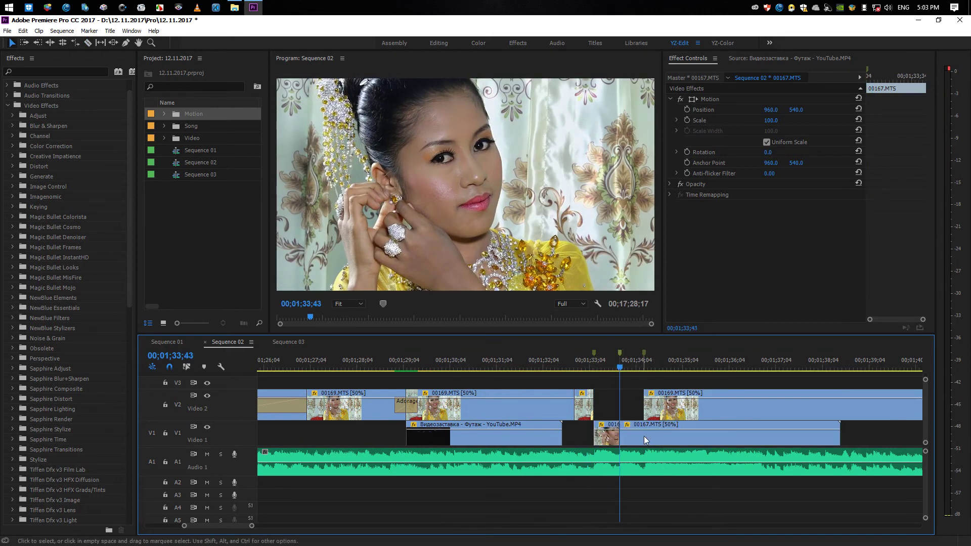
pyautogui.press('v')
pyautogui.click(644, 436)
pyautogui.press('Delete')
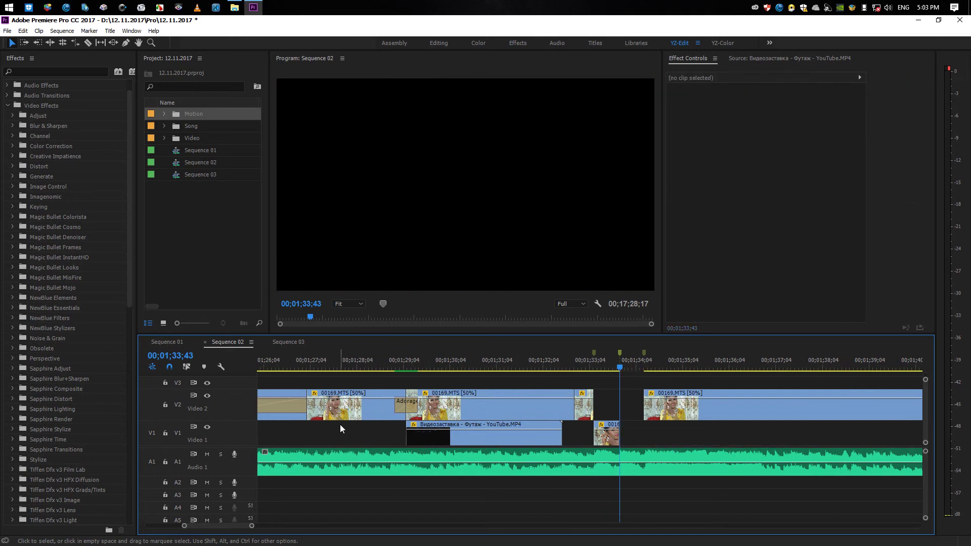
# Copy the 00168.MTS clip and paste it into the empty stretch on V1
pyautogui.press('-')
pyautogui.press('-')
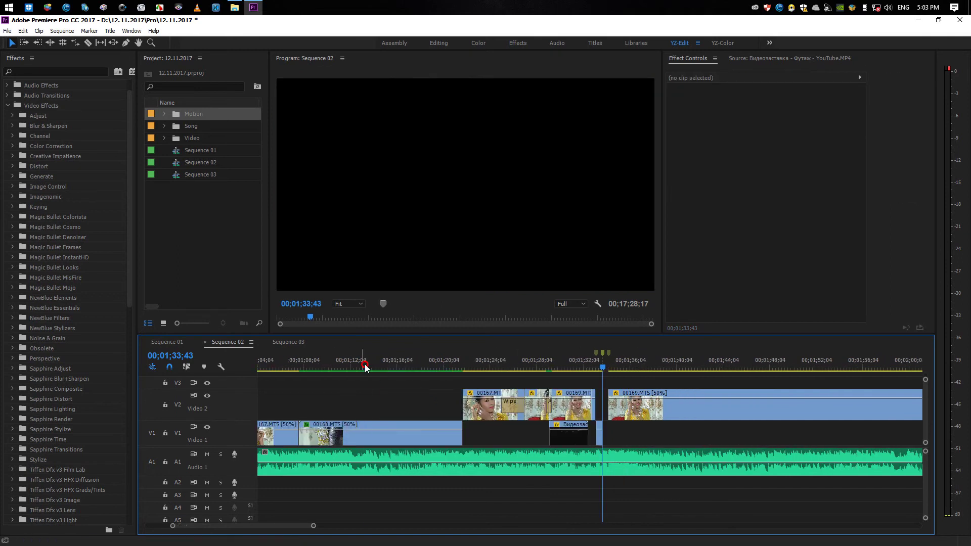
pyautogui.moveTo(367, 362); pyautogui.dragTo(426, 362)
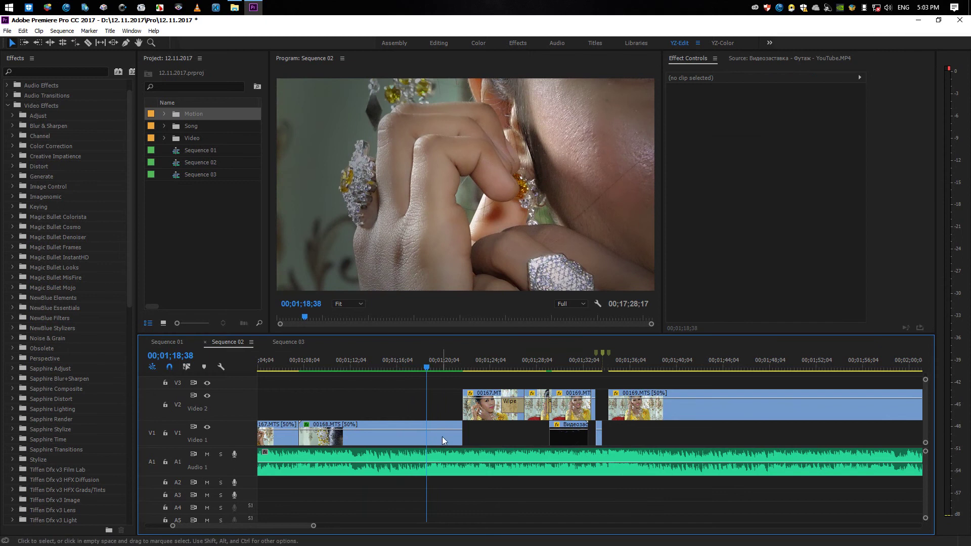
pyautogui.click(442, 436)
pyautogui.click(607, 362)
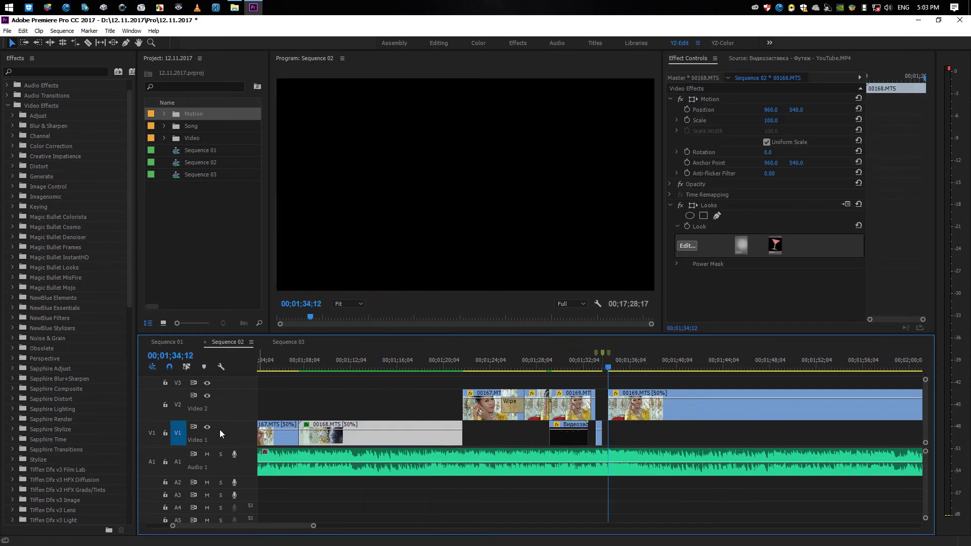
pyautogui.hotkey('ctrl', 'v')
# Place the 00168.MTS copy on V1 near 01;34, trim it to fit the gap, and preview
pyautogui.click(625, 363)
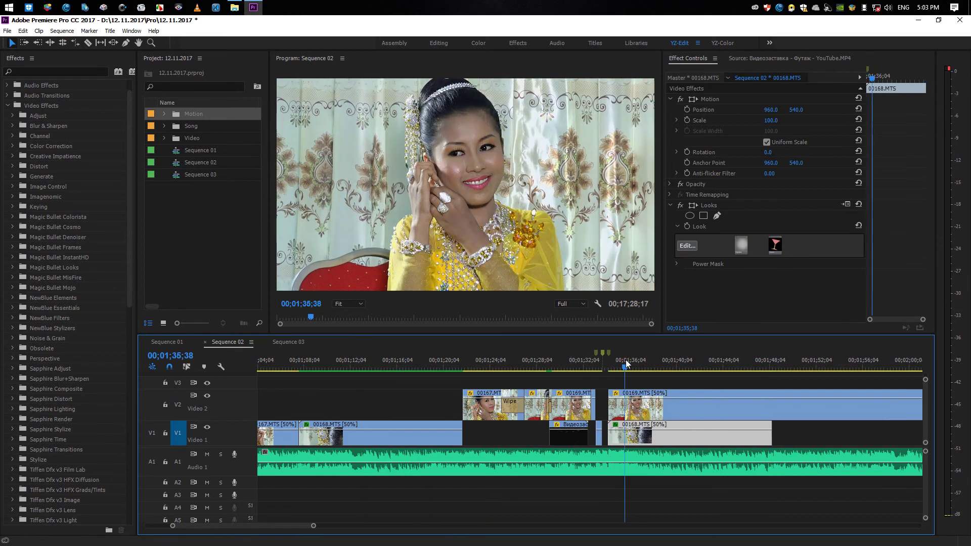
pyautogui.press('-')
pyautogui.moveTo(639, 435); pyautogui.dragTo(628, 436)
pyautogui.press('=')
pyautogui.press('=')
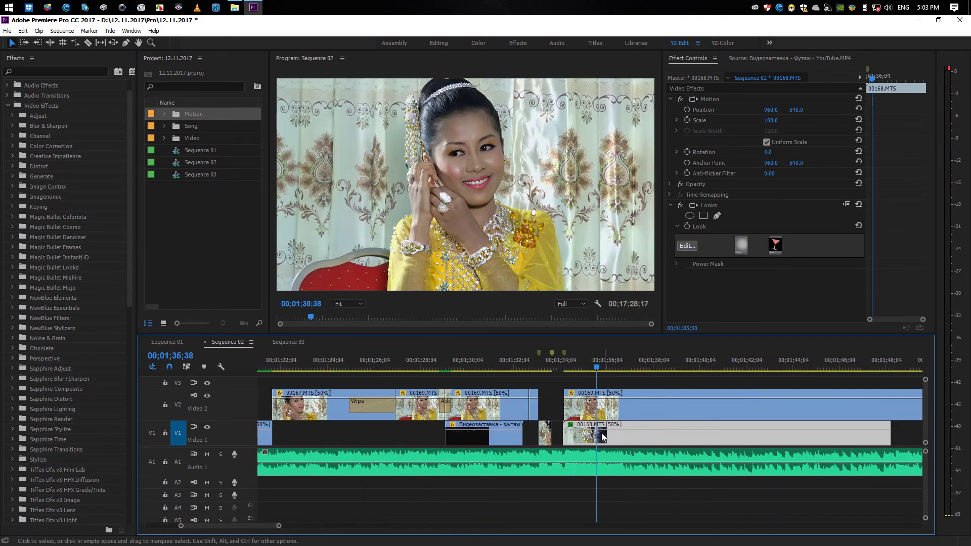
pyautogui.moveTo(613, 436)
pyautogui.mouseDown()
pyautogui.moveTo(611, 381)
pyautogui.moveTo(826, 359)
pyautogui.moveTo(818, 359)
pyautogui.mouseUp()
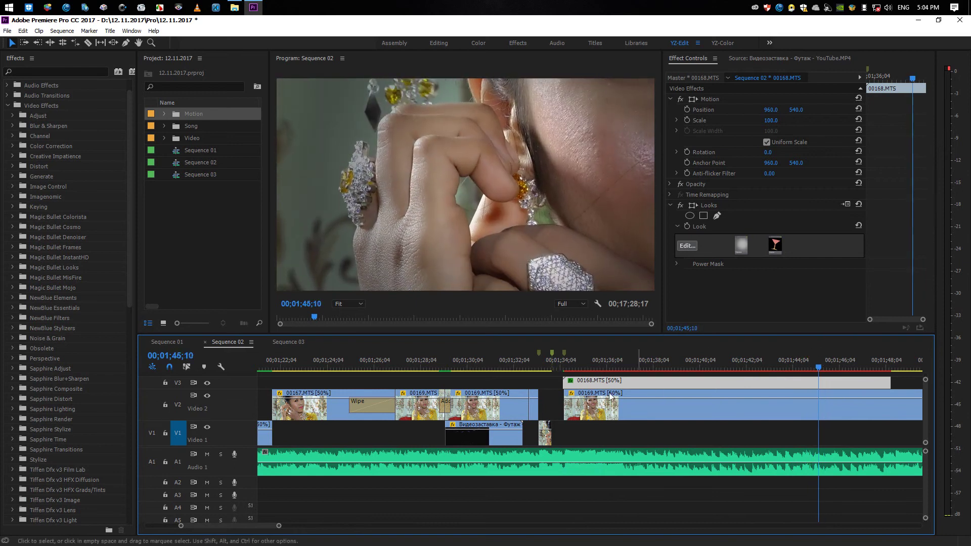
pyautogui.moveTo(565, 383)
pyautogui.mouseDown()
pyautogui.moveTo(819, 382)
pyautogui.moveTo(597, 435)
pyautogui.moveTo(553, 435)
pyautogui.mouseUp()
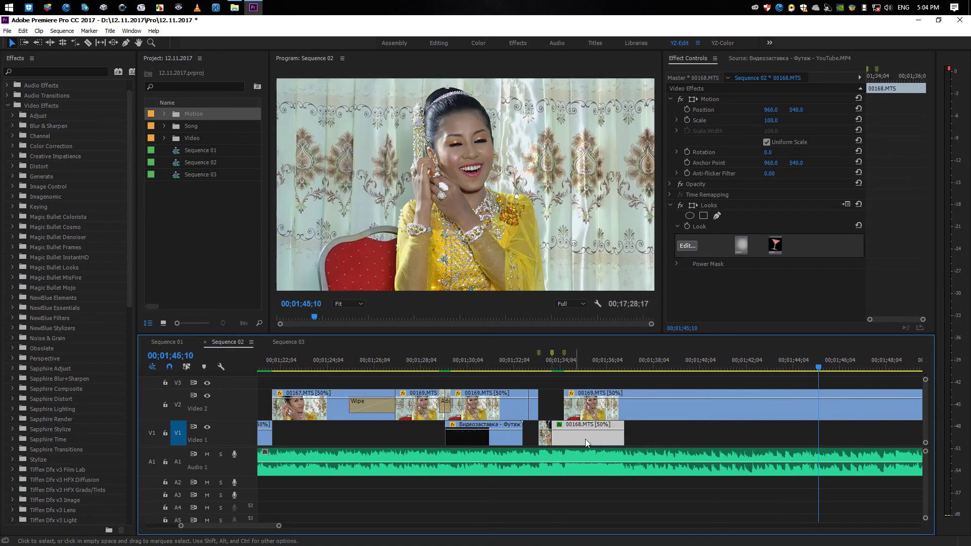
pyautogui.moveTo(626, 434); pyautogui.dragTo(581, 434)
pyautogui.moveTo(568, 436); pyautogui.dragTo(568, 436)
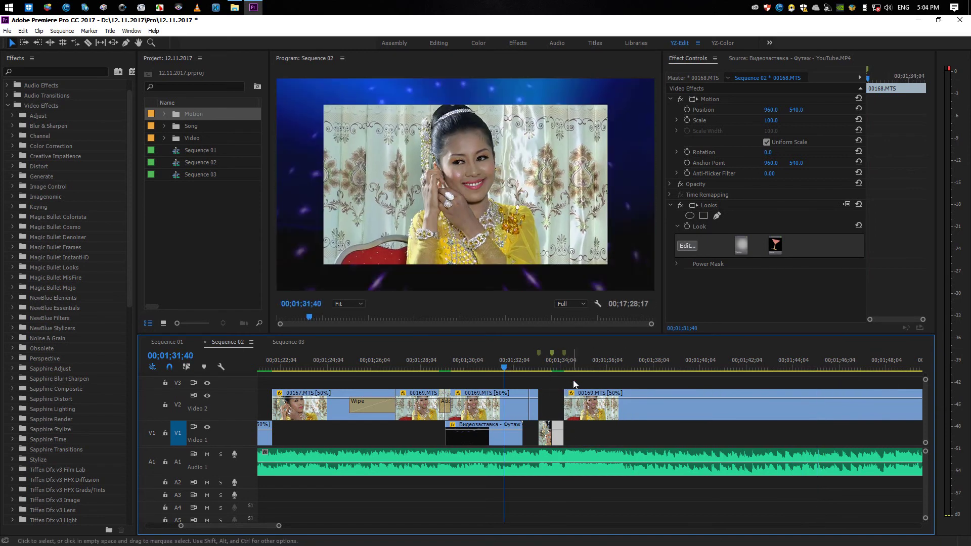
pyautogui.click(573, 380)
pyautogui.press('space')
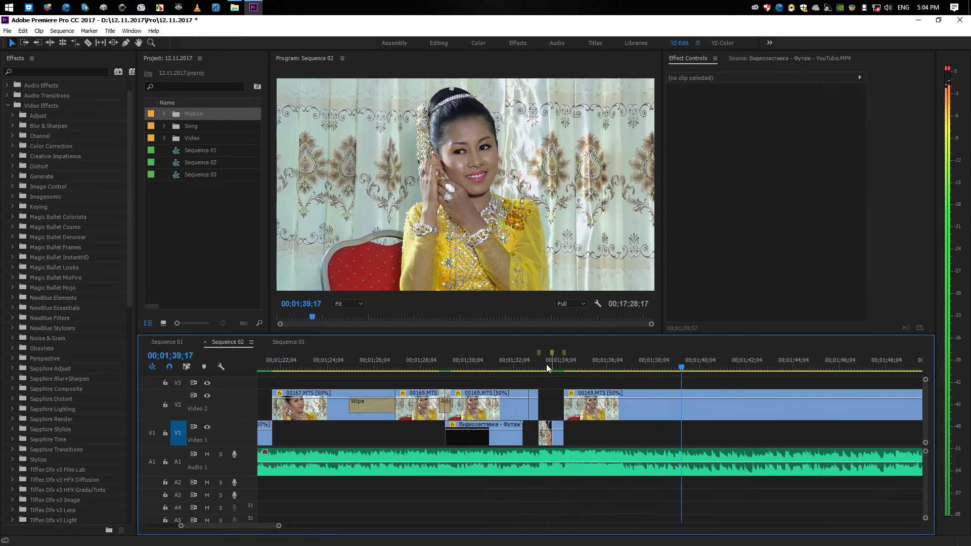
# Use Clear All Markers on the Sequence 02 ruler, save, and return to the sequence start
pyautogui.press('-')
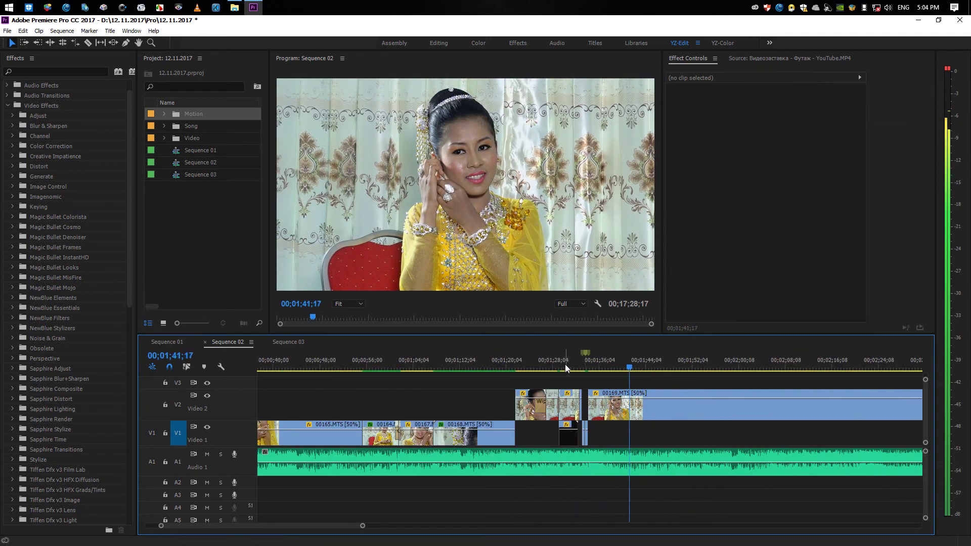
pyautogui.click(572, 365)
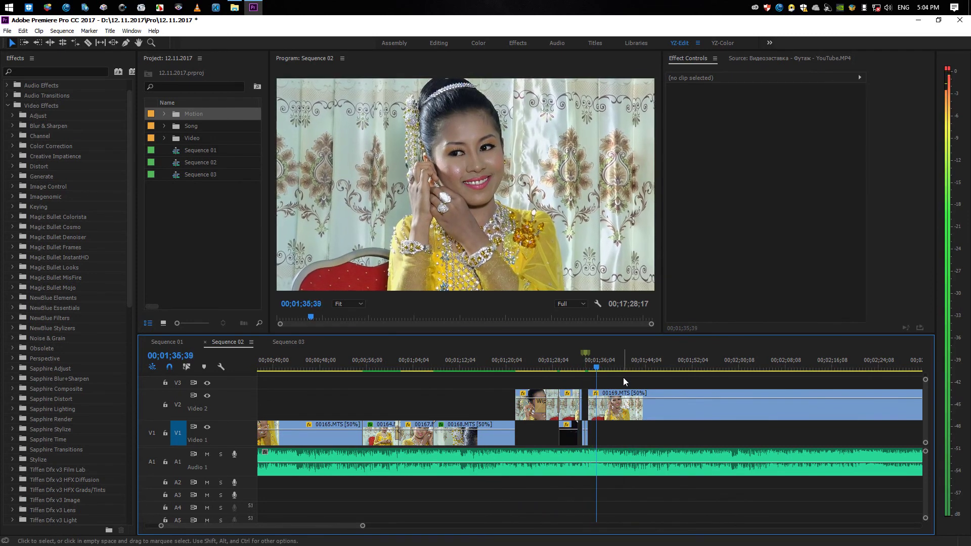
pyautogui.rightClick(585, 353)
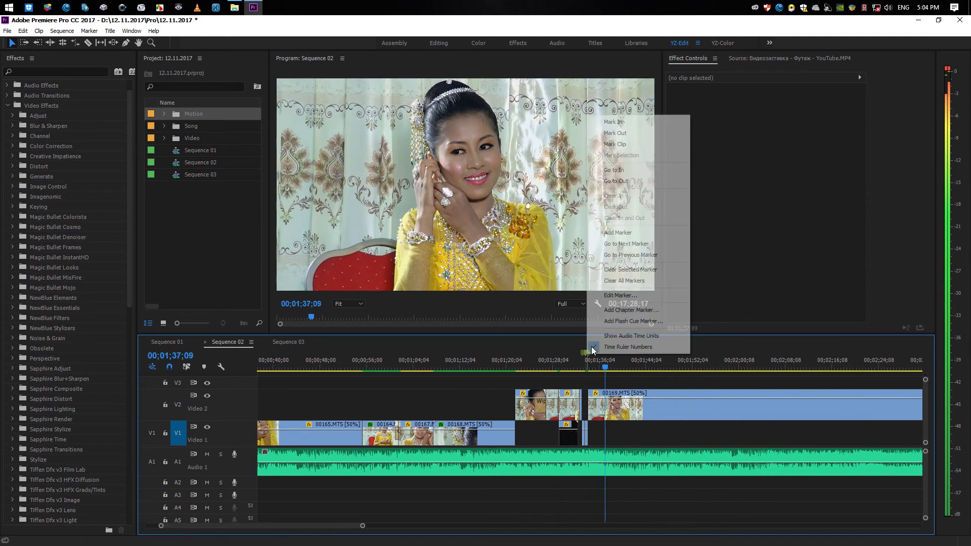
pyautogui.click(623, 280)
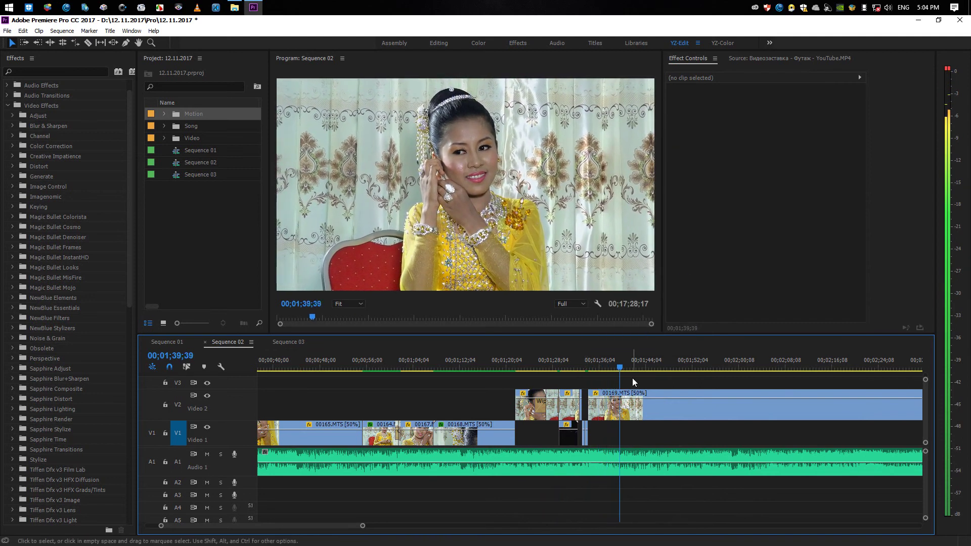
pyautogui.press('-')
pyautogui.press('=')
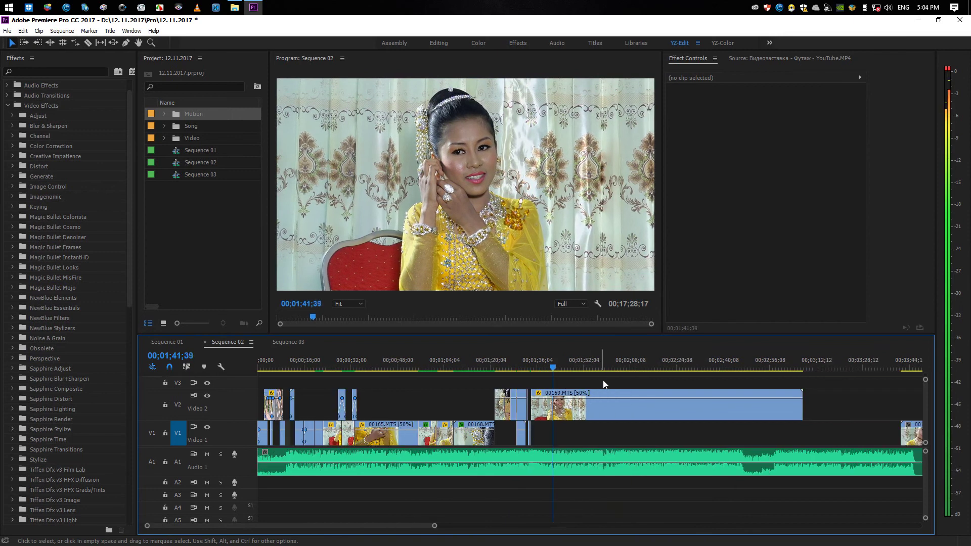
pyautogui.hotkey('ctrl', 's')
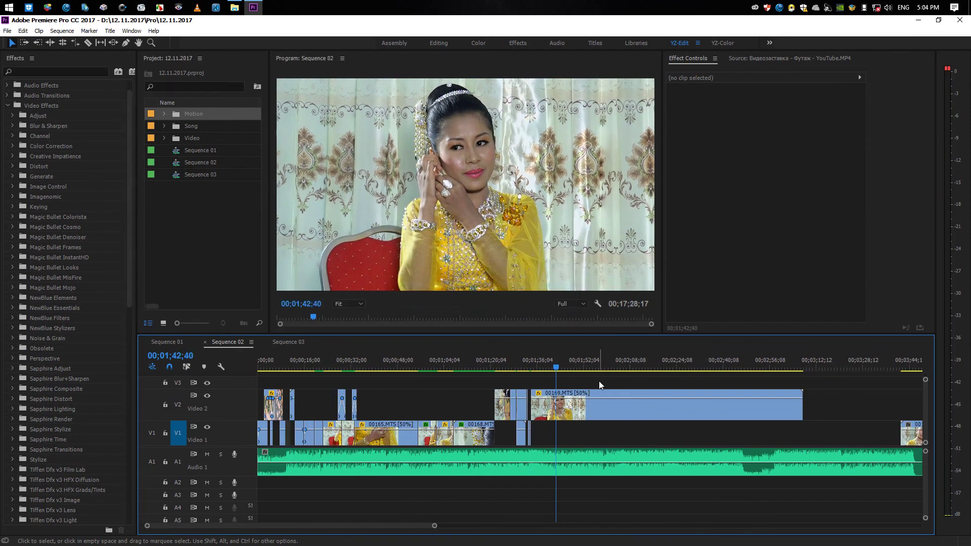
pyautogui.press('Home')
# Play Sequence 02 and replay the section around 9;15–9;30 with the timeline zoomed in
pyautogui.press('space')
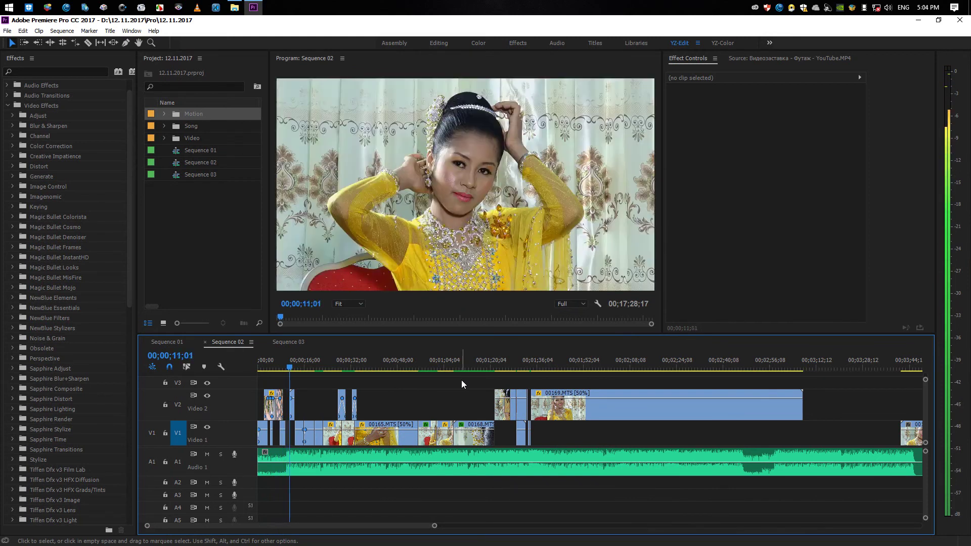
pyautogui.press('=')
pyautogui.press('=')
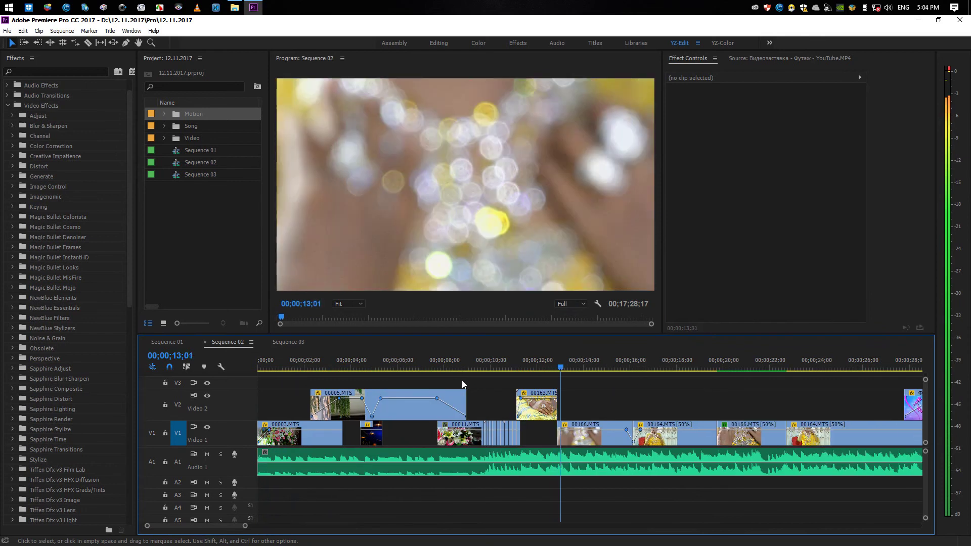
pyautogui.click(475, 361)
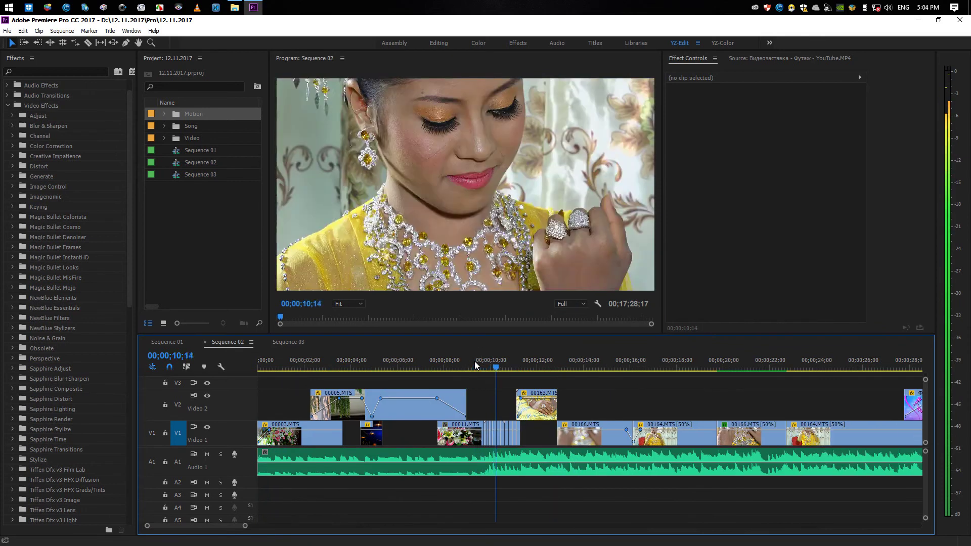
pyautogui.click(474, 361)
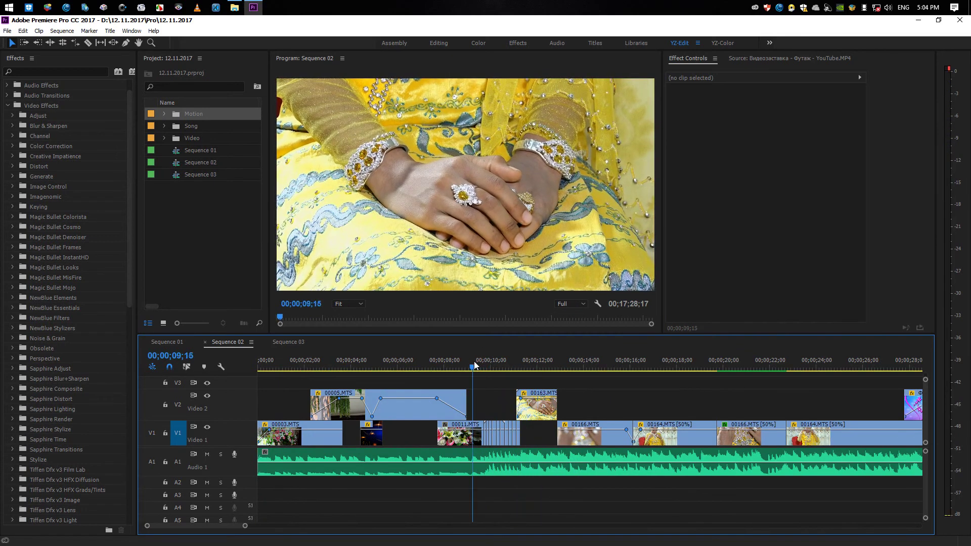
pyautogui.press('=')
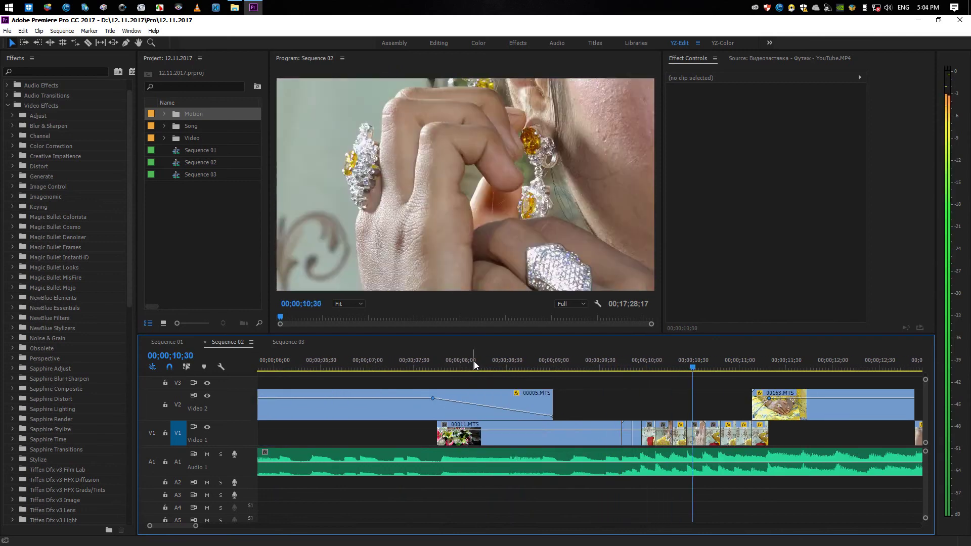
pyautogui.click(593, 360)
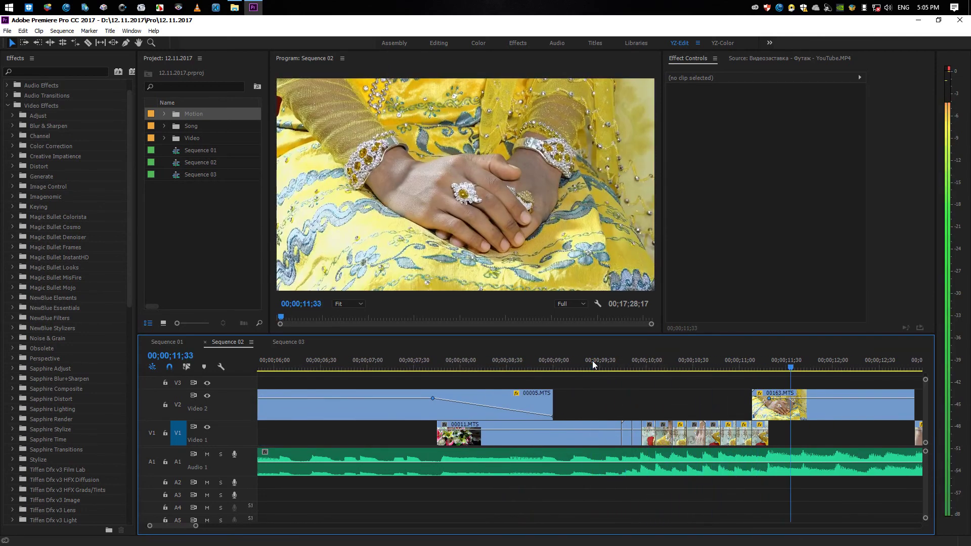
pyautogui.press('-')
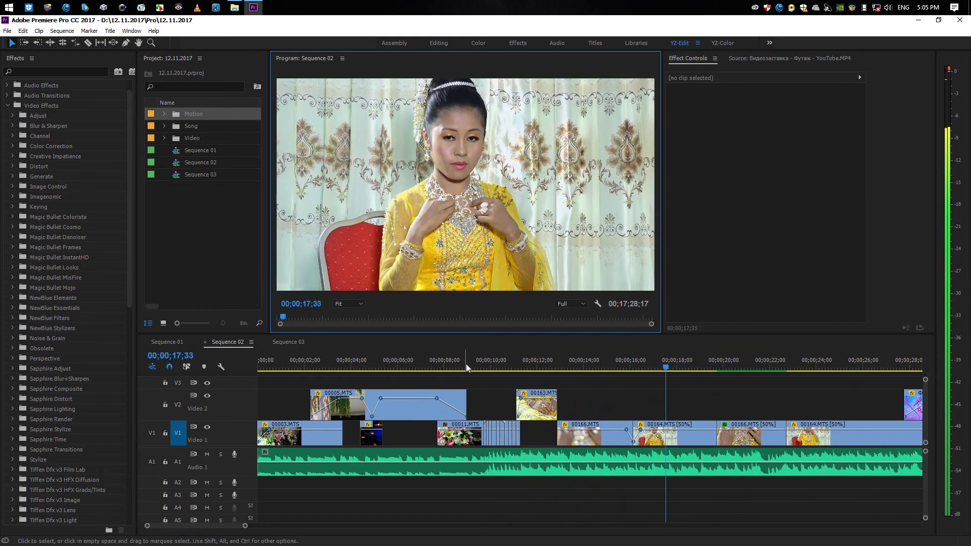
# Resume playback from 05;58 with the Program Monitor maximized to fill the window
pyautogui.click(398, 368)
pyautogui.press('space')
pyautogui.press('`')
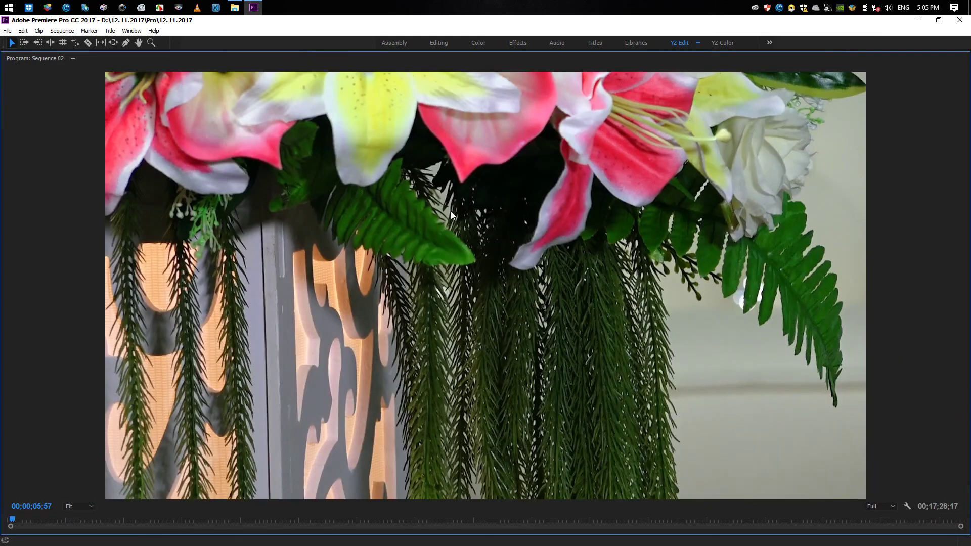
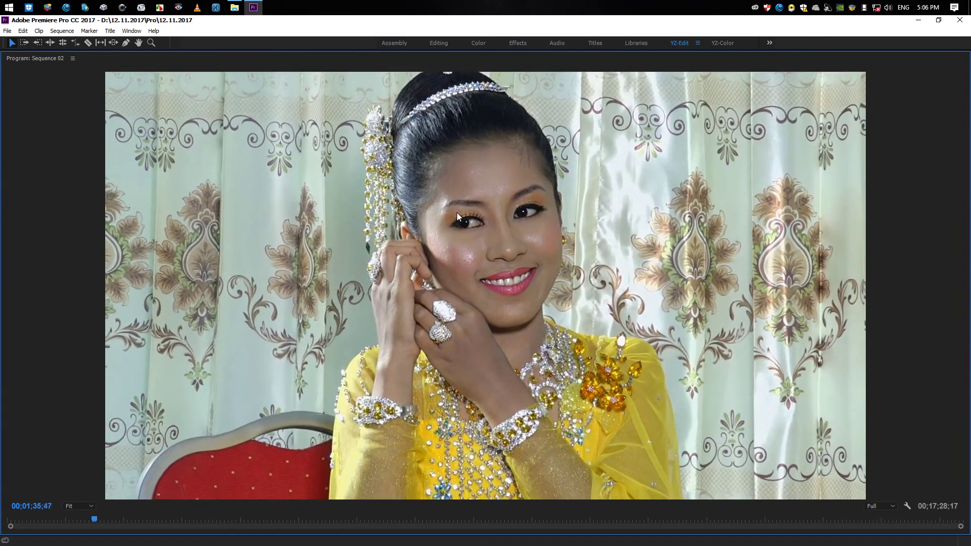
# Restore the full workspace from the maximized Program monitor and zoom the Sequence 02 timeline out to around 2;16
pyautogui.press('`')
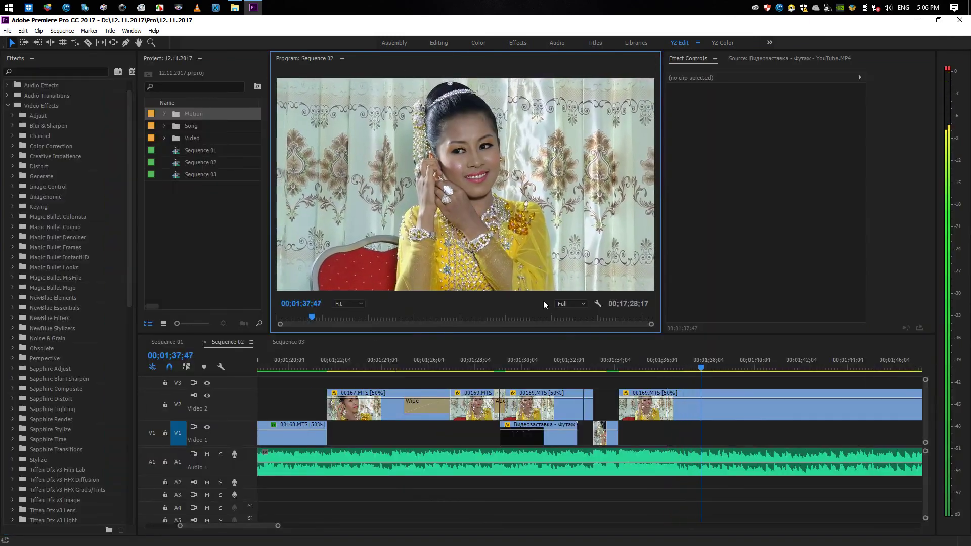
pyautogui.moveTo(678, 364); pyautogui.dragTo(788, 365)
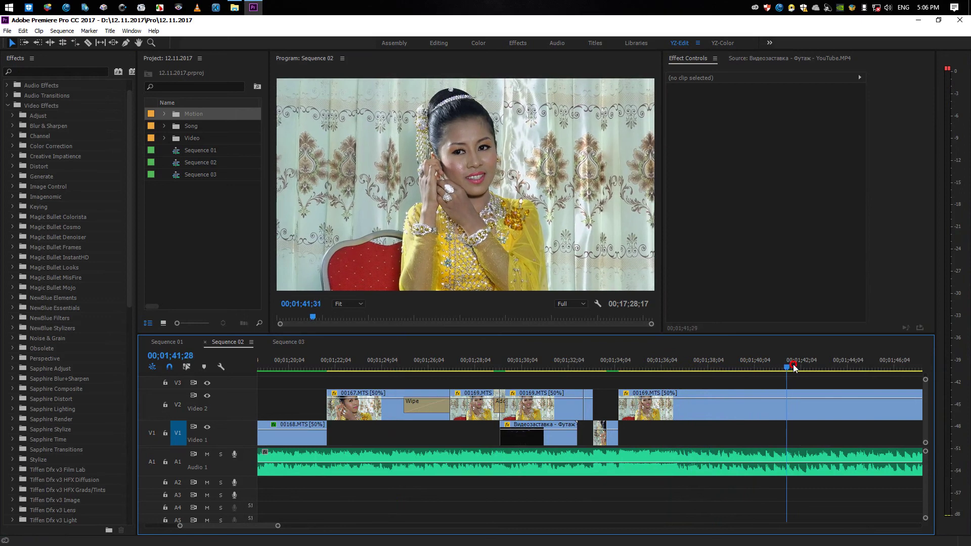
pyautogui.press('-')
pyautogui.moveTo(695, 369); pyautogui.dragTo(845, 387)
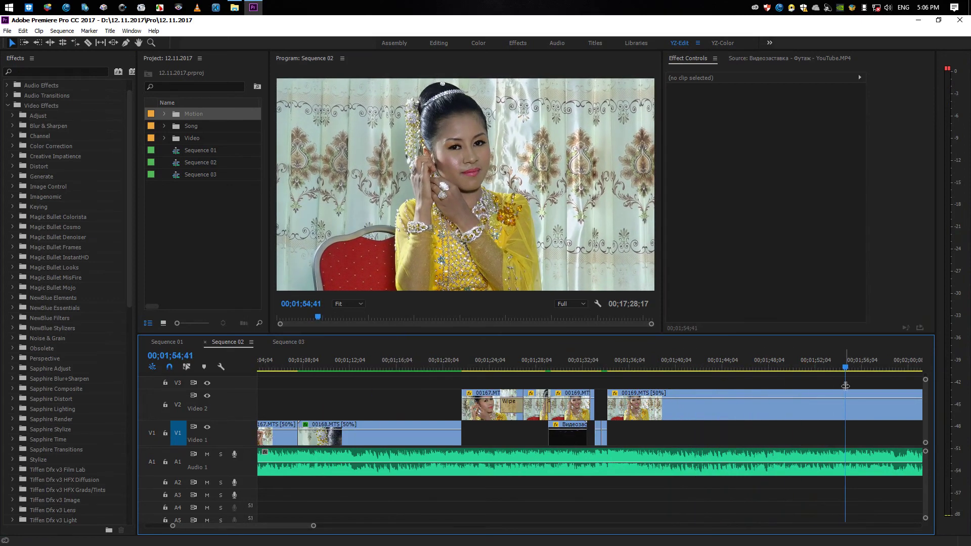
pyautogui.press('-')
pyautogui.press('-')
pyautogui.moveTo(593, 365); pyautogui.dragTo(741, 390)
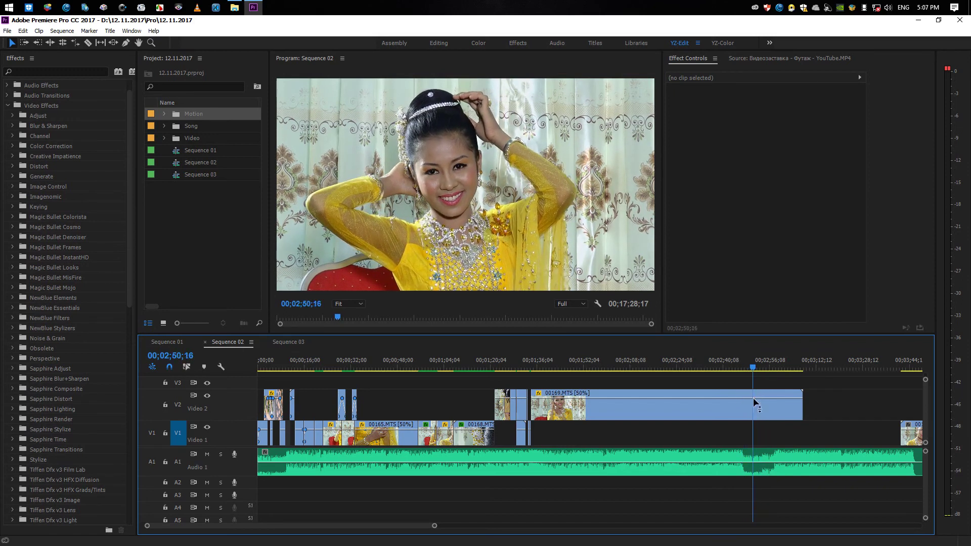
# Trim the start of 00169.MTS on Video 2 and move it to begin around 1;33
pyautogui.moveTo(547, 393); pyautogui.dragTo(752, 400)
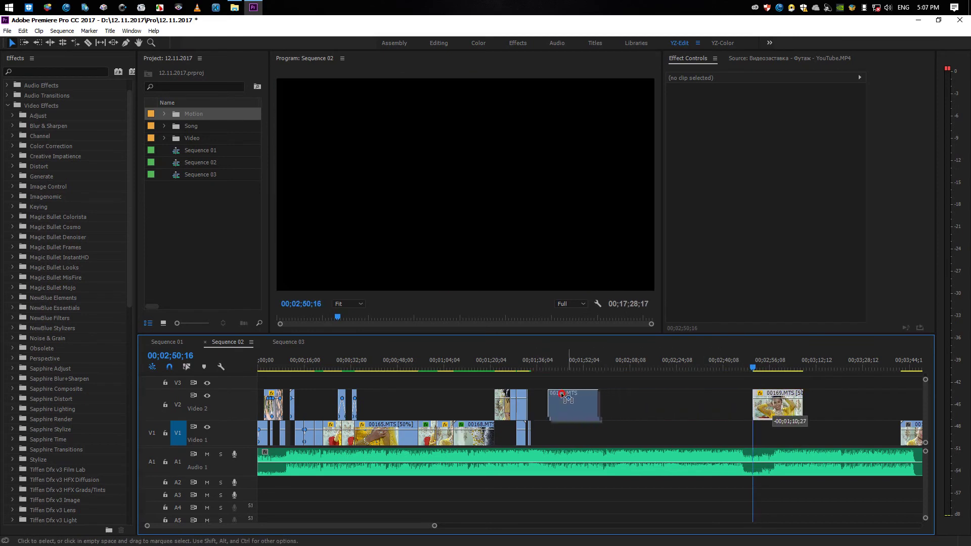
pyautogui.moveTo(678, 409); pyautogui.dragTo(554, 398)
pyautogui.click(530, 368)
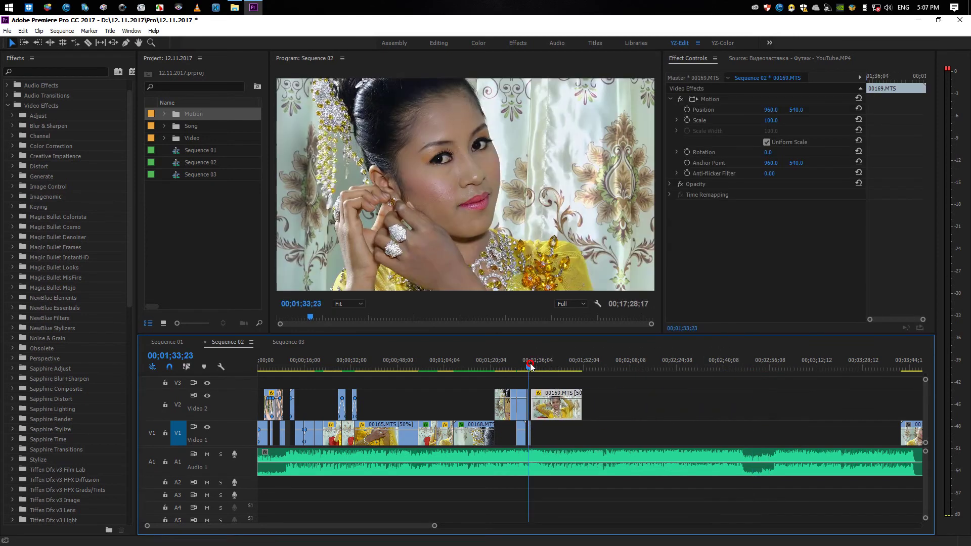
pyautogui.press('=')
pyautogui.press('=')
pyautogui.press('=')
pyautogui.click(625, 383)
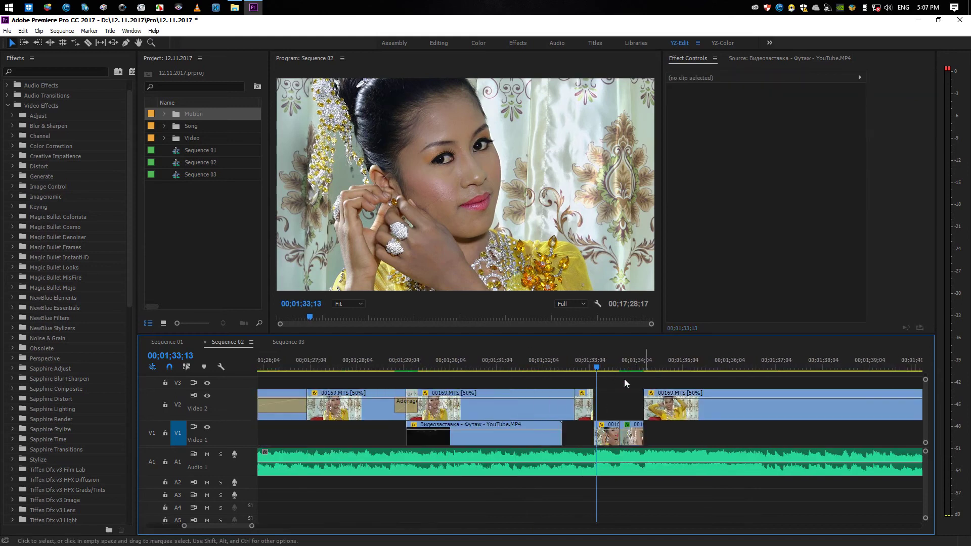
# Play back the edit from about 1;32, then shorten the end of 00169.MTS
pyautogui.click(531, 365)
pyautogui.press('space')
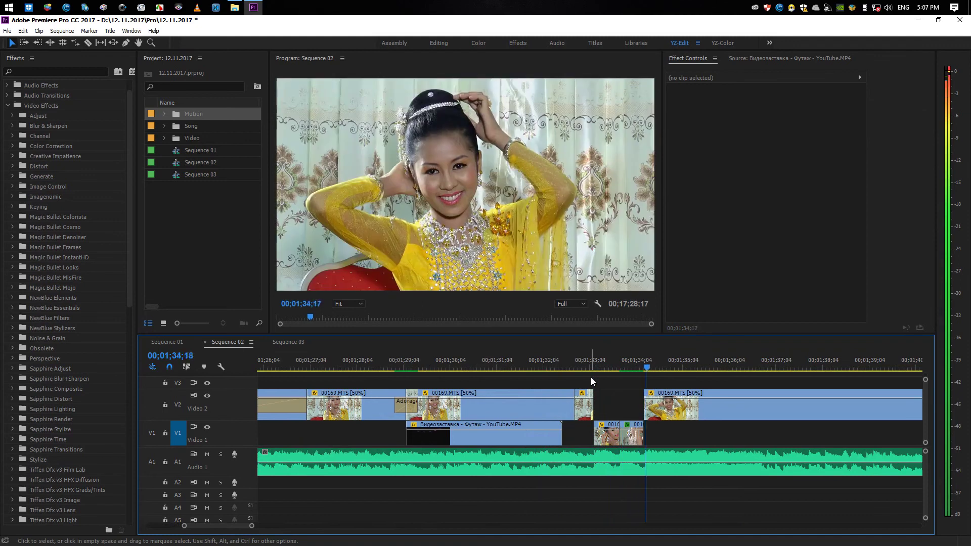
pyautogui.press('-')
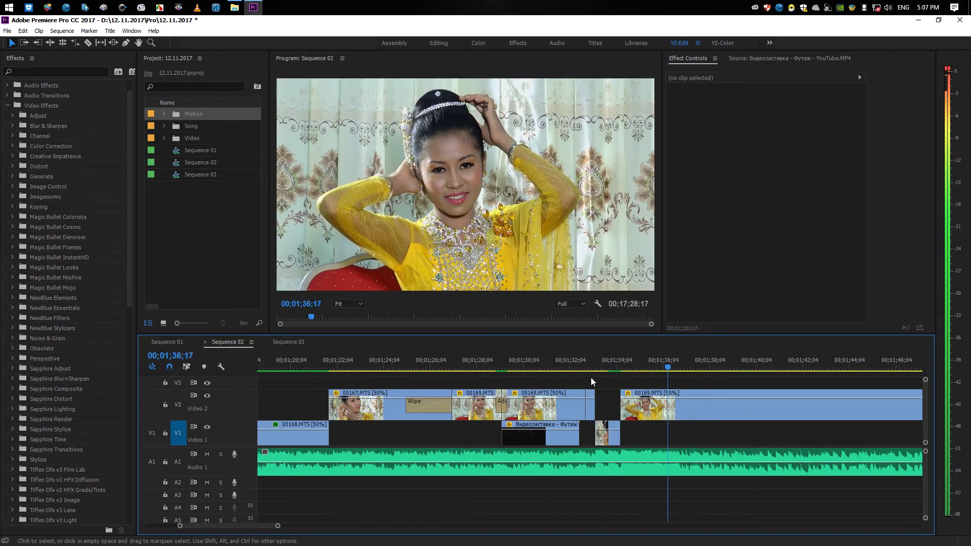
pyautogui.click(570, 366)
pyautogui.press('space')
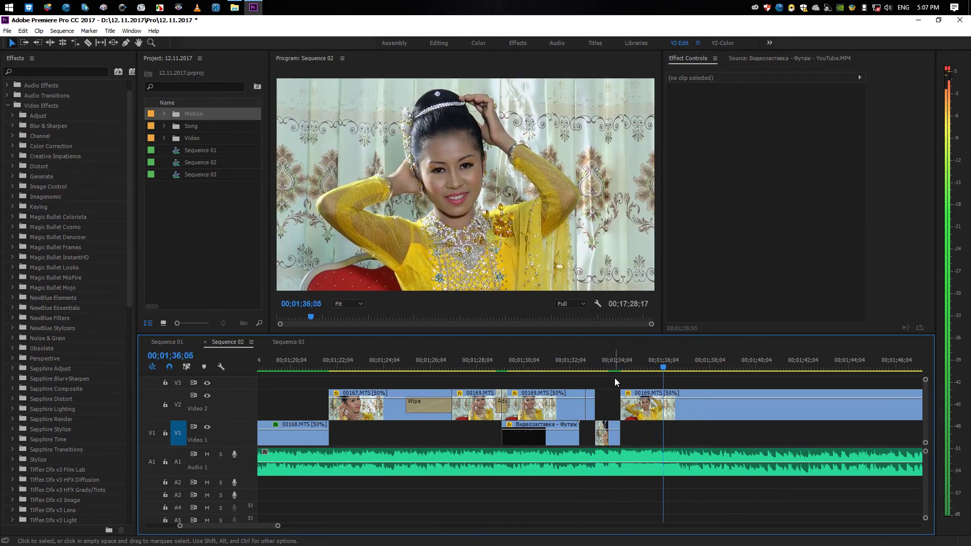
pyautogui.press('-')
pyautogui.press('-')
pyautogui.press('-')
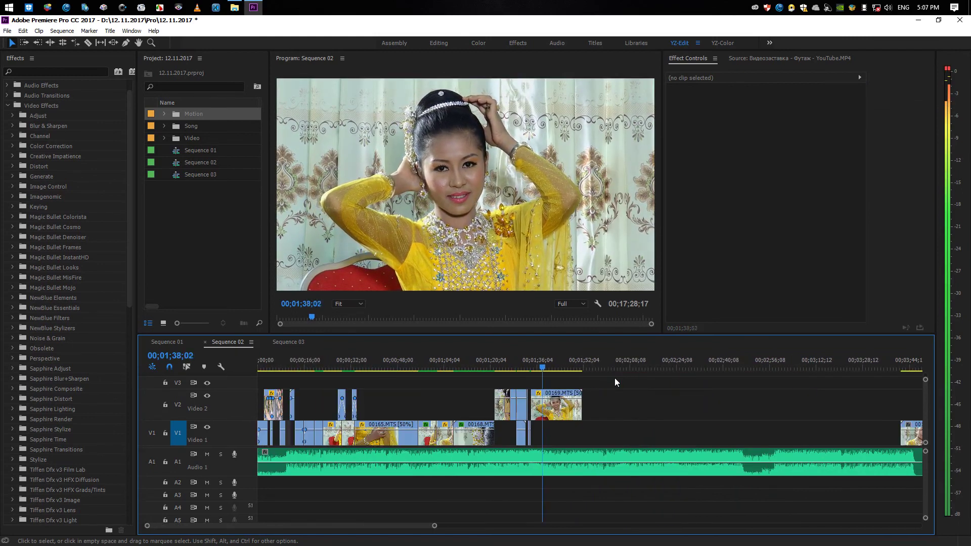
pyautogui.press('=')
pyautogui.press('=')
pyautogui.press('=')
pyautogui.press('=')
pyautogui.press('-')
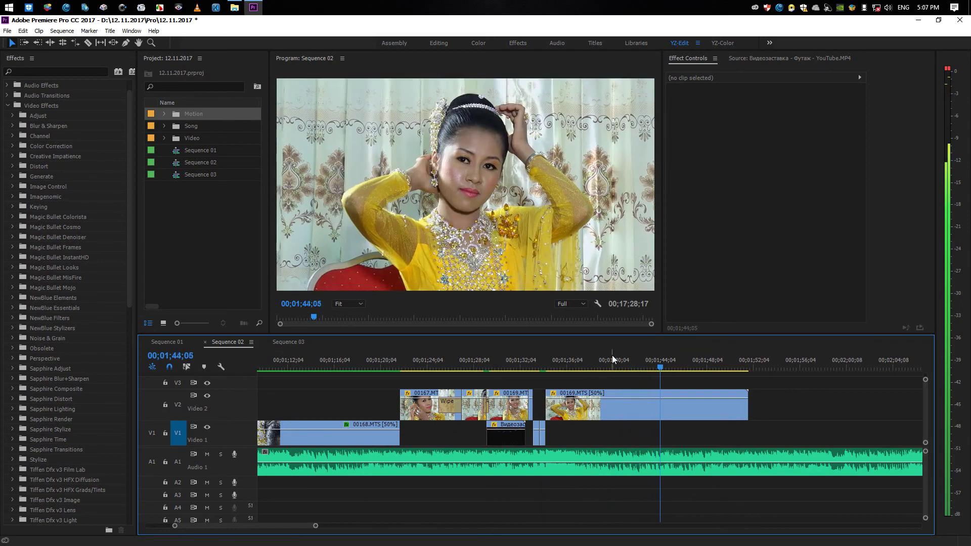
pyautogui.click(594, 358)
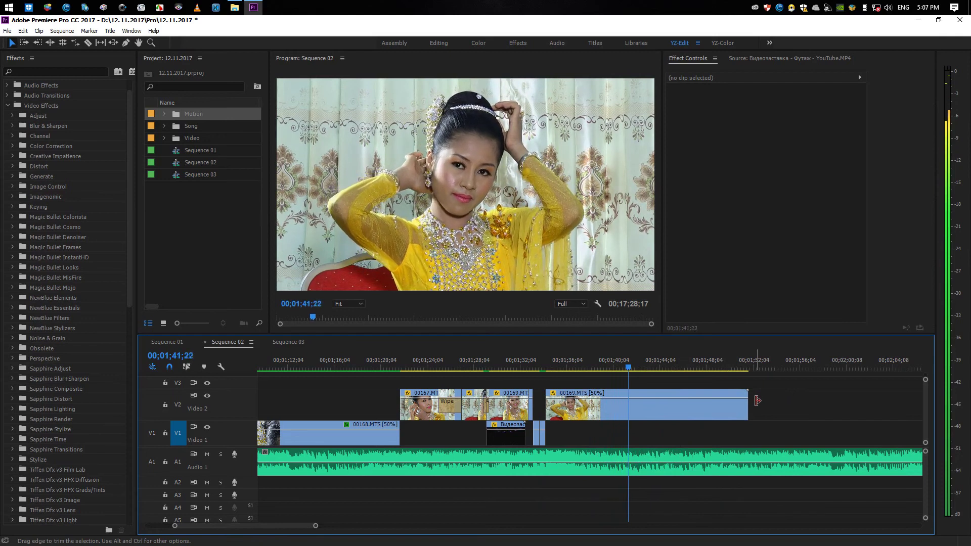
pyautogui.moveTo(757, 400); pyautogui.dragTo(644, 402)
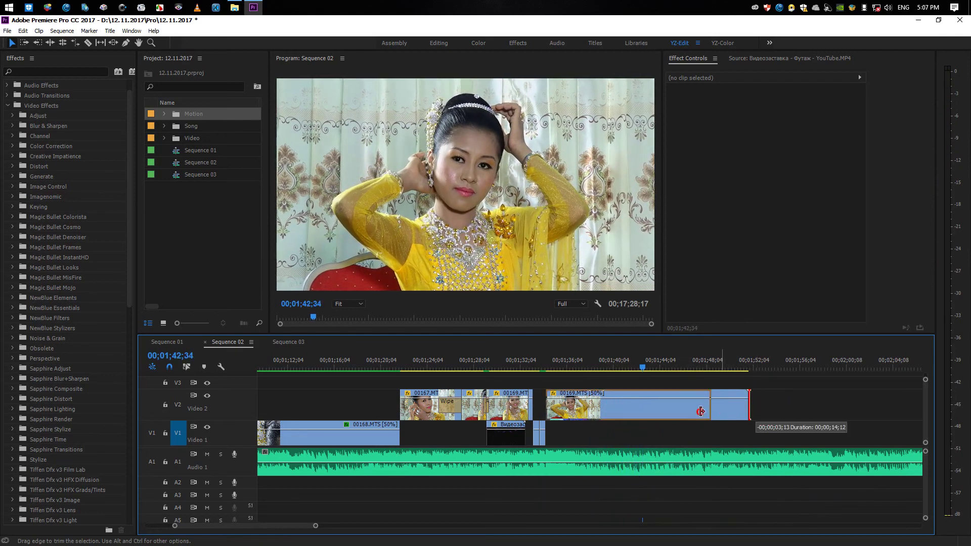
pyautogui.press('-')
pyautogui.press('-')
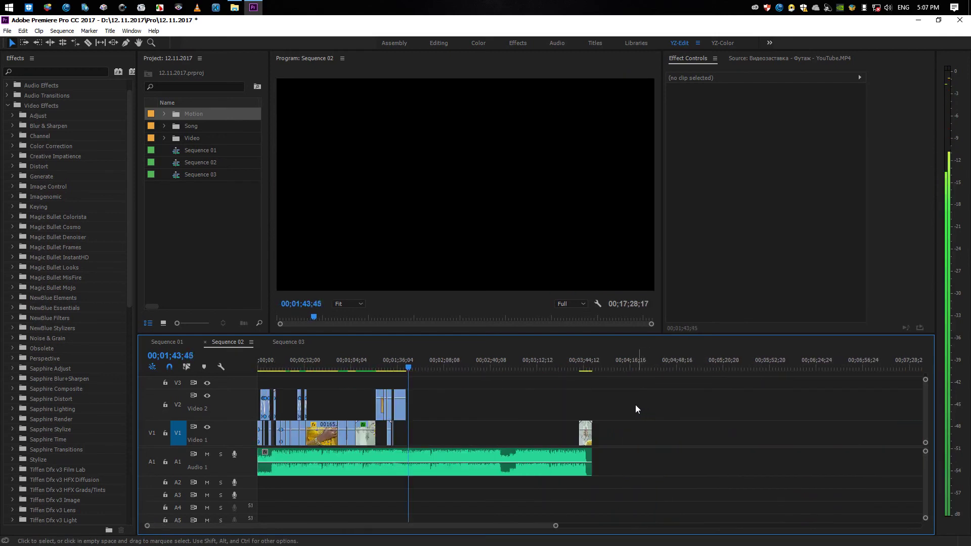
# Move clip 00170.MTS on Video 1 from about 3;43 back to about 1;47, just after 00169
pyautogui.click(583, 367)
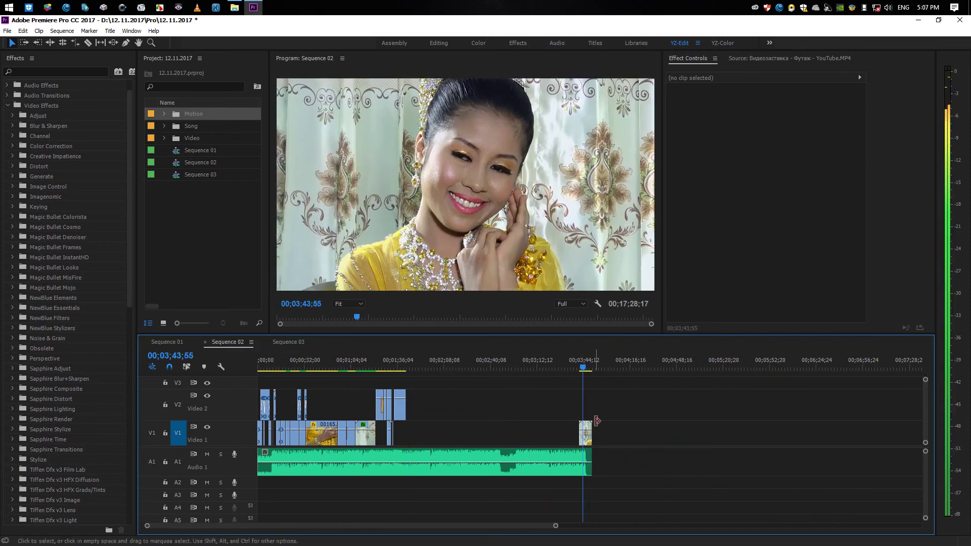
pyautogui.moveTo(585, 433); pyautogui.dragTo(424, 445)
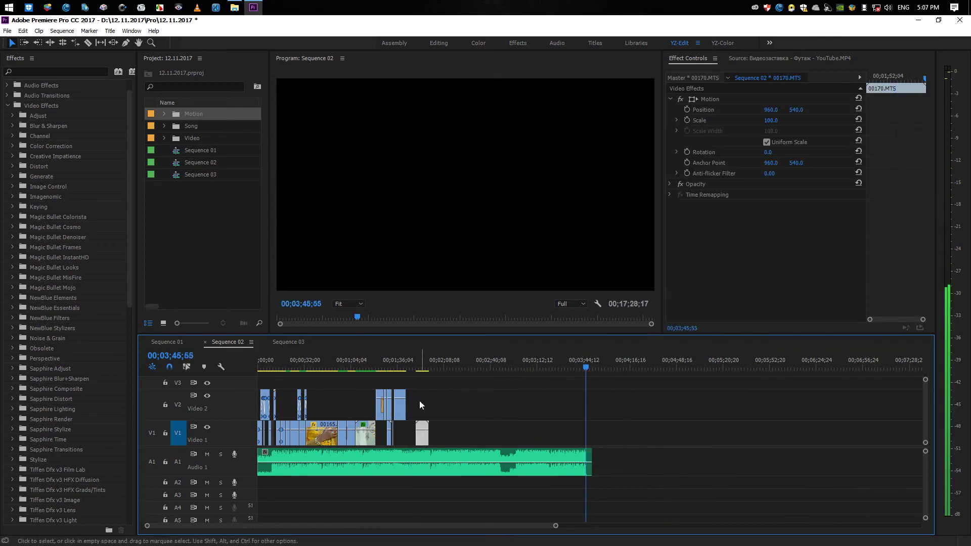
pyautogui.click(414, 367)
pyautogui.click(468, 394)
pyautogui.press('=')
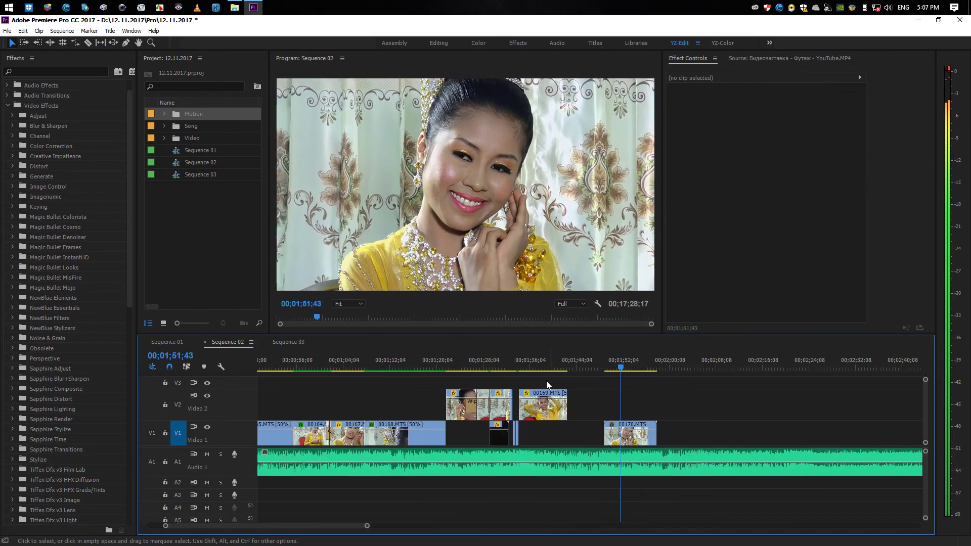
pyautogui.press('-')
pyautogui.press('-')
pyautogui.press('-')
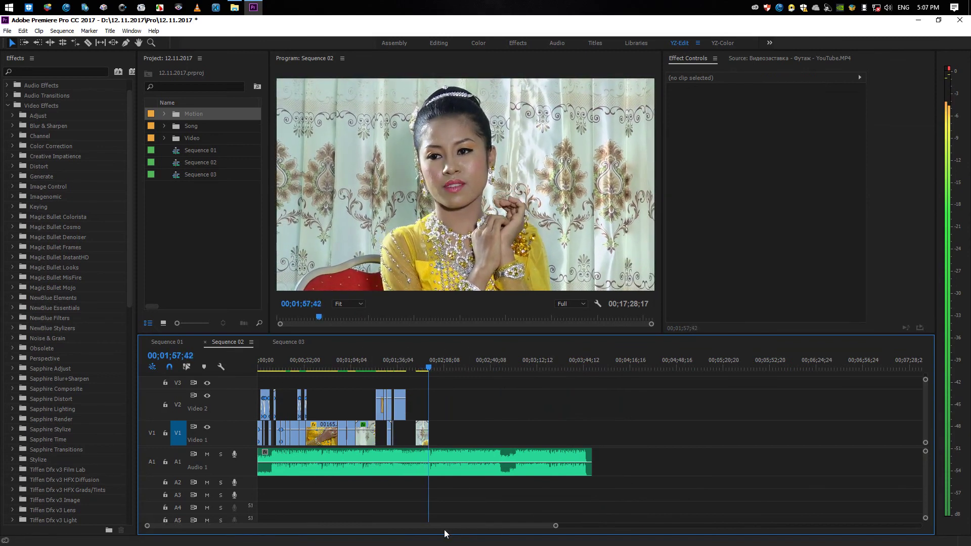
pyautogui.press('-')
pyautogui.press('-')
pyautogui.click(527, 370)
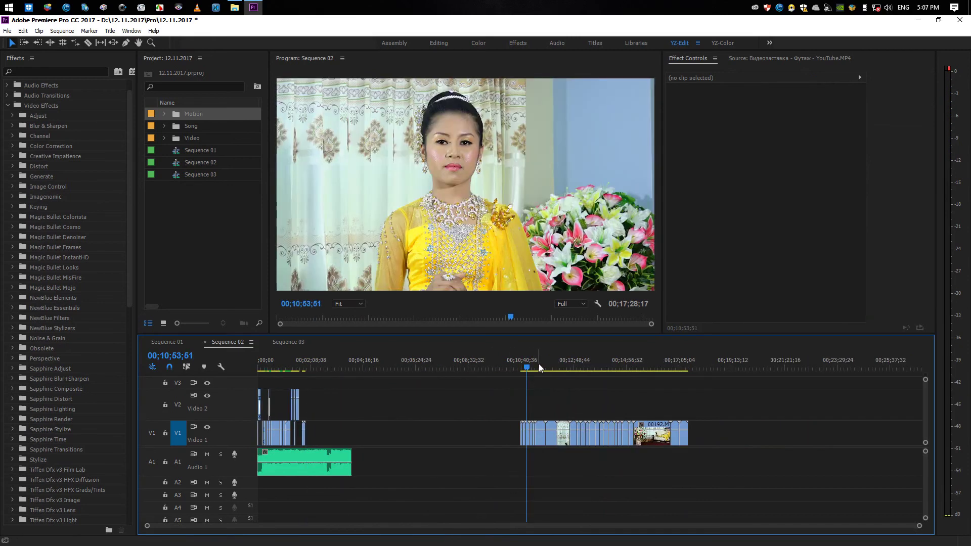
# Scrub through the stray clips between about 10;47 and 16;20, then return near 1;03
pyautogui.moveTo(527, 370); pyautogui.dragTo(570, 369)
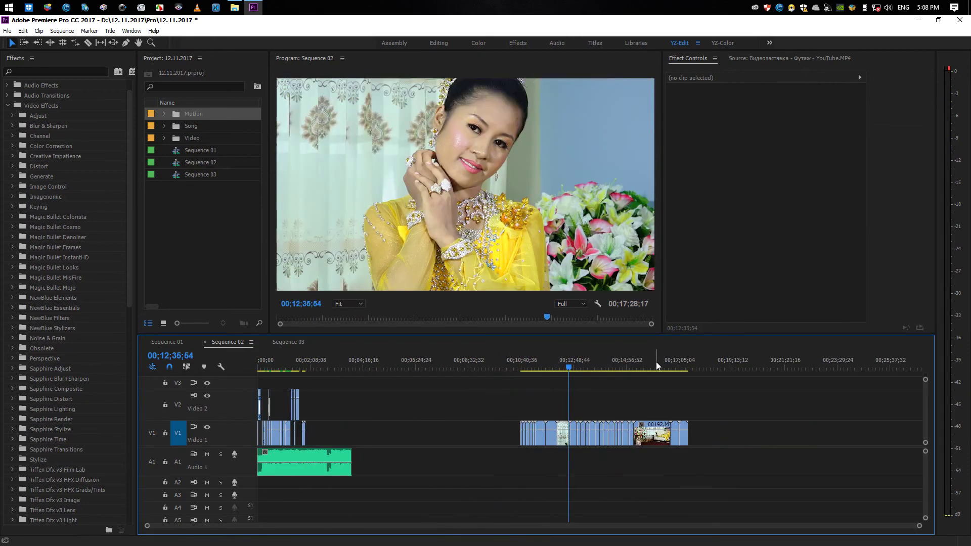
pyautogui.click(604, 366)
pyautogui.click(636, 366)
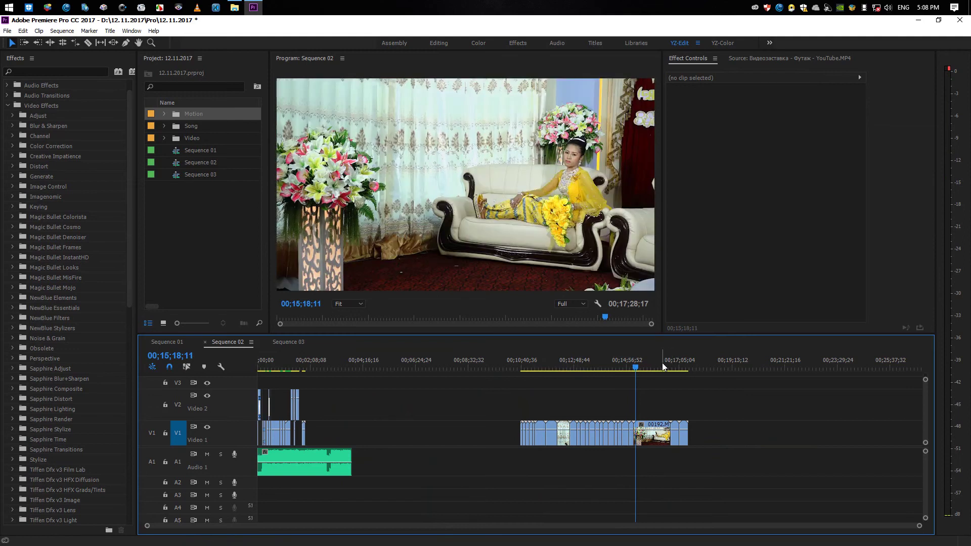
pyautogui.click(662, 364)
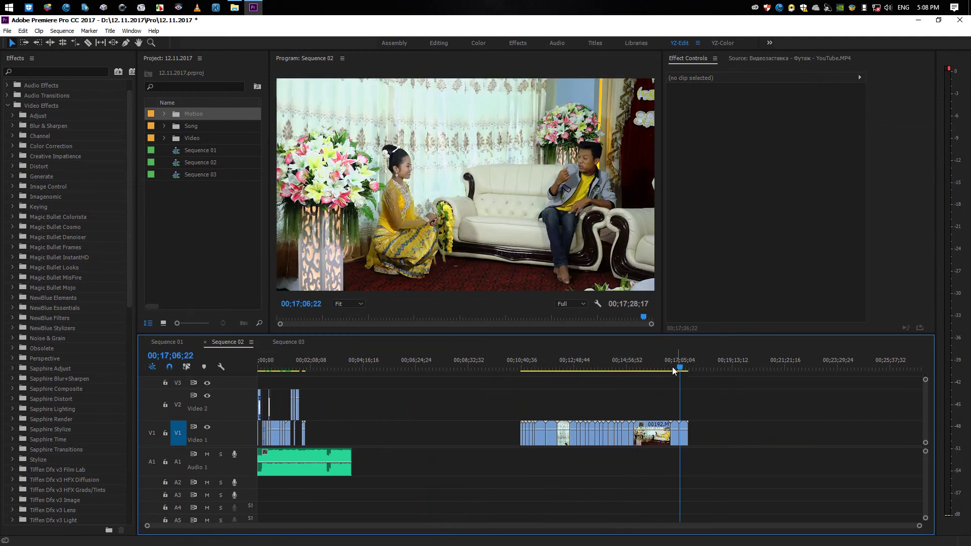
pyautogui.moveTo(567, 366); pyautogui.dragTo(526, 386)
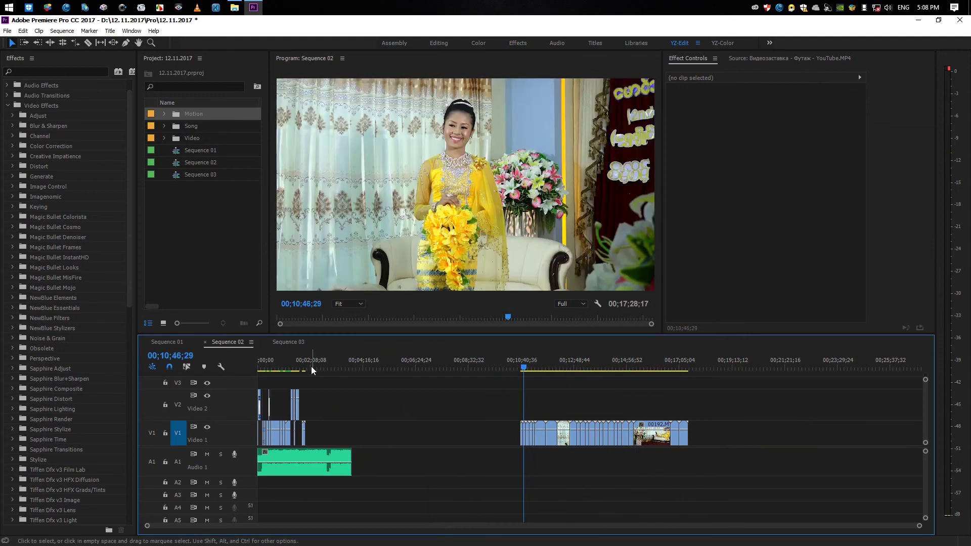
pyautogui.click(286, 365)
pyautogui.press('=')
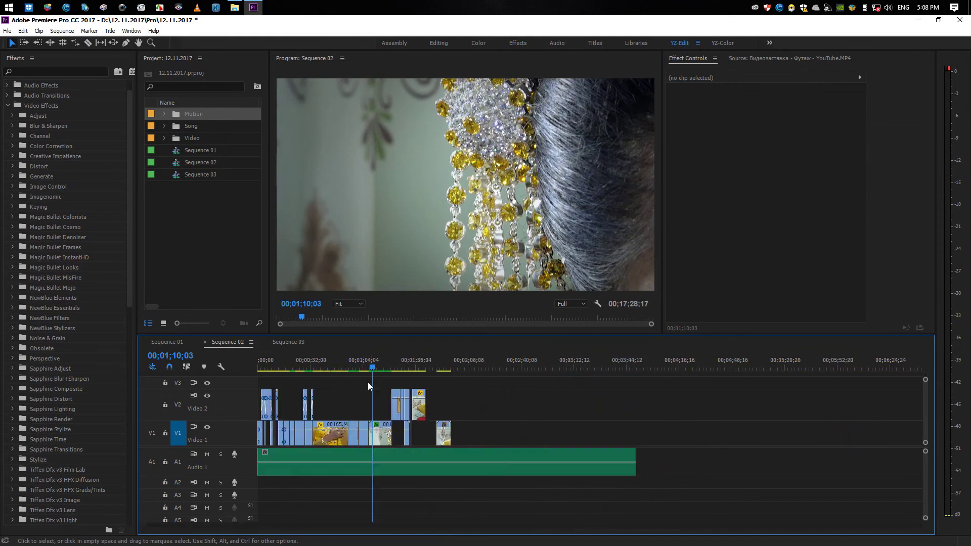
pyautogui.press('=')
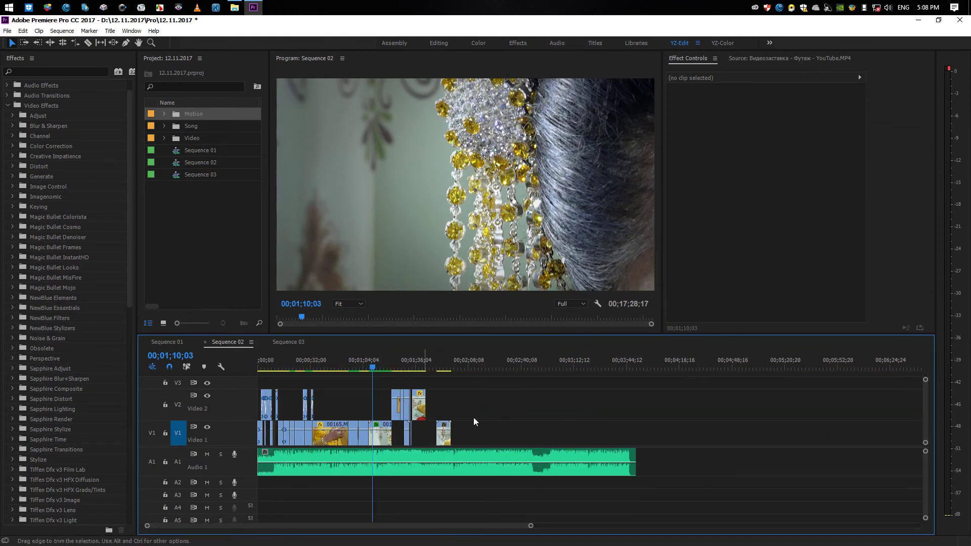
pyautogui.moveTo(340, 362); pyautogui.dragTo(386, 367)
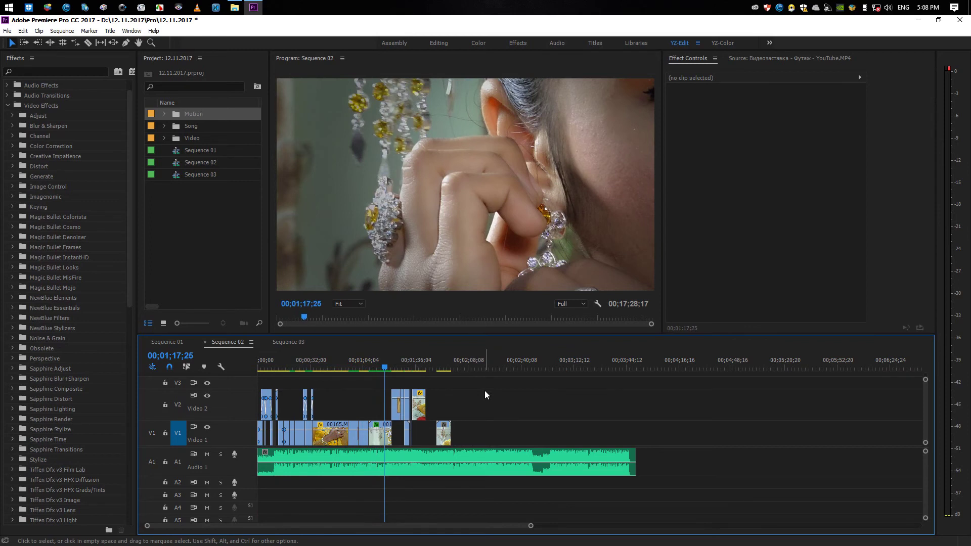
# Select the block of clips at Video 1's end and cut it, shortening the sequence to 3;50;18
pyautogui.press('-')
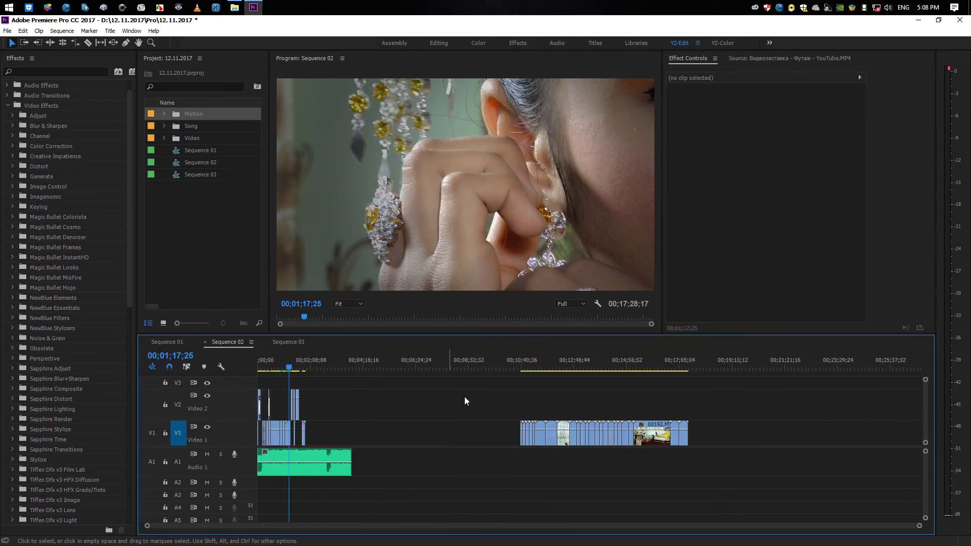
pyautogui.click(534, 365)
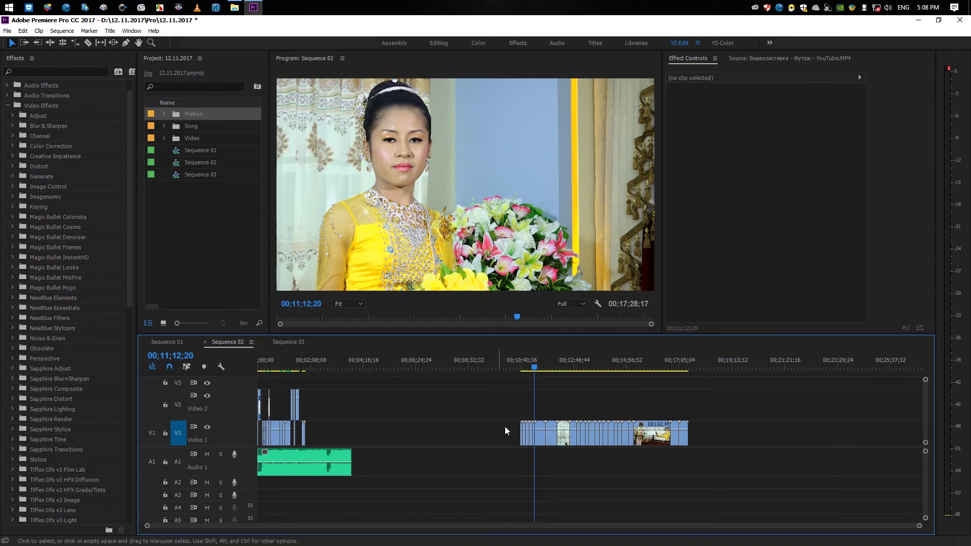
pyautogui.moveTo(467, 402)
pyautogui.mouseDown()
pyautogui.moveTo(718, 444)
pyautogui.moveTo(706, 452)
pyautogui.mouseUp()
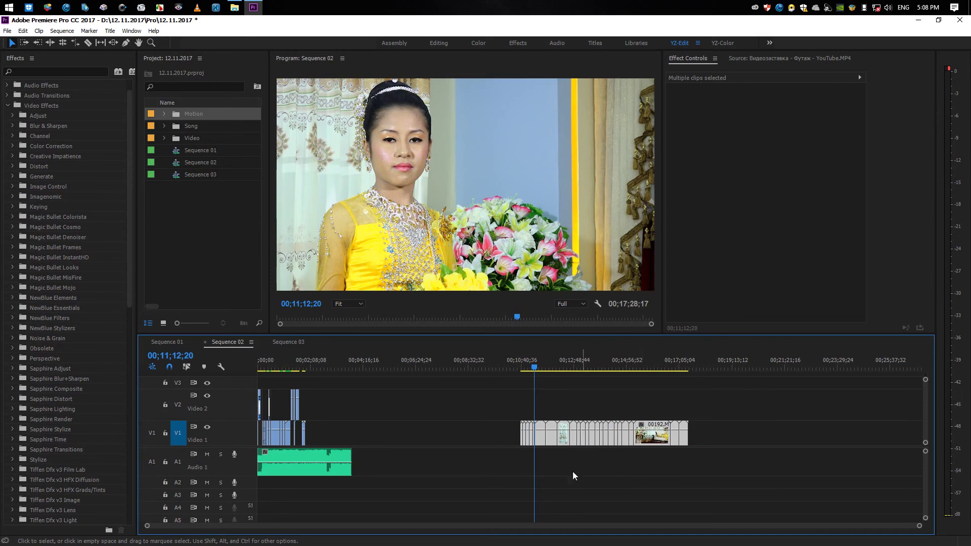
pyautogui.press('Delete')
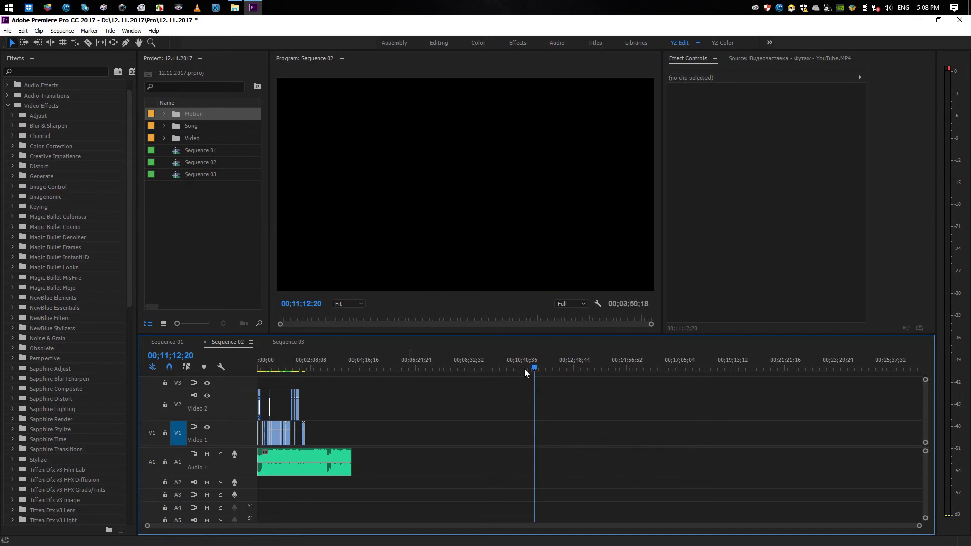
# Paste the cut clips at the start of Sequence 03's Video 1 and untarget audio tracks A1–A6
pyautogui.press('Home')
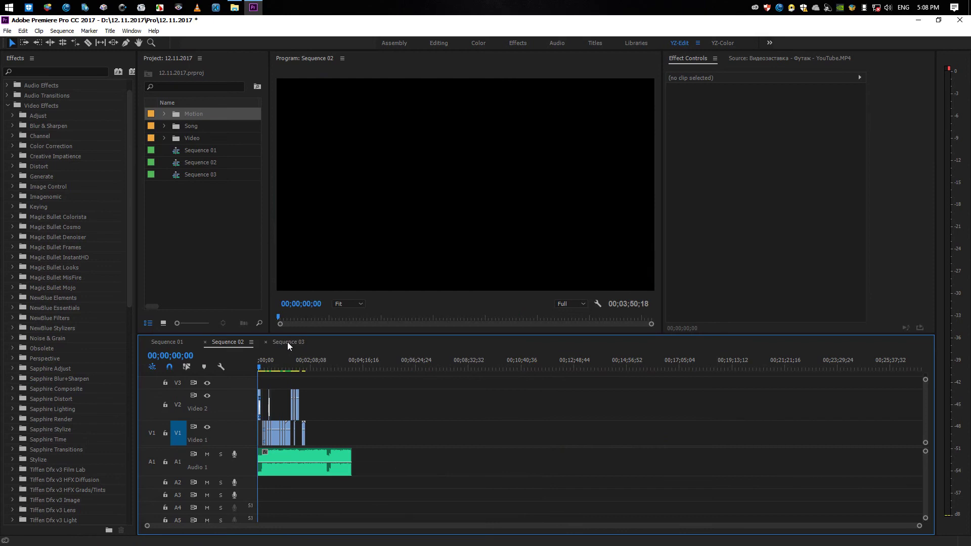
pyautogui.click(287, 341)
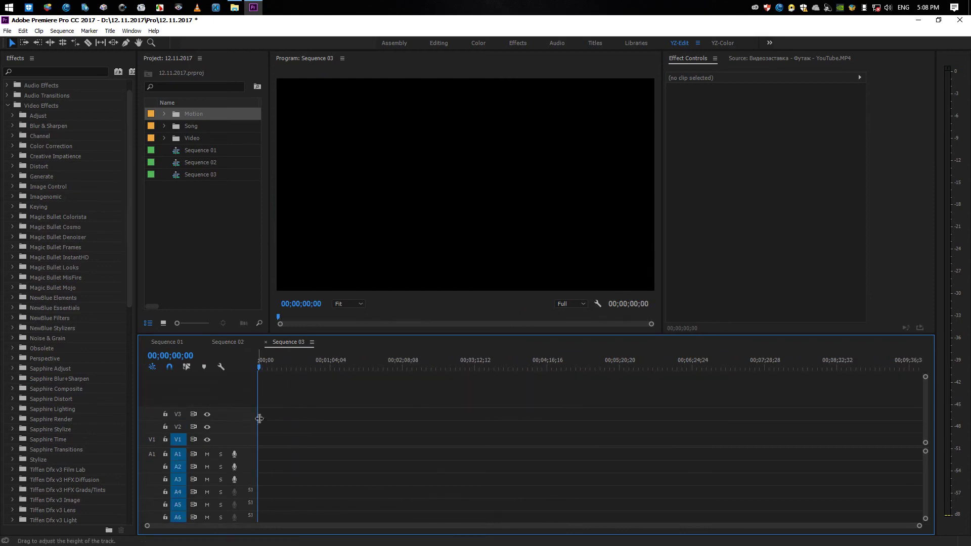
pyautogui.hotkey('ctrl', 'v')
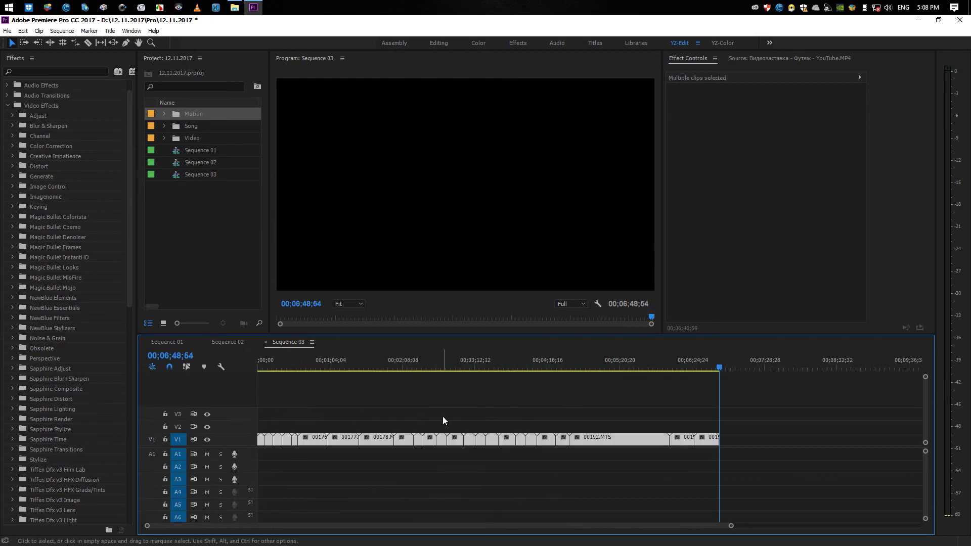
pyautogui.press('Home')
pyautogui.click(442, 416)
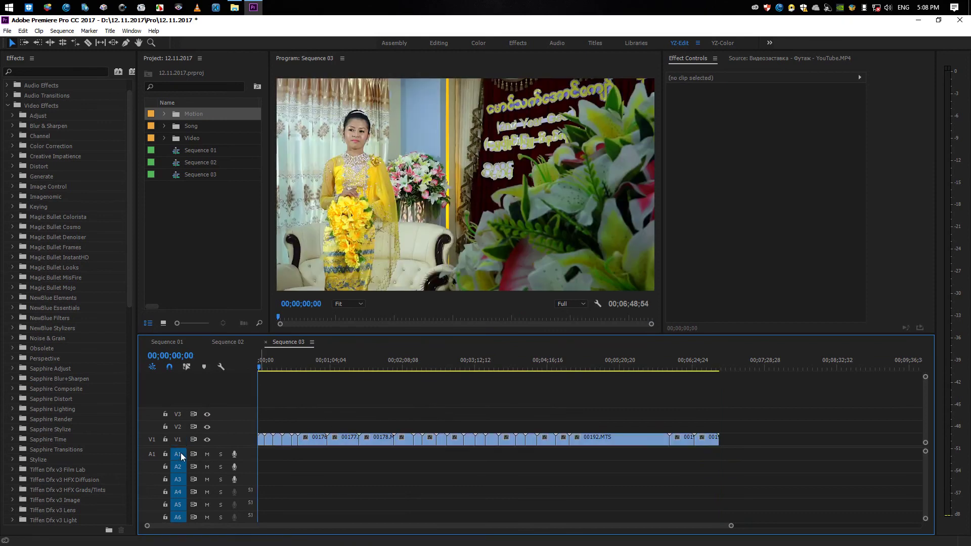
pyautogui.moveTo(181, 457); pyautogui.dragTo(183, 505)
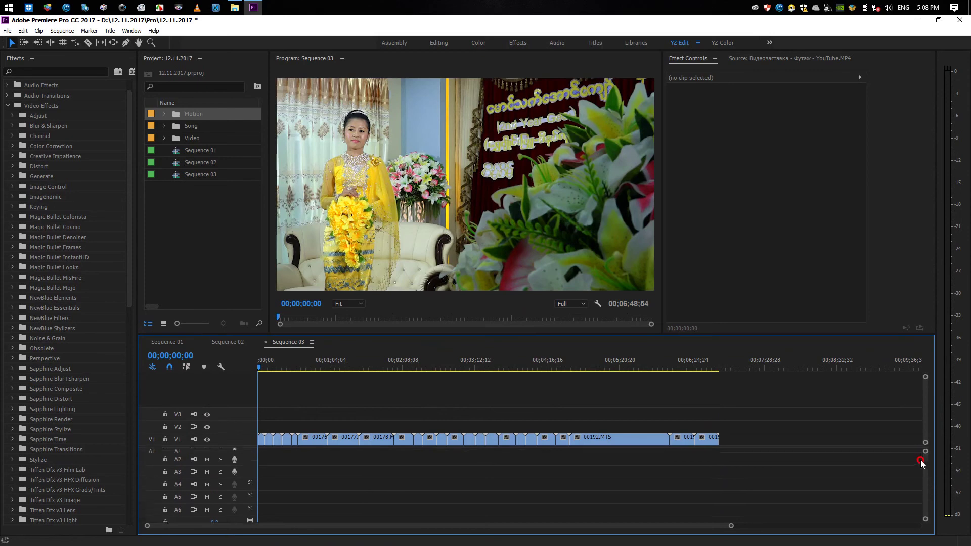
# Back in Sequence 02, move clip 00170 up onto Video 2 around 02;40
pyautogui.click(231, 342)
pyautogui.click(338, 362)
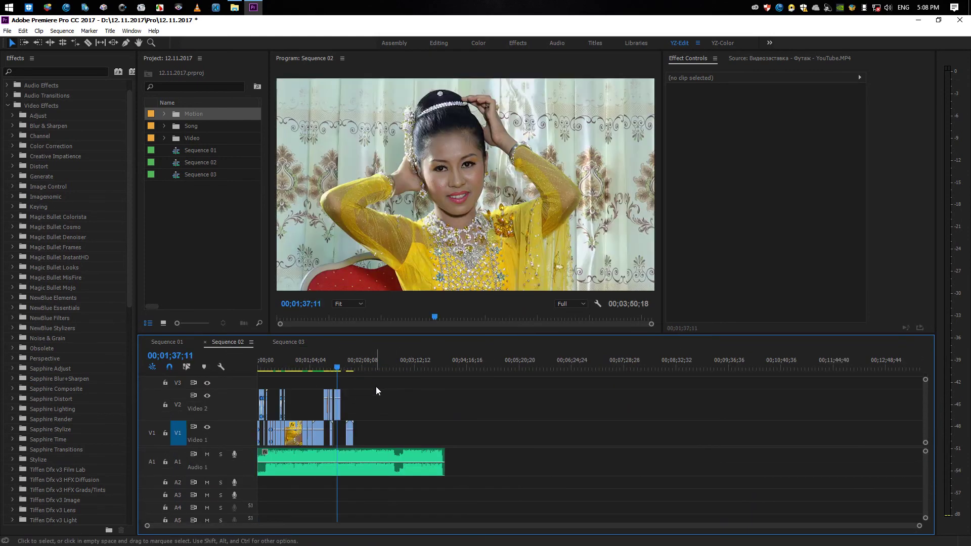
pyautogui.press('=')
pyautogui.press('=')
pyautogui.press('=')
pyautogui.press('-')
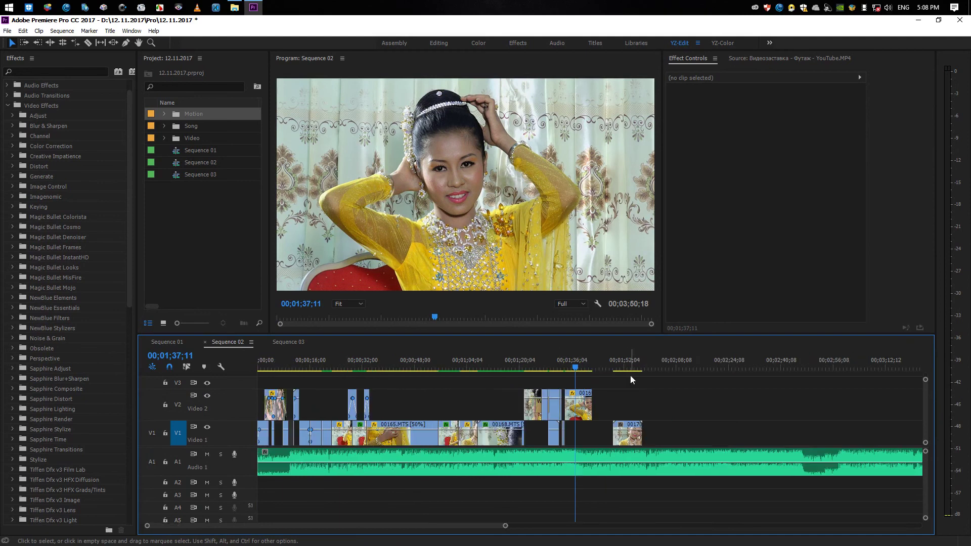
pyautogui.click(609, 364)
pyautogui.moveTo(630, 435); pyautogui.dragTo(772, 414)
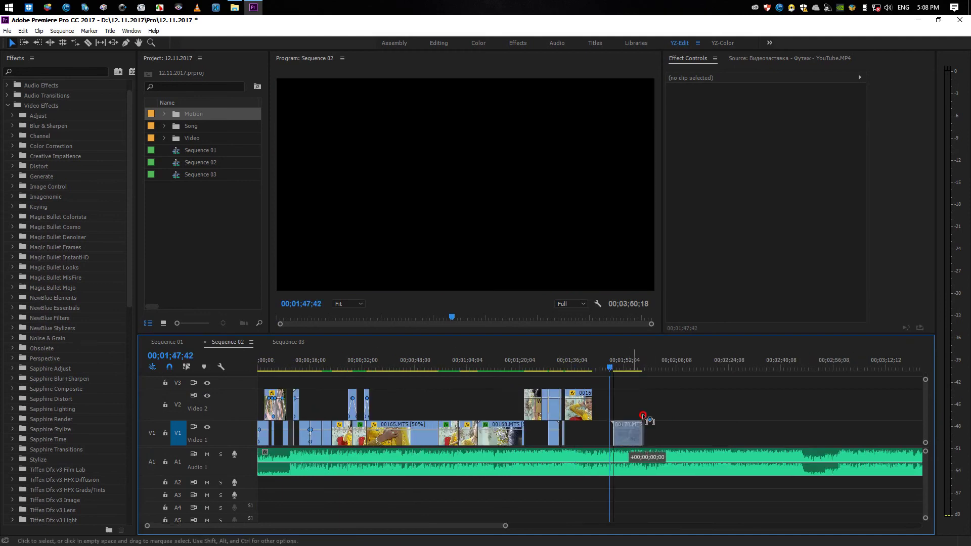
# Split the music on Audio 1 at 00;02;01;58 and select the tail
pyautogui.press('space')
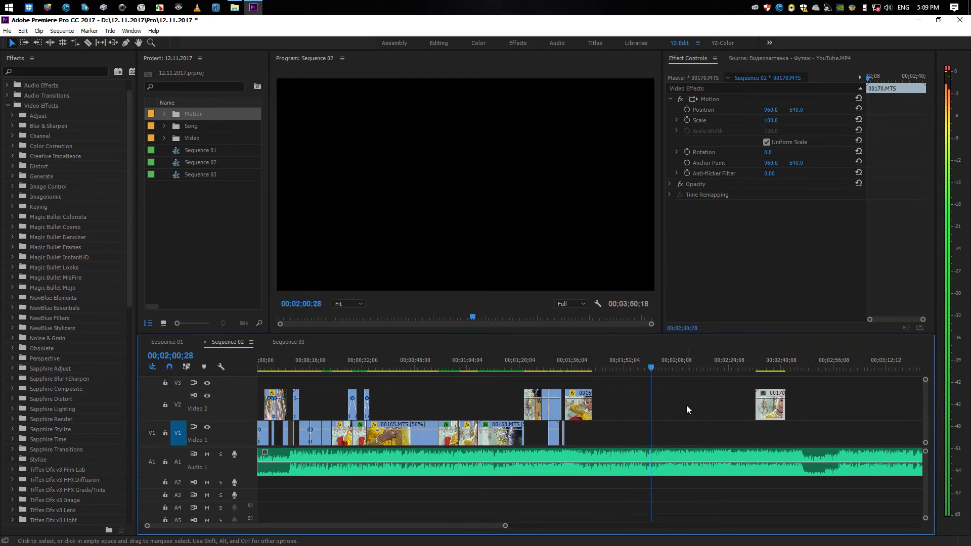
pyautogui.press('space')
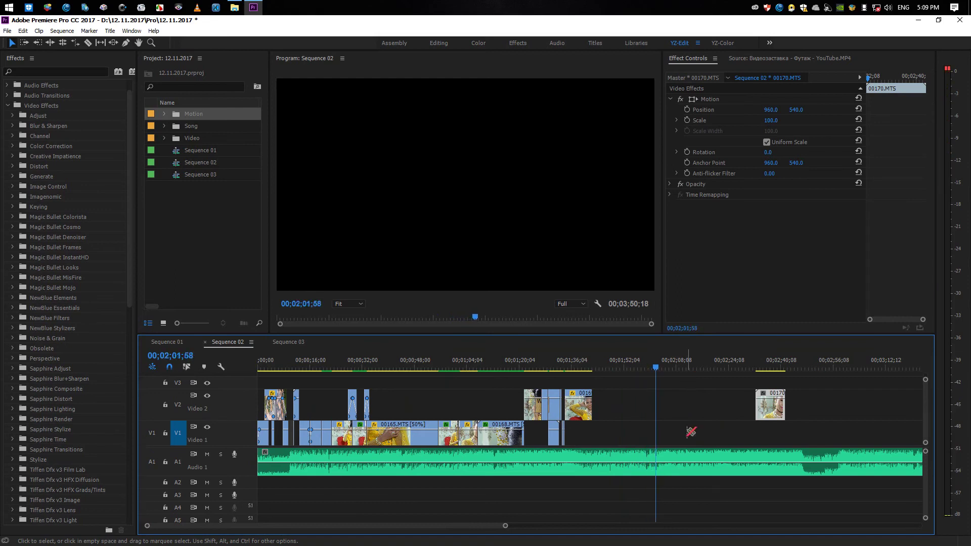
pyautogui.hotkey('ctrl', 'k')
pyautogui.click(666, 457)
# Delete the music tail and add volume keyframes so the music fades to silence at its end
pyautogui.press('Delete')
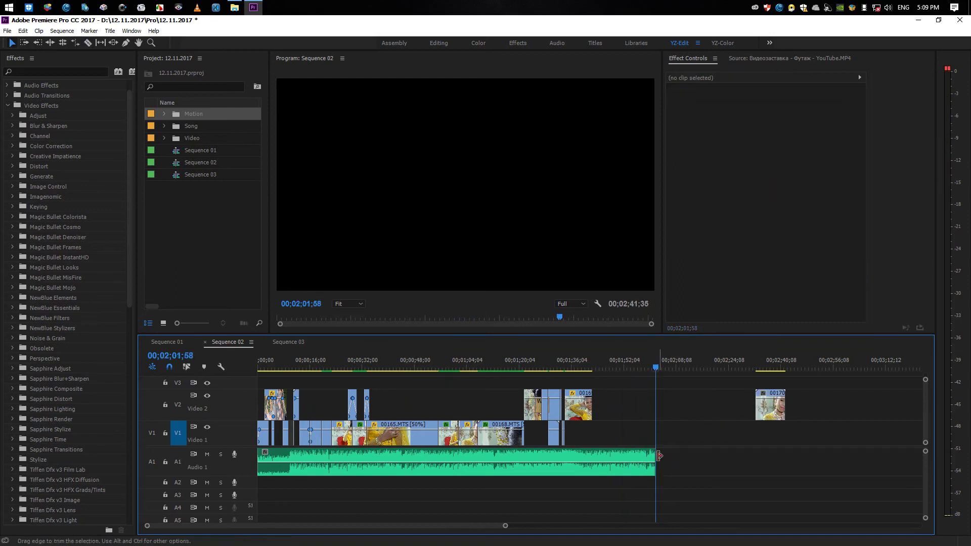
pyautogui.press('p')
pyautogui.click(629, 462)
pyautogui.moveTo(652, 462); pyautogui.dragTo(654, 474)
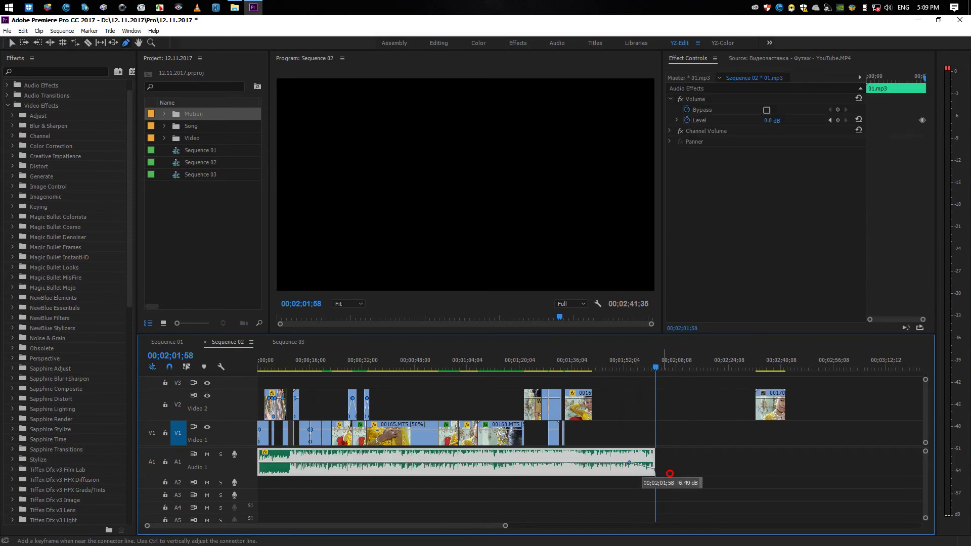
pyautogui.press('v')
pyautogui.click(610, 360)
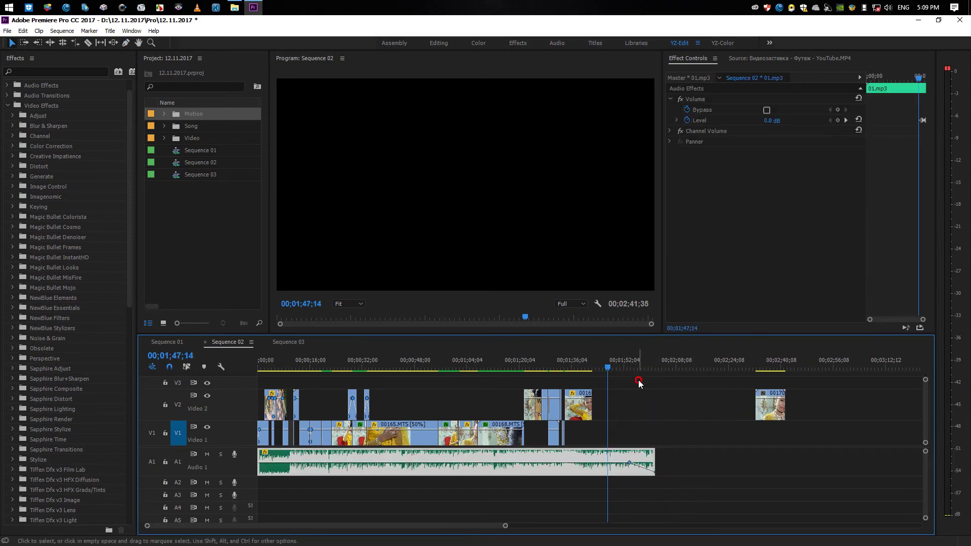
# Move clip 00170 back onto Video 1 starting near 01;45;41
pyautogui.click(638, 381)
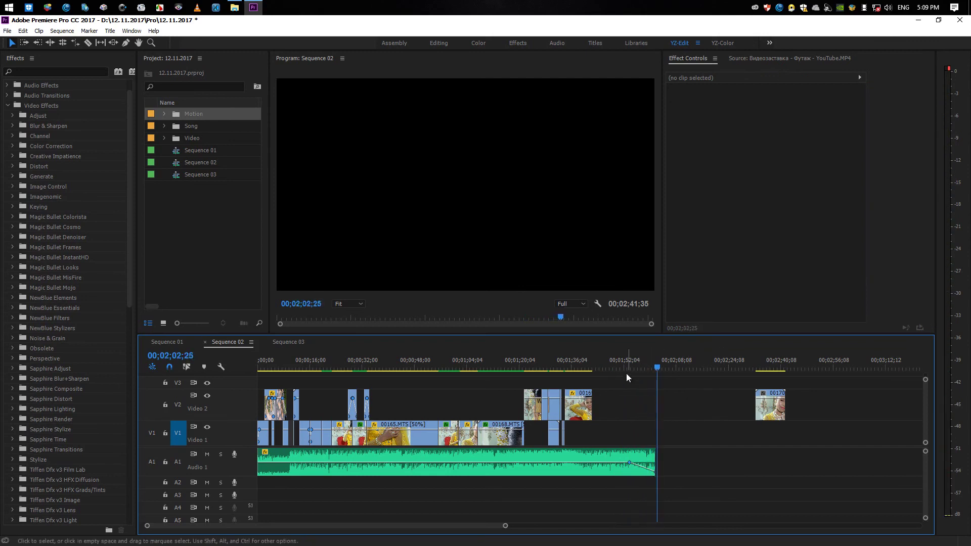
pyautogui.moveTo(629, 363); pyautogui.dragTo(603, 363)
pyautogui.moveTo(751, 416); pyautogui.dragTo(602, 436)
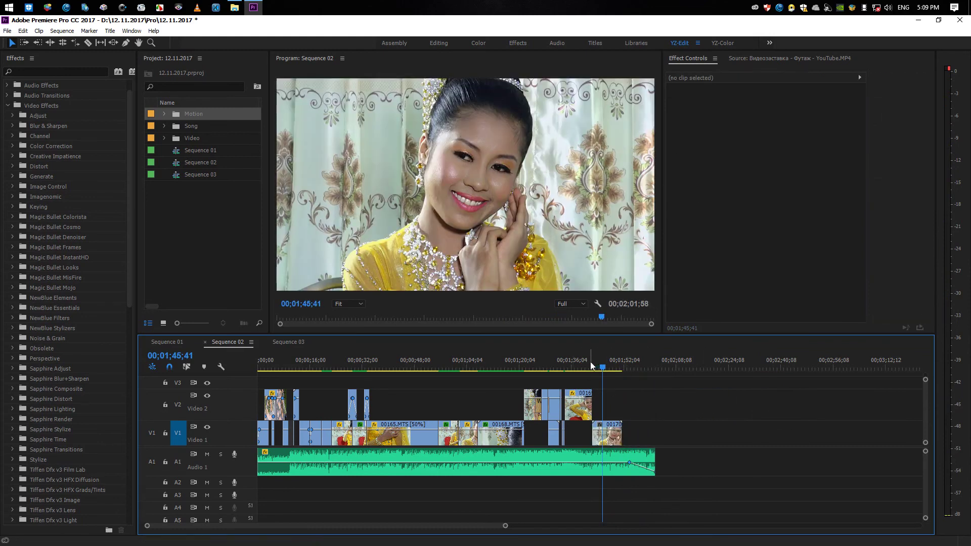
# Trim clip 00170 on Video 1 back so it ends at 01;47;27
pyautogui.hotkey('shift', 'k')
pyautogui.press('=')
pyautogui.press('=')
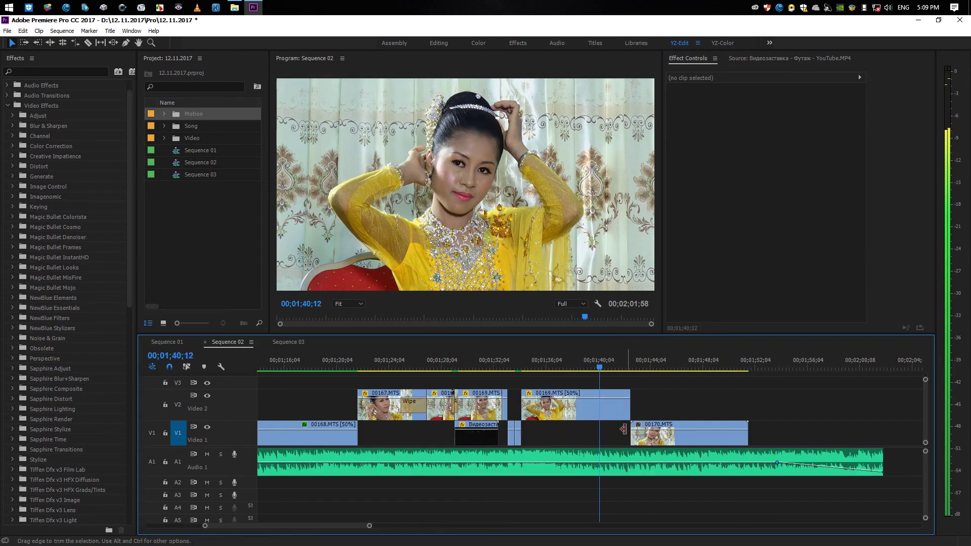
pyautogui.moveTo(321, 527); pyautogui.dragTo(335, 527)
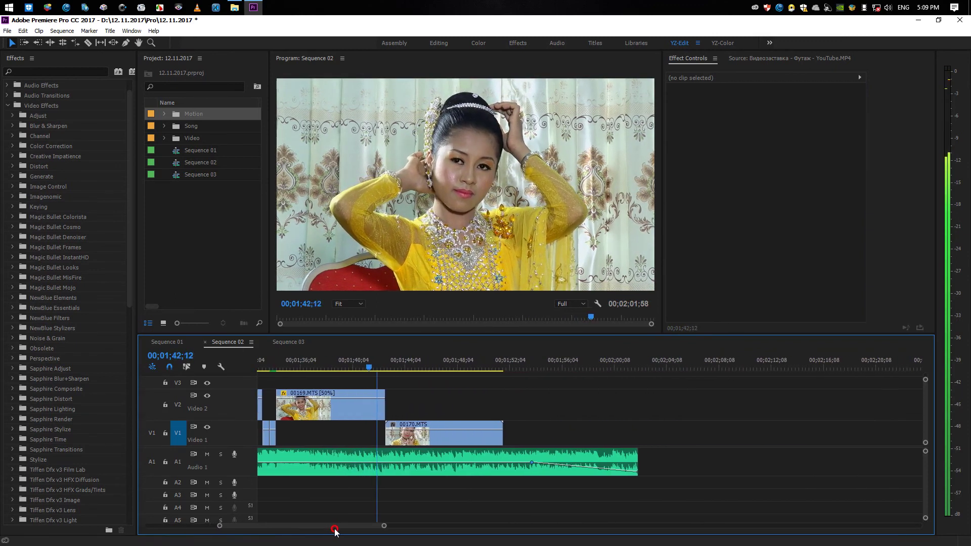
pyautogui.moveTo(426, 360)
pyautogui.mouseDown()
pyautogui.moveTo(490, 373)
pyautogui.moveTo(431, 385)
pyautogui.moveTo(463, 387)
pyautogui.mouseUp()
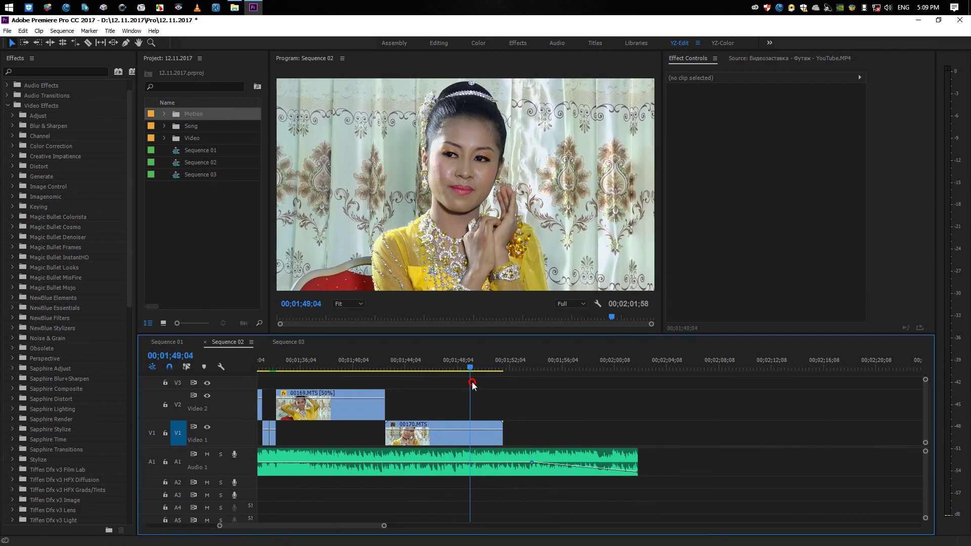
pyautogui.moveTo(463, 387); pyautogui.dragTo(450, 388)
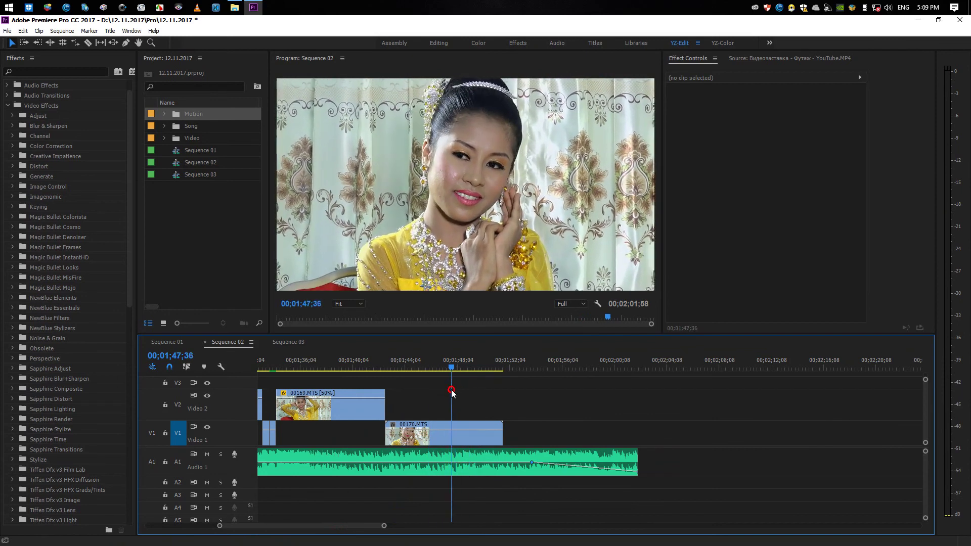
pyautogui.moveTo(503, 435); pyautogui.dragTo(448, 436)
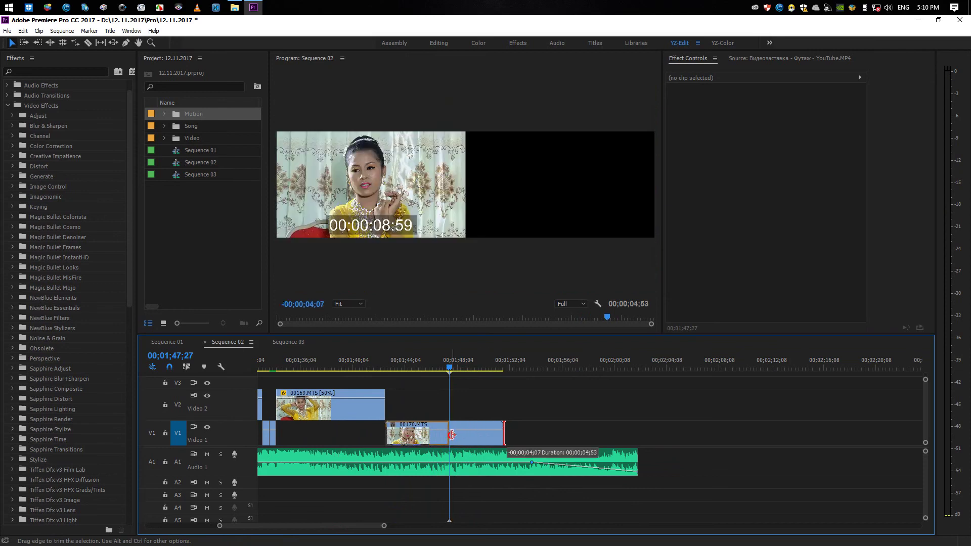
# Set clip 00170's speed to 50% and play it back
pyautogui.rightClick(424, 438)
pyautogui.click(470, 360)
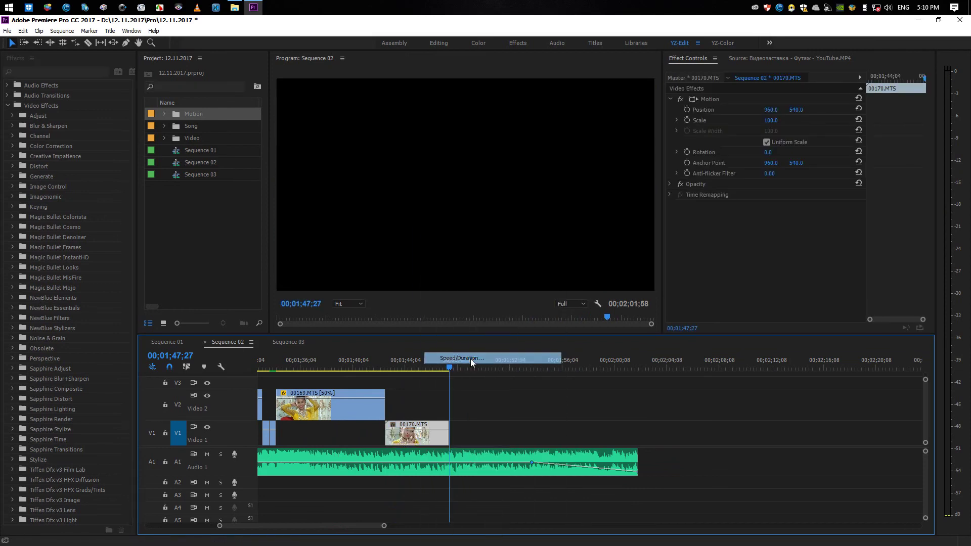
pyautogui.write('50')
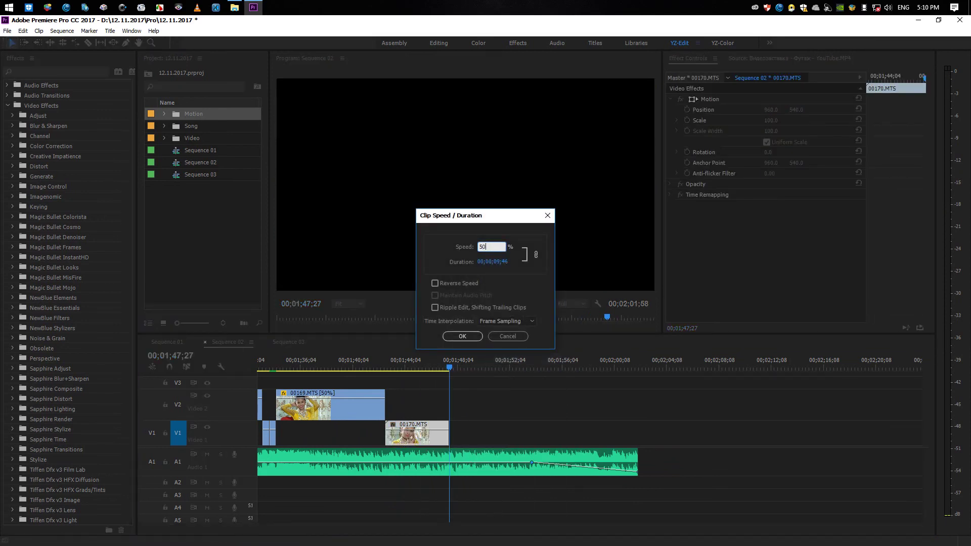
pyautogui.press('Return')
pyautogui.click(386, 365)
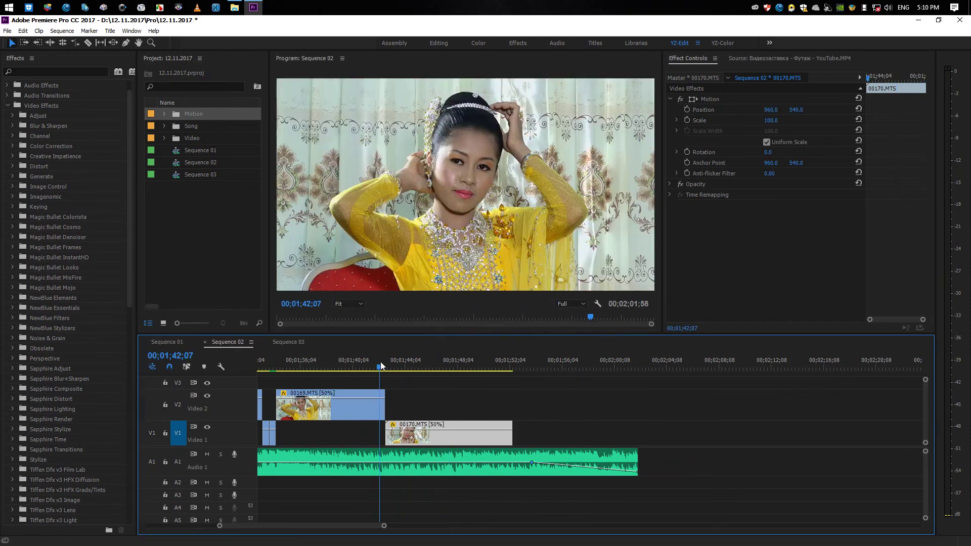
pyautogui.click(406, 383)
pyautogui.press('space')
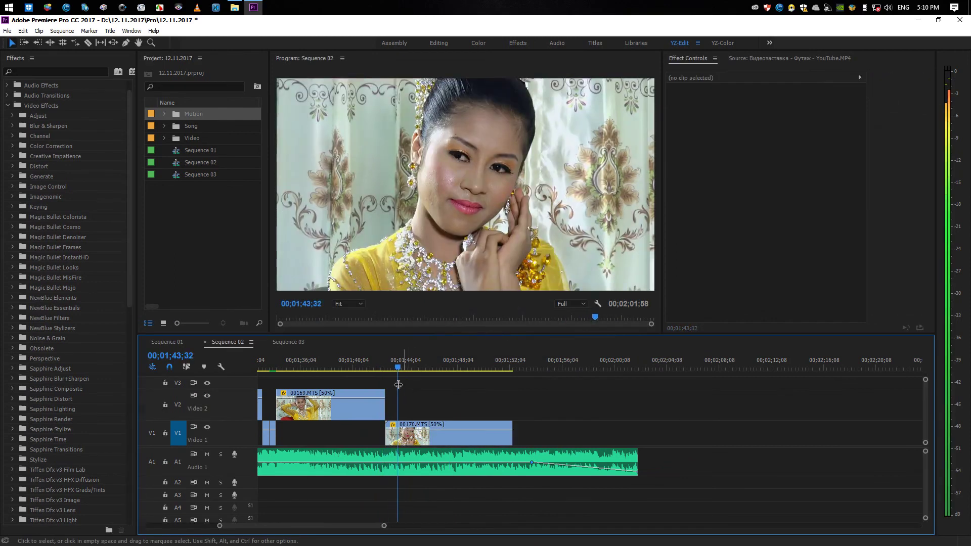
pyautogui.click(333, 361)
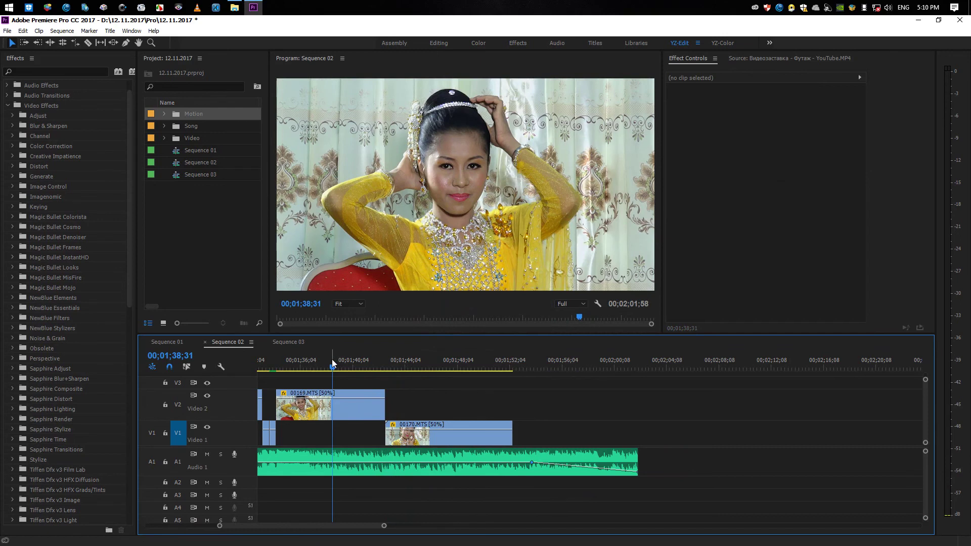
# Add opacity keyframes so 00169 fades out while 00170 fades in from zero
pyautogui.press('p')
pyautogui.click(363, 398)
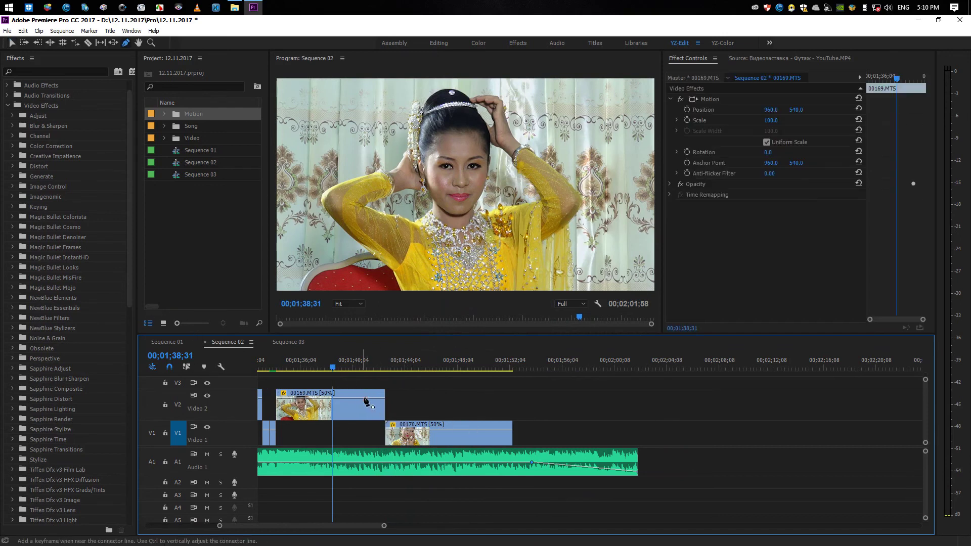
pyautogui.moveTo(384, 398)
pyautogui.mouseDown()
pyautogui.moveTo(417, 453)
pyautogui.moveTo(360, 461)
pyautogui.mouseUp()
pyautogui.click(408, 430)
pyautogui.press('v')
pyautogui.press('space')
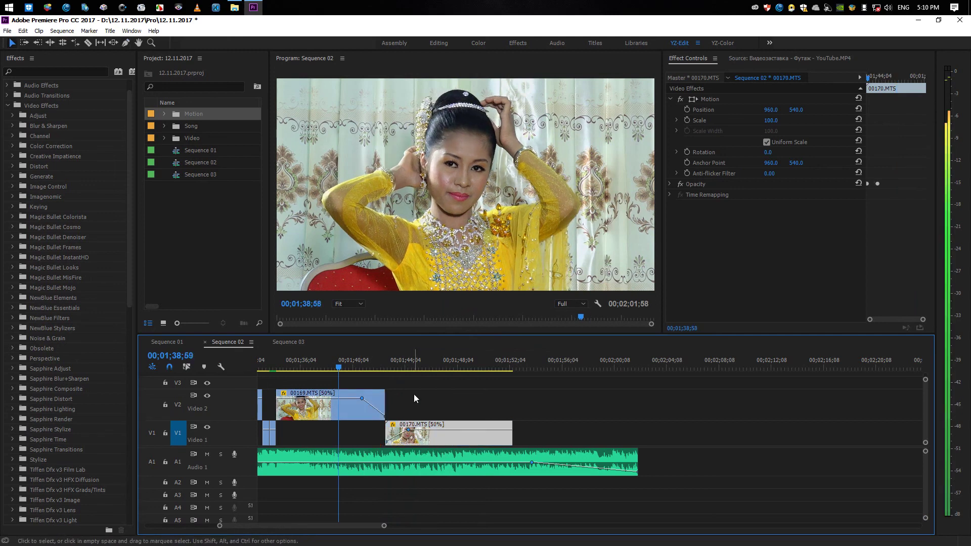
pyautogui.click(412, 378)
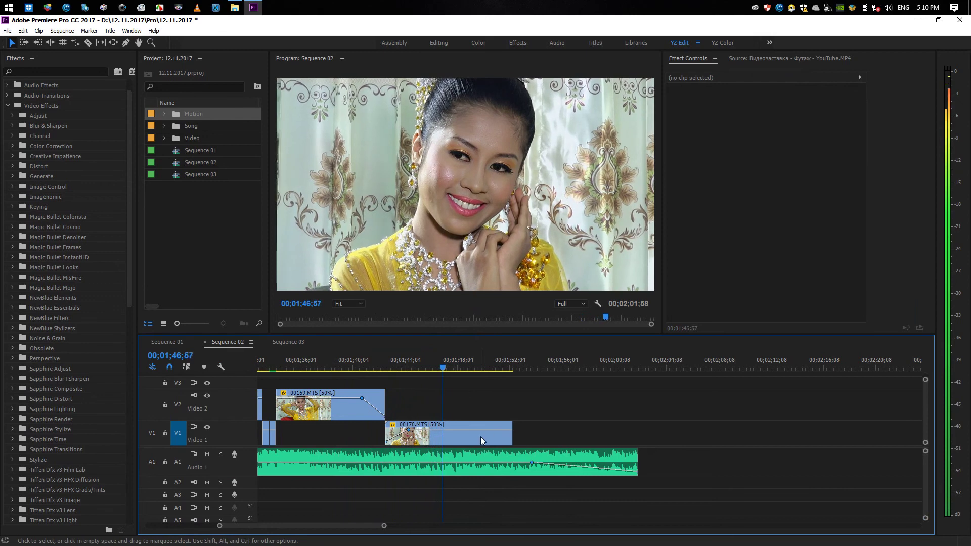
# Paste a second copy of 00170.MTS on Video 1 after a short gap
pyautogui.click(457, 449)
pyautogui.click(455, 432)
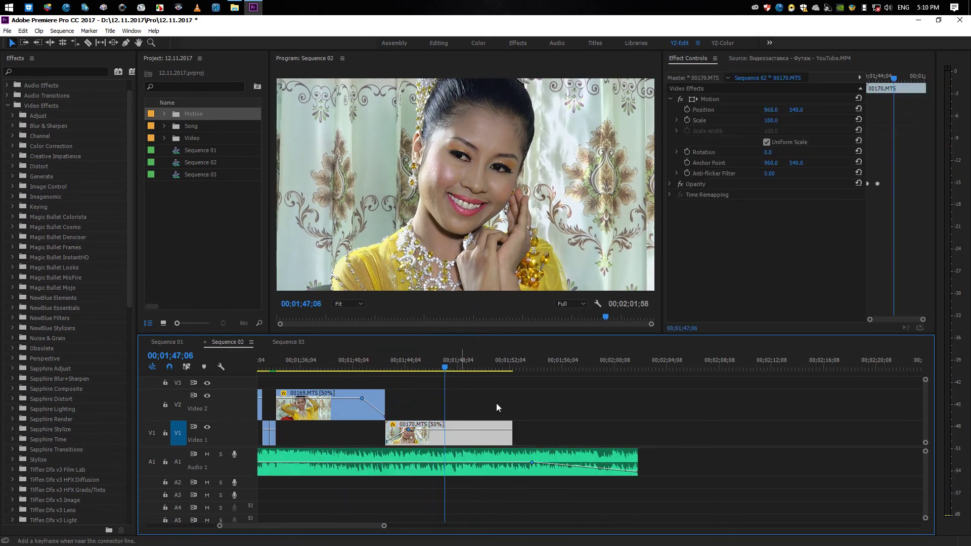
pyautogui.click(526, 364)
pyautogui.hotkey('ctrl', 'v')
pyautogui.click(455, 360)
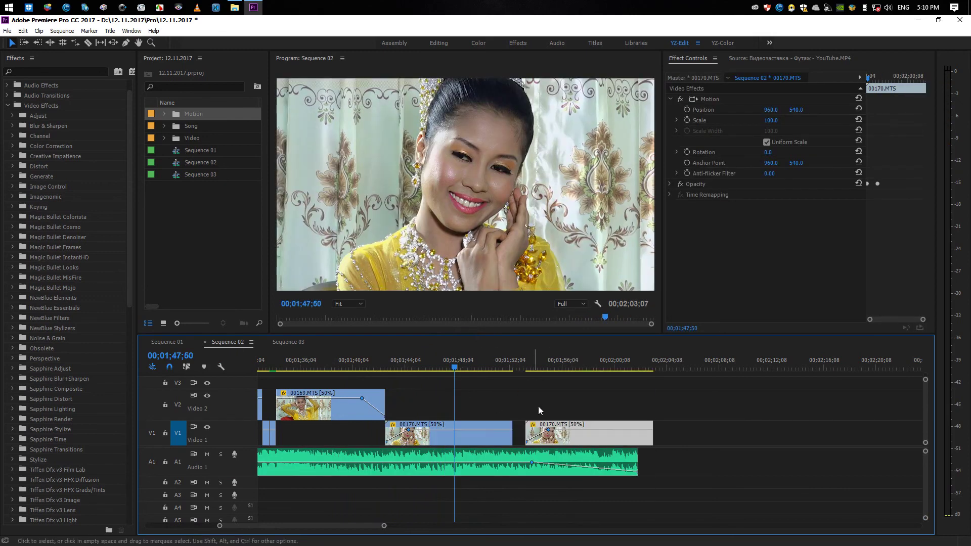
# Delete the copy's opacity fade keyframes and slide it left against the first 00170.MTS
pyautogui.rightClick(528, 444)
pyautogui.click(546, 530)
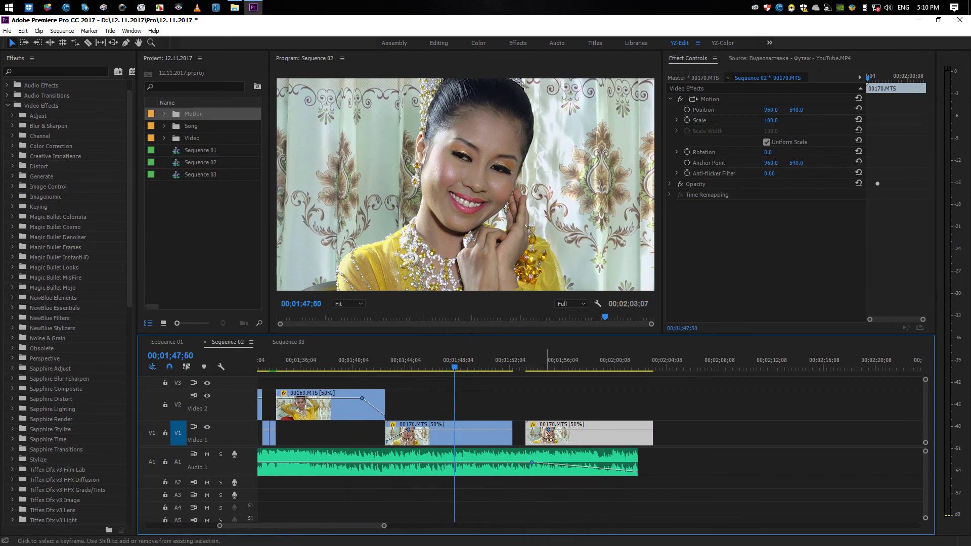
pyautogui.rightClick(550, 433)
pyautogui.click(566, 523)
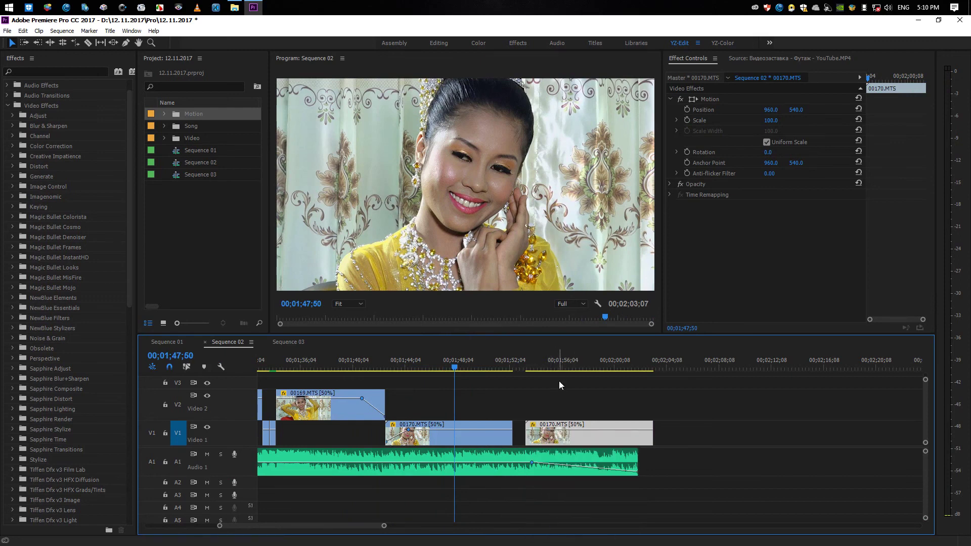
pyautogui.moveTo(584, 442); pyautogui.dragTo(572, 442)
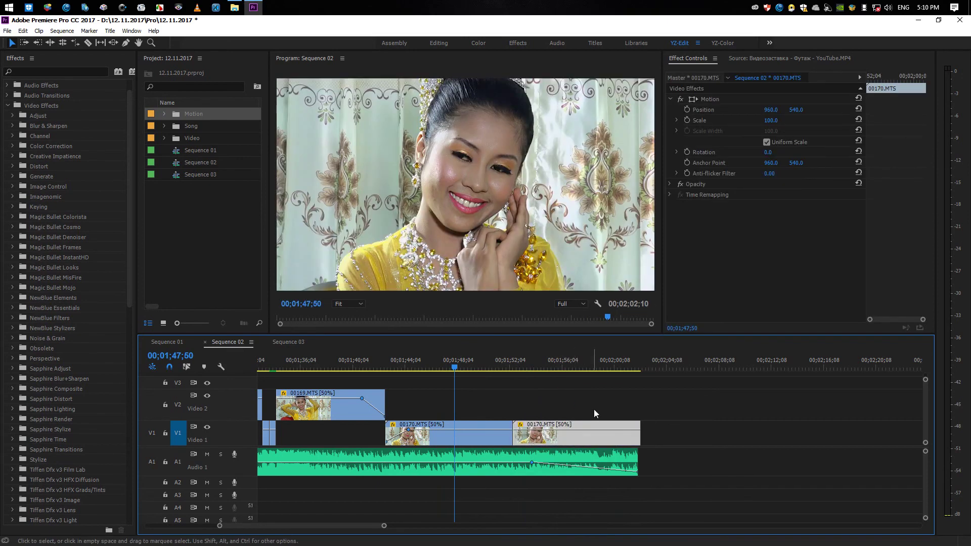
pyautogui.click(630, 392)
# Trim the copy to 00;00;09;34 so the sequence ends with the music at 2;01;58
pyautogui.moveTo(640, 433); pyautogui.dragTo(637, 433)
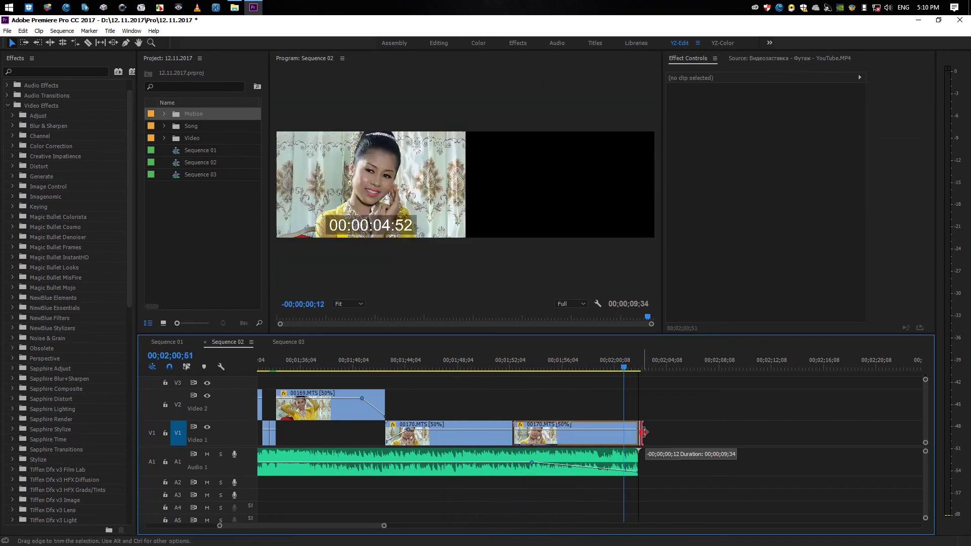
pyautogui.click(483, 369)
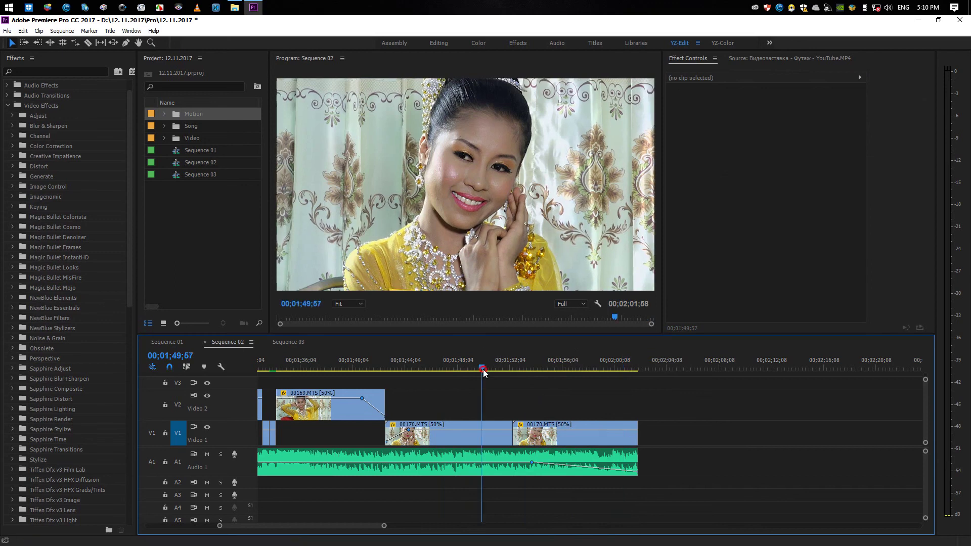
pyautogui.click(547, 363)
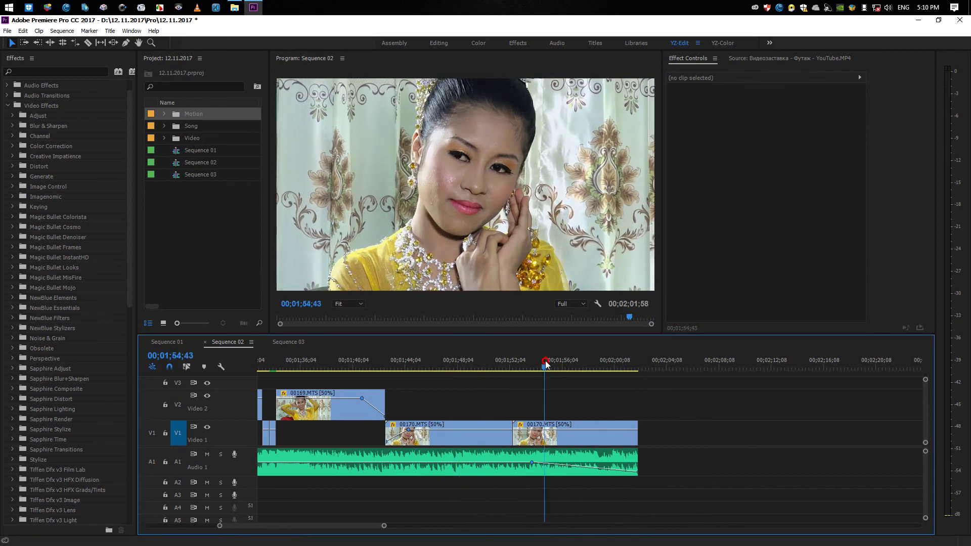
pyautogui.click(461, 365)
pyautogui.click(554, 363)
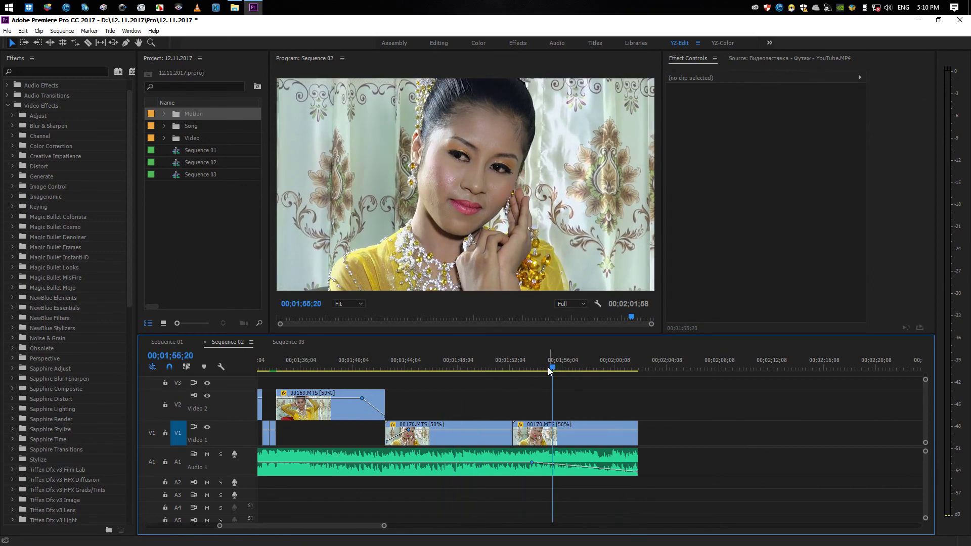
pyautogui.click(448, 365)
pyautogui.click(555, 366)
pyautogui.click(454, 369)
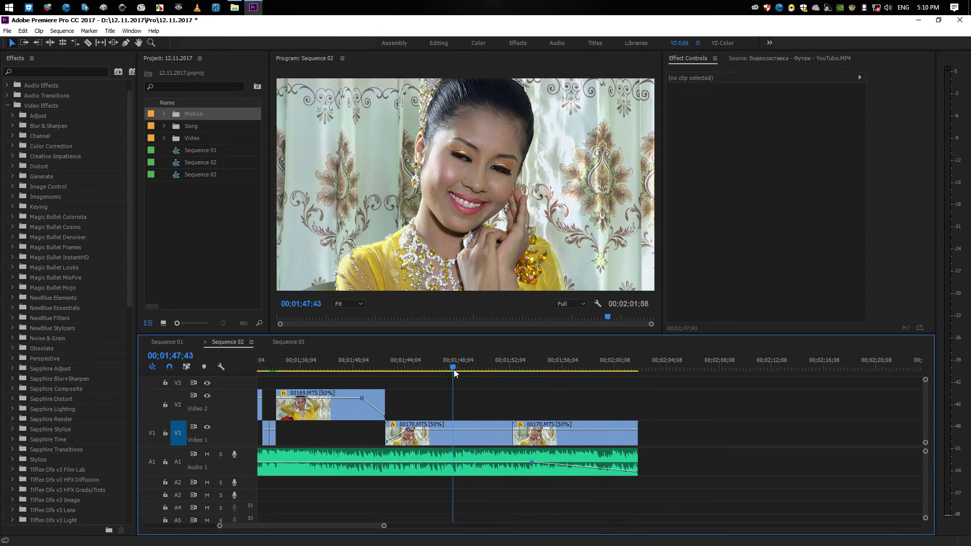
pyautogui.click(529, 393)
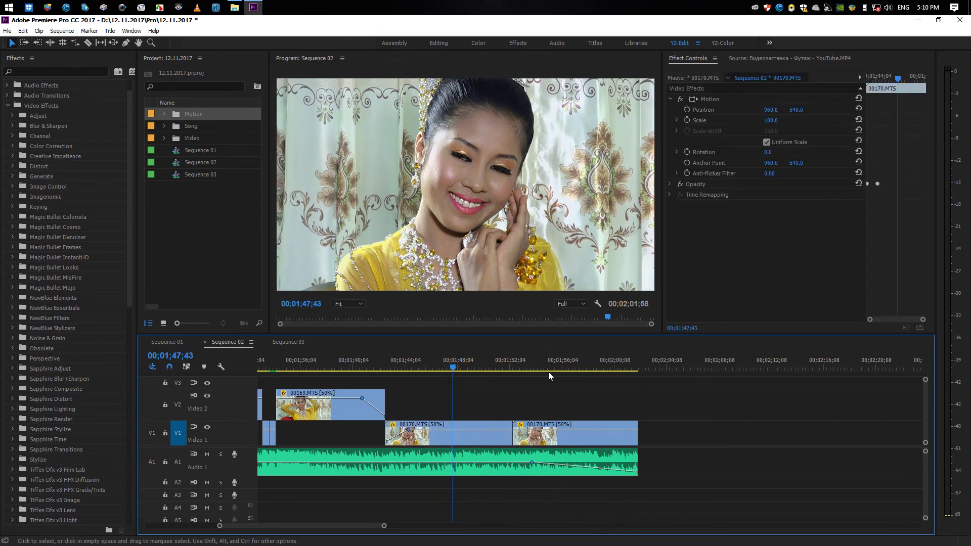
pyautogui.moveTo(550, 362); pyautogui.dragTo(440, 362)
pyautogui.click(473, 435)
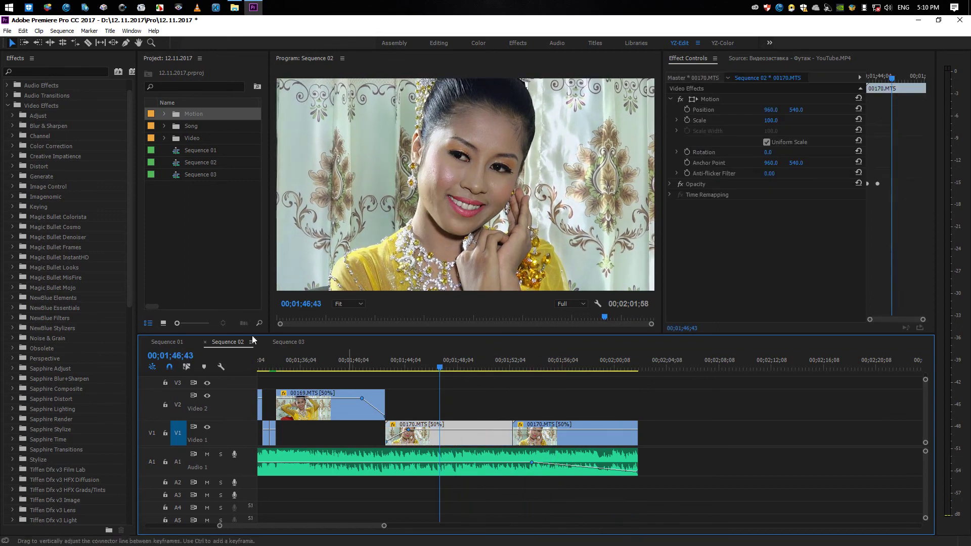
# Apply the NewBlue Tile effect to the first 00170.MTS clip
pyautogui.scroll(1, 82, 286)
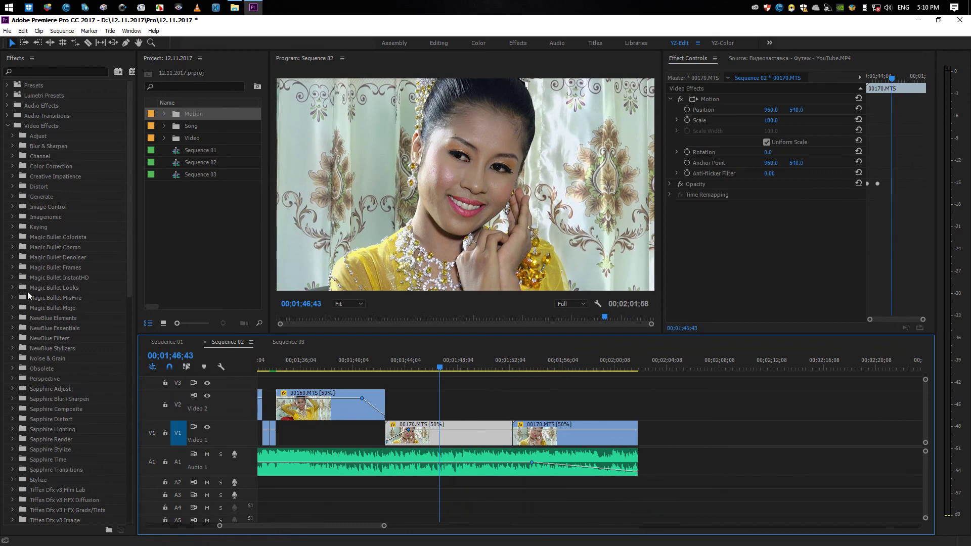
pyautogui.scroll(-2, 32, 323)
pyautogui.scroll(2, 43, 326)
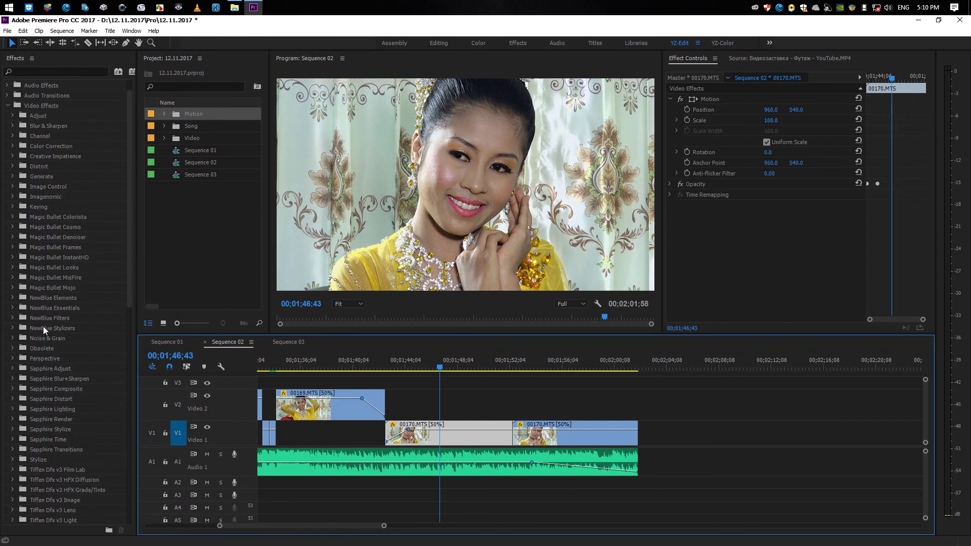
pyautogui.click(14, 318)
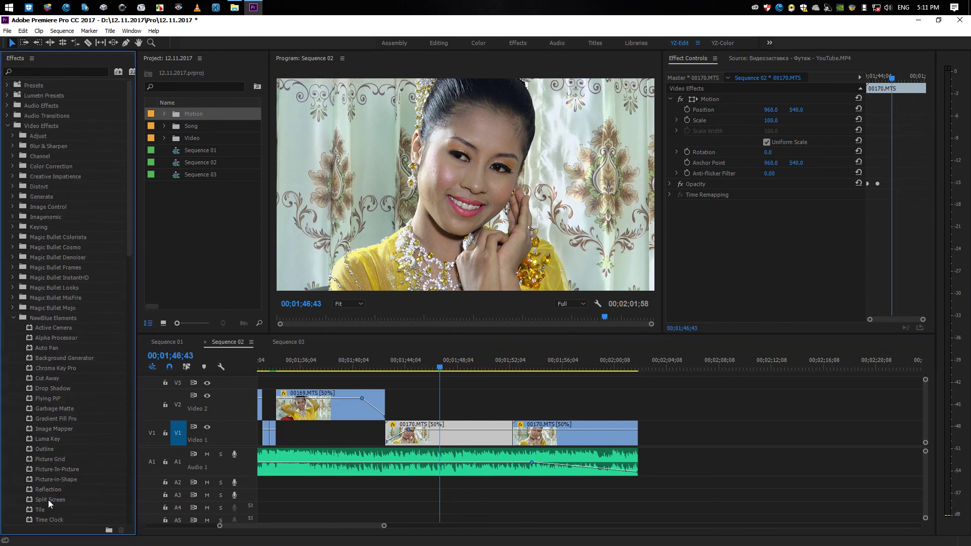
pyautogui.moveTo(41, 509); pyautogui.dragTo(472, 438)
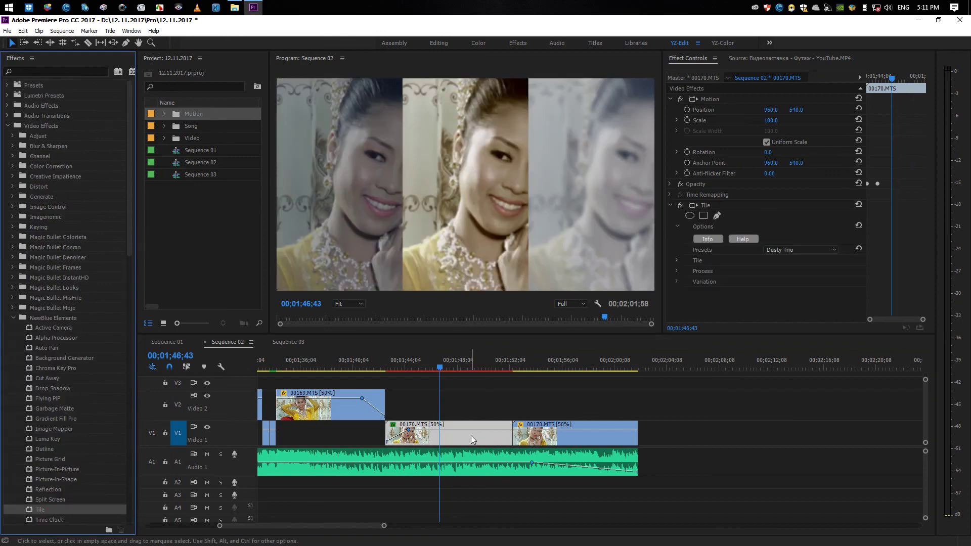
# Try the Tile presets Fly On The Wall, Squared Variety, Sitcom Family, Stair Steps and others, ending on Random Micro Tiles
pyautogui.click(789, 249)
pyautogui.click(794, 271)
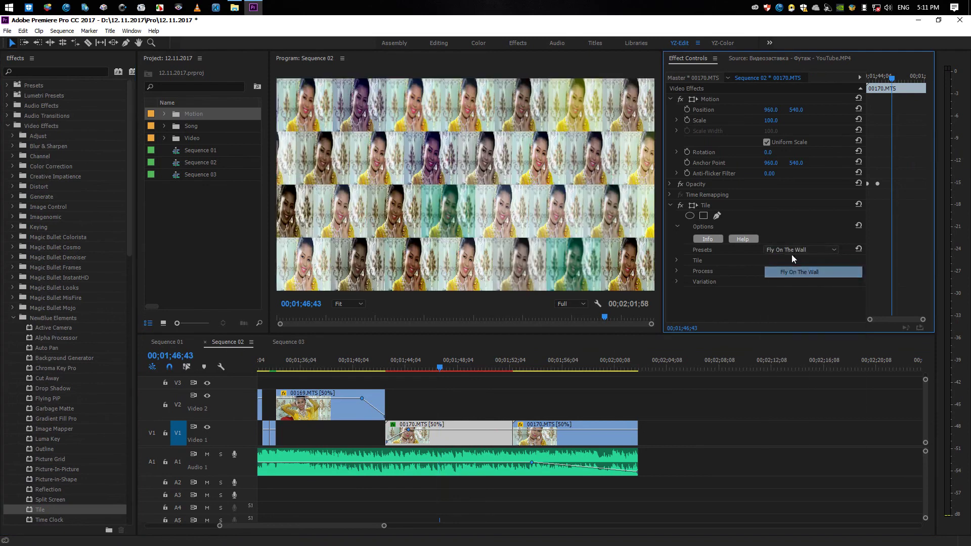
pyautogui.click(792, 251)
pyautogui.click(799, 342)
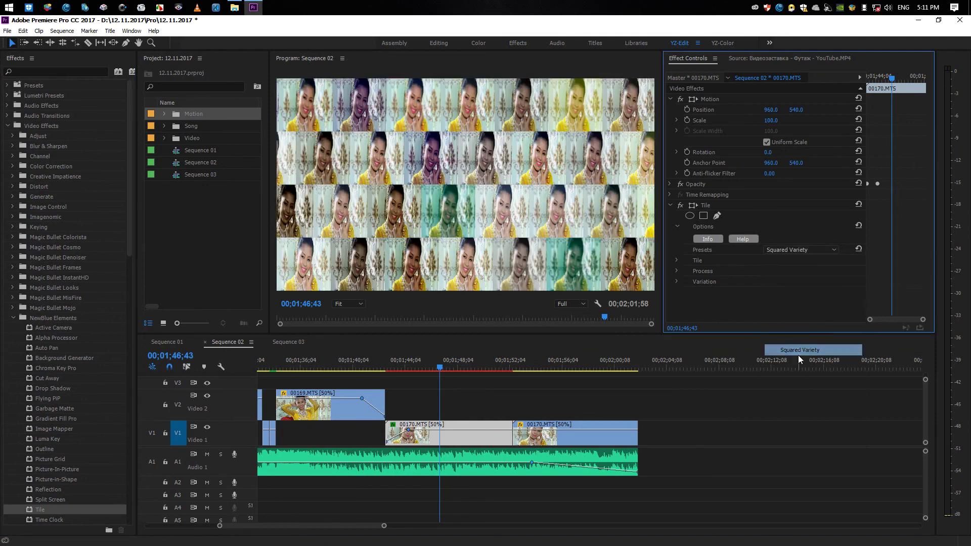
pyautogui.click(792, 250)
pyautogui.click(801, 340)
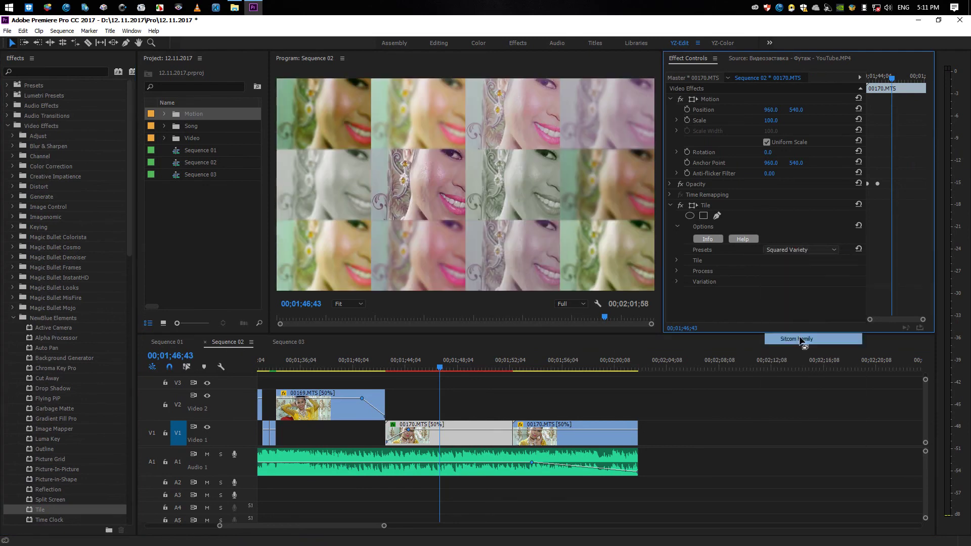
pyautogui.click(799, 250)
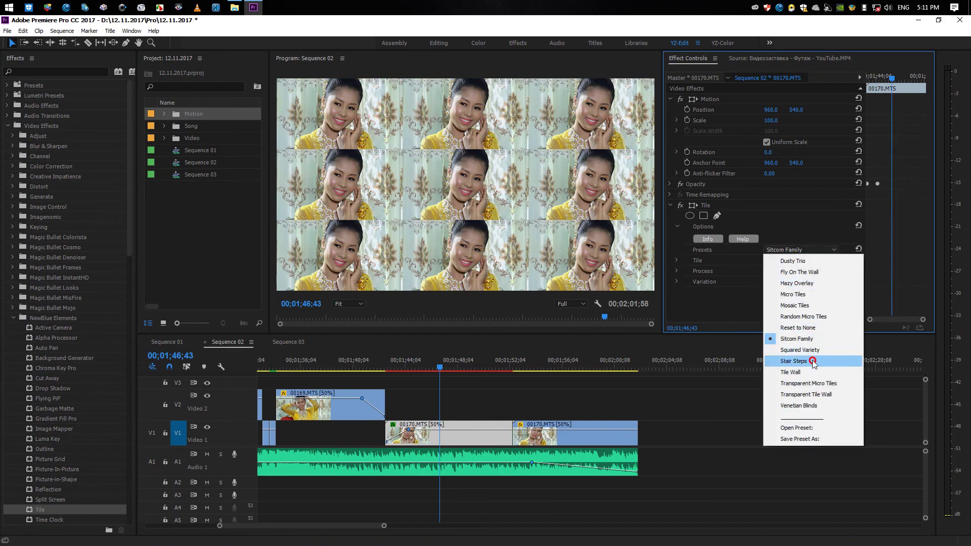
pyautogui.click(813, 361)
pyautogui.click(793, 249)
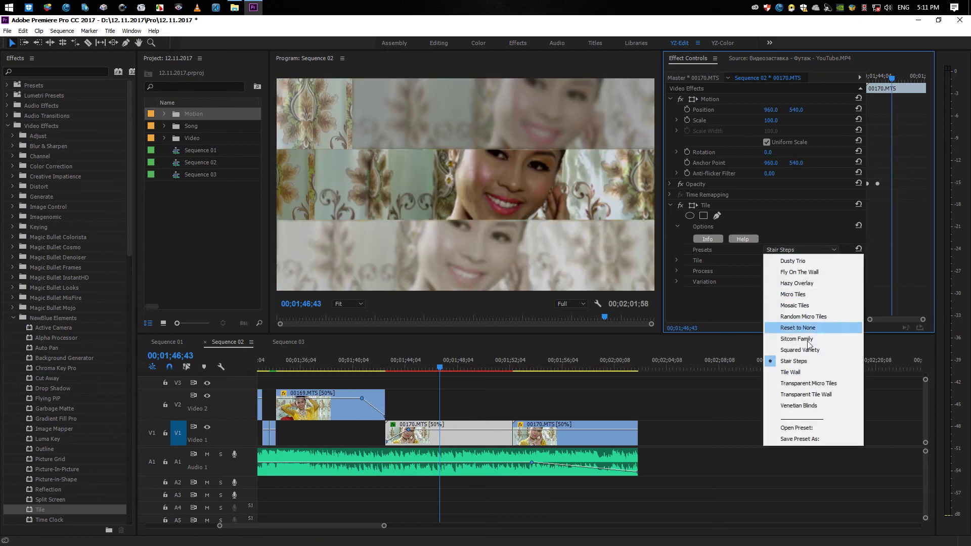
pyautogui.click(814, 383)
pyautogui.click(791, 250)
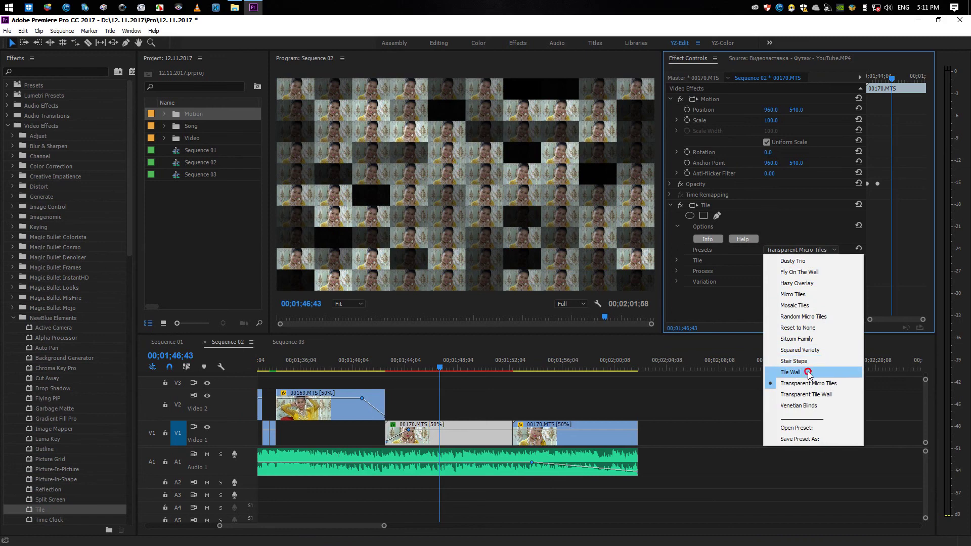
pyautogui.click(808, 373)
pyautogui.click(797, 250)
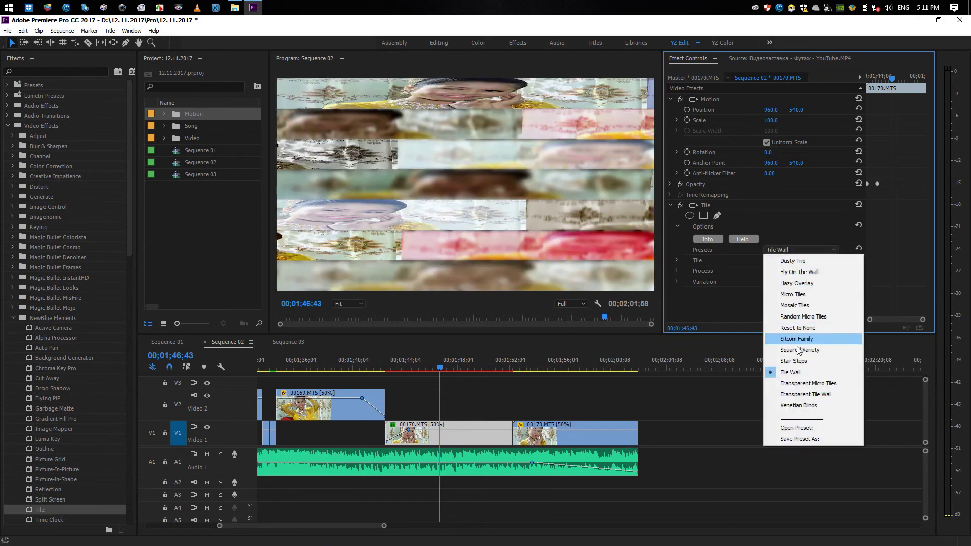
pyautogui.click(798, 341)
pyautogui.click(793, 249)
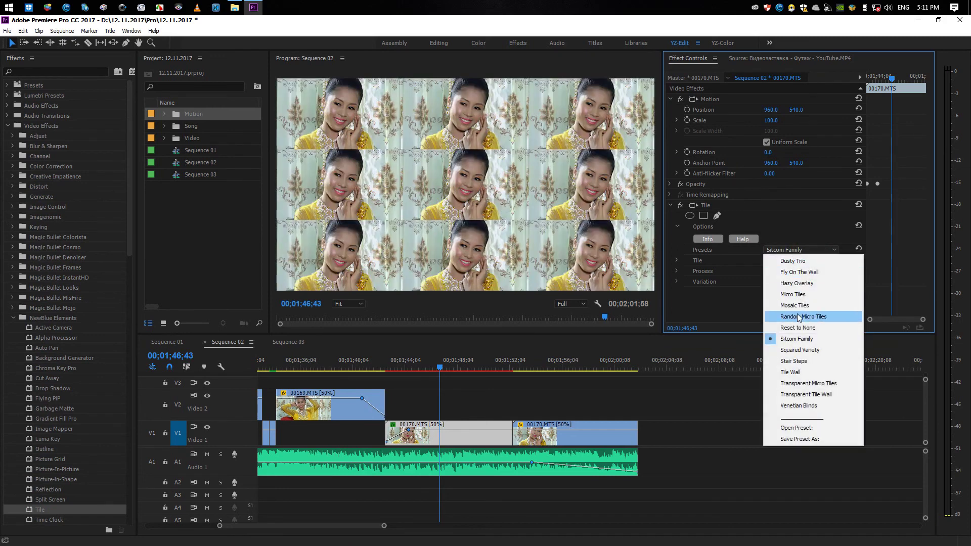
pyautogui.click(801, 328)
pyautogui.click(799, 252)
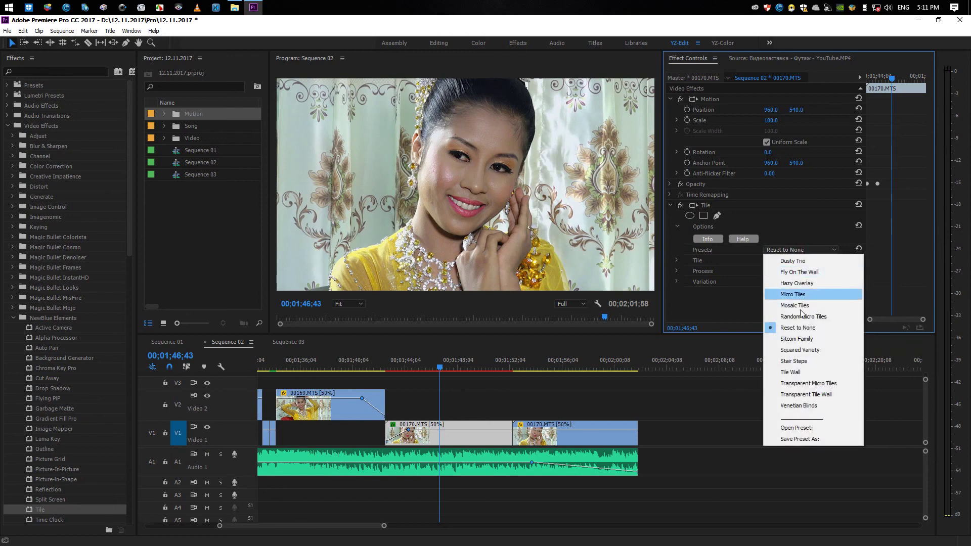
pyautogui.click(799, 317)
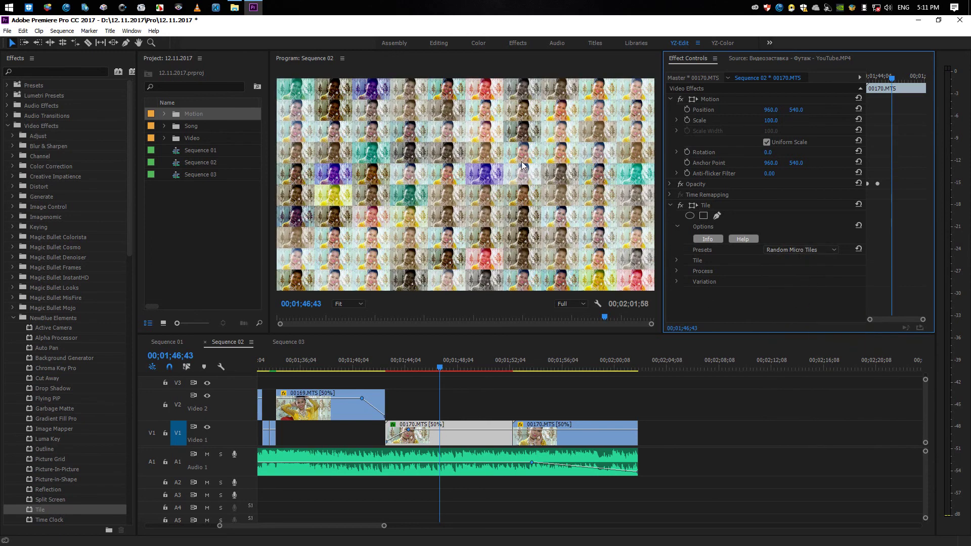
# Set the first clip's Tile Horizontal and Vertical counts to 2, then play back from 01;43;44
pyautogui.click(678, 261)
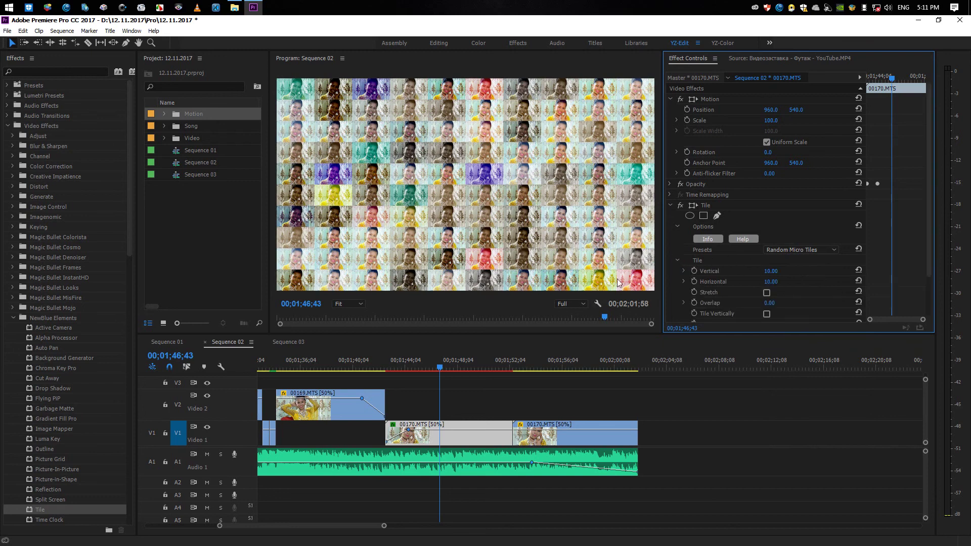
pyautogui.click(776, 281)
pyautogui.write('2')
pyautogui.press('Return')
pyautogui.click(777, 271)
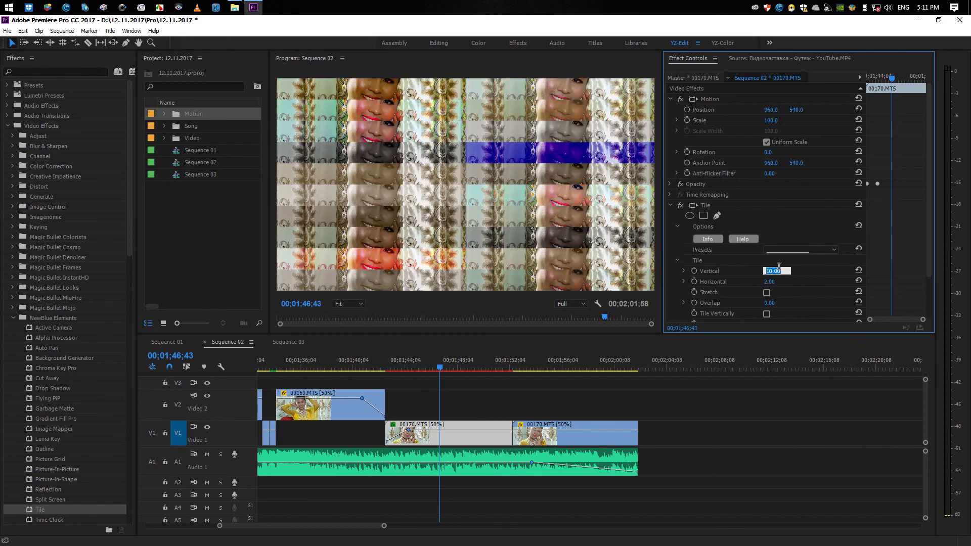
pyautogui.write('2')
pyautogui.press('Return')
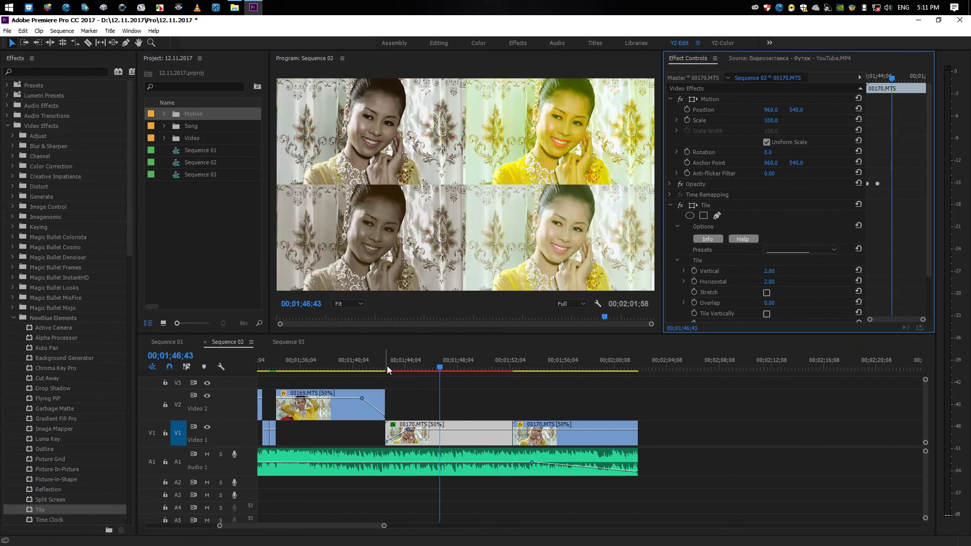
pyautogui.click(401, 365)
pyautogui.click(516, 382)
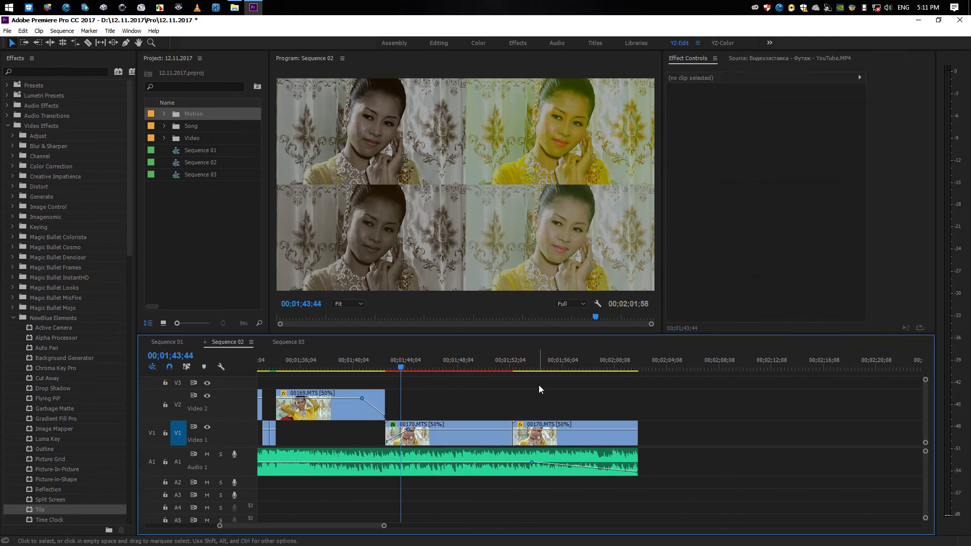
pyautogui.press('space')
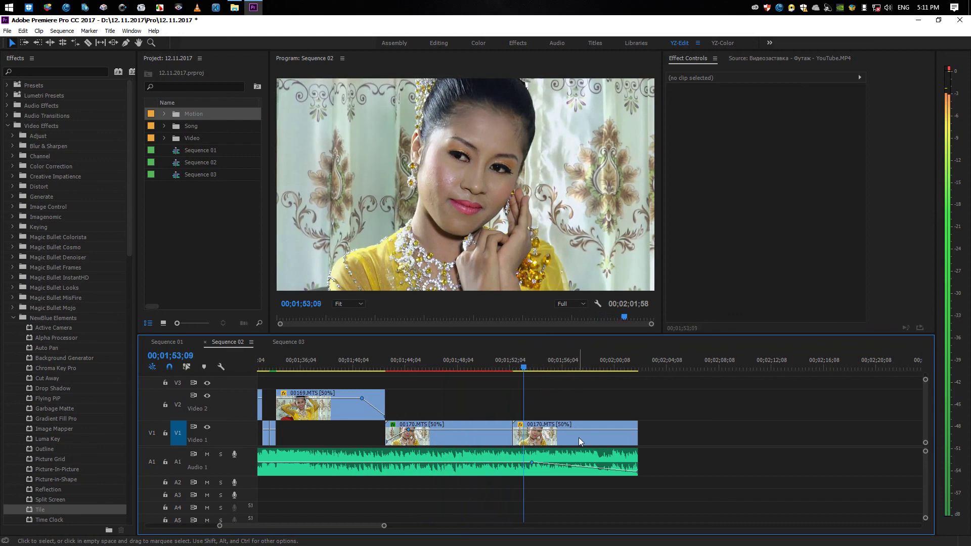
# Apply NewBlue Tile to the second 00170 clip with the Dusty Trio preset
pyautogui.click(578, 442)
pyautogui.click(40, 511)
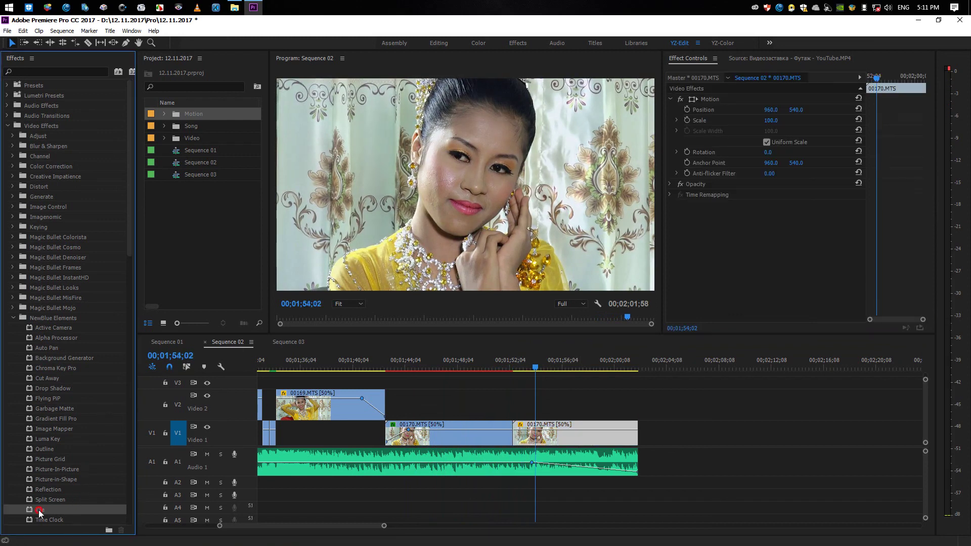
pyautogui.moveTo(40, 511); pyautogui.dragTo(557, 429)
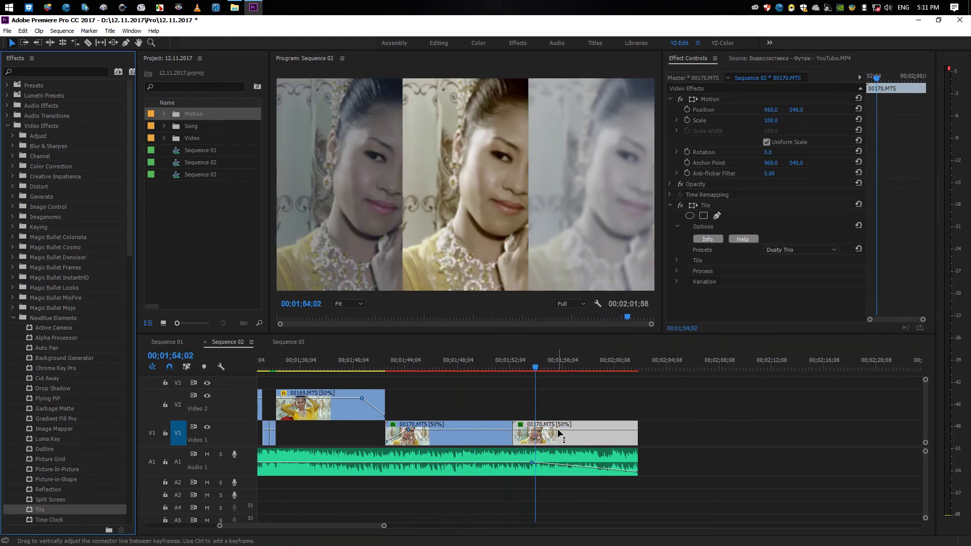
pyautogui.click(829, 250)
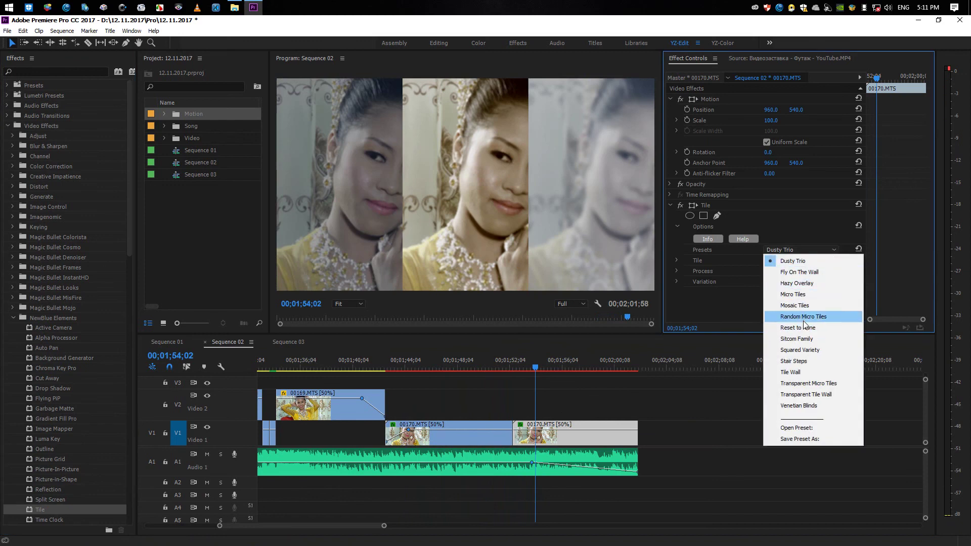
pyautogui.click(803, 262)
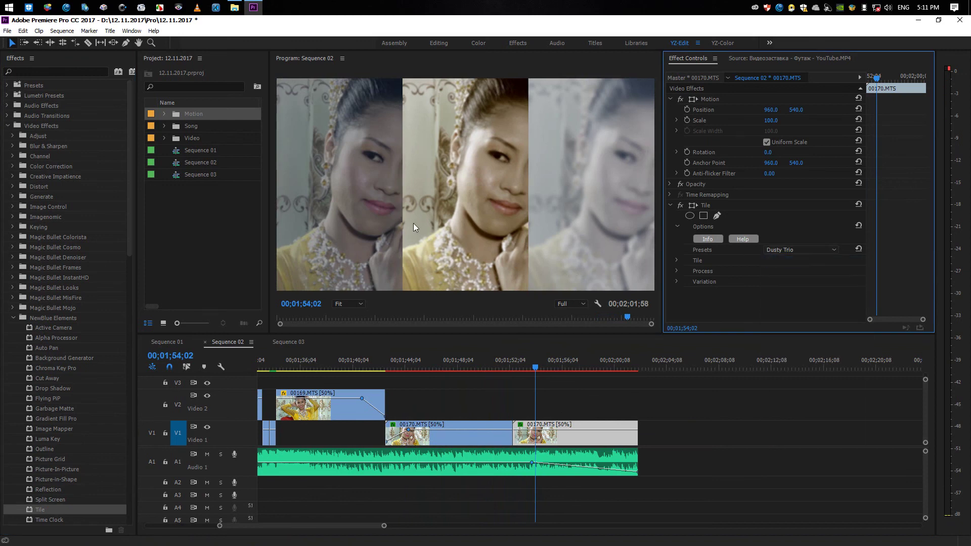
pyautogui.click(677, 261)
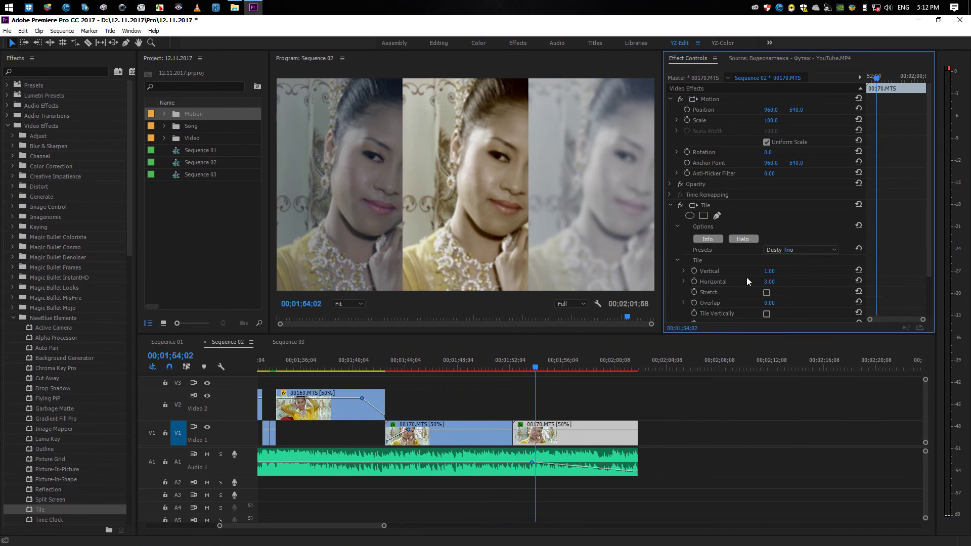
# Set the second clip's Tile Horizontal count to 2 and drag Origin X to about 990.5
pyautogui.click(771, 282)
pyautogui.write('2')
pyautogui.press('Return')
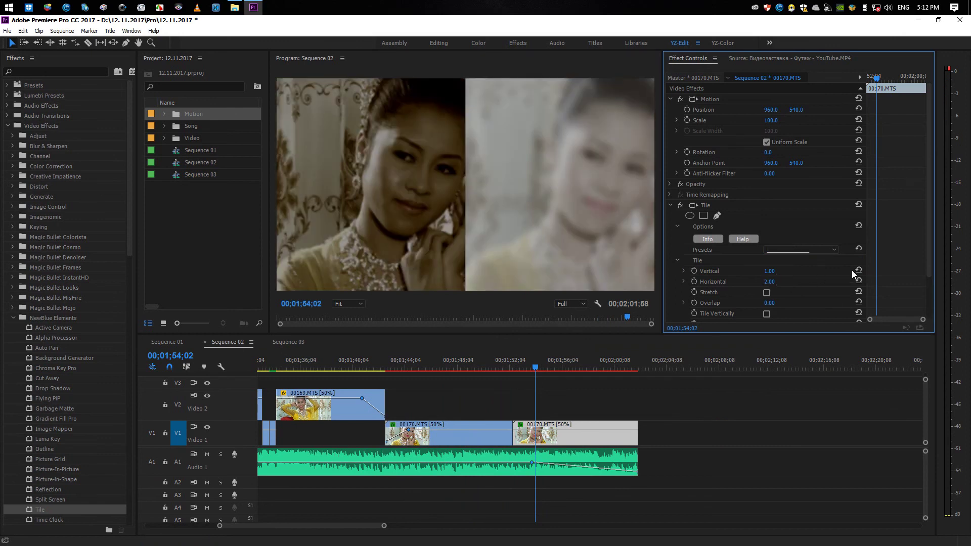
pyautogui.scroll(-3, 927, 210)
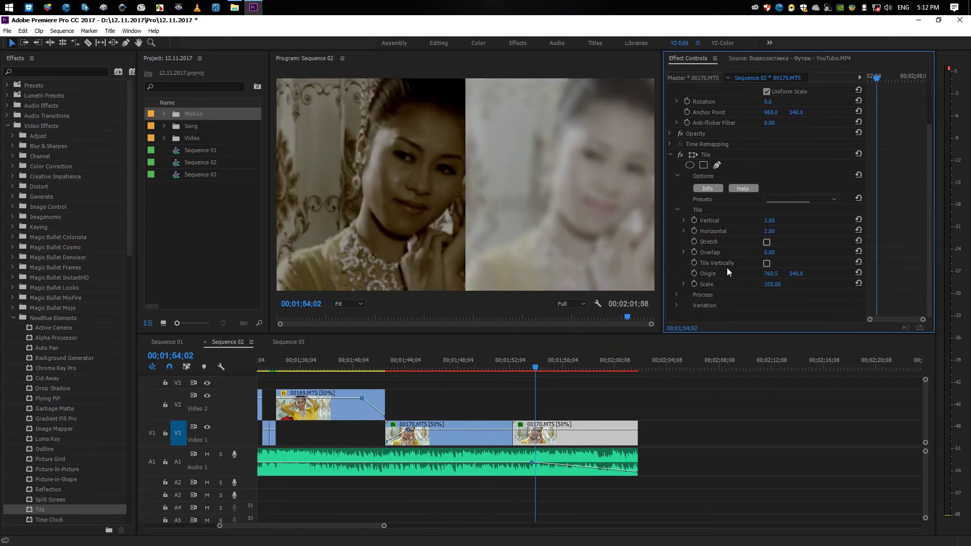
pyautogui.moveTo(771, 274); pyautogui.dragTo(892, 274)
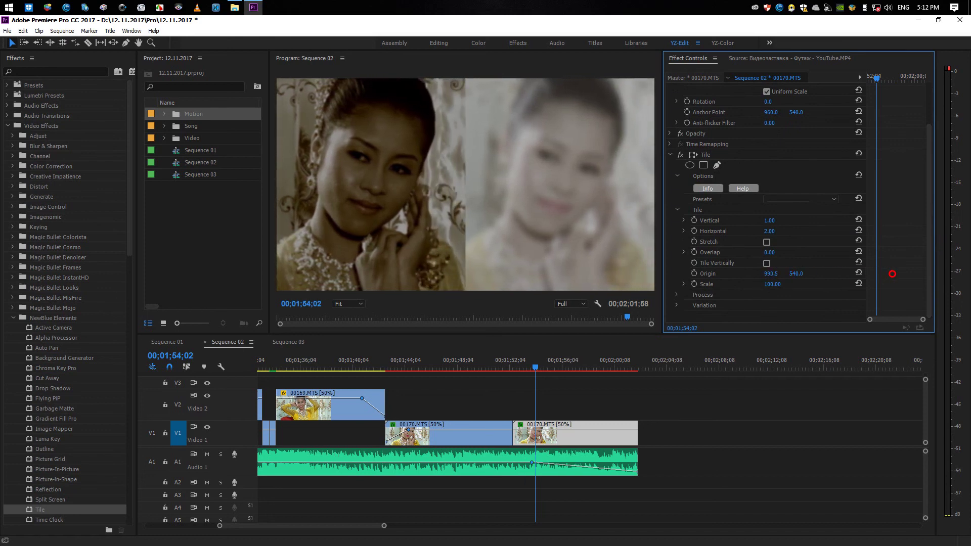
pyautogui.moveTo(769, 253); pyautogui.dragTo(766, 267)
# Expand Tile > Variation and scrub the Blur value down, then up toward 92
pyautogui.click(676, 305)
pyautogui.scroll(-3, 675, 304)
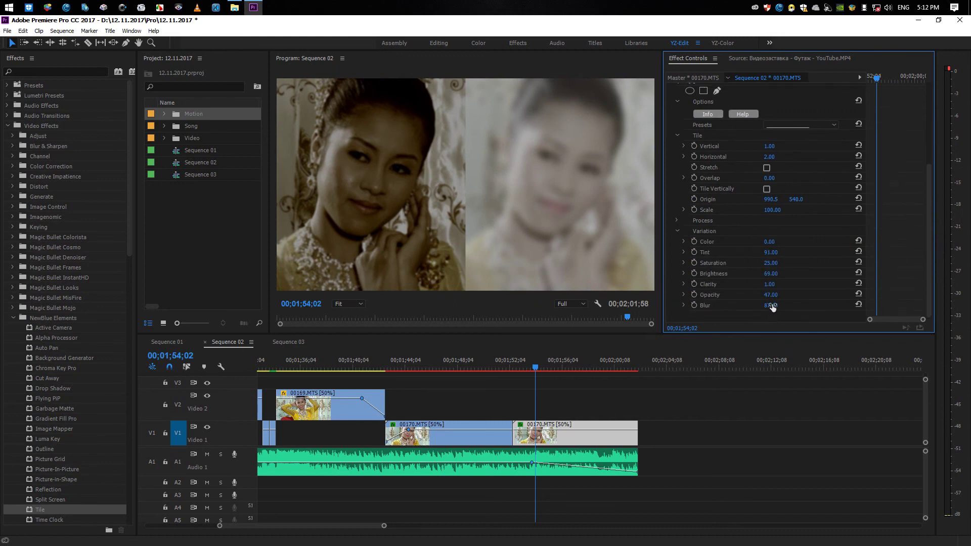
pyautogui.moveTo(773, 306); pyautogui.dragTo(751, 307)
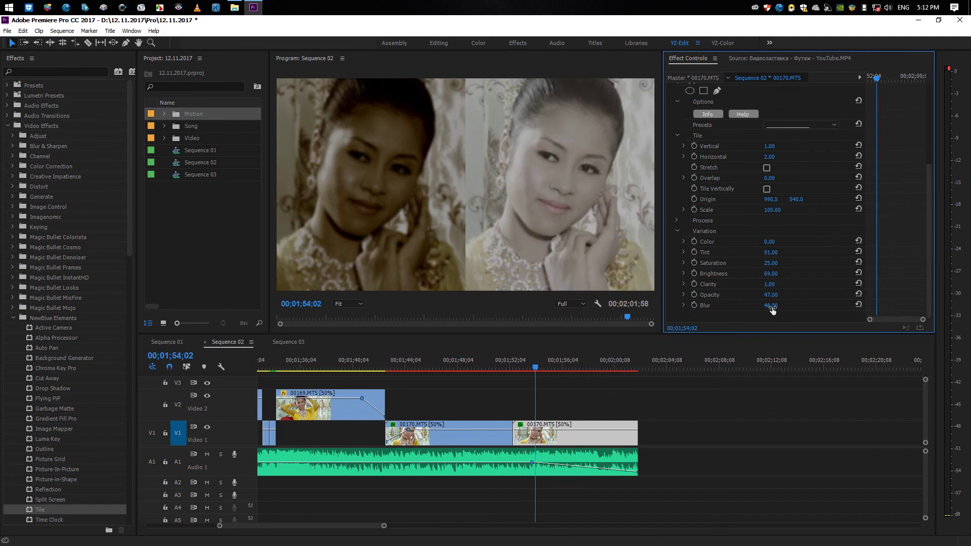
pyautogui.moveTo(768, 306)
pyautogui.mouseDown()
pyautogui.moveTo(792, 314)
pyautogui.moveTo(764, 310)
pyautogui.mouseUp()
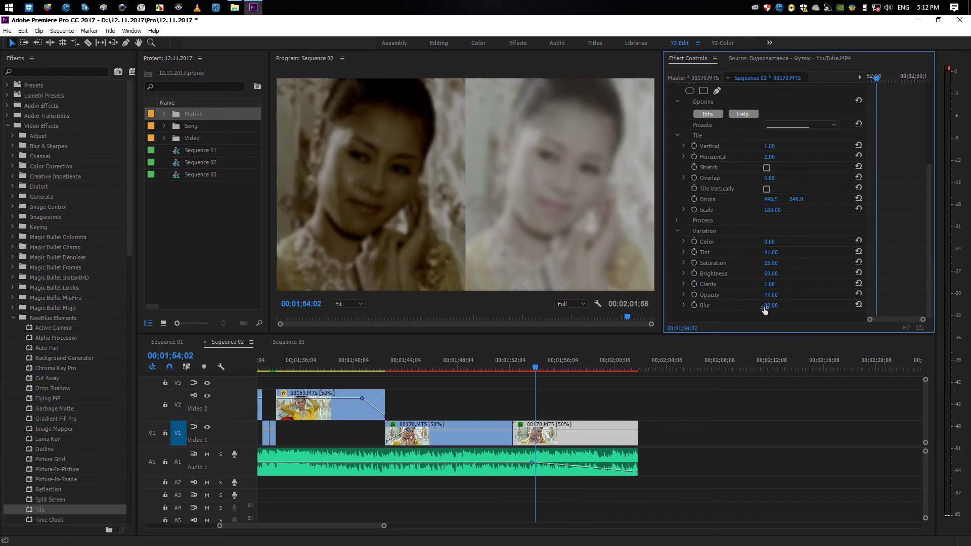
pyautogui.click(683, 305)
pyautogui.scroll(-1, 928, 221)
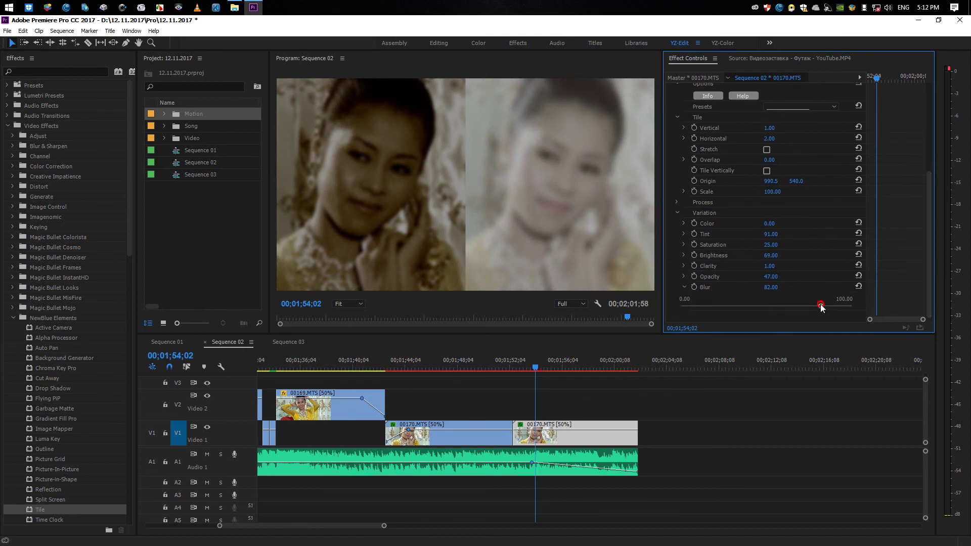
pyautogui.moveTo(821, 305); pyautogui.dragTo(819, 313)
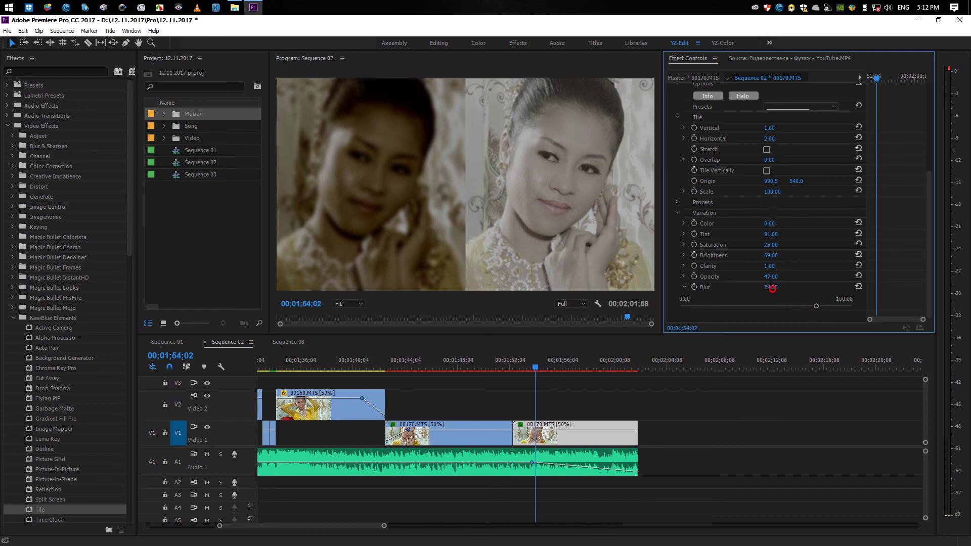
# Try Blur values 75, 80, 77 and 50, settling on a Blur of 51.62
pyautogui.click(772, 286)
pyautogui.write('75')
pyautogui.press('Return')
pyautogui.click(769, 288)
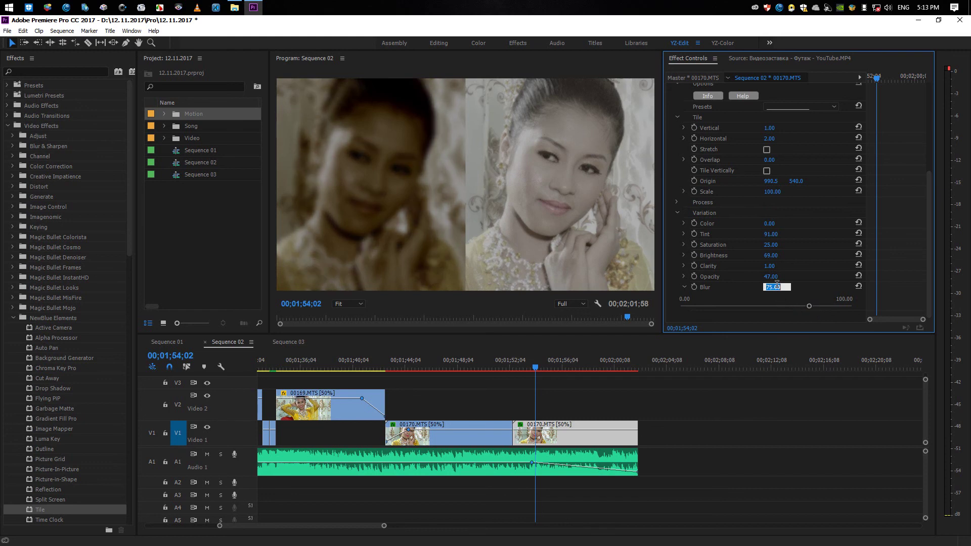
pyautogui.write('80')
pyautogui.press('Return')
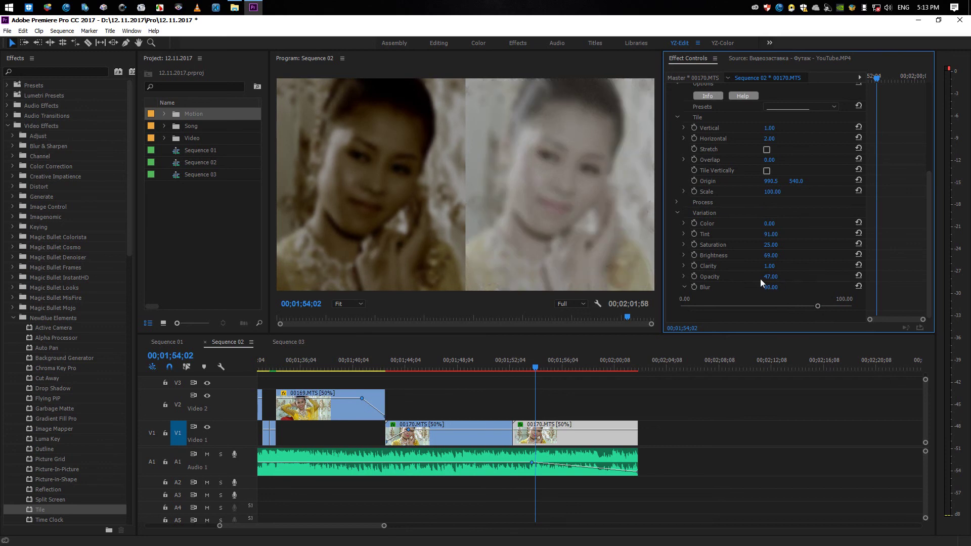
pyautogui.click(770, 288)
pyautogui.write('77')
pyautogui.press('Return')
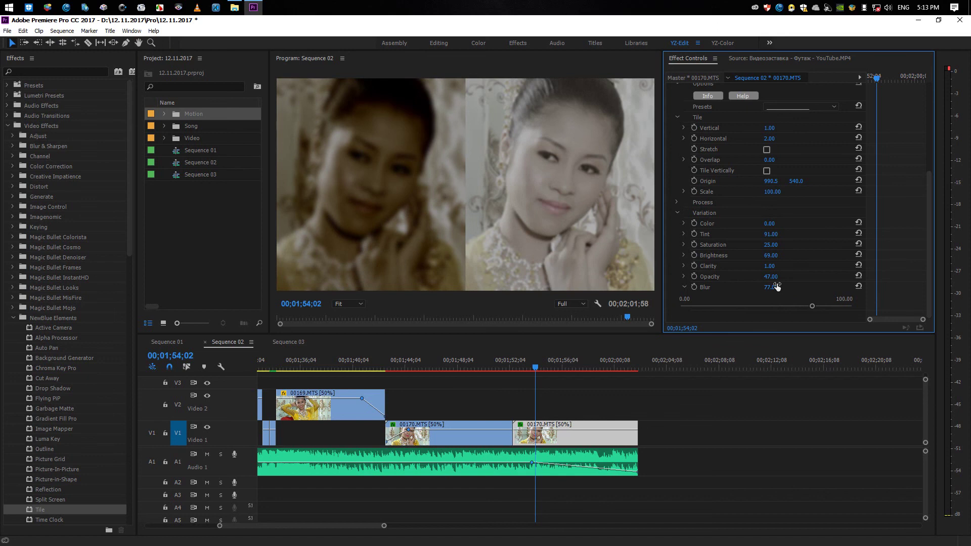
pyautogui.click(771, 287)
pyautogui.write('50')
pyautogui.press('Return')
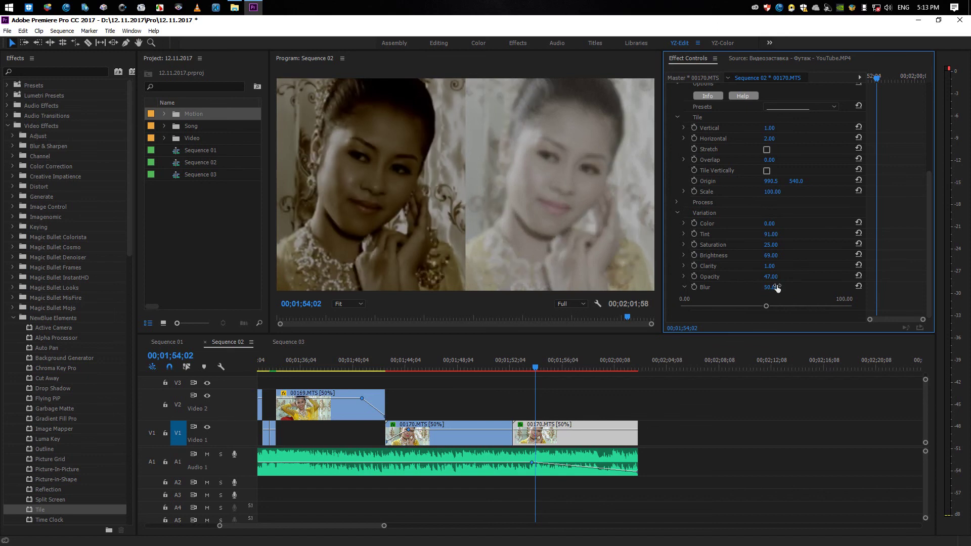
pyautogui.moveTo(766, 306); pyautogui.dragTo(769, 307)
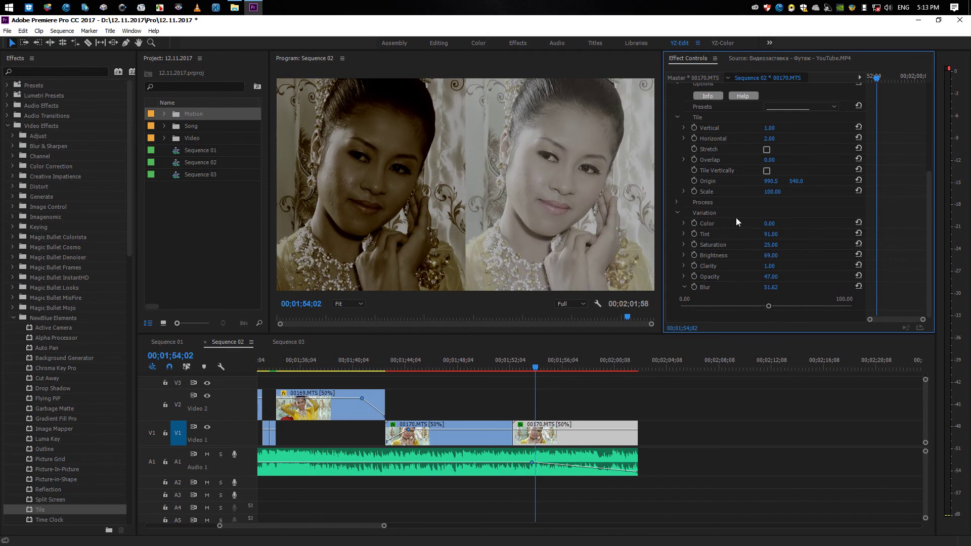
# Raise variation Color to 51.33 and set Tint to about 72.86
pyautogui.click(684, 224)
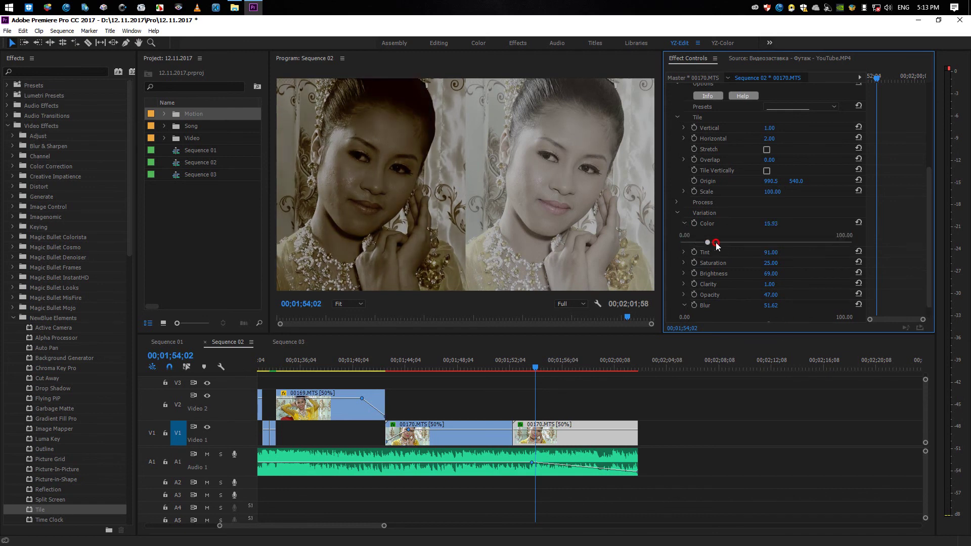
pyautogui.moveTo(680, 242); pyautogui.dragTo(769, 247)
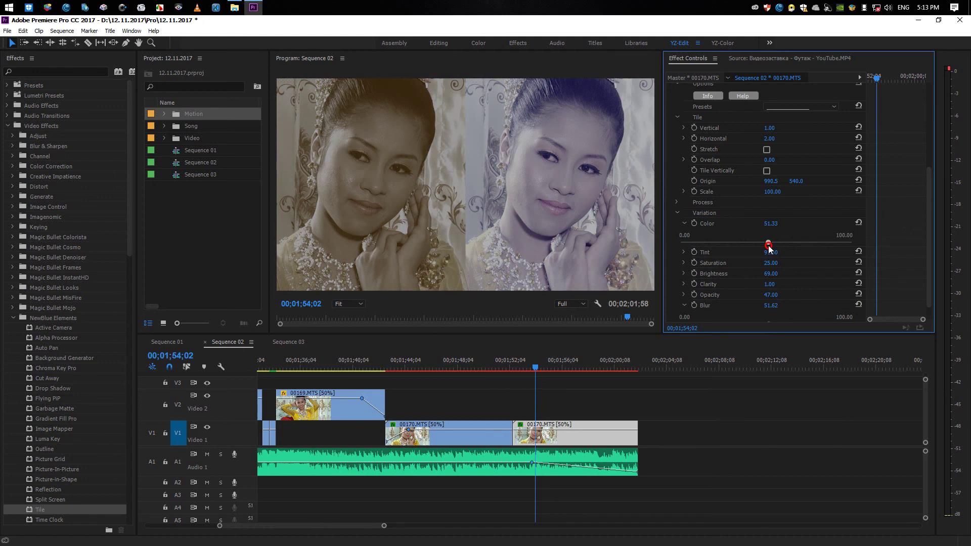
pyautogui.click(685, 251)
pyautogui.moveTo(837, 272); pyautogui.dragTo(805, 277)
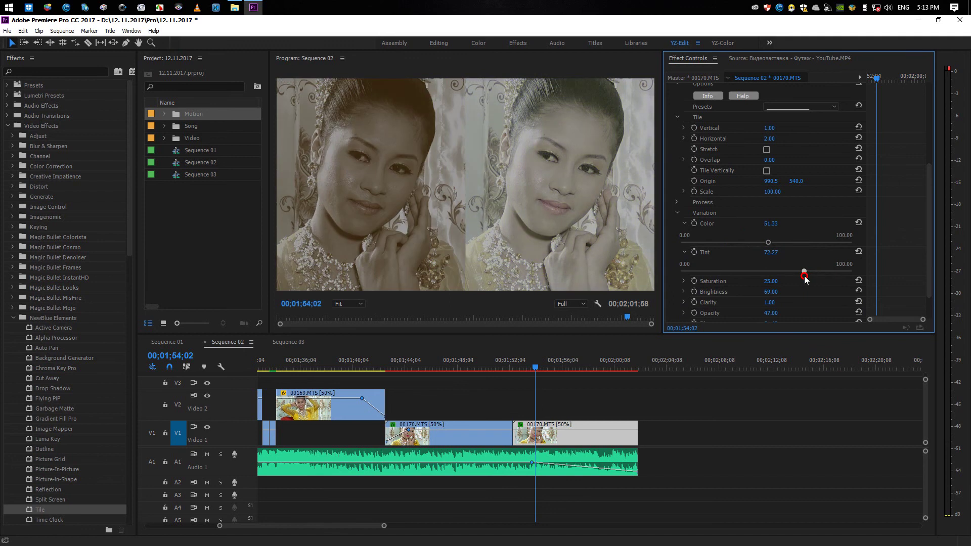
pyautogui.moveTo(805, 280); pyautogui.dragTo(807, 281)
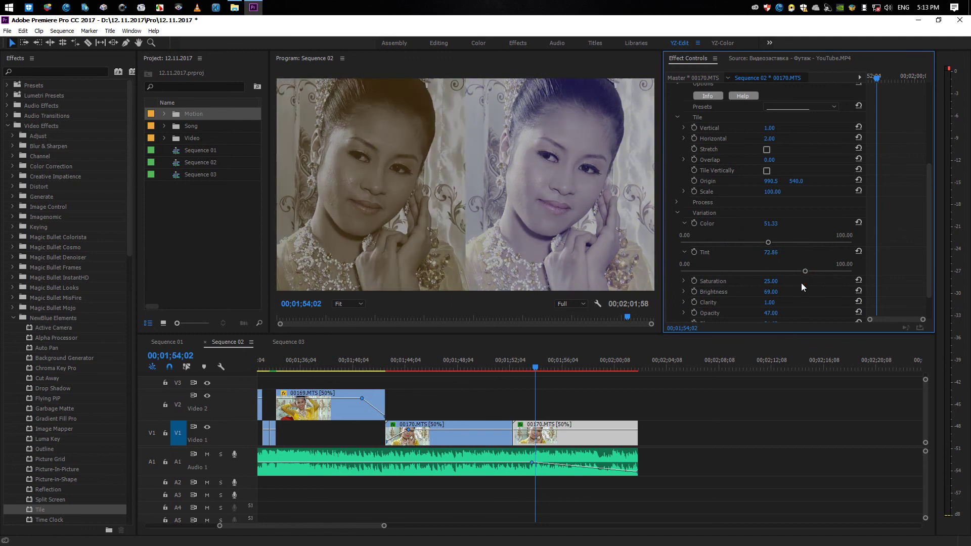
# Add a Cross Dissolve between the two 00170 clips and preview it
pyautogui.click(677, 402)
pyautogui.click(468, 363)
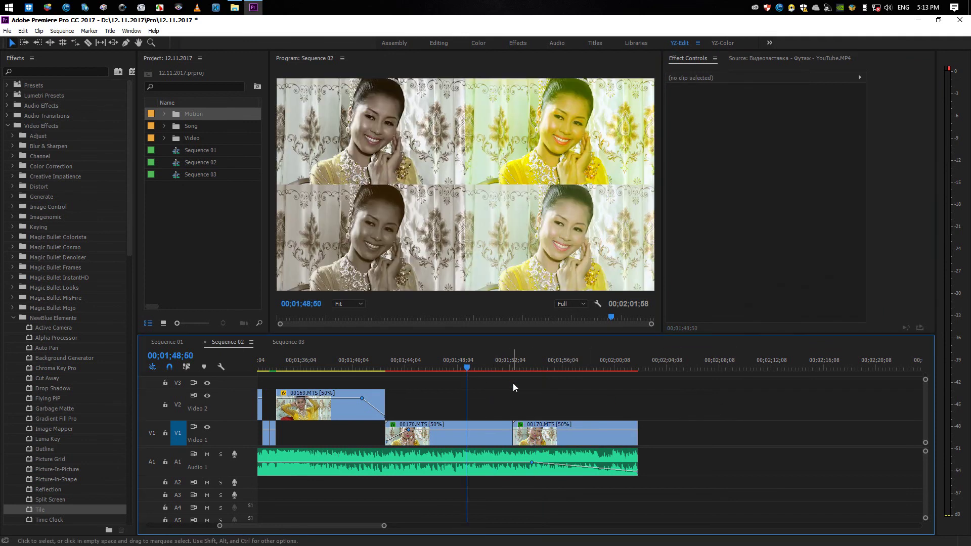
pyautogui.press('space')
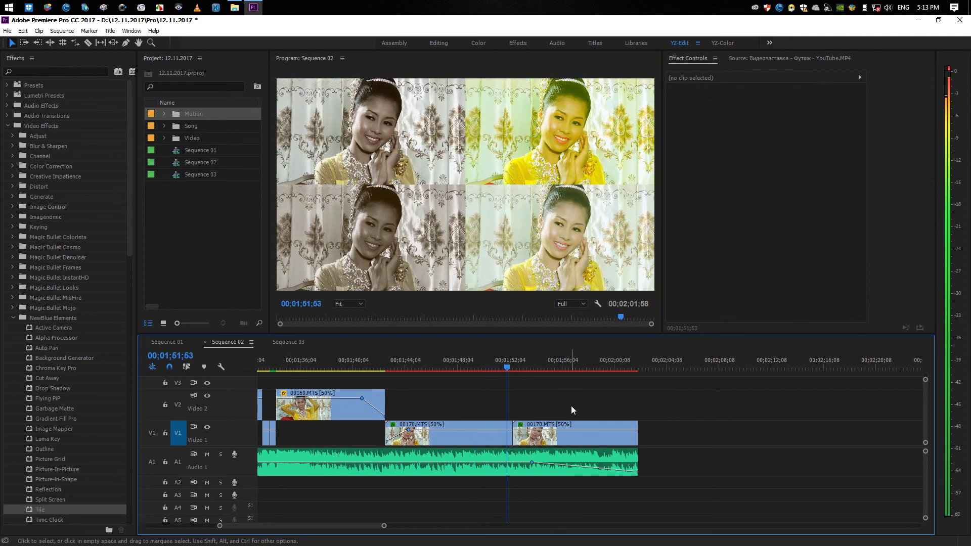
pyautogui.click(13, 318)
pyautogui.click(8, 126)
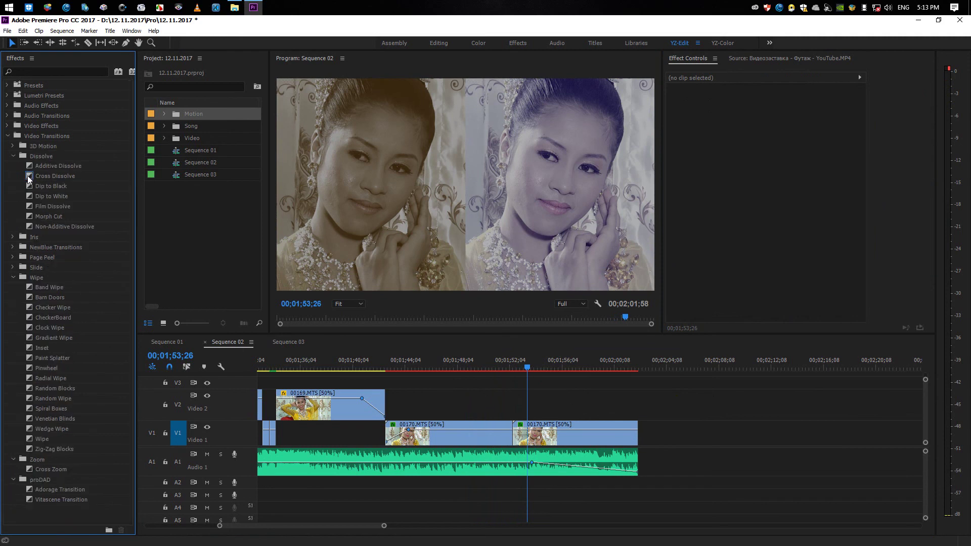
pyautogui.moveTo(29, 177); pyautogui.dragTo(515, 433)
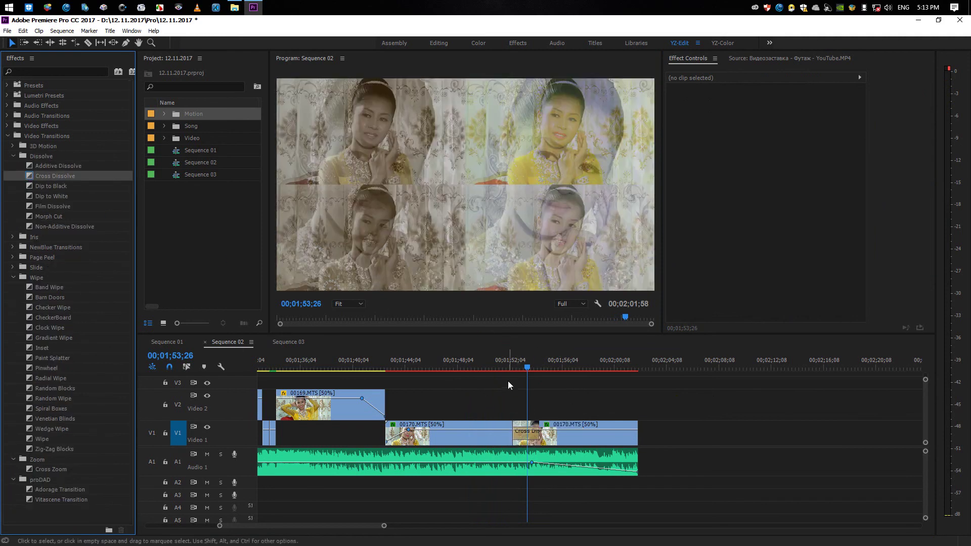
pyautogui.click(508, 383)
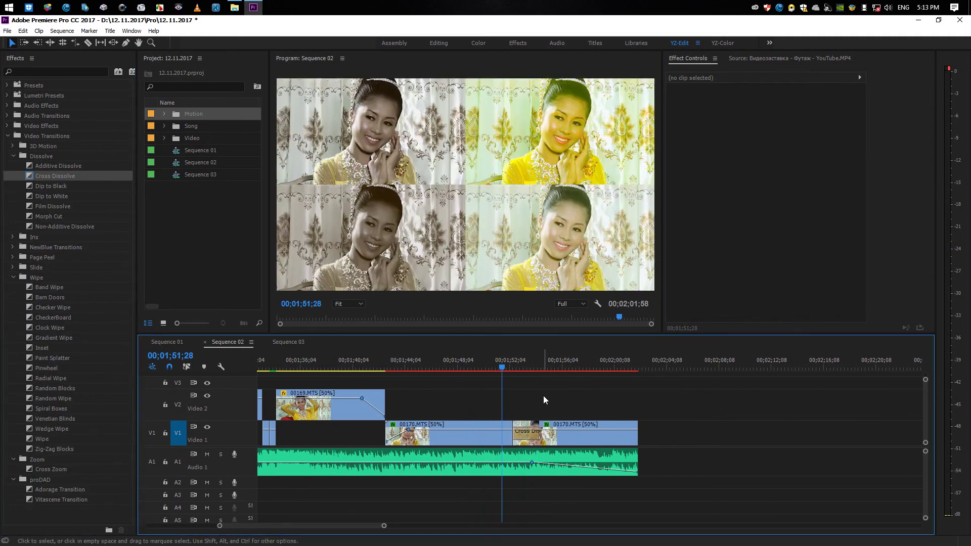
pyautogui.press('space')
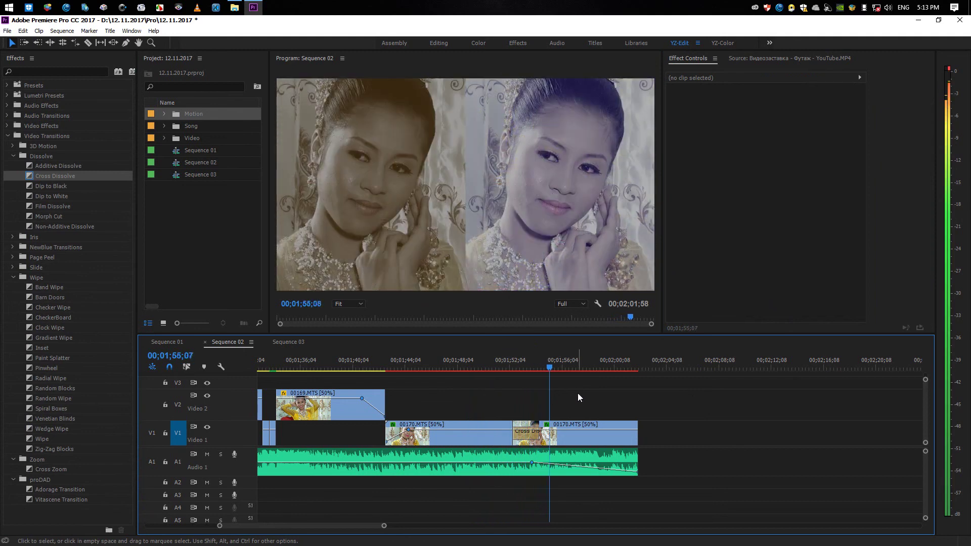
# Keyframe the last clip's opacity down to 0 for a fade-out at the end
pyautogui.press('p')
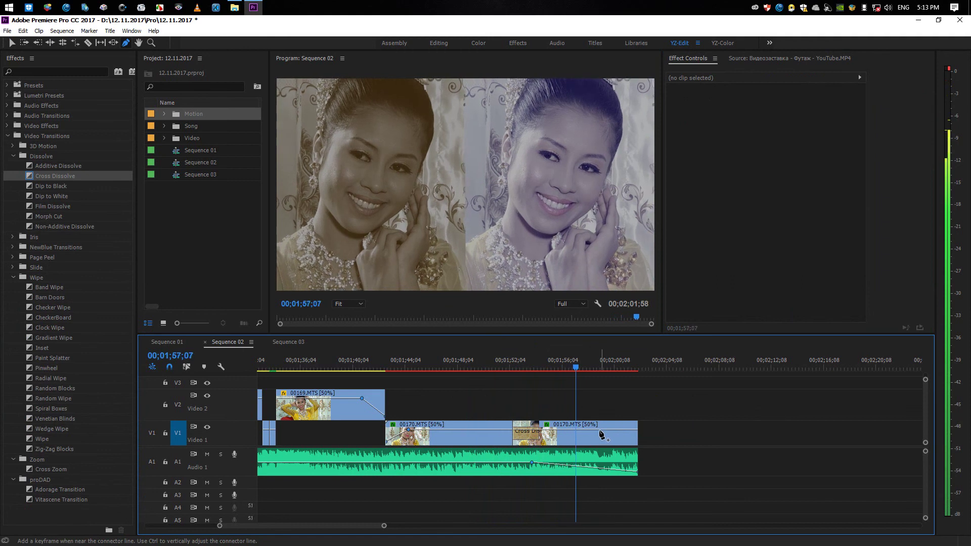
pyautogui.click(599, 429)
pyautogui.moveTo(630, 429); pyautogui.dragTo(661, 457)
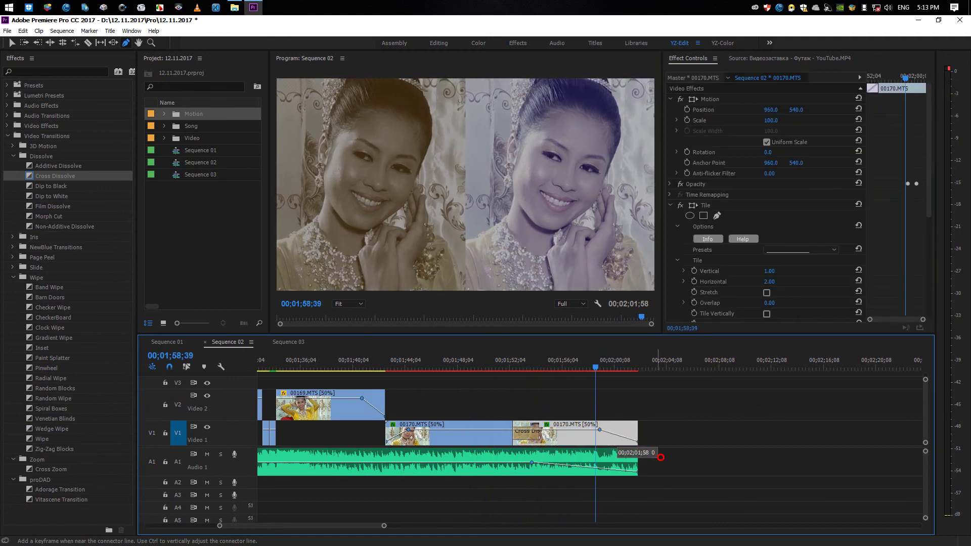
pyautogui.press('v')
pyautogui.press('space')
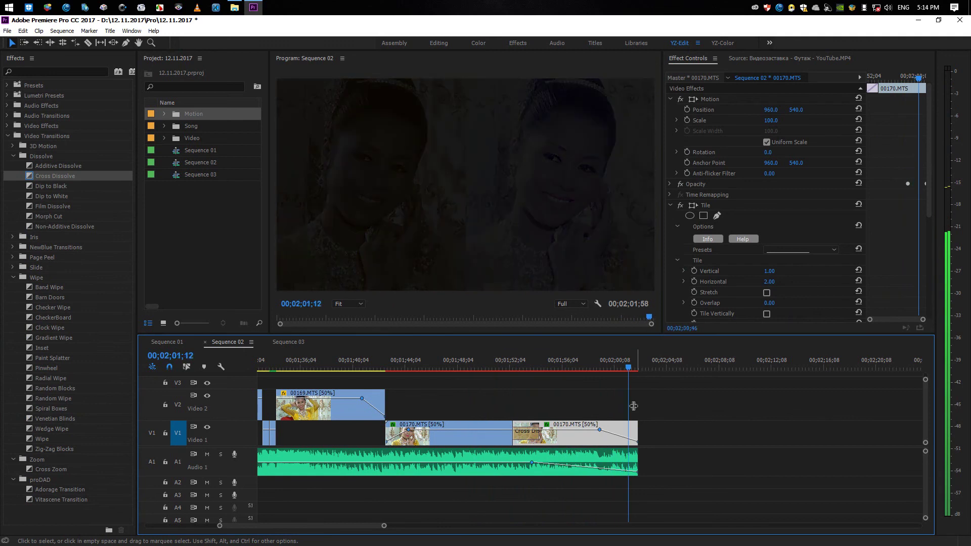
pyautogui.press('-')
pyautogui.press('-')
# Save the project with Ctrl+S and render previews of the effect sections
pyautogui.click(586, 384)
pyautogui.press('Home')
pyautogui.hotkey('ctrl', 's')
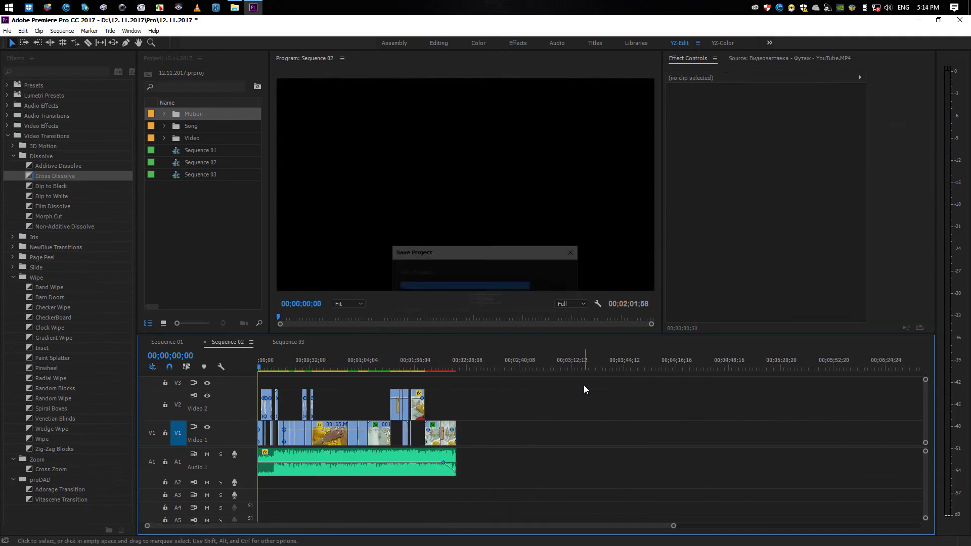
pyautogui.press('Return')
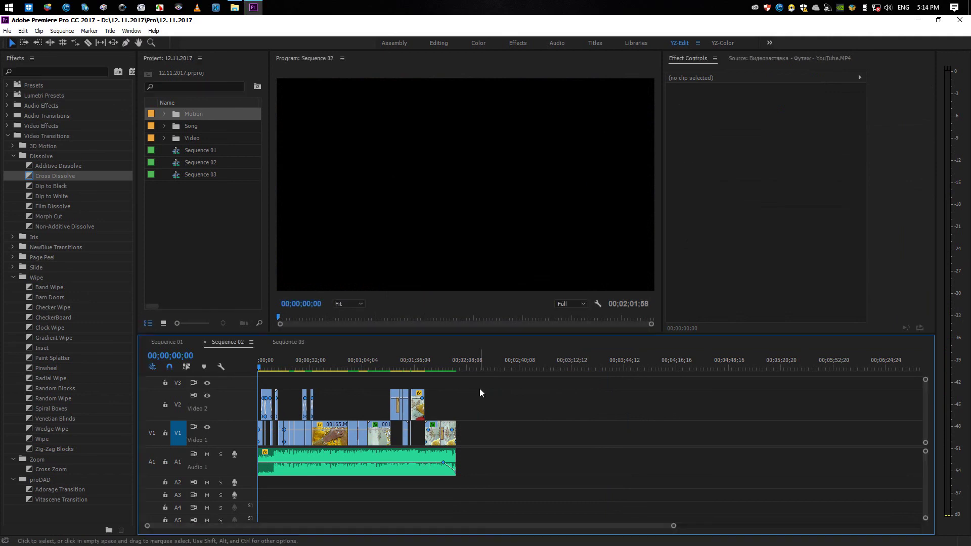
# Review the tiled ending and play from 00;00;42;04, then save the project again
pyautogui.click(430, 371)
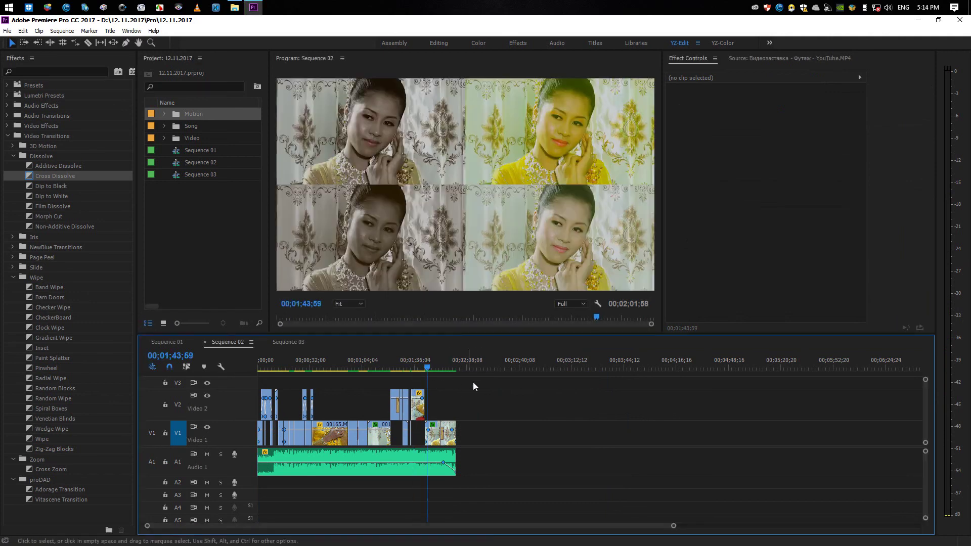
pyautogui.press('space')
pyautogui.press('=')
pyautogui.press('=')
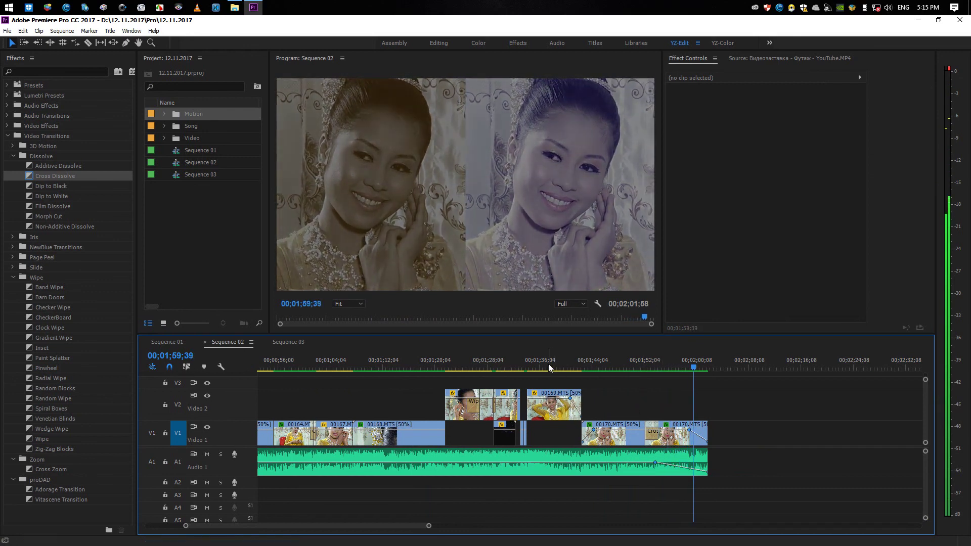
pyautogui.click(359, 362)
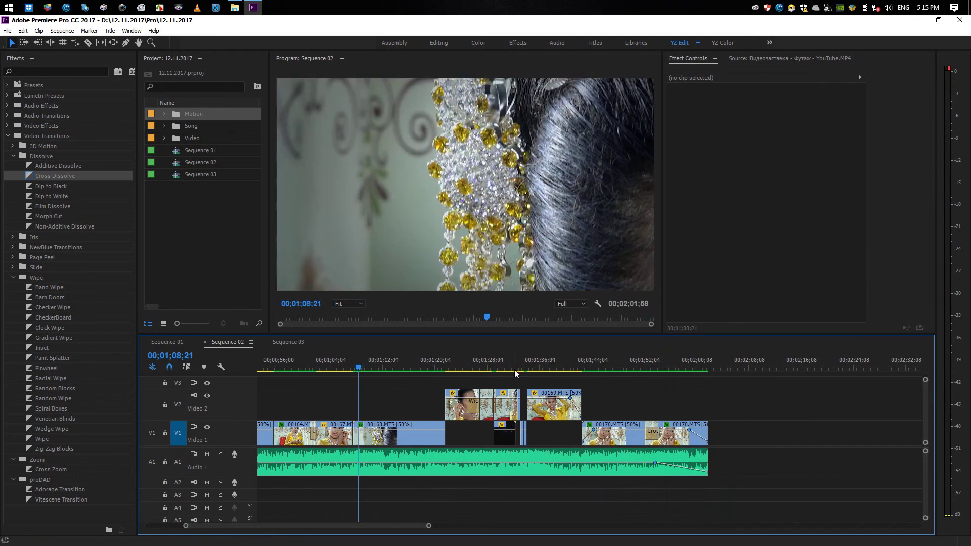
pyautogui.press('Home')
pyautogui.press('-')
pyautogui.press('-')
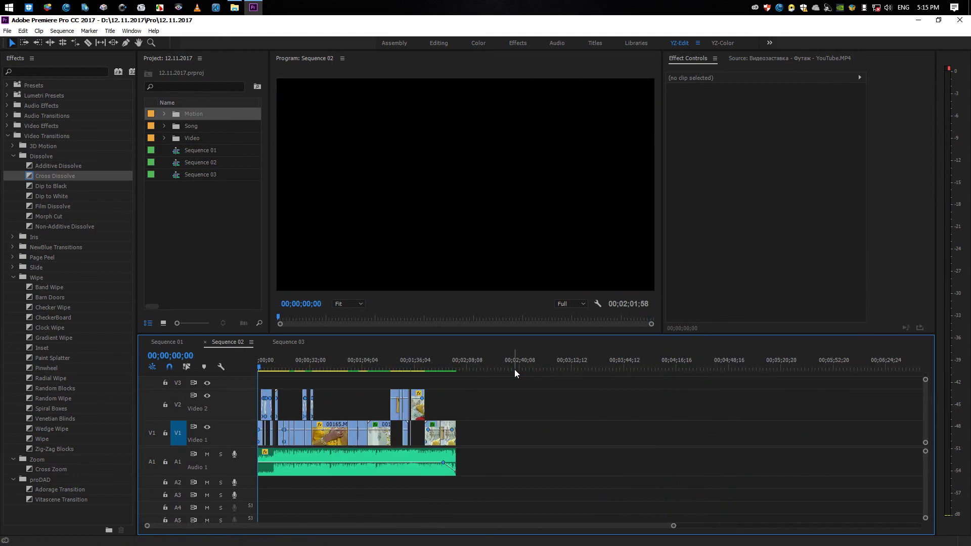
pyautogui.click(327, 366)
pyautogui.press('space')
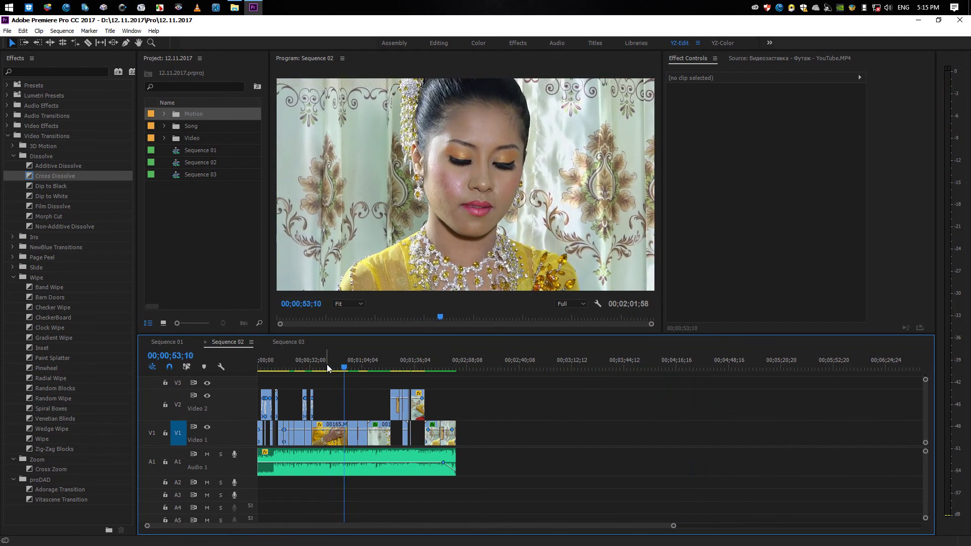
pyautogui.press('Home')
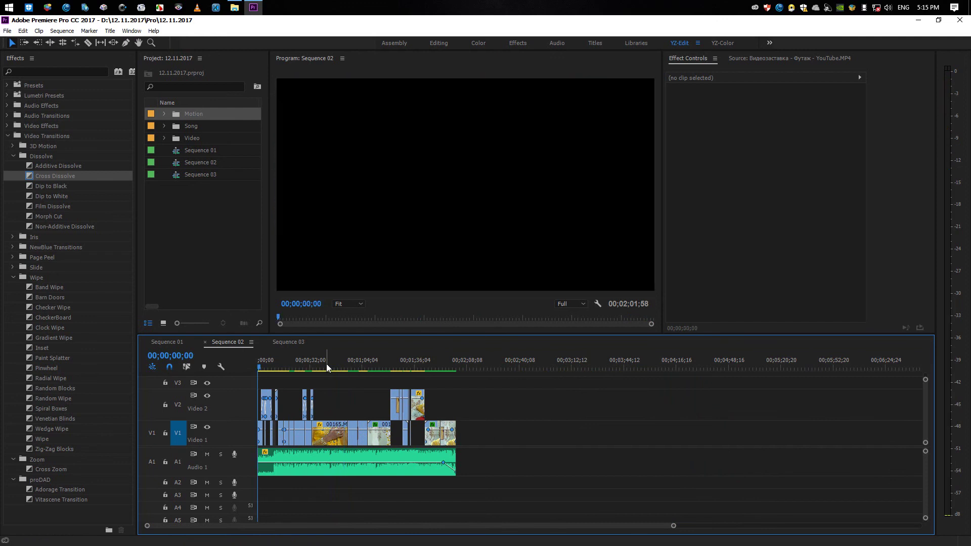
pyautogui.hotkey('ctrl', 's')
# Export Sequence 02 to 003.mpeg with Match Sequence Settings ticked, then save the project
pyautogui.hotkey('ctrl', 'm')
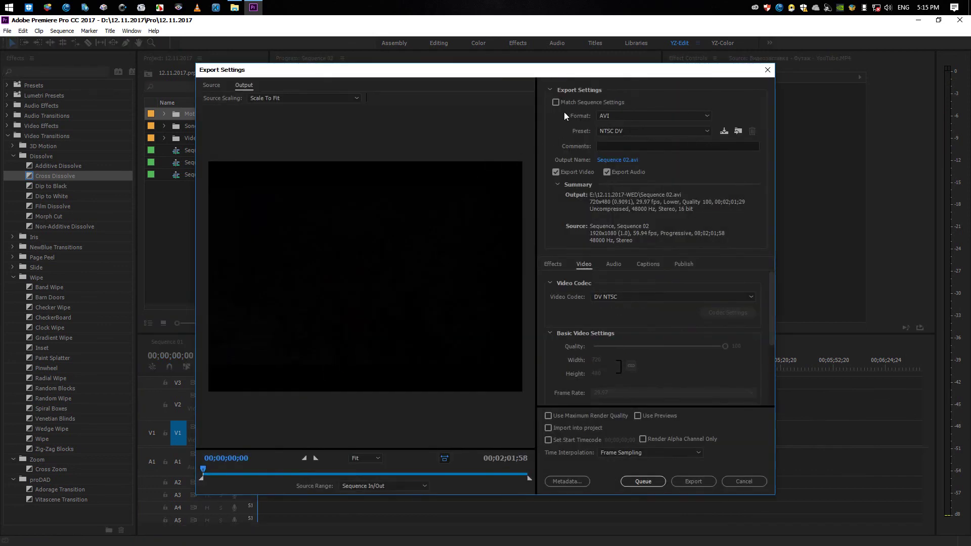
pyautogui.click(555, 102)
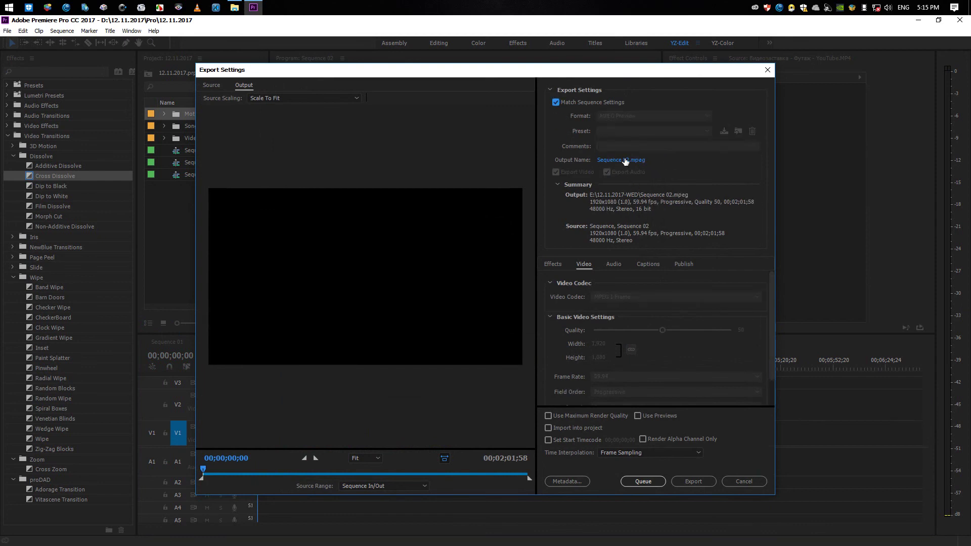
pyautogui.click(626, 161)
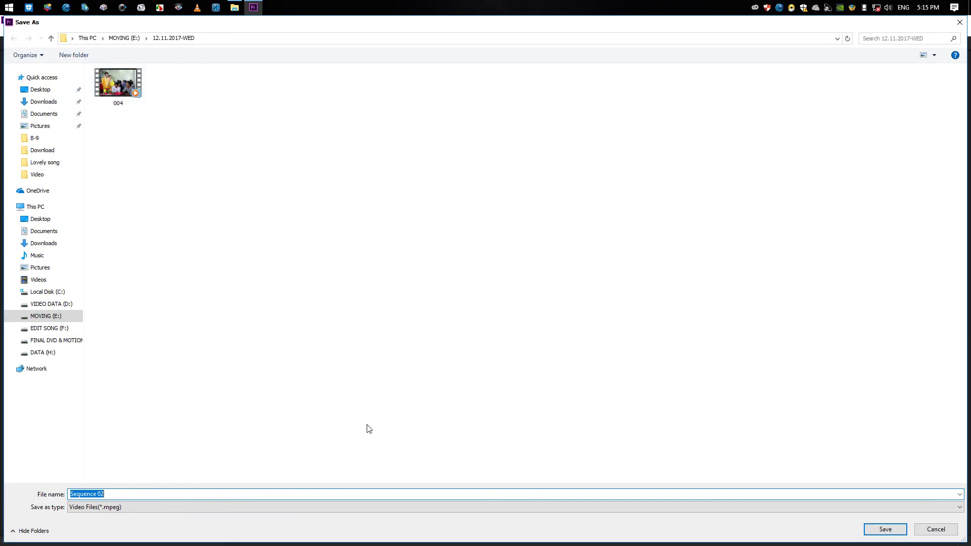
pyautogui.write('003')
pyautogui.press('Return')
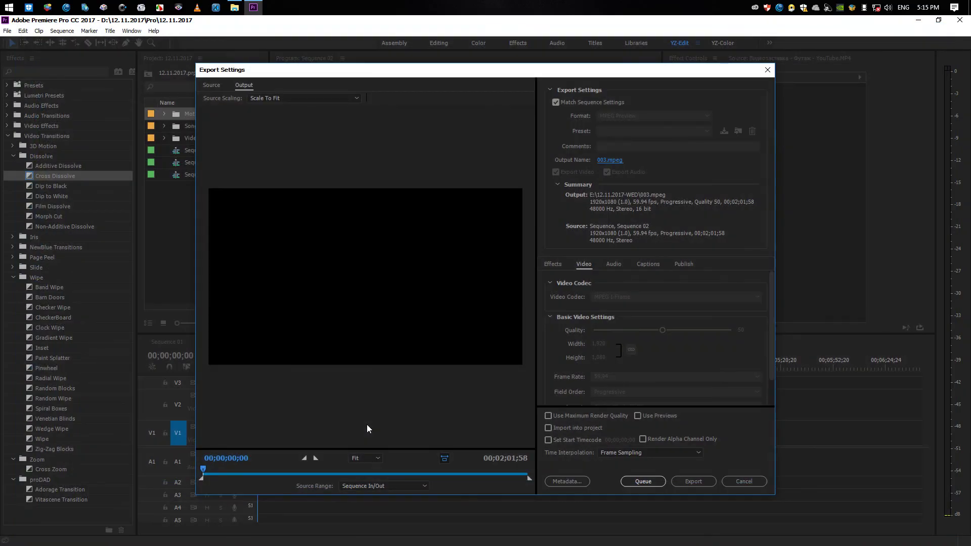
pyautogui.click(702, 480)
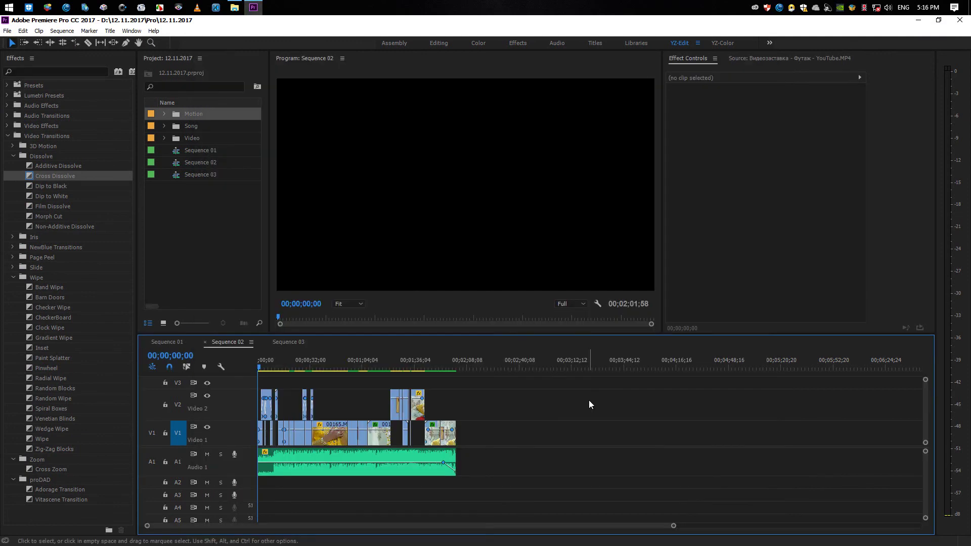
pyautogui.hotkey('ctrl', 's')
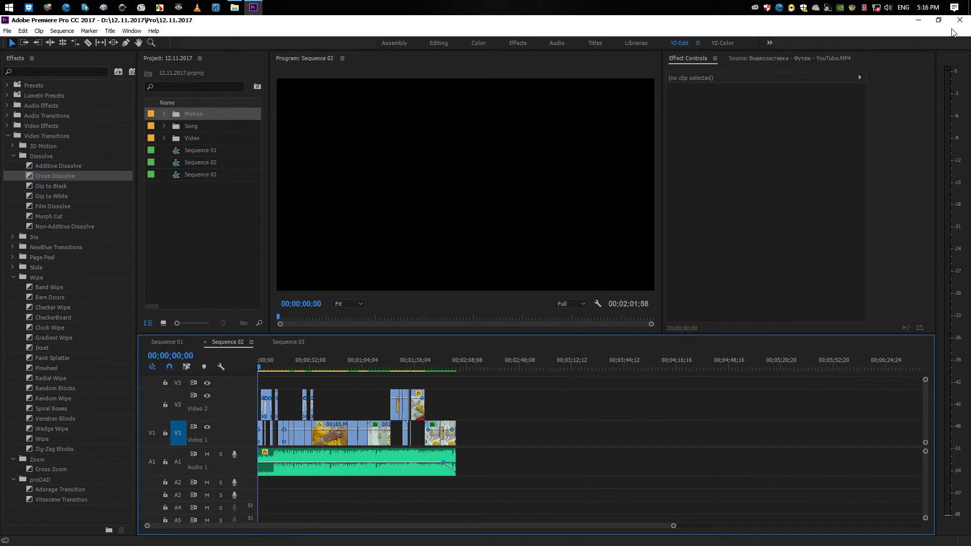
# Close Premiere Pro, clear the Action Center notification and refresh the desktop
pyautogui.click(959, 20)
pyautogui.click(953, 8)
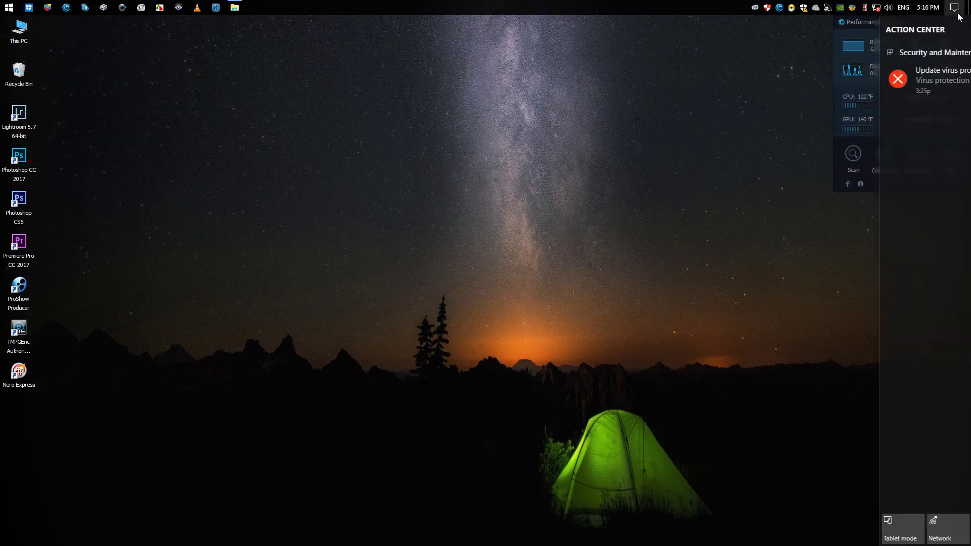
pyautogui.click(949, 28)
pyautogui.rightClick(560, 117)
pyautogui.click(585, 147)
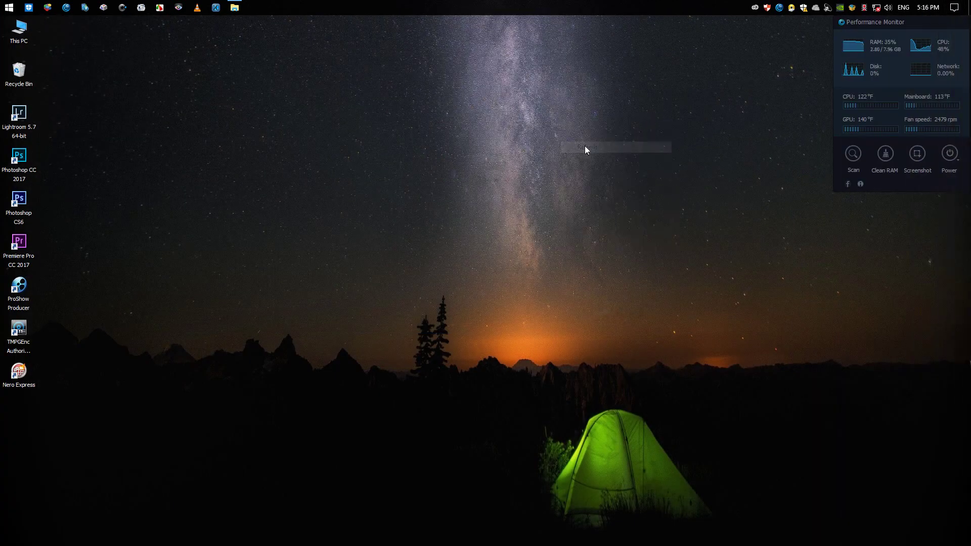